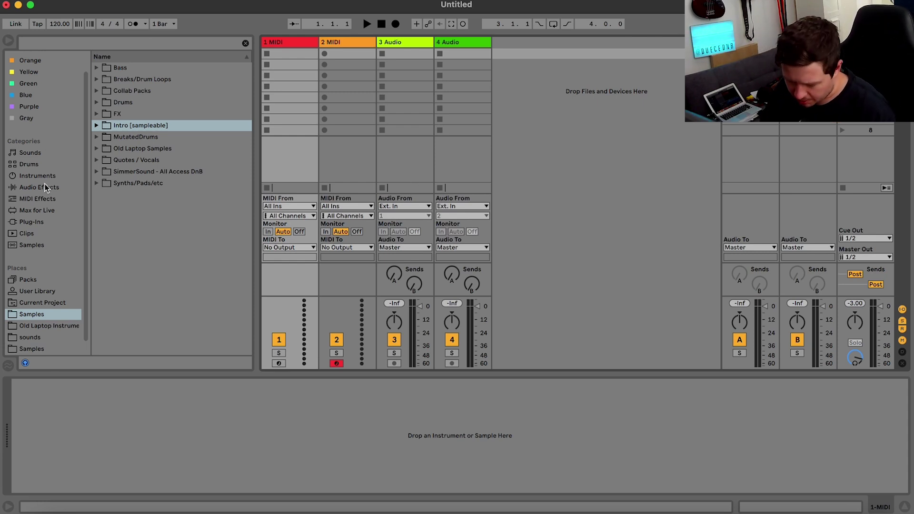
In the last Samples place, open 24-Bit CM Fidget House Samples down to Cyclick, Construction Kits, 120bpm, Beats A.
scroll(42, 209, "down", 1)
left_click(31, 337)
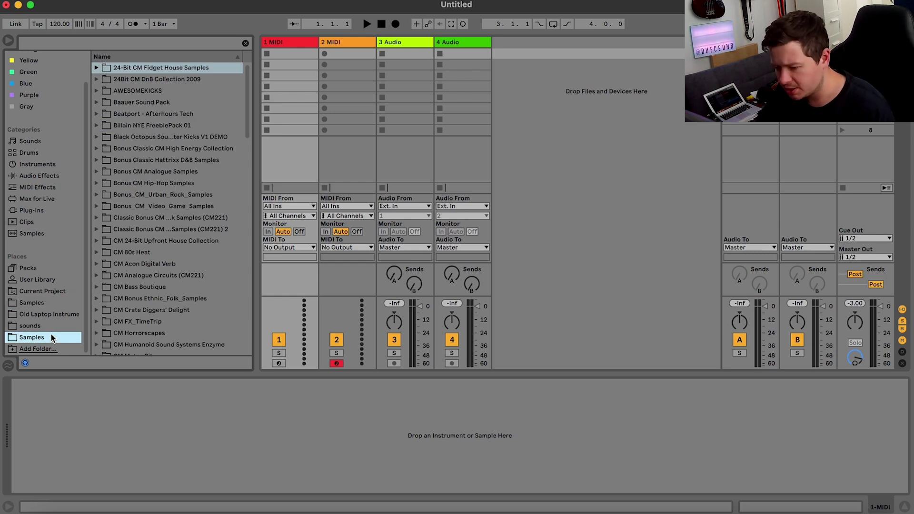
left_click(96, 68)
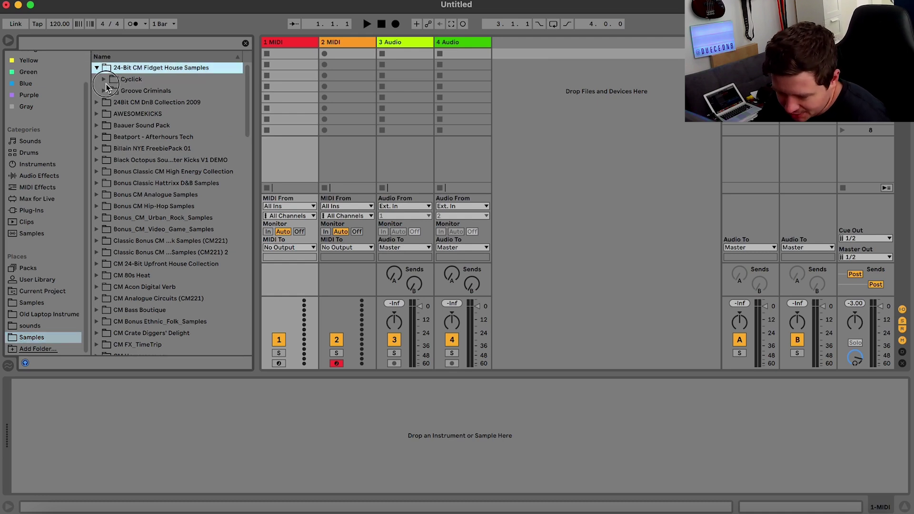
left_click(104, 79)
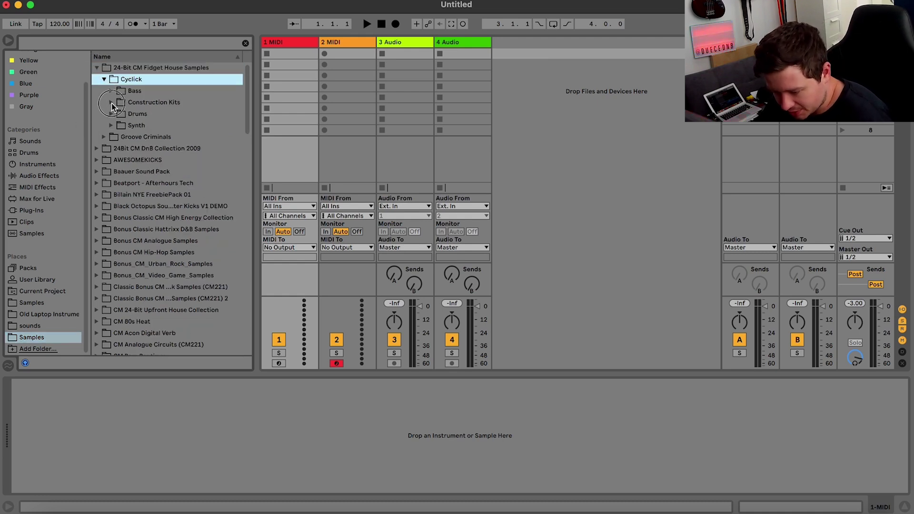
left_click(113, 105)
left_click(110, 102)
left_click(119, 114)
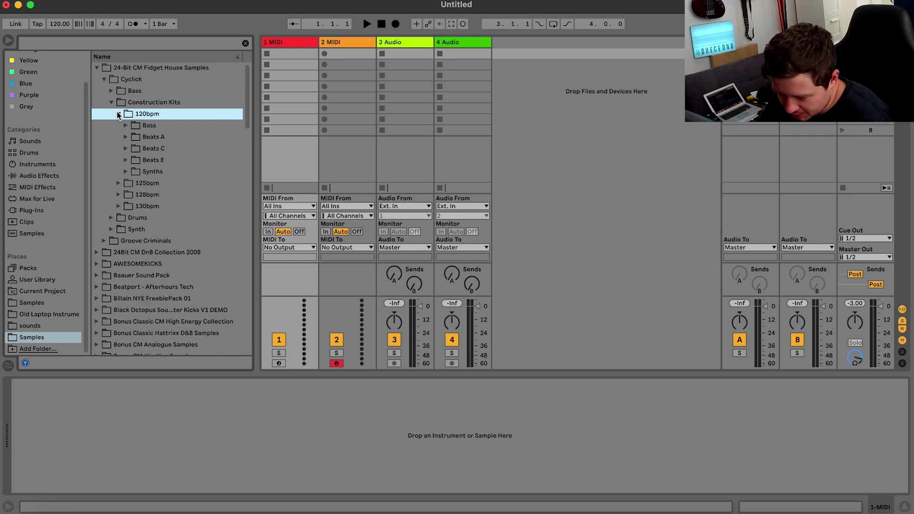
left_click(126, 137)
Preview the Beats A loops from FH_BeatA120-02.wav through FH_BeatA120-05.wav.
left_click(158, 161)
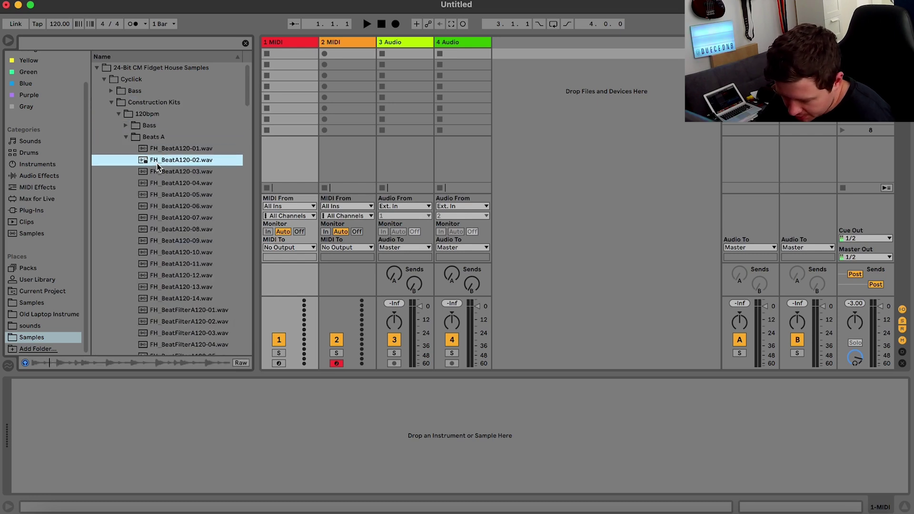
key("Down")
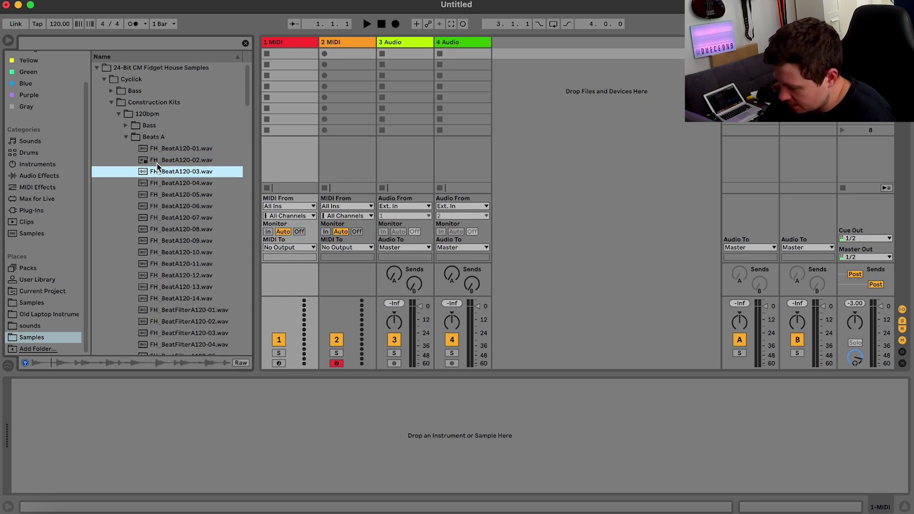
key("Down")
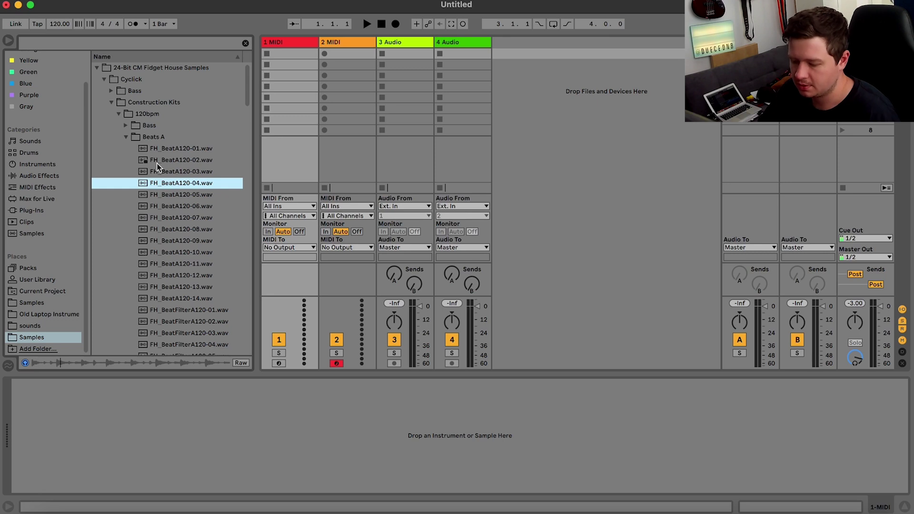
key("Down")
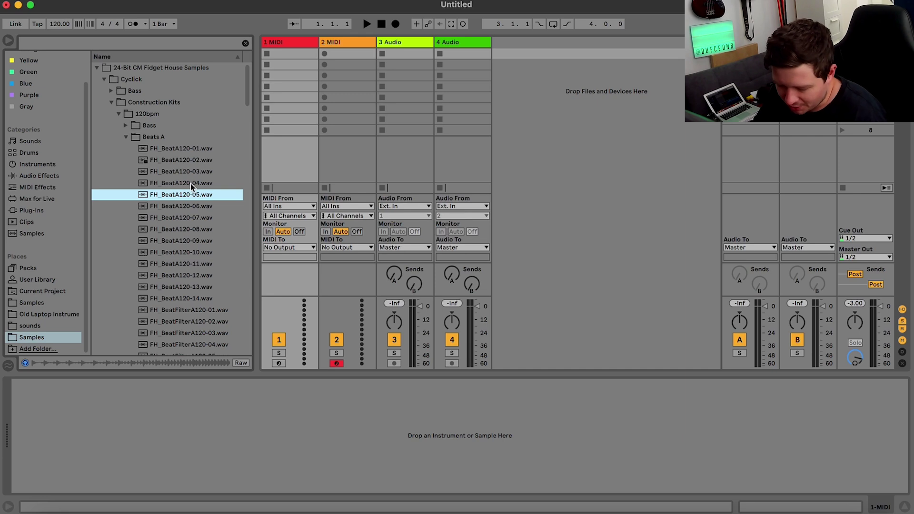
Place FH_BeatA120-05.wav on track 3 Audio in the Arrangement and move the clip to start at bar 29.
key("Tab")
left_click_drag(201, 203, 619, 216)
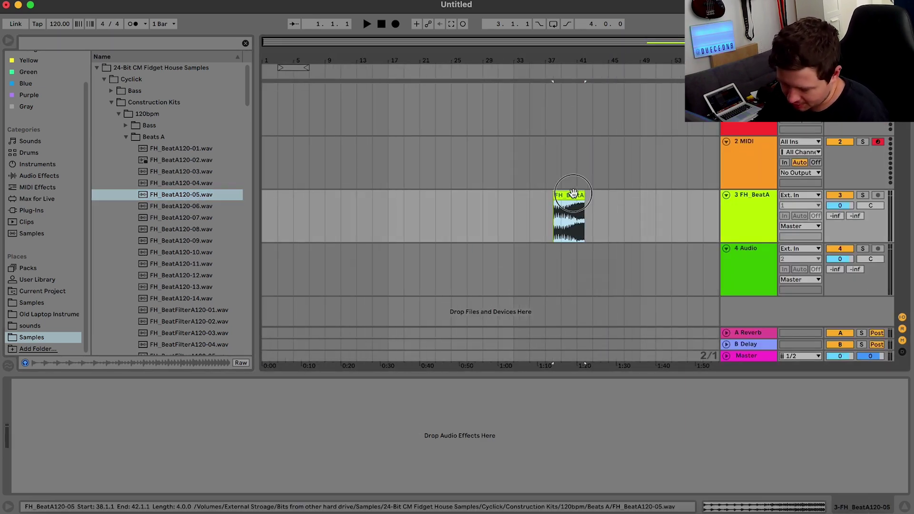
left_click_drag(572, 200, 501, 200)
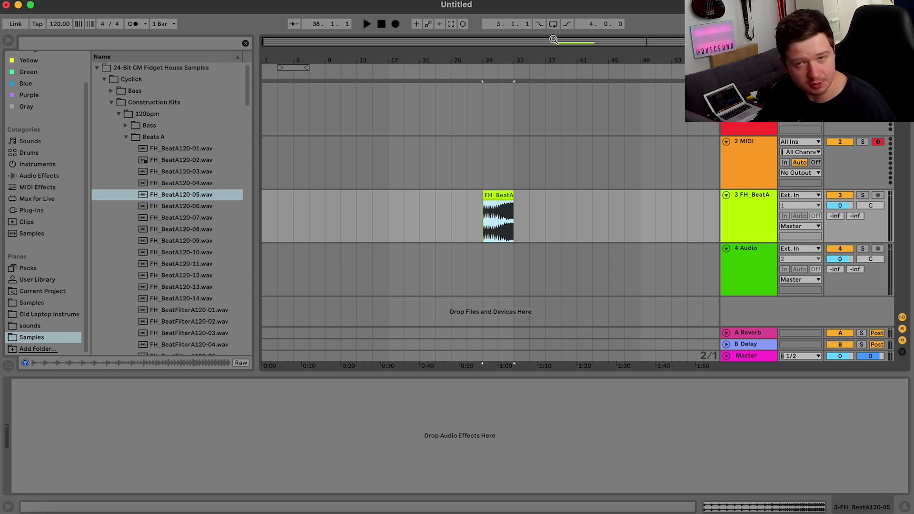
left_click_drag(553, 40, 553, 90)
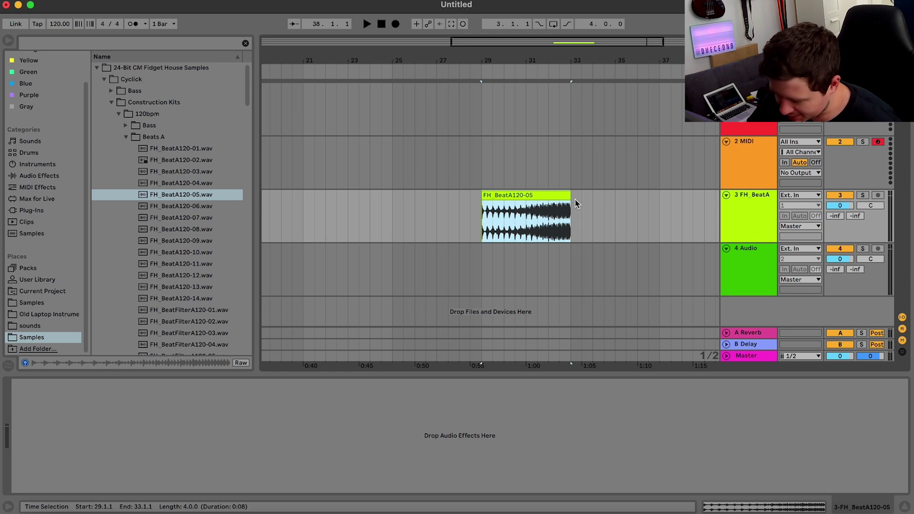
Collapse the 24-Bit CM Fidget House Samples folder and look through the list of sample packs for a house pack.
left_click(126, 137)
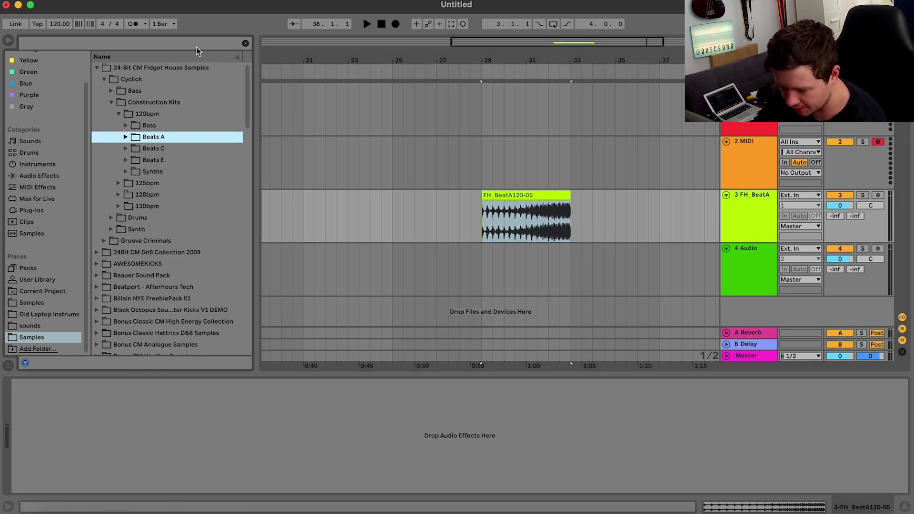
left_click(110, 102)
left_click(96, 68)
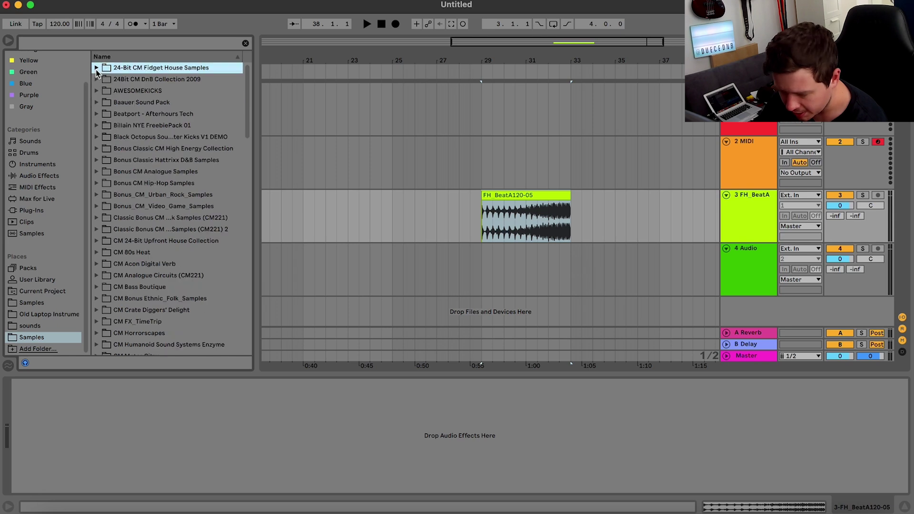
scroll(124, 104, "down", 5)
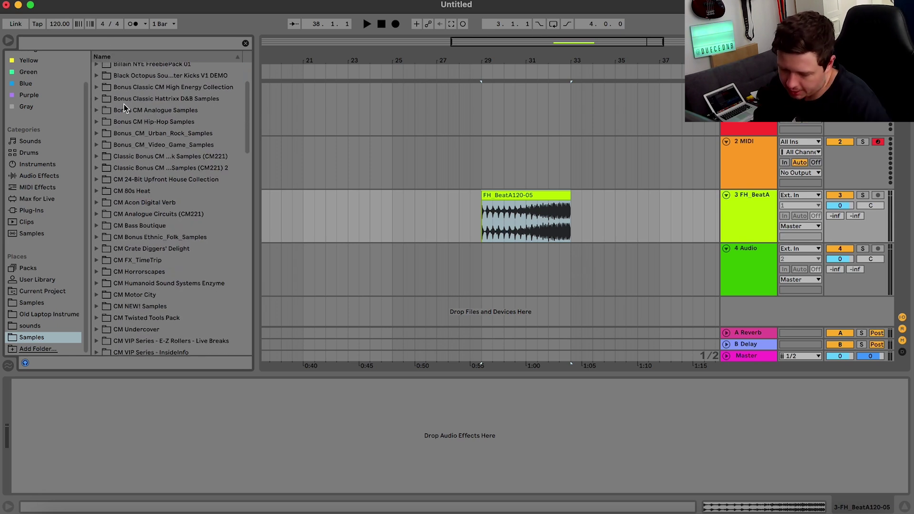
scroll(124, 104, "down", 5)
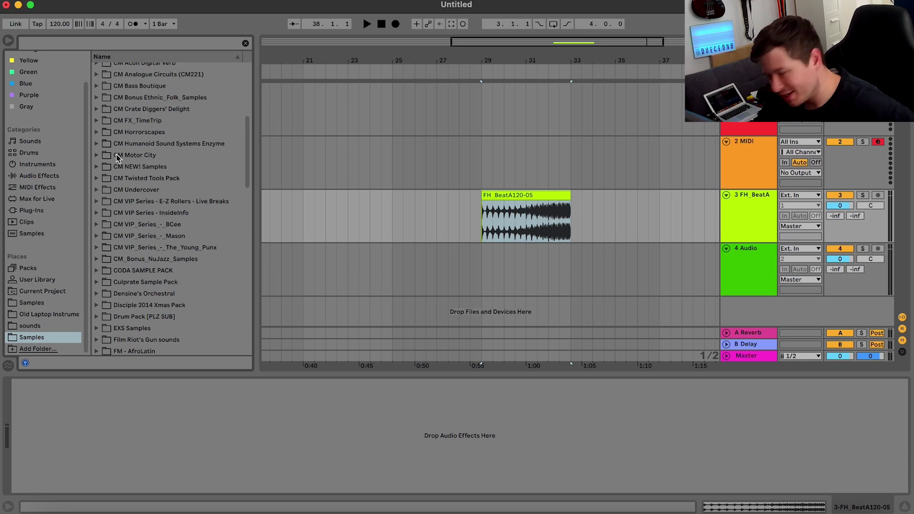
scroll(116, 154, "down", 2)
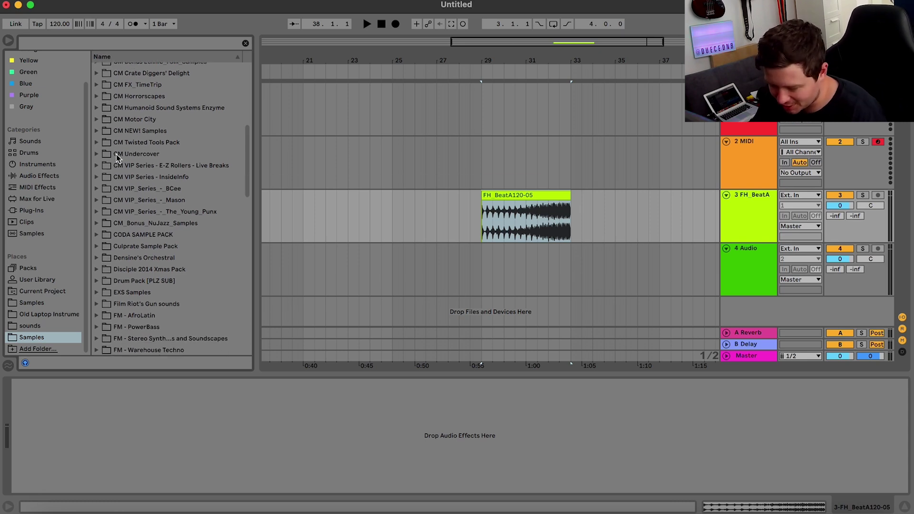
scroll(116, 155, "down", 2)
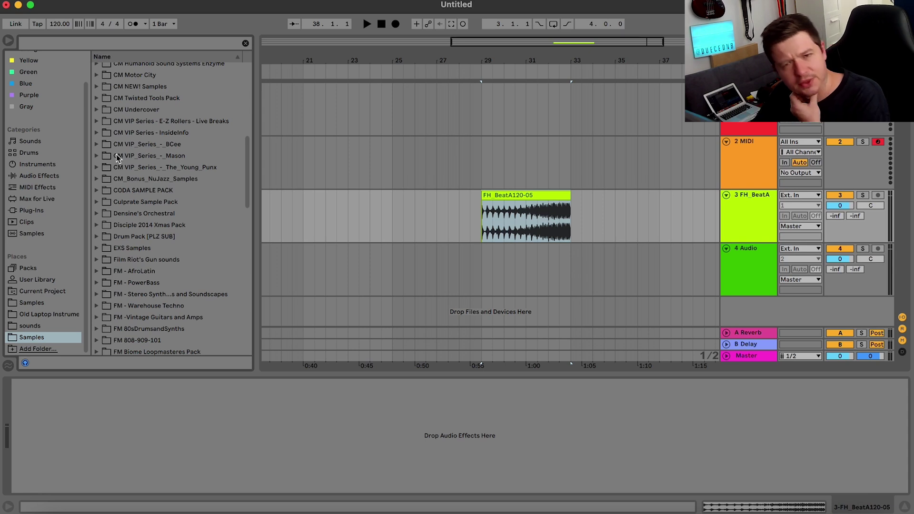
scroll(116, 156, "down", 4)
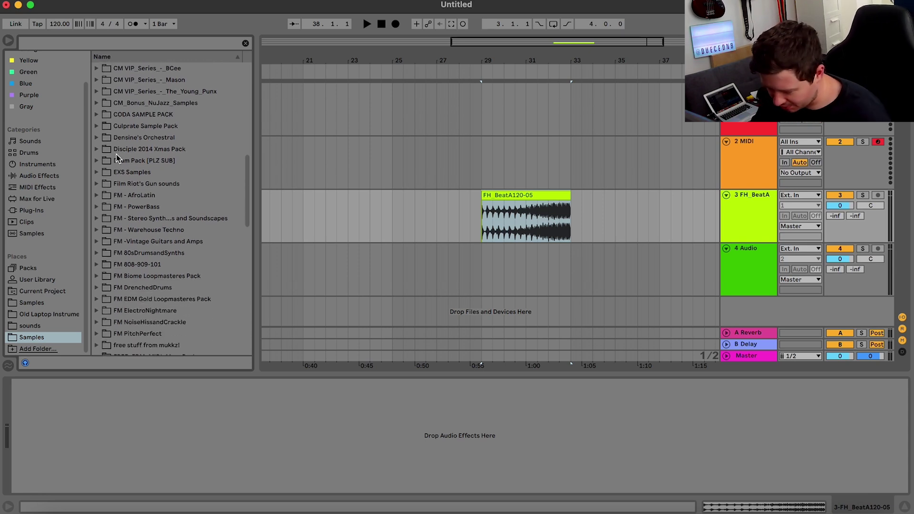
scroll(115, 161, "down", 4)
scroll(116, 164, "down", 4)
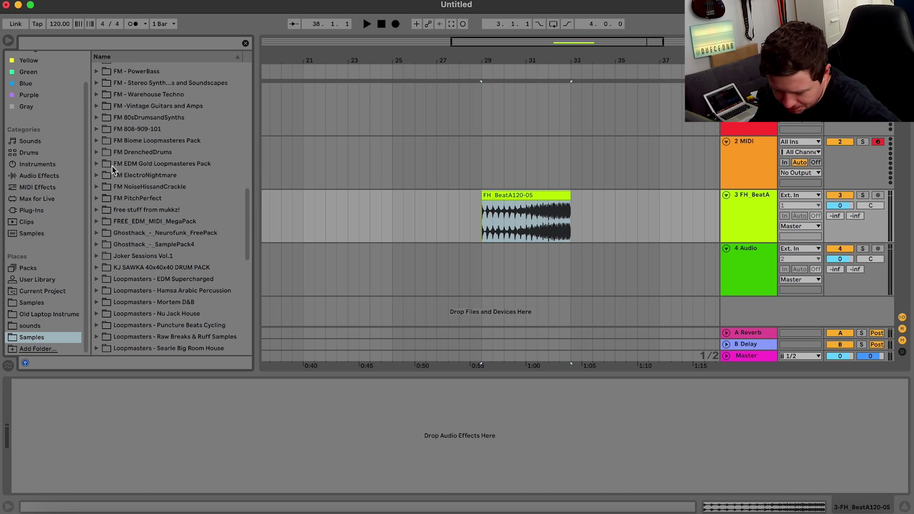
scroll(112, 167, "down", 2)
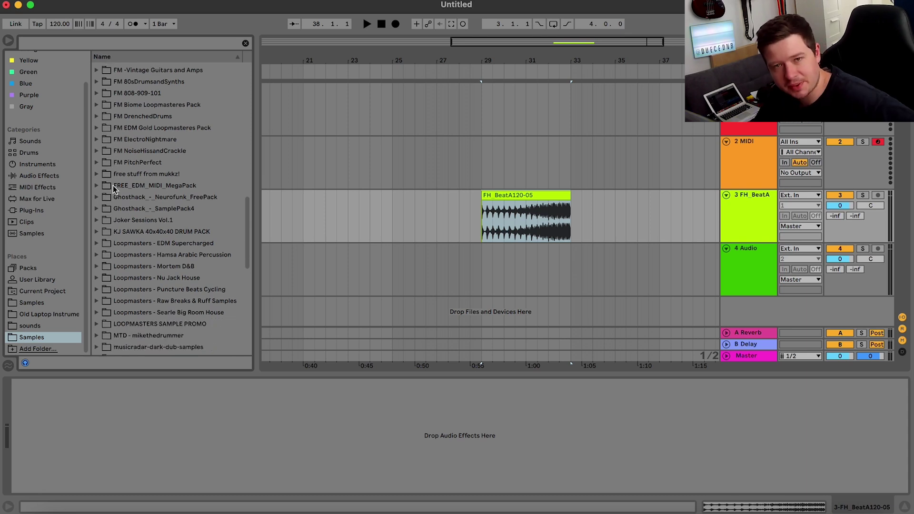
Expand the Loops folder of Loopmasters - Nu Jack House and look through its files.
left_click(97, 278)
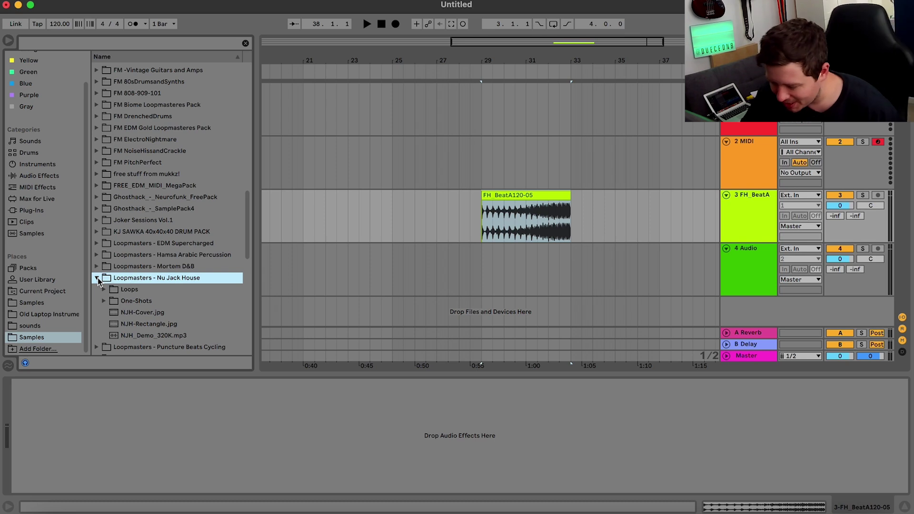
left_click(103, 290)
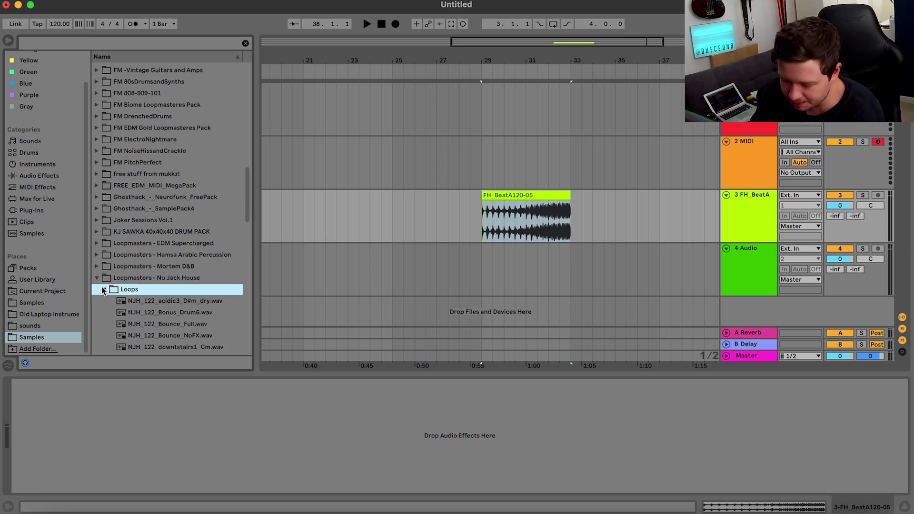
scroll(166, 300, "down", 8)
scroll(166, 168, "down", 3)
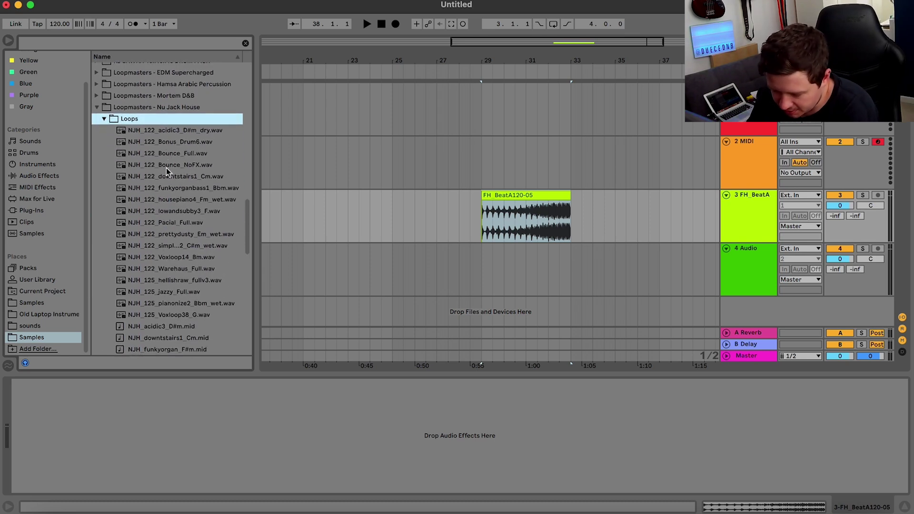
Search the samples for "kick" and find the Loopmasters - Nu Jack House pack among the matching folders.
left_click(96, 43)
type("kick")
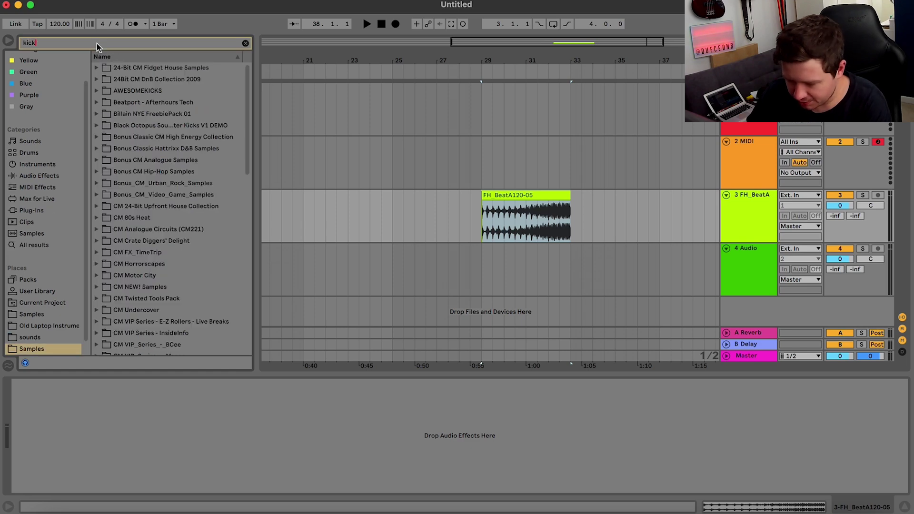
scroll(209, 190, "down", 12)
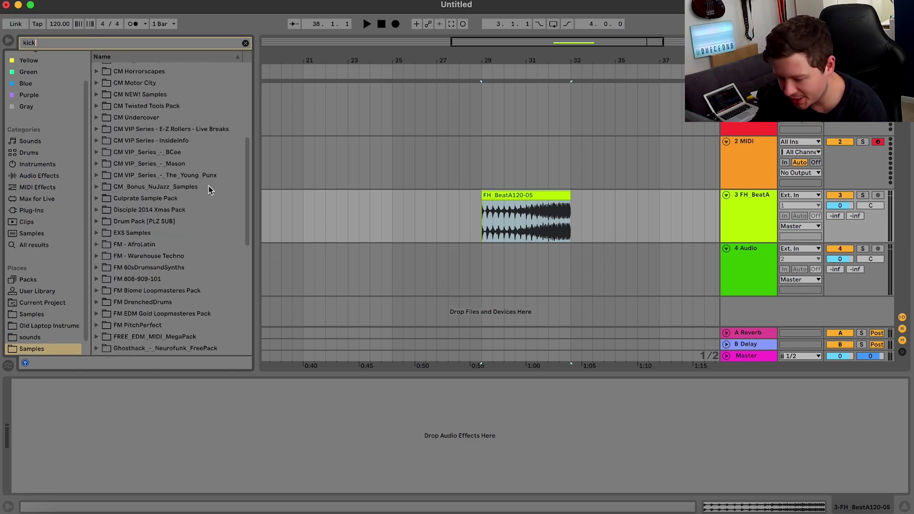
scroll(209, 190, "up", 5)
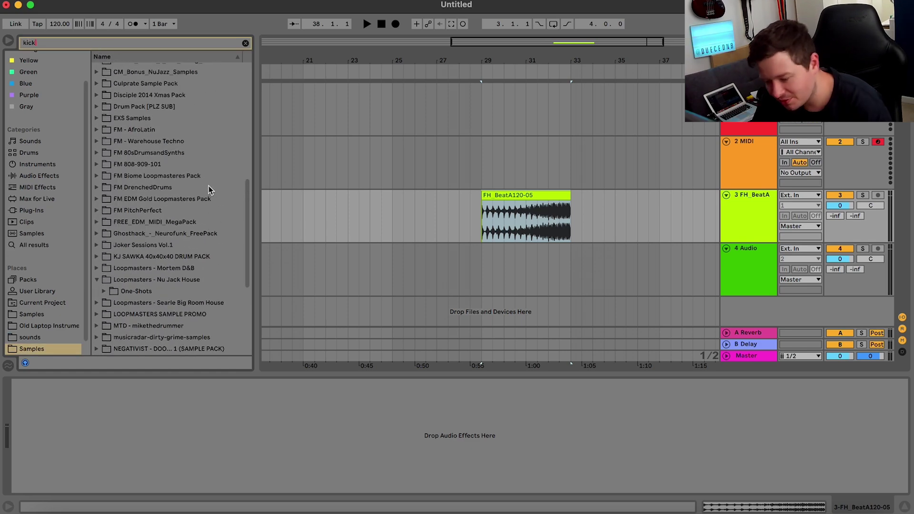
scroll(209, 190, "down", 4)
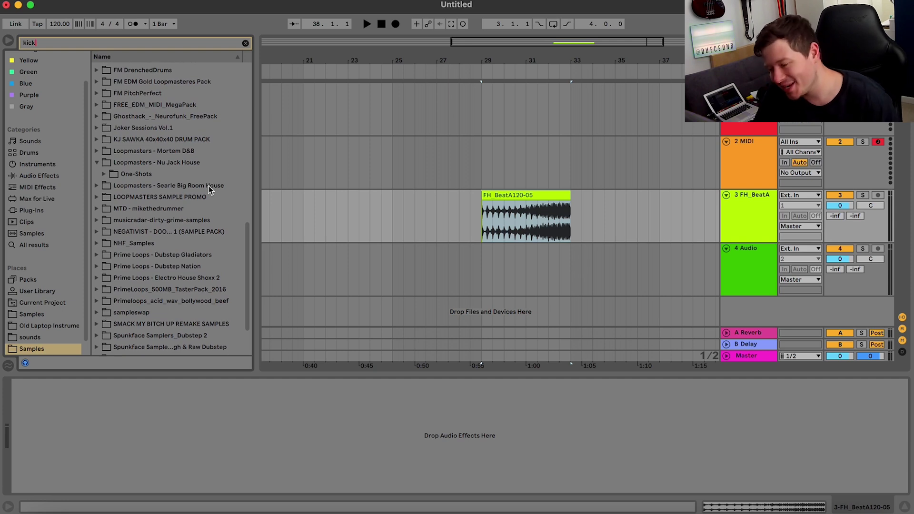
Expand the pack's One-Shots folder and preview NJH_Kick11.wav and NJH_Kick20.wav.
left_click(107, 174)
left_click(147, 189)
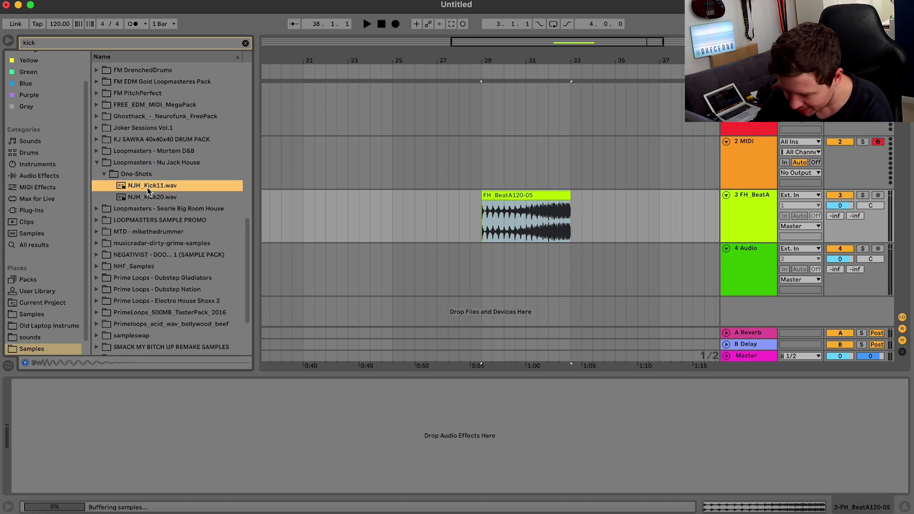
key("Down")
key("Up")
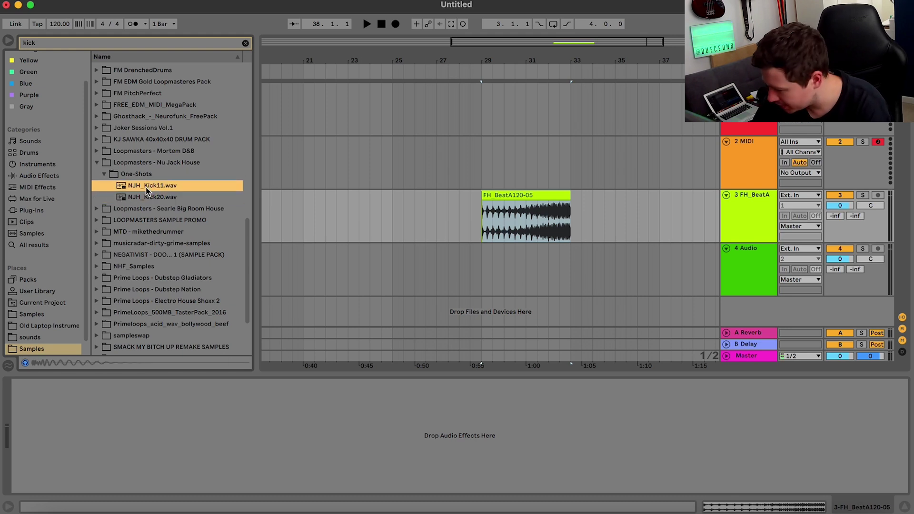
Place NJH_Kick11.wav on track 4 Audio at bar 17, undoing a first placement near bar 29.
left_click_drag(141, 189, 487, 261)
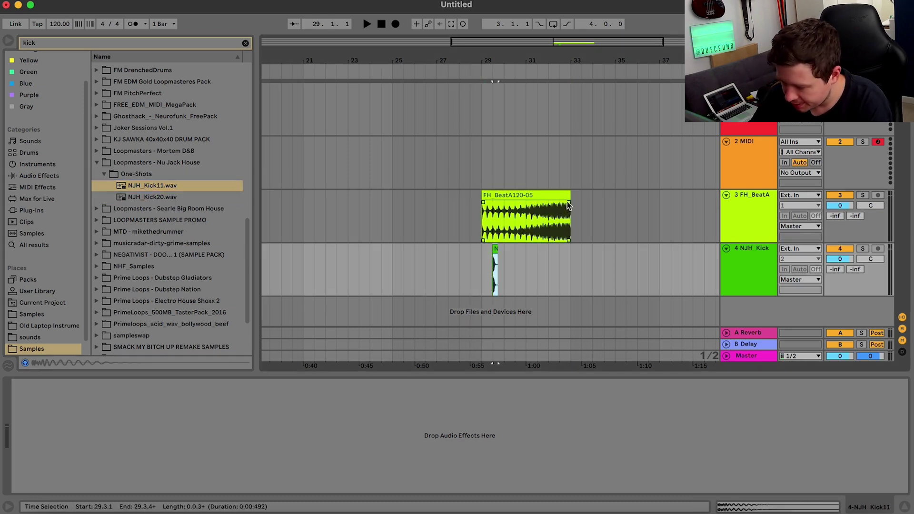
key("ctrl+z")
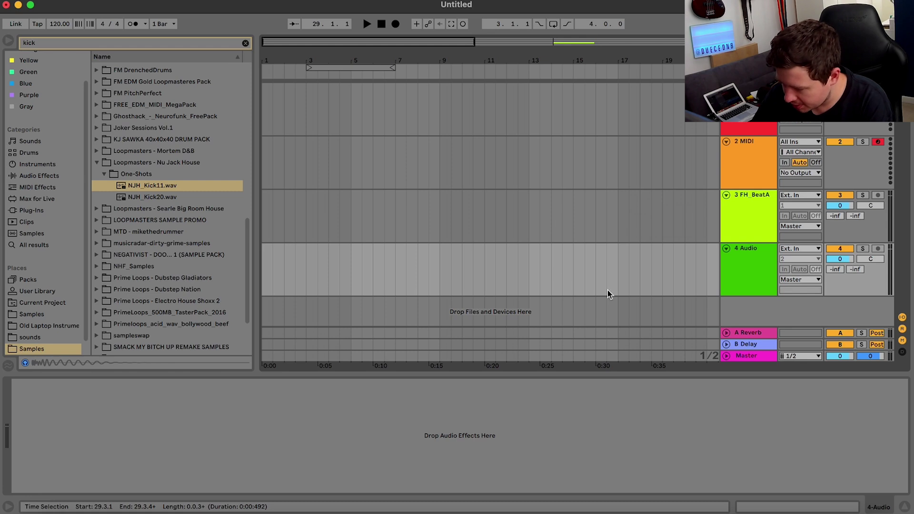
left_click(620, 274)
key("super+v")
left_click_drag(465, 46, 487, 46)
Delete the two MIDI tracks and insert a new audio track below the kick track.
left_click(748, 109)
key("Delete")
key("Delete")
scroll(539, 167, "left", 5)
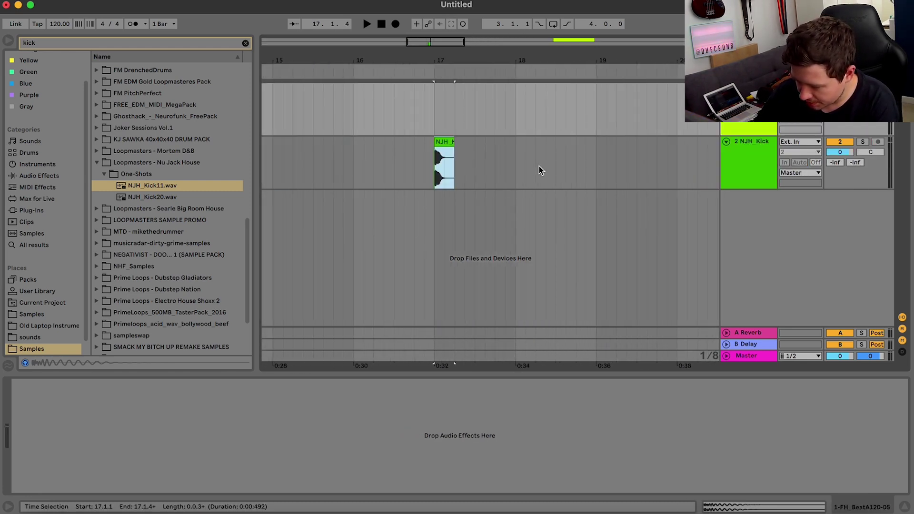
left_click(761, 157)
key("super+t")
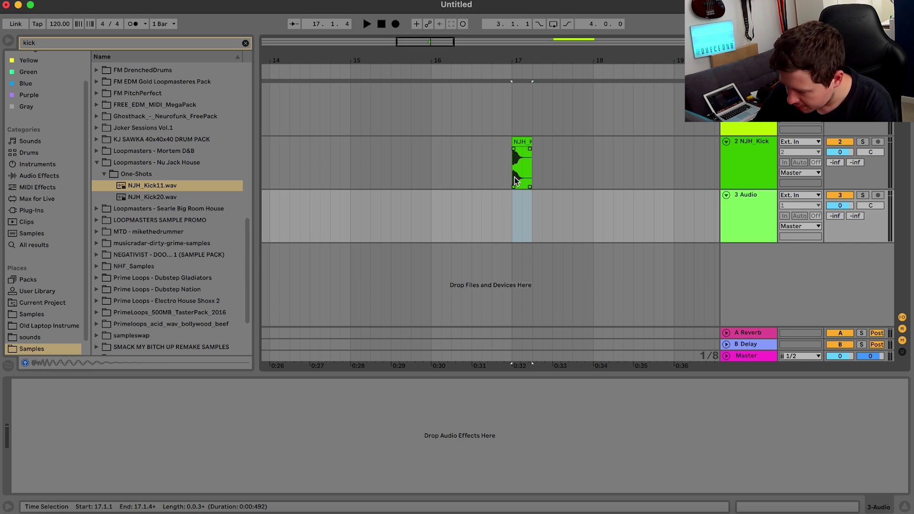
Select the first beat of bar 17 on the kick track, duplicate it seven times across two bars, and play it back.
left_click_drag(513, 178, 534, 175)
key("space")
key("super+d")
key("super+d")
key("super+d")
key("super+d")
key("super+d")
key("super+d")
key("super+d")
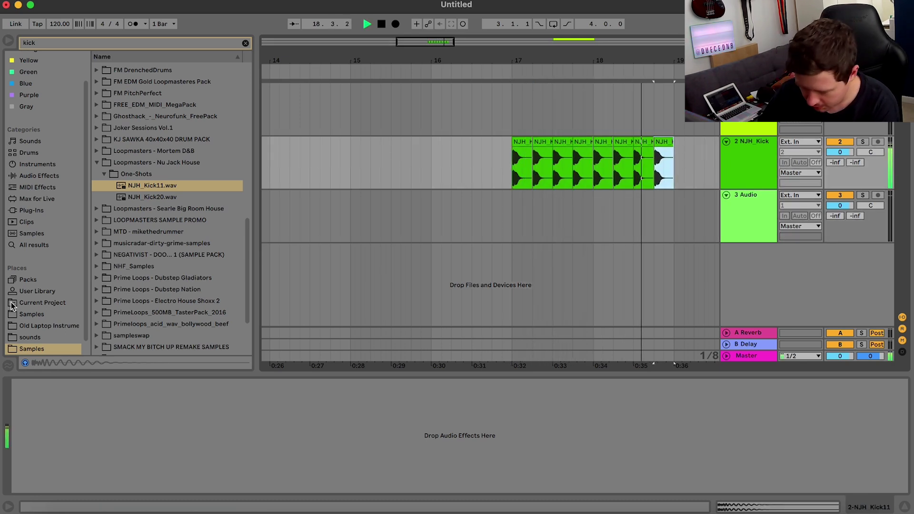
key("space")
Clear the sample search and preview the pack's one-shots from NJH_Stab13.wav up to NJH_OpenHat26.wav.
left_click(245, 43)
scroll(166, 252, "up", 3)
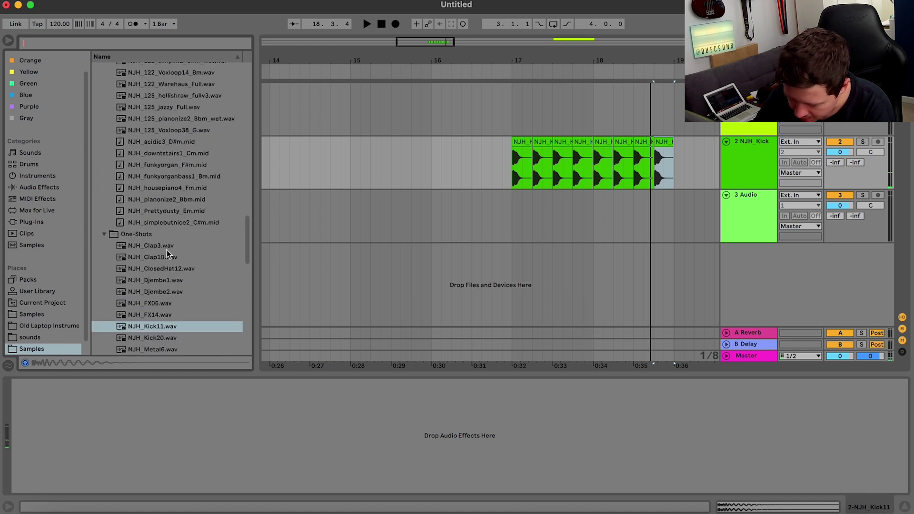
scroll(168, 255, "down", 3)
scroll(168, 254, "up", 2)
scroll(170, 253, "down", 3)
left_click(160, 279)
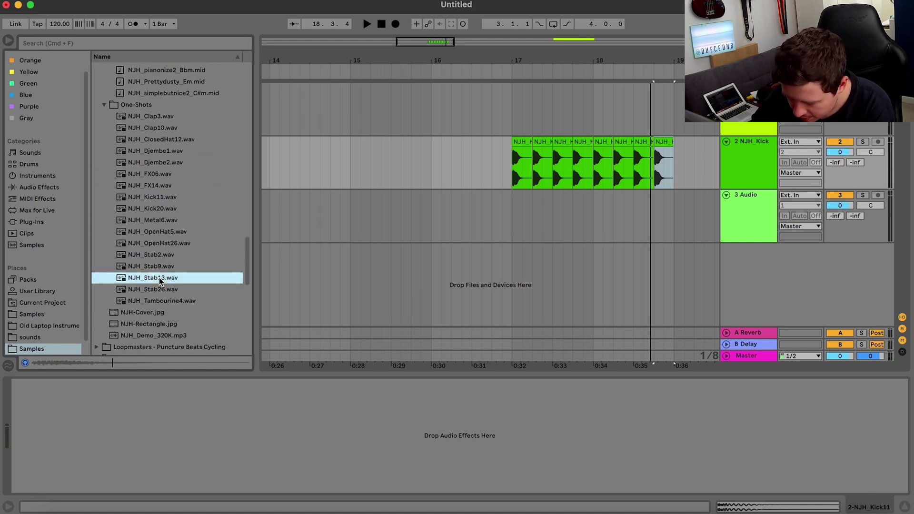
key("Up")
key("Up")
key("Up")
key("Up")
key("Down")
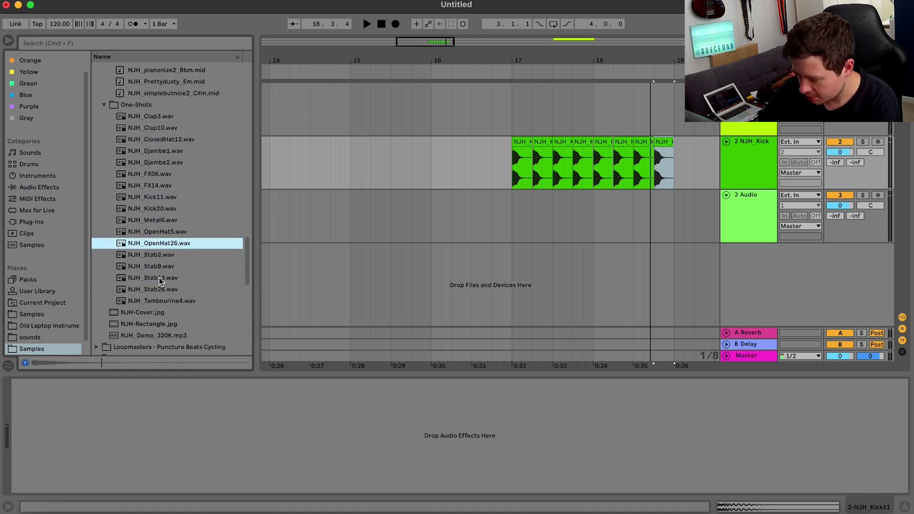
Place NJH_OpenHat26.wav on track 3 at the first off-beat of bar 17 and play it back with the kick.
left_click_drag(177, 243, 669, 162)
left_click(526, 222)
left_click(541, 195)
key("Left")
key("space")
key("space")
key("space")
key("space")
key("space")
Duplicate the open hat onto every off-beat of bars 17 and 18, and repeat the kick and hat pattern for two more bars.
key("super+d")
key("super+d")
key("super+d")
key("super+d")
key("super+d")
key("super+d")
key("super+d")
key("super+d")
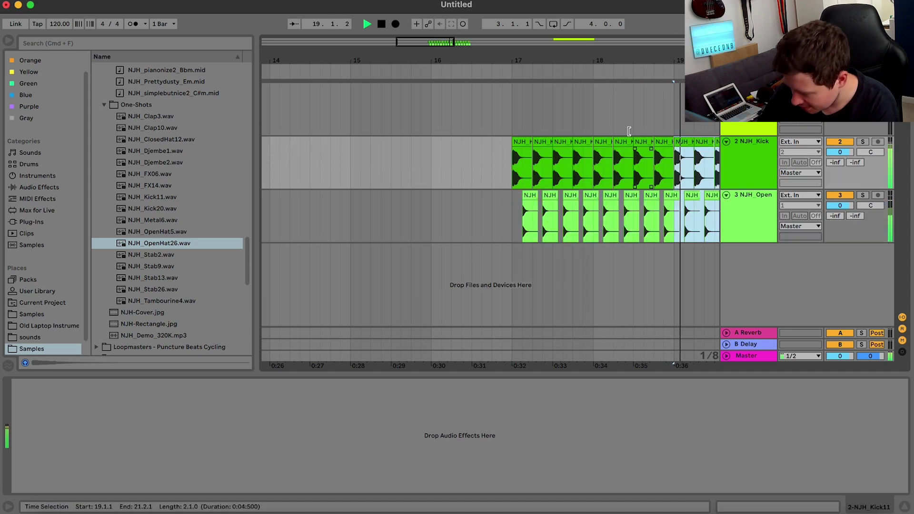
left_click_drag(477, 52, 452, 28)
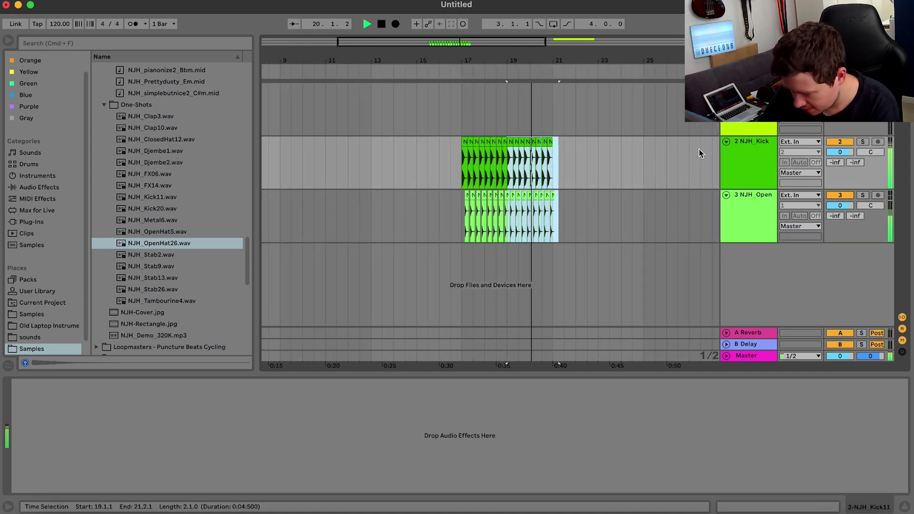
Stop playback and insert a new audio track between the kick and open hat tracks.
left_click(749, 165)
key("space")
key("super+t")
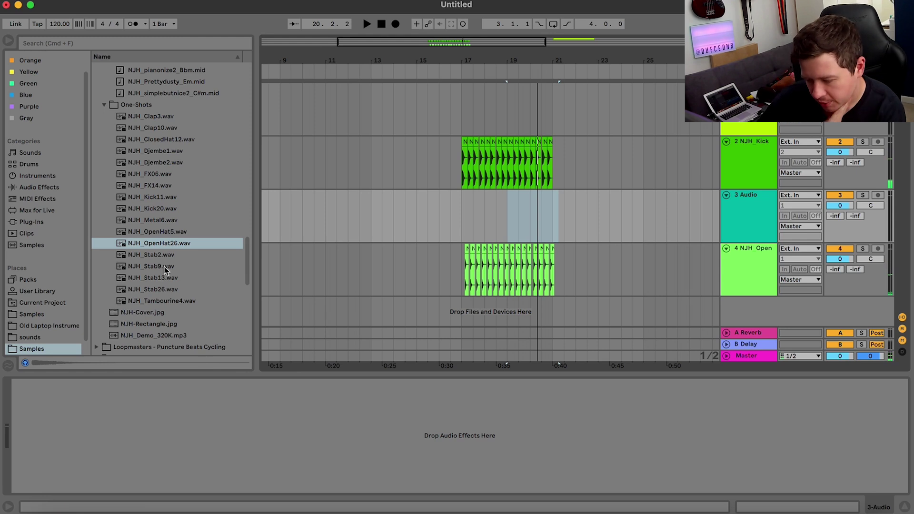
Preview the pack's one-shots from NJH_OpenHat5.wav up to NJH_Clap10.wav.
left_click(139, 231)
key("Up")
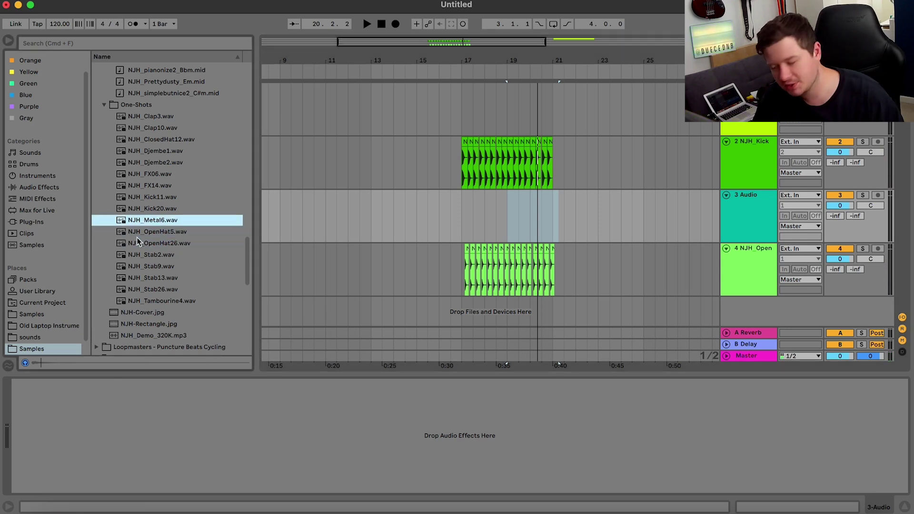
key("Up")
key("Up")
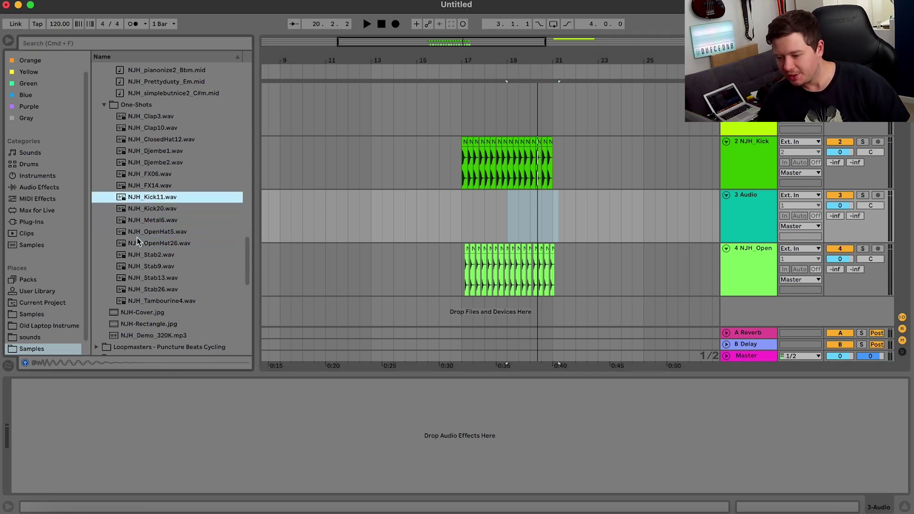
key("Up")
key("Up")
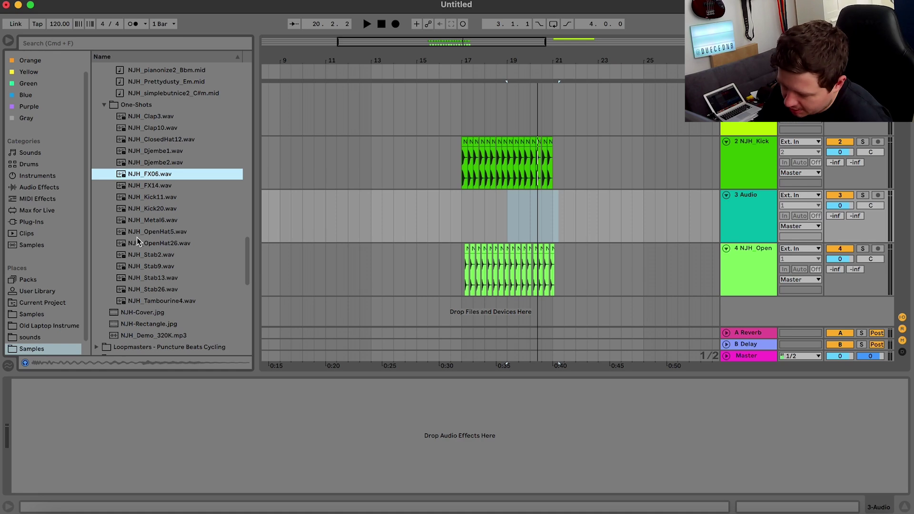
key("Up")
key("Up")
key("Up")
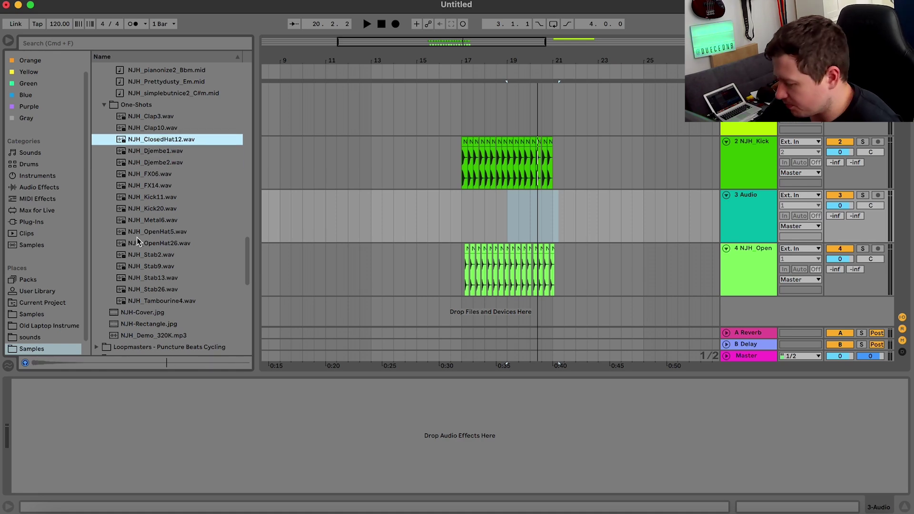
key("Up")
Collapse the Loops and One-Shots folders of the Loopmasters - Nu Jack House pack.
scroll(137, 242, "up", 15)
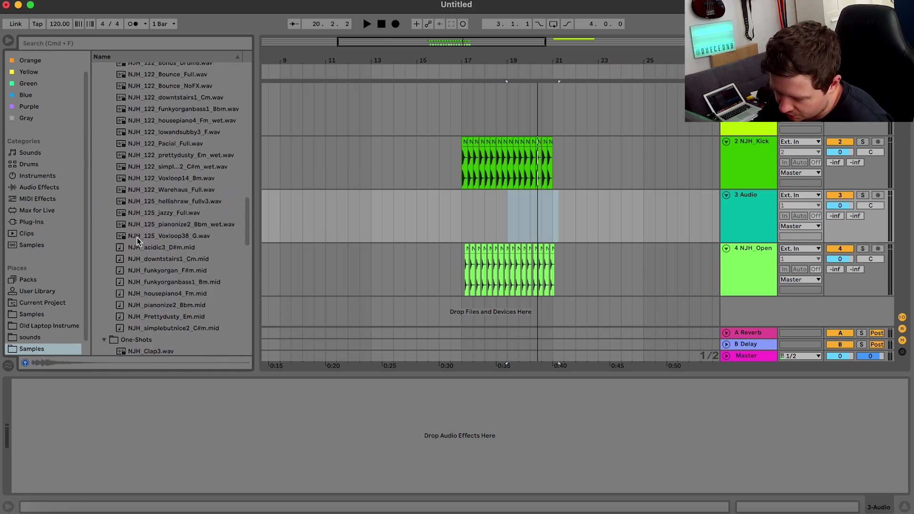
left_click(104, 181)
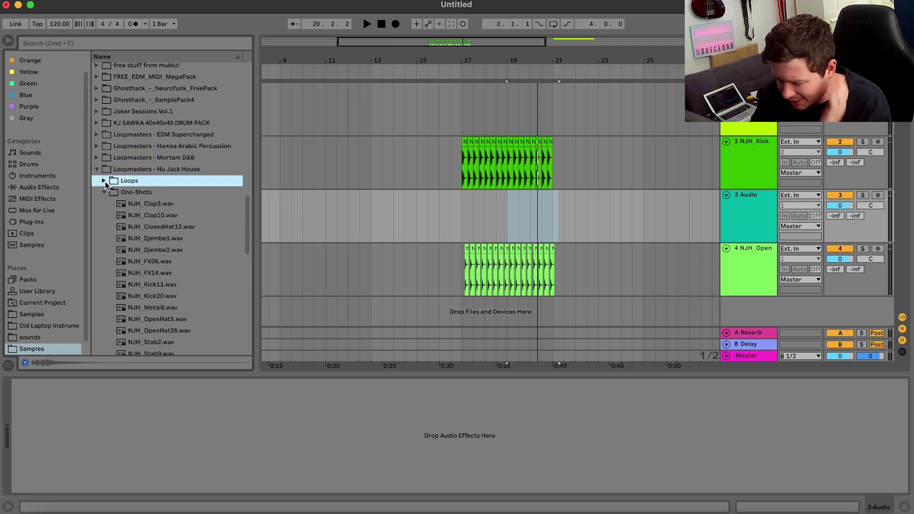
left_click(106, 194)
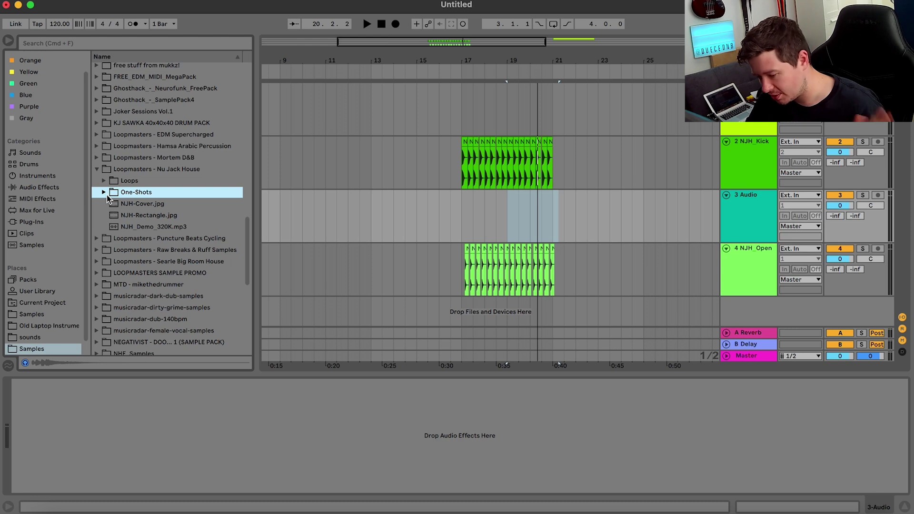
Expand the pack's Loops folder and preview the loops from NJH_122_Warehaus_Full.wav up to NJH_122_housepiano4_Fm_wet.wav.
scroll(107, 196, "down", 3)
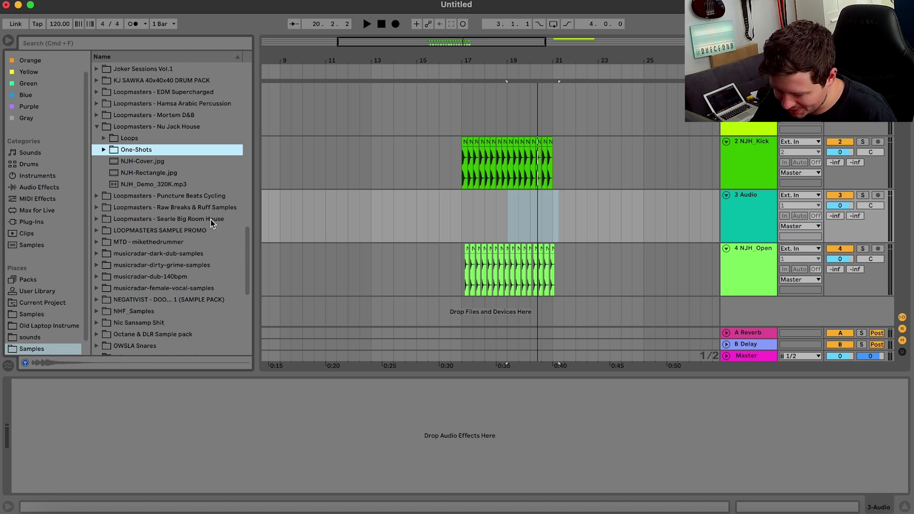
left_click(104, 138)
left_click(180, 290)
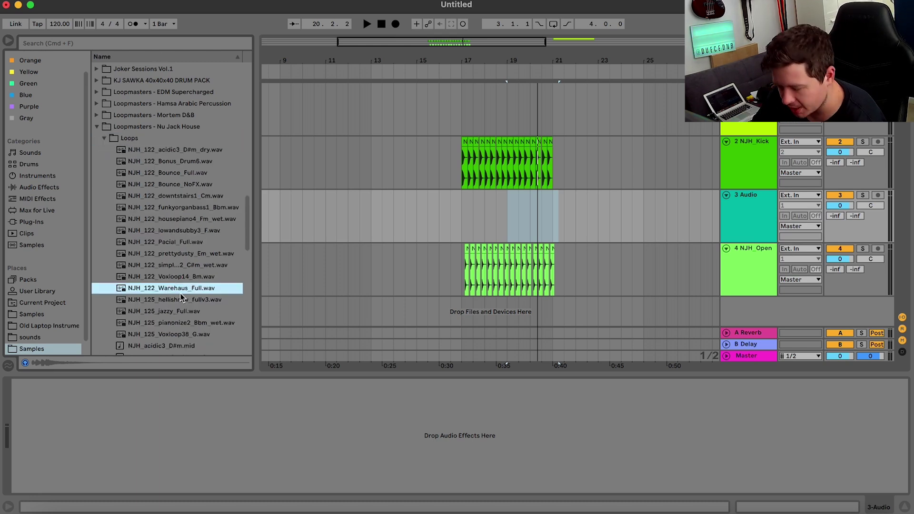
key("Up")
key("Up")
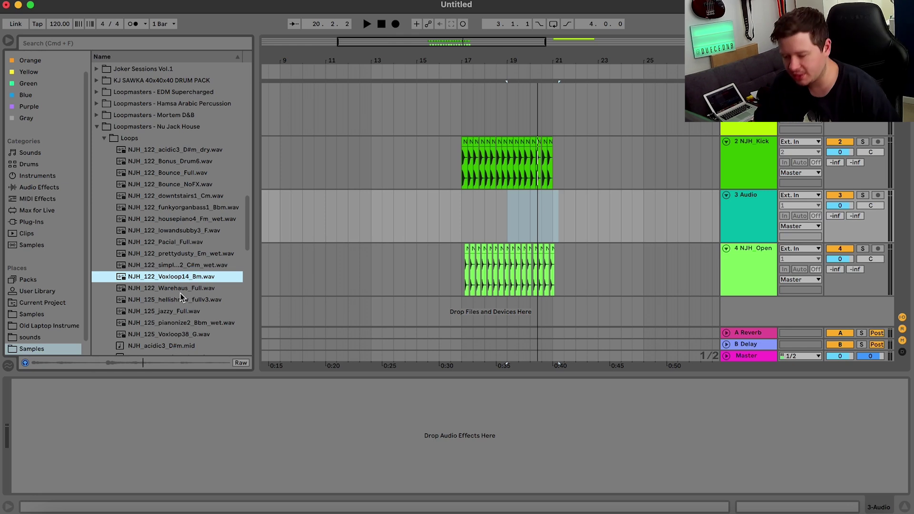
key("Up")
key("Up")
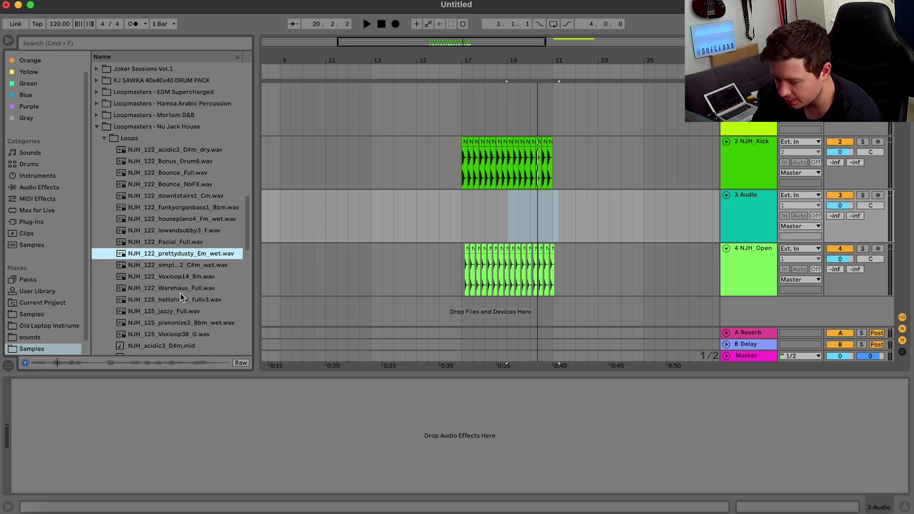
key("Up")
key("Up")
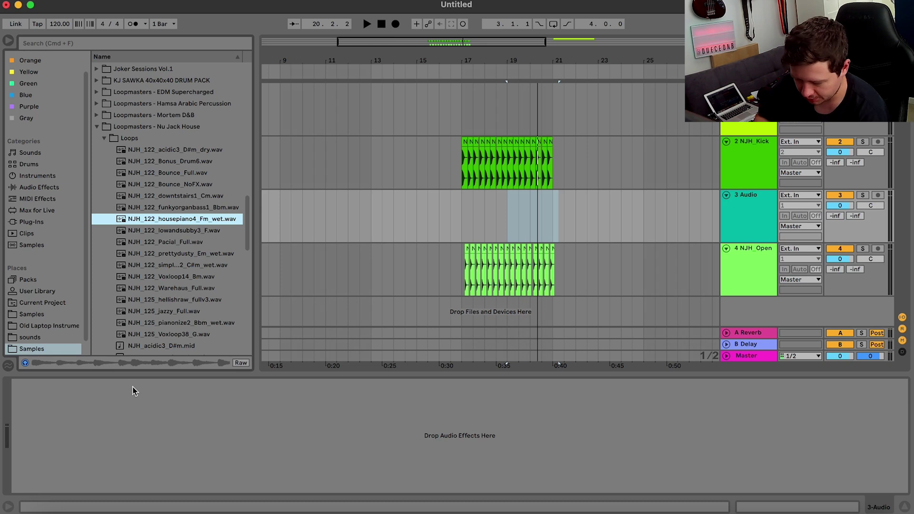
Set the insert marker on the empty track 3 at bar 17 and preview the loops from NJH_122_housepiano4_Fm_wet.wav up to NJH_122_acidic3_D#m_dry.wav.
left_click(456, 215)
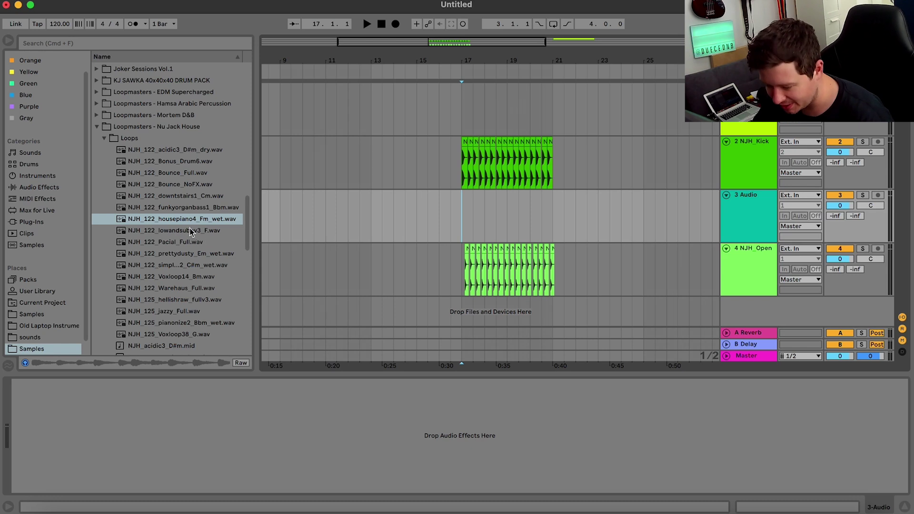
left_click(202, 219)
key("Up")
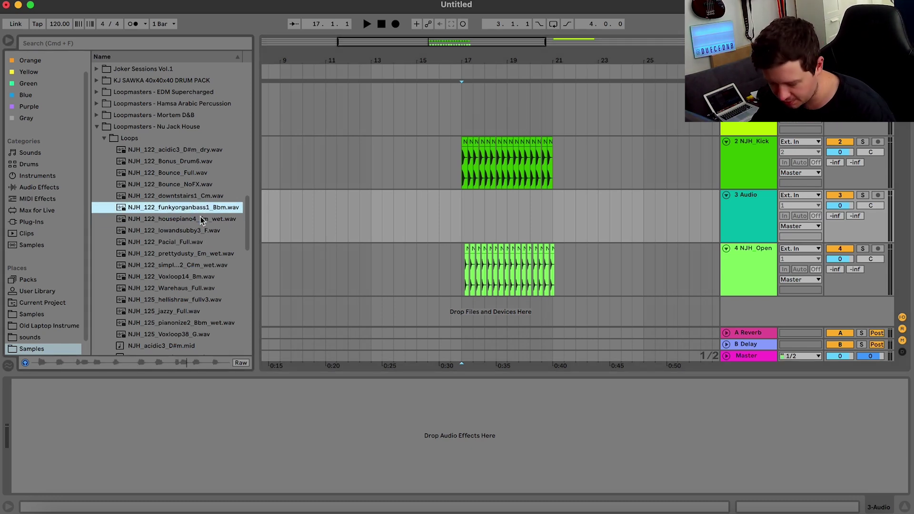
key("Up")
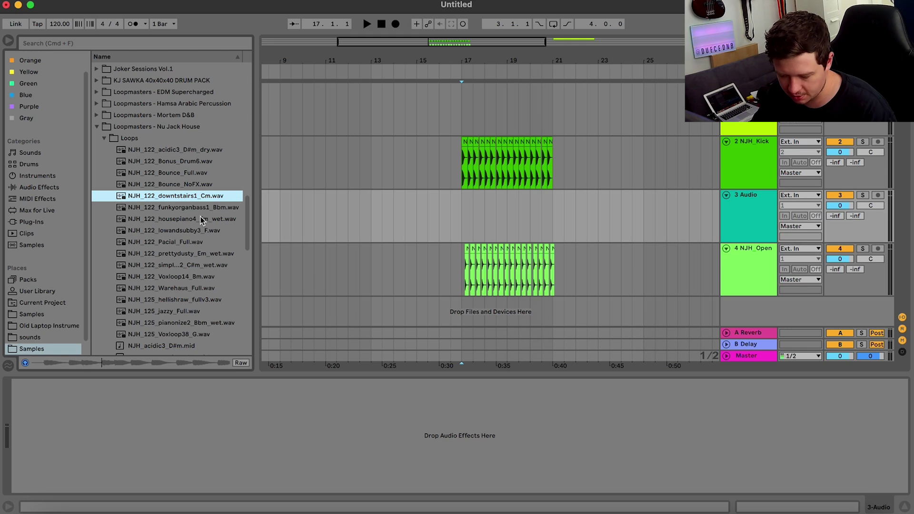
key("Up")
key("Up")
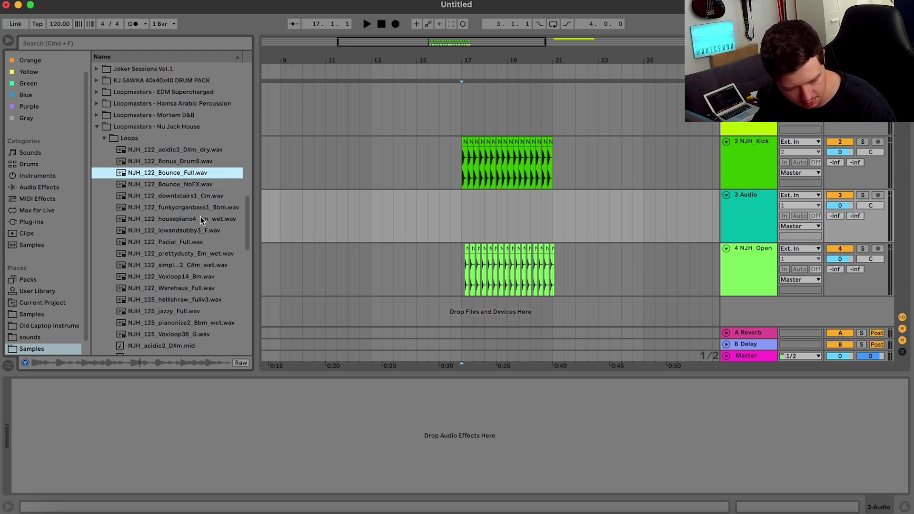
key("Up")
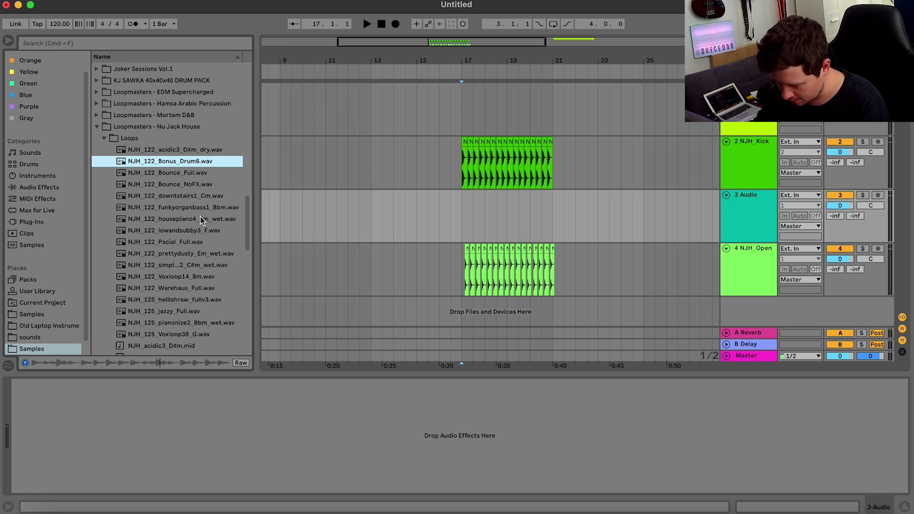
key("Up")
Preview the loops from NJH_125_Voxloop38_G.wav up to NJH_122_prettydusty_Em_wet.wav.
left_click(181, 335)
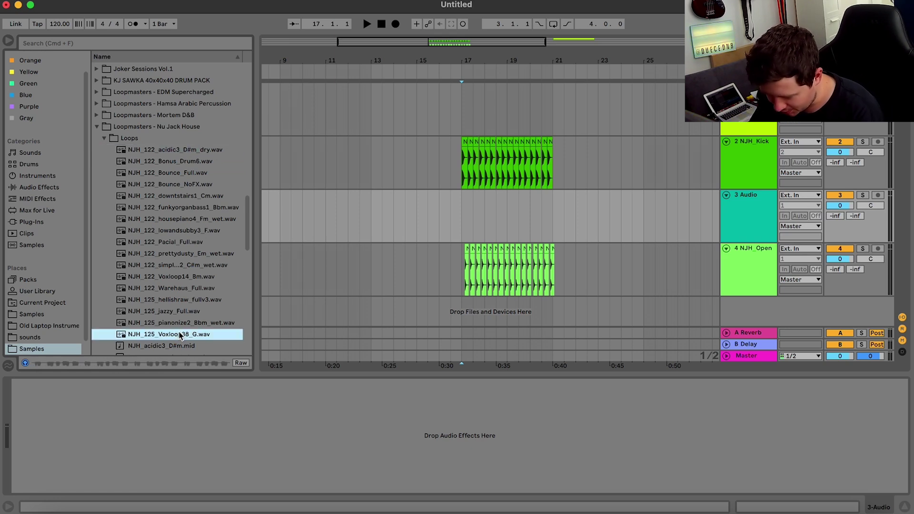
key("Up")
key("Up")
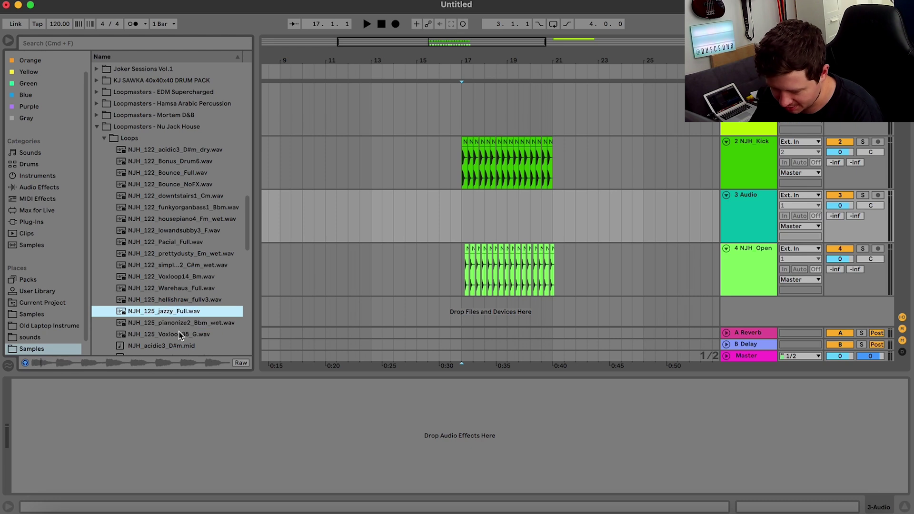
key("Up")
key("Up")
key("Up")
key("Up")
key("Up")
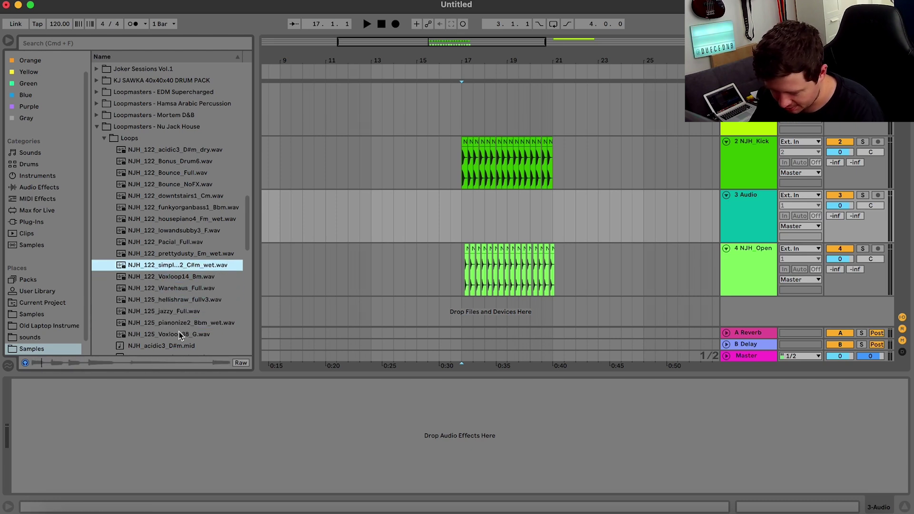
key("Up")
key("Down")
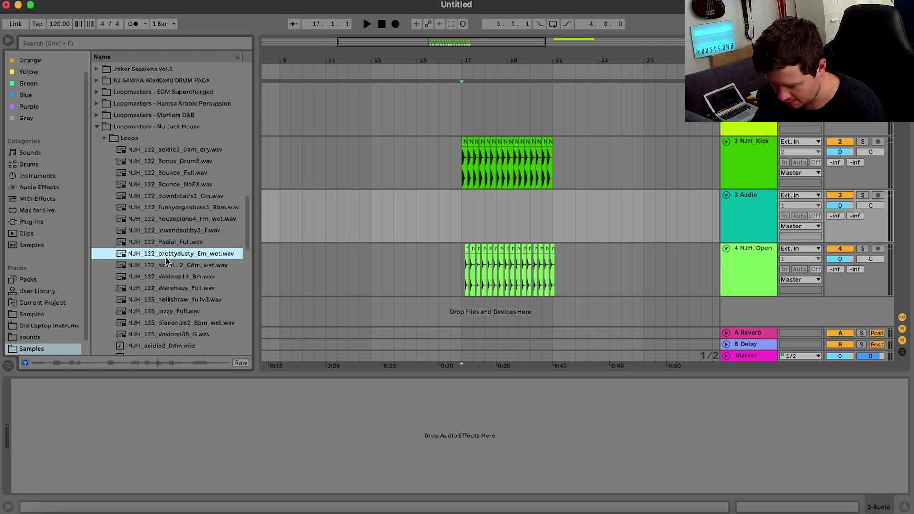
Place NJH_122_prettydusty_Em_wet.wav at bar 17 on a new track below the open hat and mute that track.
left_click_drag(166, 258, 461, 310)
left_click(847, 281)
left_click(721, 277)
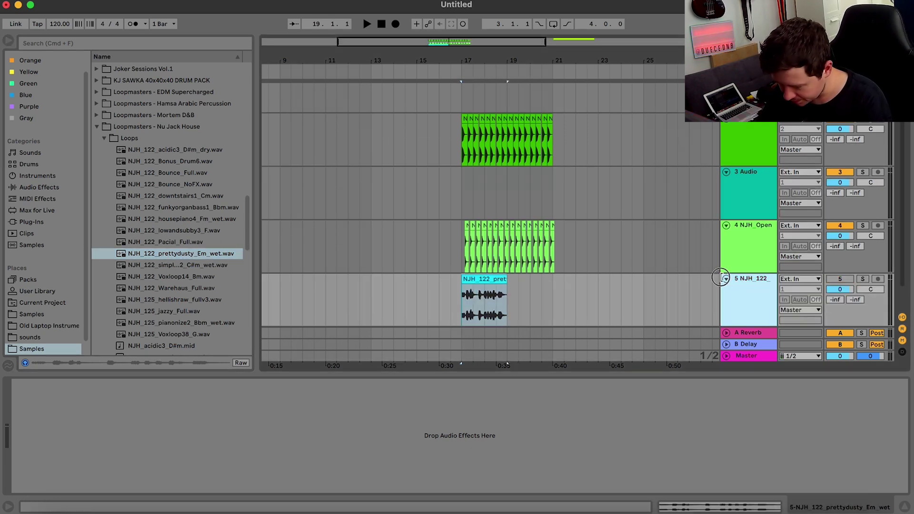
Play the kick and open hat pattern back from the start of bar 17.
left_click(469, 250)
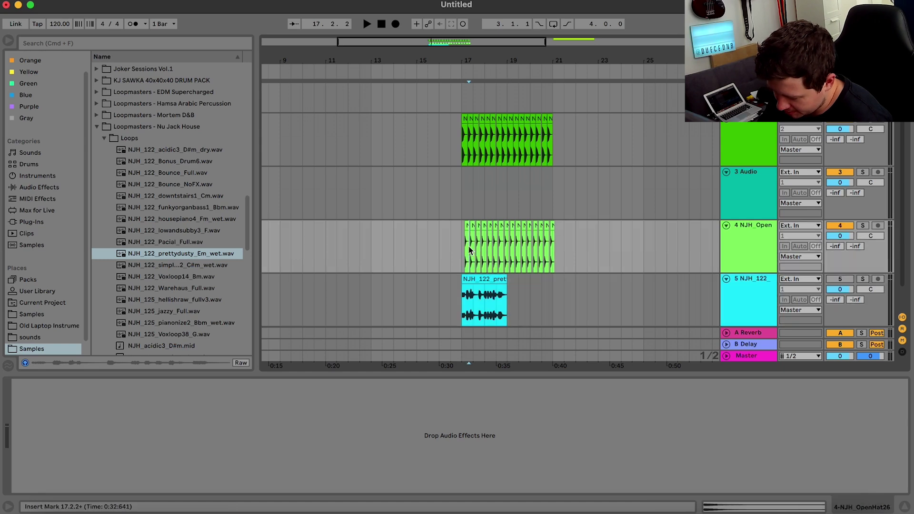
key("Left")
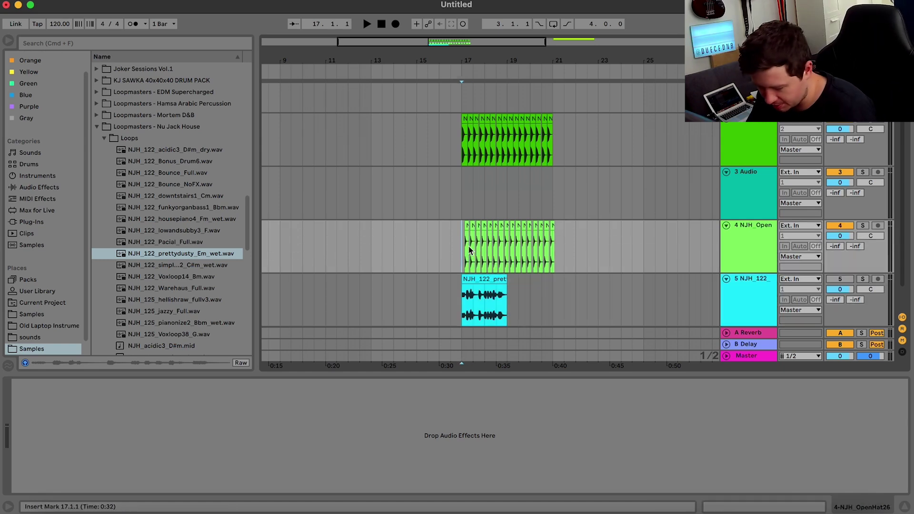
key("space")
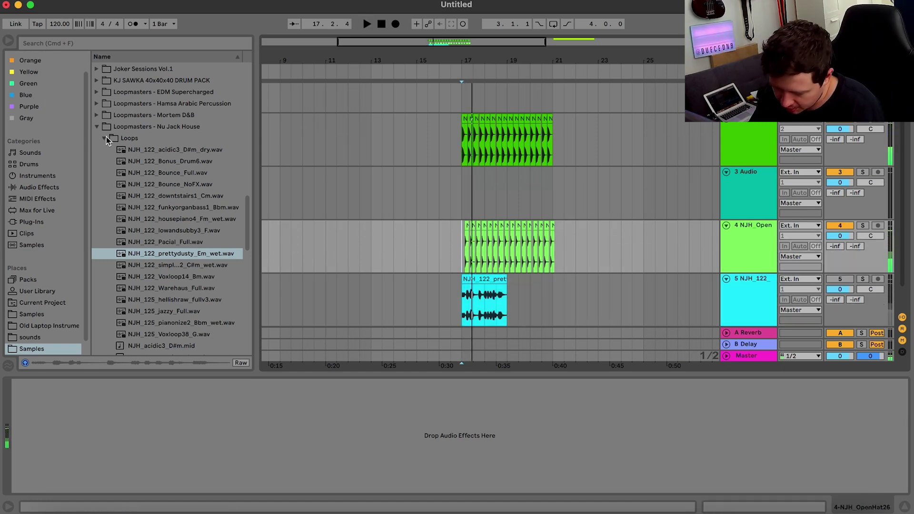
Collapse the Loopmasters - Nu Jack House pack and search the sample folder for "house".
left_click(107, 138)
left_click(98, 127)
scroll(98, 127, "down", 4)
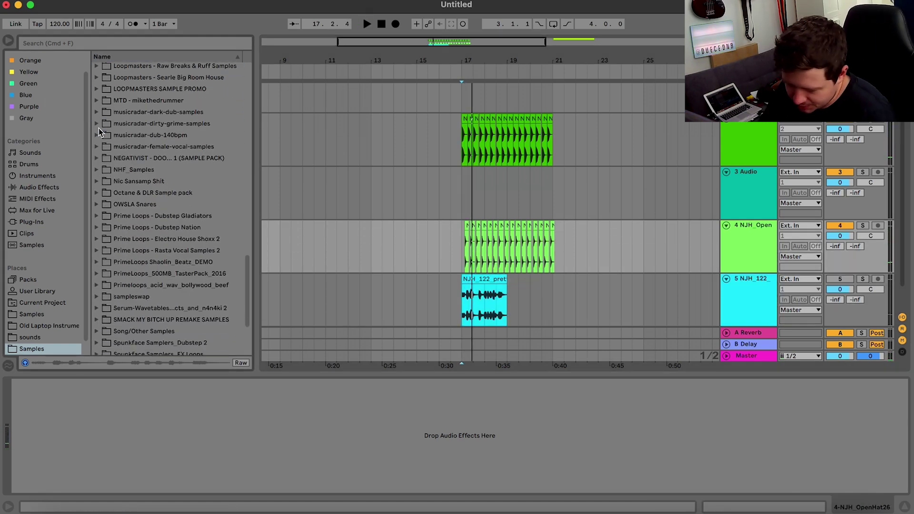
left_click(94, 43)
type("house")
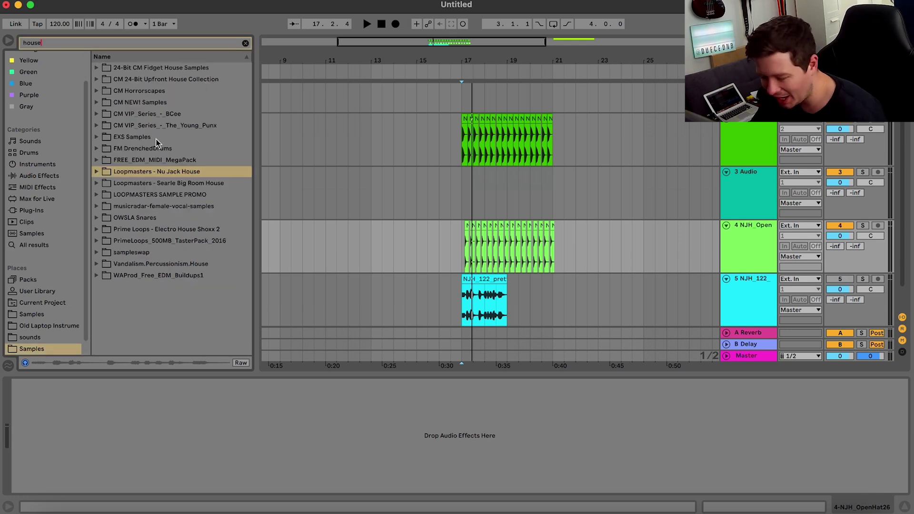
Expand the sampleswap pack down through 5000_DRUMHITS and VARIOSDR to the OD_DRUMS folder.
left_click(96, 252)
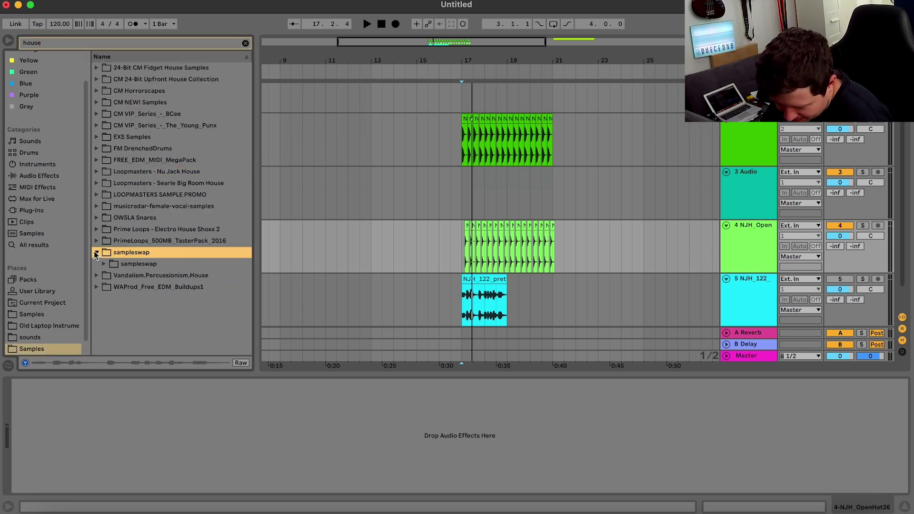
key("Down")
key("Right")
key("Down")
key("Right")
key("Down")
key("Right")
key("Down")
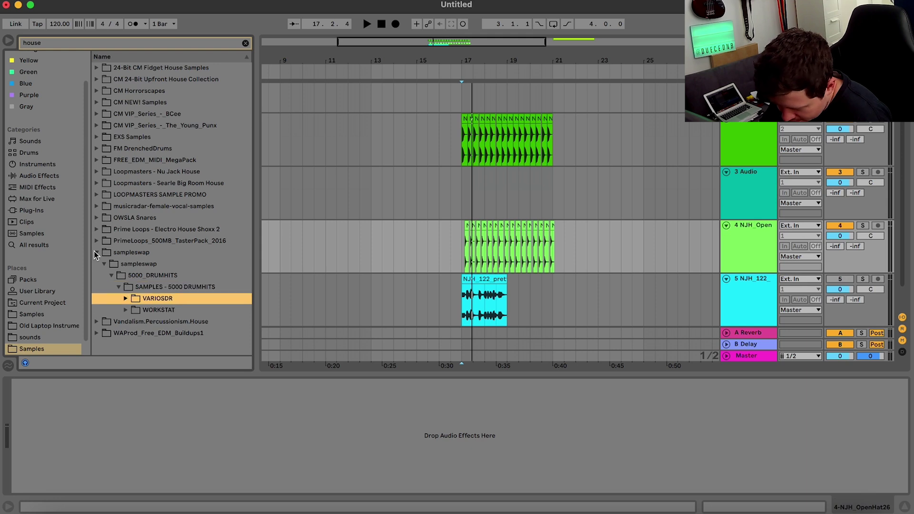
key("Right")
key("Down")
key("Right")
Preview the OD_DRUMS hits from HOUSEHA1.wav to HOUSEHAT.wav and collapse the sampleswap pack.
key("Down")
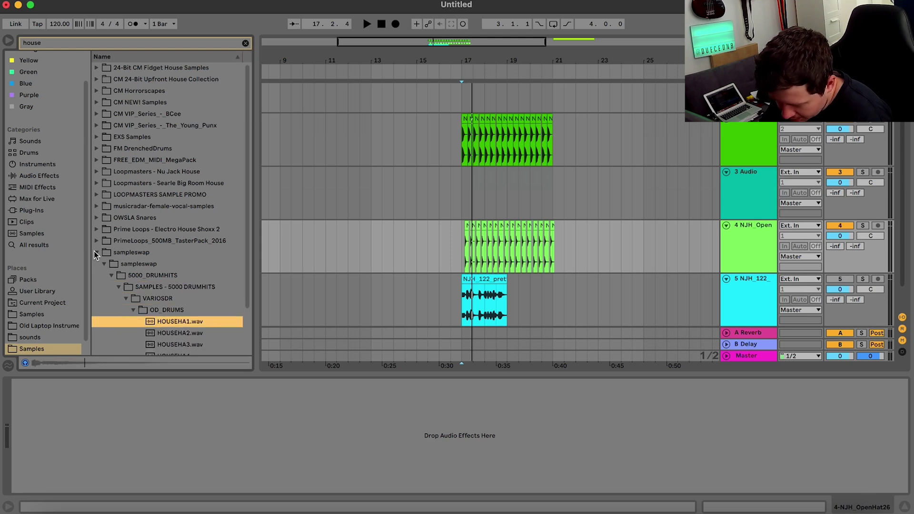
key("Down")
key("Down")
key("Down")
key("Down")
key("Down")
key("Down")
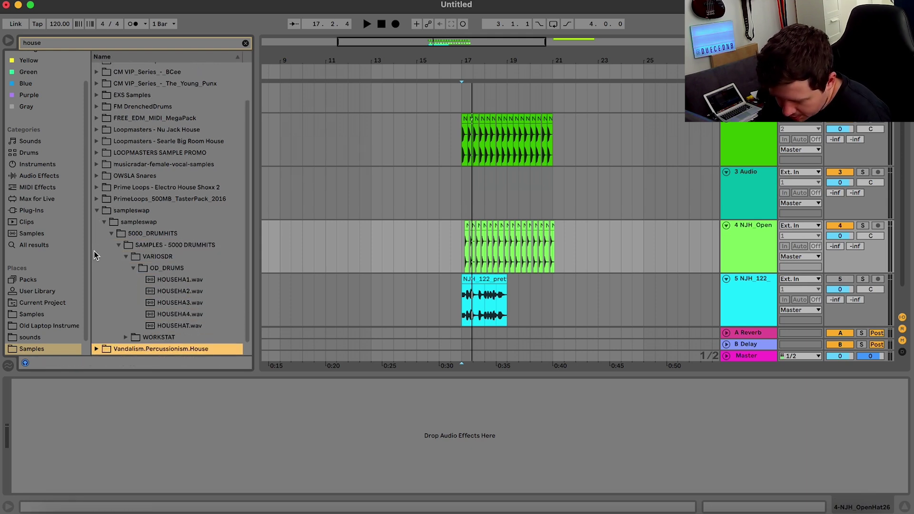
left_click(97, 210)
Look through the Pure House Vocals sounds in PrimeLoops_500MB_TasterPack_2016 and the subfolders of Prime Loops - Electro House Shoxx 2.
left_click(97, 241)
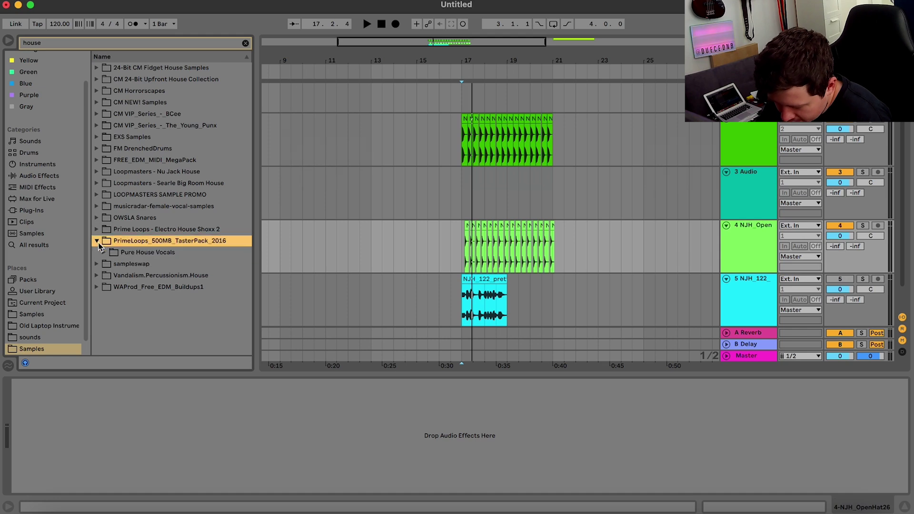
left_click(104, 252)
left_click(112, 263)
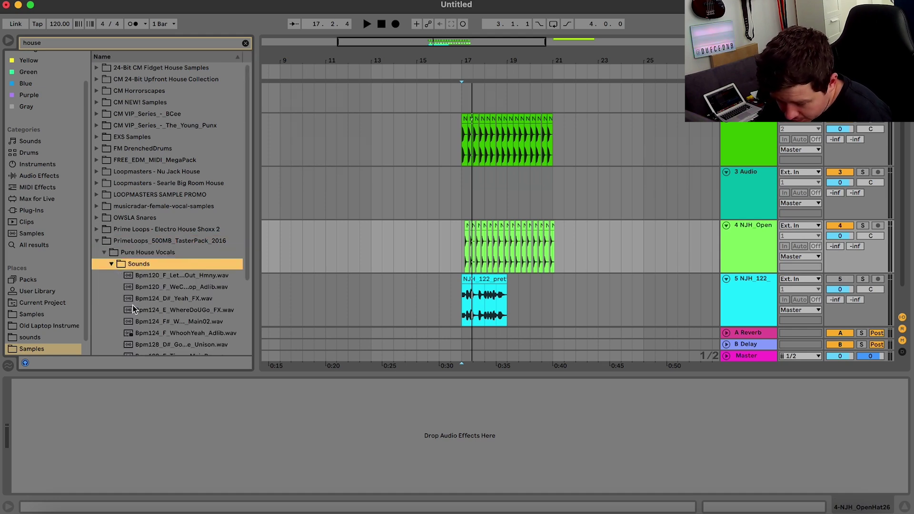
left_click(97, 240)
left_click(97, 230)
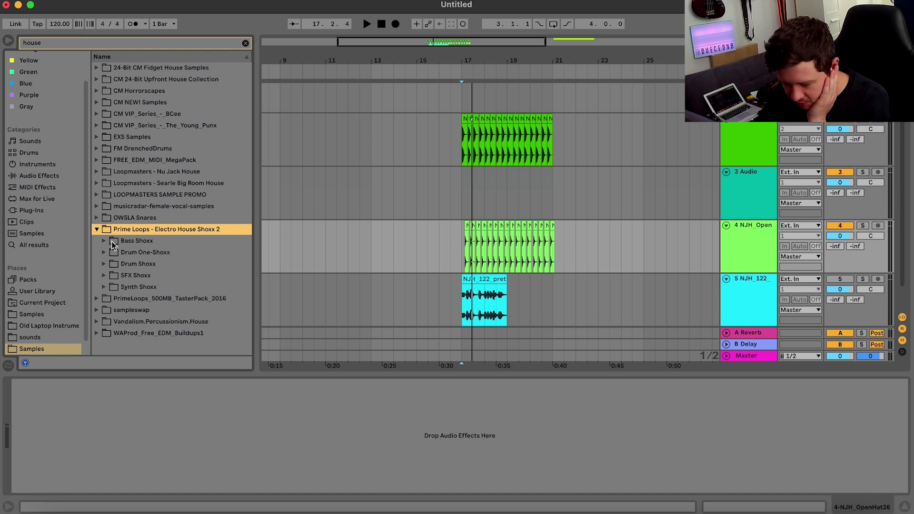
Preview the Loopmasters - Searle Big Room House loops from RS_126_C_Synth_11.wav to RS_127_Hats_11.wav and collapse the pack.
left_click(99, 184)
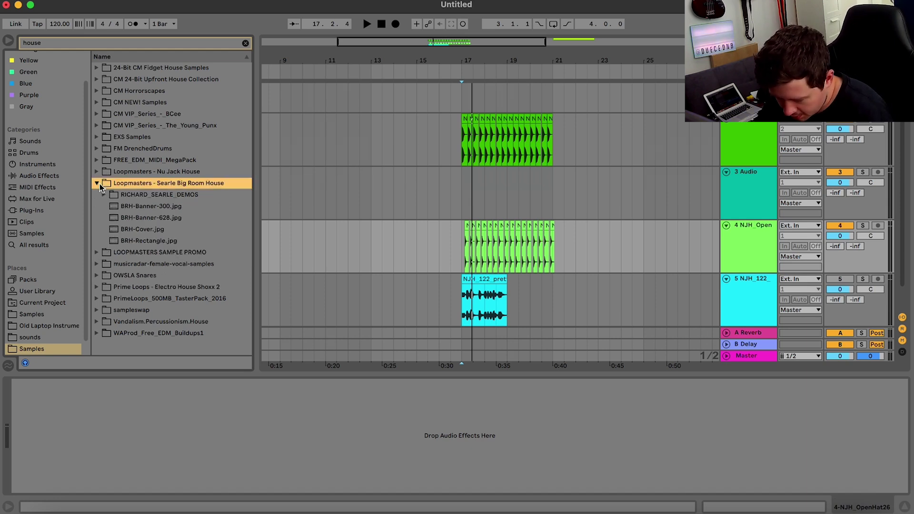
left_click(104, 195)
left_click(111, 206)
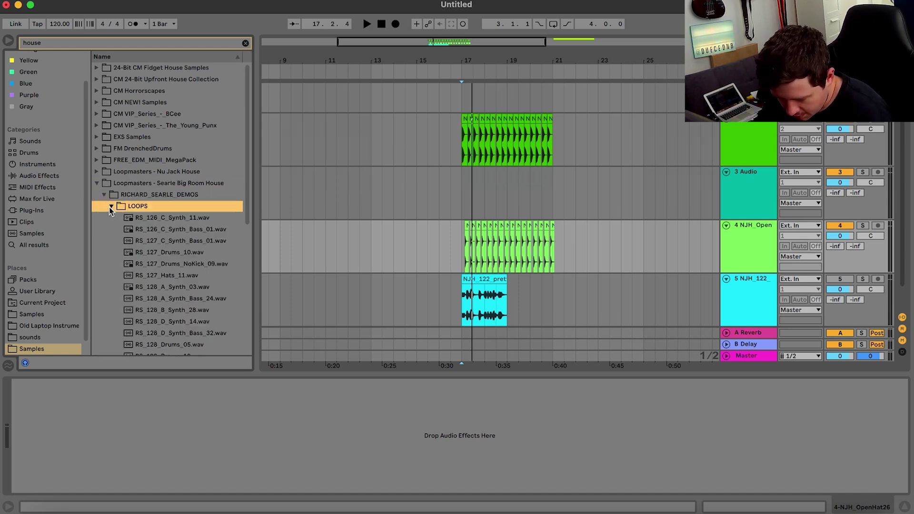
left_click(130, 217)
key("Down")
key("Down")
key("Down")
key("Down")
scroll(134, 216, "down", 5)
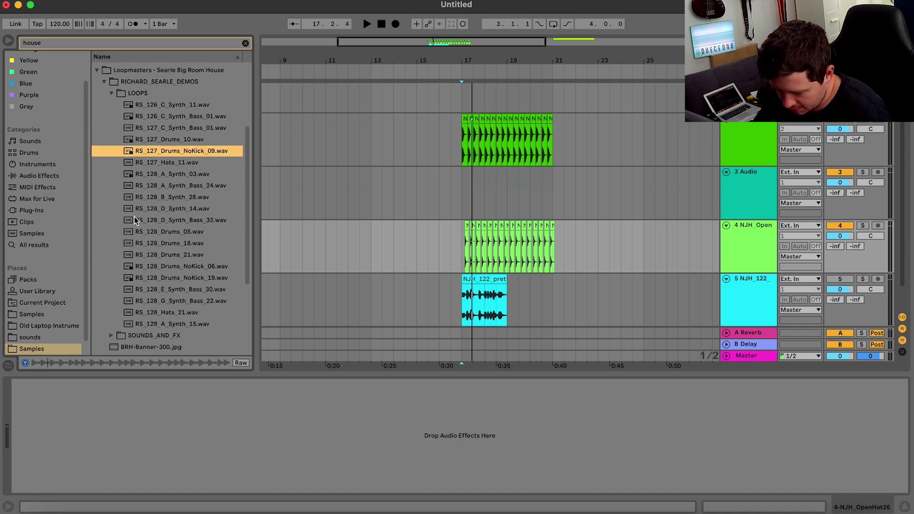
key("Down")
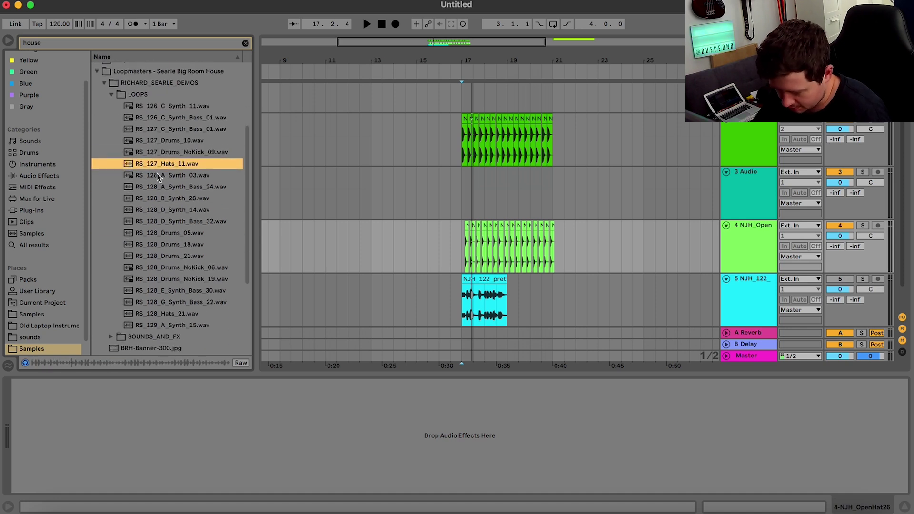
scroll(96, 81, "up", 3)
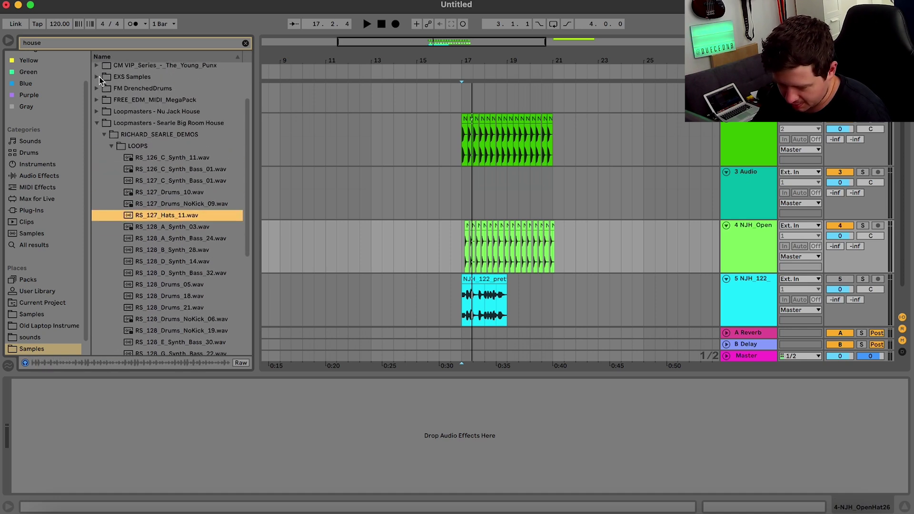
left_click(97, 123)
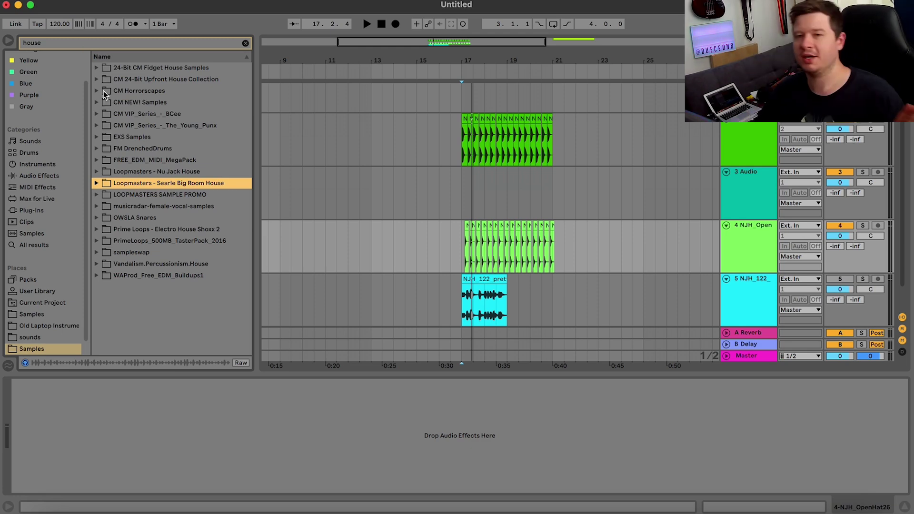
Switch to Splice and search its sounds for "hats".
left_click(626, 513)
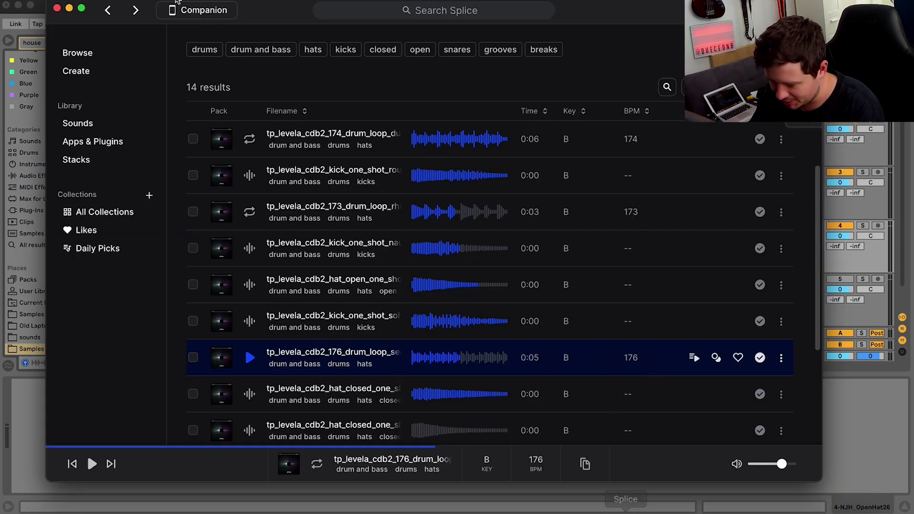
scroll(268, 294, "up", 6)
left_click(78, 52)
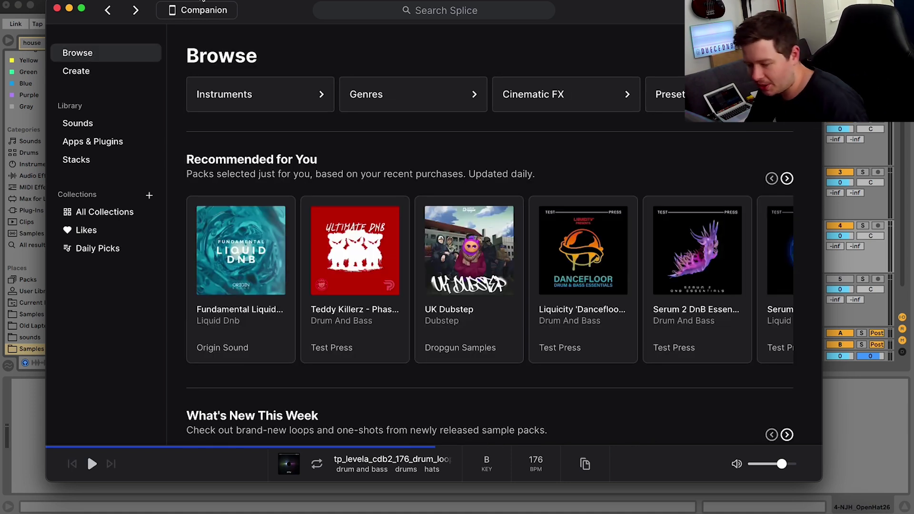
left_click(490, 11)
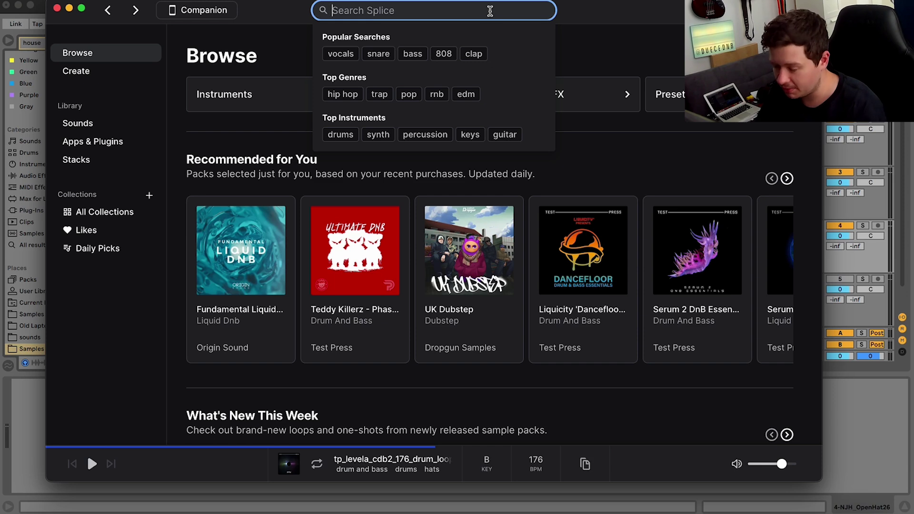
type("hats")
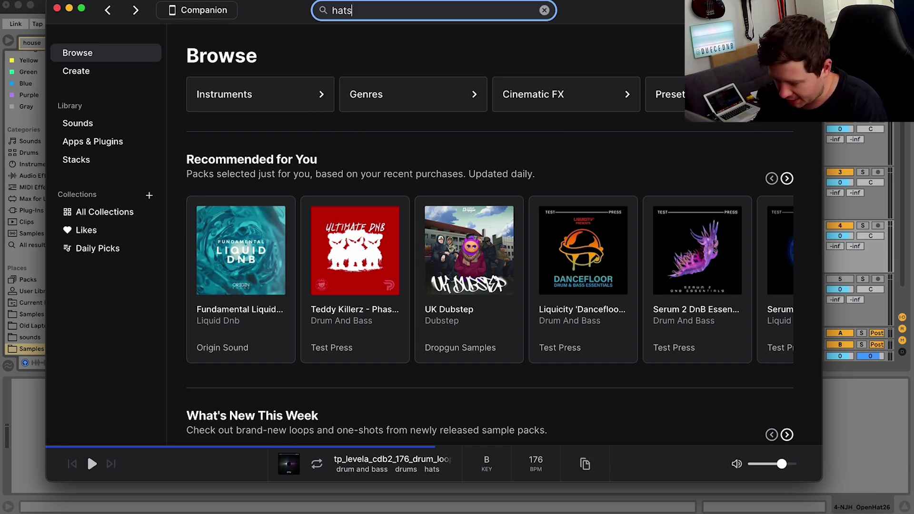
key("Return")
Filter the hats results to a range of 110 to 140 BPM and to samples in Your Library.
left_click(596, 123)
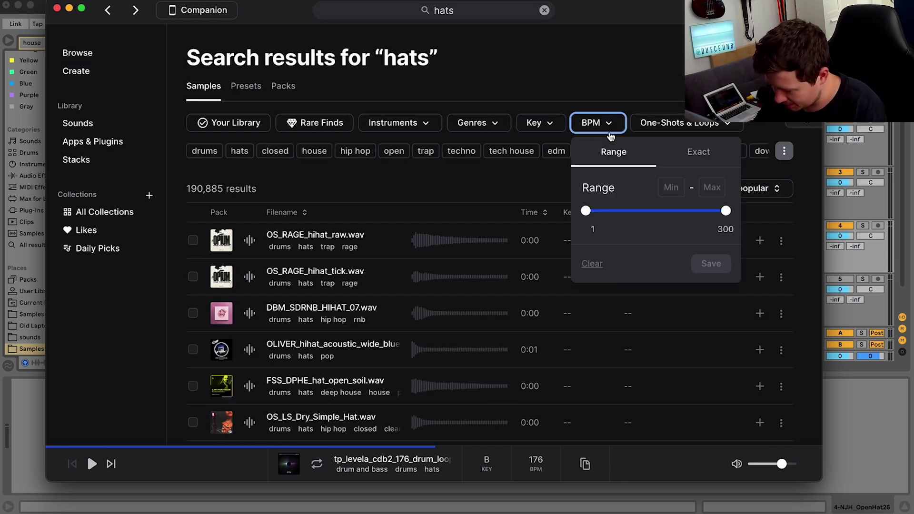
type("110")
left_click(708, 191)
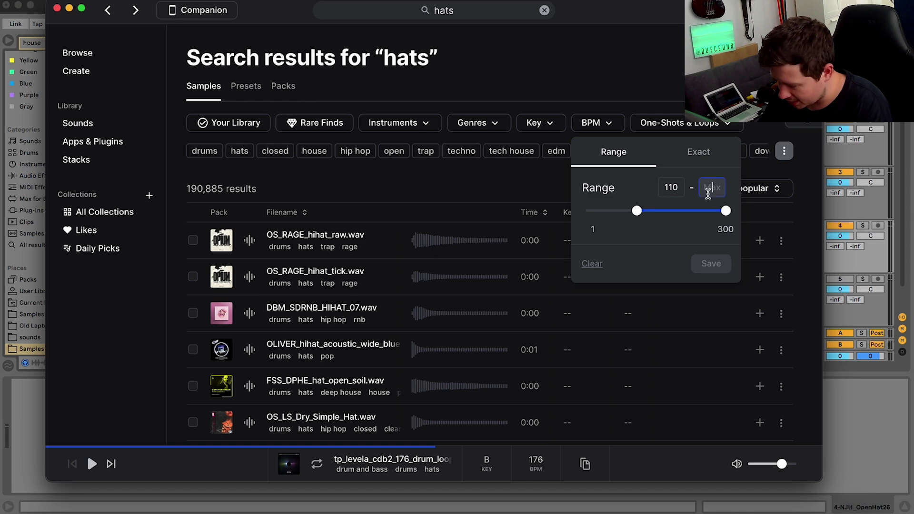
type("140")
left_click(711, 263)
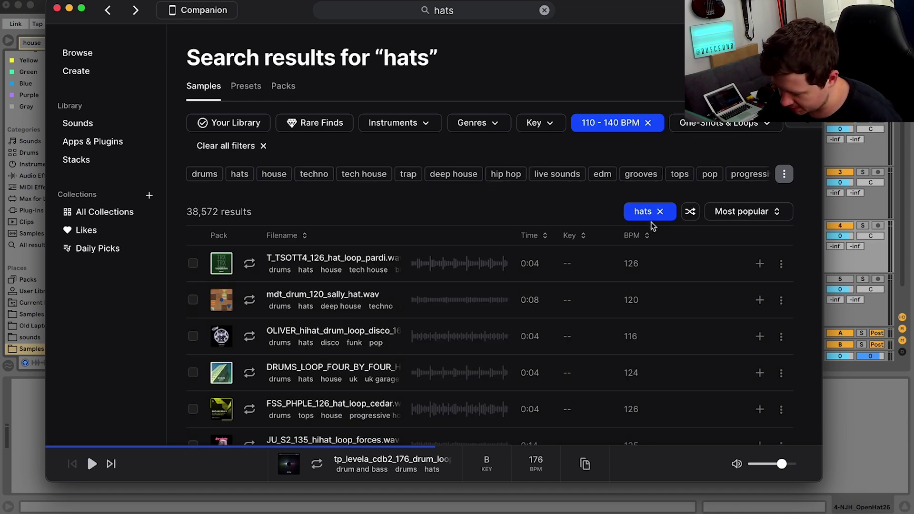
left_click(216, 123)
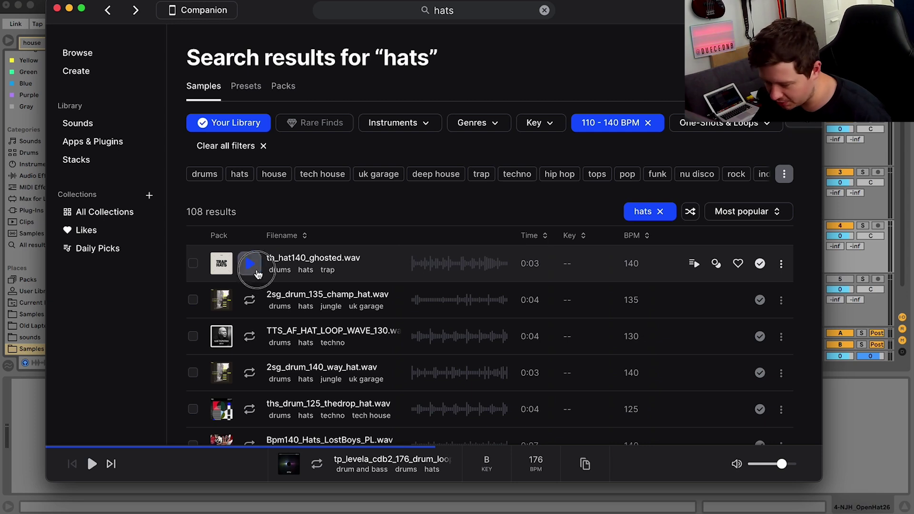
Preview the hat loops from th_hat140_ghosted.wav to DRUMS_029_HATS_123.wav.
left_click(256, 269)
key("Down")
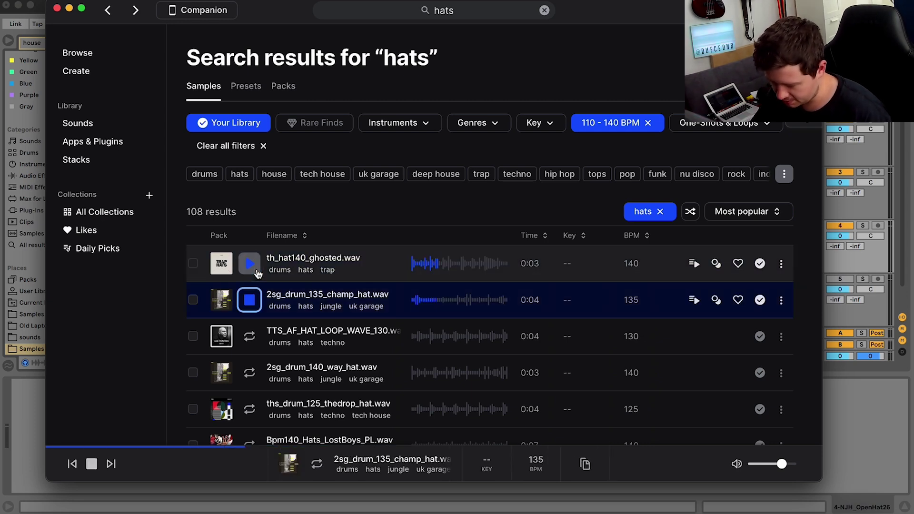
key("Down")
key("Down")
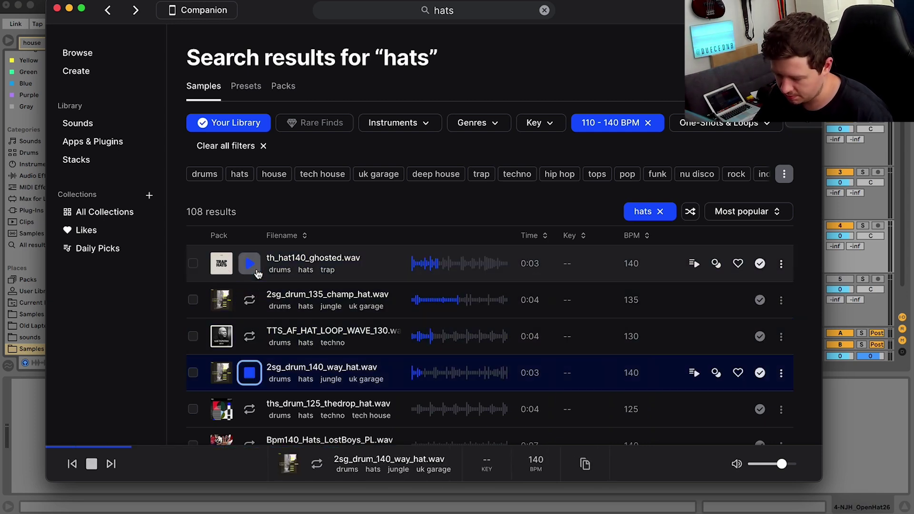
key("Down")
scroll(257, 272, "down", 5)
key("Down")
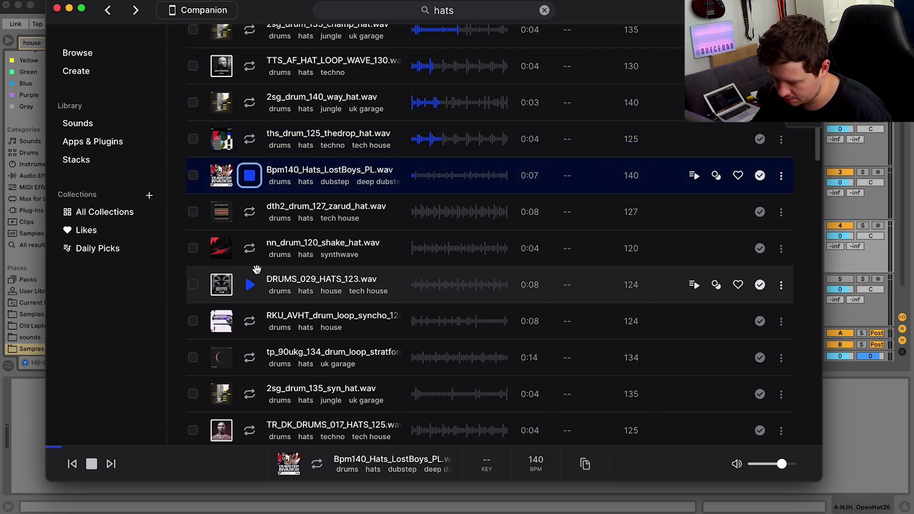
key("Down")
key("Down")
key("Down")
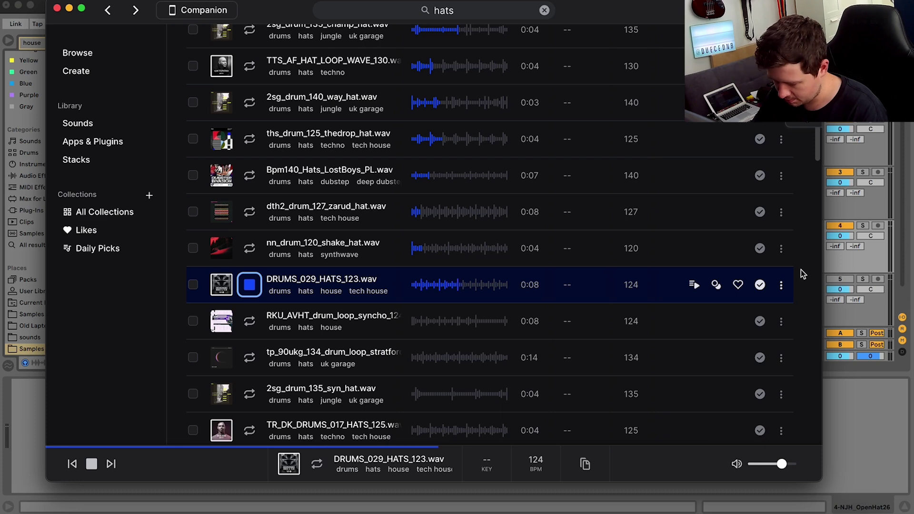
Copy DRUMS_029_HATS_123.wav from Splice and paste it at bar 17 on audio track 3 in Ableton Live.
left_click(781, 285)
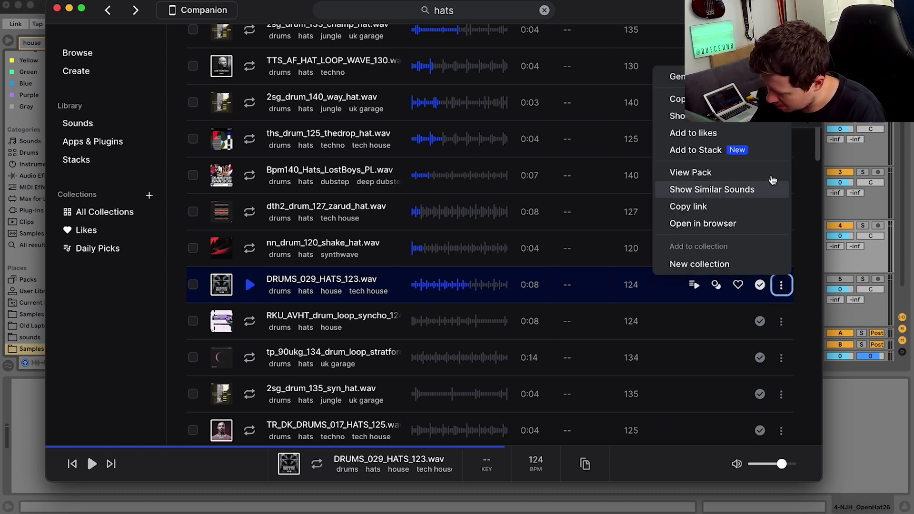
left_click(757, 99)
left_click(859, 206)
left_click(466, 198)
key("super+v")
Play the beat and lower the DRUMS_029_HATS_123 track's volume to -7.0 dB.
key("space")
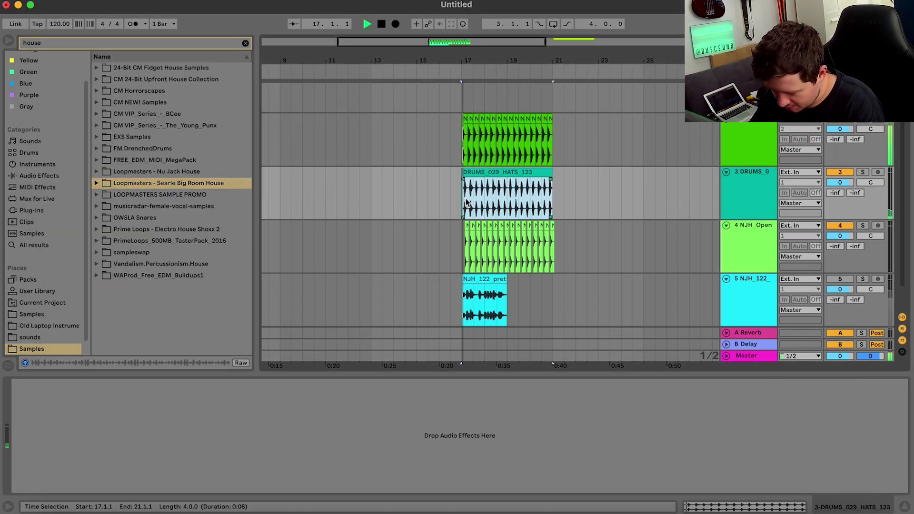
left_click_drag(843, 186, 843, 203)
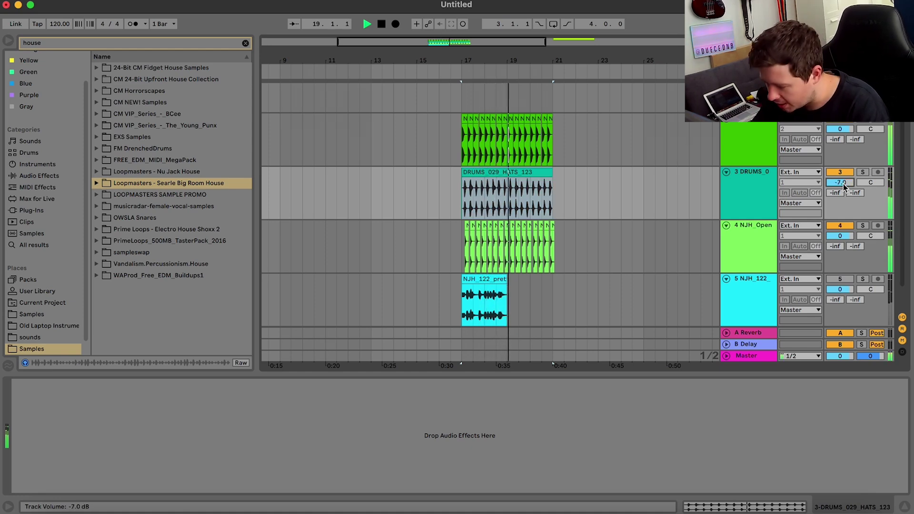
key("space")
Insert an audio track above the DRUMS_029_HATS_123 track and paste Splice's RKU_AVHT_drum_loop_syncho_124_hats loop on it at bar 17.
key("super+t")
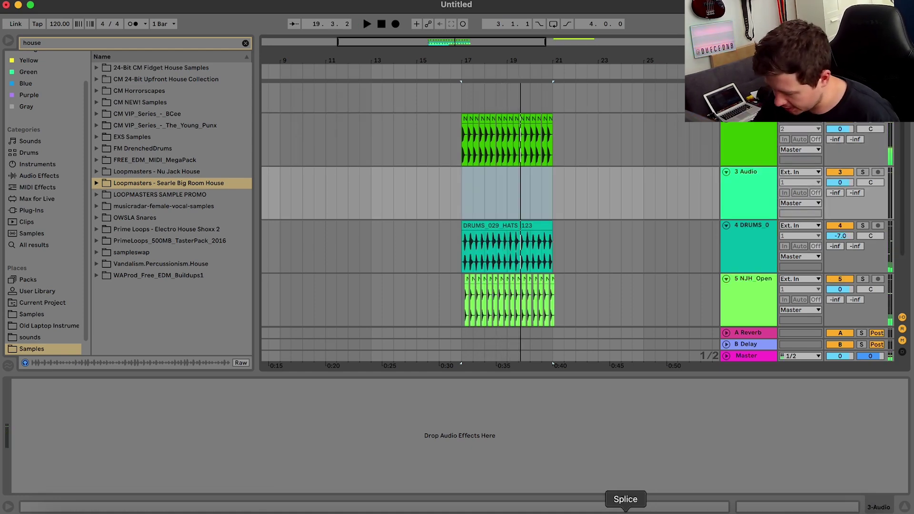
left_click(625, 509)
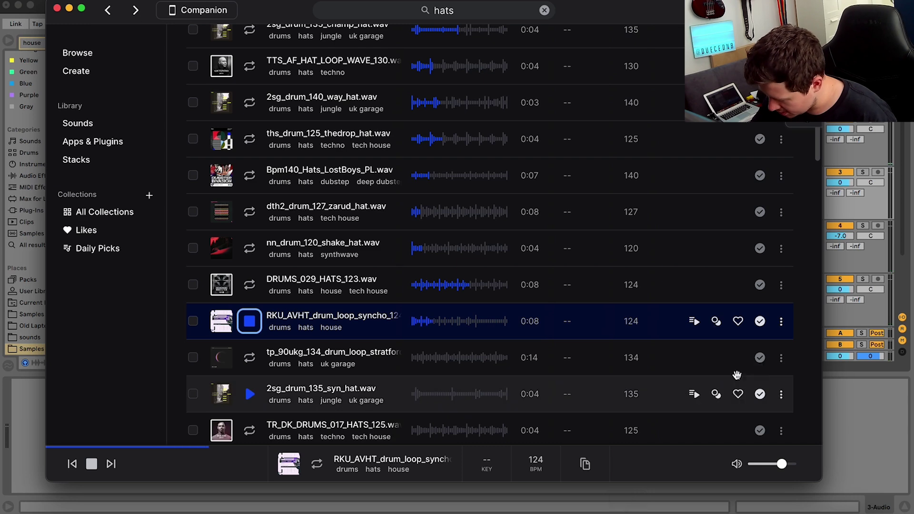
left_click(781, 321)
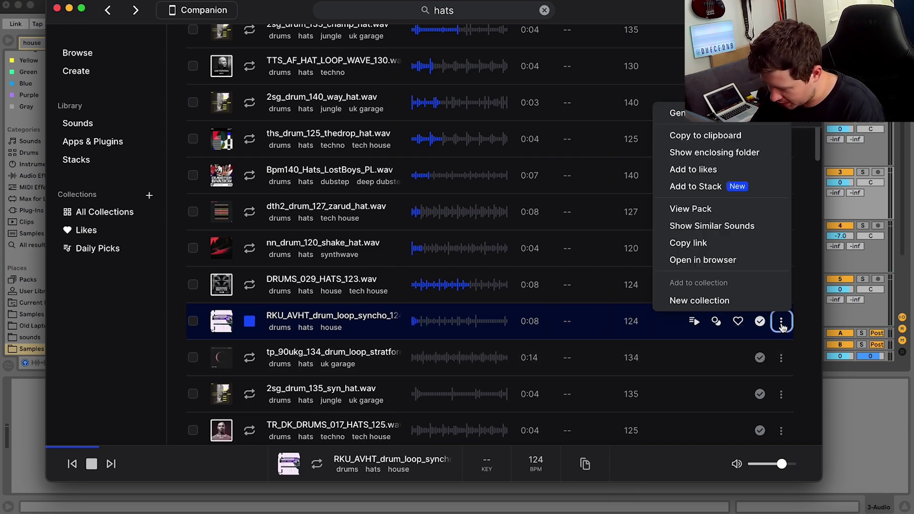
left_click(691, 136)
left_click(863, 187)
left_click(459, 203)
key("super+v")
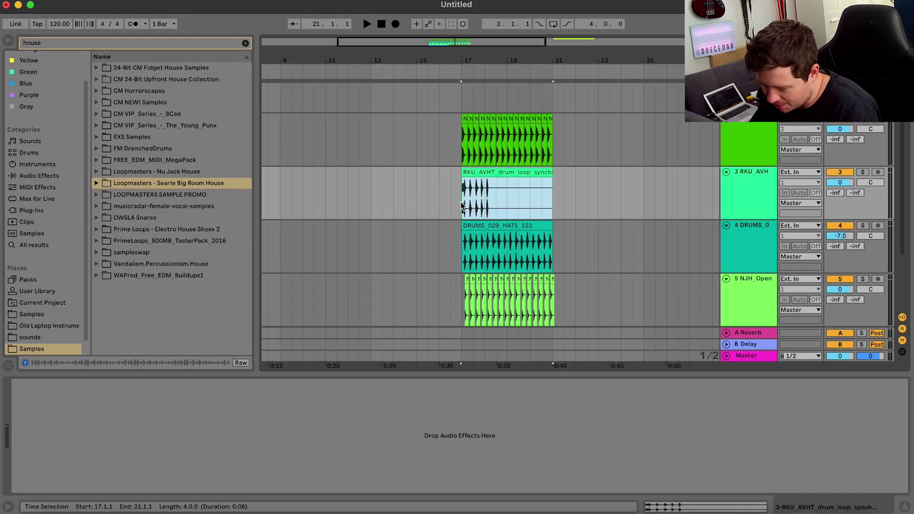
Play the beat with the RKU_AVHT hat loop and lower that track's volume to -10.0 dB.
key("space")
key("plus")
key("plus")
left_click_drag(461, 42, 459, 51)
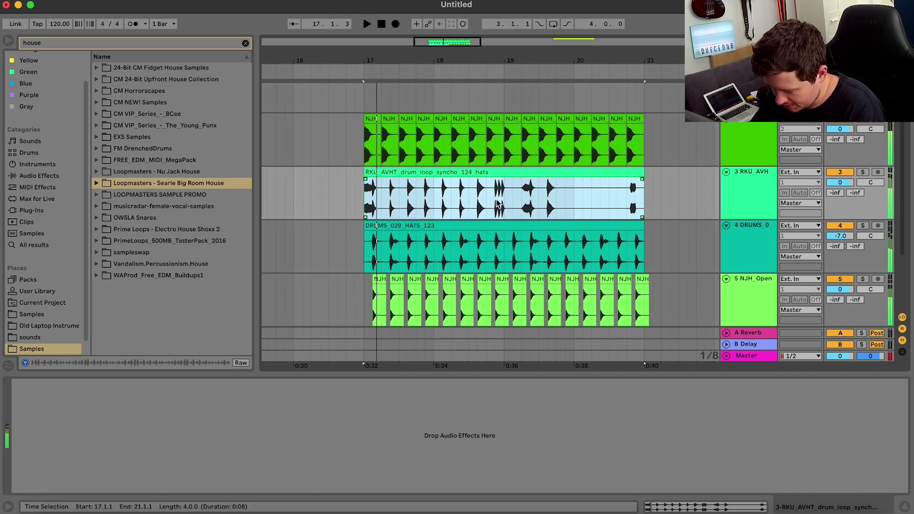
left_click(470, 194)
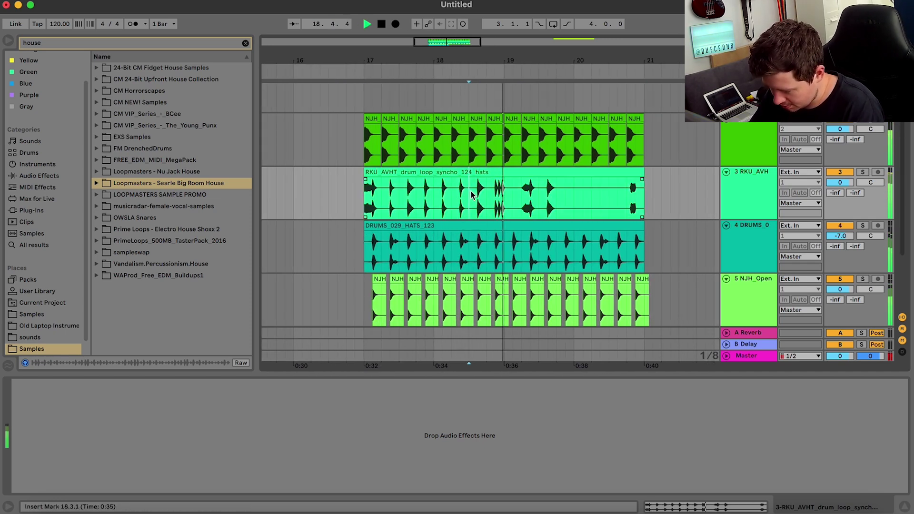
left_click_drag(846, 181, 847, 195)
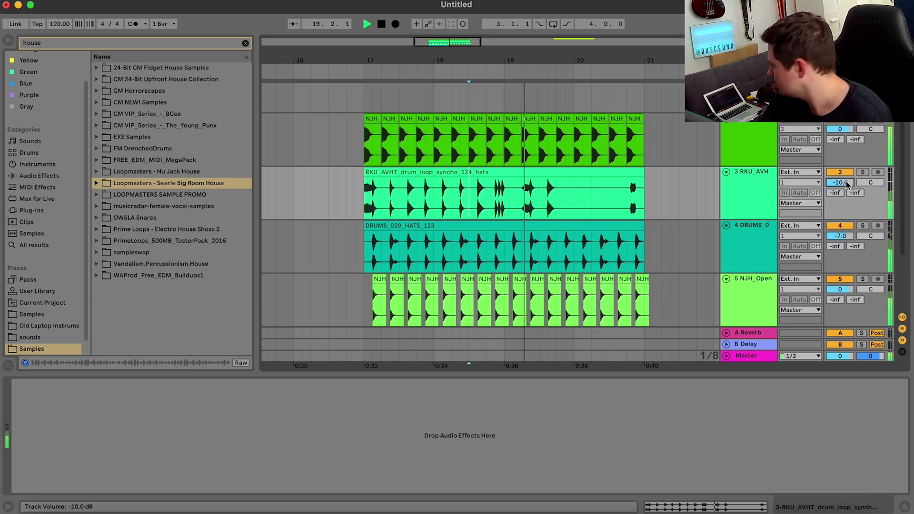
Play the beat from several points along the RKU_AVHT hat loop and examine its hits between bars 17 and 21.
key("space")
left_click(505, 190)
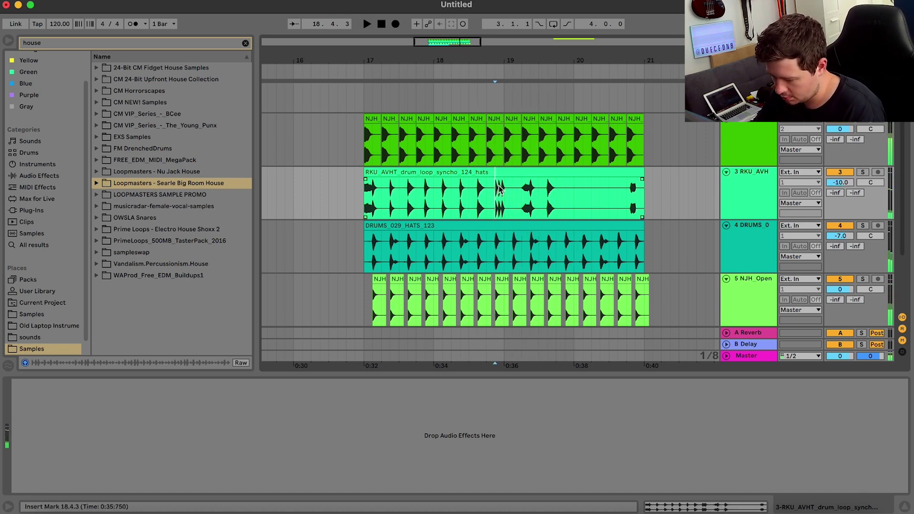
key("space")
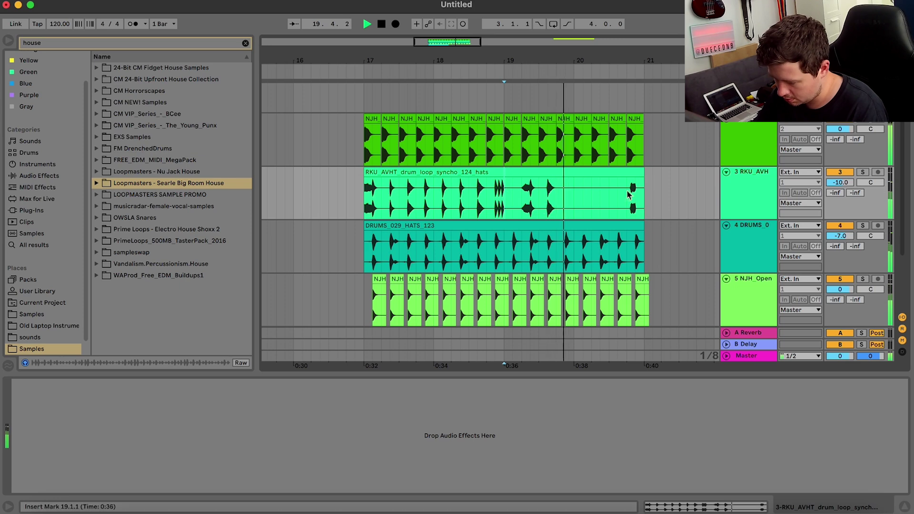
key("space")
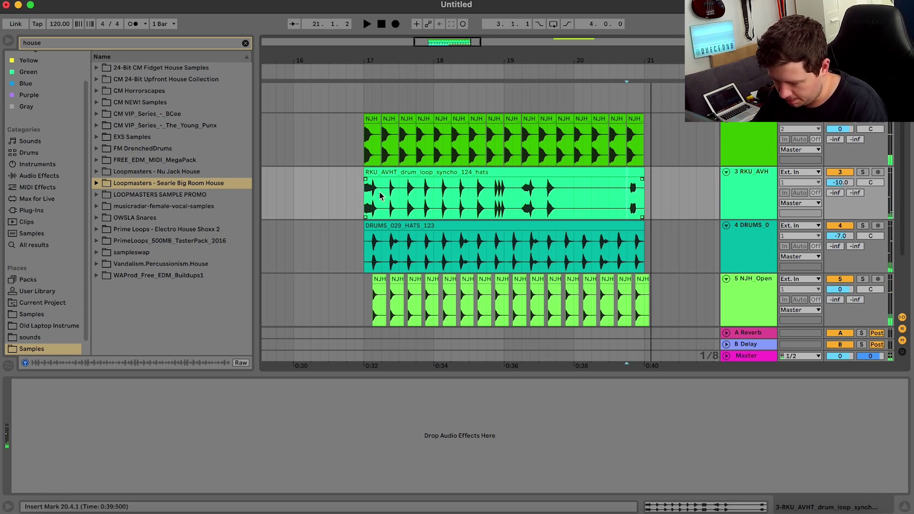
key("space")
left_click_drag(364, 195, 495, 190)
key("space")
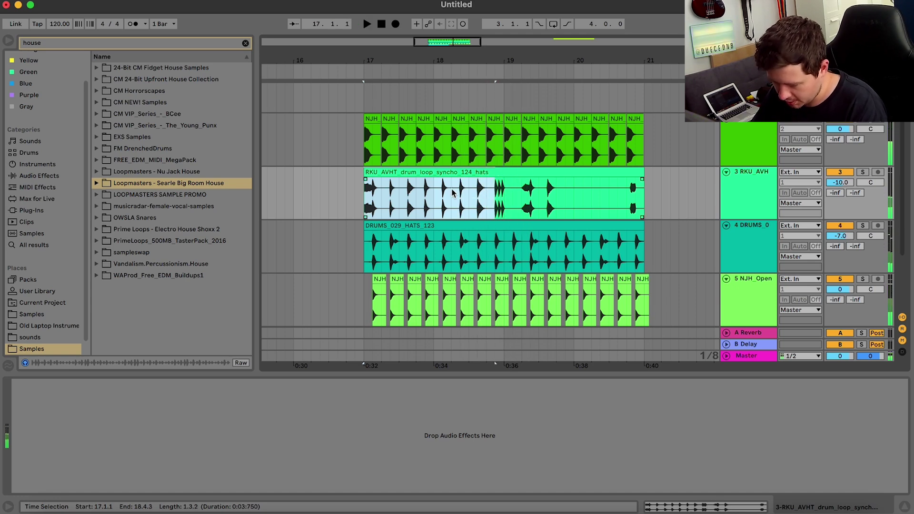
Overwrite the RKU_AVHT loop's end-of-bar-18 fill with a copied hat hit from beat 17.4 and duplicate bars 17–18 to bar 19.
left_click_drag(434, 188, 416, 189)
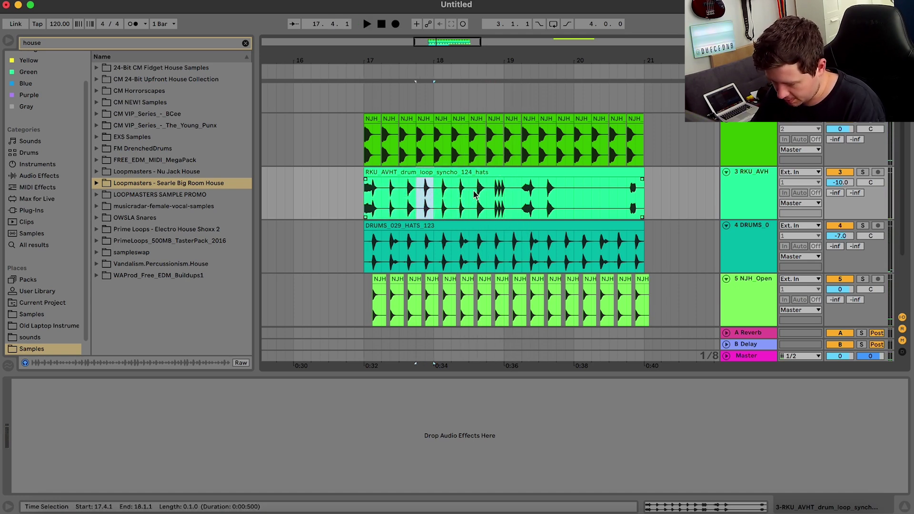
left_click(484, 191)
key("ctrl+v")
left_click_drag(502, 172, 515, 172)
left_click_drag(365, 189, 497, 191)
key("ctrl+d")
key("space")
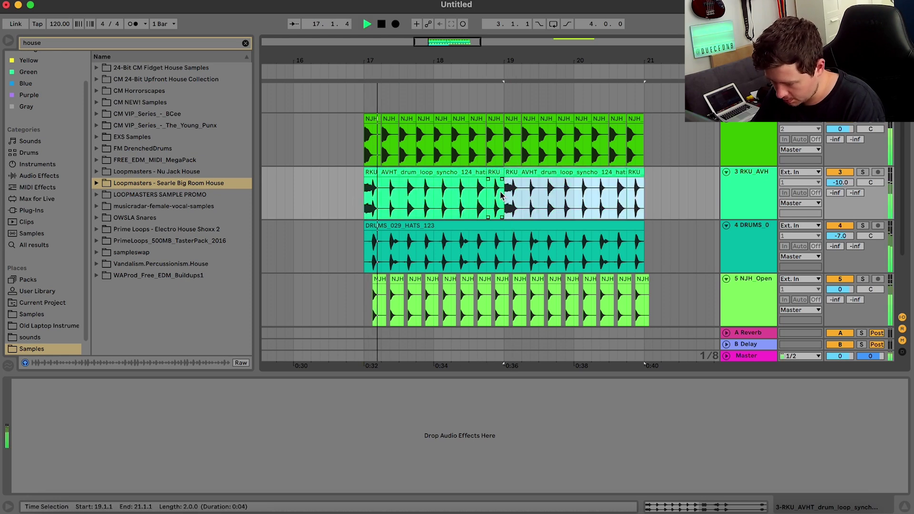
Fold the RKU_AVHT and DRUMS_029_HATS_123 tracks and insert an audio track above them.
left_click(741, 175)
left_click(747, 266, "shift")
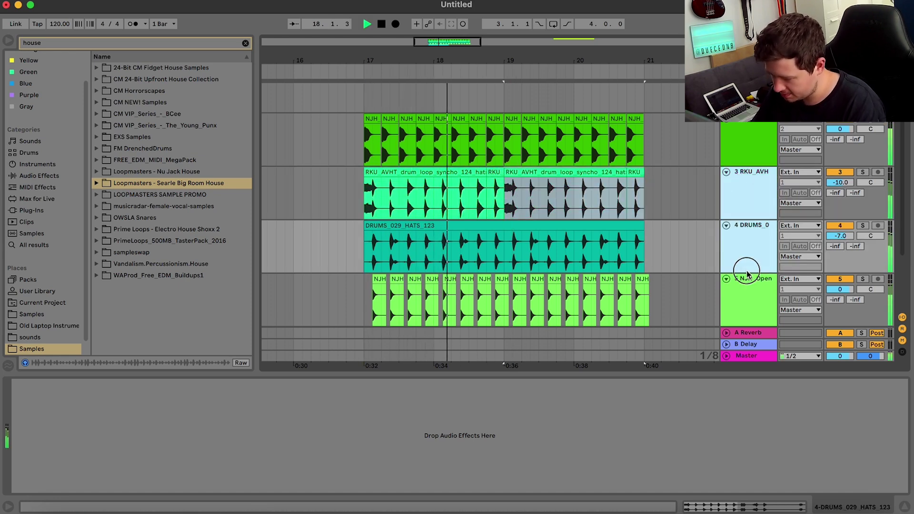
left_click(726, 225)
left_click(765, 155)
key("super+t")
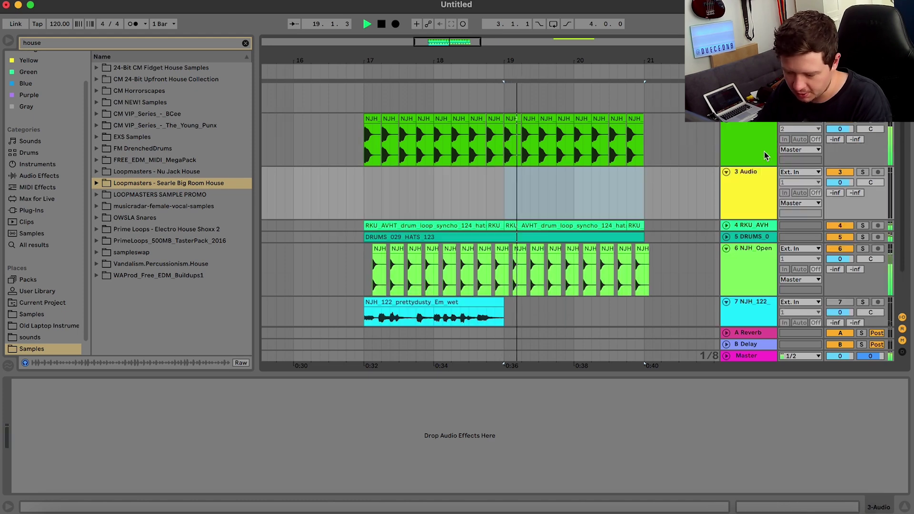
key("space")
Audition the hat loops following RKU_AVHT_drum_loop_syncho in Splice, up to PMSR_Hi-Hat_Loop_140_Mod.wav, and return to Ableton Live.
left_click(625, 512)
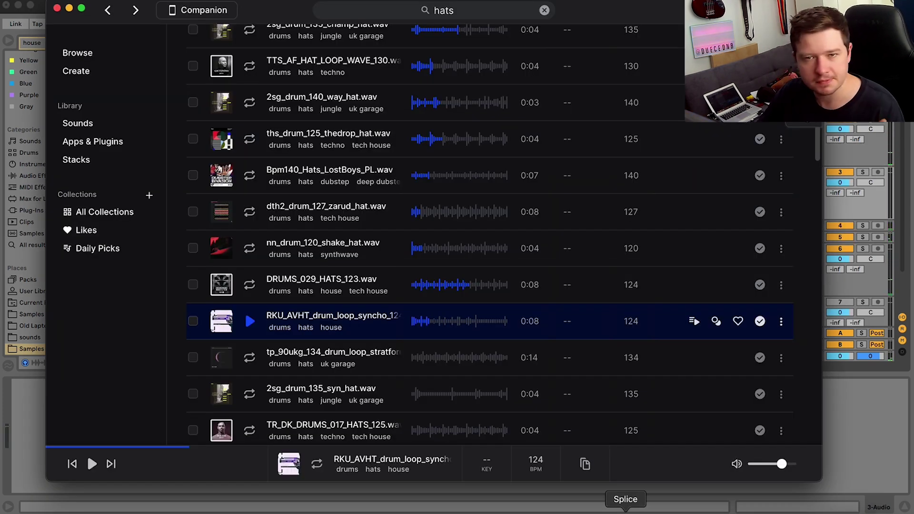
key("Down")
key("Down")
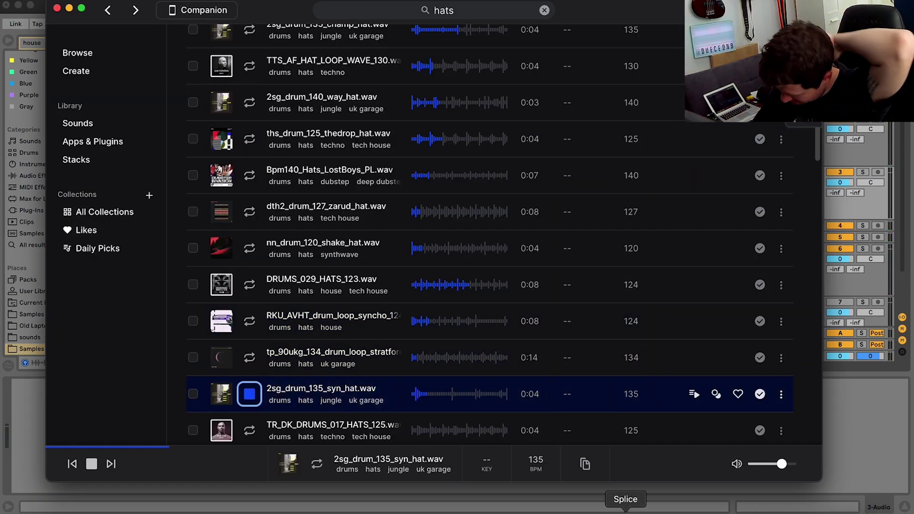
key("Down")
key("Down")
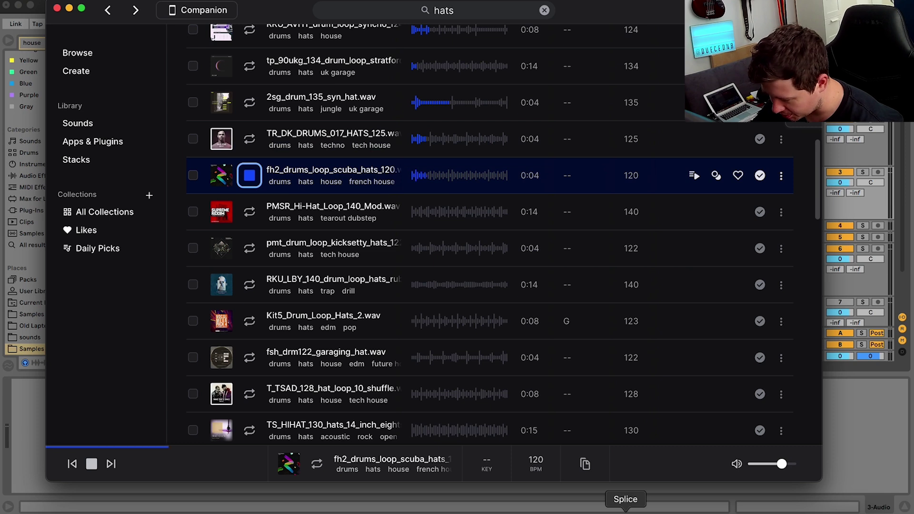
key("Up")
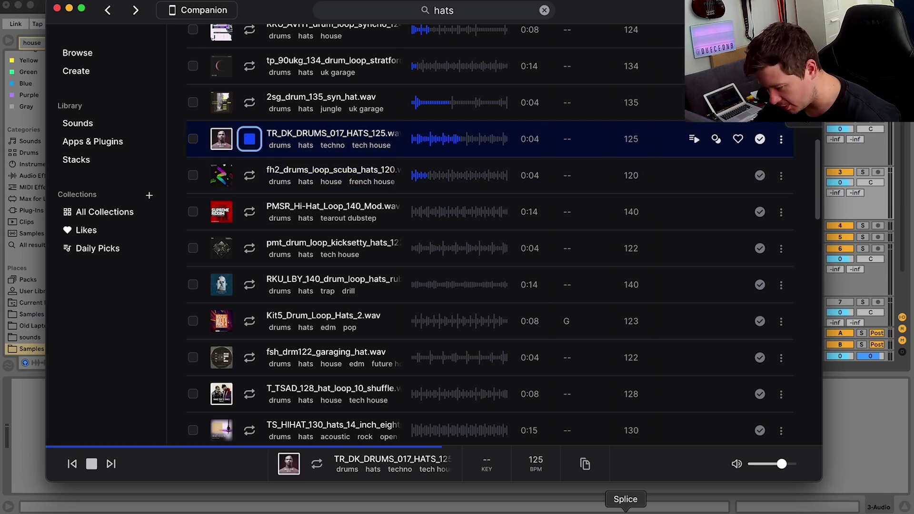
key("Down")
key("Down")
key("Down")
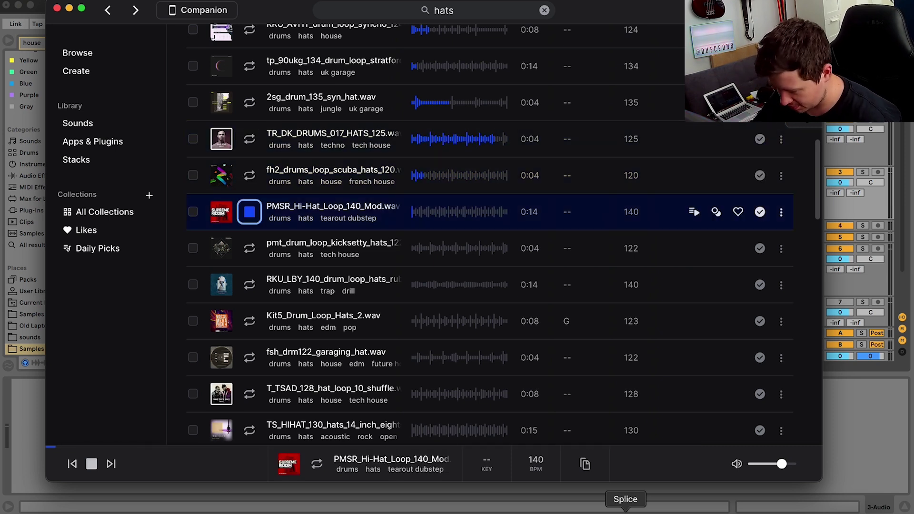
left_click(863, 433)
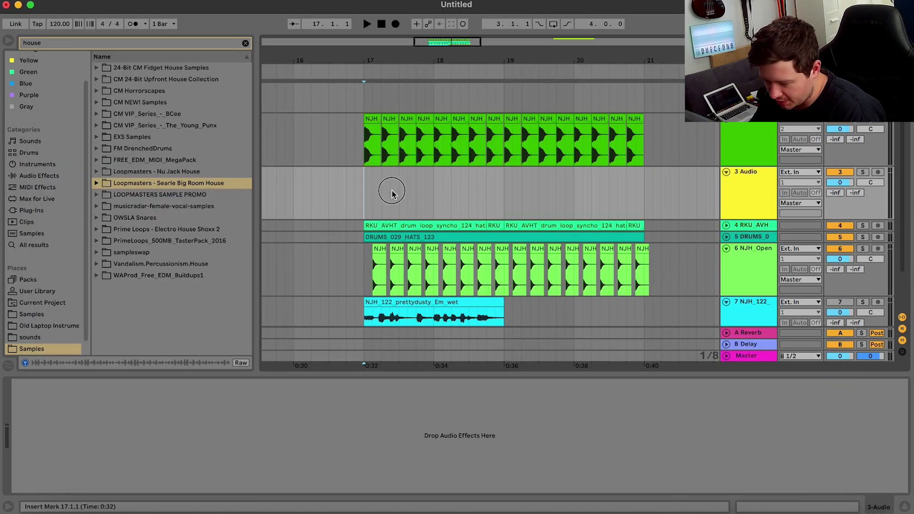
left_click_drag(392, 190, 505, 198)
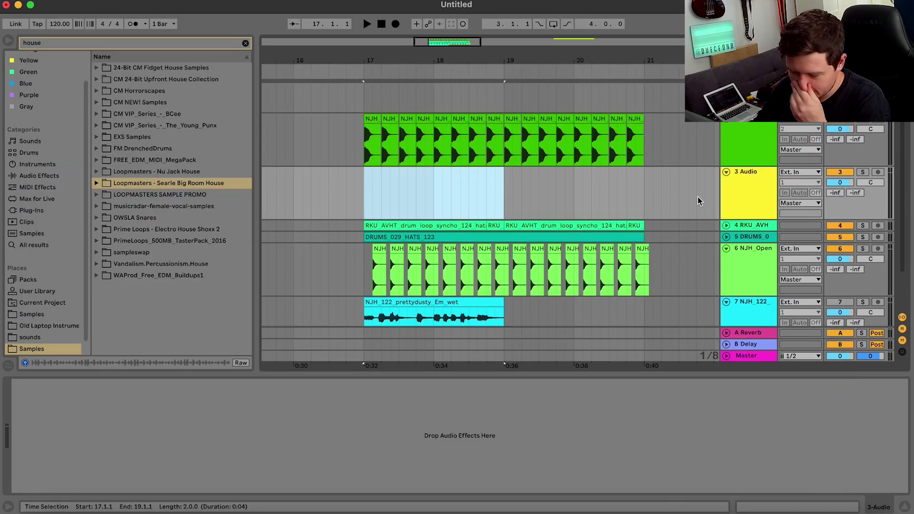
key("super+shift+t")
key("super+z")
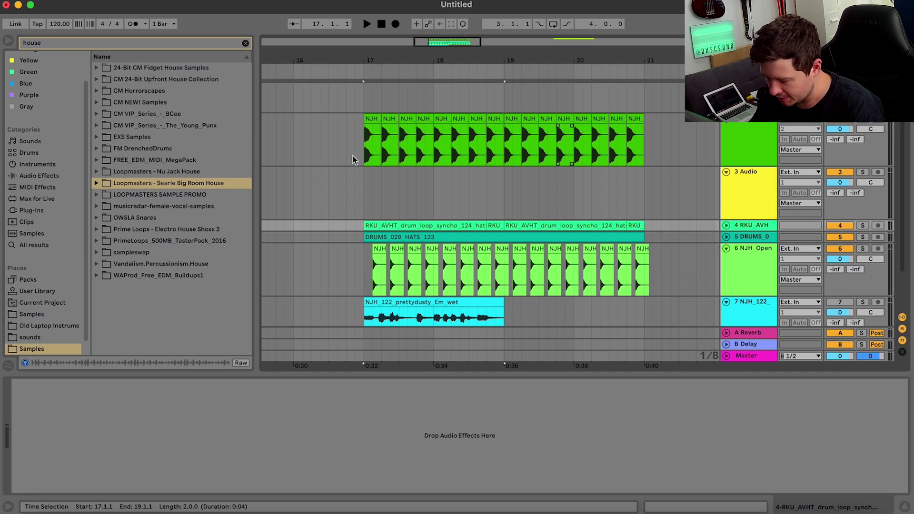
Replace the empty audio track 3 with a MIDI track and create an empty MIDI clip on it from bar 17 to bar 19.
left_click(760, 189)
key("super+shift+t")
left_click(748, 192)
key("Delete")
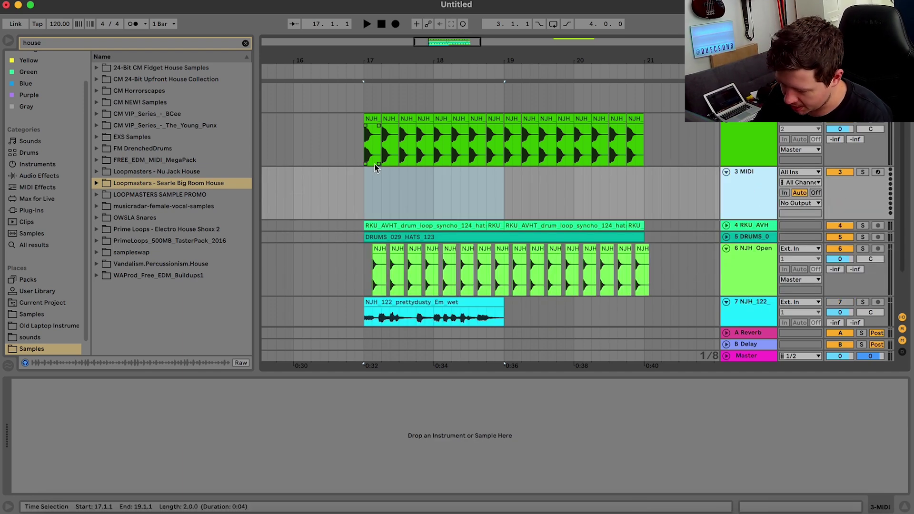
left_click_drag(366, 189, 505, 190)
key("super+shift+m")
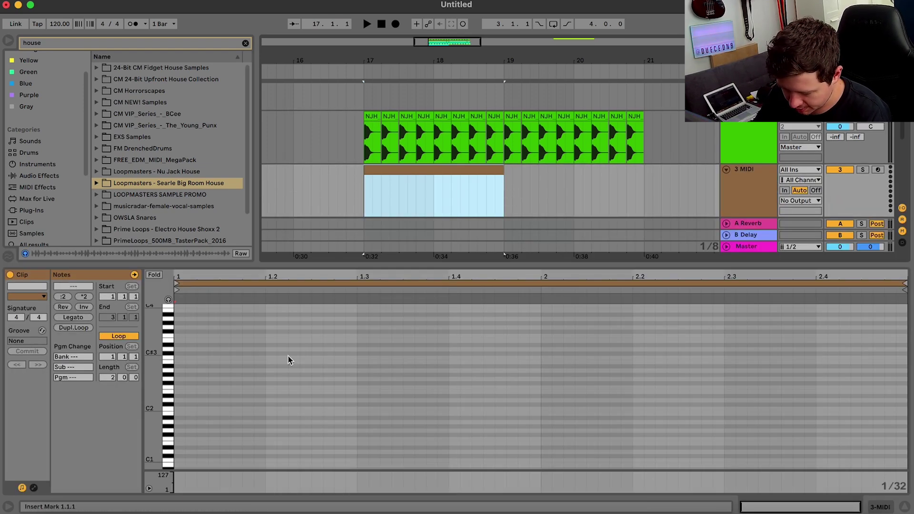
Add an eighth-note C3 at the start of the MIDI clip and duplicate it across the full two bars.
key("space")
double_click(184, 359)
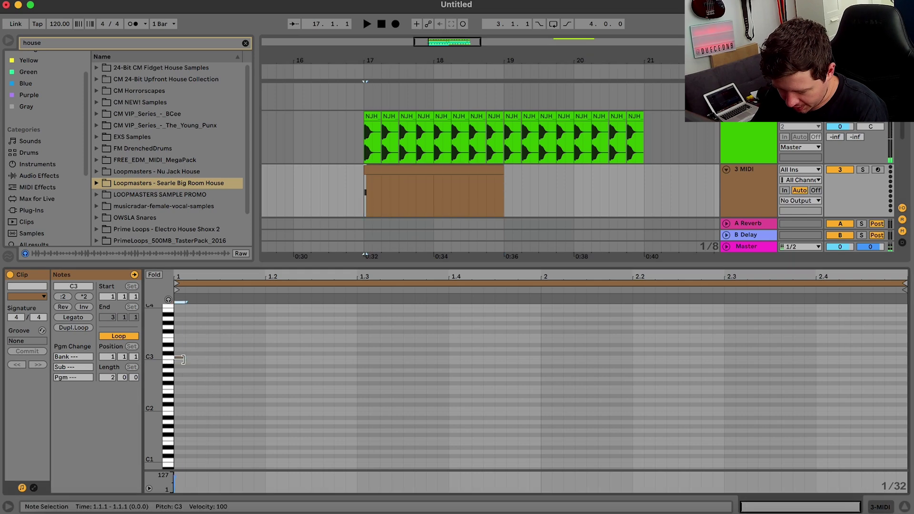
left_click_drag(185, 357, 218, 358)
key("super+d")
key("super+d")
key("super+d")
key("super+d")
key("super+d")
key("super+d")
key("super+d")
key("super+d")
key("super+d")
key("super+d")
key("super+d")
key("super+d")
key("super+d")
key("super+d")
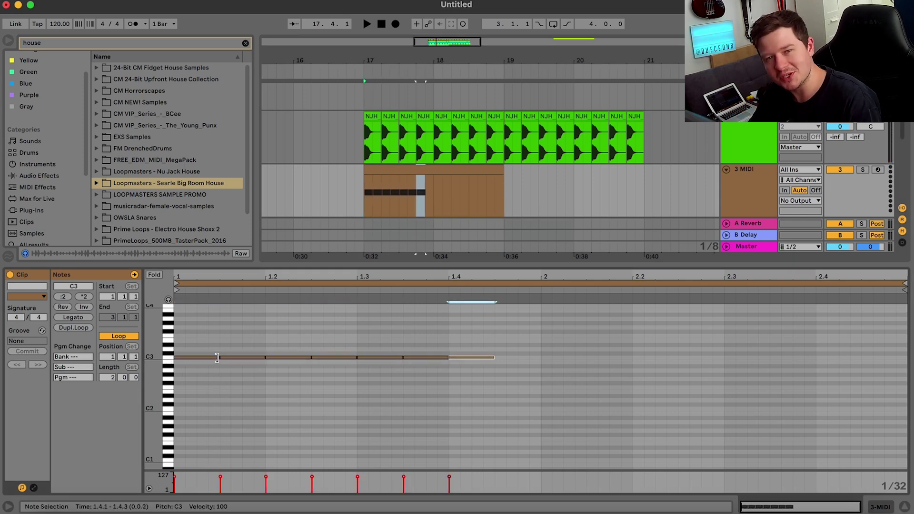
key("super+d")
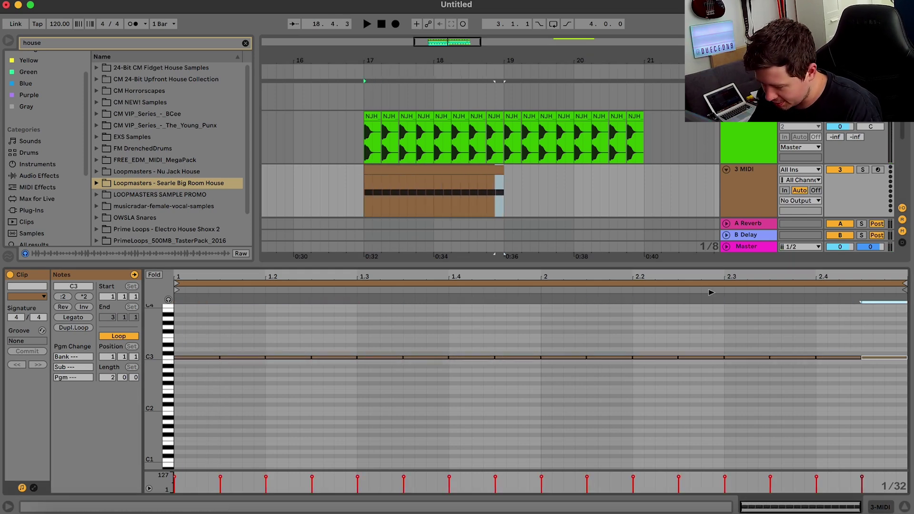
Search the Drums category for drum and load an empty Drum Rack on the MIDI track.
left_click(773, 201)
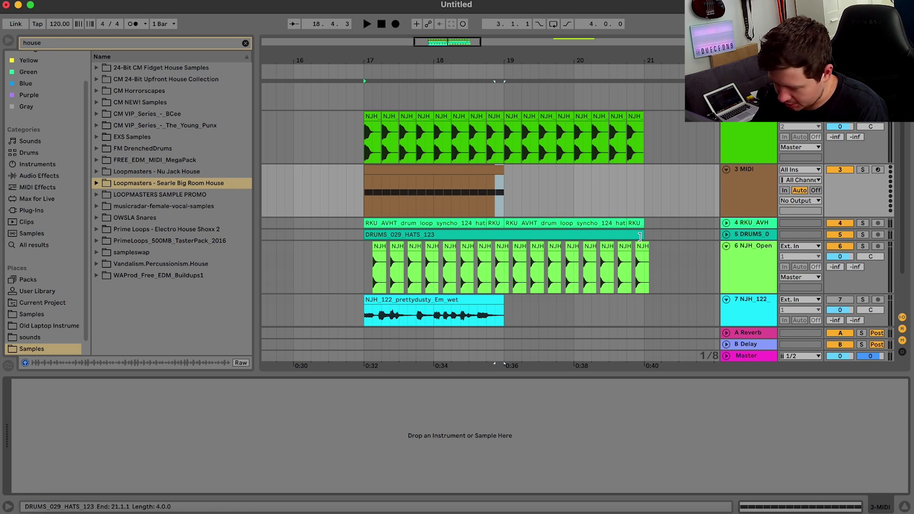
left_click(50, 43)
type("drum")
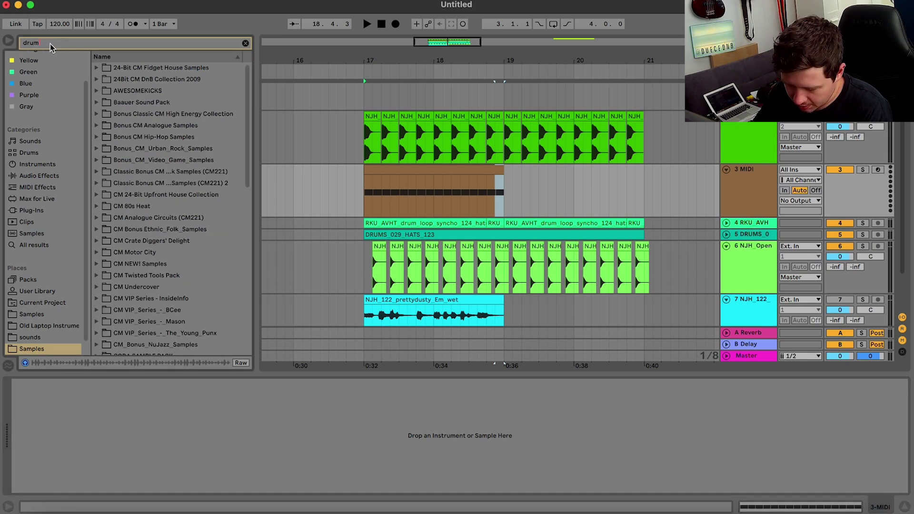
left_click(16, 164)
left_click(35, 153)
double_click(118, 80)
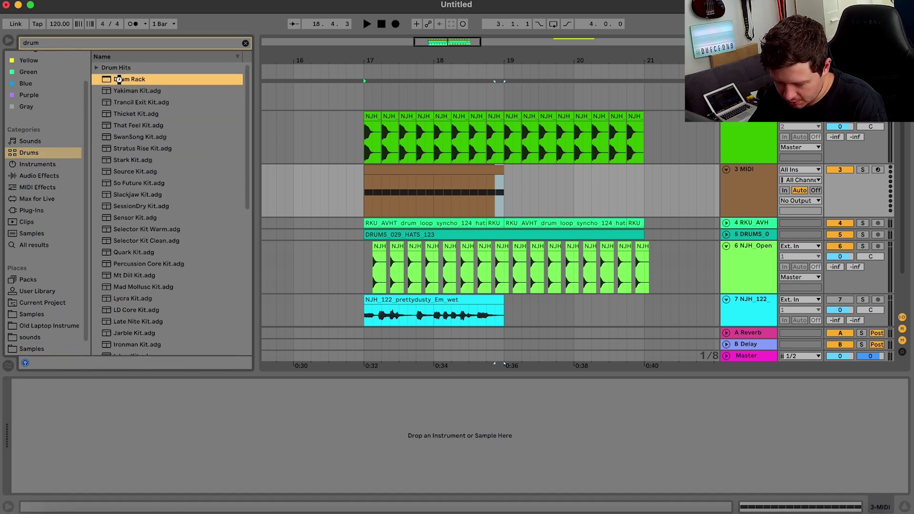
Raise the second note in the MIDI clip to C#3 and delete all notes after it.
left_click(387, 170)
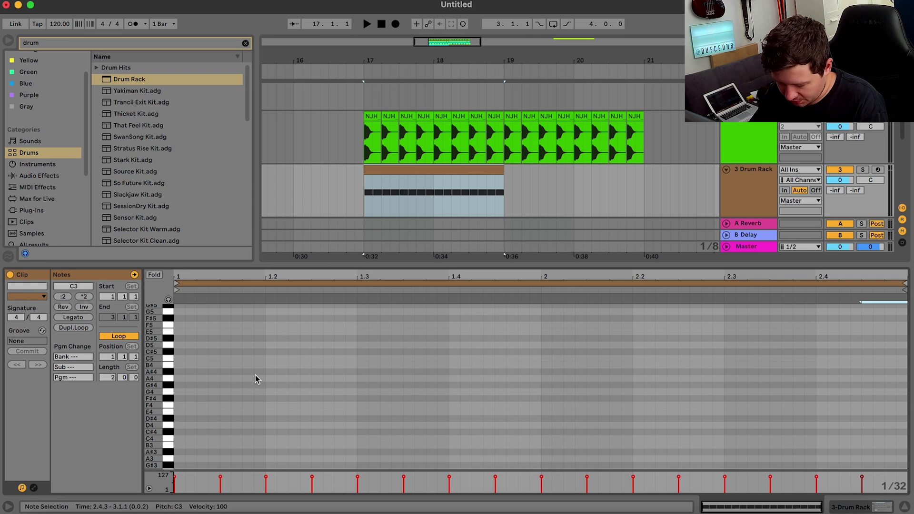
scroll(255, 380, "down", 5)
left_click(242, 412)
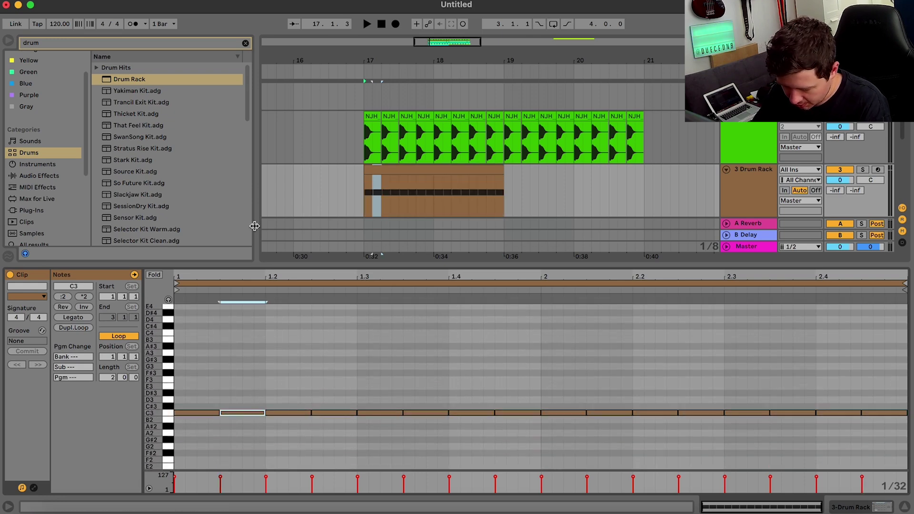
key("Up")
left_click_drag(303, 439, 867, 300)
key("Delete")
Duplicate the C3 and C#3 note pair until it fills the two-bar MIDI clip.
key("super+a")
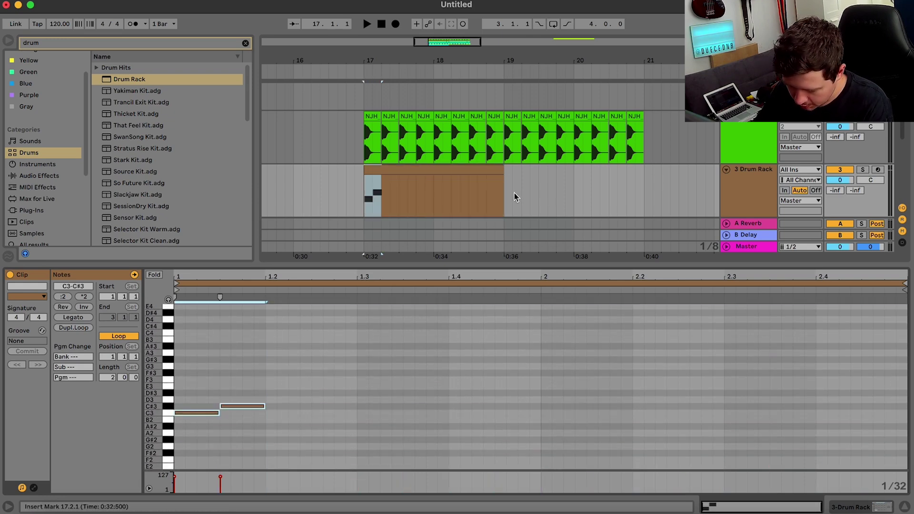
key("super+d")
key("super+d")
key("super+d")
key("super+d")
key("super+d")
key("super+d")
key("super+d")
Show the Drum Rack's pads, stop playback and solo the Drum Rack track.
left_click(749, 189)
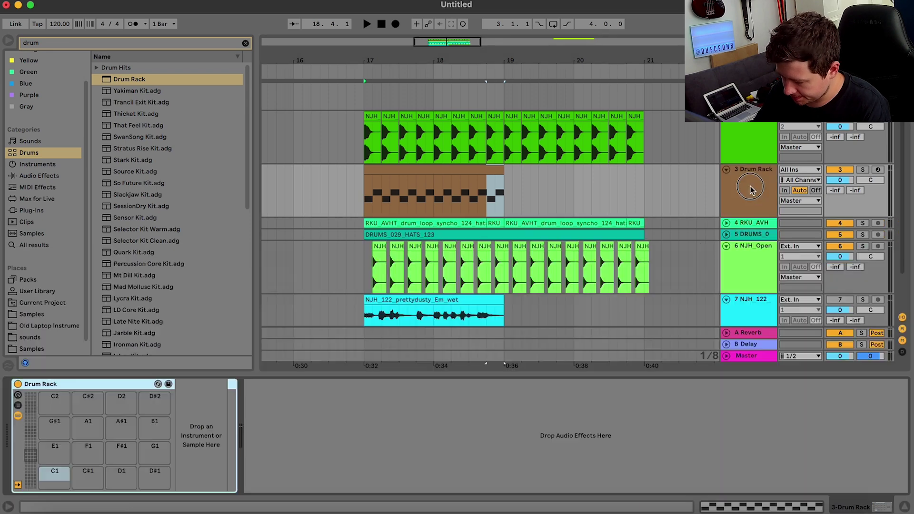
key("space")
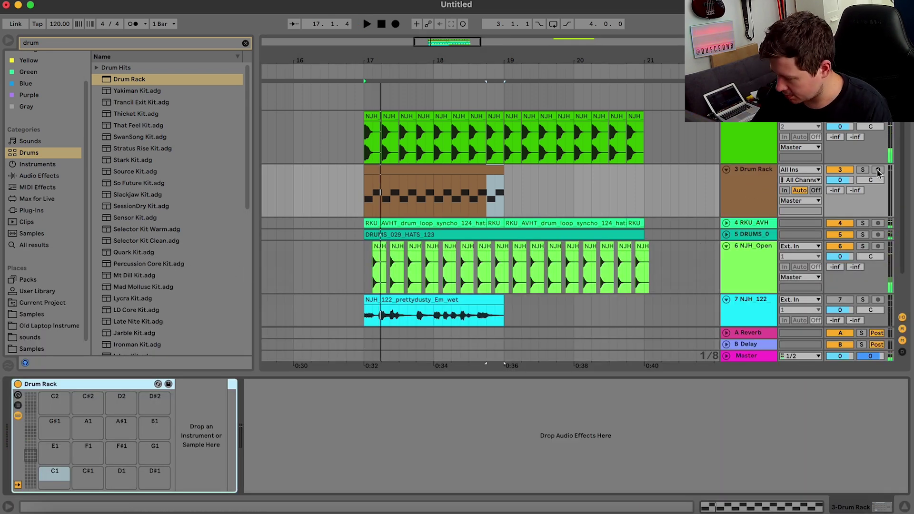
left_click(862, 170)
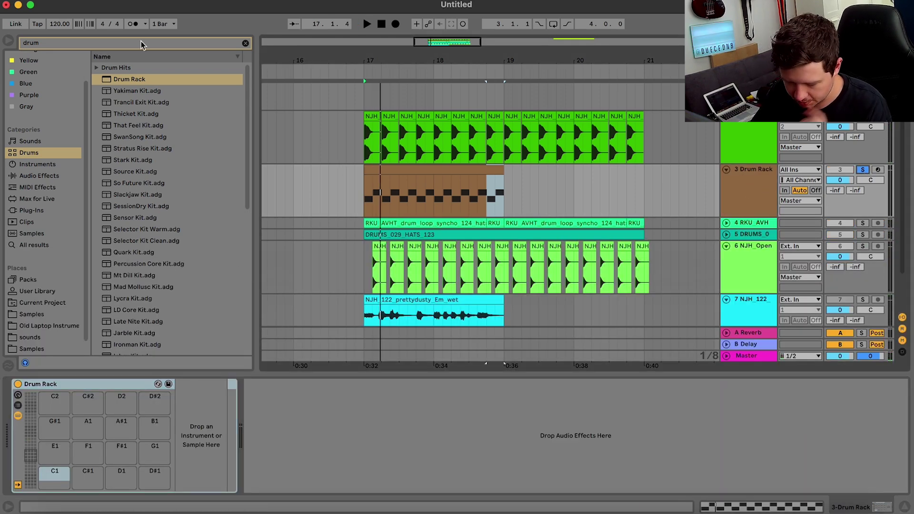
Search all results for hat, audition samples and load 005_Closed_Hat_-_BHREVOLUTION_Zenhiser onto the Drum Rack's C1 pad.
key("super+f")
type("hat")
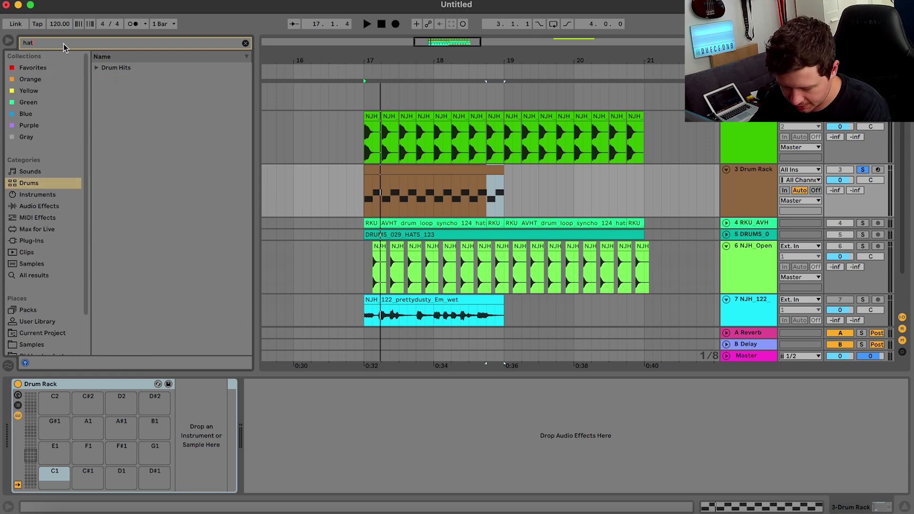
scroll(40, 286, "down", 3)
left_click(38, 234)
left_click(135, 183)
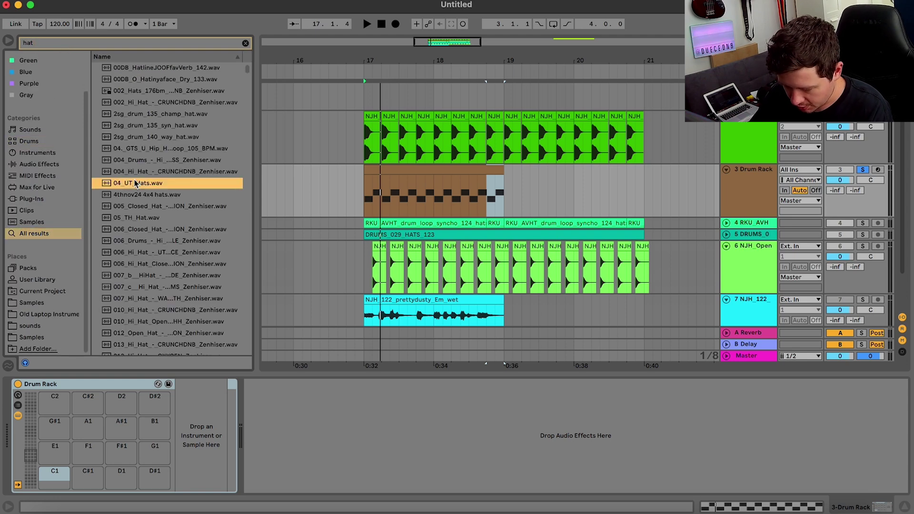
key("Down")
key("Down")
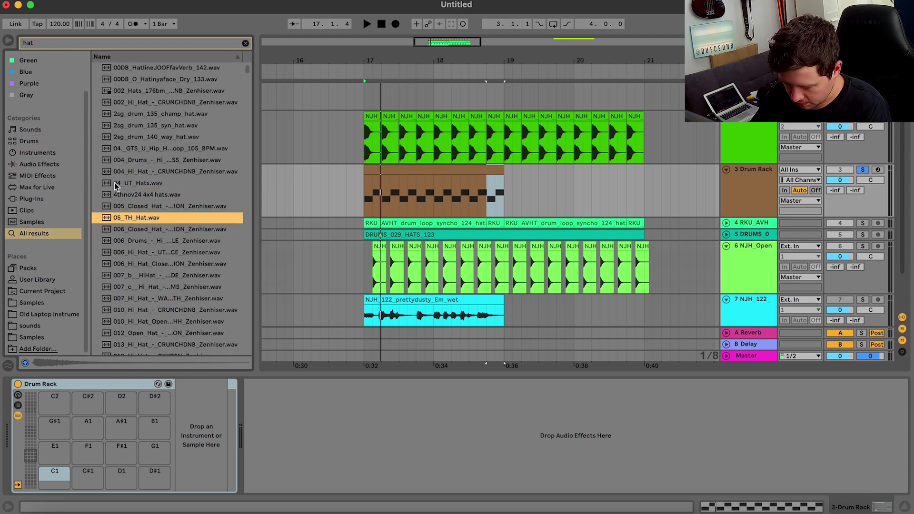
key("Up")
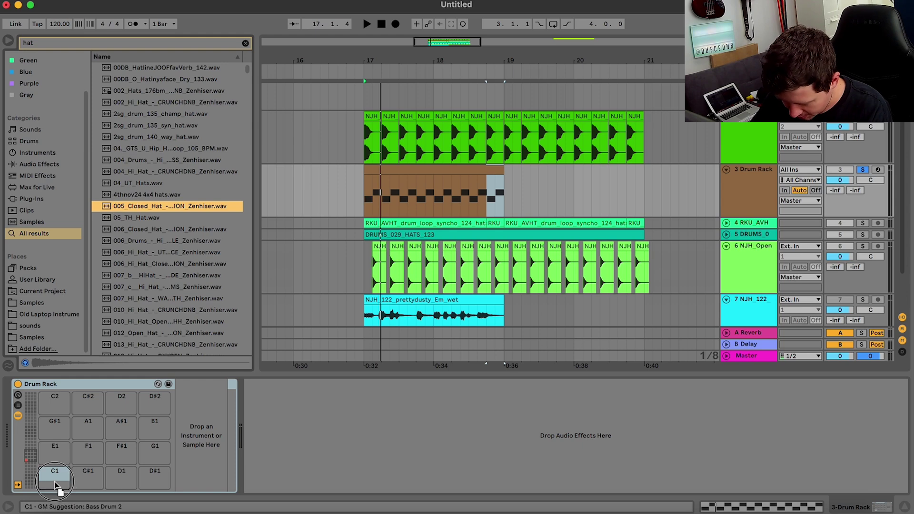
key("Return")
Load the 006_Closed_Hat BHREVOLUTION Zenhiser sample onto the Drum Rack's C#1 pad.
left_click(157, 229)
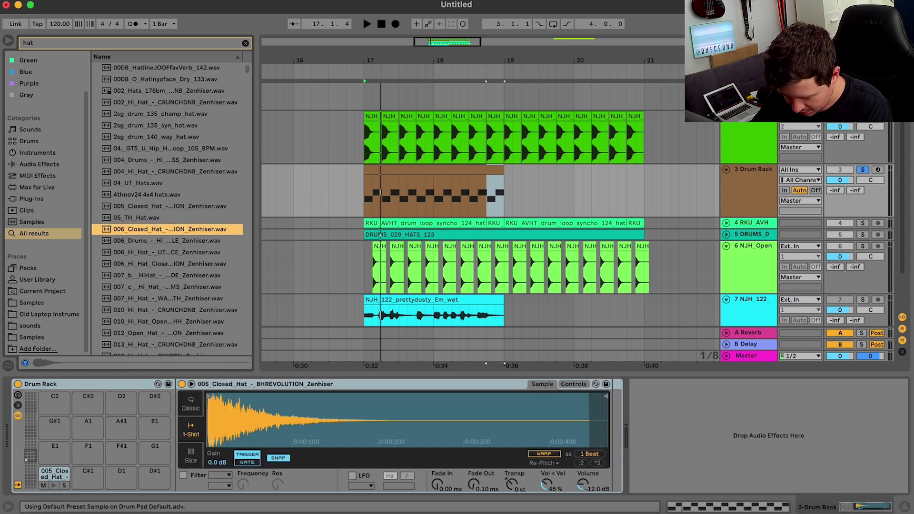
left_click_drag(90, 477, 91, 477)
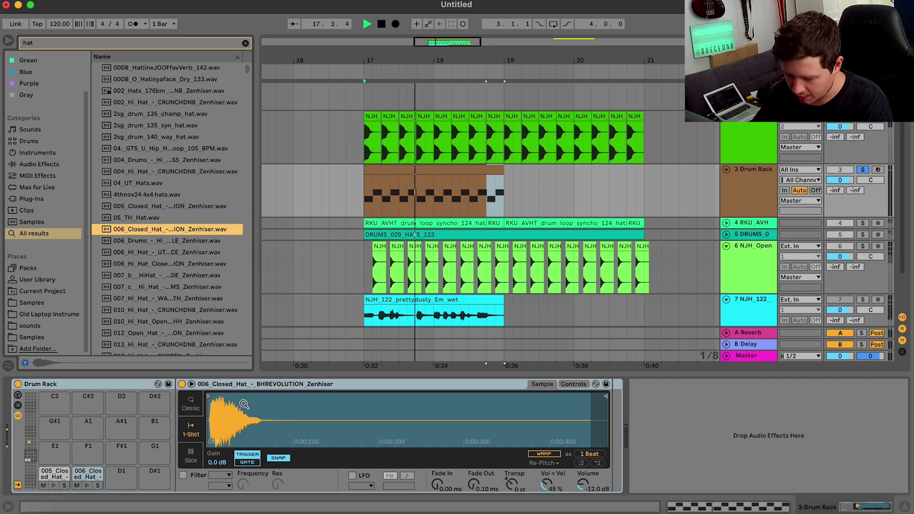
mouse_move(30, 458)
left_mouse_down()
mouse_move(30, 478)
mouse_move(30, 456)
left_mouse_up()
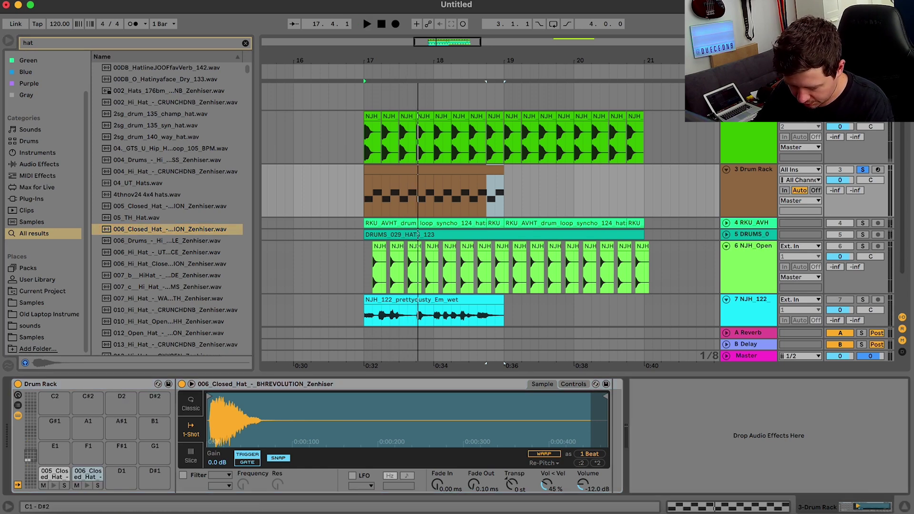
Transpose all notes in the Drum Rack clip down to the C1 and C#1 closed-hat pads and play the pattern.
double_click(413, 190)
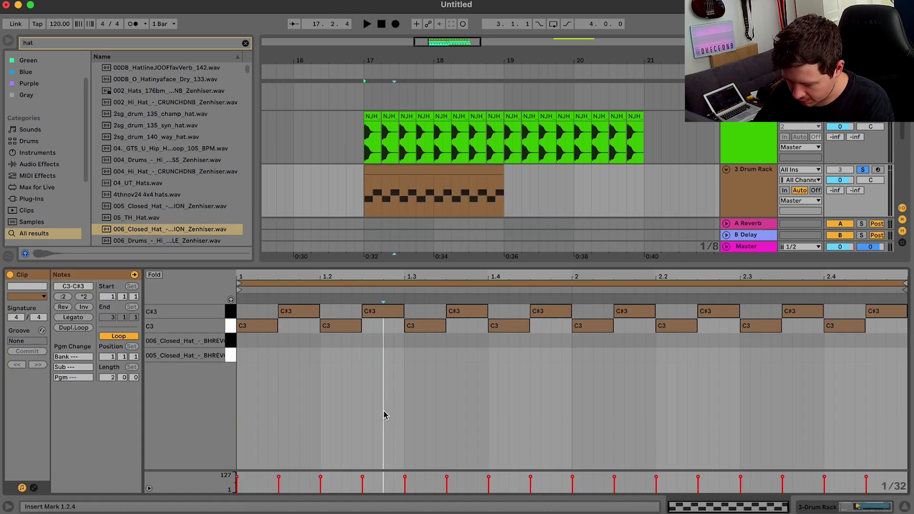
key("super+a")
key("space")
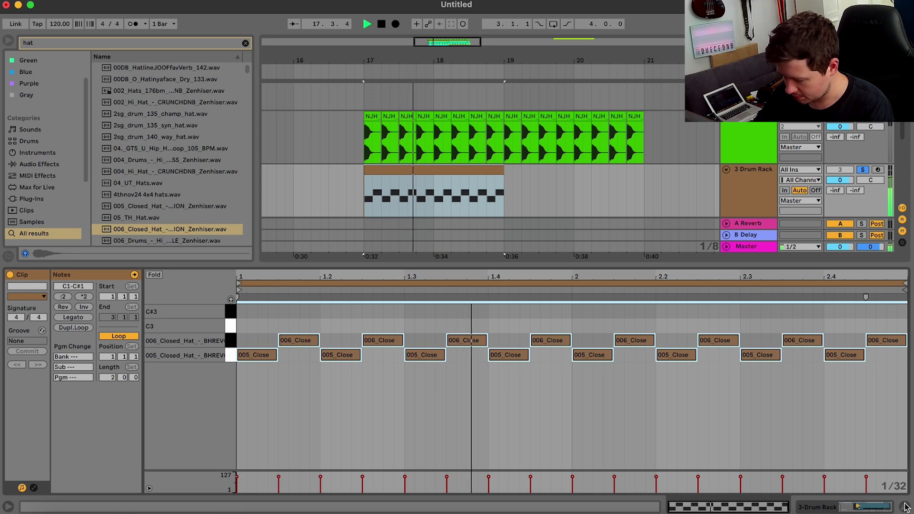
key("super+alt+l")
key("space")
Search all results for mpc and apply the MPC 16 Funker-55 groove to the Drum Rack clip.
double_click(412, 196)
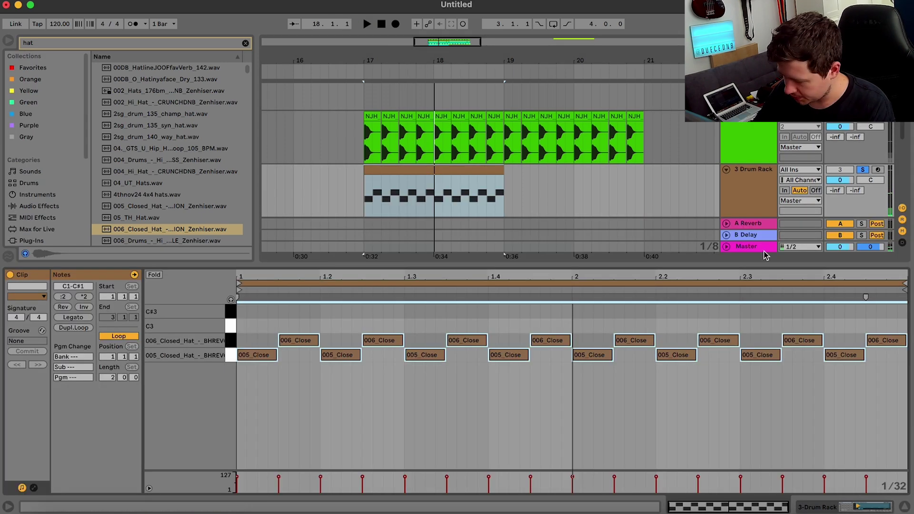
left_click(739, 160)
double_click(759, 213)
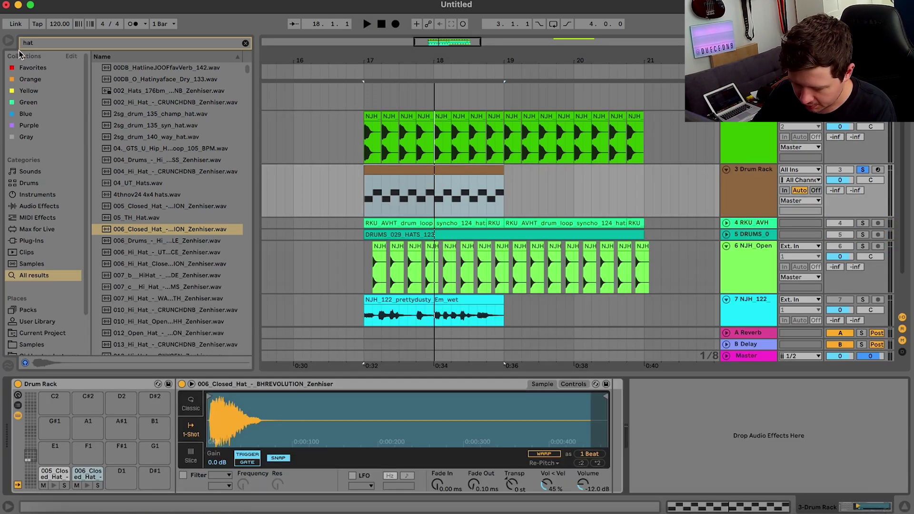
left_click(33, 44)
type("mpc")
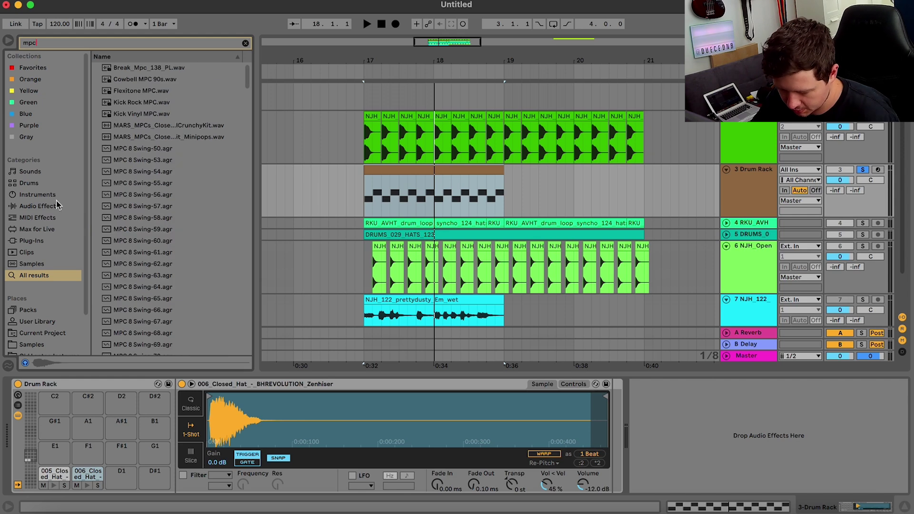
scroll(141, 127, "down", 10)
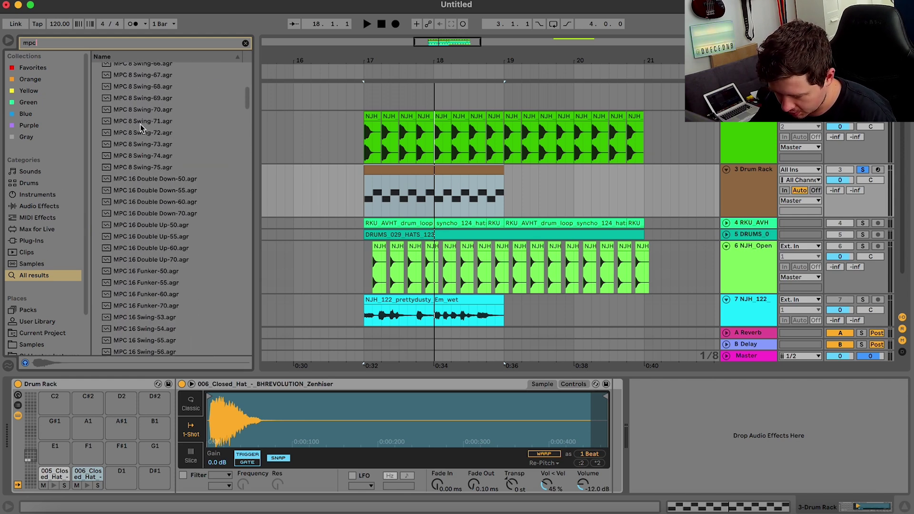
scroll(141, 128, "up", 10)
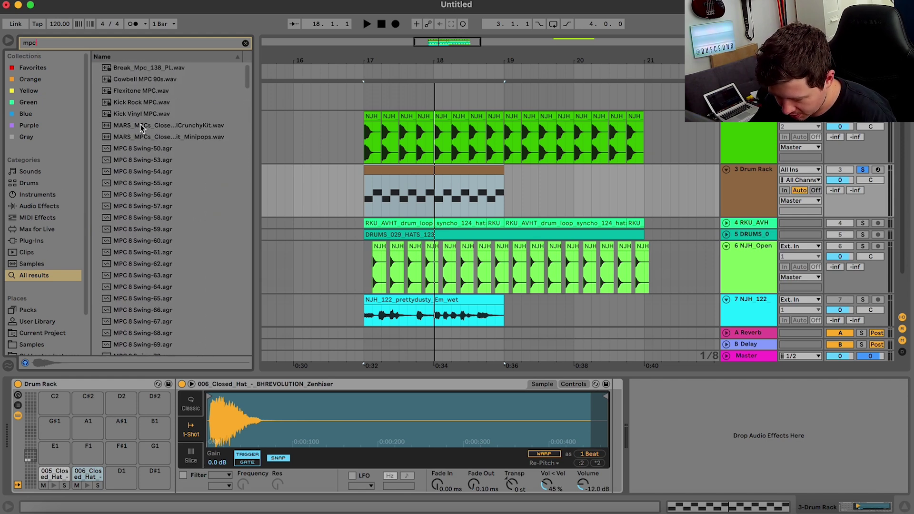
scroll(141, 128, "down", 9)
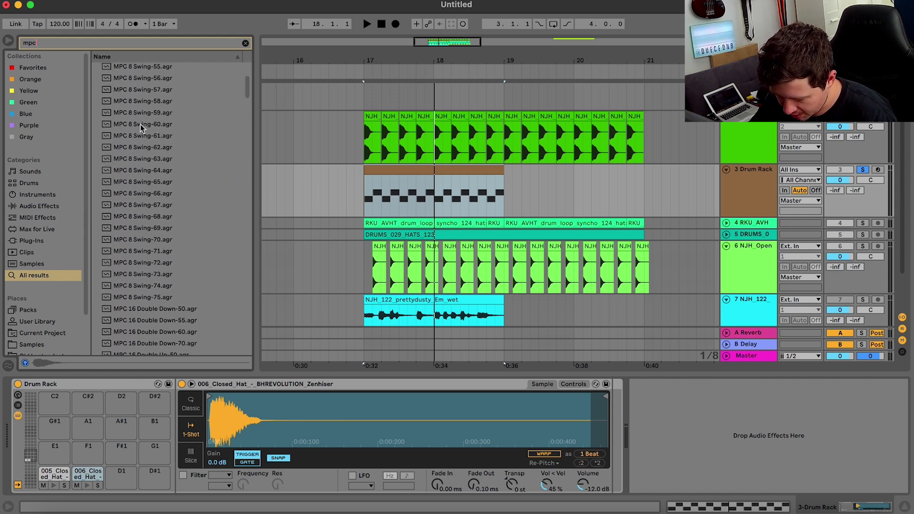
left_click(743, 185)
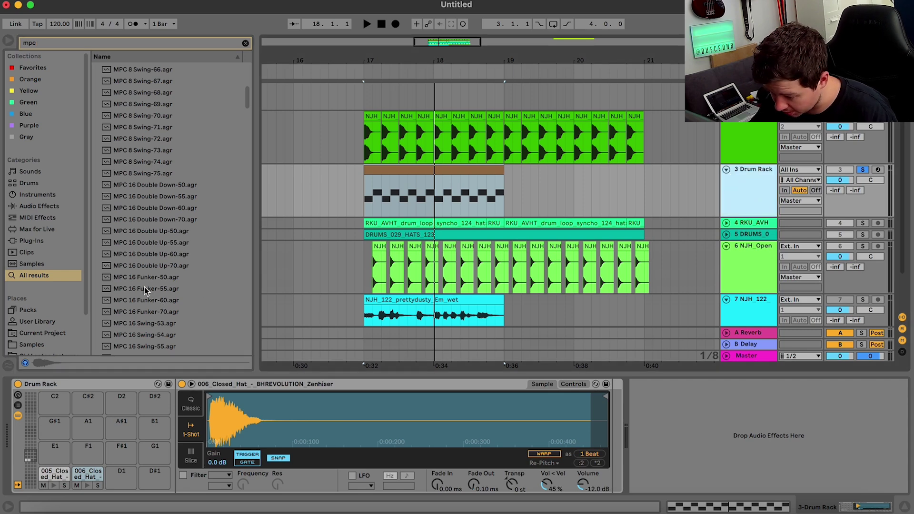
left_click_drag(145, 288, 453, 189)
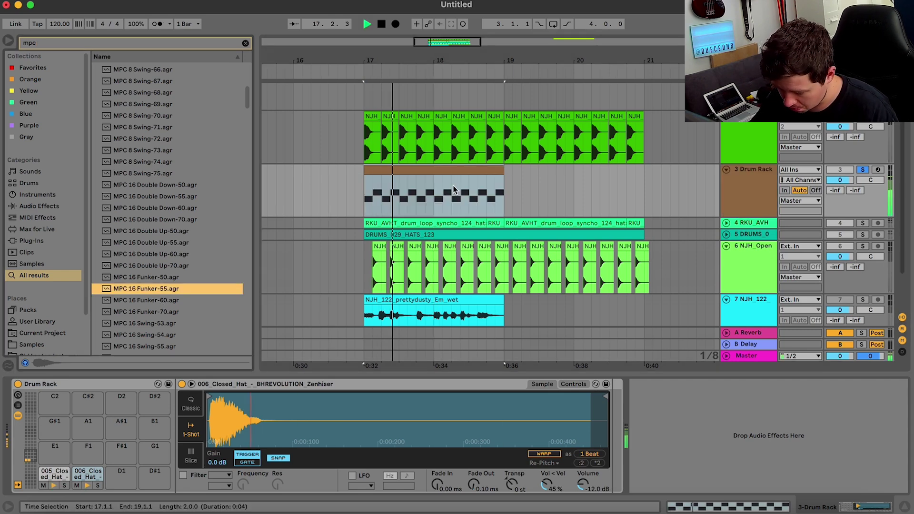
Try compressing all notes in the Drum Rack clip to half their time, then stretch them back to two bars.
double_click(402, 172)
key("ctrl+a")
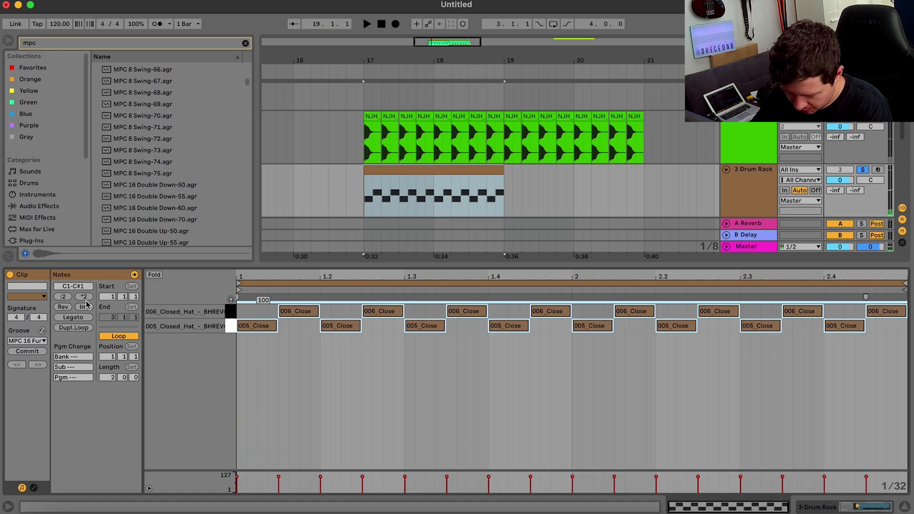
left_click(64, 296)
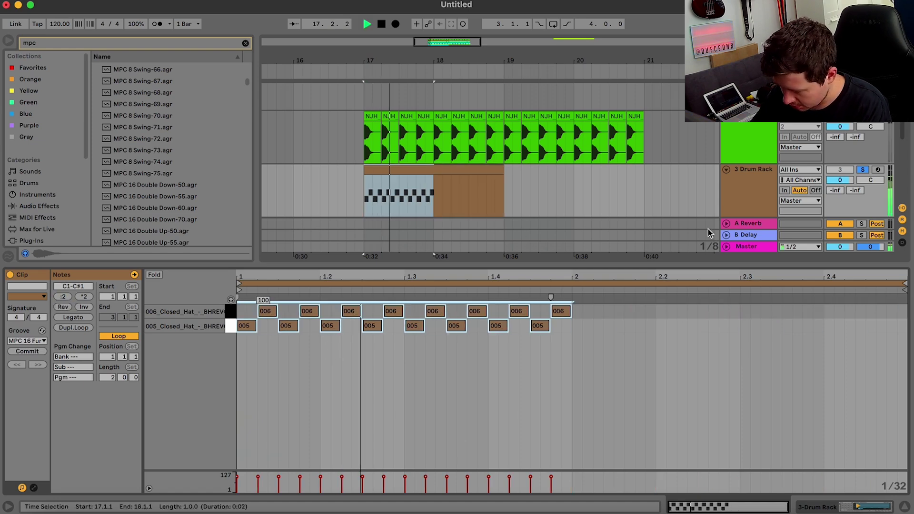
left_click(86, 299)
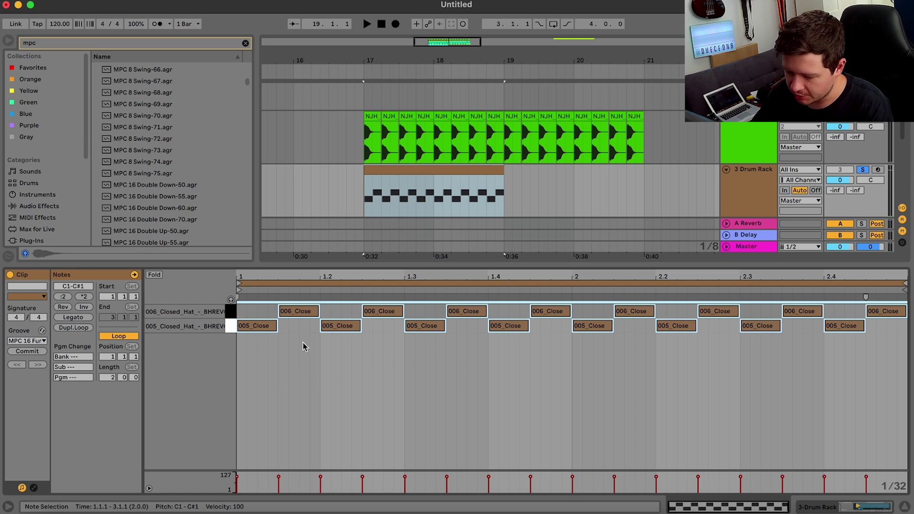
Shorten all hat notes to sixteenths, shift the pattern to start at 1.1.2 and play it.
key("Right")
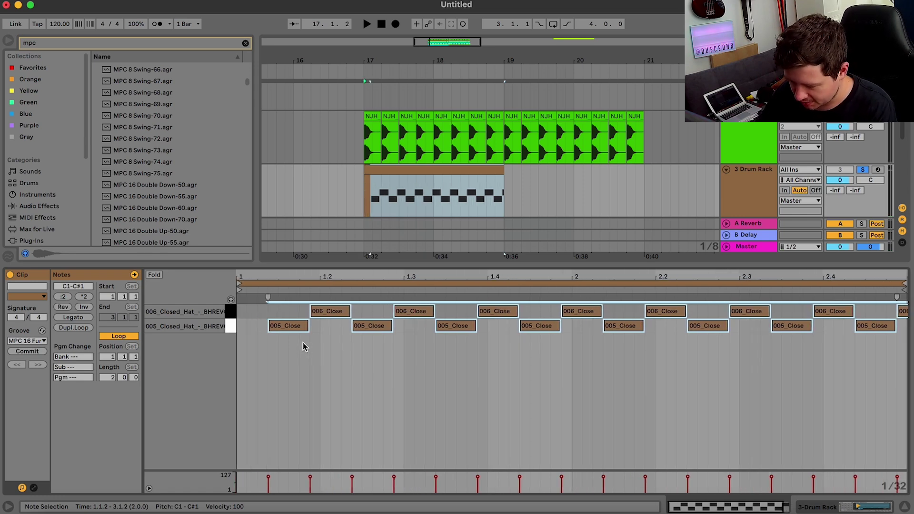
left_click(310, 347)
key("super+a")
left_click_drag(308, 327, 288, 331)
key("Left")
key("space")
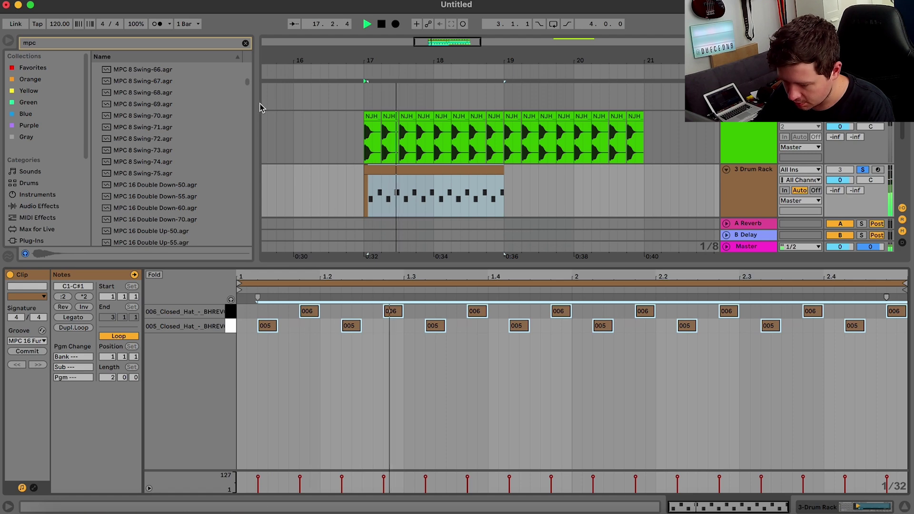
Unsolo the Drum Rack track, check the pattern with the metronome briefly on, and listen to it with the other tracks.
left_click(157, 23)
left_click(862, 170)
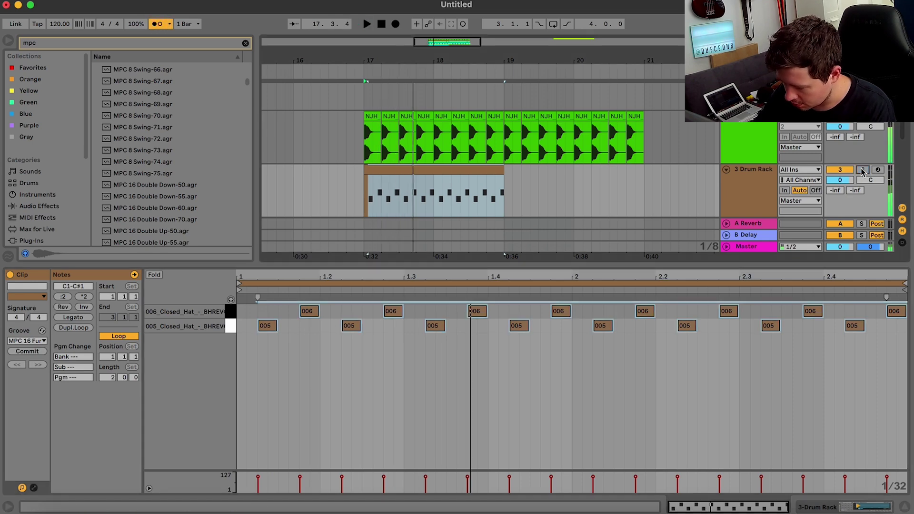
left_click(159, 24)
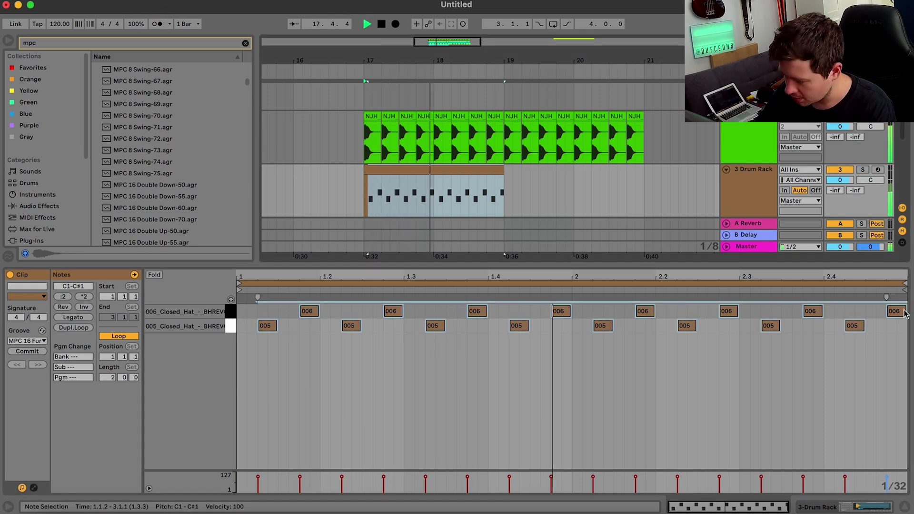
left_click(746, 209)
key("space")
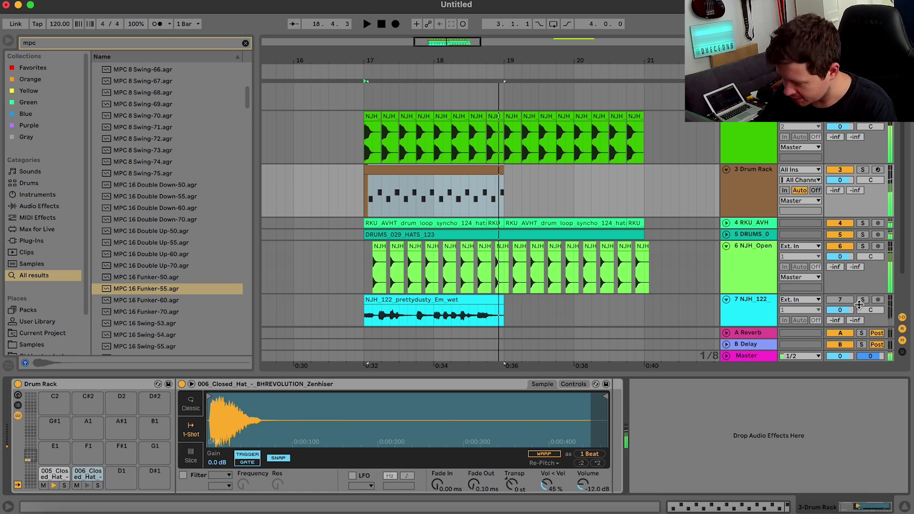
Insert a MIDI track below the Drum Rack track and an empty two-bar MIDI clip at bar 19 on the Drum Rack track.
key("super+shift+t")
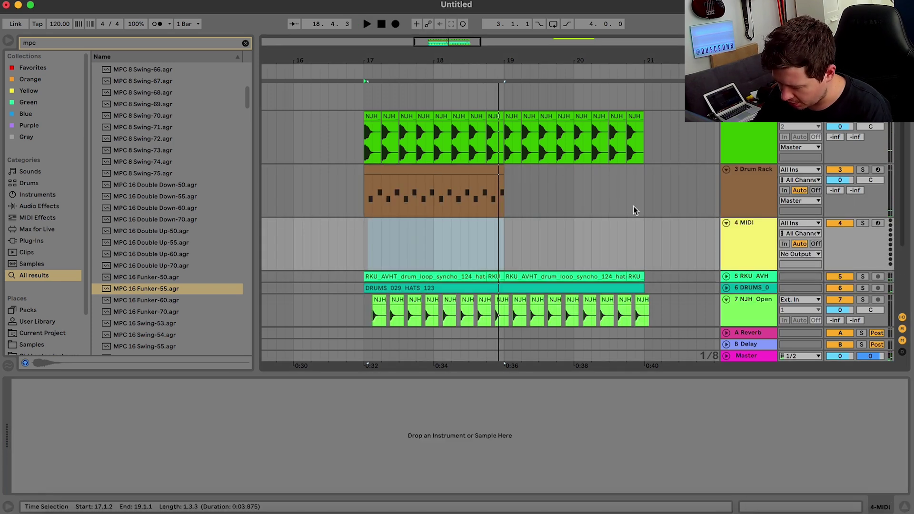
left_click(756, 184)
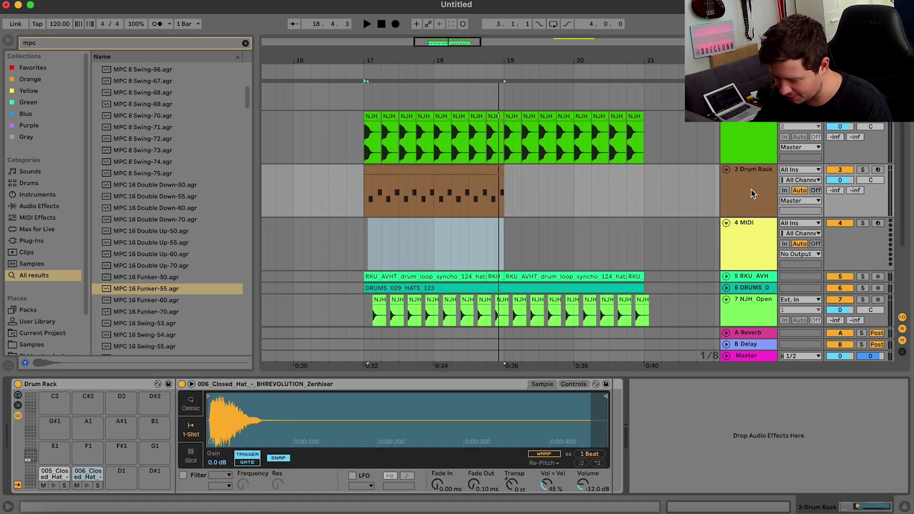
left_click(357, 243)
left_click(472, 172)
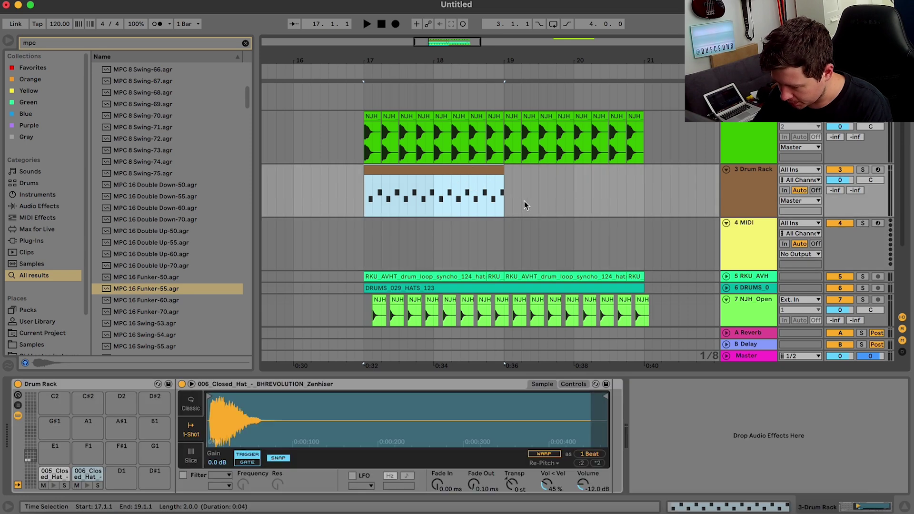
mouse_move(505, 201)
left_mouse_down()
mouse_move(668, 180)
mouse_move(643, 180)
left_mouse_up()
key("super+shift+m")
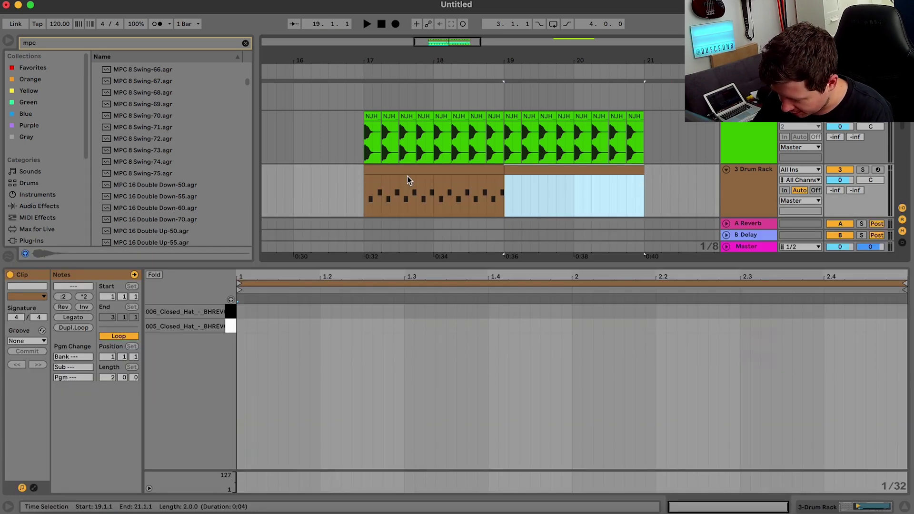
Copy all notes from the first Drum Rack clip into the empty clip at bar 19 and play it.
left_click(426, 170)
left_click(391, 428)
key("super+a")
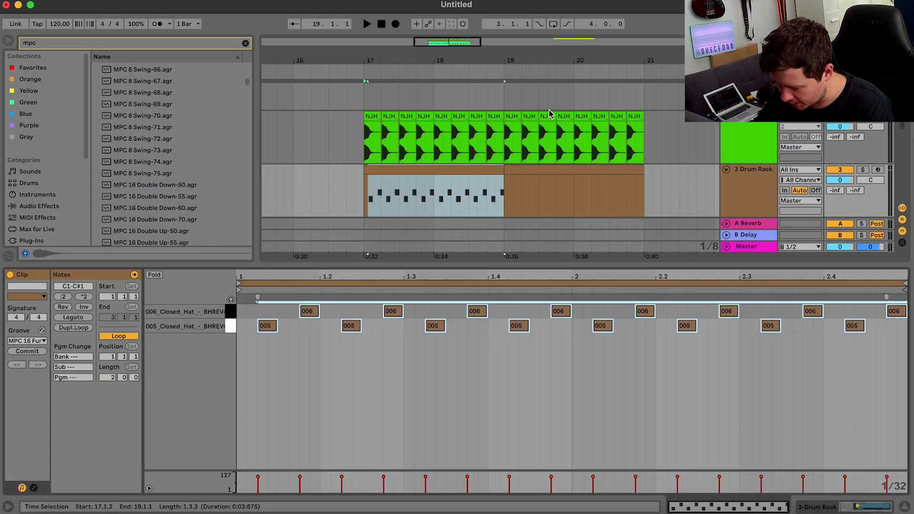
left_click(551, 171)
key("super+v")
key("space")
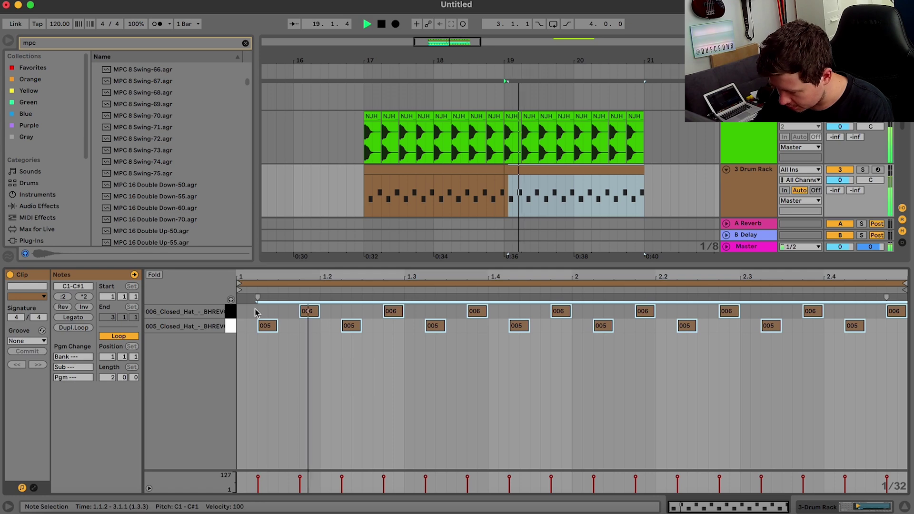
key("space")
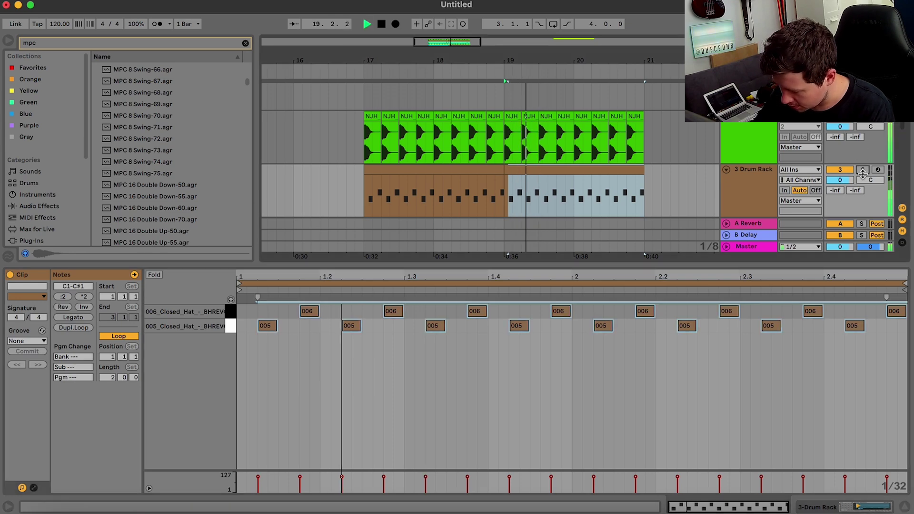
key("space")
Apply the MPC 16 Double Up-50 groove to the first Drum Rack clip and compare both clips in playback.
left_click(572, 167)
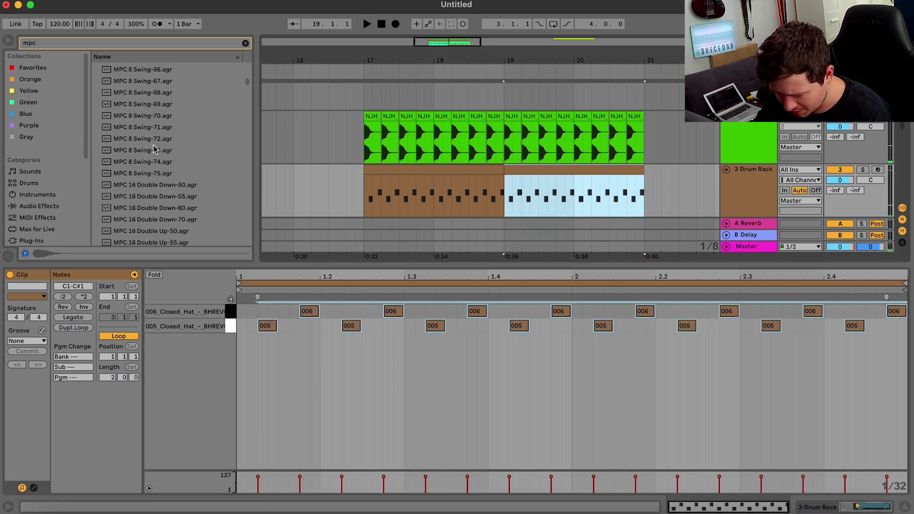
left_click_drag(149, 233, 430, 186)
key("space")
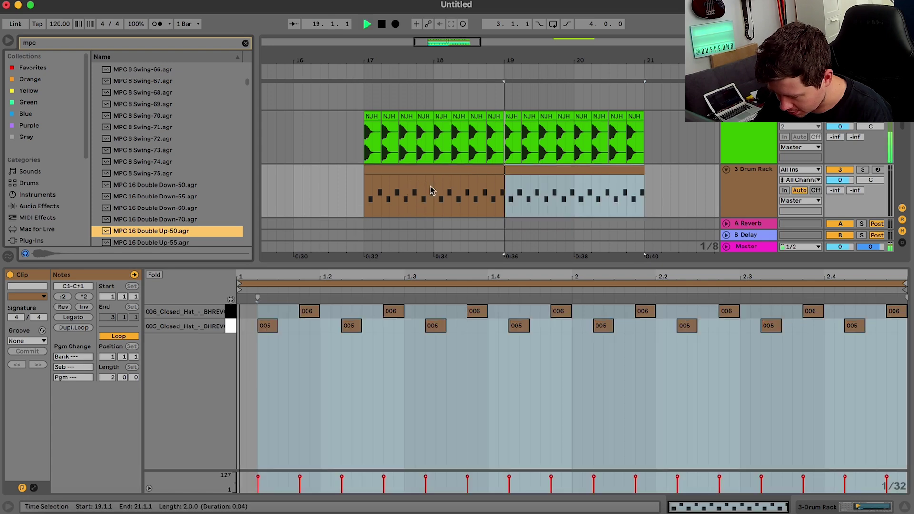
left_click(391, 175)
key("space")
left_click(390, 172)
key("space")
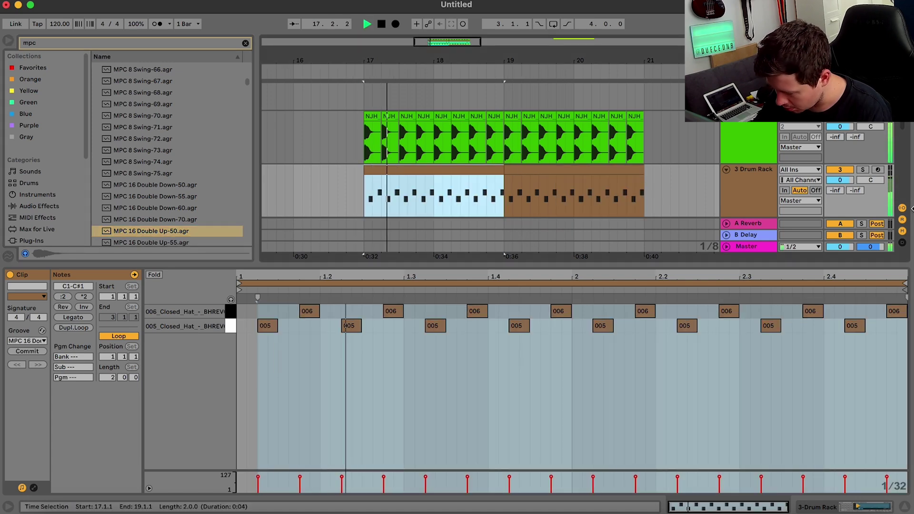
Solo the Drum Rack track, paste a copy of the first clip's notes starting at 1.1.1 and play it.
left_click(861, 171)
key("space")
left_click(401, 367)
key("super+a")
key("super+c")
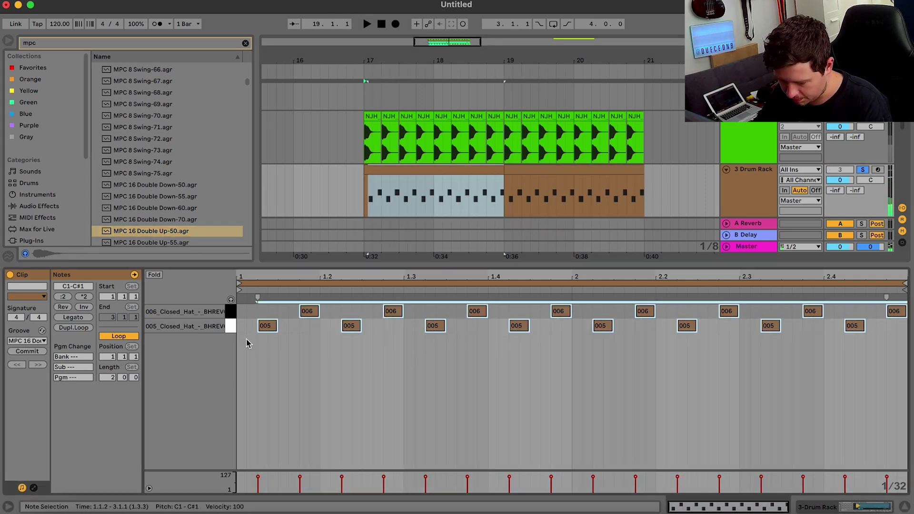
left_click(241, 335)
key("super+v")
key("space")
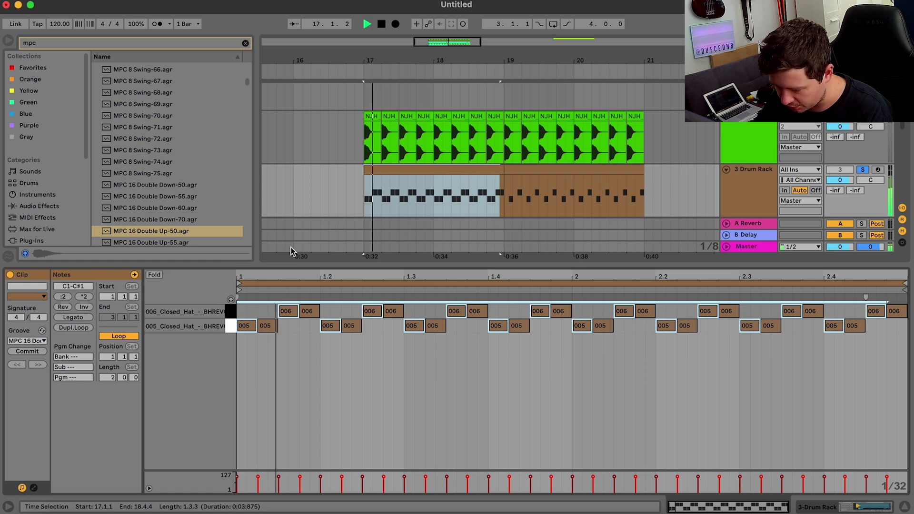
Apply the MPC 16 Swing-53 groove to the first Drum Rack clip and audition it.
left_click(759, 190)
double_click(757, 190)
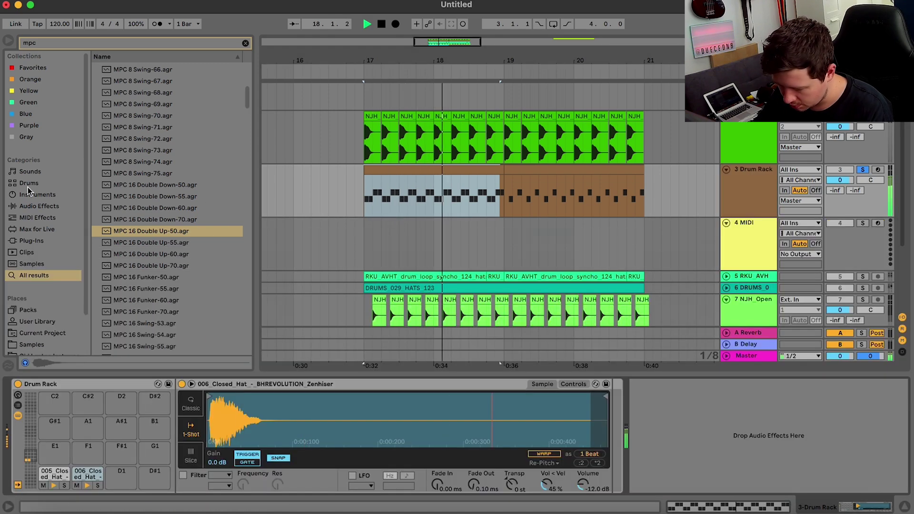
key("space")
left_click_drag(148, 328, 432, 171)
key("space")
key("space")
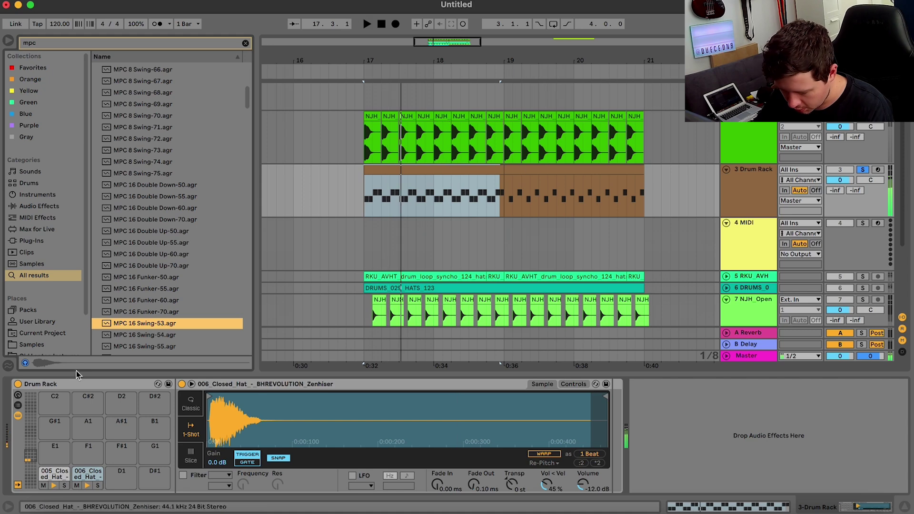
Open the first Drum Rack clip's notes and show its MPC 16 Swing-53 groove in the Groove Pool.
left_click(18, 395)
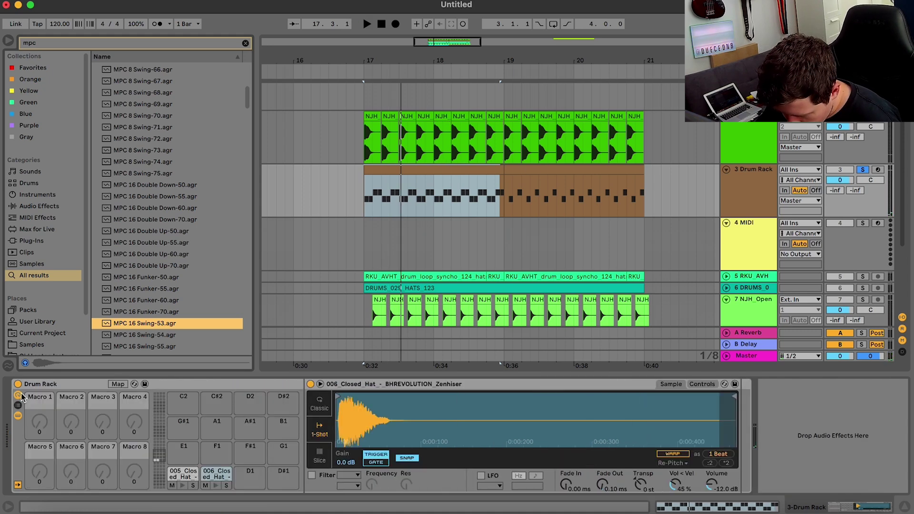
double_click(459, 173)
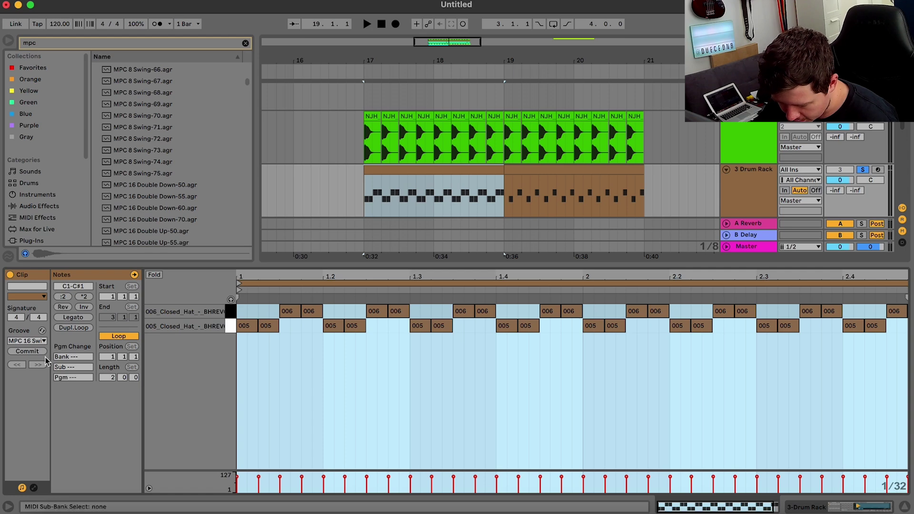
left_click(44, 343)
left_click(42, 370)
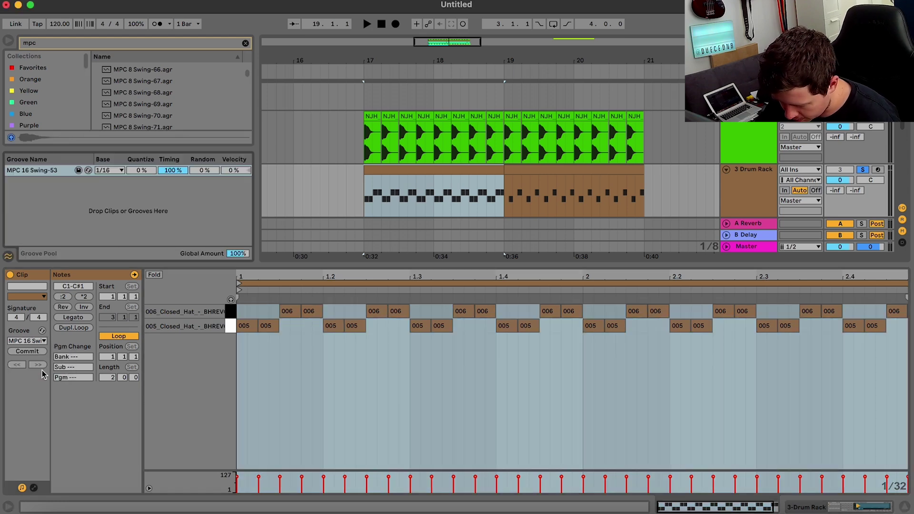
Audition the MPC 16 Swing-53 groove with 100% quantize and with a 1/32 base, settling on 0% quantize and a 1/16T base.
key("space")
left_click(141, 171)
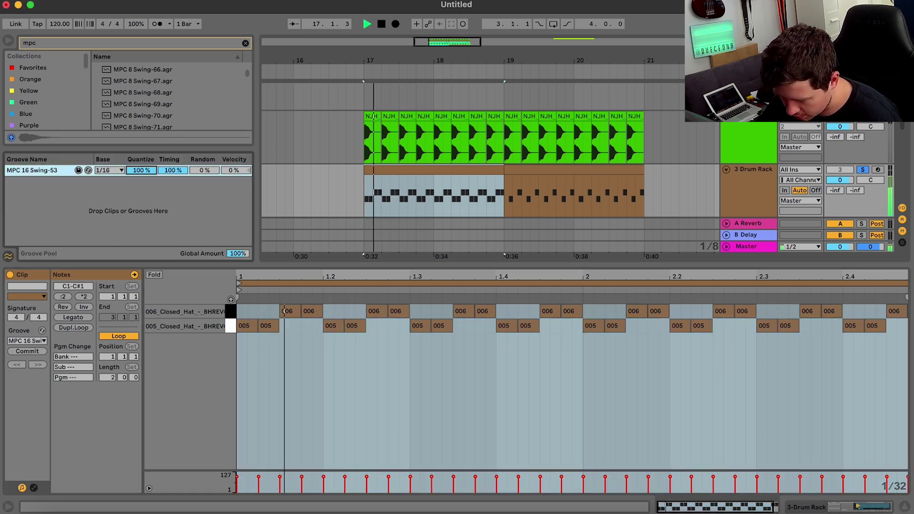
left_click(122, 171)
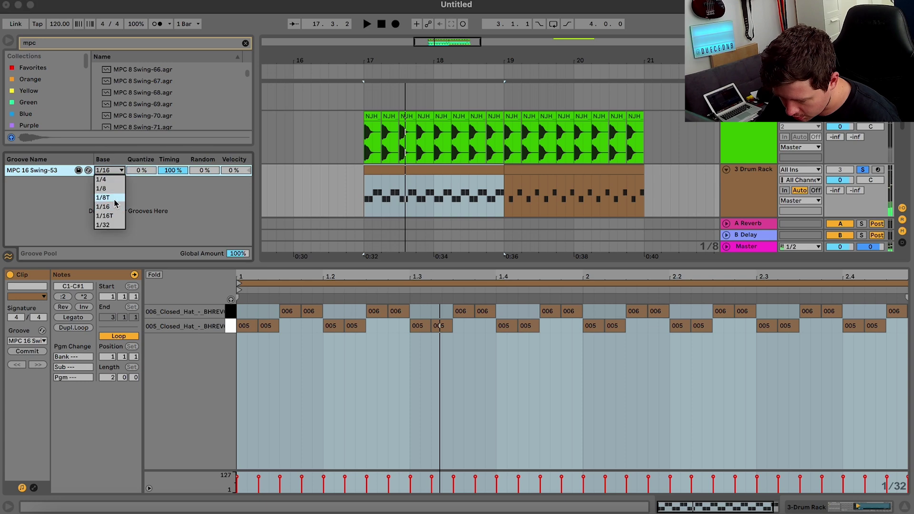
left_click(119, 172)
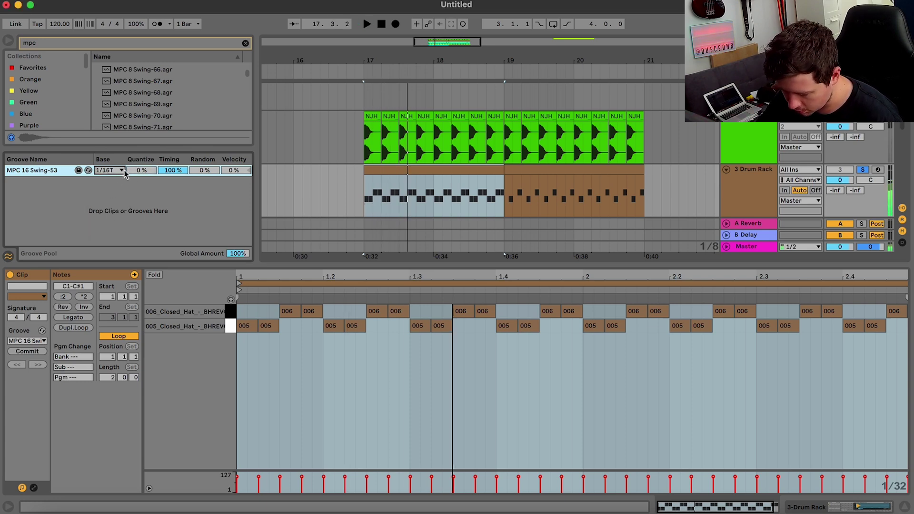
left_click(119, 171)
left_click(118, 215)
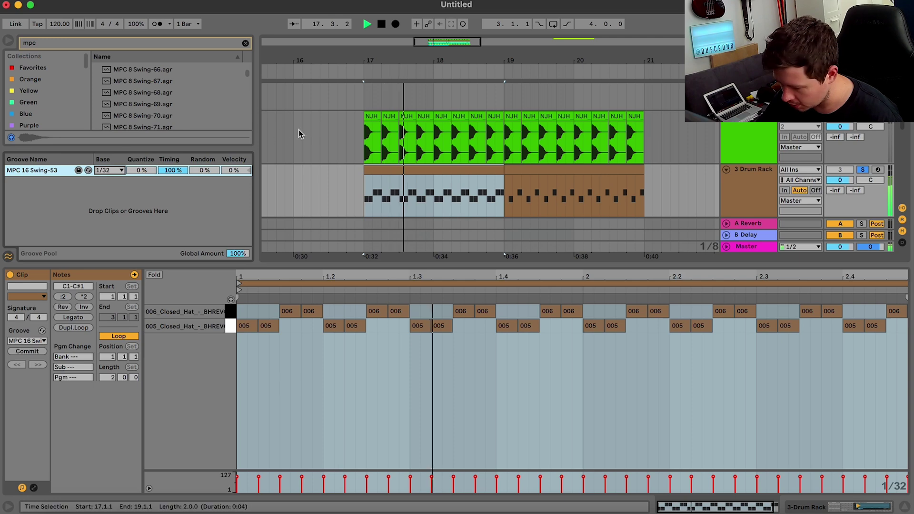
left_click(122, 170)
left_click(120, 214)
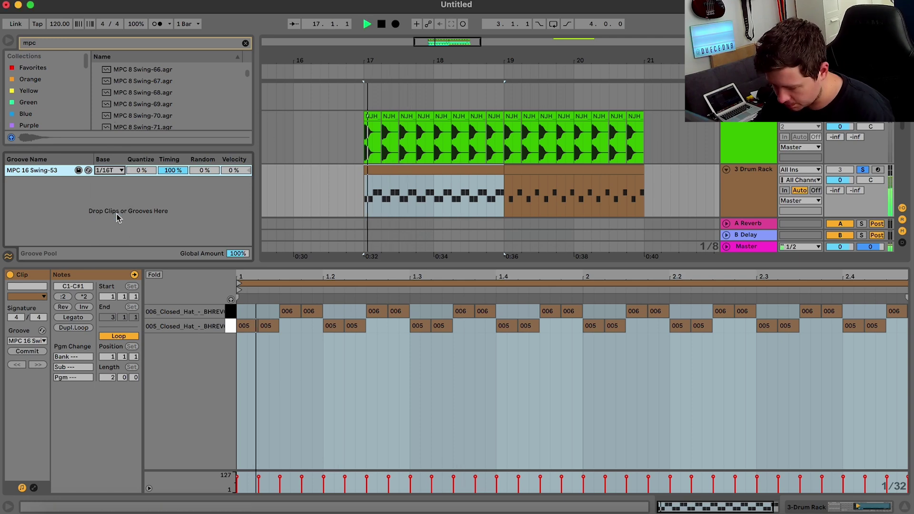
Replace the first Drum Rack clip with a copy of the clip at bar 19 and play it.
left_click_drag(279, 349, 278, 322)
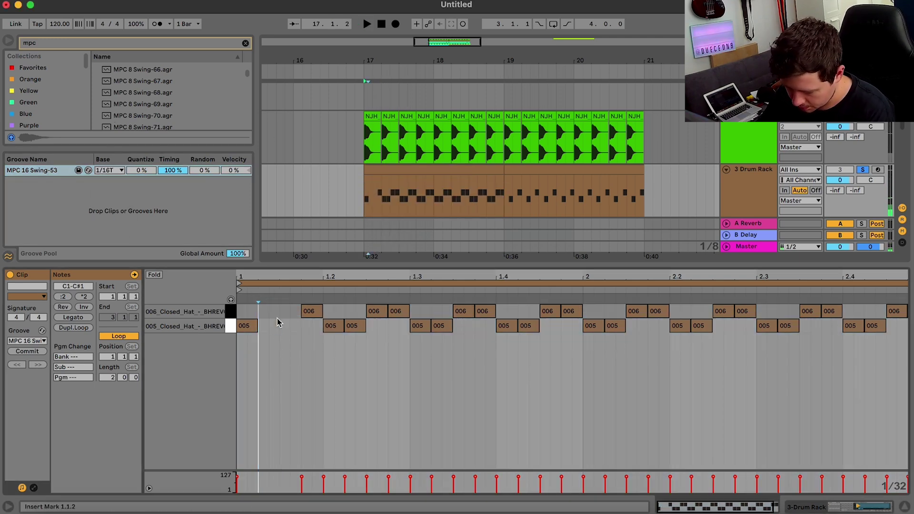
key("space")
left_click(532, 170)
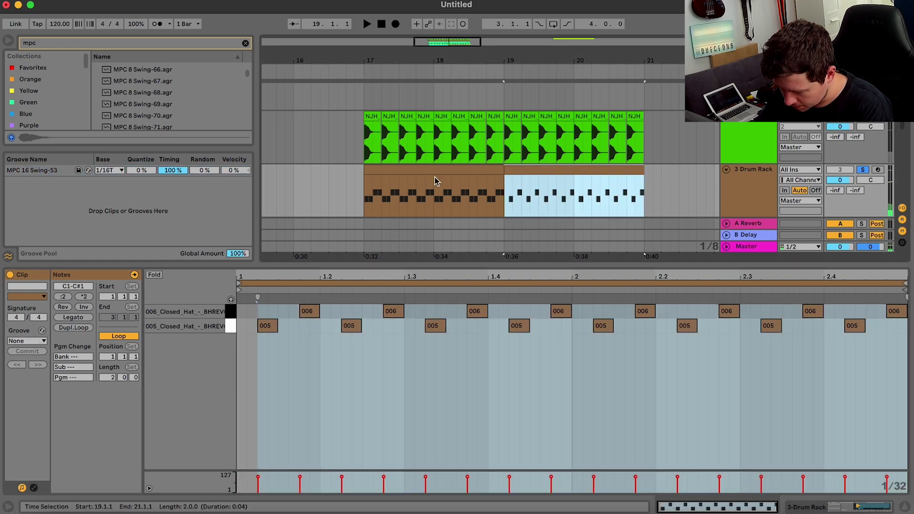
key("super+c")
left_click(424, 170)
key("super+v")
key("space")
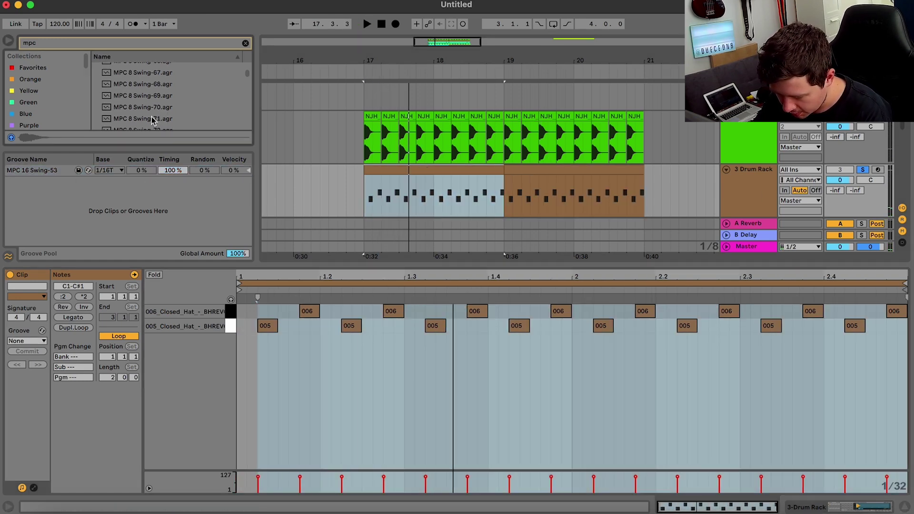
Apply the MPC 16 Swing-54 groove to the first Drum Rack clip and play it.
scroll(157, 118, "down", 3)
scroll(151, 119, "down", 3)
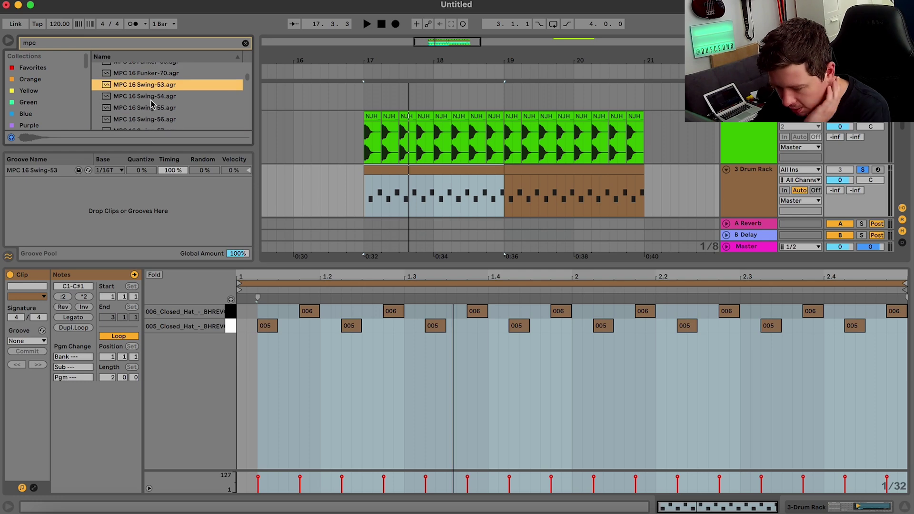
left_click_drag(154, 89, 410, 170)
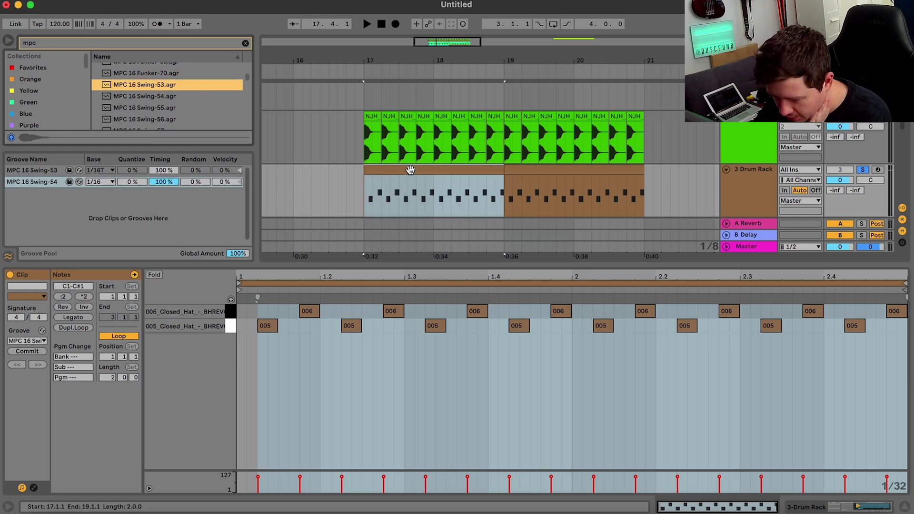
key("space")
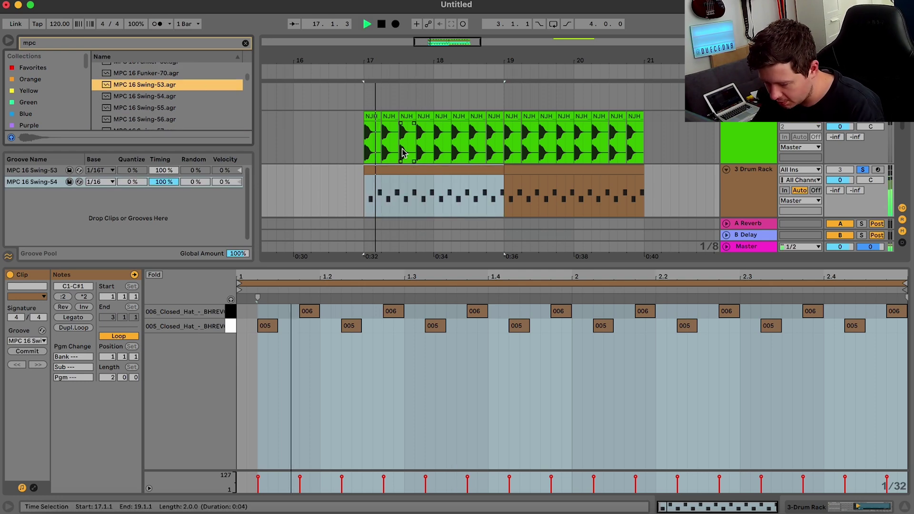
Turn on the metronome, unsolo the Drum Rack track and play the first clip with the full beat.
left_click(156, 24)
left_click(862, 170)
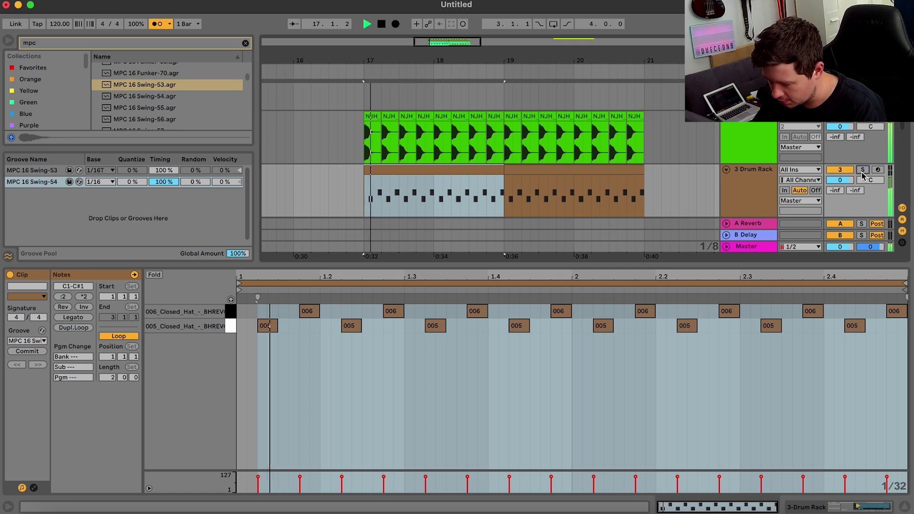
left_click(741, 181)
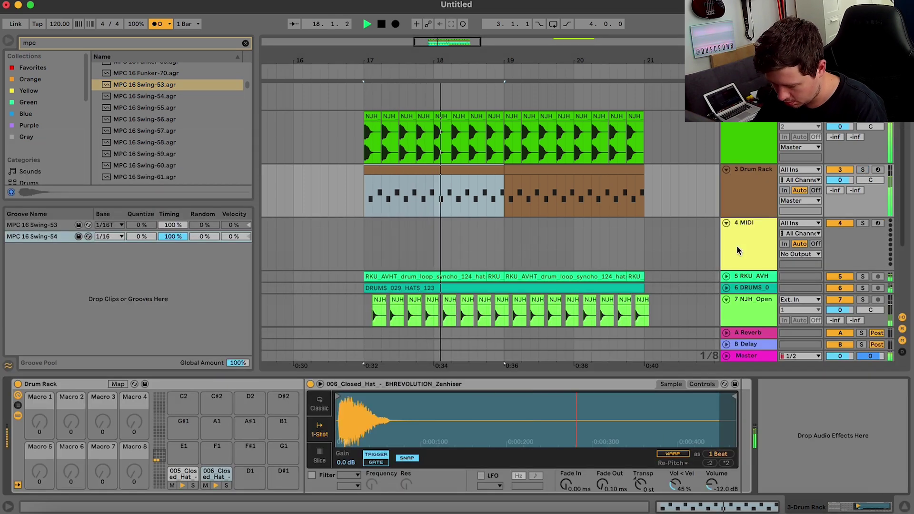
key("space")
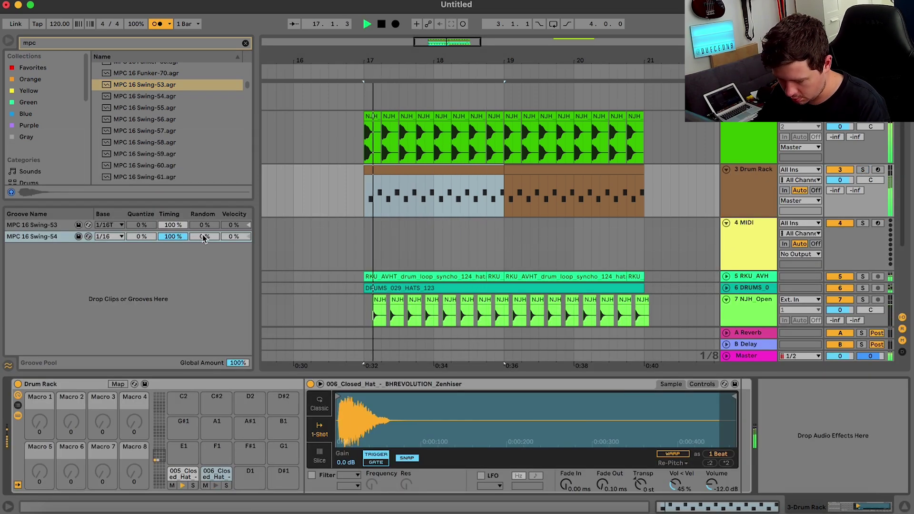
key("space")
Audition the MPC 16 Swing-54 groove with its base set to 1/16T and to 1/8T.
left_click(119, 238)
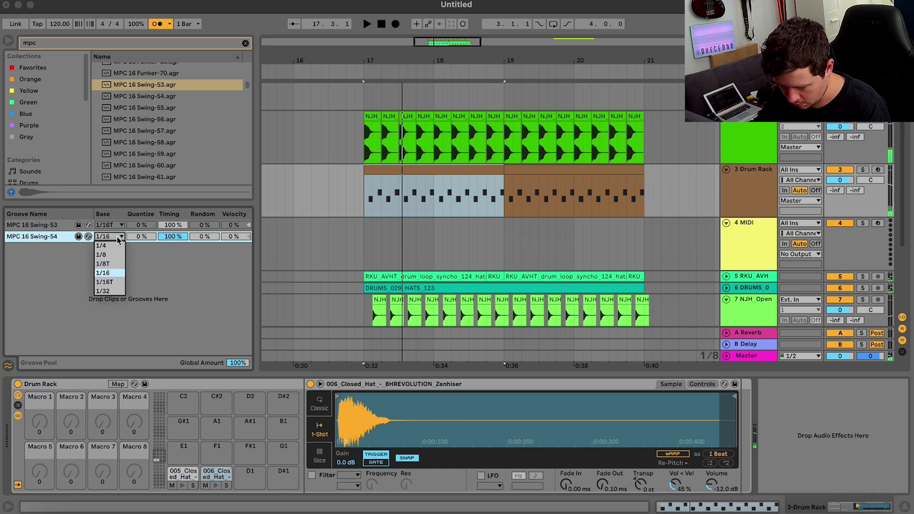
left_click(116, 285)
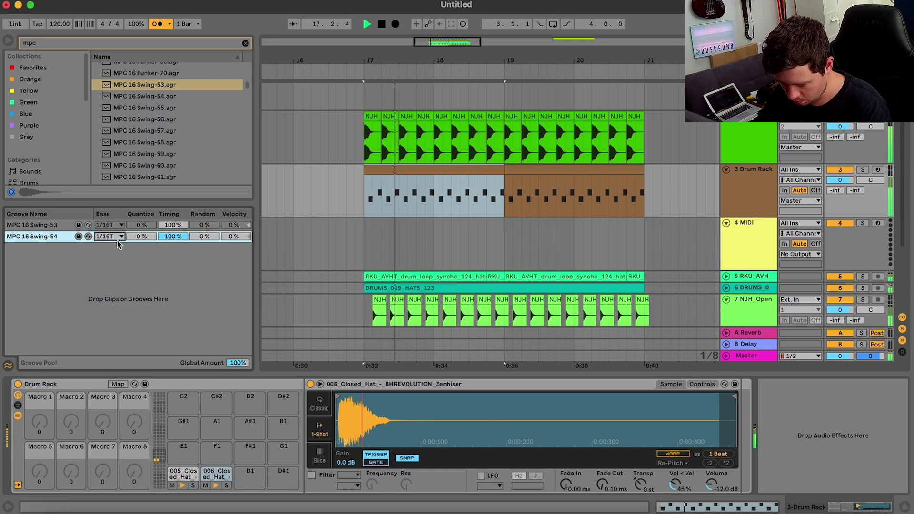
key("space")
left_click(118, 237)
left_click(104, 263)
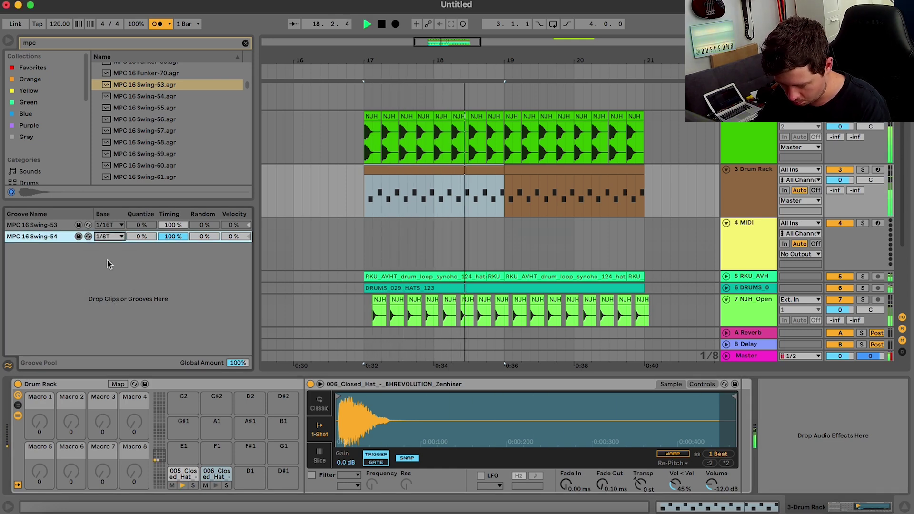
left_click(118, 237)
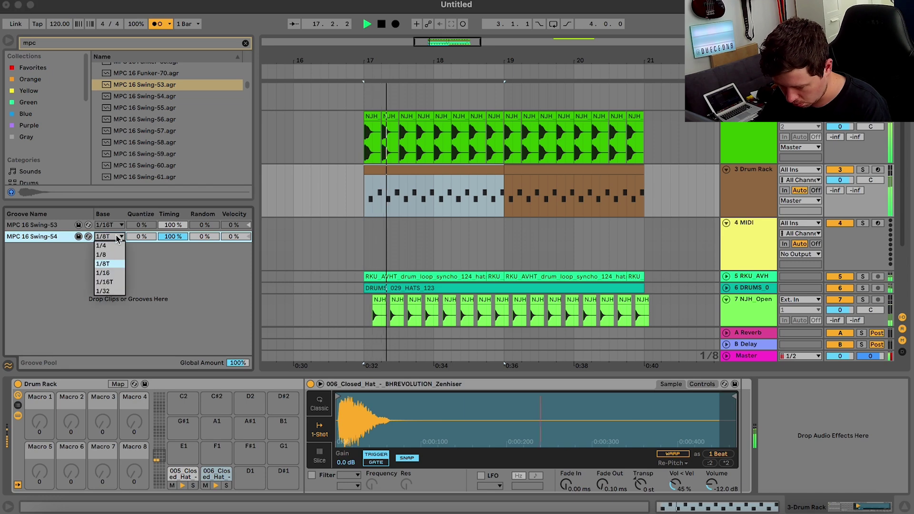
left_click(118, 238)
key("space")
scroll(158, 134, "down", 5)
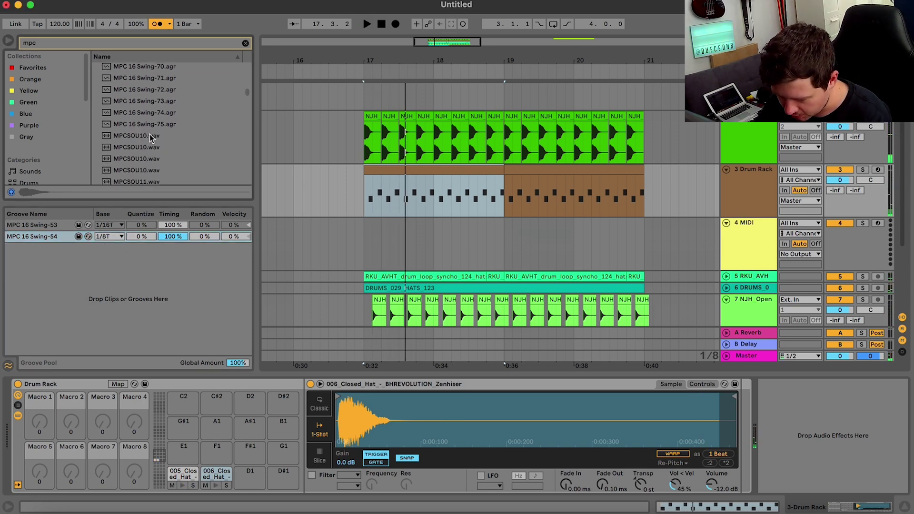
left_click(155, 137)
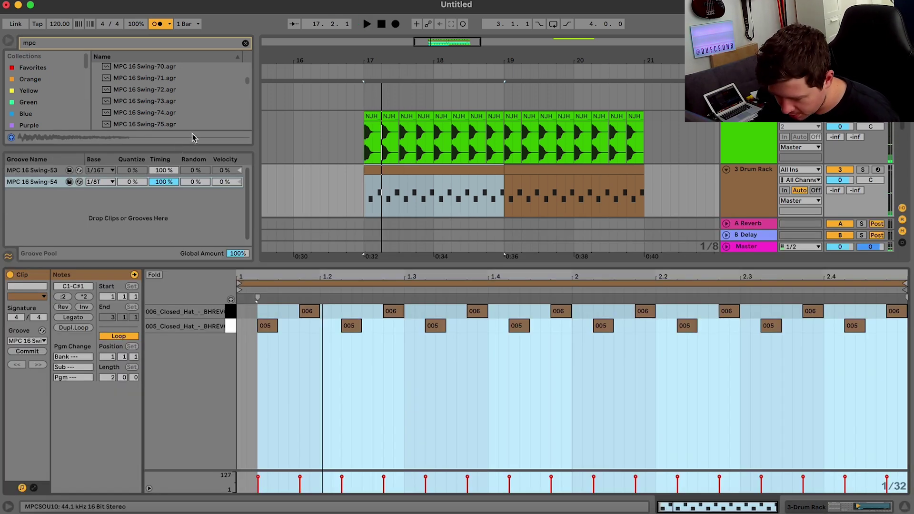
mouse_move(195, 182)
left_mouse_down()
mouse_move(195, 143)
mouse_move(196, 179)
left_mouse_up()
Set the MPC 16 Swing-54 groove's quantize to 100% and its base to 1/8 while the beat plays.
key("space")
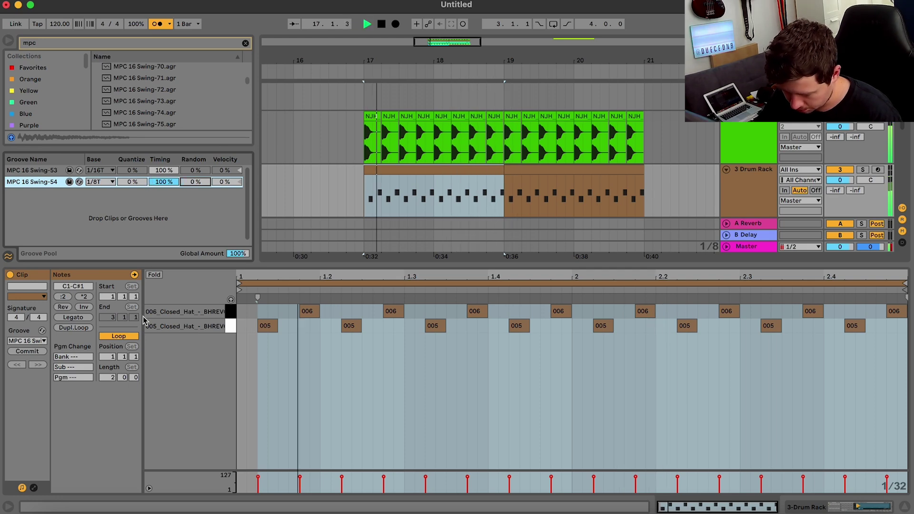
left_click_drag(130, 182, 130, 135)
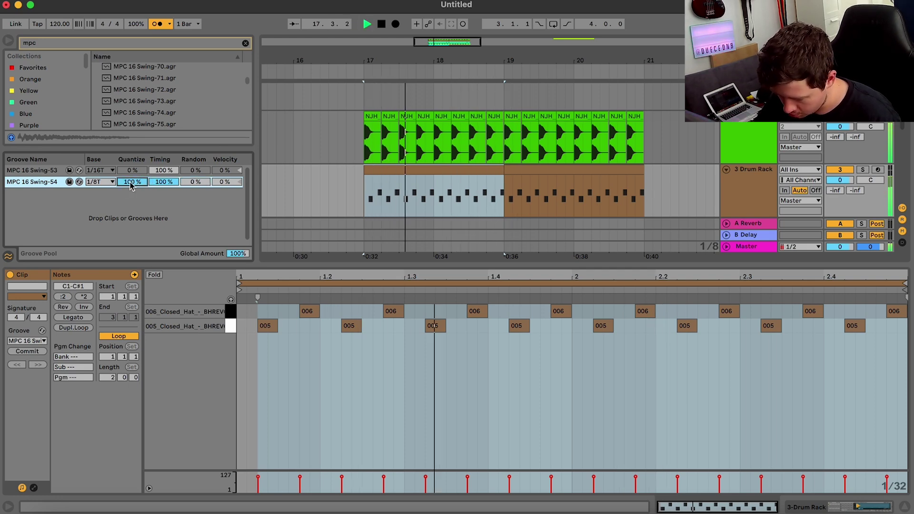
left_click(99, 182)
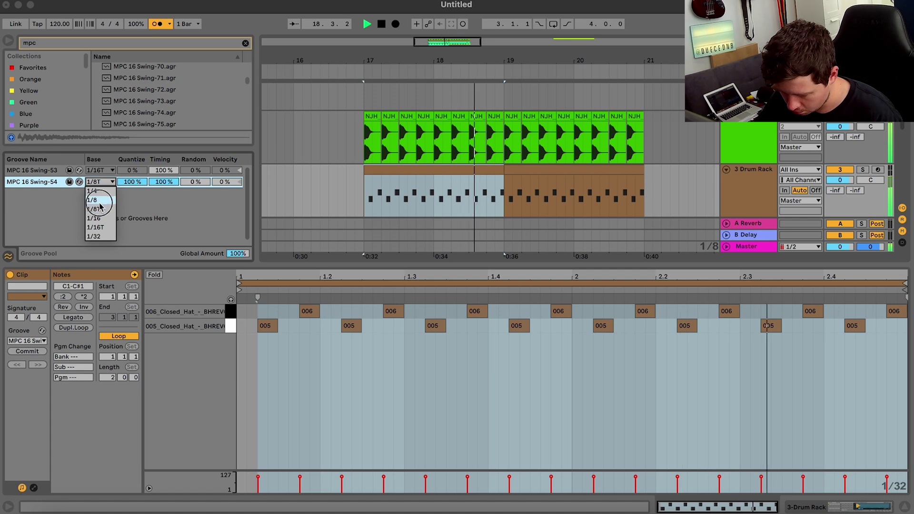
left_click(93, 200)
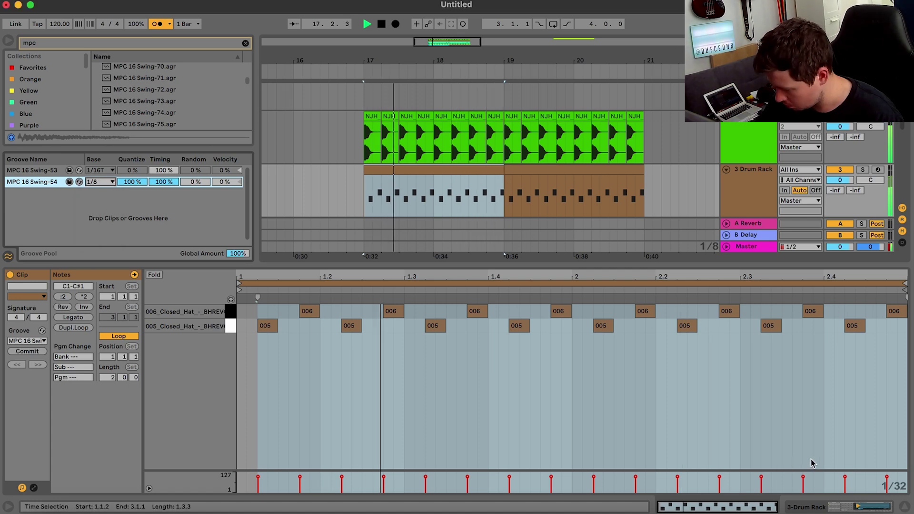
Turn off the metronome and duplicate the first Drum Rack clip over the one at bar 19.
left_click(159, 26)
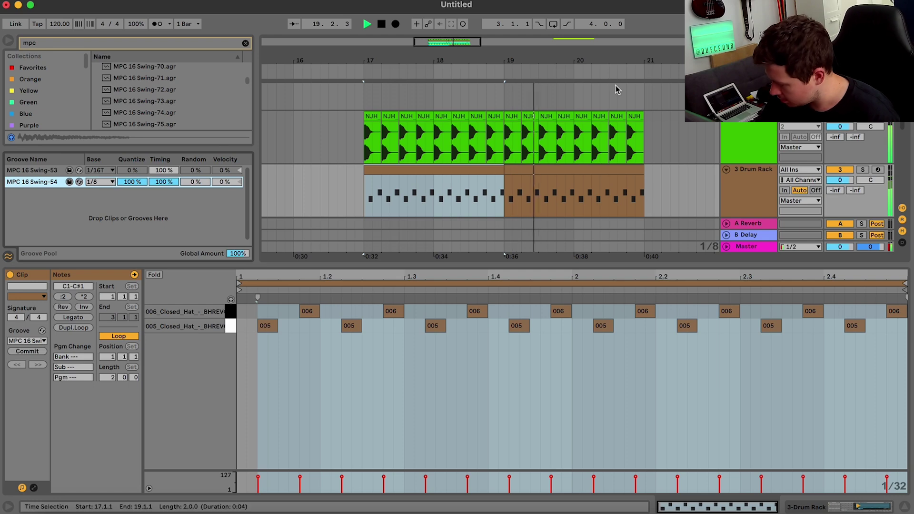
left_click(455, 170)
key("super+d")
left_click(455, 171)
key("space")
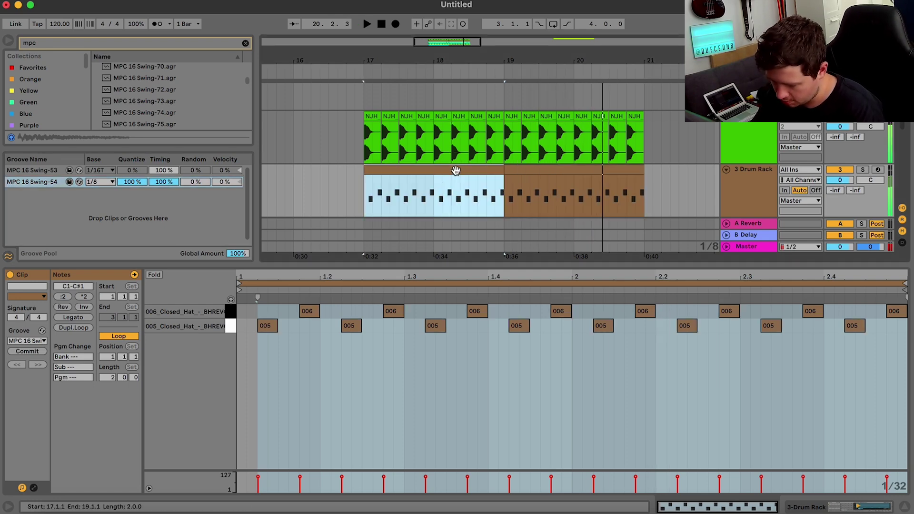
Audition the MPC 16 Swing-54 groove during playback with base values 1/16, 1/16T, 1/8T and 1/8, settling on 1/8T.
key("space")
left_click(113, 182)
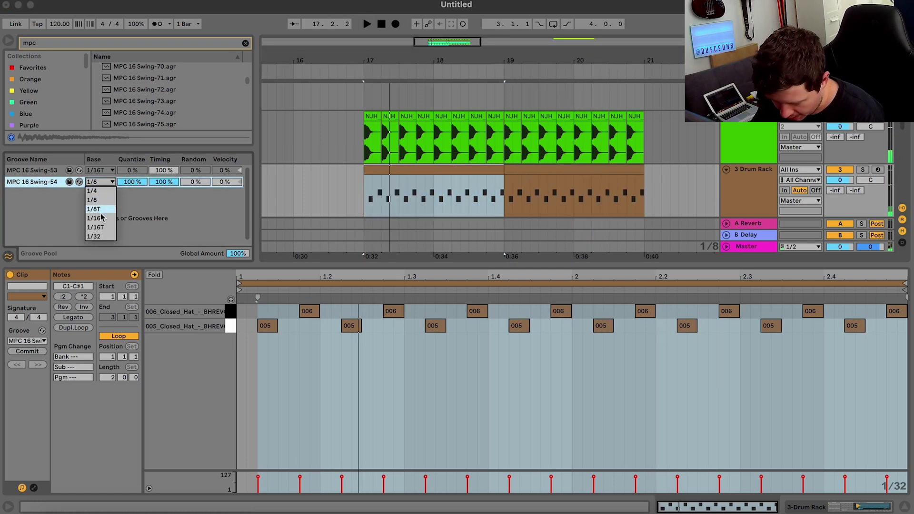
left_click(101, 218)
left_click(113, 182)
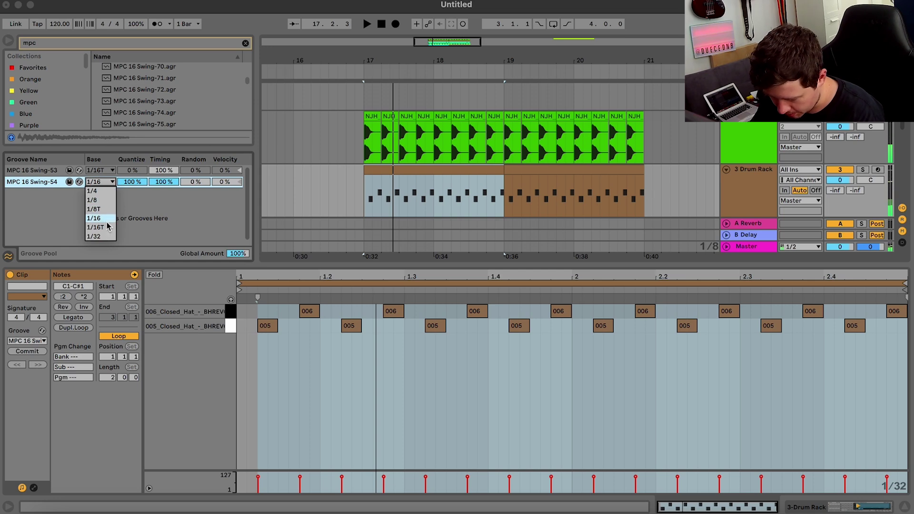
left_click(108, 227)
left_click(114, 183)
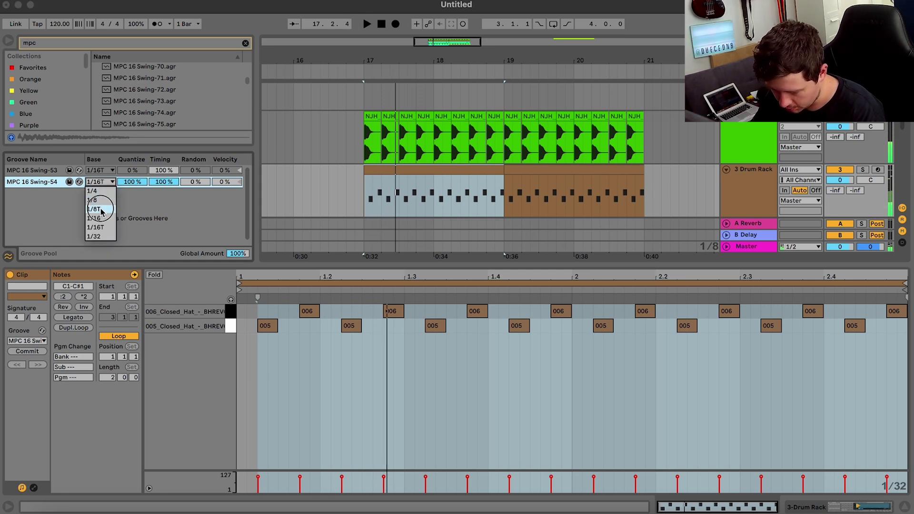
left_click(101, 209)
left_click(116, 184)
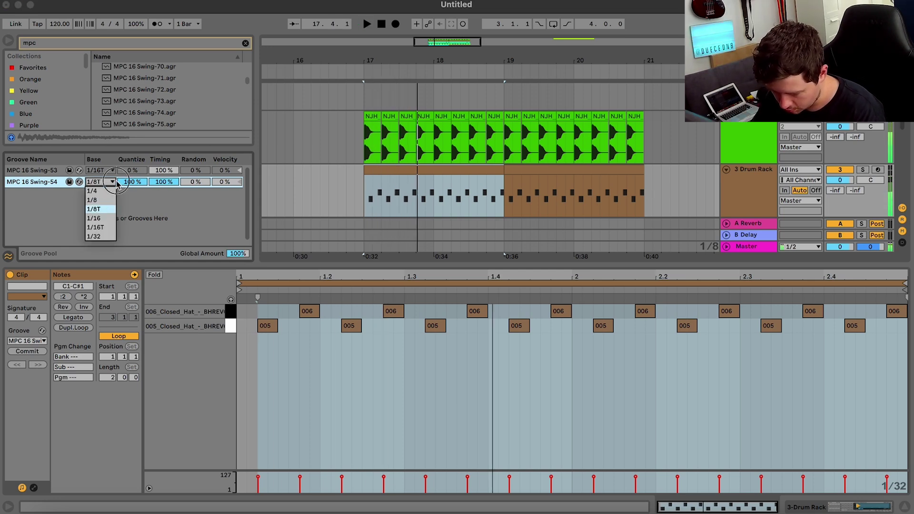
left_click(106, 200)
left_click(113, 182)
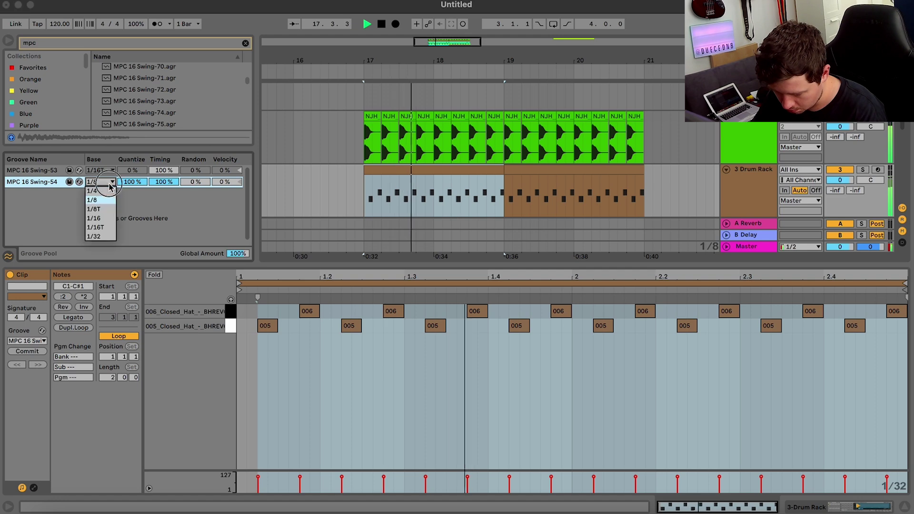
left_click(97, 208)
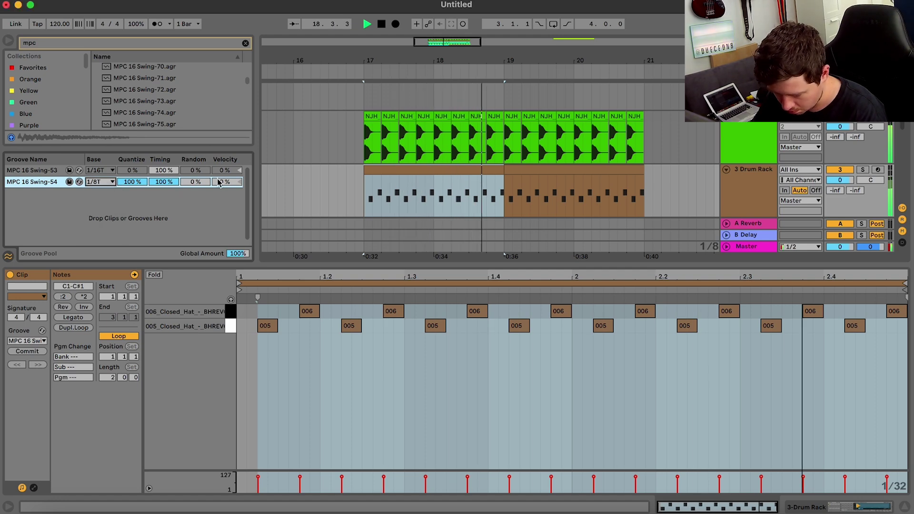
Set the MPC 16 Swing-54 groove's quantize to 74% and its timing to 62%, and hide the clip's detail view.
key("space")
mouse_move(139, 186)
left_mouse_down()
mouse_move(139, 211)
mouse_move(141, 189)
left_mouse_up()
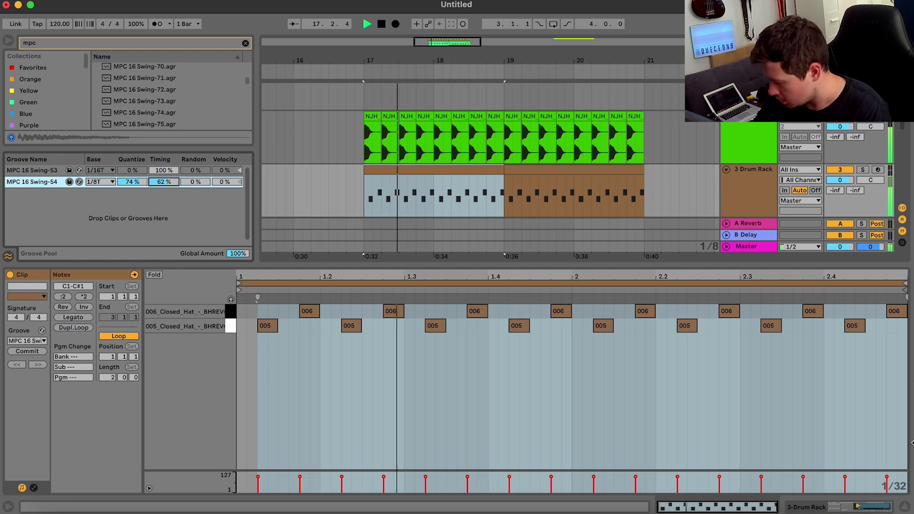
left_click(905, 508)
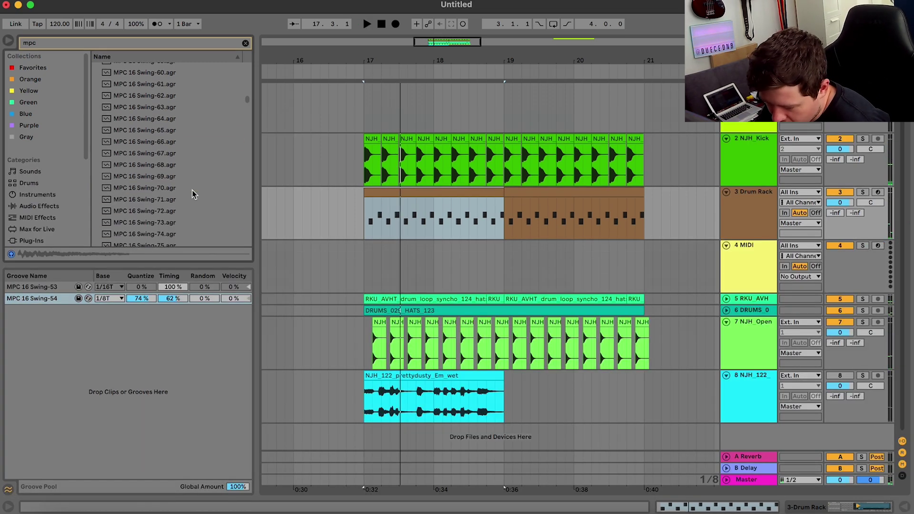
Apply the MPC 8 Swing-66 groove to the Drum Rack clip at bar 17.
scroll(193, 194, "up", 15)
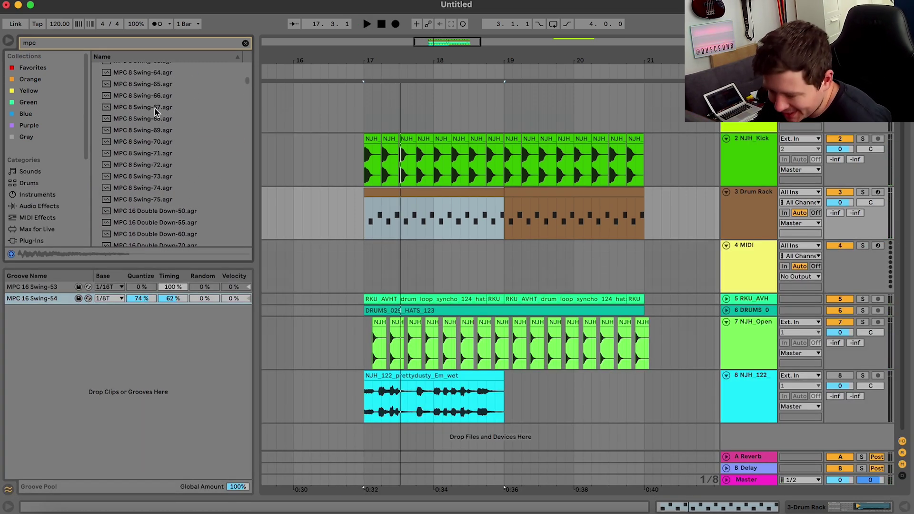
left_click_drag(142, 95, 463, 191)
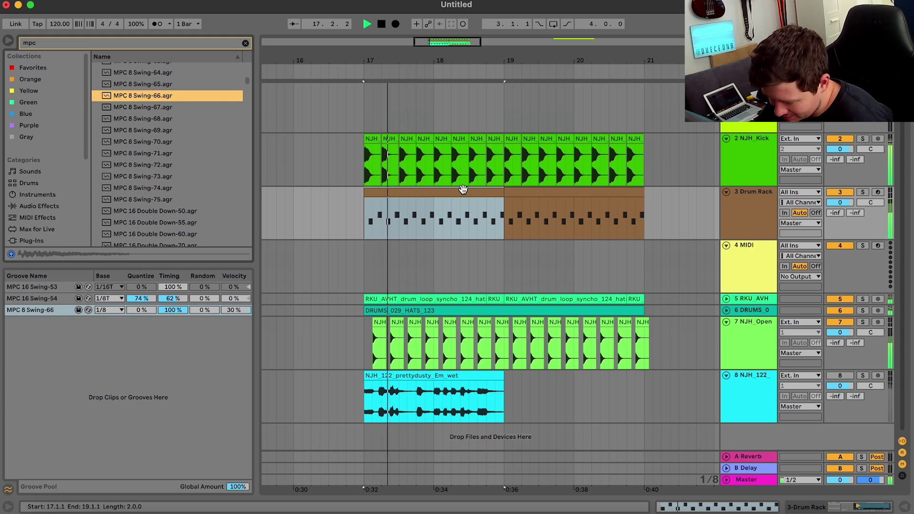
key("space")
Delete the MPC 16 Swing-54 and MPC 16 Swing-53 grooves from the groove pool.
left_click(39, 299)
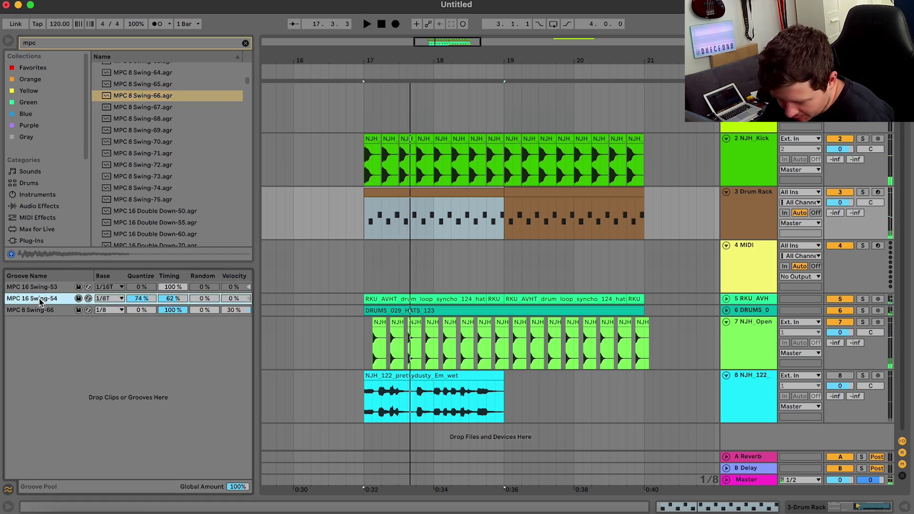
key("Delete")
key("space")
left_click(44, 287)
key("Delete")
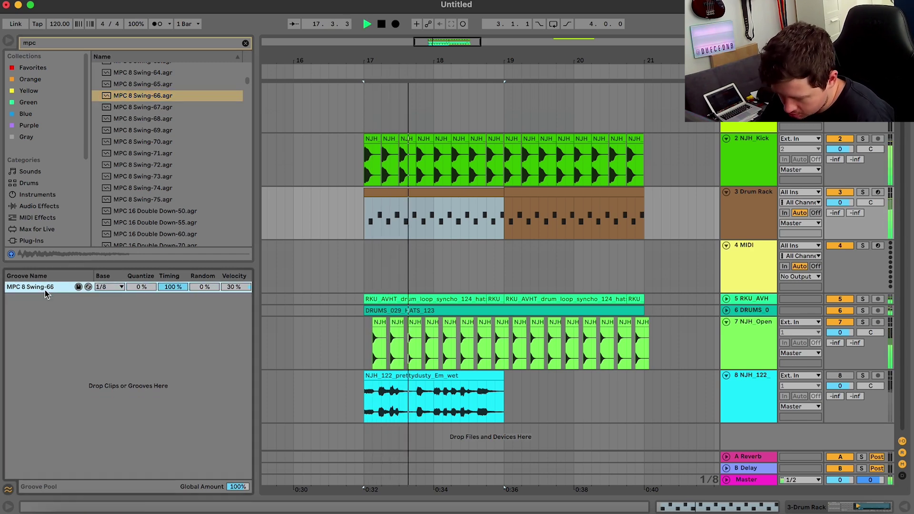
Open the Drum Rack clip at bar 17 and delete every note except the first 005 closed hat.
double_click(415, 193)
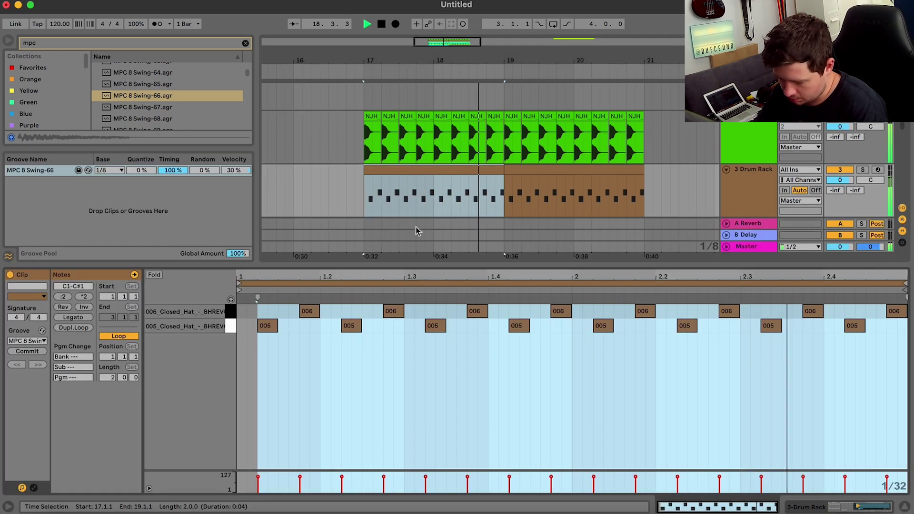
key("space")
left_click_drag(310, 351, 903, 308)
key("Delete")
key("space")
key("space")
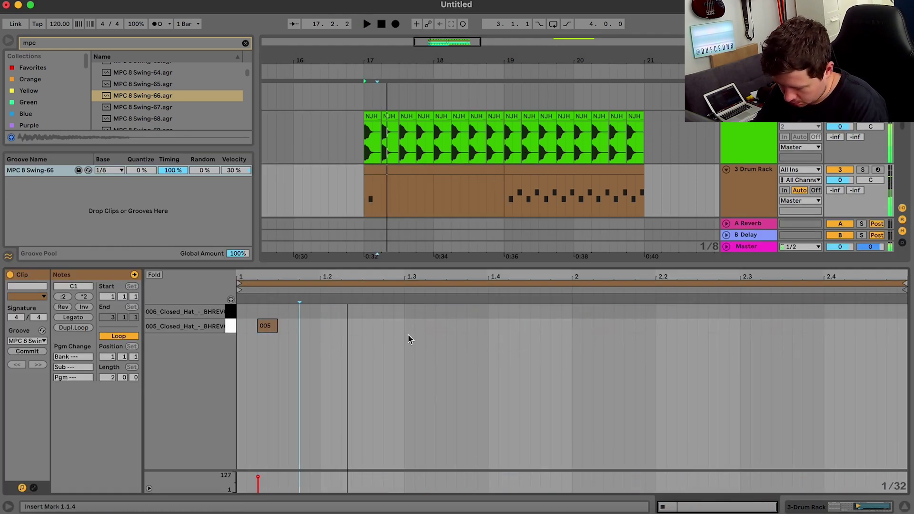
key("space")
key("super+a")
key("space")
key("space")
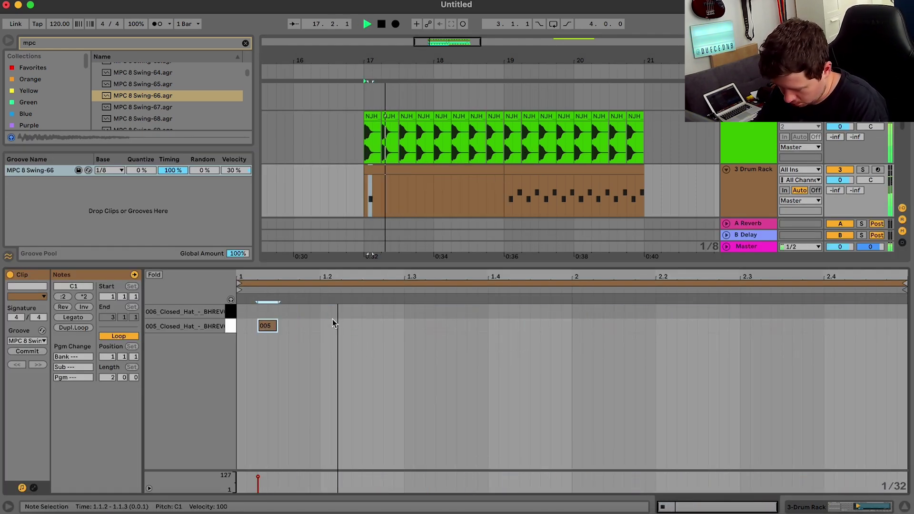
left_click(407, 314)
key("super+v")
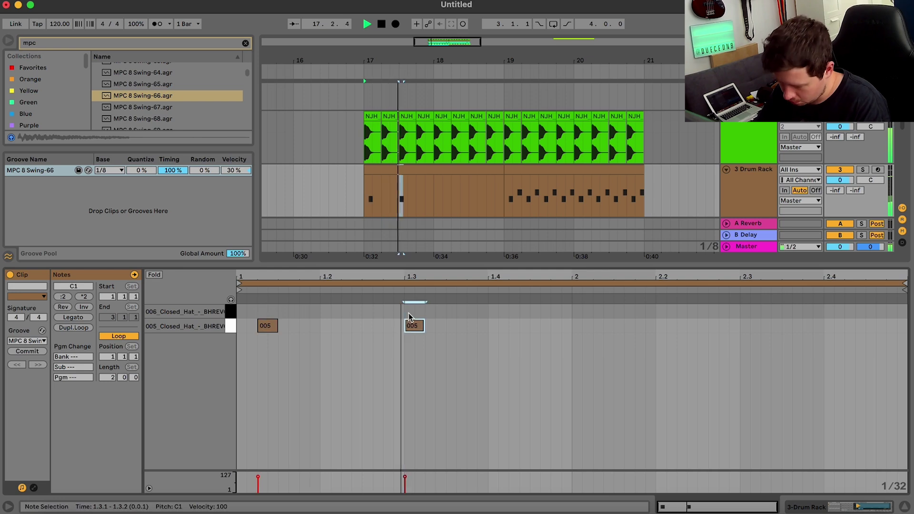
key("super+z")
Add a 005 closed hat at 1.3.2 and duplicate both hats into the clip's second bar.
key("space")
key("space")
key("super+a")
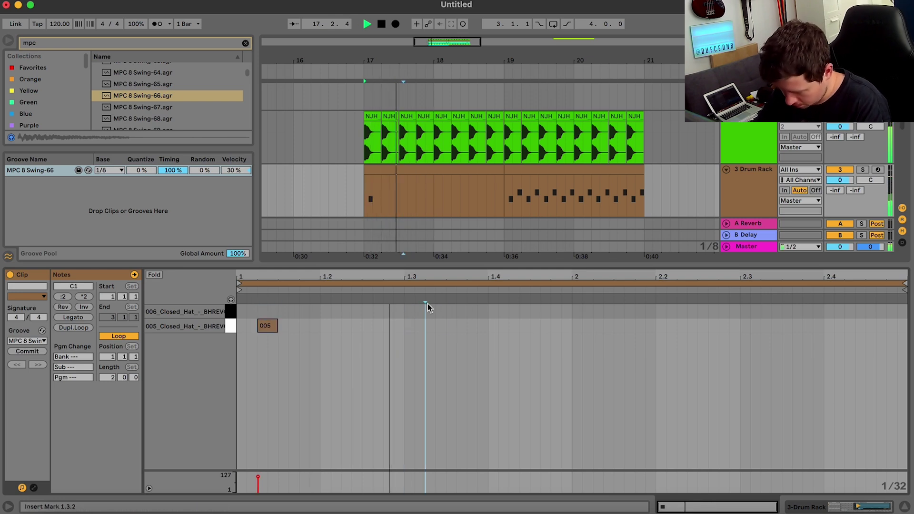
double_click(434, 326)
key("super+a")
key("super+d")
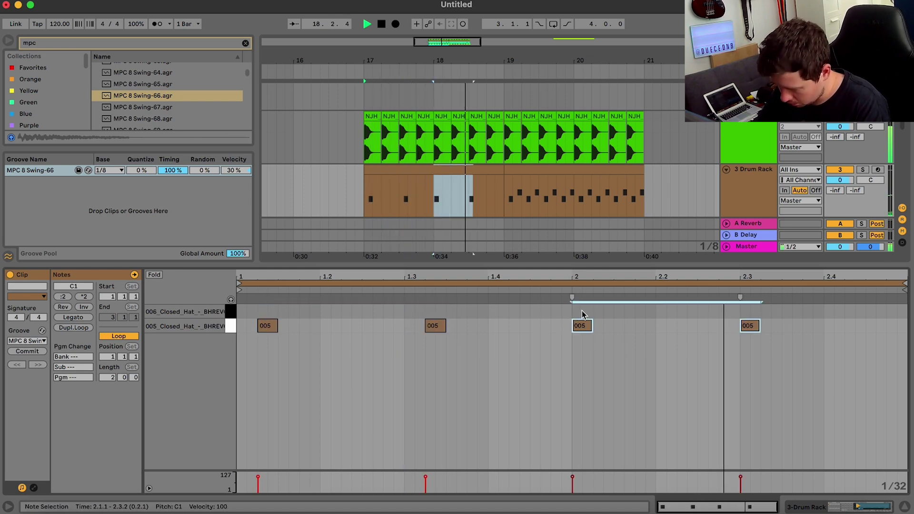
Move the two duplicated 005 hats in the second bar to 2.1.2 and 2.3.2.
left_click(593, 352)
key("Right")
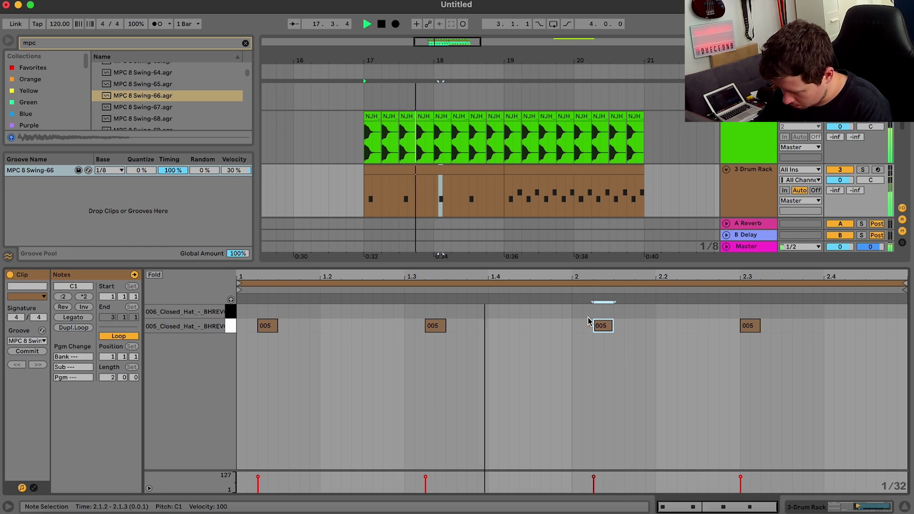
left_click_drag(749, 328, 769, 329)
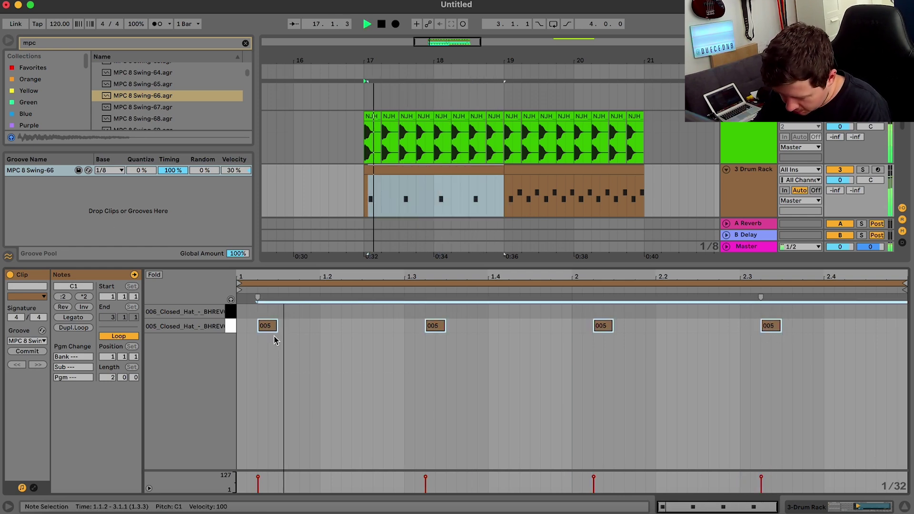
Copy the four 005 hats to start from 1.1.4 and raise the copies to the 006 closed hat.
left_click(300, 333)
key("super+v")
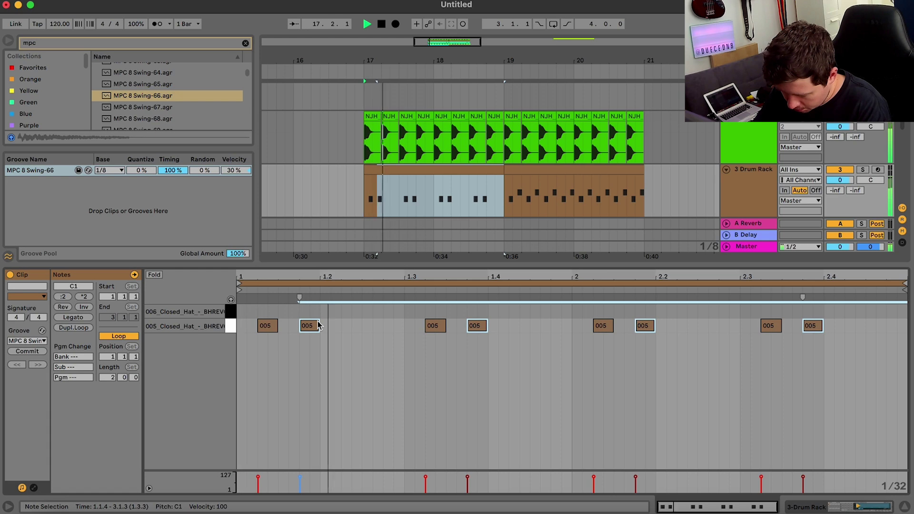
key("Up")
key("space")
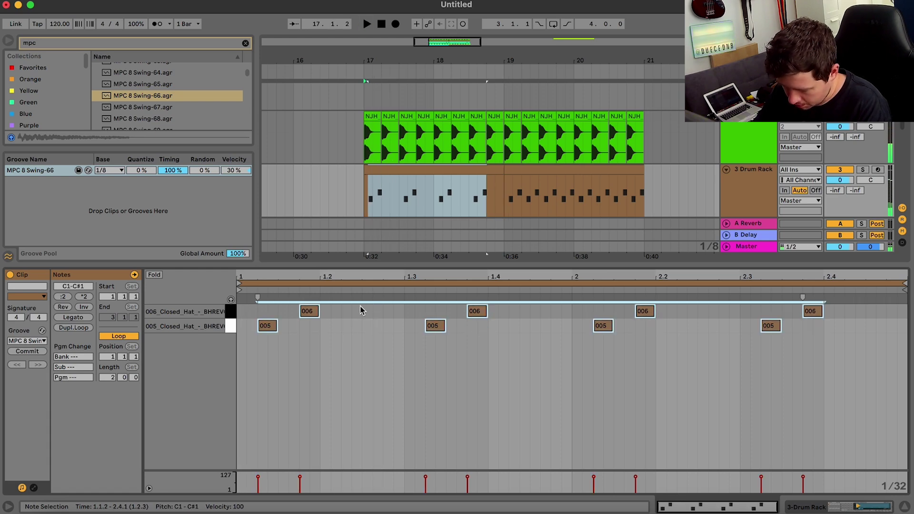
Copy the four 006 closed hats and paste them starting at 1.2.4.
left_click(310, 342)
left_click_drag(288, 306, 908, 333)
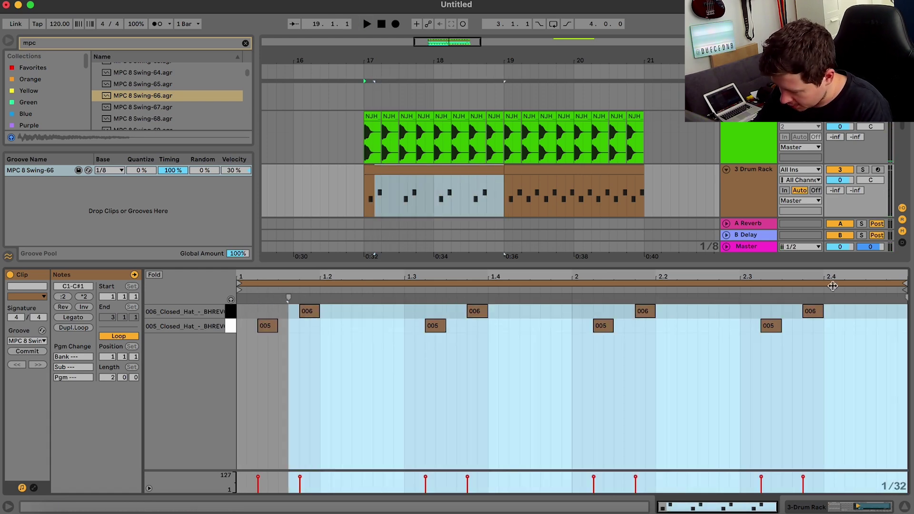
left_click_drag(847, 313, 292, 280)
left_click(381, 316)
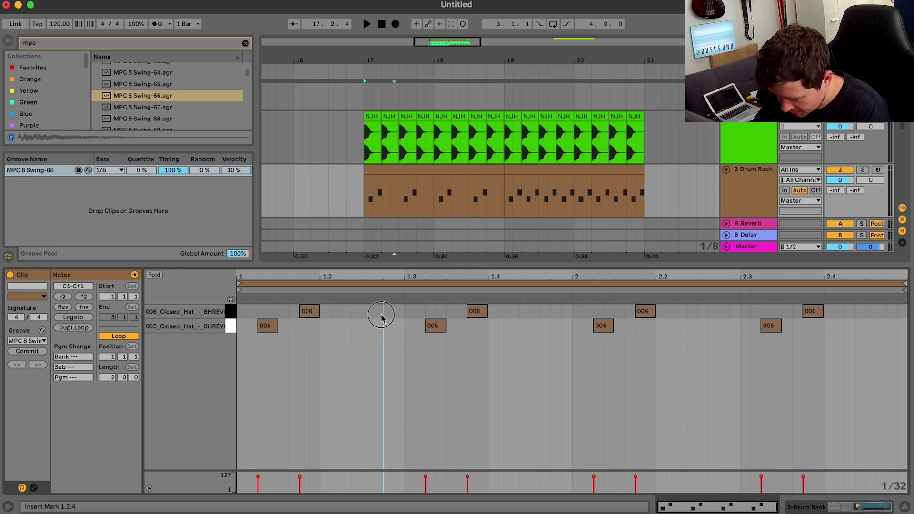
key("ctrl+v")
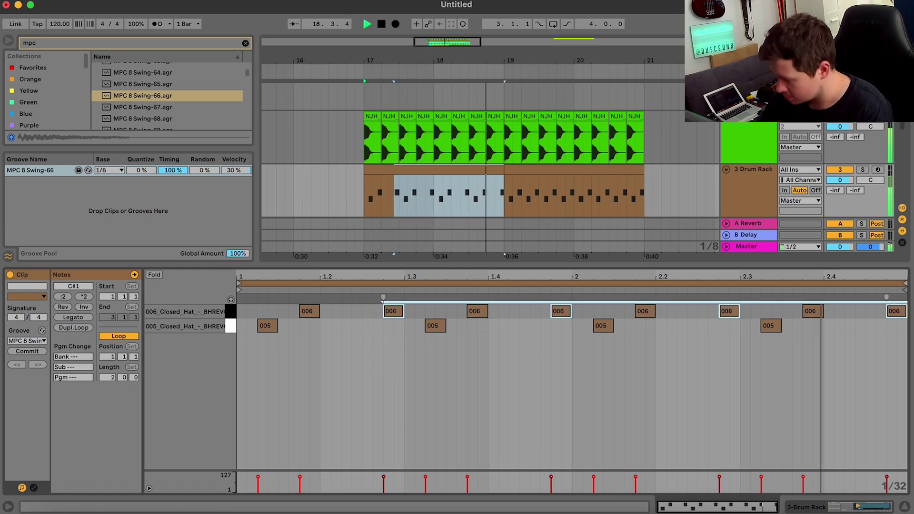
Set the Drum Rack track's volume to -10 dB.
left_click(847, 182)
type("-10.0")
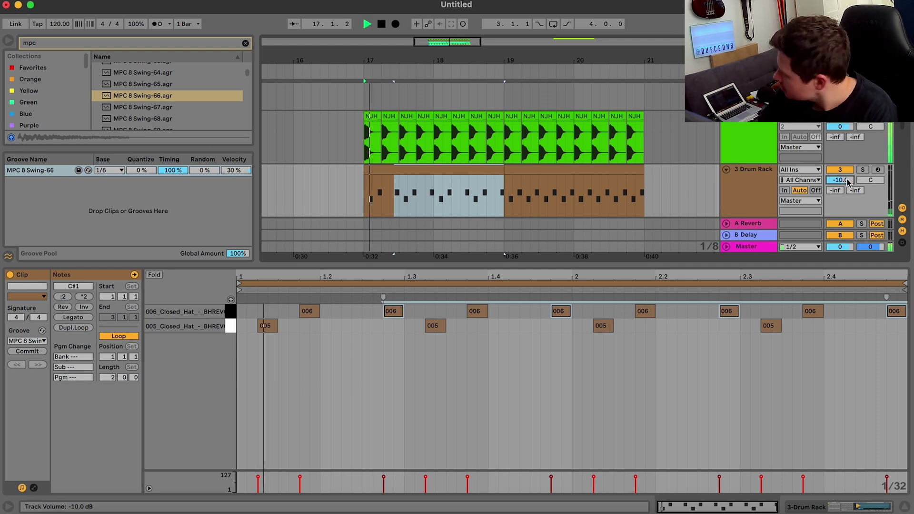
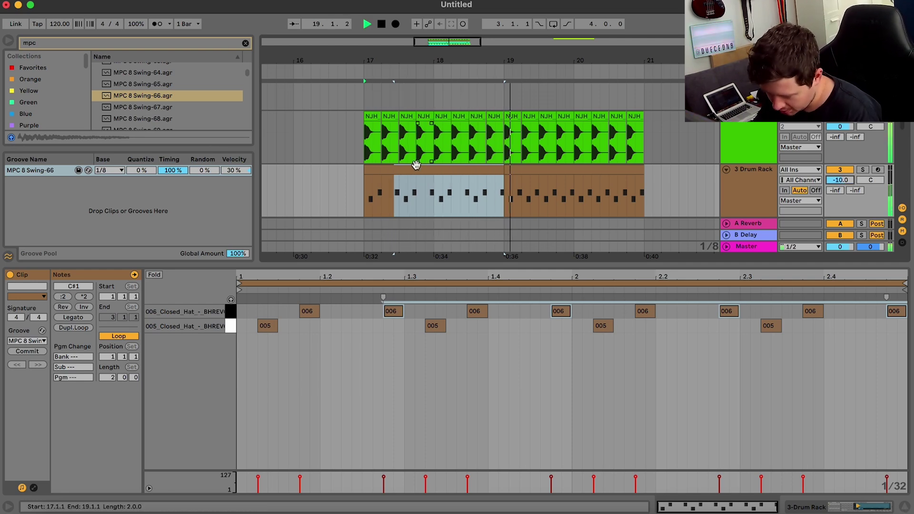
Select the first two beats of the Drum Rack clip at bar 17 and duplicate them repeatedly up to bar 21.
left_click(376, 192)
key("ctrl+d")
left_click_drag(363, 183, 401, 185)
key("space")
key("super+d")
key("super+z")
key("space")
key("Right")
key("Right")
key("Right")
key("Right")
key("Right")
key("Right")
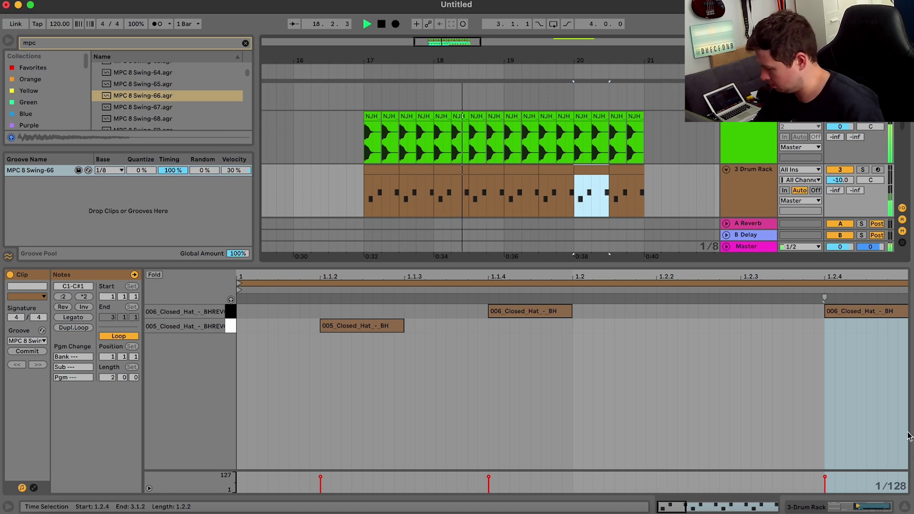
Delete the empty MIDI track and group the tracks from Drum Rack through NJH_Open.
left_click(903, 508)
left_click_drag(746, 226, 744, 290)
left_click(759, 192)
key("BackSpace")
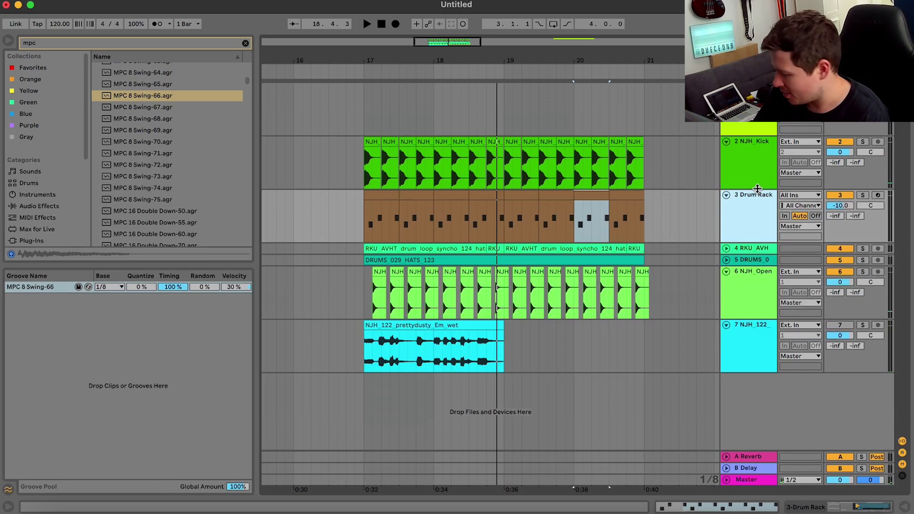
left_click(767, 286)
key("super+g")
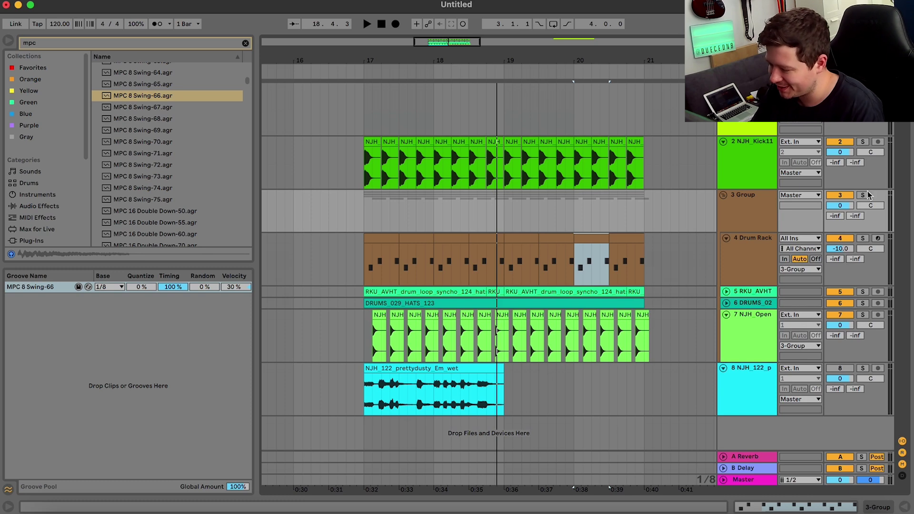
Switch to Splice and audition the hat loops from RKU_LBY_140 down to OSG_135_drum_loop_worn_hats.
left_click(625, 510)
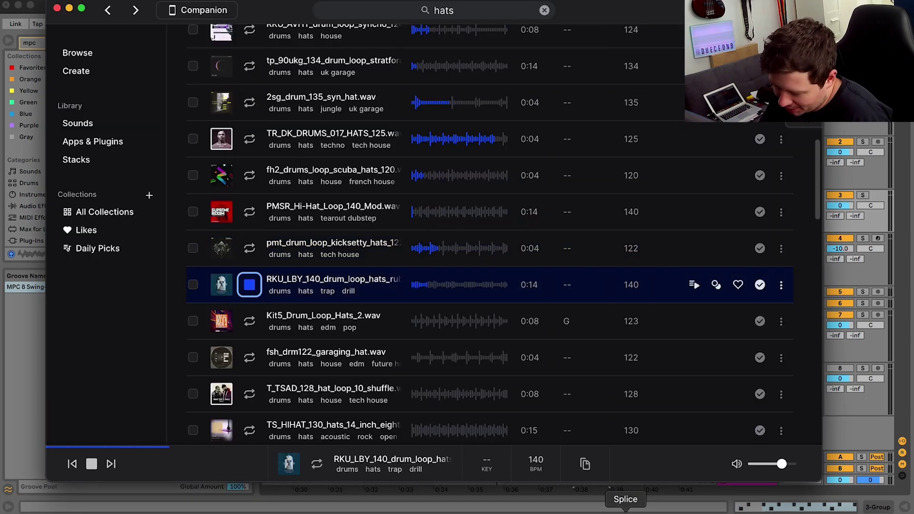
key("Down")
key("Down")
key("Down")
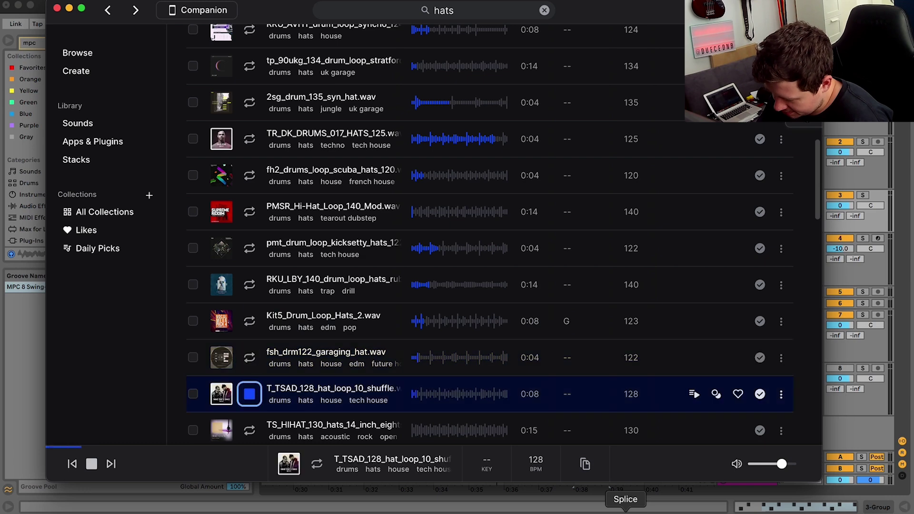
key("Down")
key("Down")
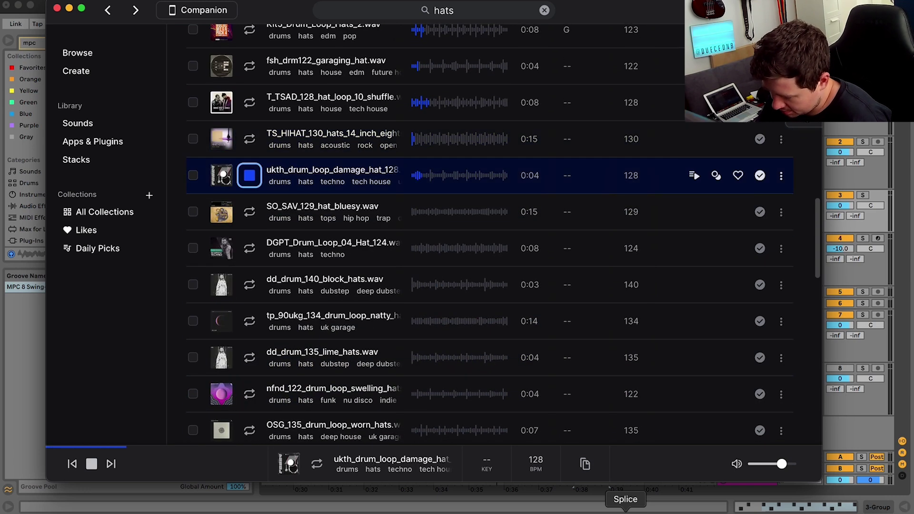
key("Down")
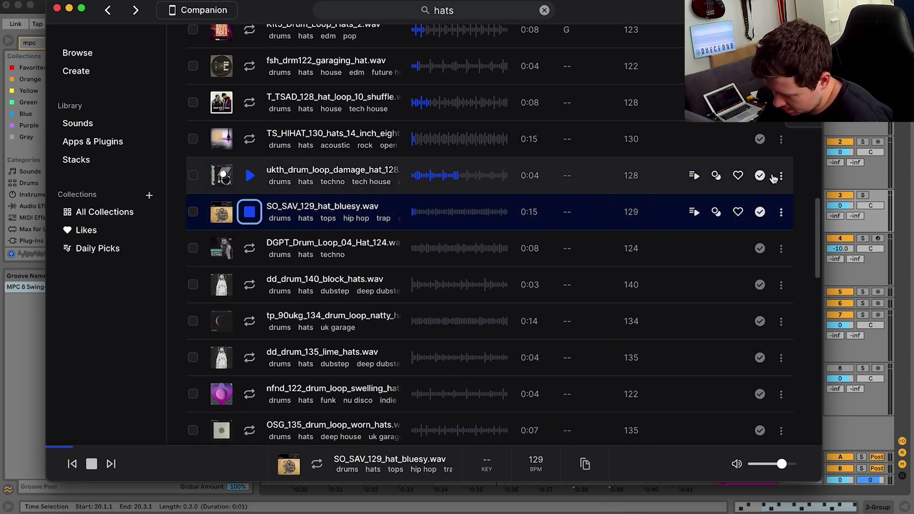
key("Down")
key("Down")
key("Down")
key("Down")
key("Down")
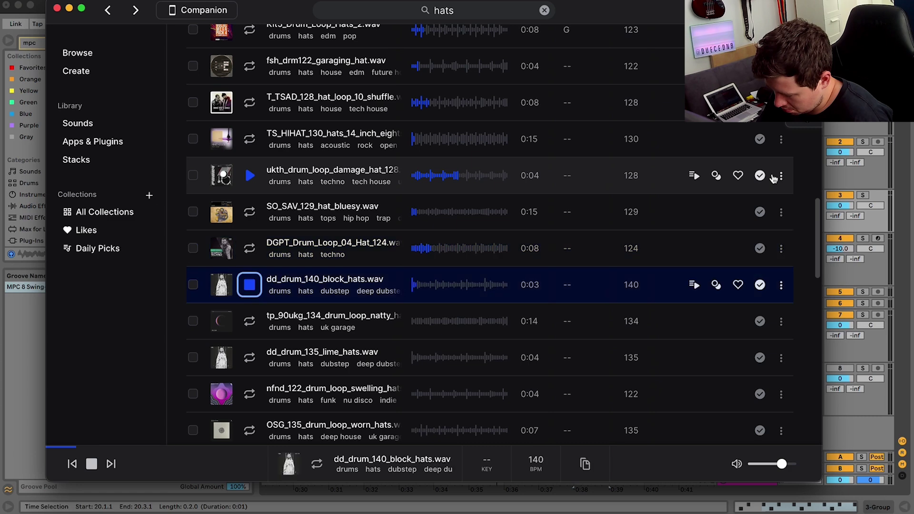
key("Down")
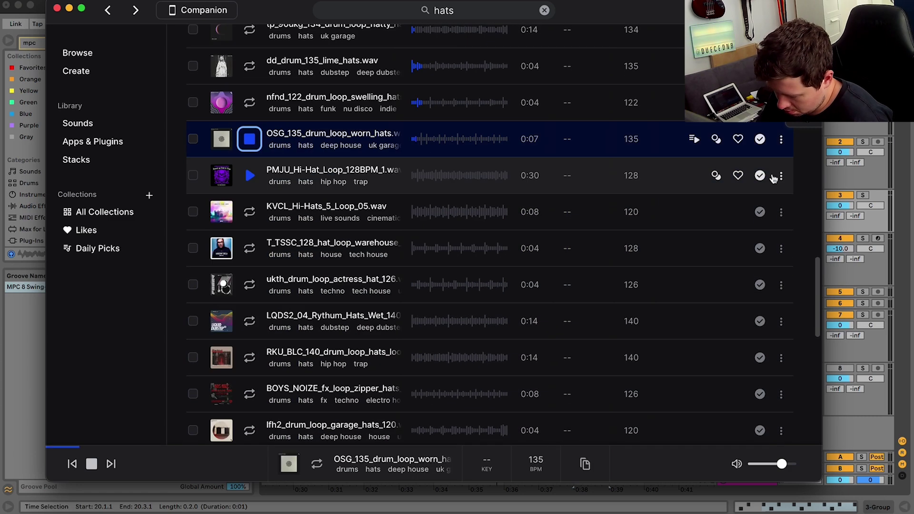
Copy the nfnd_122_drum_loop_swelling_hats.wav loop to the clipboard.
key("Up")
left_click(780, 102)
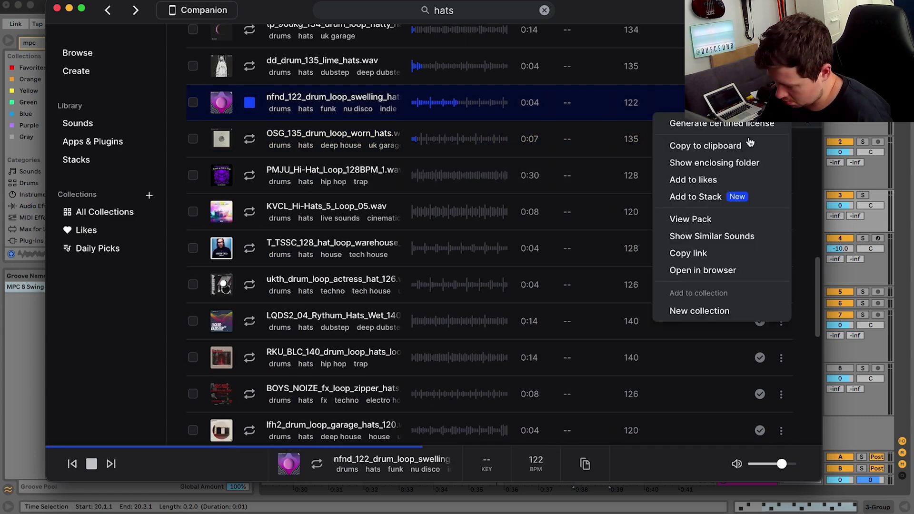
left_click(743, 146)
Audition the following hat loops in the list down to lfh2_drum_loop_garage_hats_120.
key("Down")
key("Down")
key("Down")
key("Down")
key("Down")
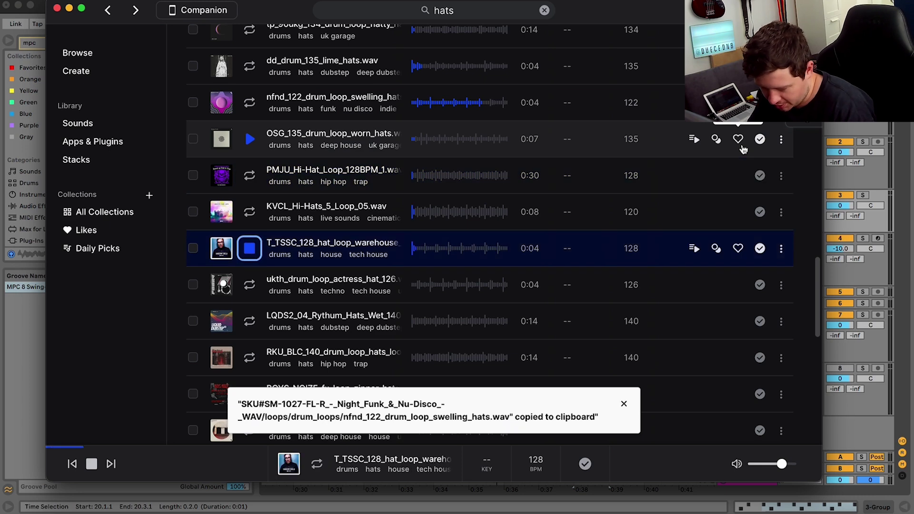
key("Down")
key("Down")
key("Down")
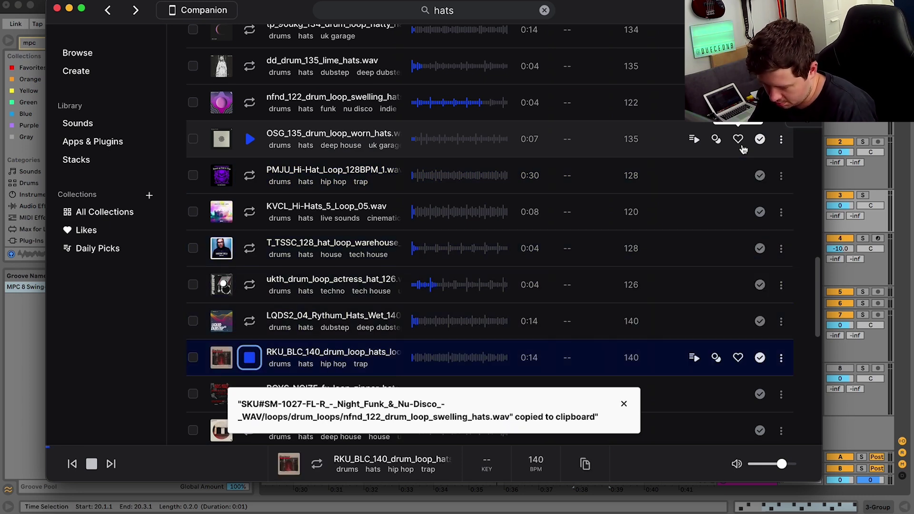
key("Down")
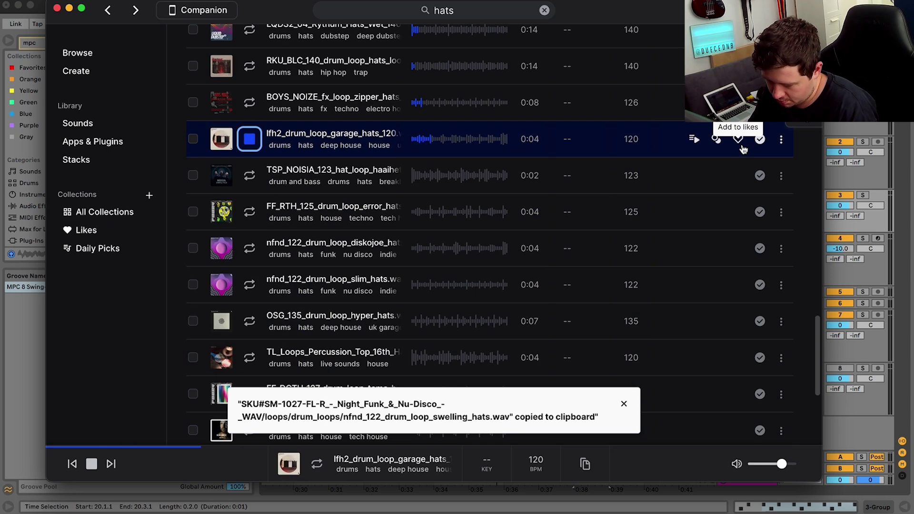
Copy the lfh2_drum_loop_garage_hats_120 loop to the clipboard and switch back to Ableton Live.
key("space")
left_click(782, 147)
left_click(782, 147)
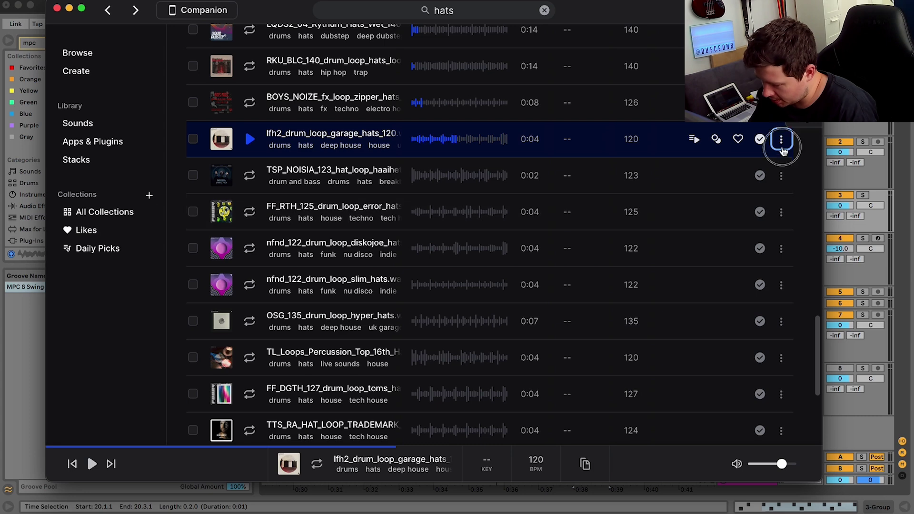
left_click(871, 229)
key("space")
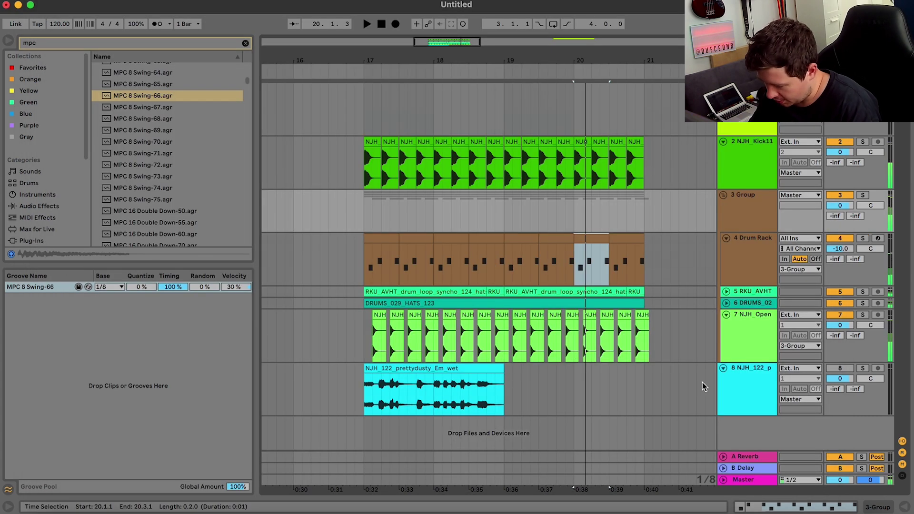
Insert an audio track below NJH_Open and paste the garage hats loop on it at bar 17.
left_click(747, 335)
key("super+t")
left_click(355, 382)
left_click(361, 383)
key("super+v")
key("space")
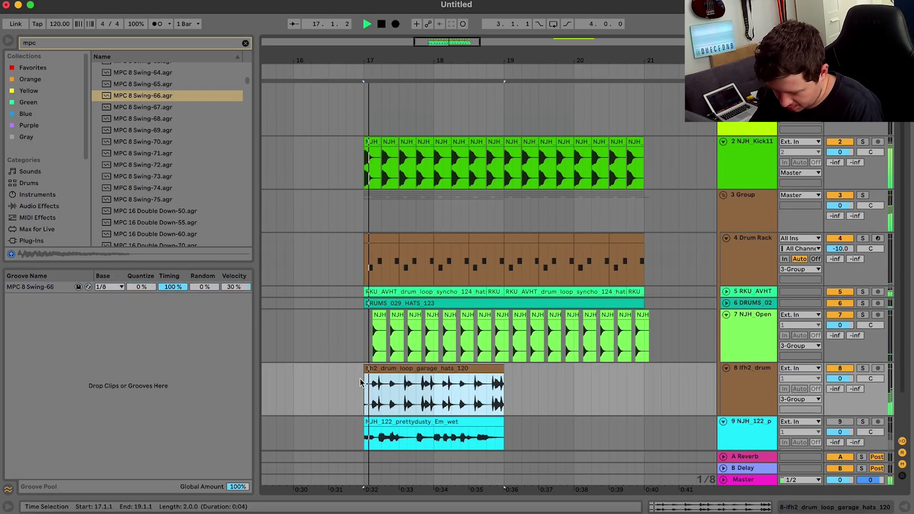
Lower the garage hats track's volume to -13 dB and play the loop back from bar 17.
left_click_drag(840, 378, 840, 391)
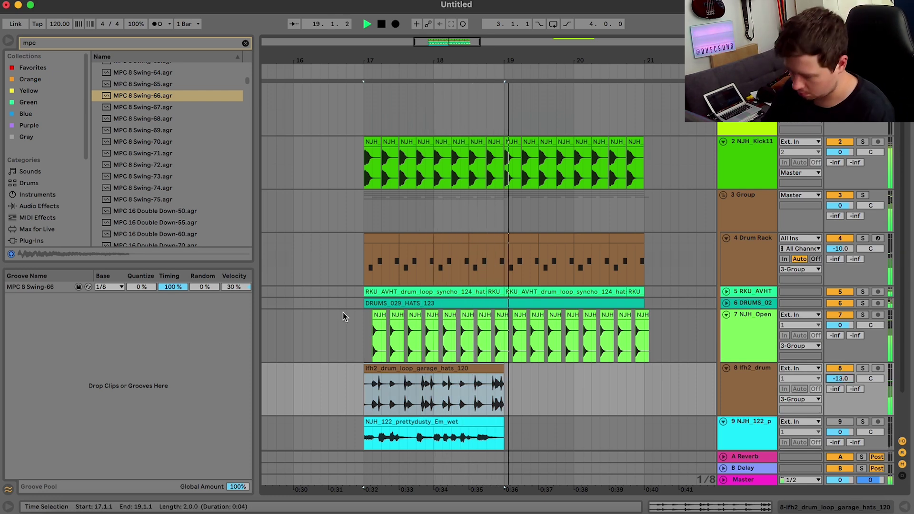
left_click(453, 378)
left_click(459, 380)
key("space")
left_click(442, 369)
key("space")
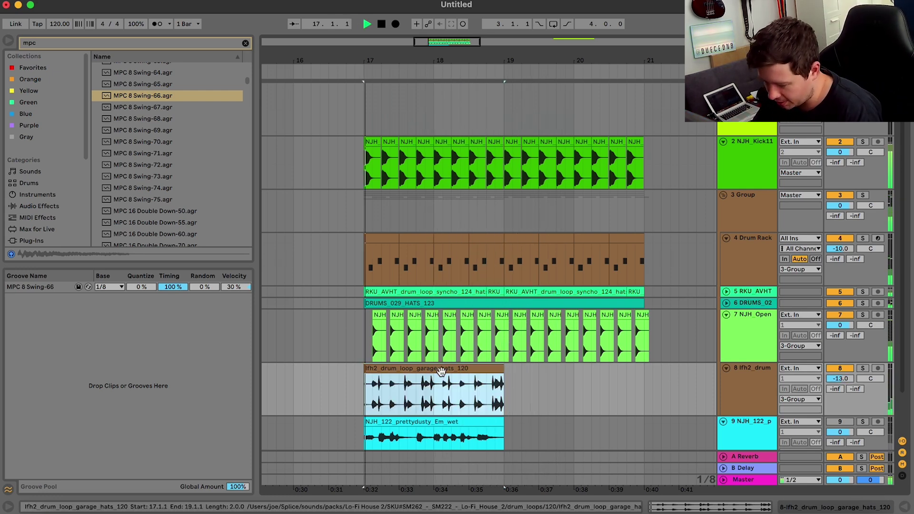
Duplicate the garage hats loop so it runs to bar 21, and fold the garage hats and NJH_Open tracks.
key("super+d")
left_click(726, 368)
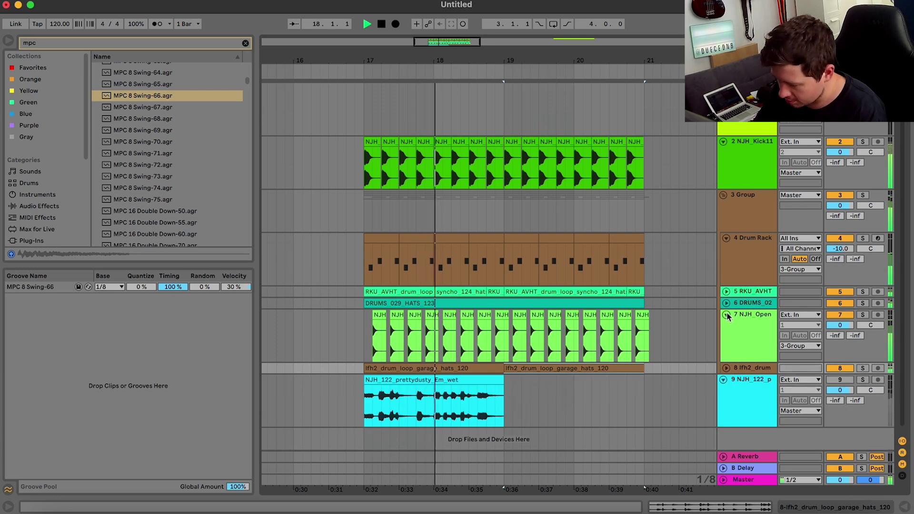
left_click(726, 315)
Group the NJH_Kick11 track with the hats group and insert two audio tracks below the kick.
left_click(750, 178)
key("super+g")
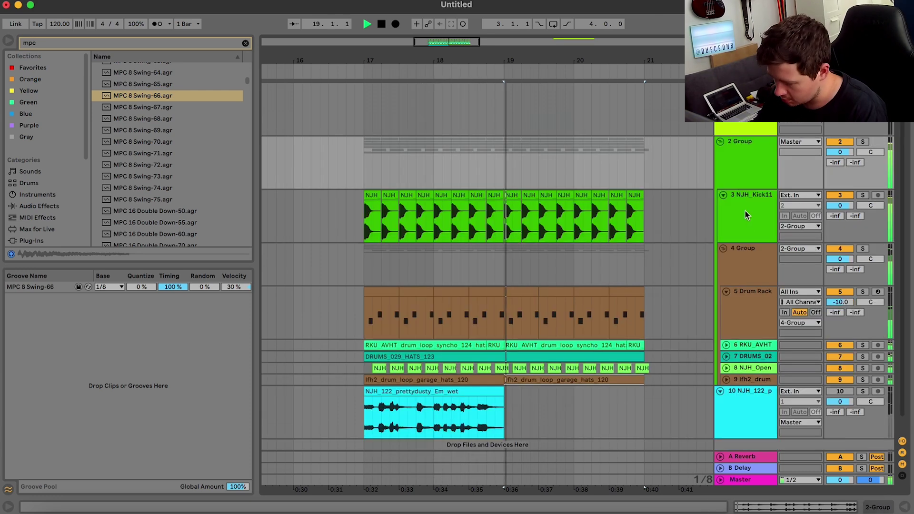
key("space")
key("super+t")
key("super+t")
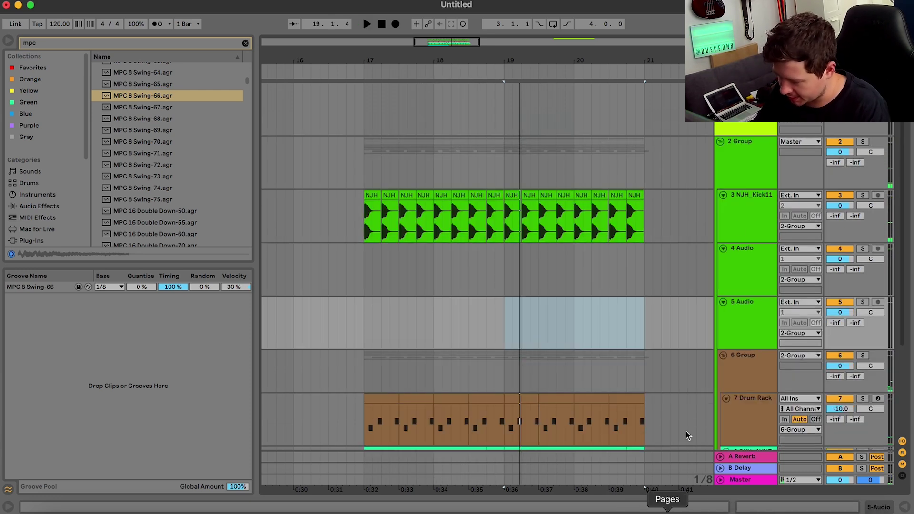
Switch to Splice and search the library for "clap".
left_click(623, 507)
left_click(454, 11)
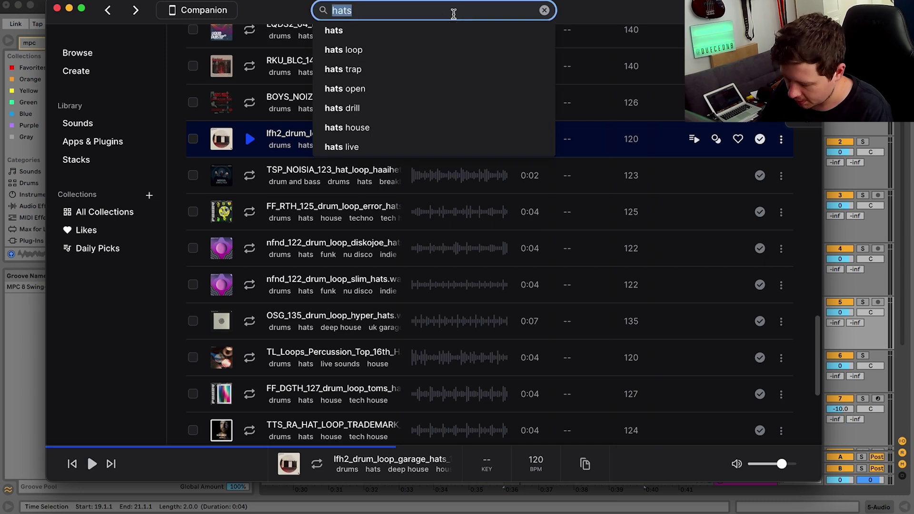
type("clap")
key("Return")
Audition the clap samples between the BULLYFINGER one-shot and ENH2_Clap_19.wav, going down the list and back up.
key("Down")
key("Down")
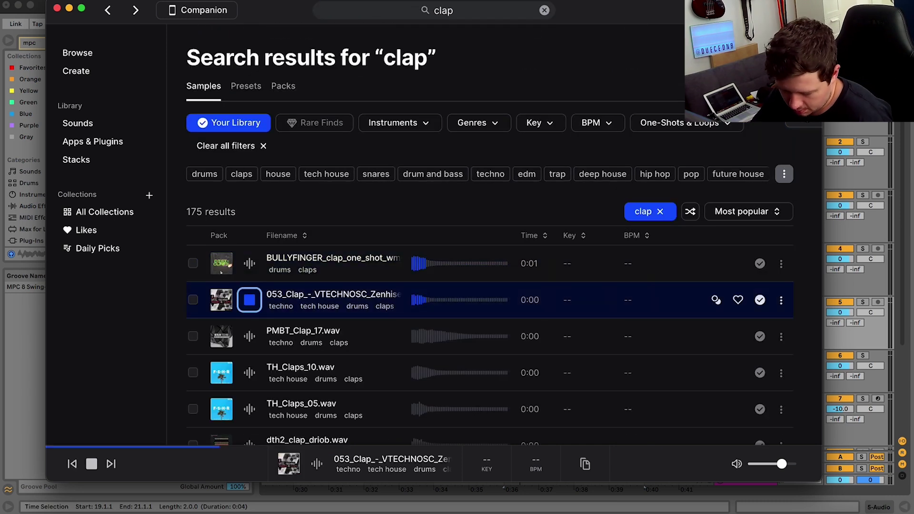
key("Up")
key("Down")
key("Down")
key("Down")
key("Down")
key("Down")
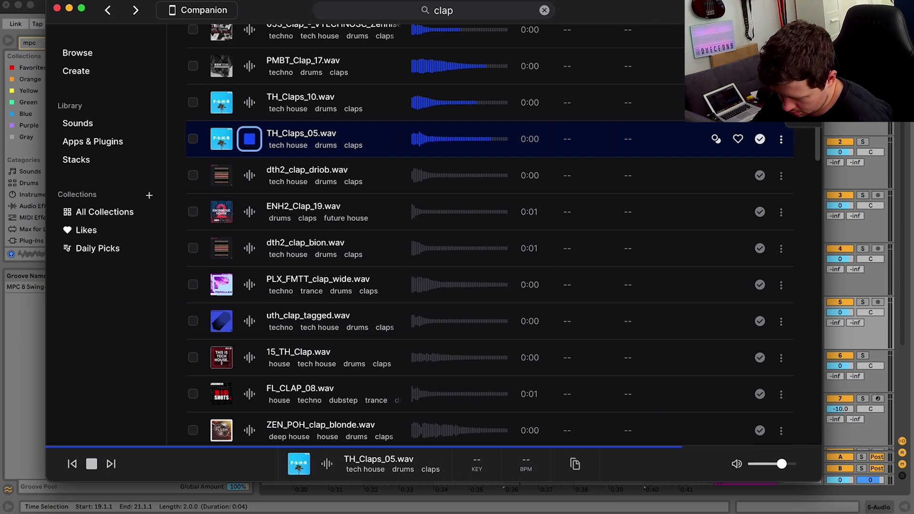
key("Up")
key("Up")
key("Up")
key("Up")
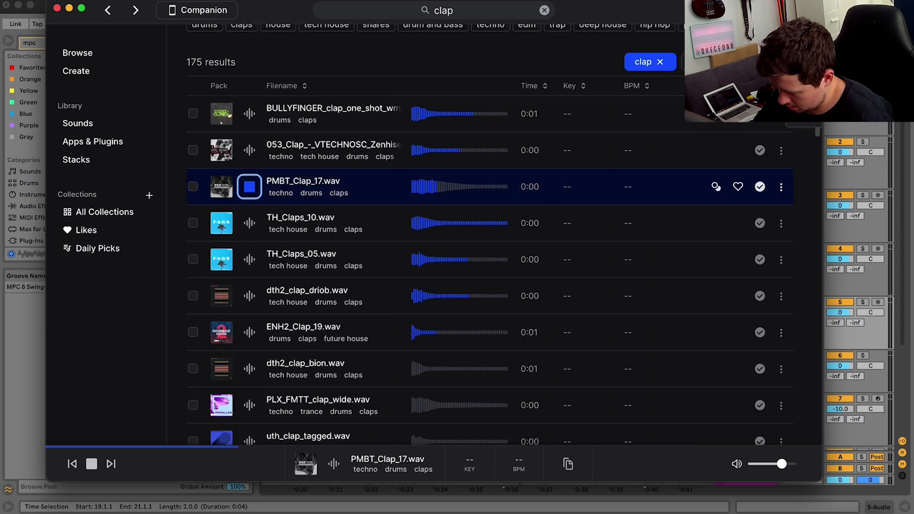
key("Up")
key("Down")
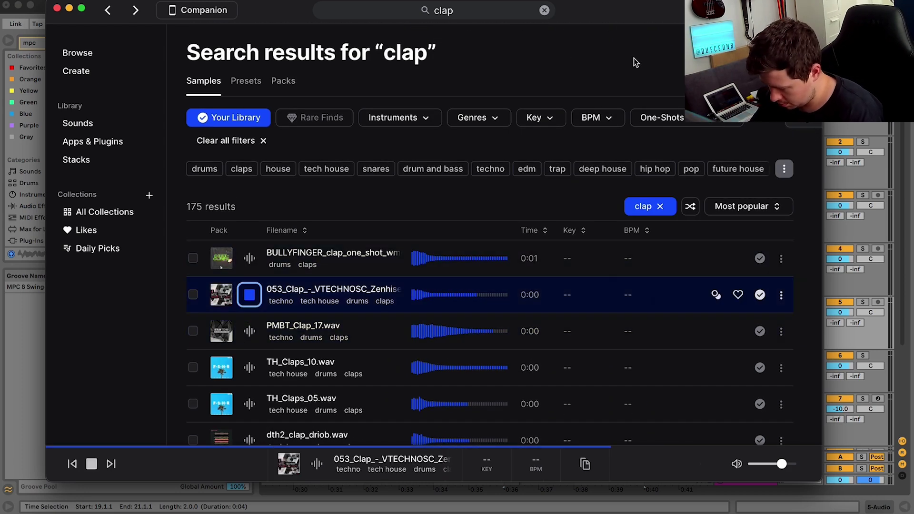
Copy the BULLYFINGER_clap_one_shot_wmd_fracture_35 sample to the clipboard.
key("Up")
left_click(781, 259)
left_click(700, 301)
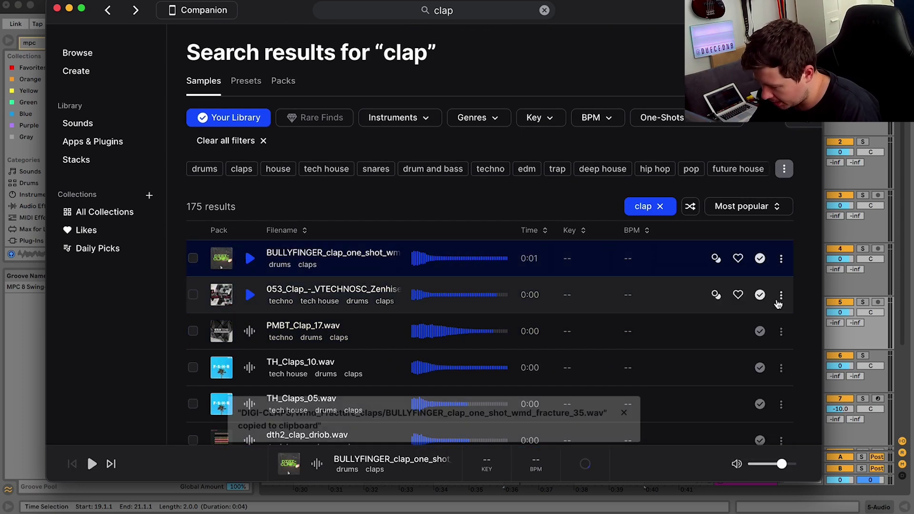
Switch to Ableton Live and paste the clap at 17.2 on the first empty audio track below the kick.
key("super+Tab")
left_click(378, 270)
key("super+v")
key("space")
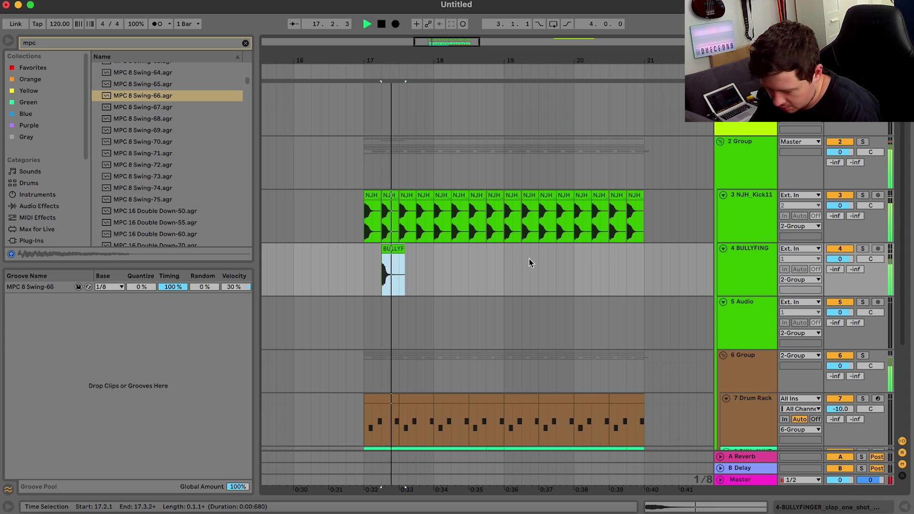
key("space")
Delete the tail of the clap clip, leaving about three 1/32 notes, and fade it out across its length.
left_click_drag(431, 46, 432, 119)
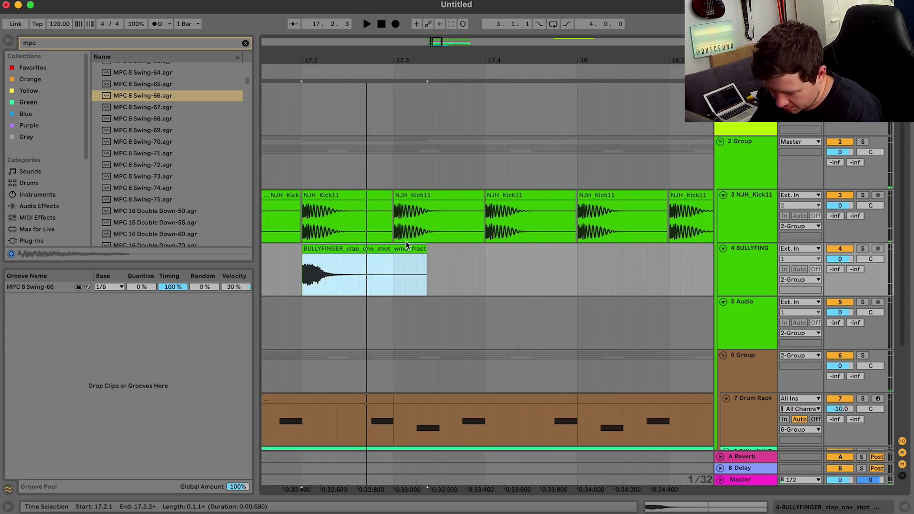
left_click_drag(439, 260, 336, 265)
key("Delete")
left_click(329, 267)
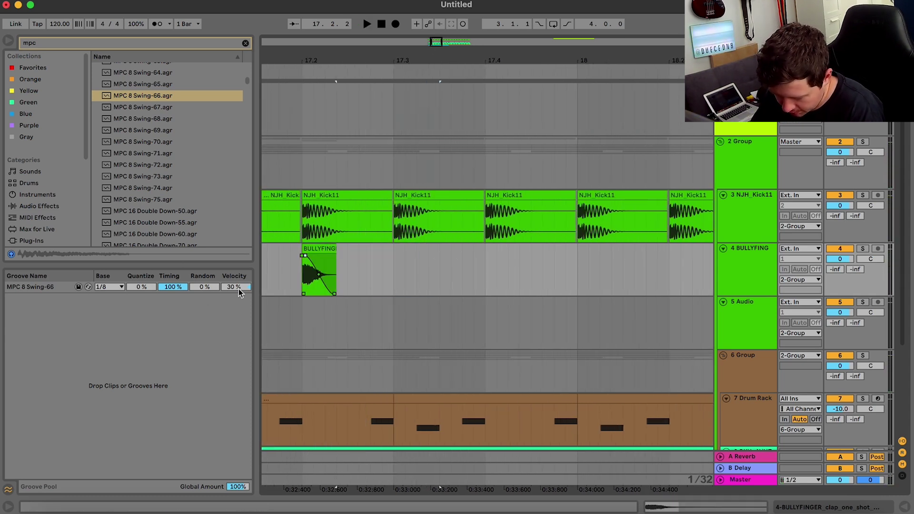
Bend the clap's fade-out curve to decay faster and play it back against the kick.
left_click(290, 286)
key("space")
key("space")
left_click_drag(319, 275, 316, 299)
key("space")
key("space")
key("space")
key("space")
scroll(464, 136, "down", 5)
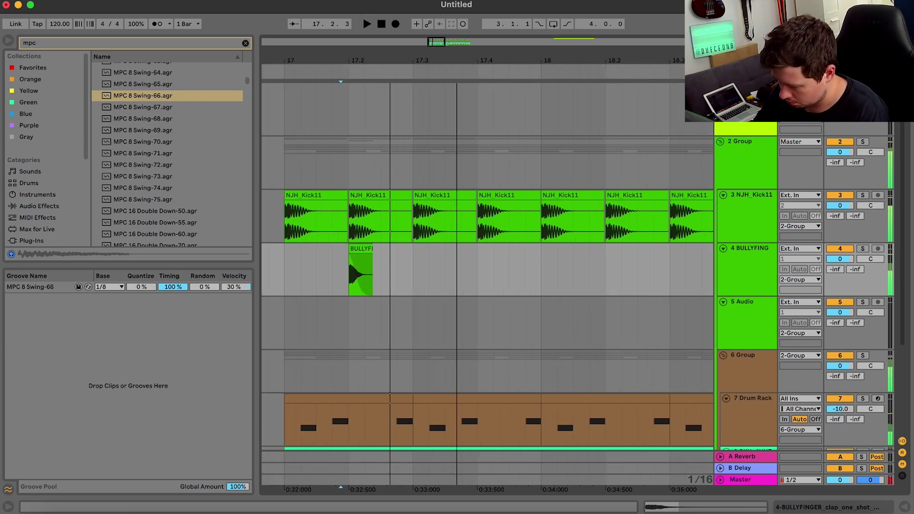
key("space")
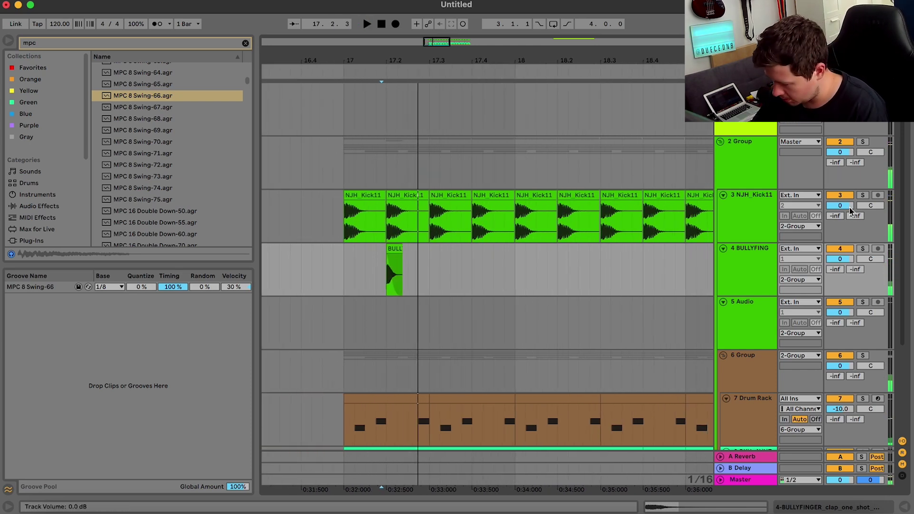
Solo the NJH_Kick11 track and open its device chain.
double_click(744, 231)
left_click(862, 196)
key("space")
key("space")
left_click(743, 220)
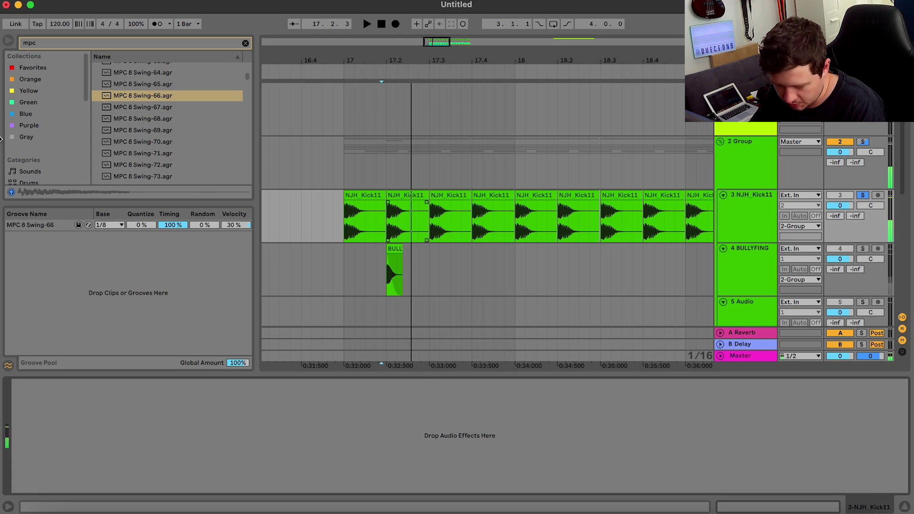
Clear the browser search and add an EQ Eight from the audio effects to the kick track.
scroll(47, 173, "down", 2)
left_click(45, 178)
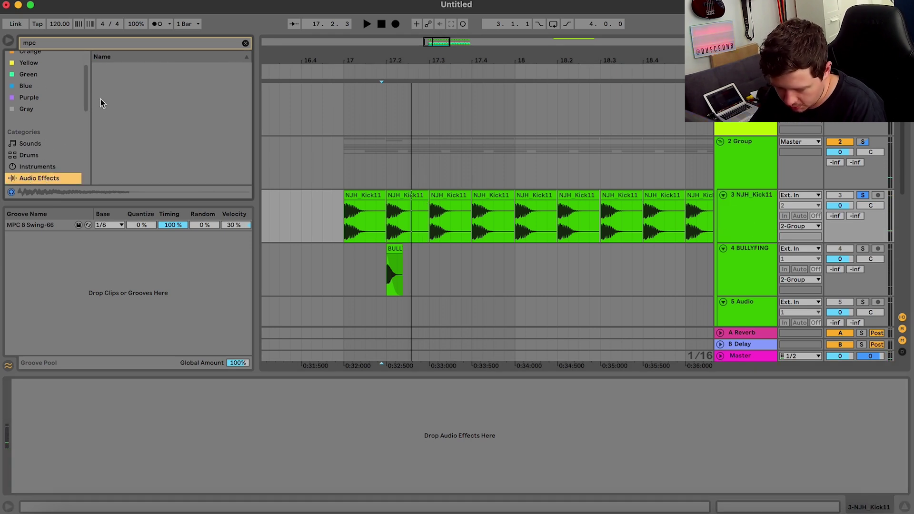
left_click(242, 42)
scroll(141, 160, "down", 4)
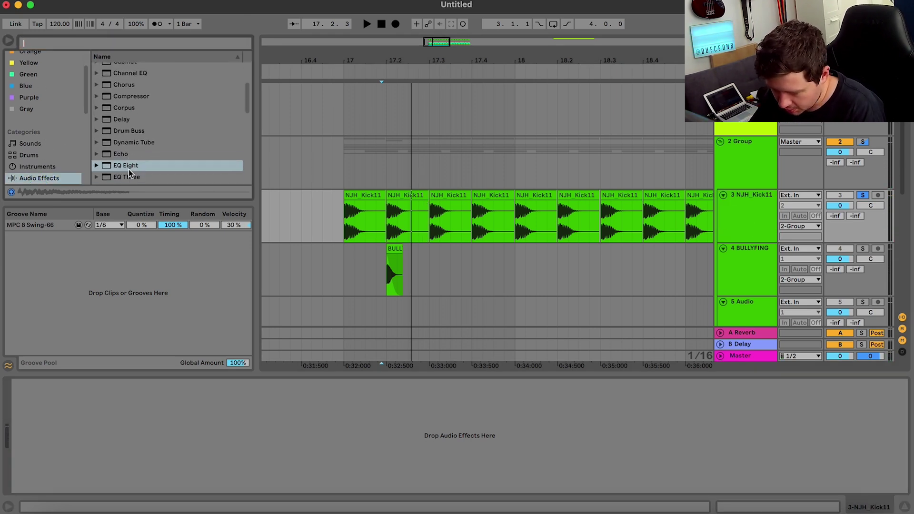
left_click(138, 147)
double_click(138, 147)
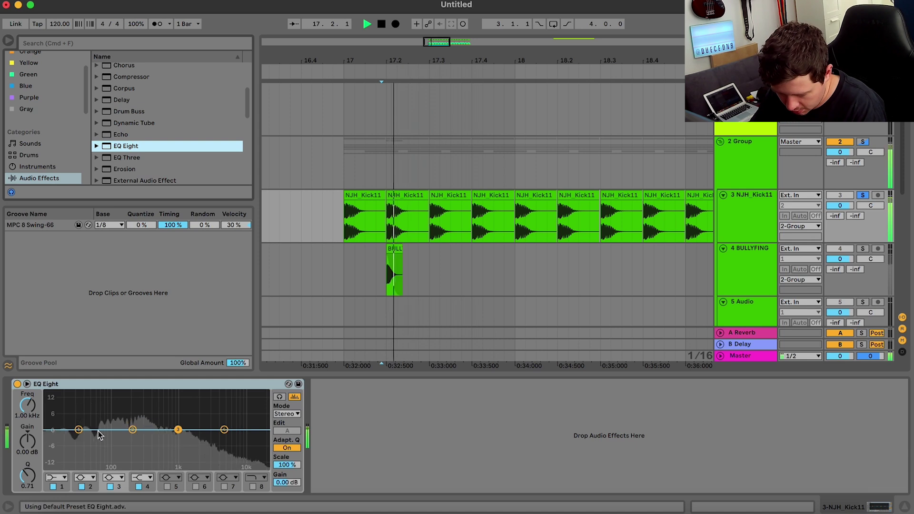
In the kick's EQ Eight, lower the band 1 low shelf and low-pass with band 8 at 10.0 kHz and a Q of about 0.12.
left_click(260, 478)
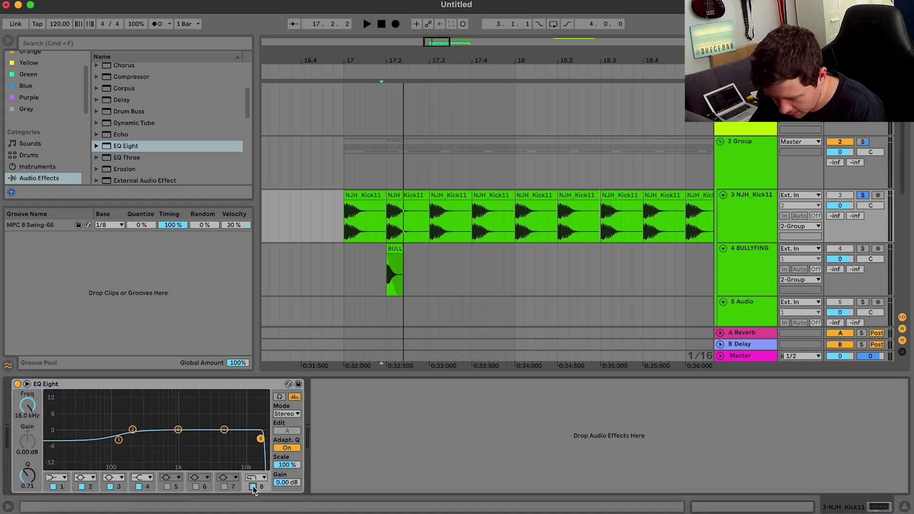
key("space")
key("space")
key("space")
key("space")
left_click_drag(260, 438, 243, 461)
key("space")
key("space")
key("space")
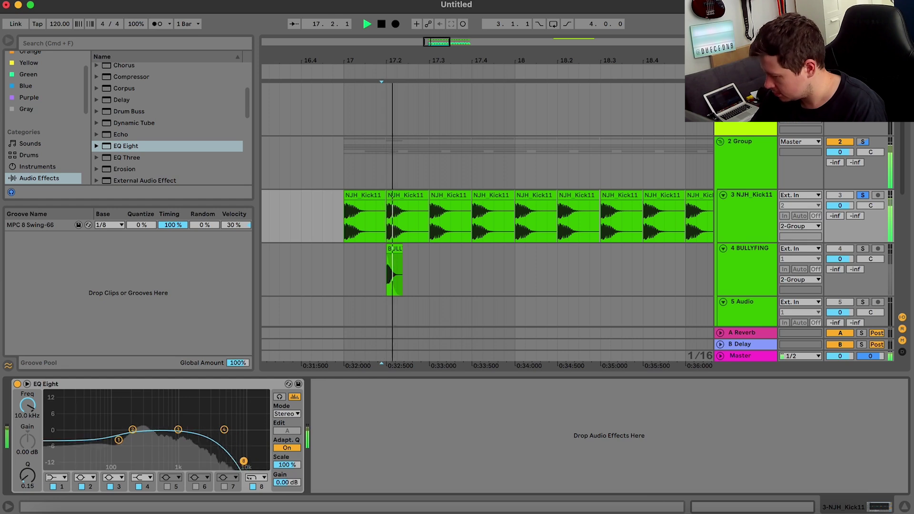
Turn off the solo on the kick track and its enclosing group.
left_click(863, 142)
key("space")
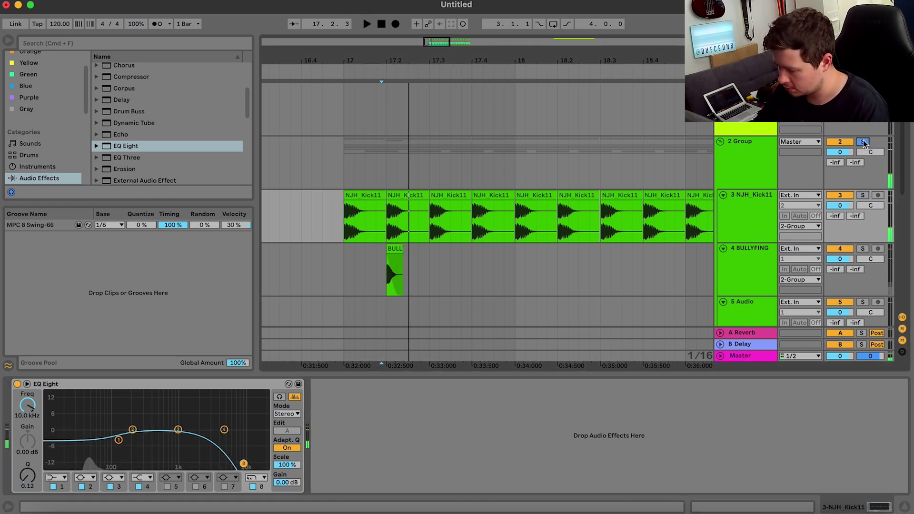
left_click(863, 142)
Select the two beats from bar 17 on the BULLYFINGER clap track and duplicate them up to bar 21.
left_click(343, 268)
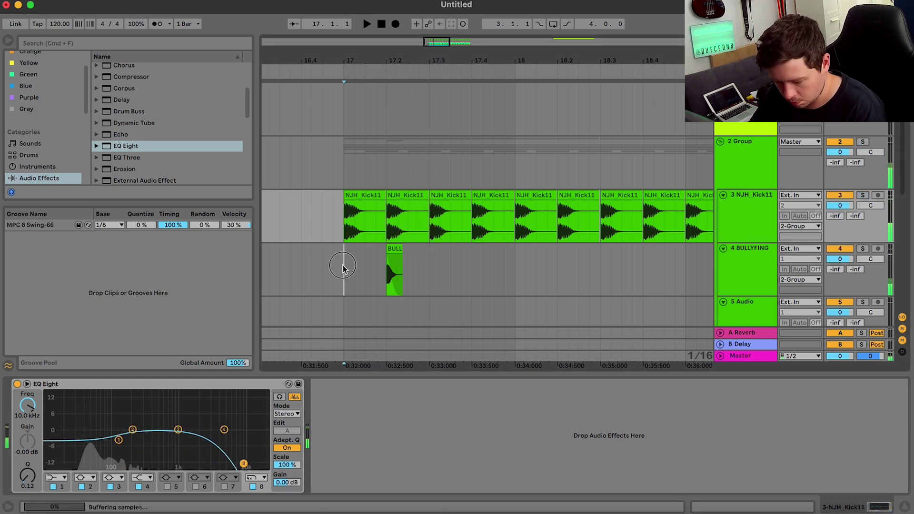
left_click_drag(342, 268, 429, 265)
key("super+d")
key("super+d")
key("super+d")
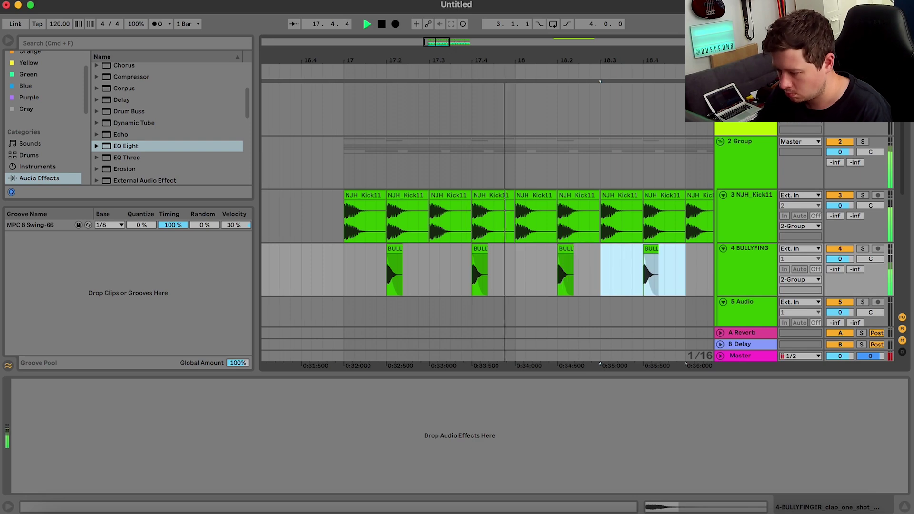
scroll(638, 122, "down", 8)
scroll(649, 122, "right", 3)
key("super+d")
key("super+d")
key("super+d")
key("super+d")
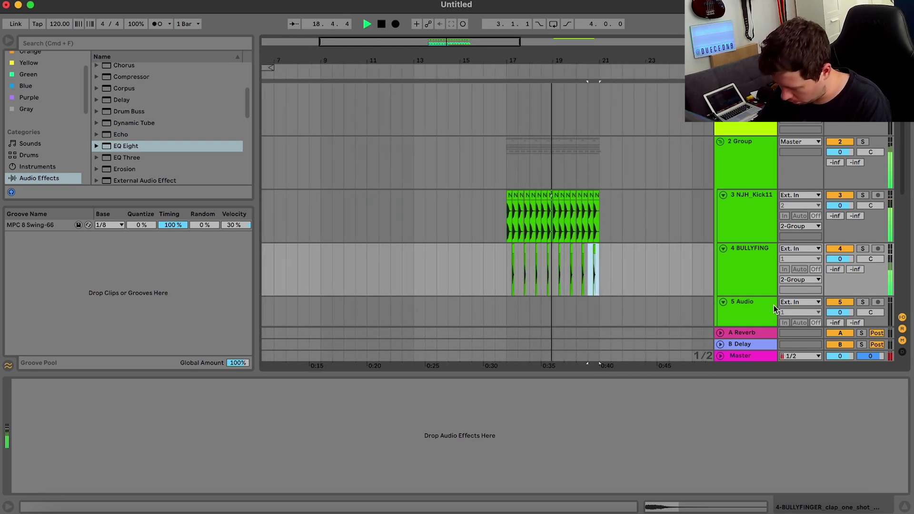
Select the empty track below the clap, switch to Splice and audition the claps from PMBT_Clap_17.wav down to ENH2_Clap_19.wav.
left_click(774, 309)
left_click(625, 508)
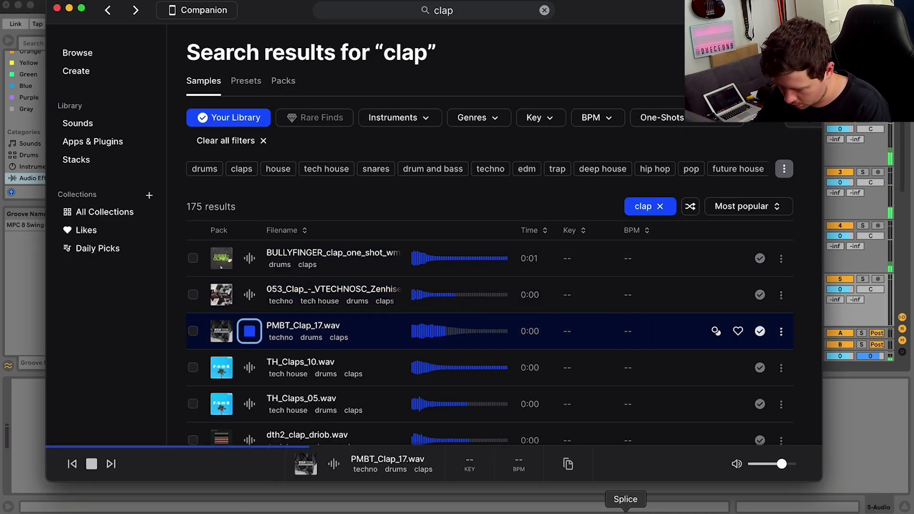
key("Down")
key("Down")
key("Up")
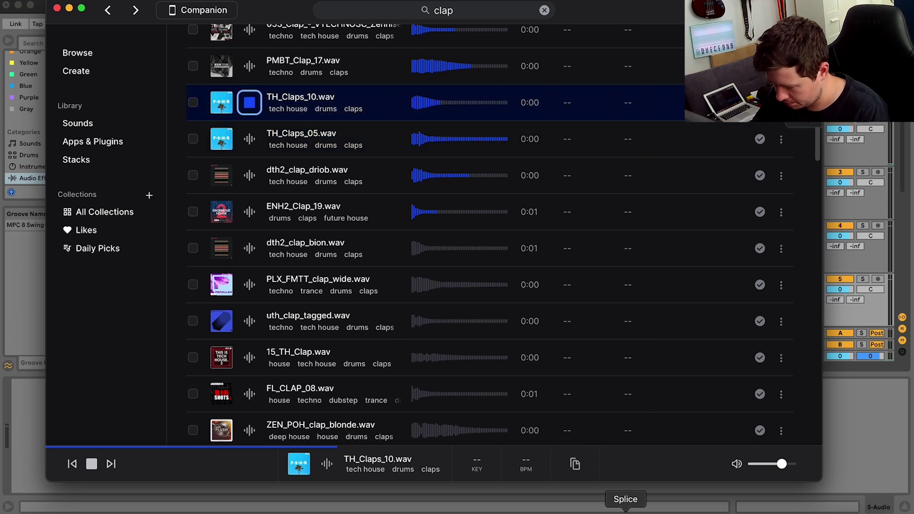
key("Down")
key("Down")
key("Down")
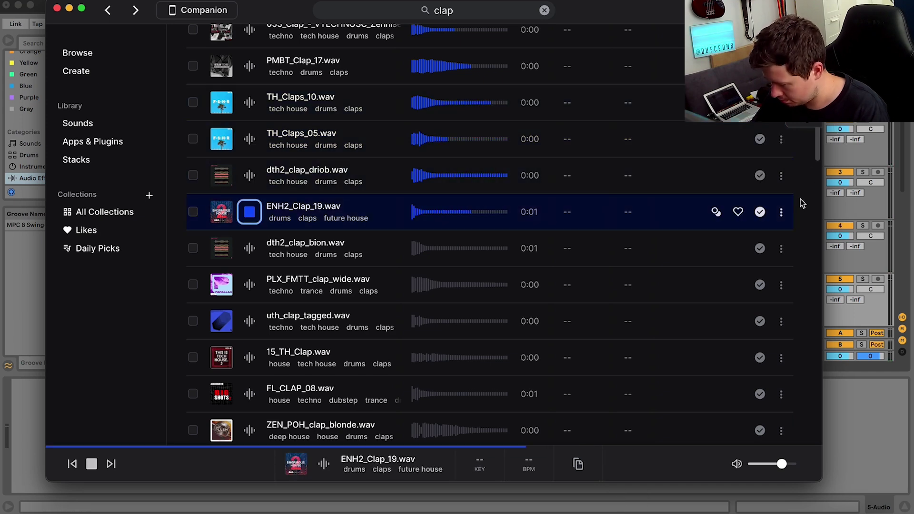
Copy ENH2_Clap_19.wav and paste it in Ableton Live at 17.2 on the empty track below the first clap.
left_click(780, 212)
left_click(704, 255)
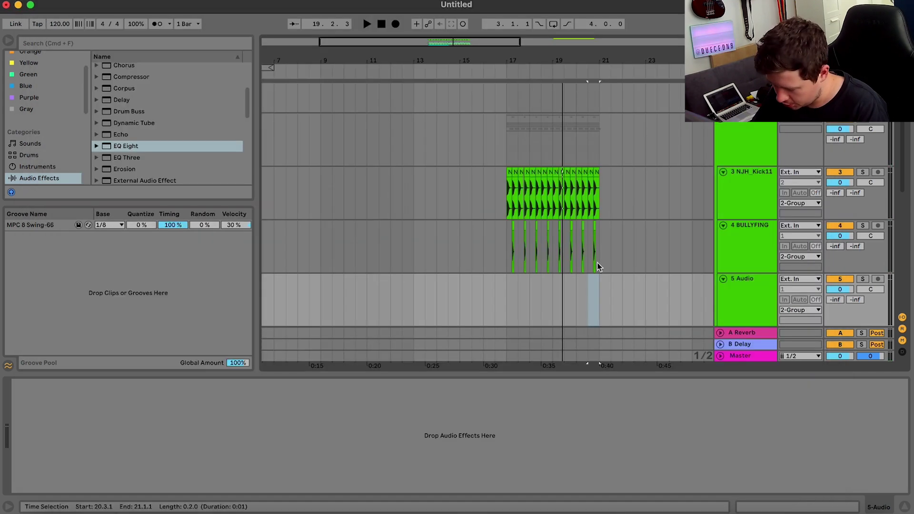
left_click_drag(492, 46, 492, 96)
scroll(411, 223, "left", 6)
scroll(412, 223, "down", 1)
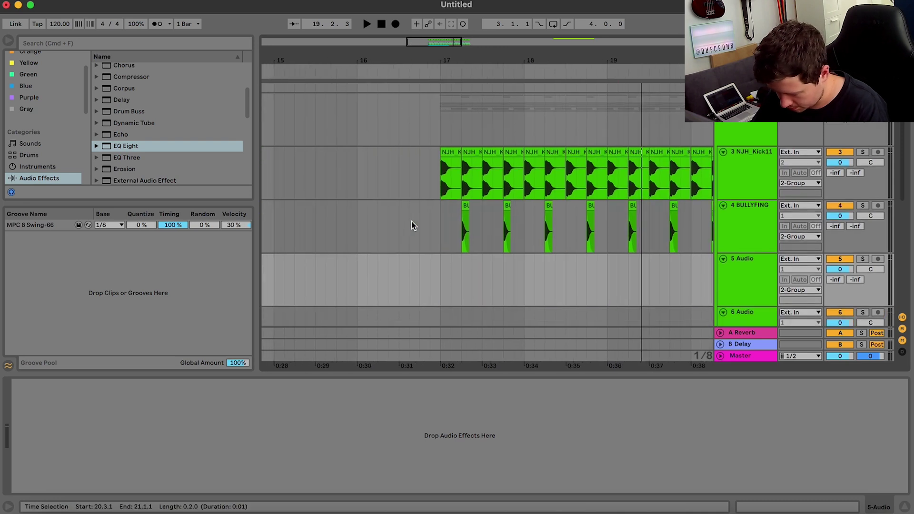
left_click(460, 273)
key("super+v")
Select the two beats from bar 17 on the ENH2_Clap track and duplicate them up to bar 21.
mouse_move(444, 278)
left_mouse_down()
mouse_move(510, 271)
mouse_move(476, 275)
mouse_move(486, 280)
left_mouse_up()
key("space")
key("super+d")
key("super+d")
key("super+d")
key("super+d")
key("super+d")
key("super+d")
key("super+d")
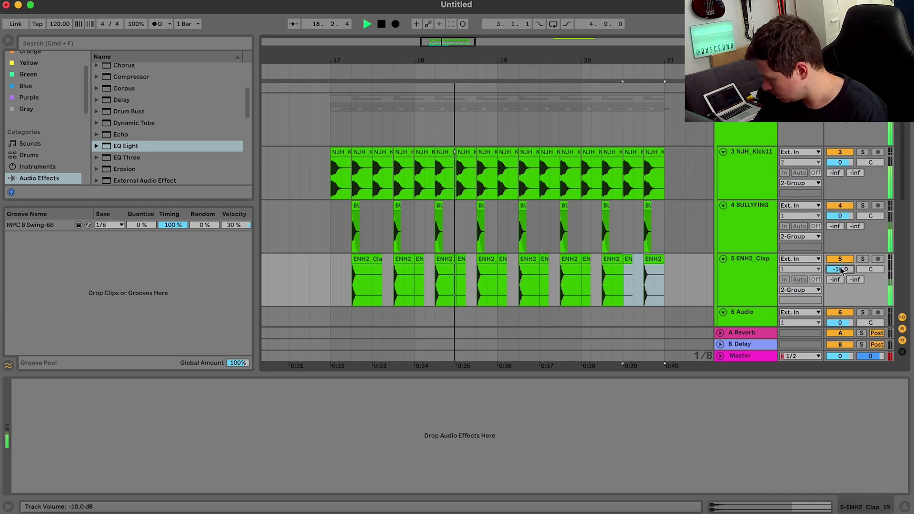
Solo the ENH2_Clap track, search the plug-ins for "dimen" and load the VST DimensionExpander on it.
left_click(765, 258)
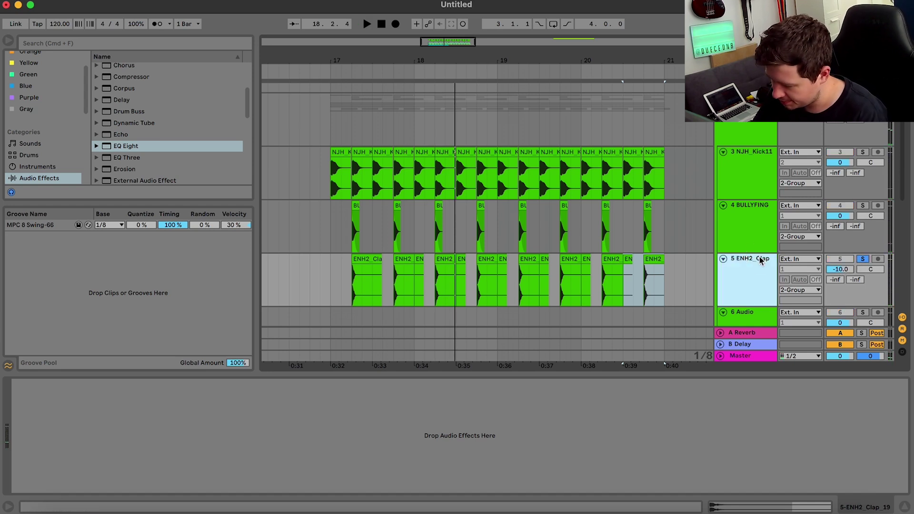
left_click(38, 42)
type("dimen")
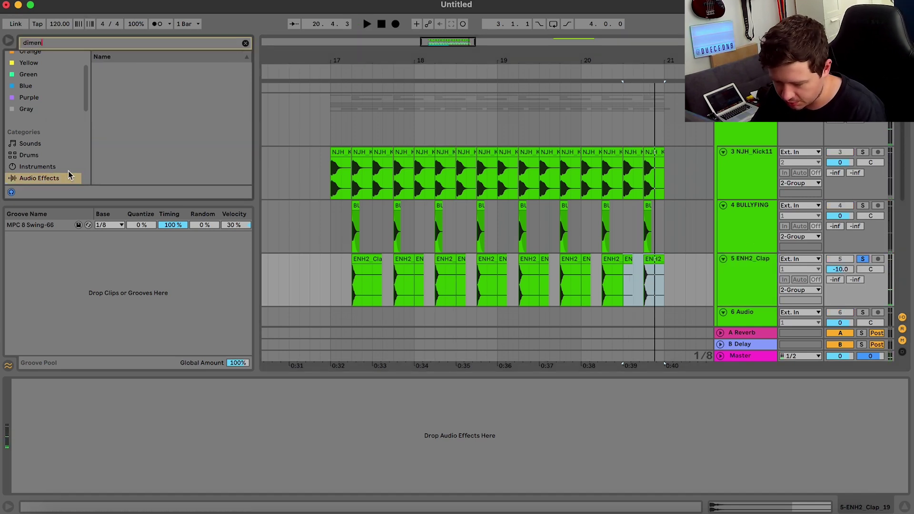
scroll(72, 176, "down", 3)
left_click(44, 151)
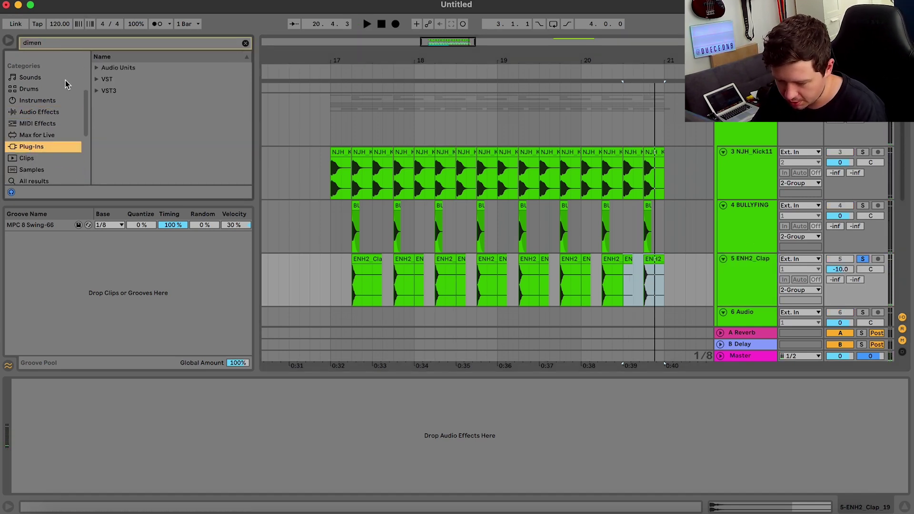
left_click(97, 79)
left_click(116, 103)
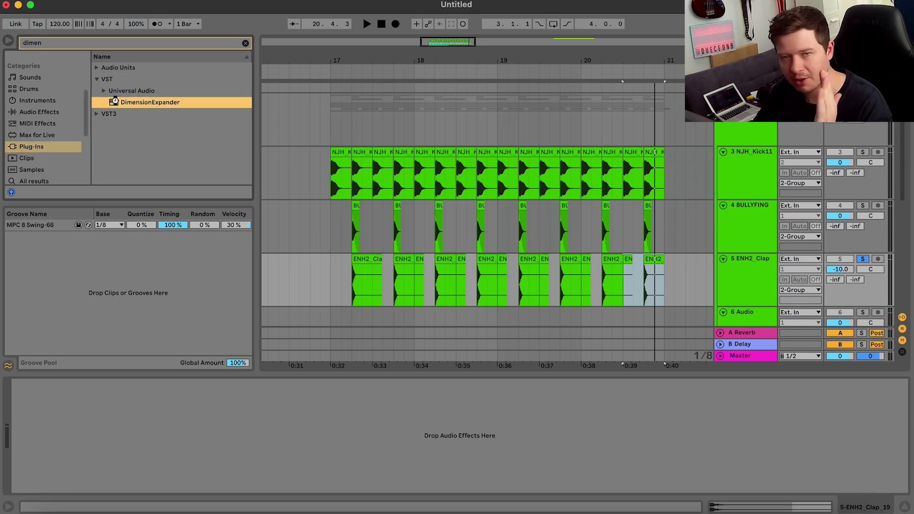
double_click(114, 101)
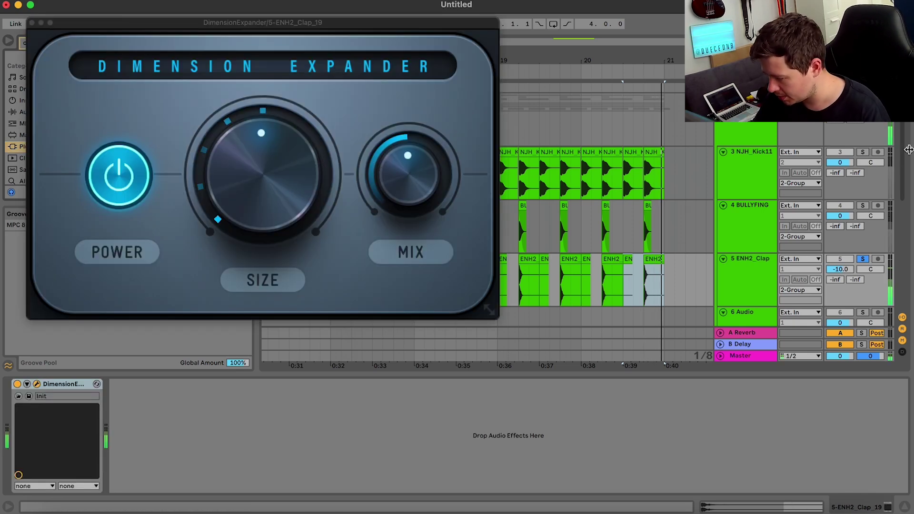
Unsolo the ENH2_Clap track, set its volume to -12.0 dB and close the DimensionExpander window.
left_click(862, 258)
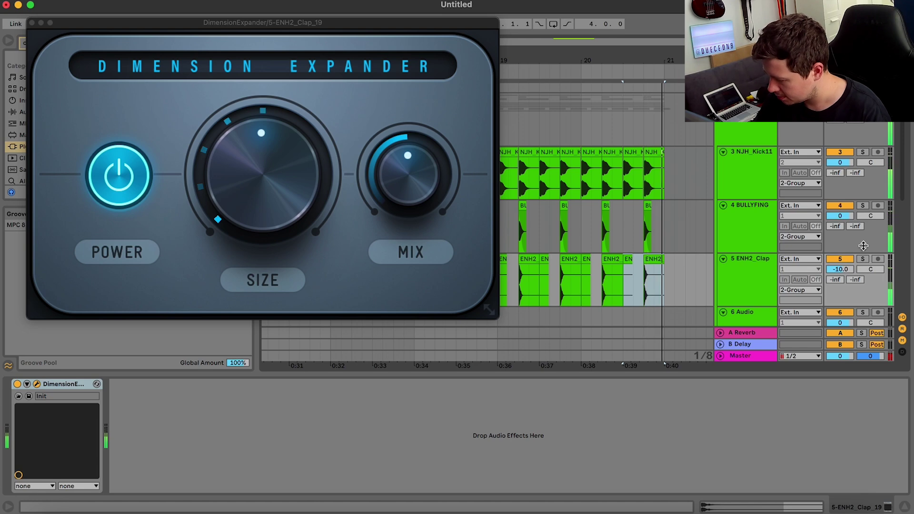
left_click(840, 260)
left_click(842, 260)
left_click_drag(842, 269, 843, 274)
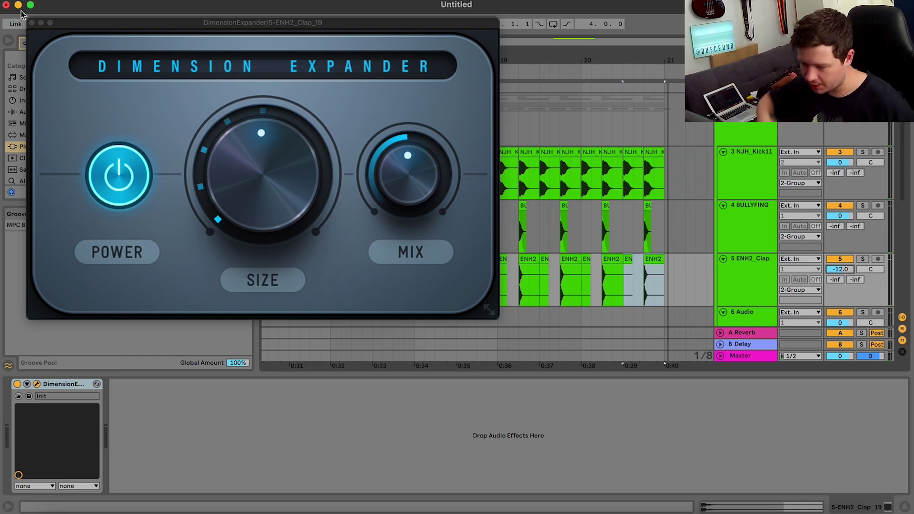
left_click(31, 22)
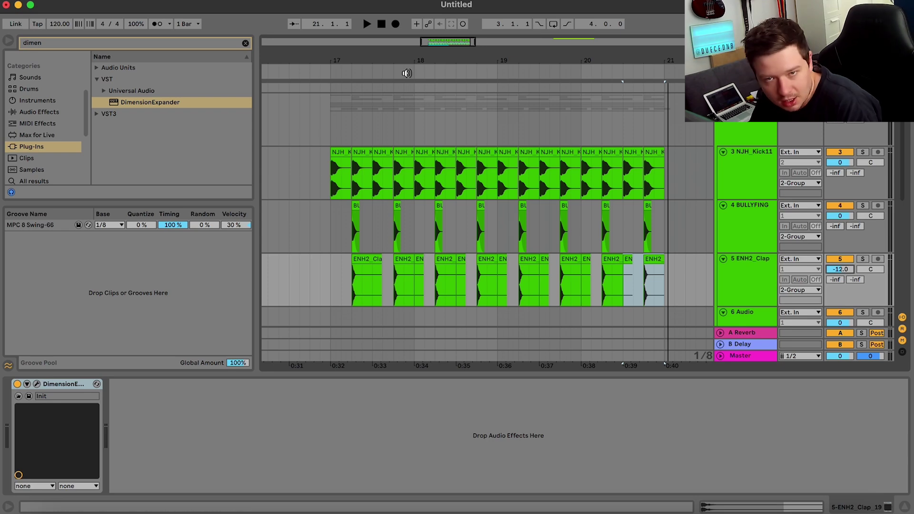
Hide the device view, switch to Splice and audition the claps below ENH2_Clap_19.wav down to uth_clap_tagged.wav.
left_click(908, 508)
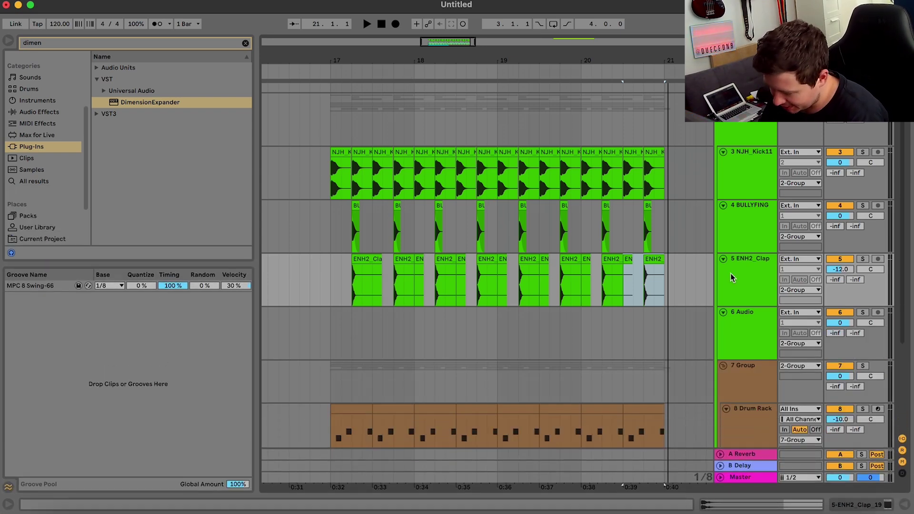
left_click(736, 294)
left_click(625, 512)
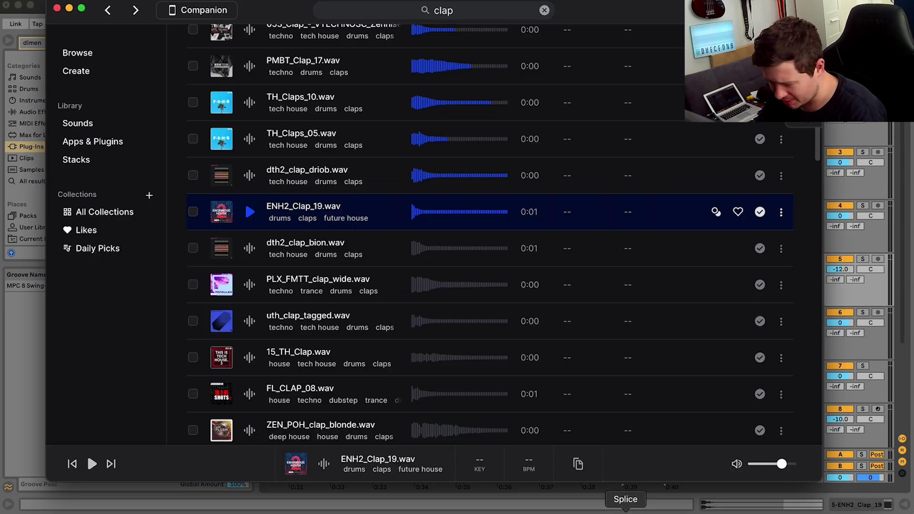
key("Down")
key("Down")
key("Down")
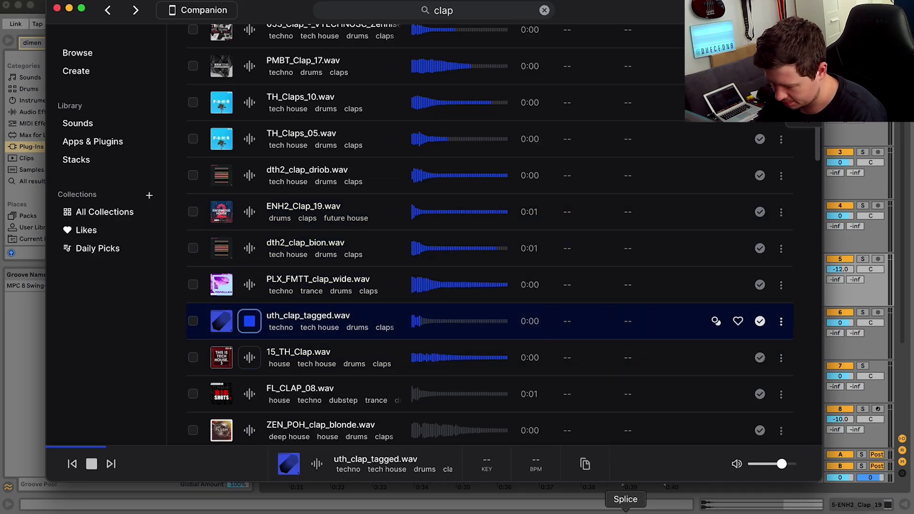
Copy uth_clap_tagged.wav and paste it in Ableton Live at 17.2 on the empty track below ENH2_Clap.
left_click(783, 322)
left_click(688, 152)
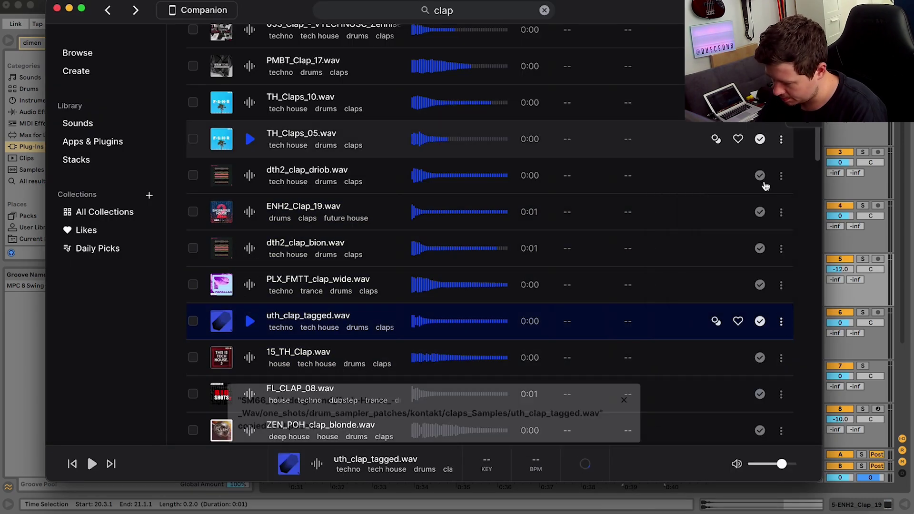
key("super+Tab")
key("space")
key("space")
left_click(353, 327)
key("super+v")
key("space")
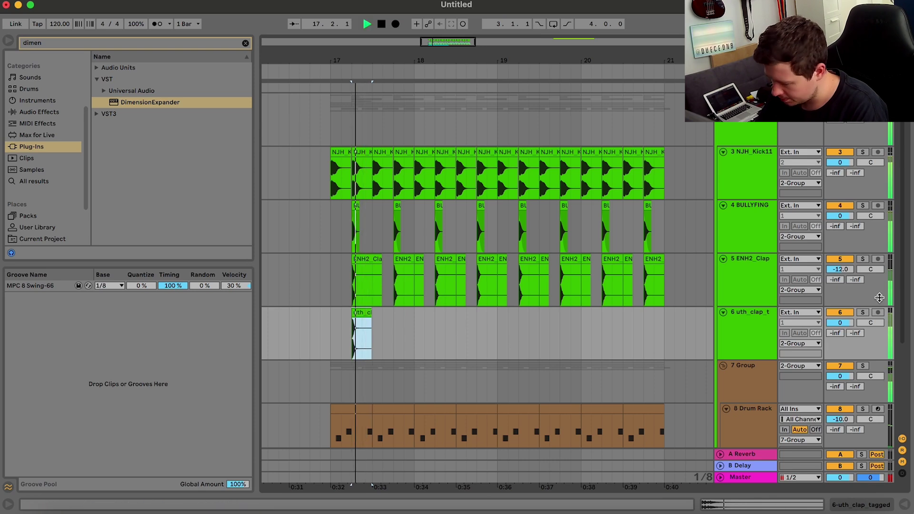
Lower the uth_clap track's volume to -5.0 dB during playback.
left_click_drag(845, 323, 843, 328)
key("space")
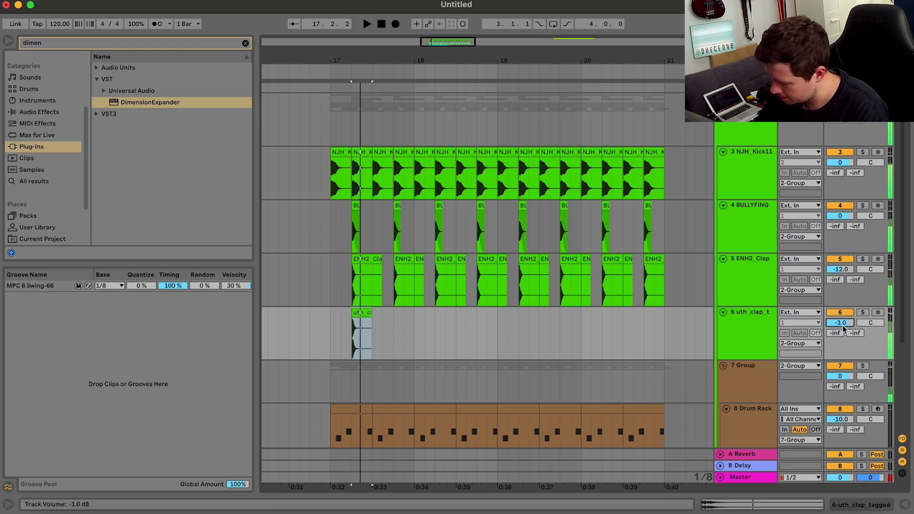
key("space")
Select the two beats from bar 17 on the uth_clap track and duplicate them up to bar 21.
left_click_drag(320, 320, 375, 321)
key("space")
key("super+d")
key("space")
key("space")
key("super+z")
key("space")
key("space")
key("super+d")
key("super+d")
key("super+d")
key("super+d")
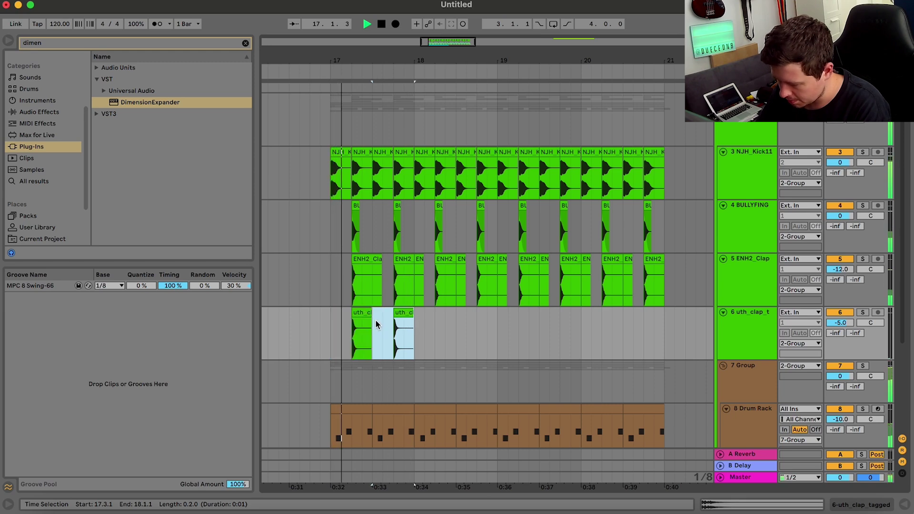
key("super+d")
key("super+d")
key("super+d")
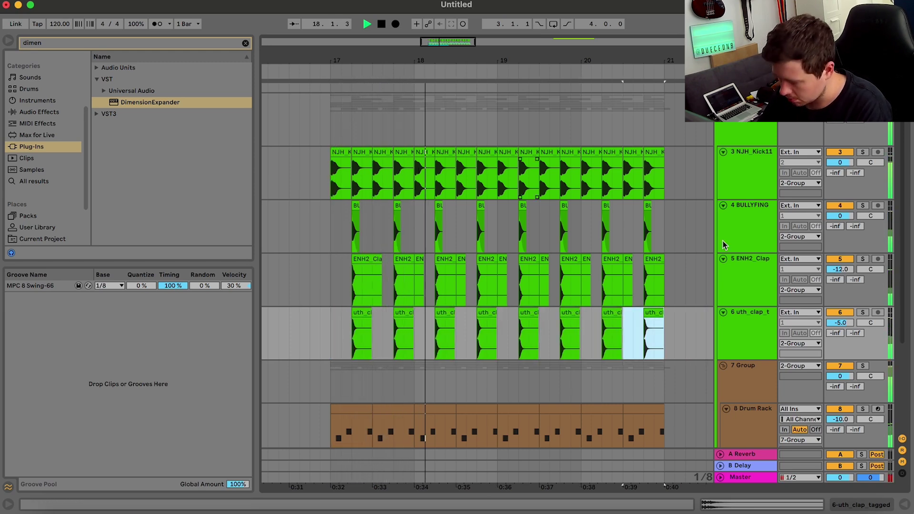
left_click(763, 178)
left_click(752, 379, "shift")
left_click(723, 152)
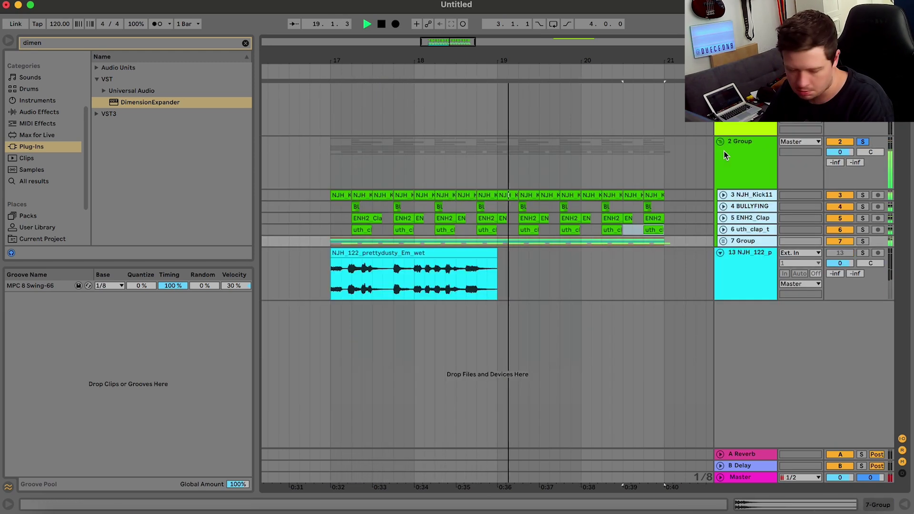
key("space")
left_click(722, 241)
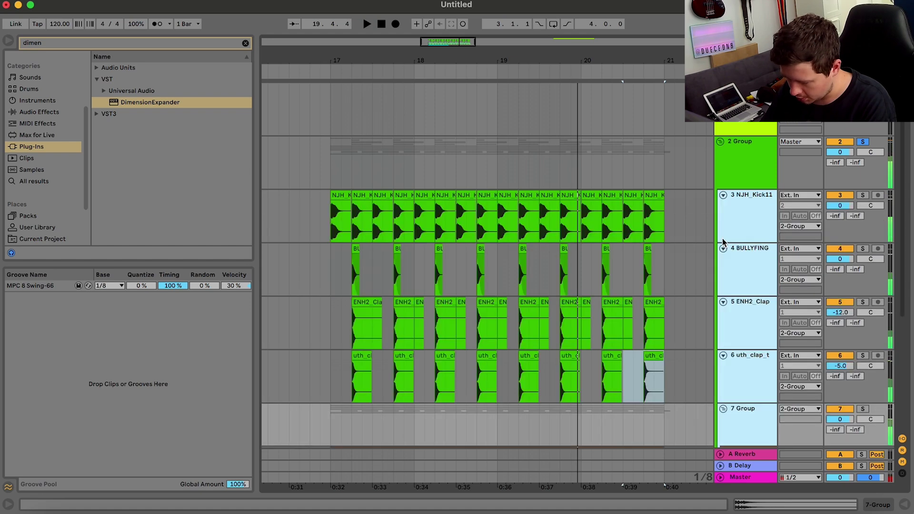
Unfold the RKU AVHT hat loop track and trim the start of its clip at bar 19 to 19.1.3.
scroll(576, 286, "down", 5)
left_click(499, 292)
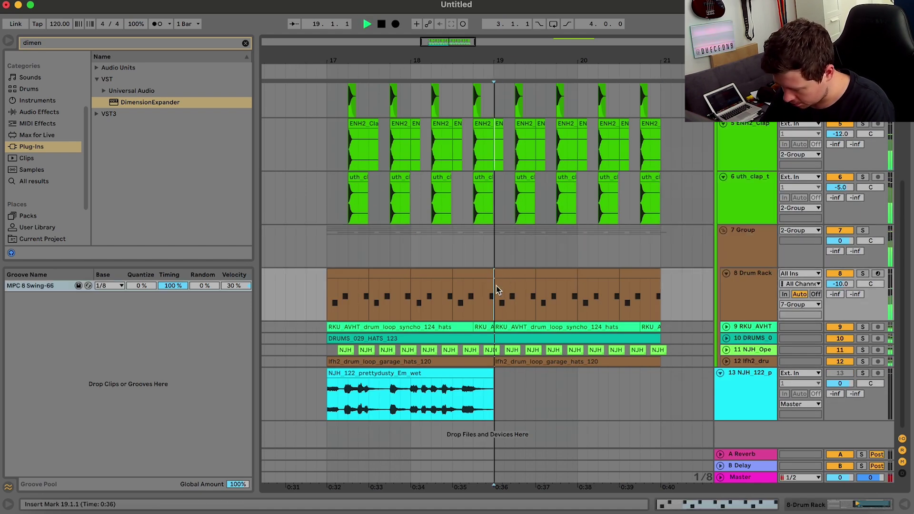
left_click(863, 327)
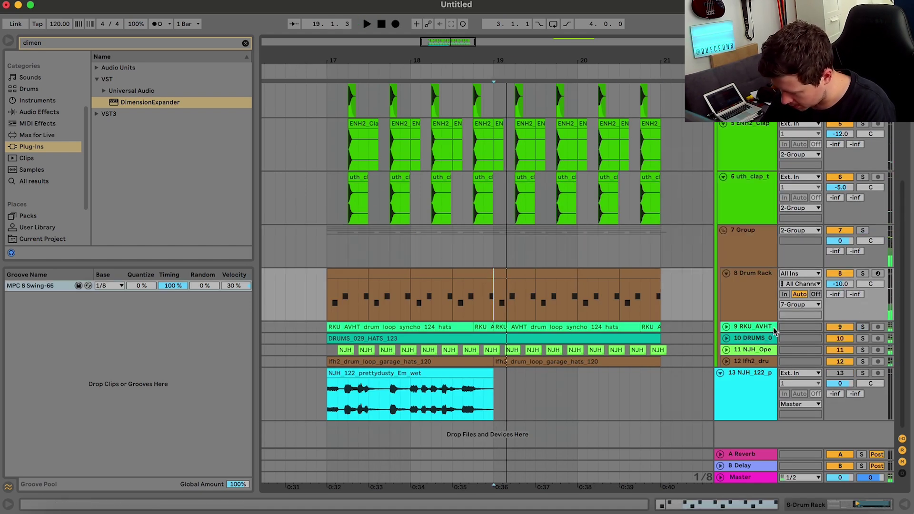
left_click(727, 327)
left_click_drag(586, 351, 592, 347)
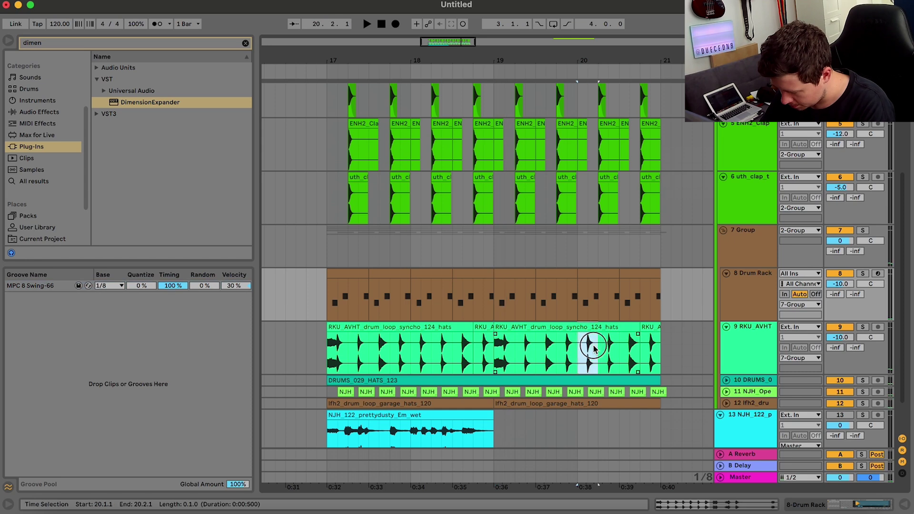
left_click_drag(498, 329, 507, 329)
key("space")
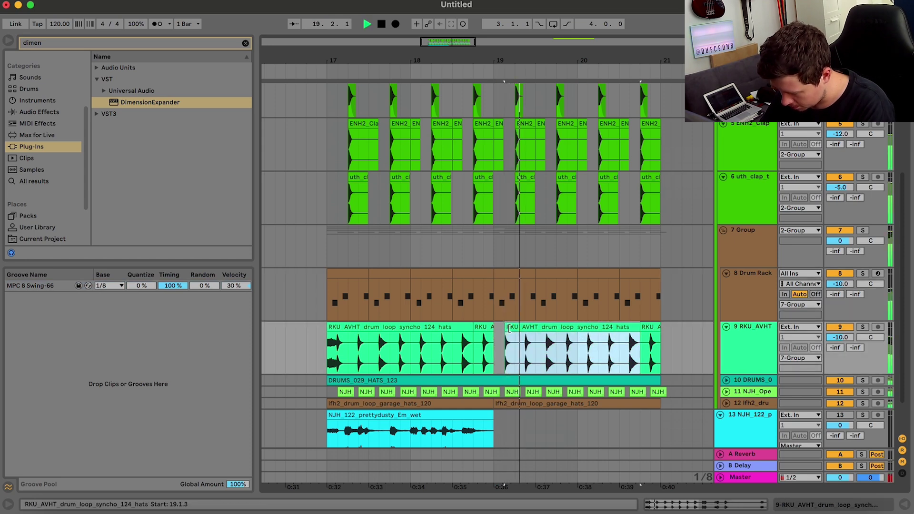
Play the beat from bar 17 and select the first beat of the RKU AVHT loop to check its opening.
left_click(328, 354)
key("space")
left_click_drag(327, 354, 350, 355)
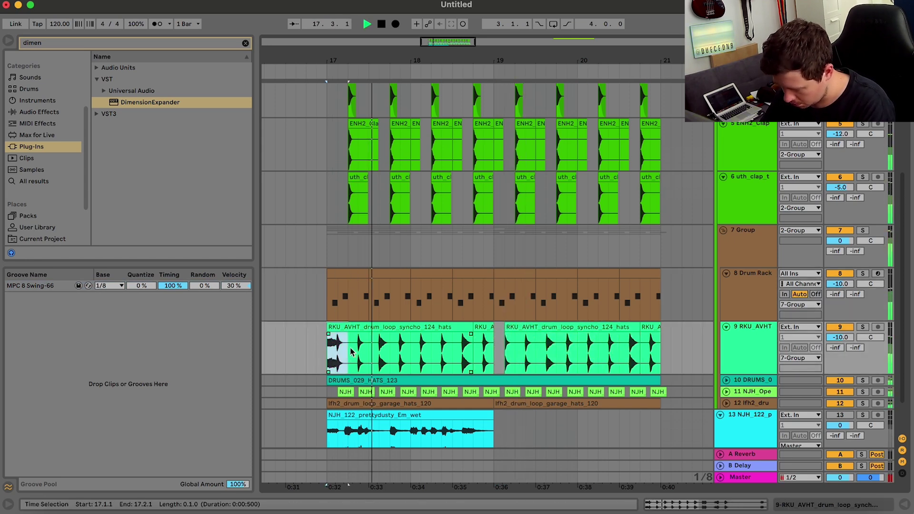
scroll(470, 378, "down", 3)
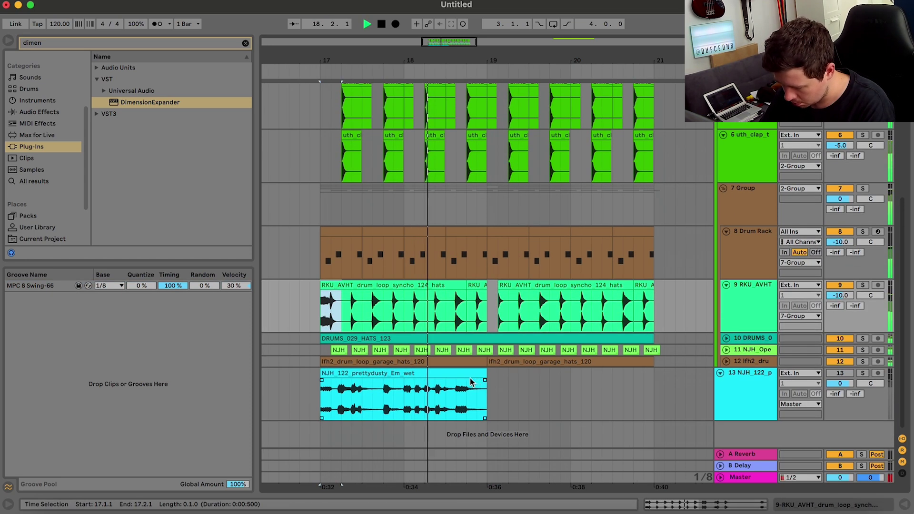
left_click(841, 373)
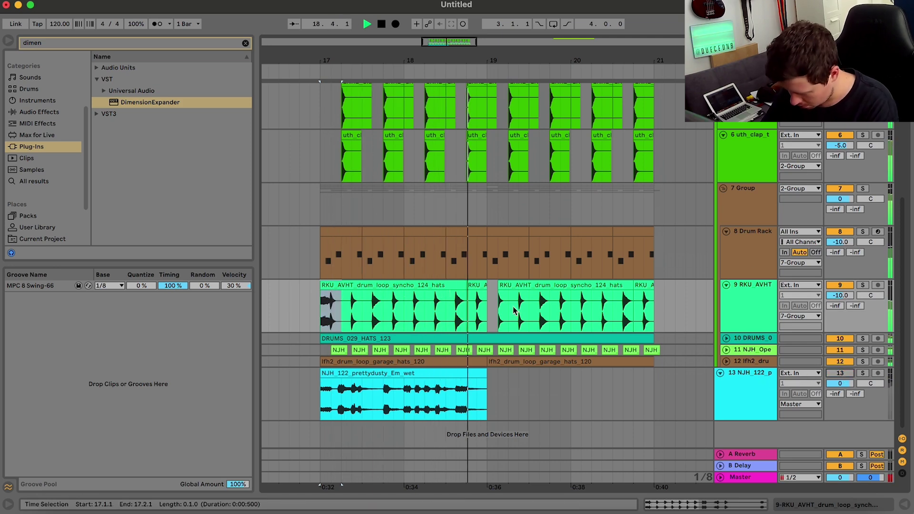
Collapse the hats group, play the beat from bar 17 and collapse the whole drum group.
scroll(762, 267, "up", 1)
left_click(723, 210)
key("space")
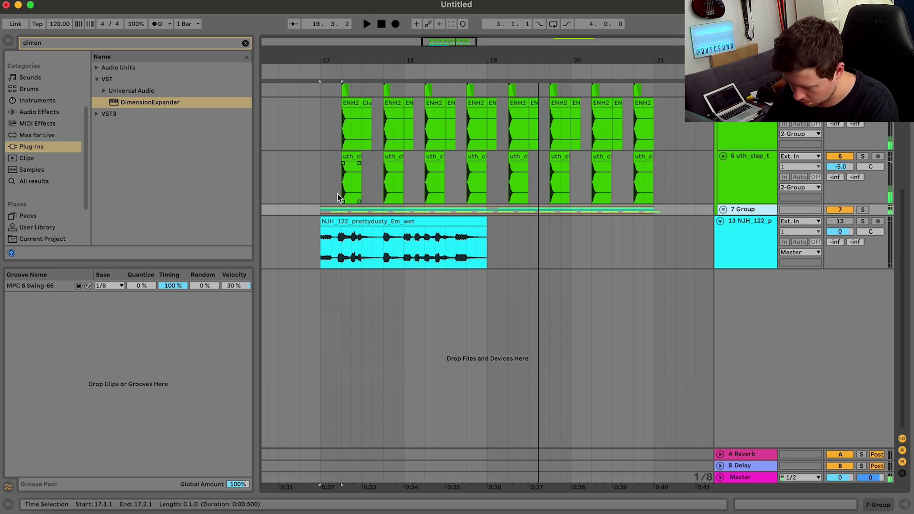
left_click(318, 209)
key("space")
scroll(322, 212, "up", 3)
scroll(321, 212, "right", 1)
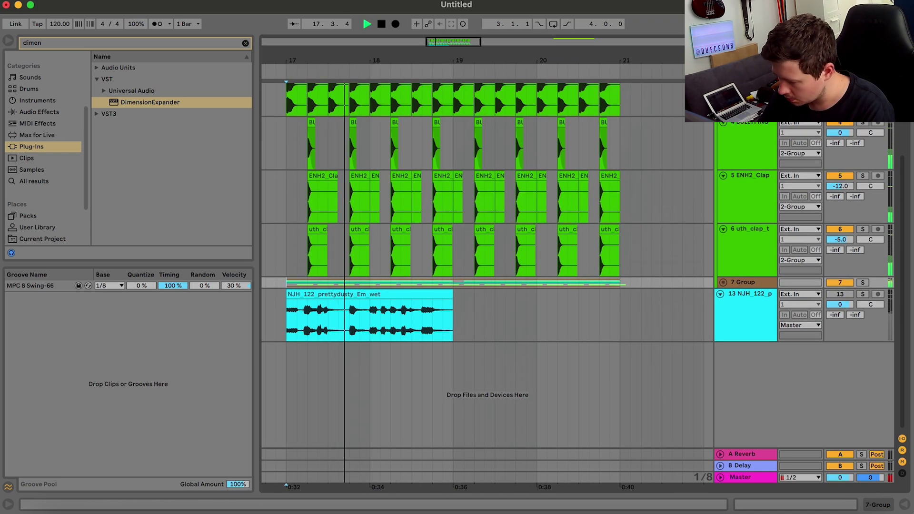
scroll(467, 130, "up", 3)
left_click(720, 119)
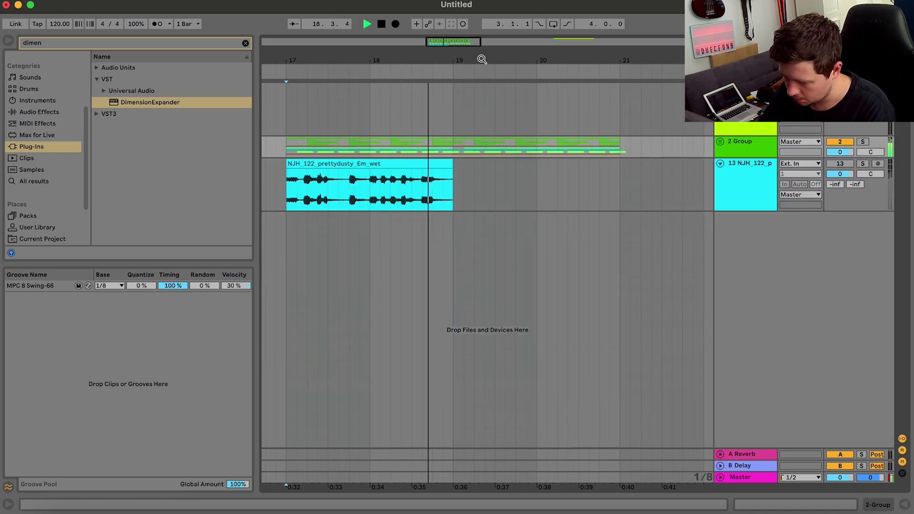
Copy the drum group's bars 17 to 21, paste them at bar 33 after the FH_BeatA120-05 clip and play them.
left_click_drag(481, 59, 469, 19)
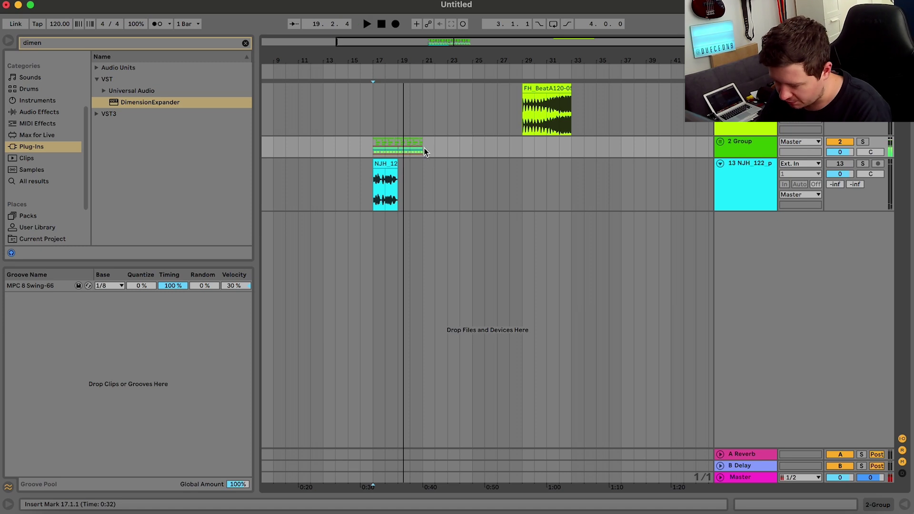
left_click_drag(424, 151, 379, 150)
left_click(571, 154)
key("super+v")
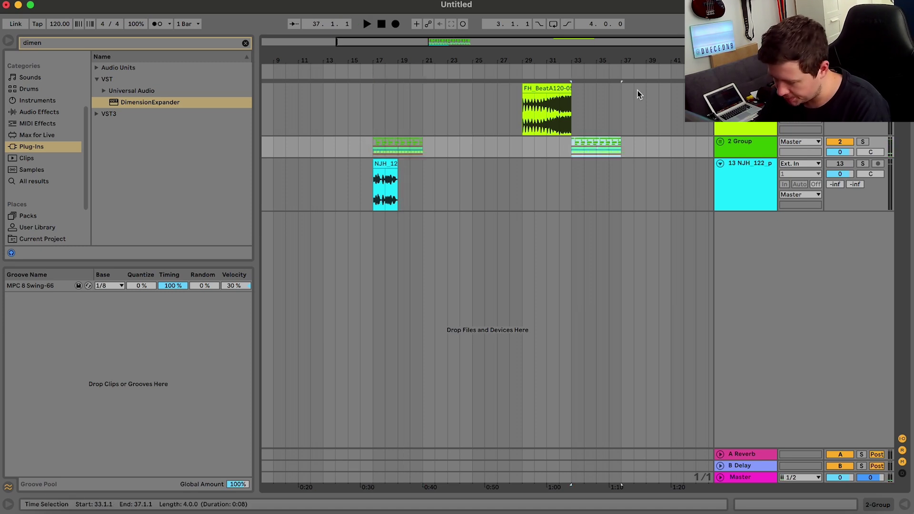
left_click_drag(667, 56, 713, 109)
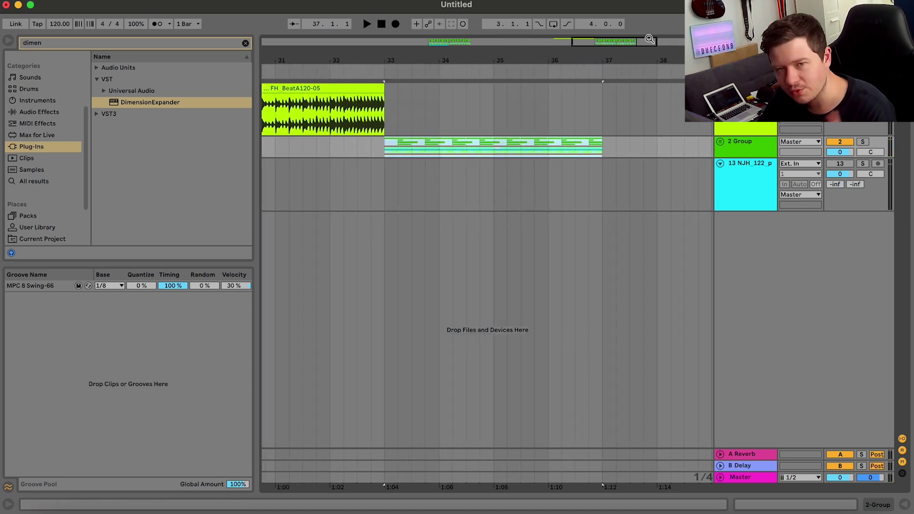
key("space")
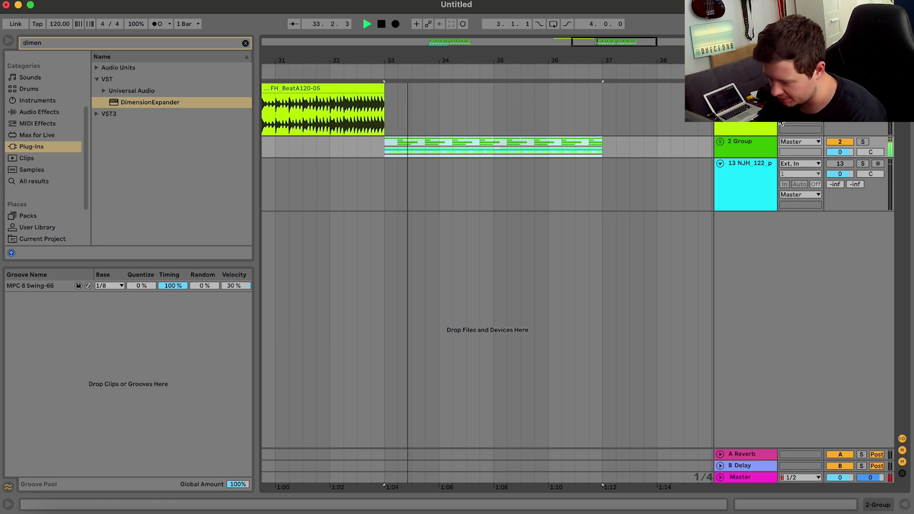
Unfold the drum group, fold its tracks and group the BULLYFINGER, ENH2_Clap and uth_clap tracks together.
left_click(720, 142)
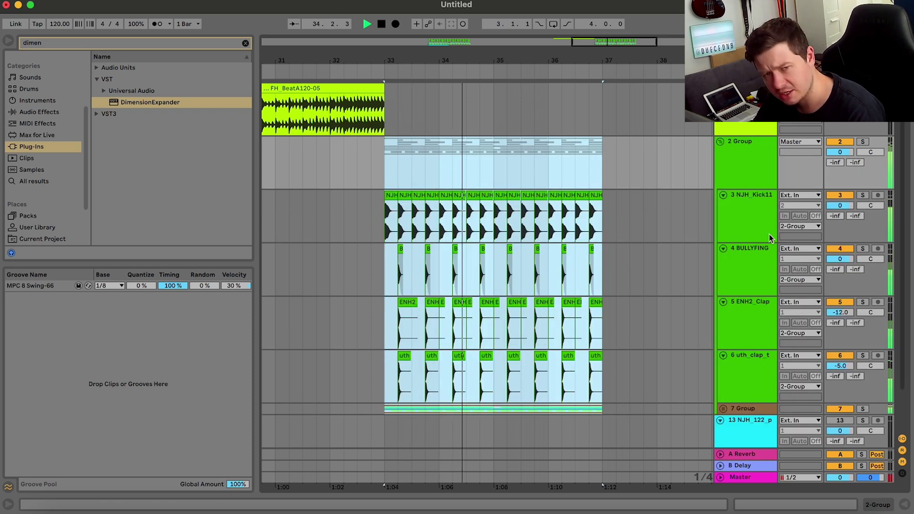
left_click(738, 206)
left_click(744, 408, "shift")
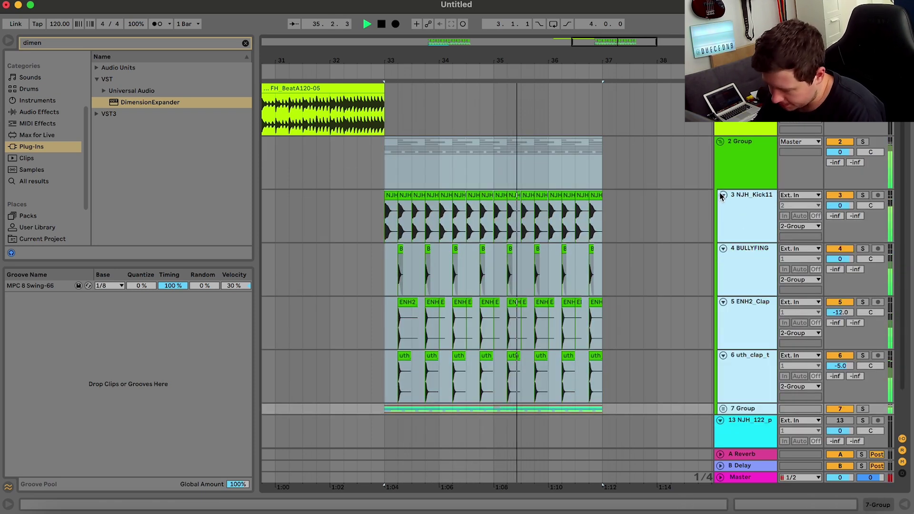
left_click(723, 195)
left_click(737, 206)
left_click(743, 231, "shift")
key("super+g")
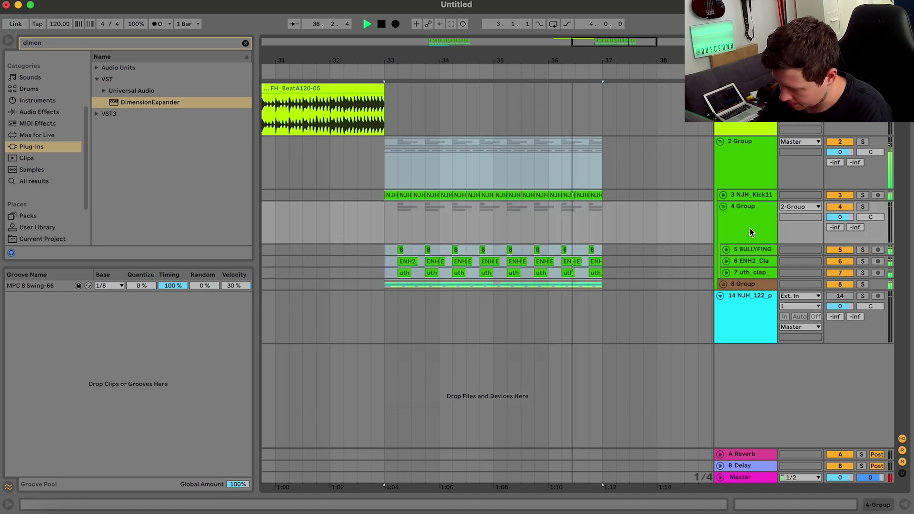
Rename the group holding the BULLYFINGER, ENH2_Clap and uth_clap tracks as Clap/snare and stop playback.
left_click(753, 216)
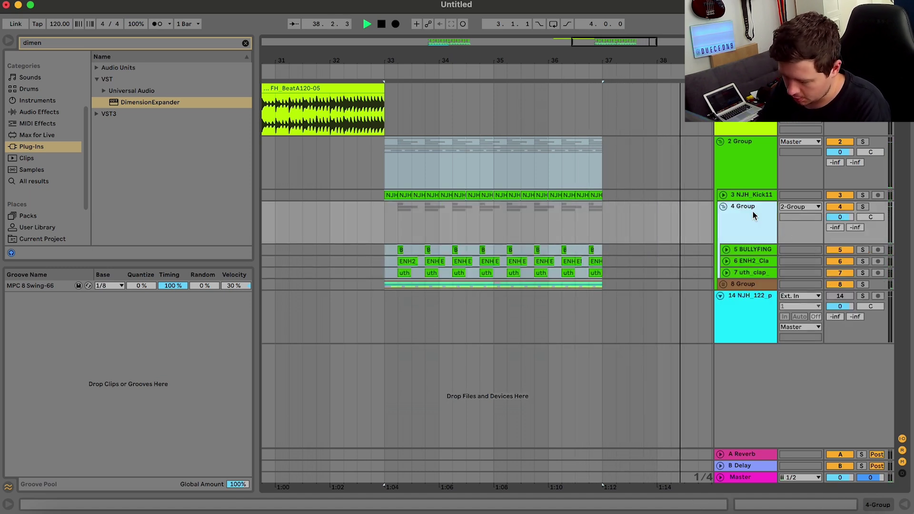
key("super+r")
type("Clao")
key("BackSpace")
type("p/s")
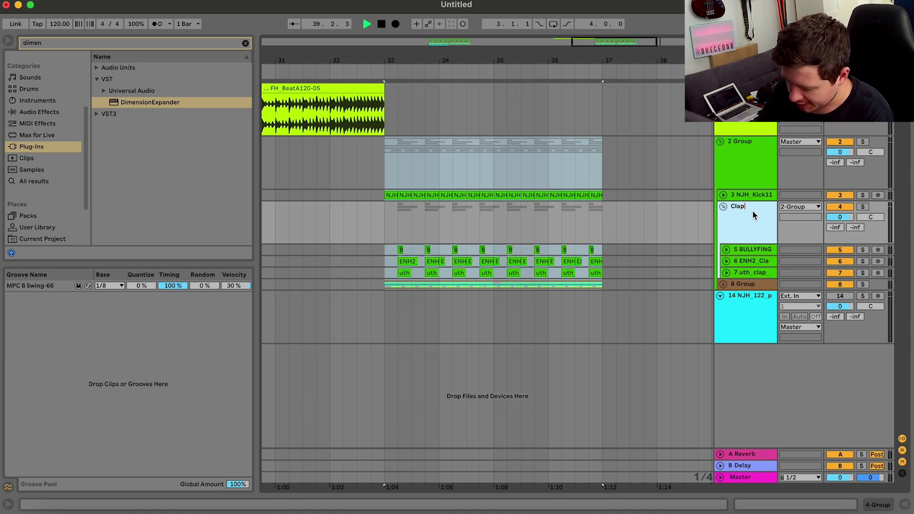
type("nare")
key("Return")
key("space")
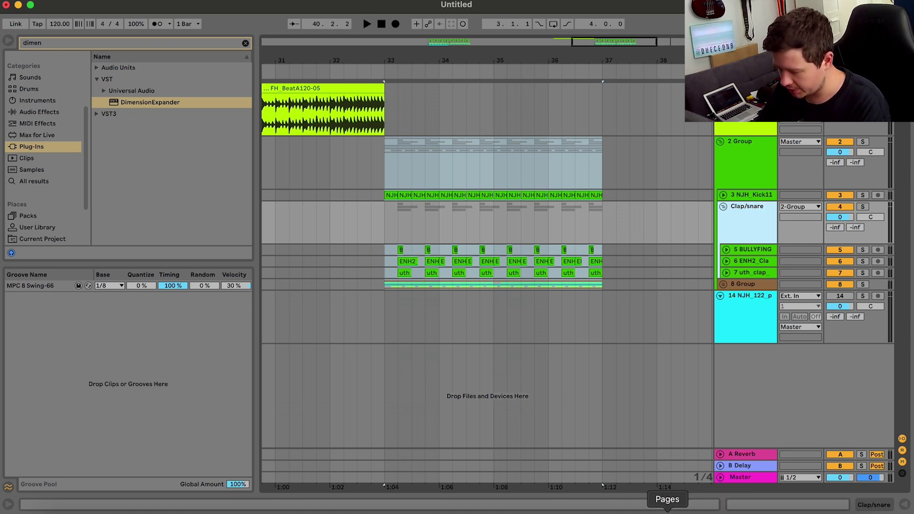
Switch to Splice and limit the library's clap search results to loops.
left_click(624, 510)
scroll(577, 157, "up", 5)
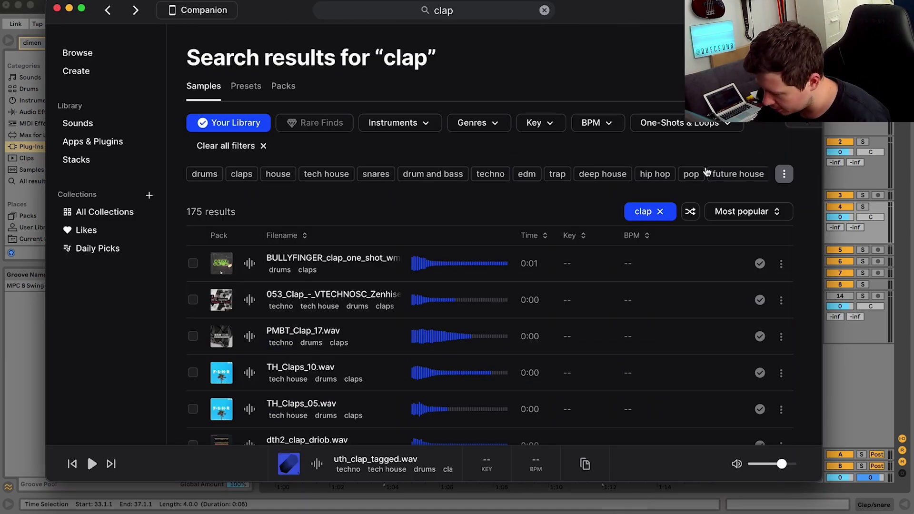
left_click(684, 123)
left_click(671, 162)
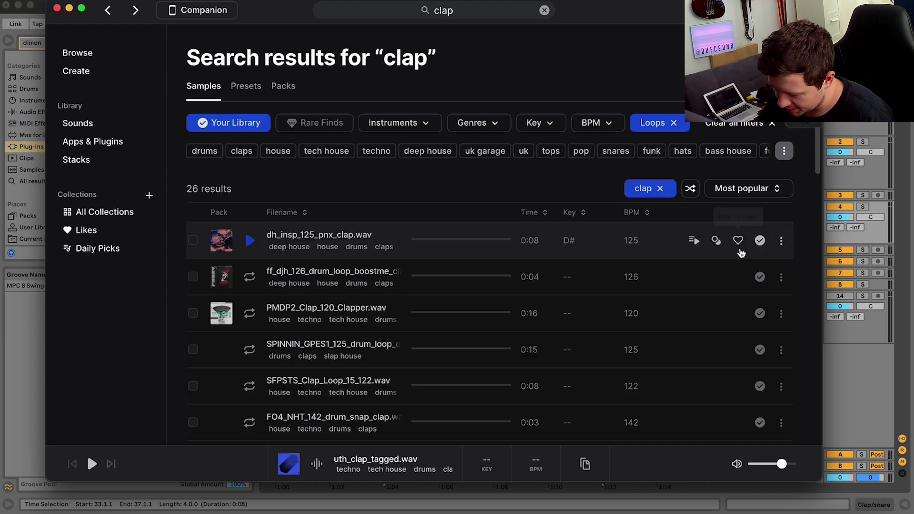
Audition the first clap loops from dh_insp_125_pnx_clap.wav to SFPSTS_Clap_Loop_15_122.wav, and go back up to PMDP2_Clap_120_Clapper.wav.
left_click(245, 239)
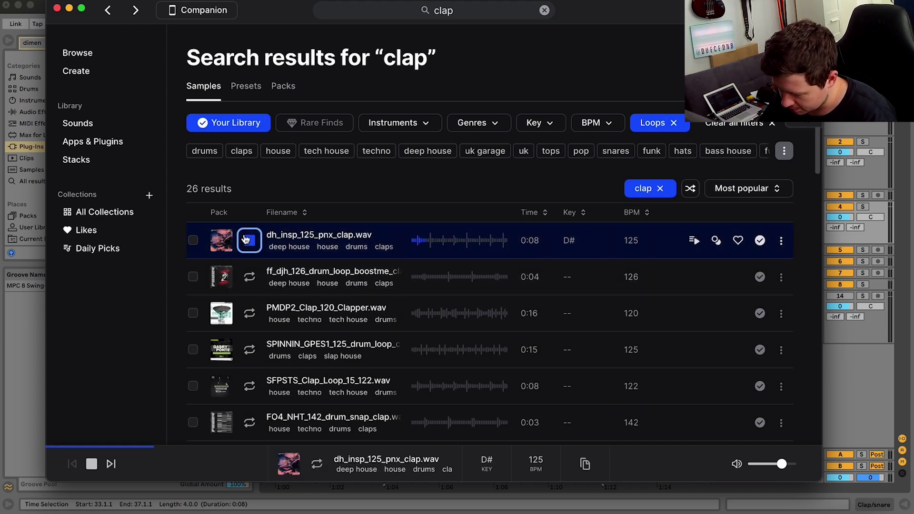
key("Down")
key("Down")
key("Down")
key("Down")
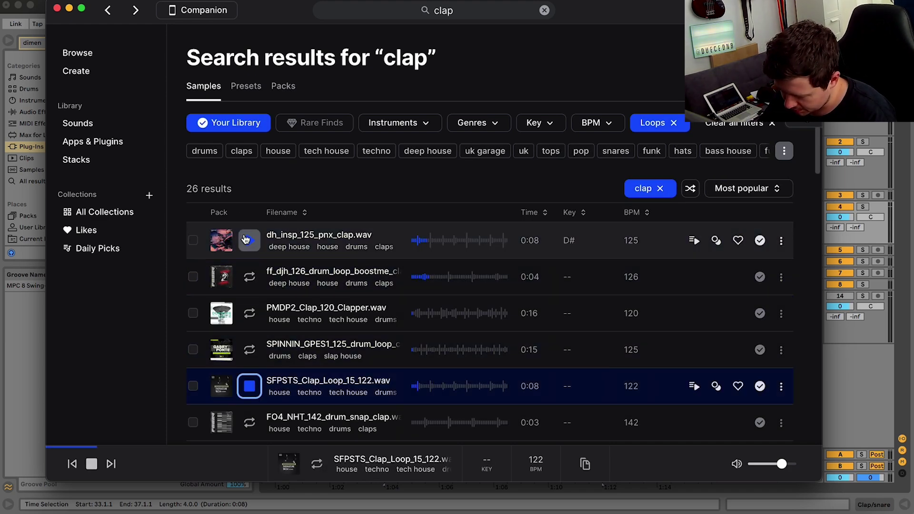
scroll(245, 239, "down", 3)
key("Down")
key("Up")
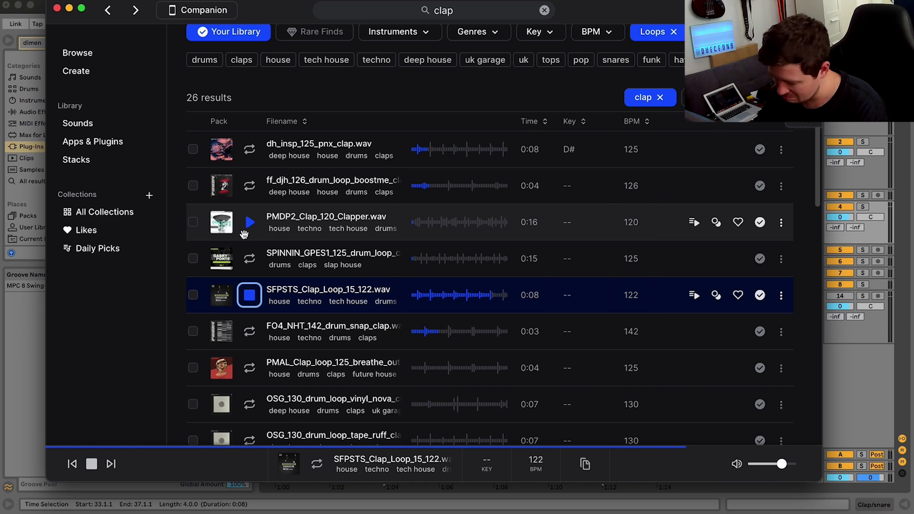
key("Up")
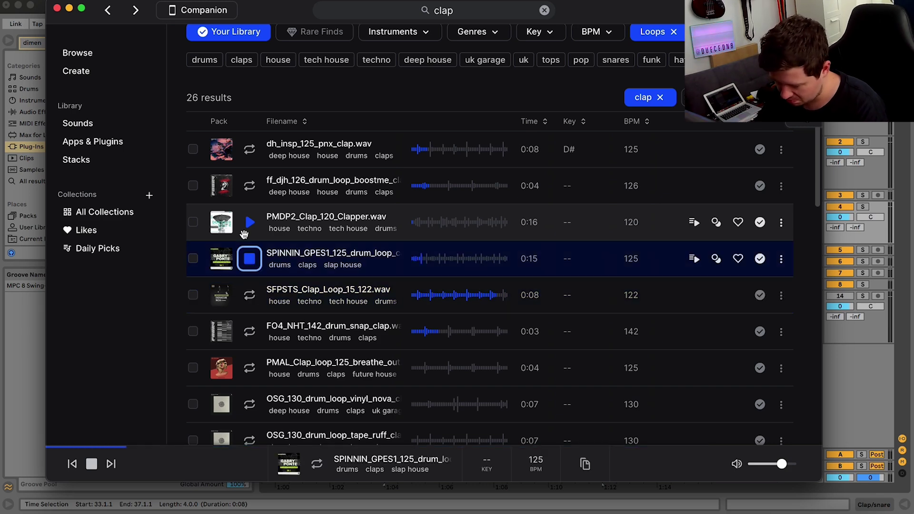
key("Up")
Audition the T_TSCR_126, TA_UHT_DRUMS_LOOP and TA_UH2_CLAP_LOOP clap loops further down the results and stop the preview.
scroll(261, 266, "down", 5)
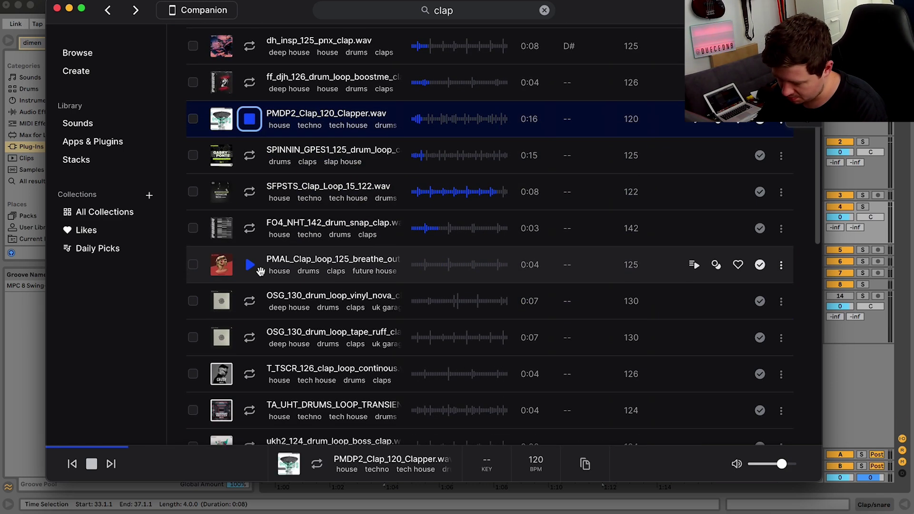
left_click(248, 318)
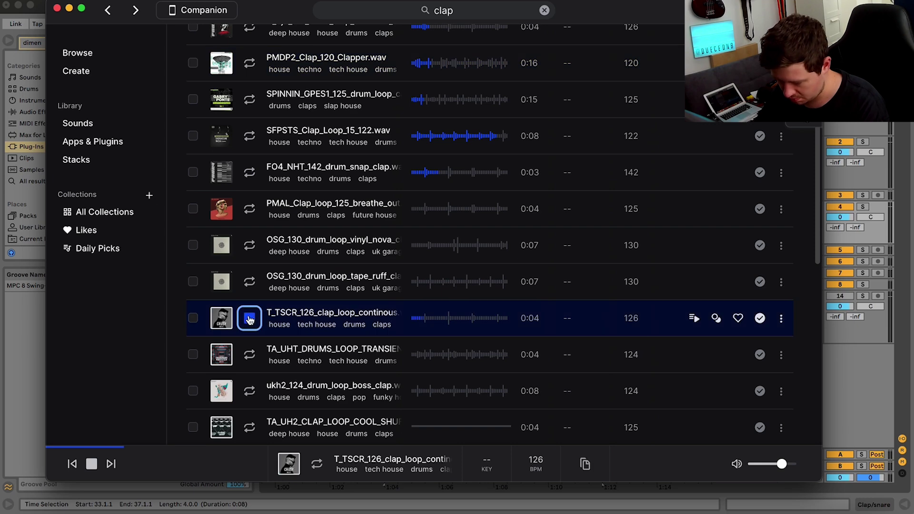
left_click(251, 355)
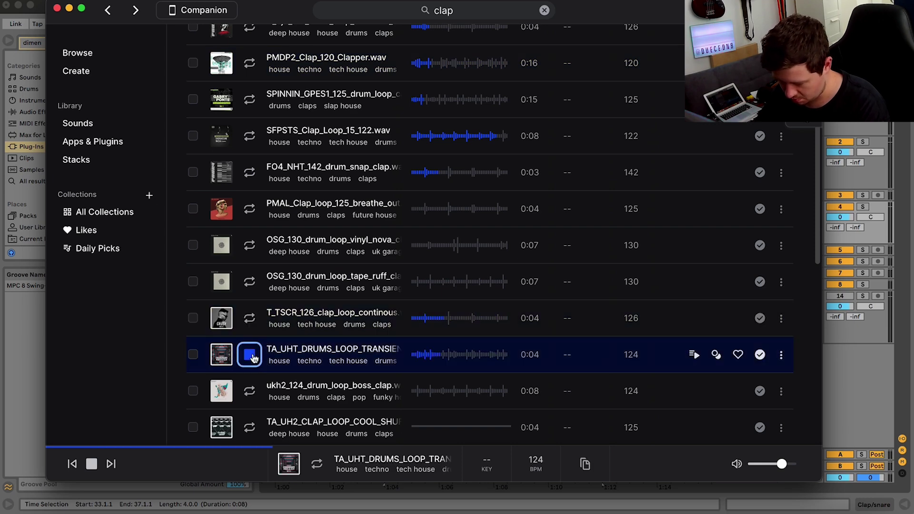
scroll(250, 355, "down", 3)
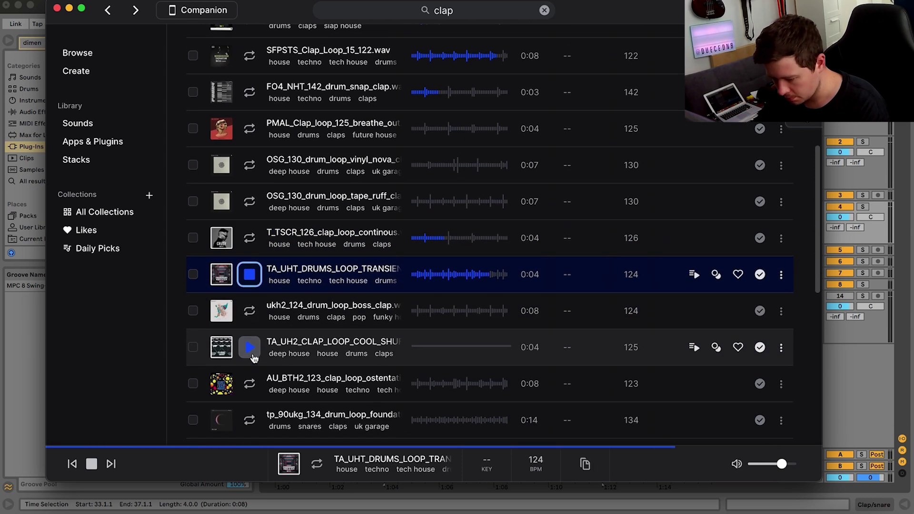
left_click(250, 354)
scroll(251, 354, "up", 10)
key("space")
Return to the earlier hats search results filtered to 110 - 140 BPM and look through them.
left_click(119, 15)
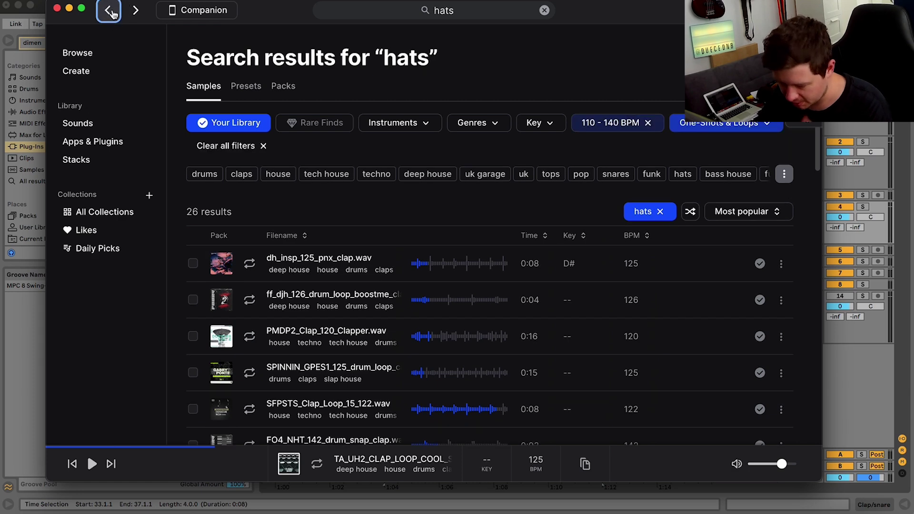
left_click(119, 14)
left_click(131, 14)
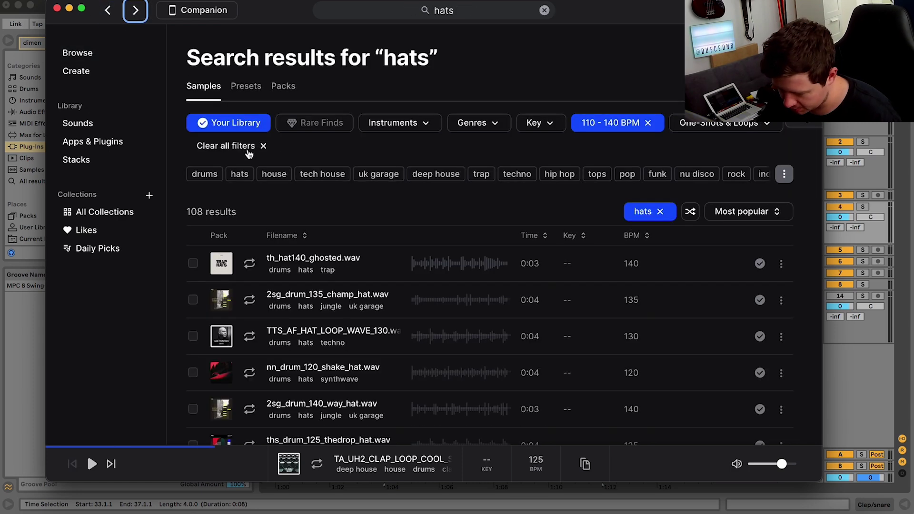
scroll(671, 276, "down", 3)
scroll(671, 217, "up", 3)
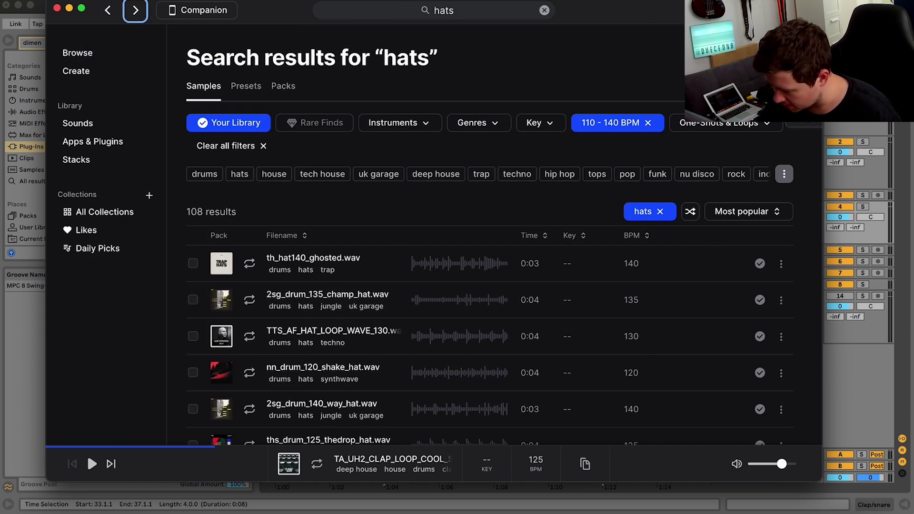
Try limiting the hats results to one-shots and remove that filter again.
left_click(691, 129)
left_click(674, 182)
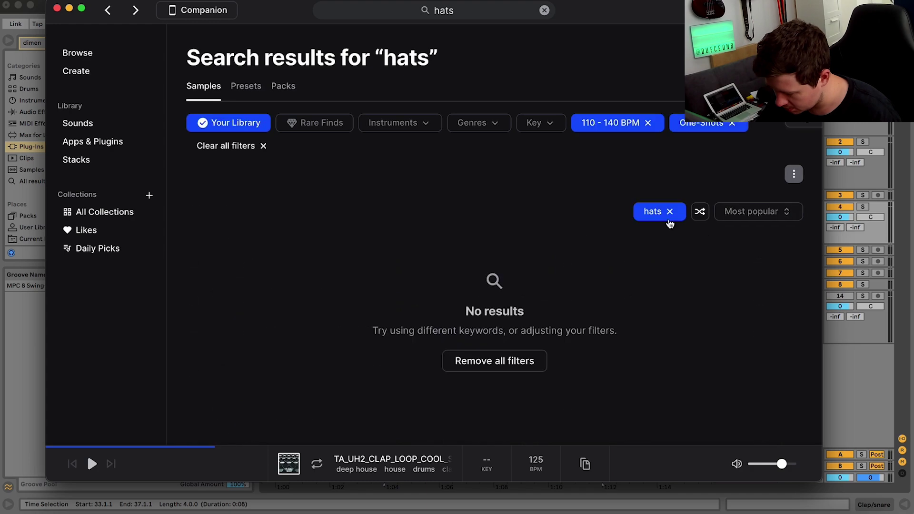
left_click(733, 124)
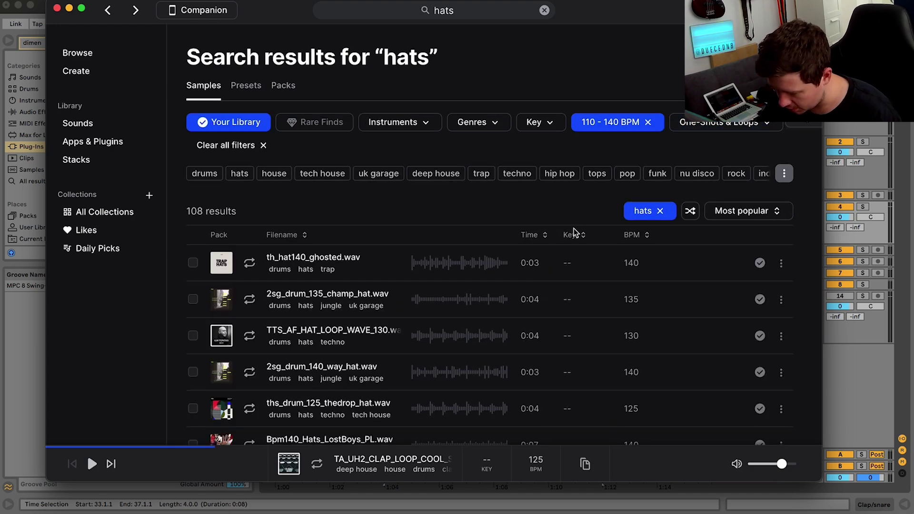
Look through the hats results and replace the search term with fsher.
scroll(572, 238, "down", 5)
scroll(573, 243, "down", 10)
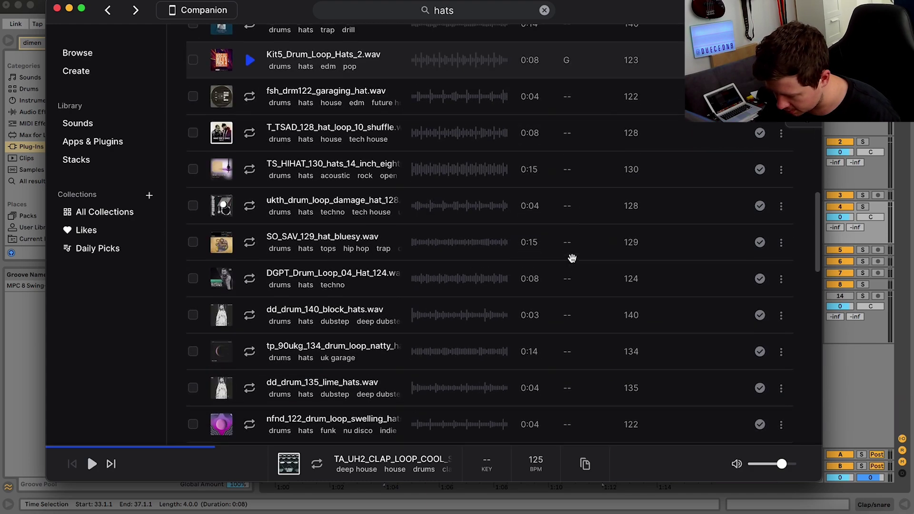
scroll(573, 252, "up", 20)
left_click(661, 211)
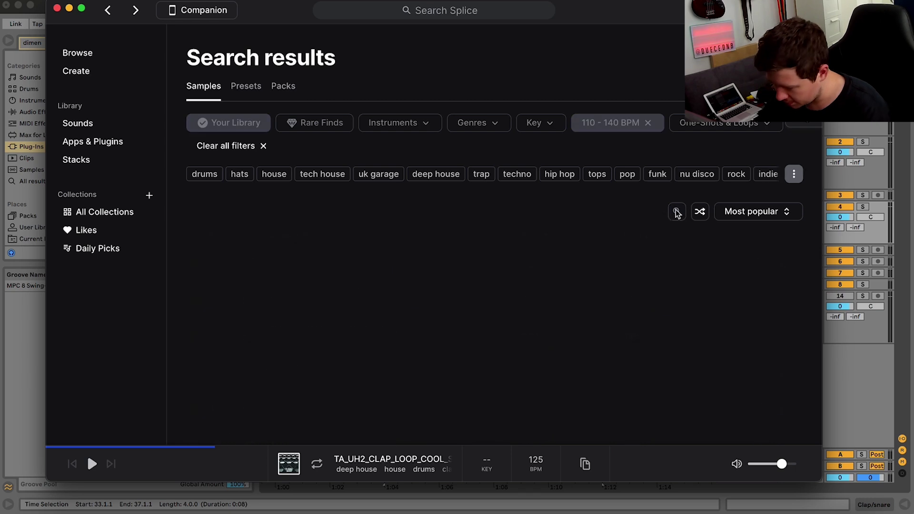
left_click(669, 211)
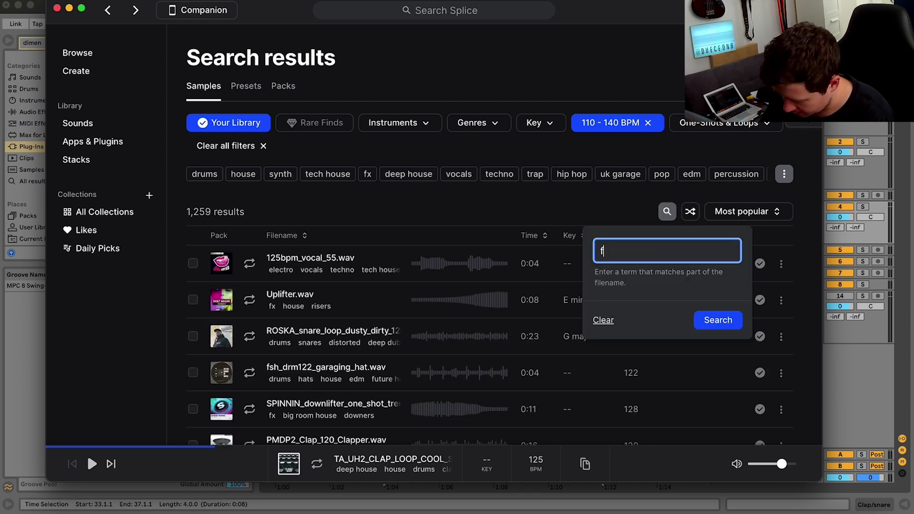
key("Return")
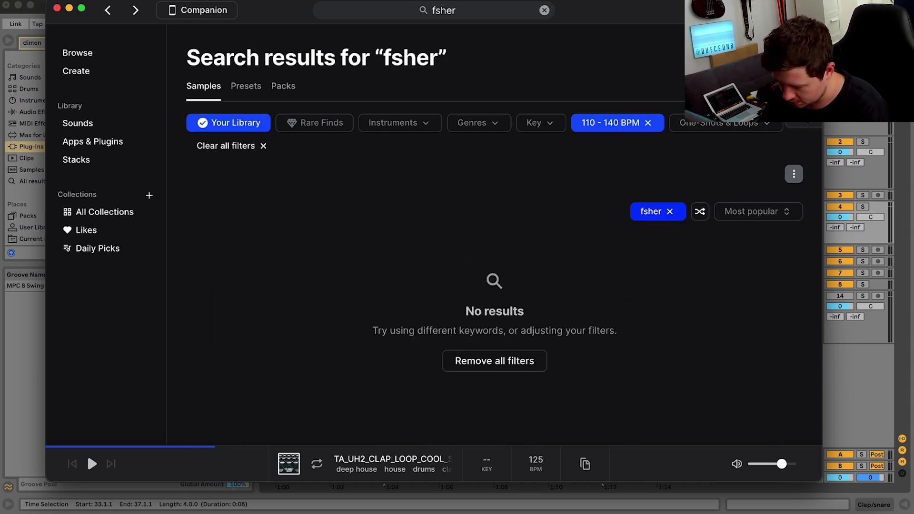
Search the library for fsh instead and preview fsh_drm122_garaging_hat.wav.
left_click(669, 211)
left_click(669, 212)
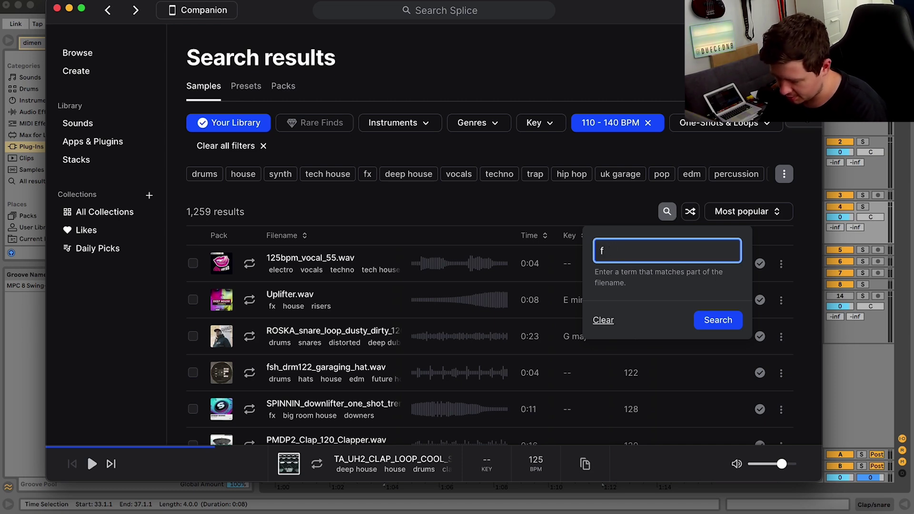
type("fsh")
key("Return")
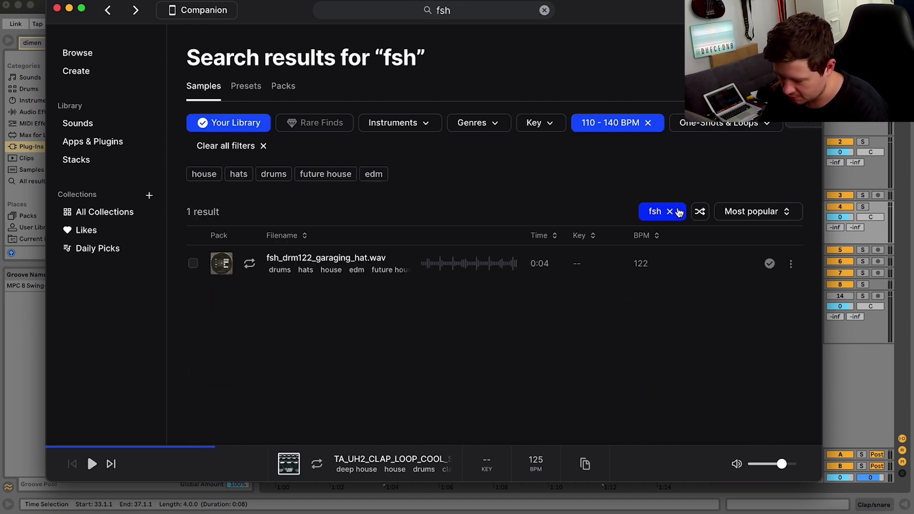
left_click(248, 265)
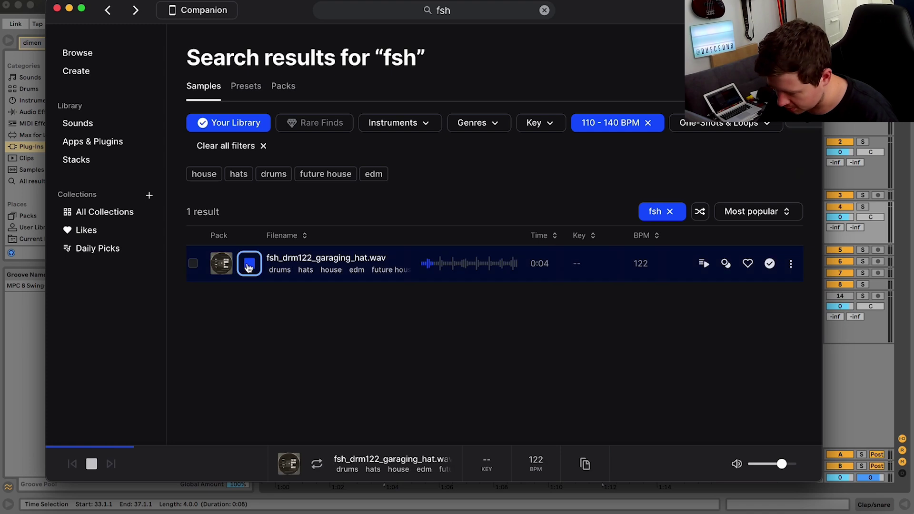
Search the library for tech and open the FSHR - Tech House pack from the TH_Kit6_Top_Loop_125.wav result.
left_click(669, 211)
left_click(668, 213)
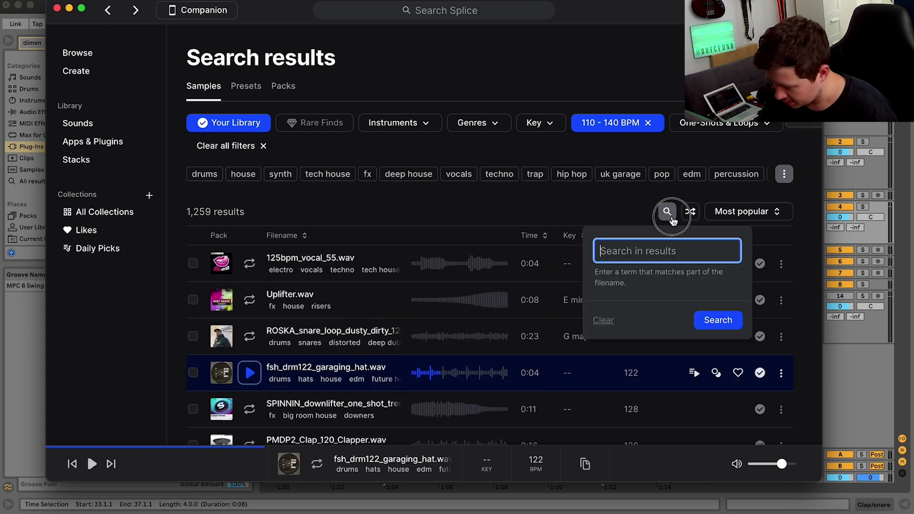
type("tech")
key("Return")
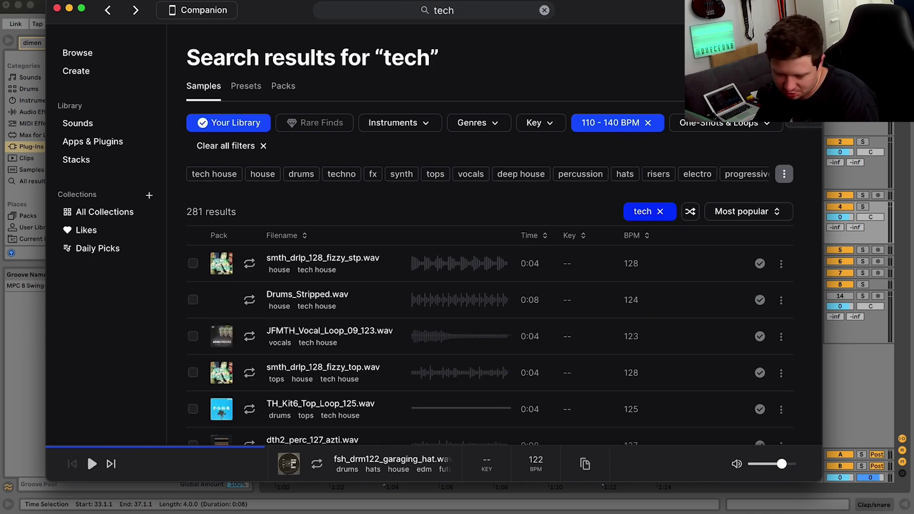
scroll(228, 352, "down", 2)
left_click(220, 354)
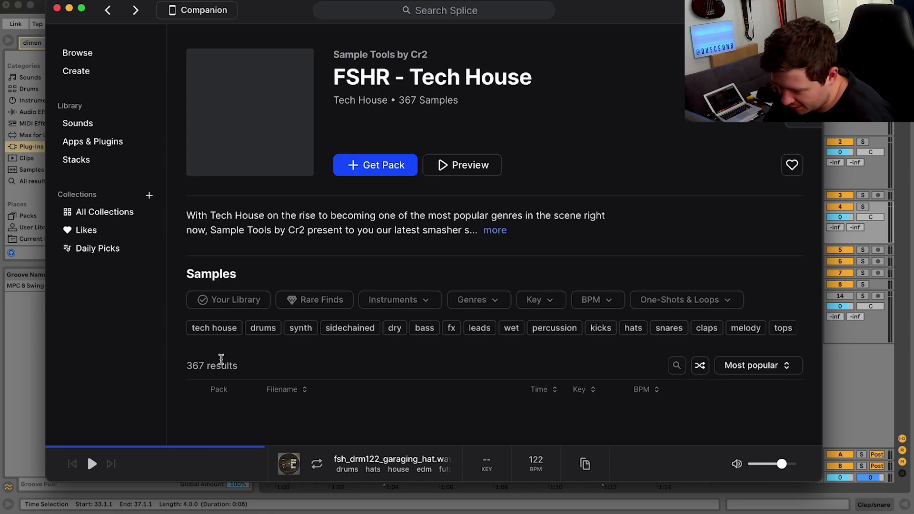
Filter the FSHR - Tech House pack's samples to those already in the library.
scroll(670, 216, "down", 3)
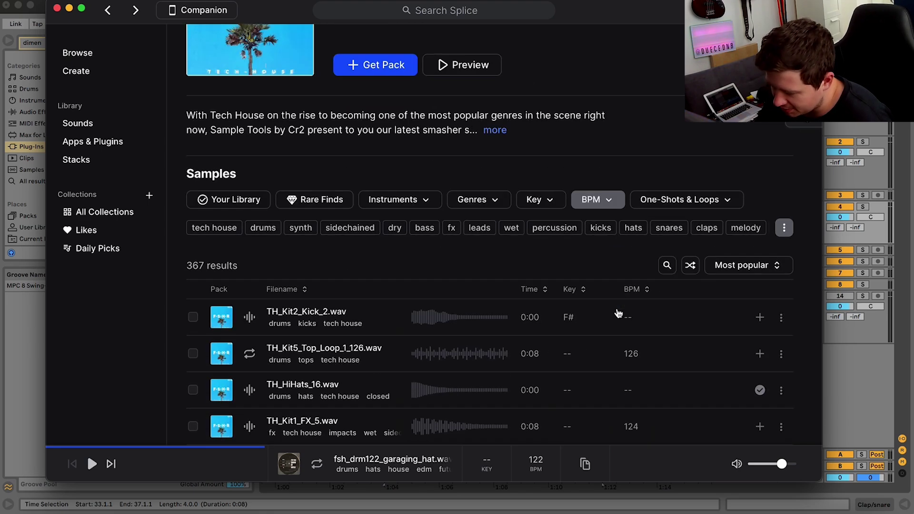
left_click(247, 192)
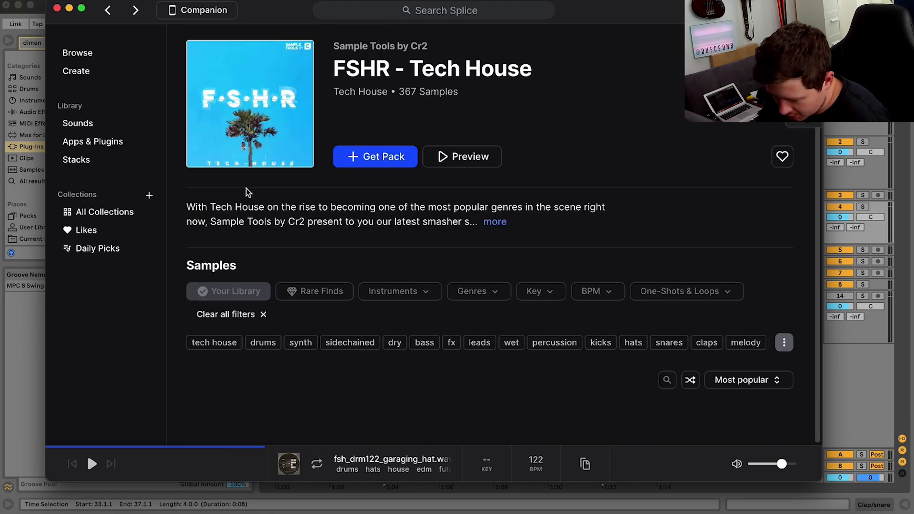
scroll(346, 370, "down", 5)
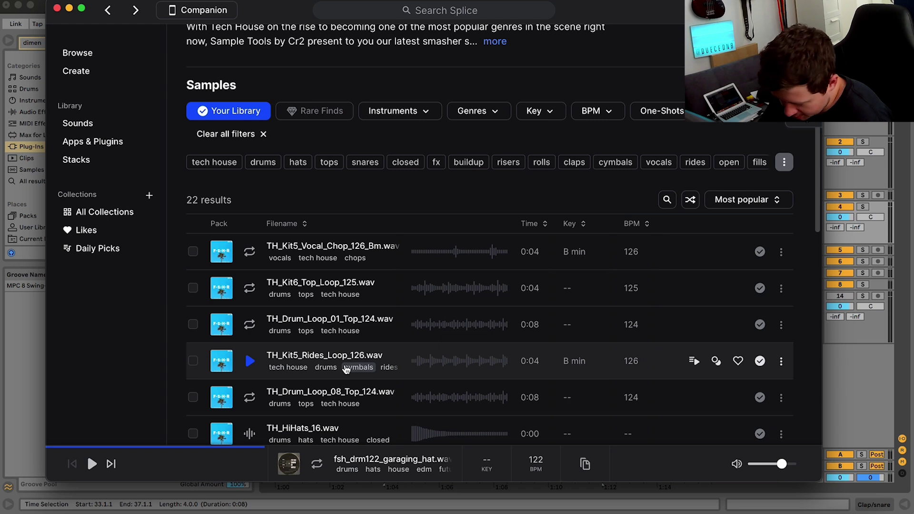
Audition the pack's library samples one after another from TH_Kit5_Vocal_Chop_126_Bm.wav down to TH_Kit2_Fills_125.wav.
key("Down")
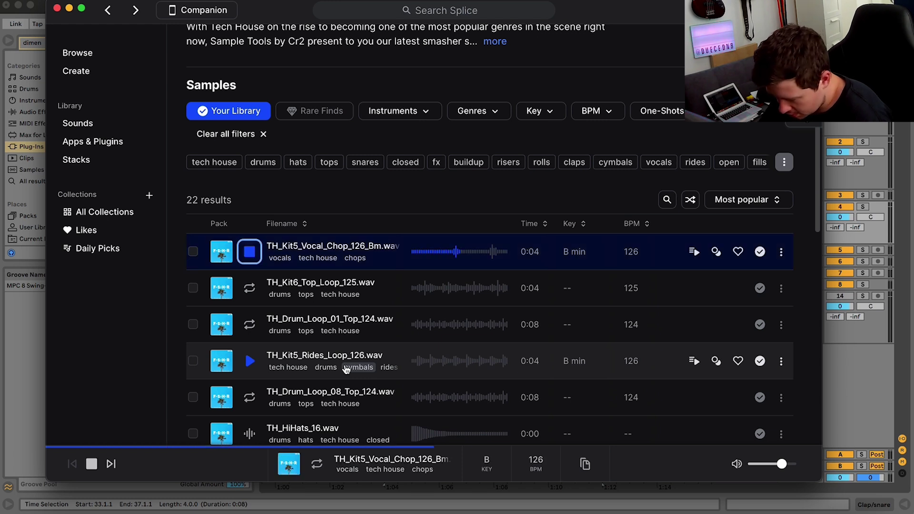
key("Down")
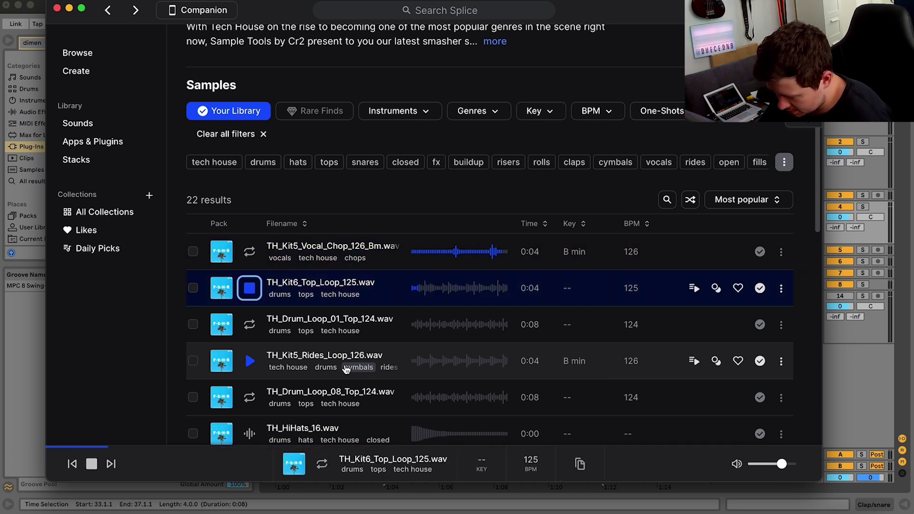
key("Down")
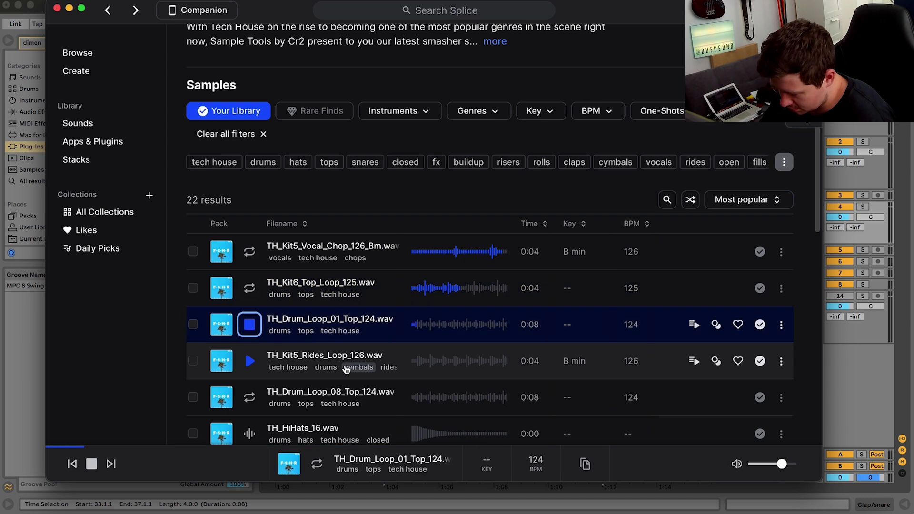
key("Down")
key("Down")
key("Down")
key("Down")
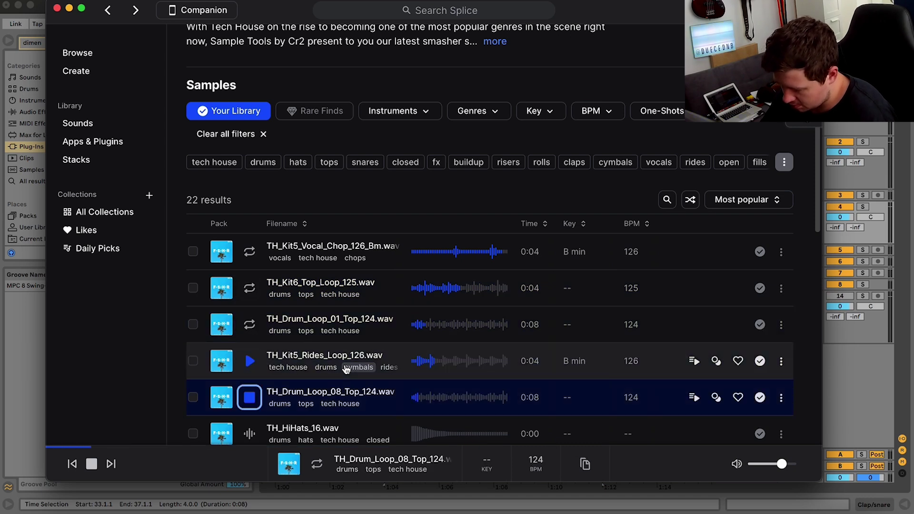
key("Down")
key("Down")
key("Down")
key("Down")
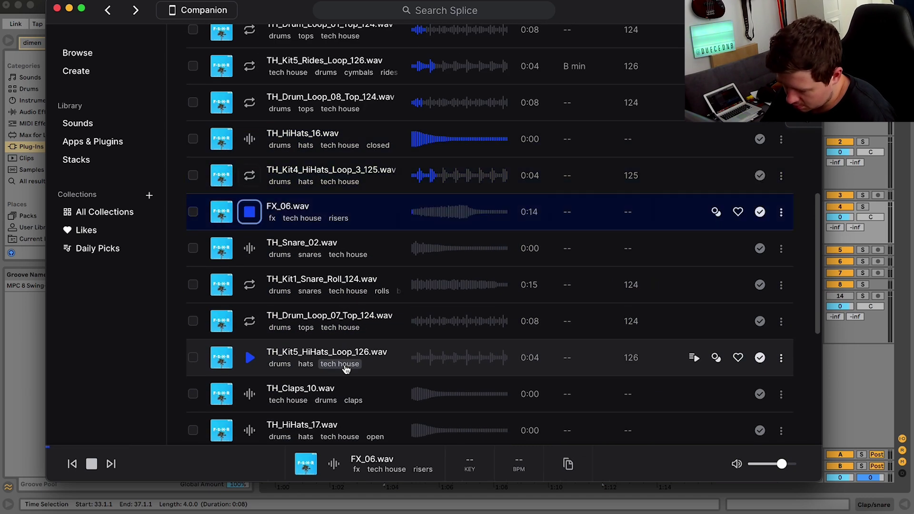
key("Down")
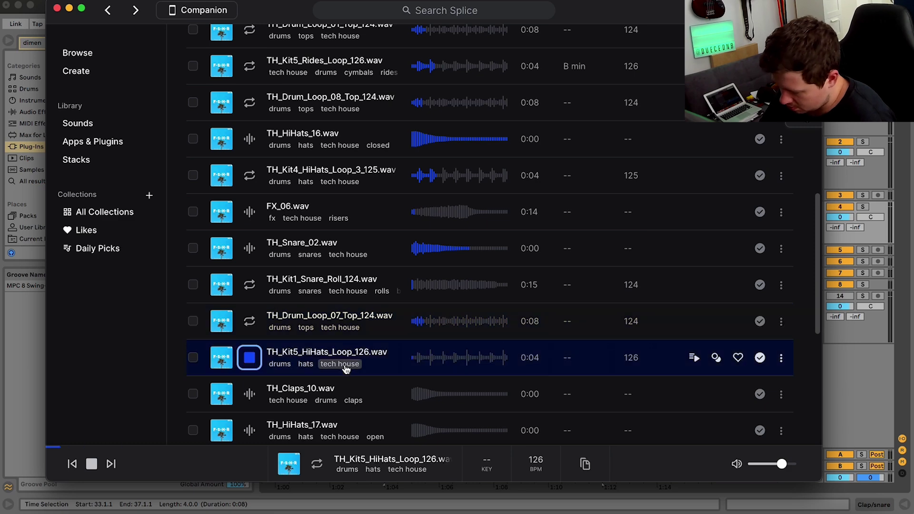
key("Down")
key("Down")
key("Down")
key("Down")
key("Down")
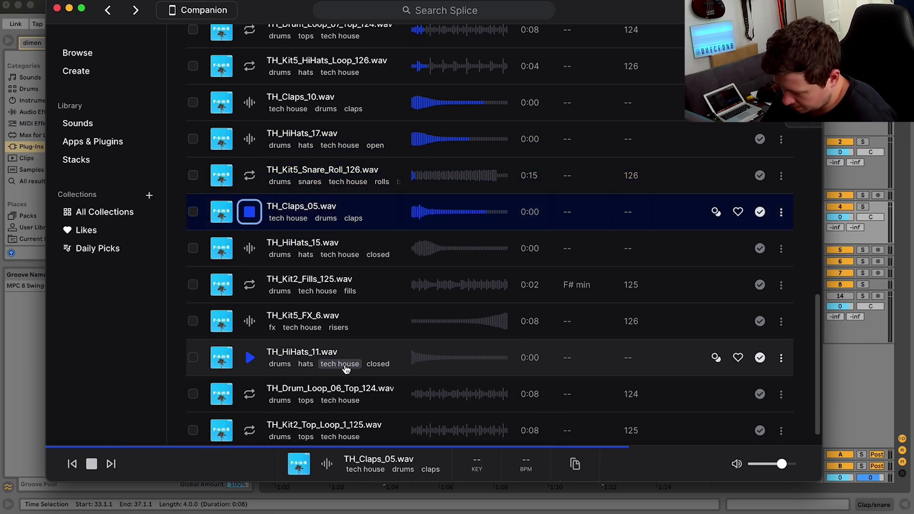
key("Down")
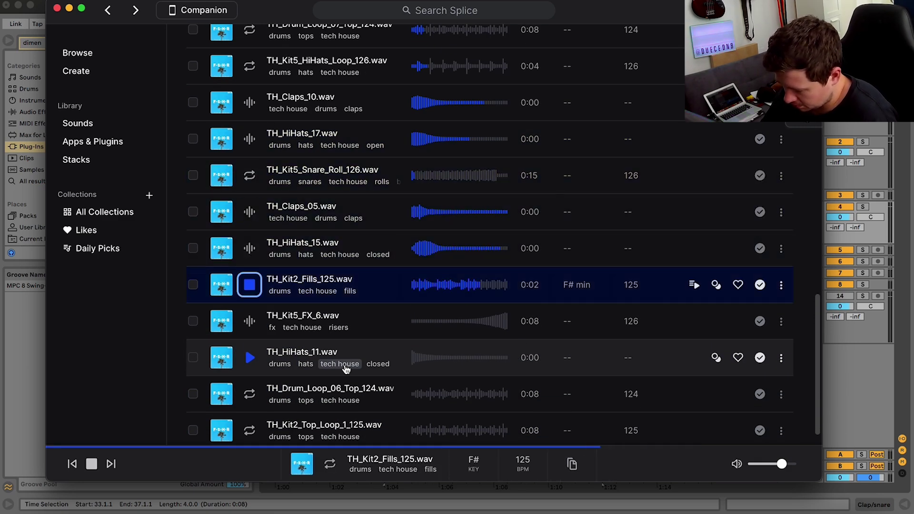
Copy TH_Kit2_Fills_125.wav, switch to Ableton Live and paste it at bar 32 on a new audio track.
left_click(782, 285)
left_click(762, 98)
left_click(845, 298)
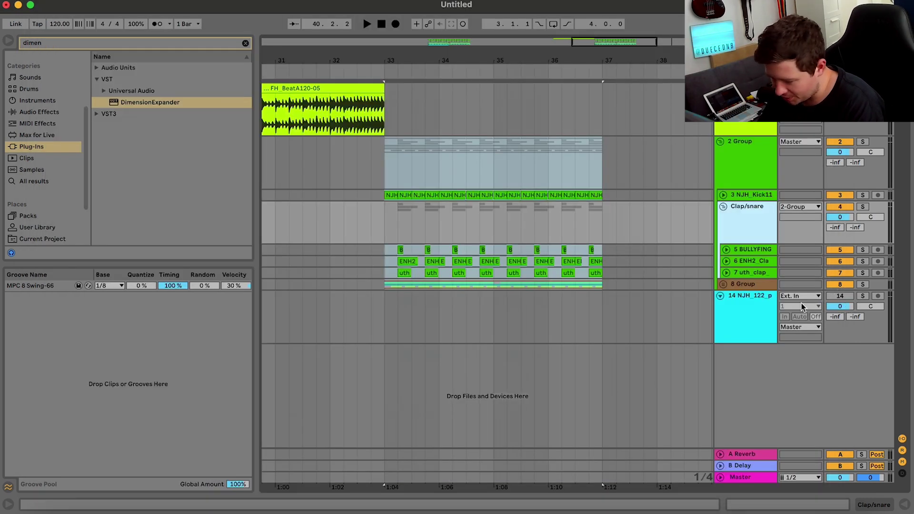
left_click(316, 314)
key("space")
key("super+t")
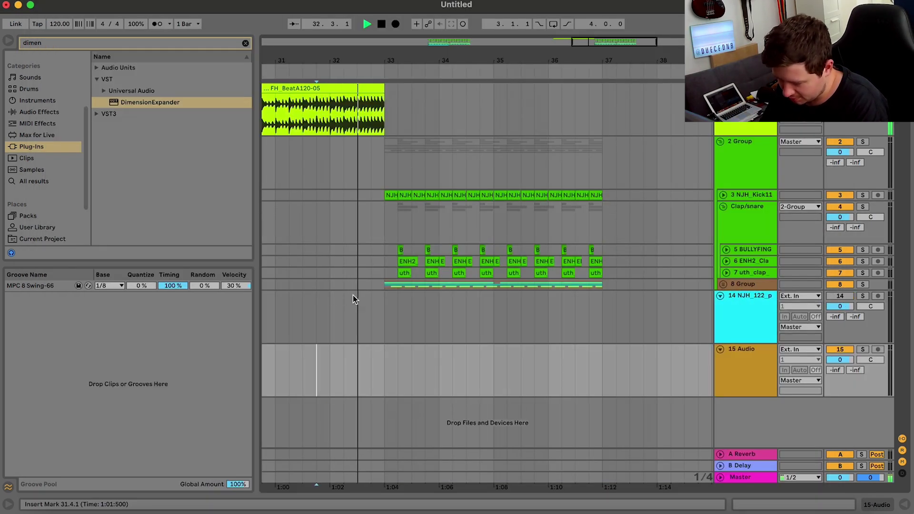
key("super+v")
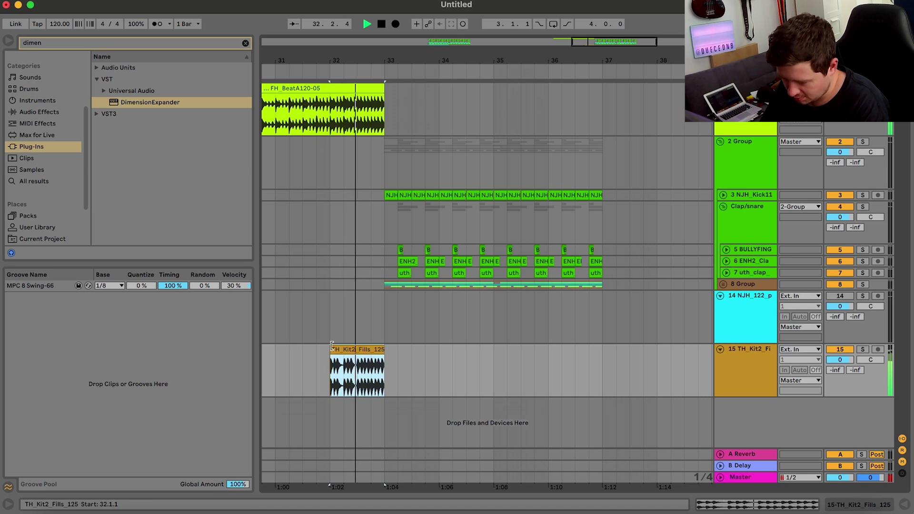
Mute the TH_Kit2_Fills track and play the arrangement from bar 33.
left_click(333, 348)
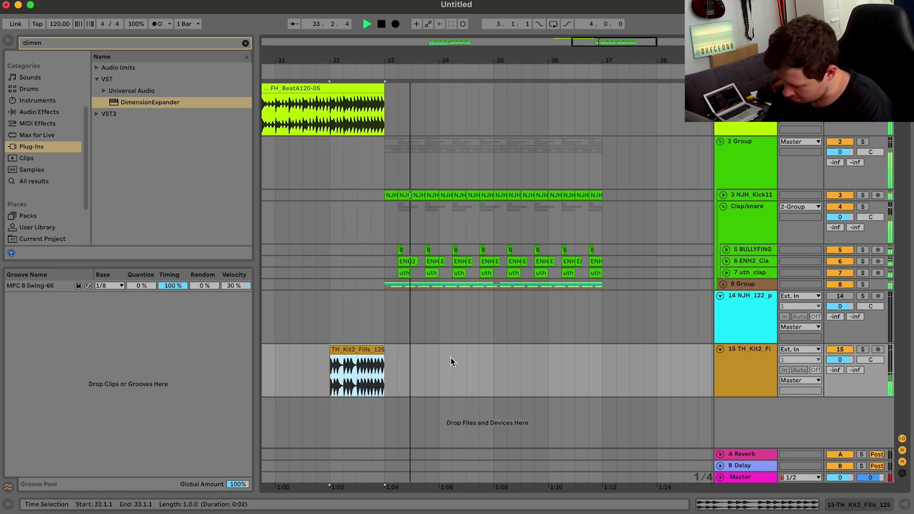
left_click_drag(366, 350, 369, 387)
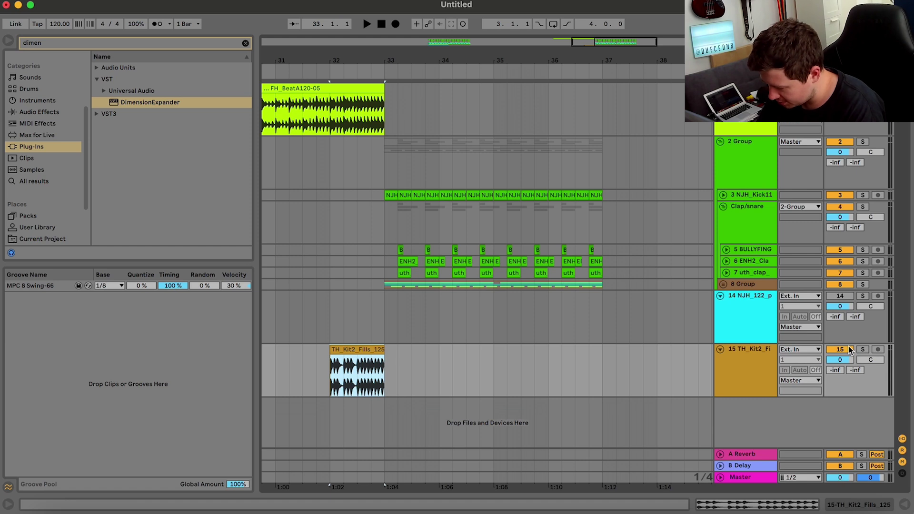
left_click(380, 309)
key("space")
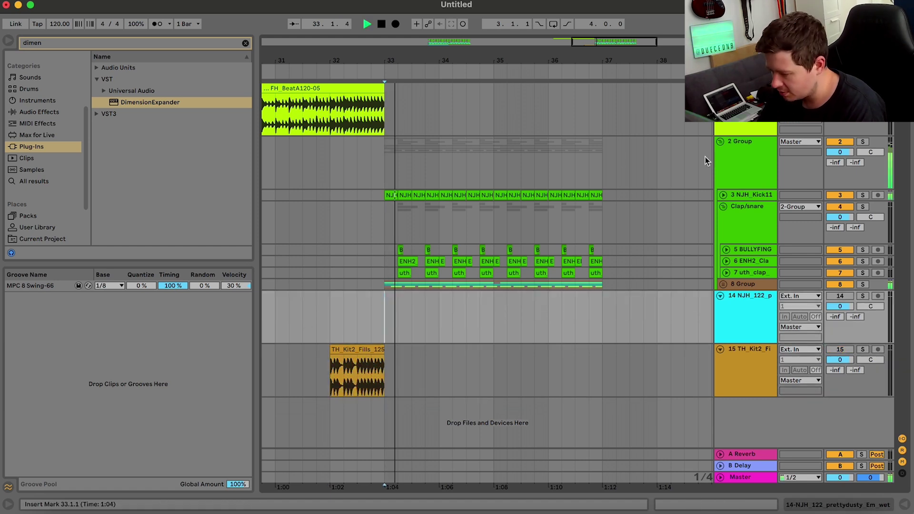
Fold the Clap/snare group and select the 8 Group below it.
left_click(729, 205)
left_click(723, 206)
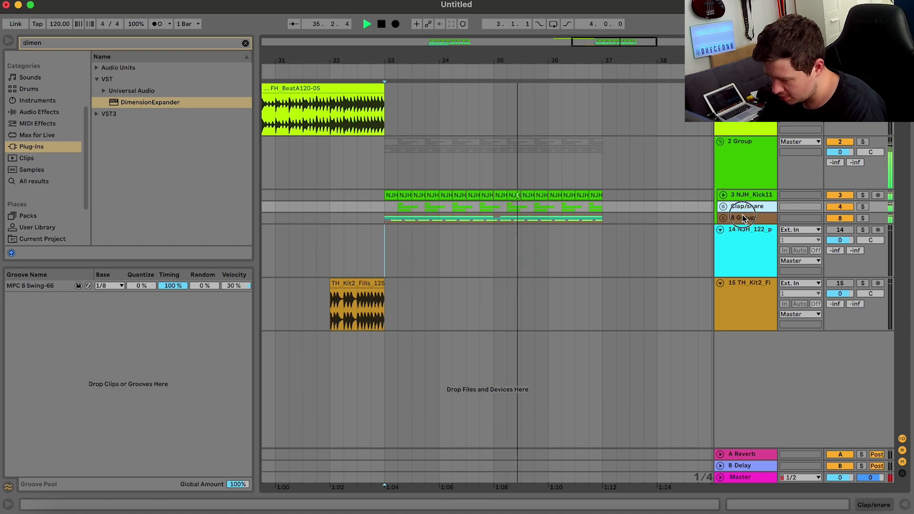
left_click(744, 218)
Switch to Splice, limit the FSHR pack's samples to loops and audition them, settling on TH_Drum_Loop_01_Top_124.wav.
left_click(625, 512)
scroll(527, 272, "up", 15)
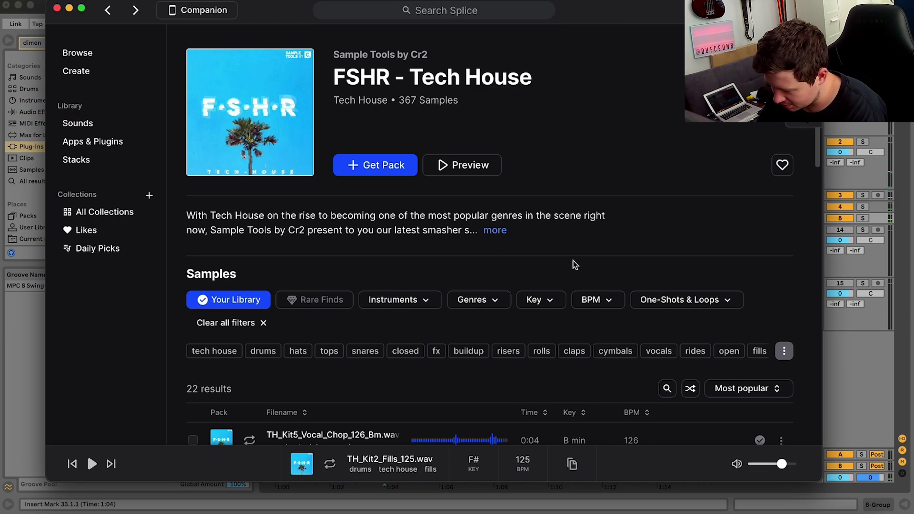
left_click(698, 302)
left_click(668, 343)
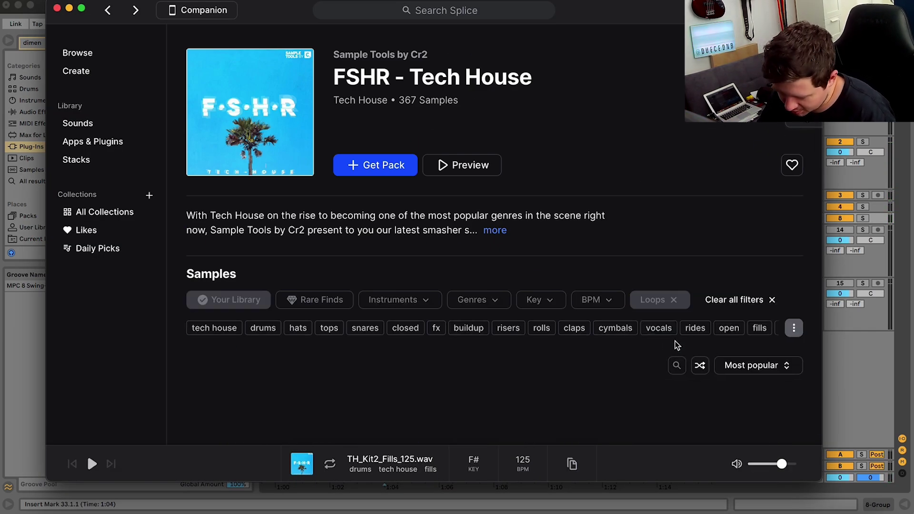
scroll(352, 260, "down", 6)
key("Down")
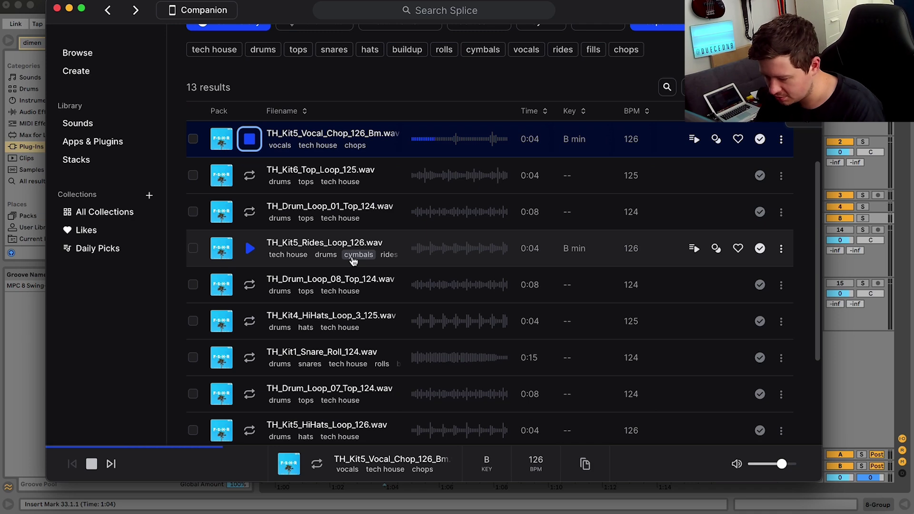
key("Down")
key("Down")
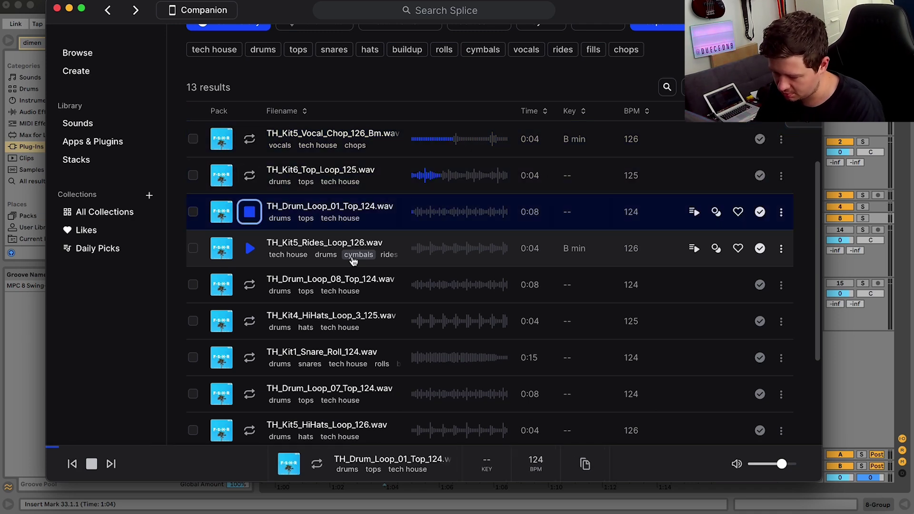
key("Down")
key("Up")
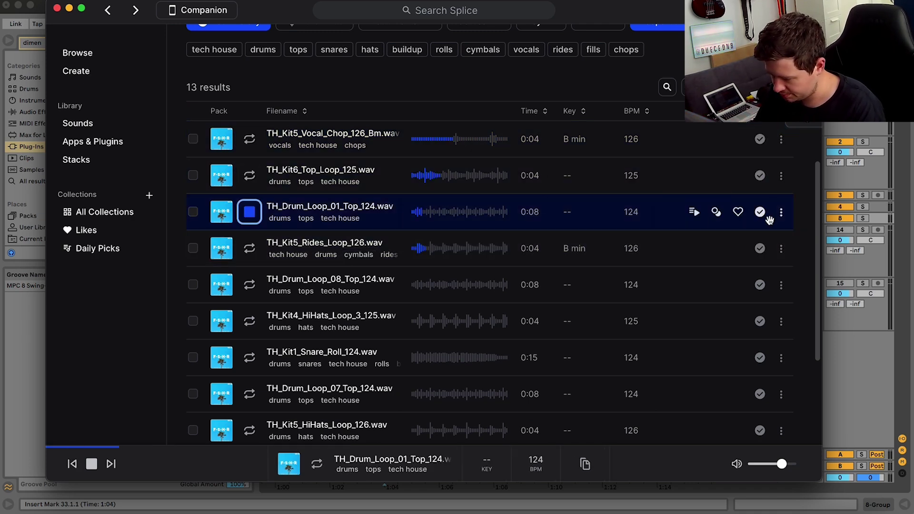
Copy TH_Drum_Loop_01_Top_124.wav, switch to Ableton Live and paste it at bar 33 on a new audio track inside the 2 Group.
left_click(784, 218)
left_click(737, 255)
left_click(870, 252)
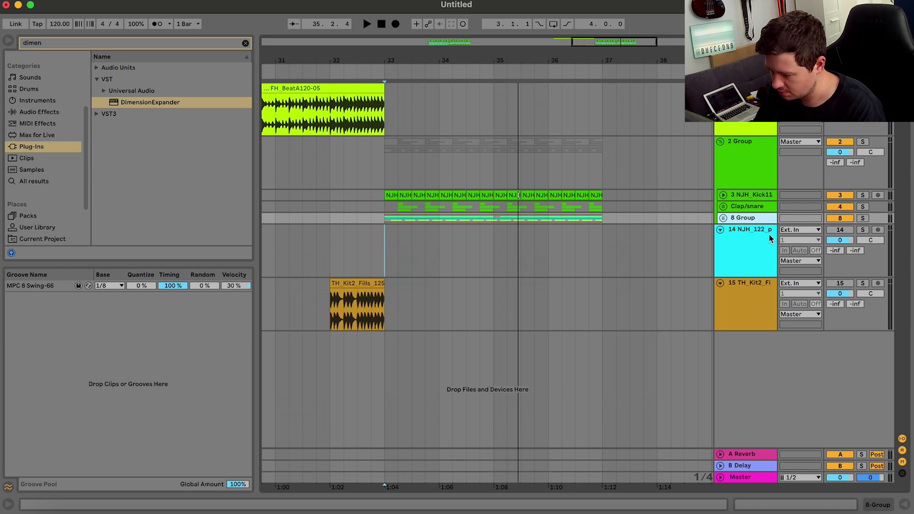
key("super+t")
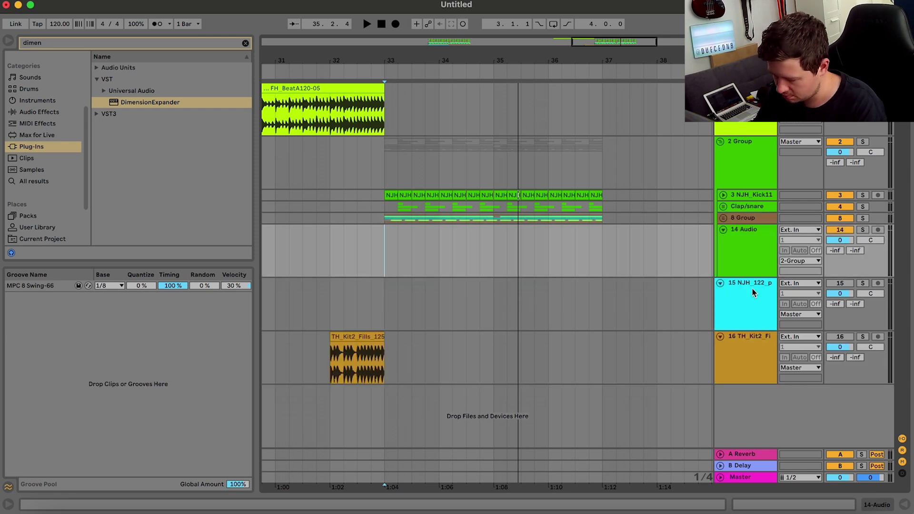
left_click(379, 244)
key("super+v")
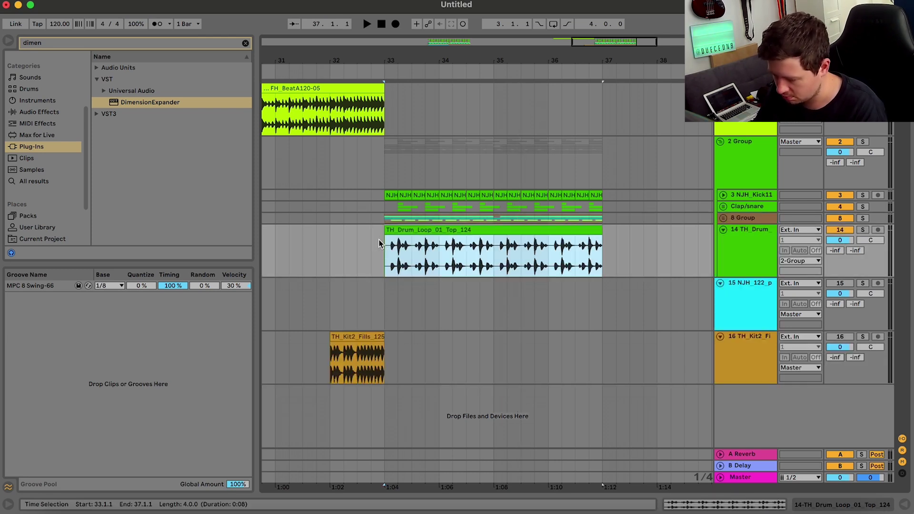
Set the top loop's track volume to -5.5 dB and repeat the loop's first half bar from bar 33 to bar 37.
left_click(384, 249)
key("space")
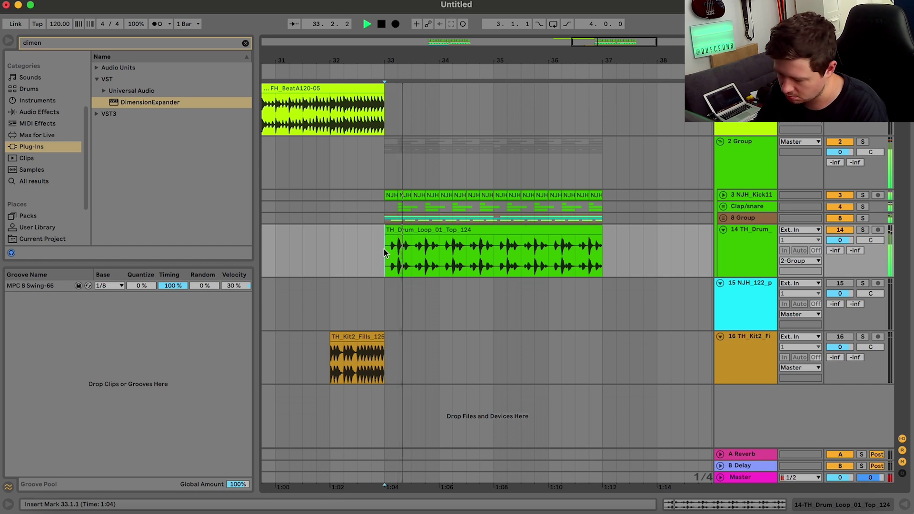
left_click_drag(839, 240, 840, 258)
left_click_drag(385, 248, 409, 239)
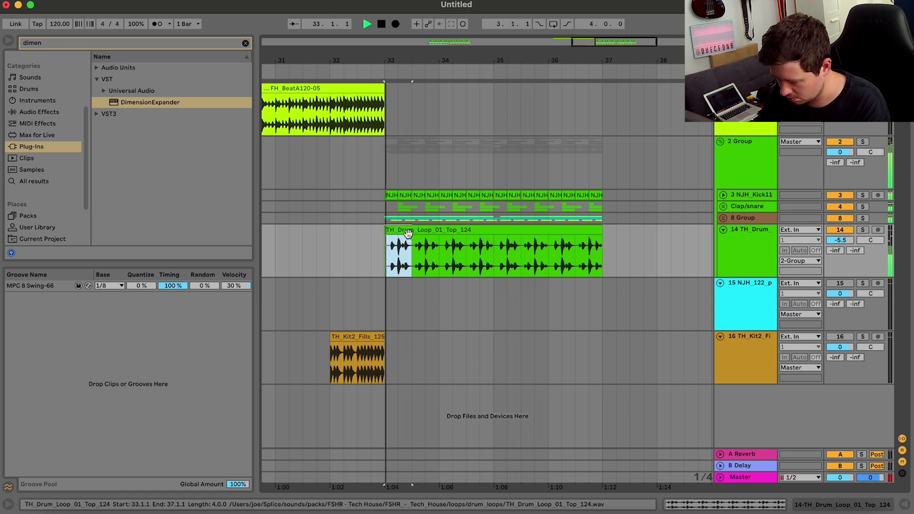
key("super+d")
key("super+d")
key("super+d")
key("super+d")
key("super+d")
key("super+d")
key("super+d")
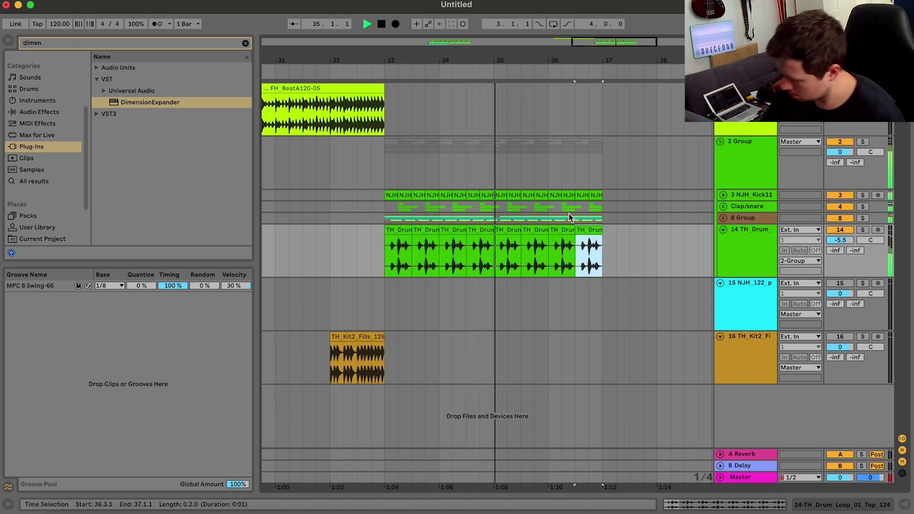
Compare the beat with and without the top loop, set its track volume to -6.5 dB and solo it from bar 33.
left_click(840, 230)
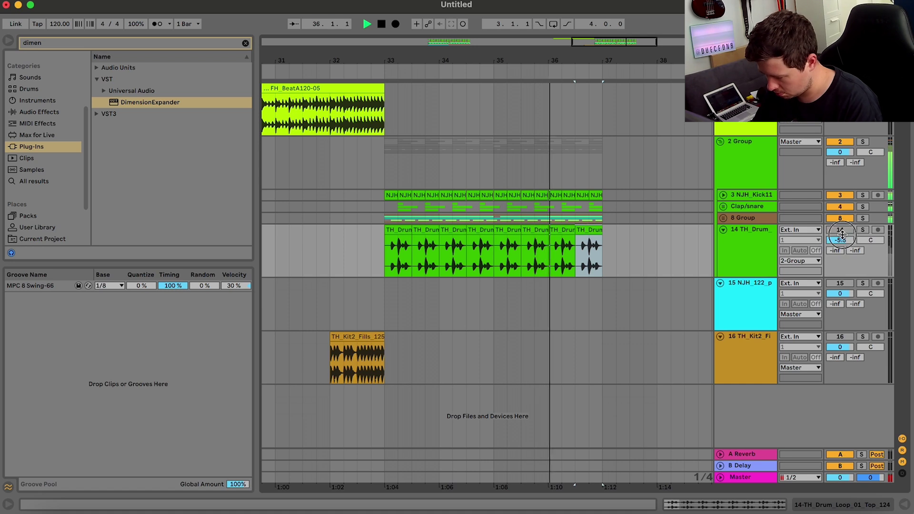
left_click(841, 230)
left_click_drag(844, 240, 847, 244)
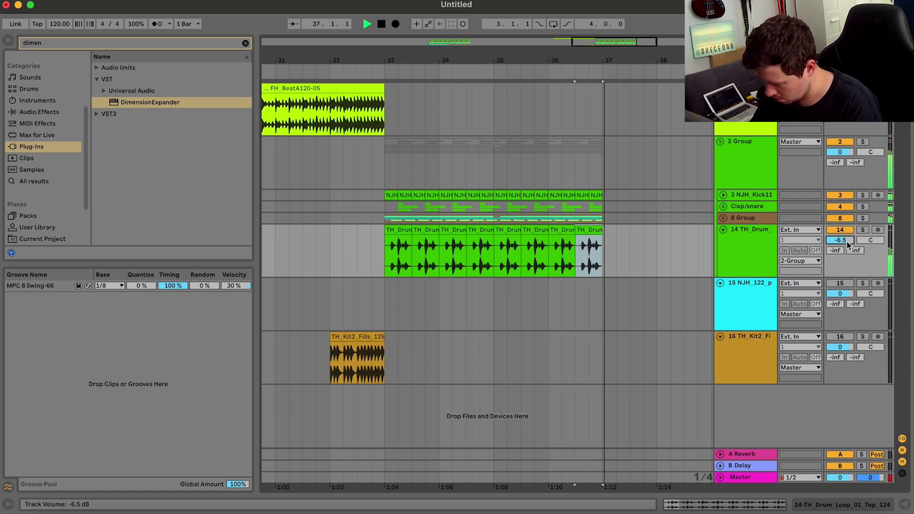
left_click(863, 230)
left_click(384, 245)
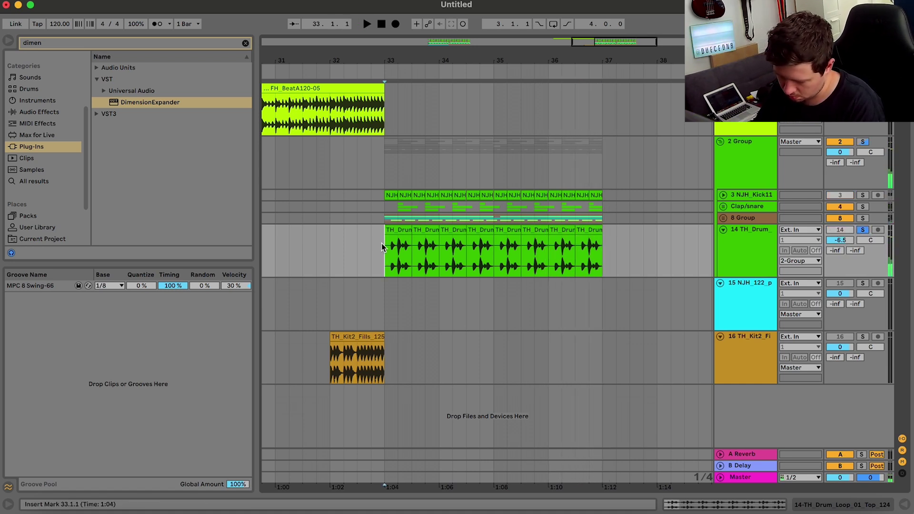
Clear the browser search and add the Reverb audio effect to the TH_Drum_Loop_01_Top_124 track.
double_click(748, 252)
left_click(38, 112)
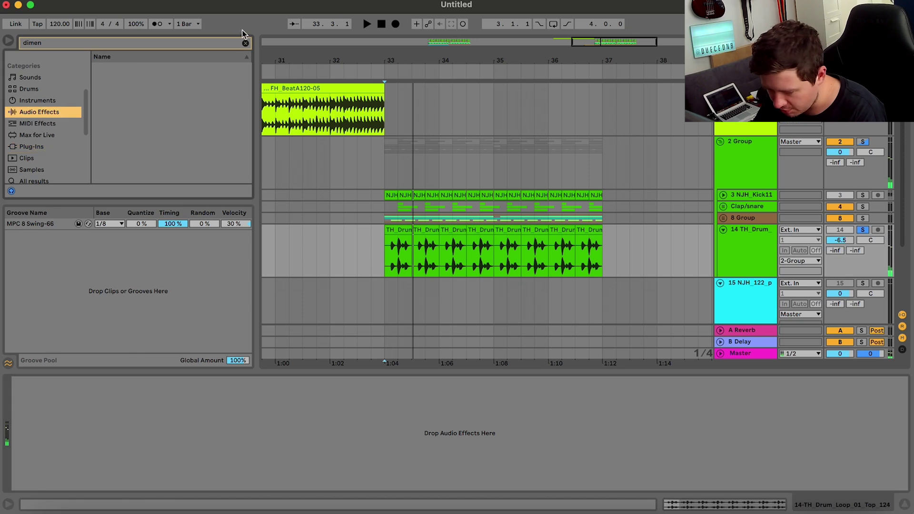
left_click(245, 44)
scroll(189, 138, "down", 8)
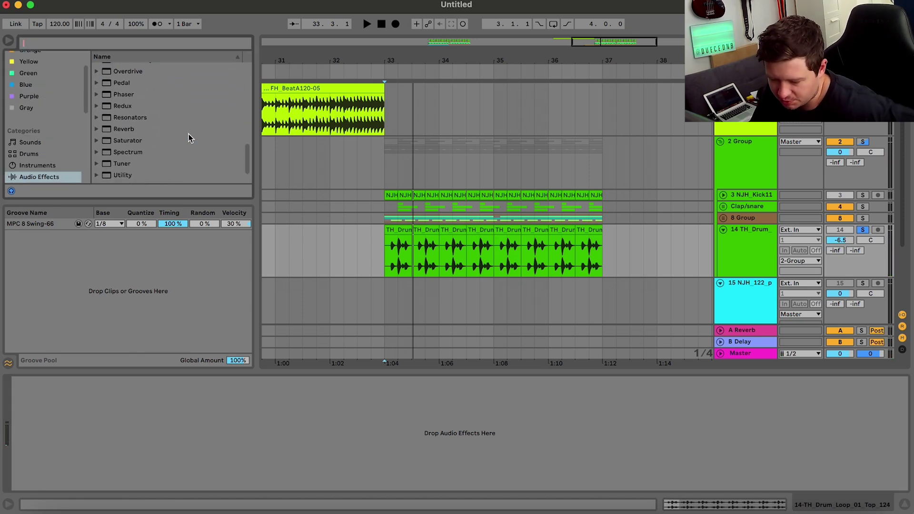
left_click(119, 122)
double_click(119, 122)
Enable the Reverb's low cut, set its input filter to 2.31 kHz and 5.10, decay to 315 ms and dry/wet to 100%, and unsolo the track.
left_click(28, 401)
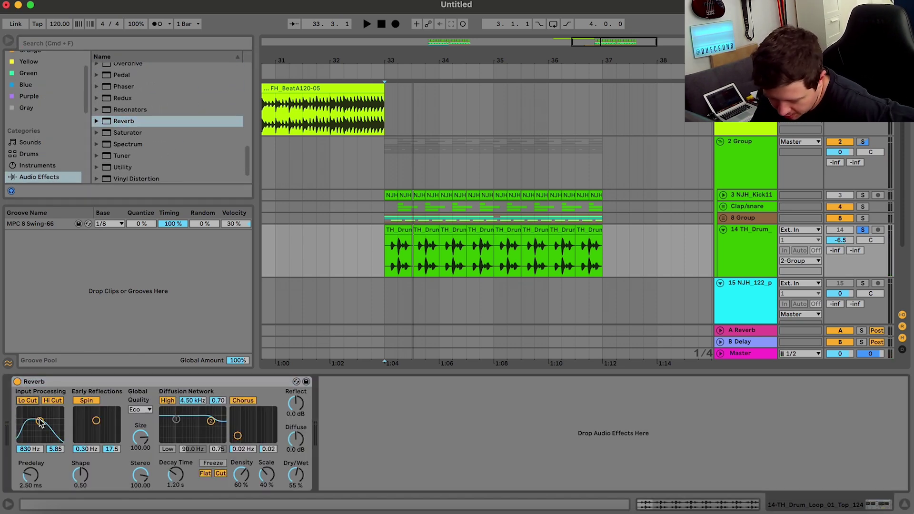
left_click_drag(46, 421, 46, 423)
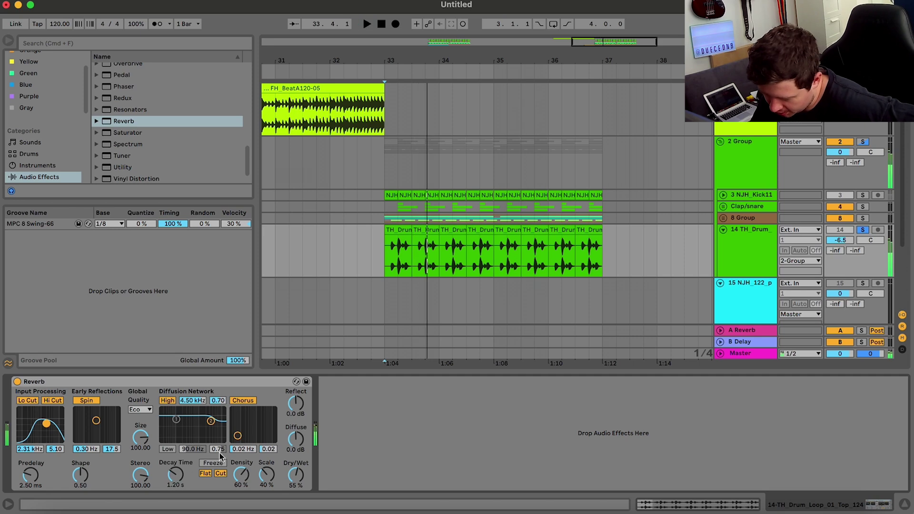
key("space")
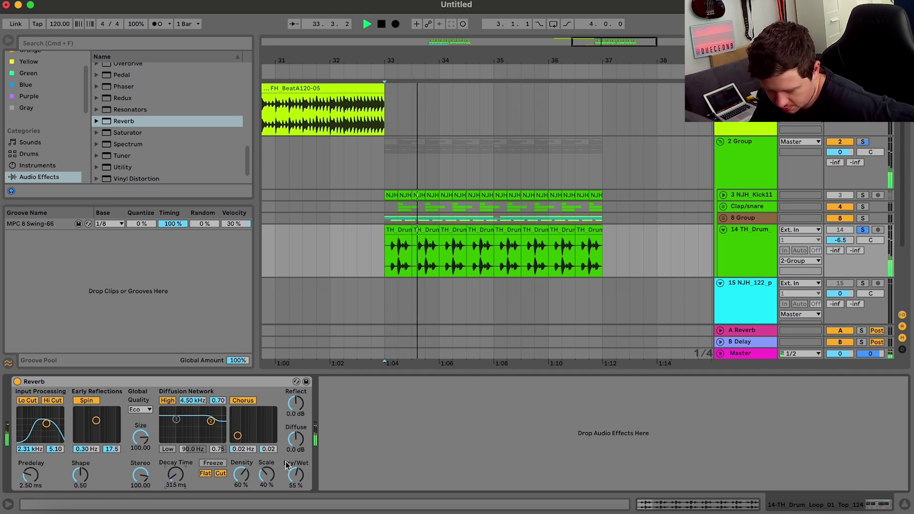
left_click_drag(287, 465, 288, 438)
left_click(864, 142)
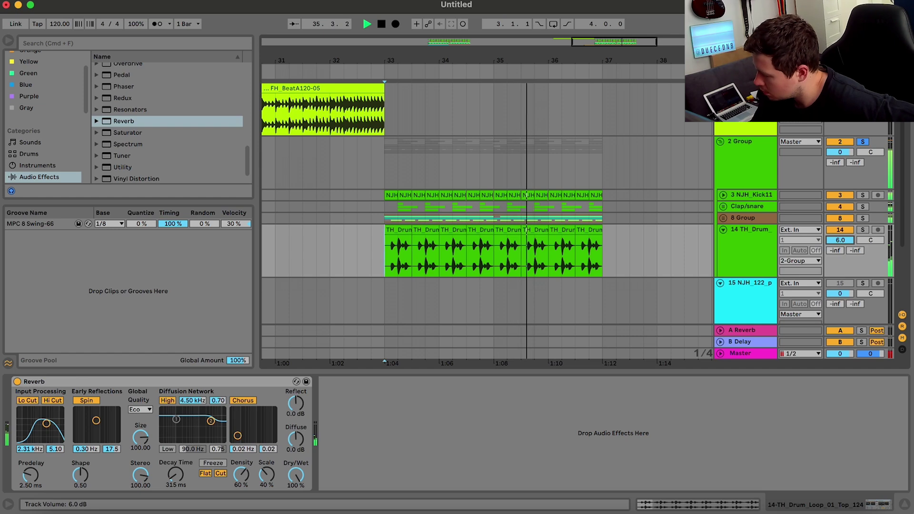
Set the top loop's track volume to -3.0 dB and its Reverb dry/wet to 72%.
scroll(846, 245, "down", 2)
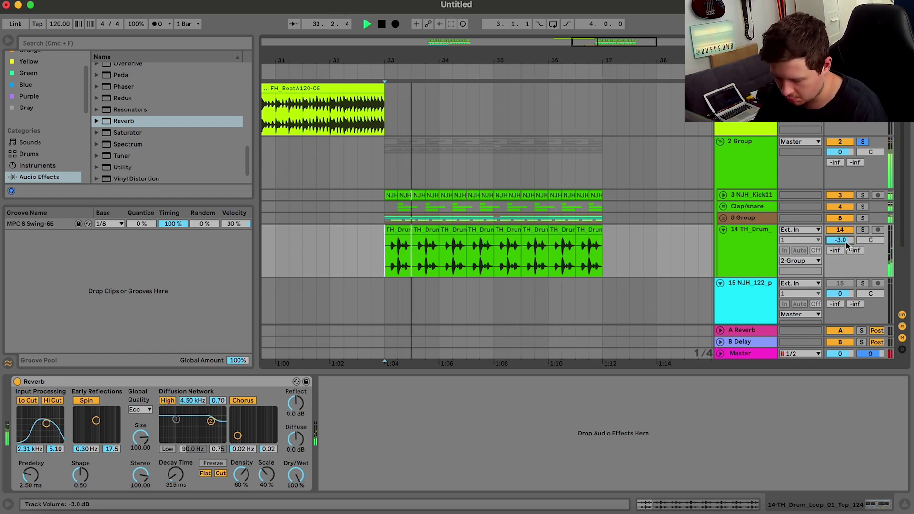
left_click_drag(296, 484, 296, 495)
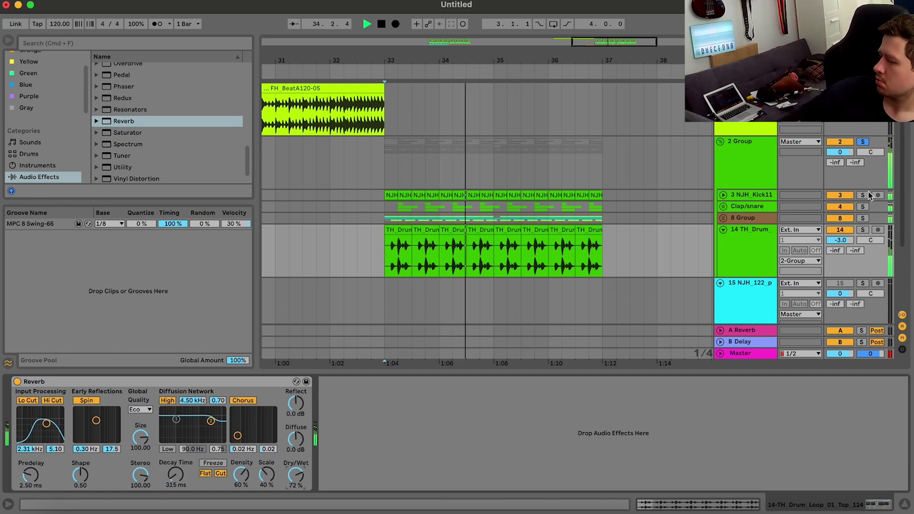
Fold the 2 Group and duplicate its four bars from bar 33 so they repeat from bar 37 to 41.
left_click(720, 141)
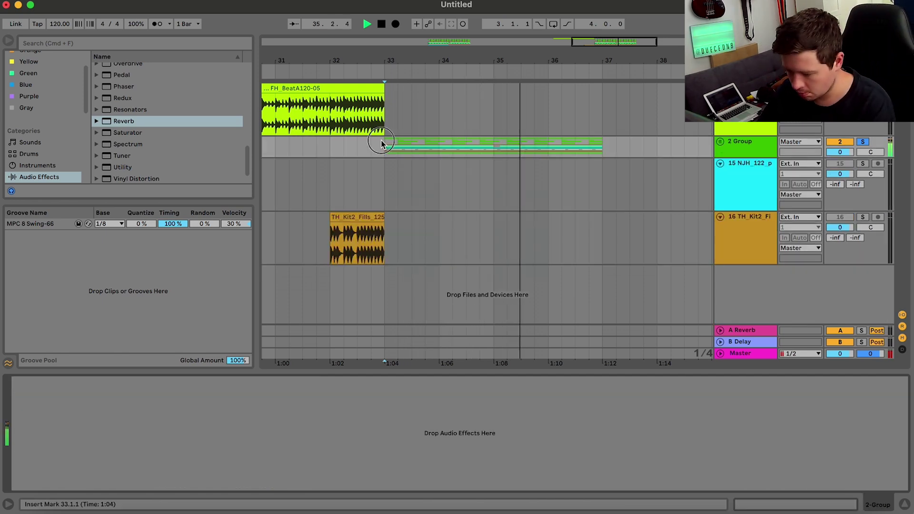
left_click_drag(380, 145, 604, 151)
key("super+d")
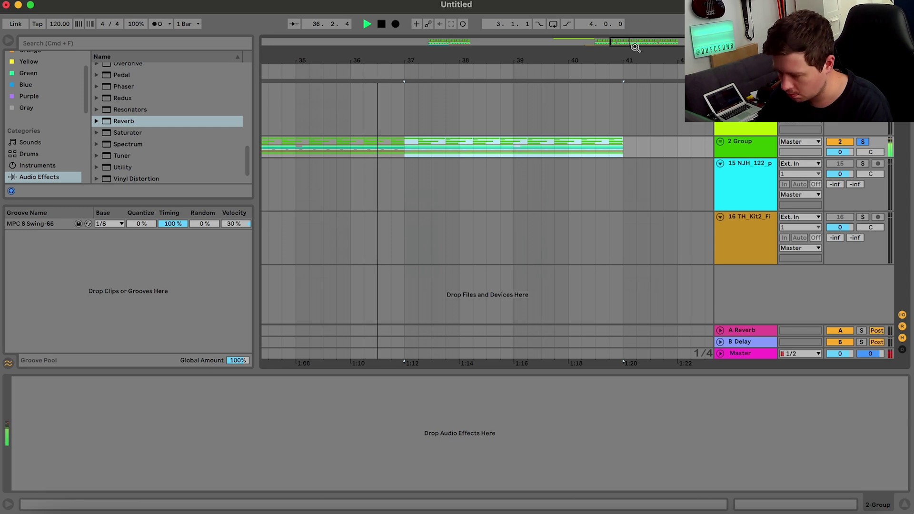
Copy bars 29 to 33 of the TH_Kit2_Fills track to bar 37, placing the fill clip in bar 40.
left_click_drag(636, 48, 538, 24)
left_click_drag(398, 245, 454, 249)
key("super+d")
key("super+z")
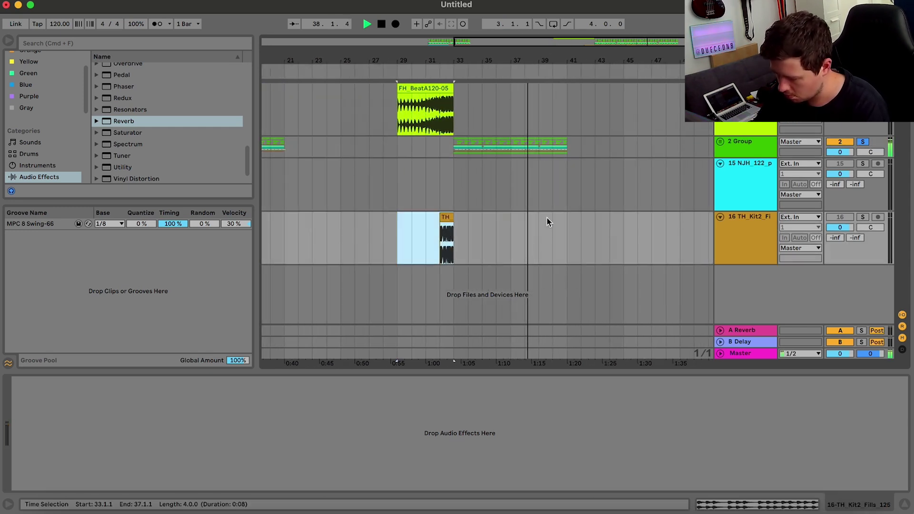
left_click(515, 226)
key("super+v")
left_click_drag(572, 60, 572, 137)
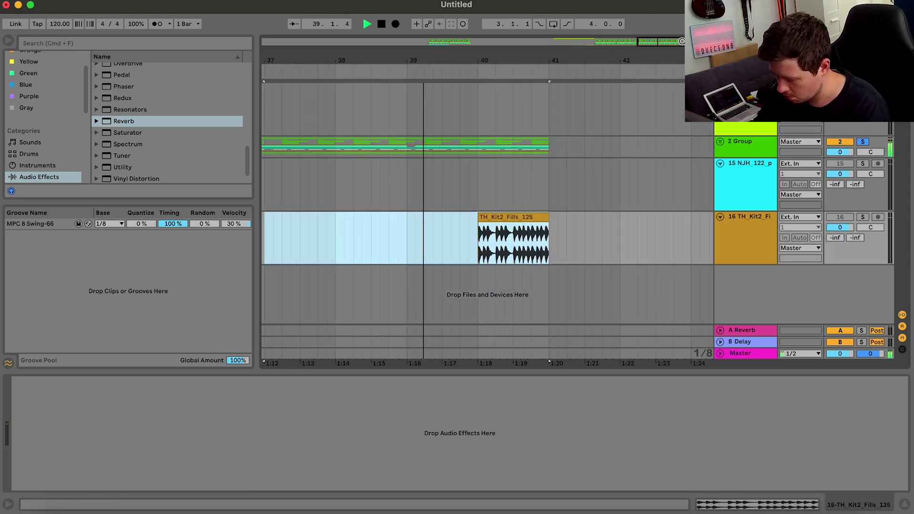
Unfold the 2 Group, unsolo it and play the beat with the fill from 39.3.3.
left_click(719, 141)
scroll(579, 241, "down", 3)
key("space")
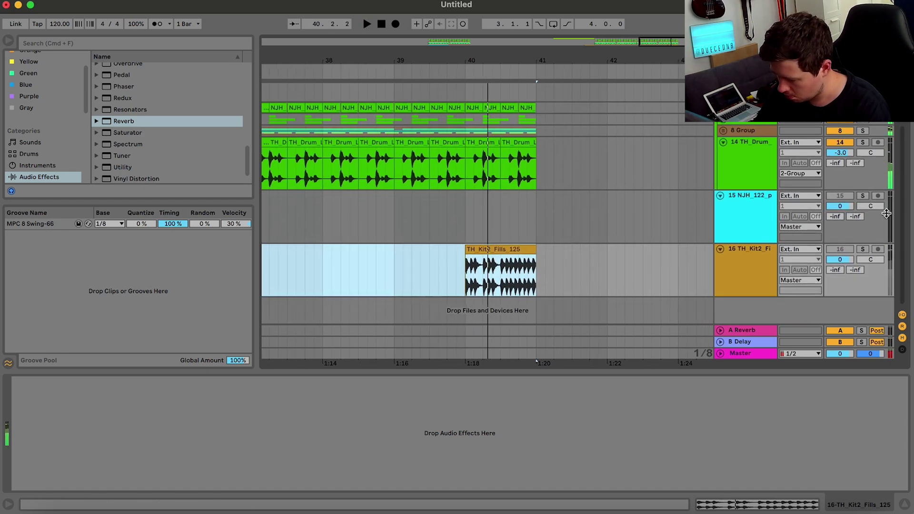
key("space")
left_click(841, 251)
key("space")
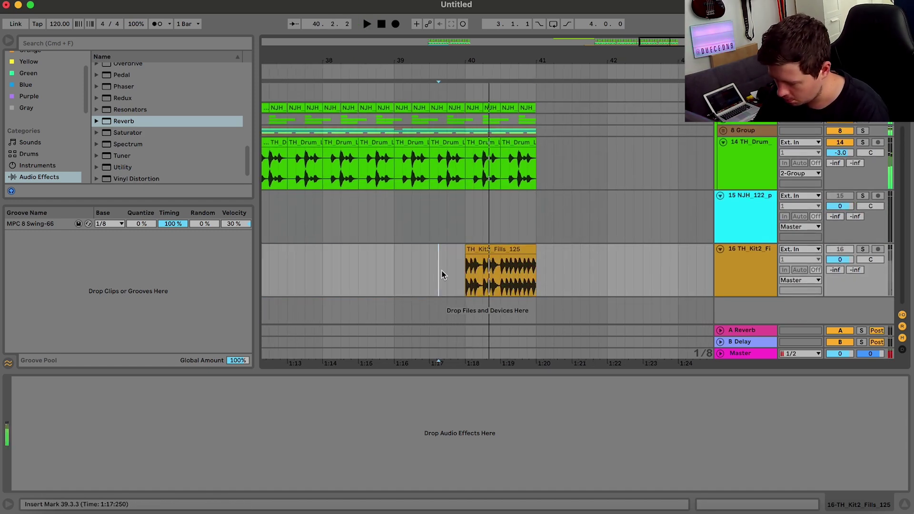
key("space")
key("space")
left_click(865, 142)
key("space")
Delete the clips on the NJH_Kick11 track from bar 40 onward, beneath the drum fill.
scroll(603, 221, "up", 4)
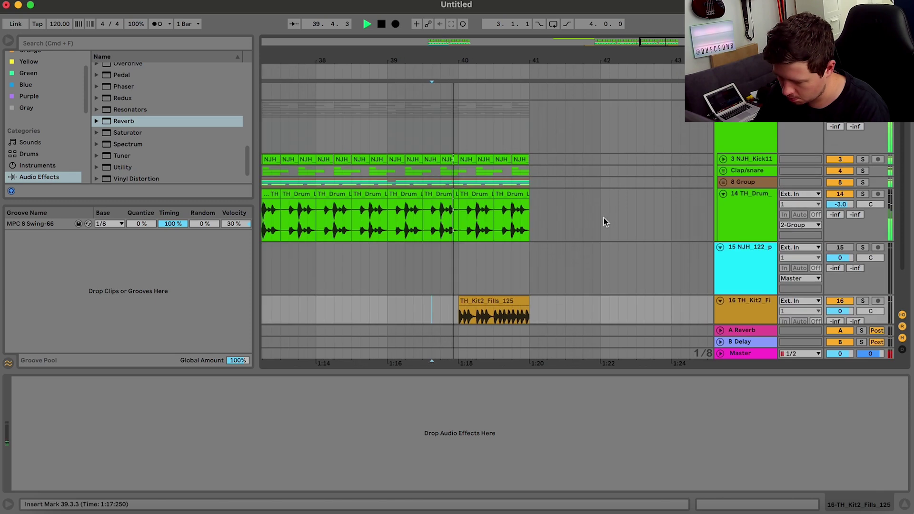
left_click_drag(540, 187, 455, 187)
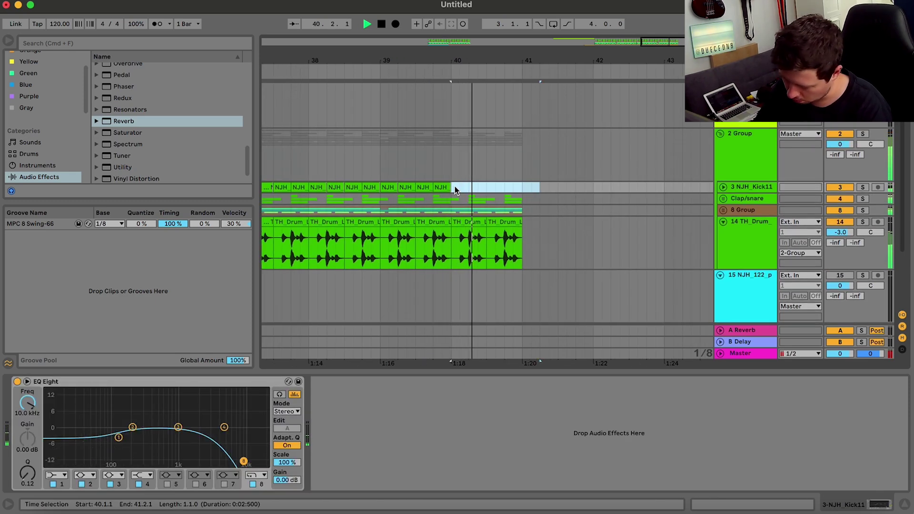
Try cutting the clap/snare, inner group and drum loop clips from the last beat of bar 40, and audition the ending.
key("space")
key("space")
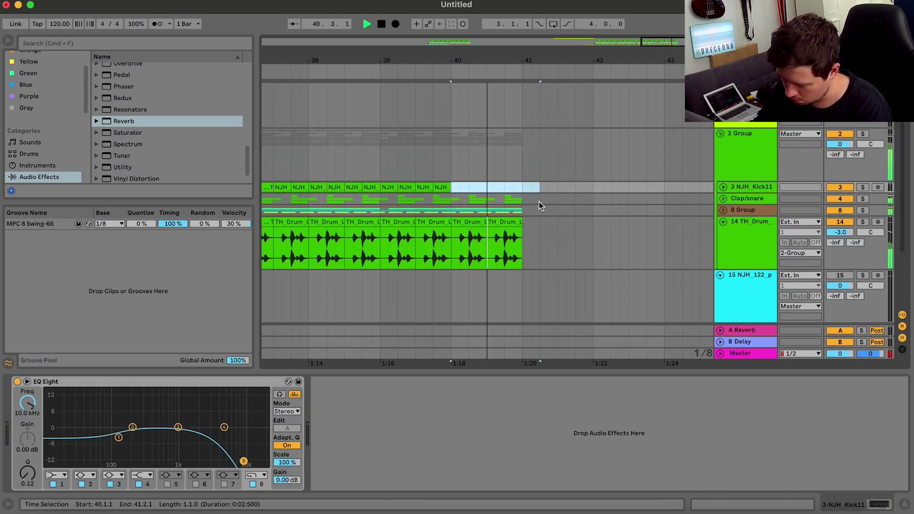
key("space")
left_click_drag(531, 201, 506, 250)
key("Delete")
key("space")
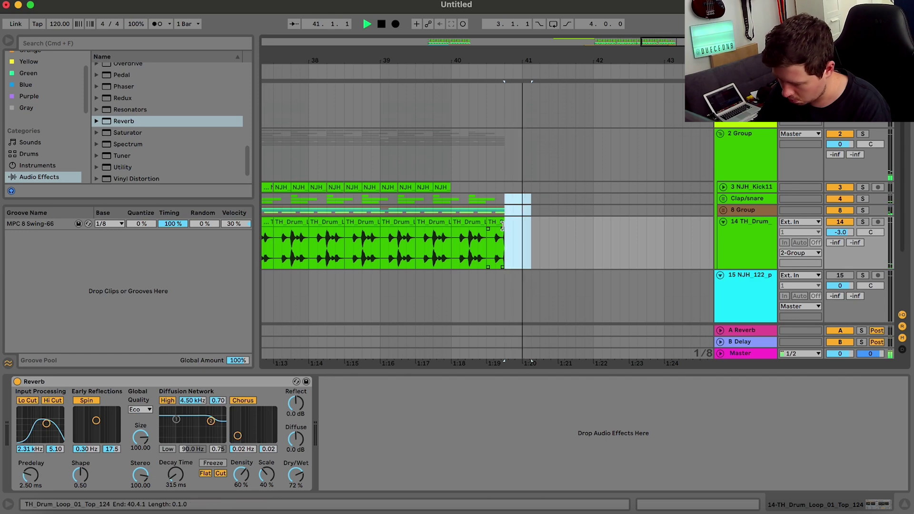
key("space")
key("super+z")
Add a fade-out to the last TH_Drum_Loop clip, running from about 40.3 to the clip's end, and play it back.
left_click(488, 239)
key("space")
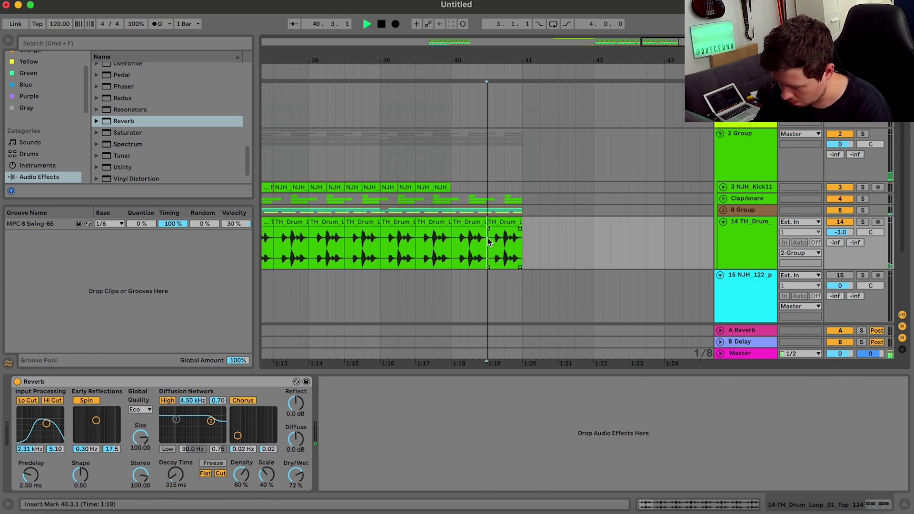
left_click_drag(520, 229, 490, 229)
key("space")
key("space")
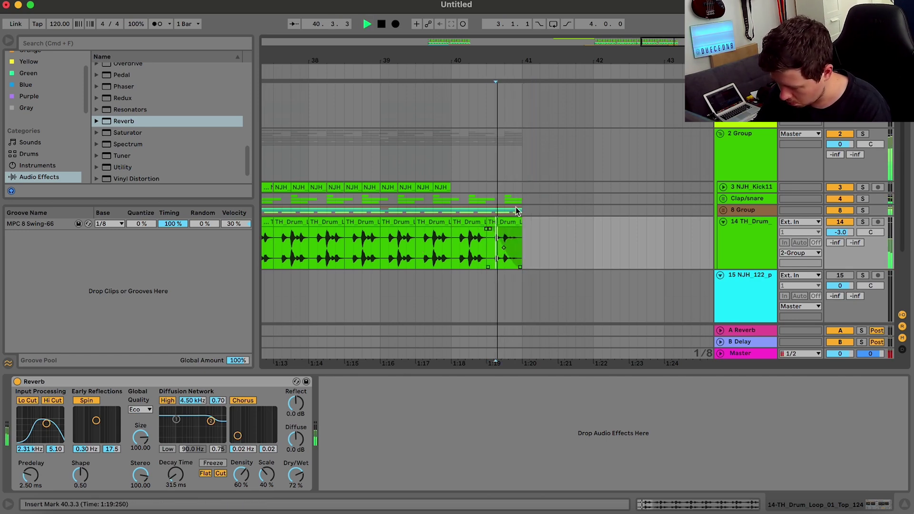
Delete the clap/snare notes from the last beat of bar 40 and play back the drum ending.
left_click_drag(505, 198, 558, 198)
left_click(461, 211)
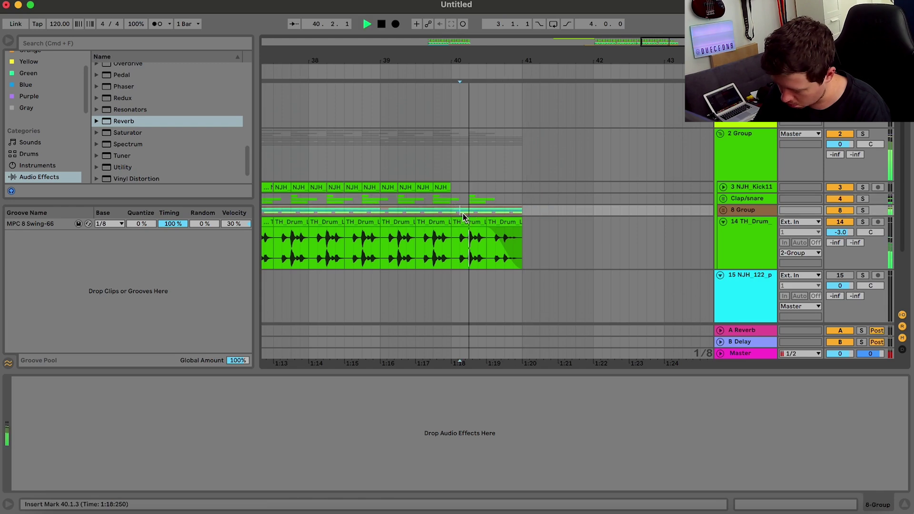
key("space")
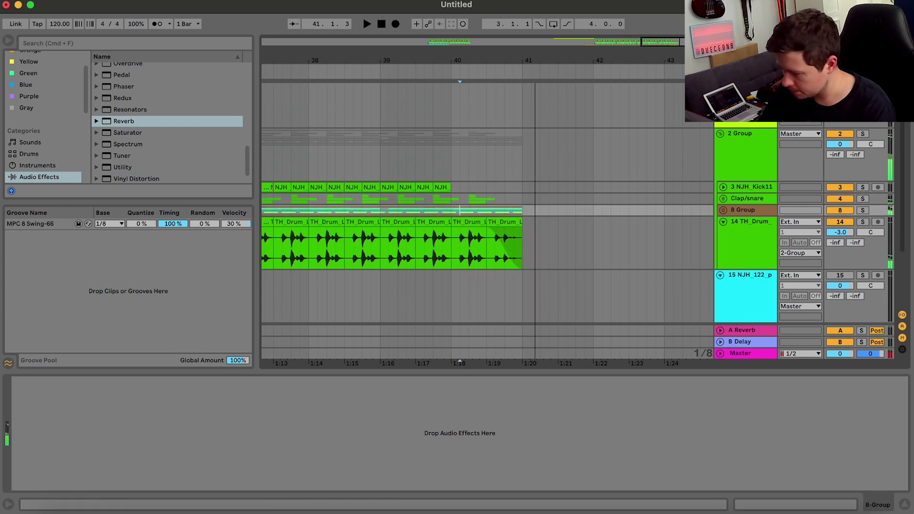
Collapse the 2 Group drum group and fold track 15.
left_click(720, 133)
left_click_drag(510, 60, 511, 24)
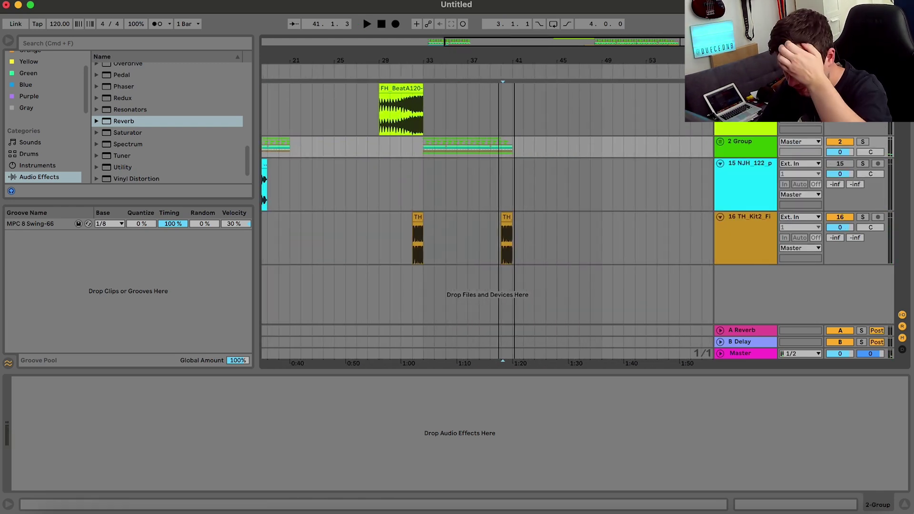
left_click(720, 164)
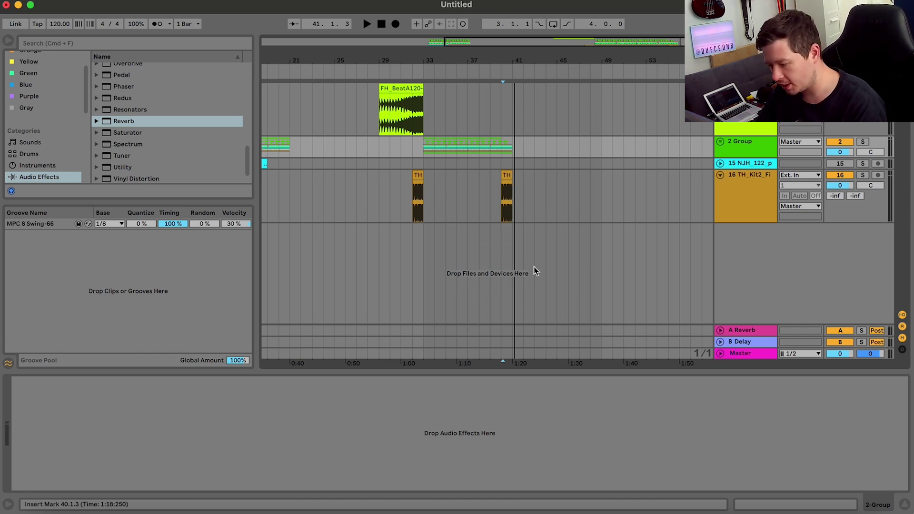
Insert a new MIDI track below track 16 TH_Kit2_Fi.
left_click(759, 190)
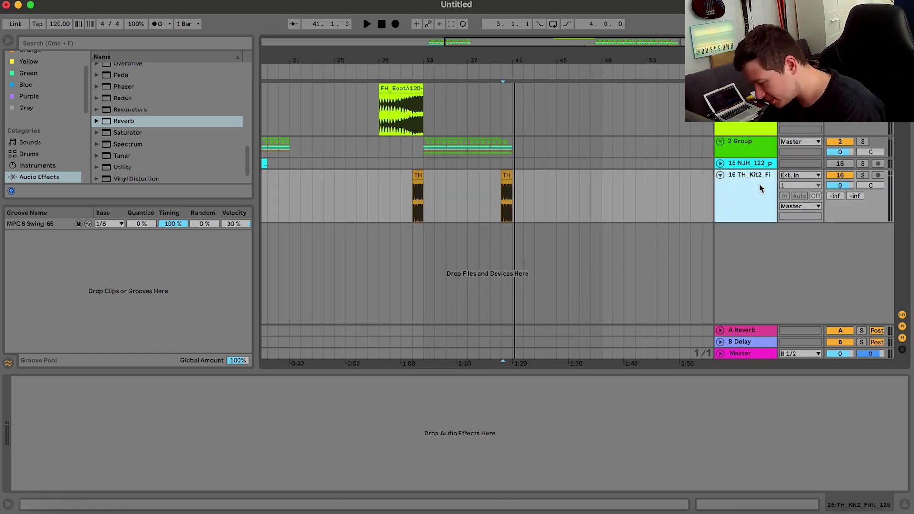
key("super+shift+t")
left_click(755, 267)
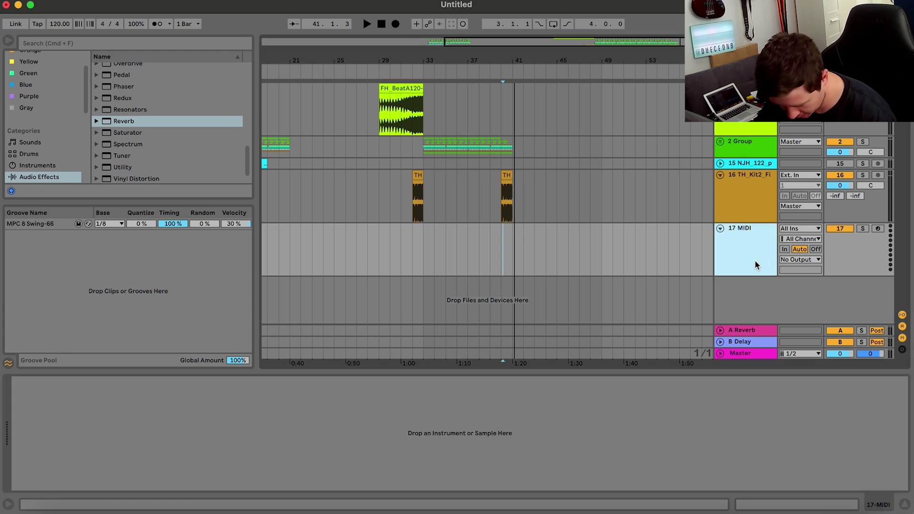
left_click(161, 25)
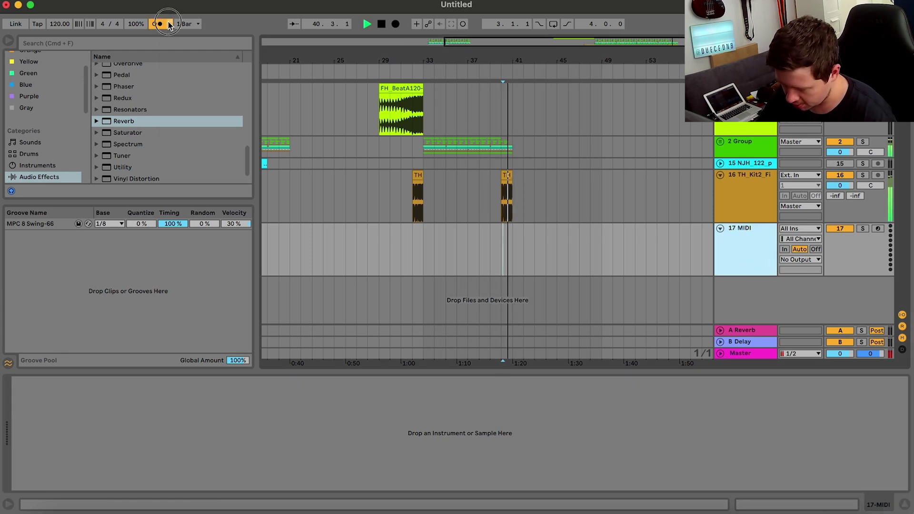
left_click(169, 23)
left_click(151, 11)
left_click(161, 24)
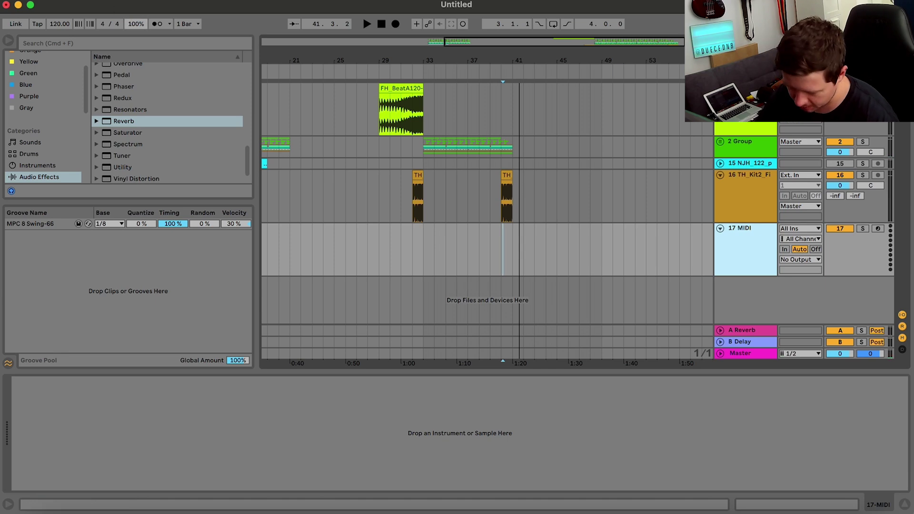
Search the browser for "op" and look through Operator's preset folders in the Instruments category.
left_click(73, 40)
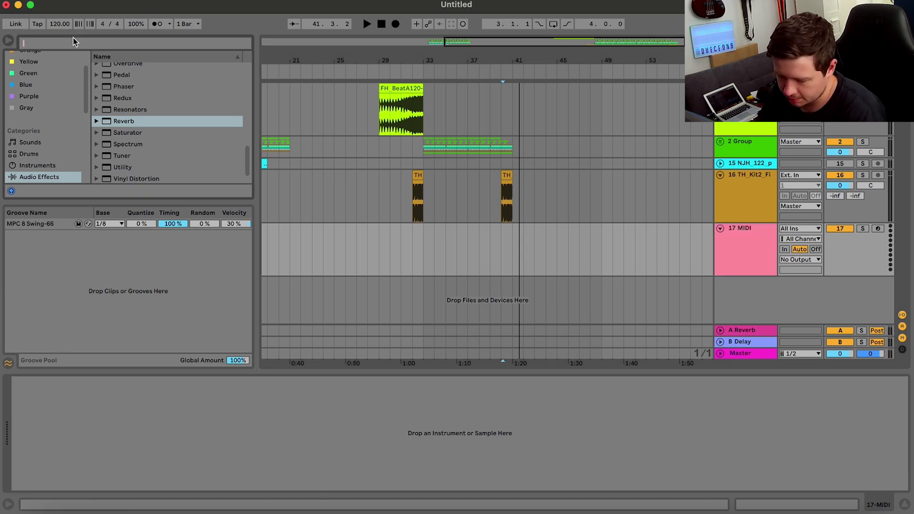
type("o")
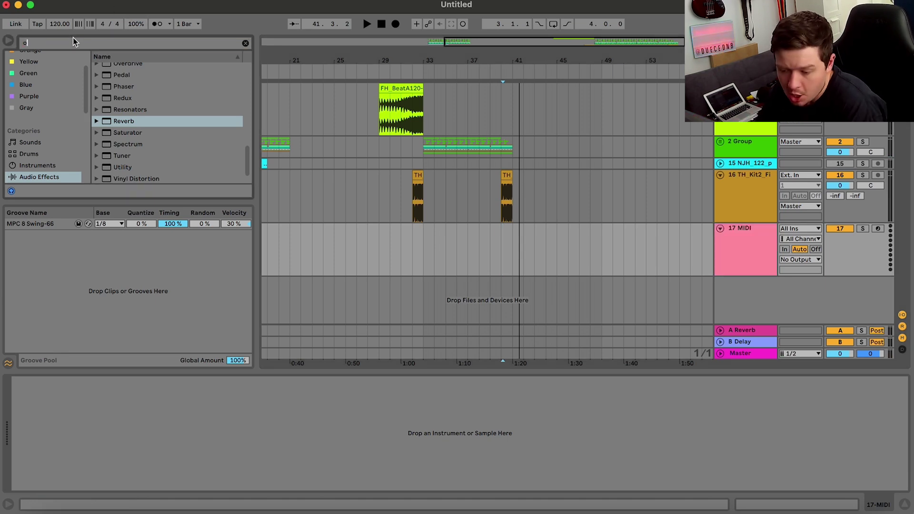
type("p")
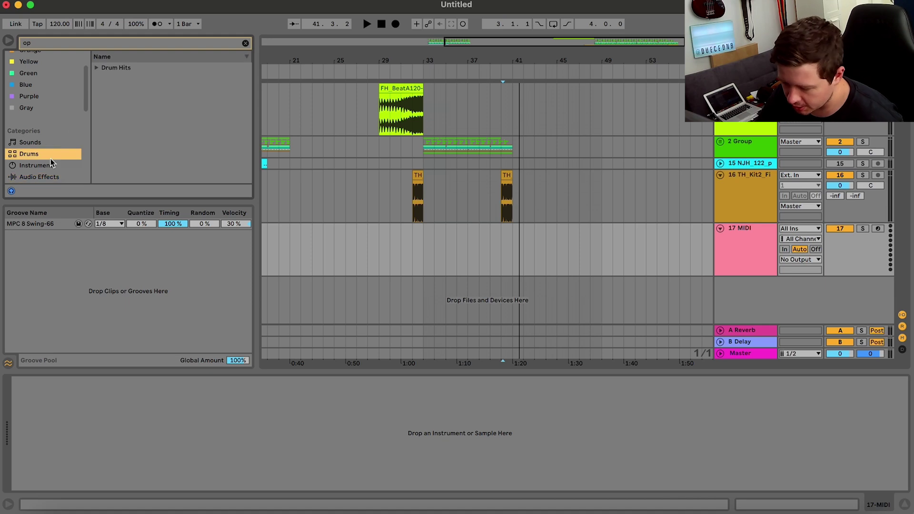
left_click(96, 91)
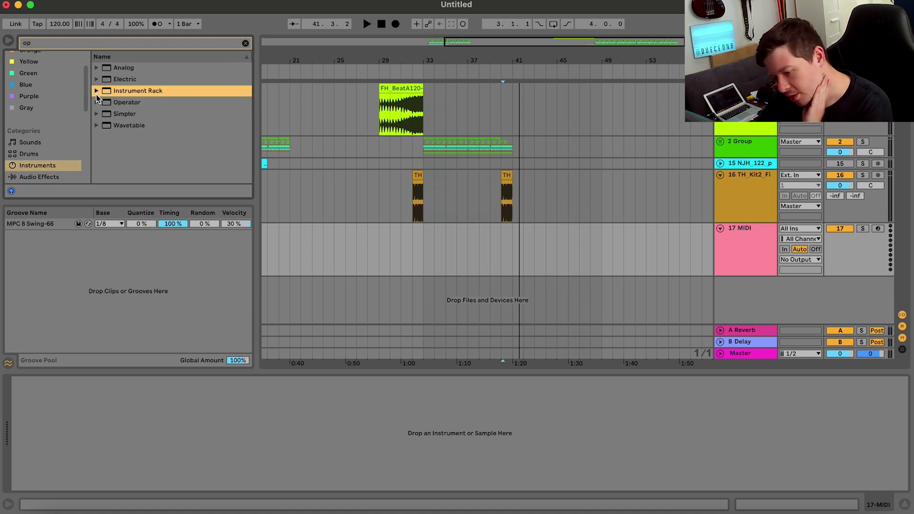
left_click(100, 104)
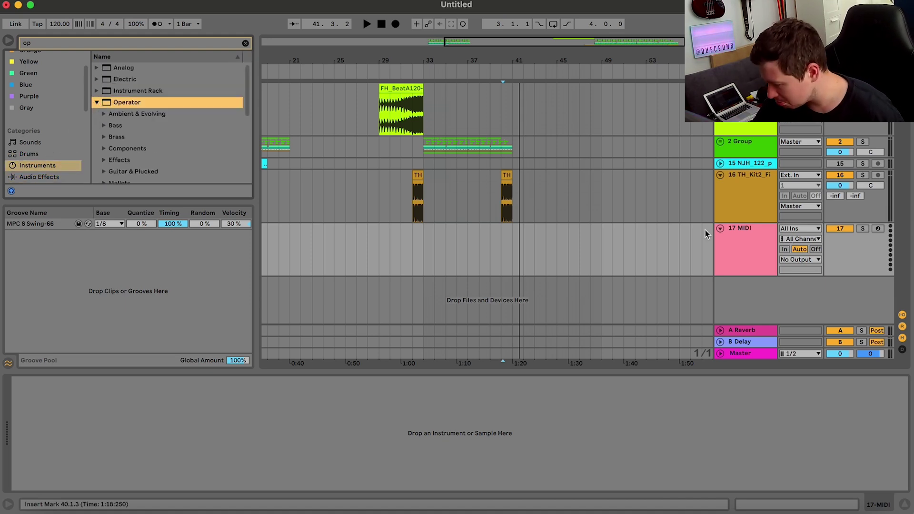
scroll(185, 131, "down", 5)
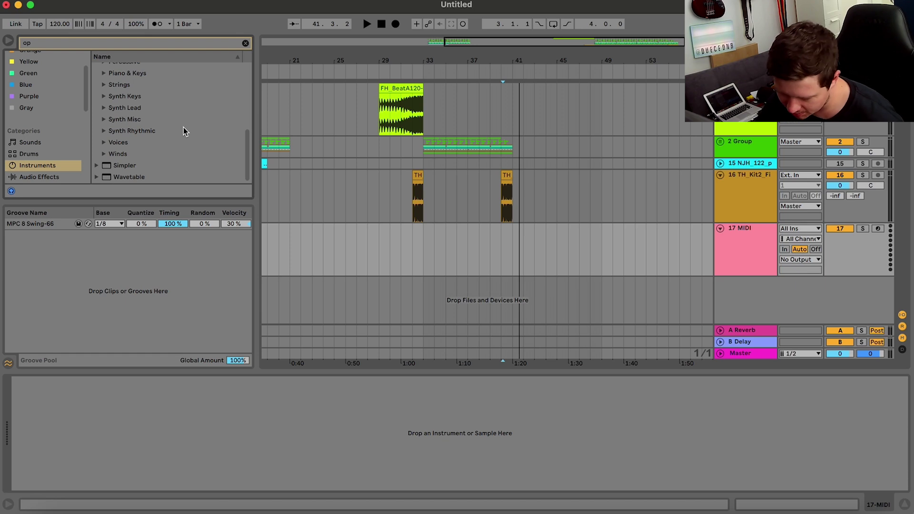
scroll(133, 146, "up", 5)
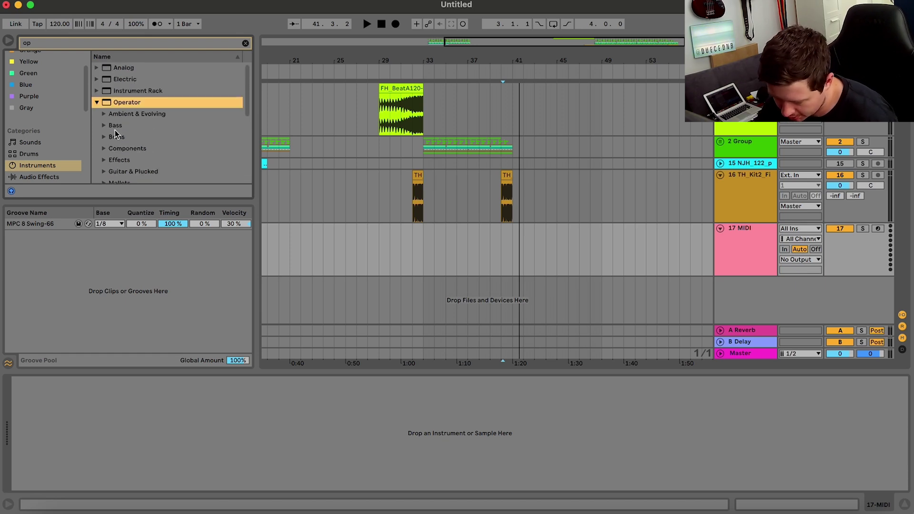
Browse the Instrument Rack preset folders in the "op" search results.
left_click(96, 94)
scroll(104, 116, "down", 6)
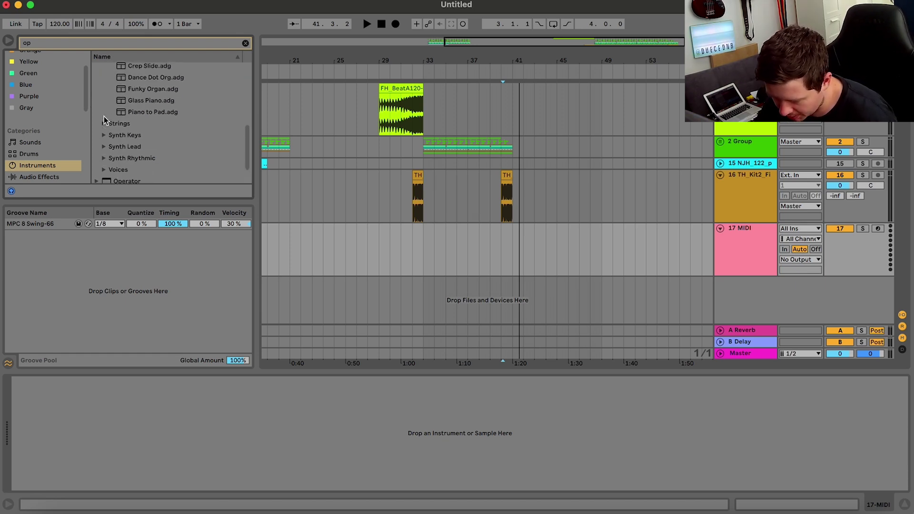
scroll(104, 116, "up", 6)
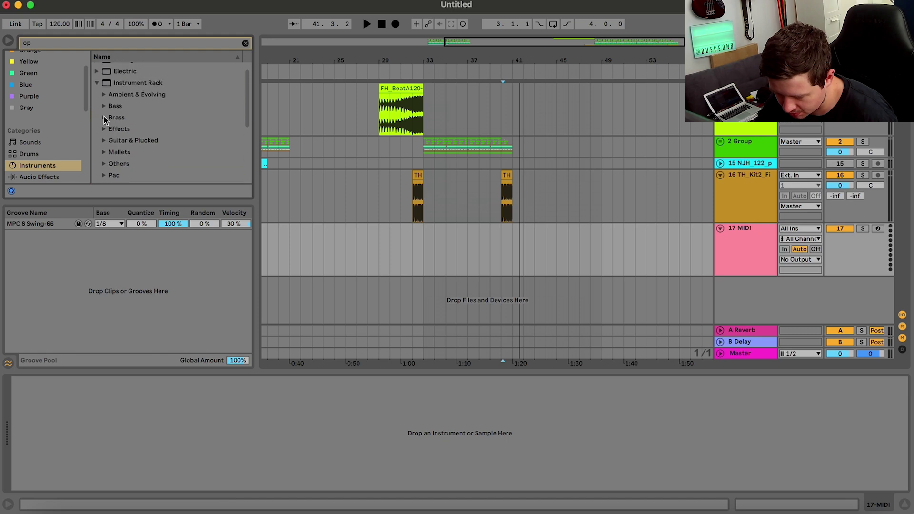
scroll(104, 116, "down", 5)
scroll(104, 117, "up", 4)
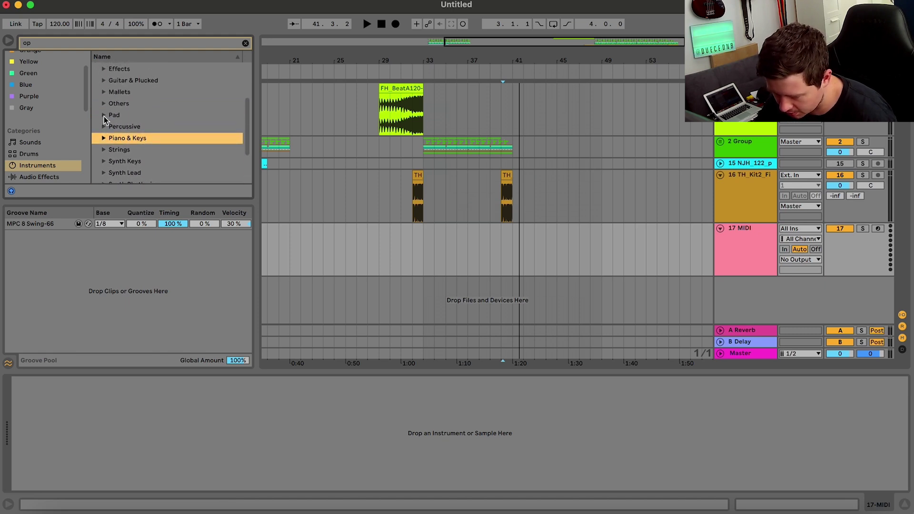
scroll(104, 116, "up", 2)
left_click(96, 91)
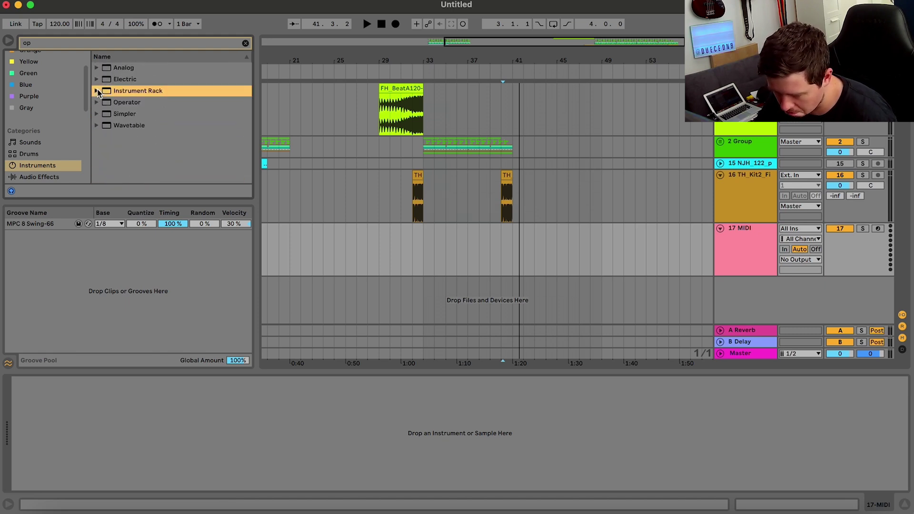
Search the instruments for "house" and view the Instrument Rack presets under Others.
left_click(61, 38)
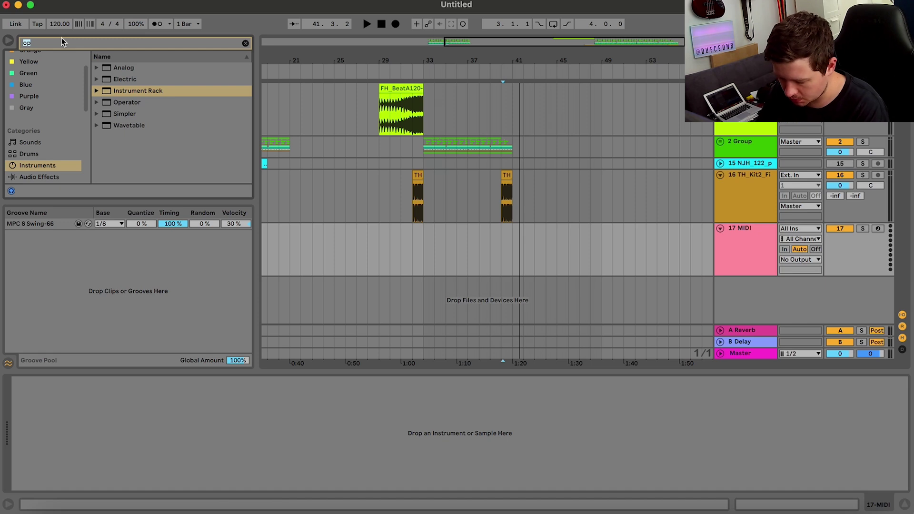
type("house")
left_click(97, 68)
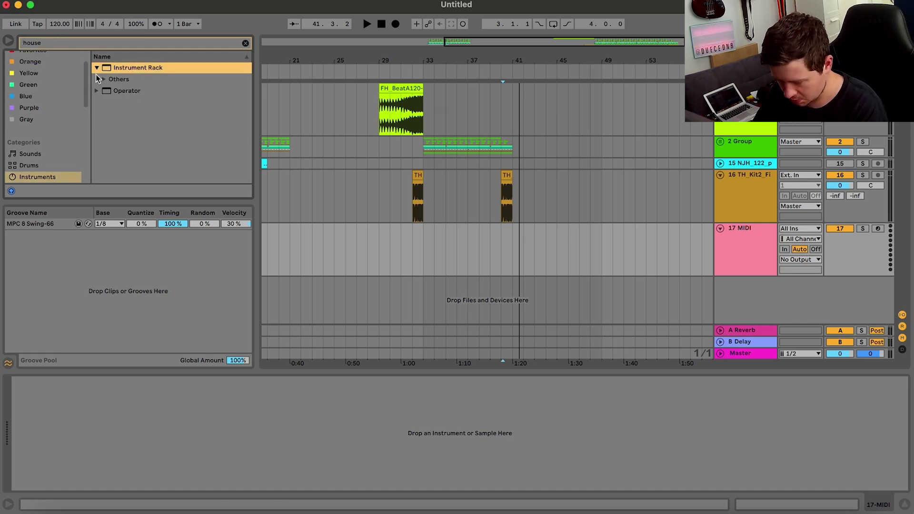
left_click(104, 79)
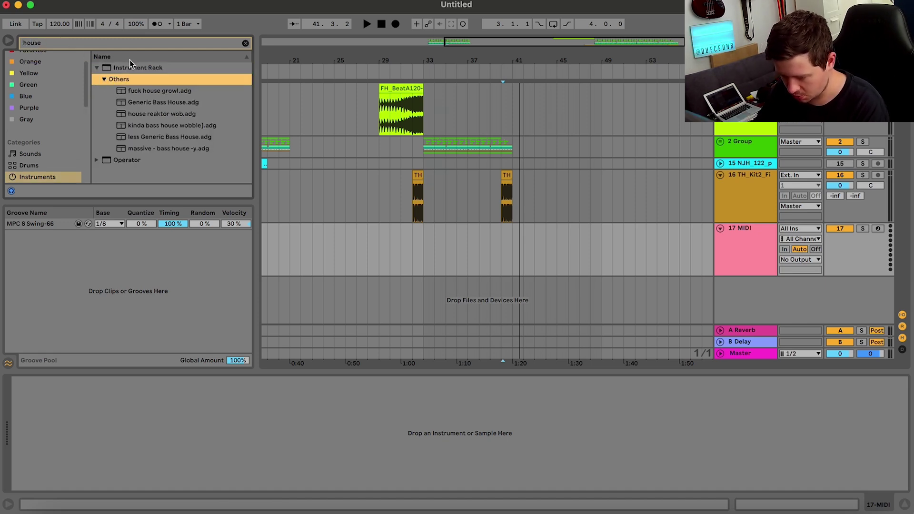
Search the instruments for "operat" and load "Operator - More Than A Sub.adg" onto the new MIDI track.
left_click(115, 42)
type("operat")
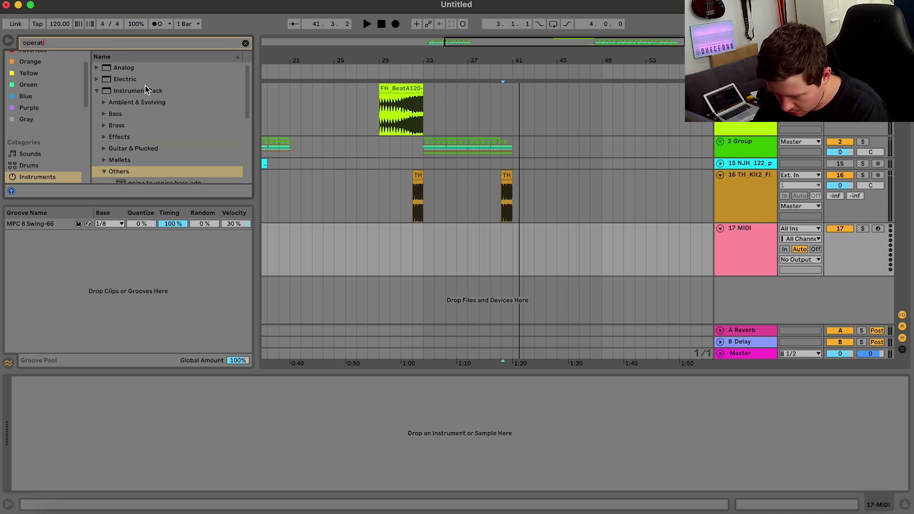
scroll(152, 121, "down", 4)
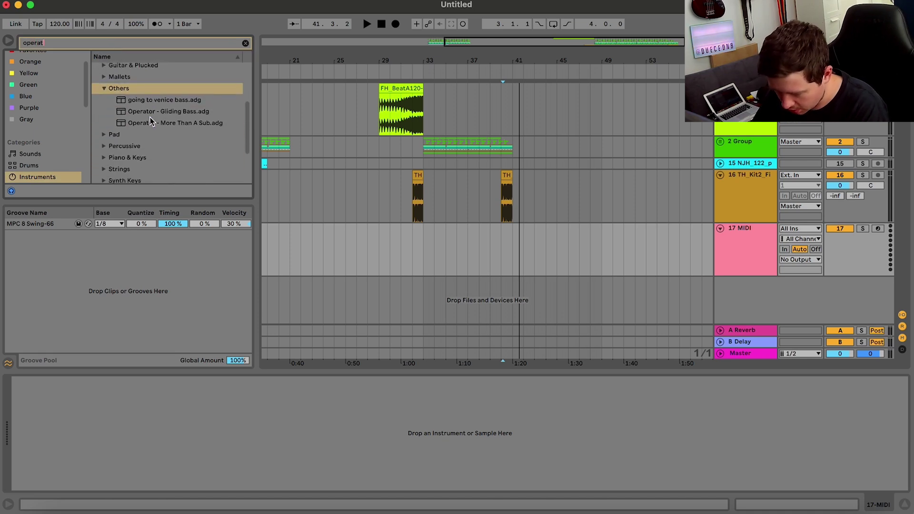
double_click(176, 123)
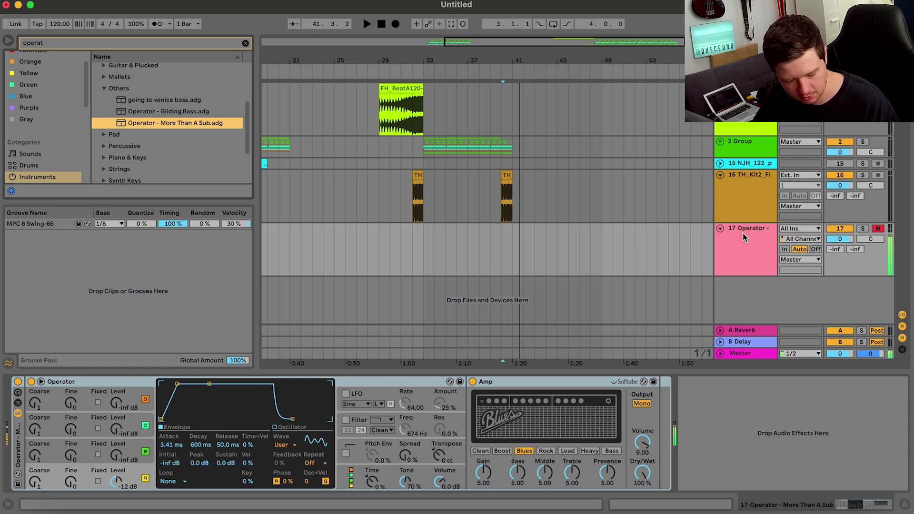
Play the arrangement from bar 33 to audition the bass patch, and show the rack's chain list.
key("space")
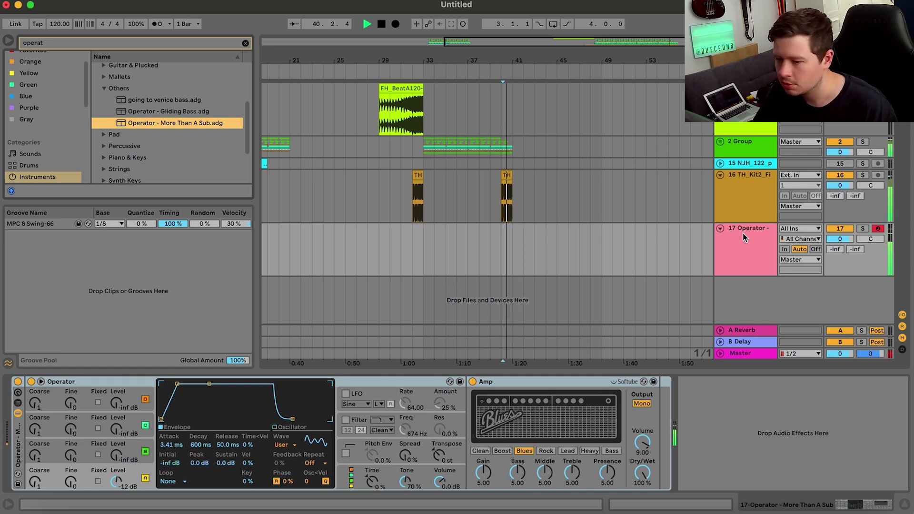
left_click(422, 247)
key("space")
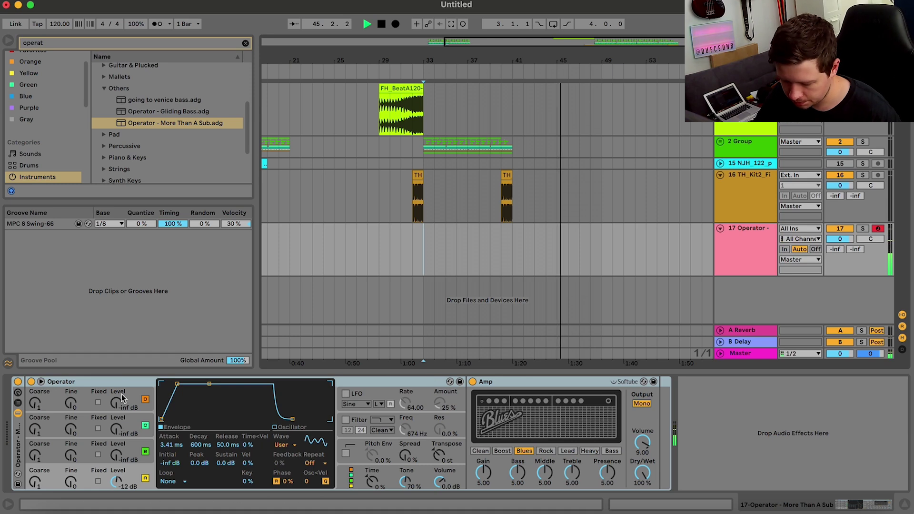
left_click(18, 403)
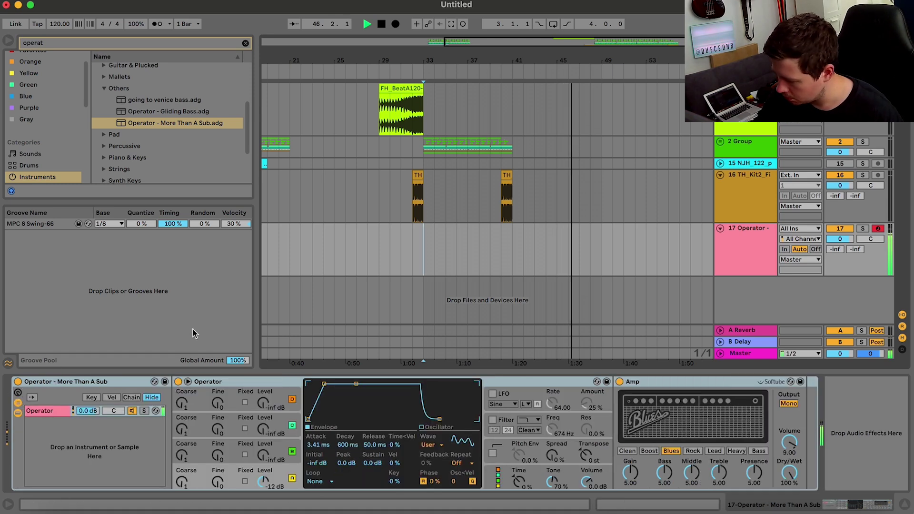
left_click(862, 231)
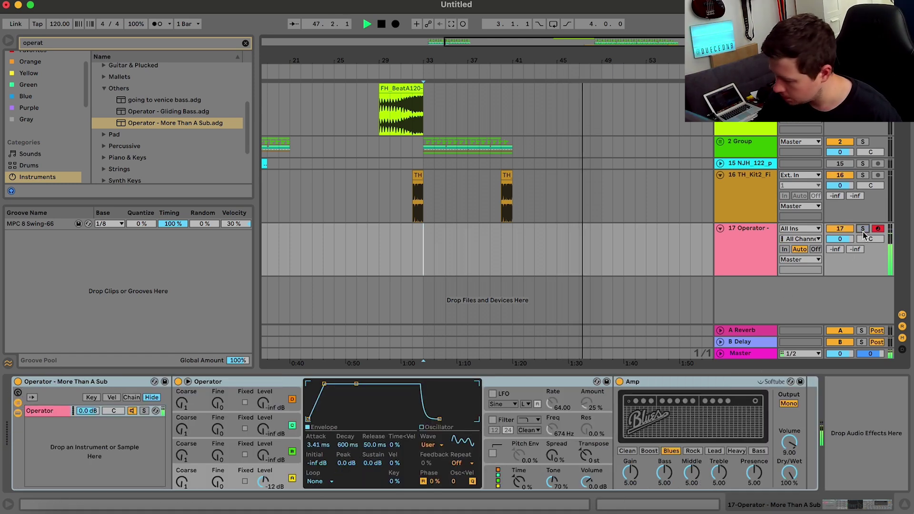
Record a bassline on the Operator track from bar 33 and extend the recorded clip's end to bar 37.
key("space")
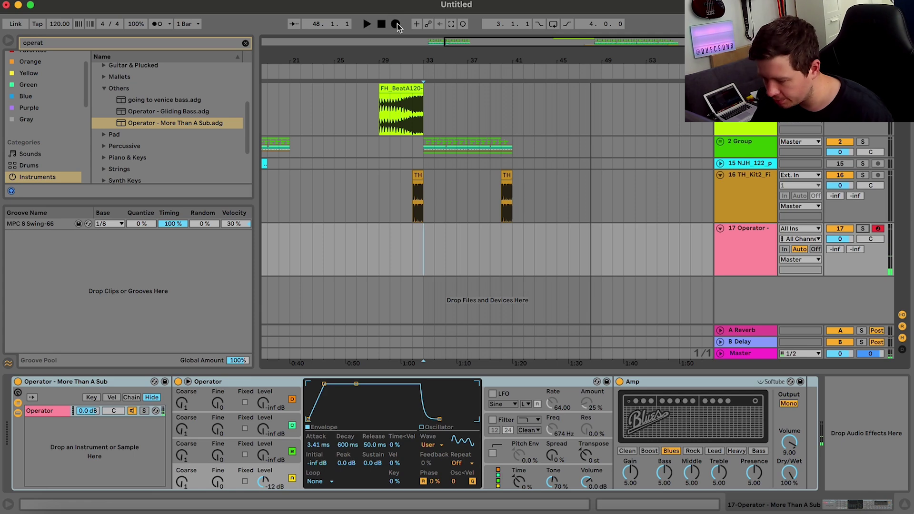
left_click(397, 24)
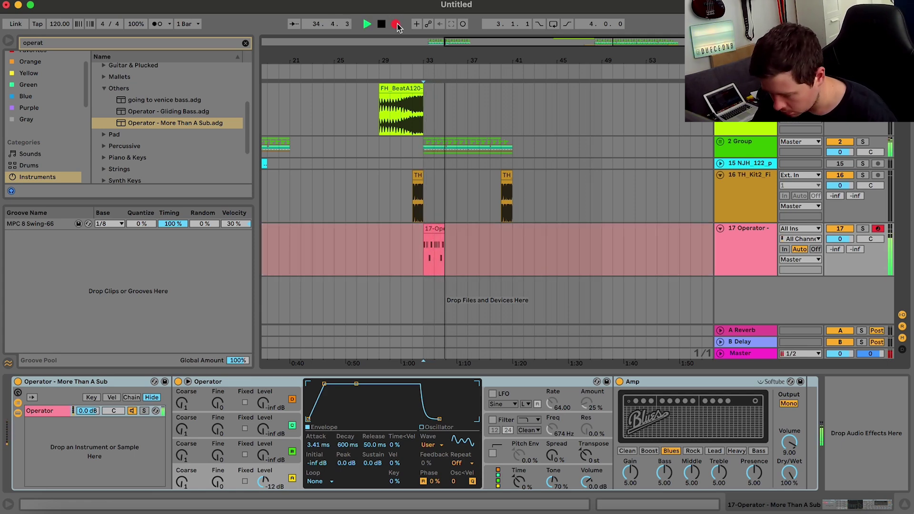
key("space")
left_click_drag(444, 228, 464, 228)
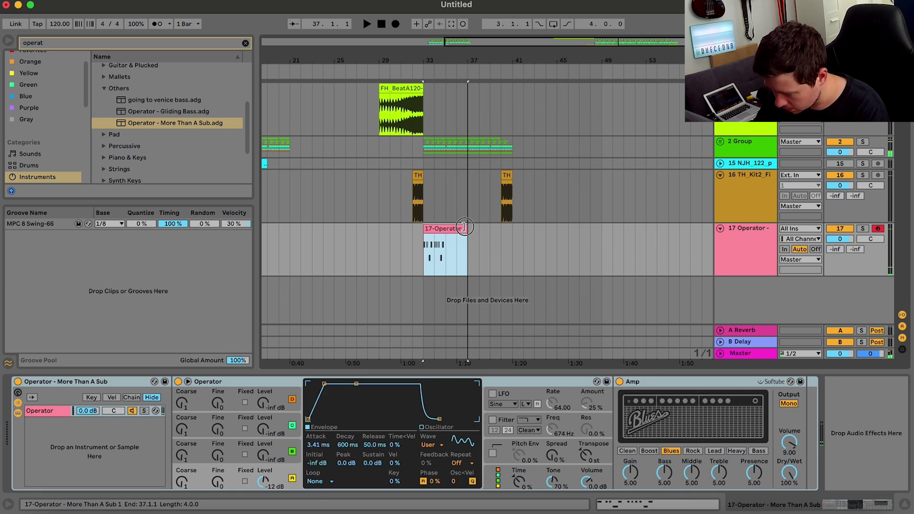
Open the recorded bass clip's notes and play them back to check the pattern.
double_click(450, 227)
left_click(195, 328)
key("super+a")
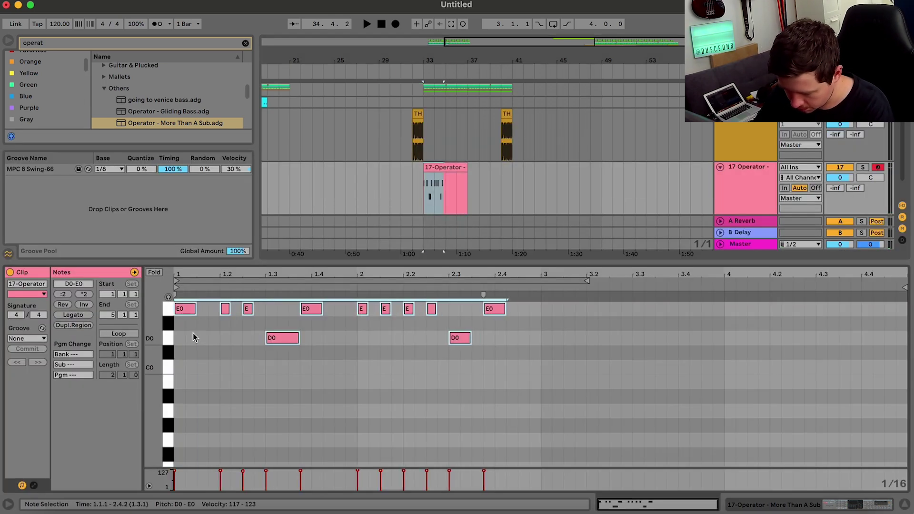
key("space")
left_click(230, 338)
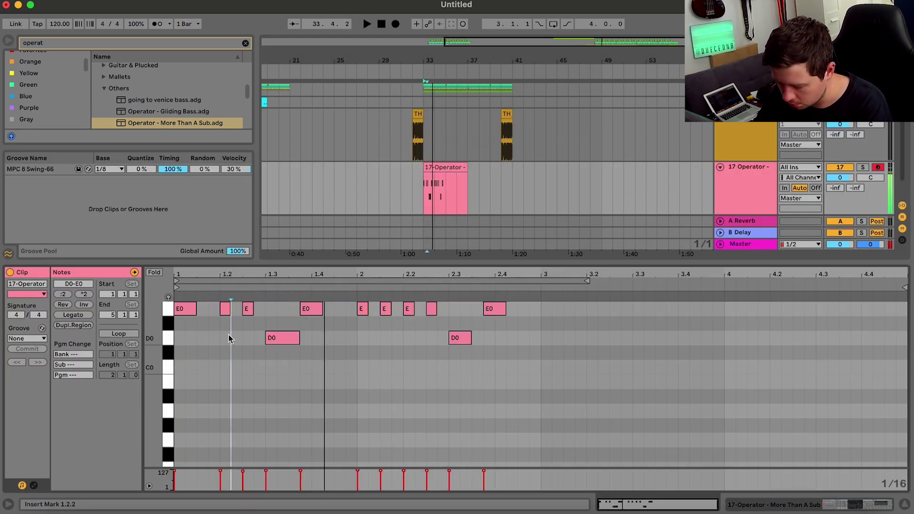
key("super+a")
left_click(320, 317)
left_click(313, 311)
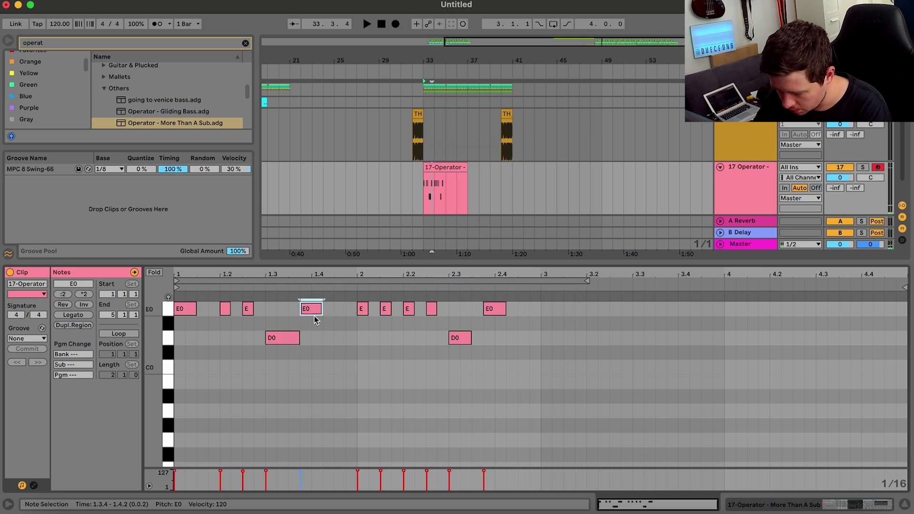
key("space")
Try a shorter D0 note at beat 1.3, ending at 1.3.3, and restore its end to the following E0 note.
left_click_drag(634, 498, 615, 496)
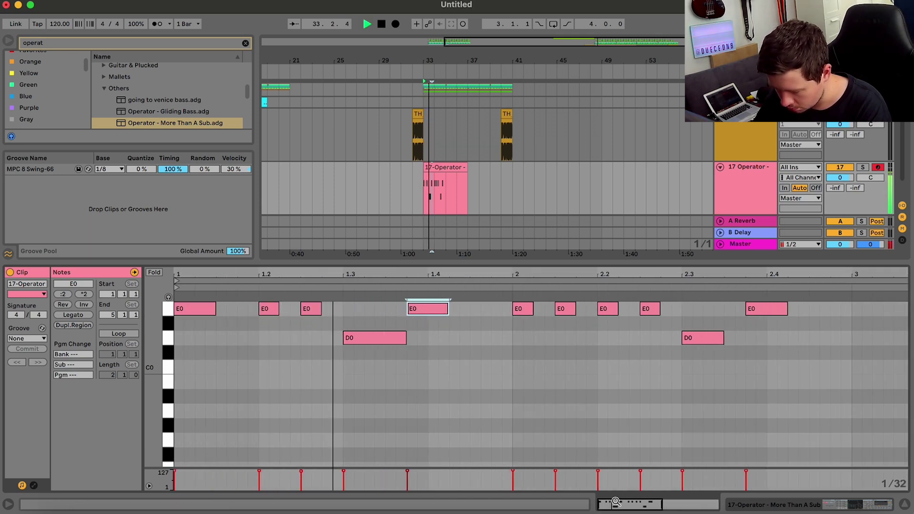
key("space")
left_click_drag(405, 336, 385, 336)
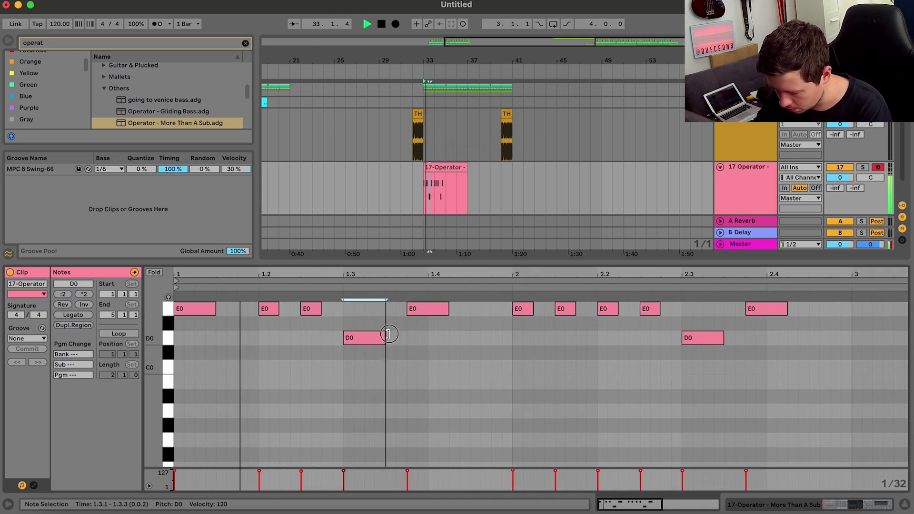
key("super+d")
key("Up")
key("Up")
key("space")
key("Right")
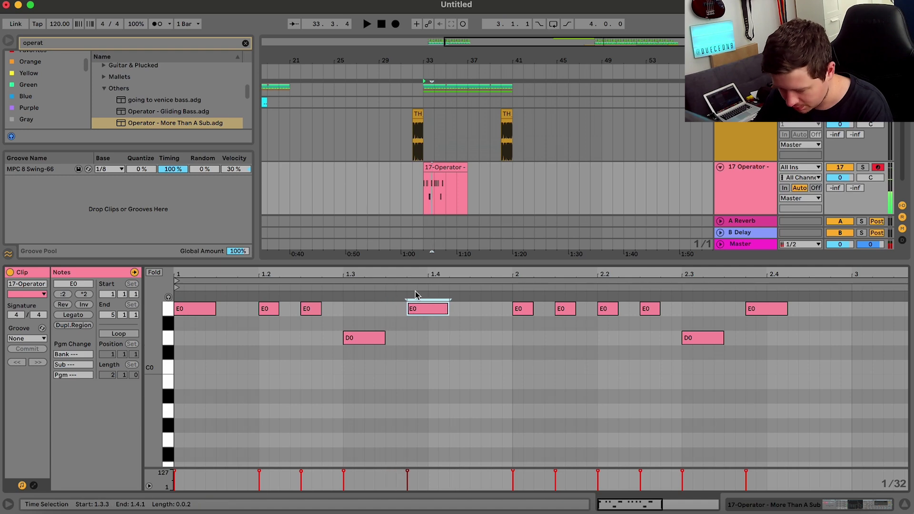
left_click_drag(385, 338, 412, 342)
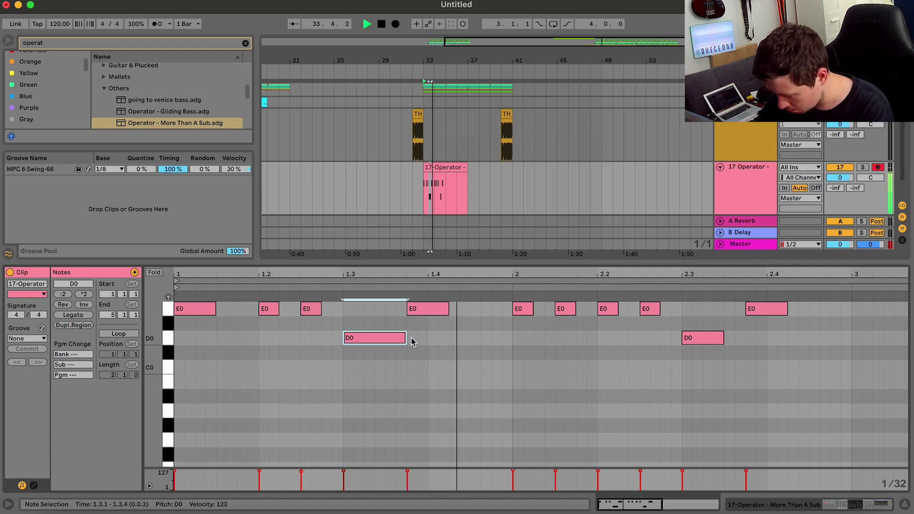
Copy the D0 and E0 notes starting at beat 1.3 and paste them at beat 2.3.
mouse_move(446, 312)
left_mouse_down()
mouse_move(431, 316)
mouse_move(467, 308)
mouse_move(447, 310)
left_mouse_up()
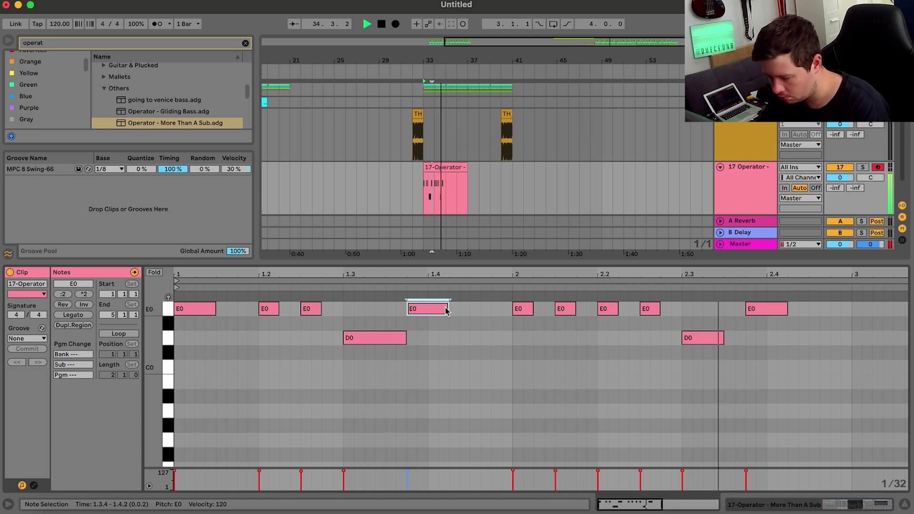
key("space")
key("space")
left_click_drag(394, 456, 439, 305)
key("super+c")
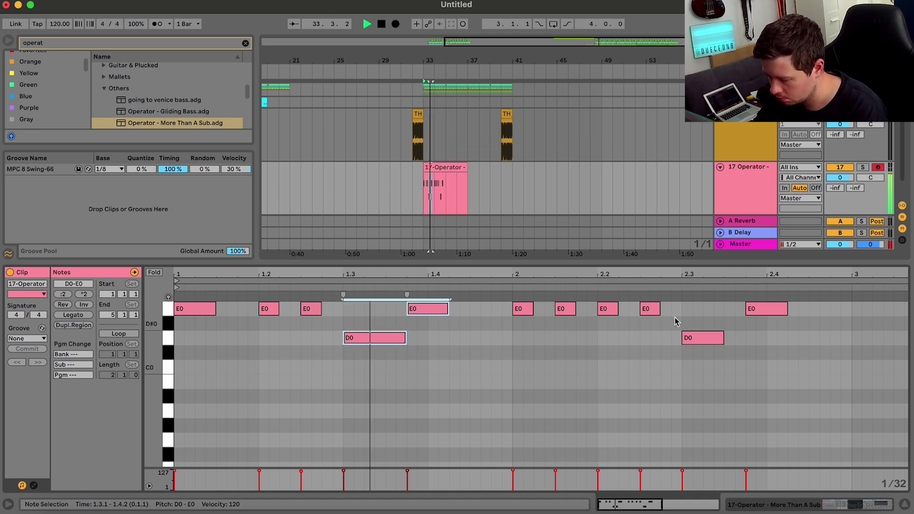
left_click(680, 317)
key("super+v")
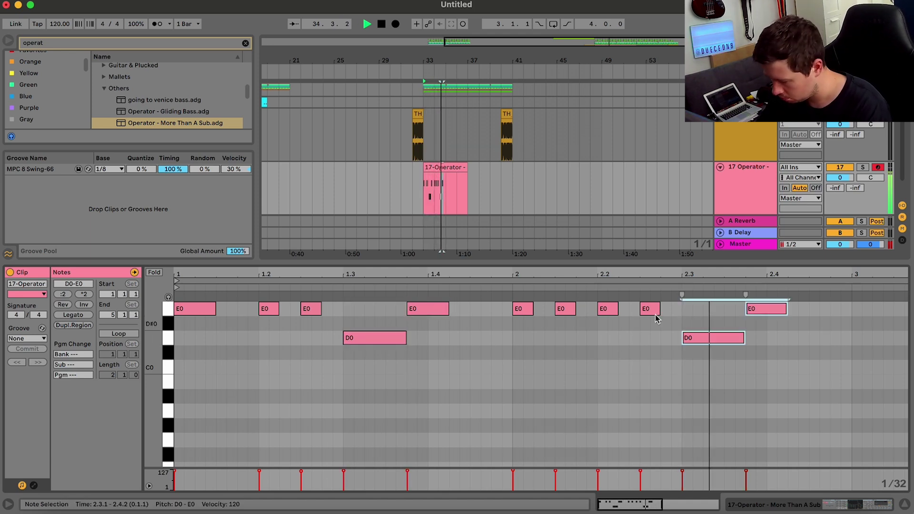
Select bars 33 to 35 of the bass clip, solo the Operator track and play the pattern.
left_click(426, 184)
key("space")
left_click_drag(425, 183, 446, 185)
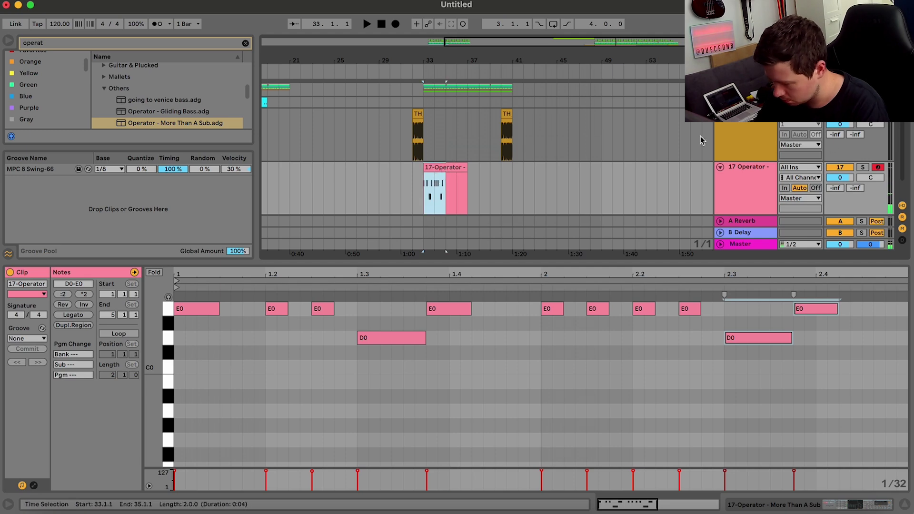
left_click(862, 167)
left_click(839, 167)
key("space")
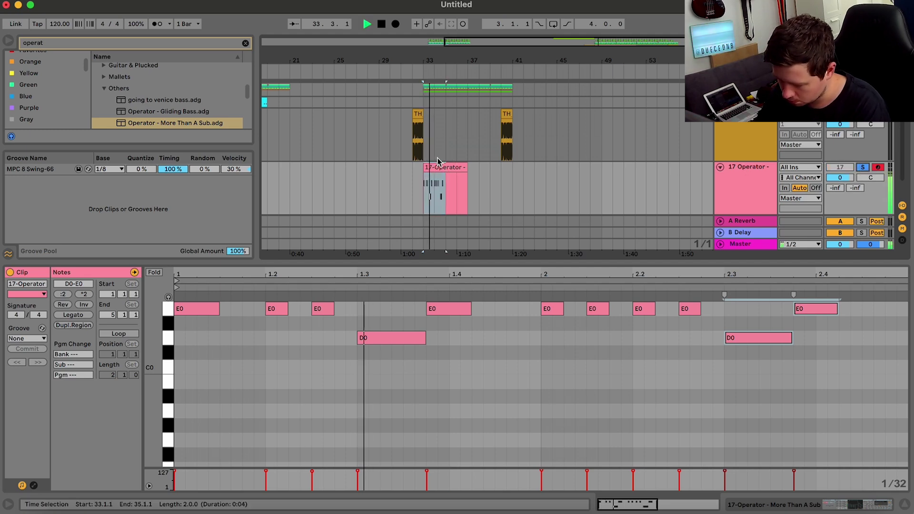
Duplicate the two-bar bass pattern until it fills bars 33 to 41, deleting the extra copy after bar 41.
key("super+d")
key("super+d")
key("super+d")
key("super+d")
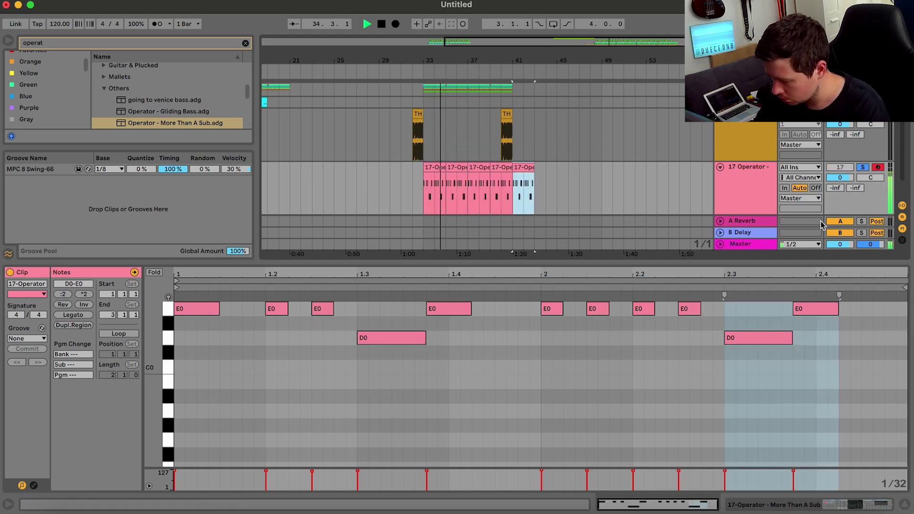
key("BackSpace")
Stop playback and show the Operator track's device chain instead of the clip's note editor.
left_click(902, 506)
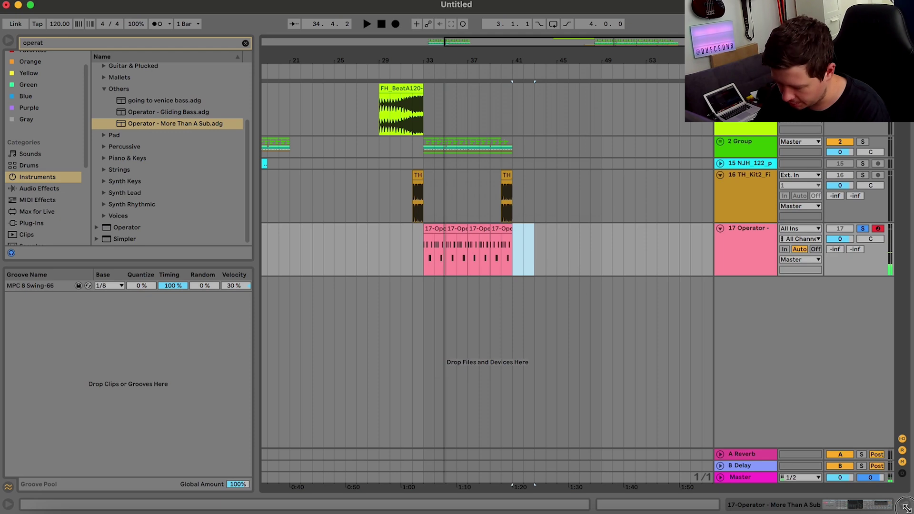
left_click(905, 504)
scroll(790, 181, "down", 3)
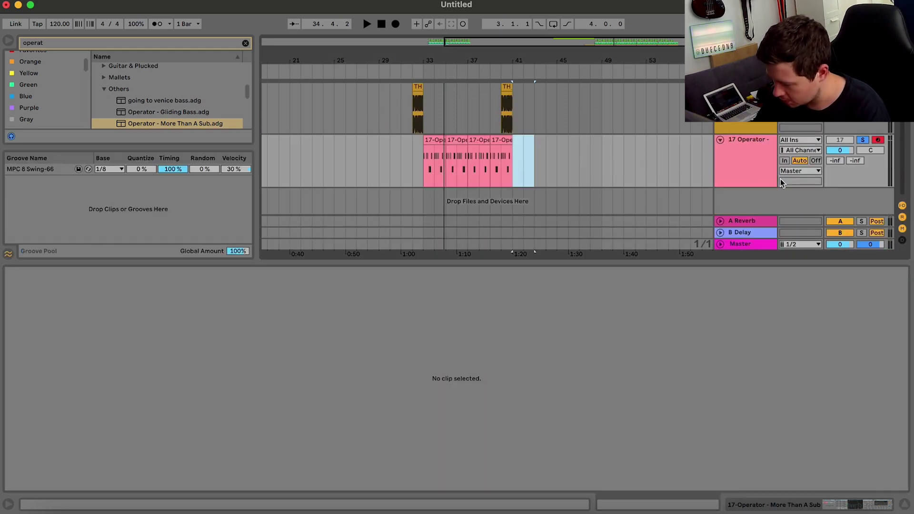
left_click(751, 176)
double_click(751, 176)
Search the plug-ins for "flux" and add Caelum Audio's VST3 Flux Mini 2 after the Amp on the Operator track.
left_click(54, 43)
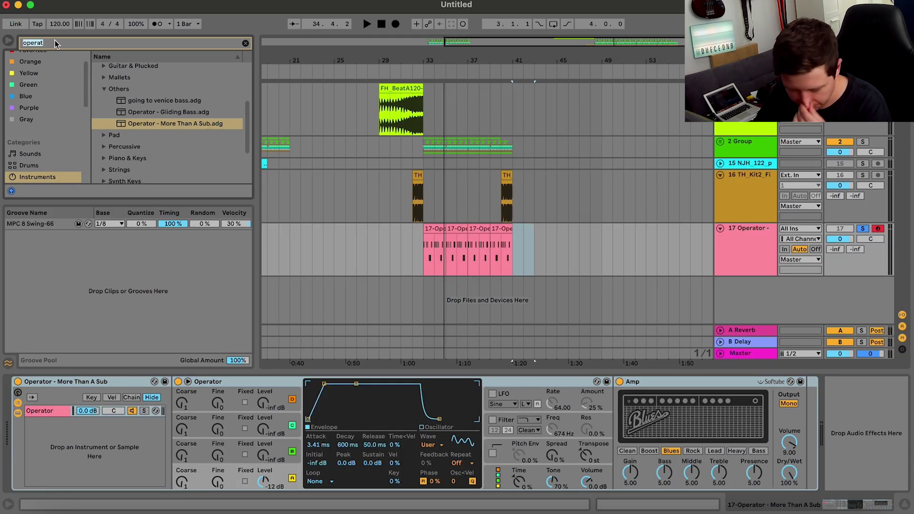
type("flux")
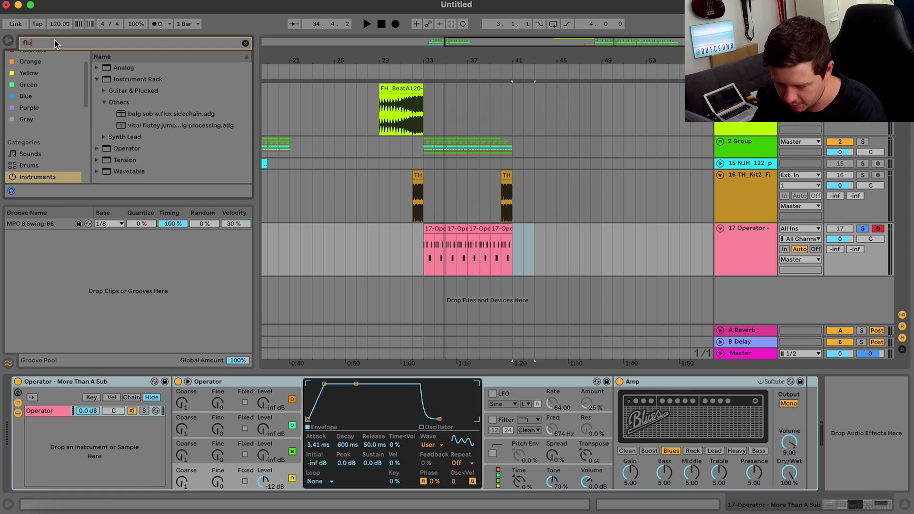
scroll(55, 106, "down", 4)
scroll(55, 105, "down", 2)
left_click(30, 101)
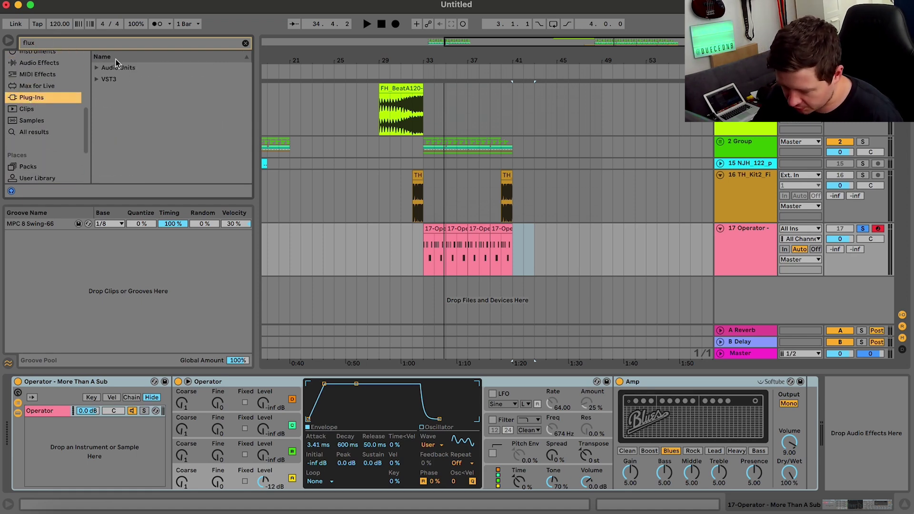
left_click(105, 81)
left_click(109, 91)
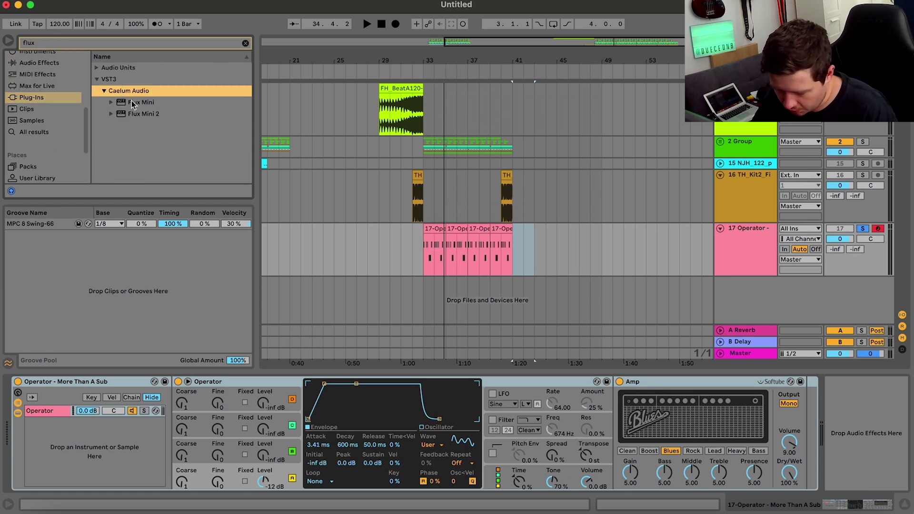
mouse_move(130, 114)
left_mouse_down()
mouse_move(106, 440)
mouse_move(672, 228)
mouse_move(818, 385)
mouse_move(804, 392)
left_mouse_up()
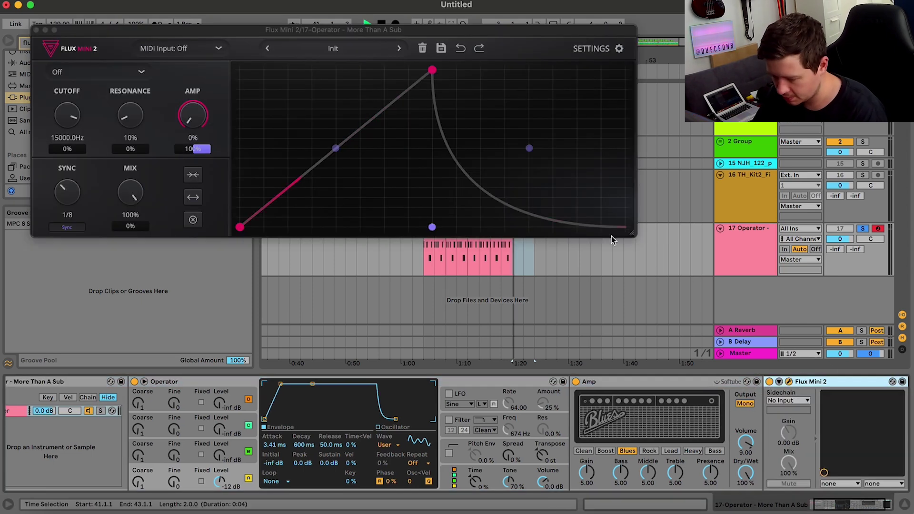
Play the bassline from bar 33 to audition Flux Mini 2's Init curve.
left_click(423, 274)
key("space")
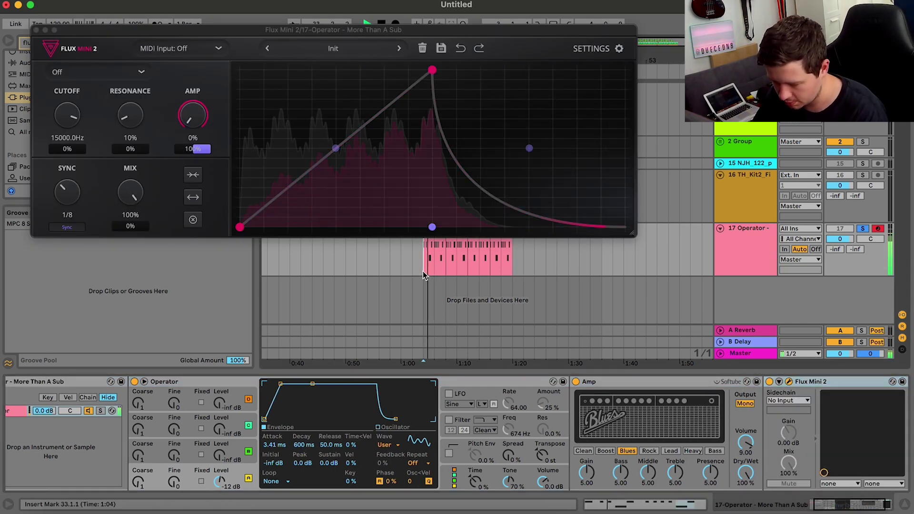
key("space")
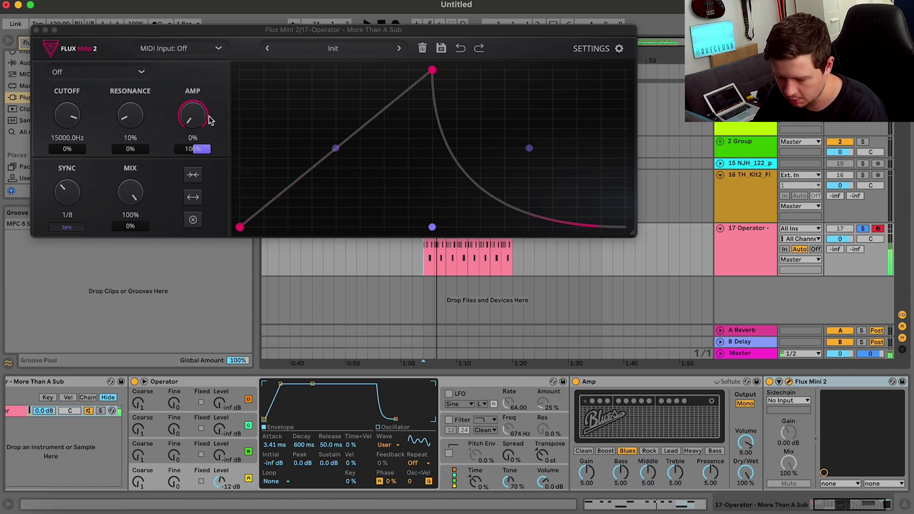
Set Flux Mini 2's MIDI input mode to One-Shot and start playback.
left_click(139, 73)
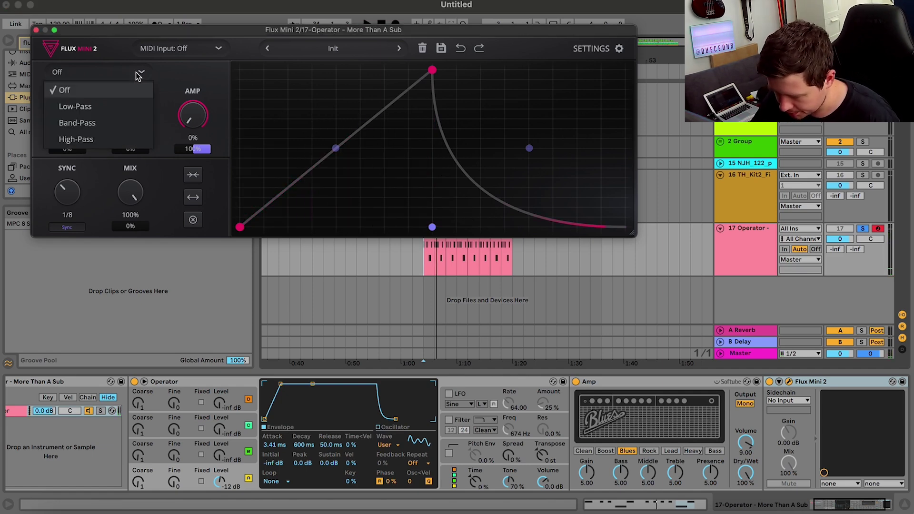
left_click(138, 75)
left_click(189, 50)
left_click(190, 83)
key("space")
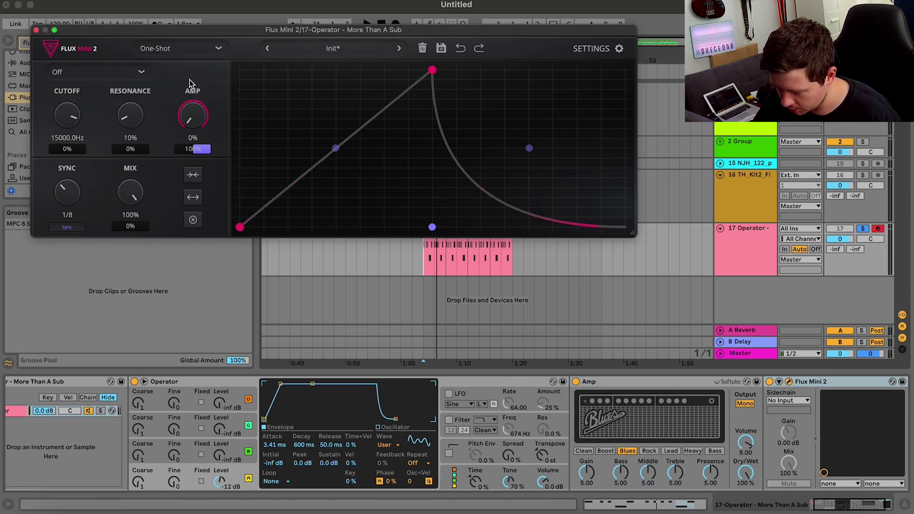
Bend the rising segment of the Flux curve upward and set the filter type to Low-Pass.
left_click_drag(337, 149, 300, 70)
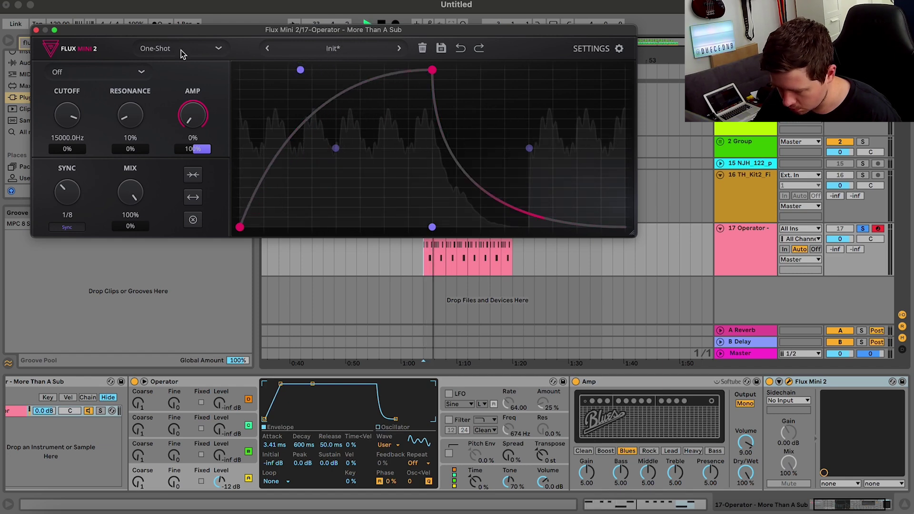
left_click(96, 72)
left_click(76, 107)
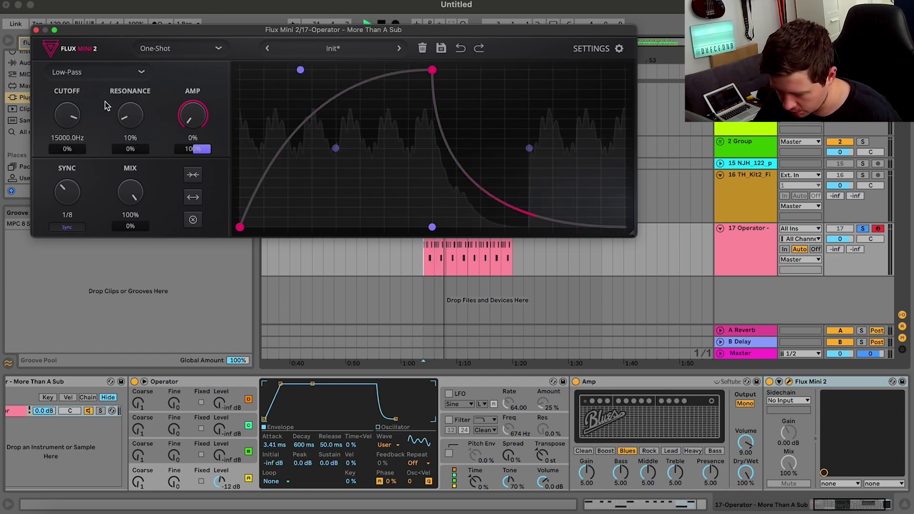
Audition the Off and Retrigger MIDI input modes during playback and return to One-Shot.
left_click(219, 52)
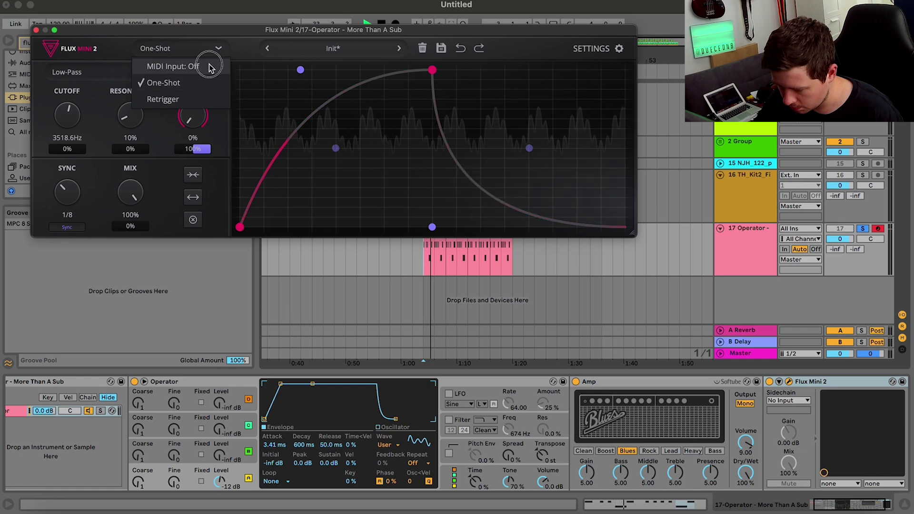
left_click(210, 66)
left_click(219, 50)
left_click(197, 100)
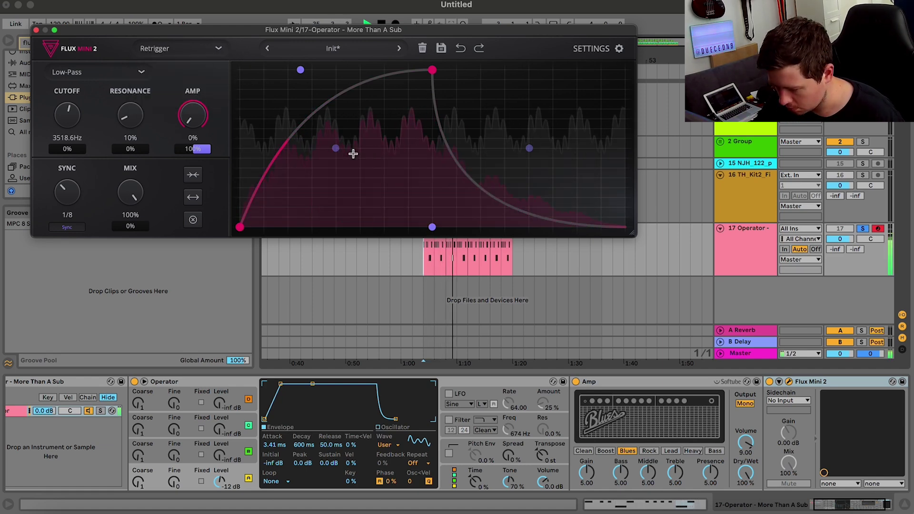
key("space")
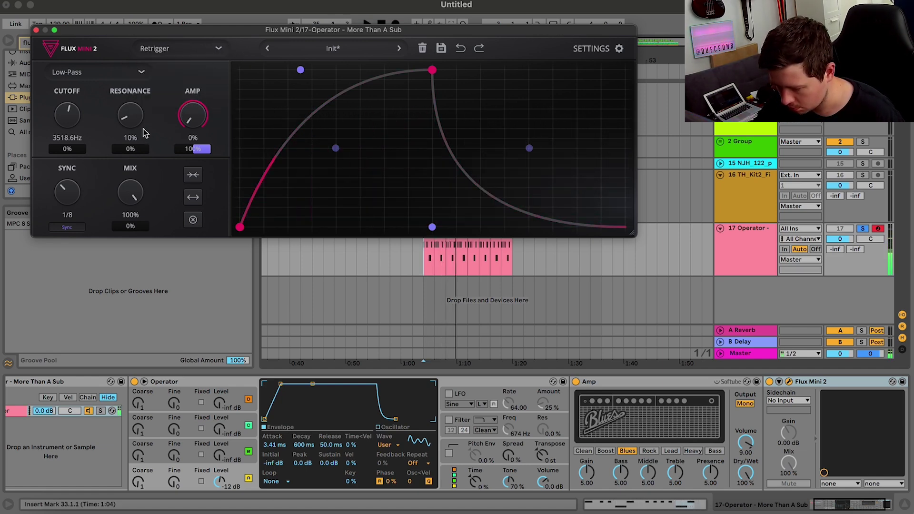
left_click(186, 54)
left_click(190, 82)
key("space")
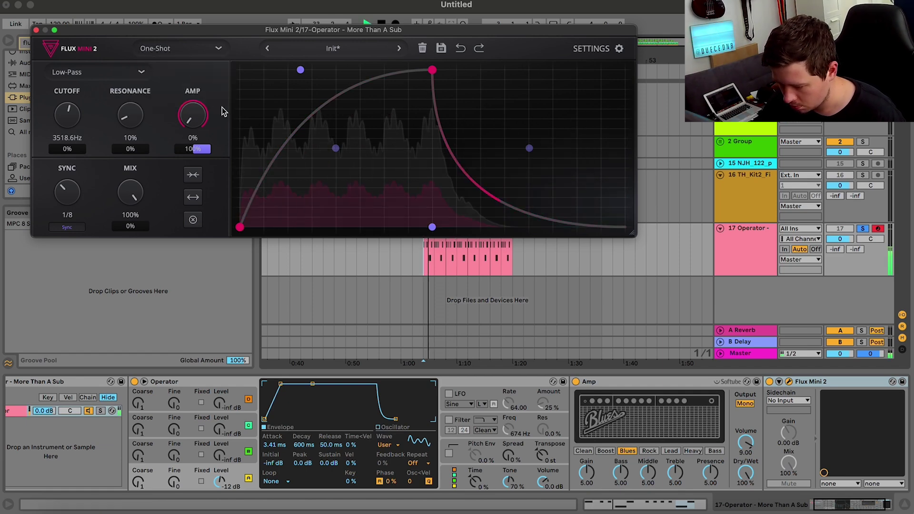
Set the low-pass cutoff to 120.8 Hz with 100% modulation, stop playback and open Flux Mini 2's settings.
left_click_drag(67, 114, 98, 75)
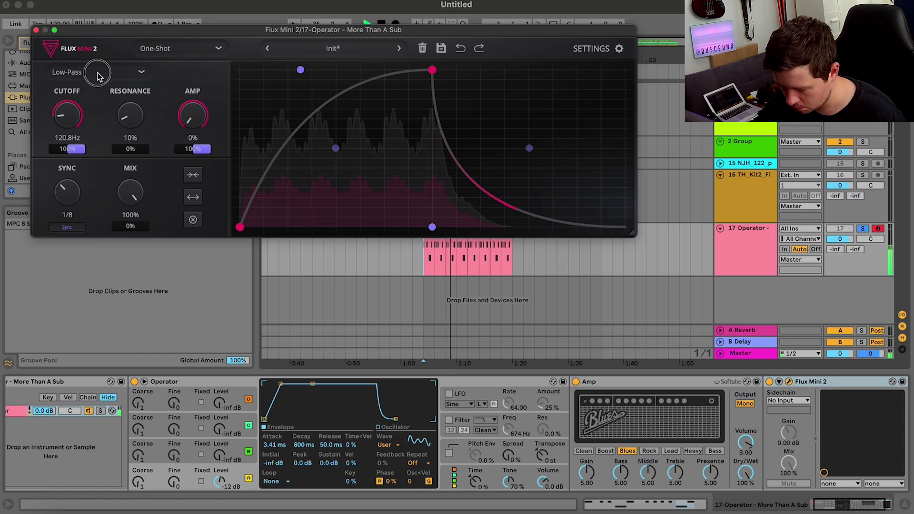
key("space")
left_click(619, 49)
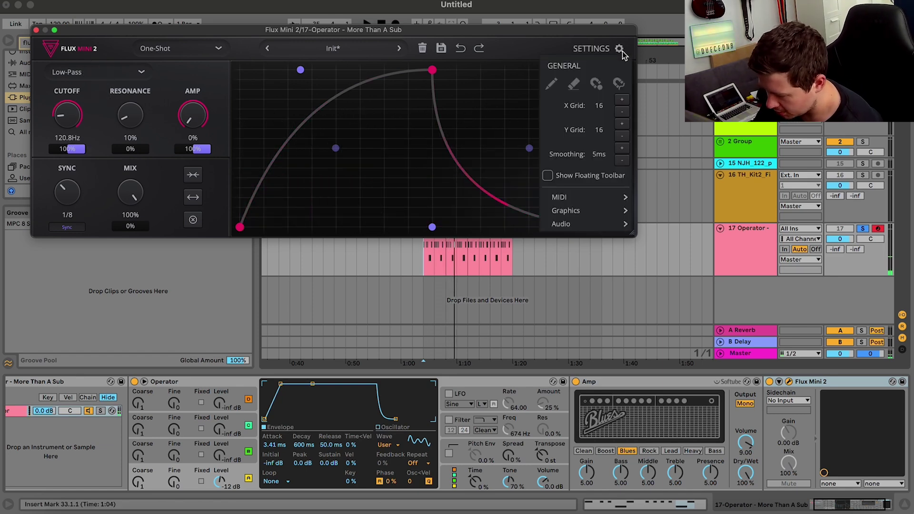
Examine Flux Mini 2's MIDI and graphics settings and the track's MIDI input channel options during playback from bar 33.
mouse_move(603, 202)
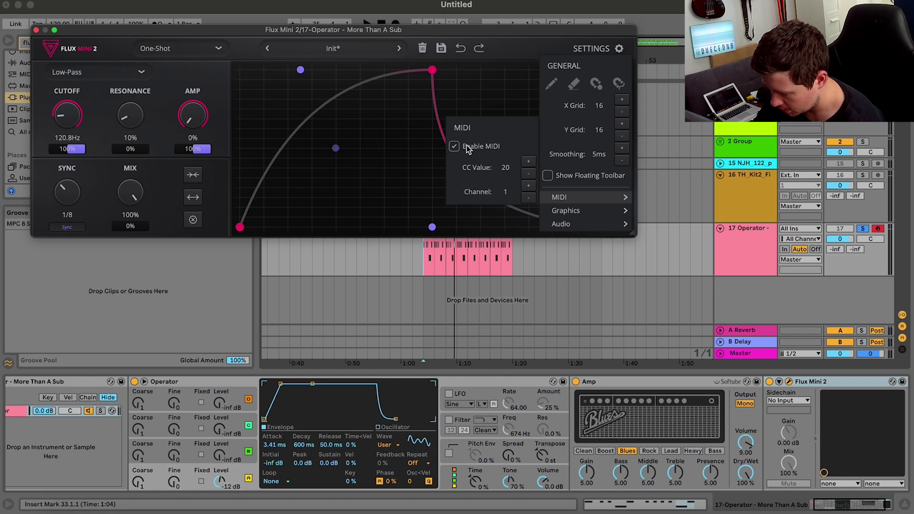
left_click(428, 272)
key("space")
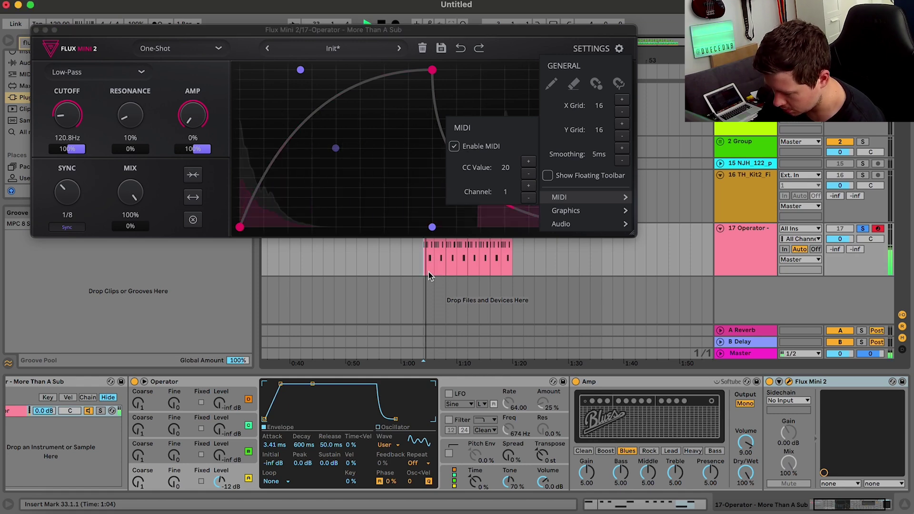
left_click(497, 227)
mouse_move(624, 206)
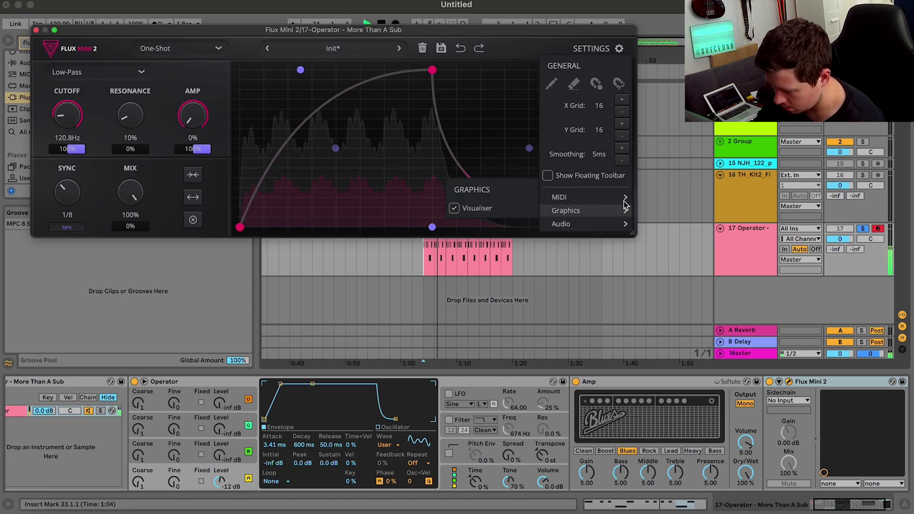
left_click(808, 243)
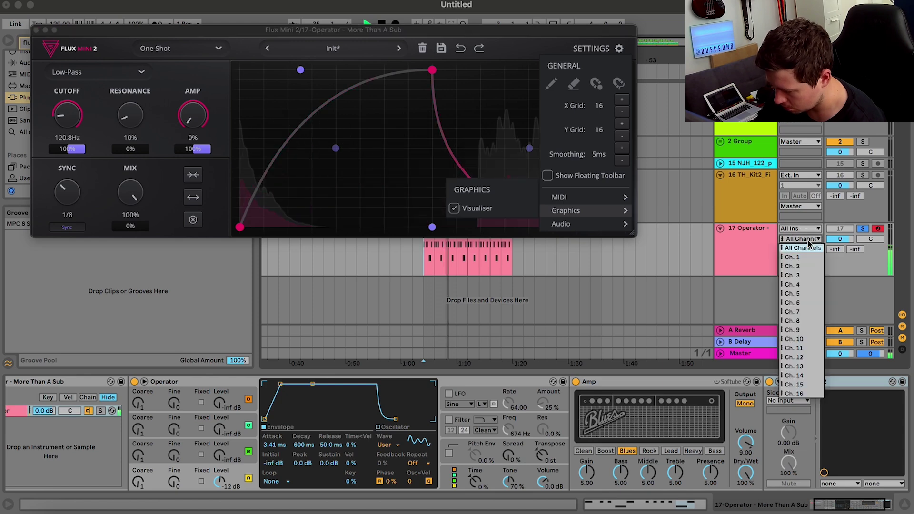
left_click(808, 244)
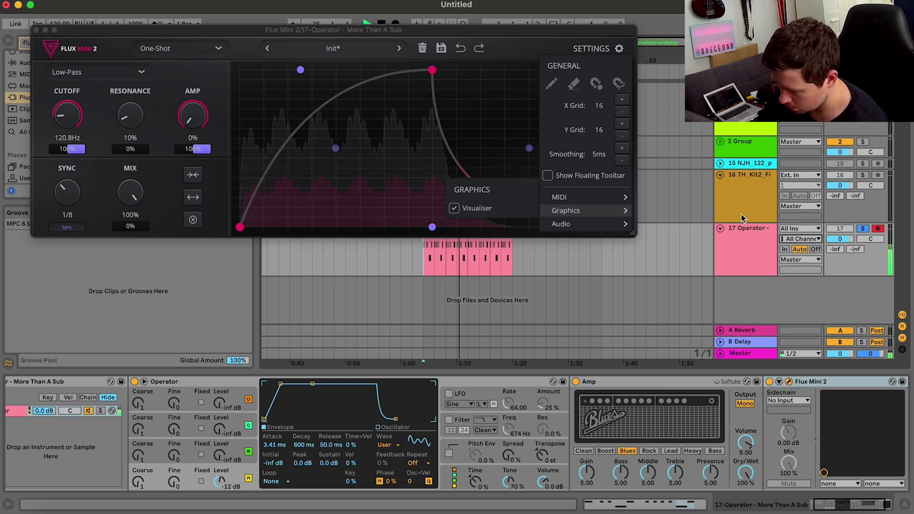
Set Flux Mini 2's resonance to 72% and its cutoff to 109.0 Hz with 46% modulation while playing the bassline.
left_click(148, 57)
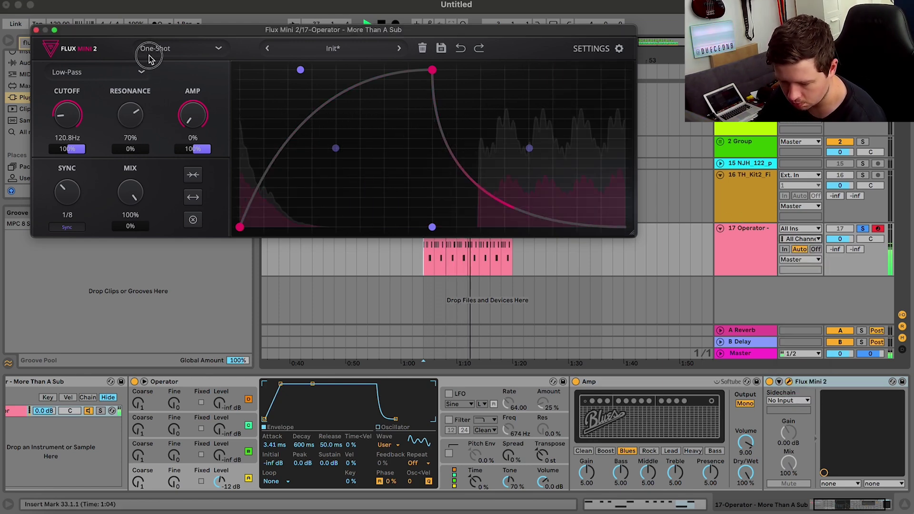
mouse_move(150, 56)
left_mouse_down()
mouse_move(153, 45)
mouse_move(151, 54)
left_mouse_up()
mouse_move(79, 108)
left_mouse_down()
mouse_move(93, 67)
mouse_move(83, 97)
left_mouse_up()
left_click_drag(76, 150, 80, 169)
left_click_drag(78, 118, 80, 135)
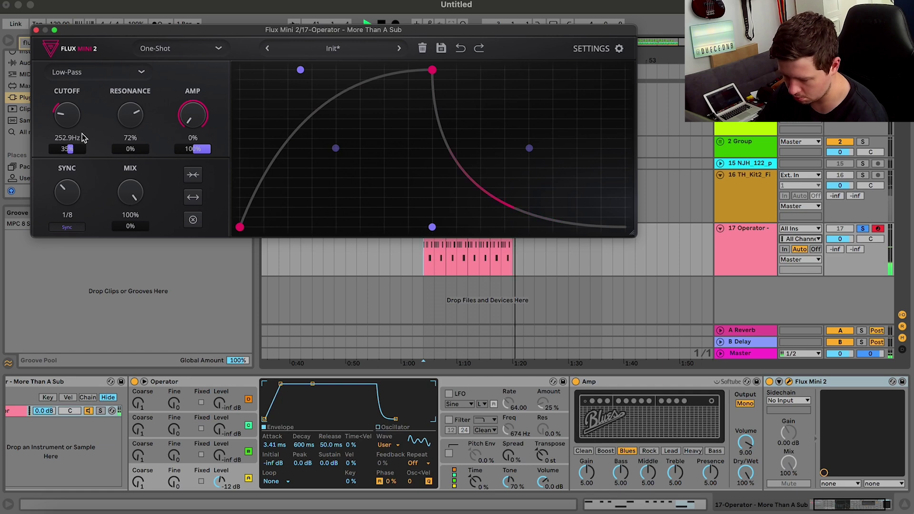
key("space")
key("space")
left_click_drag(61, 117, 67, 149)
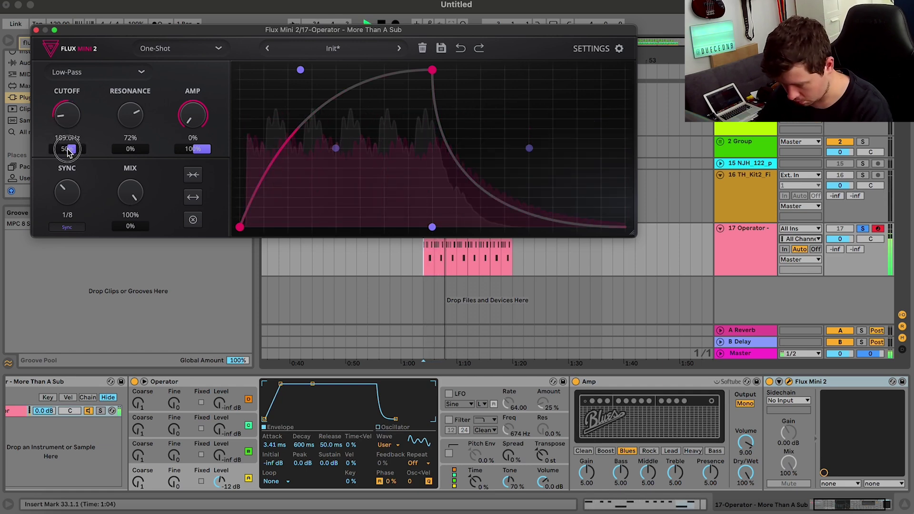
Duplicate the Operator track and delete the whole device chain from the original track 17.
left_click(719, 281)
key("super+d")
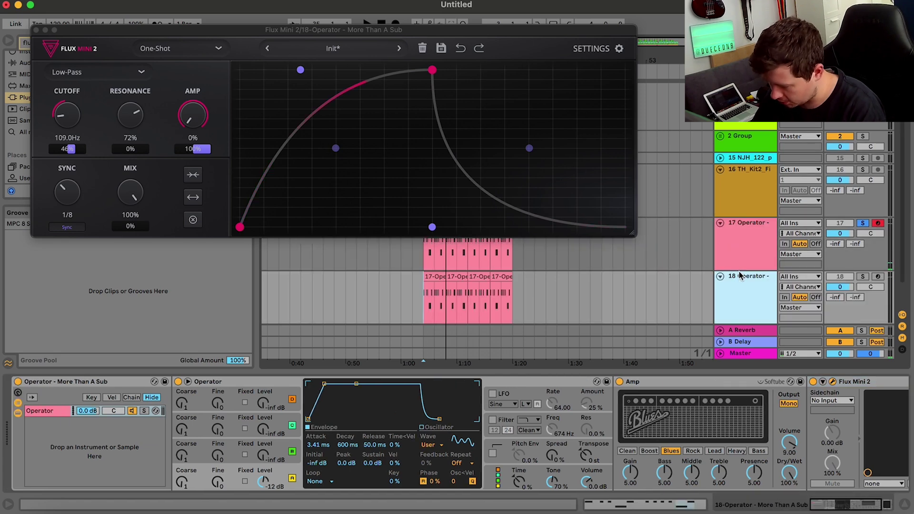
left_click(128, 449)
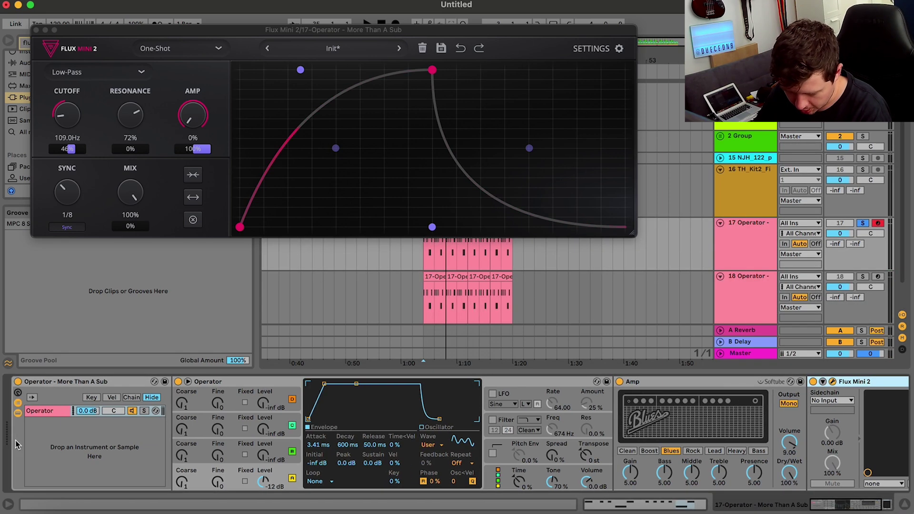
key("Delete")
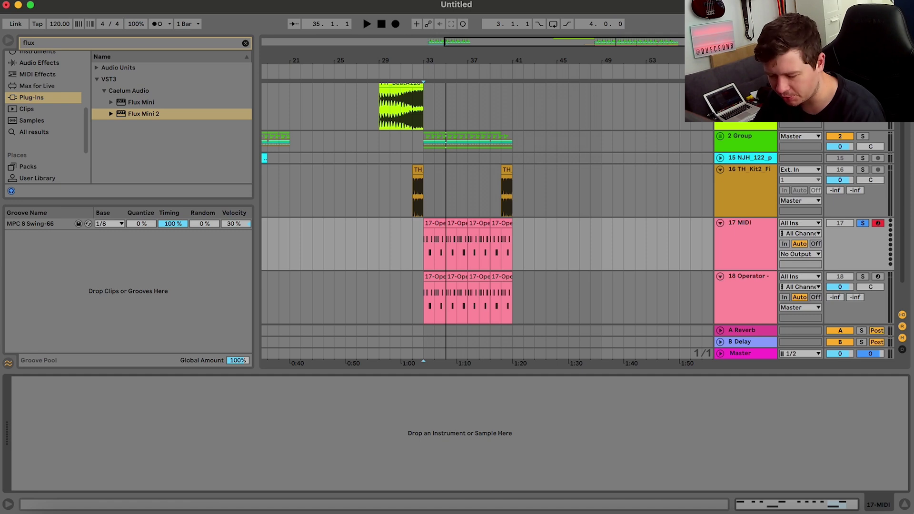
Search the instruments for "ext" and load External Instrument onto track 17.
left_click(60, 39)
key("BackSpace")
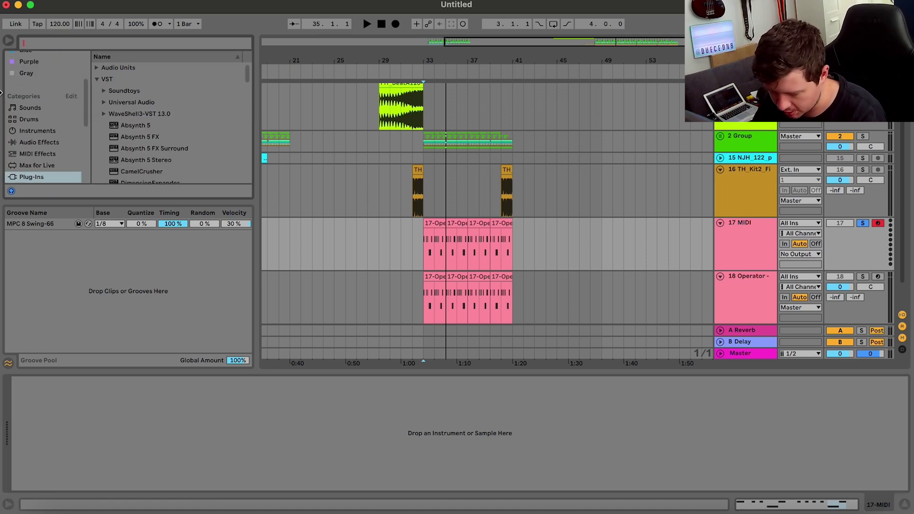
left_click(50, 144)
left_click(64, 47)
type("ext")
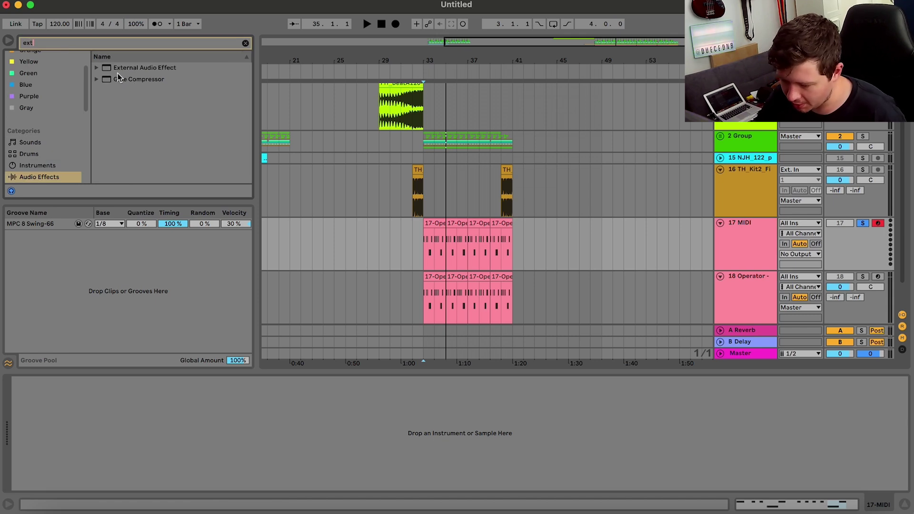
left_click(53, 166)
double_click(108, 70)
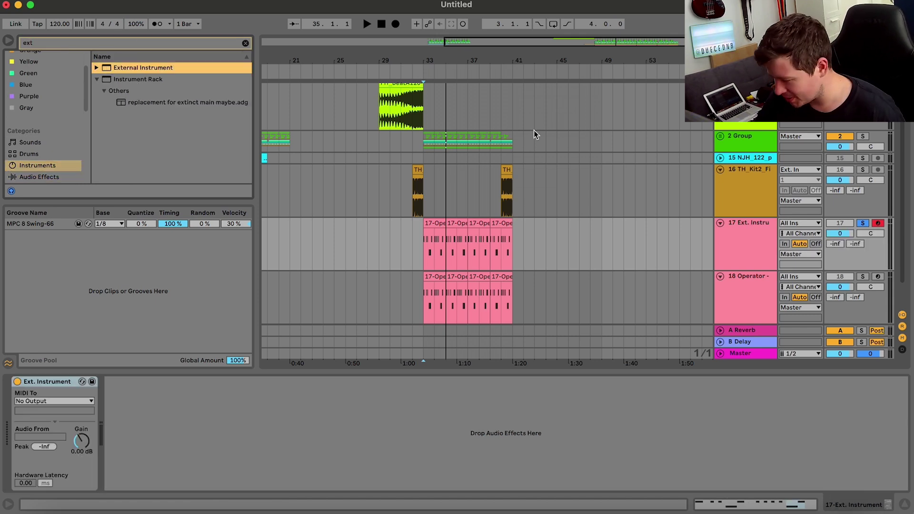
Route External Instrument's MIDI to track 18-Operator with 2-Flux Mini 2 as the destination channel.
left_click(745, 257)
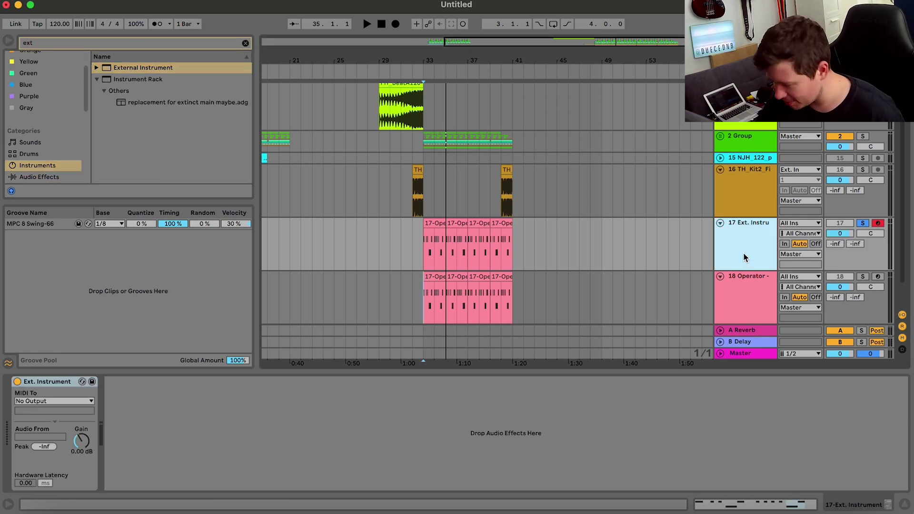
left_click(43, 404)
left_click(55, 424)
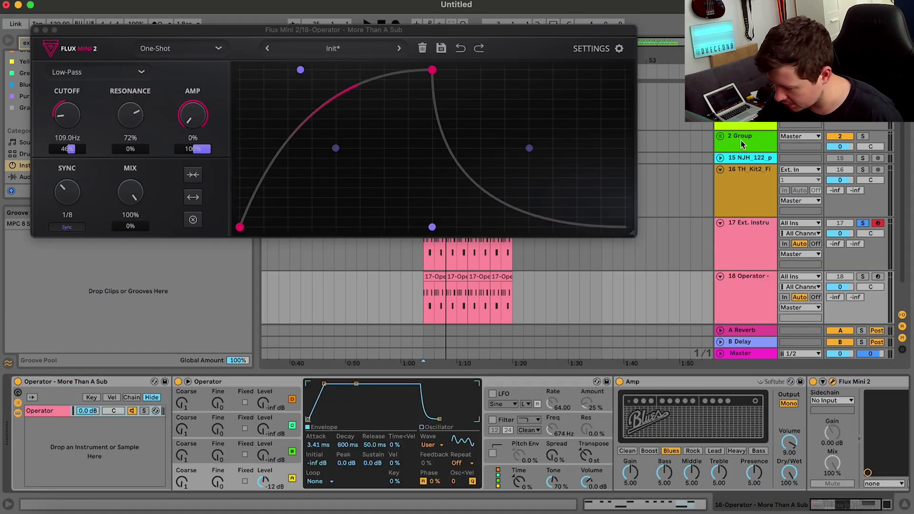
left_click(745, 256)
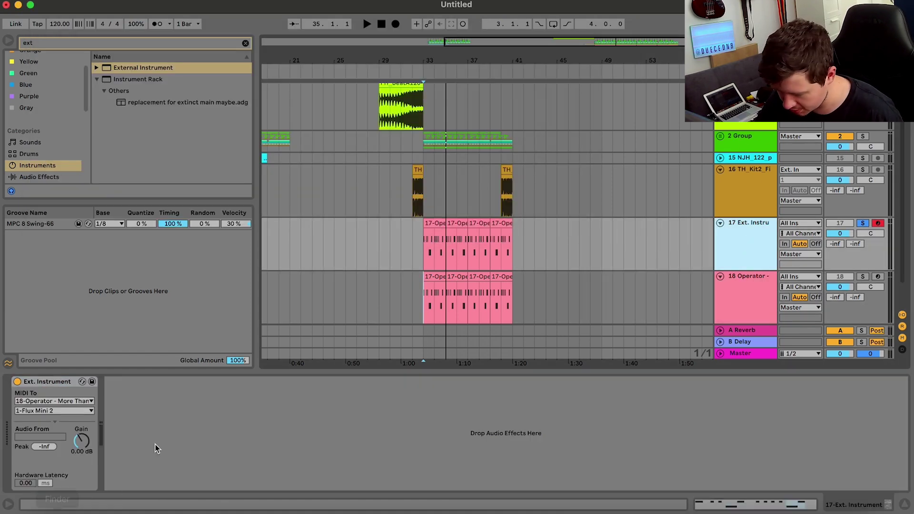
left_click(78, 411)
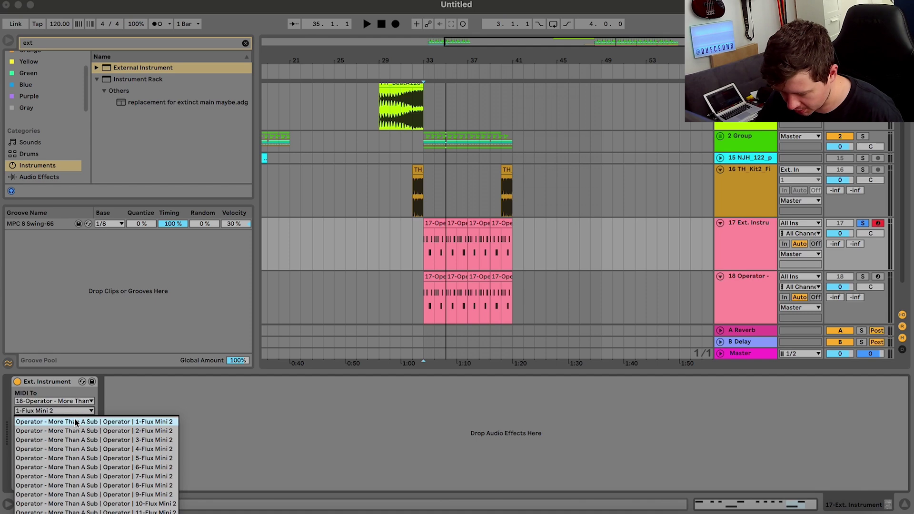
left_click(78, 431)
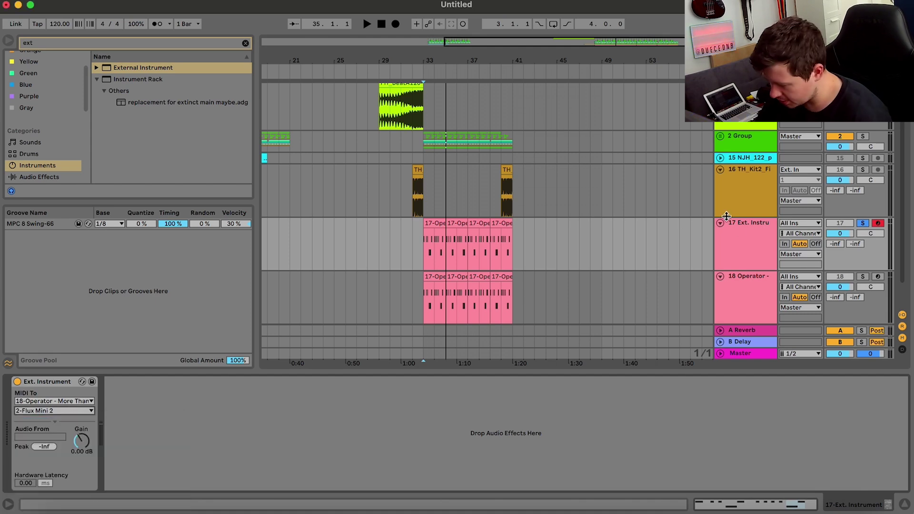
Set the MIDI channel of track 18's Flux Mini 2 to 2 and play the track soloed.
left_click(742, 297)
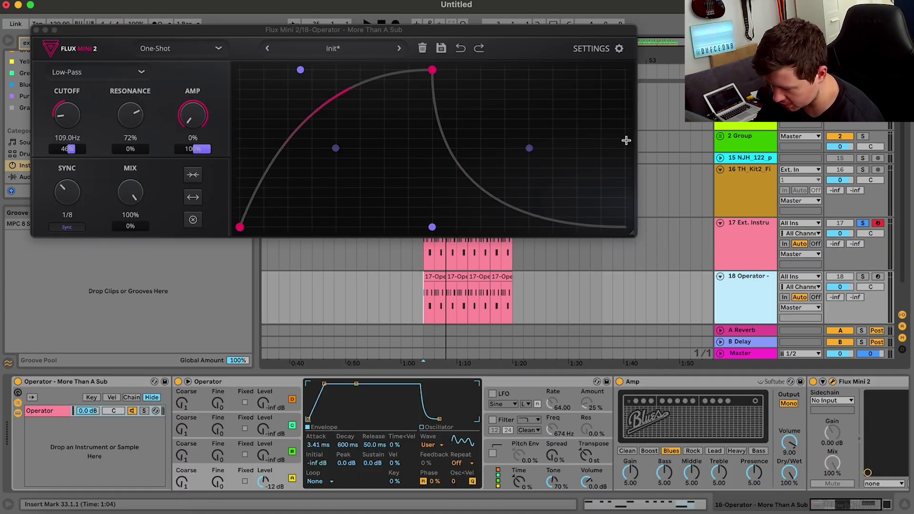
left_click(621, 52)
mouse_move(616, 198)
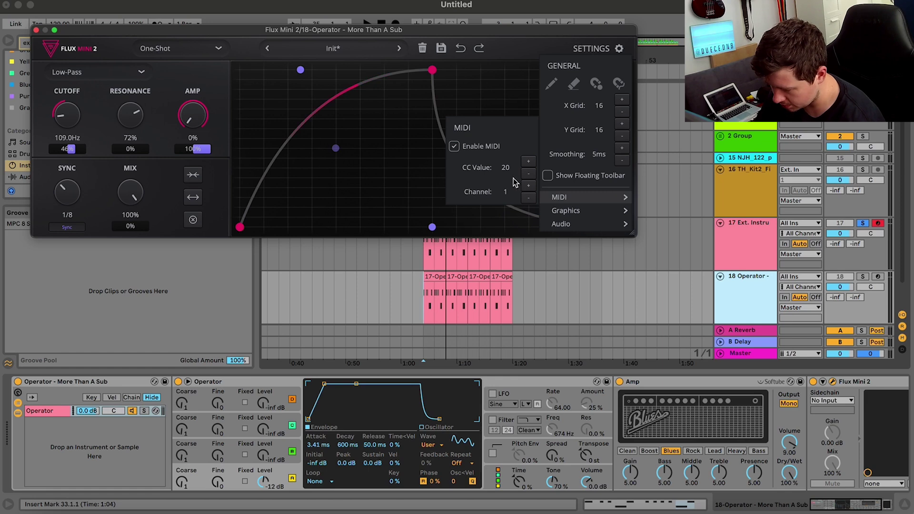
left_click(428, 294)
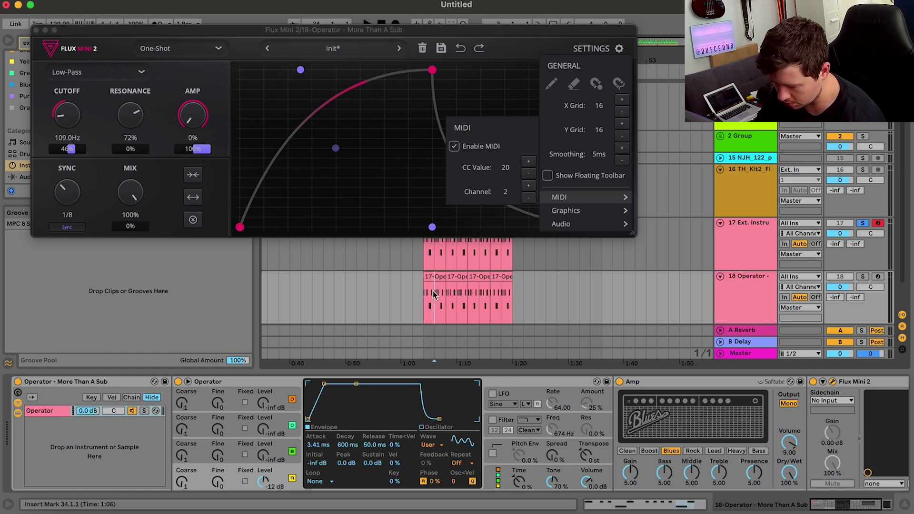
key("space")
left_click(862, 276)
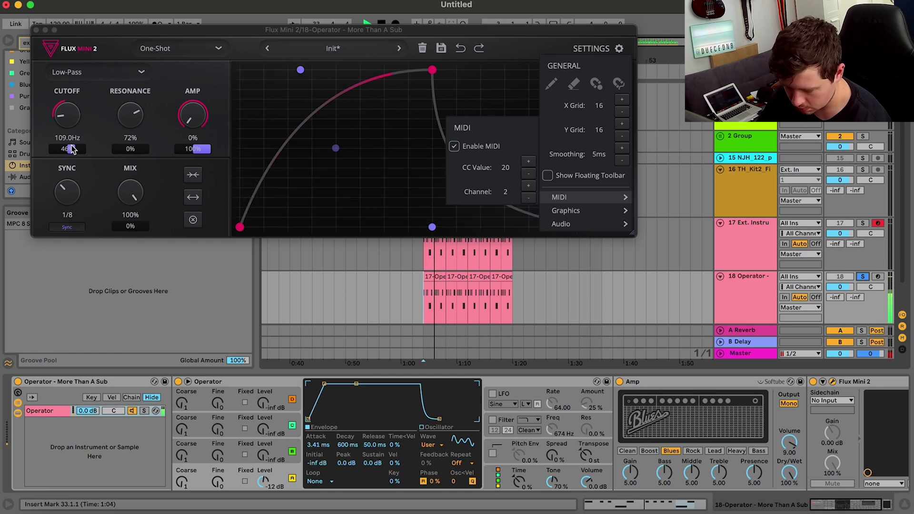
Set the cutoff modulation to 30% and bend the end of the Flux curve's falling segment upward.
left_click_drag(70, 149, 73, 153)
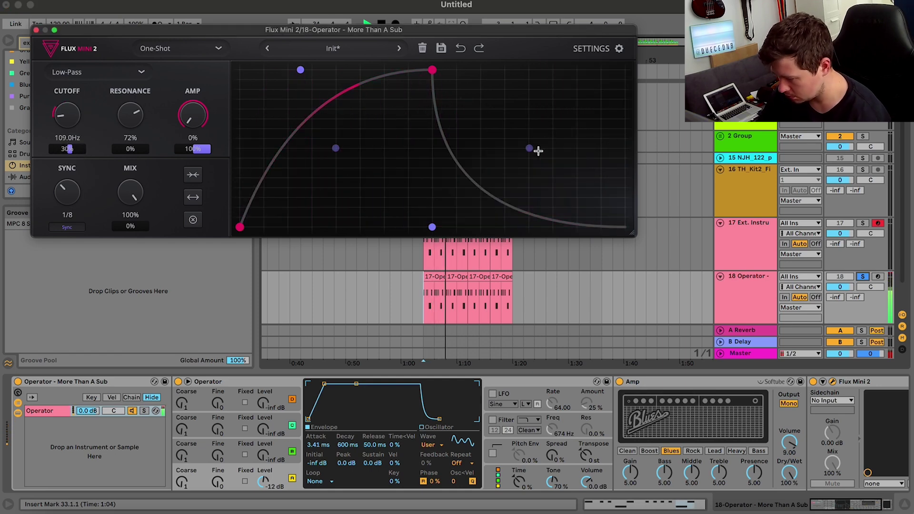
left_click_drag(529, 148, 603, 70)
key("space")
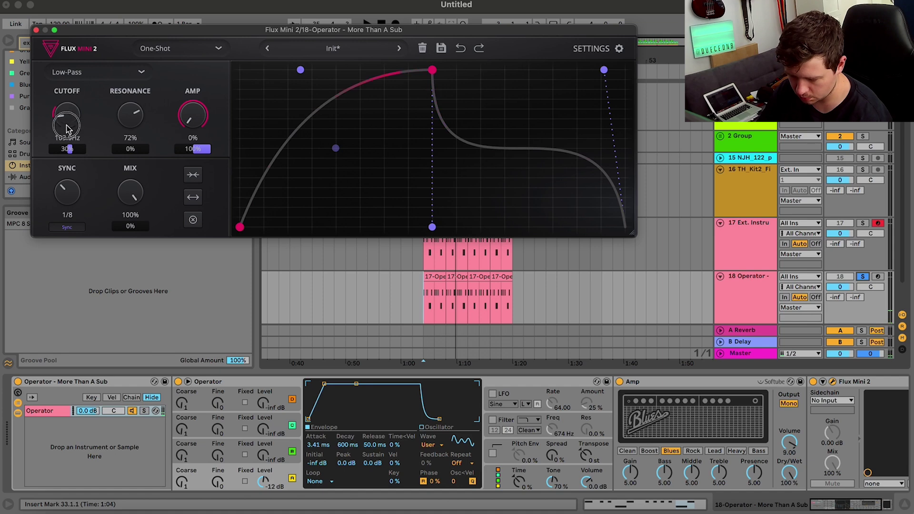
Set the low-pass cutoff to 287.5 Hz and the resonance to 58% with 79% modulation during playback.
key("space")
left_click_drag(67, 128, 73, 120)
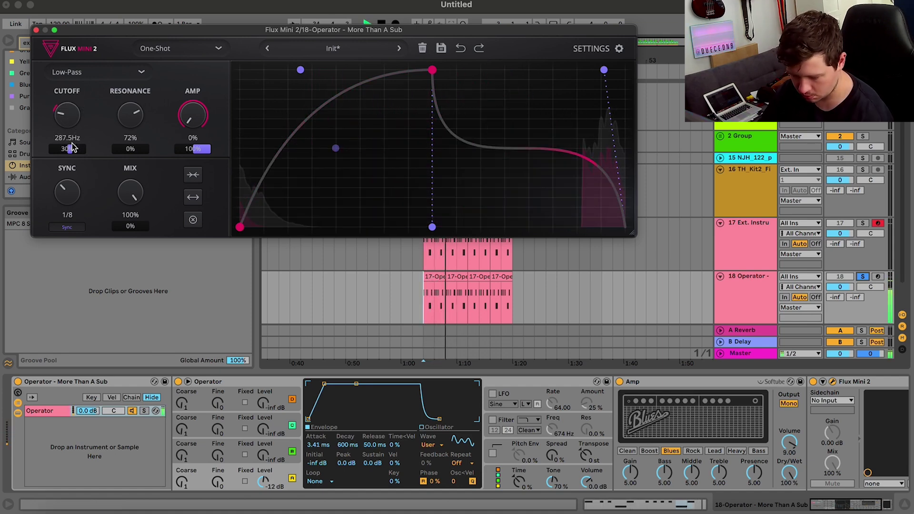
left_click_drag(138, 116, 140, 148)
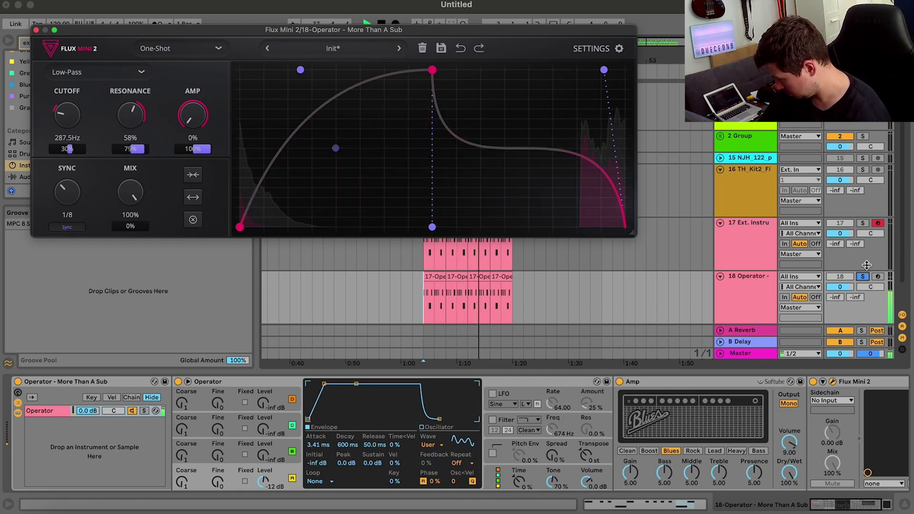
Unsolo track 18 and restart playback to hear the bassline with the full mix.
left_click(861, 283)
key("space")
key("space")
left_click(862, 277)
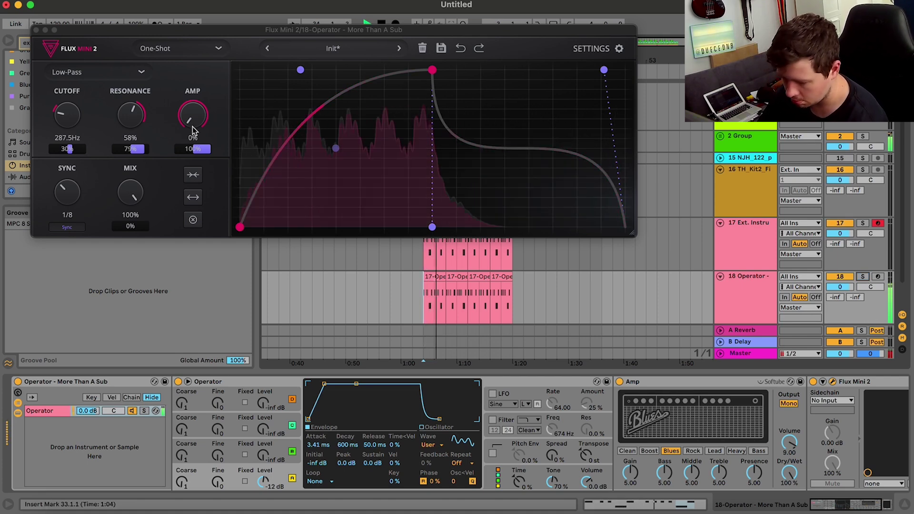
Set the cutoff to 72.7 Hz and the resonance to 18% with 45% modulation while the mix plays.
left_click_drag(137, 123, 134, 143)
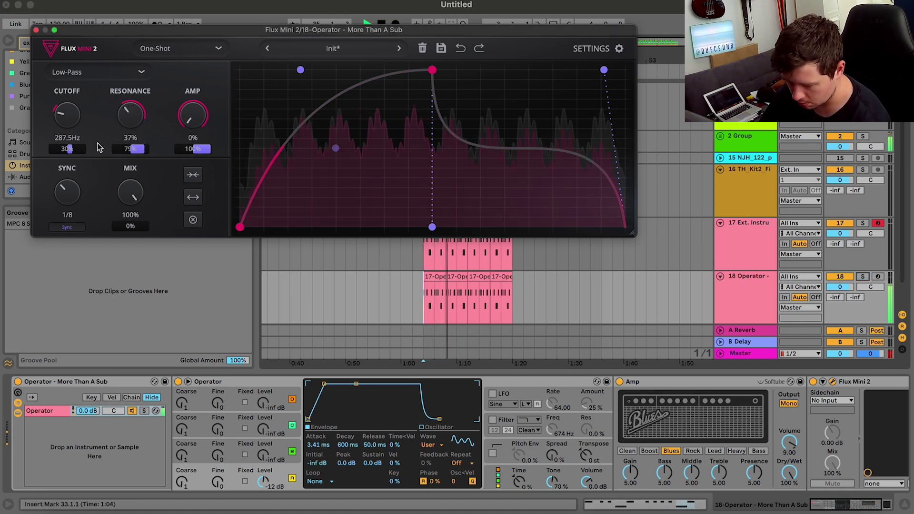
left_click_drag(79, 123, 72, 148)
left_click_drag(133, 148, 142, 164)
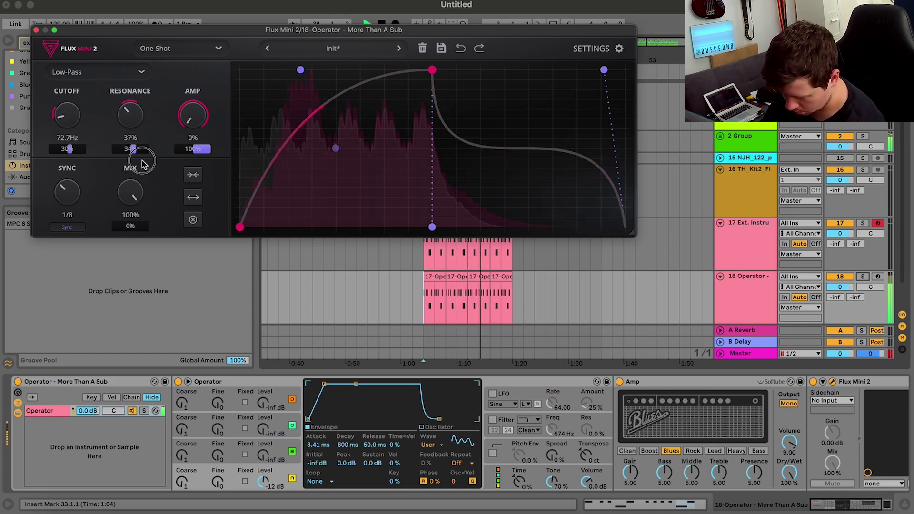
left_click_drag(135, 125, 137, 164)
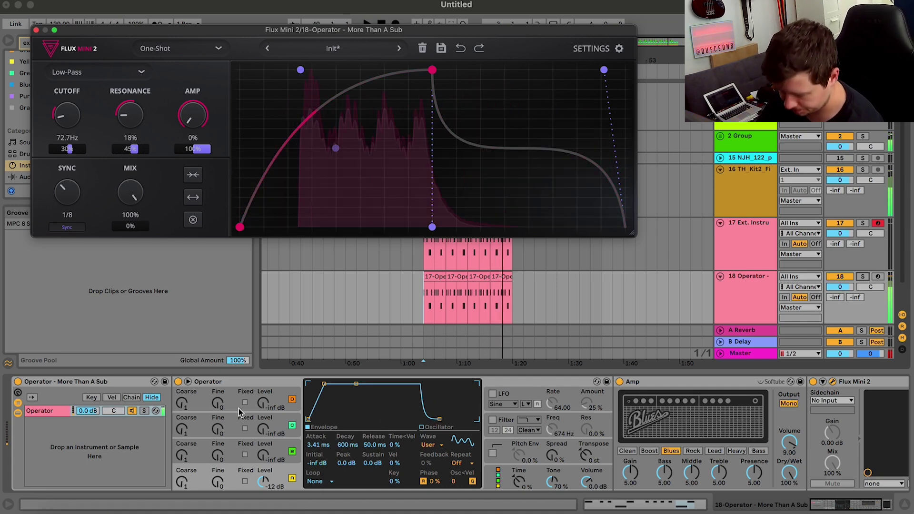
Set Flux Mini 2's mix to 60% and restart playback.
left_click(188, 382)
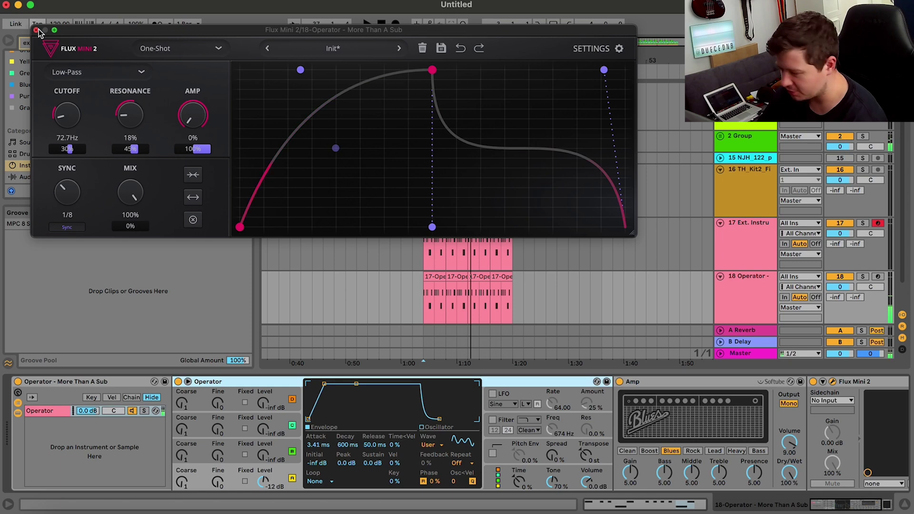
mouse_move(119, 180)
left_mouse_down()
mouse_move(150, 288)
mouse_move(109, 383)
mouse_move(116, 228)
left_mouse_up()
key("space")
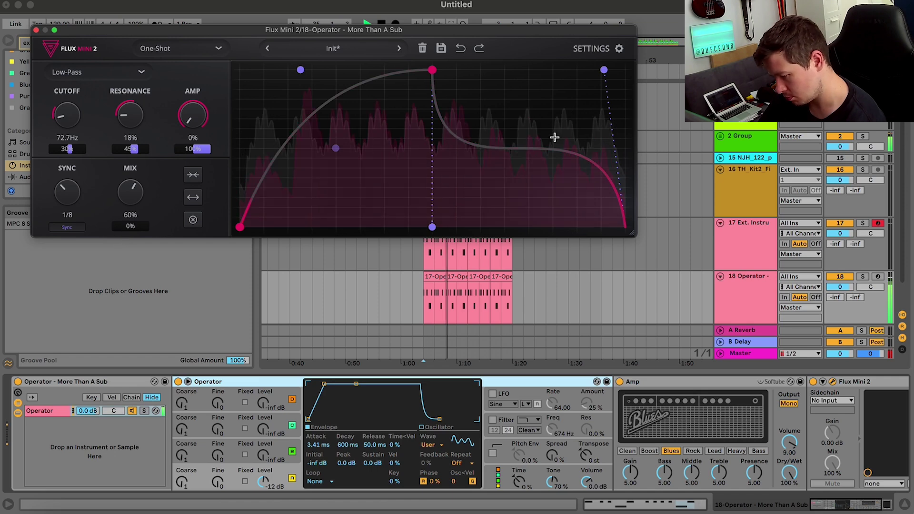
Set the Flux sync rate to 1/4 and move the curve's peak node close to the start.
left_click_drag(76, 198, 92, 184)
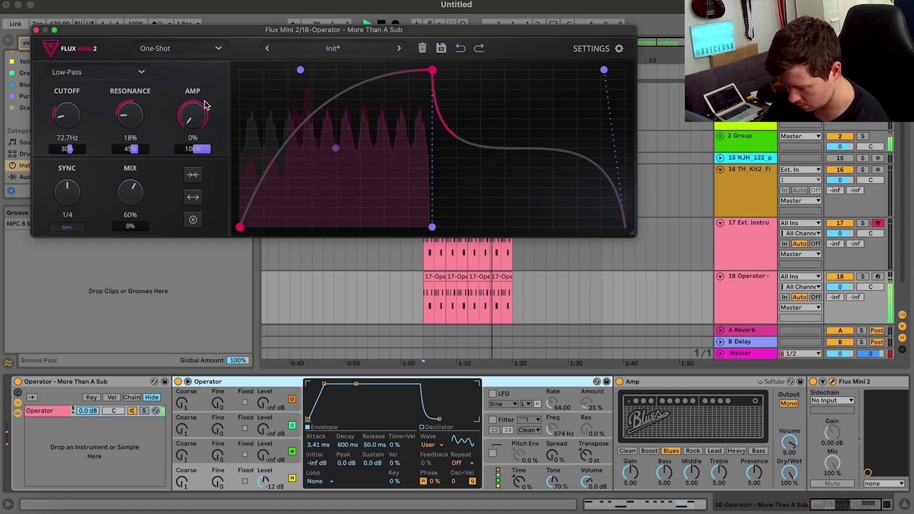
left_click_drag(443, 75, 296, 70)
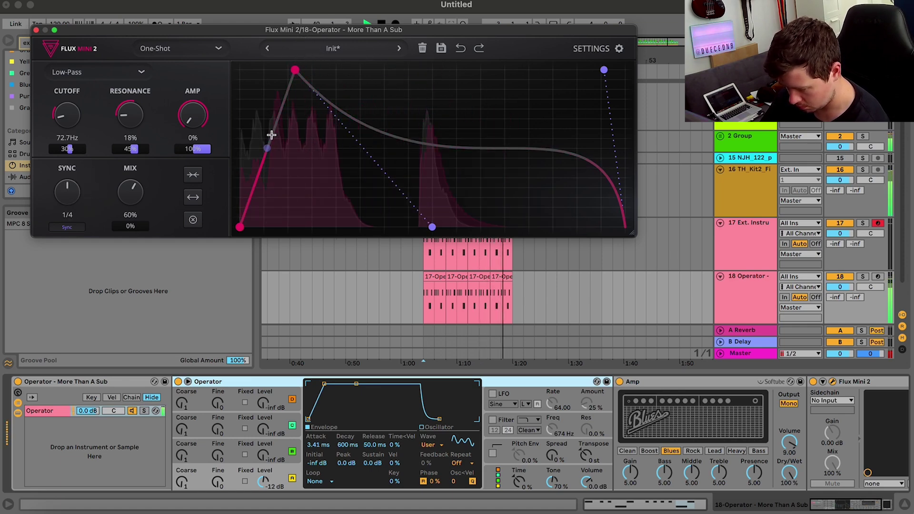
Bend the rise and decay segments of the Flux curve and solo track 18 briefly to hear the result.
left_click_drag(270, 131, 266, 108)
left_click_drag(432, 227, 429, 201)
left_click(863, 276)
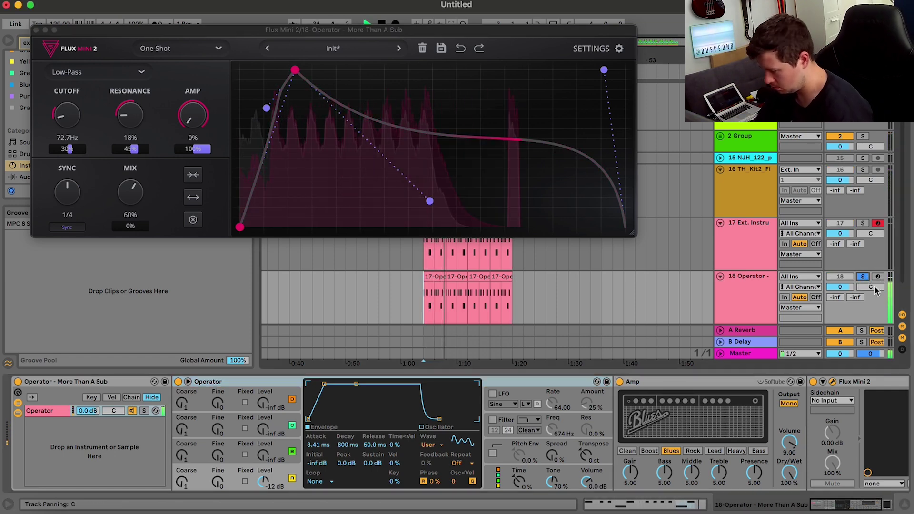
left_click(864, 277)
Lower track 18's volume to -3.0 dB and set the Flux resonance to 7%, then close the plugin and stop playback.
left_click_drag(847, 286, 846, 290)
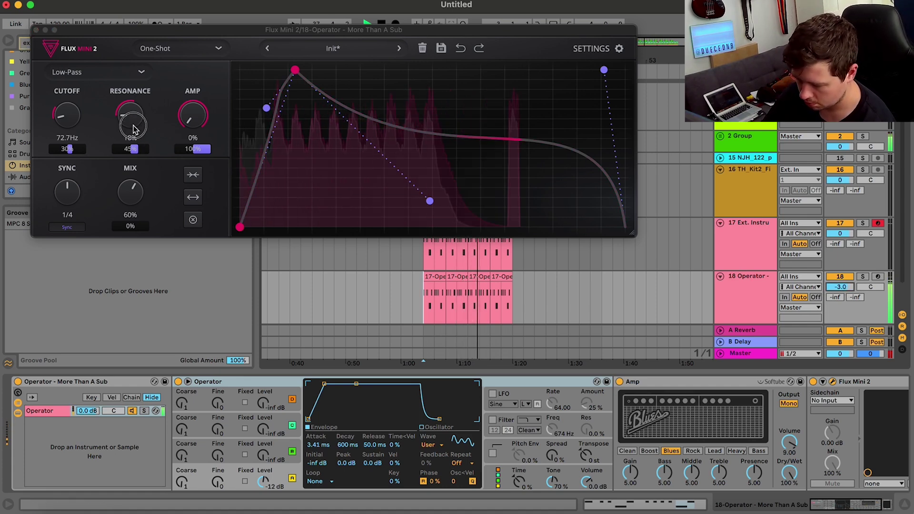
mouse_move(130, 126)
left_mouse_down()
mouse_move(133, 145)
mouse_move(133, 137)
left_mouse_up()
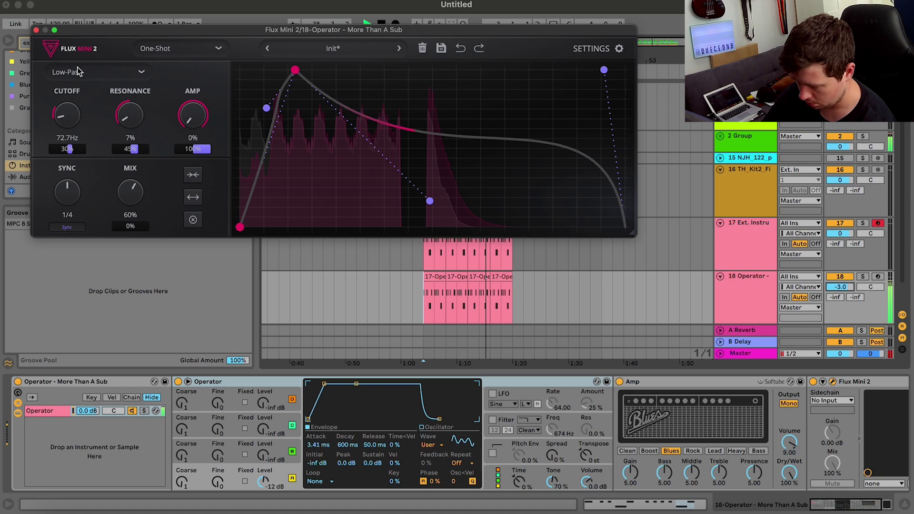
left_click(37, 30)
key("super+alt+l")
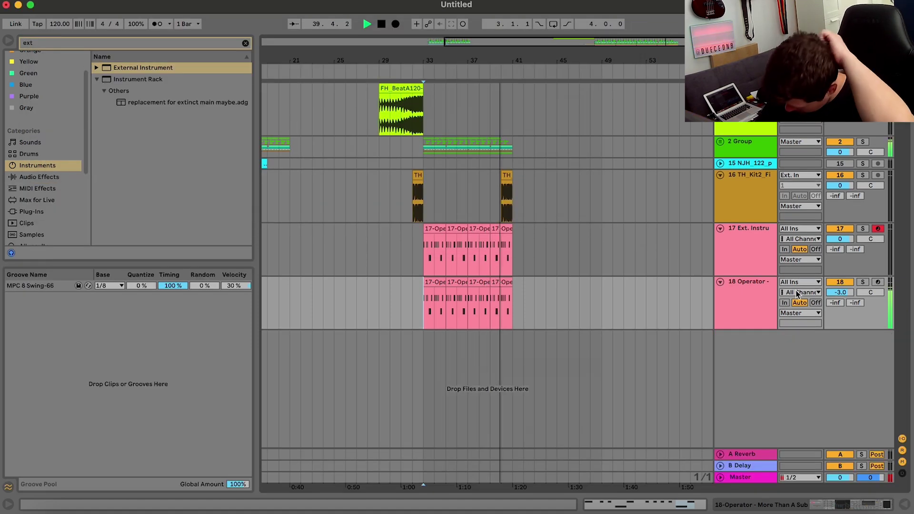
key("space")
Add a MIDI track below track 18 and load the Grand Piano.adg instrument rack onto it.
left_click(756, 287)
key("super+shift+t")
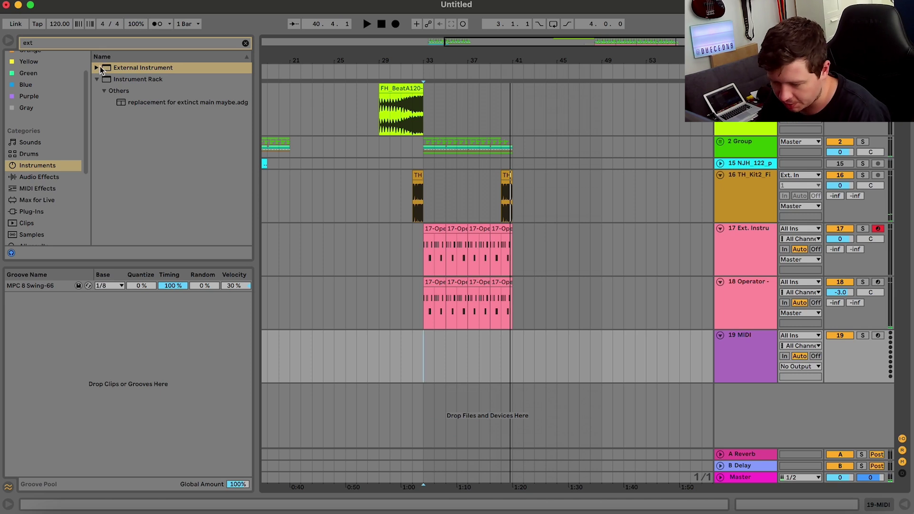
left_click(79, 45)
type("piano")
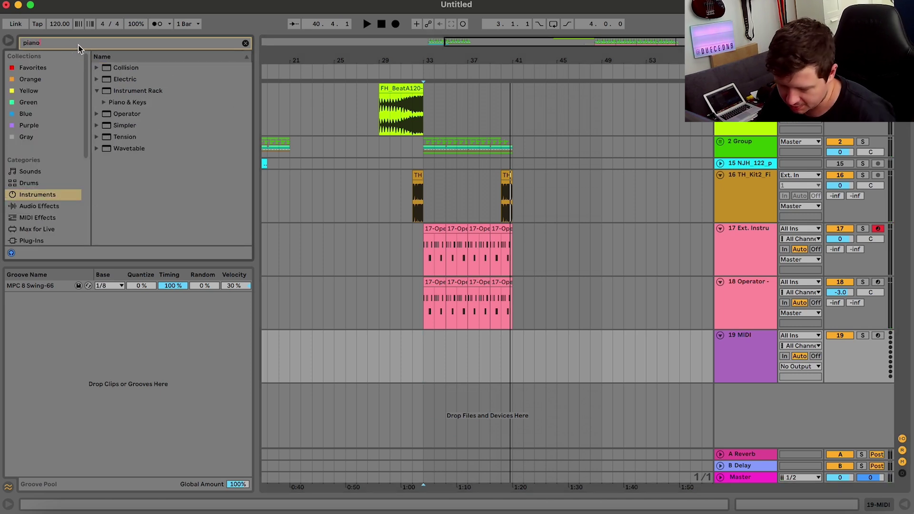
left_click(111, 105)
double_click(143, 125)
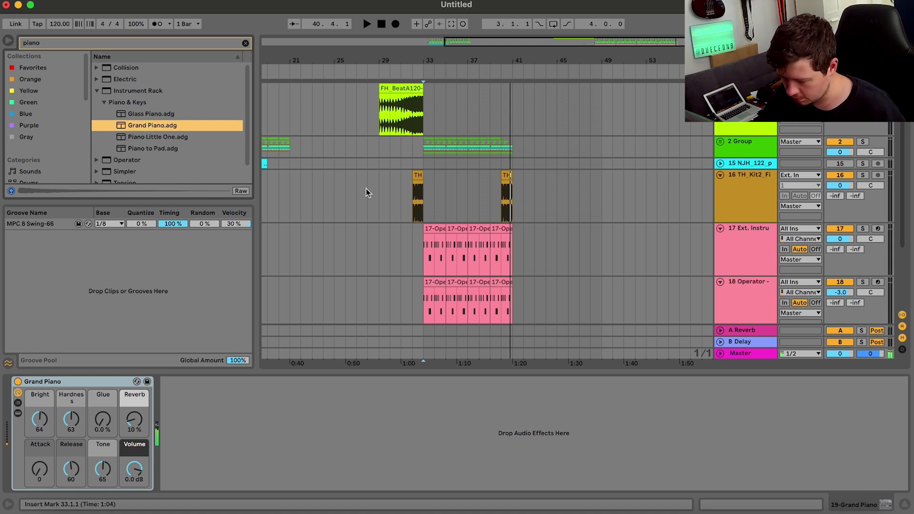
Play the mix from bar 33 and insert an empty audio track below the Operator track.
left_click(421, 312)
key("space")
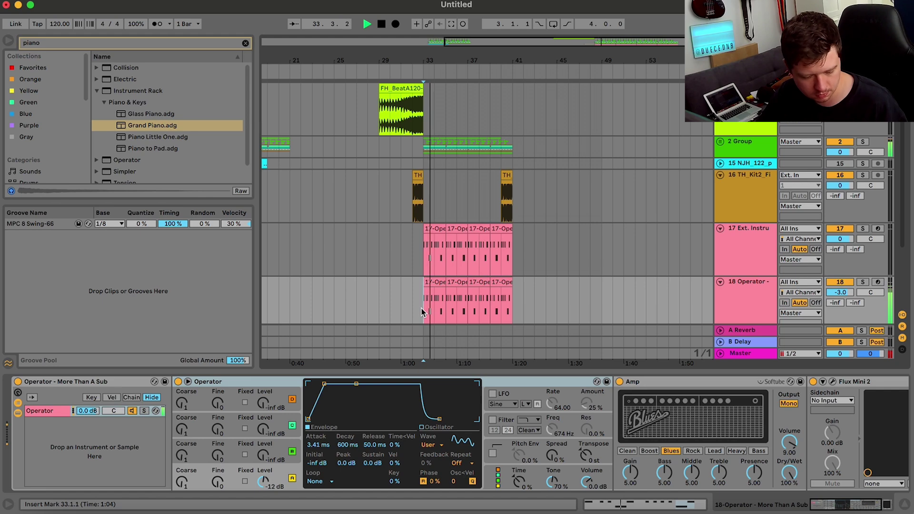
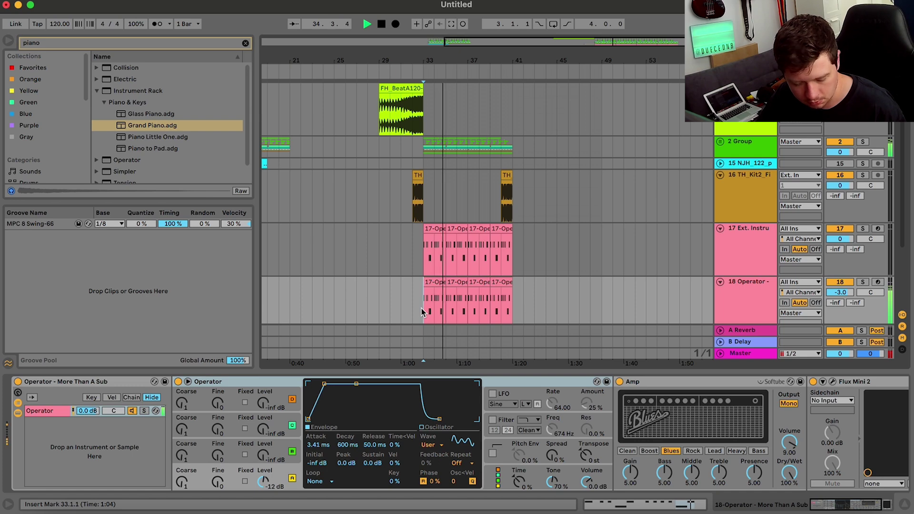
left_click(775, 299)
key("super+t")
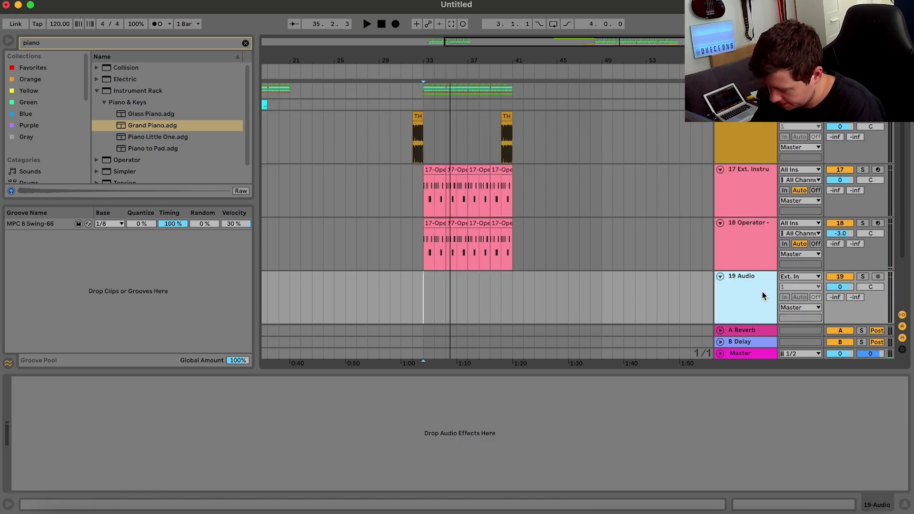
Solo the Operator track to listen to the bassline alone, then unsolo it.
left_click(863, 222)
key("space")
left_click(761, 259)
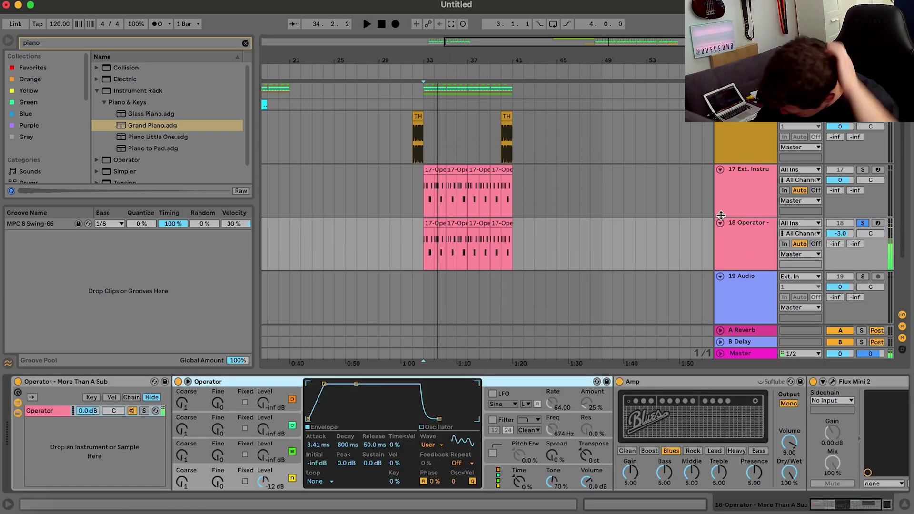
left_click(863, 224)
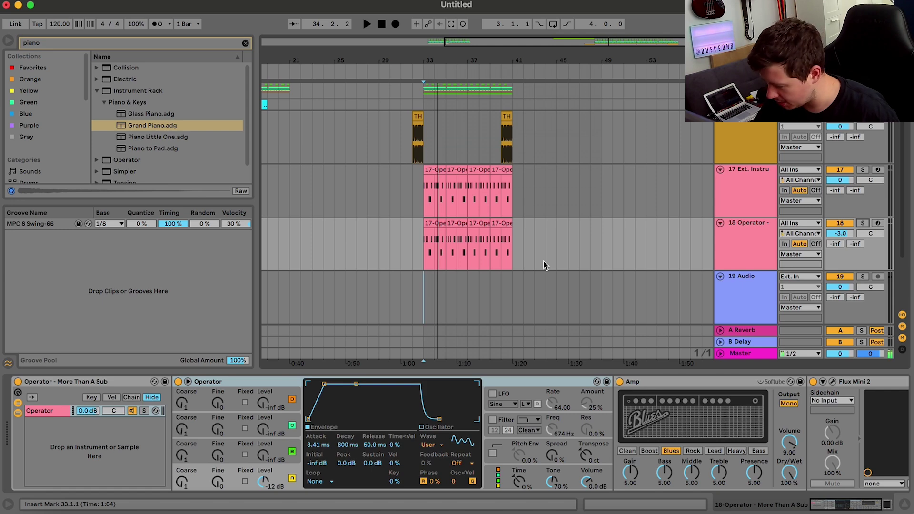
Record a short chord part on the Grand Piano track from bar 33, replacing the first take with a second one.
scroll(544, 264, "down", 3)
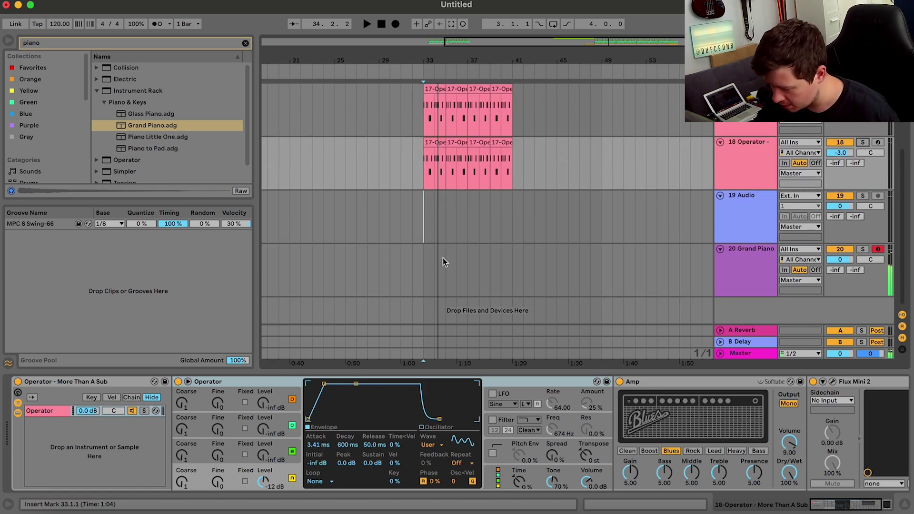
left_click(418, 256)
left_click(395, 26)
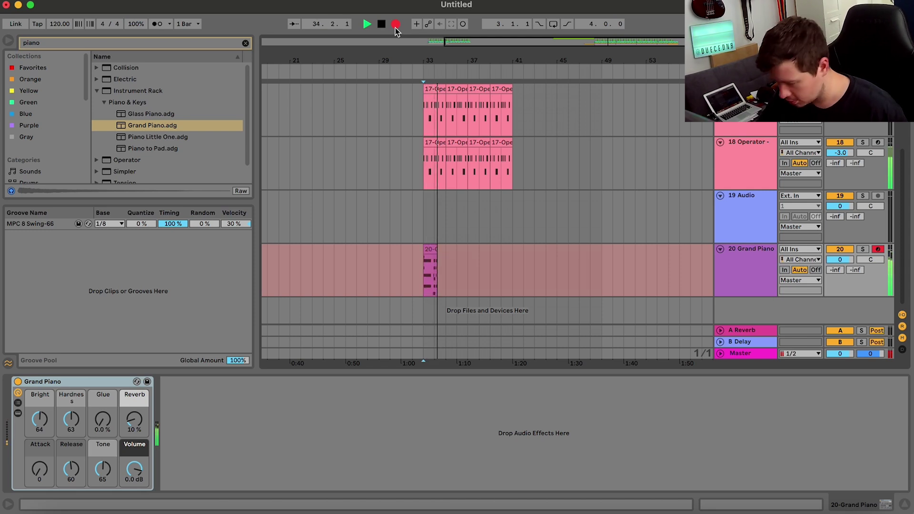
left_click(395, 25)
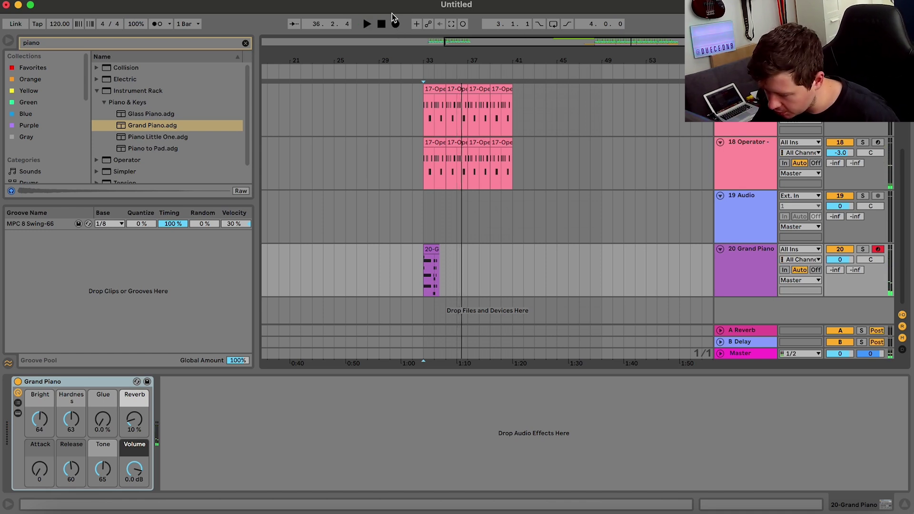
left_click(395, 23)
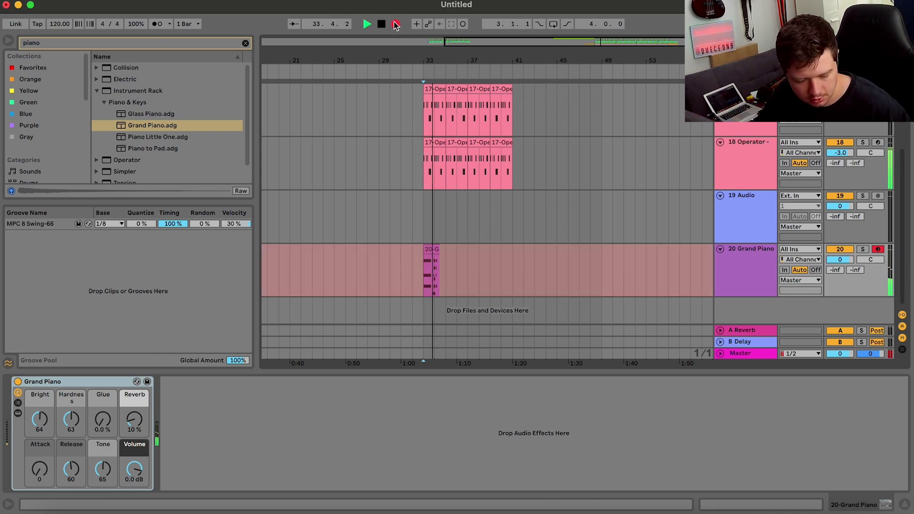
key("space")
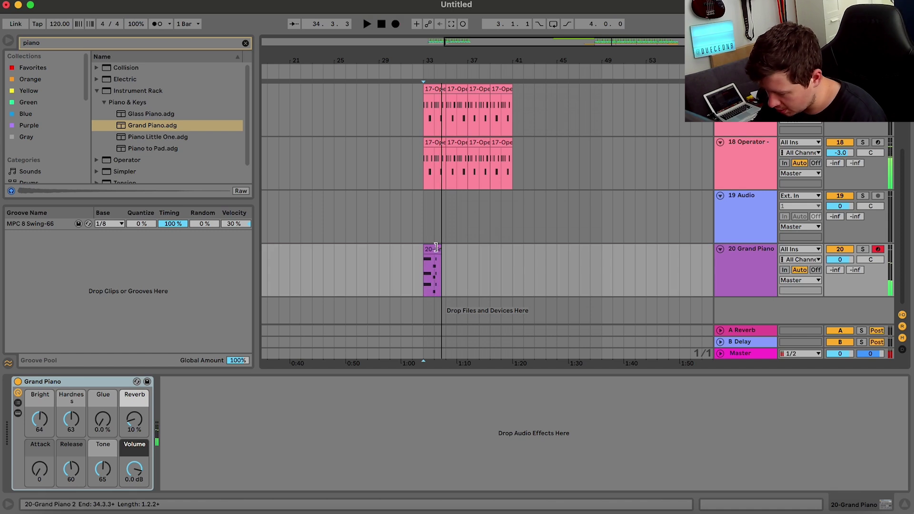
Extend the piano clip to bar 37, open it in an enlarged note editor and quantize all its notes.
left_click(452, 248)
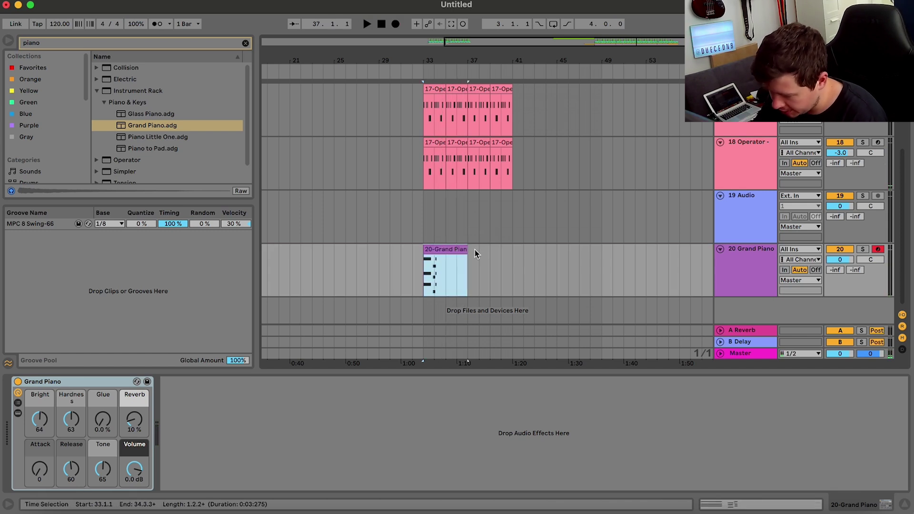
double_click(454, 251)
left_click_drag(211, 378, 219, 106)
key("super+a")
key("super+u")
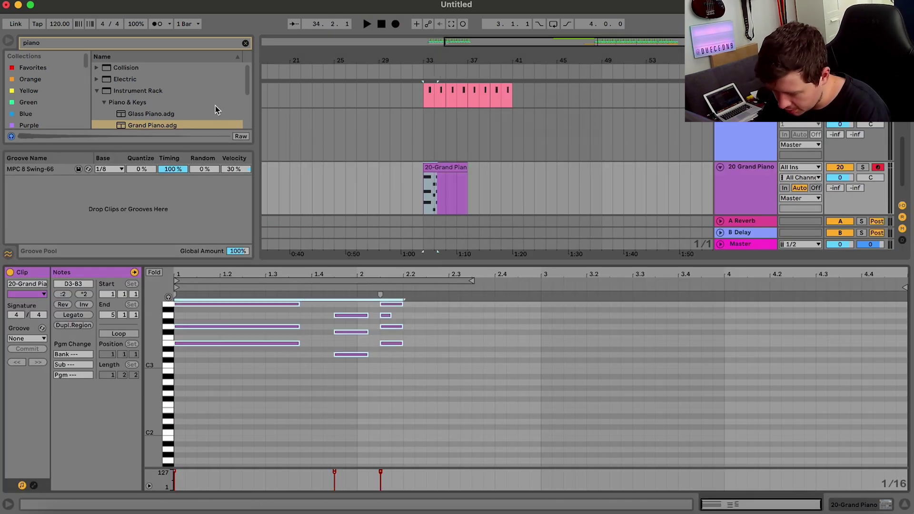
Try the second chord at 1.4.2 with the first chord reaching it, and move the second chord back to 1.4.3.
left_click_drag(319, 379, 343, 248)
key("Left")
key("space")
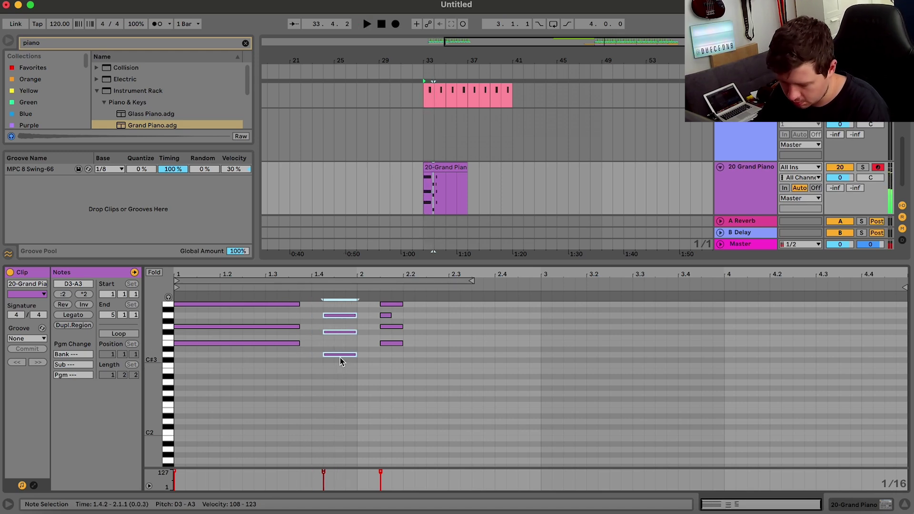
left_click_drag(289, 374, 322, 304)
left_click_drag(363, 374, 333, 300)
key("Right")
Move the second chord to start at 1.4.4 and lengthen the first chord's notes to meet it.
left_click_drag(312, 355, 314, 273)
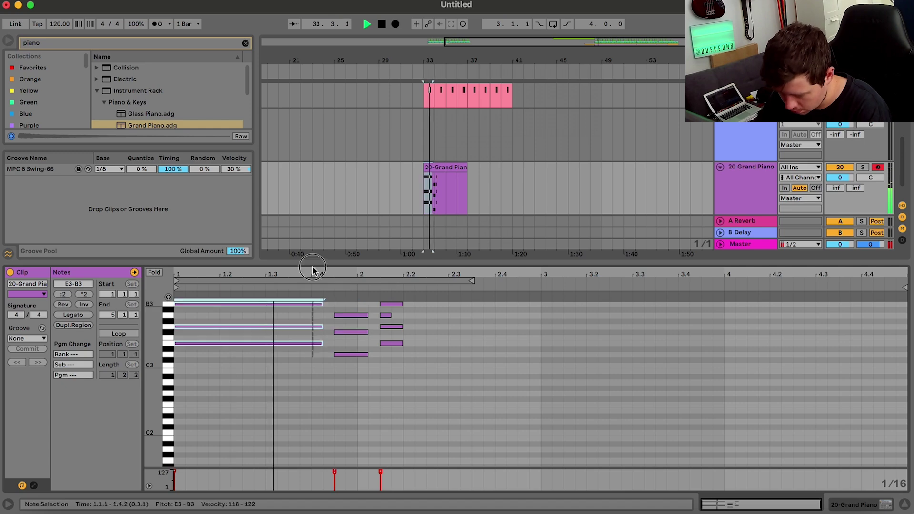
left_click_drag(322, 304, 334, 303)
left_click_drag(364, 382, 358, 253)
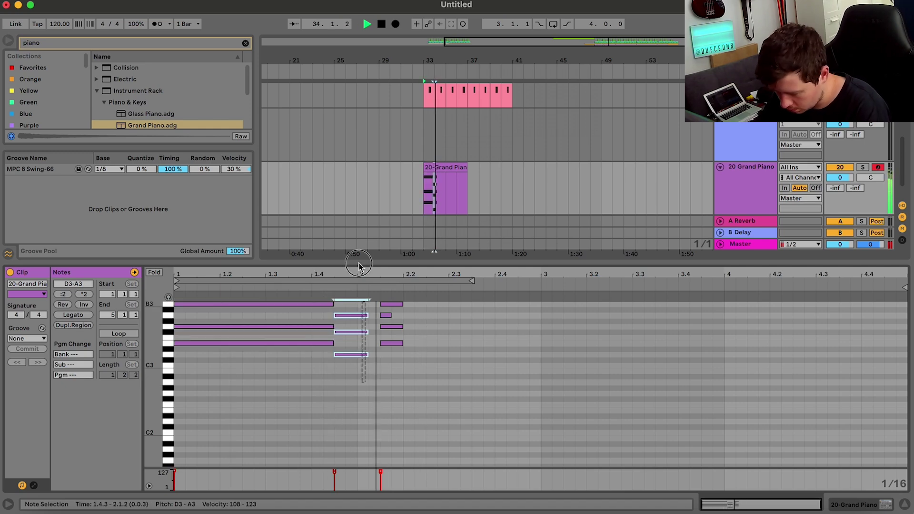
key("Right")
key("space")
key("space")
left_click_drag(337, 371, 346, 305)
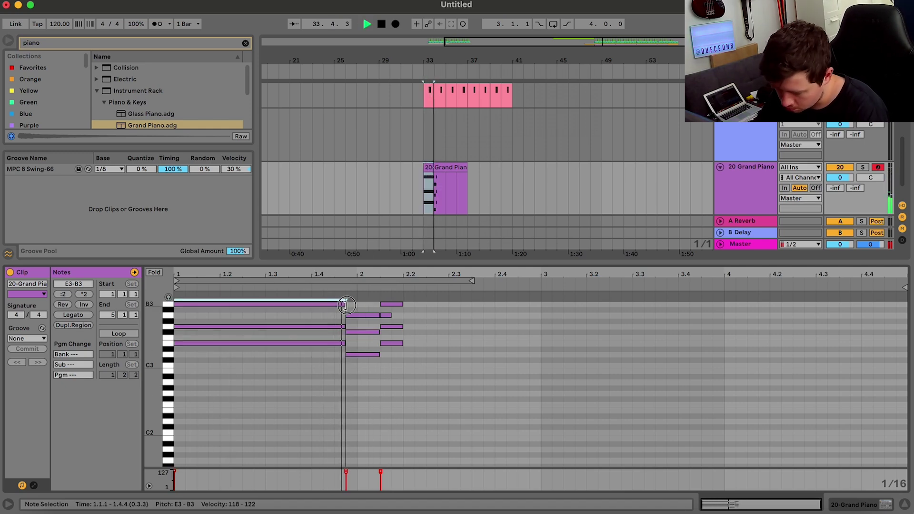
Delete the stray A3 note from the third chord and try that chord lengthened to bar 3 before shortening it to 2.2.1.
double_click(388, 315)
left_click_drag(401, 391, 542, 314)
key("space")
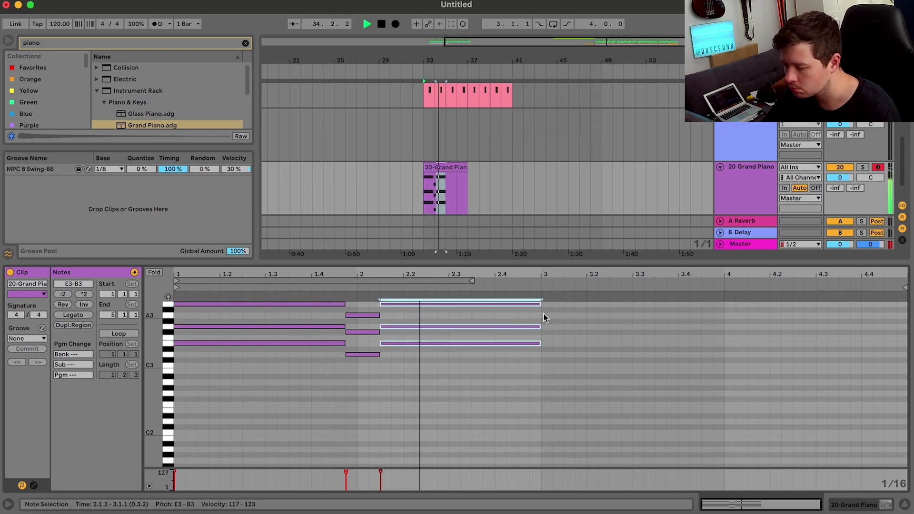
left_click_drag(539, 304, 398, 308)
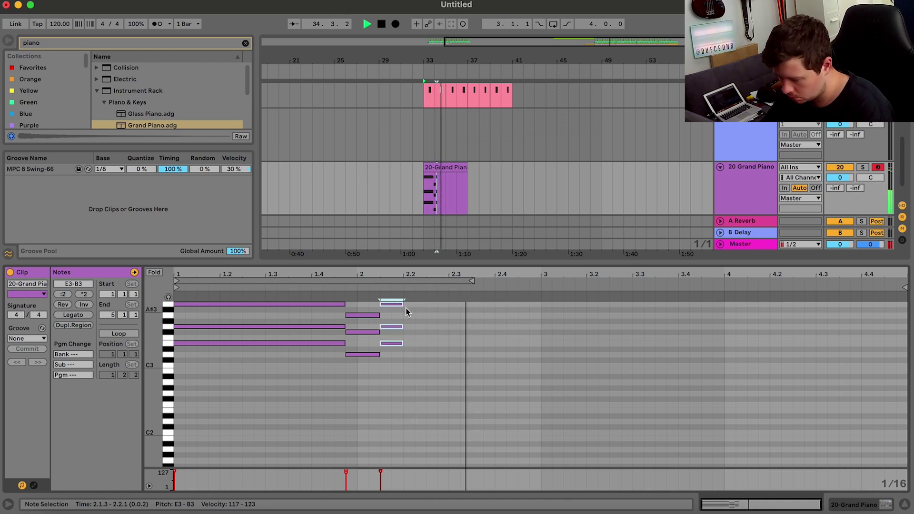
Copy the whole chord phrase and paste it at bar 3 of the piano clip.
key("super+a")
key("super+c")
left_click(539, 307)
key("super+v")
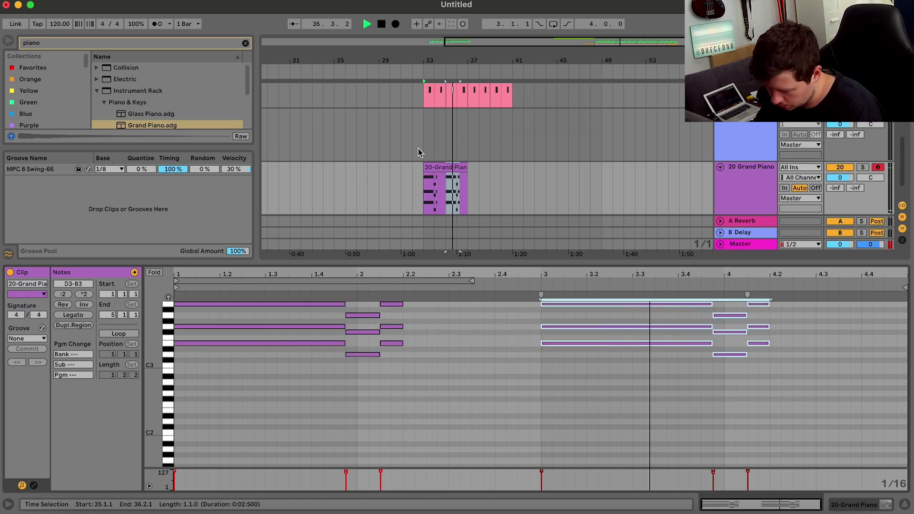
Try a copy of the long bar 3 chord at 4.1.3 in place of the short closing chord and play it.
left_click_drag(775, 395, 760, 283)
left_click_drag(663, 392, 669, 227)
key("super+c")
left_click(751, 380)
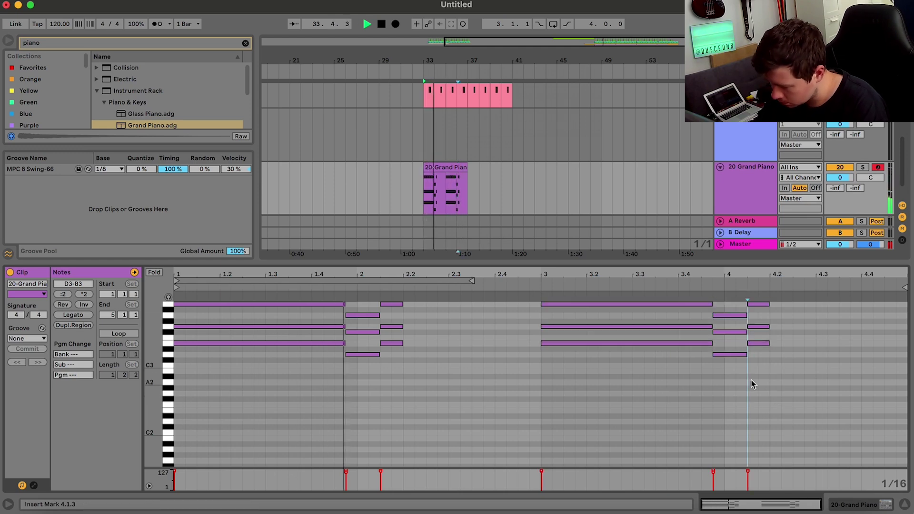
key("super+v")
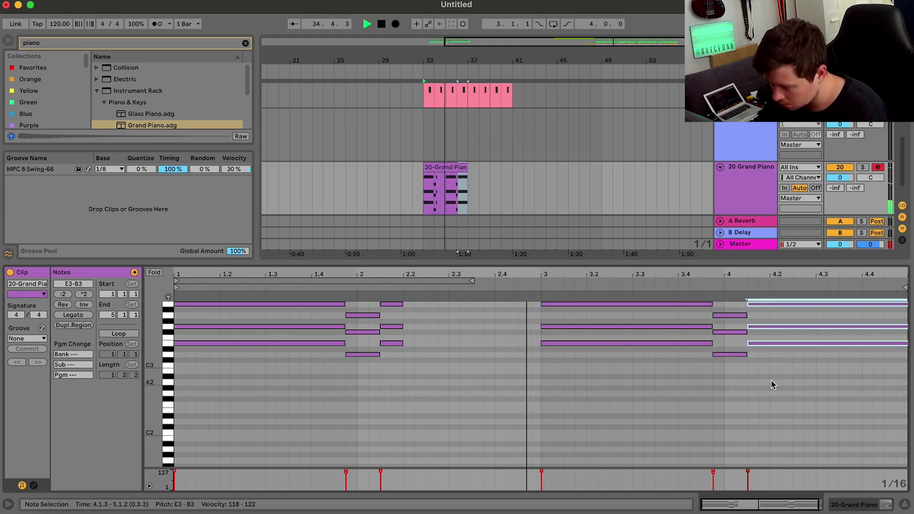
left_click(771, 381)
scroll(816, 379, "up", 2)
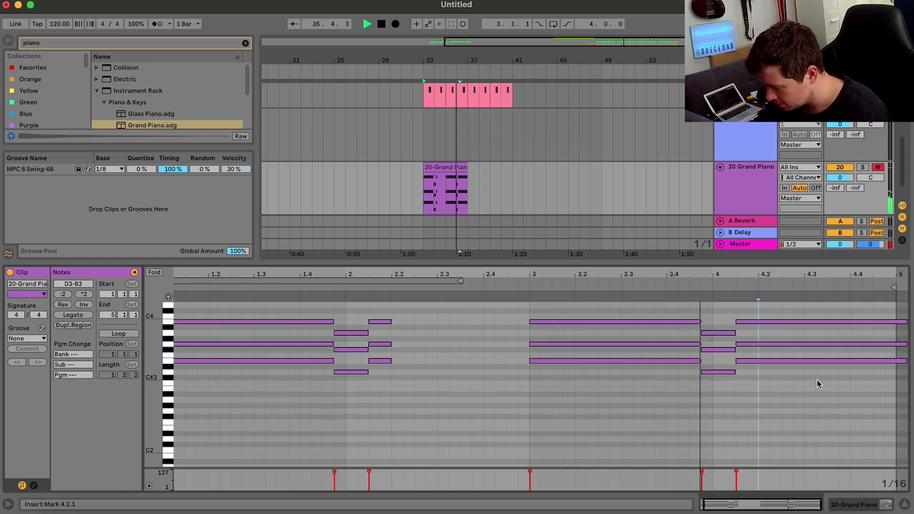
key("space")
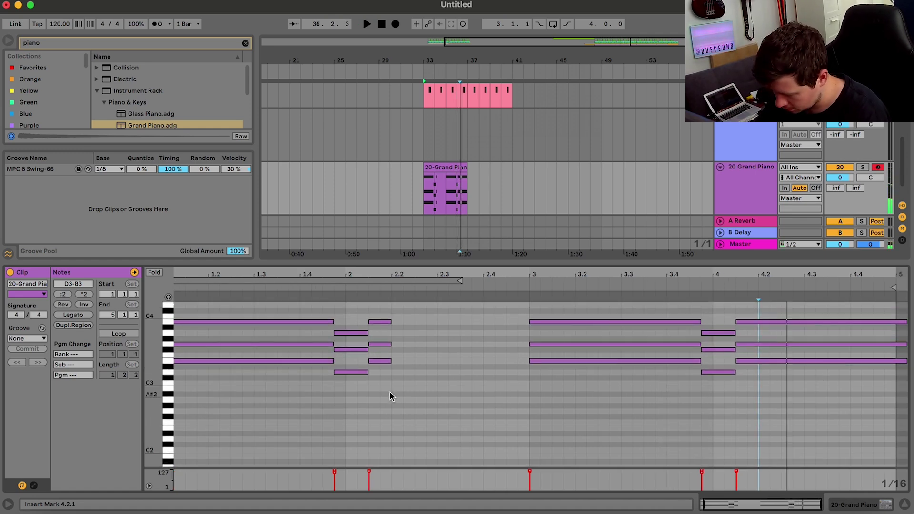
Replace the long chord at 4.1.3 with a copy of the short chord from bar 2 and play it.
left_click_drag(389, 397, 368, 316)
left_click(735, 381)
key("super+v")
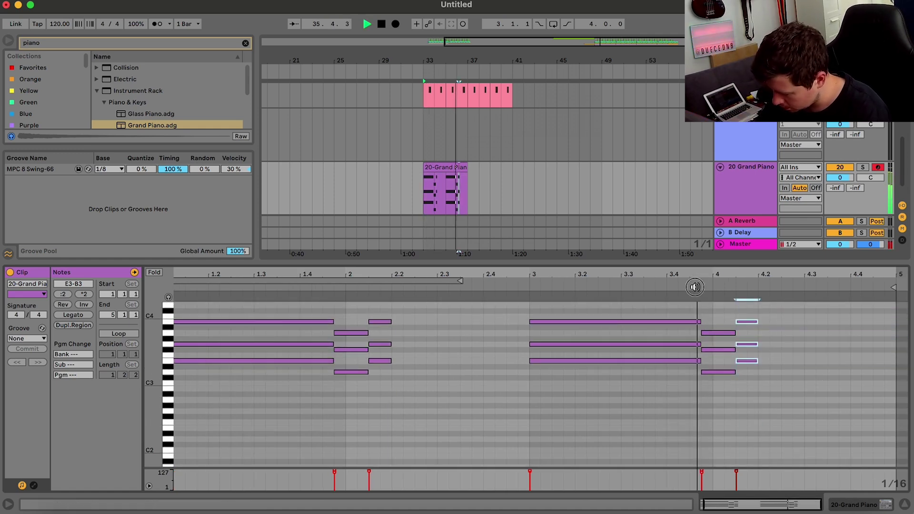
key("space")
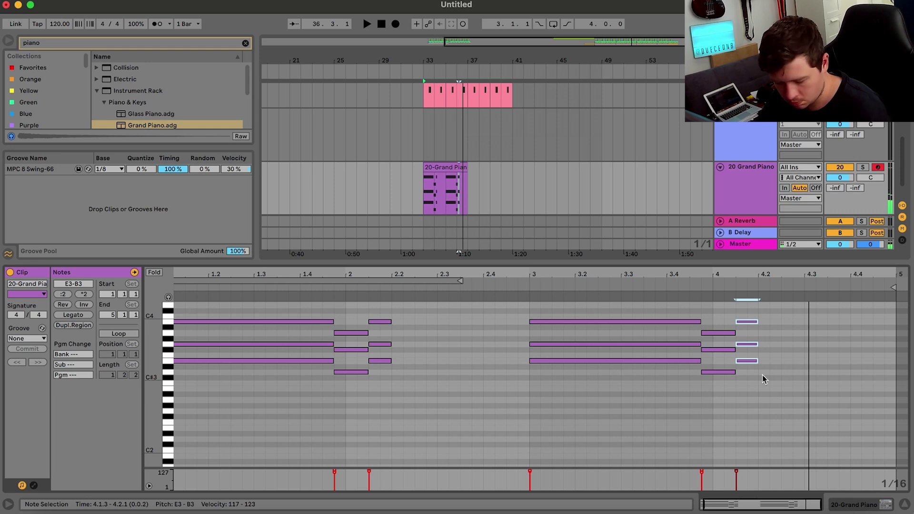
Duplicate the closing chord's E3 note so the copy starts at 4.2.1.
left_click(755, 360)
left_click(760, 381)
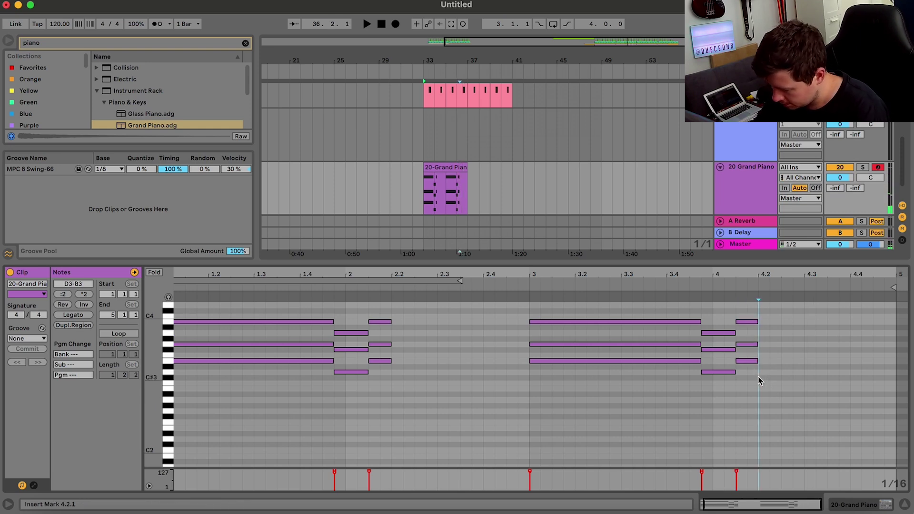
scroll(760, 381, "down", 5)
scroll(759, 381, "up", 5)
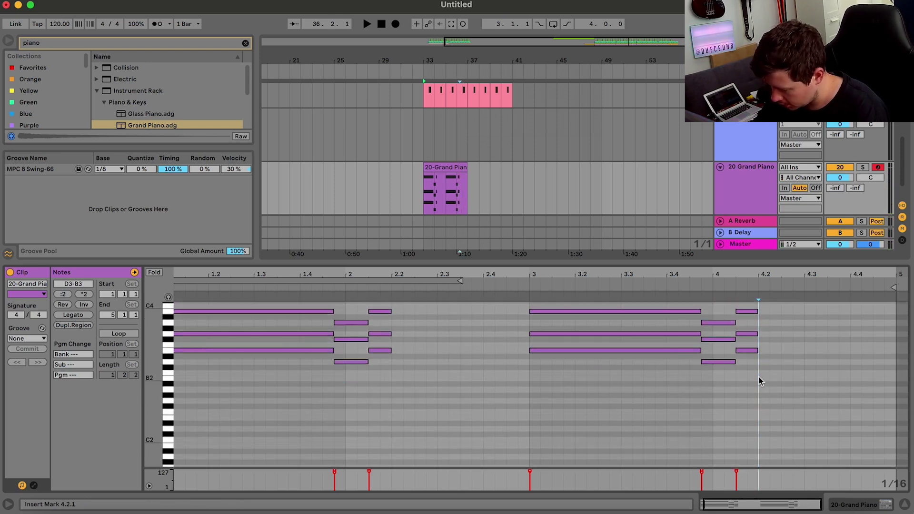
left_click_drag(757, 378, 756, 338)
key("super+d")
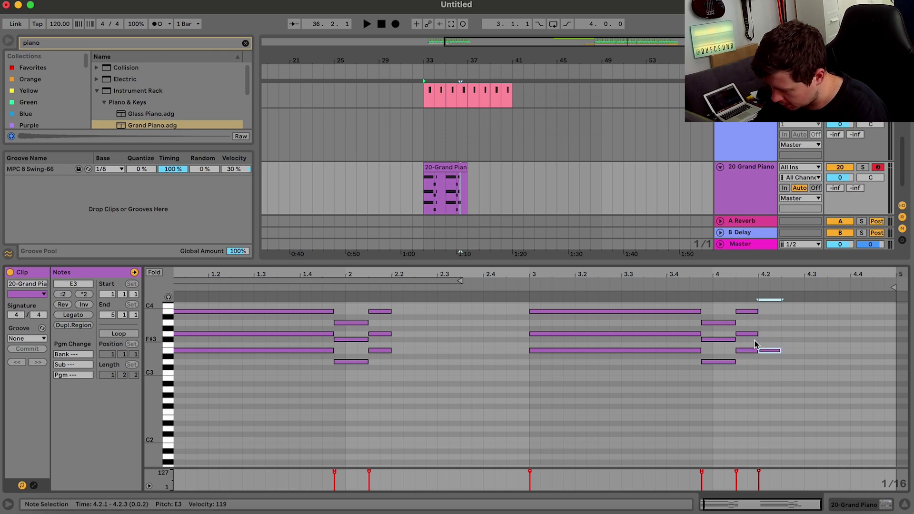
Try the copied note at 4.2.1 one octave lower, at E2, and play the phrase.
key("shift+Down")
key("space")
key("space")
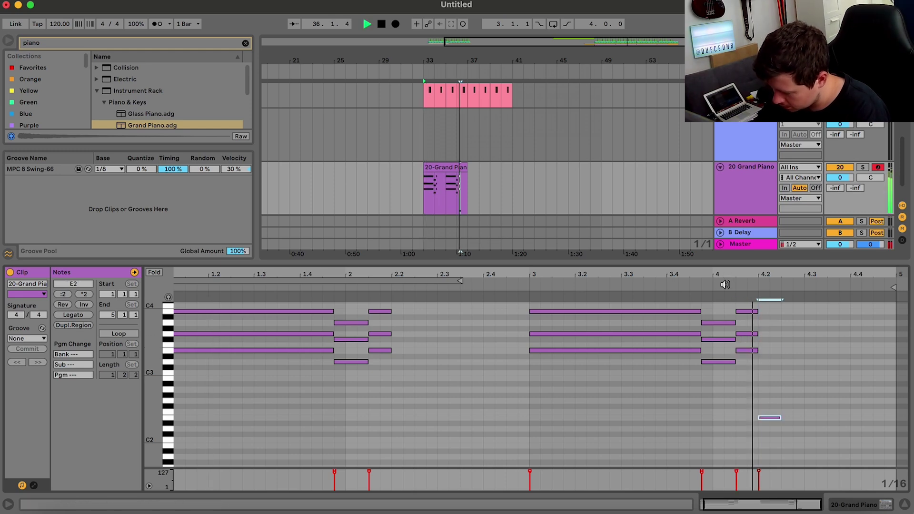
key("space")
Try placing the low E2 note at 4.3.1 instead of 4.2.1.
key("super+d")
mouse_move(780, 435)
left_mouse_down()
mouse_move(786, 398)
mouse_move(781, 431)
left_mouse_up()
key("Delete")
key("Delete")
left_click(805, 398)
key("super+v")
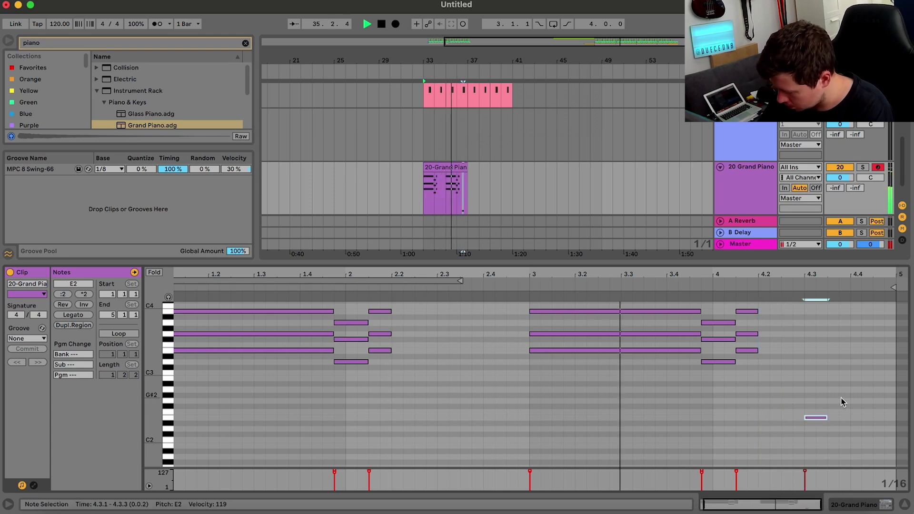
Try another copy of the low note at 4.3.3 raised to A2, and play the phrase ending.
left_click(827, 395)
key("super+v")
key("Up")
key("Up")
key("Up")
key("Up")
key("Up")
key("Up")
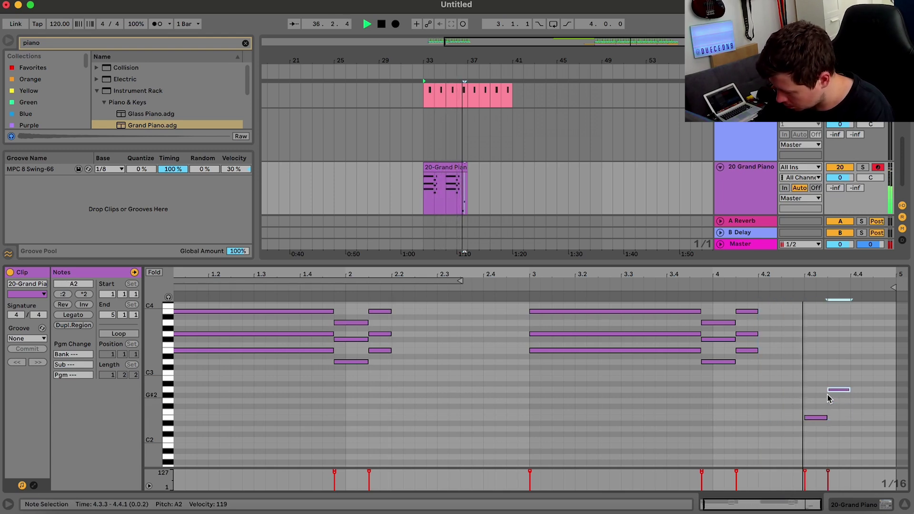
key("Down")
key("space")
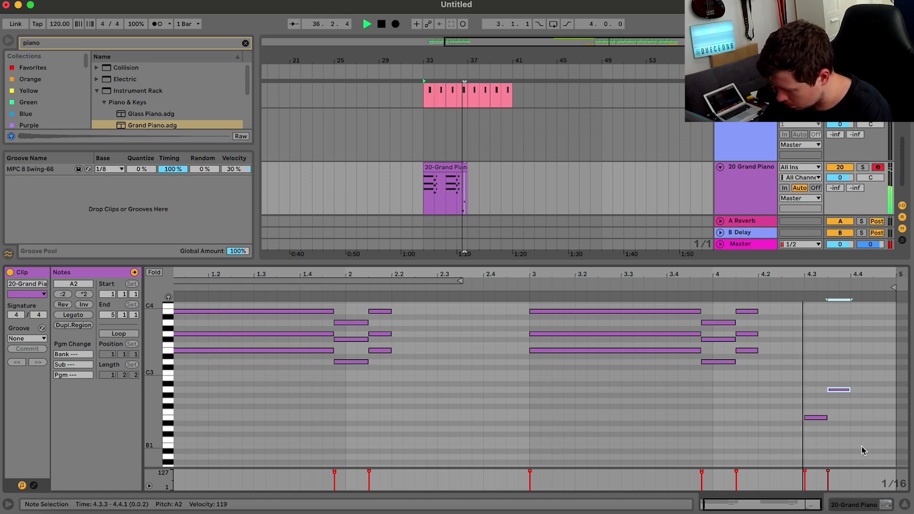
key("space")
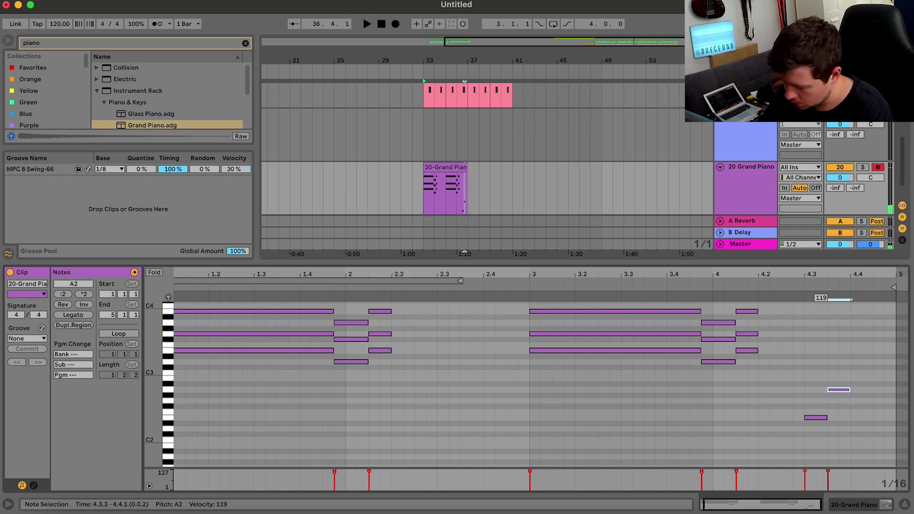
Delete the two low notes at 4.3.1 and 4.3.3 and play the arrangement from bar 35.
left_click_drag(818, 457, 863, 324)
key("Delete")
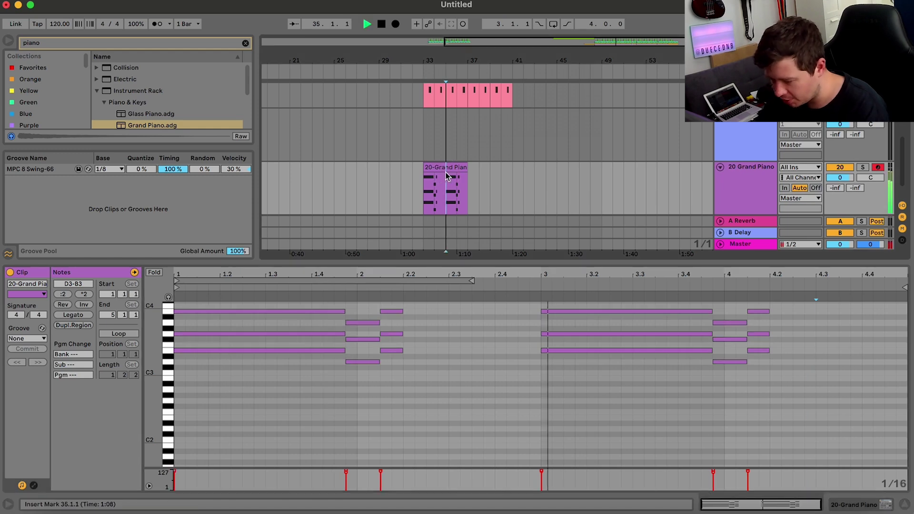
left_click(446, 173)
key("space")
Duplicate the four-bar Grand Piano clip so the copy starts at bar 37, and play the arrangement.
key("ctrl+d")
left_click(757, 189)
double_click(756, 189)
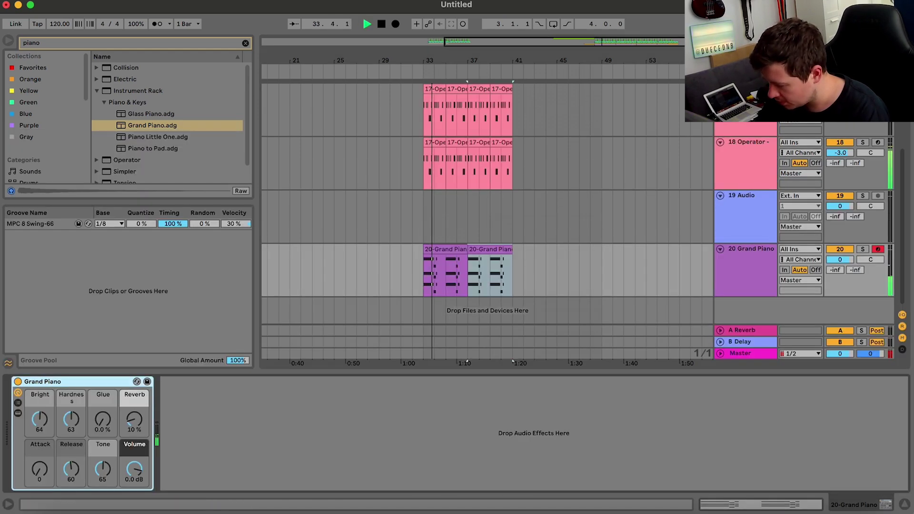
key("space")
Delete the two bass tracks, 17 Ext. Instrument and 18 Operator, from the arrangement.
key("super+alt+l")
left_click(756, 286)
left_click(759, 237)
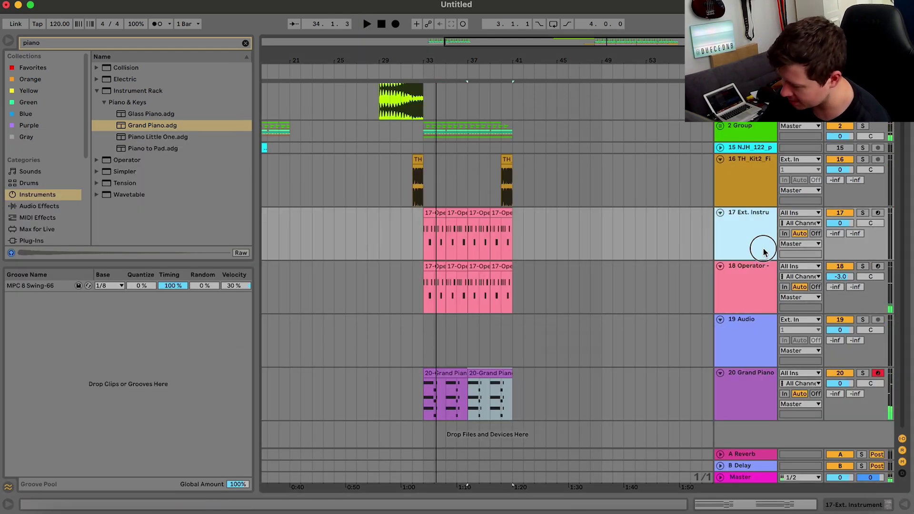
key("Delete")
key("Delete")
Insert a new MIDI track below the TH_Kit2 fill track and delete the empty audio track above the Grand Piano.
left_click(757, 213)
key("ctrl+shift+t")
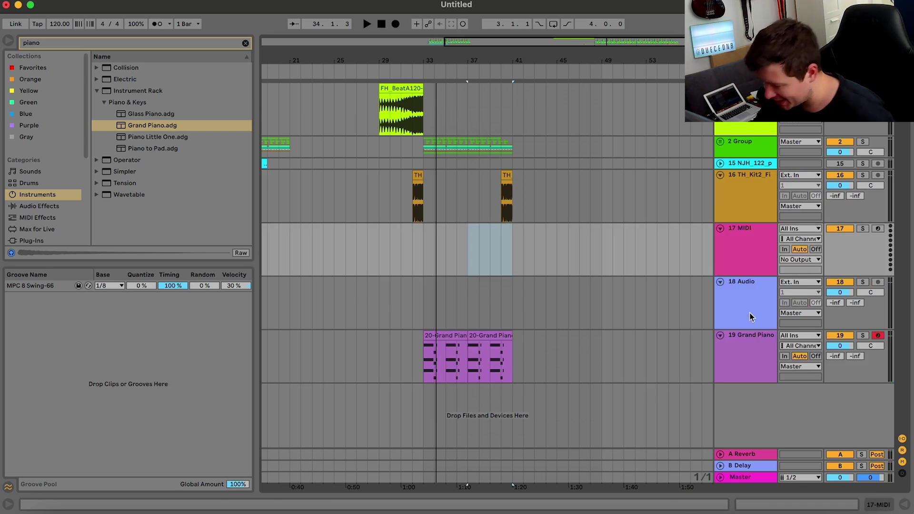
left_click(752, 312)
key("Delete")
Search the plug-ins for serum and load the VST3 version of Serum 2 onto the new MIDI track.
left_click(743, 241)
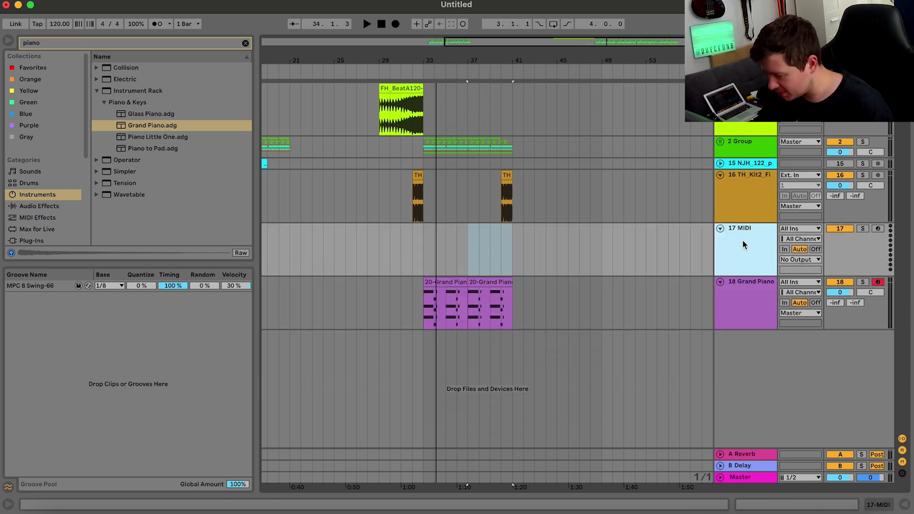
key("super+alt+l")
left_click(56, 42)
key("BackSpace")
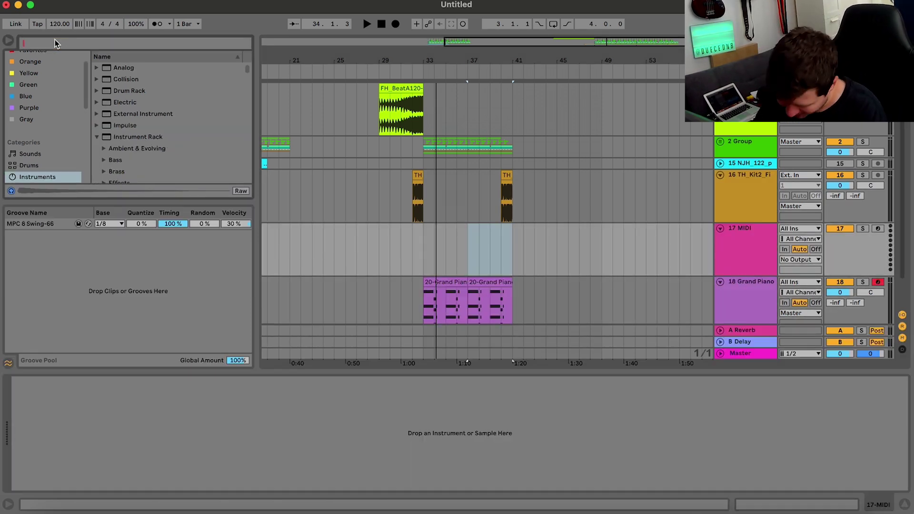
type("serum")
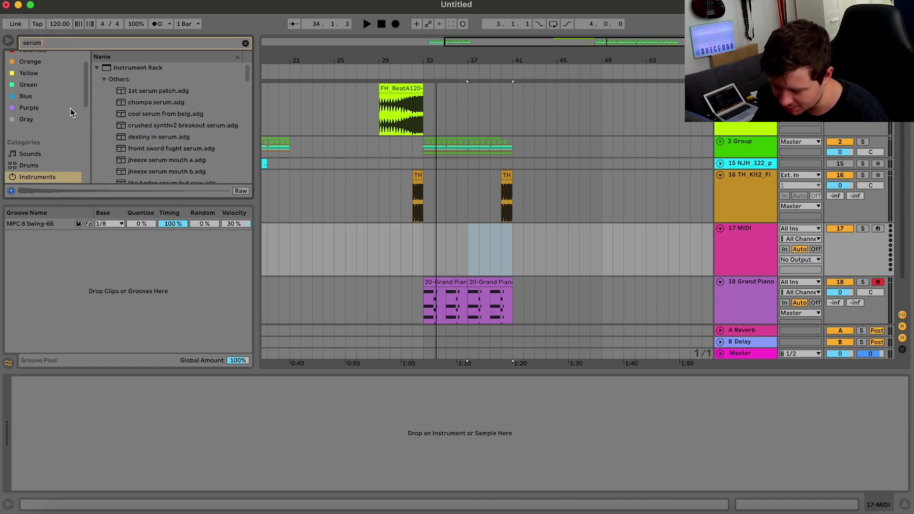
scroll(72, 153, "down", 2)
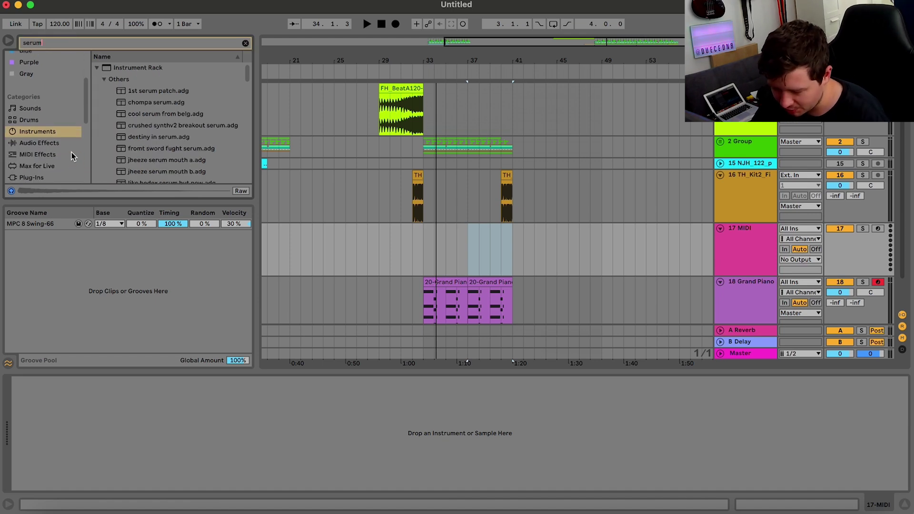
left_click(34, 177)
left_click(104, 115)
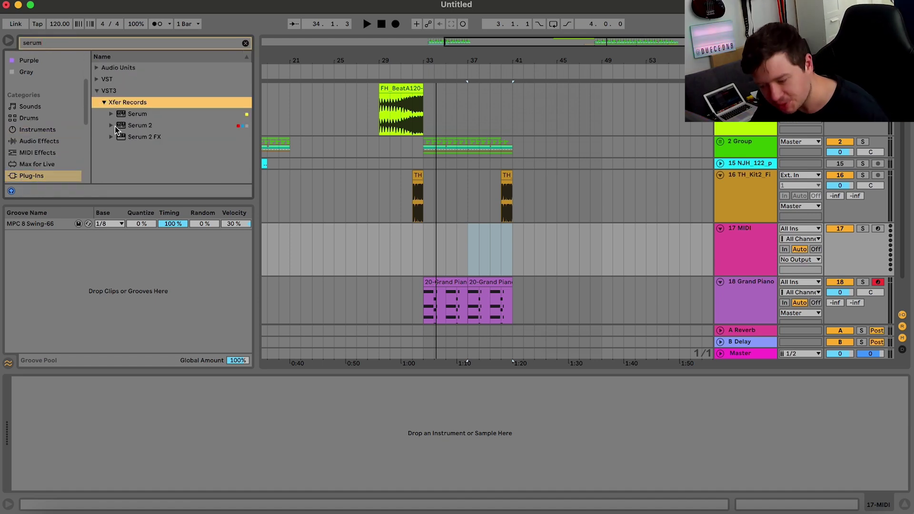
left_click(128, 125)
double_click(129, 125)
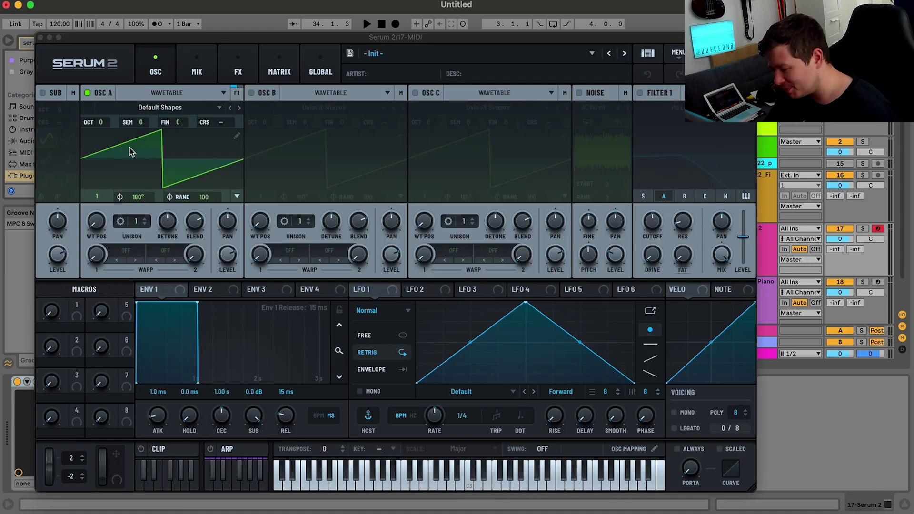
Load the factory acid bass preset BA - 303 Die Treppe in Serum 2.
left_click(425, 352)
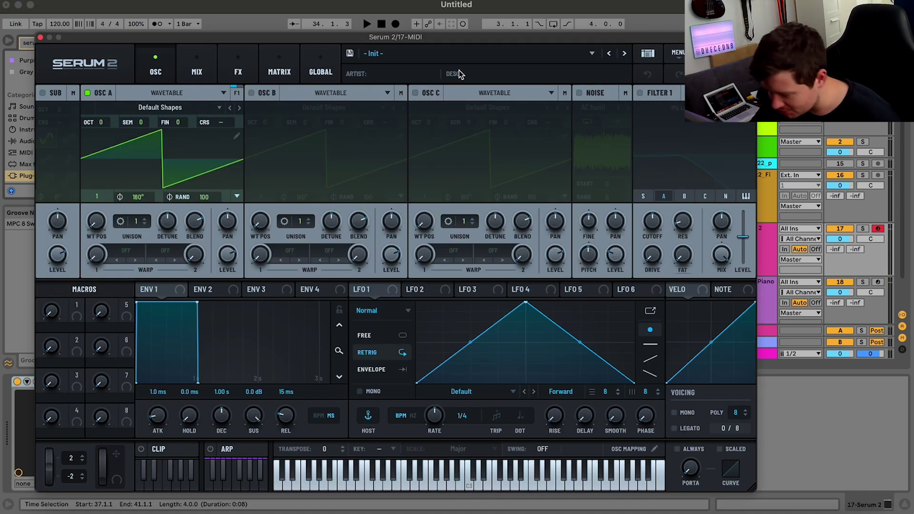
left_click_drag(101, 36, 277, 73)
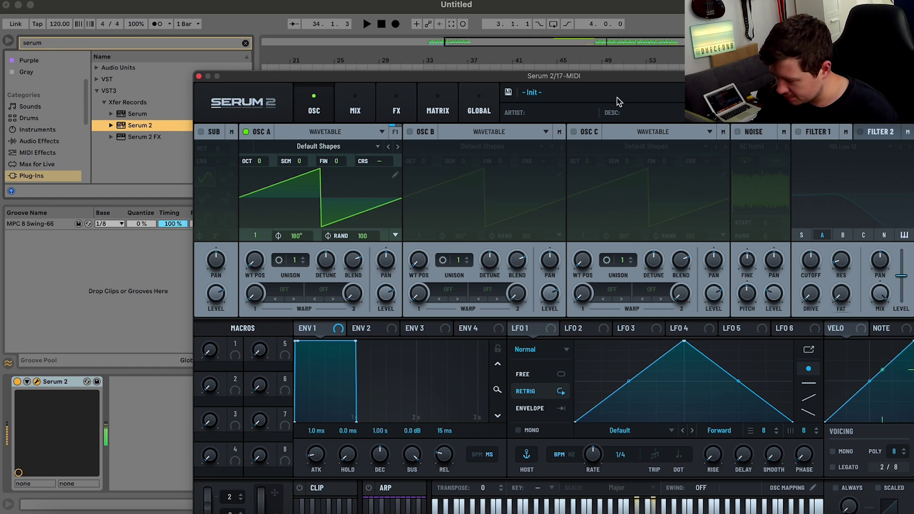
left_click(585, 88)
mouse_move(649, 109)
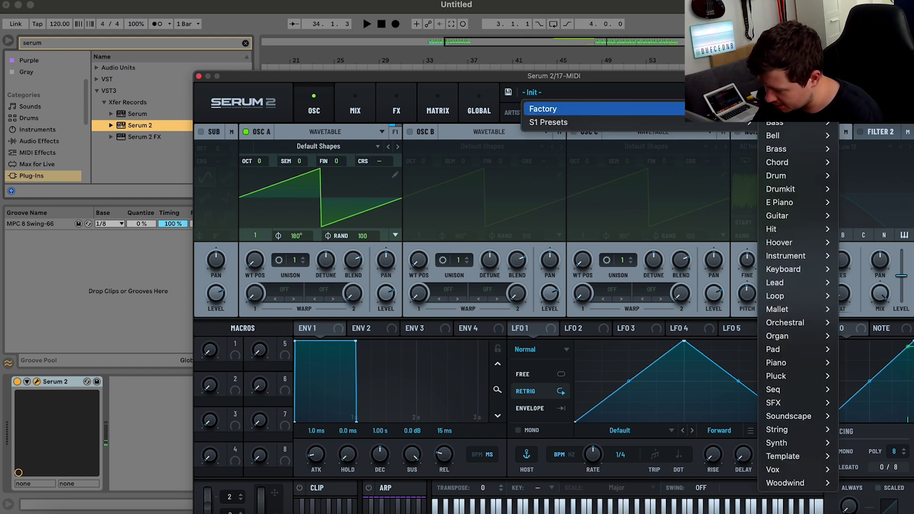
mouse_move(795, 125)
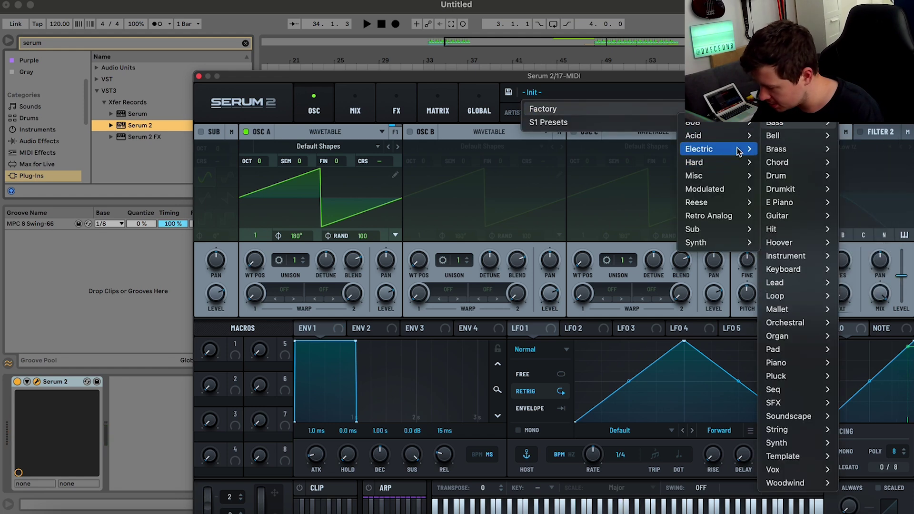
mouse_move(736, 138)
left_click(786, 135)
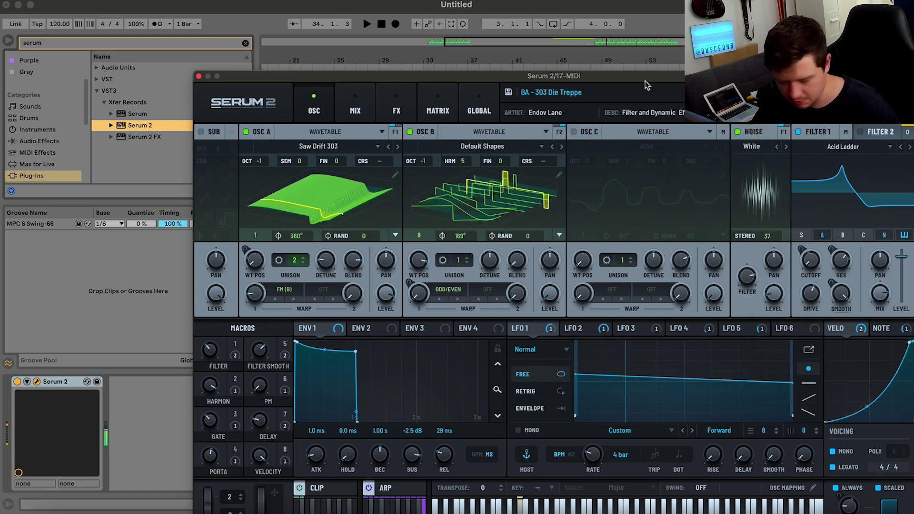
Play the arrangement with the current preset and compare it with BA - 303 Dirty Macros.
key("space")
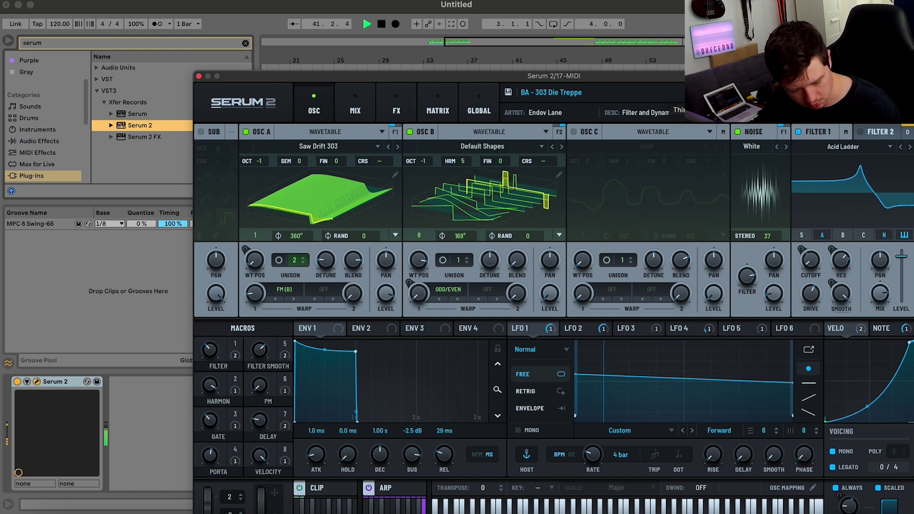
left_click(777, 92)
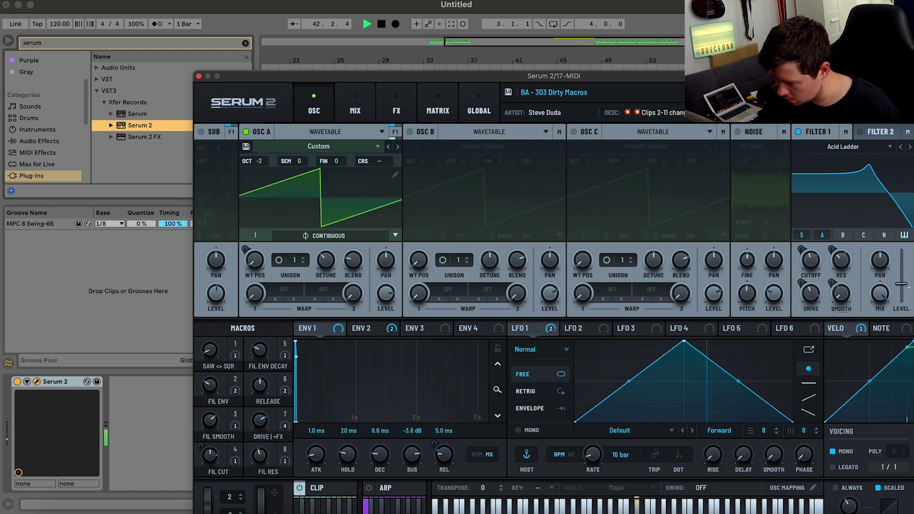
left_click(765, 92)
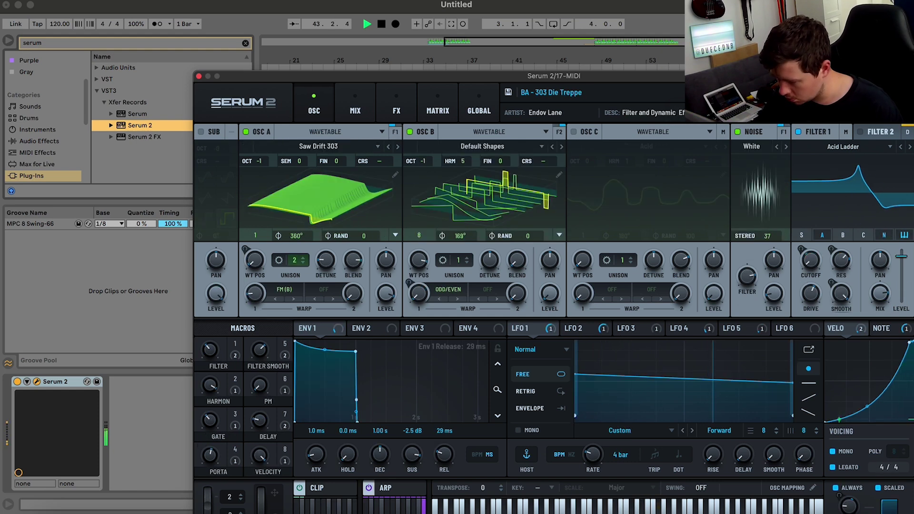
key("space")
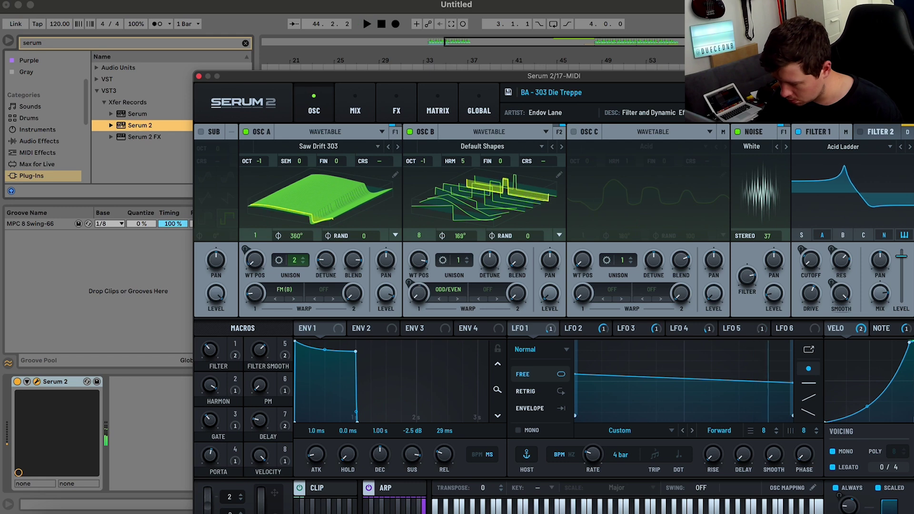
Switch Serum 2 to the preset BA - 303 Mini, comparing it with BA - 303 Dirty Macros, and close the plug-in window.
left_click(776, 93)
left_click(777, 92)
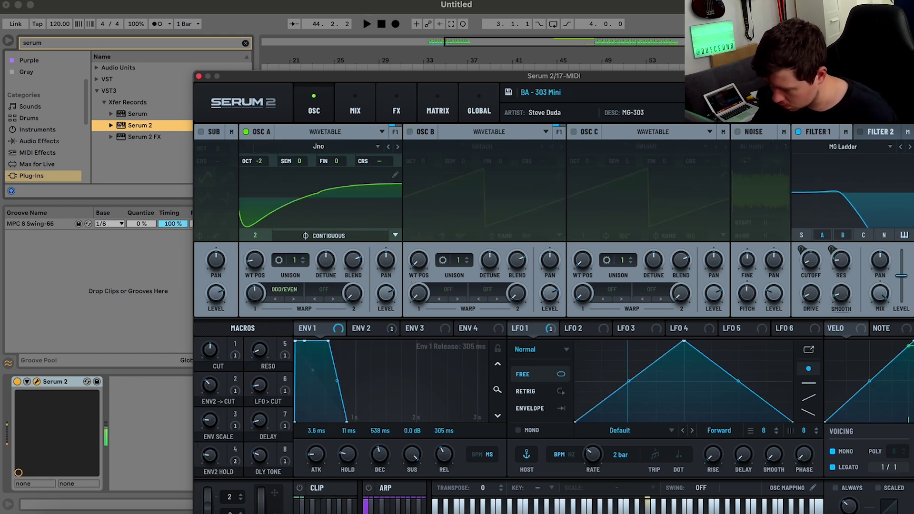
left_click(765, 93)
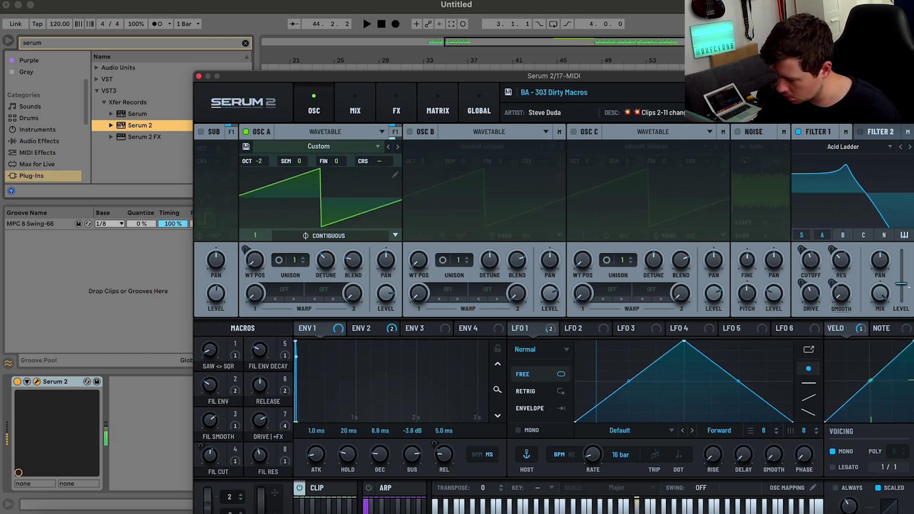
left_click(777, 92)
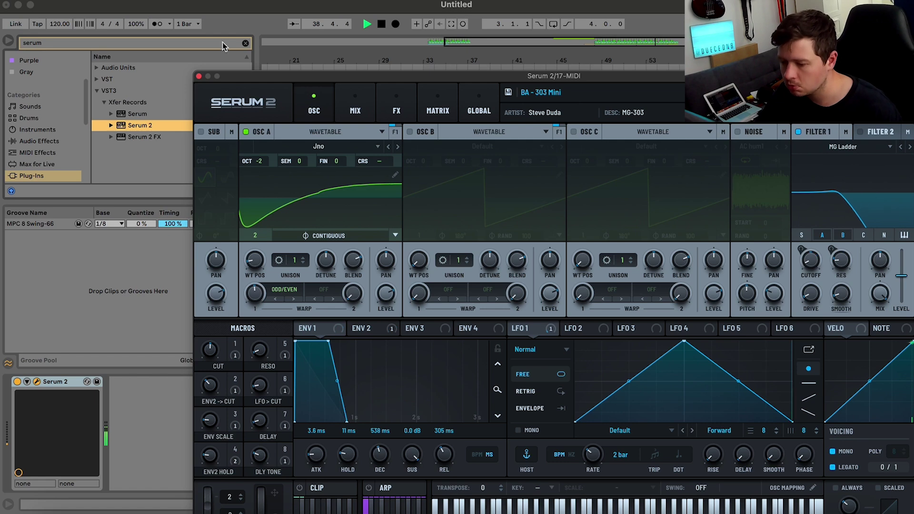
left_click(199, 77)
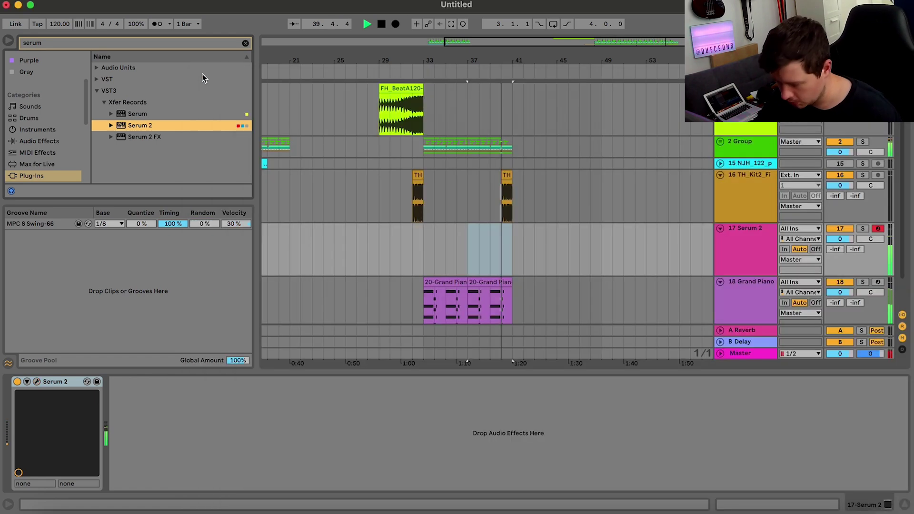
key("space")
Record a bassline on the Serum 2 track starting at bar 32 and stop shortly after bar 37.
left_click(412, 250)
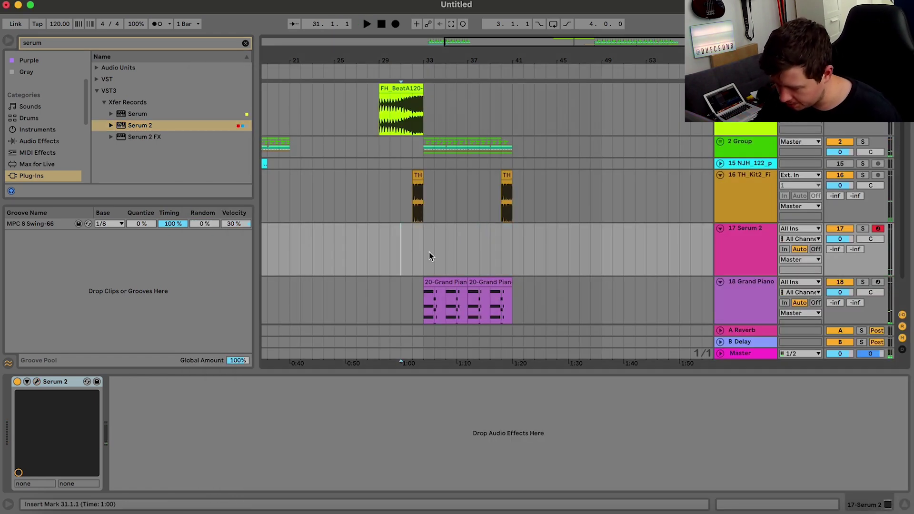
left_click(395, 25)
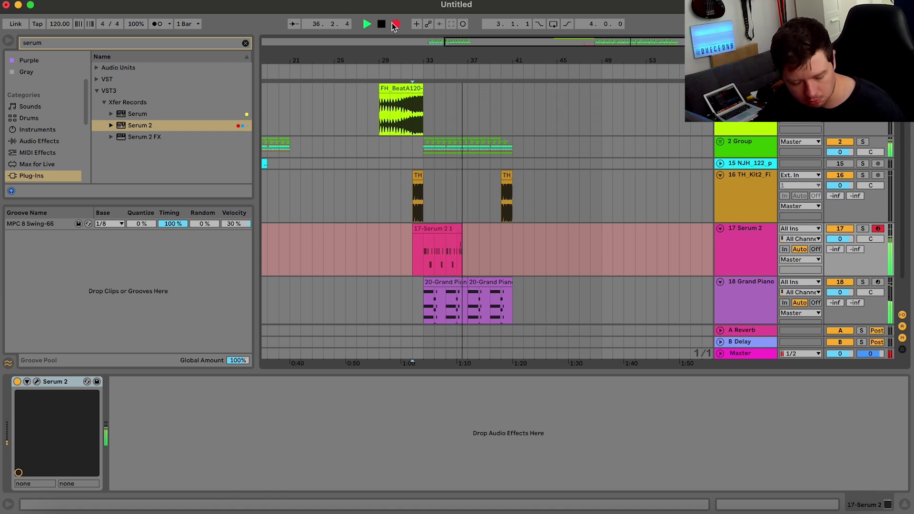
key("space")
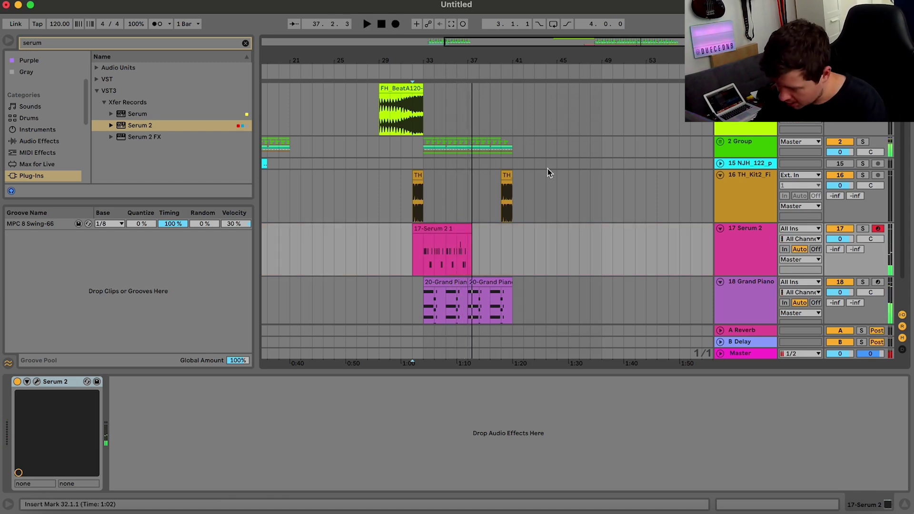
Delete the empty first bar of the recorded Serum 2 clip, bar 32 to 33, and play the soloed bassline from bar 33.
left_click_drag(506, 43, 509, 45)
left_click_drag(461, 243, 479, 243)
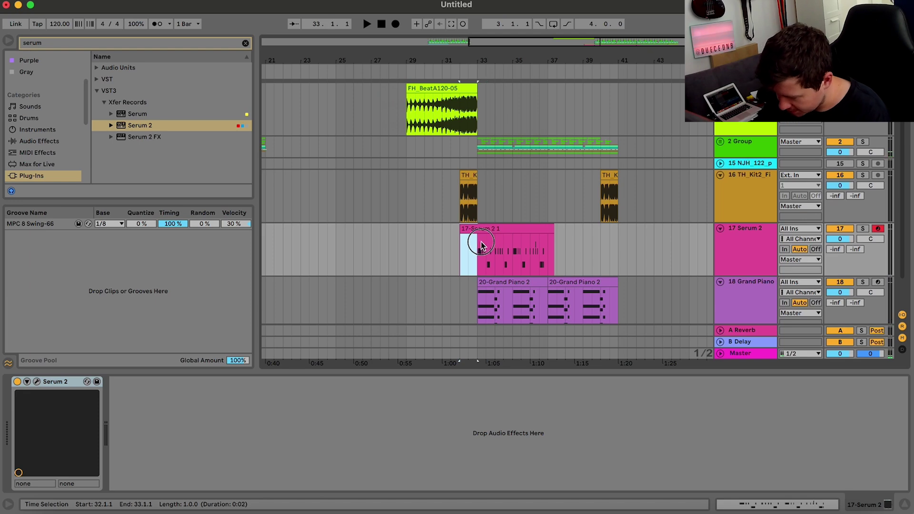
key("Delete")
left_click(479, 241)
key("space")
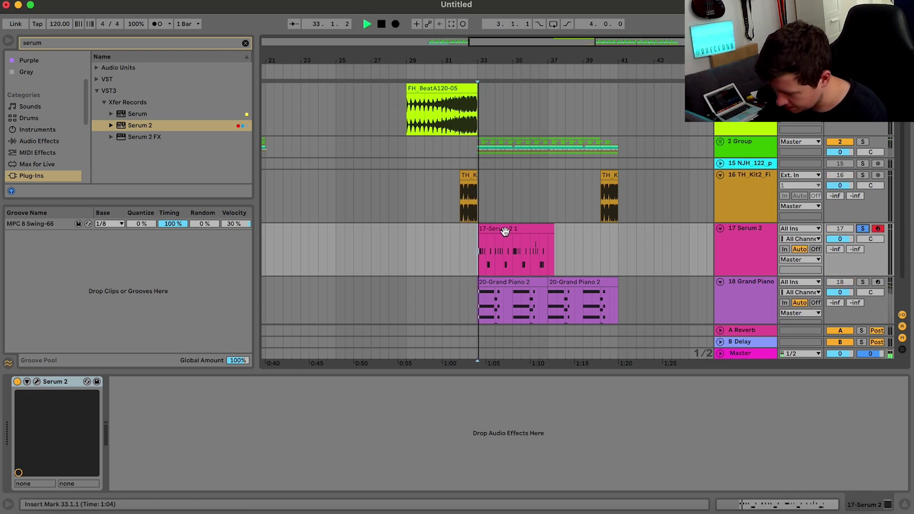
Open the recorded Serum 2 clip's notes and turn on the metronome while checking its timing.
double_click(516, 257)
scroll(218, 363, "left", 3)
scroll(218, 363, "up", 3)
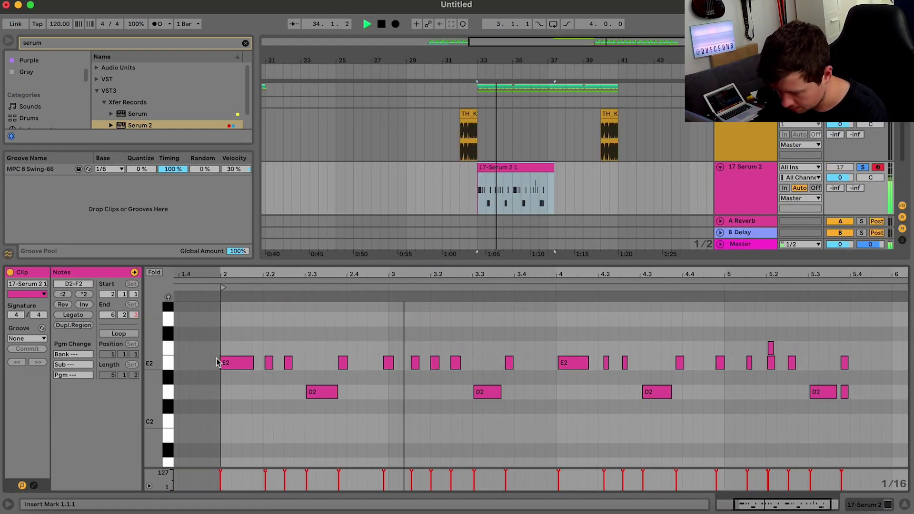
left_click(160, 25)
key("space")
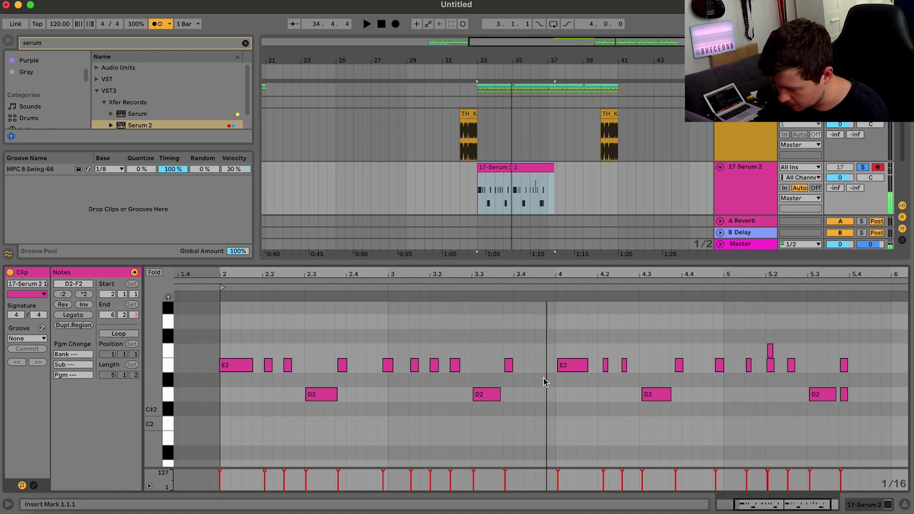
Delete the first two bars of the recorded Serum 2 clip so its remaining notes start at bar 33.
left_click_drag(479, 197, 488, 168)
key("BackSpace")
key("space")
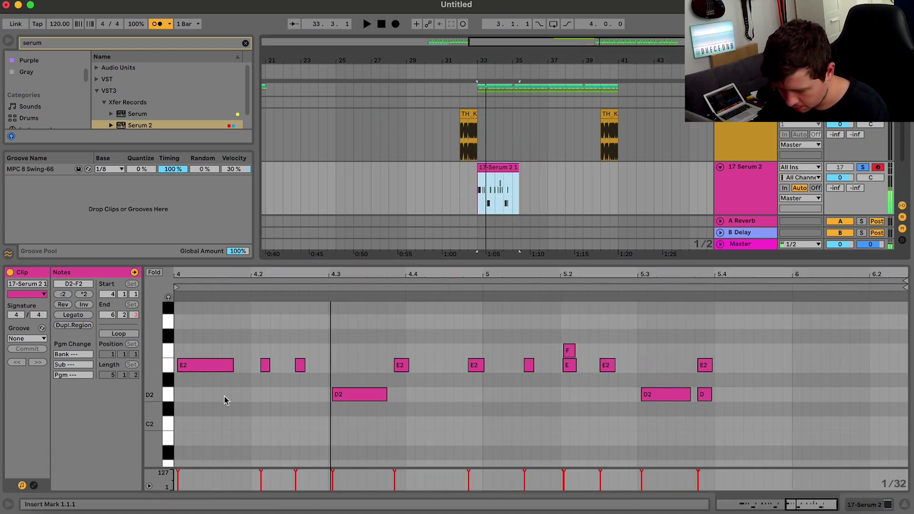
Quantize all notes in the Serum 2 clip and nudge the second and third E2 notes earlier to 4.2.1 and 4.2.3.
key("super+a")
key("space")
left_click(265, 365)
key("Left")
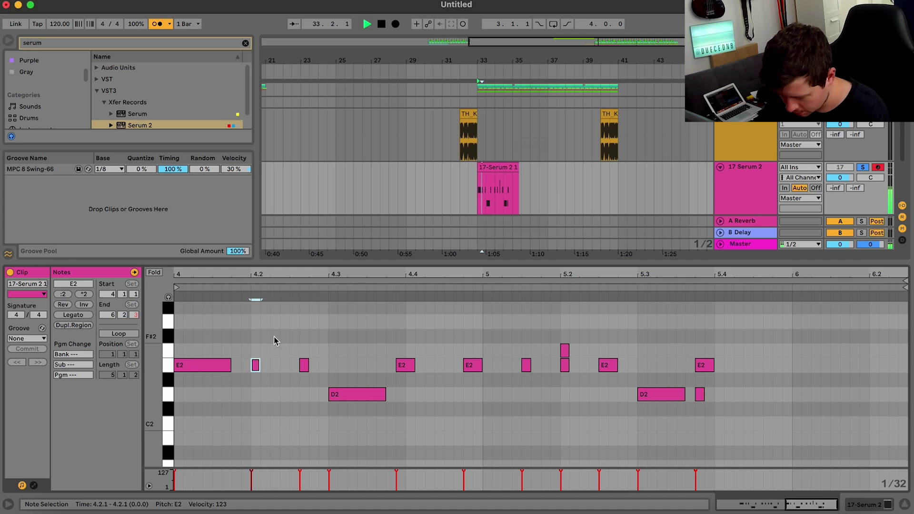
left_click(304, 365)
key("Left")
key("space")
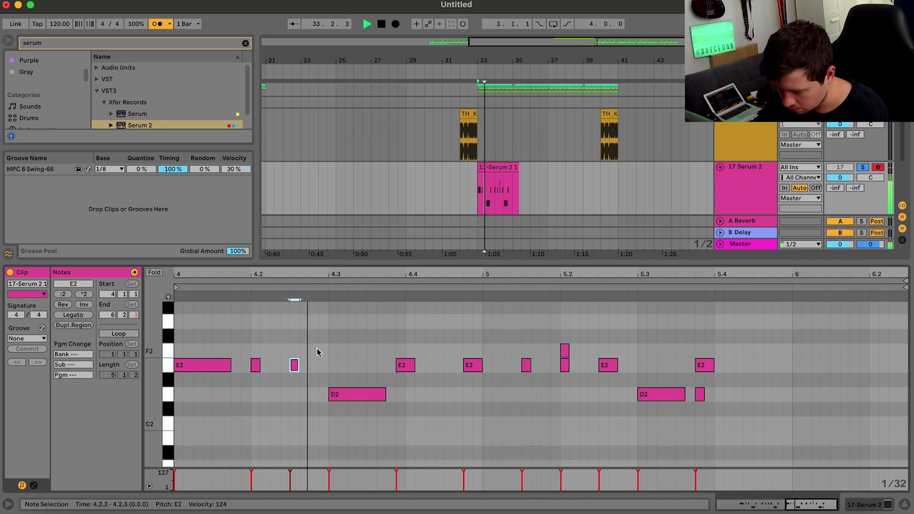
Nudge the E2 note before beat 4.4 to 4.3.4 and delete the stray F2 note at 5.2.1 and D2 note at 5.3.4.
left_click(405, 365)
key("Right")
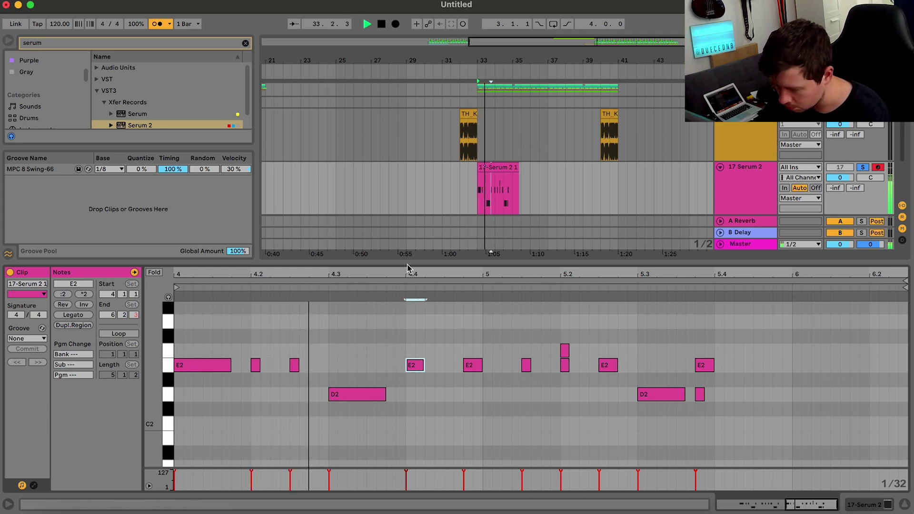
key("Left")
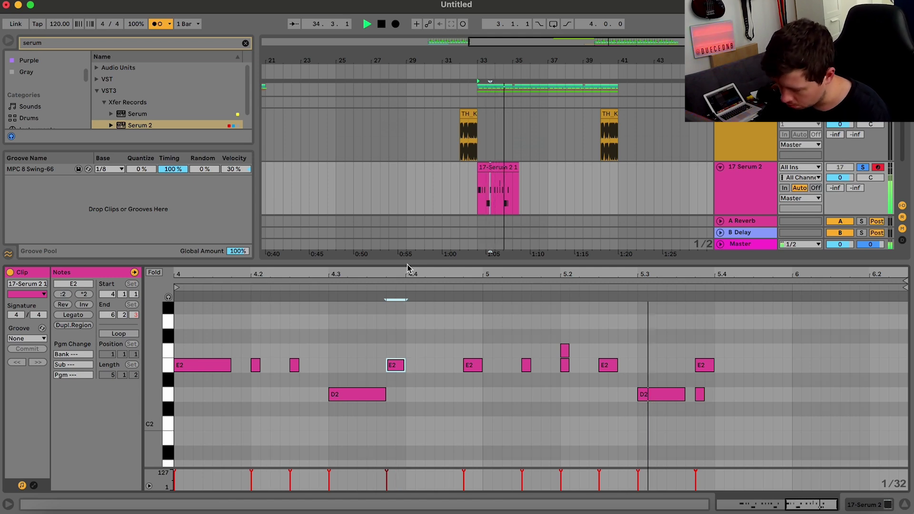
double_click(565, 351)
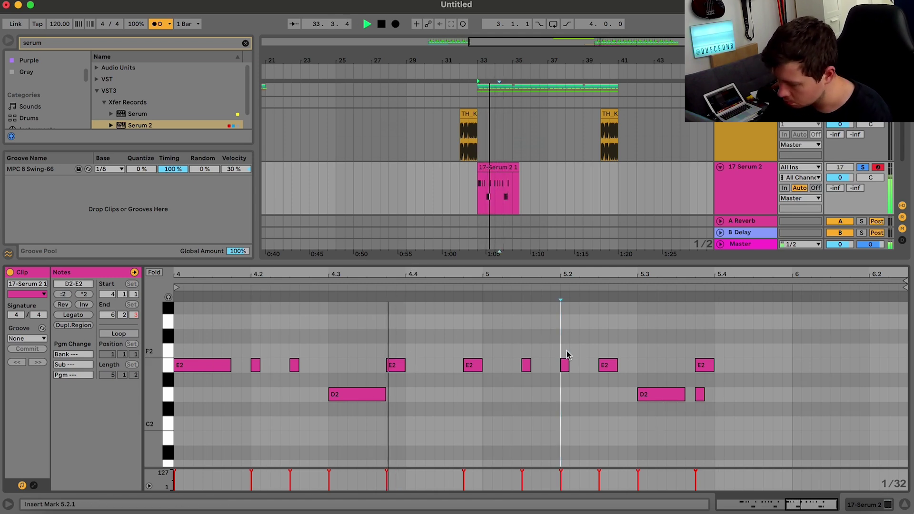
double_click(699, 394)
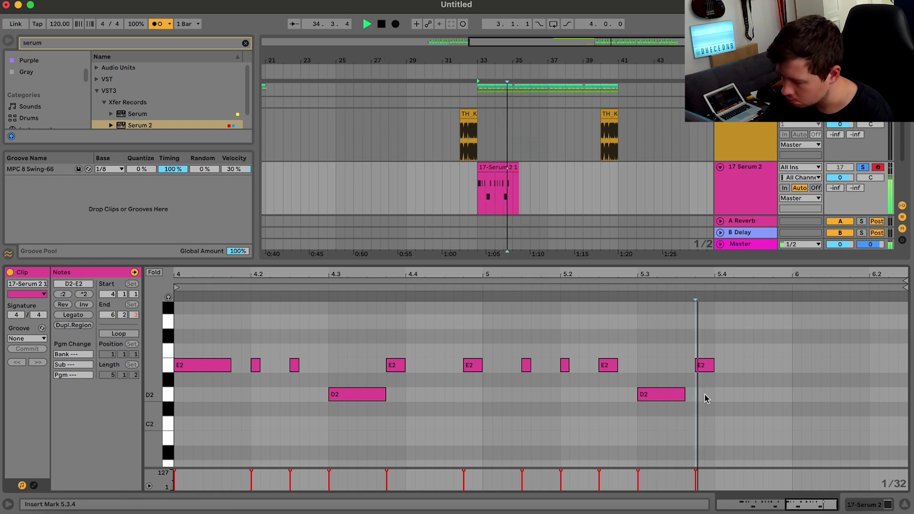
Duplicate bars 33 to 35 of the Serum 2 bassline three times to fill up to bar 41, and play it from bar 33.
key("space")
left_click(479, 185)
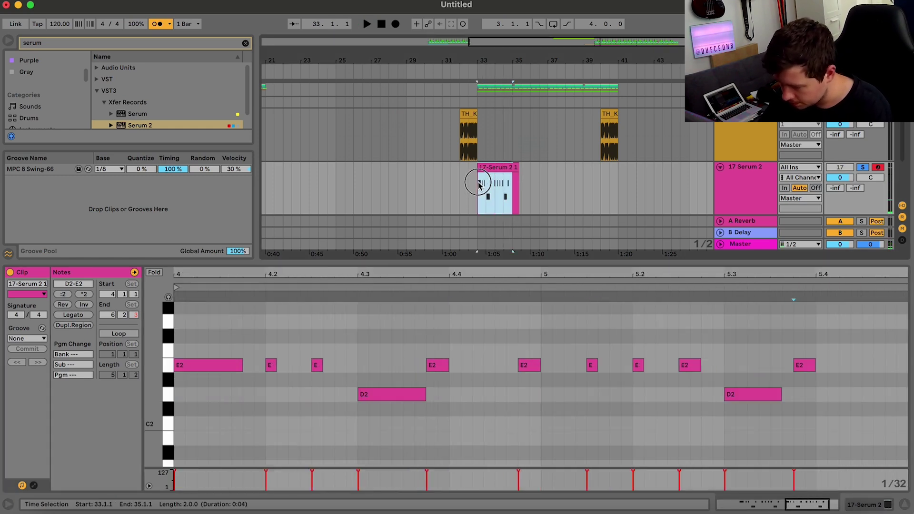
key("super+d")
key("super+d")
key("super+d")
key("space")
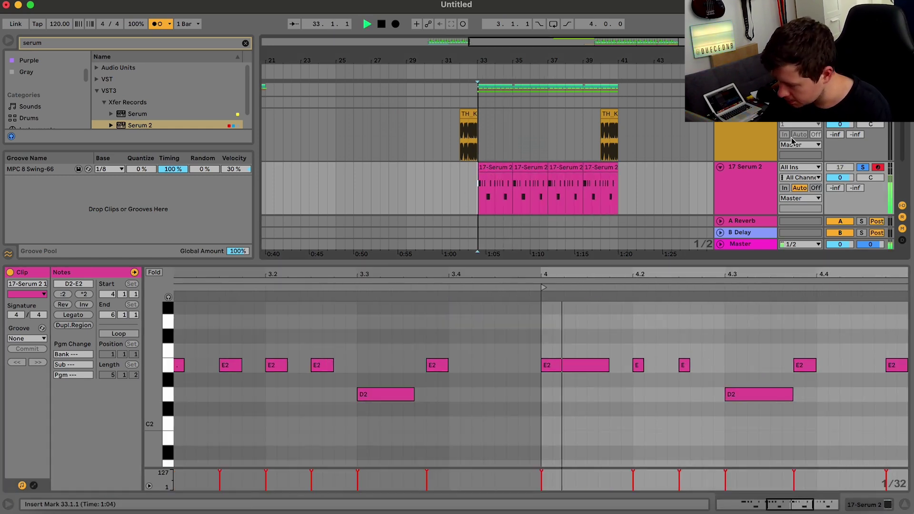
Open the Serum 2 plug-in and examine its mixer and effects pages for the 303 preset, closing the window again.
left_click(746, 186)
left_click(37, 382)
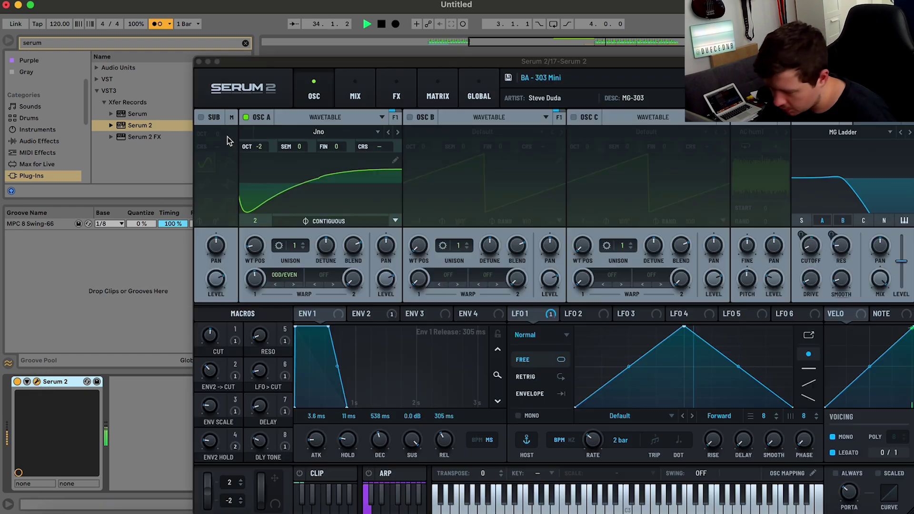
left_click(354, 96)
left_click(396, 96)
key("space")
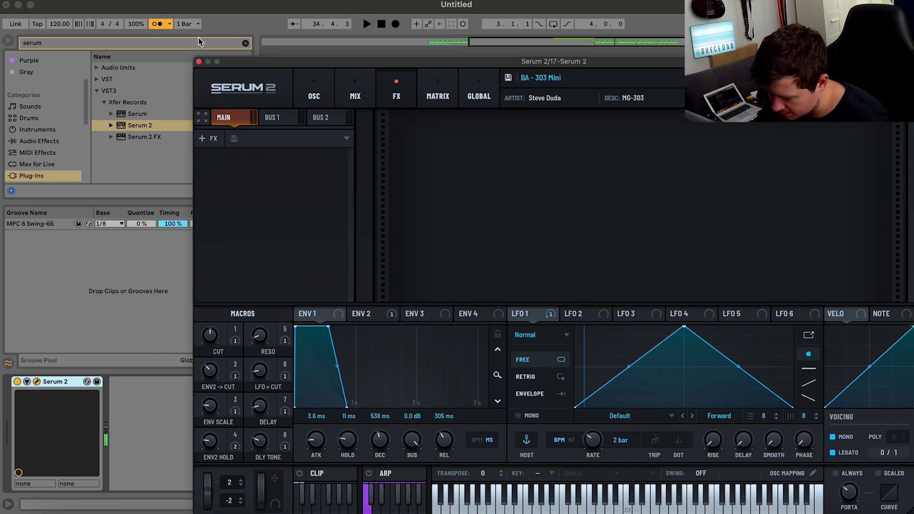
left_click(199, 62)
Search the plug-ins for "dec" and add the VST3 Soundtoys Decapitator to the Serum 2 track.
left_click(39, 141)
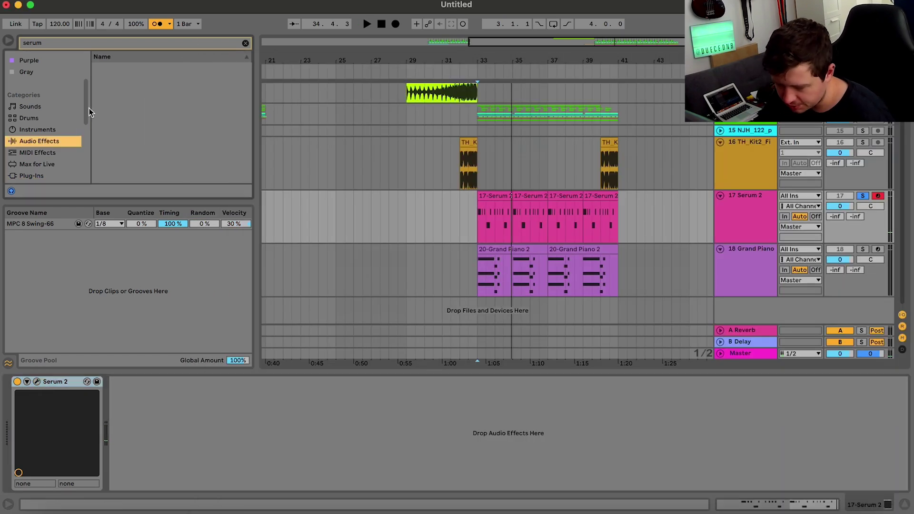
left_click(245, 43)
type("dec")
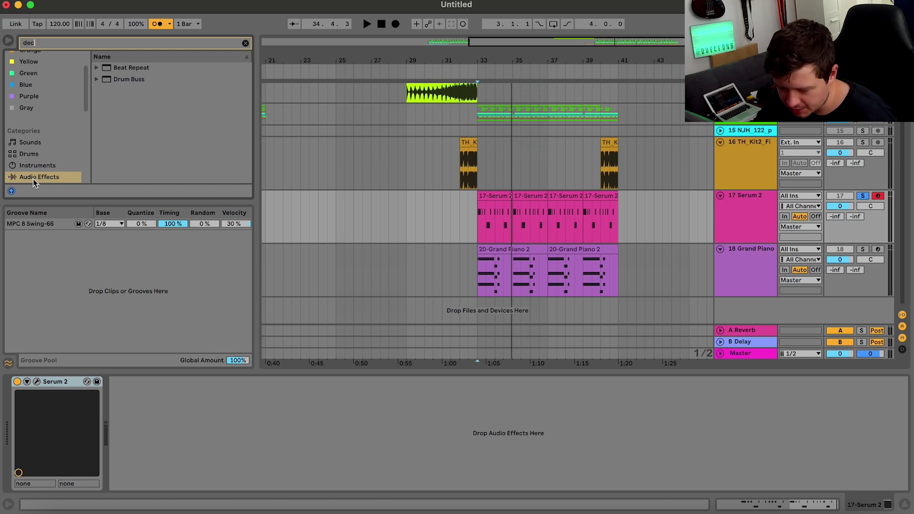
scroll(34, 183, "down", 2)
left_click(32, 167)
left_click(104, 104)
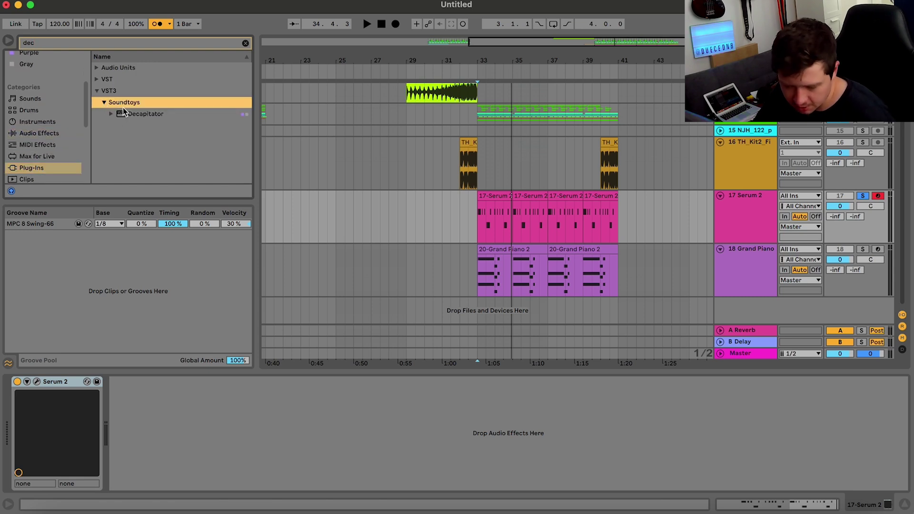
left_click(126, 112)
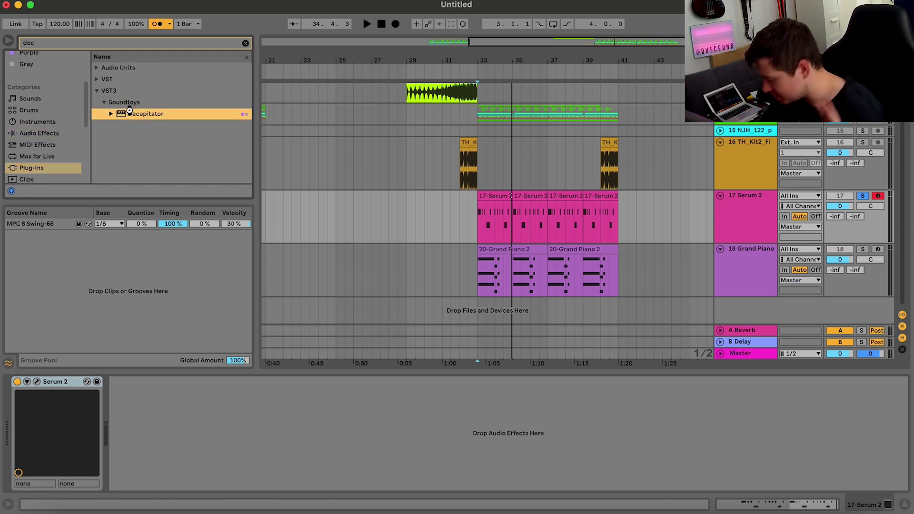
double_click(129, 112)
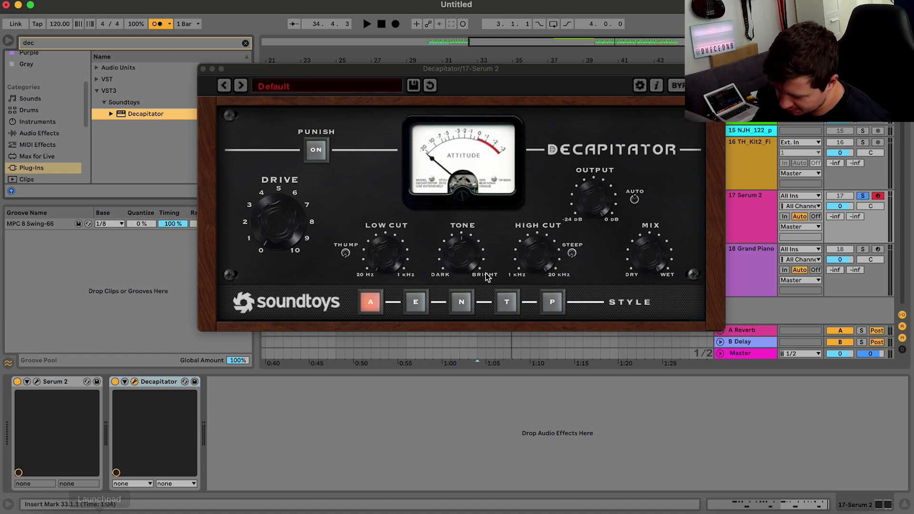
Turn off the metronome, compare Decapitator styles P, T and N during playback, and set the style to E.
key("space")
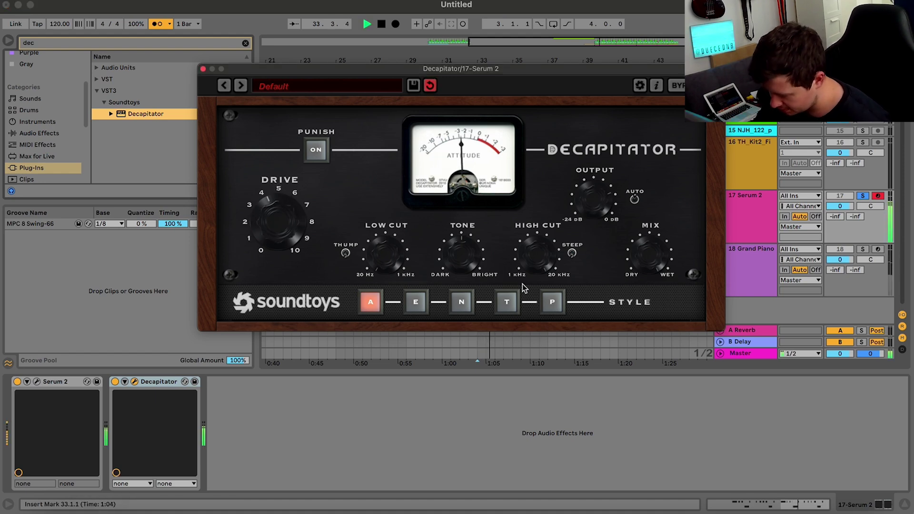
key("space")
left_click(159, 25)
left_click(552, 303)
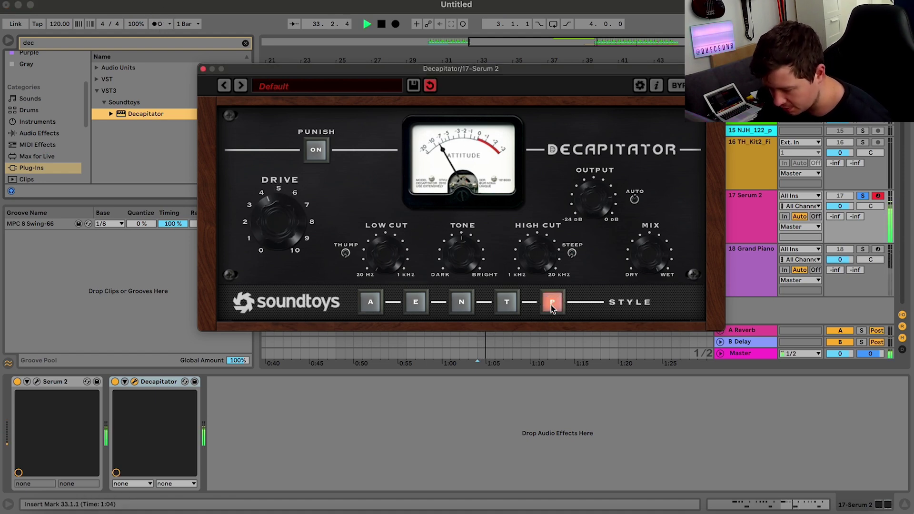
left_click(509, 303)
left_click(459, 302)
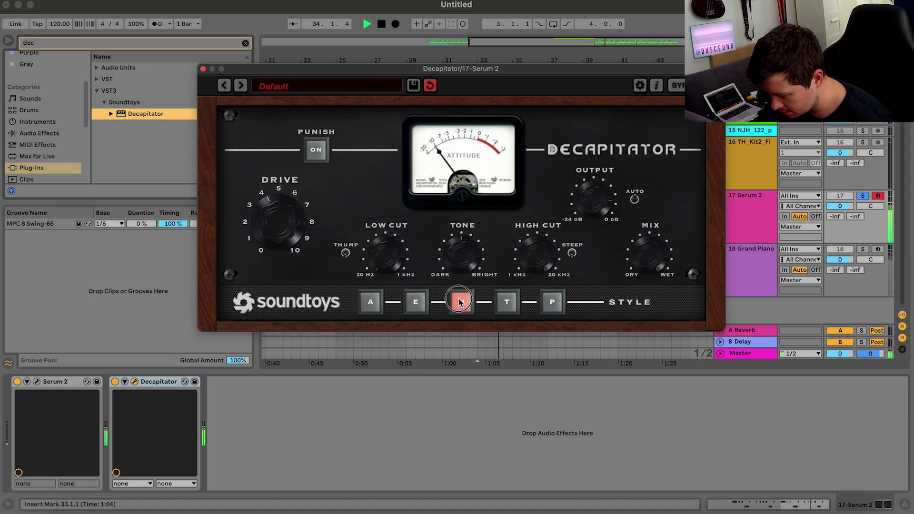
left_click(416, 304)
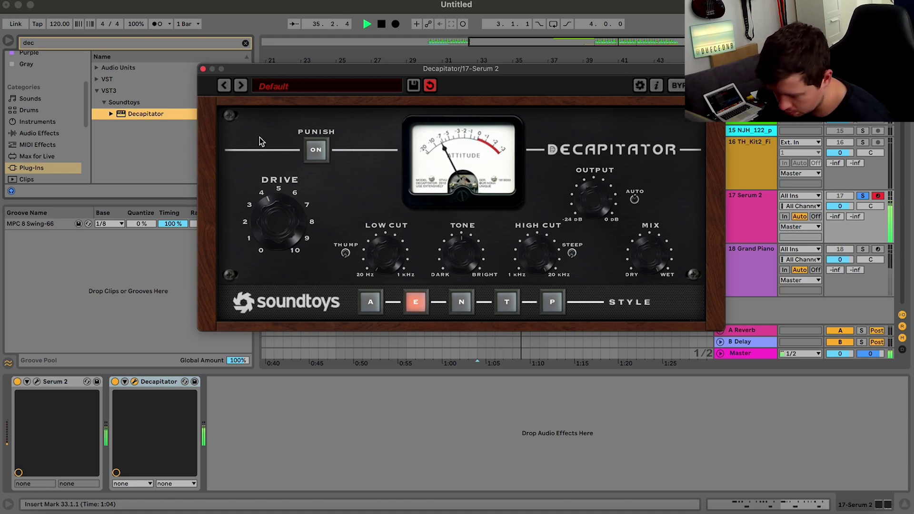
left_click(203, 69)
Search the plug-ins for "dim" and add the VST DimensionExpander after Decapitator on the Serum 2 track.
left_click(159, 44)
key("BackSpace")
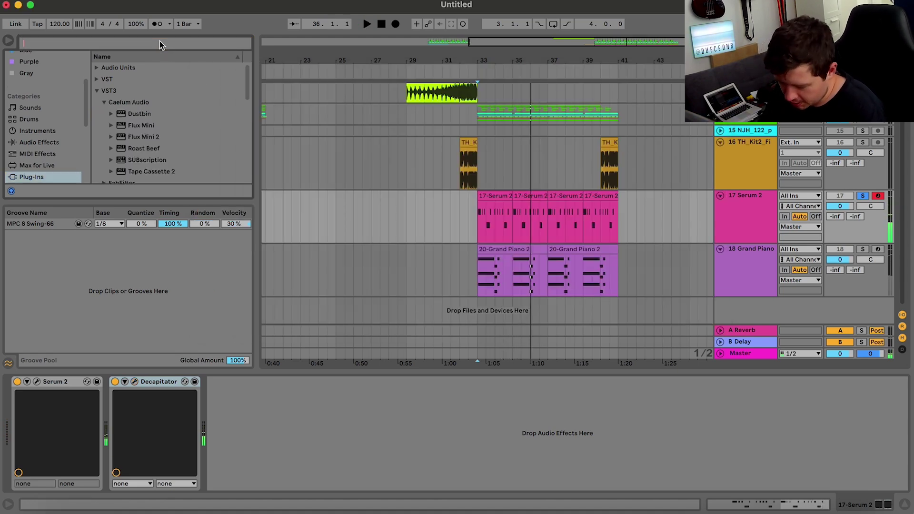
type("dim")
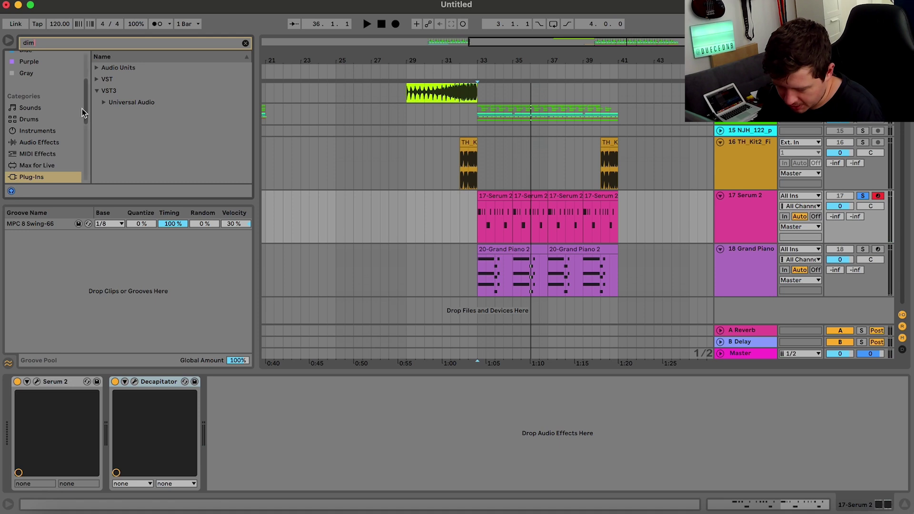
left_click(45, 142)
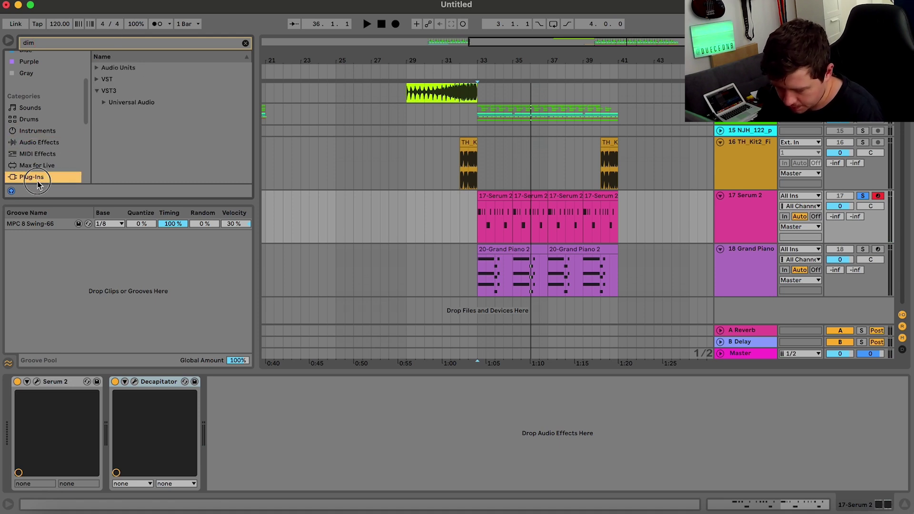
left_click(99, 84)
double_click(116, 102)
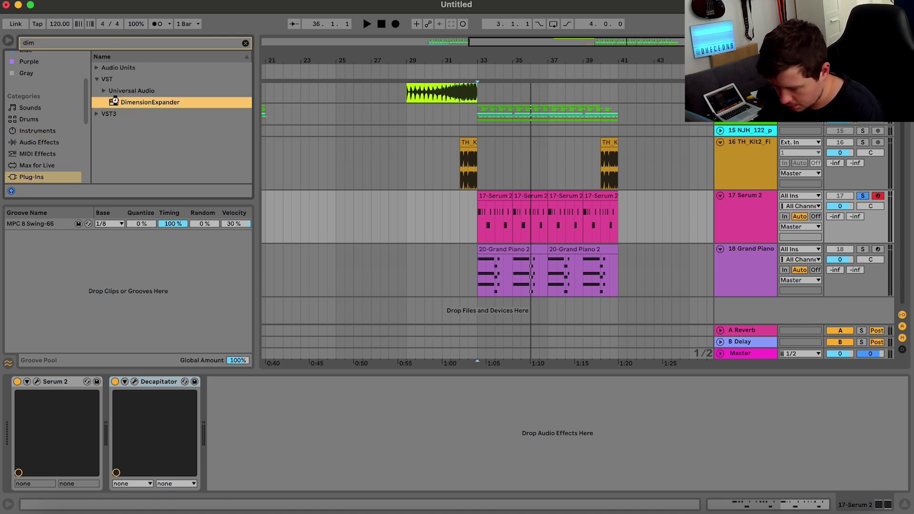
Lower the DimensionExpander's mix and size while the bassline plays, and close its window.
key("space")
left_click_drag(591, 242, 589, 248)
left_click_drag(441, 209, 442, 219)
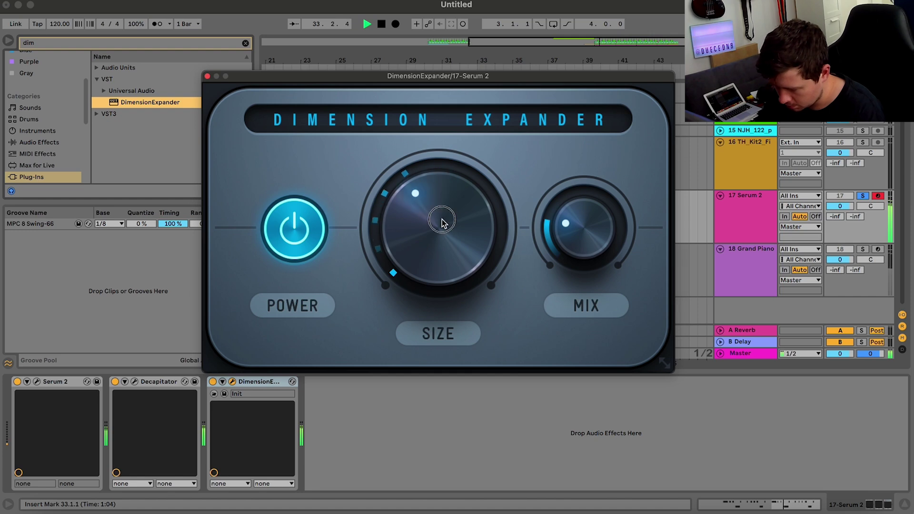
left_click(207, 78)
Search the audio effects for "mono" and add the Utility preset Bass Mono to the end of the Serum 2 chain.
double_click(165, 42)
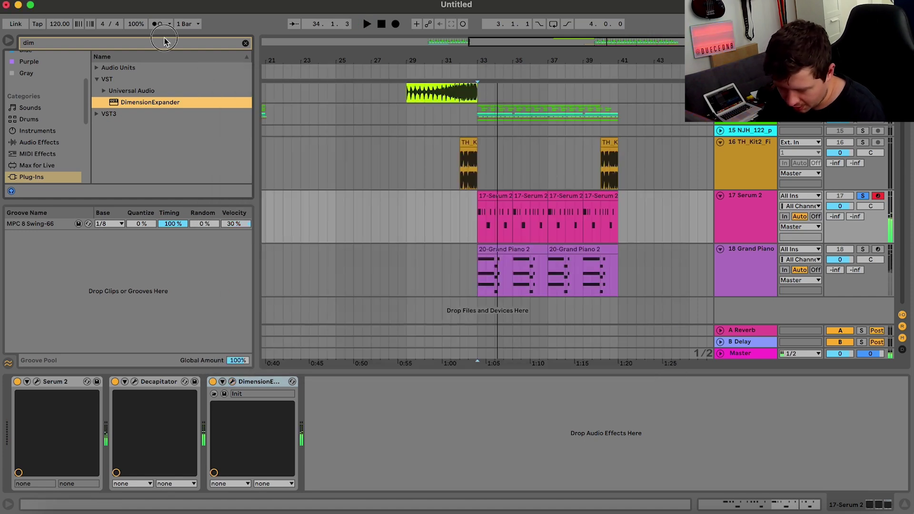
type("mono")
left_click(59, 144)
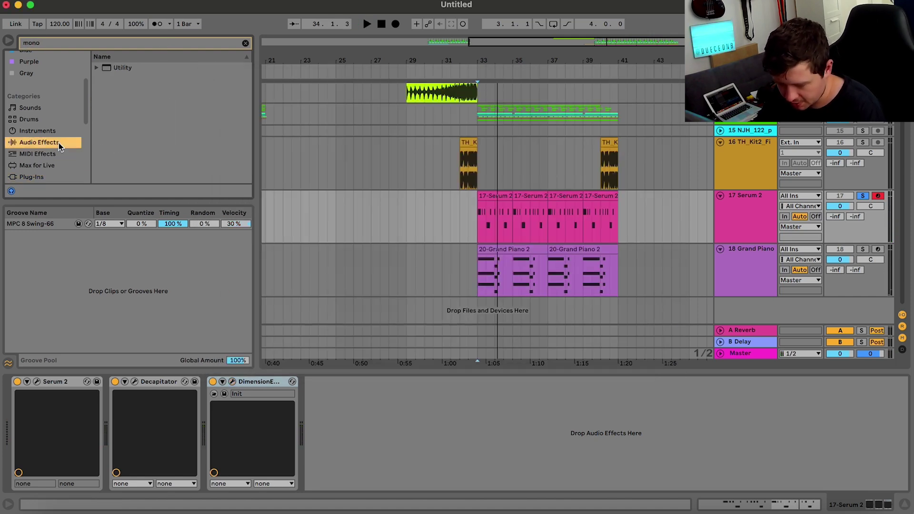
left_click(97, 67)
double_click(125, 79)
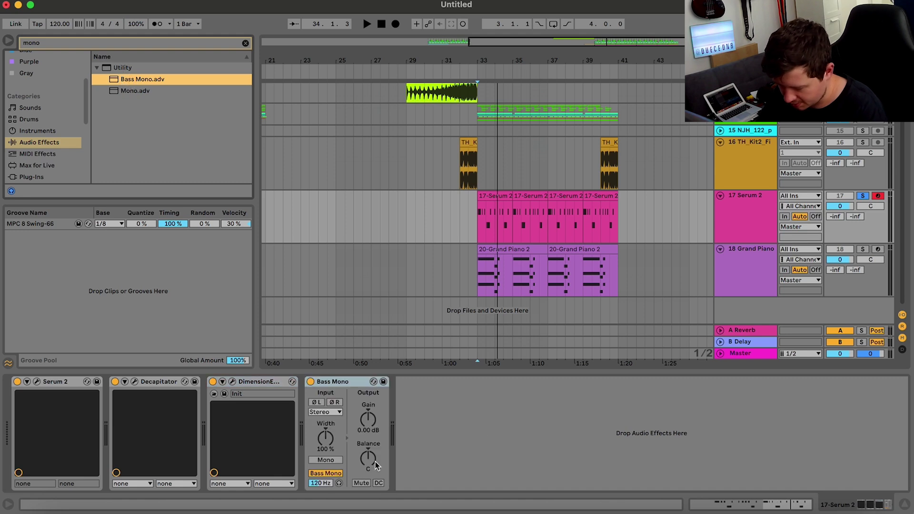
left_click(338, 483)
Play the arrangement, unsolo the Serum 2 track and mute the Grand Piano track.
key("space")
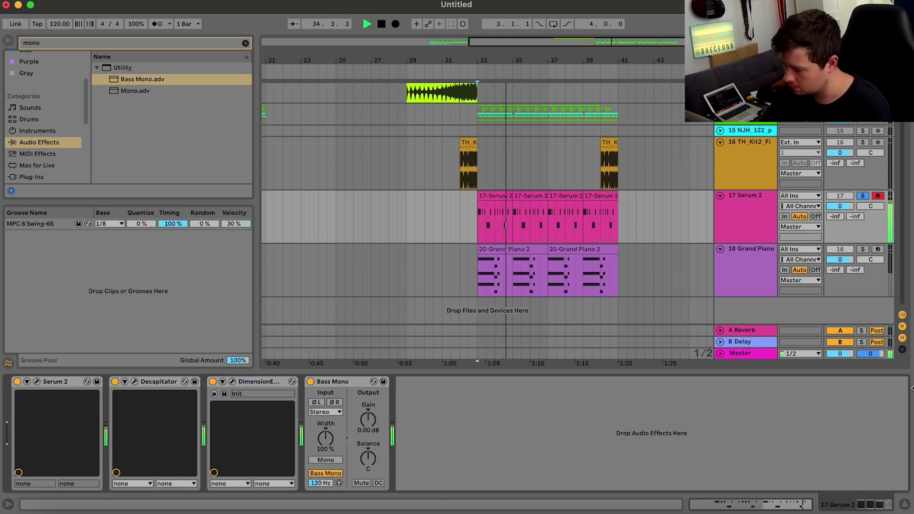
left_click(863, 195)
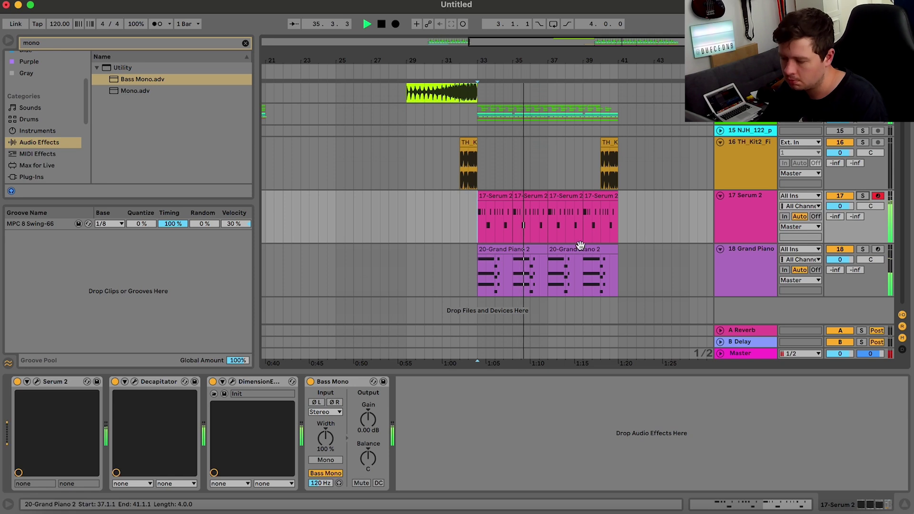
left_click(839, 249)
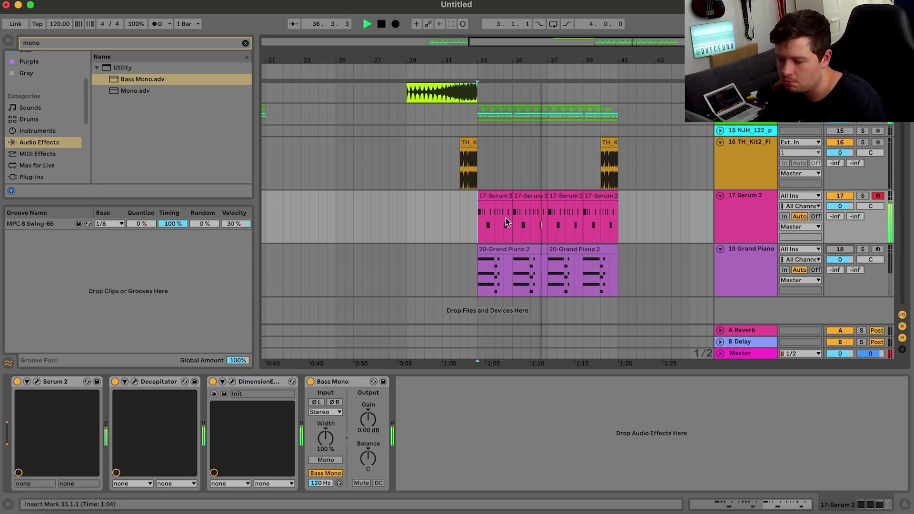
Duplicate bars 33 to 41 across all tracks from the group down to Grand Piano, extending the section to bar 49.
left_click_drag(477, 221, 617, 118)
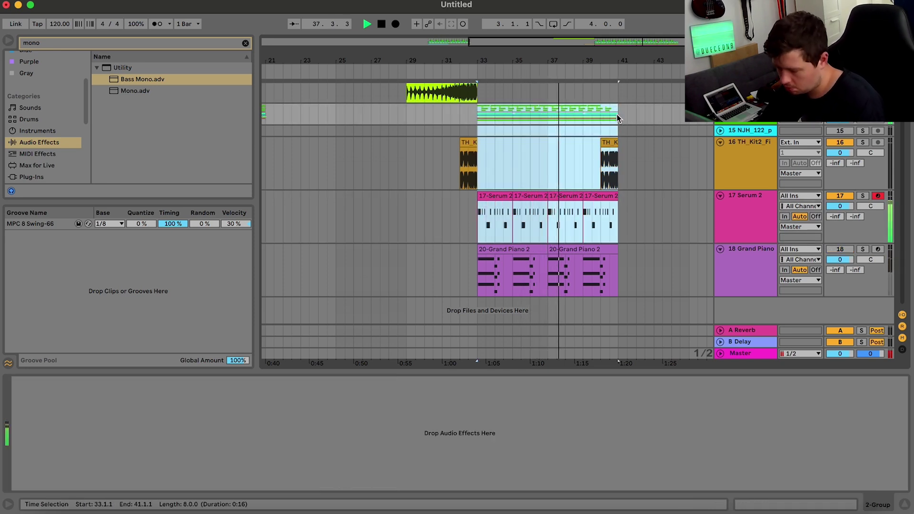
left_click_drag(476, 276, 514, 233)
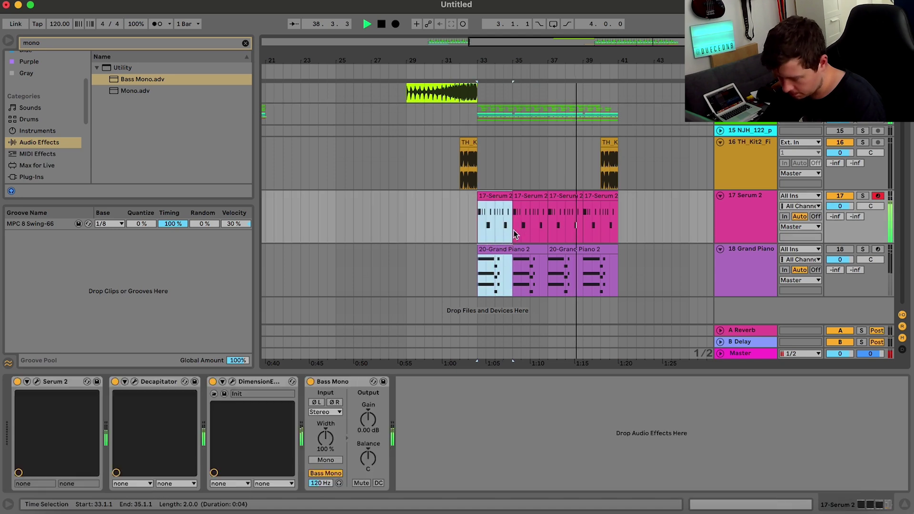
left_click(618, 96, "shift")
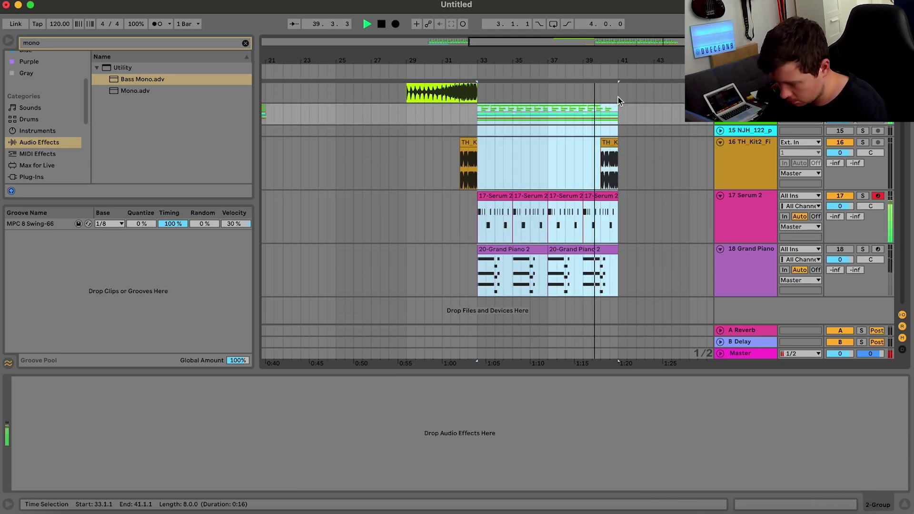
key("super+d")
Delete the TH_Kit2_Fills clips at bars 48 and 32 and stop playback.
left_click(616, 143)
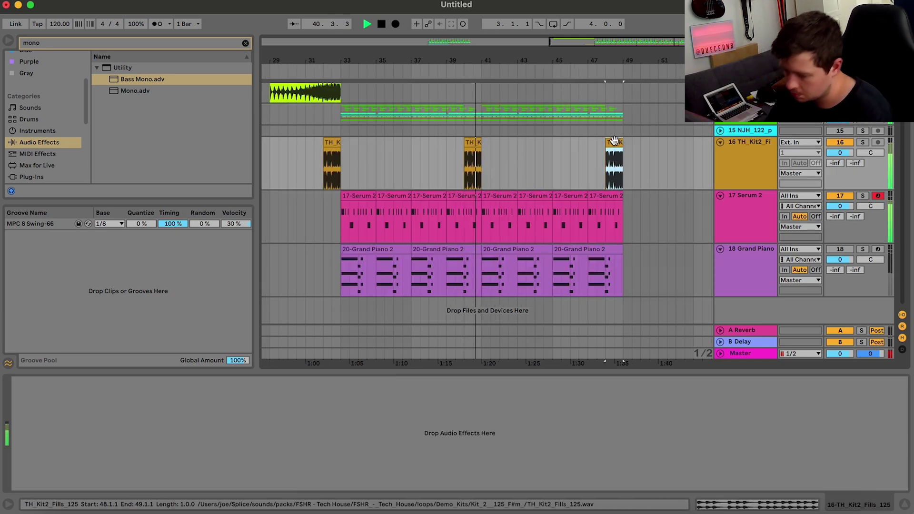
left_click(331, 157)
key("Delete")
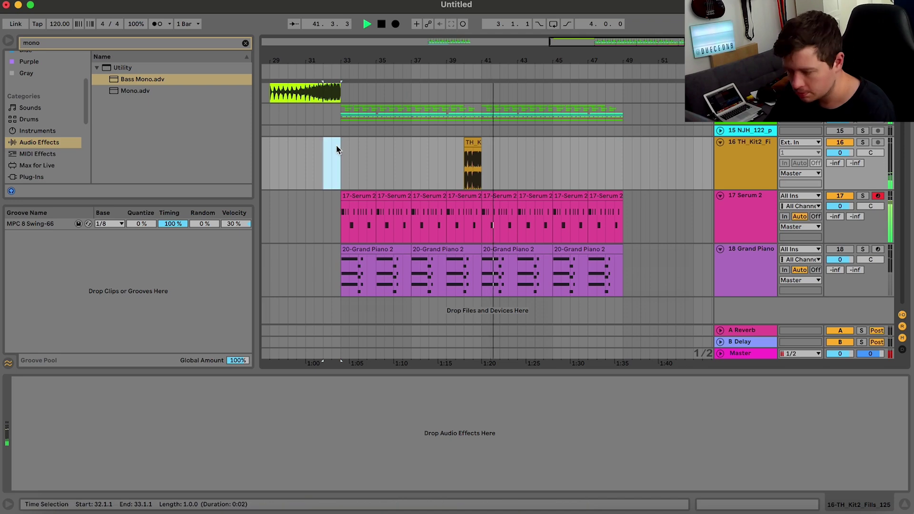
key("space")
Unfold the drum group, insert an audio track below the TH_Drum_Loop track, and switch to Splice.
left_click(720, 109)
left_click(722, 227)
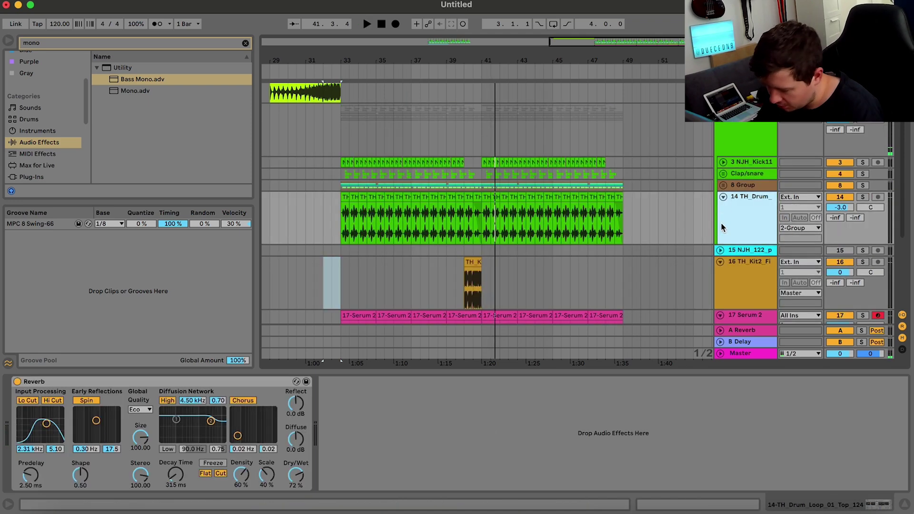
key("super+t")
left_click(625, 512)
left_click(436, 13)
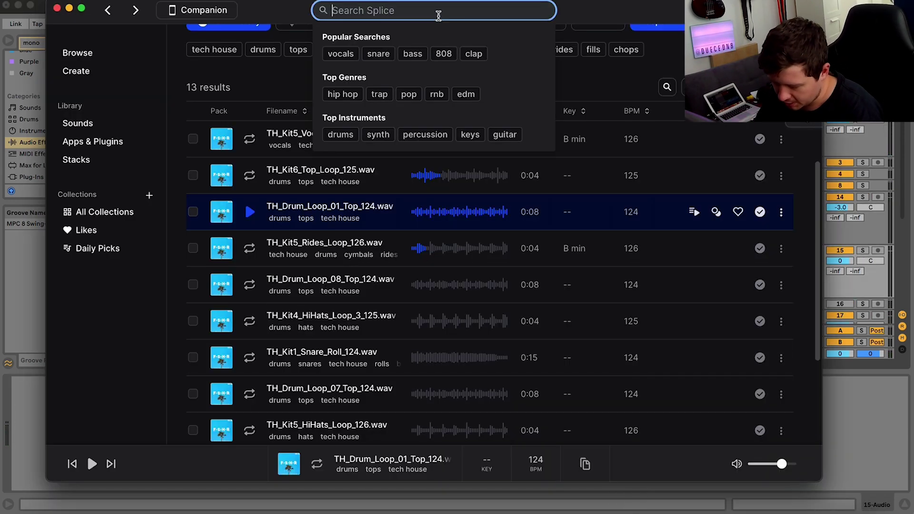
type("ro")
key("BackSpace")
key("BackSpace")
left_click(670, 87)
type("ro")
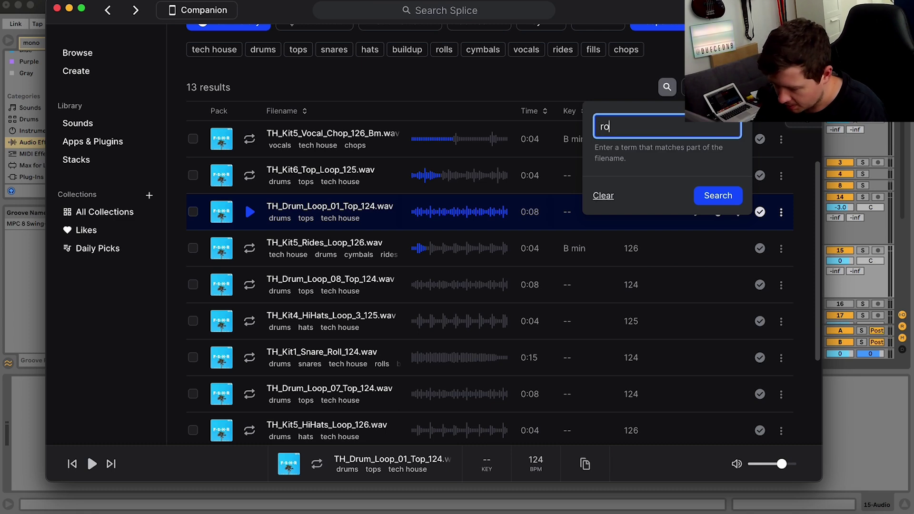
left_click(341, 171)
Audition the downloaded Splice loops and place TH_Kit5_Rides_Loop_126.wav at bar 41 on the new audio track.
left_click(247, 180)
key("Down")
key("Down")
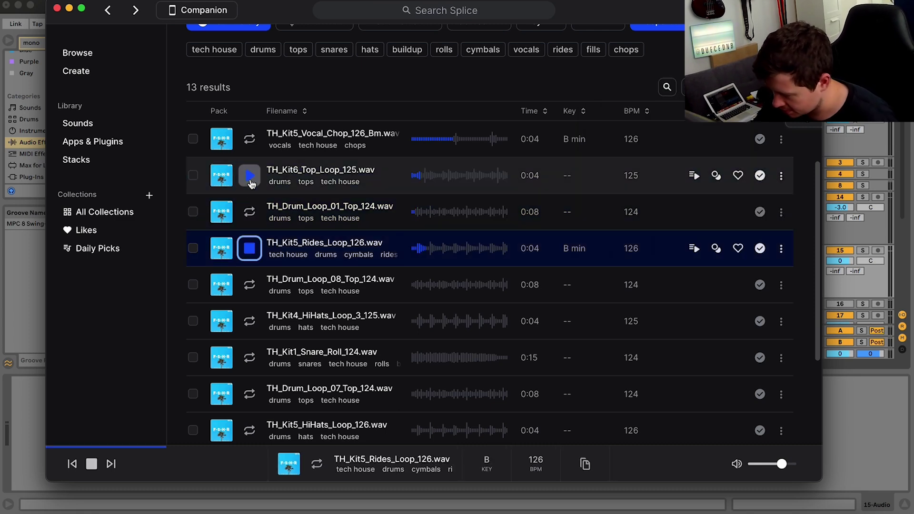
left_click(781, 248)
left_click(852, 245)
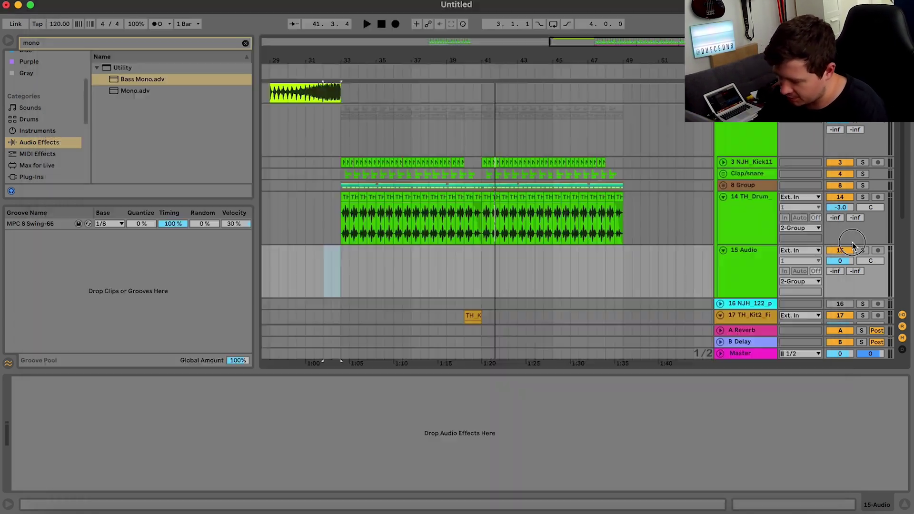
left_click_drag(451, 270, 482, 261)
Start playback and duplicate the rides loop clip repeatedly until it fills bars 41 to 49.
key("space")
key("ctrl+d")
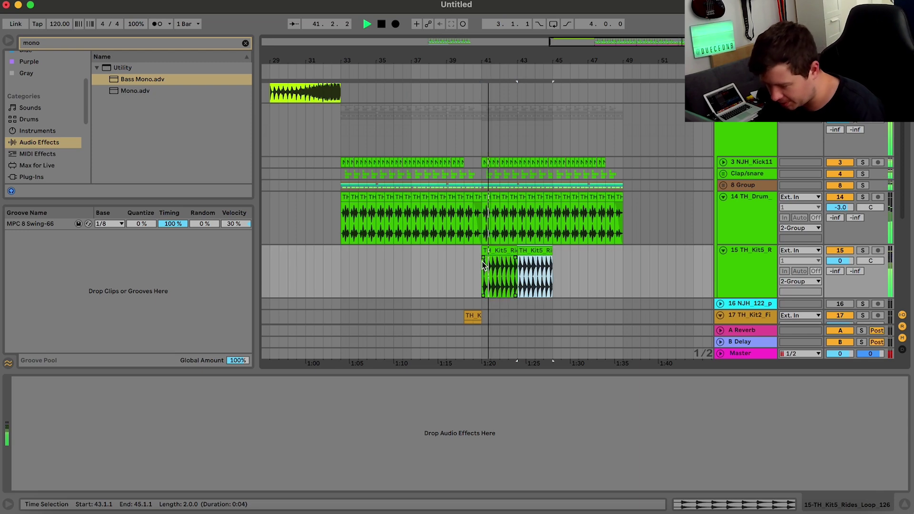
key("ctrl+d")
key("ctrl+d")
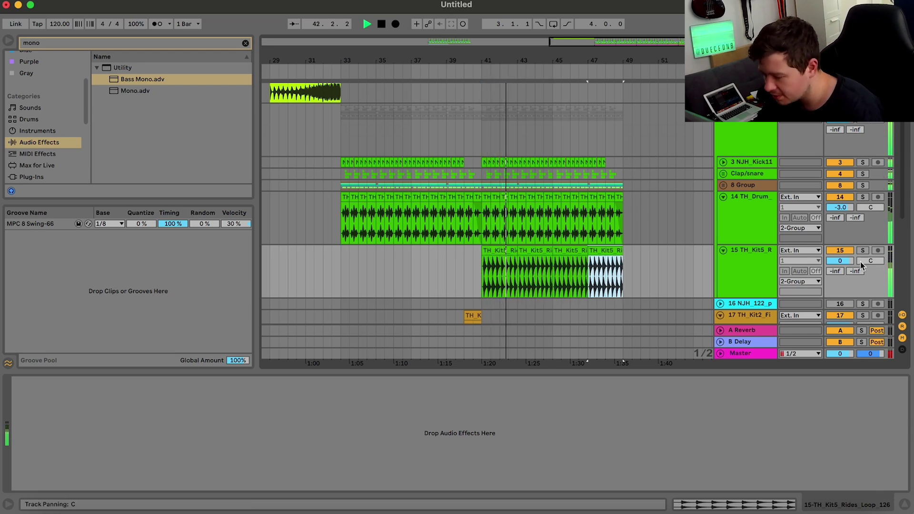
Lower the rides loop track's volume to -7.0 dB during playback, and stop playback.
key("Down")
key("Down")
key("Down")
key("Down")
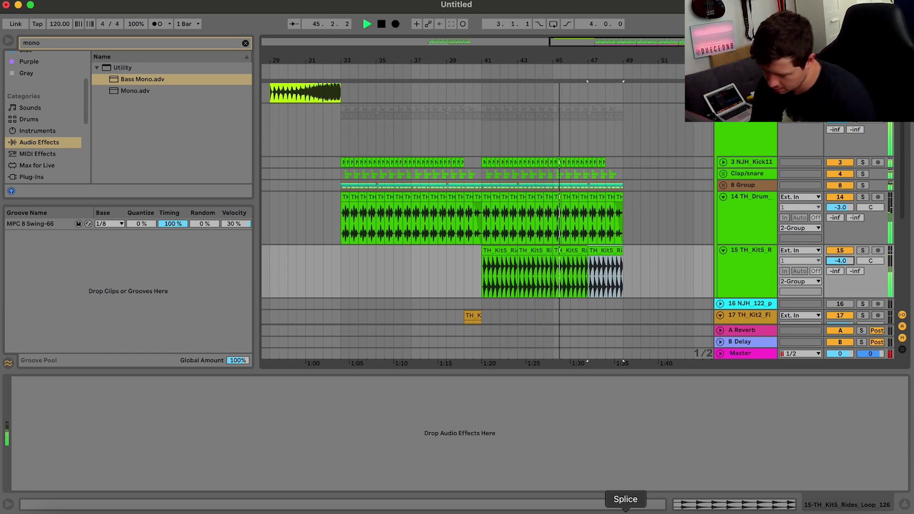
key("Down")
key("Down")
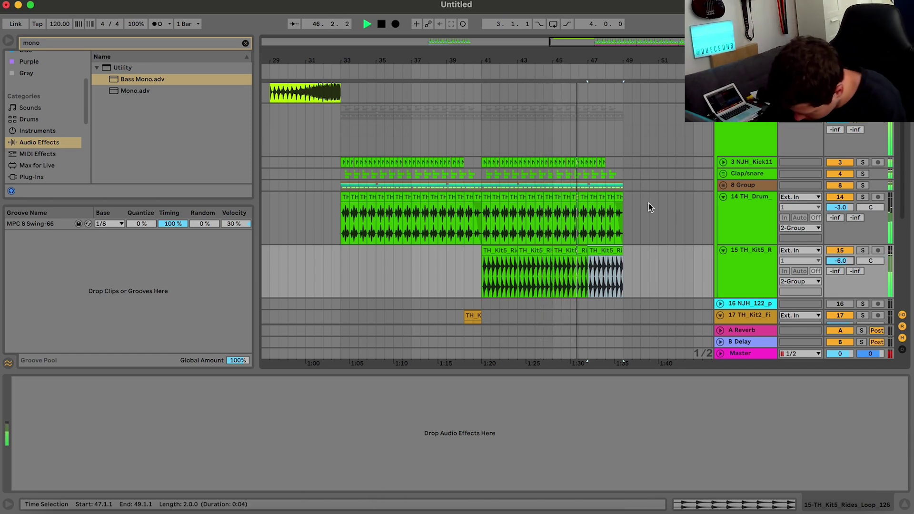
scroll(649, 204, "down", 3)
key("Down")
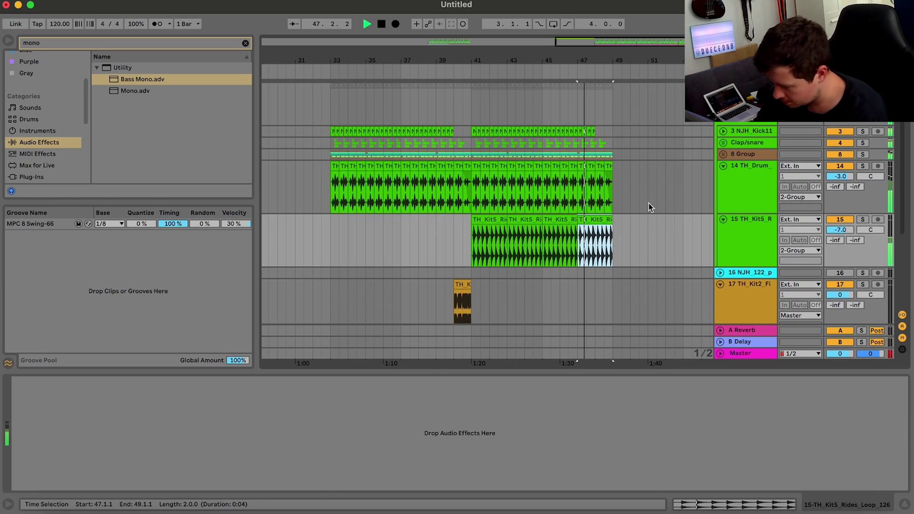
scroll(618, 224, "down", 2)
key("space")
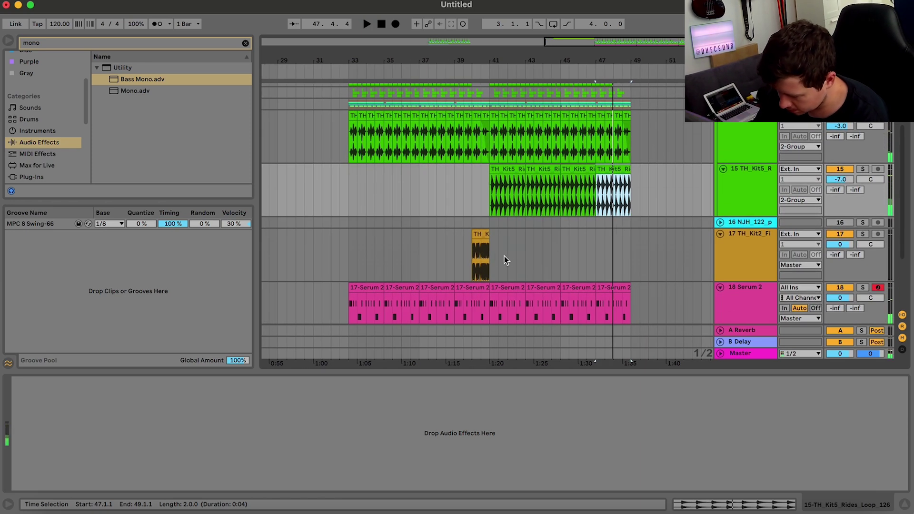
Duplicate bars 33 to 41 of the TH_Kit2_Fills track so the fill repeats at bar 48.
left_click_drag(495, 257, 350, 235)
key("super+space")
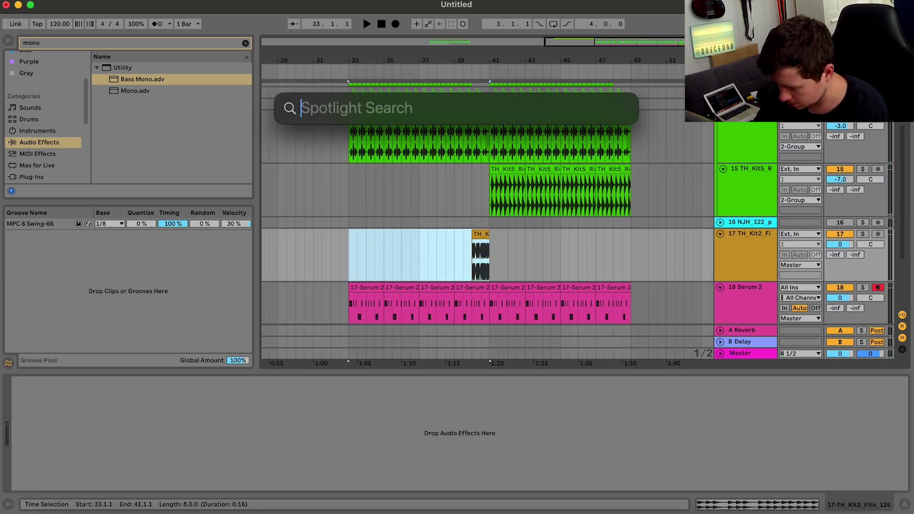
key("Escape")
key("super+d")
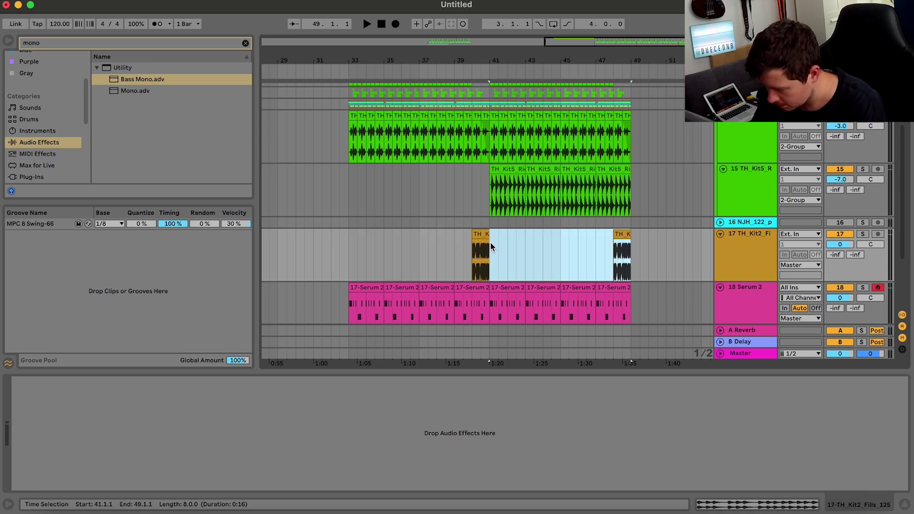
Play the arrangement from bar 33, solo the Serum 2 track and show its device chain.
left_click(354, 247)
key("space")
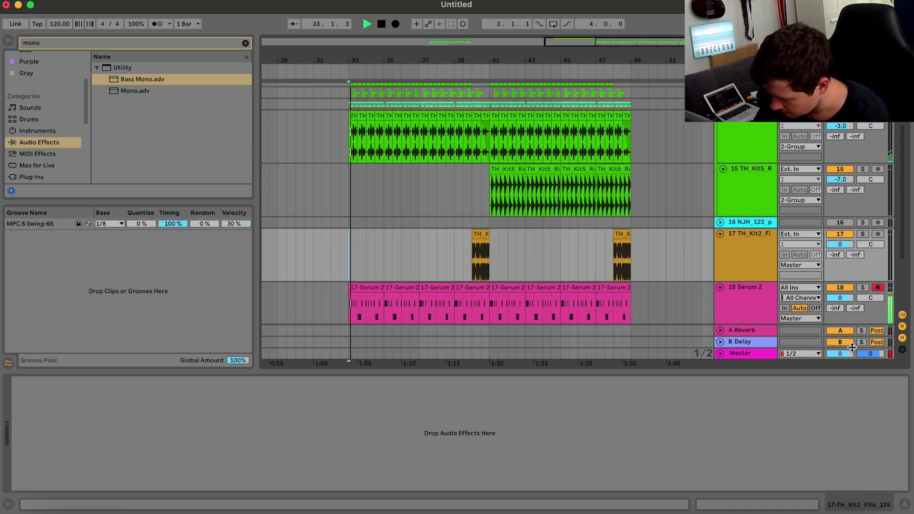
left_click(907, 503)
left_click(765, 331)
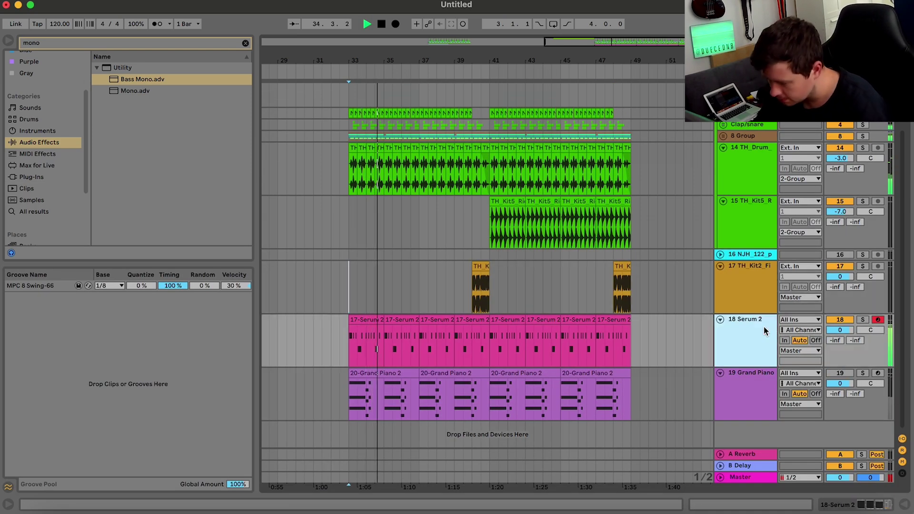
left_click(862, 320)
left_click(784, 340)
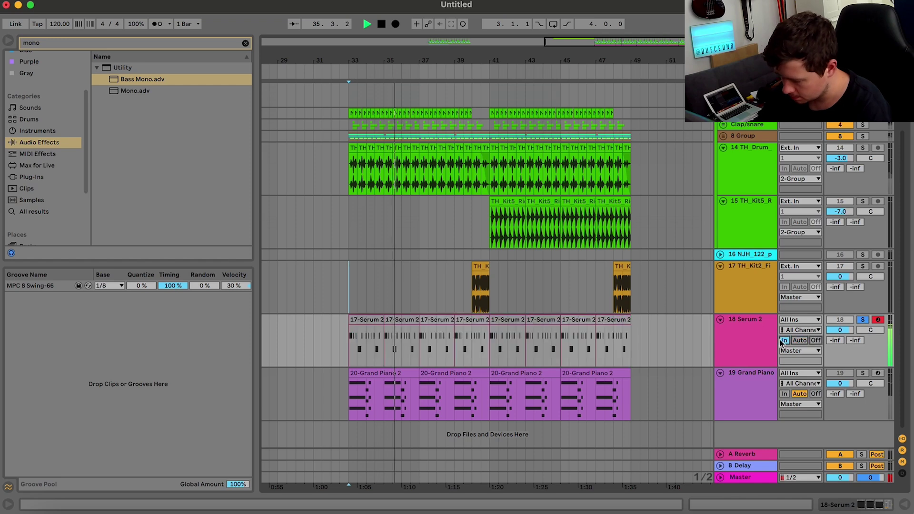
left_click(784, 339)
double_click(738, 333)
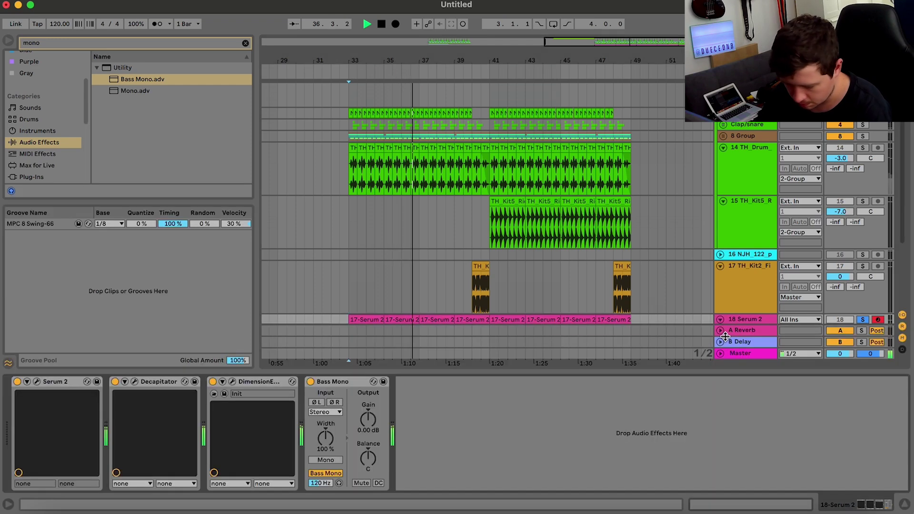
Find EQ Eight among the audio effects and add it to the Serum 2 chain.
left_click(37, 154)
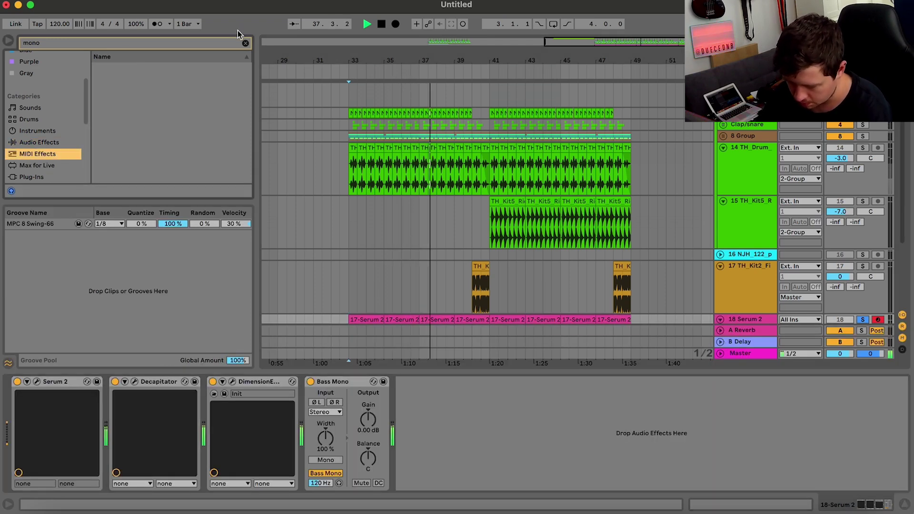
left_click(52, 165)
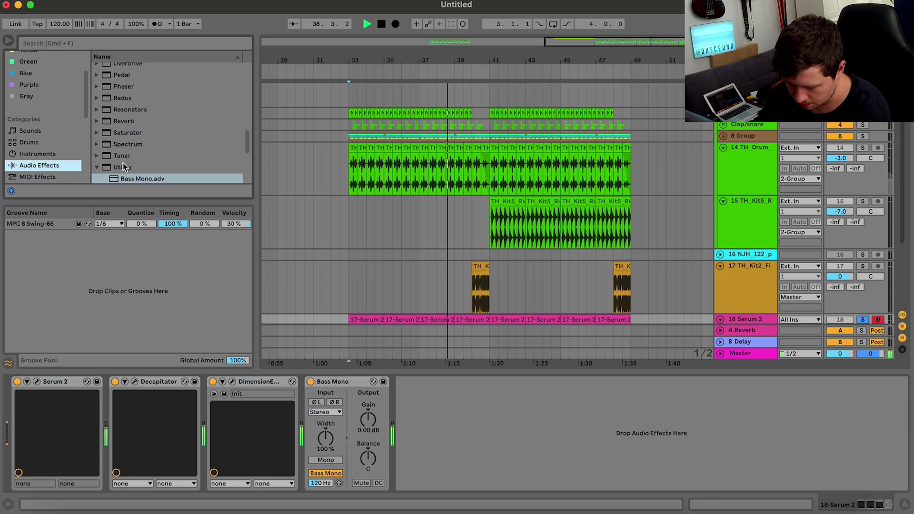
scroll(124, 160, "down", 2)
scroll(127, 164, "down", 2)
left_click_drag(126, 160, 204, 429)
Boost EQ Eight's band 1 by 6.32 dB at 100 Hz and place the device between Decapitator and DimensionExpander.
left_click_drag(273, 427, 308, 412)
left_click_drag(222, 472, 223, 464)
left_click_drag(343, 381, 112, 431)
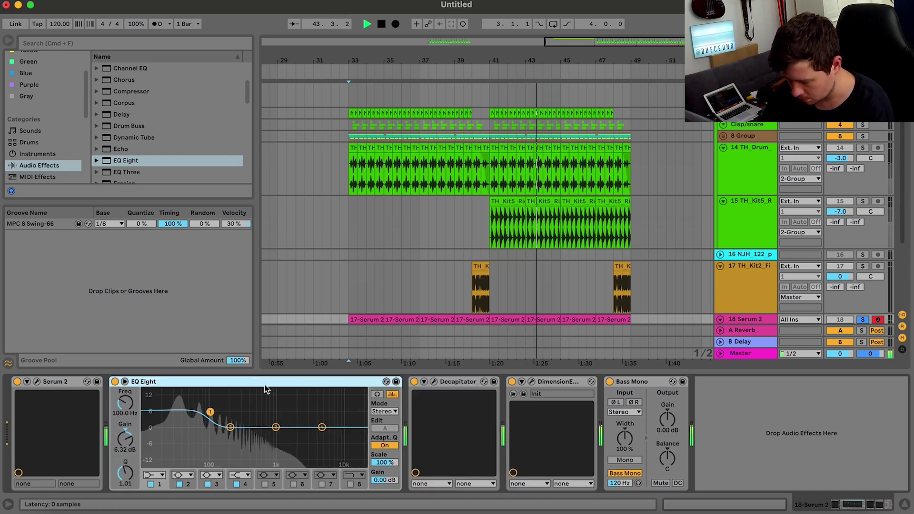
left_click_drag(357, 382, 507, 404)
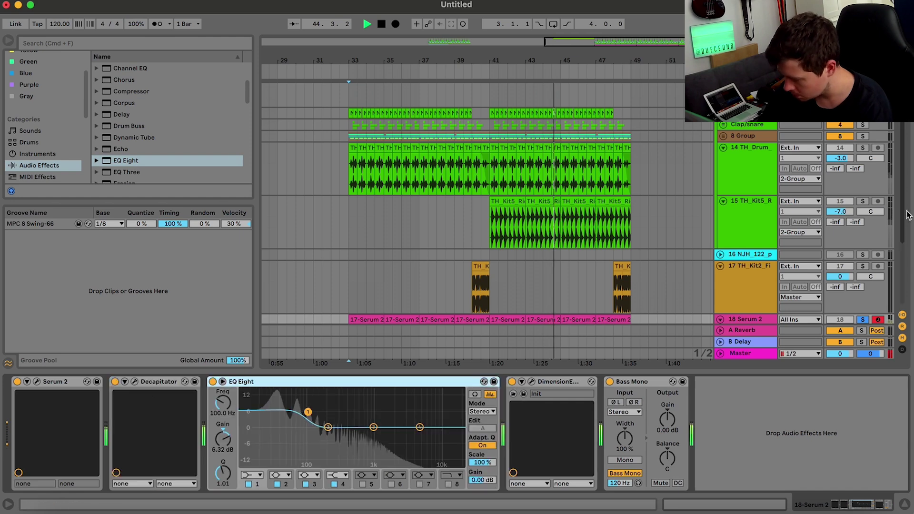
Unsolo the Serum 2 track and set EQ Eight's band 1 to a gain of 4.32 dB and a Q of 2.94.
left_click(860, 321)
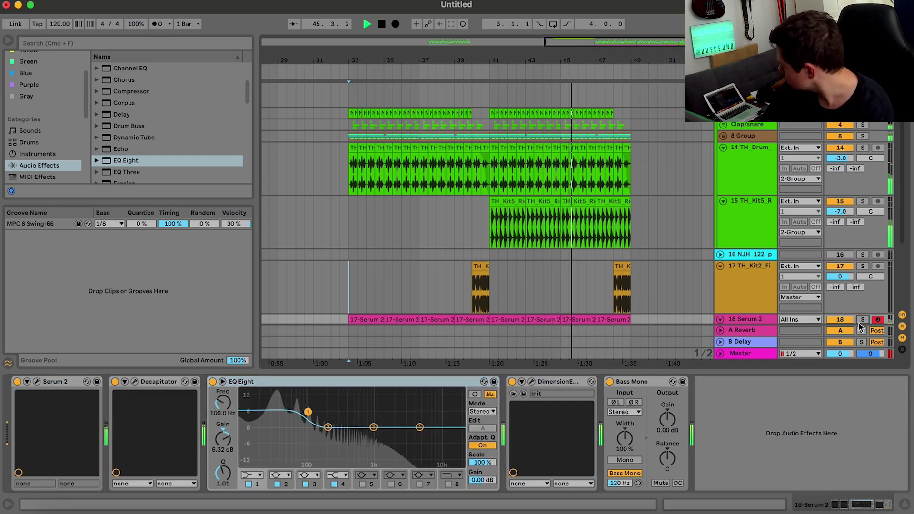
left_click_drag(228, 437, 228, 440)
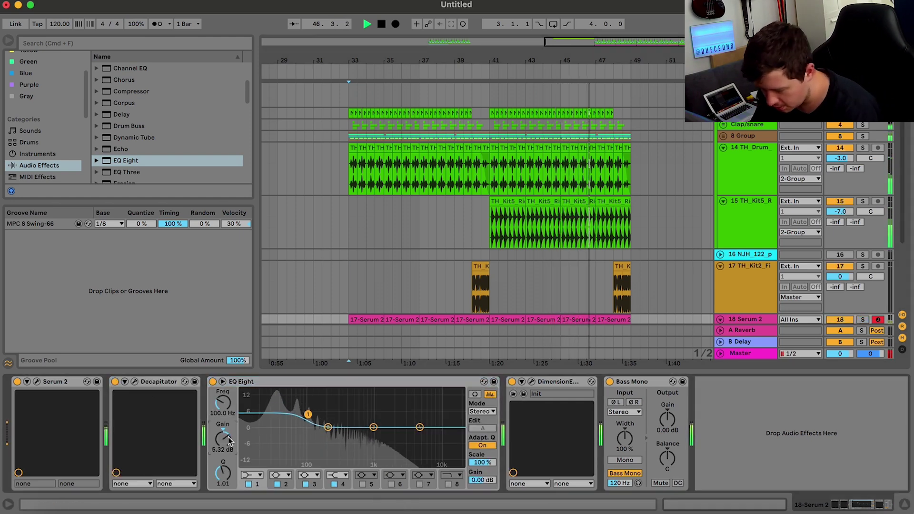
left_click_drag(223, 475, 222, 472)
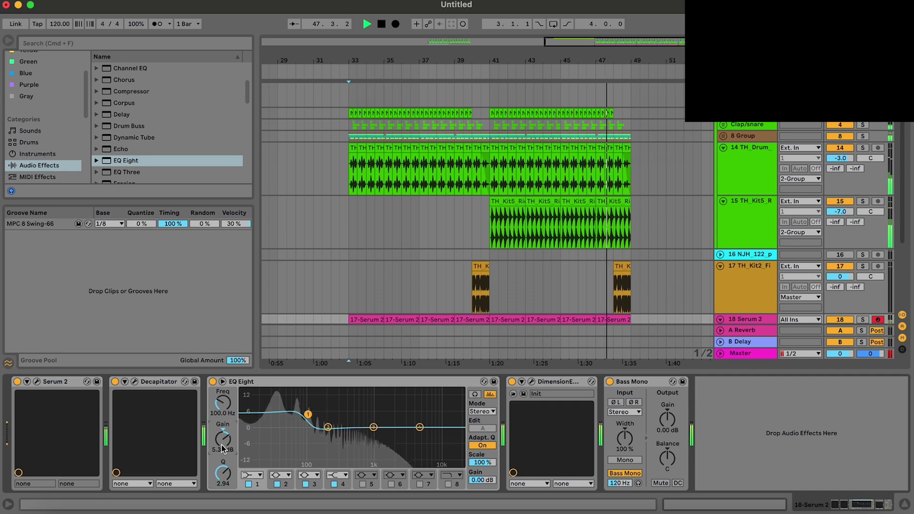
left_click(905, 505)
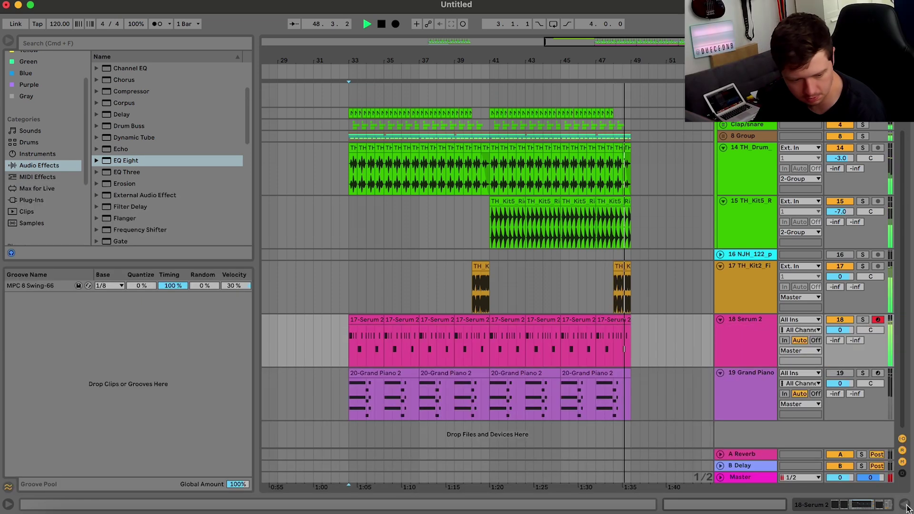
Restart playback from bar 33 and fold the TH_Drum_Loop and TH_Kit5_Rides tracks.
left_click(347, 350)
left_click(723, 148)
left_click(726, 167)
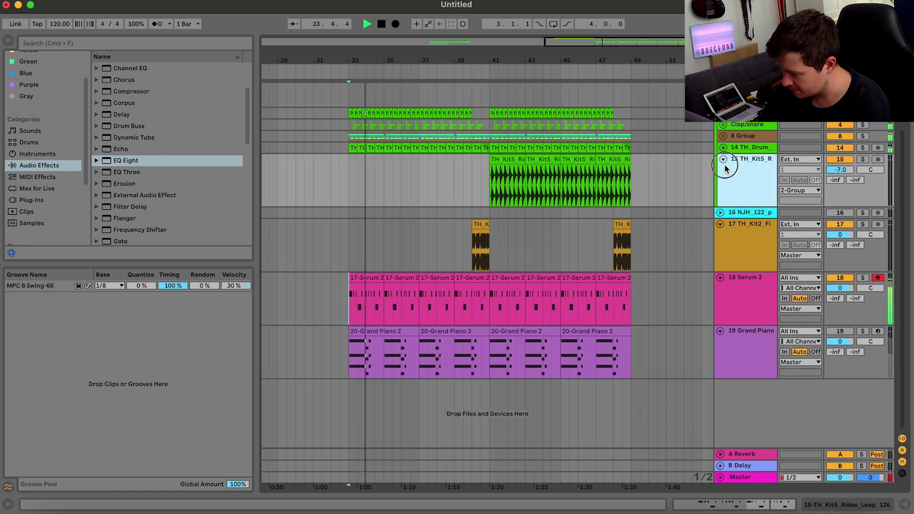
left_click(723, 160)
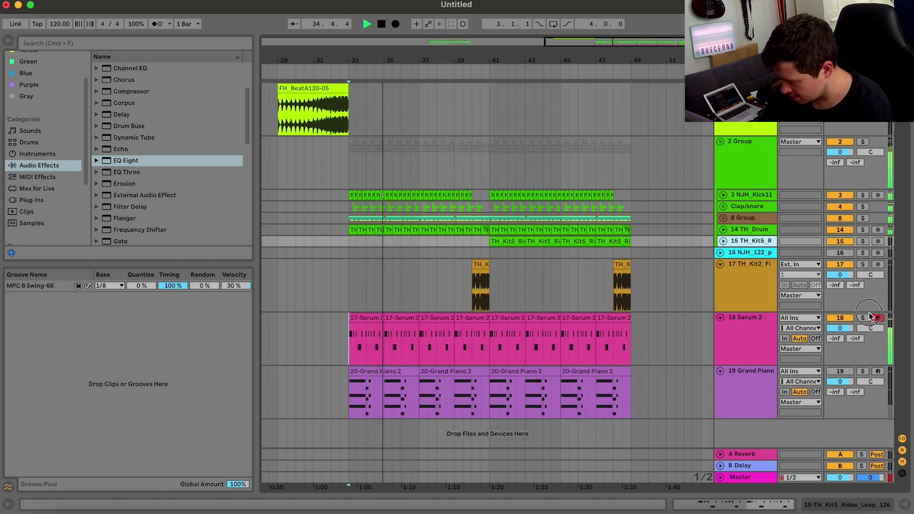
Solo the Serum 2 track with its device chain shown to check the bass, and stop playback.
left_click(866, 319)
double_click(753, 326)
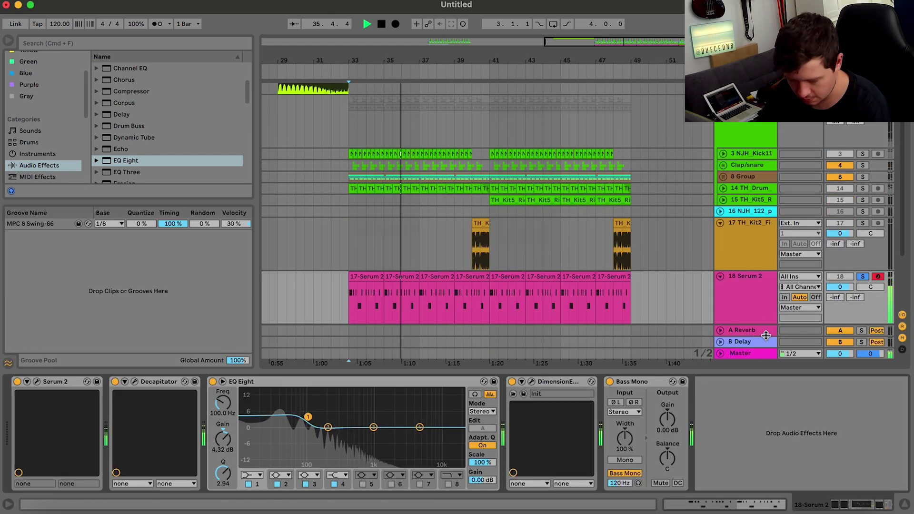
scroll(748, 306, "down", 3)
key("space")
left_click(751, 231)
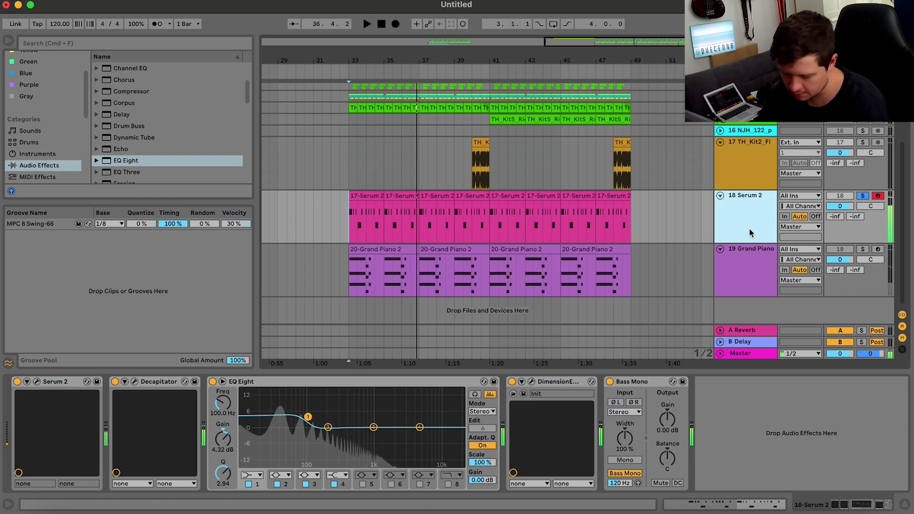
key("super+shift+t")
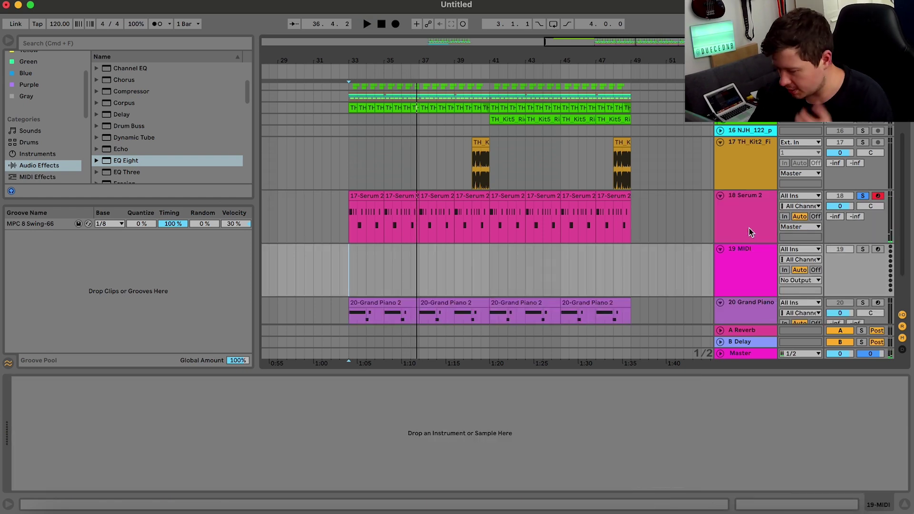
left_click(726, 267)
key("Delete")
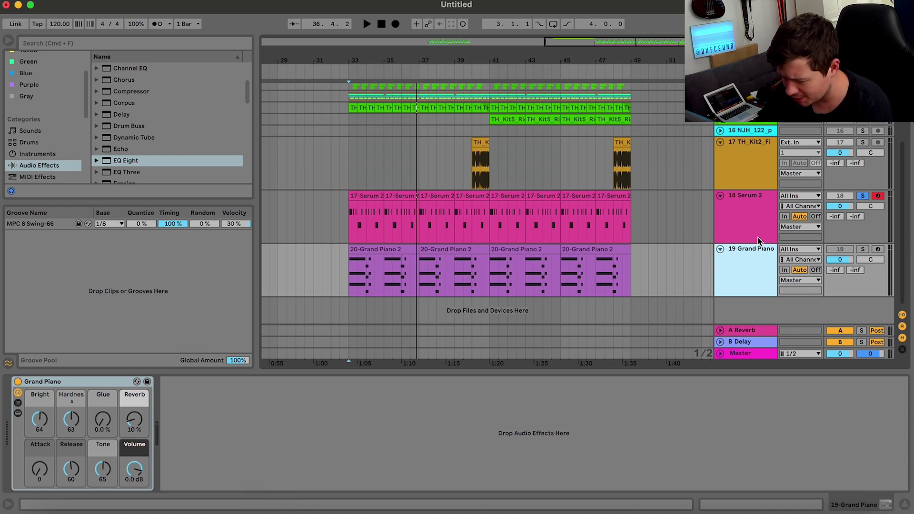
Insert an audio track below the Grand Piano track and switch to Finder to look for samples.
left_click(755, 271)
key("super+t")
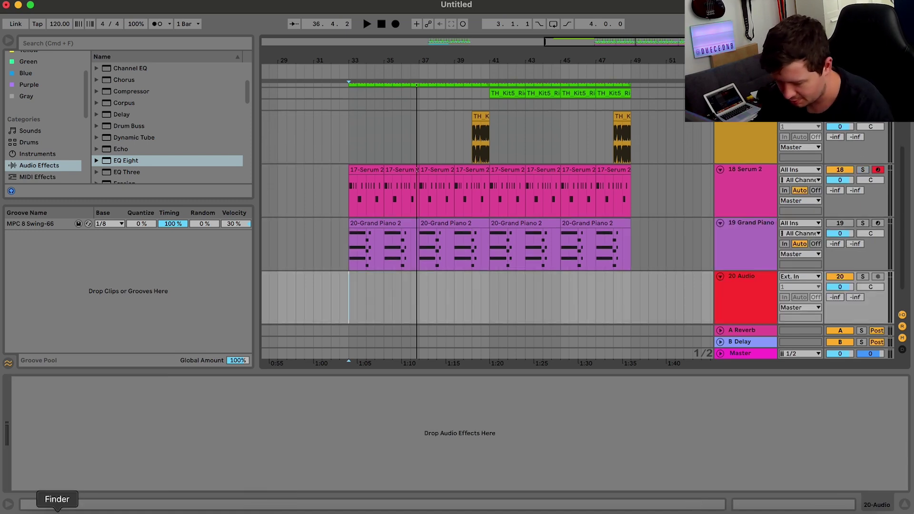
left_click(57, 511)
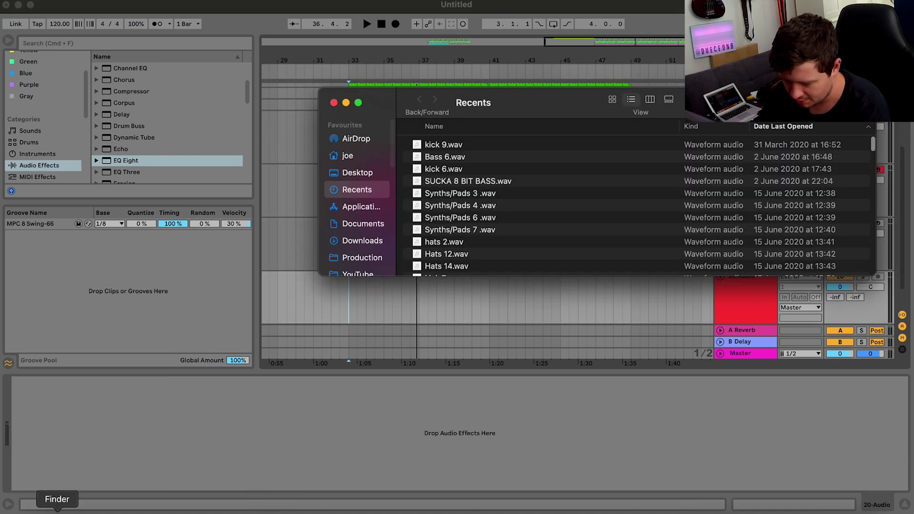
Close the Finder window and search the Samples folder in the browser for "voc".
left_click(334, 103)
scroll(26, 178, "down", 5)
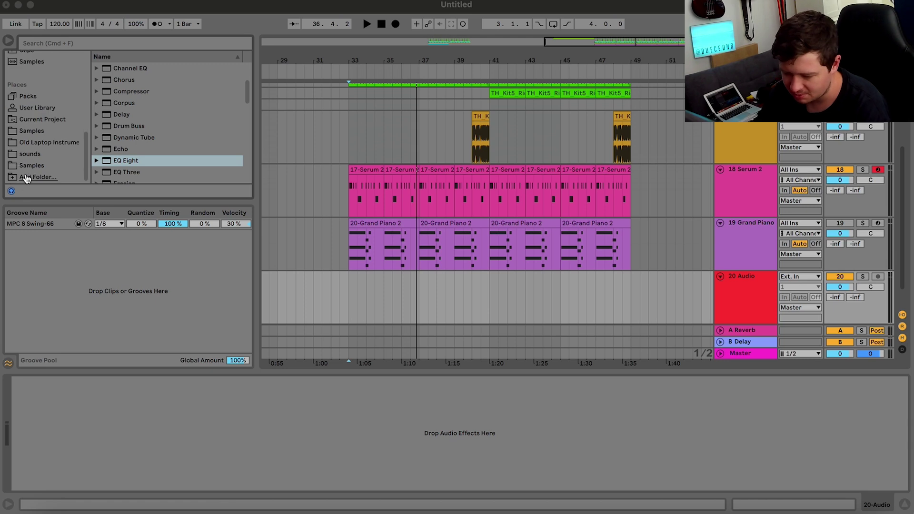
left_click(29, 165)
left_click(65, 38)
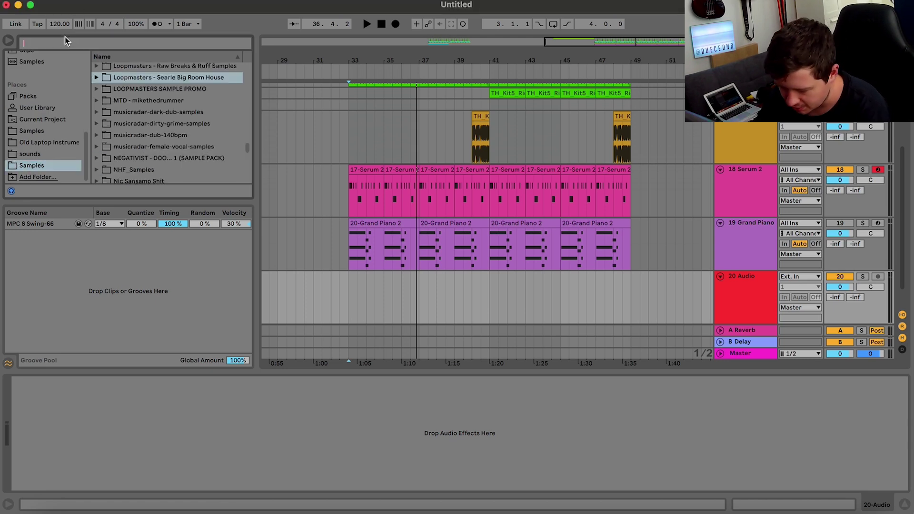
type("vocal")
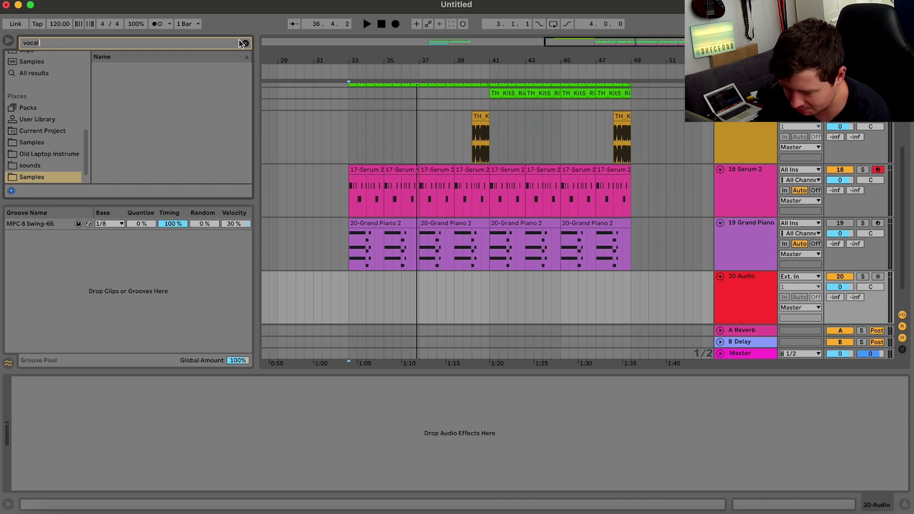
scroll(72, 133, "down", 1)
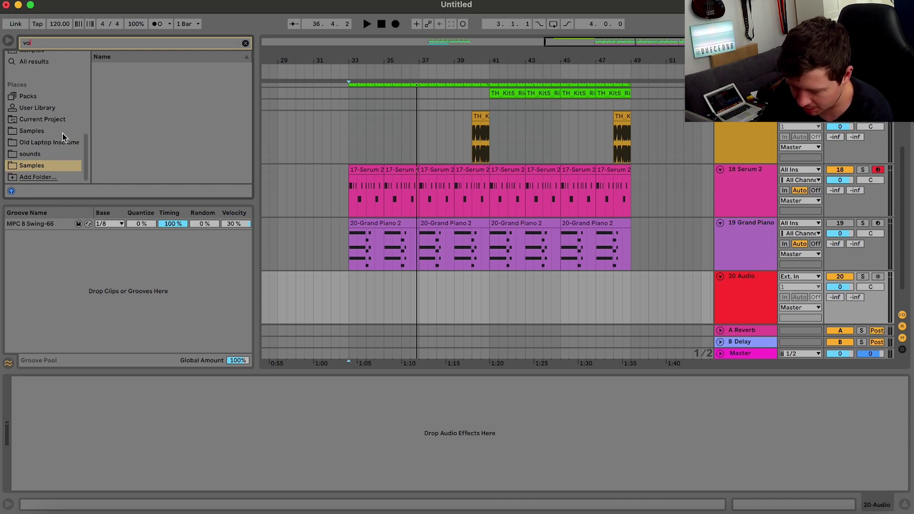
left_click(41, 163)
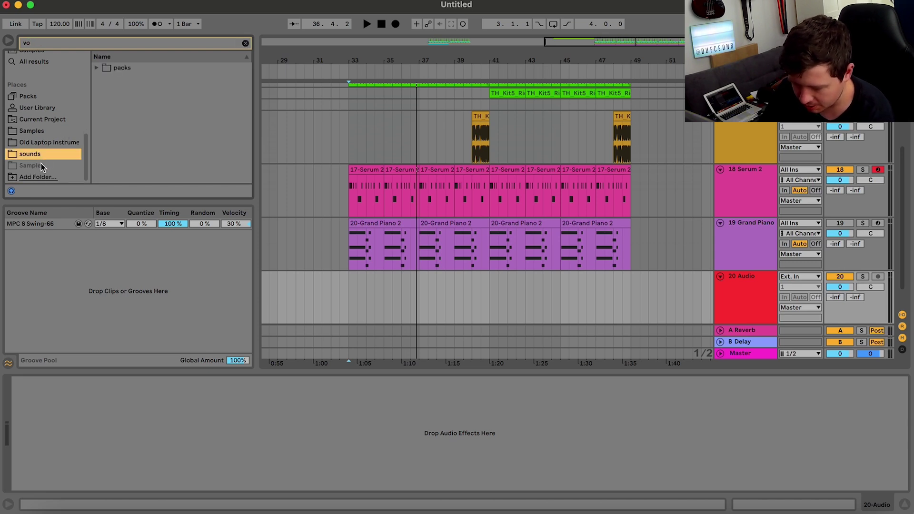
left_click(127, 38)
key("BackSpace")
key("BackSpace")
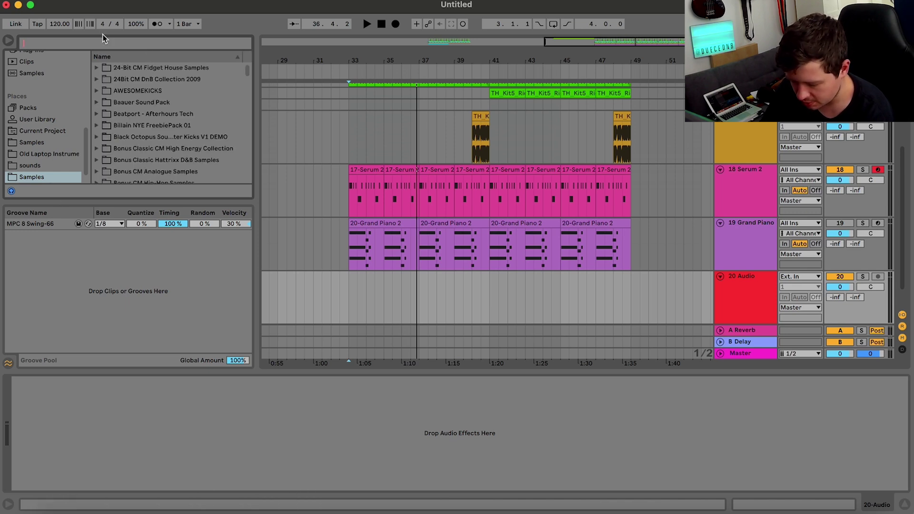
type("voc")
Expand the PrimeLoops_500MB_TasterPack_2016 folder and preview the Bpm128_F MainDry sample from Pure House Vocals.
scroll(174, 132, "down", 4)
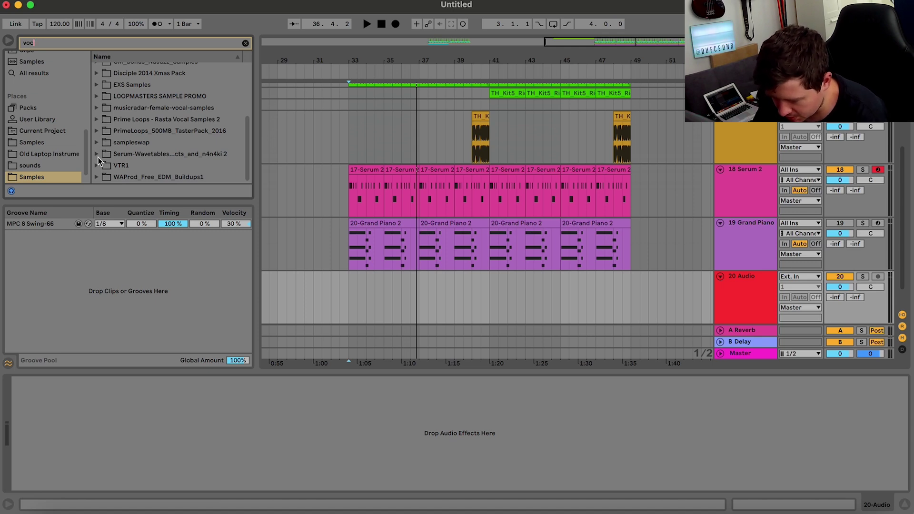
scroll(101, 122, "up", 3)
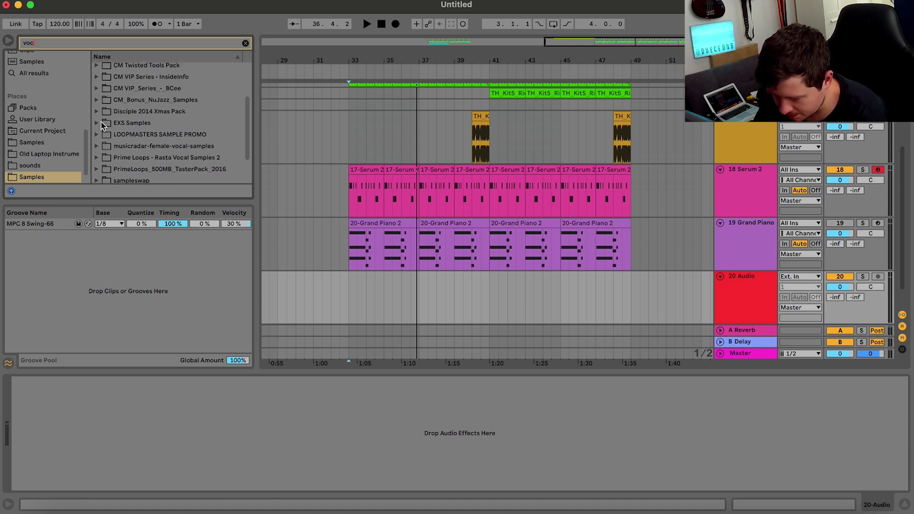
scroll(101, 122, "up", 5)
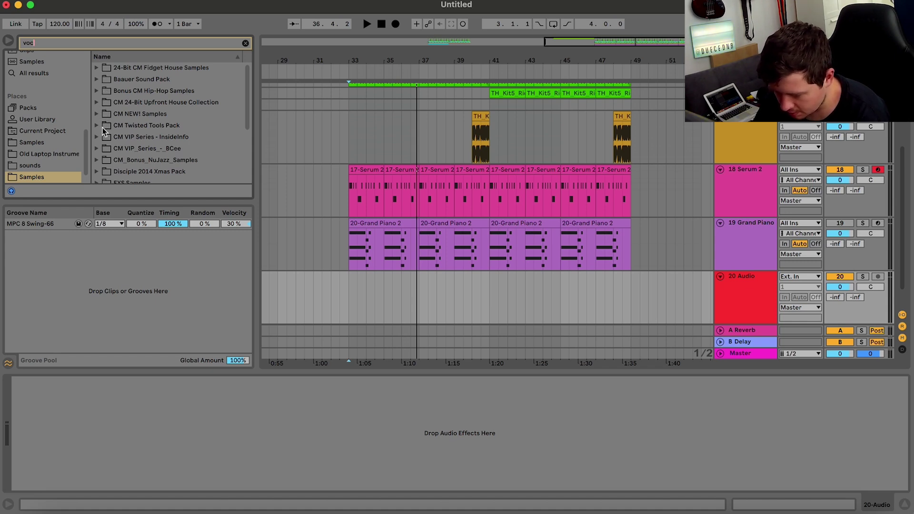
scroll(102, 126, "down", 7)
scroll(103, 128, "down", 2)
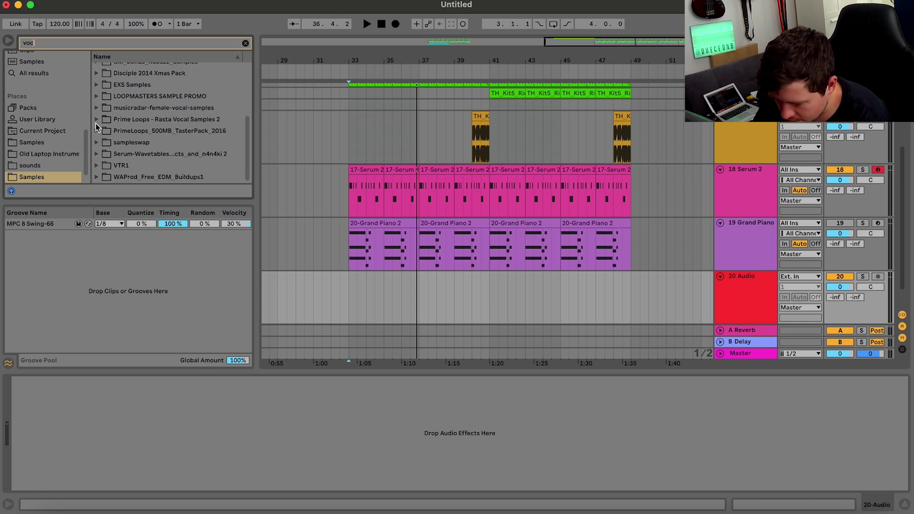
left_click(97, 131)
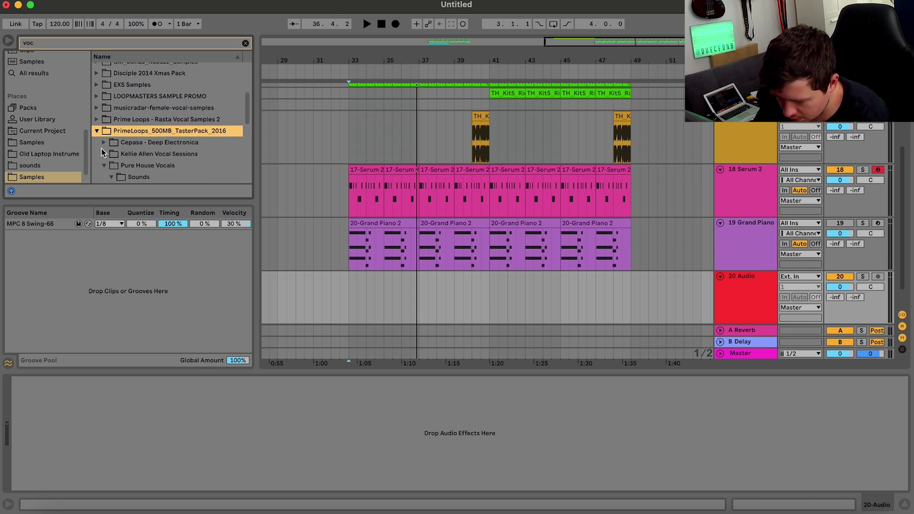
scroll(104, 167, "down", 4)
scroll(117, 139, "down", 3)
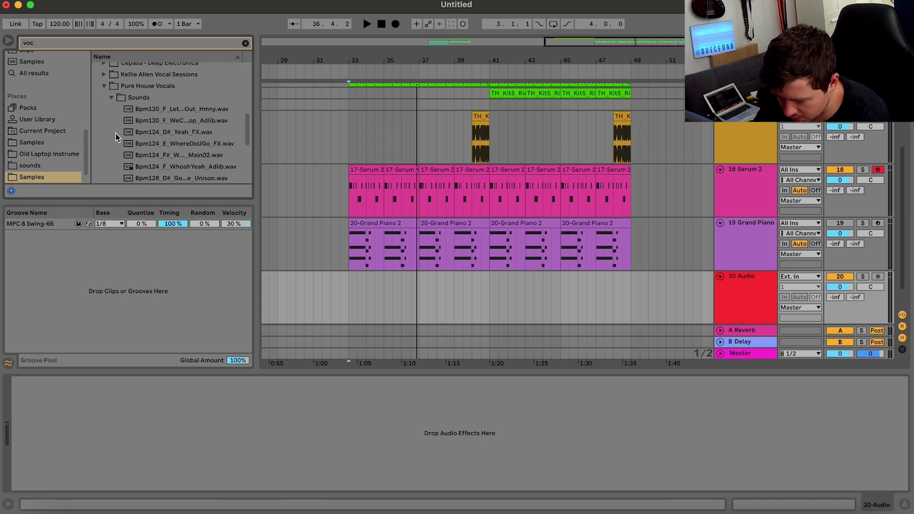
scroll(173, 138, "down", 5)
left_click(176, 133)
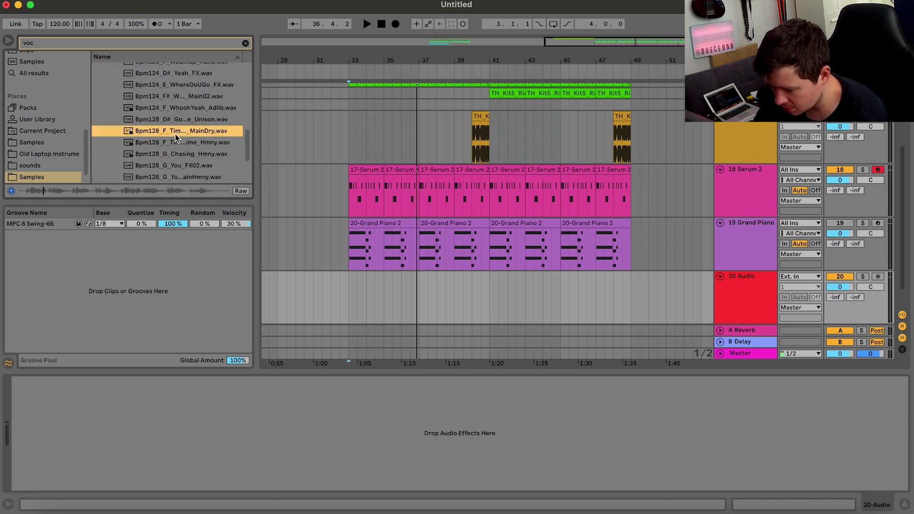
Play the arrangement from bar 33 and audition the Bpm128_F MainDry vocal sample over it.
left_click(357, 299)
key("space")
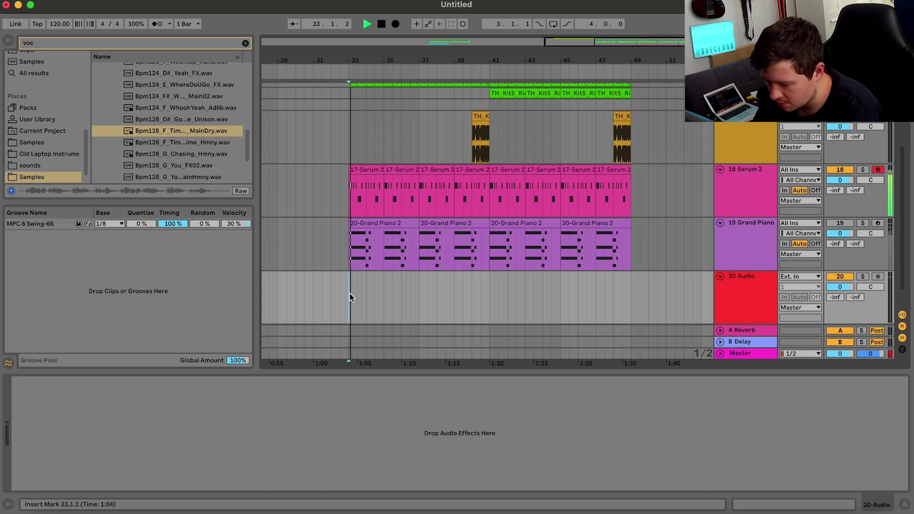
left_click(194, 142)
key("Up")
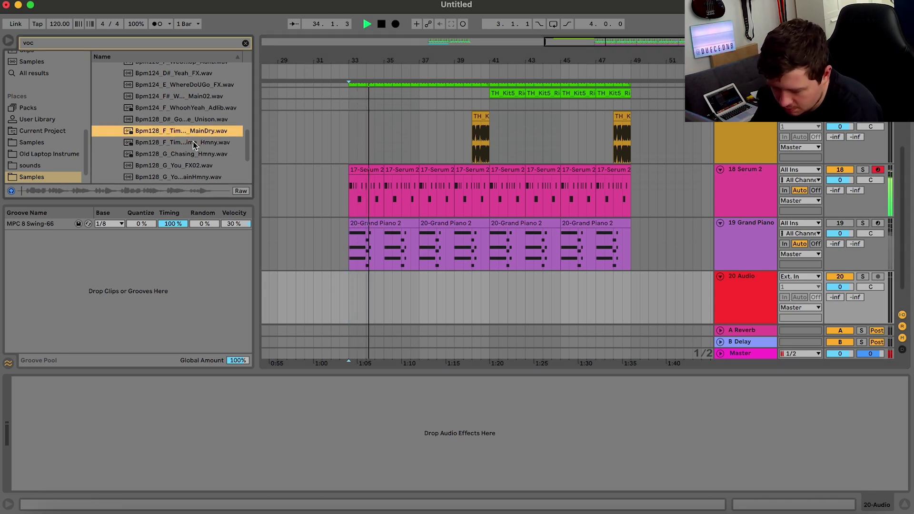
Stop playback and audition the Pure House Vocals samples up the list, including the Bpm124_F WhoohYeah and both Bpm120_F files.
key("space")
key("Up")
key("Up")
key("Up")
key("Up")
key("Up")
key("Up")
key("Up")
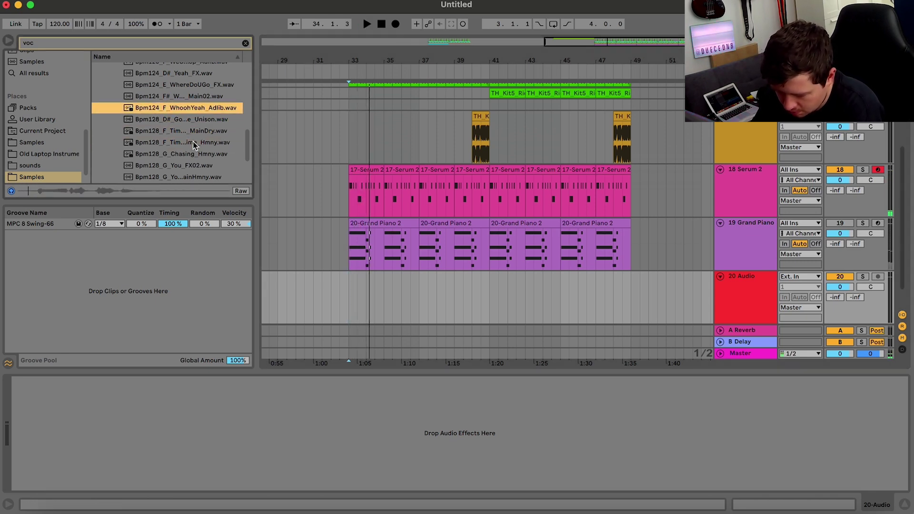
left_click(193, 138)
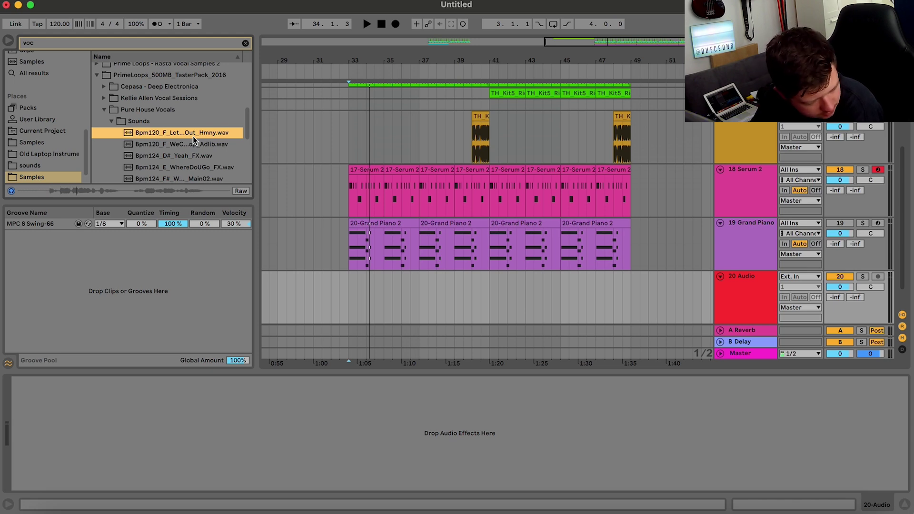
key("Down")
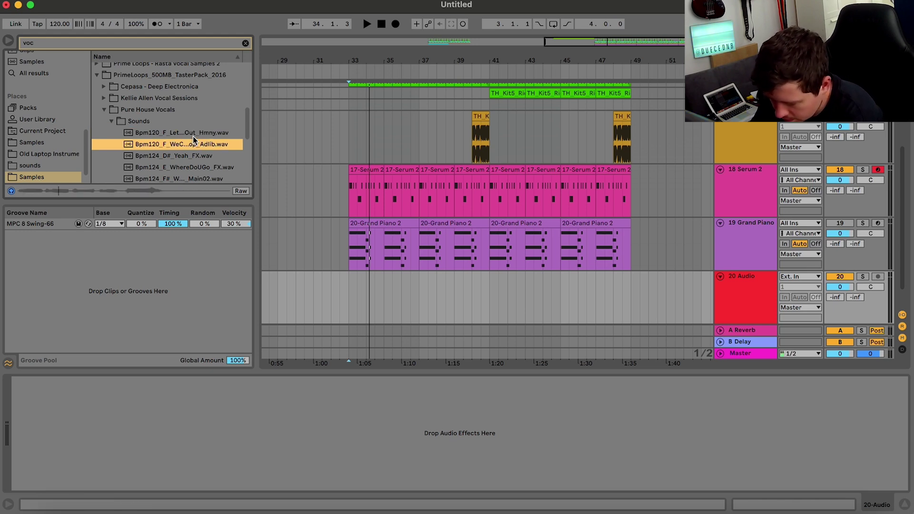
Audition the last Pure House Vocals samples, from the Bpm130_D# Unison file back to Bpm128_G_You_FX02.wav.
scroll(193, 136, "down", 5)
left_click(188, 121)
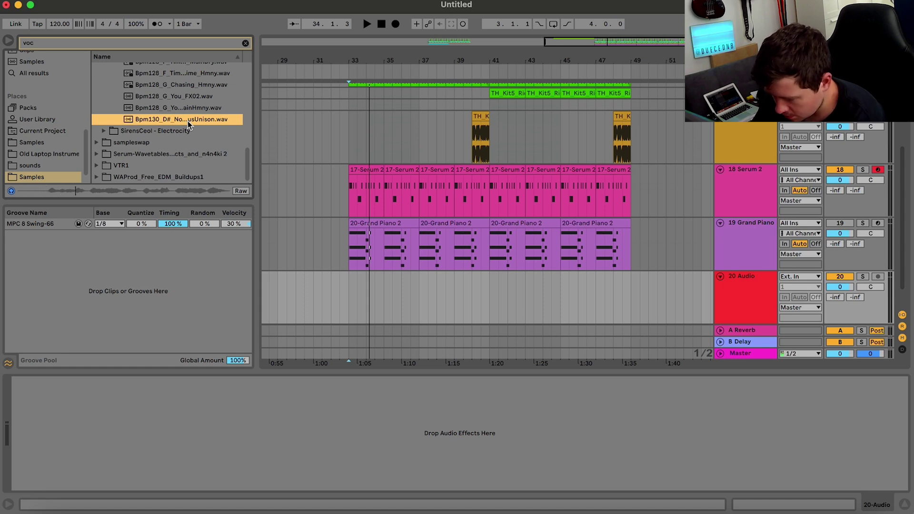
key("Up")
key("Up")
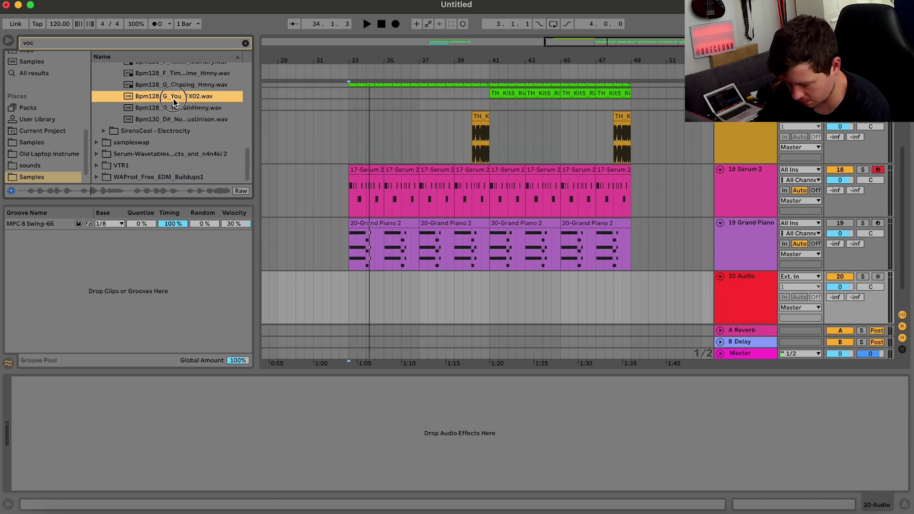
Place Bpm128_G_You_FX02.wav on the empty audio track at bar 33, start playback and show its clip properties.
left_click_drag(175, 98, 344, 294)
key("space")
double_click(361, 278)
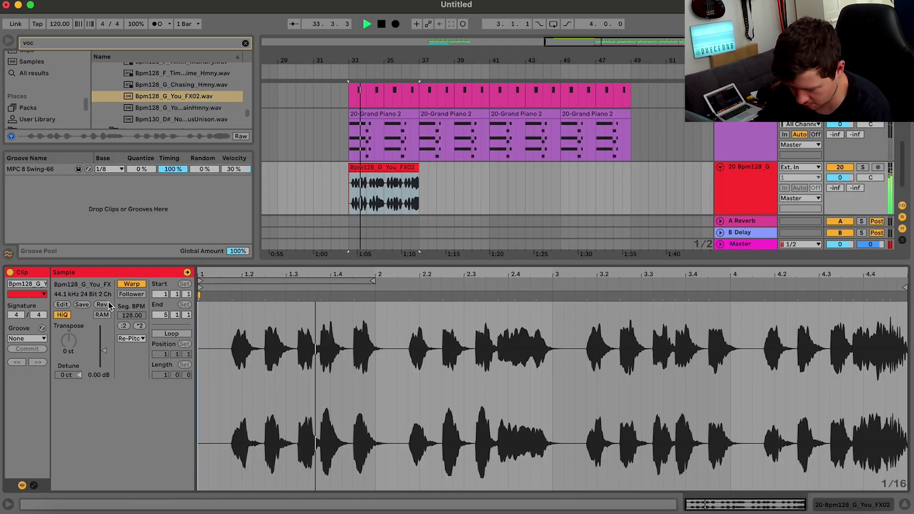
Try starting the vocal clip at 32.4.1 and 32.4.3 against playback, and move its start back to bar 33.
left_click(379, 205)
key("z")
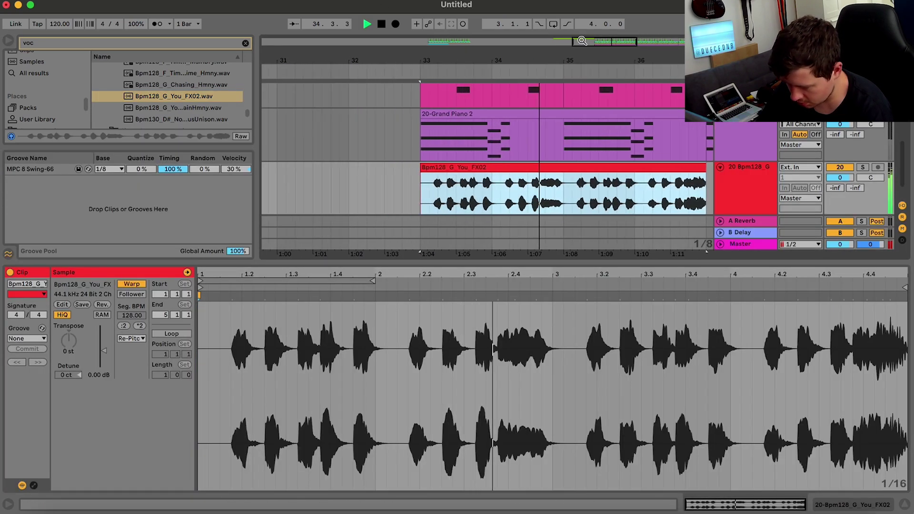
key("Left")
key("Left")
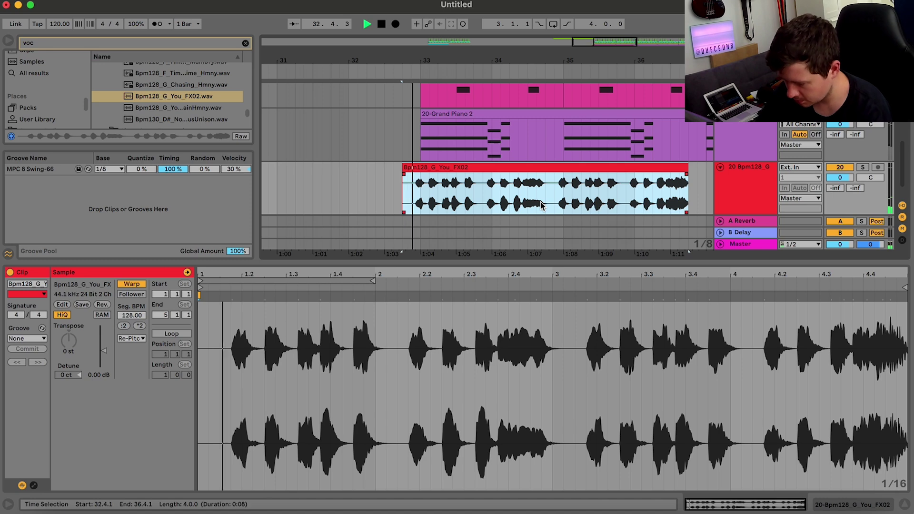
key("Down")
key("Right")
key("space")
left_click(422, 173)
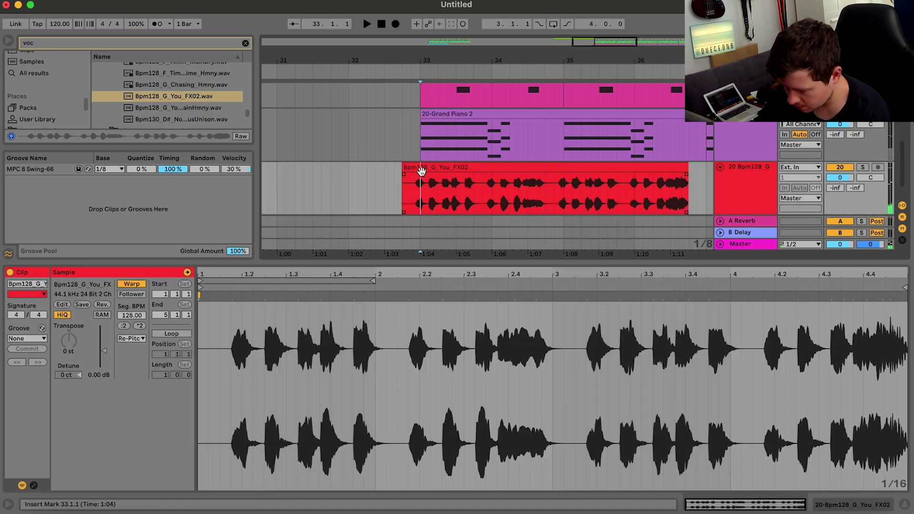
left_click(421, 170)
key("Right")
key("space")
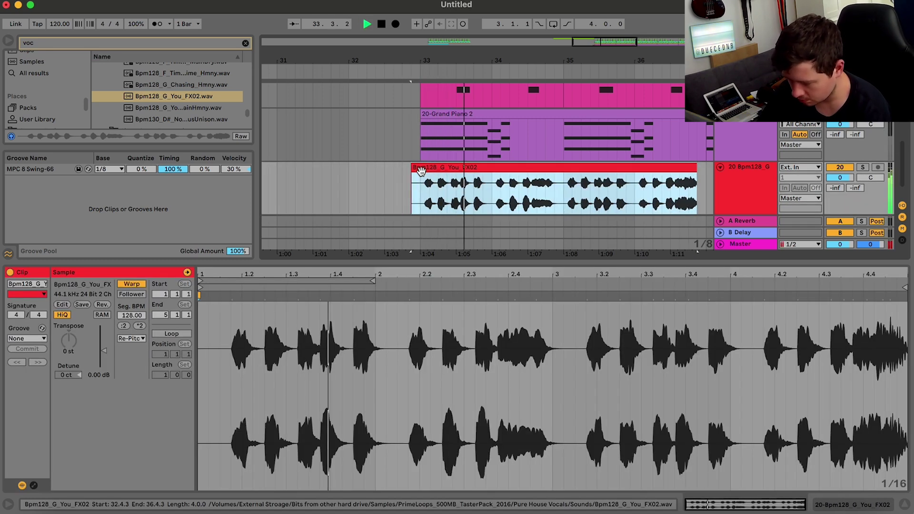
key("Right")
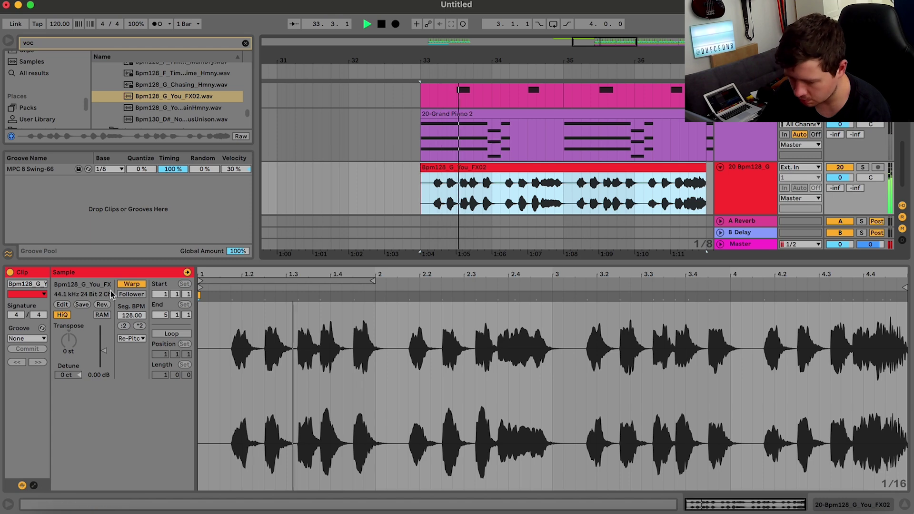
Stop playback and set the vocal clip's warp mode to Complex Pro.
key("space")
left_click(129, 338)
left_click(129, 393)
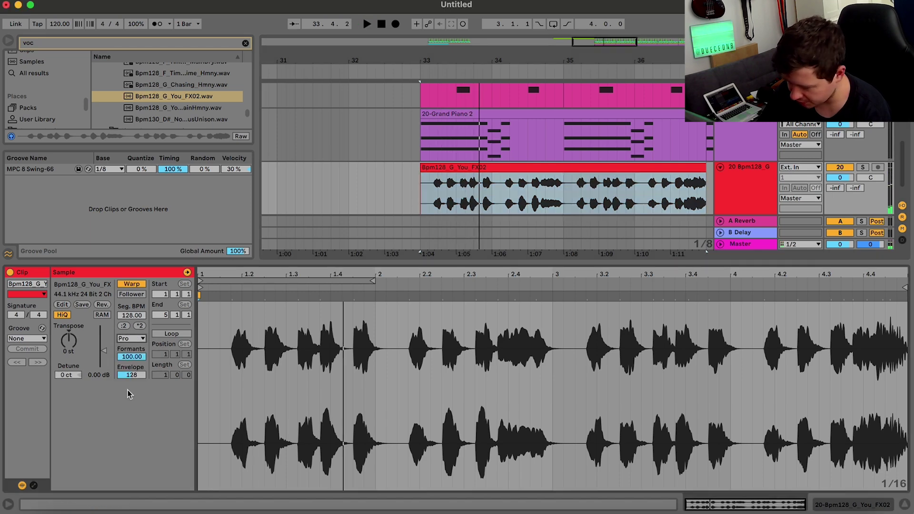
Check the notes and device chain of the Serum 2 bassline, and return to the vocal clip's properties.
left_click(512, 106)
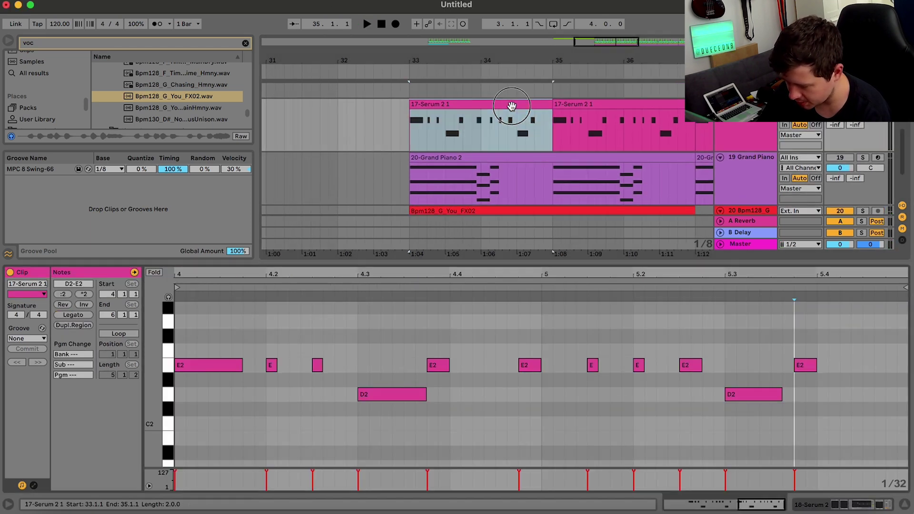
left_click(878, 508)
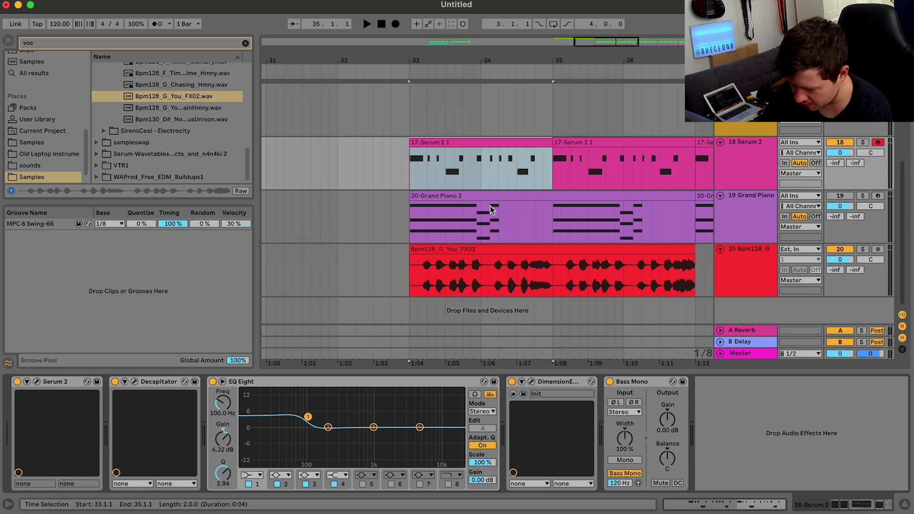
double_click(466, 255)
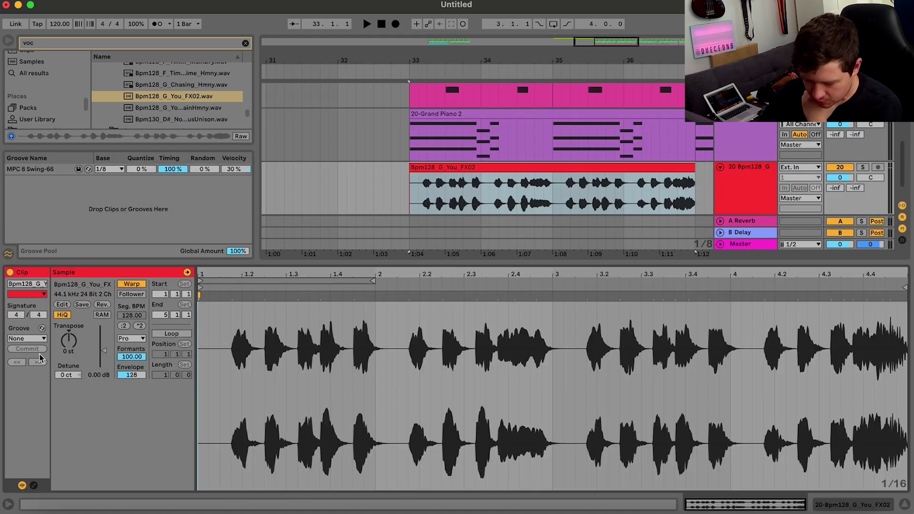
Transpose the vocal clip while the arrangement plays, trying settings down to -9 st and ending at 4 st.
key("Down")
key("space")
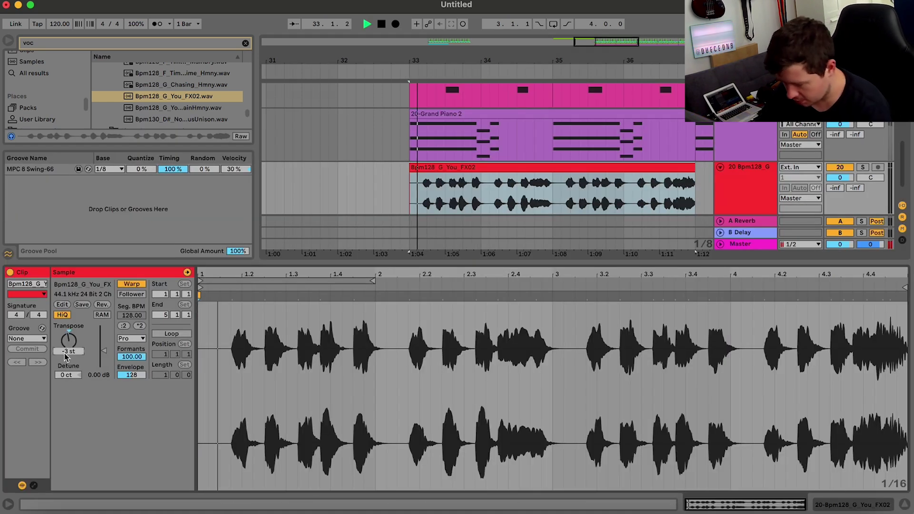
key("Down")
key("Down")
key("Down")
key("Down")
key("Down")
key("Down")
key("Down")
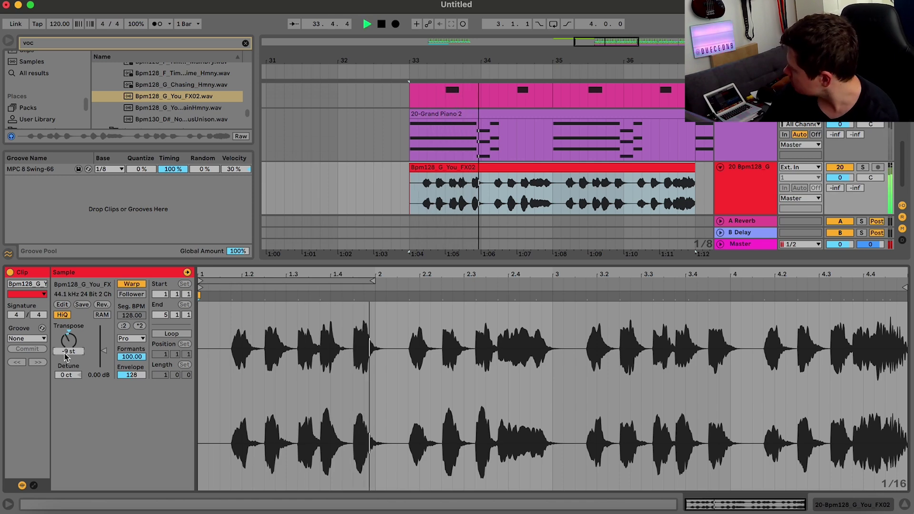
key("Up")
key("Up")
left_click_drag(65, 353, 65, 328)
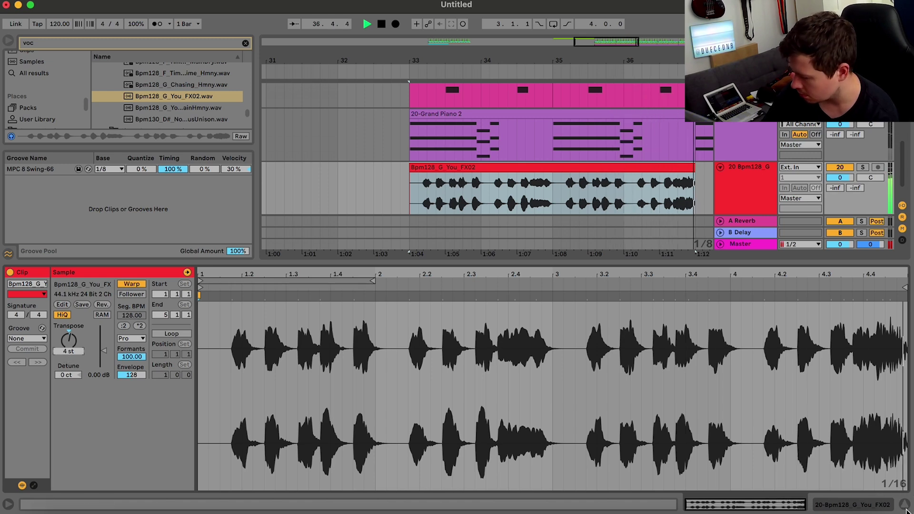
Hide the clip detail view, stop playback and delete the Bpm128_G_You_FX02 clip from the audio track.
key("super+alt+l")
key("space")
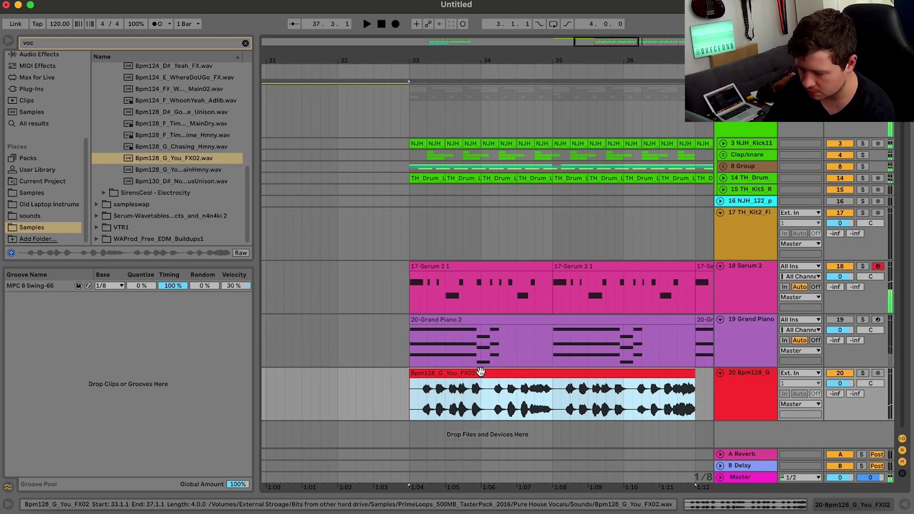
key("Delete")
Audition more samples in the Pure House Vocals folder, including Bpm128_G_Chasing_Hmny.wav, and collapse the folder.
left_click(202, 184)
key("Up")
key("Up")
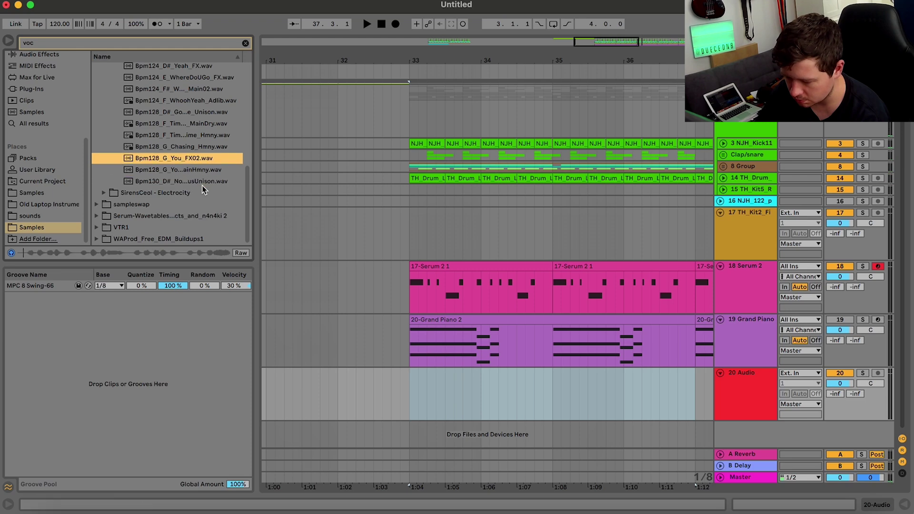
key("Up")
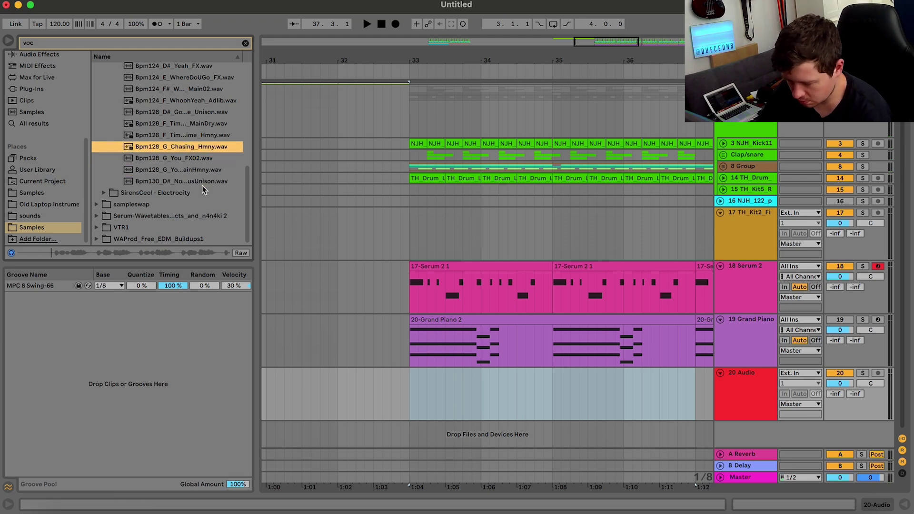
key("Up")
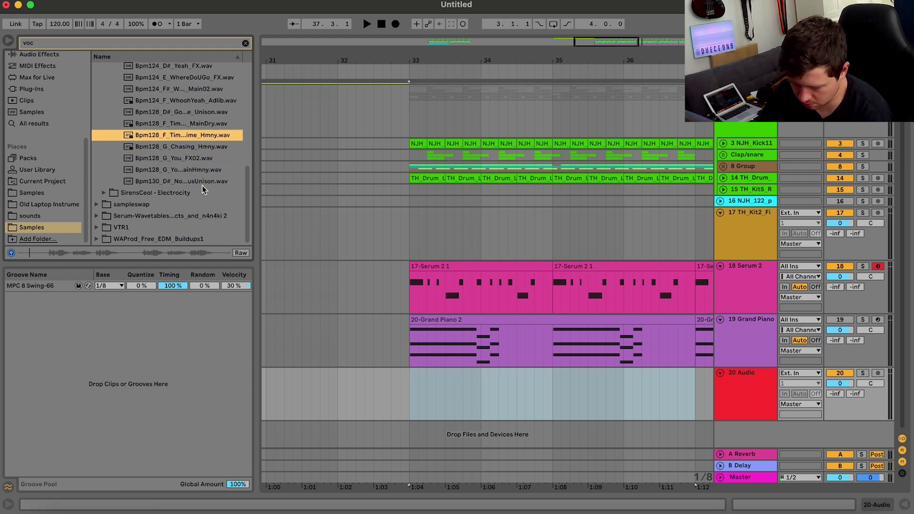
scroll(202, 190, "up", 5)
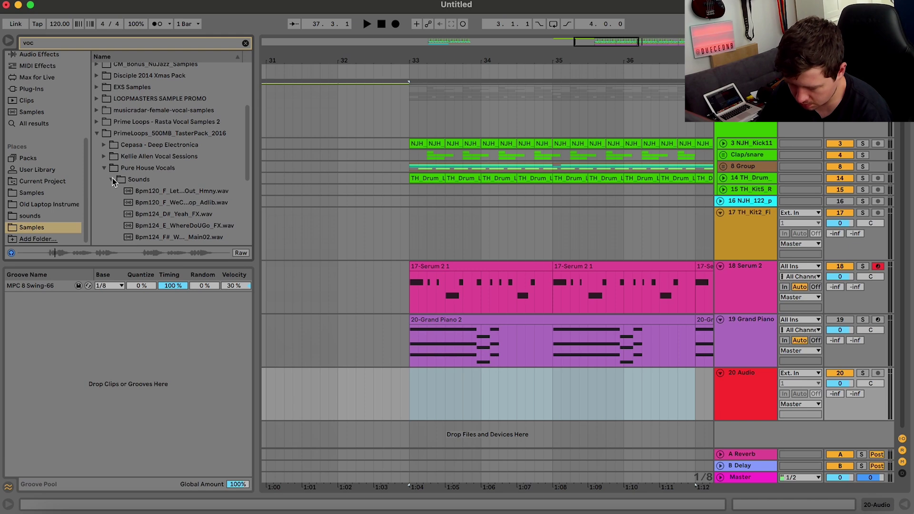
left_click(111, 181)
left_click(104, 170)
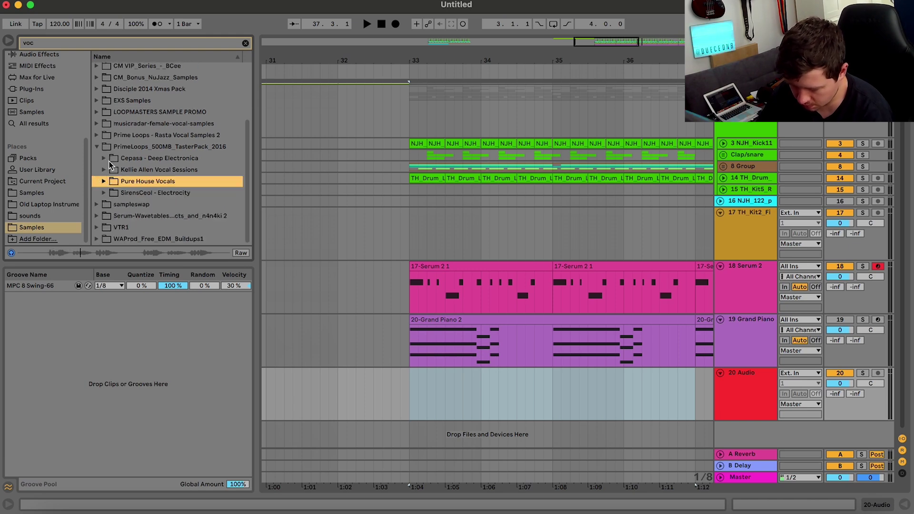
Audition the vocal samples in the Cepasa - Deep Electronica folder and collapse the PrimeLoops_500MB_TasterPack_2016 folder.
left_click(105, 159)
left_click(113, 170)
left_click(132, 183)
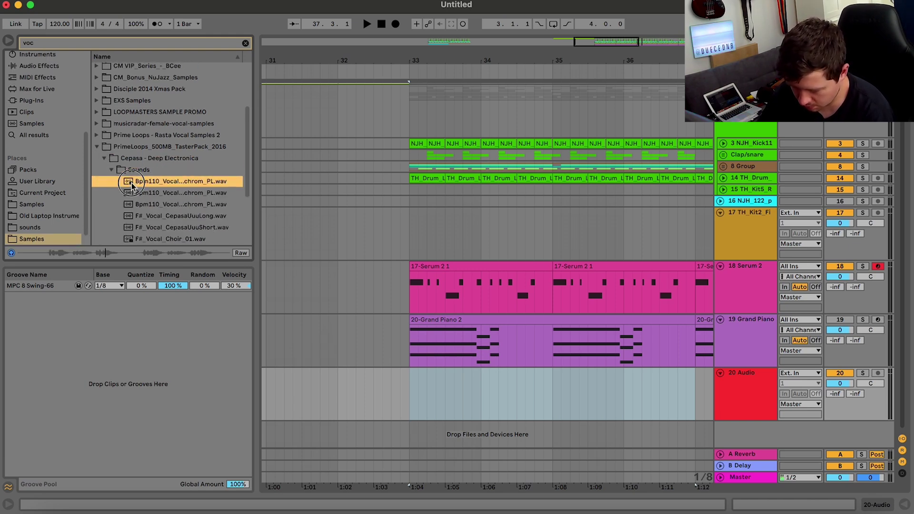
key("Down")
key("Down")
key("Up")
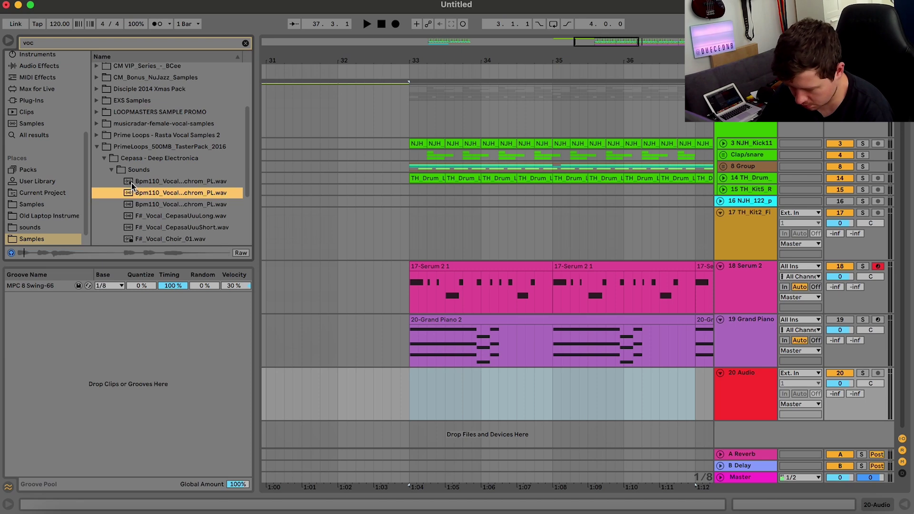
key("Down")
key("Down")
key("Down")
key("Down")
key("Down")
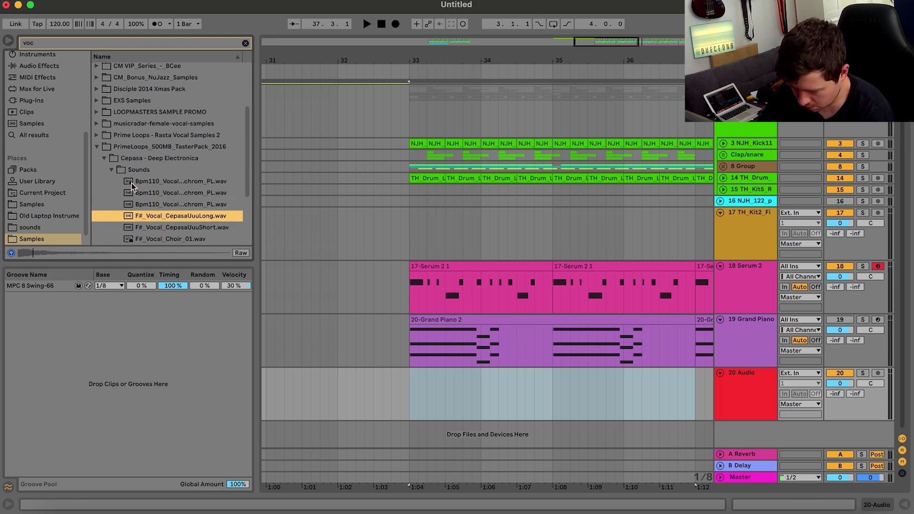
key("Up")
key("Up")
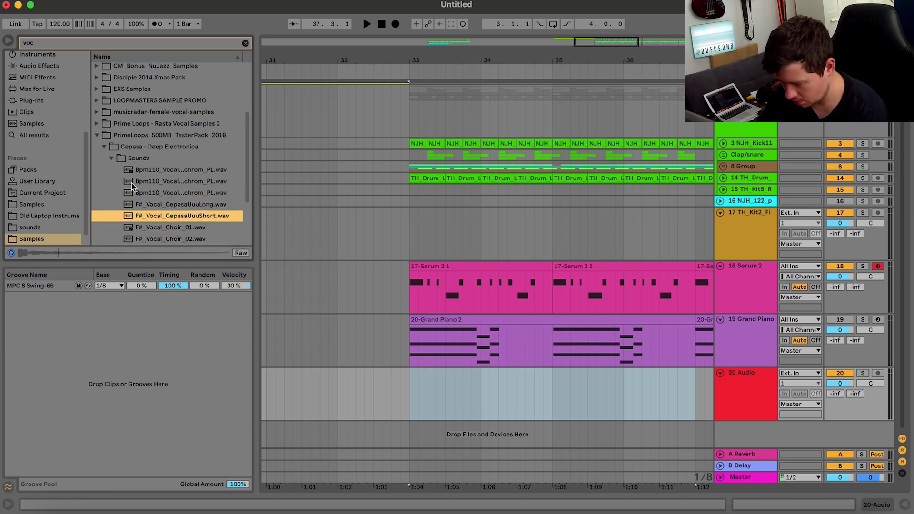
key("Down")
key("Down")
key("Down")
key("Down")
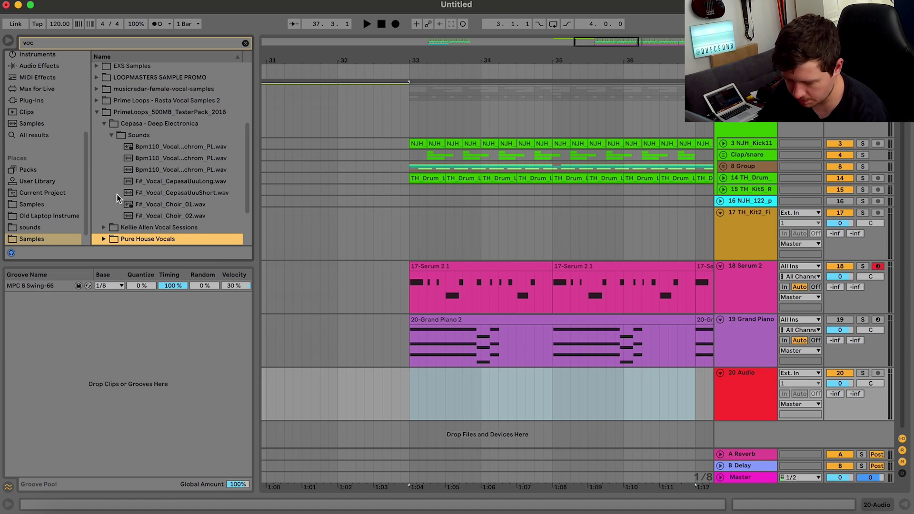
left_click(110, 135)
left_click(96, 134)
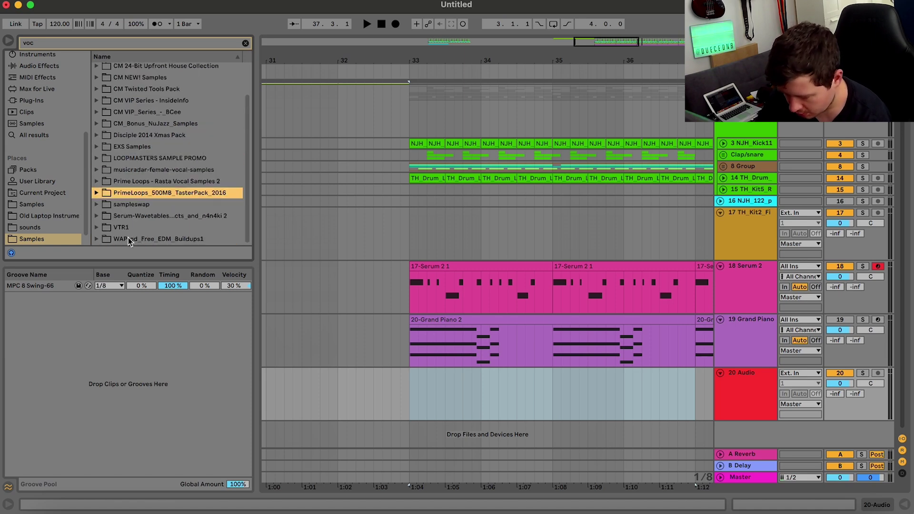
Open the house - disco folder of musicradar-female-vocal-samples and audition several vocals down to i believe in you soft h2.wav.
left_click(97, 170)
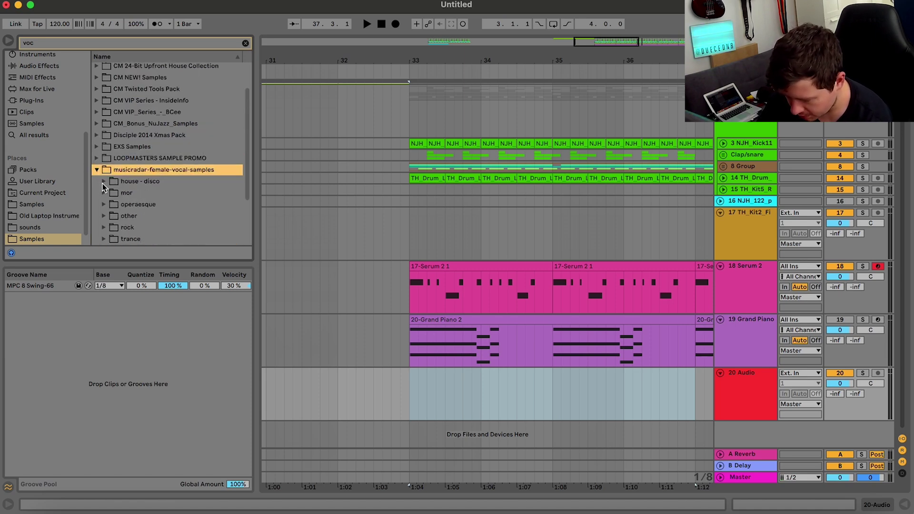
left_click(103, 182)
scroll(102, 184, "down", 4)
left_click(172, 177)
scroll(173, 177, "down", 12)
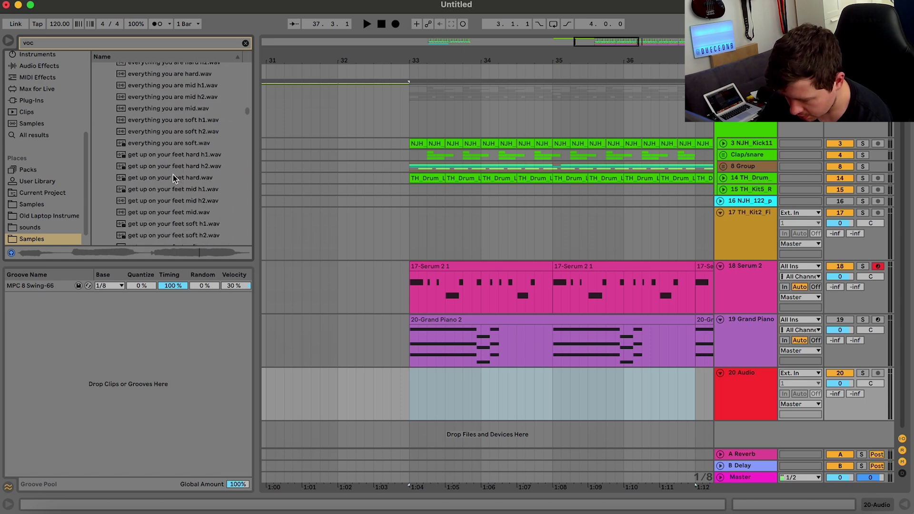
left_click(162, 212)
scroll(159, 213, "down", 5)
left_click(158, 214)
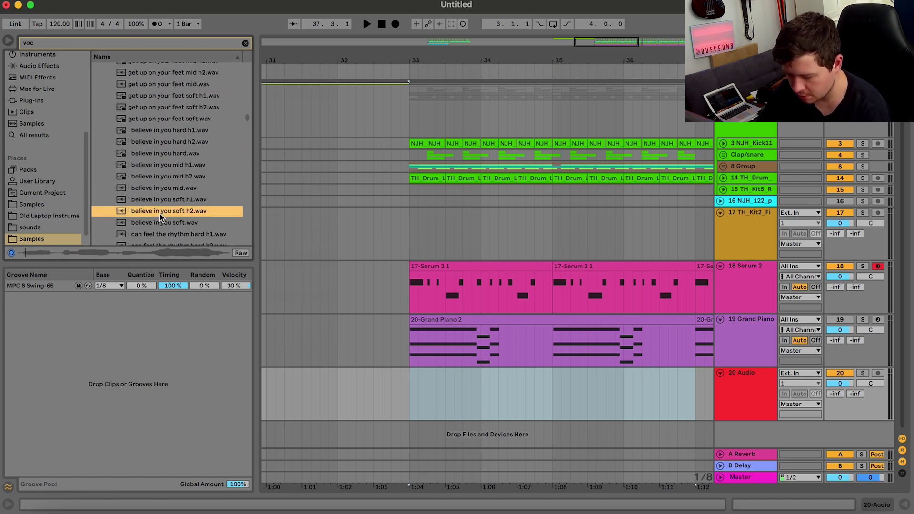
Audition the vocals from i believe in you soft.wav to i can feel the rhythm soft h1.wav.
key("Down")
key("Down")
key("Down")
key("Down")
key("Down")
key("Down")
key("Down")
key("Down")
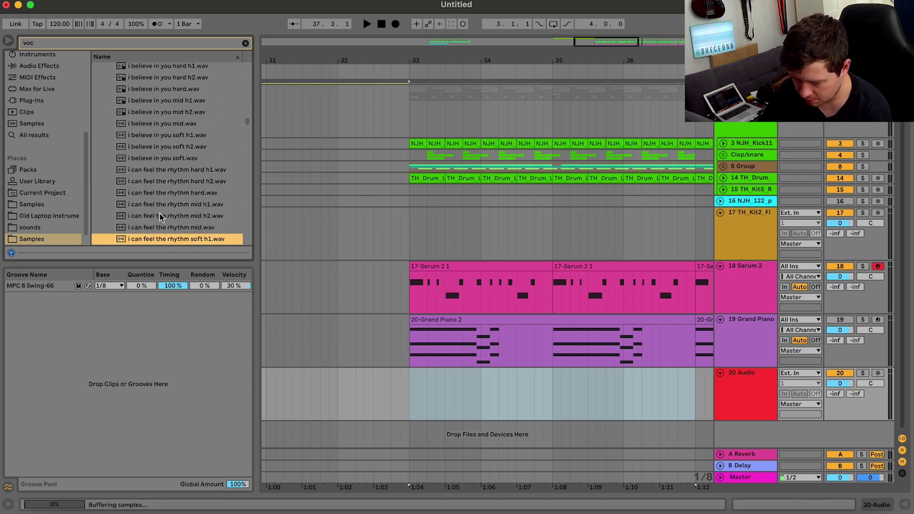
Audition vocals near the end of the house - disco folder, including why don't you understand hard h2.wav and take it on soft.wav.
scroll(160, 217, "down", 15)
left_click(184, 167)
key("Up")
scroll(184, 168, "up", 3)
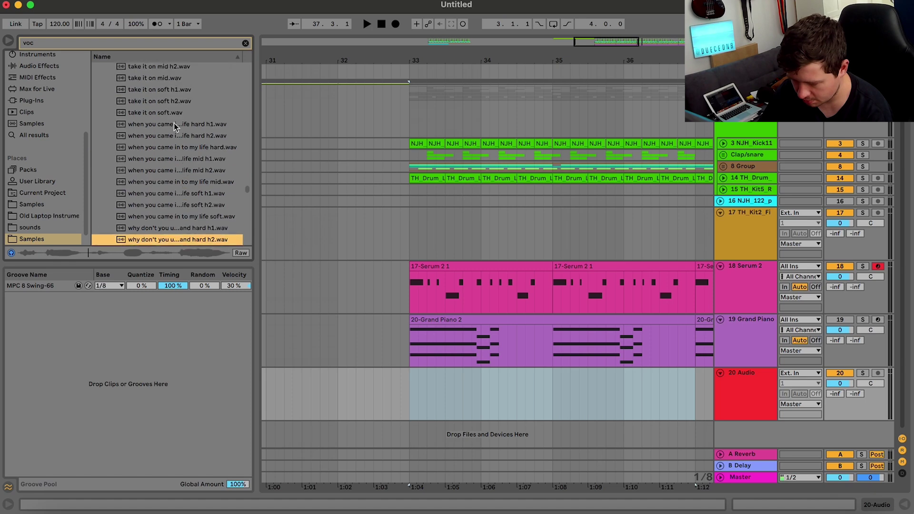
left_click(175, 124)
key("Up")
Try take it on soft.wav at bar 33 on the empty audio track, playing it with the arrangement, and undo the placement.
left_click_drag(153, 117, 429, 400)
key("space")
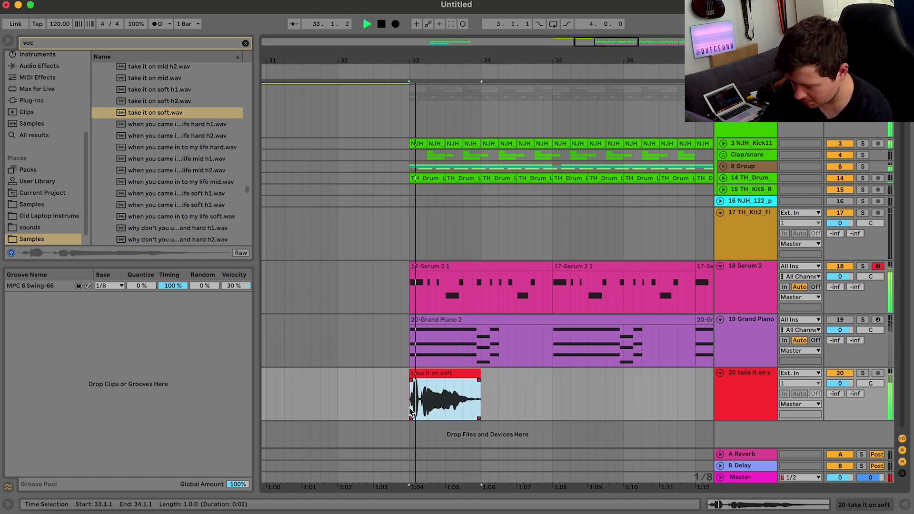
key("super+z")
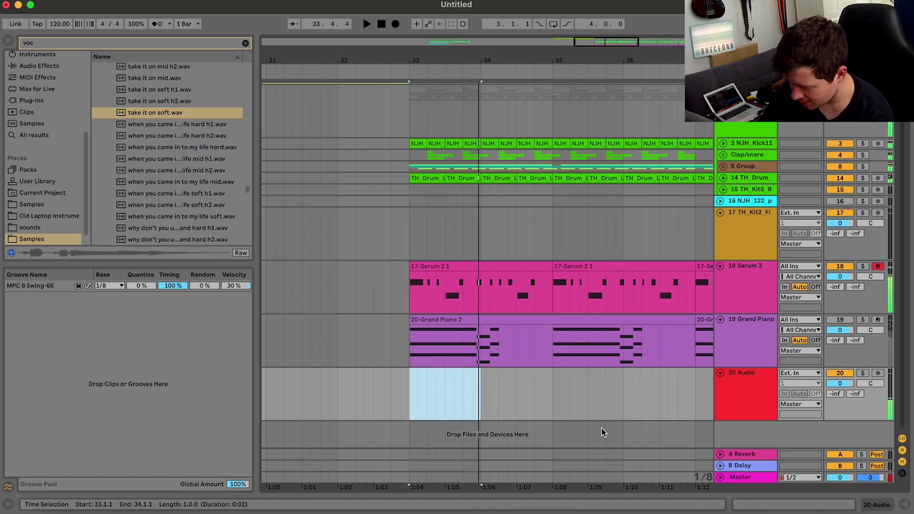
Switch to Splice and preview TH_Kit5_Vocal_Chop_126_Bm.wav from the FSHR - Tech House pack.
left_click(625, 510)
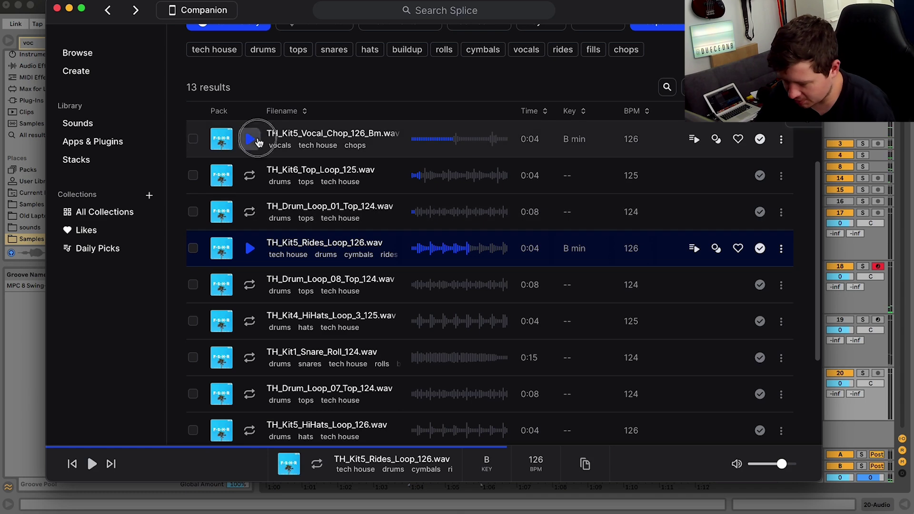
left_click(250, 139)
scroll(261, 124, "up", 6)
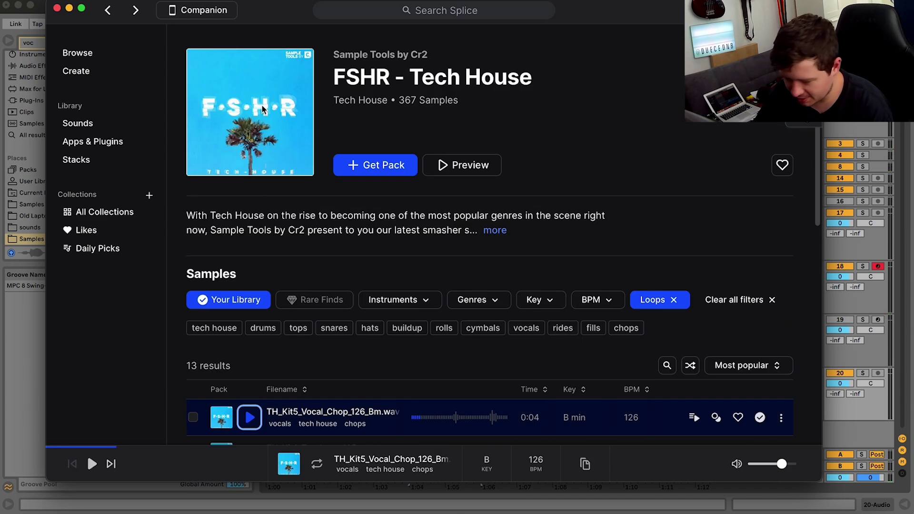
Search Splice for "vocal" and limit the results to owned library samples tagged house.
left_click(229, 300)
left_click(488, 14)
type("vocal")
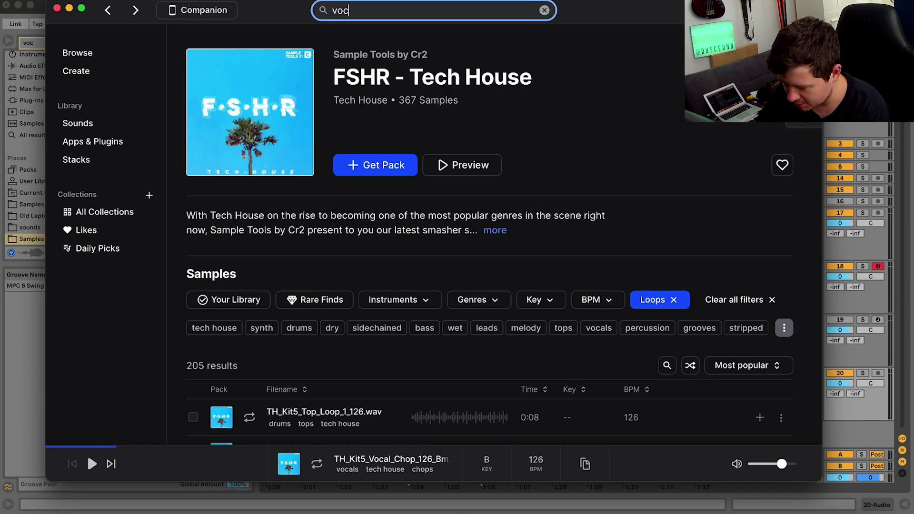
key("Return")
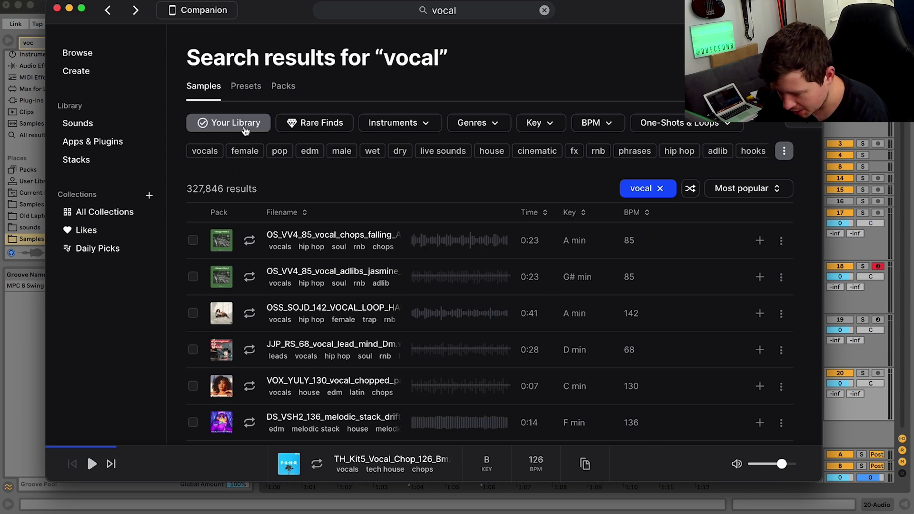
left_click(229, 123)
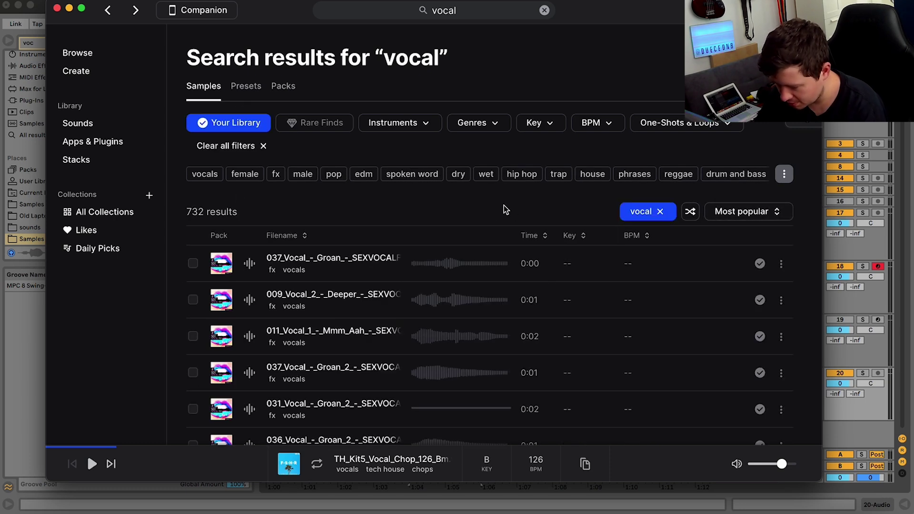
left_click(594, 174)
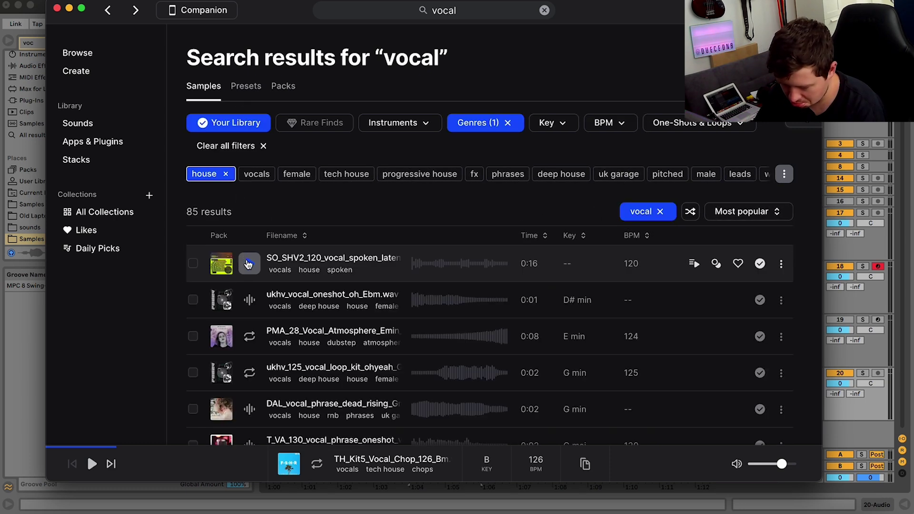
Preview the first house vocal results, from the SO_SHV2_120 spoken loop to the T_VA_130 phrase one-shot.
left_click(248, 264)
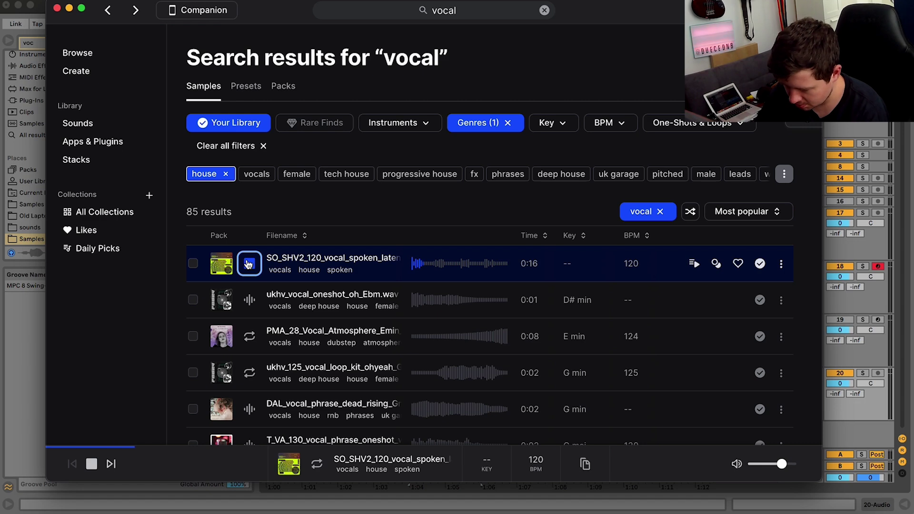
key("Down")
key("Down")
key("Down")
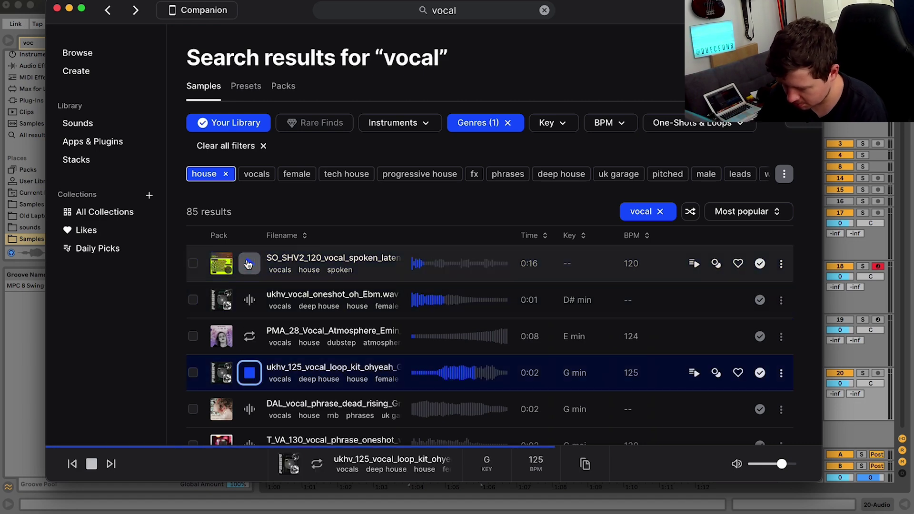
scroll(248, 263, "down", 5)
key("Down")
key("Down")
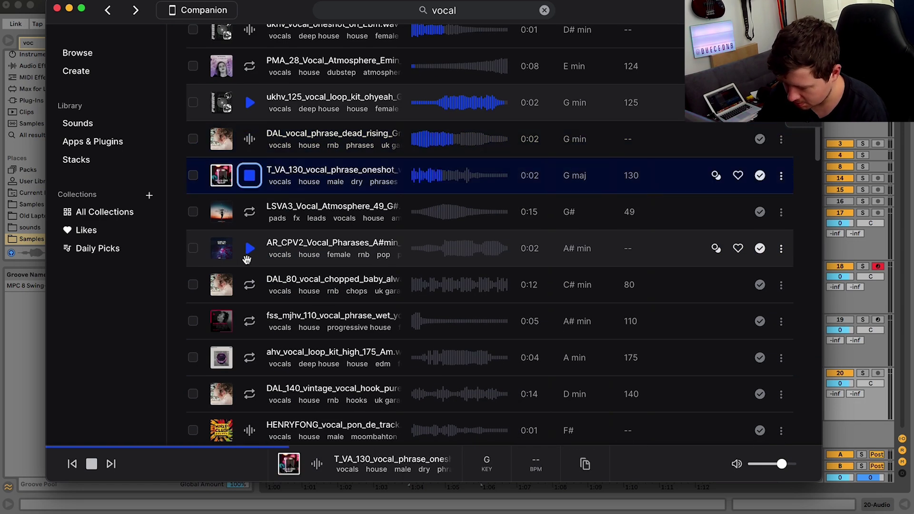
Preview the vocals listed after the T_VA_130 phrase one-shot, down to the DAL_140 vintage hook, and play the one-shot again.
key("Down")
key("Down")
key("Up")
key("Up")
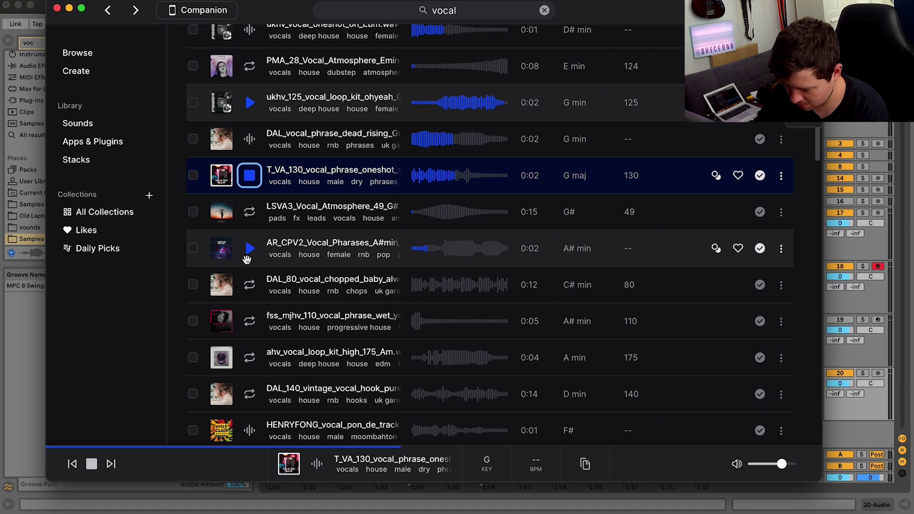
key("Down")
key("Down")
key("Down")
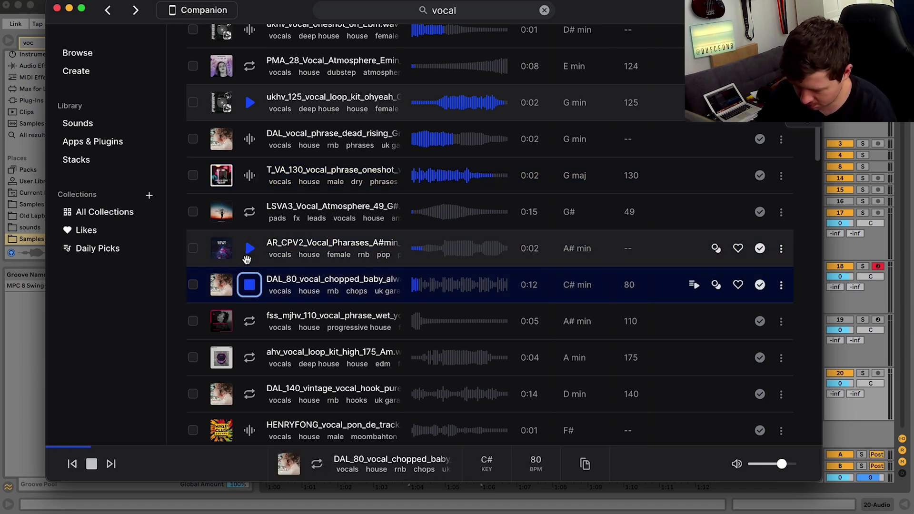
key("Down")
key("Down")
key("Down")
key("Up")
key("Up")
key("Up")
key("Up")
key("Up")
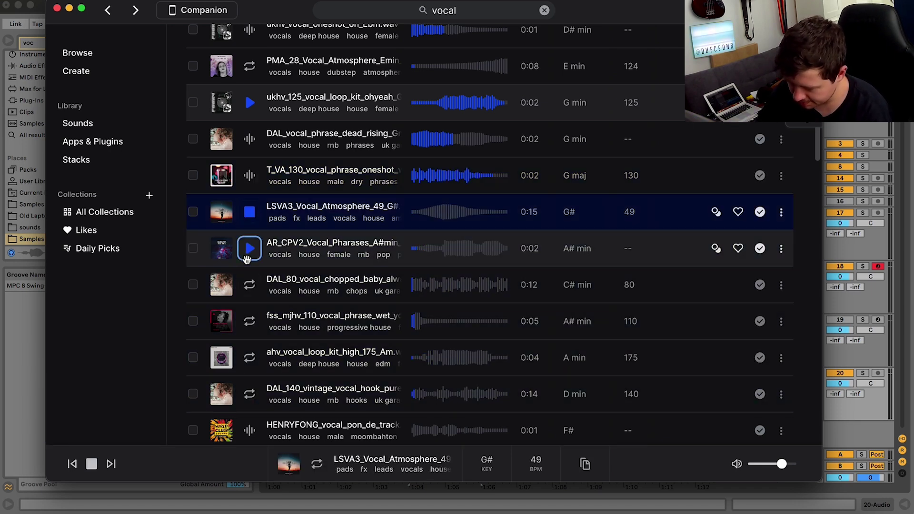
key("Up")
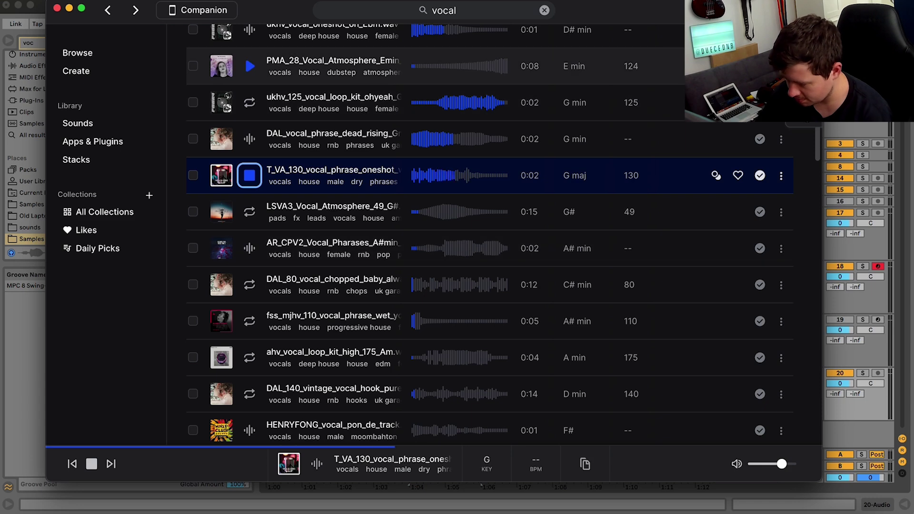
Open the one-shot's Vocal Allstars pack, preview its first hook loop, filter to owned samples and return to the vocal search results.
left_click(219, 175)
scroll(285, 234, "down", 5)
left_click(296, 247)
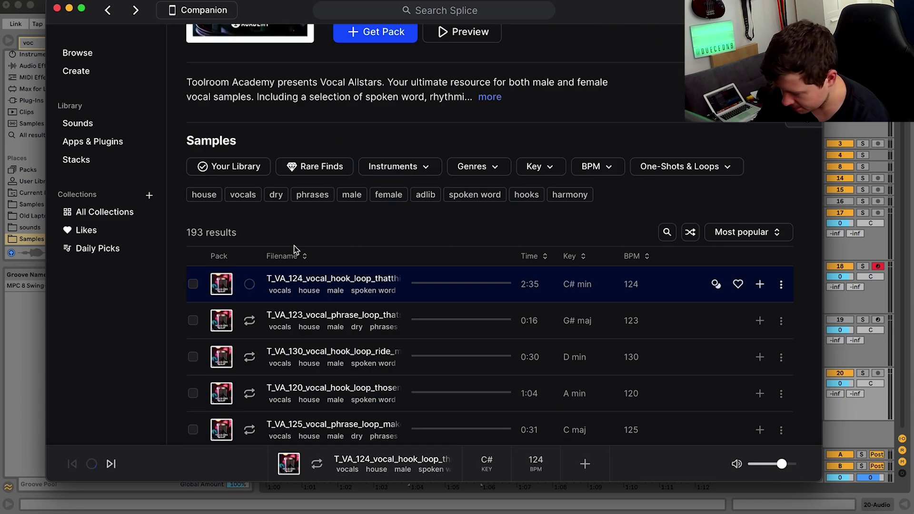
scroll(281, 238, "down", 5)
scroll(226, 38, "up", 1)
left_click(227, 48)
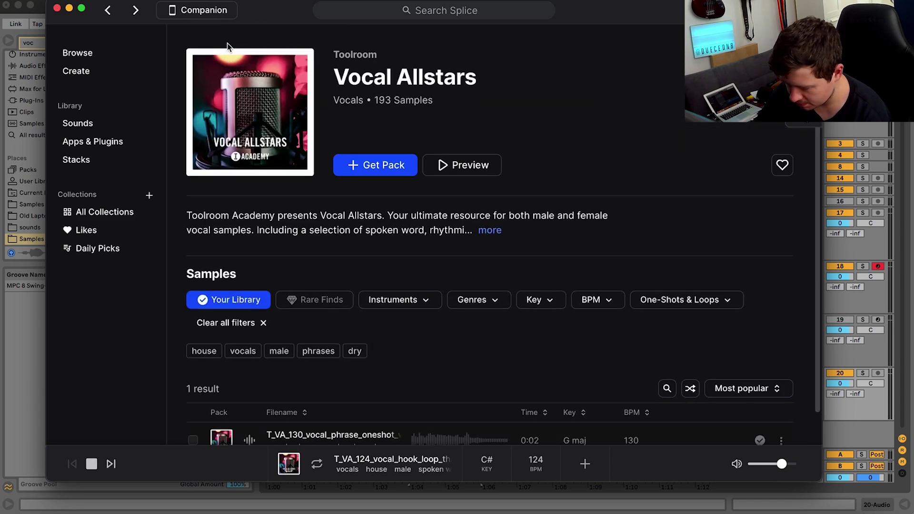
left_click(112, 13)
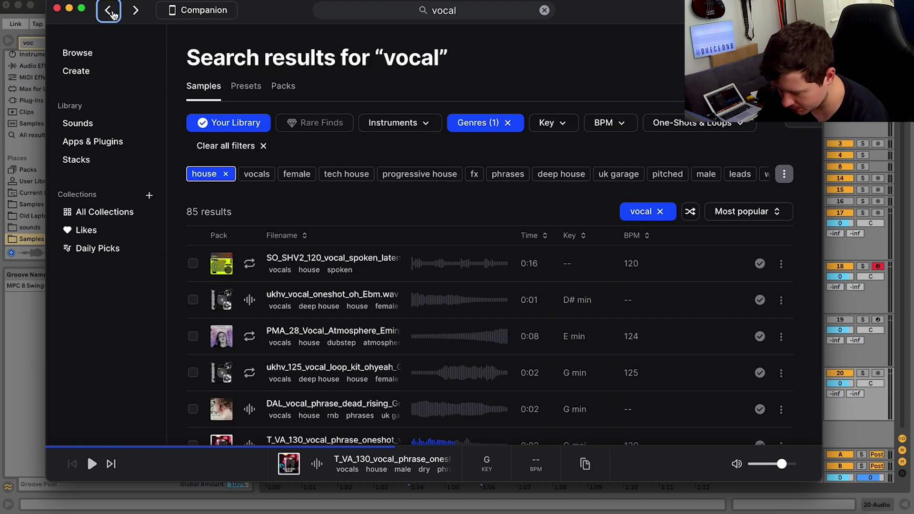
Preview house vocals from the SO_SHV2_120 spoken loop down to HENRYFONG_160 uno dos, and back up to GF_Vocal_121_04.
left_click(249, 263)
scroll(254, 264, "down", 10)
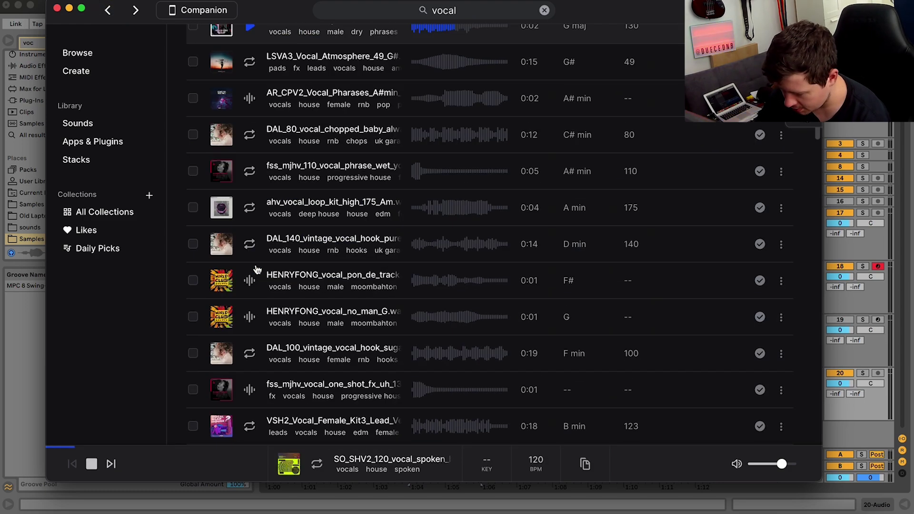
left_click(249, 315)
key("Up")
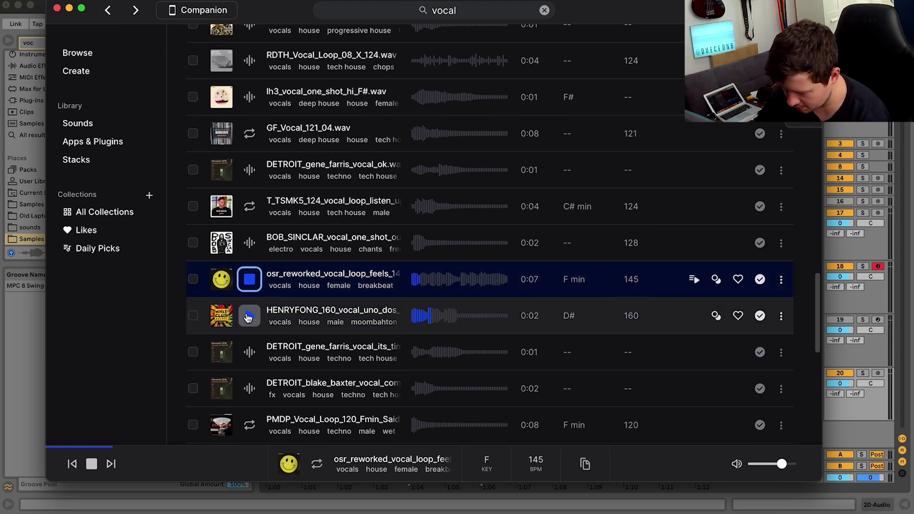
key("Up")
key("Up")
key("Down")
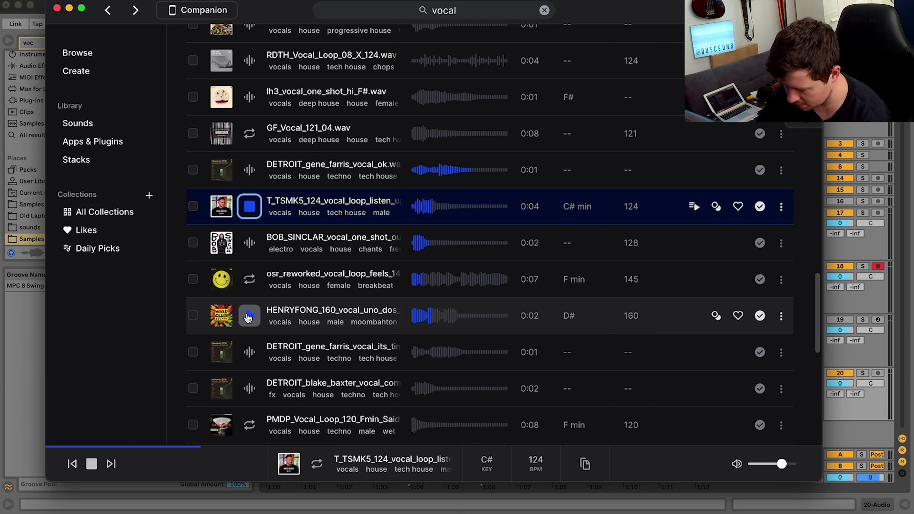
scroll(248, 317, "up", 2)
key("Up")
key("Up")
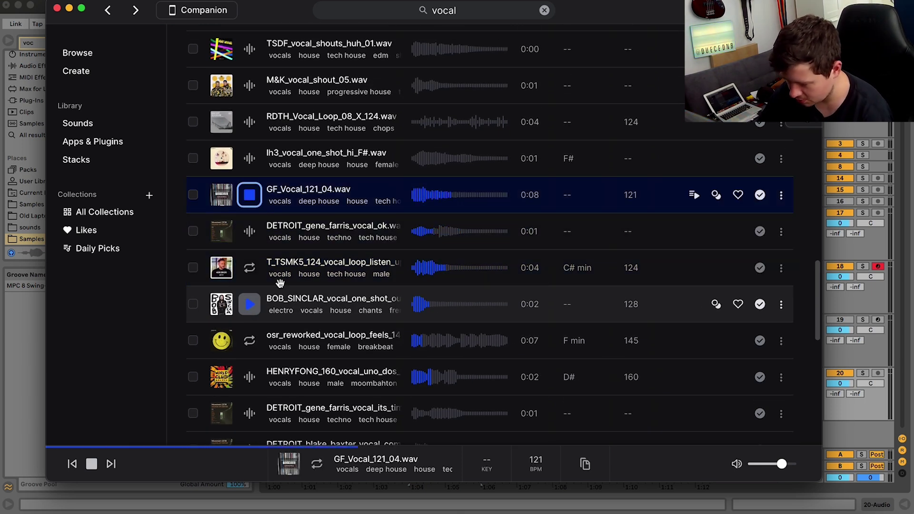
Copy GF_Vocal_121_04.wav from Splice, paste it onto the empty audio track in Ableton Live at bar 32, and play it.
left_click(781, 194)
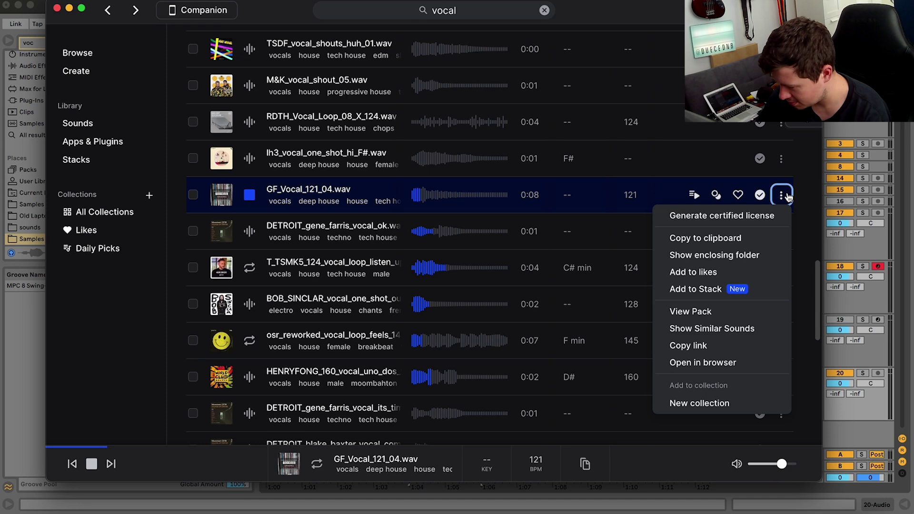
left_click(717, 246)
key("super+Tab")
left_click(346, 393)
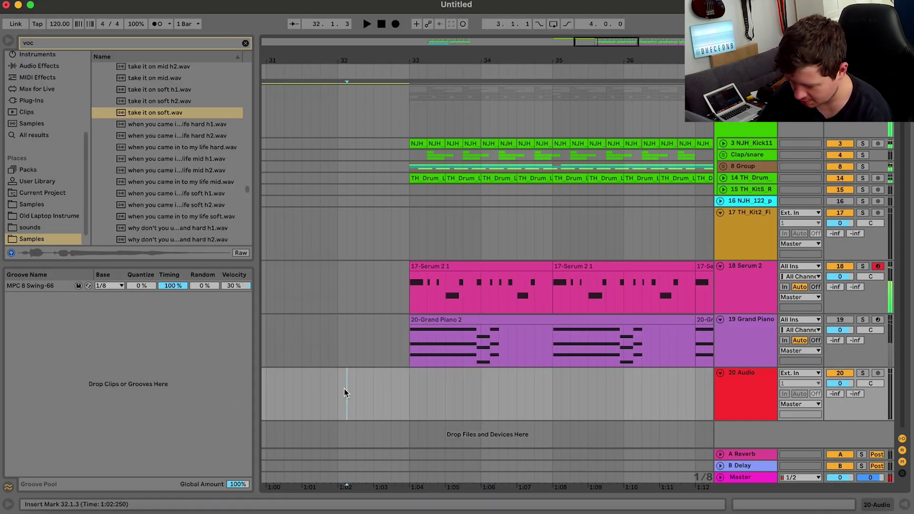
key("super+v")
key("space")
double_click(349, 388)
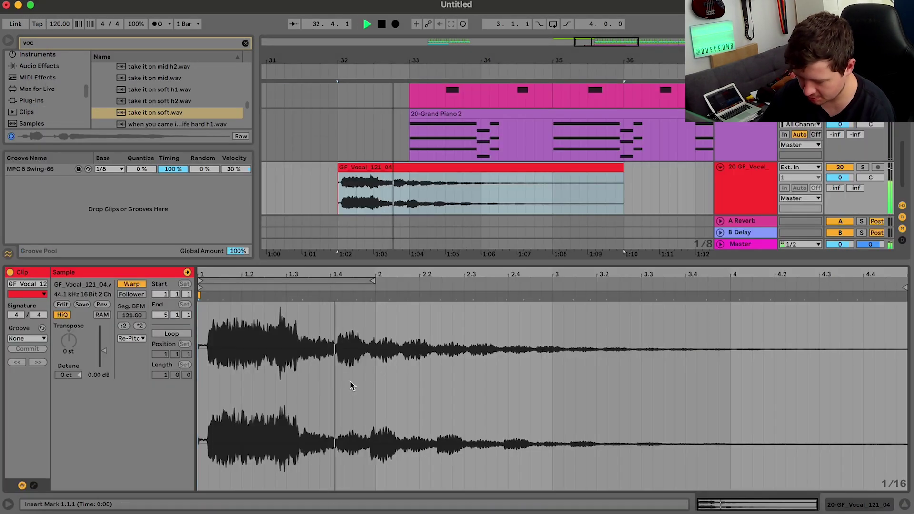
key("space")
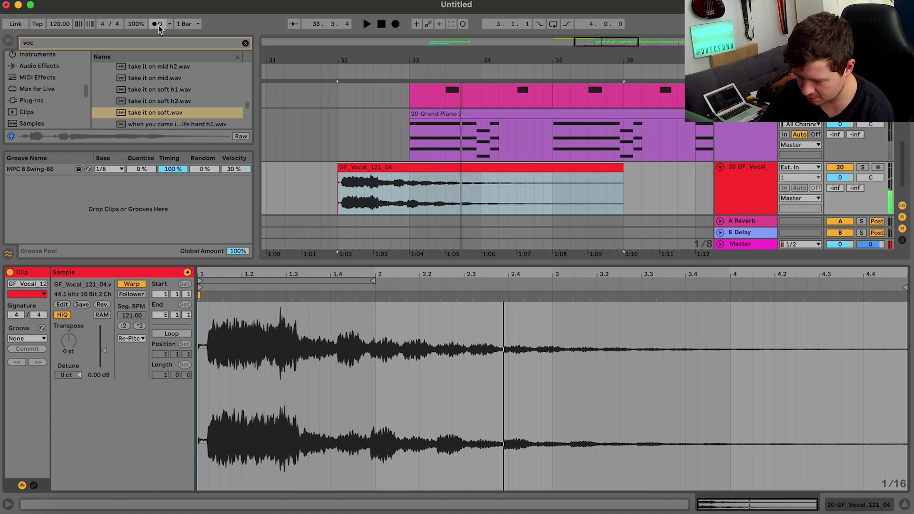
Move the vocal clip to start just before 32.3.1, and trim its beginning to 32.3.1.
left_click_drag(352, 167, 388, 163)
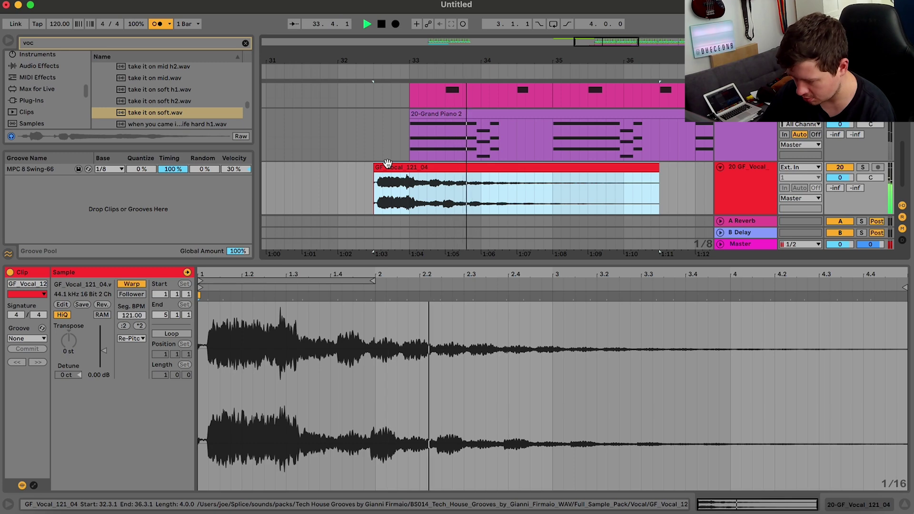
left_click(389, 163)
left_click_drag(389, 165, 388, 162)
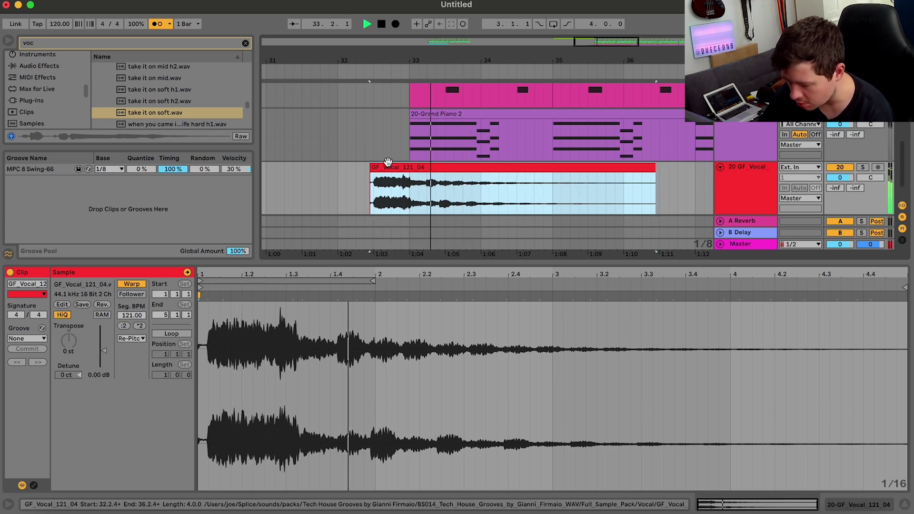
left_click_drag(356, 188, 373, 172)
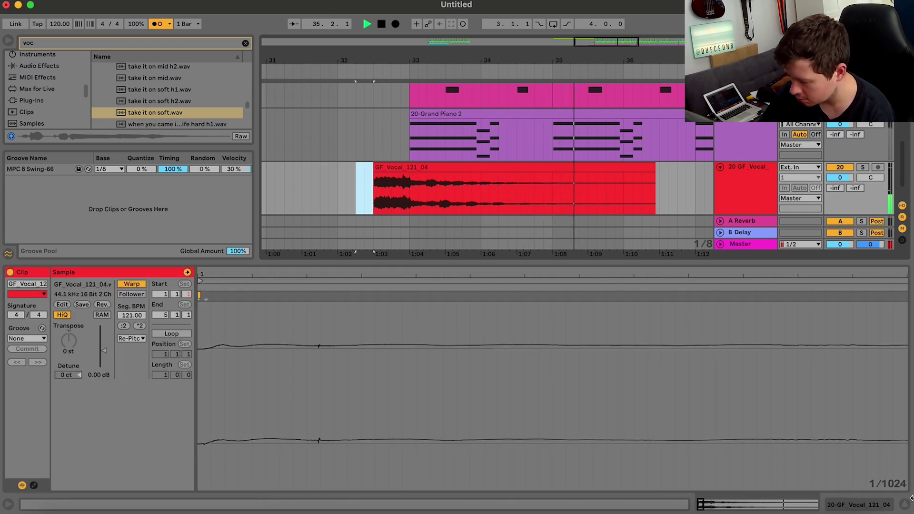
left_click(904, 504)
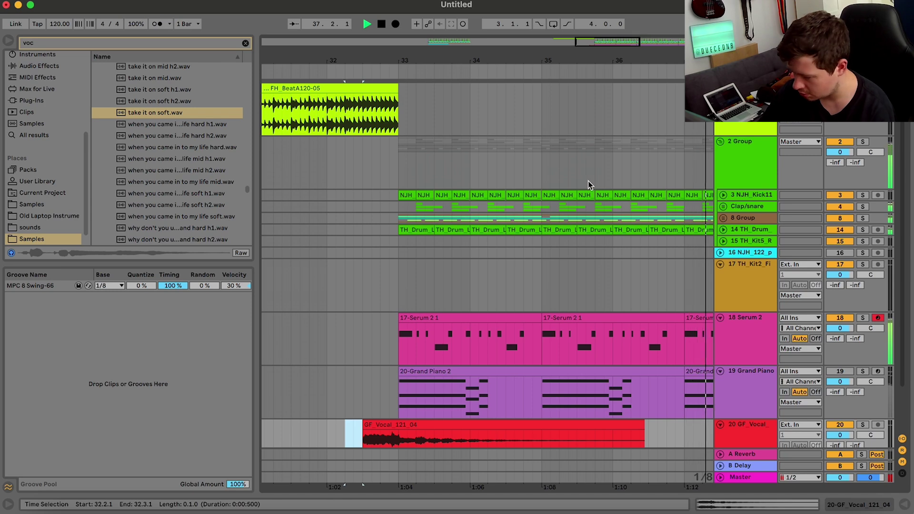
Solo and play the NJH_Kick11 track, expanding it and opening its EQ Eight to check the kick signal.
key("space")
key("space")
left_click(861, 195)
left_click(755, 196)
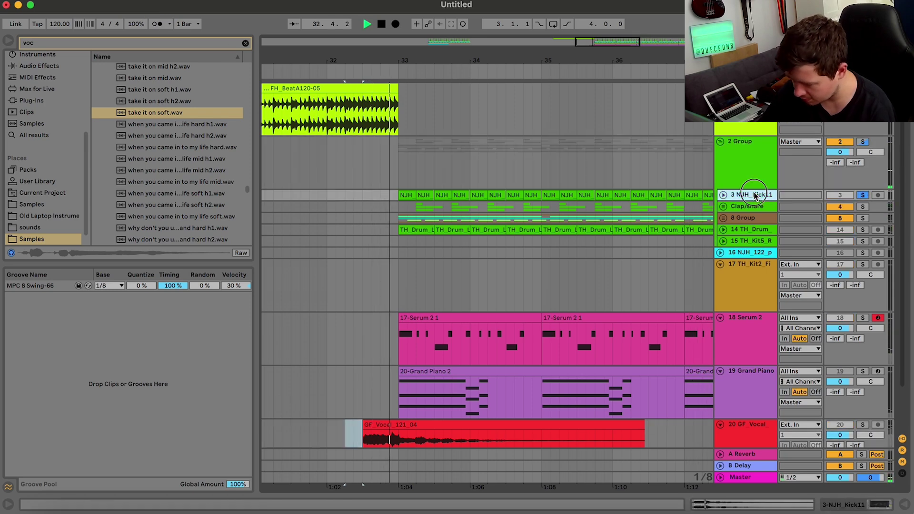
double_click(754, 195)
left_click(723, 195)
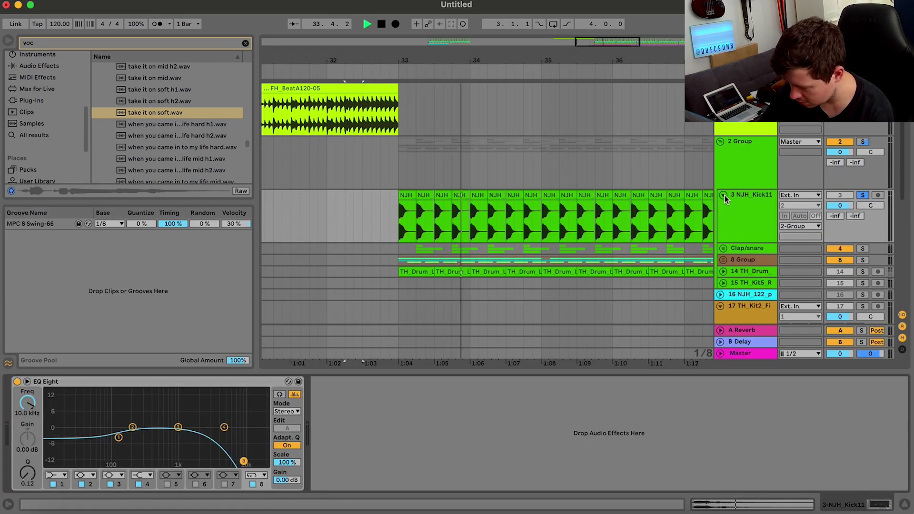
key("space")
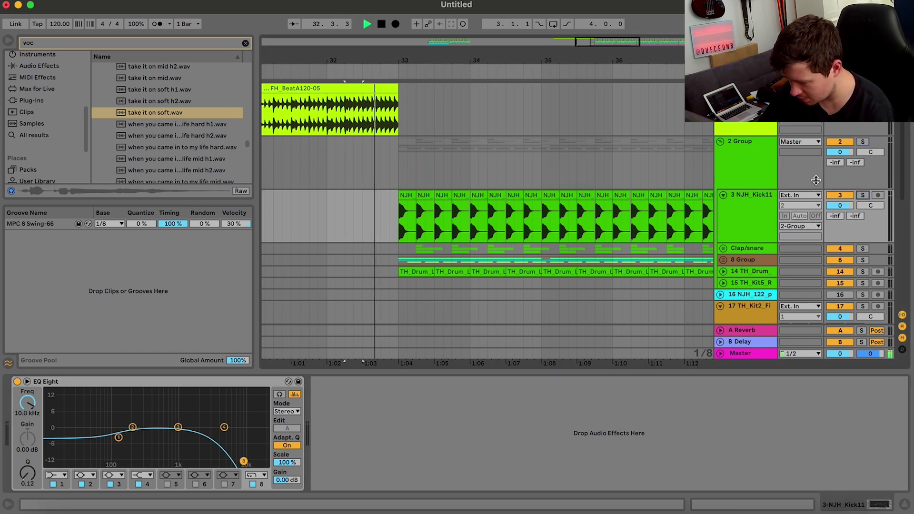
key("space")
Solo the drum group and play from the first kick at bar 33, comparing the group and kick track devices.
left_click(862, 141)
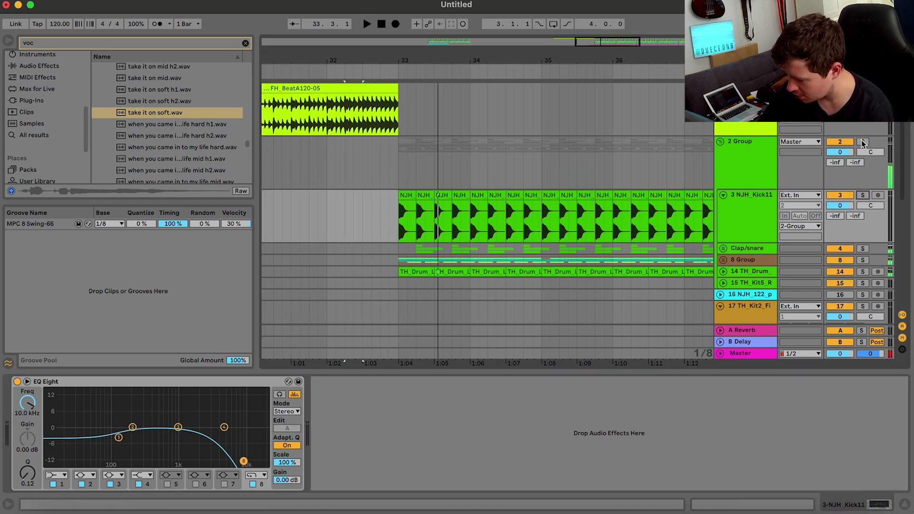
key("space")
key("space")
left_click(406, 195)
key("space")
key("space")
left_click(757, 186)
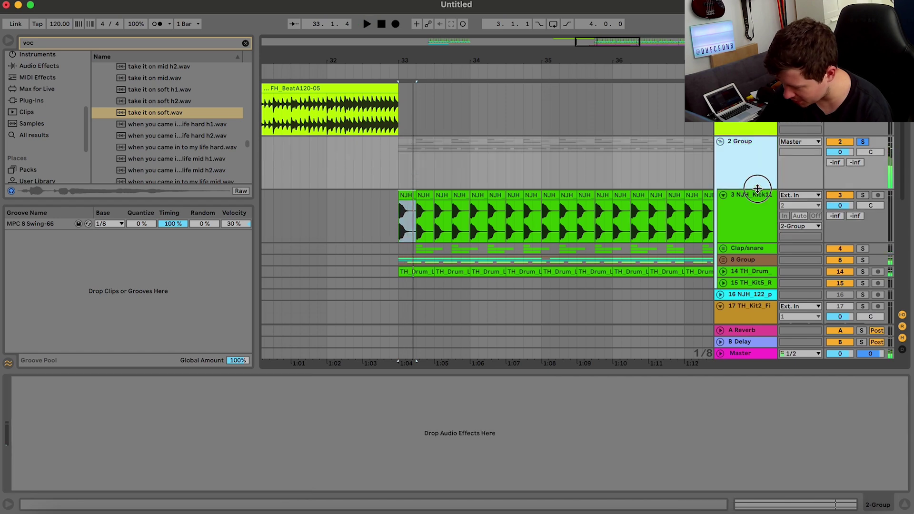
left_click(753, 204)
key("space")
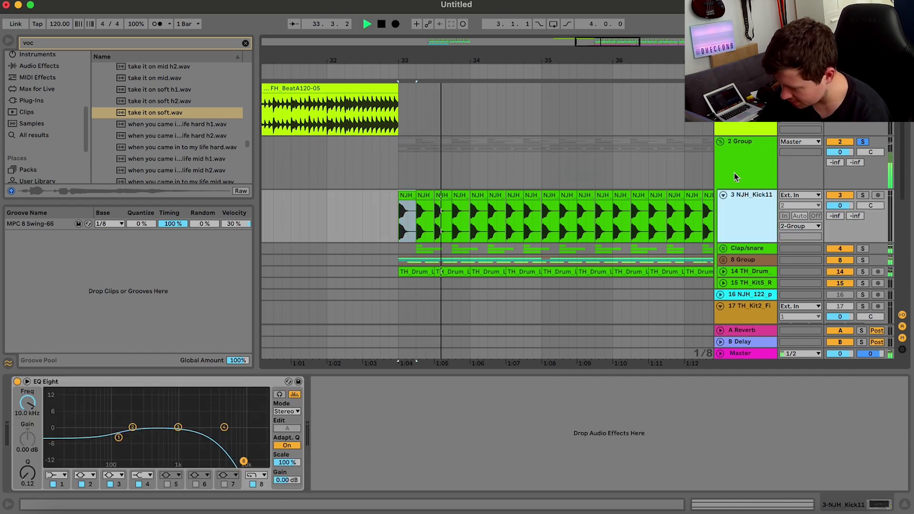
Check the kick track's level in the Session mixer and inspect its audio input routing options.
key("Tab")
key("q")
left_click(337, 345)
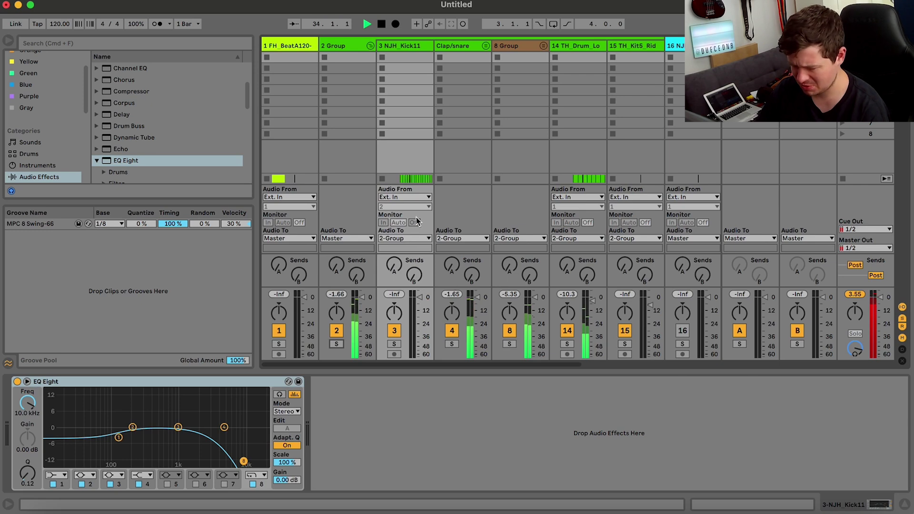
left_click(421, 206)
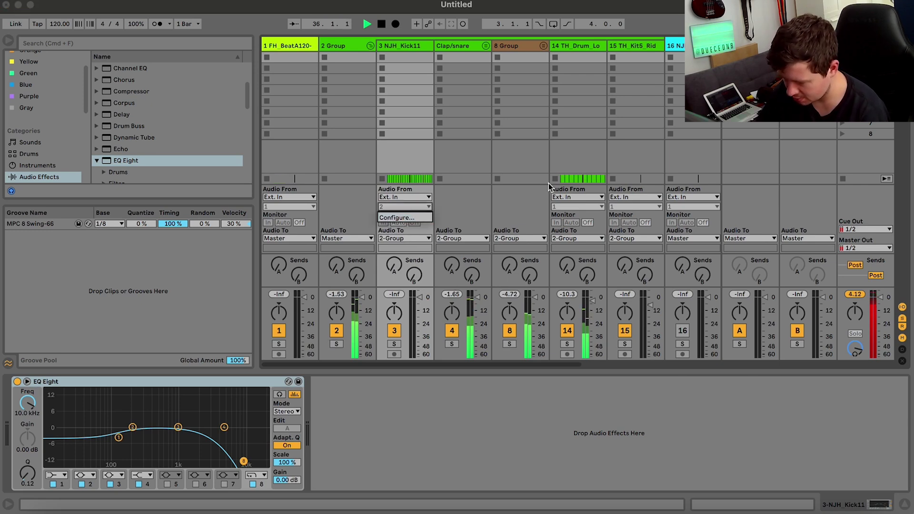
key("Tab")
key("space")
left_click(800, 195)
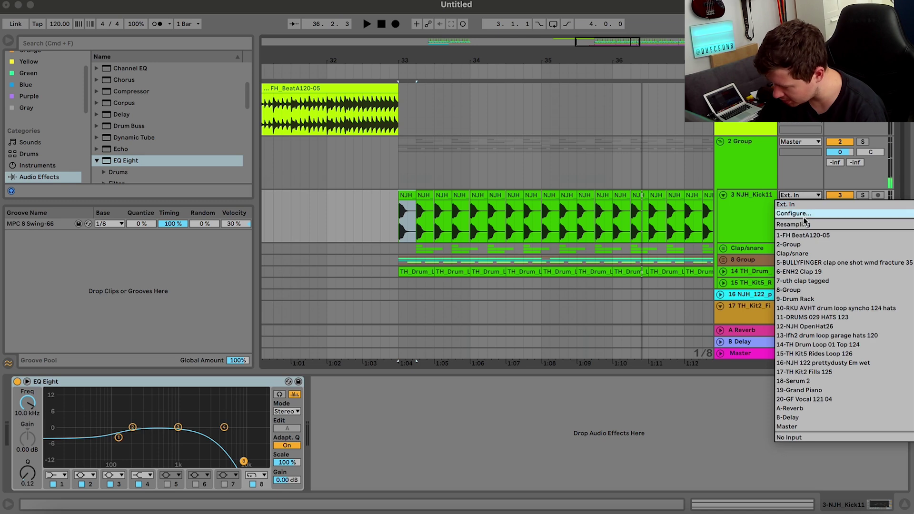
left_click(793, 214)
left_click(755, 204)
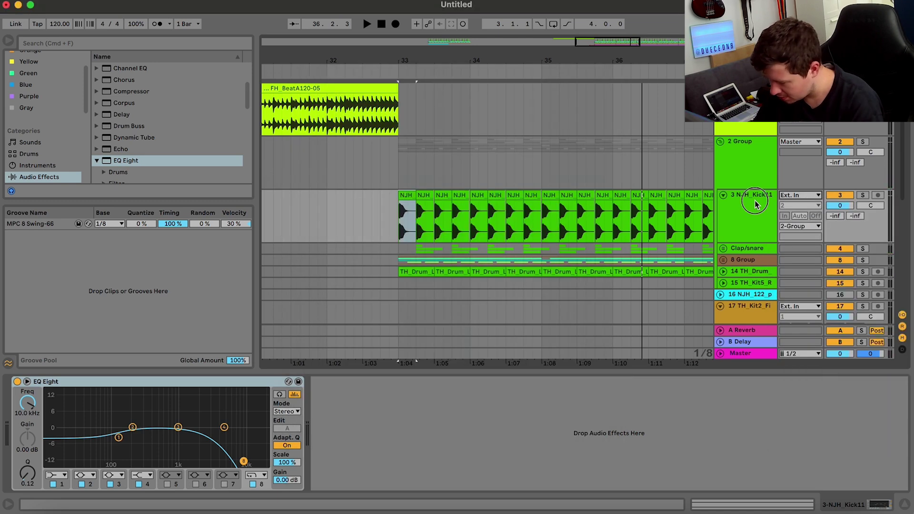
Add an audio track below the kick track, copy the kicks from 33.1.1 to 34.2.3 onto it, and play them.
key("super+t")
left_click_drag(398, 238, 497, 241)
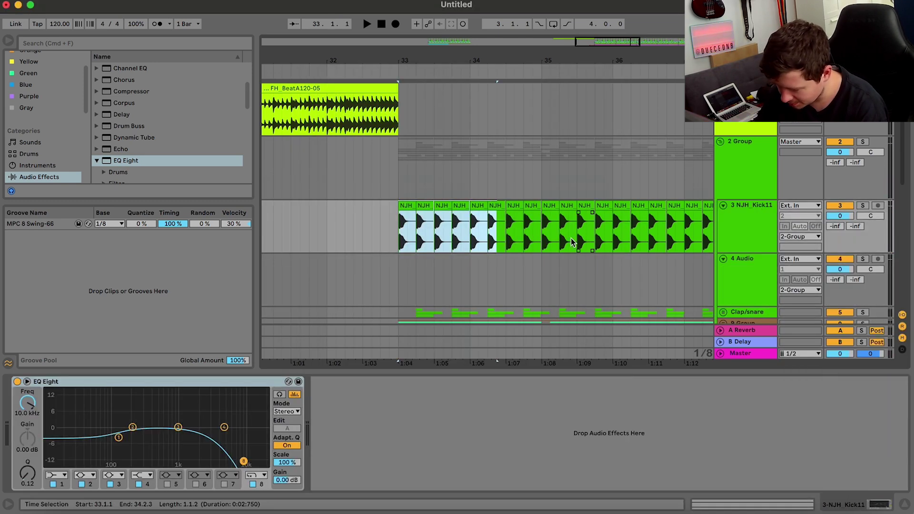
key("super+c")
left_click(397, 276)
key("super+v")
key("space")
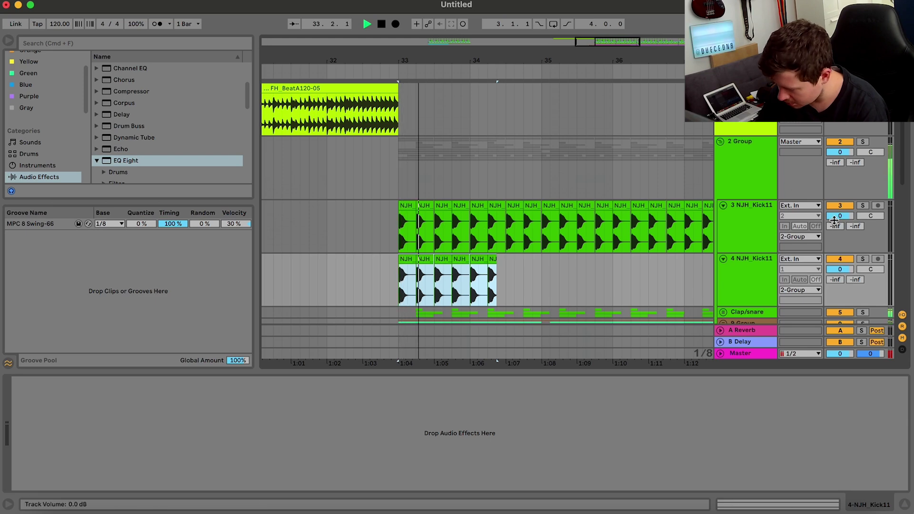
key("space")
Move the copied kick track out of the drum group to just above it, and play it from bar 33.
left_click_drag(603, 42, 602, 16)
left_click(749, 167)
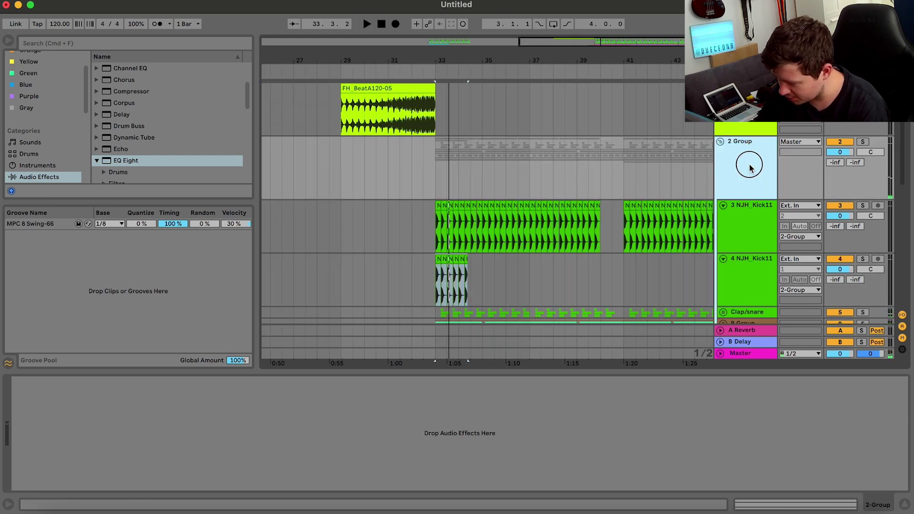
scroll(749, 175, "down", 2)
left_click_drag(745, 236, 746, 111)
key("space")
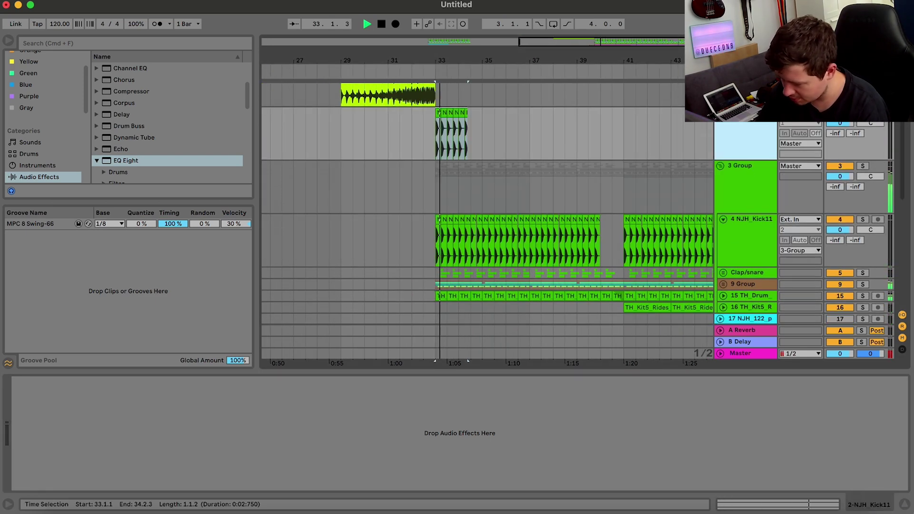
key("space")
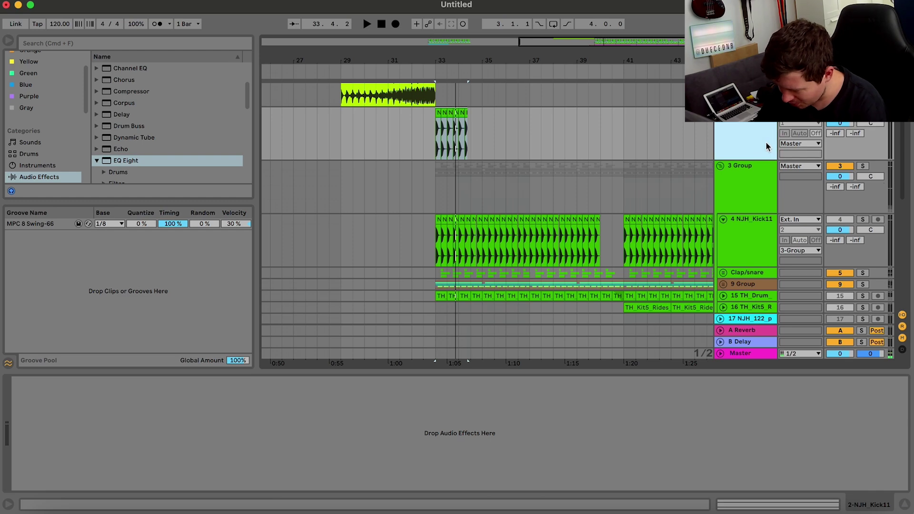
Insert a MIDI track and an audio track above the drum group, copy the kicks onto the audio track, and play them.
key("super+shift+t")
key("super+t")
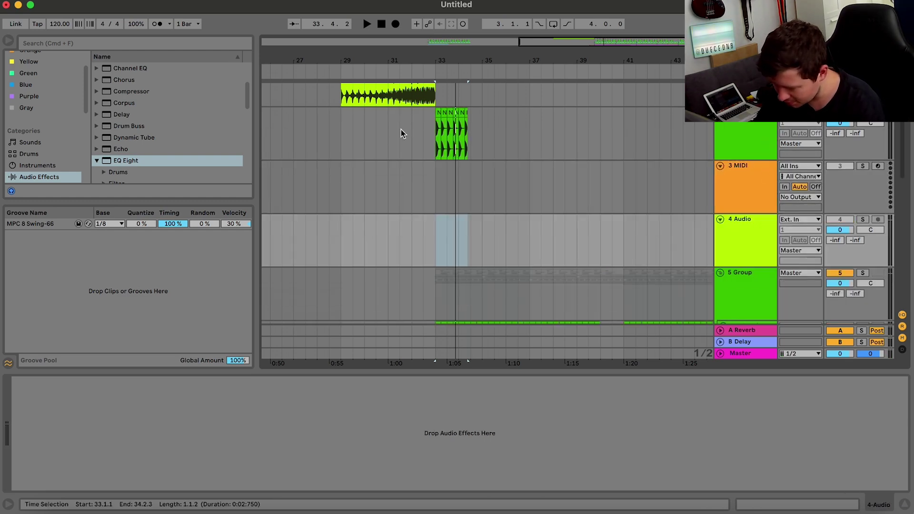
left_click_drag(399, 130, 578, 132)
left_click(398, 227)
key("super+v")
key("space")
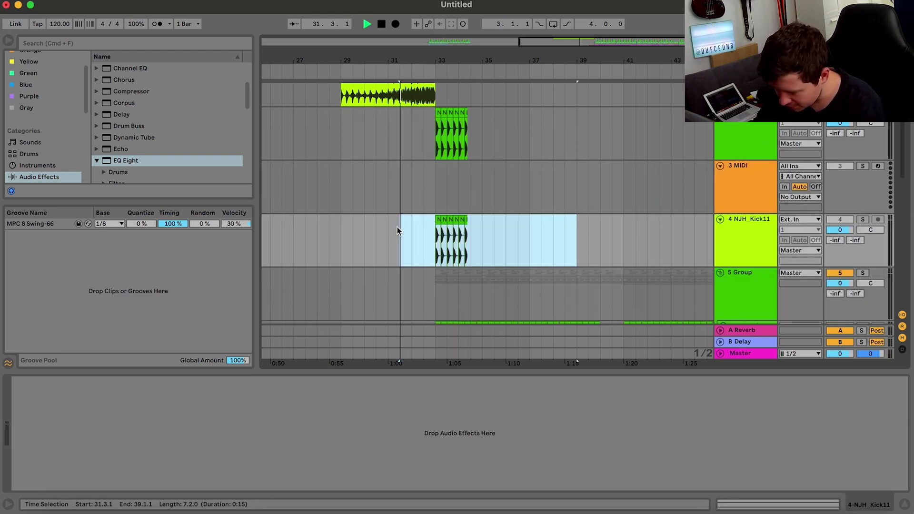
key("space")
left_click(430, 245)
key("space")
key("space")
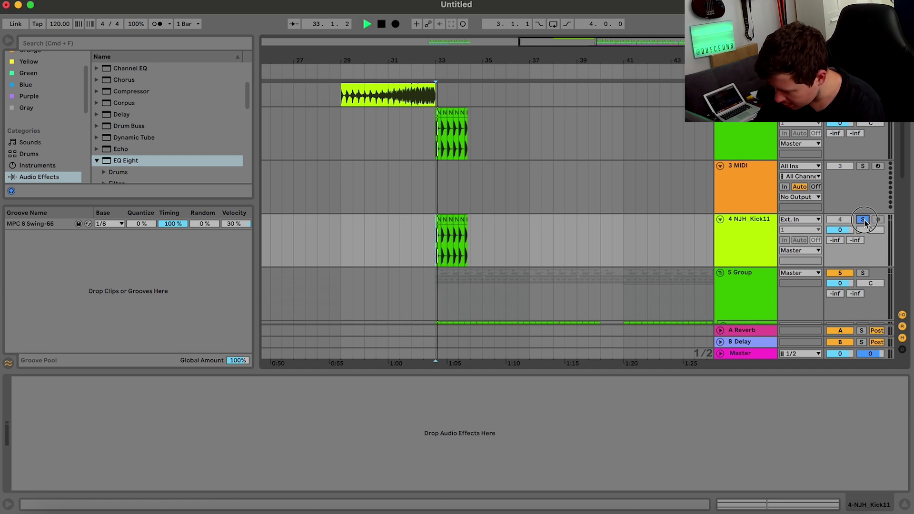
Set the gain of the first kick clip on the new audio track to -inf dB and turn off its warping.
double_click(439, 221)
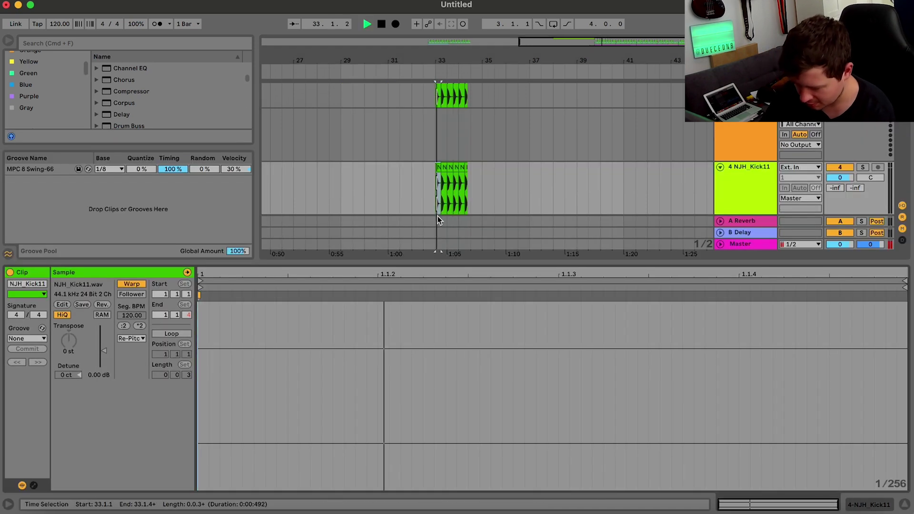
key("space")
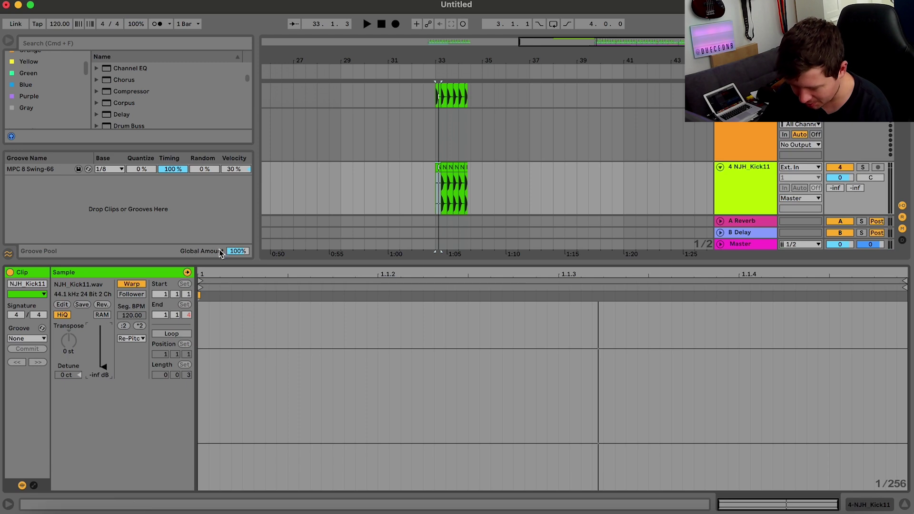
left_click(122, 286)
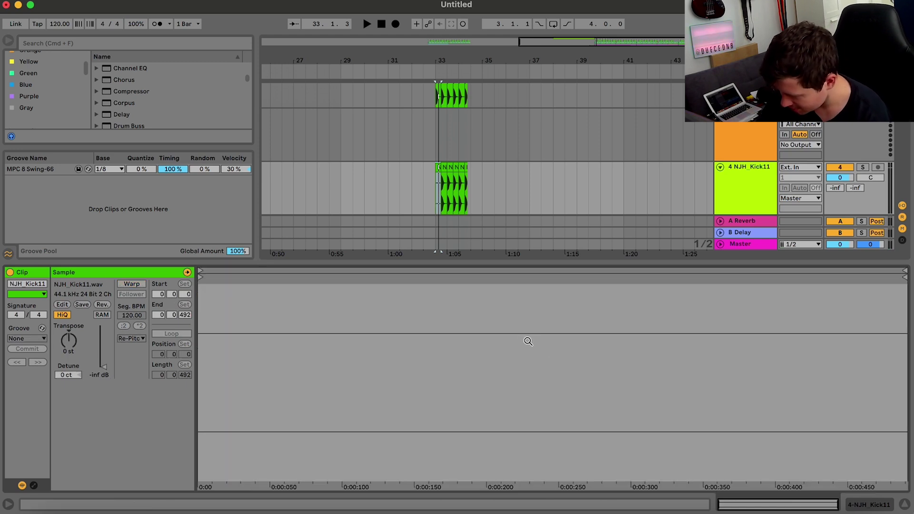
left_click(57, 504)
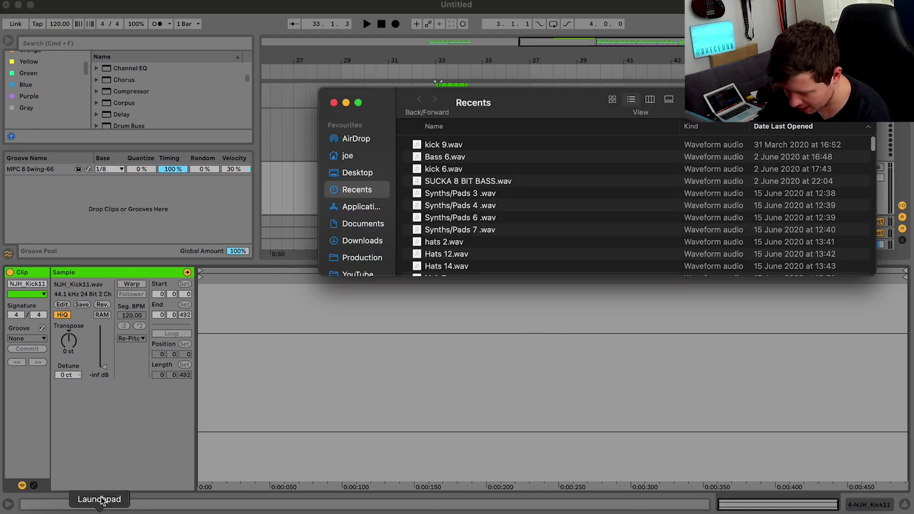
left_click(334, 102)
left_click(906, 510)
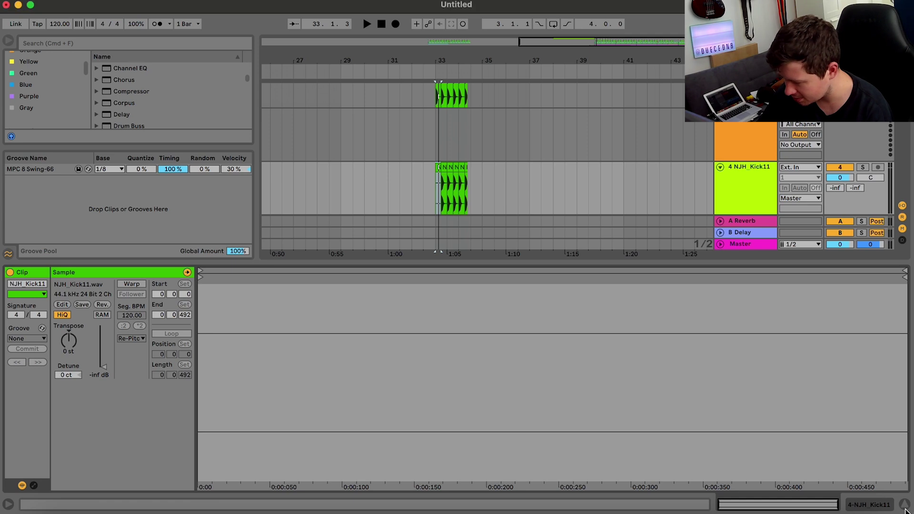
Play the fill clip at bar 40, and play the copied kicks from bar 33 for comparison.
left_click(906, 511)
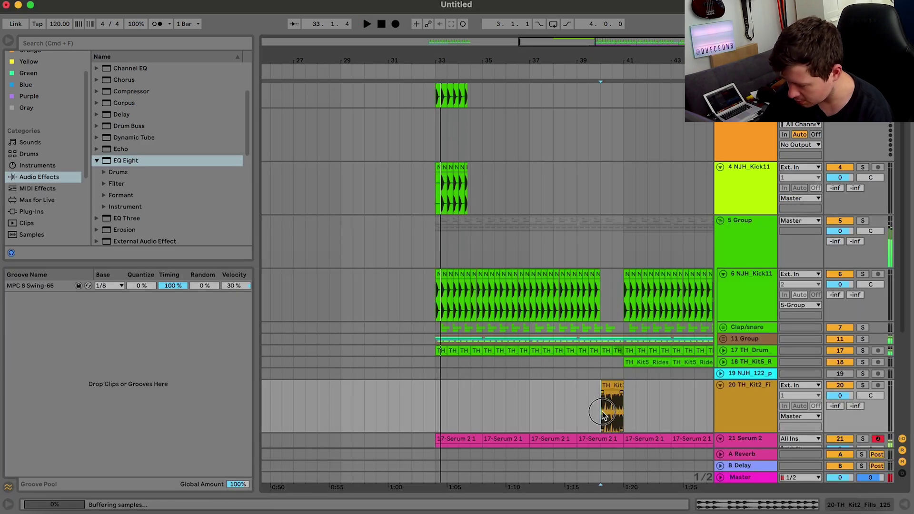
left_click(602, 412)
key("space")
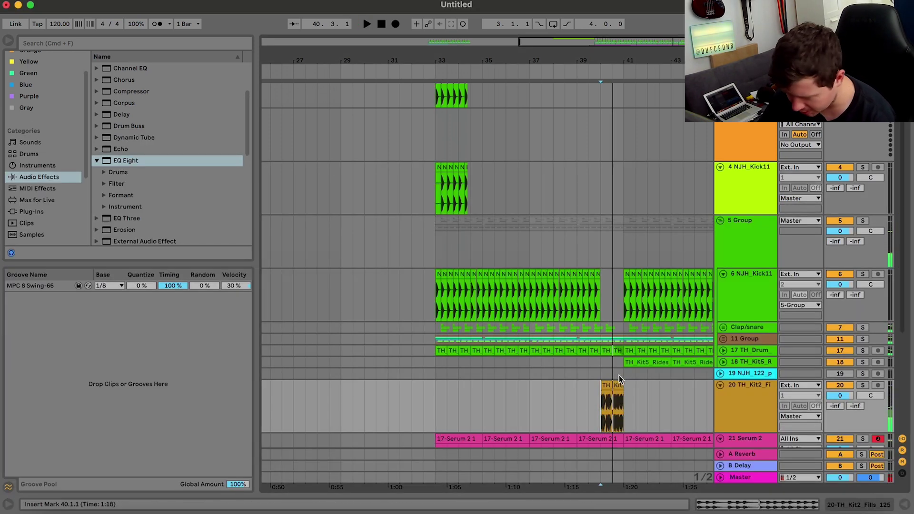
left_click(436, 165)
key("space")
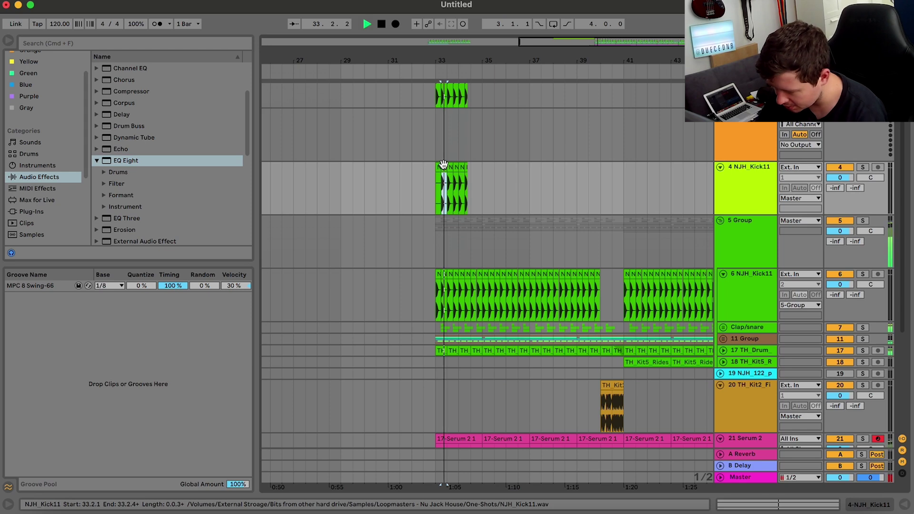
Delete the two duplicate kick tracks and the empty MIDI track above the drum group.
key("Delete")
scroll(745, 163, "up", 3)
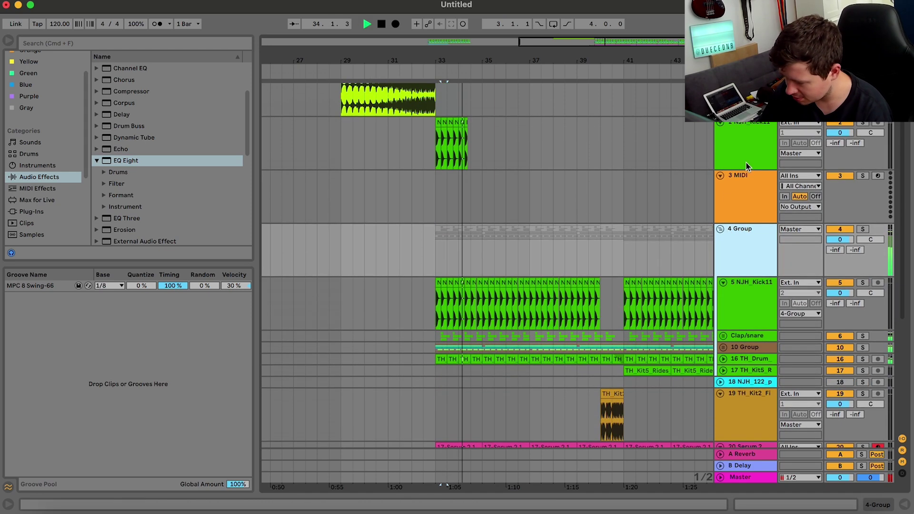
left_click(746, 162)
key("Delete")
key("Delete")
Check the audio input device options in the preferences and the output routing options of the NJH_Kick11 track.
double_click(764, 201)
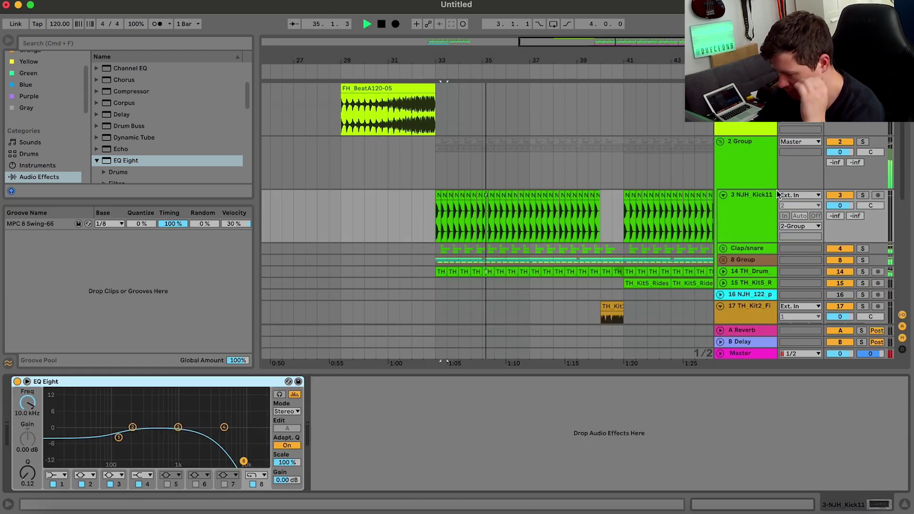
key("super+comma")
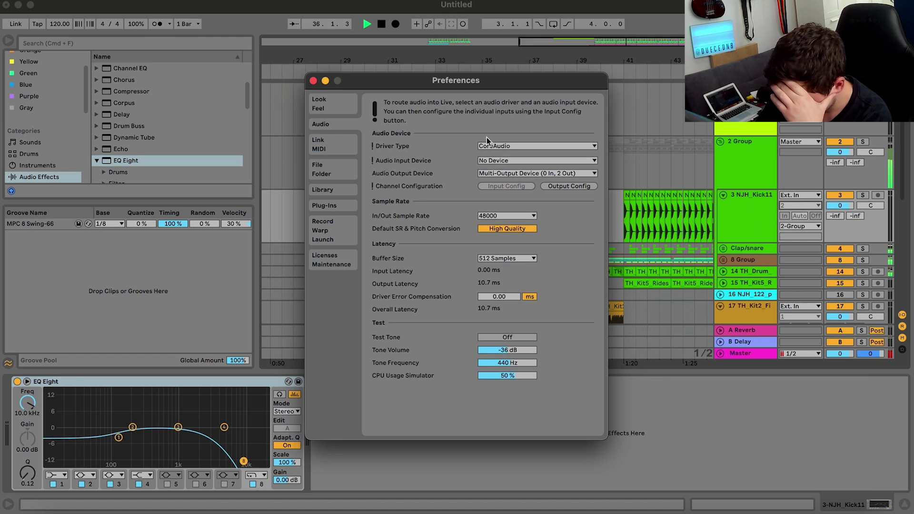
left_click(491, 161)
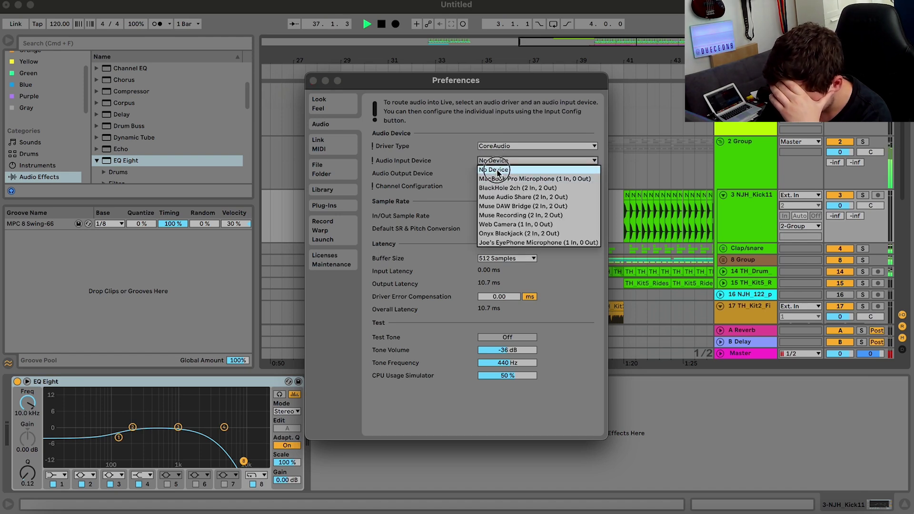
left_click(498, 179)
left_click(313, 81)
left_click(793, 226)
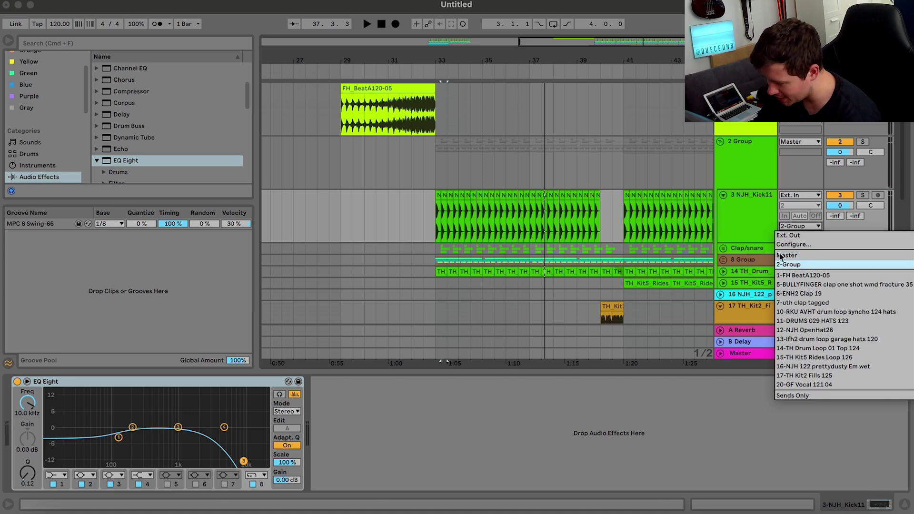
left_click(746, 237)
Add an audio track below the kick track, copy a TH_Kit5_Rides loop onto it at 31.1.1, and play it soloed.
left_click(756, 209)
key("super+t")
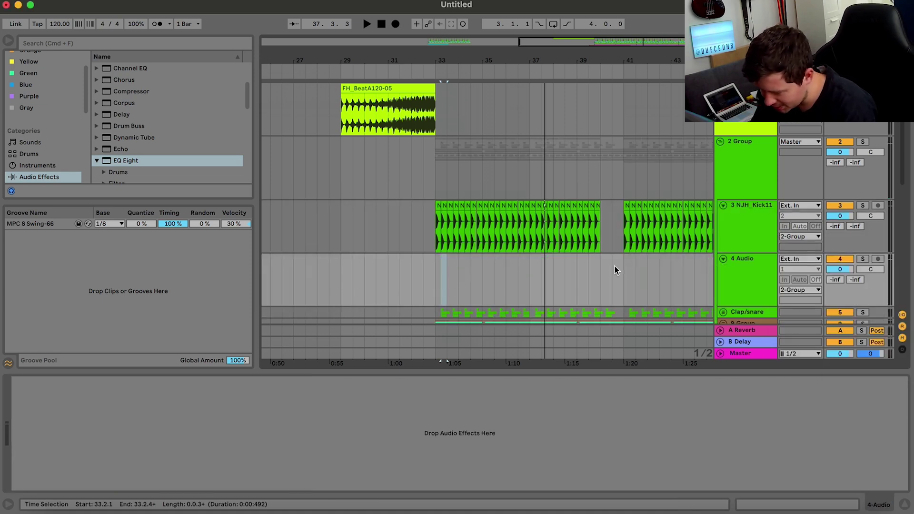
scroll(625, 283, "down", 2)
left_click_drag(625, 274, 380, 202)
left_click(863, 187)
key("space")
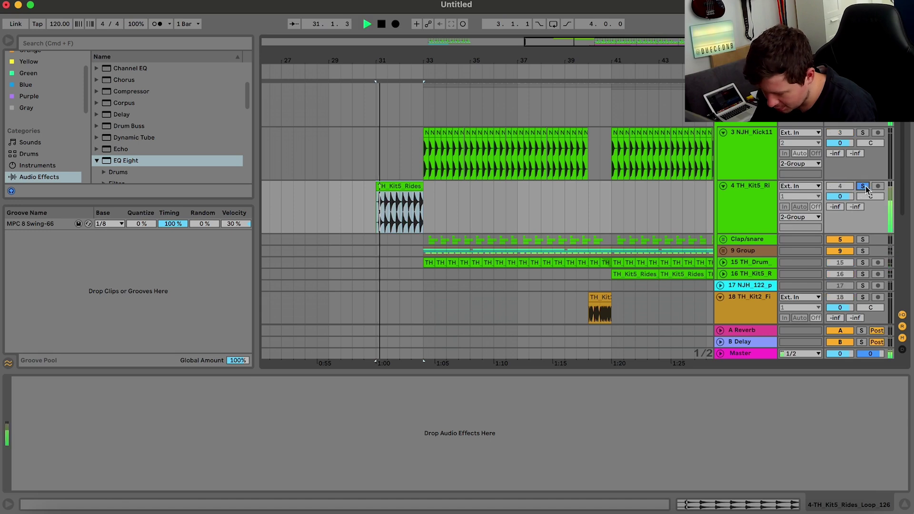
Copy the first kick clip of bar 33 over the start of the rides loop at 31.1.1 and play it soloed.
left_click(426, 133)
key("super+c")
left_click(382, 184)
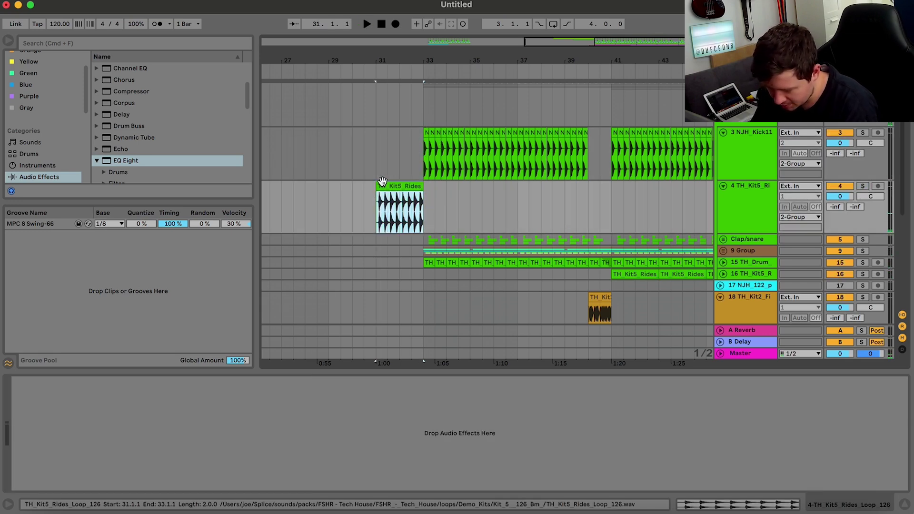
key("super+v")
key("space")
key("space")
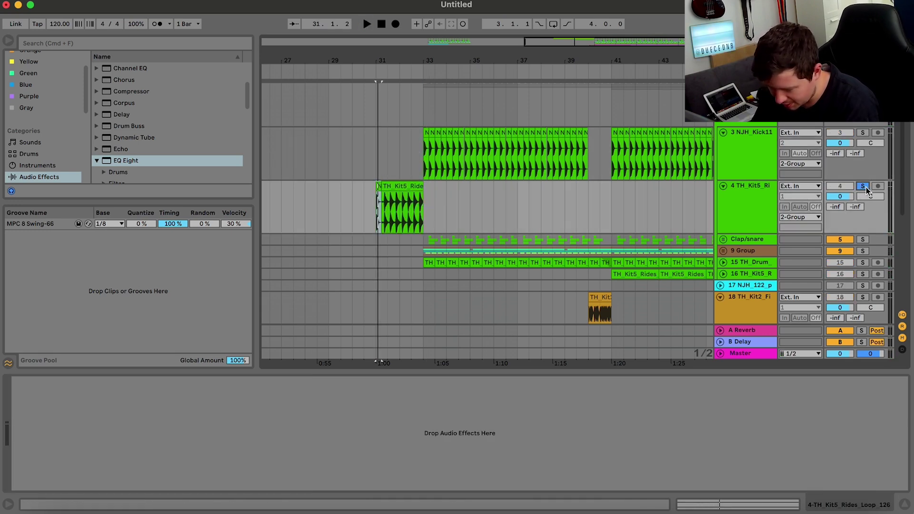
key("space")
key("space")
key("space")
Turn off warping for the pasted kick clip, set its gain to 24 dB, and play it.
double_click(378, 188)
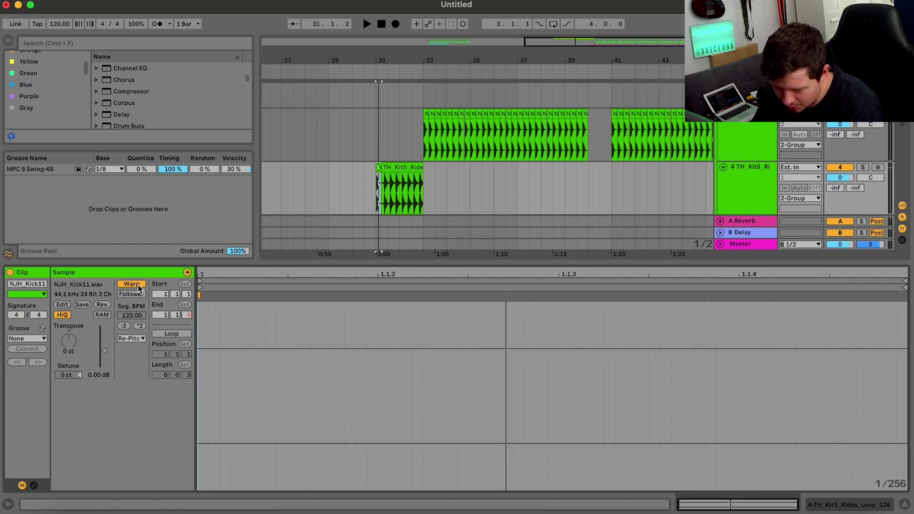
left_click(132, 285)
key("space")
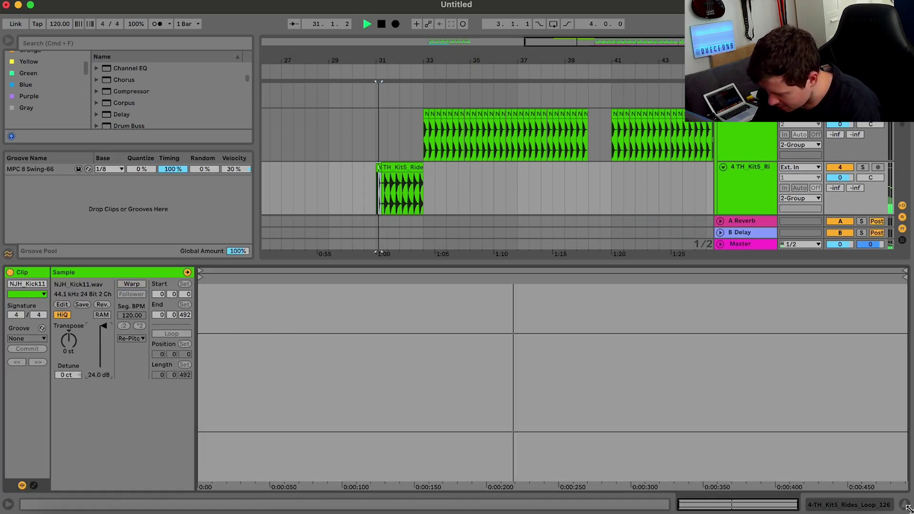
left_click(905, 504)
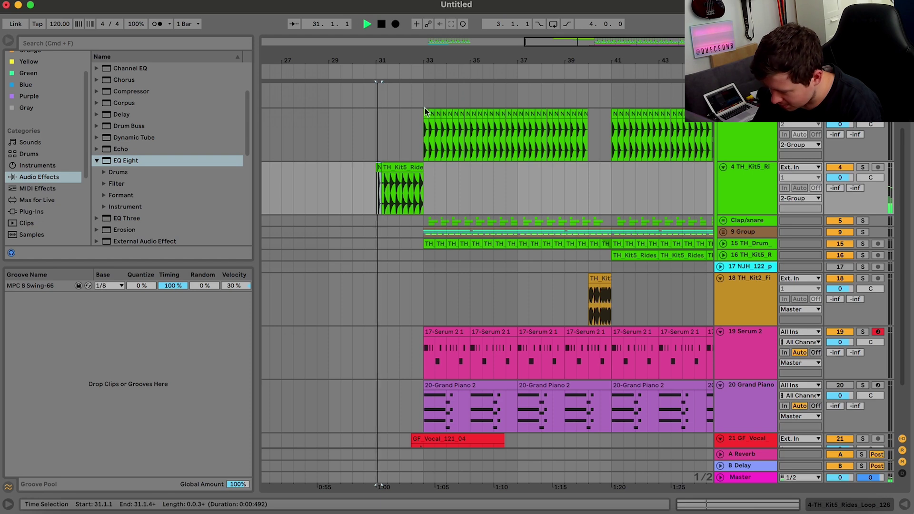
key("space")
left_click_drag(535, 40, 314, 44)
key("space")
key("space")
Delete the rides test track and replace the NJH_Kick11 track in the drum group with an empty audio track.
left_click(760, 196)
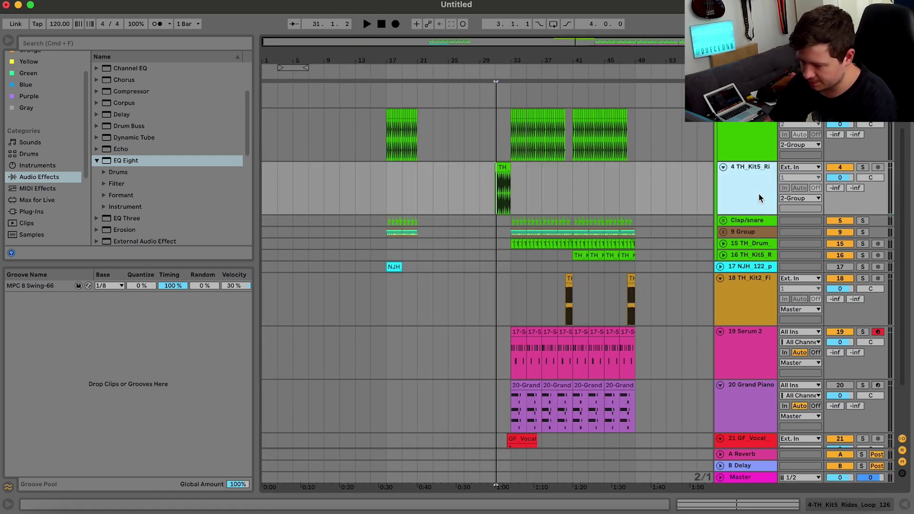
key("Delete")
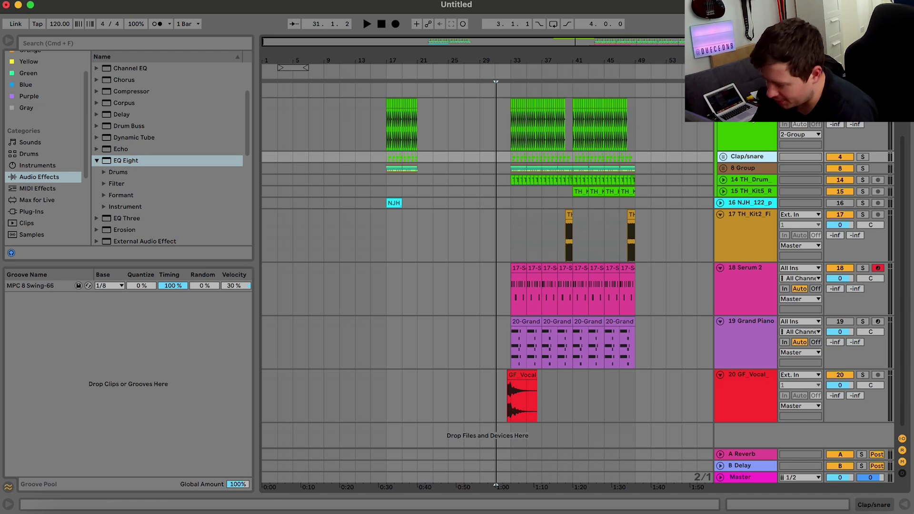
left_click(751, 134)
key("Delete")
left_click_drag(737, 172, 737, 135)
Switch to Splice and search the sample library for "kick".
left_click(625, 512)
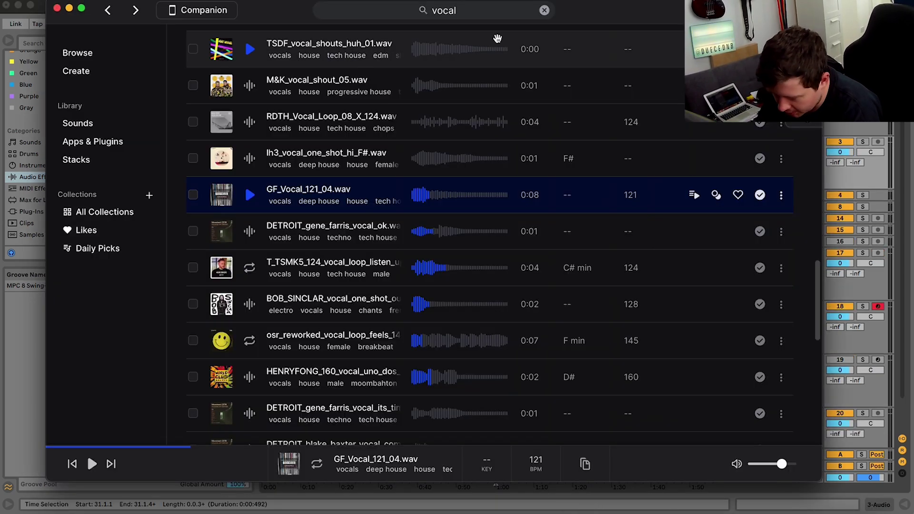
left_click(450, 9)
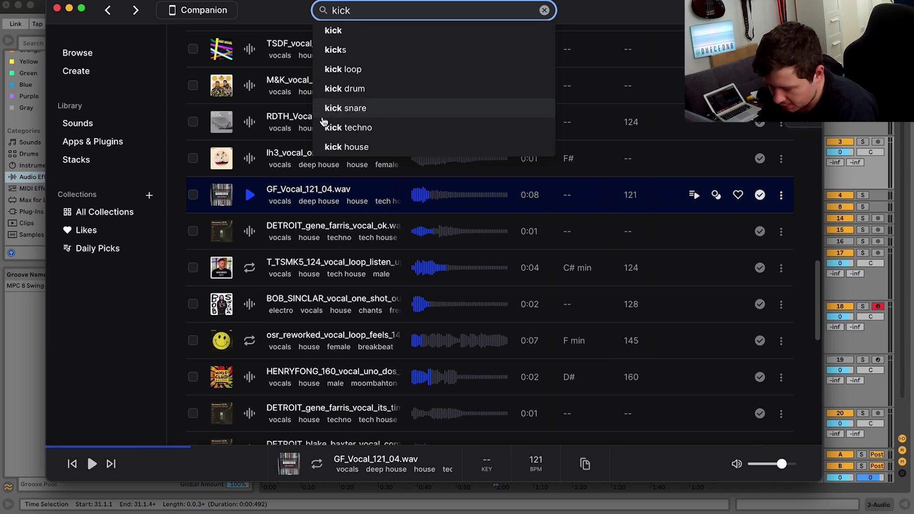
key("Return")
Audition the kick samples one after another from DBM_CK_KICK_16 down to RKU_MTE2_Kick_03.
left_click(233, 265)
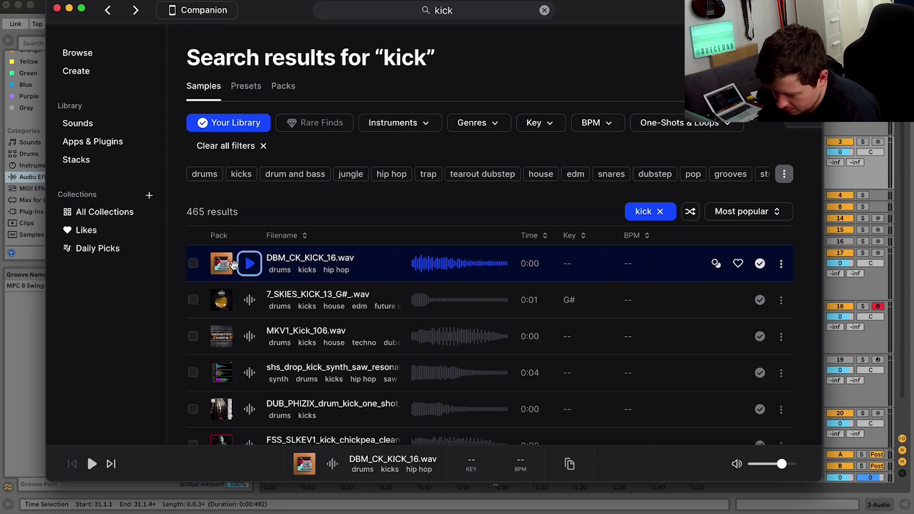
key("Down")
key("Down")
key("Down")
key("Down")
key("Down")
key("Down")
key("Down")
key("Down")
key("Down")
key("Down")
key("Down")
key("Down")
key("Down")
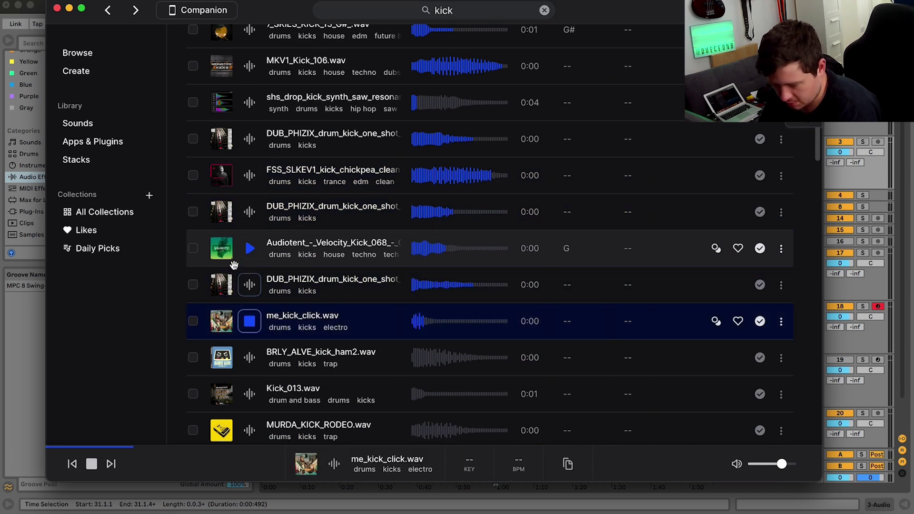
key("Down")
key("Down")
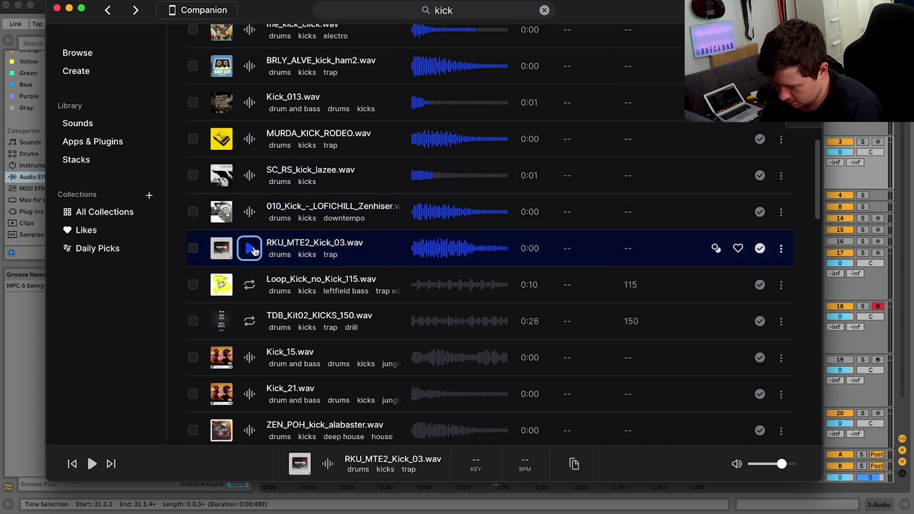
Copy the RKU_MTE2_Kick_03 sample, paste it at 33.1.1 on the new audio track in Ableton Live, and play it.
left_click(779, 255)
left_click(683, 290)
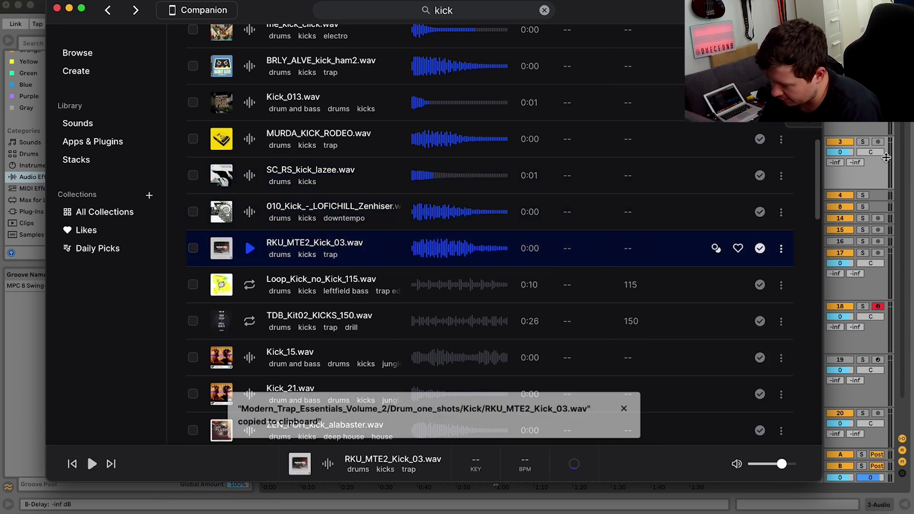
key("super+Tab")
left_click(518, 156)
key("super+v")
key("space")
left_click_drag(608, 41, 608, 260)
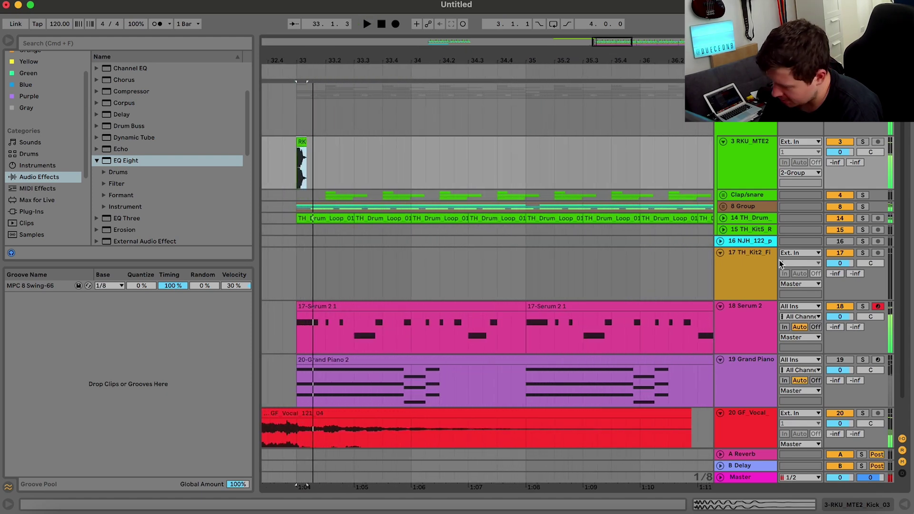
Lower the gain of the RKU_MTE2_Kick_03 clip slightly.
double_click(301, 141)
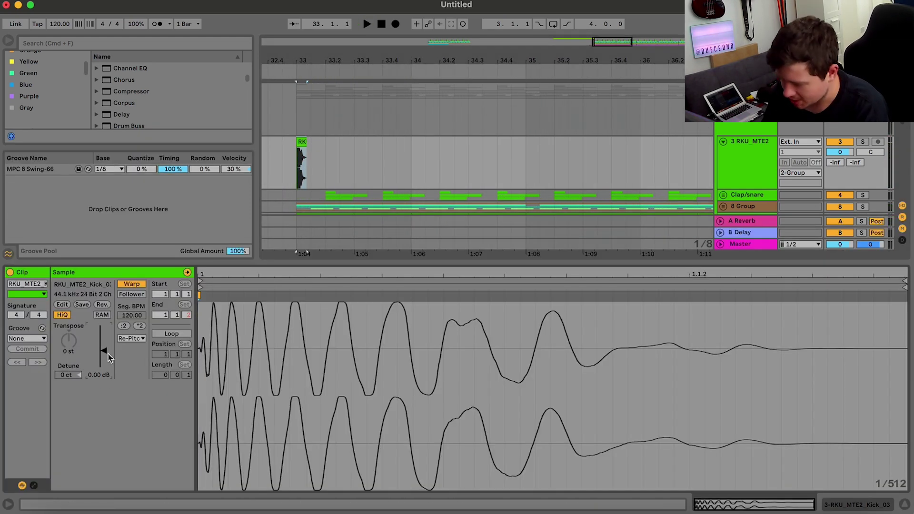
left_click_drag(106, 352, 107, 355)
Search the plug-ins for "dec" and add the VST3 version of Soundtoys Decapitator to the RKU_MTE2_Kick_03 track.
left_click(749, 174)
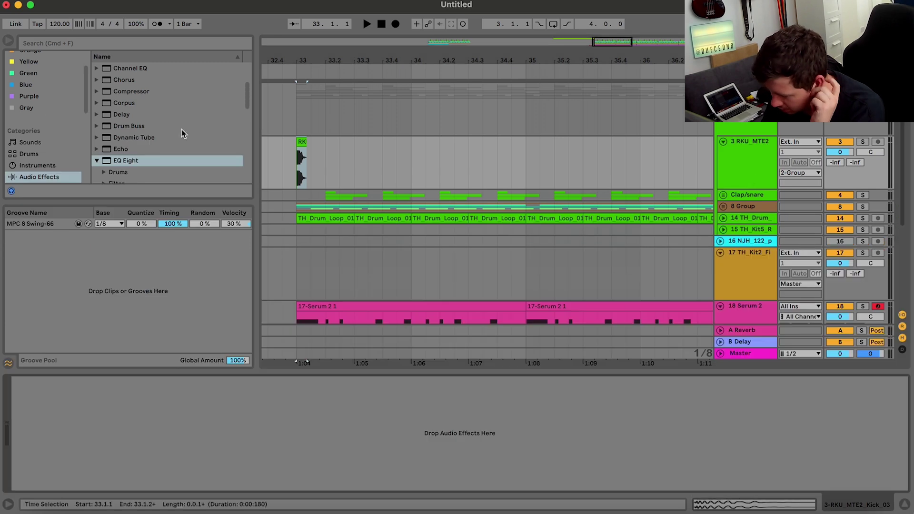
scroll(47, 148, "down", 2)
left_click(31, 151)
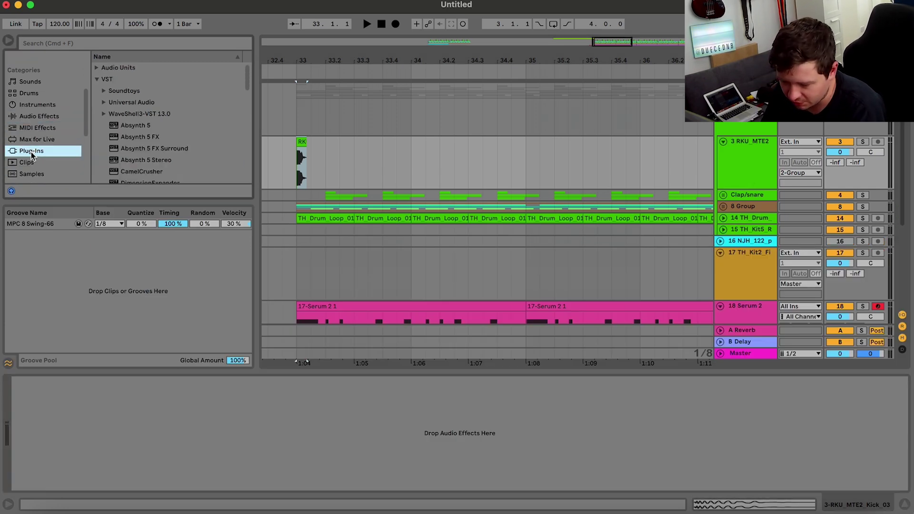
left_click(66, 47)
type("dec")
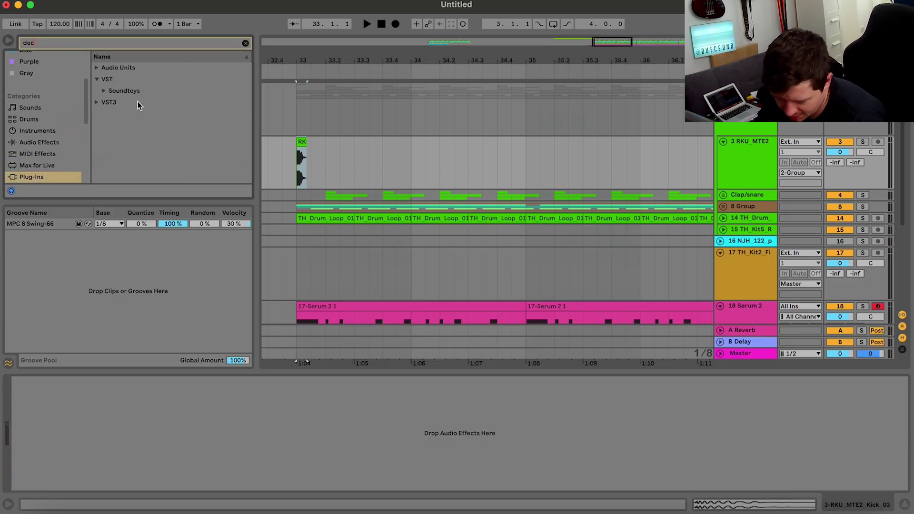
left_click(100, 104)
double_click(131, 113)
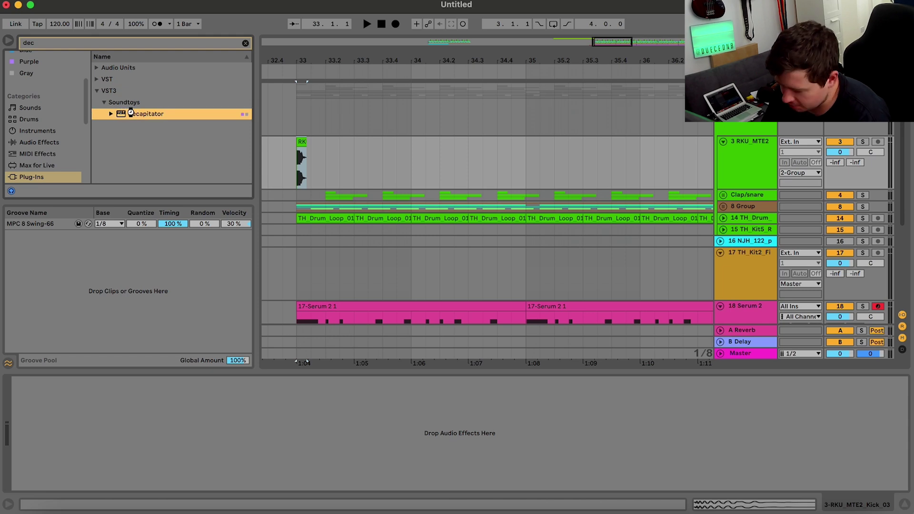
double_click(130, 114)
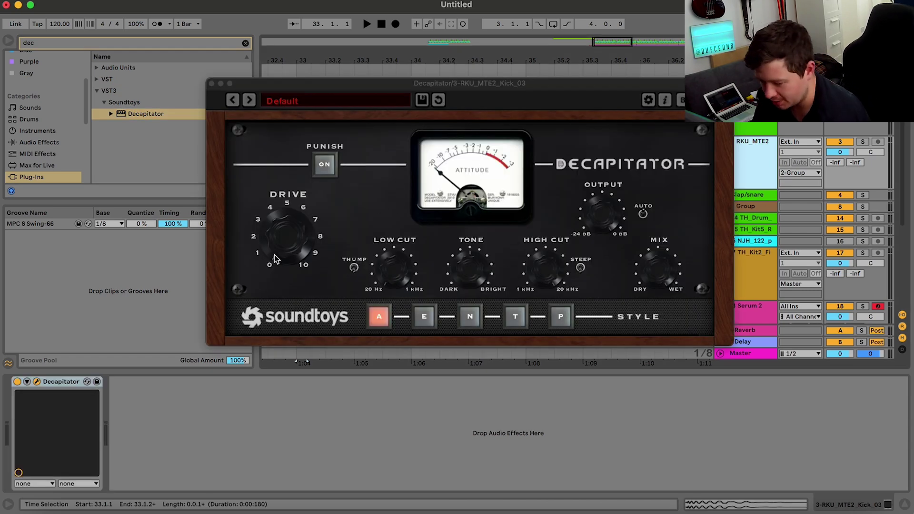
Raise Decapitator's drive to about 2.5, solo the kick track, and play the kick from 33.1.1.
left_click_drag(274, 256, 294, 197)
key("space")
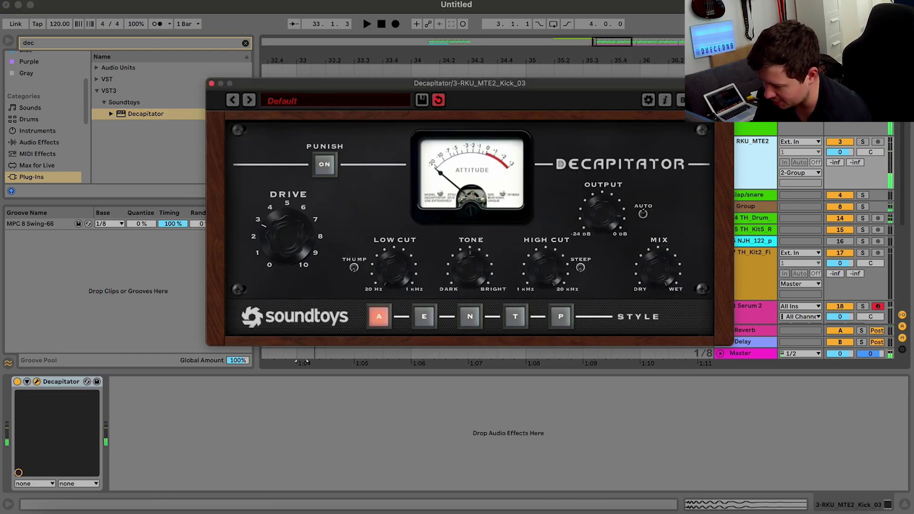
left_click(862, 142)
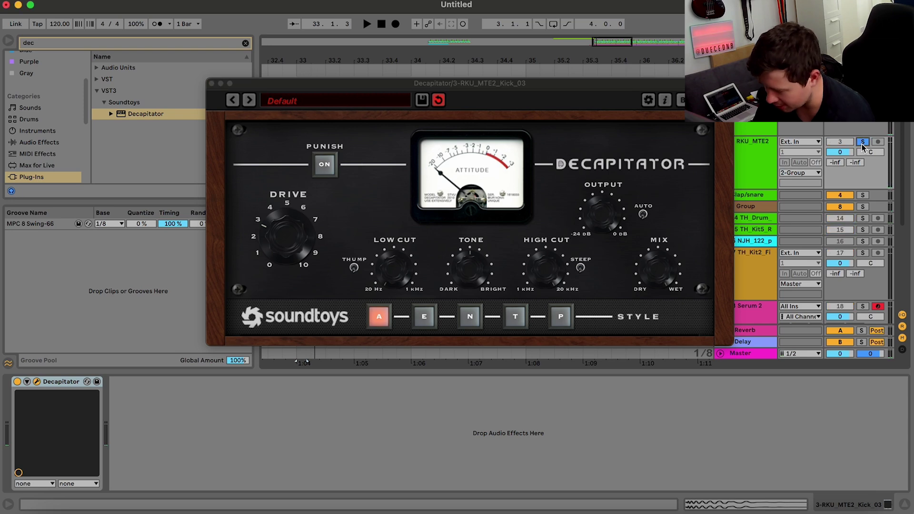
left_click(296, 241)
key("space")
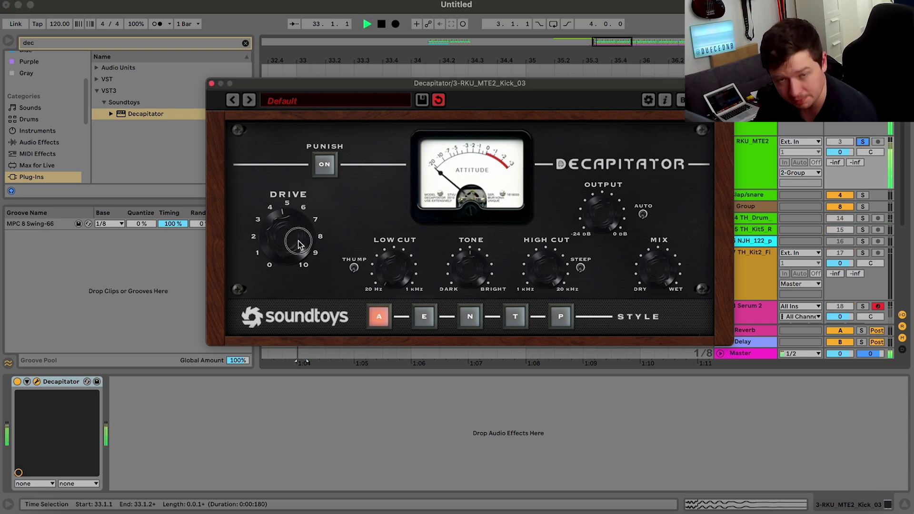
key("space")
key("space")
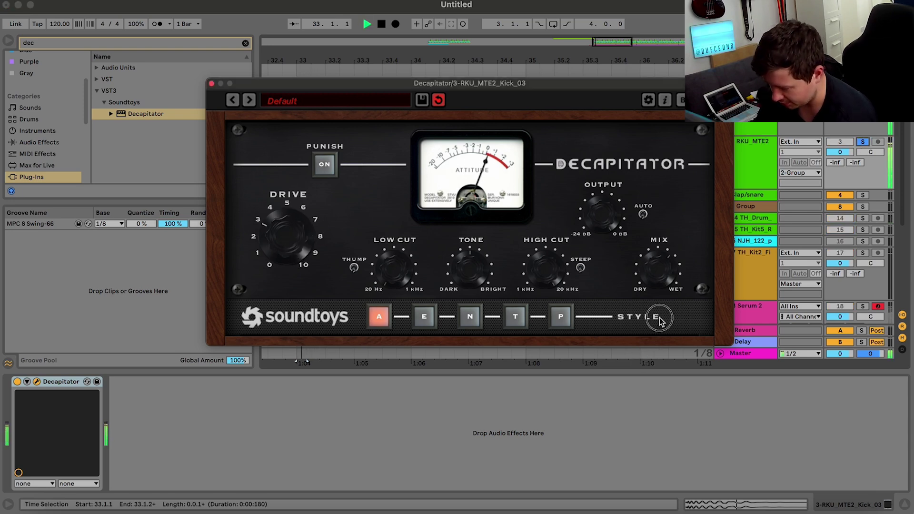
Close Decapitator, search the plug-ins for "trans", and add the VST3 version of Native Instruments Transient Master to the kick track.
left_click(211, 84)
left_click(150, 46)
type("tra")
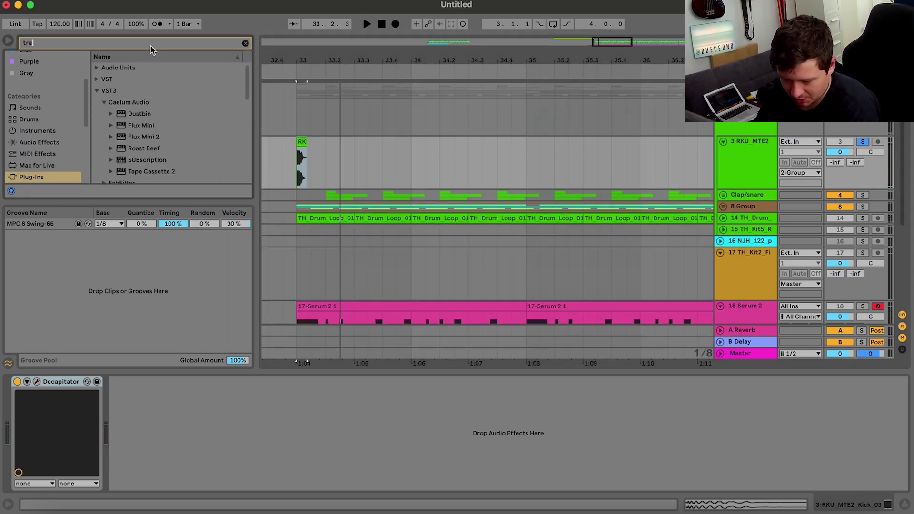
type("ns")
left_click(103, 103)
double_click(131, 113)
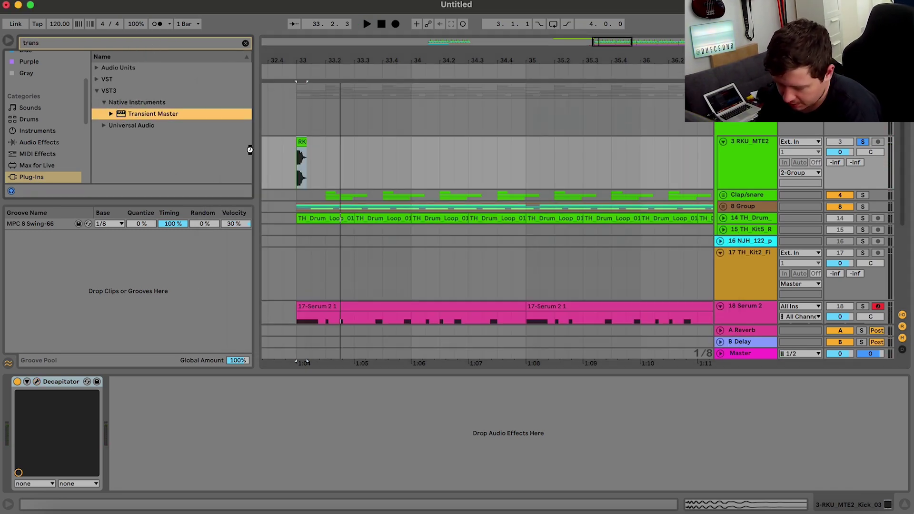
key("Return")
Set Transient Master's attack to 29%, raise its sustain slightly, and close the plug-in window.
left_click_drag(376, 188, 376, 178)
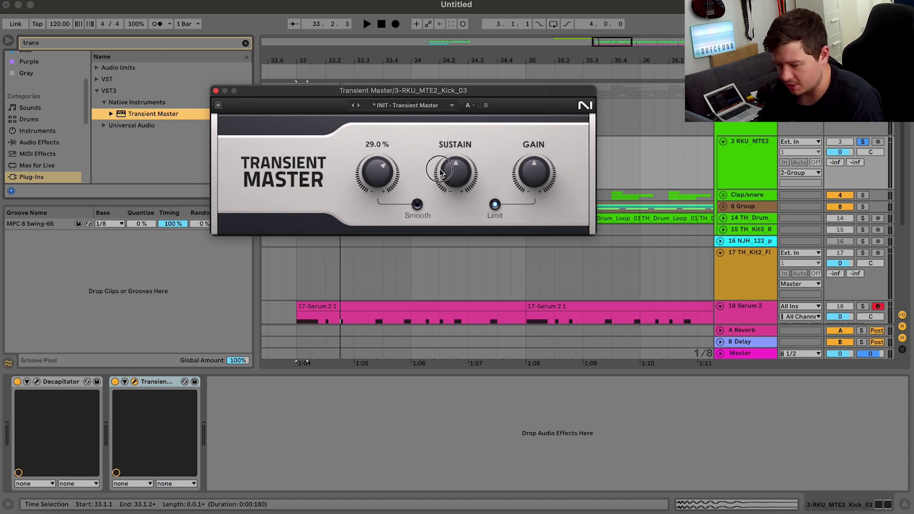
left_click_drag(456, 170, 456, 160)
left_click(216, 90)
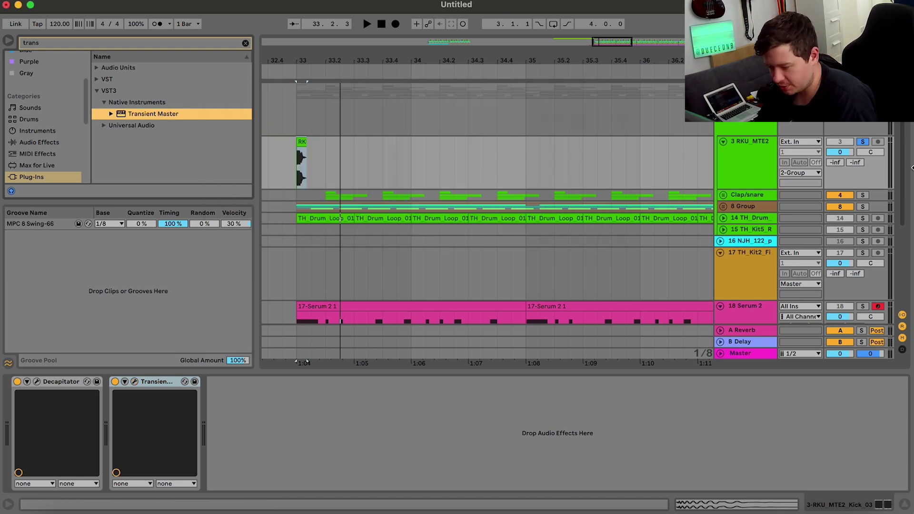
Freeze and flatten the RKU_MTE2_Kick_03 track to render its effects into audio.
right_click(757, 139)
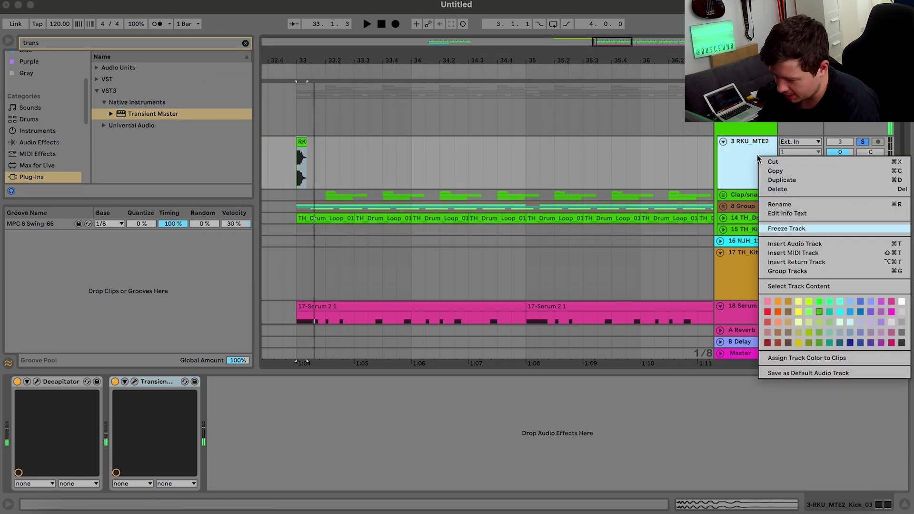
left_click(768, 229)
right_click(757, 159)
left_click(771, 237)
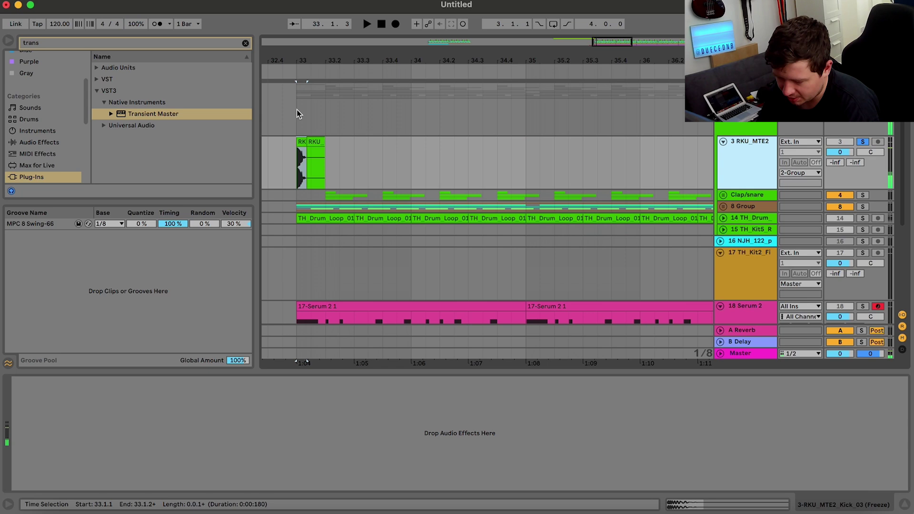
Delete the leftover clip after the flattened kick and select the one-beat range from 33.1.1 to 33.2.1.
left_click(318, 141)
key("Delete")
left_click_drag(312, 140, 292, 161)
key("space")
key("super+d")
key("space")
key("super+d")
key("super+z")
key("super+z")
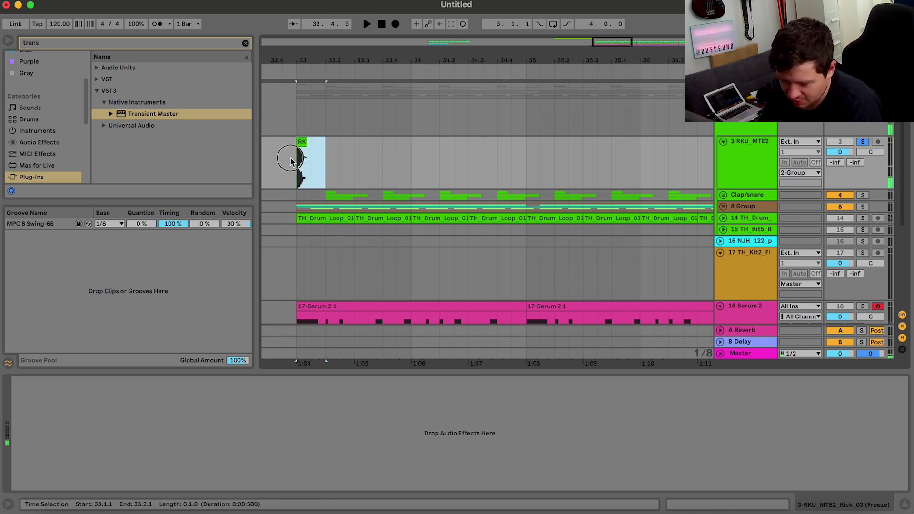
Start playback and duplicate the one-beat kick selection six times, placing a kick on every beat through 34.3.
key("space")
key("super+d")
key("super+d")
key("super+d")
key("super+d")
key("super+d")
key("super+d")
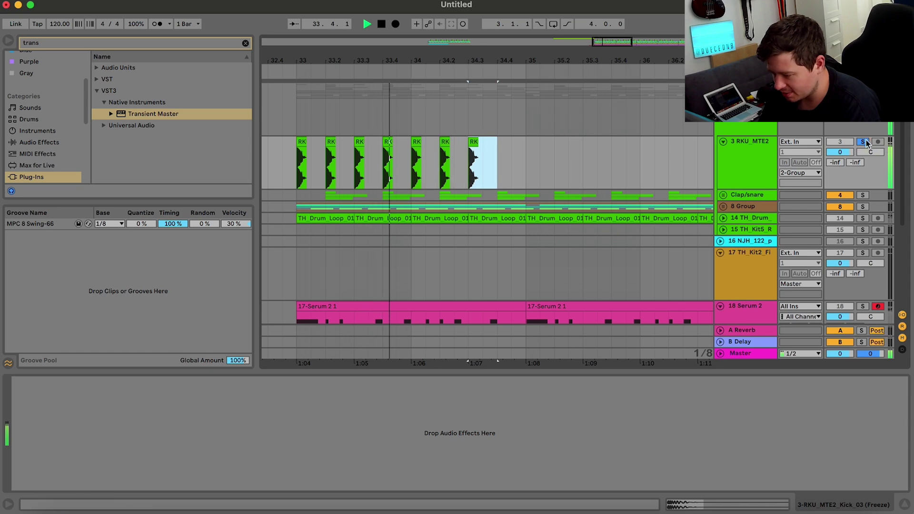
Duplicate the two-bar kick pattern from bar 33 twice along the RKU_MTE2 track and set that track's volume to -5 dB.
left_click_drag(296, 157, 517, 153)
key("super+d")
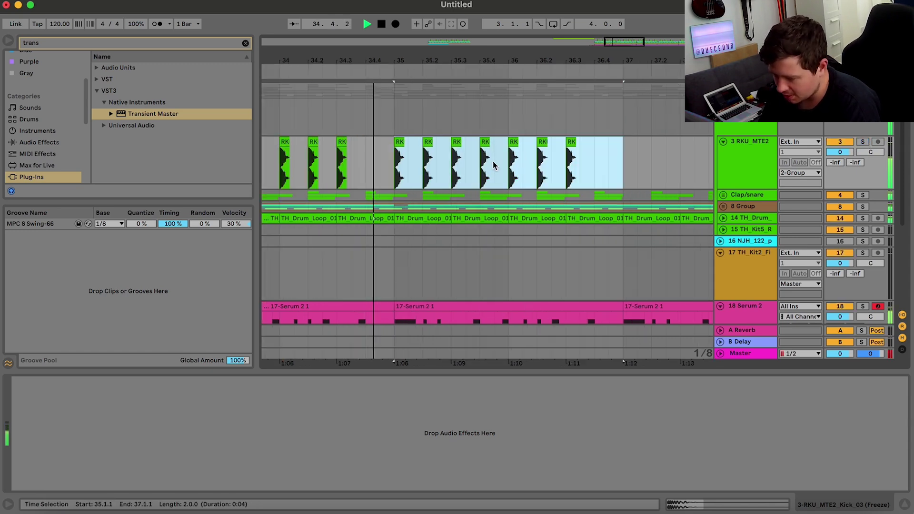
key("super+d")
left_click_drag(850, 152, 849, 155)
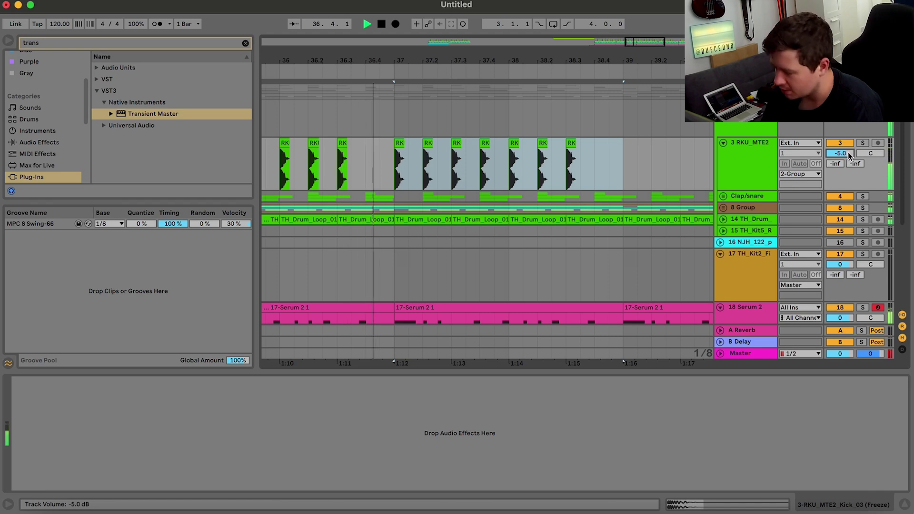
Stop playback and delete every kick on the RKU_MTE2 track except the first one at bar 33.
key("space")
left_click_drag(610, 42, 571, 10)
key("plus")
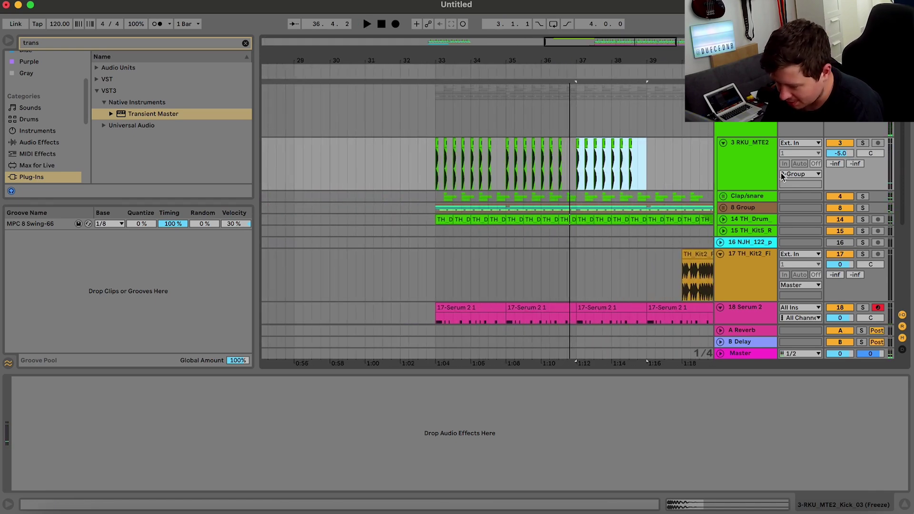
left_click_drag(673, 162, 438, 159)
key("Delete")
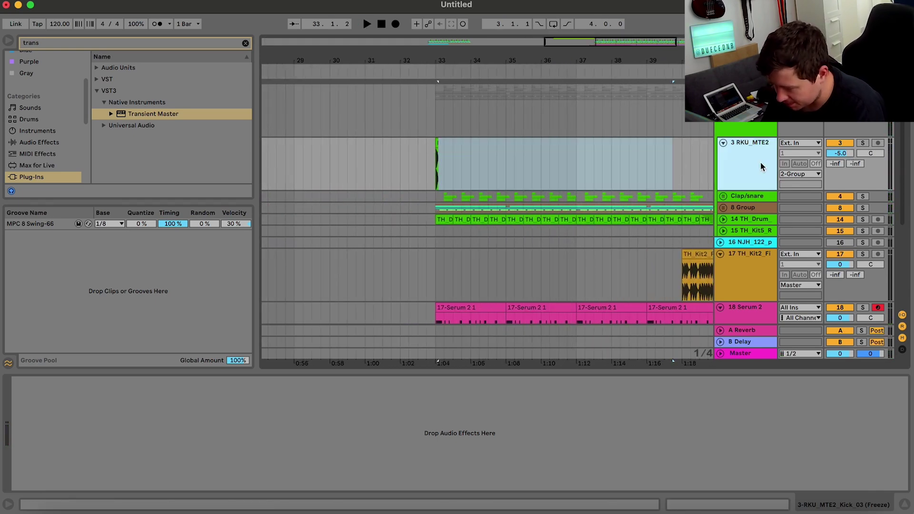
Add an empty audio track below the RKU_MTE2 kick track and group the two tracks.
key("super+t")
key("space")
key("space")
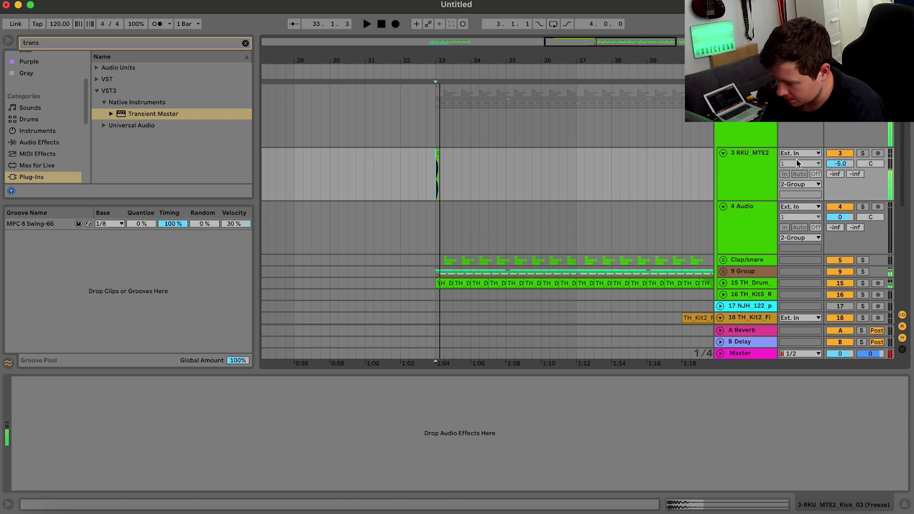
left_click(731, 170)
left_click(748, 221, "shift")
key("super+g")
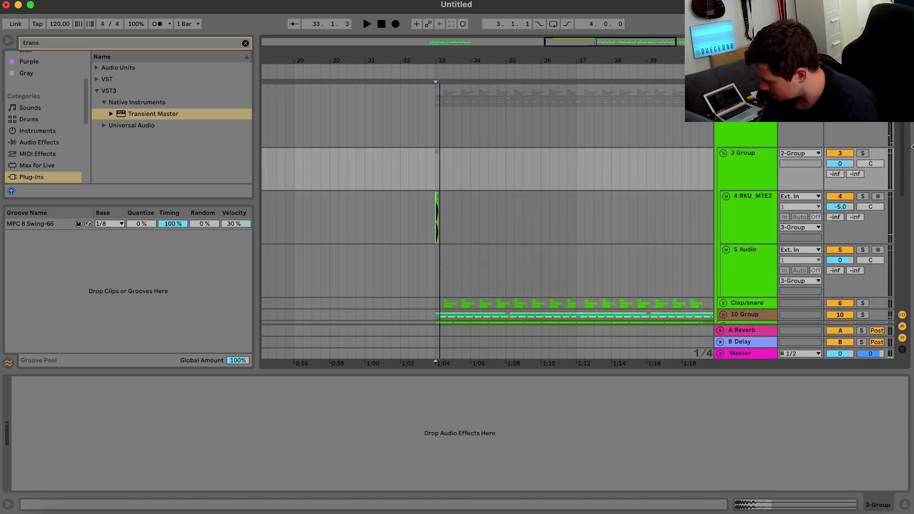
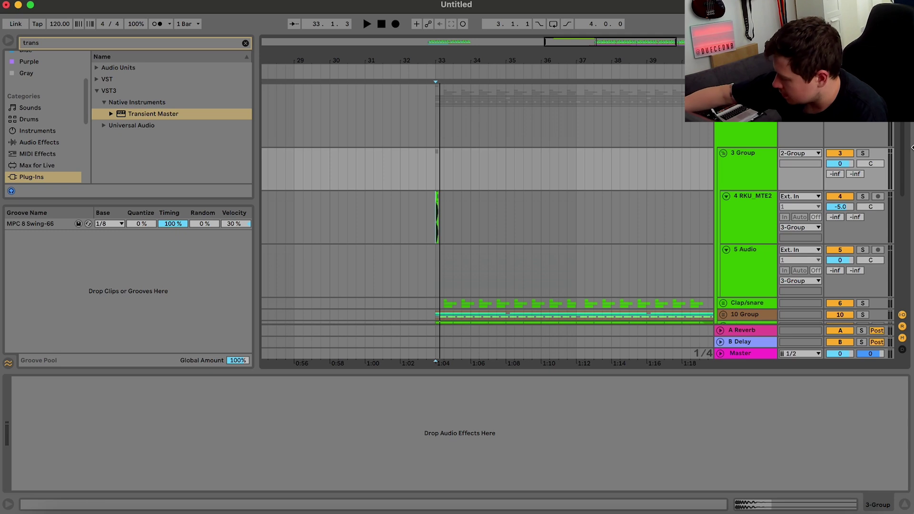
Solo the new kick group and set the RKU_MTE2 track's volume to -3 dB while auditioning the kick.
key("space")
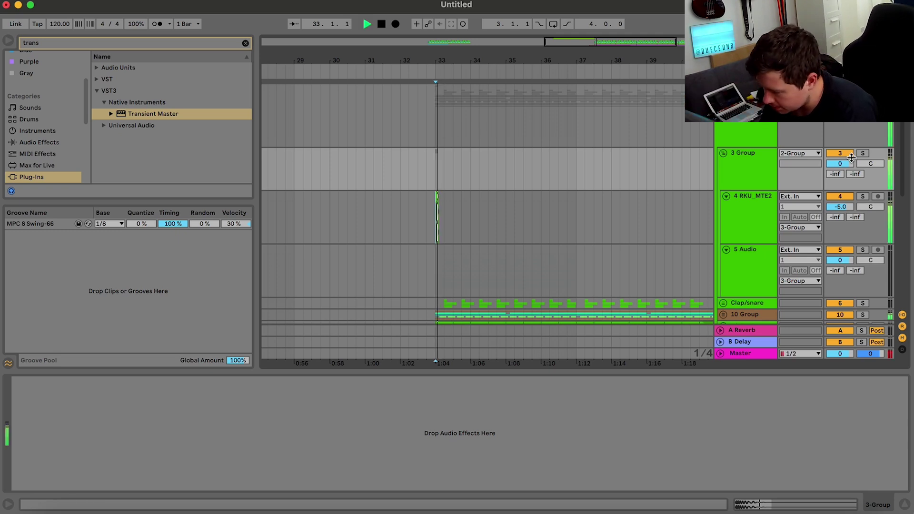
left_click(862, 153)
left_click_drag(840, 207, 839, 202)
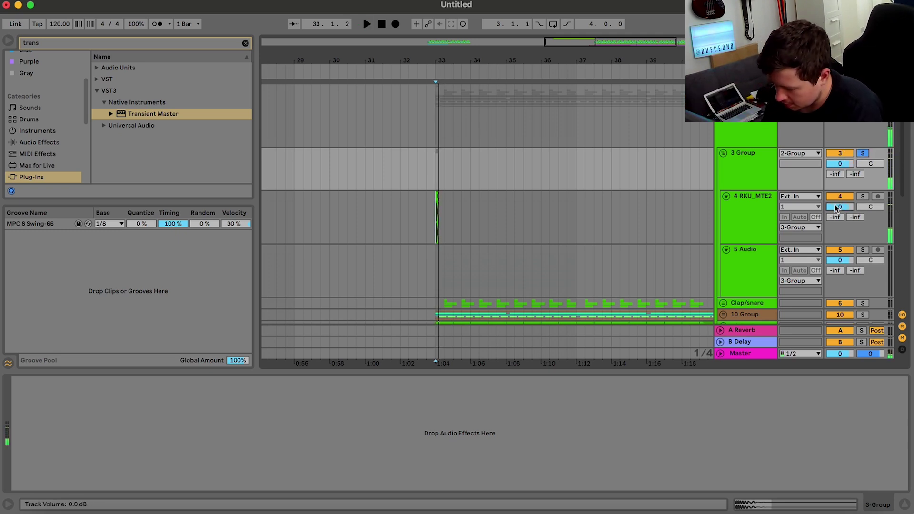
key("space")
key("space")
key("space")
key("space")
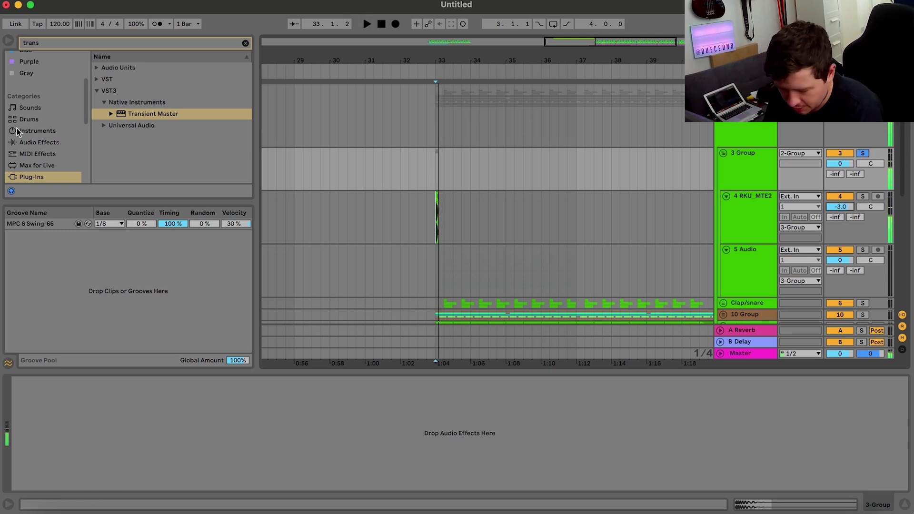
Search the browser for "kick" and look through the Old Laptop Samples folder in the Samples place.
left_click(122, 41)
type("kick")
scroll(27, 99, "down", 5)
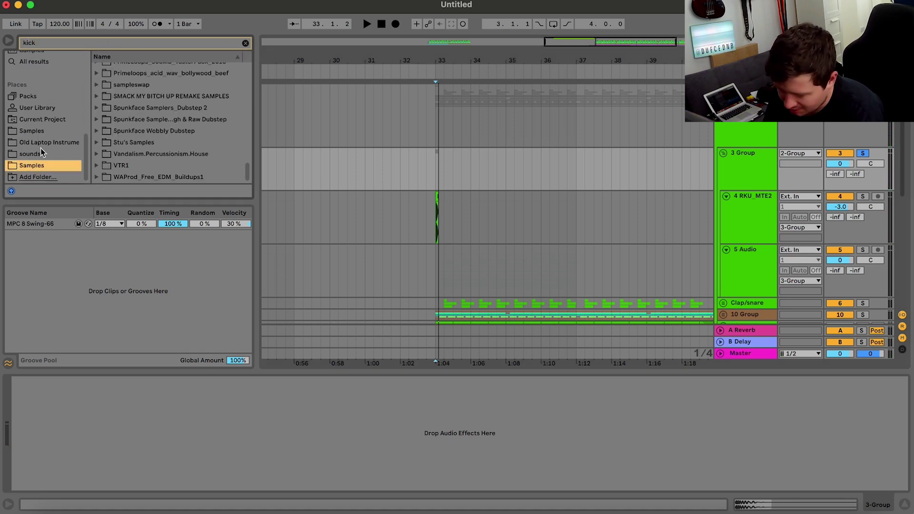
left_click(26, 133)
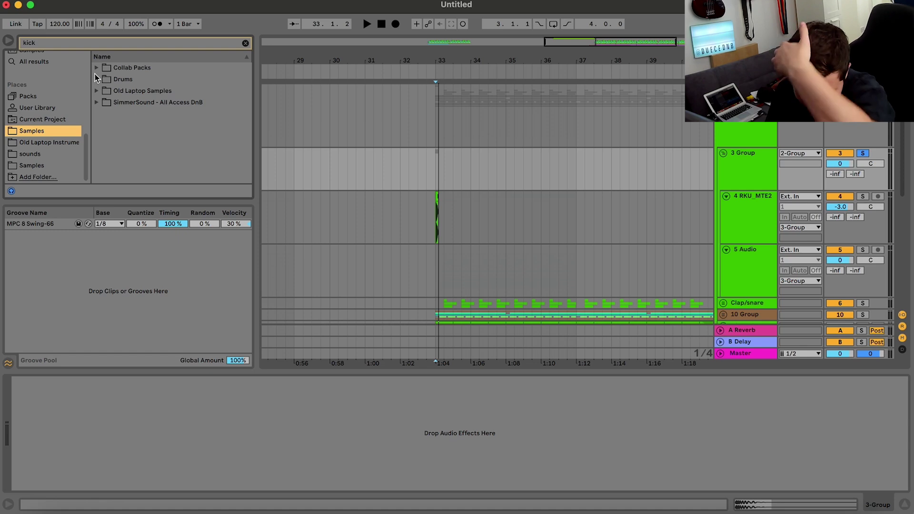
left_click(97, 90)
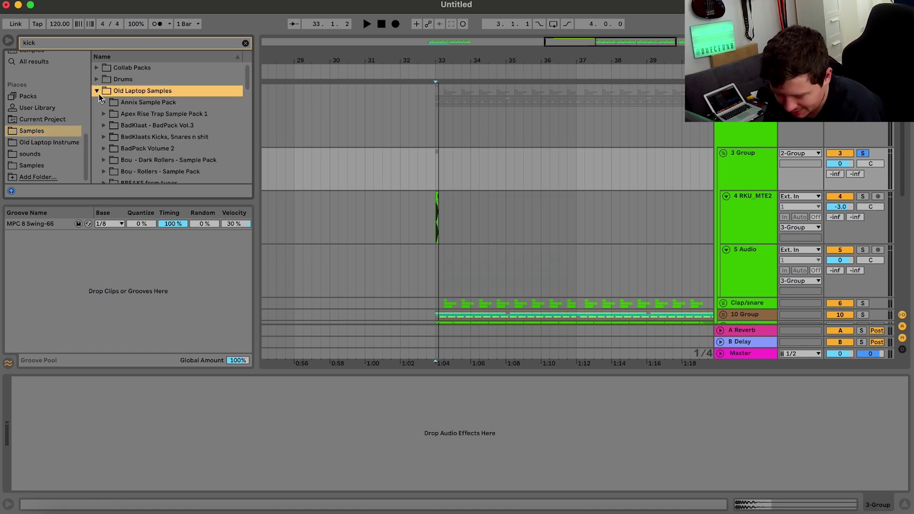
scroll(104, 138, "down", 6)
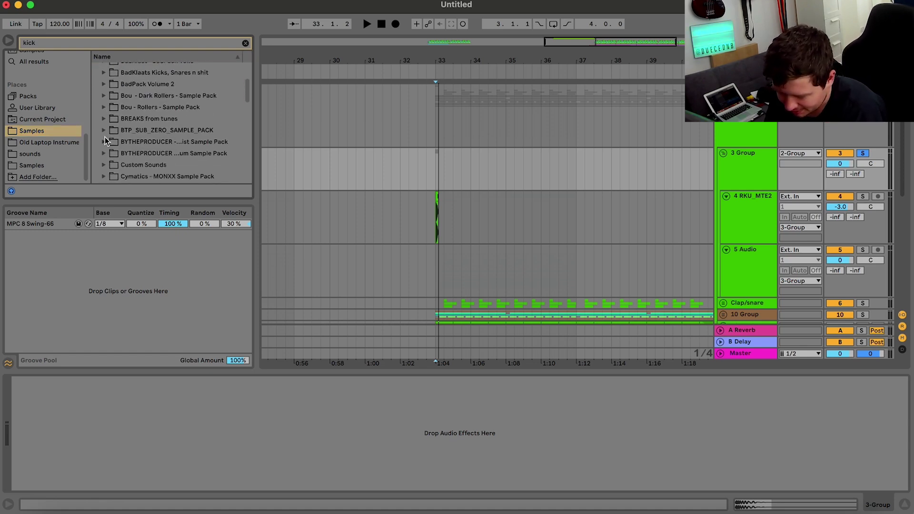
scroll(105, 138, "down", 10)
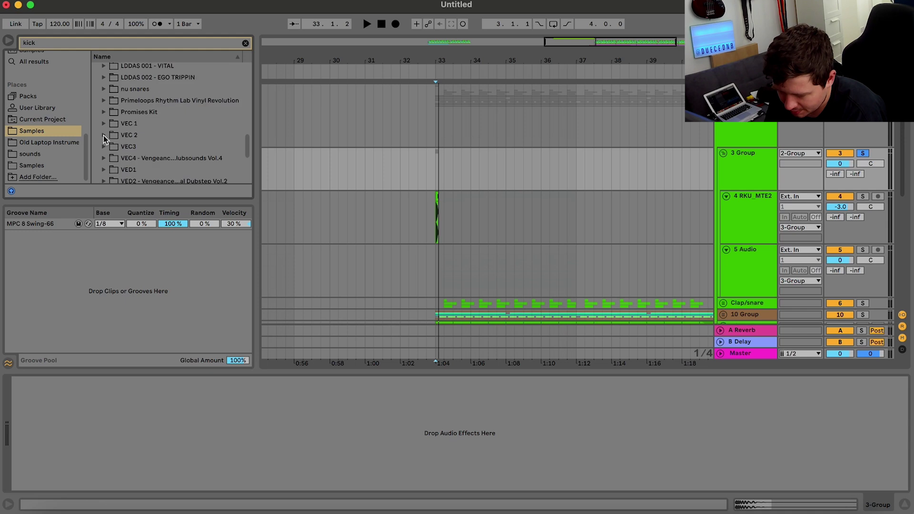
Open the VEH1 Hard Kicks folder inside VEH 1 and preview its samples, settling on VEH1 Hard Kick - 004.wav.
left_click(103, 135)
left_click(103, 136)
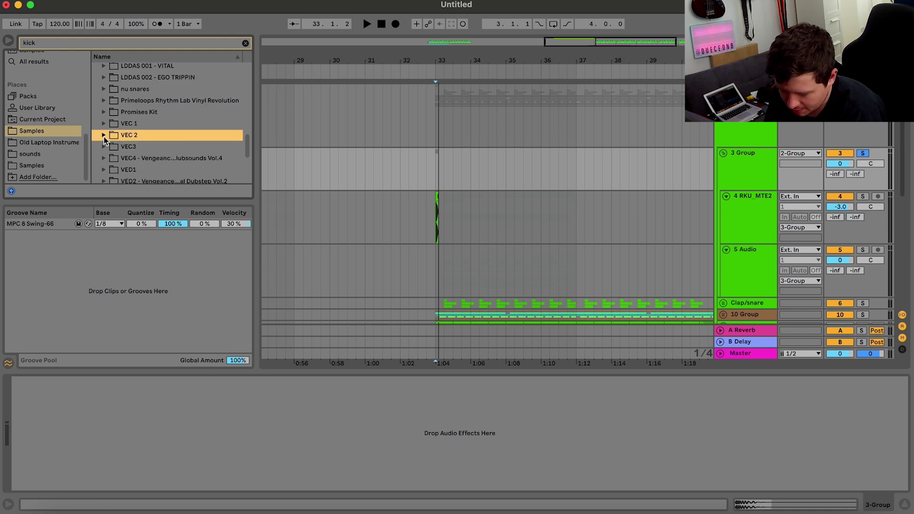
scroll(104, 142, "down", 3)
left_click(104, 167)
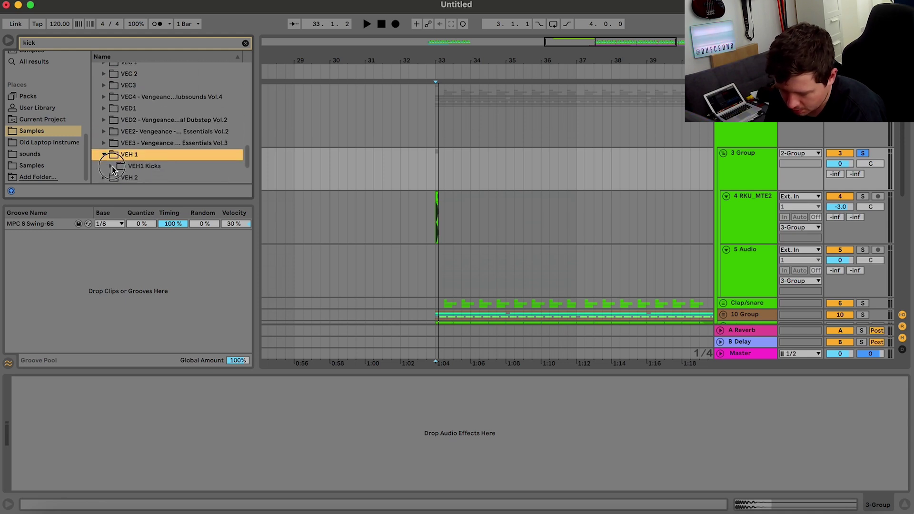
left_click(112, 163)
scroll(118, 160, "down", 3)
left_click(119, 97)
left_click(138, 153)
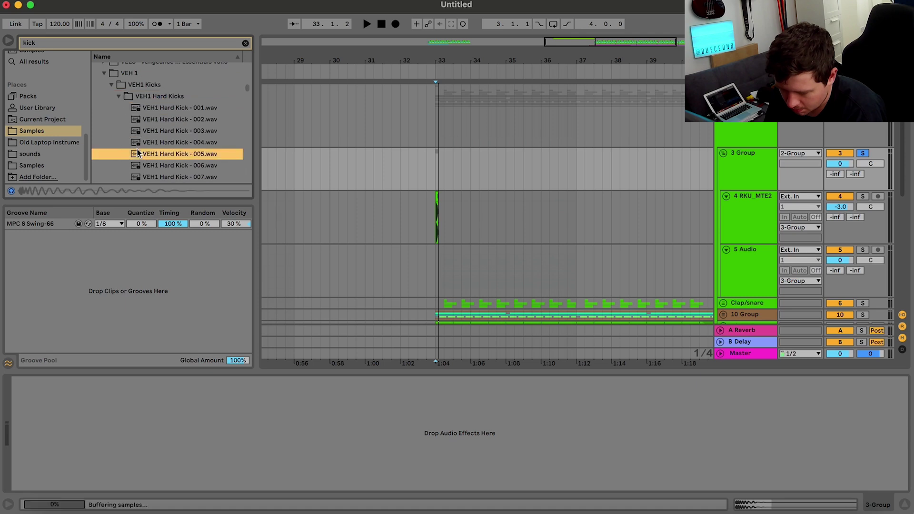
key("Down")
key("Up")
key("Up")
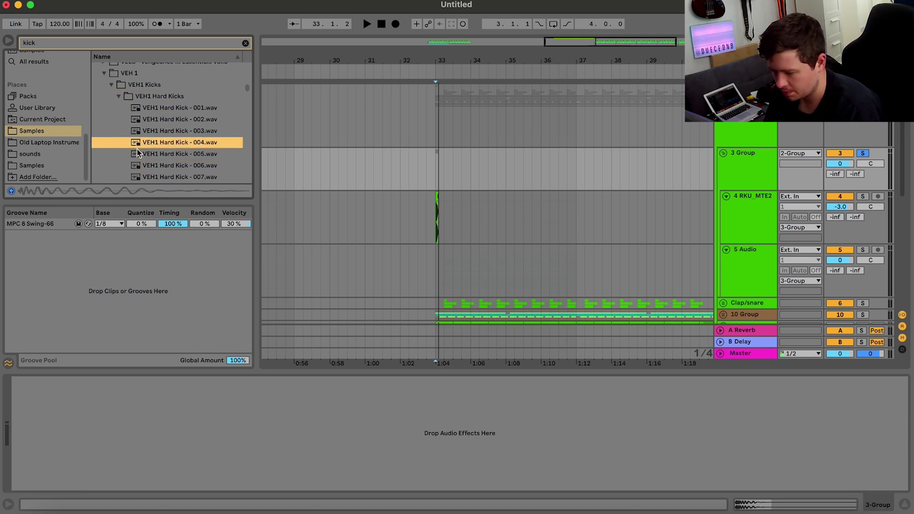
Place VEH1 Hard Kick - 004.wav on the empty audio track at 33.1.1 under the existing kick and solo that track.
key("space")
key("space")
left_click_drag(592, 41, 592, 90)
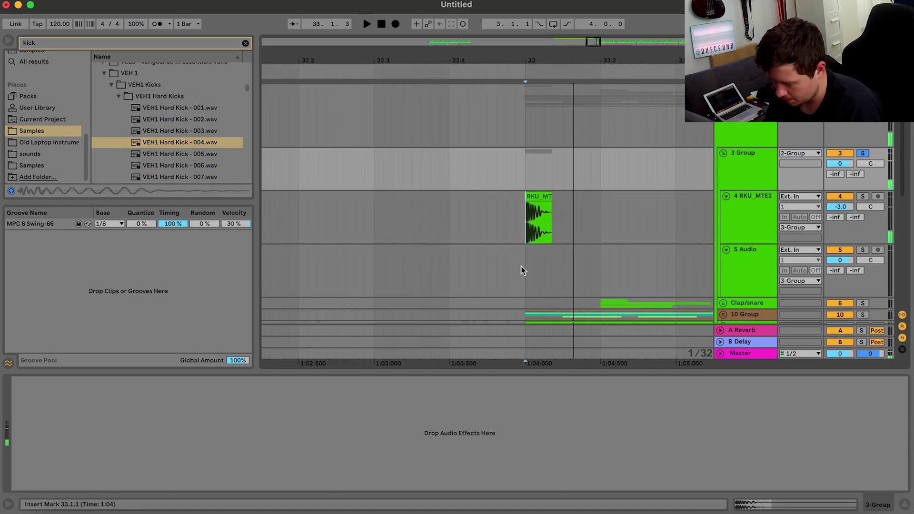
left_click(522, 269)
key("Return")
left_click(863, 250)
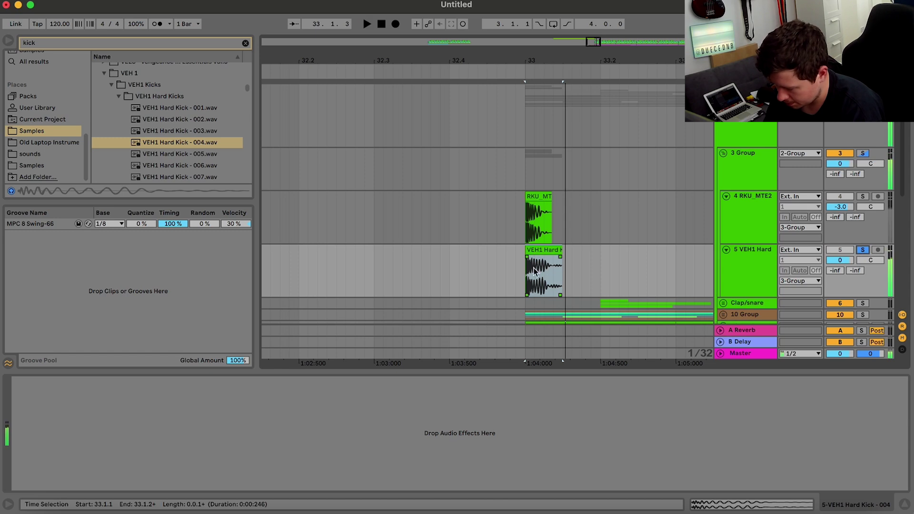
Adjust the VEH1 Hard Kick clip's fades to keep its initial attack and fade out its tail, then play it.
left_click(529, 264)
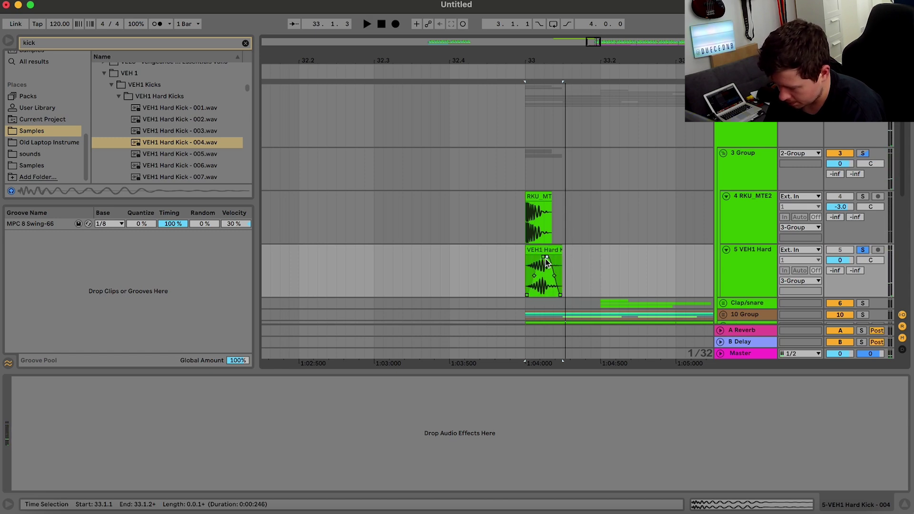
key("space")
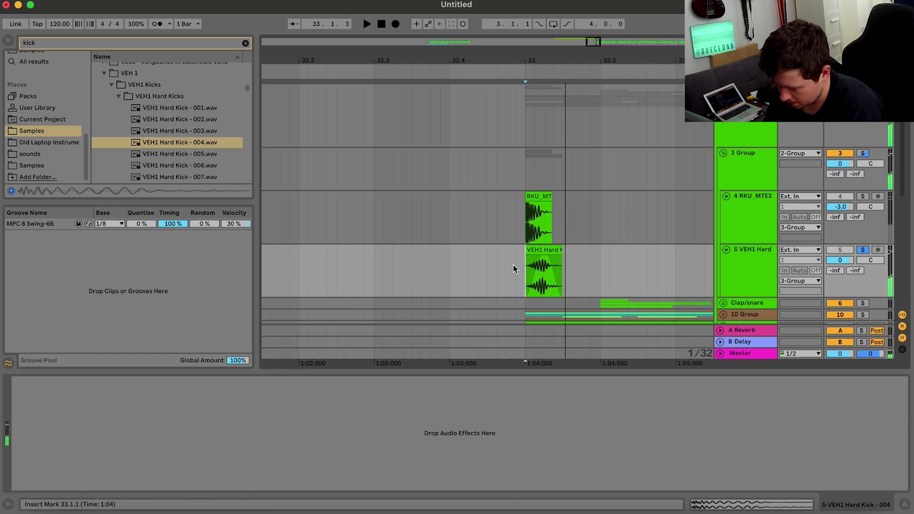
left_click_drag(541, 257, 514, 257)
key("space")
key("space")
Clear the browser search and add an EQ Eight to the VEH1 Hard track.
double_click(746, 255)
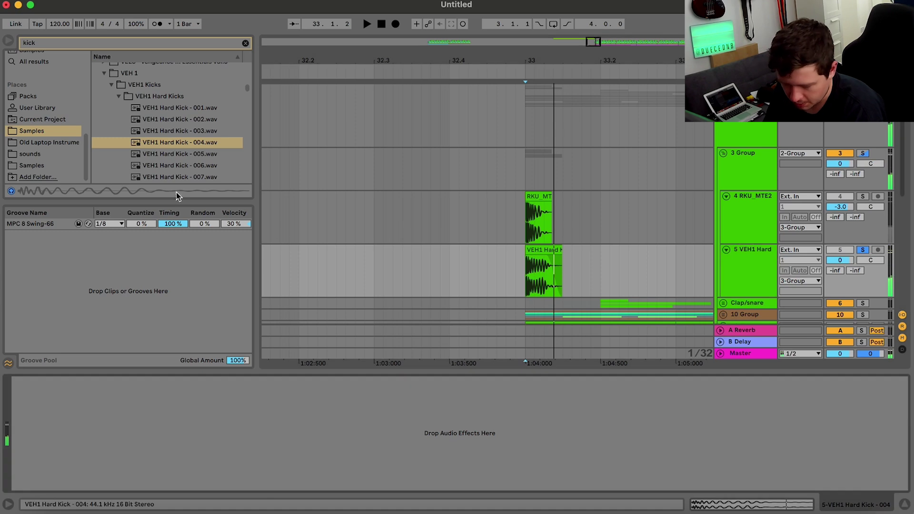
left_click(245, 44)
scroll(43, 119, "up", 2)
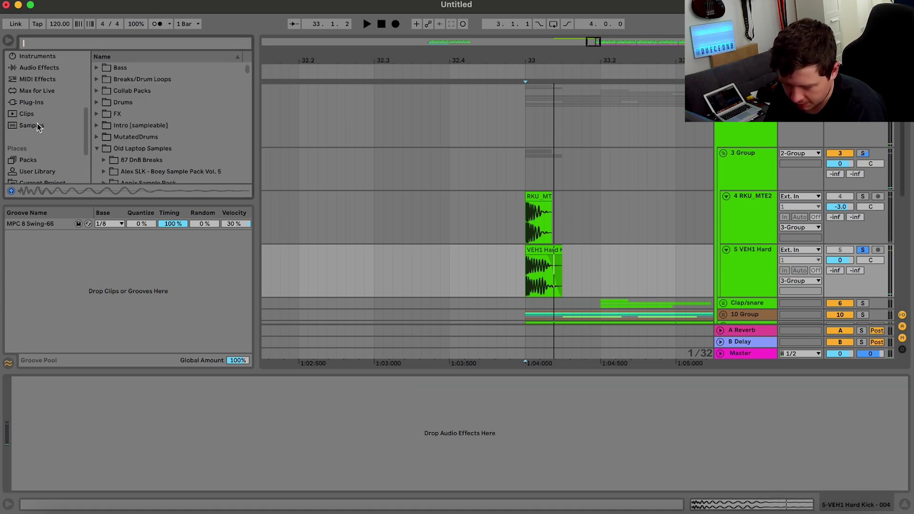
left_click(40, 65)
double_click(119, 161)
Cut the hard kick's lows in EQ Eight by making band 2 a low cut at 111 Hz with a Q of 0.10.
key("space")
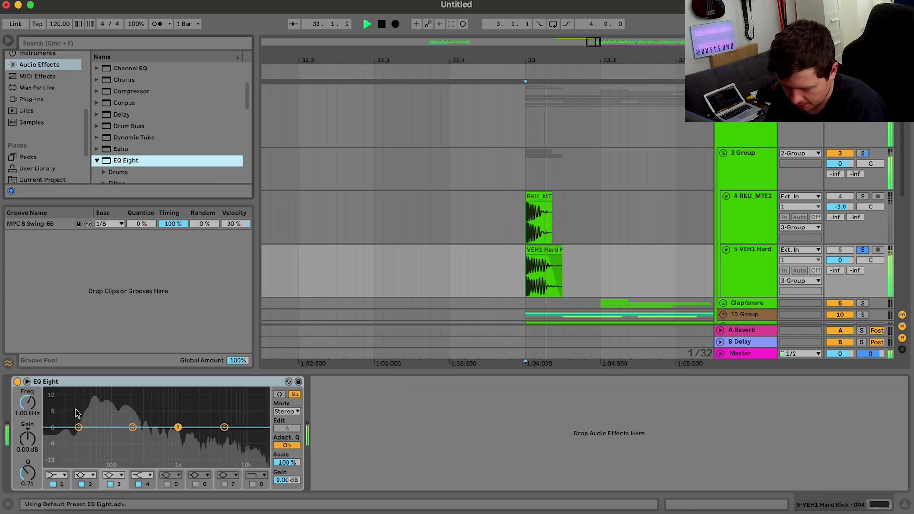
key("space")
key("space")
left_click_drag(128, 447, 116, 465)
key("space")
left_click(86, 475)
left_click(84, 485)
key("space")
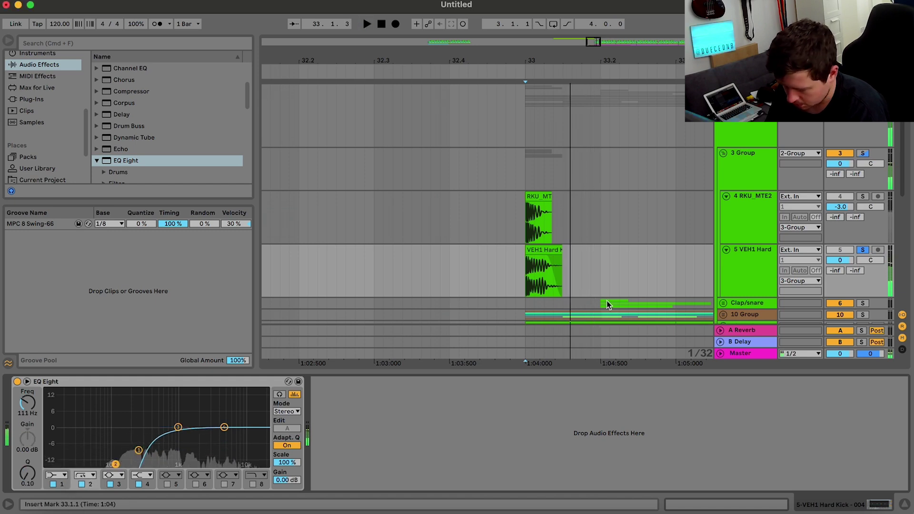
Audition both kick layers together without the VEH1 Hard track soloed, and lower that track's volume to -11 dB.
key("space")
left_click(865, 154)
key("space")
key("space")
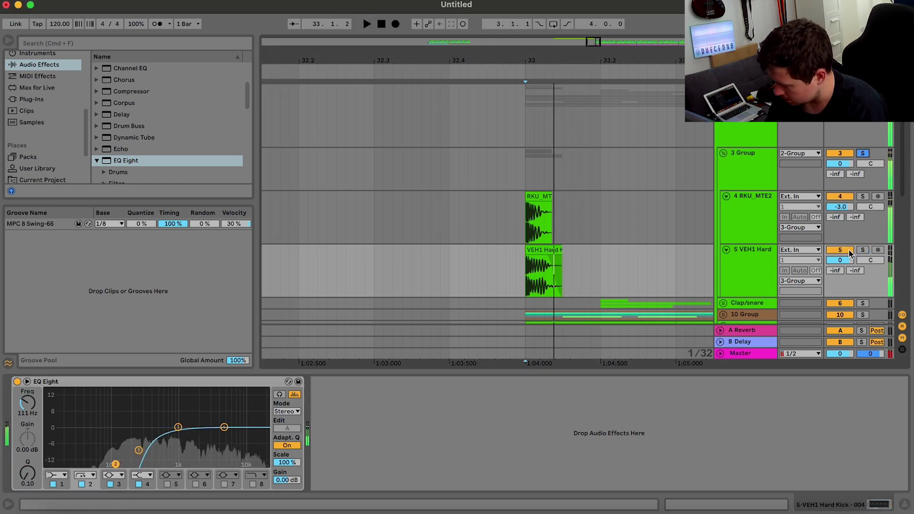
left_click(847, 262)
type("-17")
key("Return")
key("space")
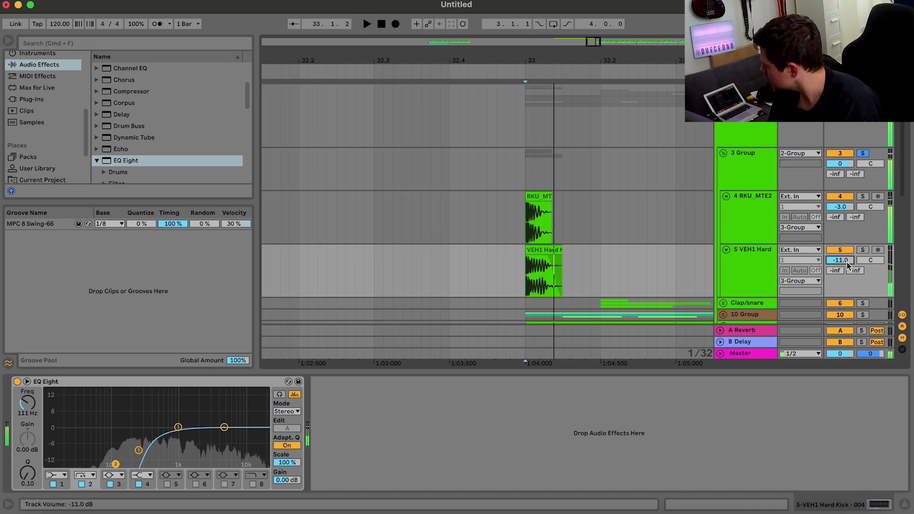
Set the VEH1 Hard track's volume to -10 dB while repeatedly auditioning the layered kick.
key("Up")
key("Up")
key("Up")
key("Up")
key("Up")
key("Up")
key("Up")
key("Up")
key("Up")
key("Up")
key("Up")
key("space")
key("space")
key("space")
key("space")
key("space")
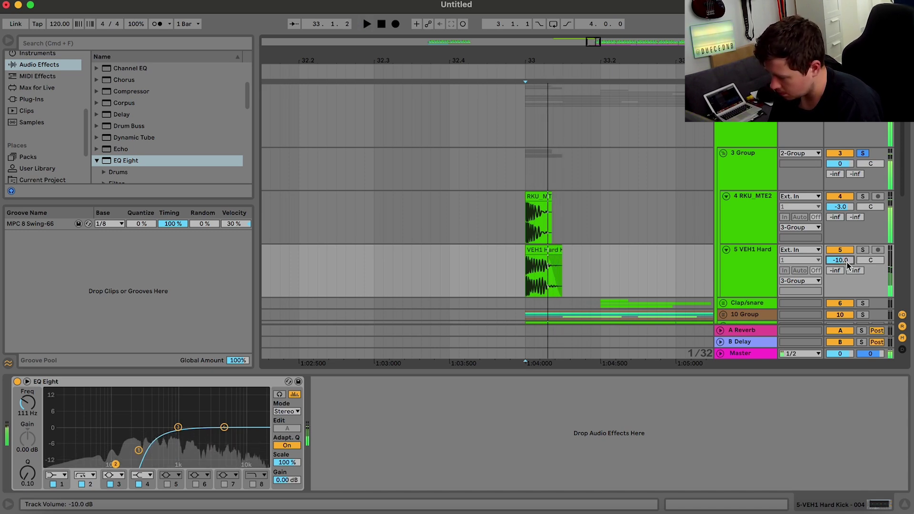
type("-10")
key("Return")
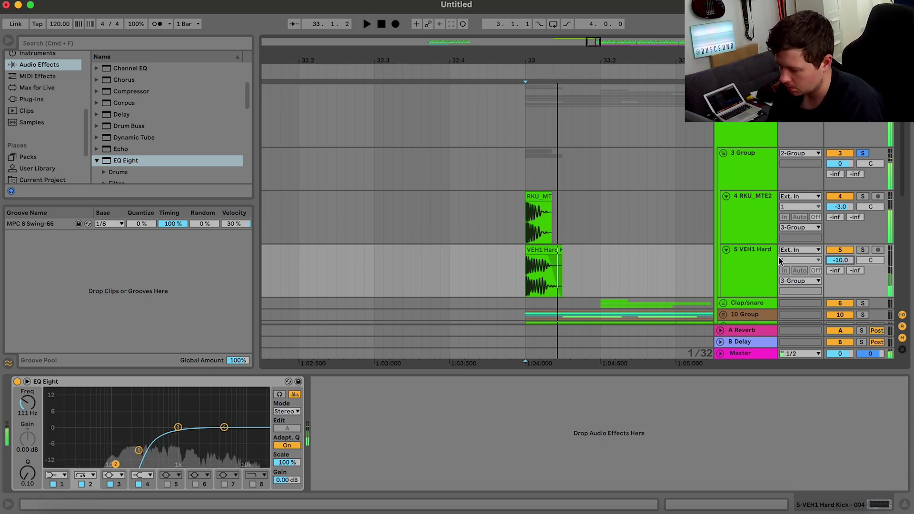
Trim the end of the VEH1 Hard Kick clip to match the length of the RKU_MTE2 kick and audition the layers.
mouse_move(555, 254)
left_mouse_down()
mouse_move(518, 261)
mouse_move(555, 243)
left_mouse_up()
key("space")
key("space")
key("space")
key("space")
key("space")
key("space")
key("space")
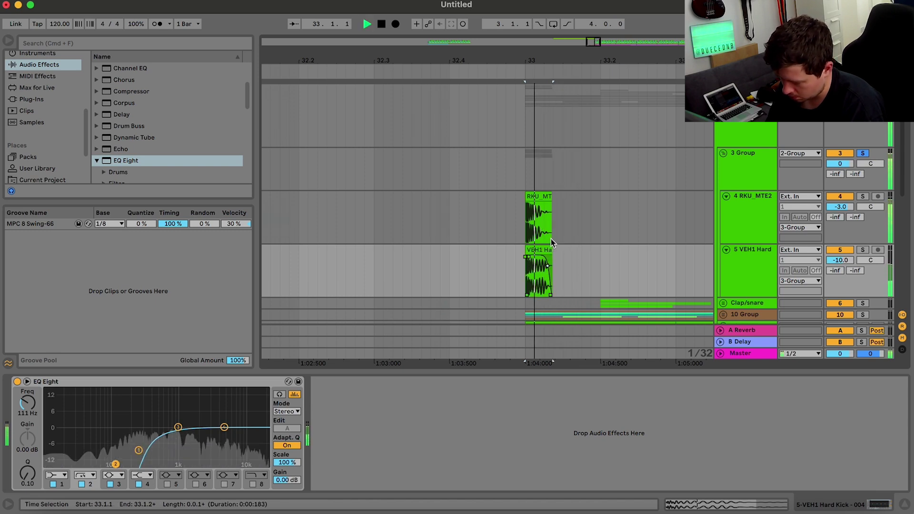
key("space")
key("space")
key("space")
Unsolo the kick group and play the layered kick in the full mix.
left_click(866, 156)
left_click(863, 154)
key("space")
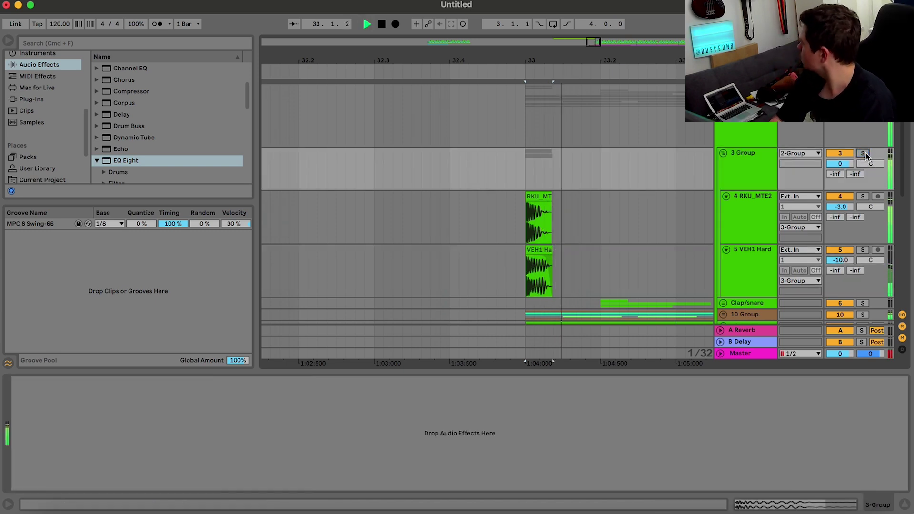
Duplicate the one-beat section from 33.1.1 to 33.2.1 on both kick tracks ten times along the arrangement.
left_click_drag(525, 256, 598, 205)
key("space")
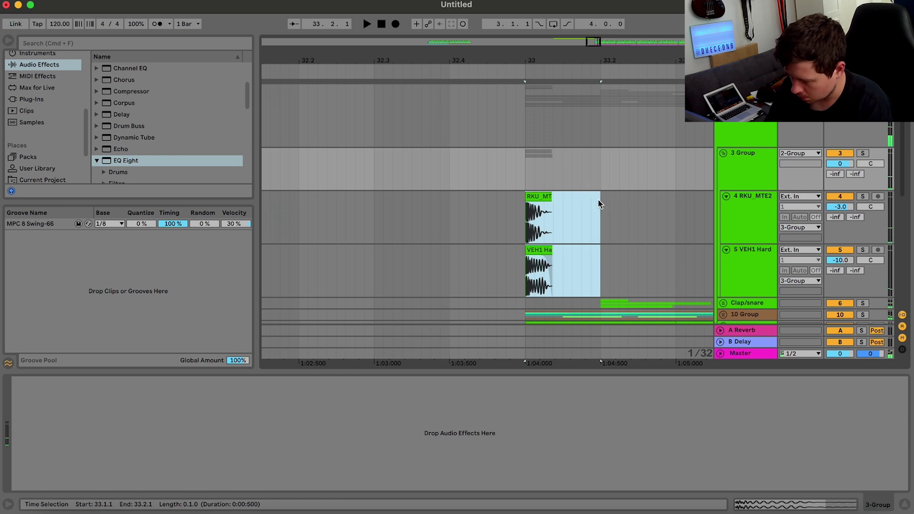
key("space")
key("super+d")
key("super+d")
key("super+d")
key("super+d")
key("super+d")
key("super+d")
key("super+d")
key("super+d")
key("super+d")
key("super+d")
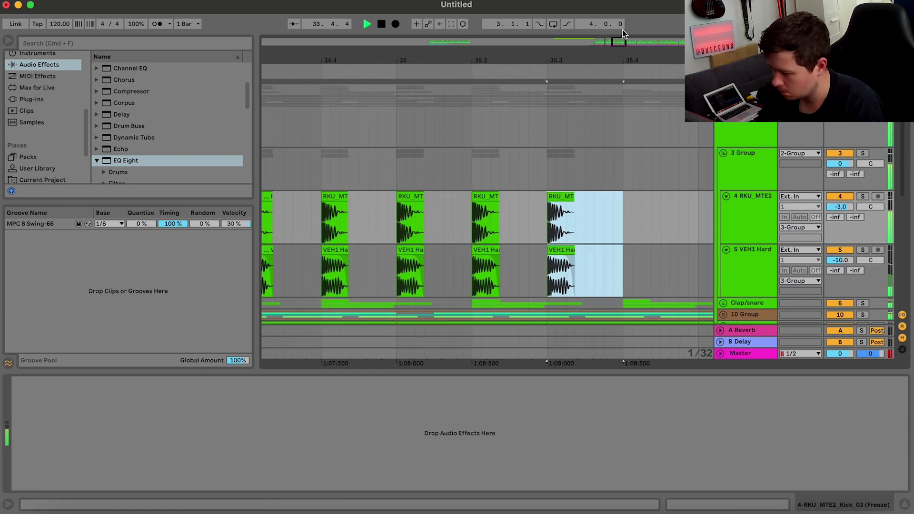
Continue duplicating the one-beat kick section on both kick tracks past the start of bar 37.
key("super+d")
left_click_drag(624, 44, 624, 30)
key("super+d")
key("super+d")
key("super+d")
key("super+d")
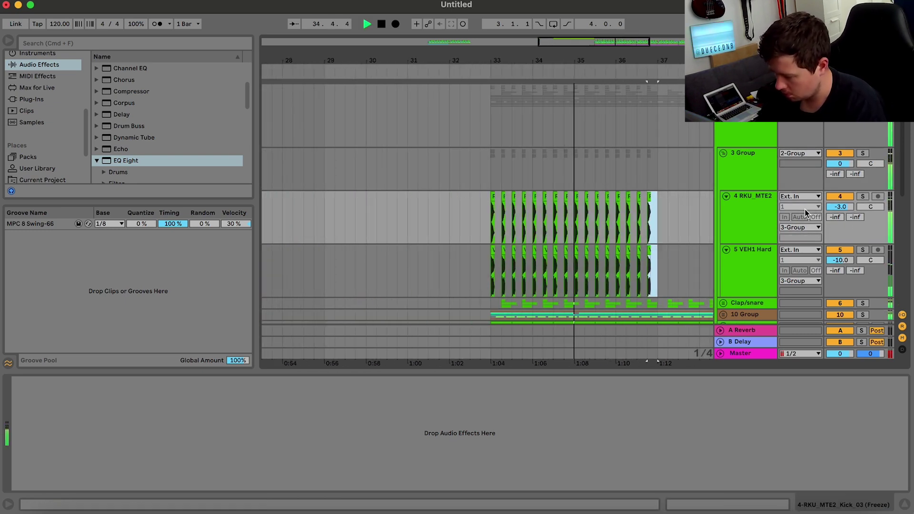
key("super+d")
Lower the kick group's volume to -0.9 dB and fold the group.
left_click(736, 162)
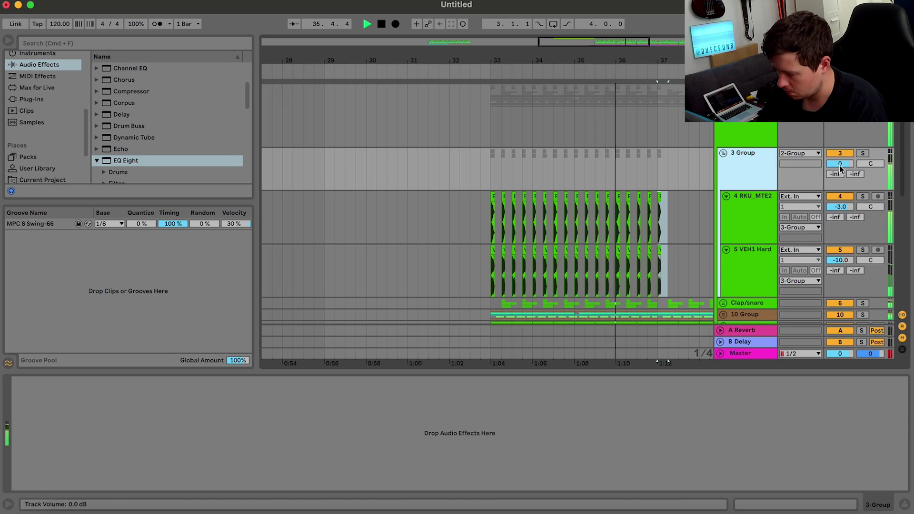
left_click_drag(840, 164, 840, 172)
left_click(723, 152)
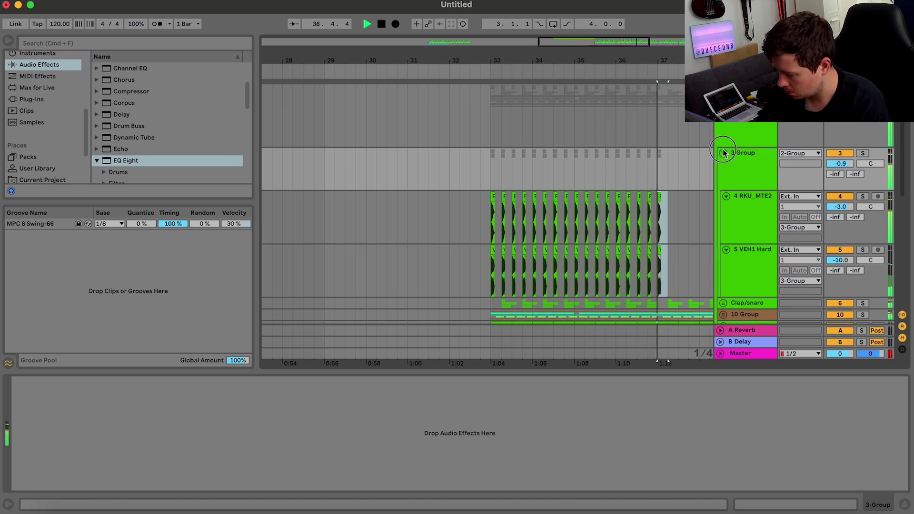
left_click(723, 153)
Duplicate the kick group's section from 33.1.1 to 37.1.1 three times, filling the drop up to 49.1.1.
left_click_drag(485, 154, 654, 154)
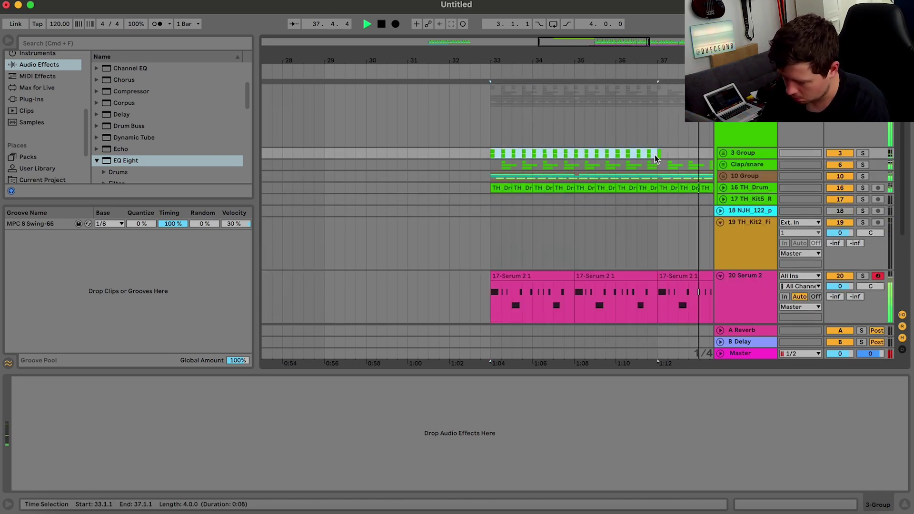
key("super+d")
key("super+d")
key("super+d")
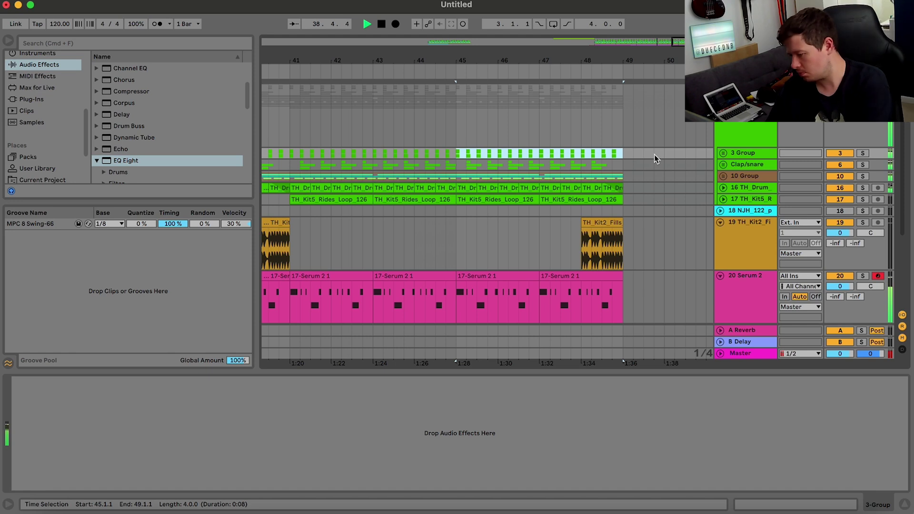
left_click(654, 155)
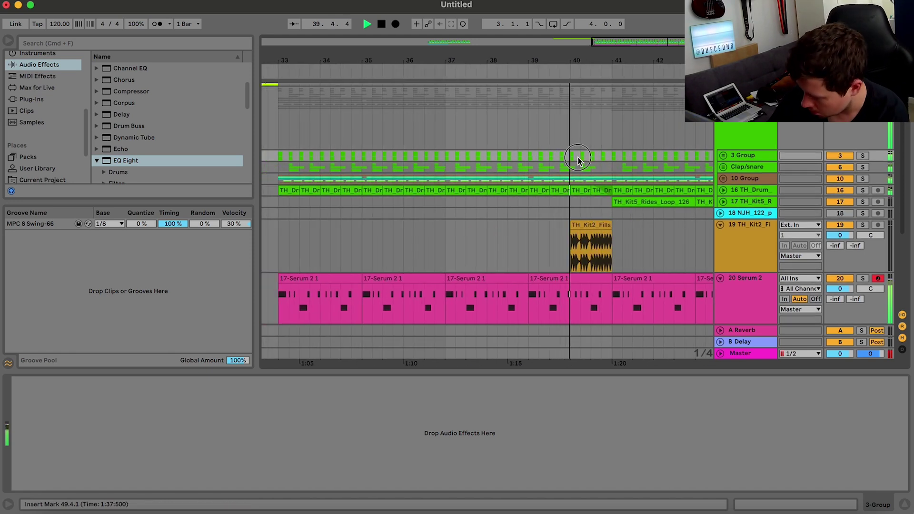
Delete the kick group's clips in bar 40, from 40.1.1 to 41.1.1, where the drum fill plays.
left_click_drag(578, 157, 613, 157)
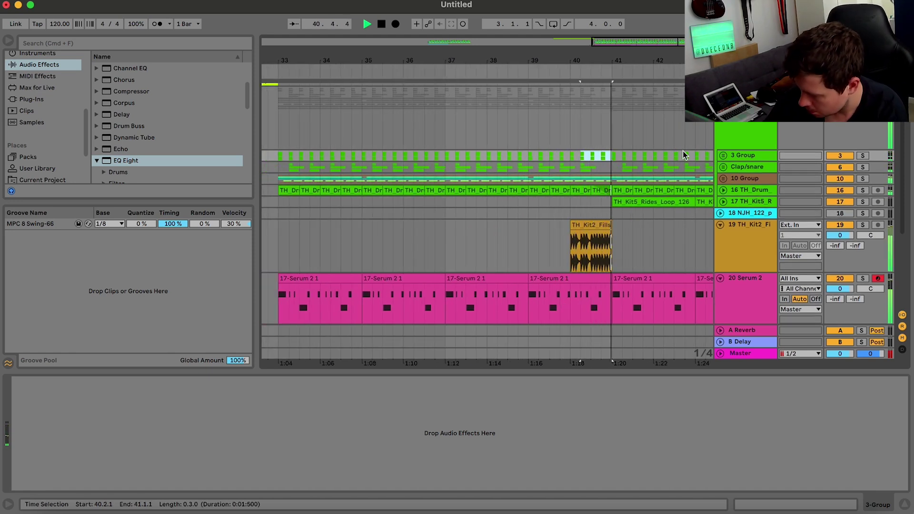
left_click(571, 155)
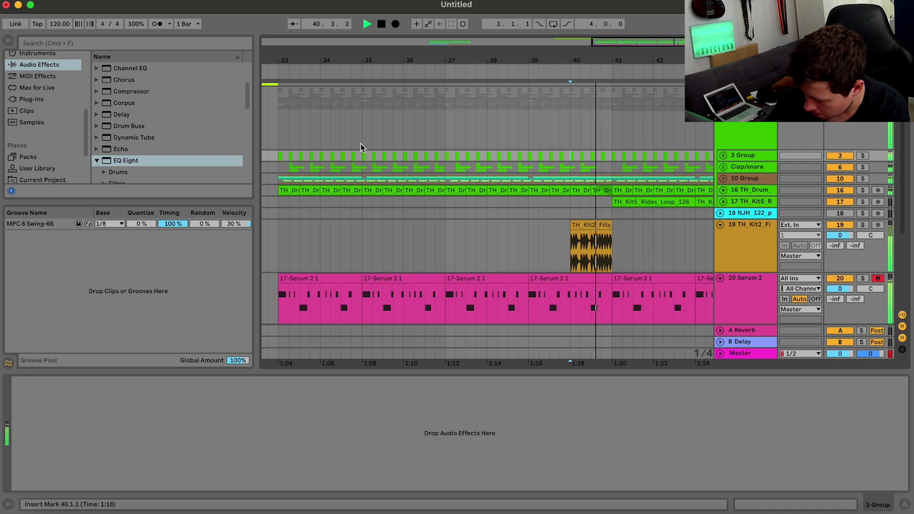
key("Delete")
key("space")
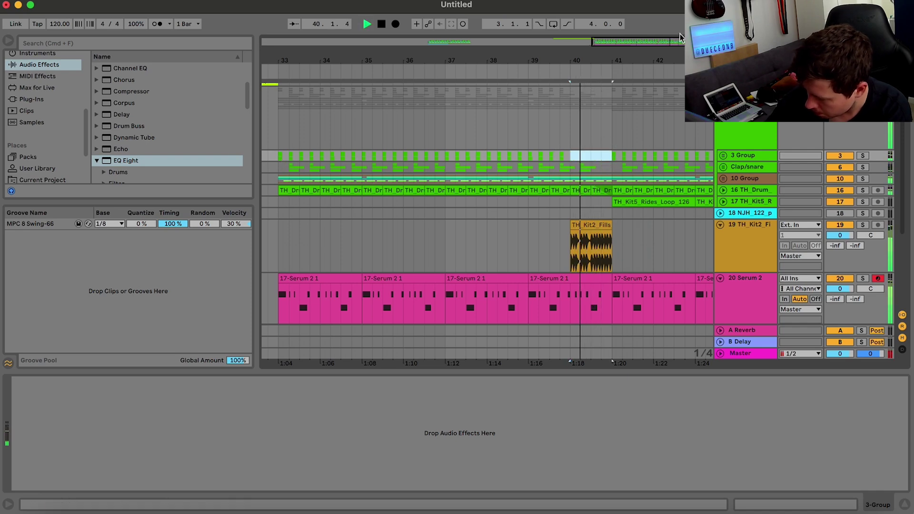
Fold the 2 Group track that holds the drums.
key("minus")
scroll(666, 186, "right", 3)
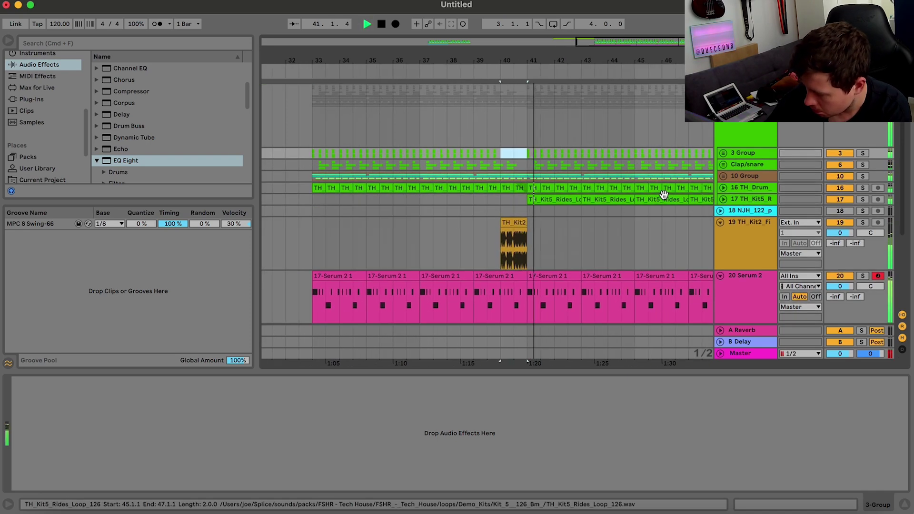
scroll(663, 195, "right", 2)
scroll(664, 195, "up", 3)
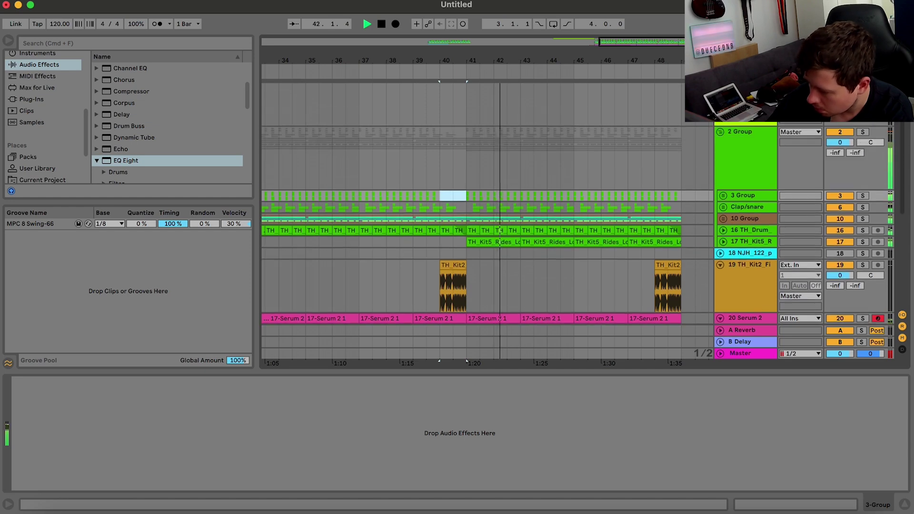
left_click(721, 131)
scroll(547, 199, "down", 2)
scroll(592, 199, "down", 5)
scroll(592, 199, "right", 2)
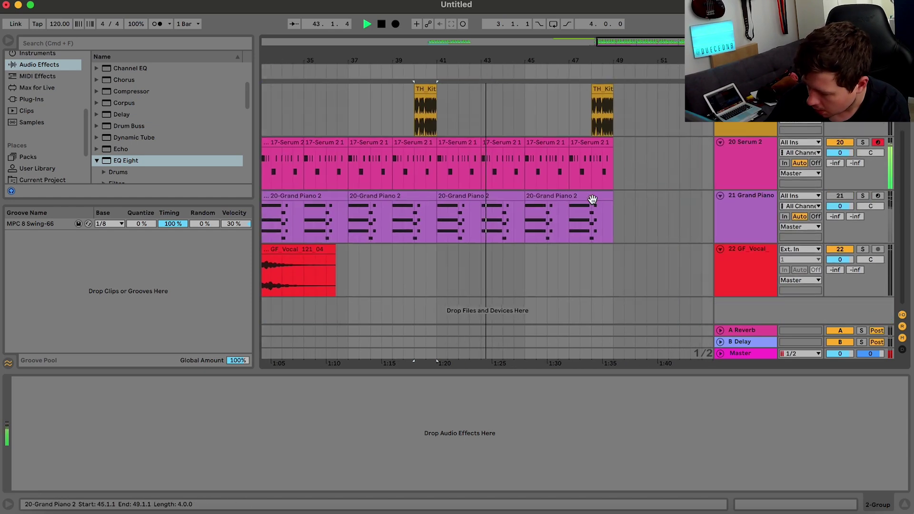
Play the vocal from 32.3.1 and try repeating a half-bar section of its tail after bar 35.
scroll(501, 259, "left", 6)
left_click(403, 281)
key("space")
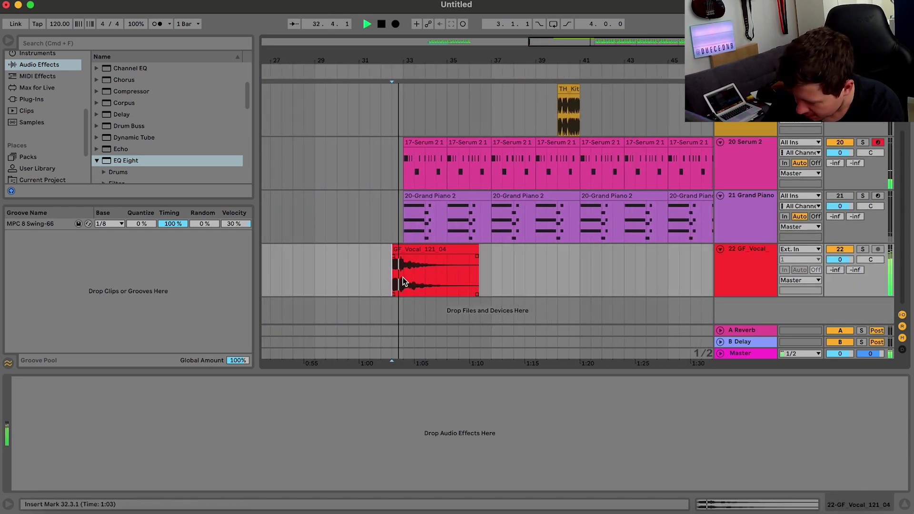
left_click_drag(404, 280, 443, 268)
key("super+d")
key("super+d")
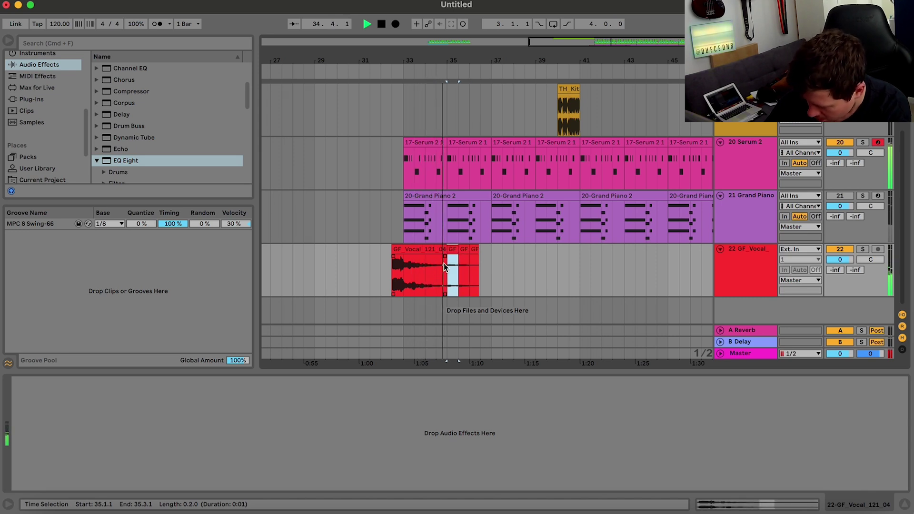
key("super+d")
key("super+z")
key("space")
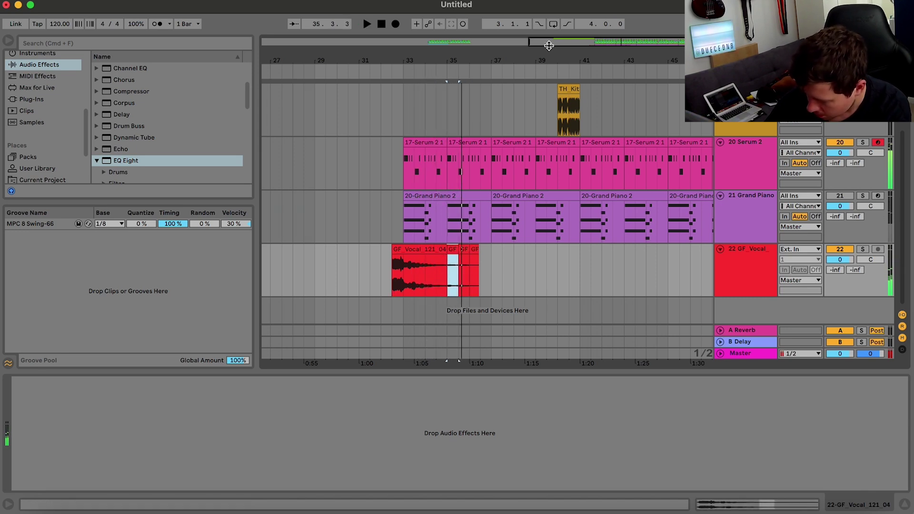
Try repeating the one-beat vocal section from 34.4.1 to 35.1.1, then undo the duplicates.
left_click_drag(560, 43, 561, 73)
left_click(527, 284)
key("space")
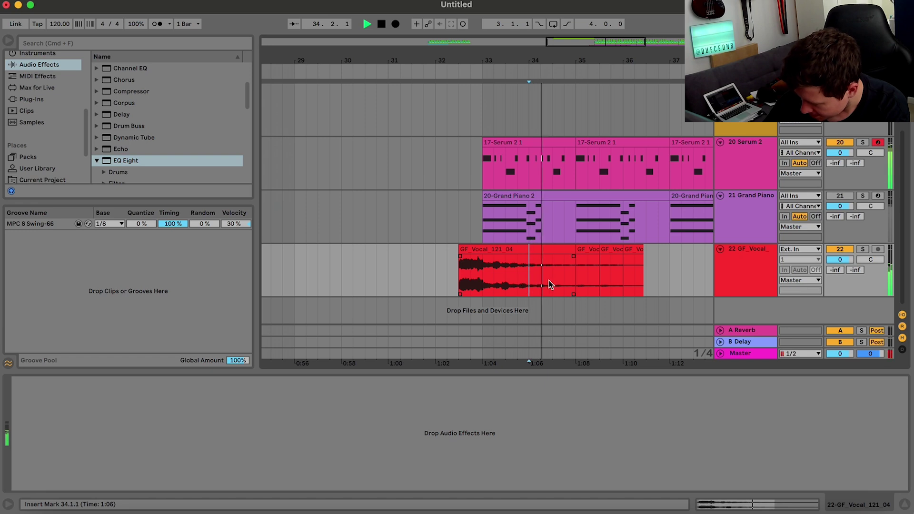
key("space")
left_click_drag(552, 273, 558, 270)
key("space")
key("super+d")
key("super+d")
key("super+d")
key("super+d")
key("super+d")
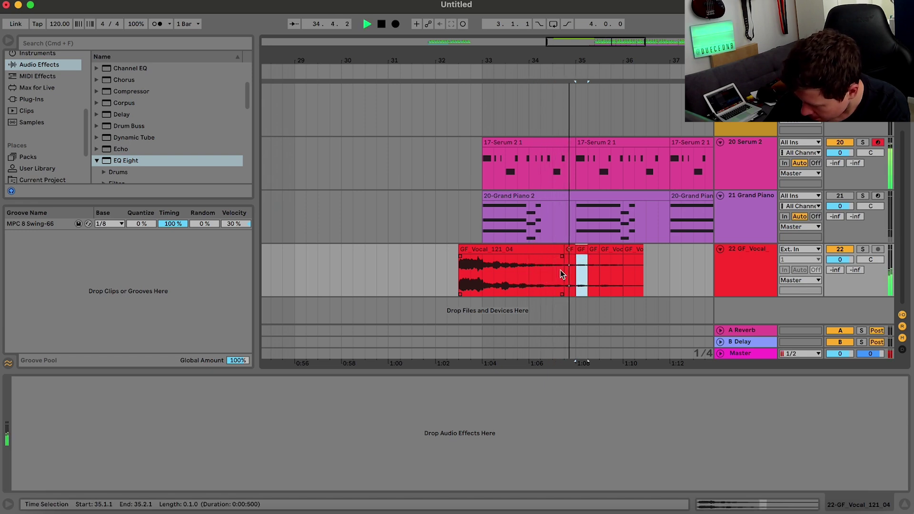
key("super+z")
key("super+z")
key("super+z")
key("space")
key("super+z")
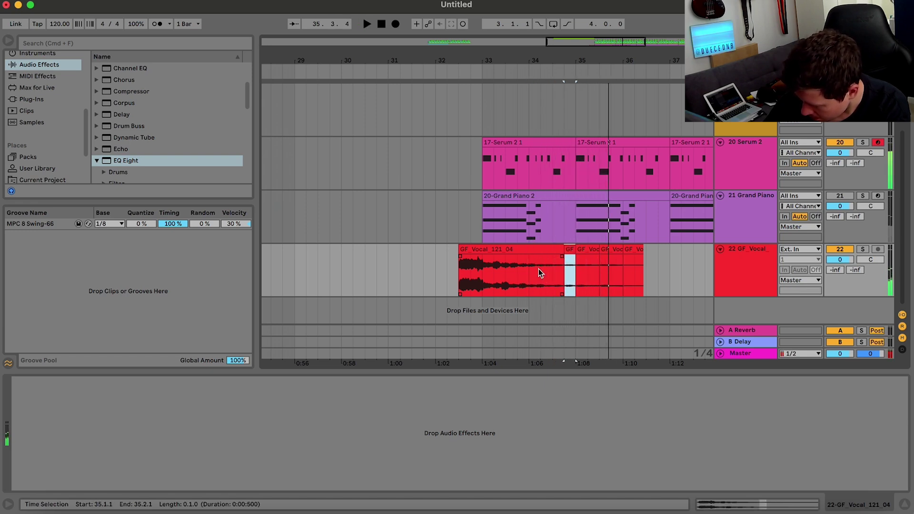
Repeat the half-bar vocal section from 34.3.1 to 35.1.1 along the GF_Vocal track up to 41.1.1.
left_click(528, 270)
key("space")
left_click_drag(529, 270, 566, 269)
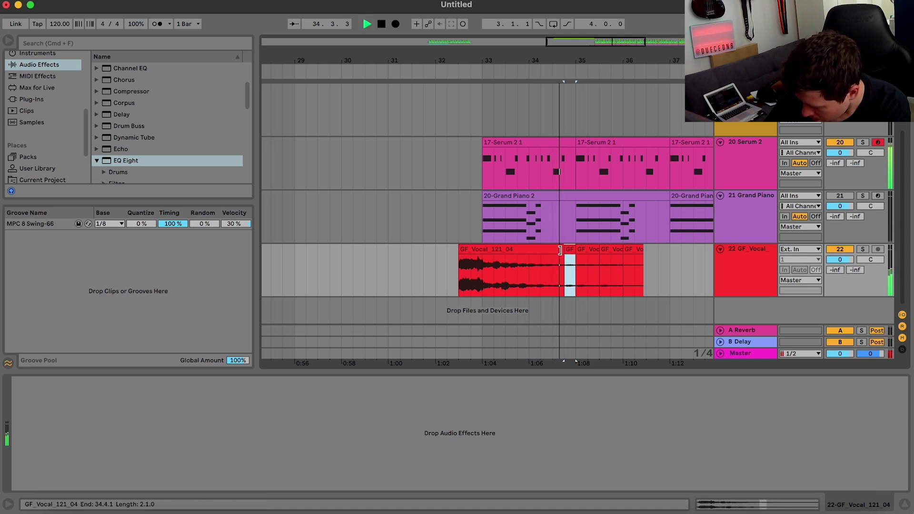
left_click(564, 249)
left_click(562, 269)
key("space")
left_click_drag(552, 268, 576, 267)
key("super+d")
key("super+d")
key("super+d")
key("super+d")
key("super+d")
key("super+d")
key("super+d")
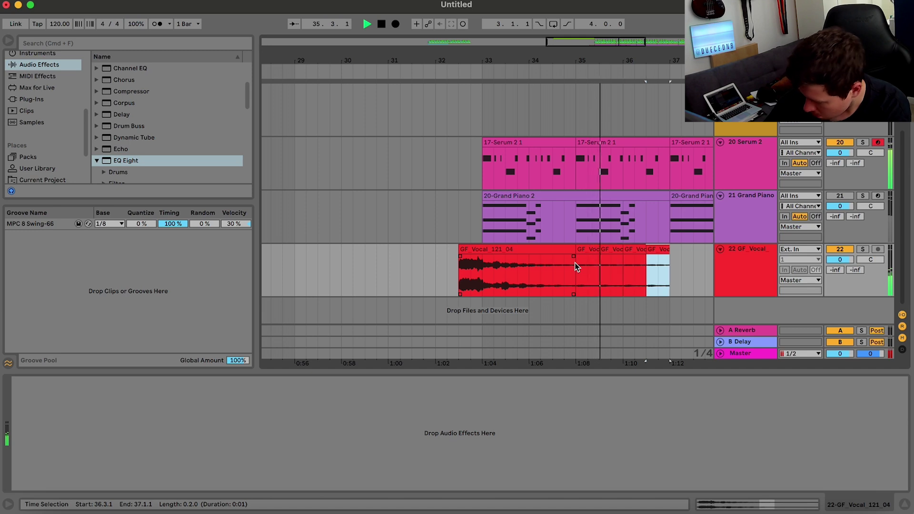
key("super+d")
key("super+d")
key("super+d")
key("super+d")
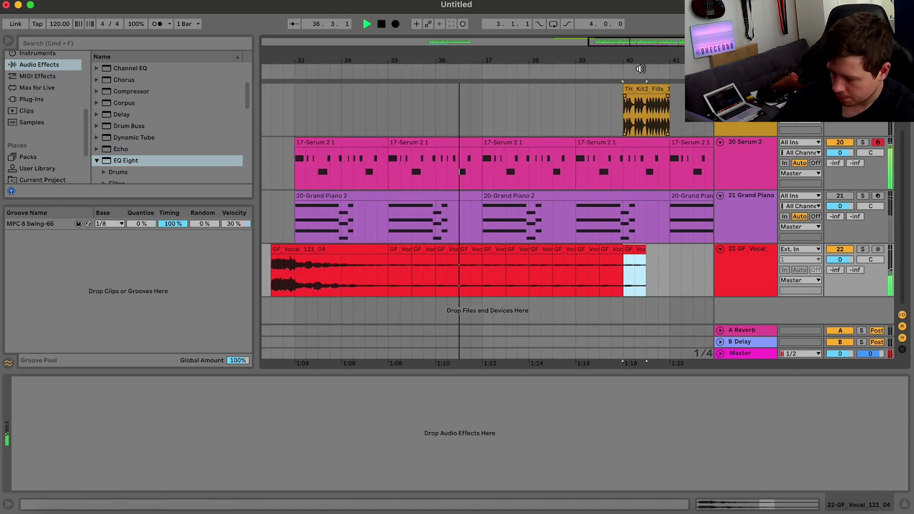
left_click_drag(631, 41, 632, 19)
key("super+d")
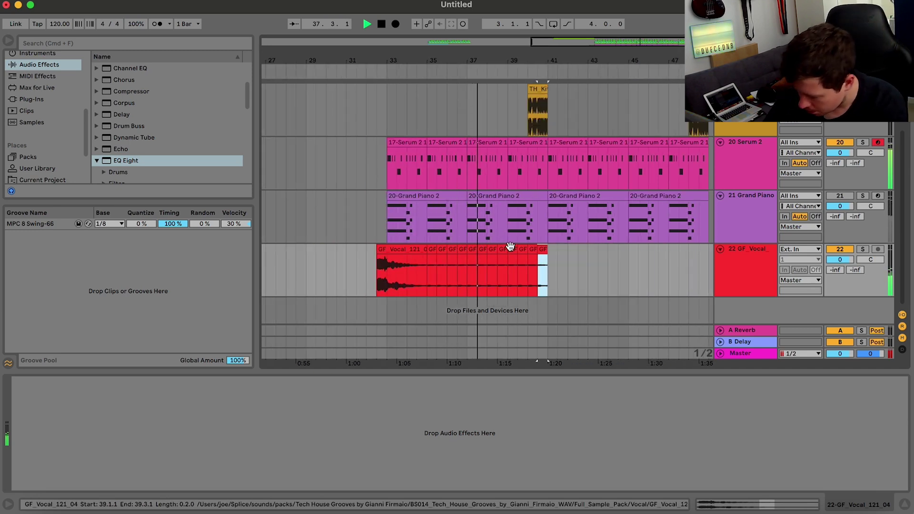
Extend the vocal clip at 39.1.1 to the start of bar 41 and set the vocal track's volume to -9 dB.
left_click_drag(517, 248, 583, 250)
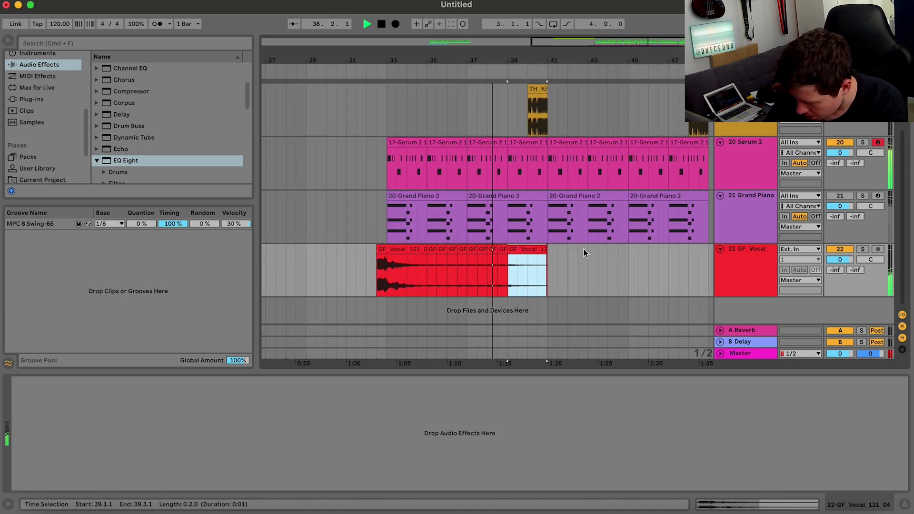
left_click(547, 247)
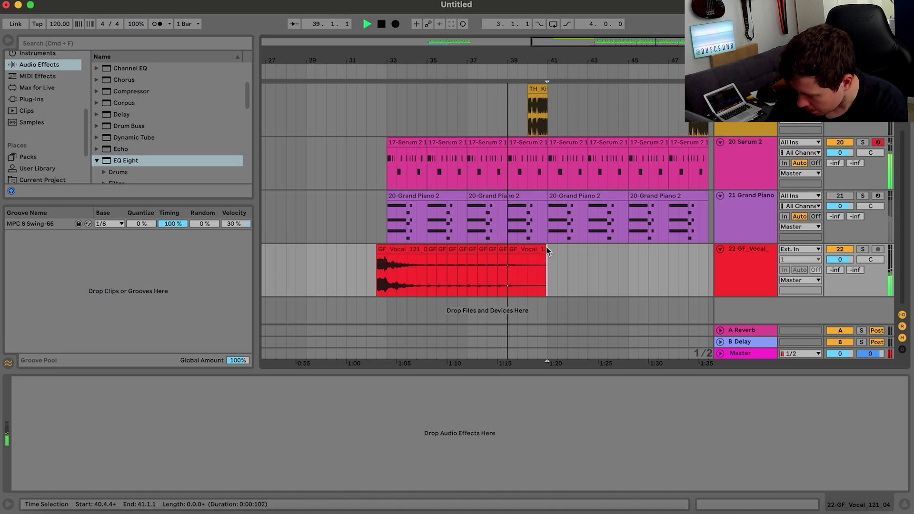
left_click(850, 258)
type("-9")
key("Return")
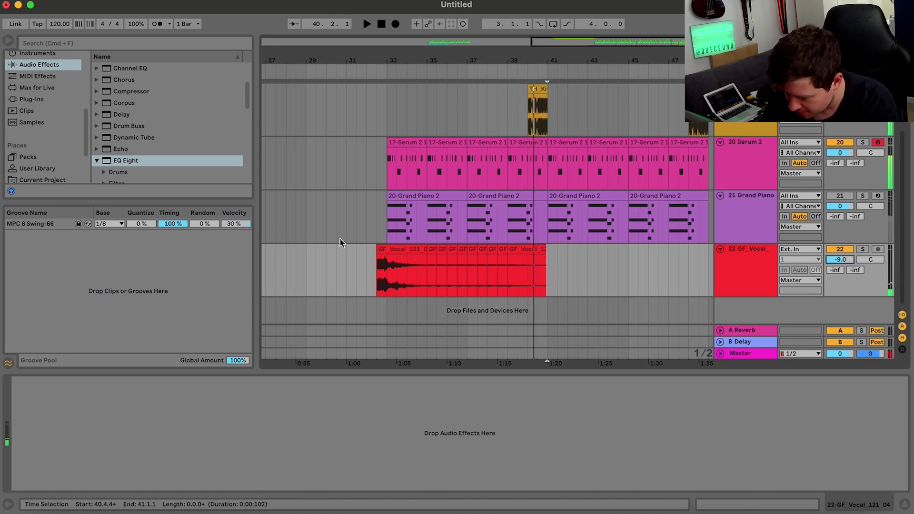
Duplicate the vocal section from 32.3.1 to 40.3.1 directly after itself and play the arrangement.
left_click(377, 273)
key("space")
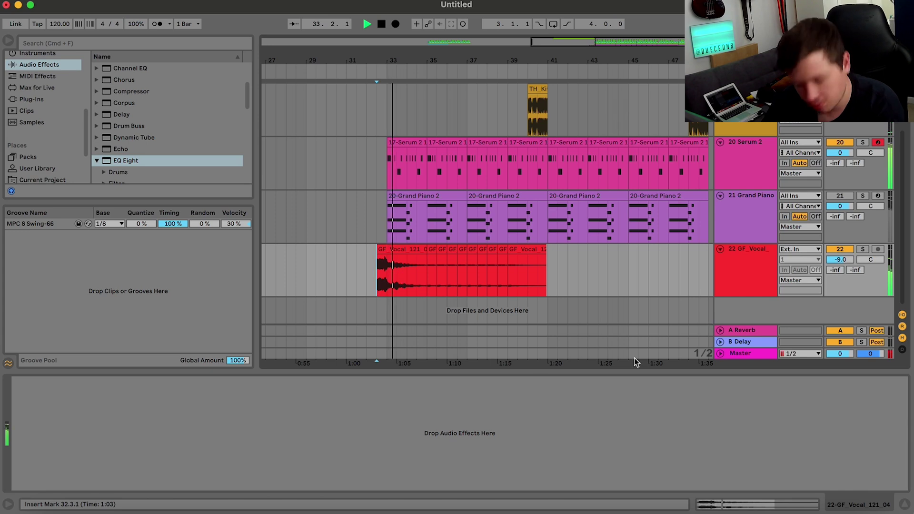
left_click_drag(373, 267, 536, 265)
key("space")
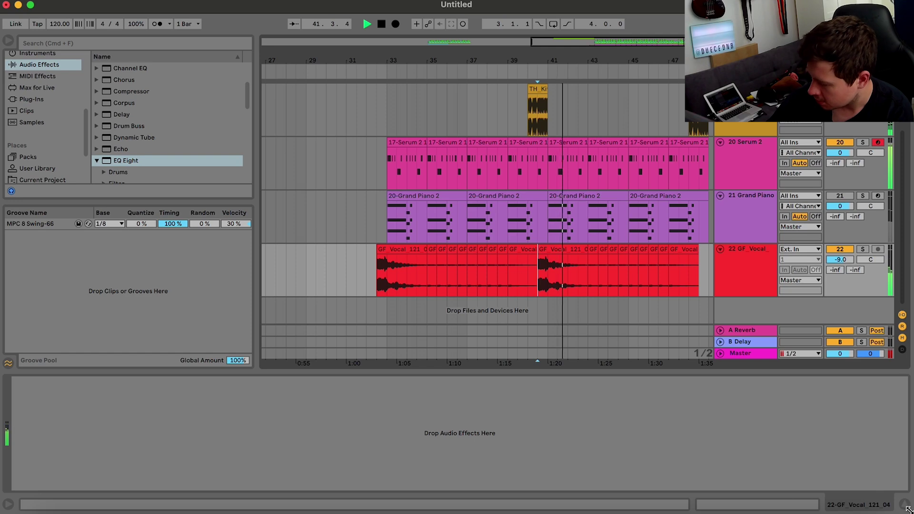
Hide the device view, stop playback and fold all tracks in the arrangement.
key("super+alt+l")
left_click(857, 241)
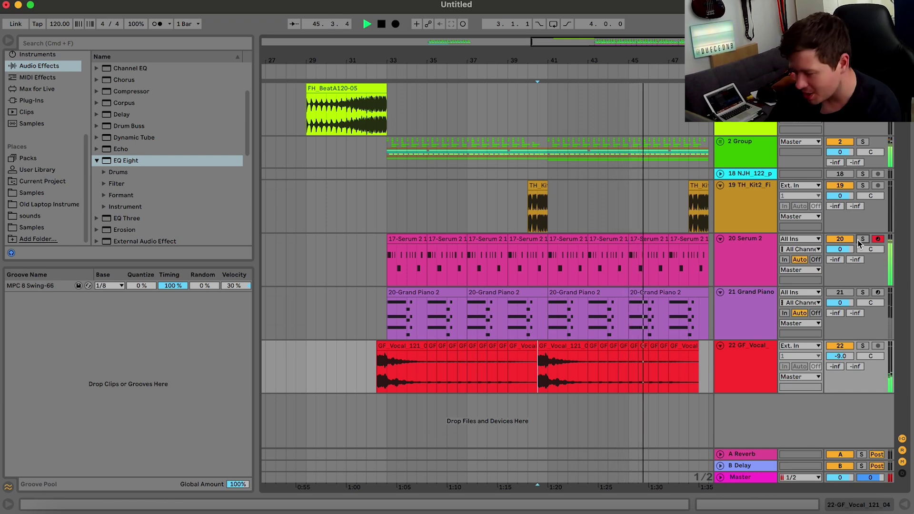
key("space")
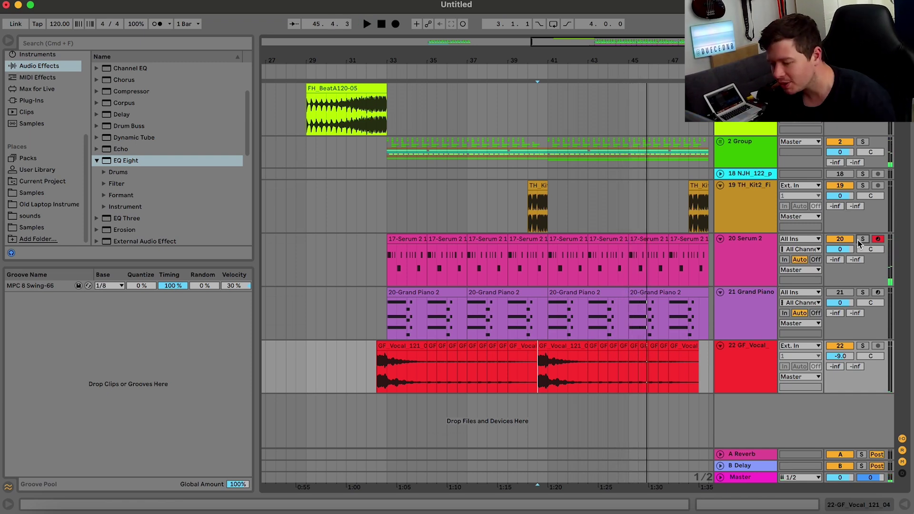
left_click(740, 218)
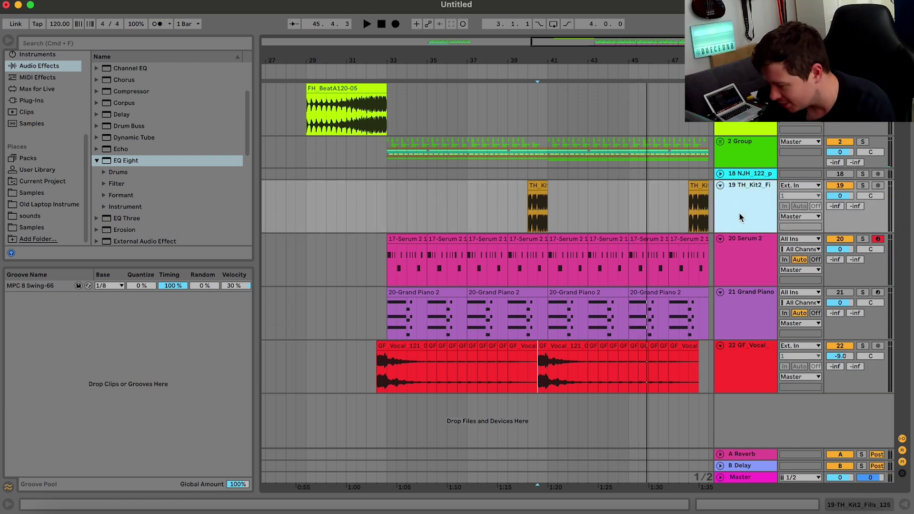
key("super+a")
left_click(720, 185)
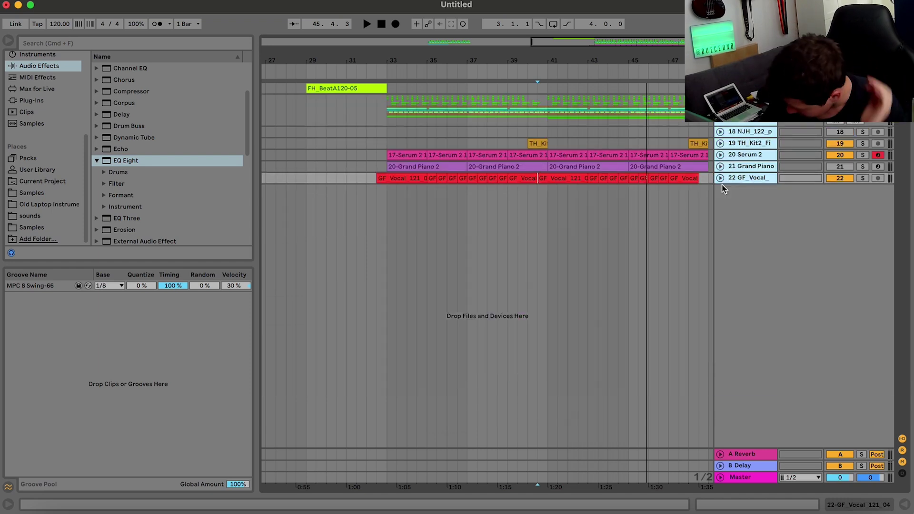
Unmute the Grand Piano track during playback and delete its clip from 33.1.1 to 37.1.1.
left_click(758, 154)
key("space")
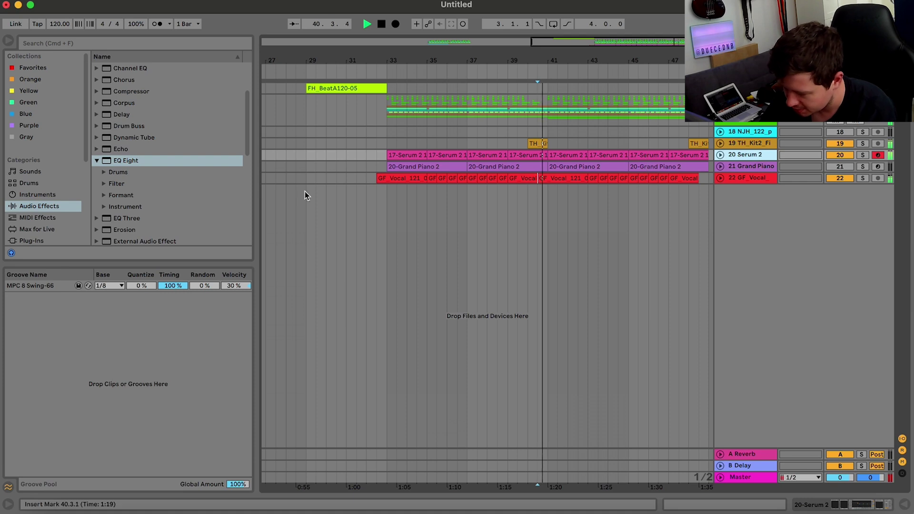
left_click(839, 166)
left_click(457, 167)
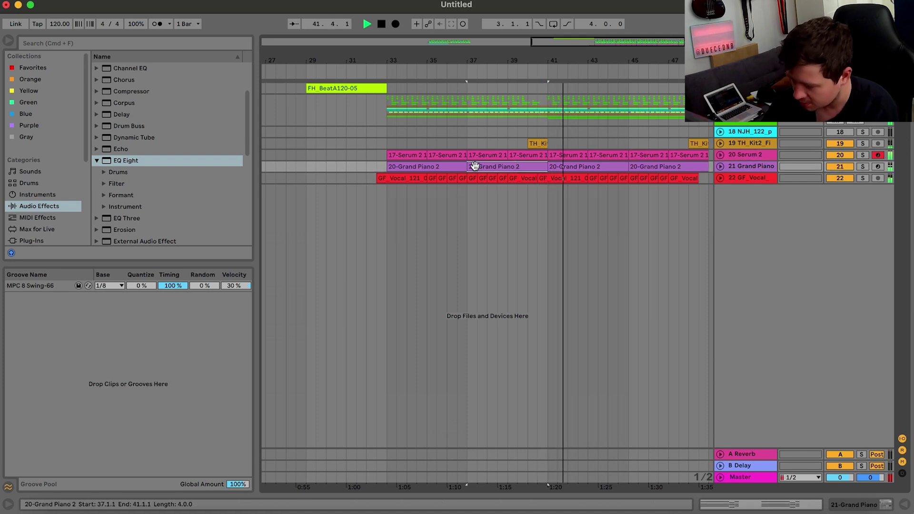
Solo the Grand Piano track, show its instrument and raise Bright to 127.
left_click(863, 166)
double_click(758, 166)
left_click_drag(38, 420, 38, 371)
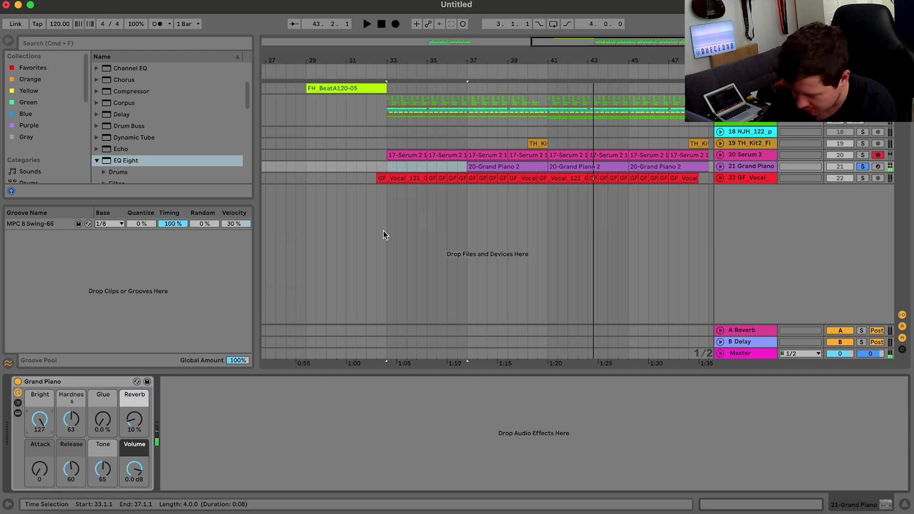
Play the soloed piano from bar 41 and set its Hardness to 127 and Reverb to about 60%.
left_click(571, 166)
key("space")
key("space")
key("space")
left_click_drag(71, 420, 71, 362)
left_click_drag(134, 420, 134, 381)
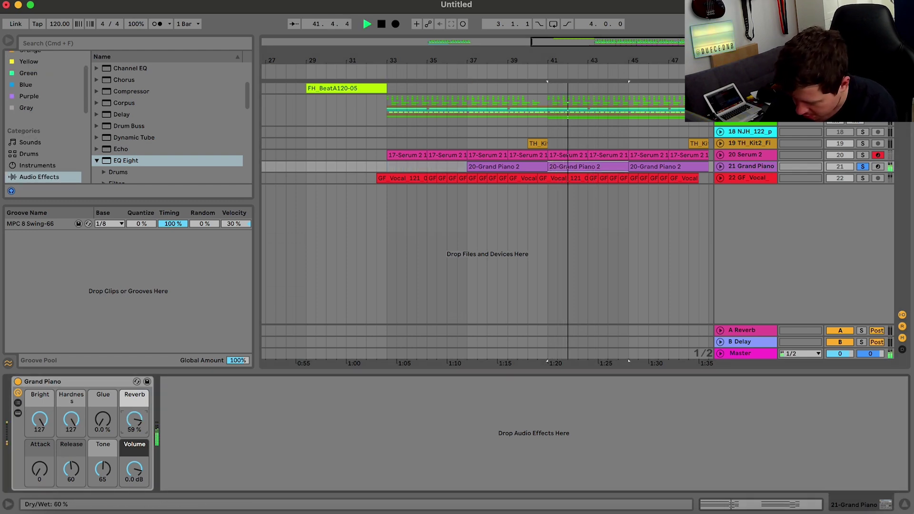
Set the Grand Piano's Glue to 33%, then unsolo the track and restart playback.
mouse_move(103, 428)
left_mouse_down()
mouse_move(103, 383)
mouse_move(102, 414)
left_mouse_up()
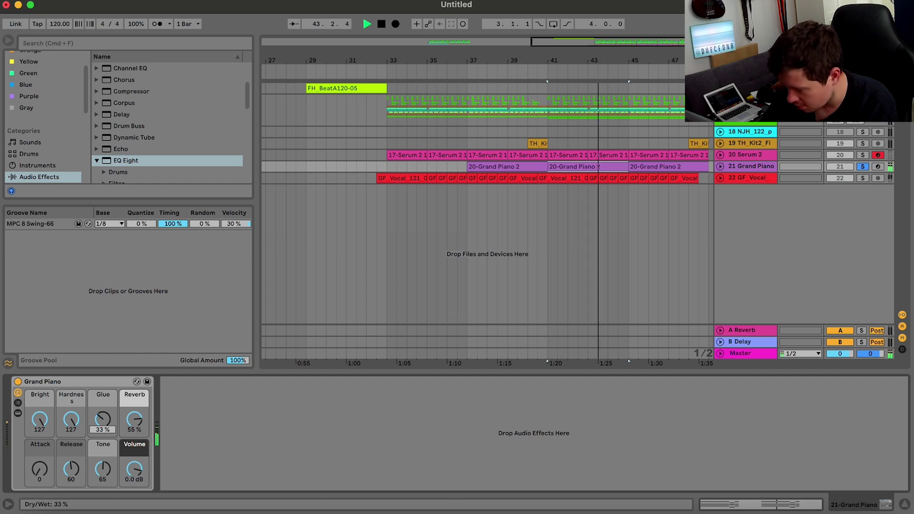
left_click(862, 166)
key("space")
key("space")
Delete the Grand Piano clip from 37.1.1 to 41.1.1 and set the track's volume to -3.0 dB.
left_click(529, 167)
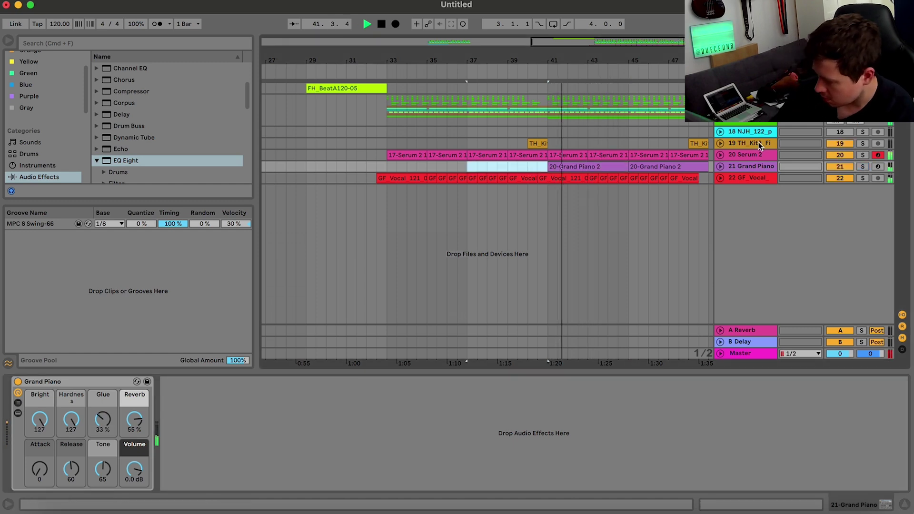
left_click(719, 166)
left_click_drag(845, 181, 845, 186)
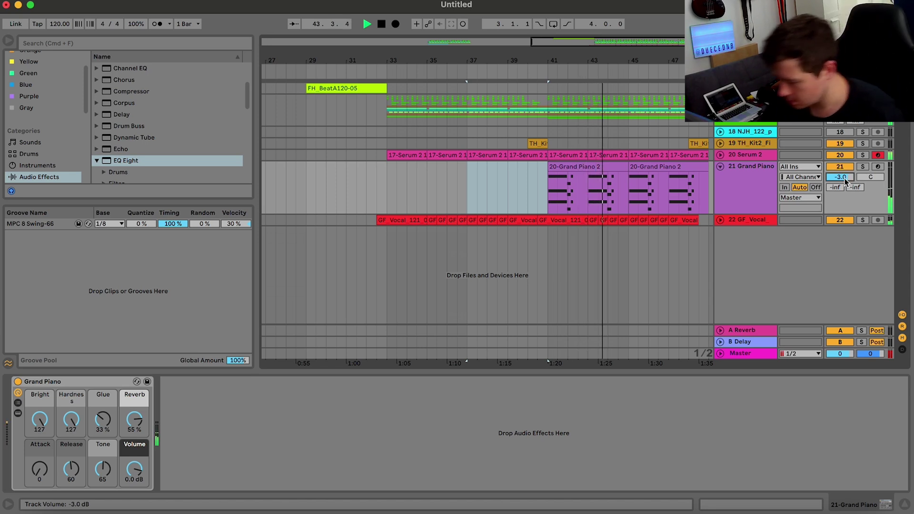
left_click(720, 167)
key("space")
Add an audio track below the GF_Vocal track and switch to Splice to search the library for "knight".
left_click(750, 179)
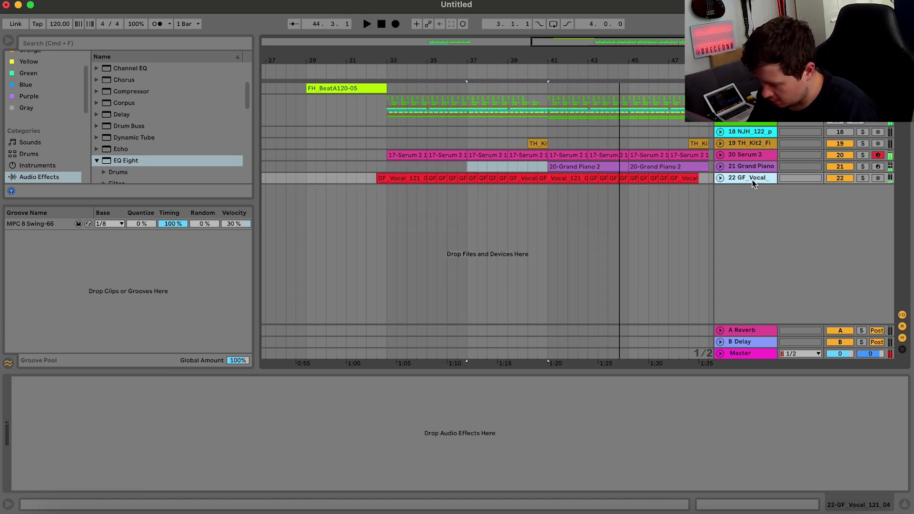
key("space")
key("space")
key("super+t")
left_click(625, 512)
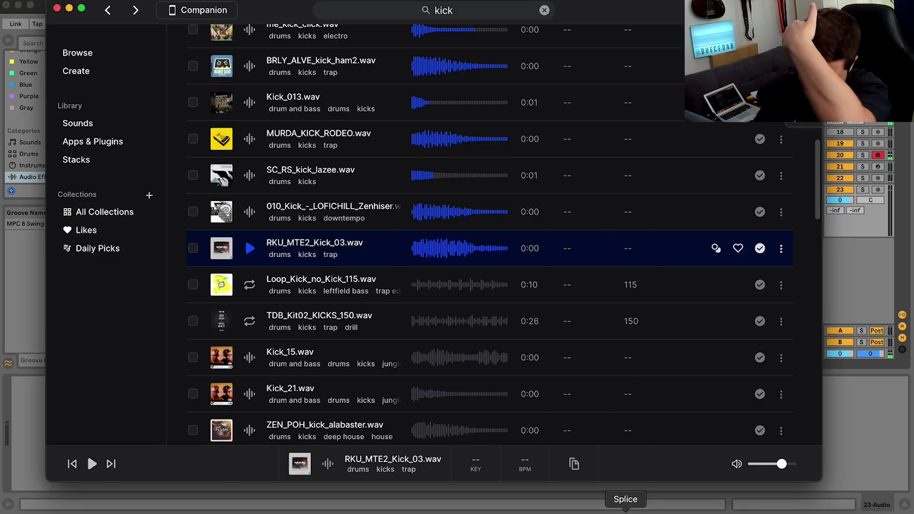
left_click(451, 12)
type("kn")
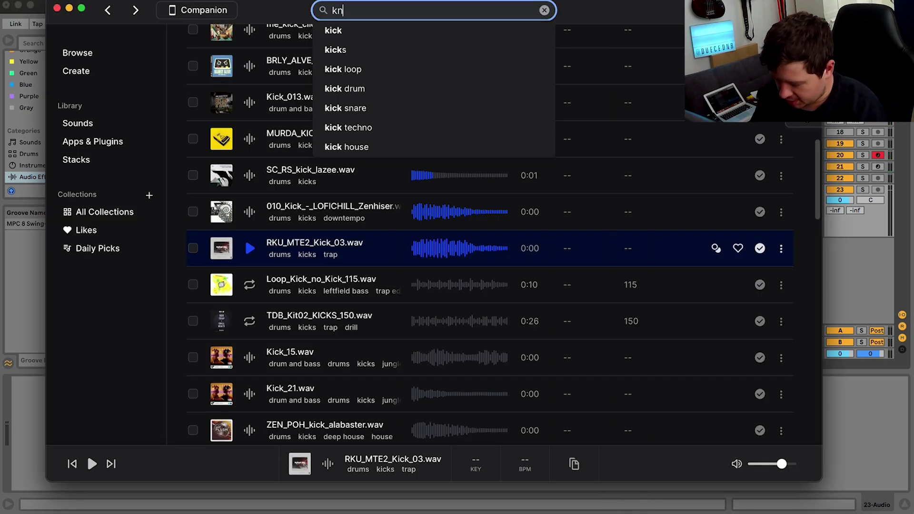
type("ight")
key("Return")
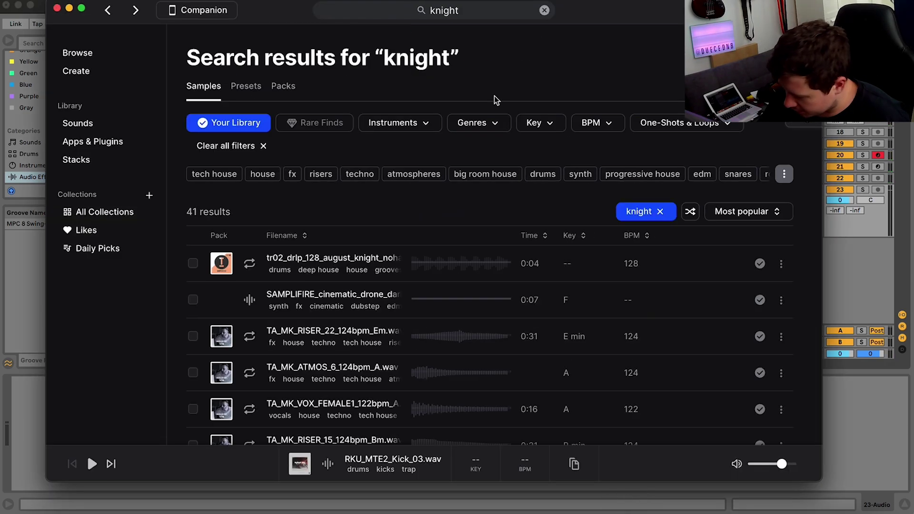
Audition the first search results and copy the TA_MK_RISER_22_124bpm_Em sample to the clipboard.
left_click(251, 266)
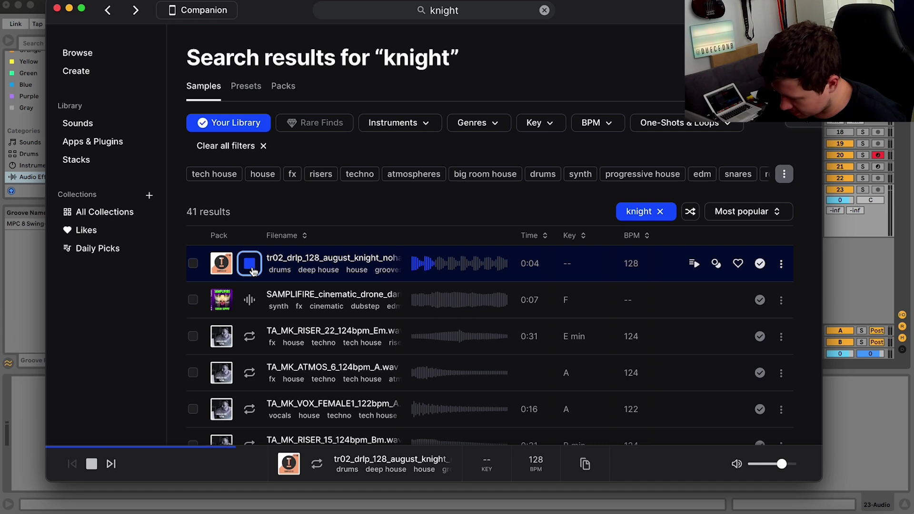
key("Down")
key("Down")
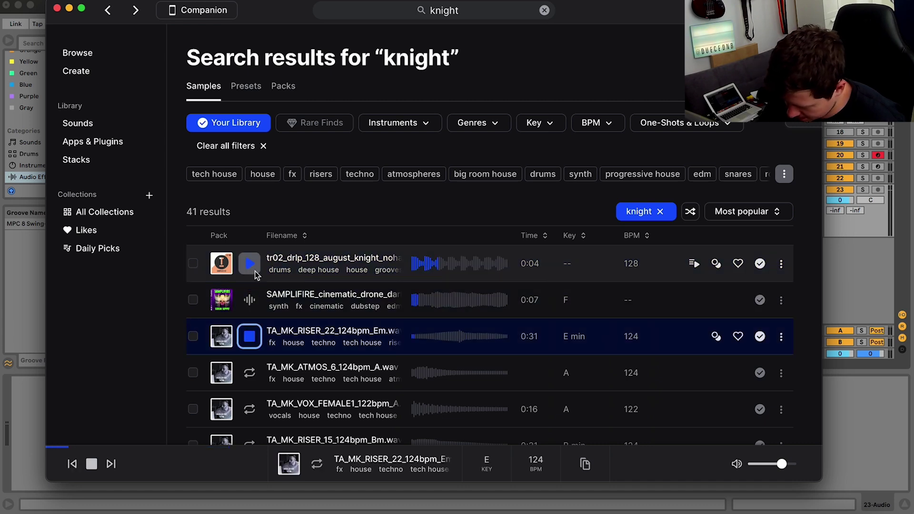
left_click(459, 343)
left_click(781, 341)
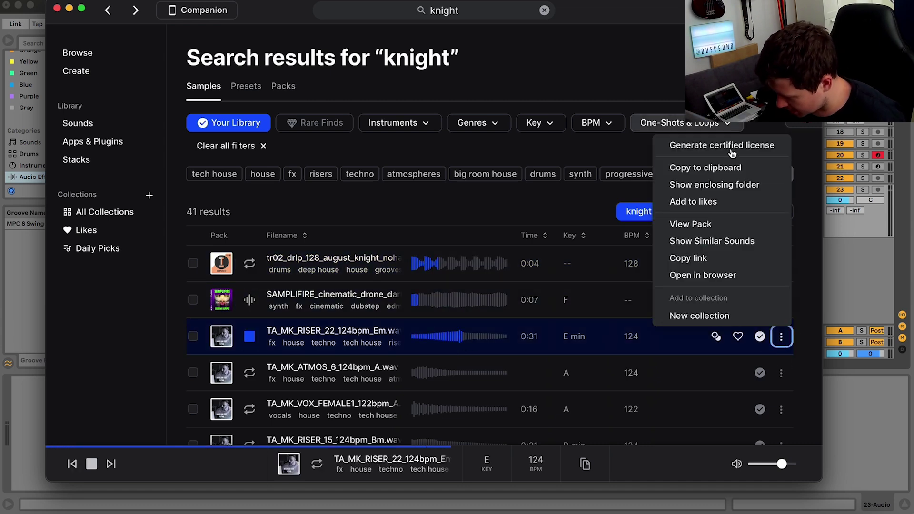
left_click(722, 166)
Return to Ableton Live, paste the riser onto the new audio track at 17.1.1 and play it.
left_click(883, 269)
left_click_drag(380, 60, 381, 19)
left_click(382, 187)
key("super+v")
key("space")
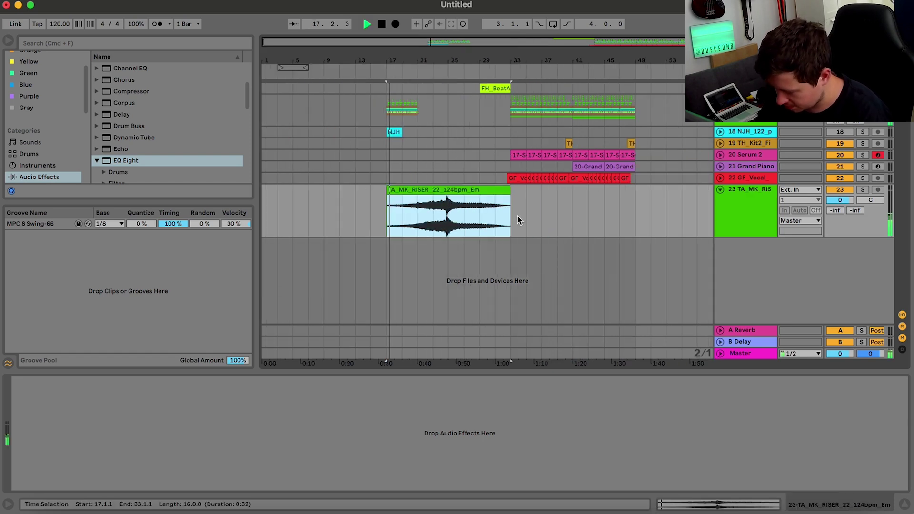
Move the riser clip to start at 25.1.1, so its peak leads into the drop at bar 33.
left_click_drag(389, 189, 466, 186)
key("space")
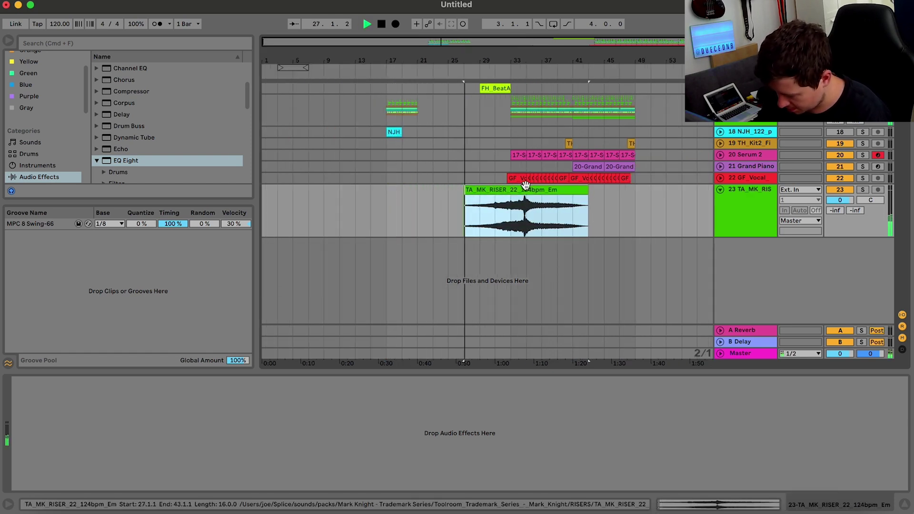
left_click(511, 235)
key("space")
left_click(530, 191)
key("Left")
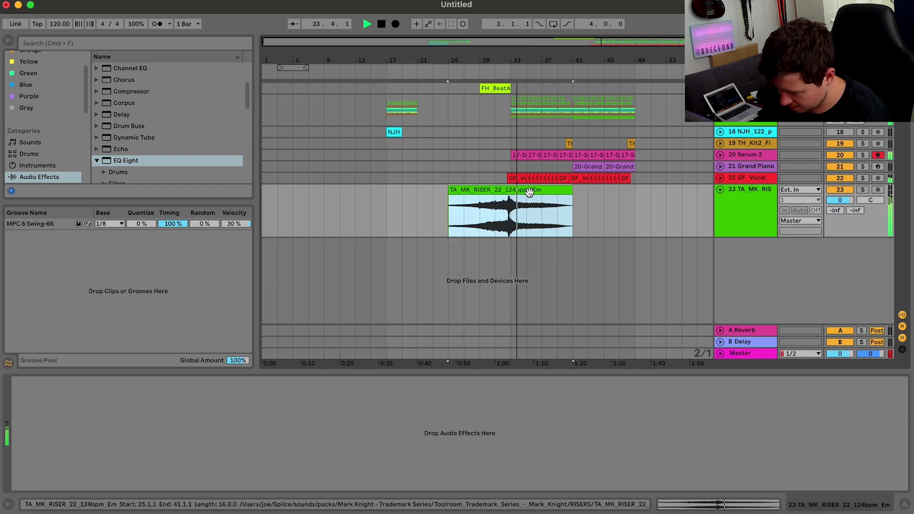
Open the riser clip's sample settings and set its gain to -10 dB.
double_click(529, 192)
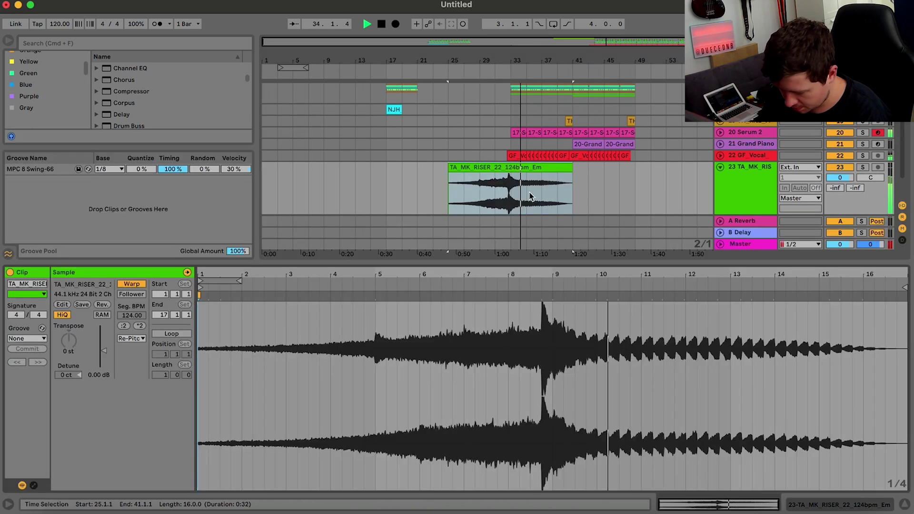
left_click(495, 189)
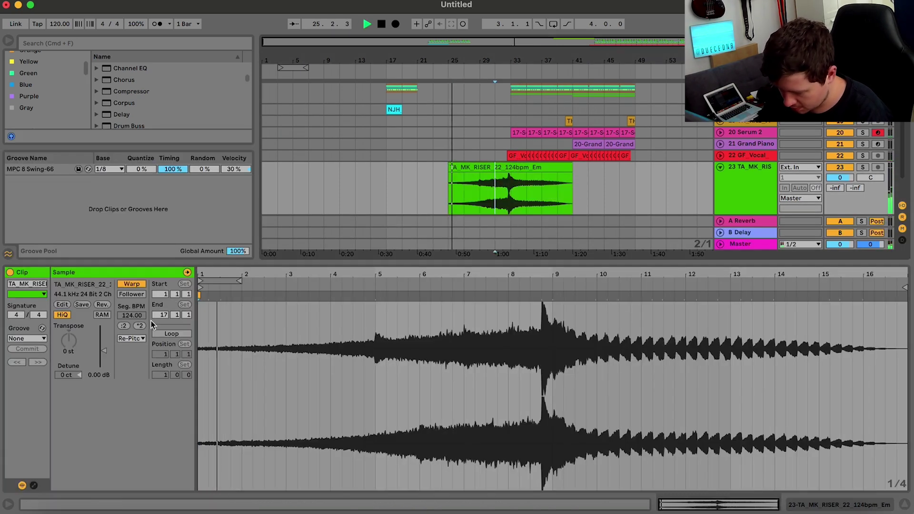
left_click(104, 351)
type("-10")
key("Return")
Play from bar 31 with the clip view hidden and set the riser track's volume to -9.0 dB.
key("space")
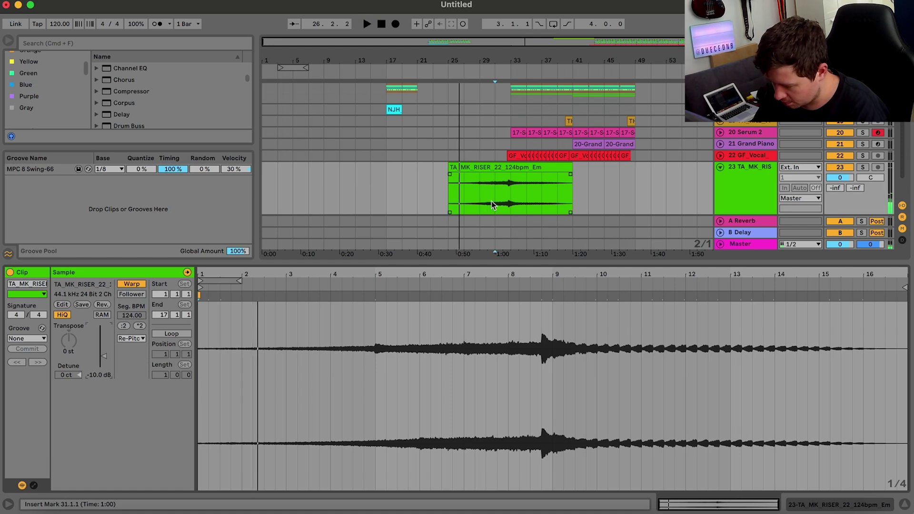
left_click(496, 202)
key("space")
key("super+alt+l")
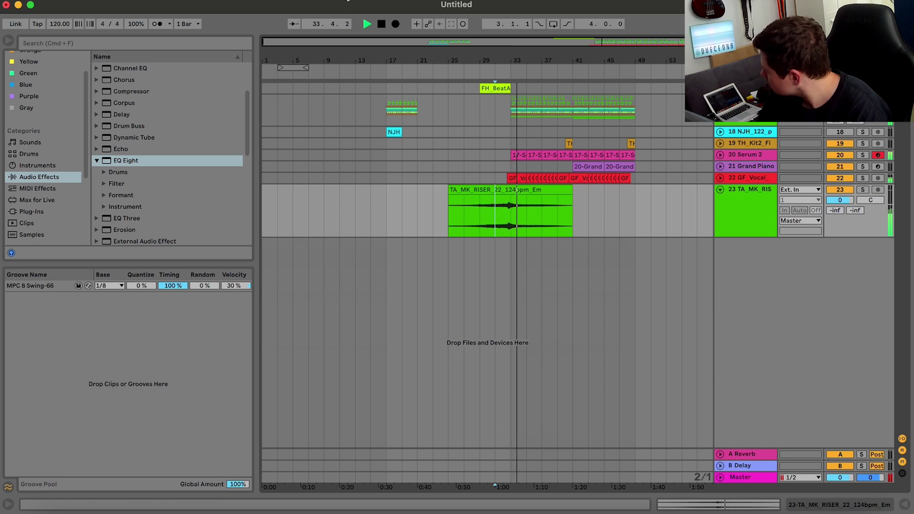
left_click(720, 178)
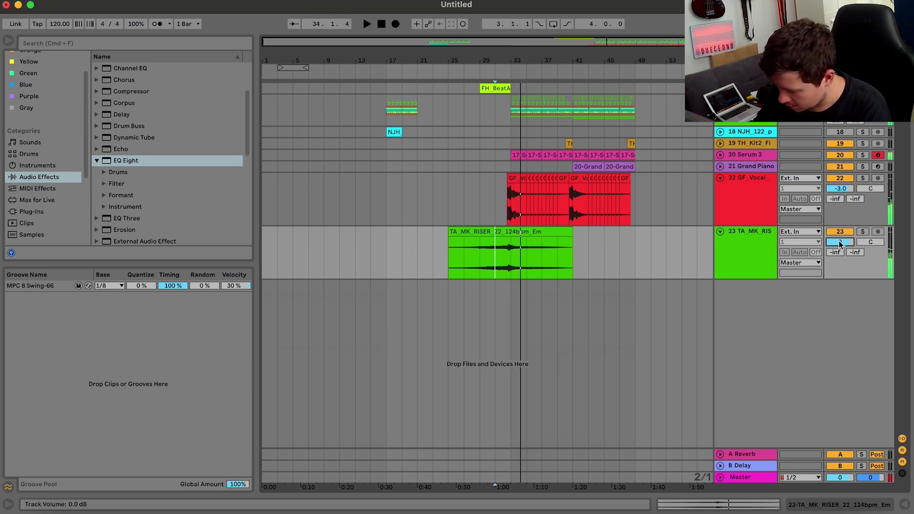
key("space")
type("-10")
key("Return")
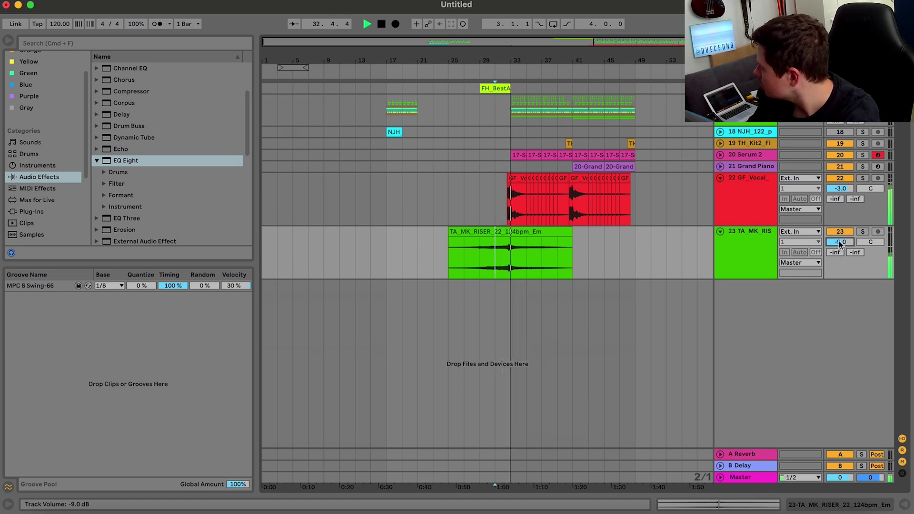
Add EQ Eight to the GF_Vocal track and raise its band 4 high shelf to about 8.8 dB at 1.16 kHz.
double_click(731, 212)
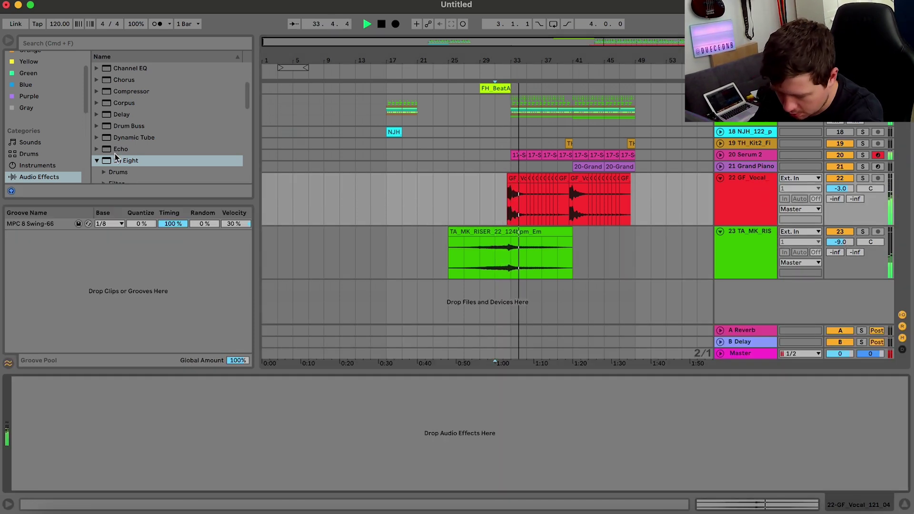
double_click(107, 160)
key("space")
key("space")
left_click_drag(224, 427, 182, 405)
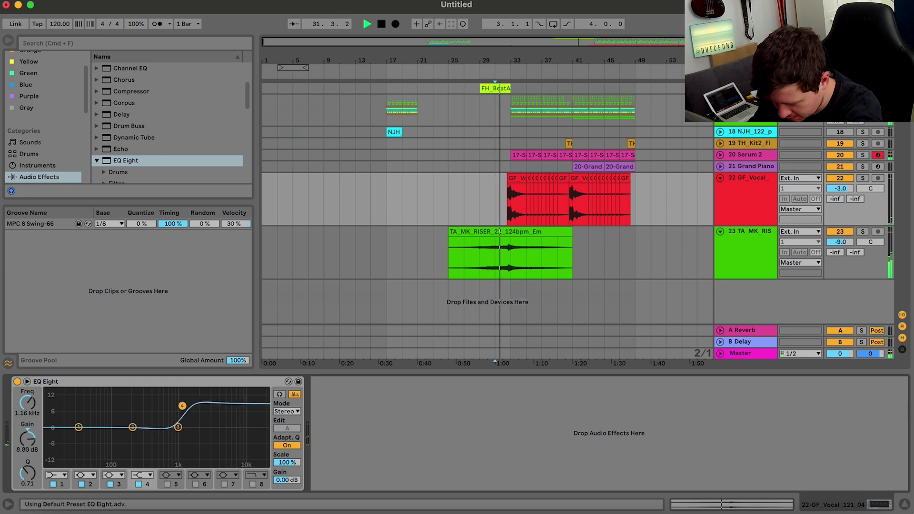
Make the vocal EQ's band 1 a low cut just below 100 Hz and reduce band 4 to about 4.6 dB at 1.11 kHz.
left_click(60, 475)
left_click(57, 480)
left_click_drag(78, 435, 105, 449)
left_click_drag(182, 405, 181, 417)
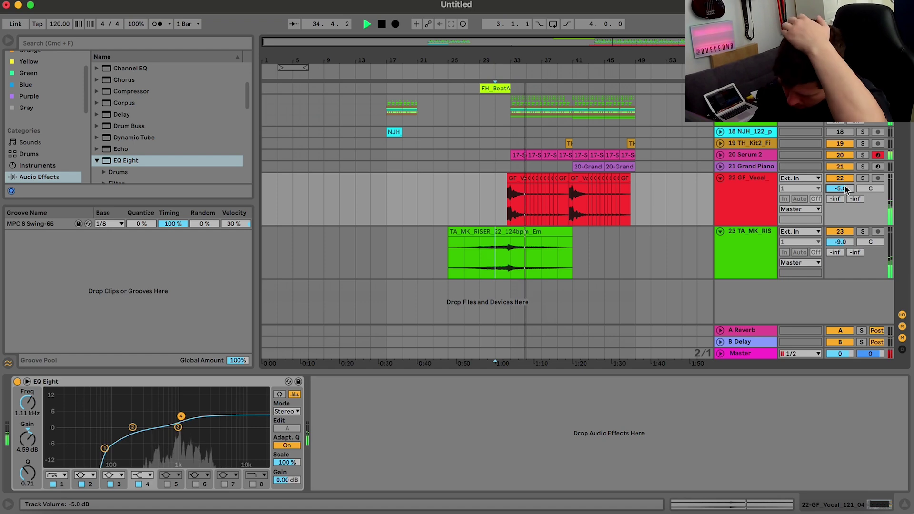
Show the Serum 2 track's device chain and solo the track.
left_click(722, 155)
left_click(726, 157)
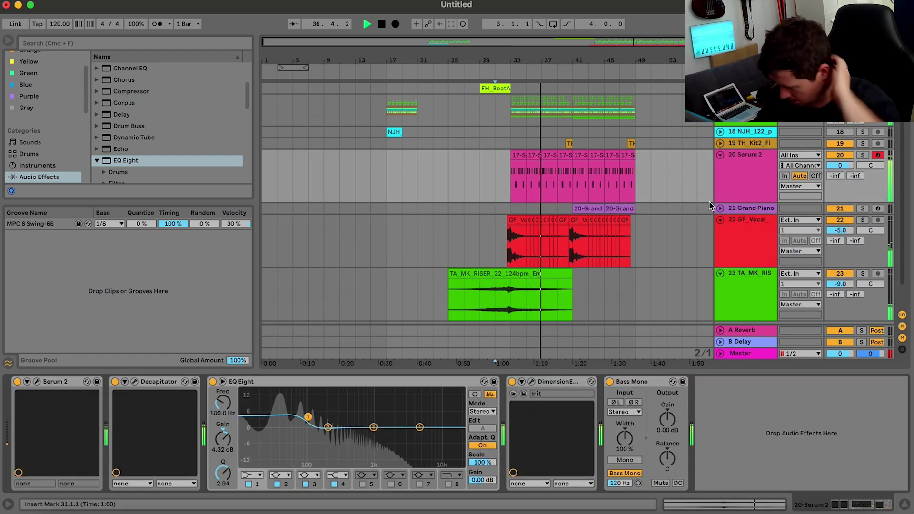
left_click(721, 160)
left_click(720, 157)
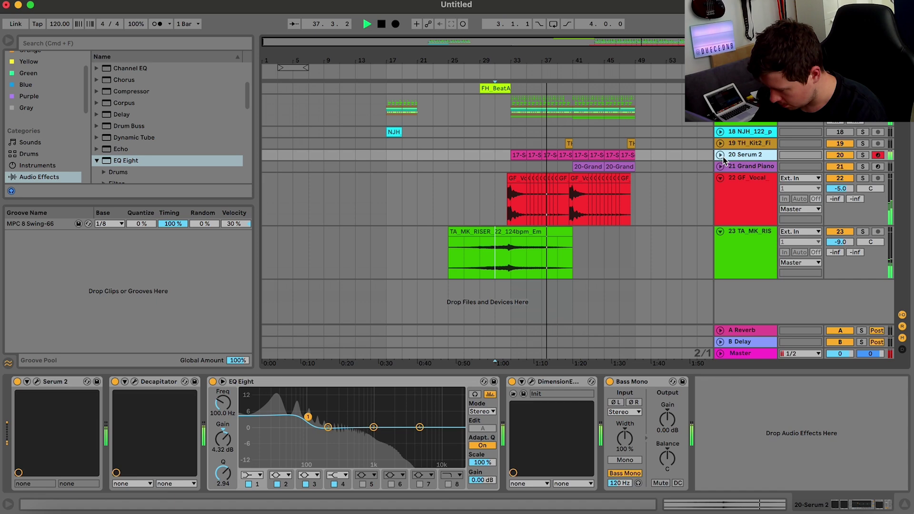
left_click(862, 155)
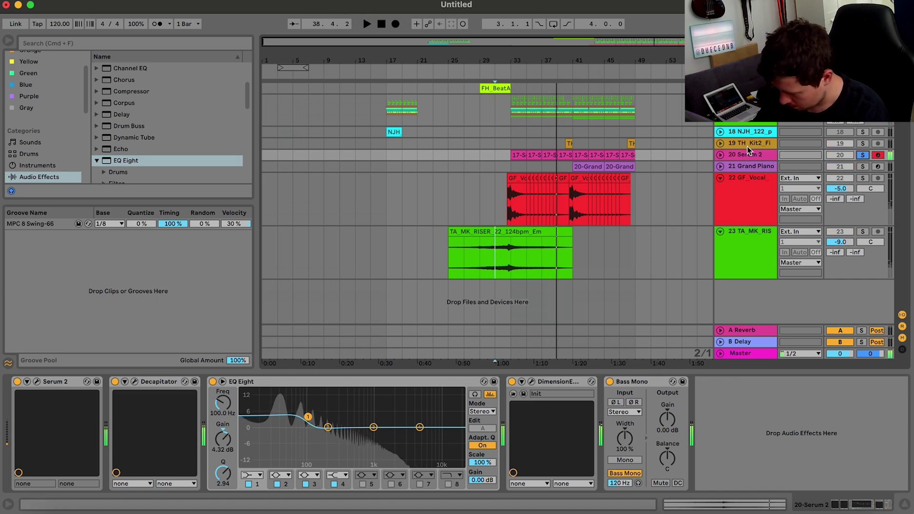
Play the soloed Serum 2 from 33.1.1, cut its EQ Eight band 4 to -14 dB at 255 Hz and unsolo it.
key("space")
key("space")
key("space")
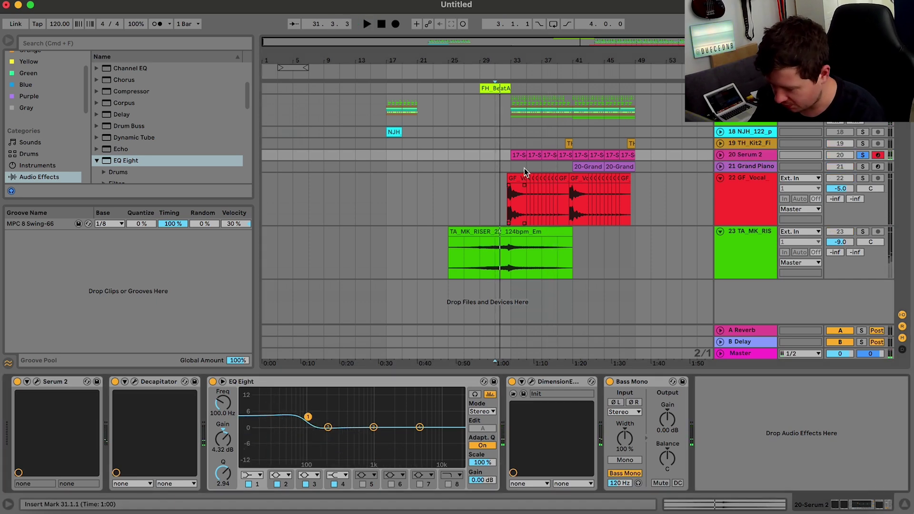
left_click(513, 155)
key("space")
left_click_drag(419, 427, 335, 461)
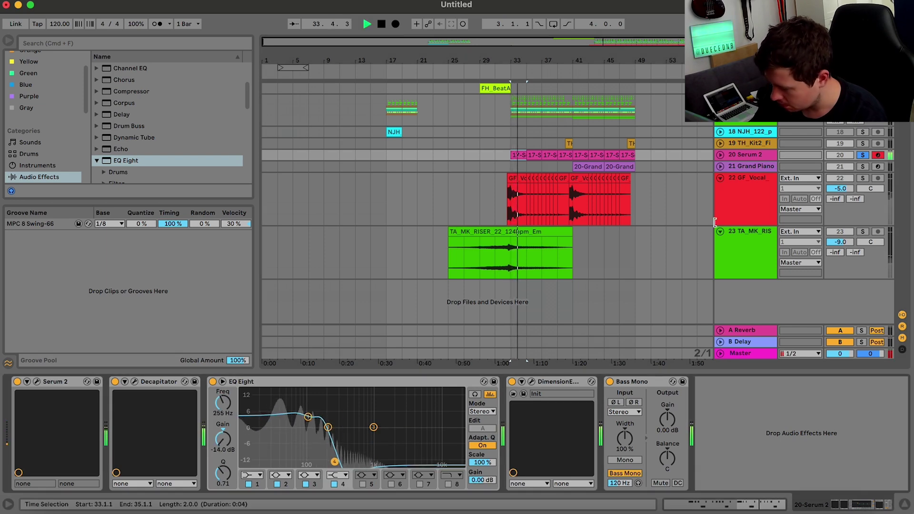
left_click(863, 156)
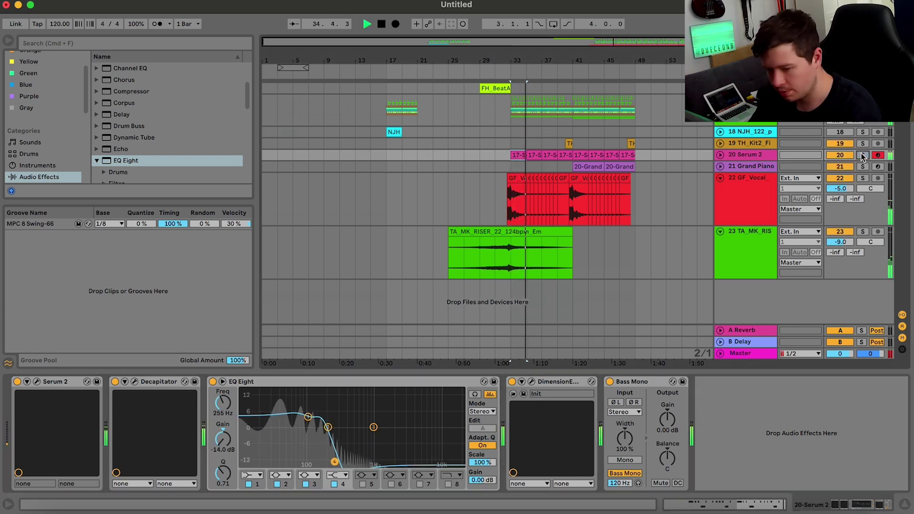
Search the plug-ins for "im" and load Waves IMPusher Stereo onto the Master track.
left_click(742, 353)
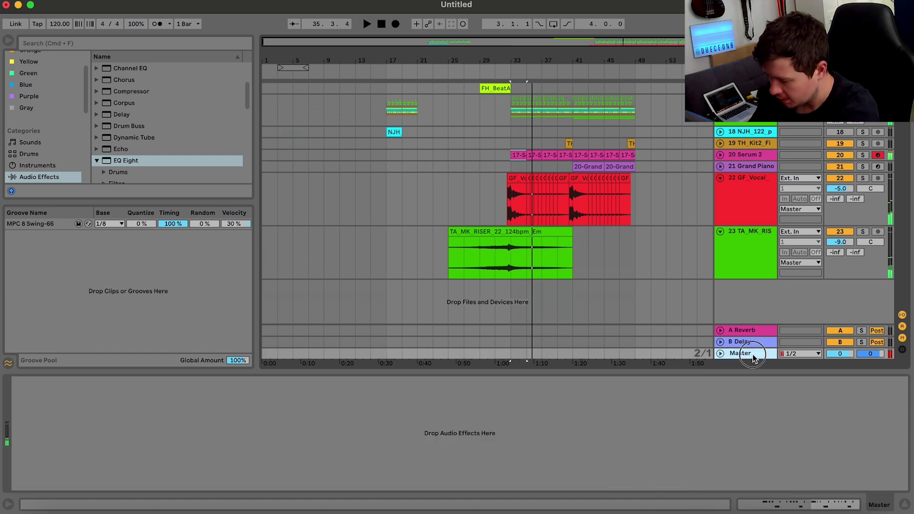
key("space")
left_click(75, 43)
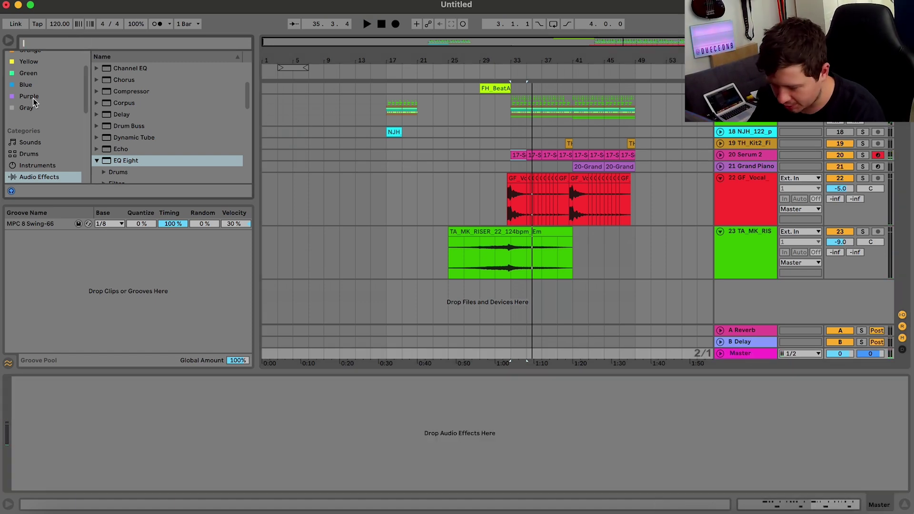
type("im")
scroll(43, 143, "down", 2)
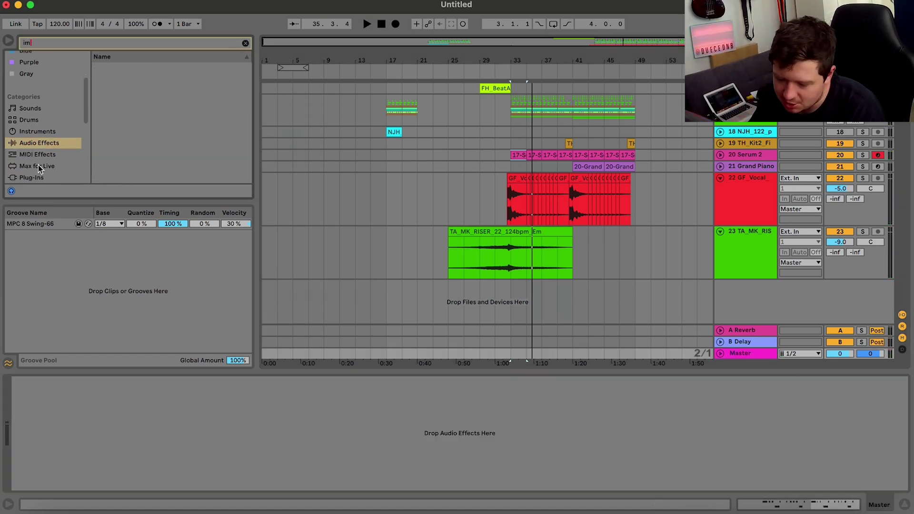
left_click(32, 177)
left_click(104, 102)
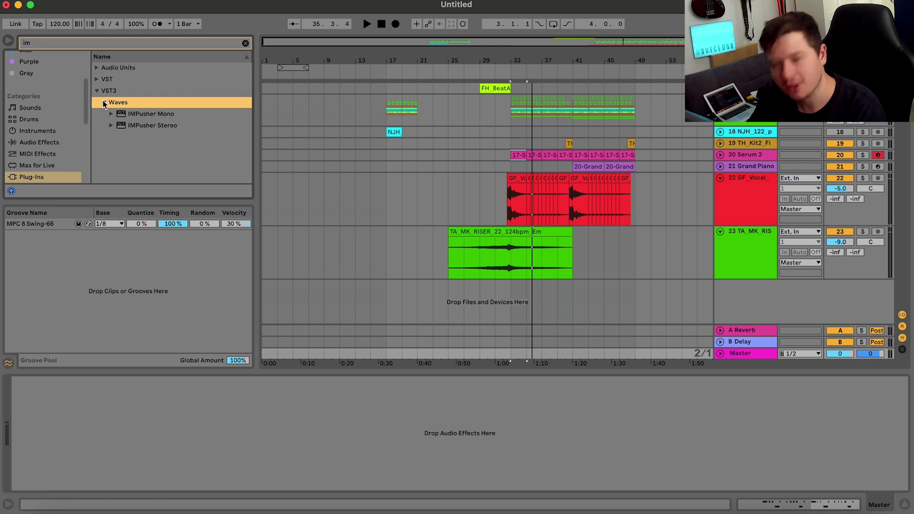
left_click(139, 124)
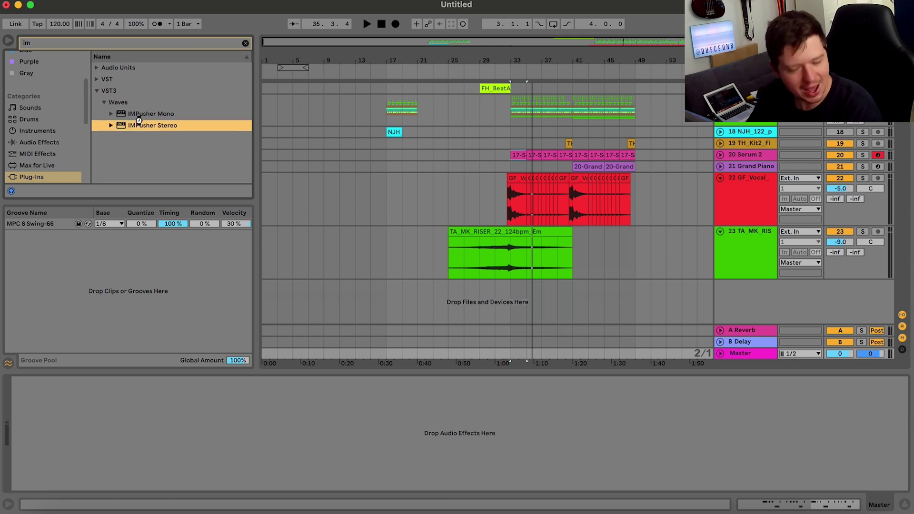
double_click(138, 120)
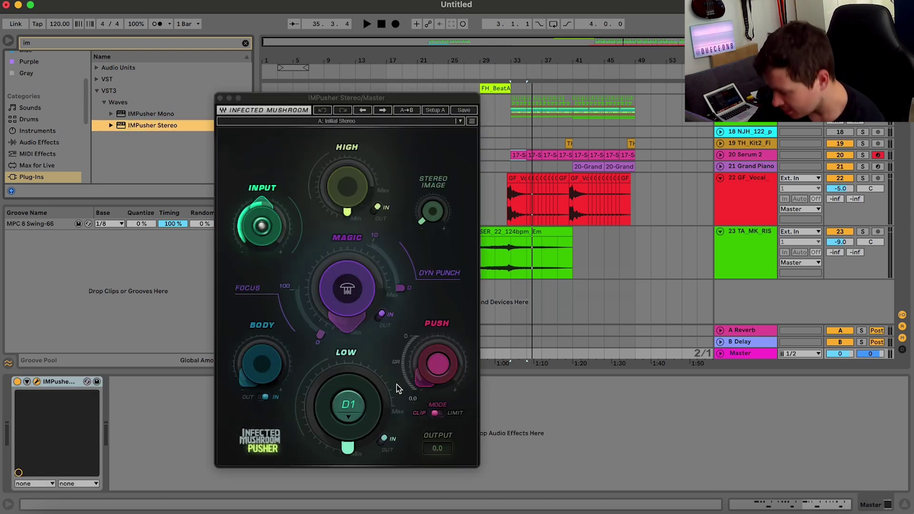
Raise IMPusher's Dyn Punch to about 10, increase its Focus and Magic amounts, and play the section.
left_click_drag(403, 289, 402, 267)
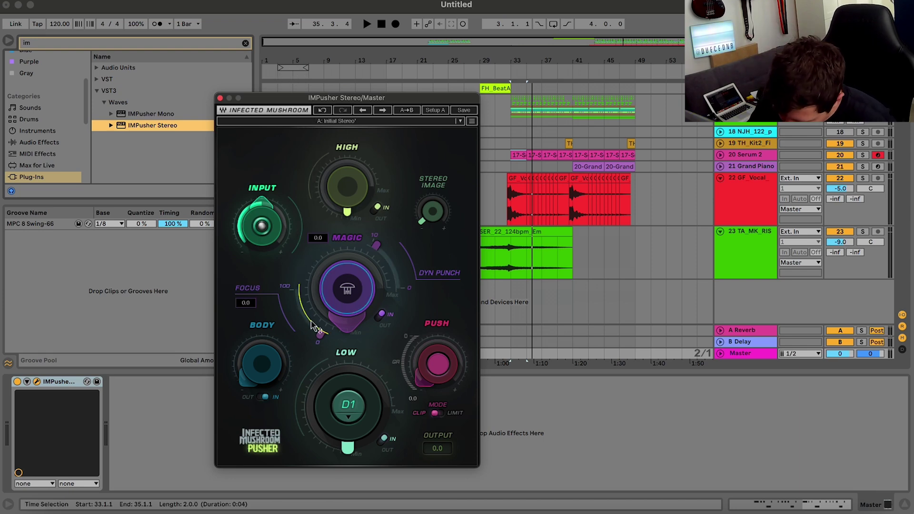
left_click_drag(345, 306, 345, 296)
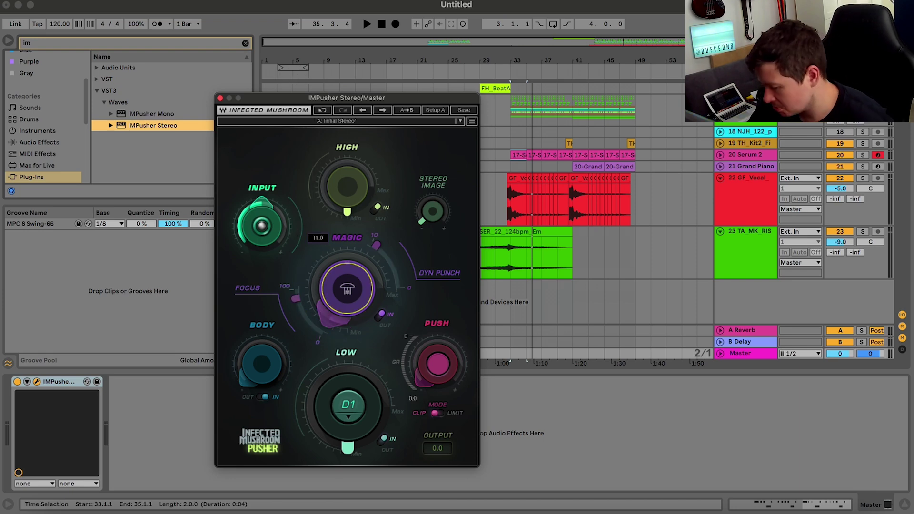
key("space")
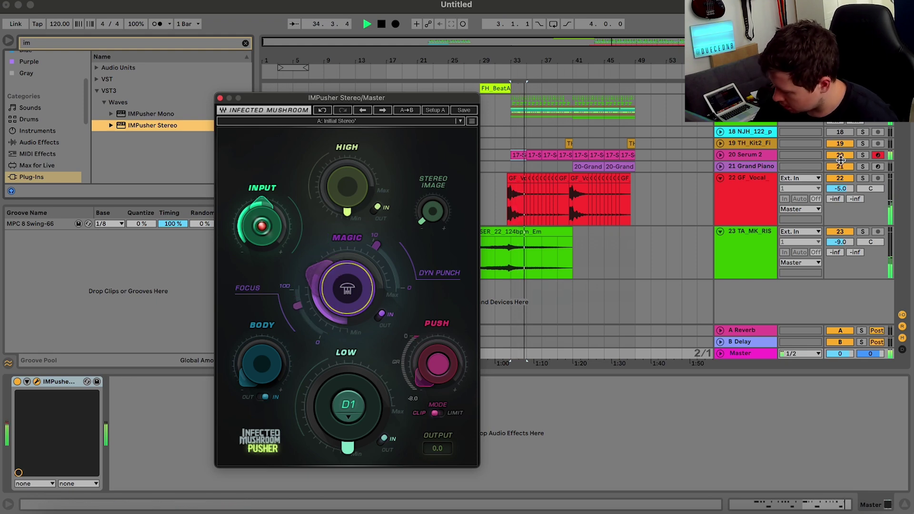
Unfold the Serum 2 track, lower its volume to -2 dB, and solo it with its device chain shown.
left_click(840, 155)
left_click(720, 154)
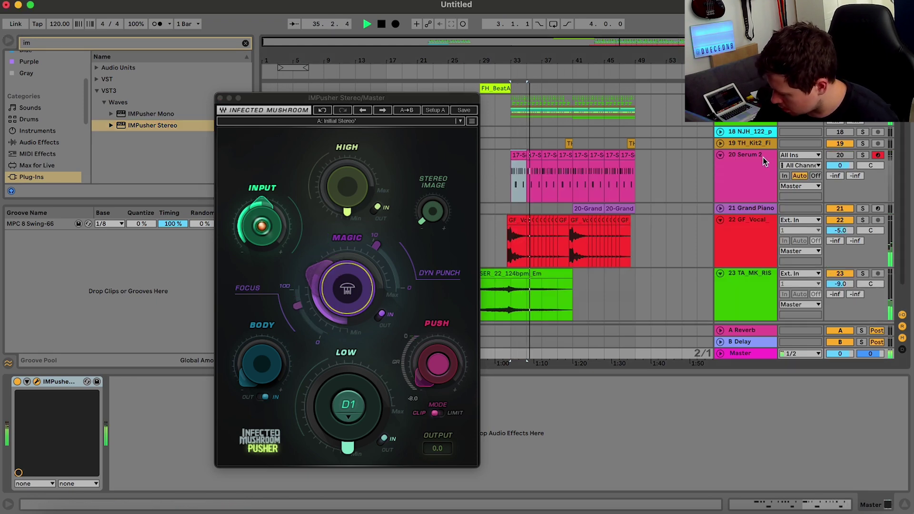
left_click(847, 155)
left_click_drag(842, 166, 842, 172)
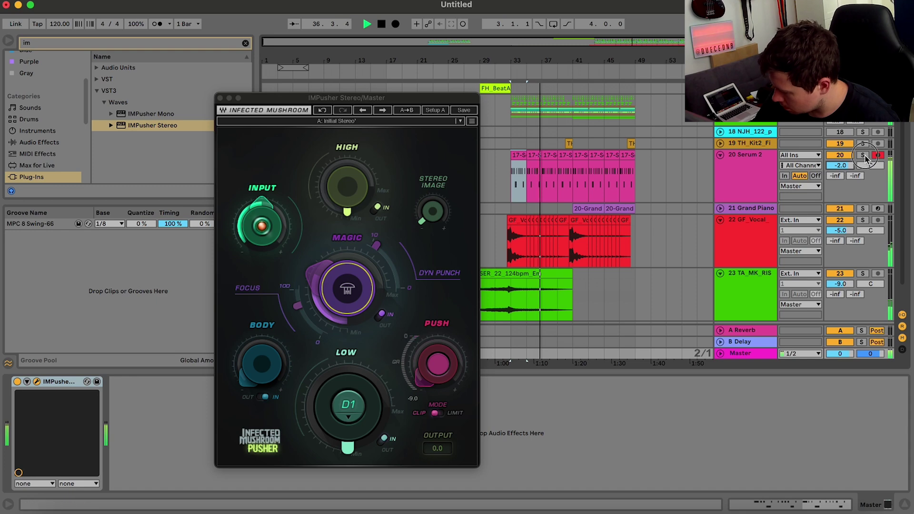
left_click(862, 155)
left_click(780, 166)
key("space")
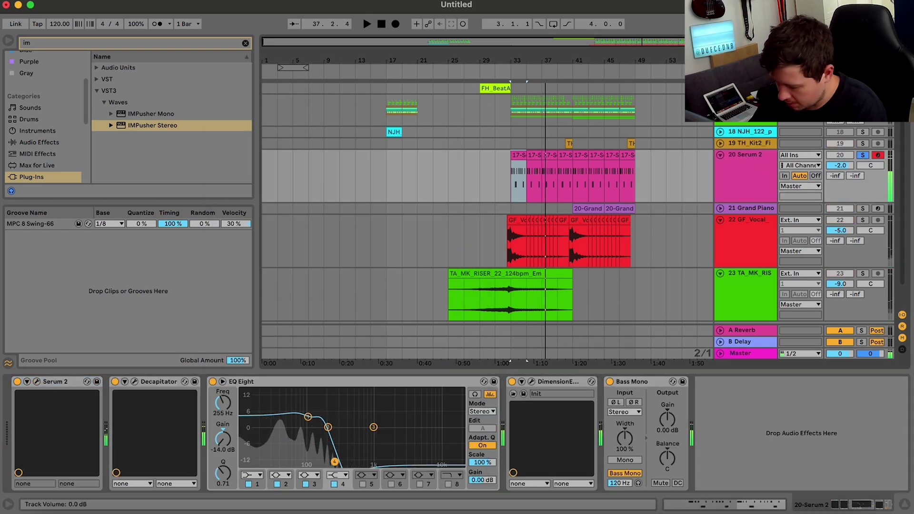
Unsolo Serum 2 during playback, lower its volume to -3 dB and pull its EQ Eight band 1 down to -5.58 dB at 104 Hz.
key("space")
left_click(862, 155)
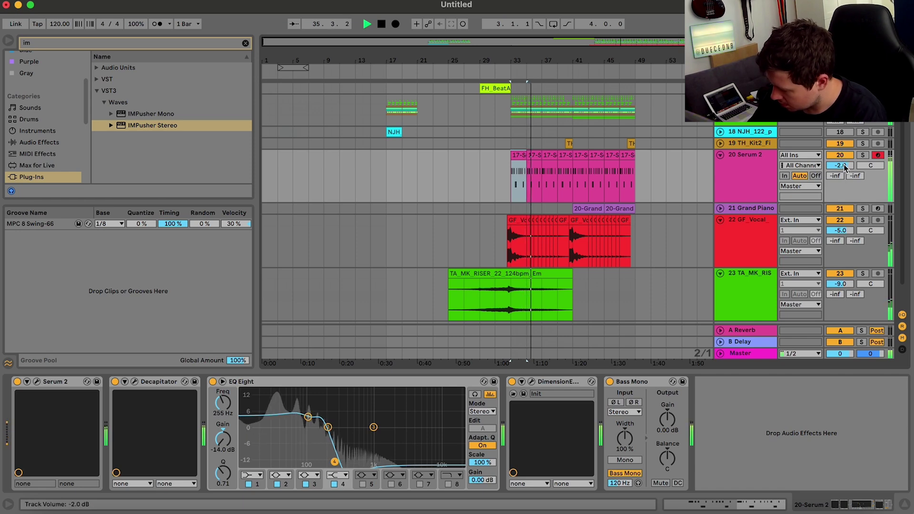
left_click_drag(844, 168, 843, 173)
left_click_drag(310, 421, 301, 438)
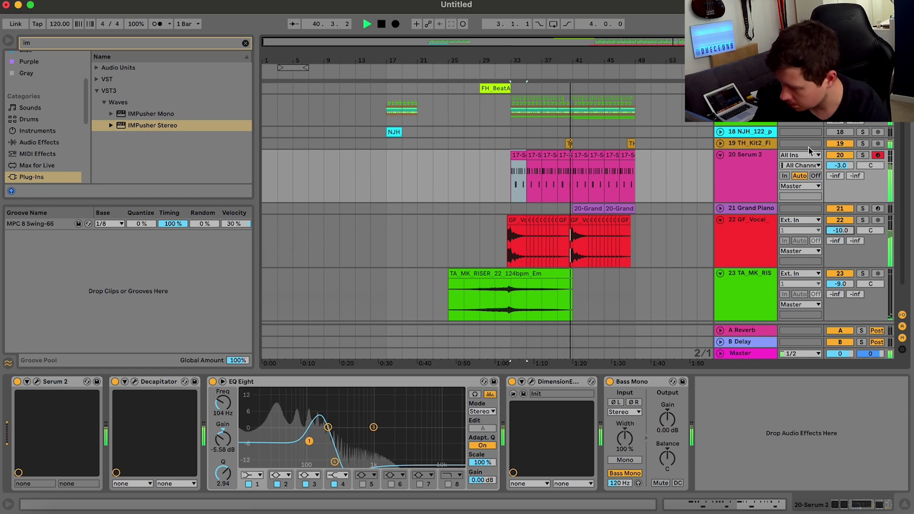
Unfold the TH_Kit2 and Grand Piano tracks, set the piano's volume to -7 dB and hide the device view.
left_click(720, 143)
scroll(843, 155, "down", 1)
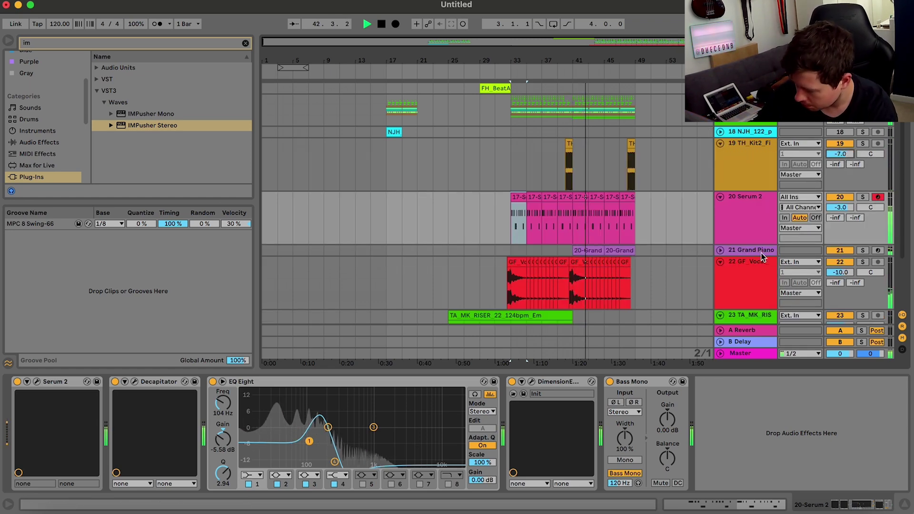
left_click(720, 250)
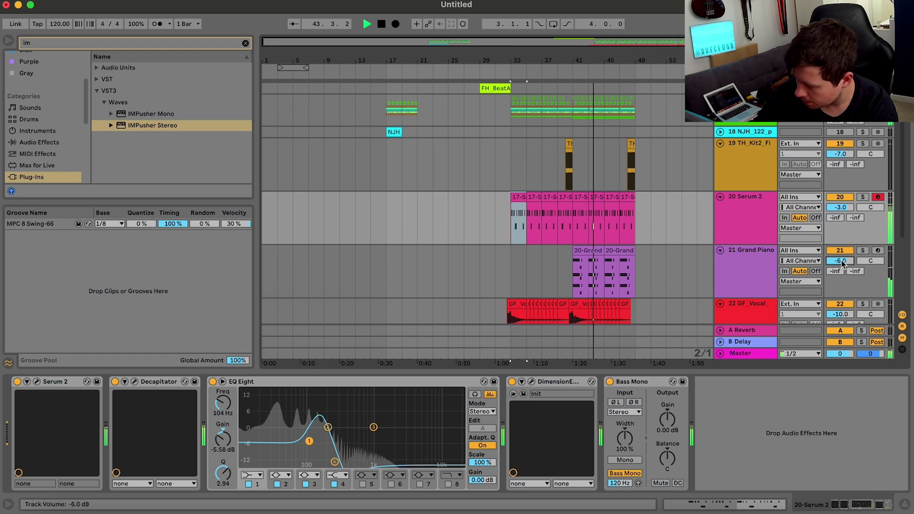
scroll(842, 263, "down", 1)
left_click(905, 504)
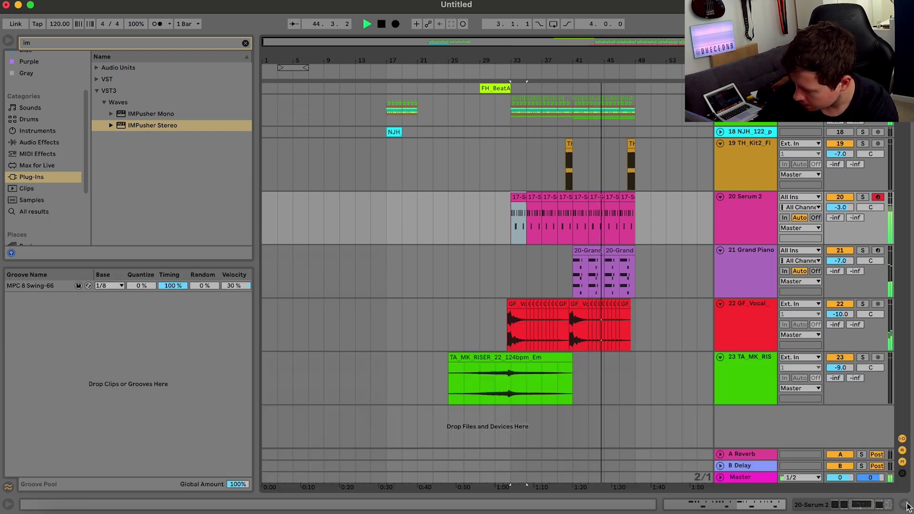
Replay from 33.1.1 with Serum 2 soloed and reset its EQ Eight band 1 to 1.12 dB at 104 Hz with a wide Q.
key("space")
left_click(505, 235)
key("space")
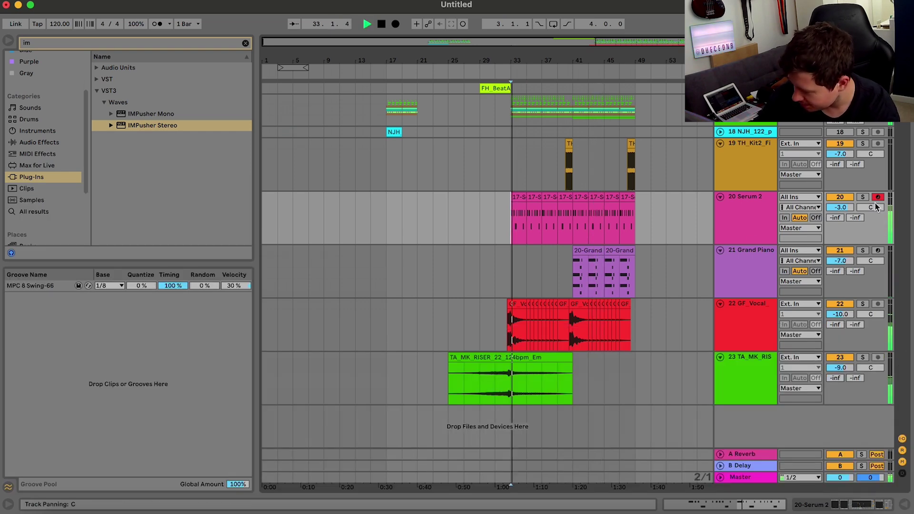
left_click(861, 189)
left_click(863, 196)
left_click(725, 223)
double_click(726, 226)
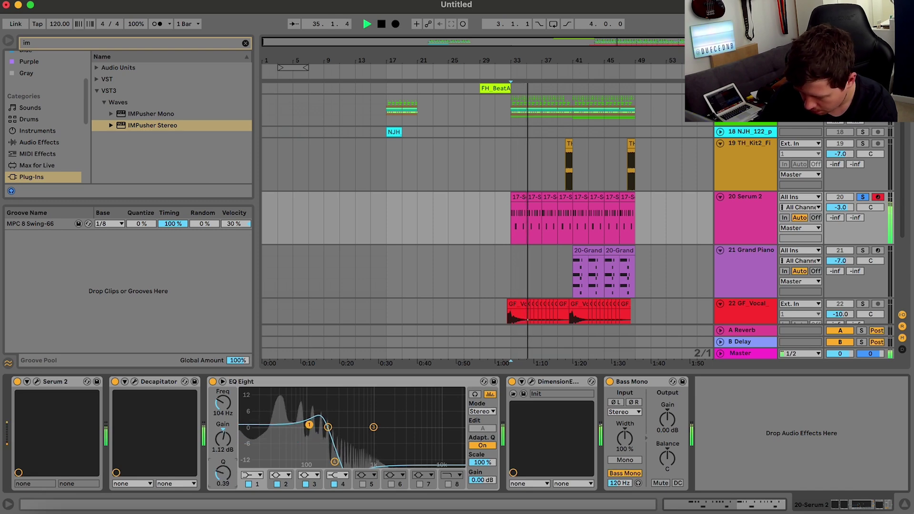
Compare the Serum 2 bass in the full mix and soloed again from 33.1.1.
left_click(863, 197)
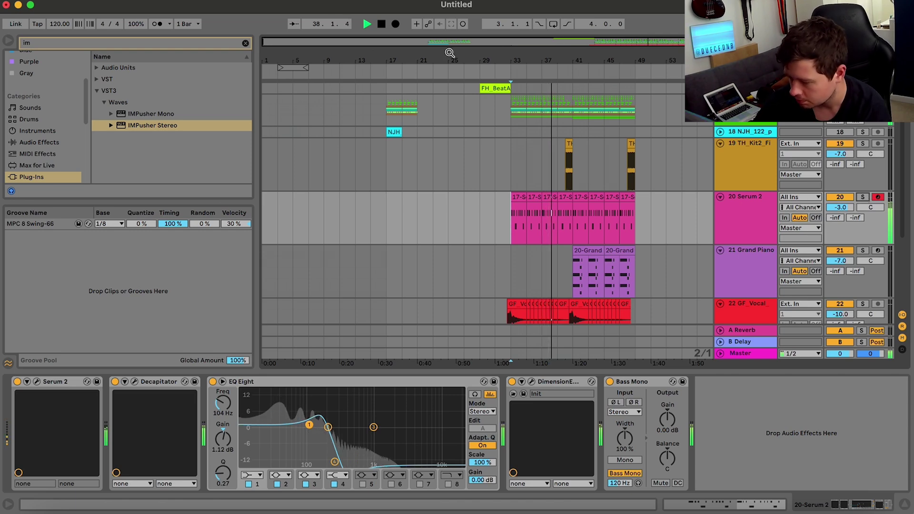
left_click(863, 197)
key("space")
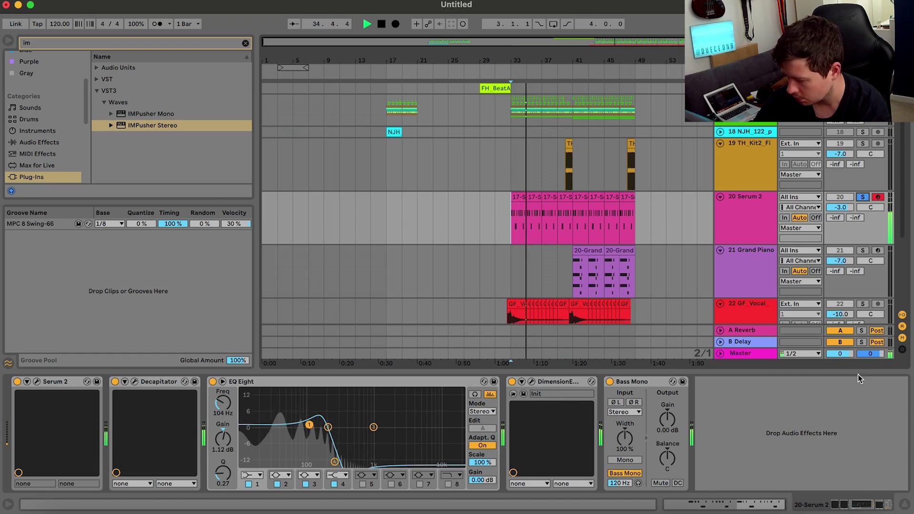
left_click(638, 483)
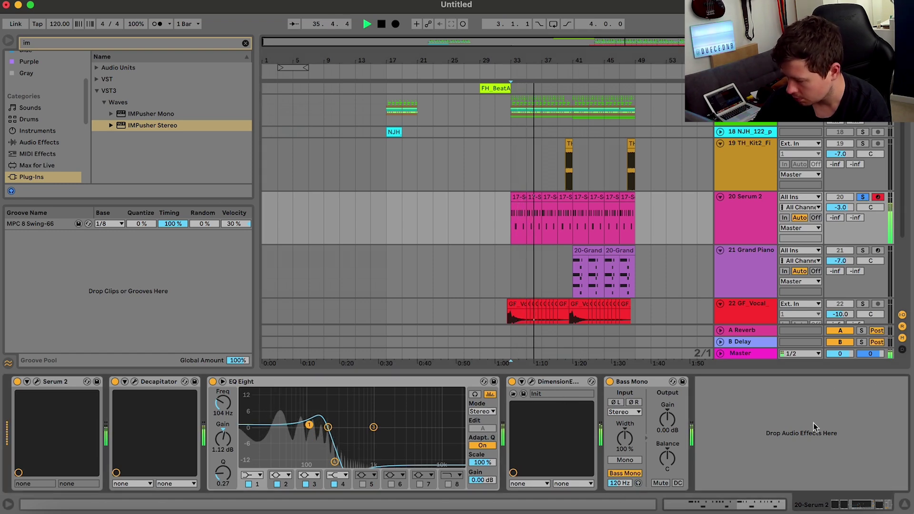
Set Serum 2's send A to 0 dB, solo the A Reverb return and play from 33.1.1.
left_click(836, 217)
type("0")
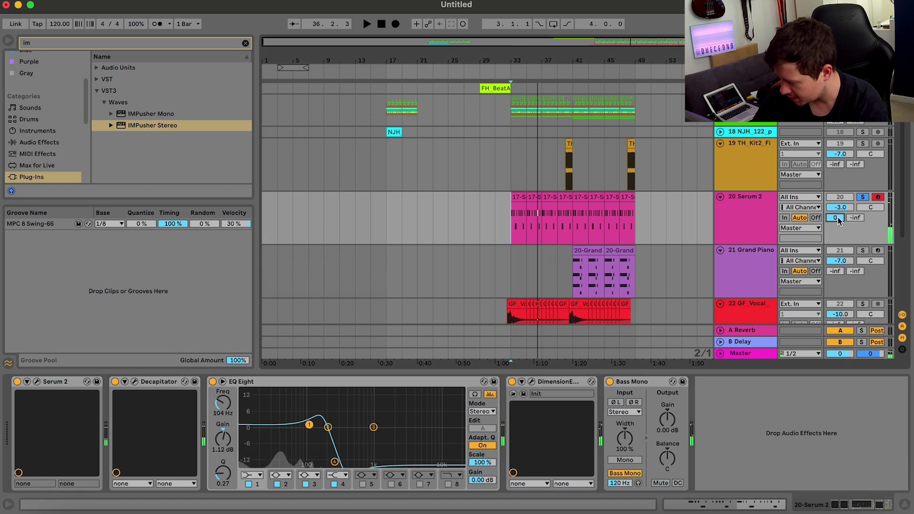
left_click(832, 332)
key("space")
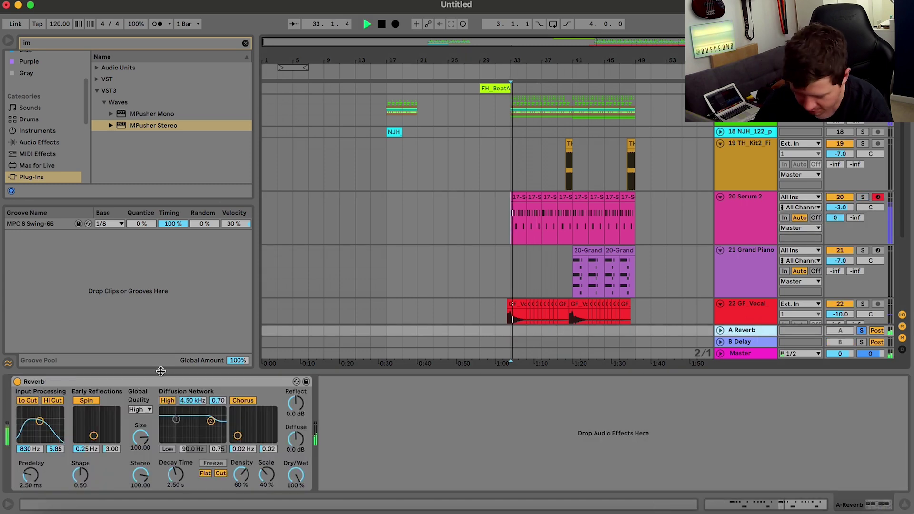
Replace the Reverb on return A with the Amp audio effect.
left_click(147, 383)
key("Delete")
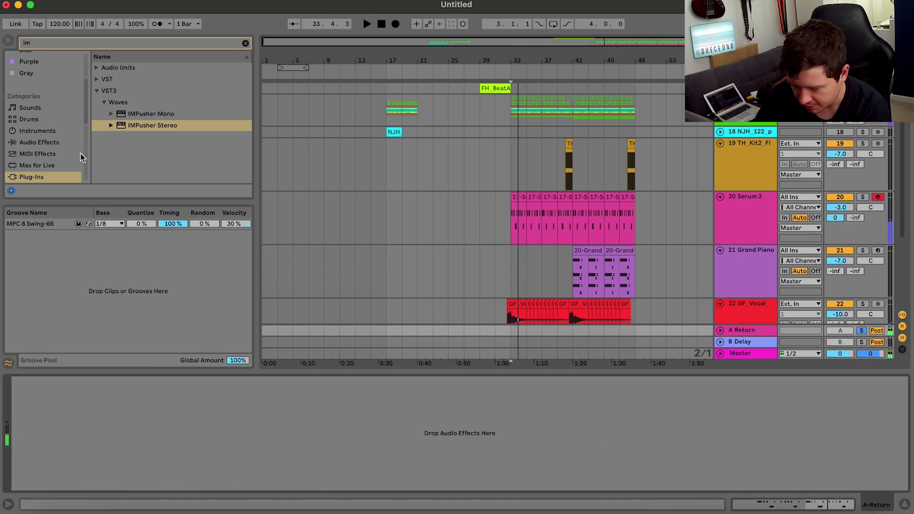
left_click(53, 42)
type("amp")
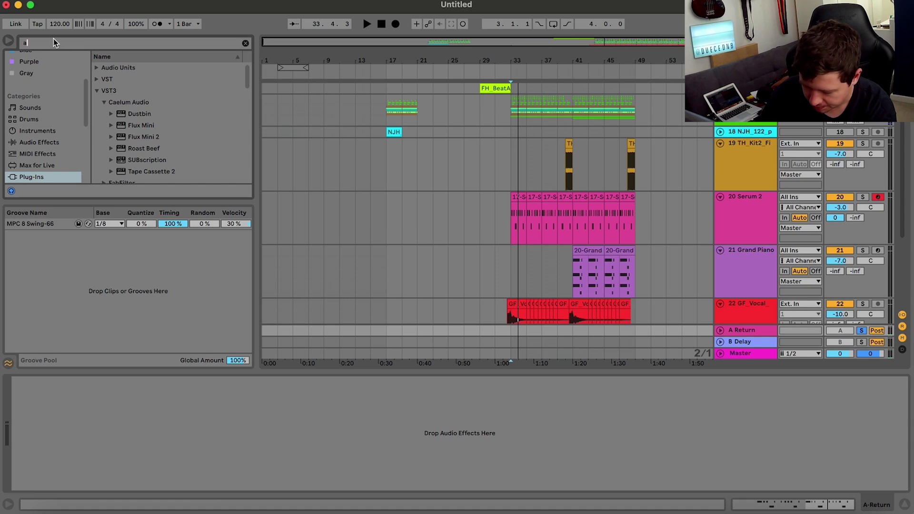
left_click(52, 154)
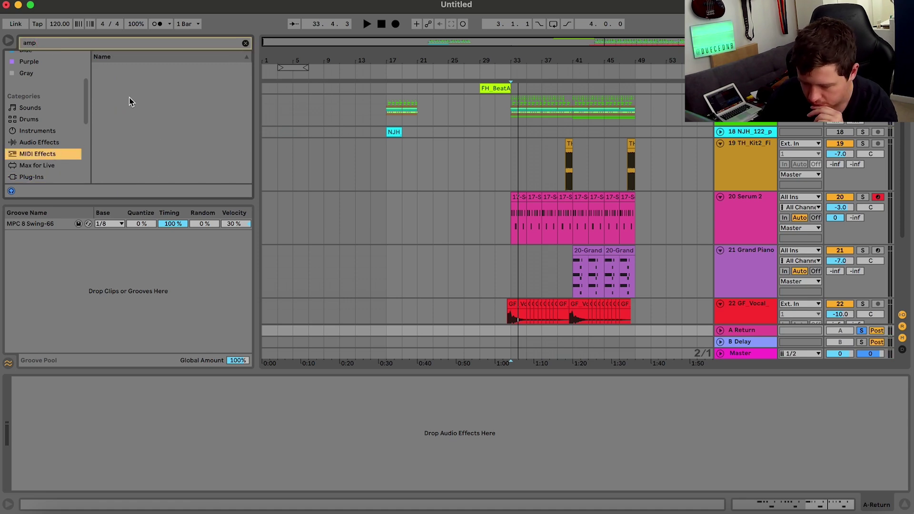
left_click(245, 43)
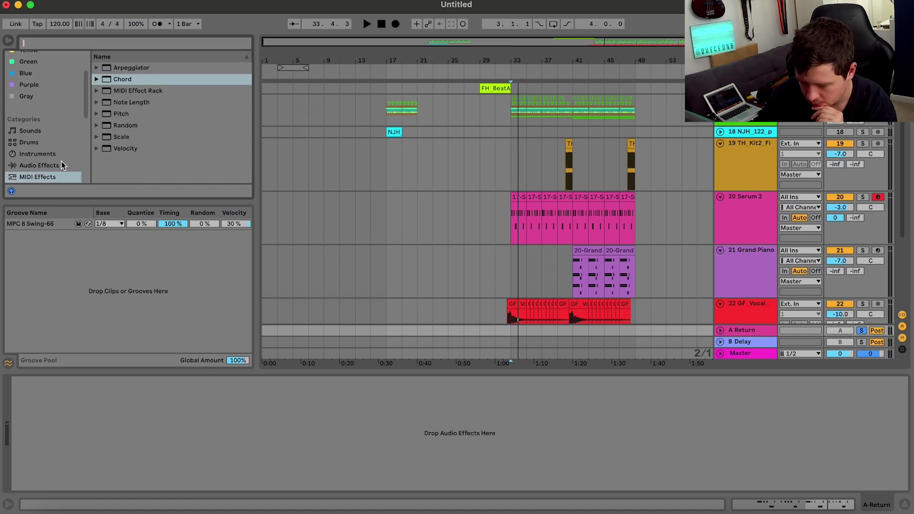
left_click(62, 165)
scroll(125, 118, "up", 3)
double_click(119, 68)
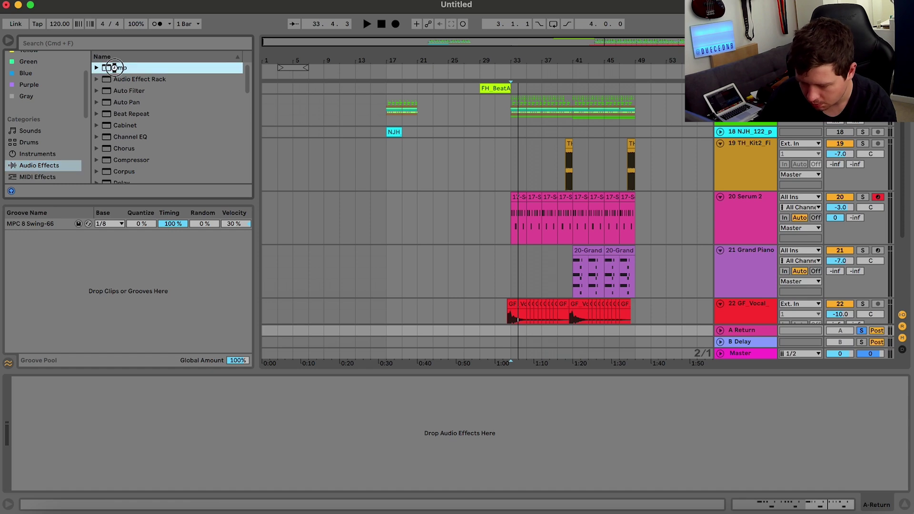
Add EQ Eight after the Amp, switch the Amp's output to Dual and make EQ band 1 a low cut at about 284 Hz.
key("space")
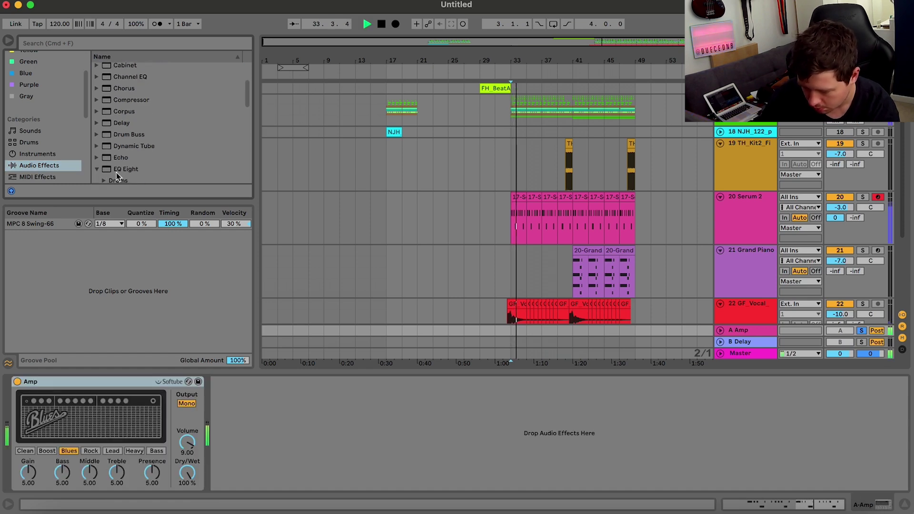
scroll(116, 169, "down", 3)
left_click(109, 160)
double_click(110, 161)
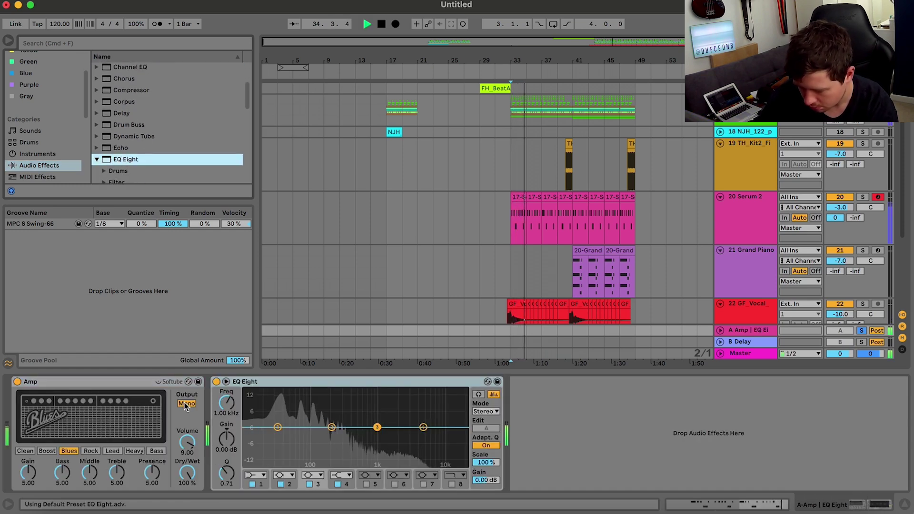
left_click(254, 475)
left_click(252, 485)
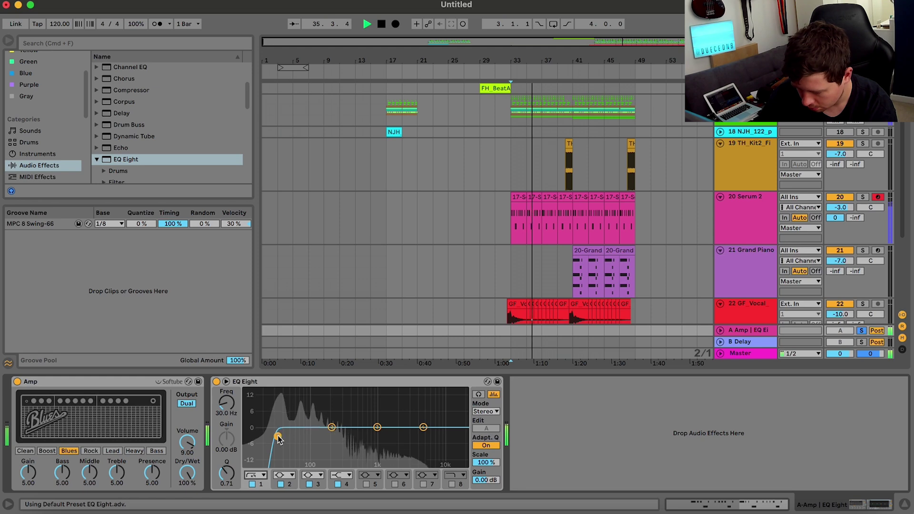
left_click_drag(279, 438, 341, 464)
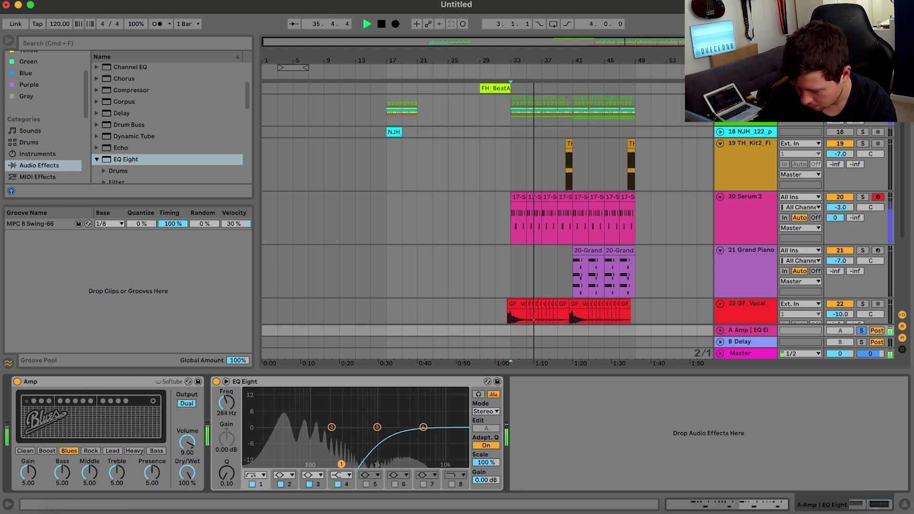
Check the Amp return against the soloed Serum 2 and the full mix, then unfold return A and set its volume to -10 dB.
left_click(862, 198)
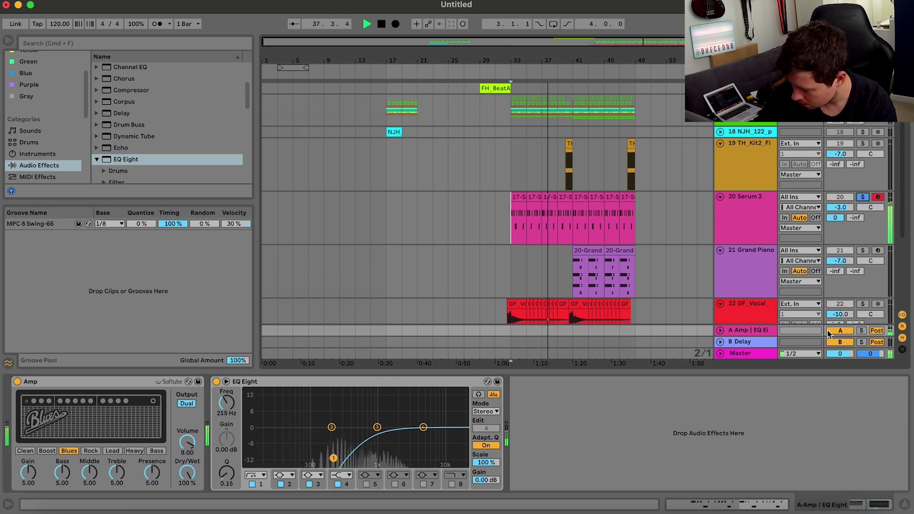
left_click(720, 330)
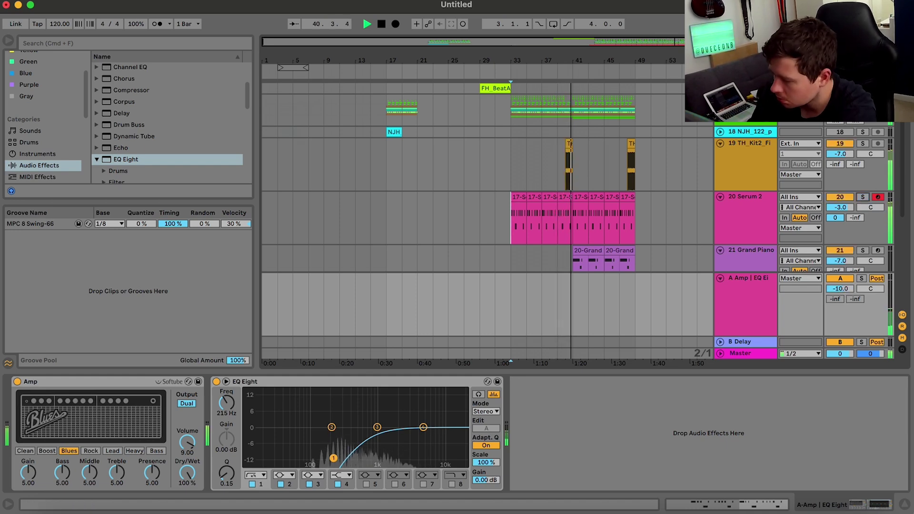
scroll(850, 156, "down", 3)
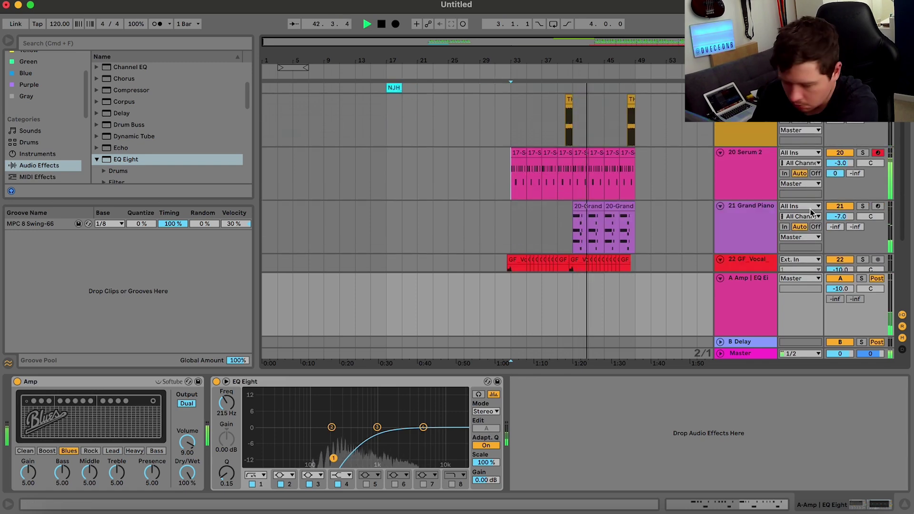
Fine-tune the Magic and Dyn Punch amounts of the Master's IMPusher and close its window.
left_click(755, 355)
left_click_drag(324, 279, 312, 270)
left_click_drag(375, 245, 375, 251)
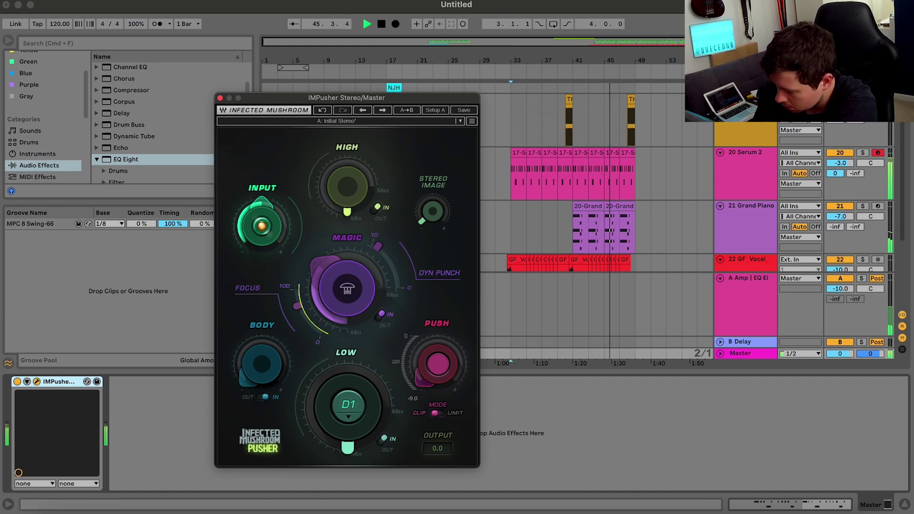
left_click(220, 97)
Audition the soloed Serum 2 track from bar 33, then search the browser for "flux".
left_click(863, 153)
key("space")
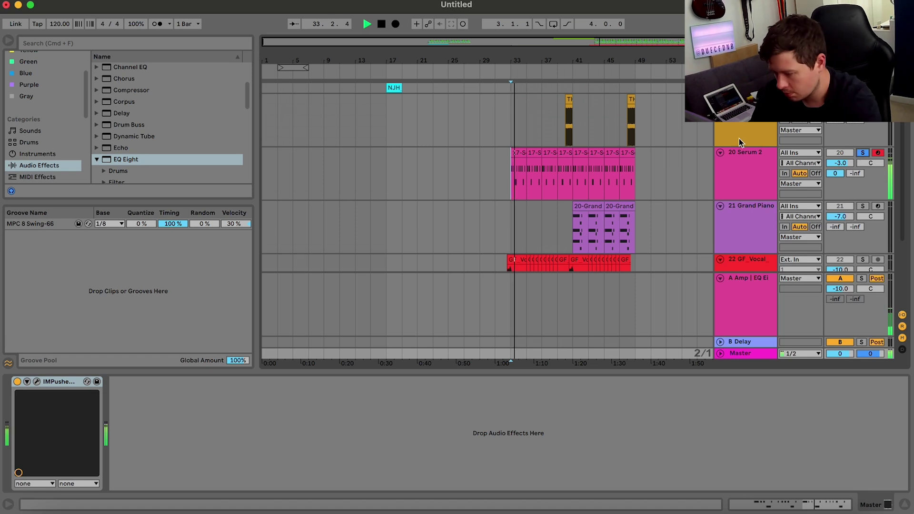
left_click(745, 172)
key("space")
left_click(41, 43)
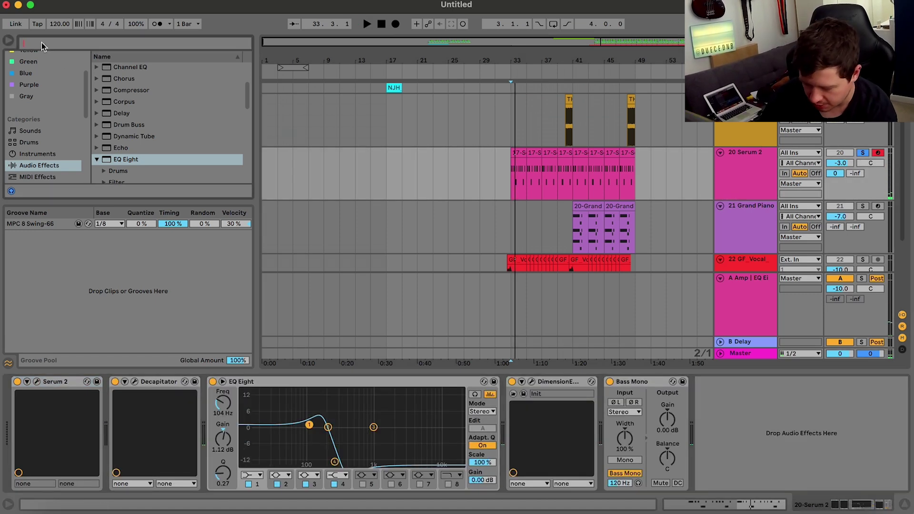
type("flux")
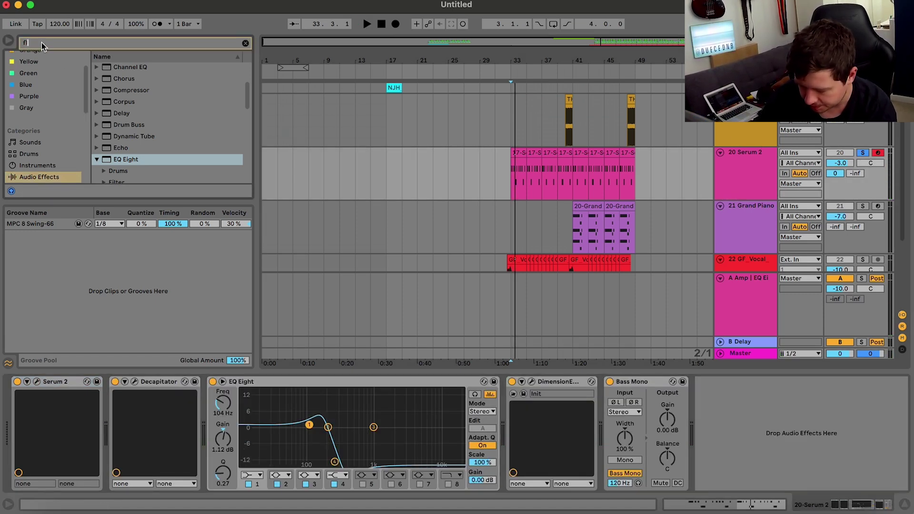
Fold the NJH_122 track, group the tracks from TH_Kit2 Fills through TA_MK_RISER, and name the group "not drums".
left_click(901, 506)
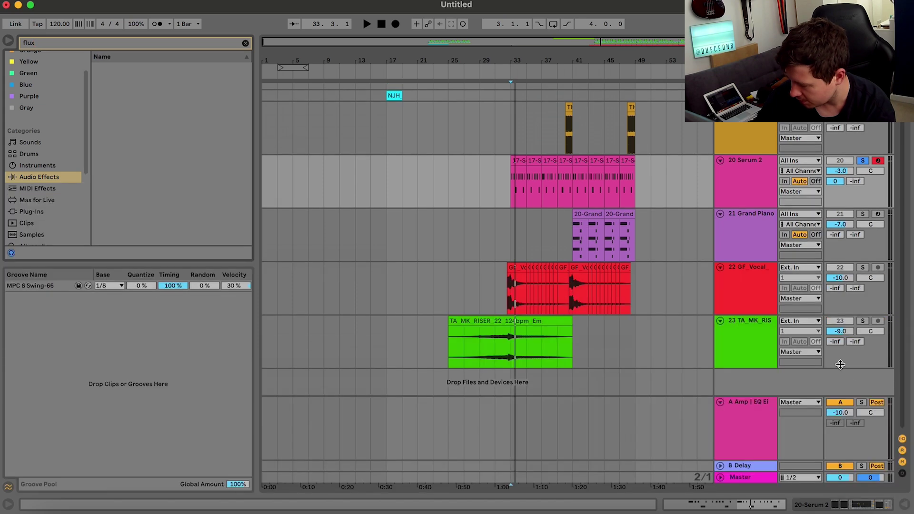
left_click(719, 133)
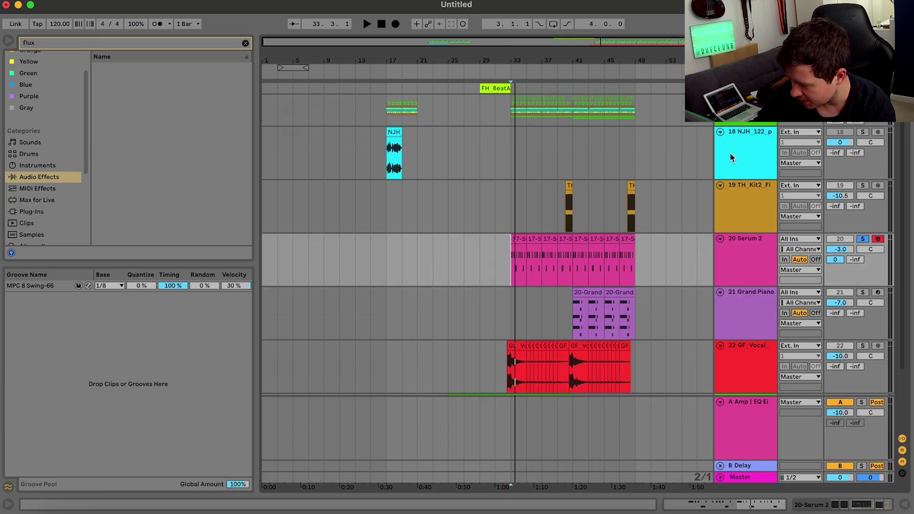
left_click(719, 132)
left_click(745, 166)
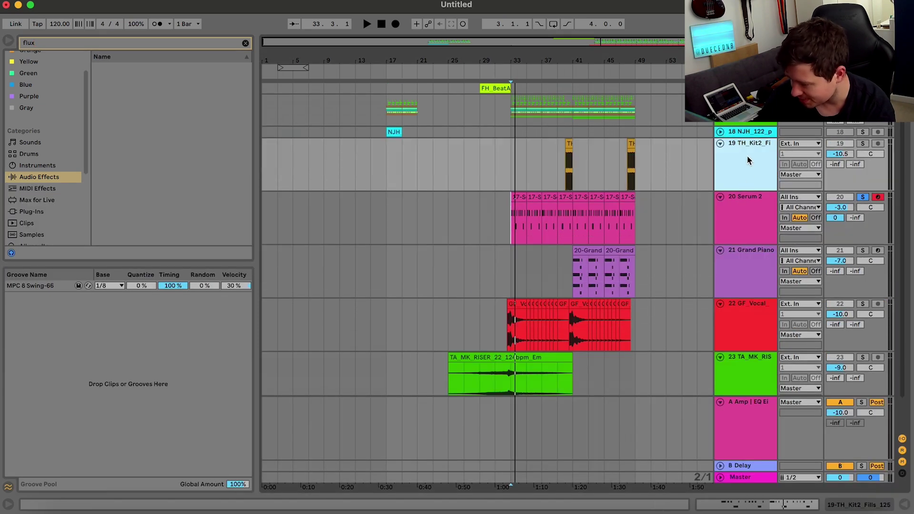
scroll(750, 405, "down", 2)
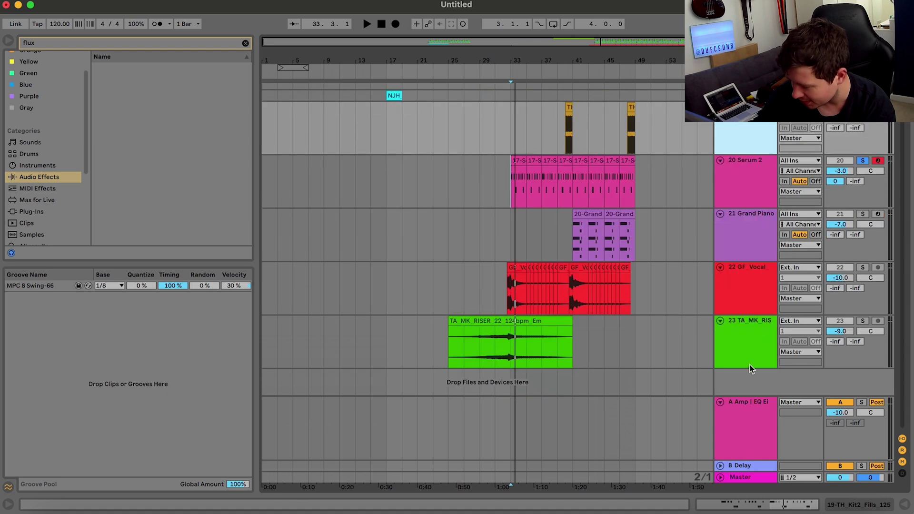
left_click(750, 366, "shift")
key("super+g")
scroll(761, 157, "up", 2)
left_click(761, 160)
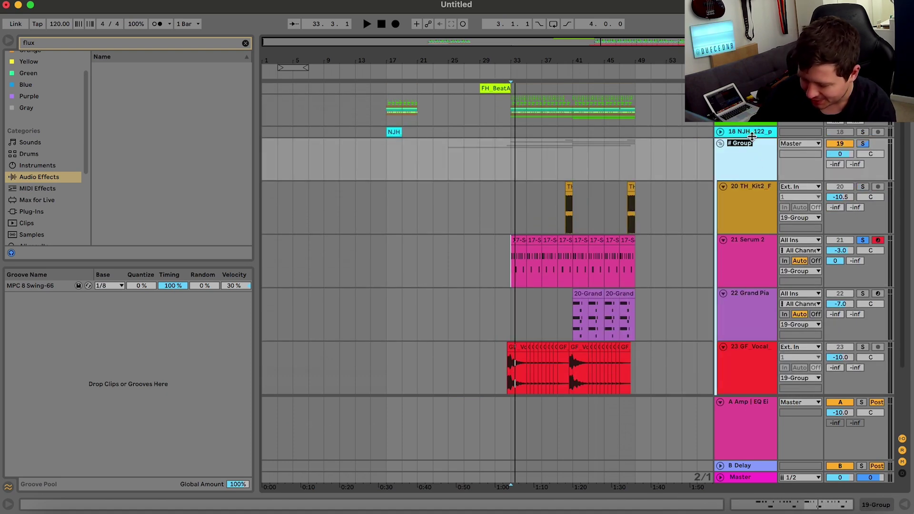
left_click(743, 123)
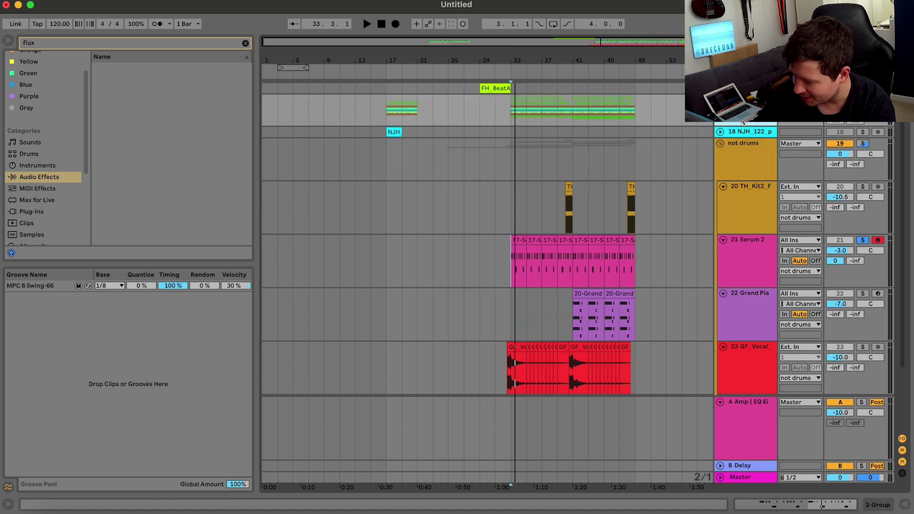
Solo the not drums group and load the VST3 plug-in Flux Mini 2 onto it.
key("space")
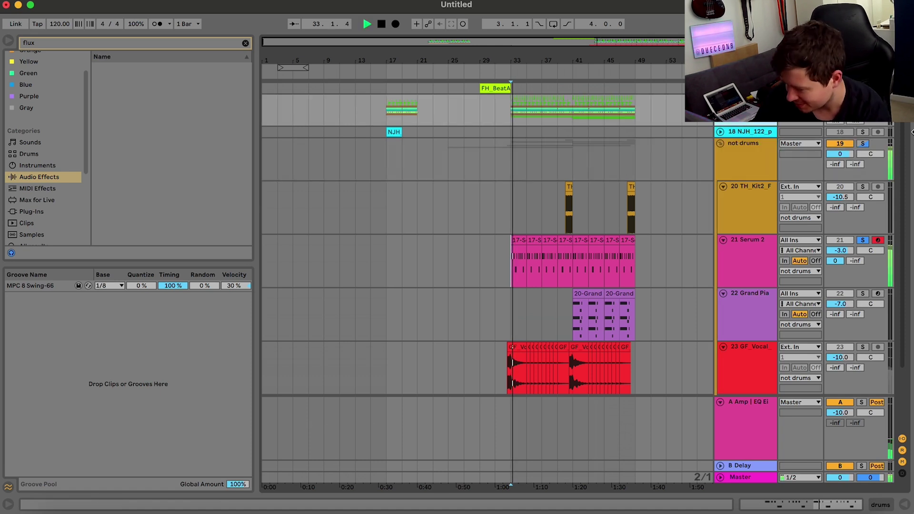
left_click(868, 145)
double_click(746, 159)
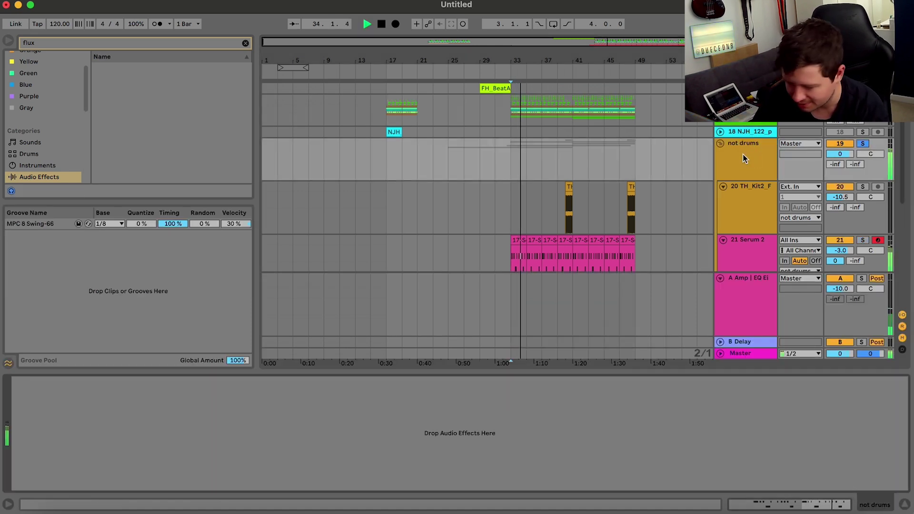
scroll(36, 167, "down", 2)
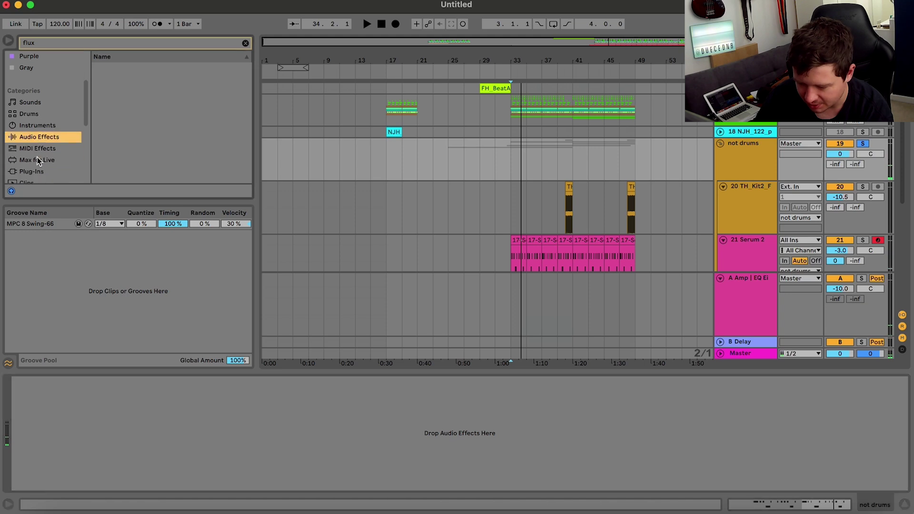
left_click(30, 177)
double_click(118, 115)
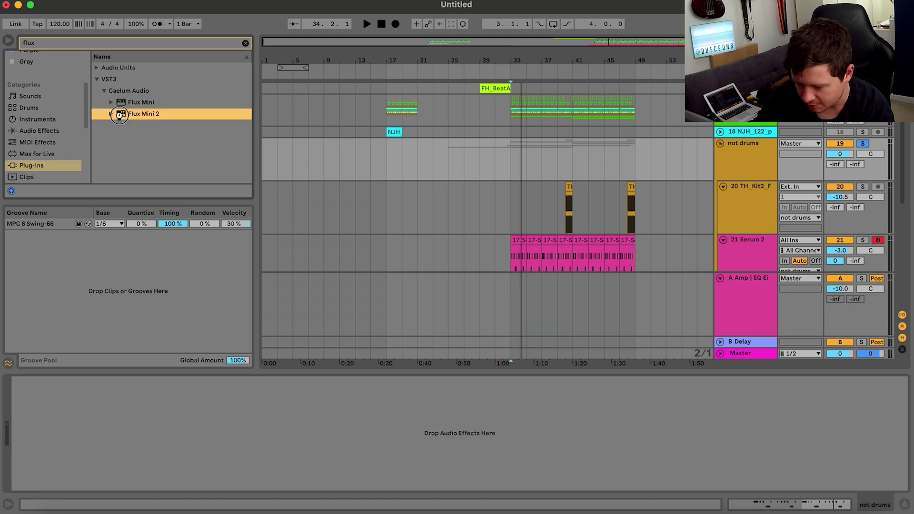
Reshape the Flux Mini 2 curve into a short opening ramp that holds at full level to the end of the cycle.
left_click_drag(629, 298, 813, 145)
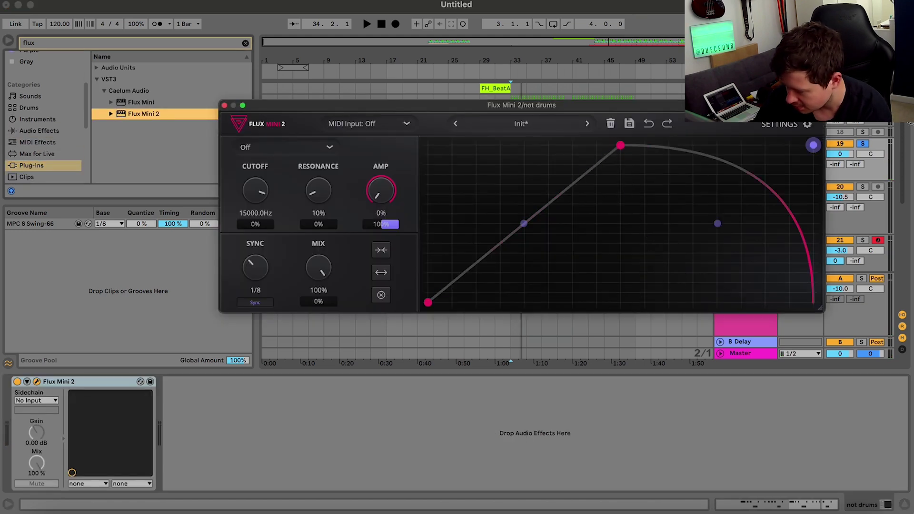
left_click_drag(620, 145, 486, 98)
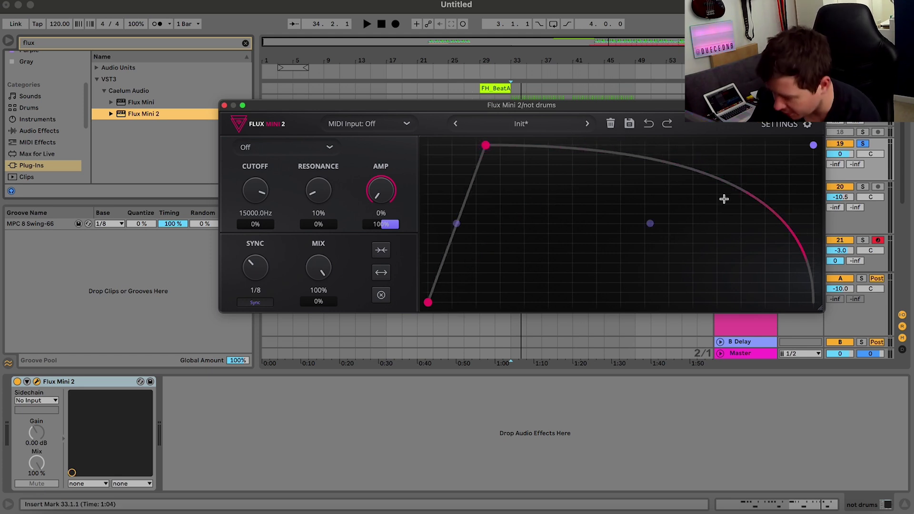
left_click(569, 156)
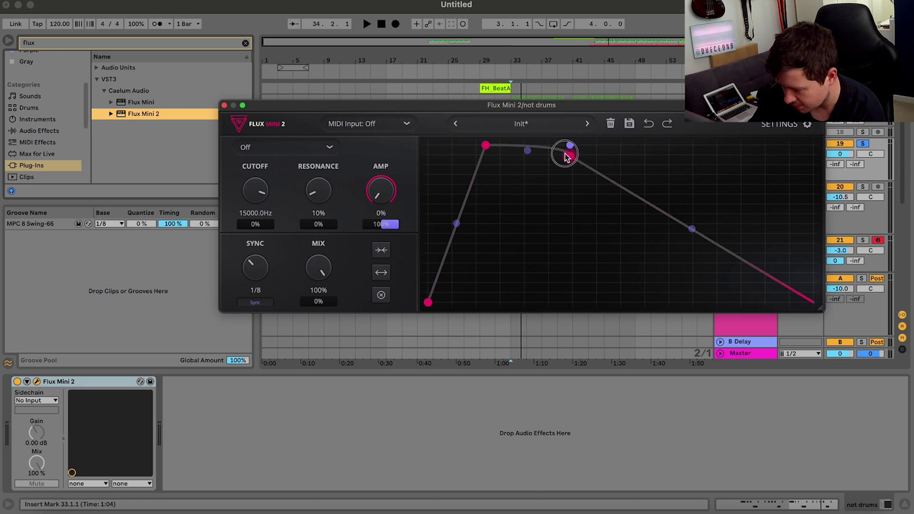
left_click_drag(813, 302, 813, 145)
Set Flux Mini 2's sync rate to 1/4 and check the ducking on the soloed group.
key("space")
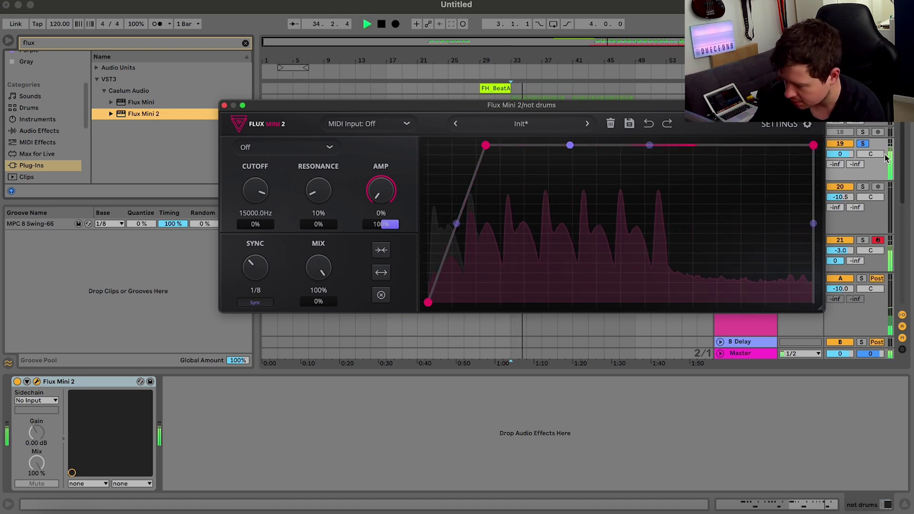
key("space")
left_click_drag(256, 267, 263, 260)
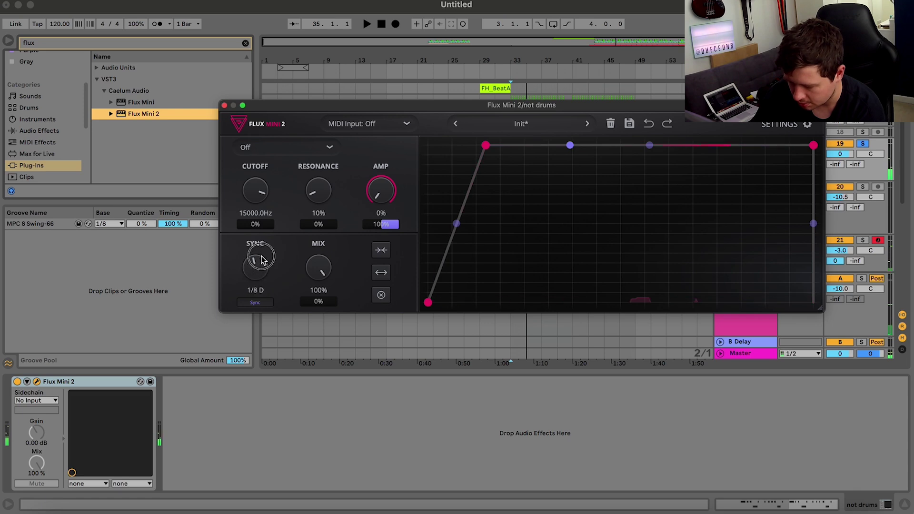
key("space")
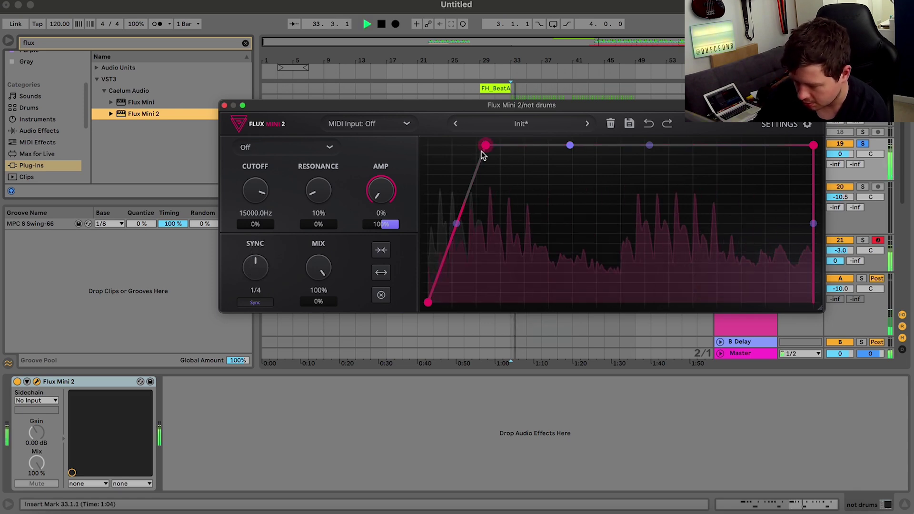
Move the ramp's peak slightly later and set Flux Mini 2's Amp to 15% with a modulation amount of 100%.
left_click_drag(486, 146, 493, 145)
left_click_drag(381, 224, 411, 141)
double_click(386, 185)
left_click_drag(385, 186, 389, 284)
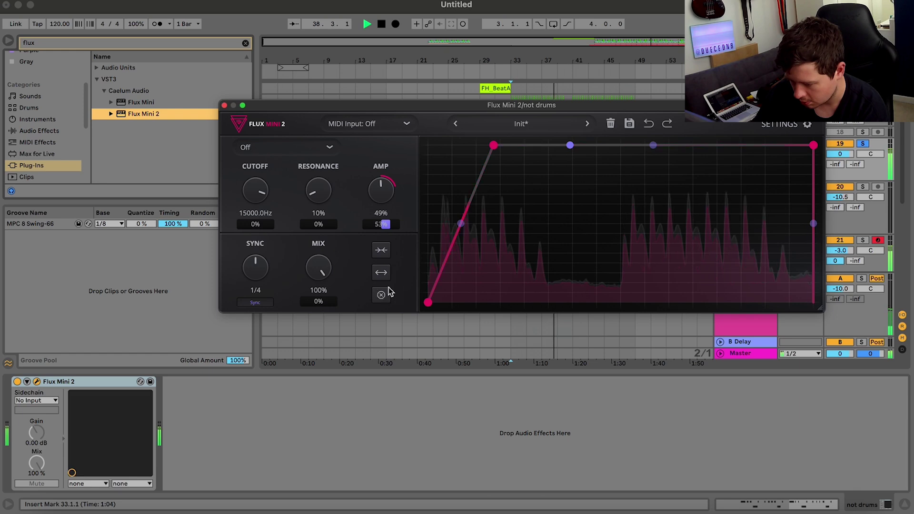
left_click(382, 251)
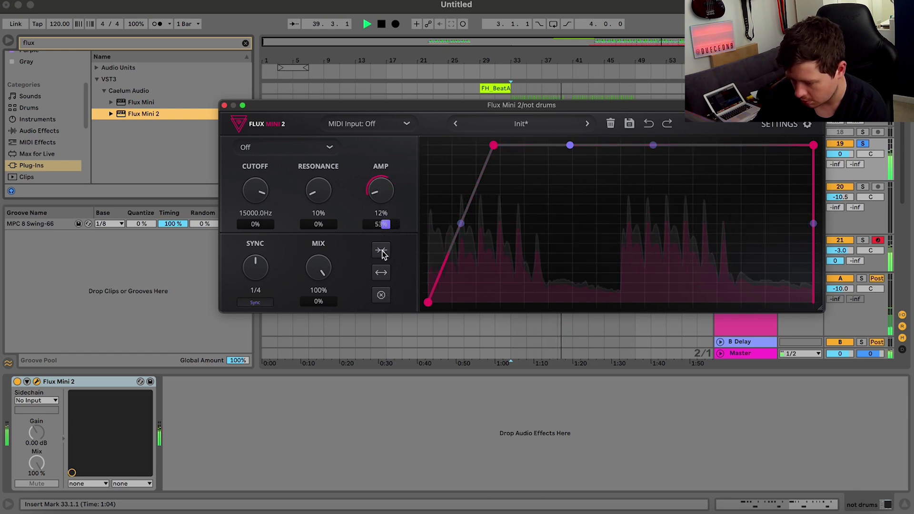
left_click_drag(388, 225, 387, 167)
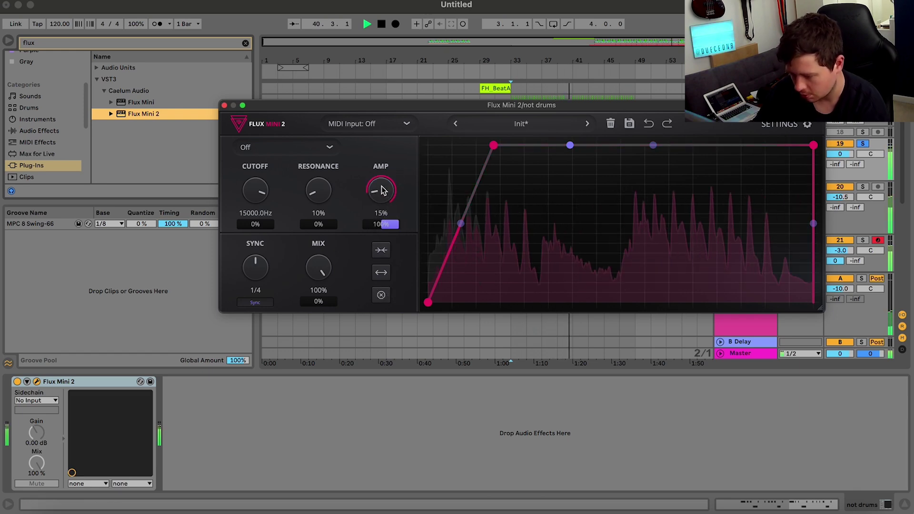
Unsolo the not drums group, lengthen the Flux Mini 2 ramp against the full mix, and close the plug-in window.
left_click(864, 145)
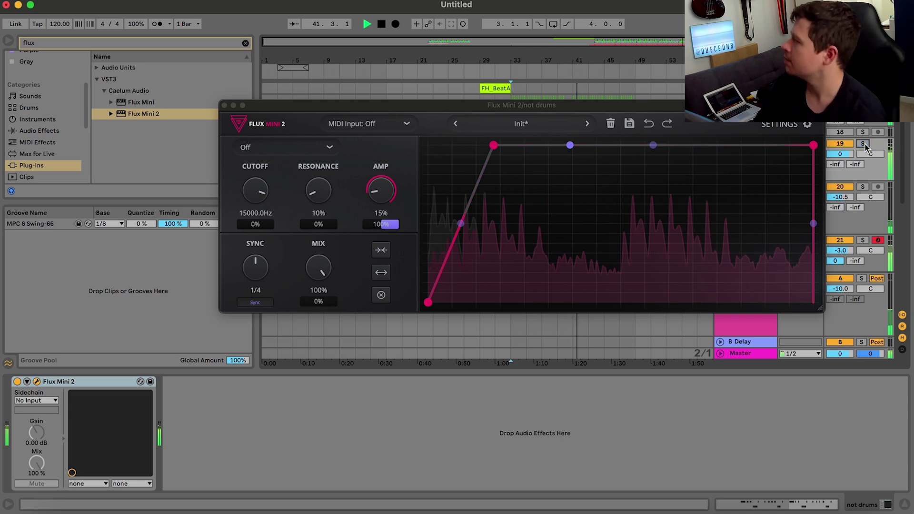
left_click(863, 144)
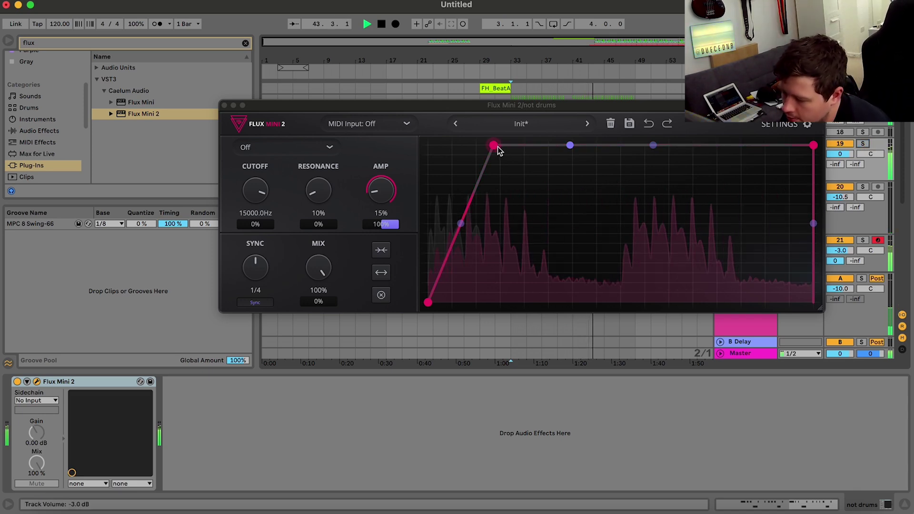
left_click_drag(494, 146, 526, 144)
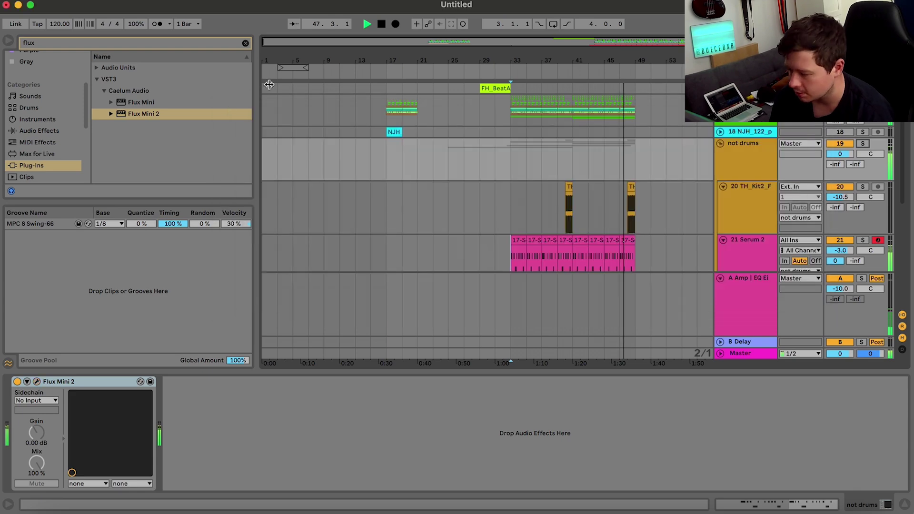
left_click(225, 105)
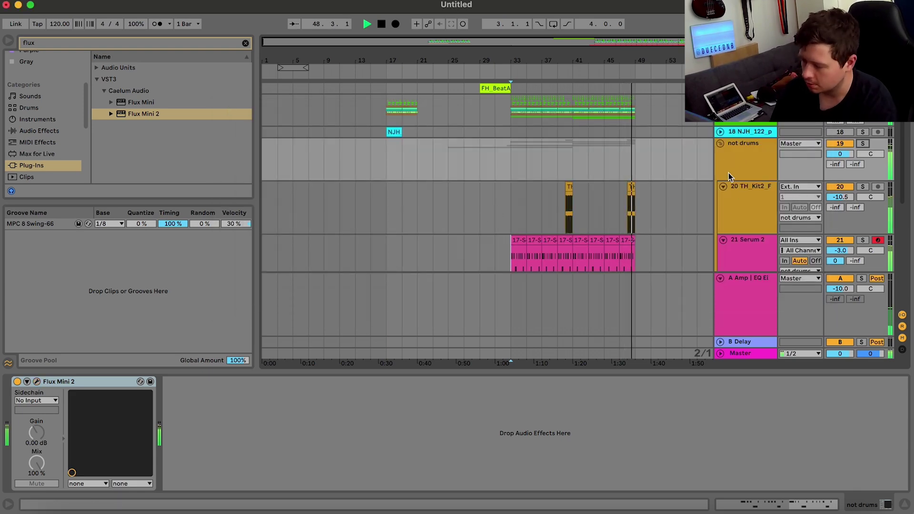
Fold the not drums group and duplicate the 16-bar drop from bar 33 to 49 across the drums and not drums groups.
left_click(721, 143)
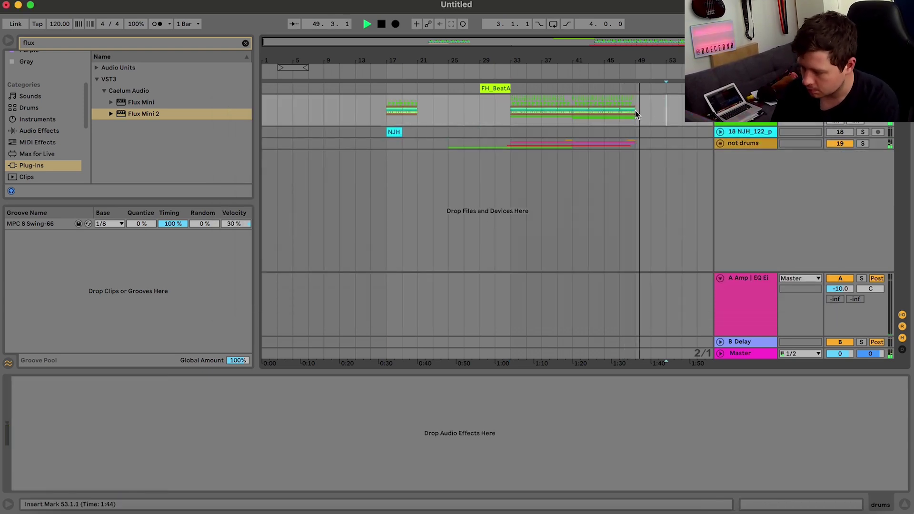
left_click_drag(636, 157, 510, 165)
key("super+d")
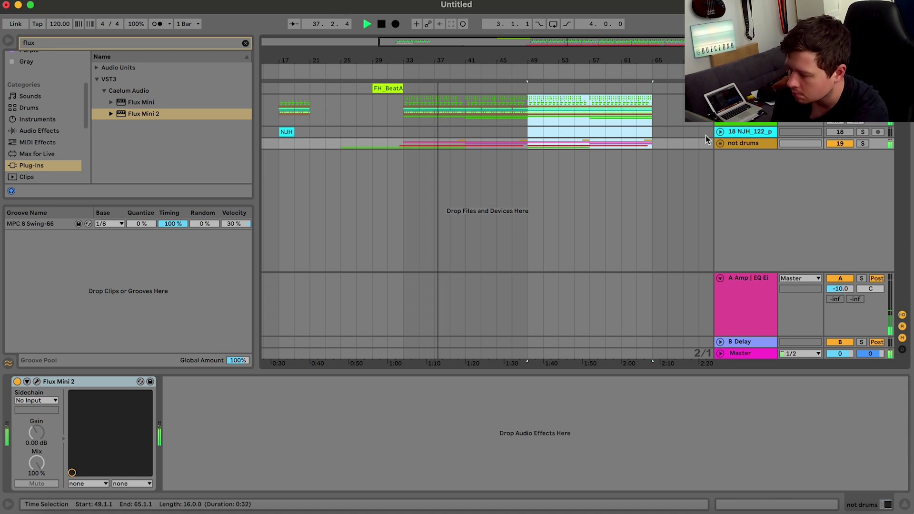
Unfold the not drums group and set the Serum 2 track's volume to -1 dB.
left_click(720, 144)
left_click(767, 242)
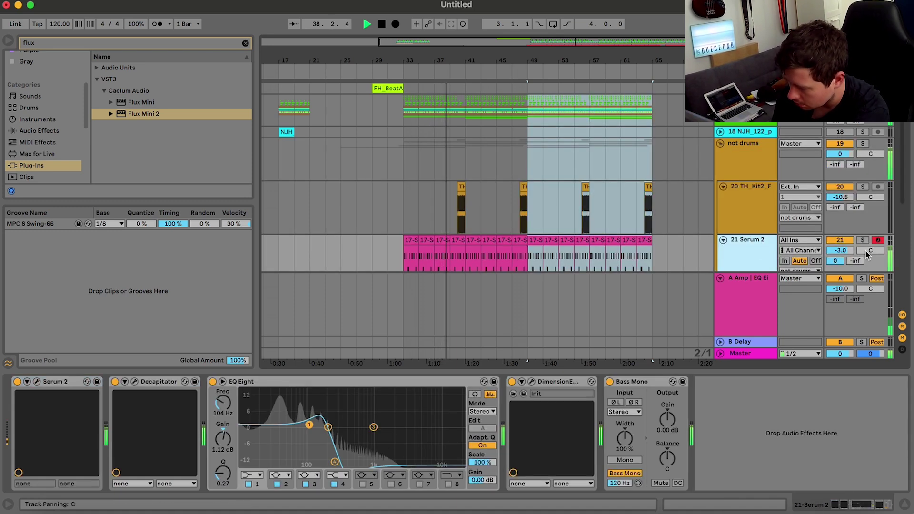
left_click(843, 250)
key("Up")
key("Up")
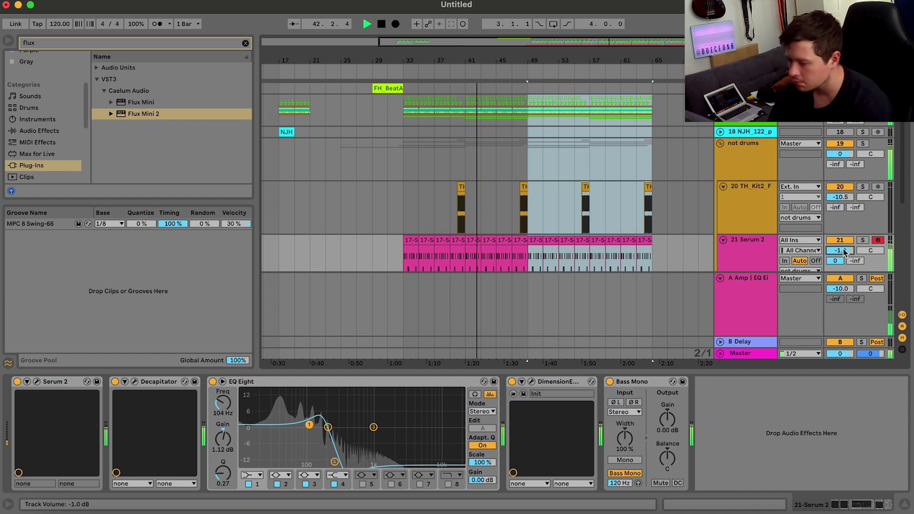
Fold the not drums group, show the drums group's device chain, and unfold the drums group.
left_click(904, 504)
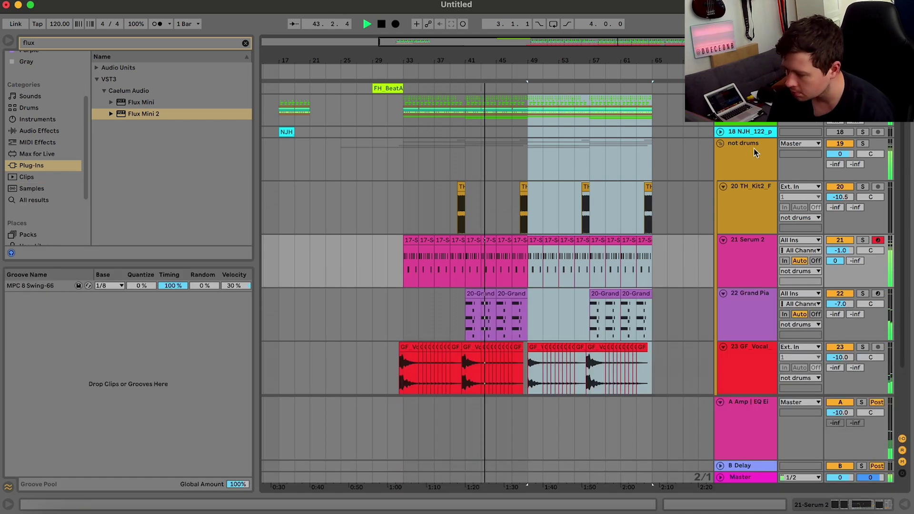
left_click(720, 143)
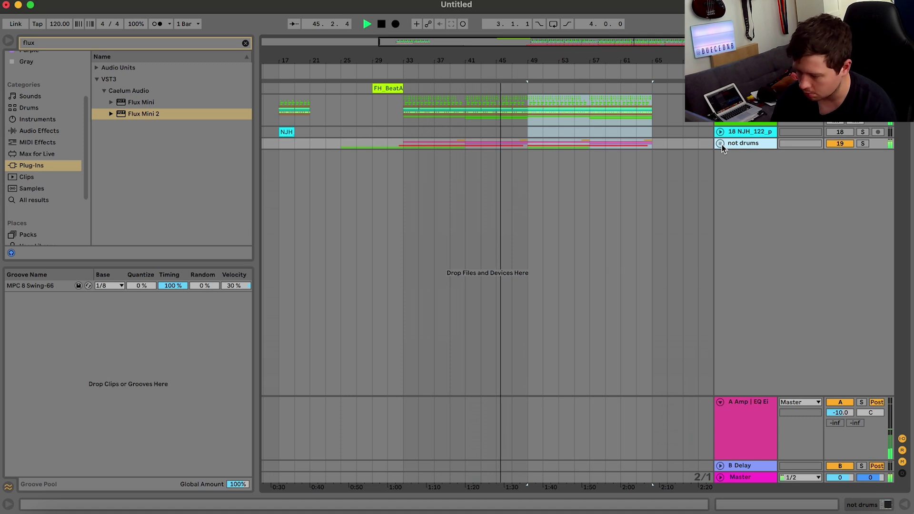
left_click(721, 145)
left_click(721, 145)
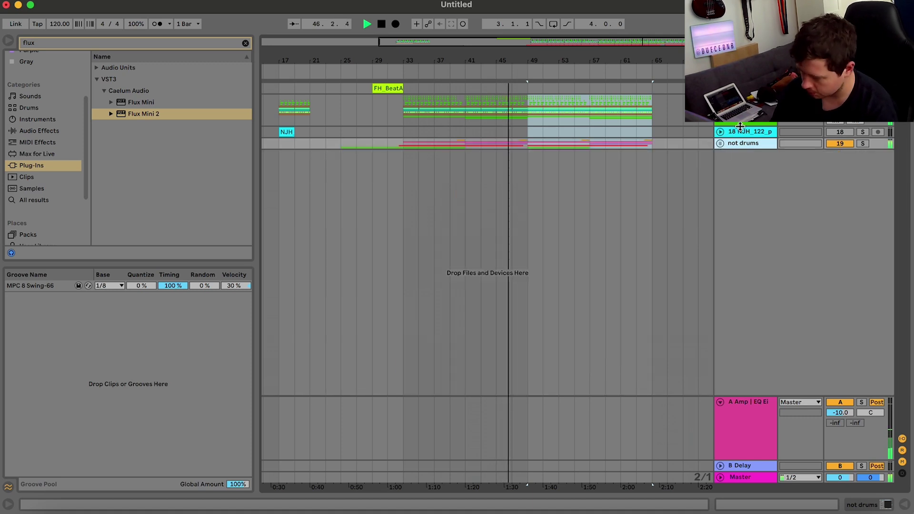
double_click(740, 102)
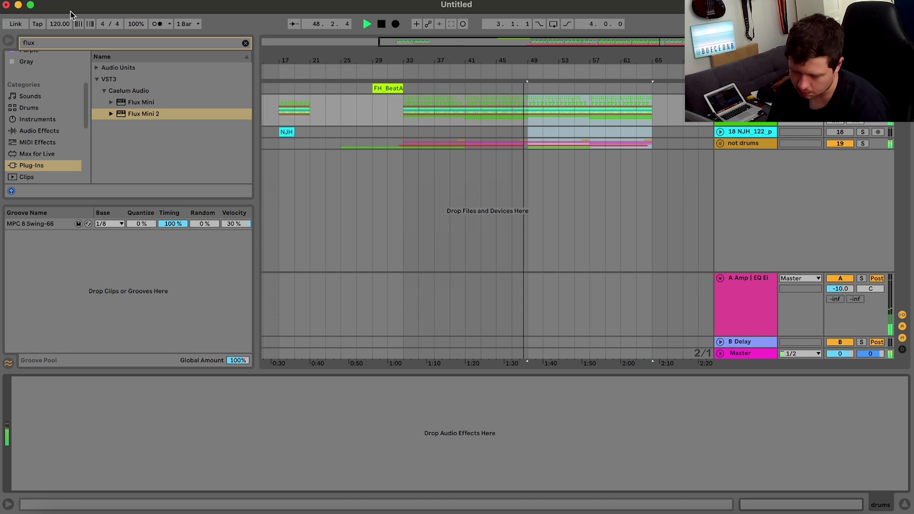
left_click(720, 99)
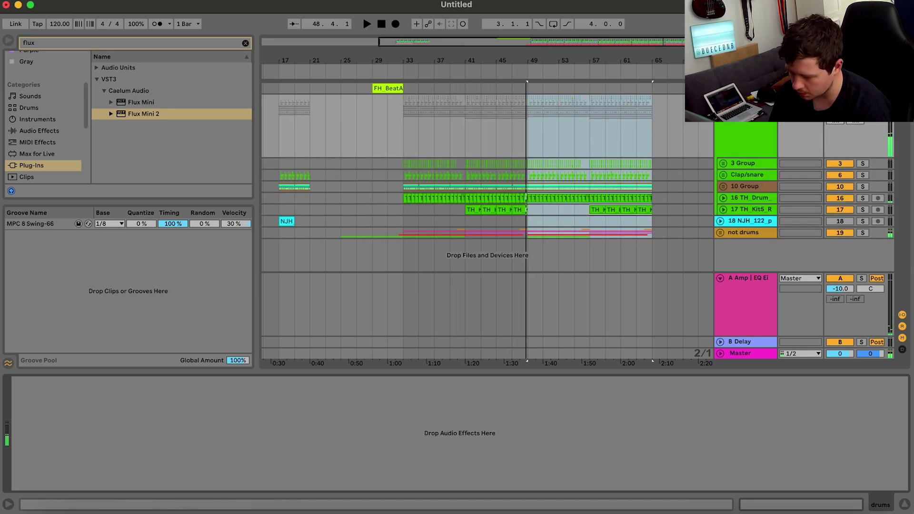
Play from bar 47 and empty the Clap/snare track between bars 49 and 57.
left_click(503, 178)
left_click(524, 66)
left_click_drag(565, 46, 693, 179)
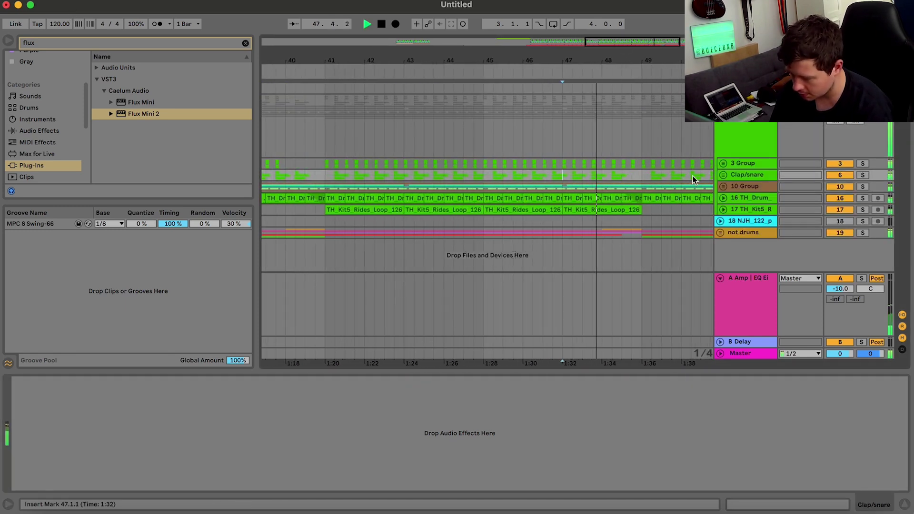
scroll(694, 183, "right", 4)
left_click_drag(430, 177, 582, 175)
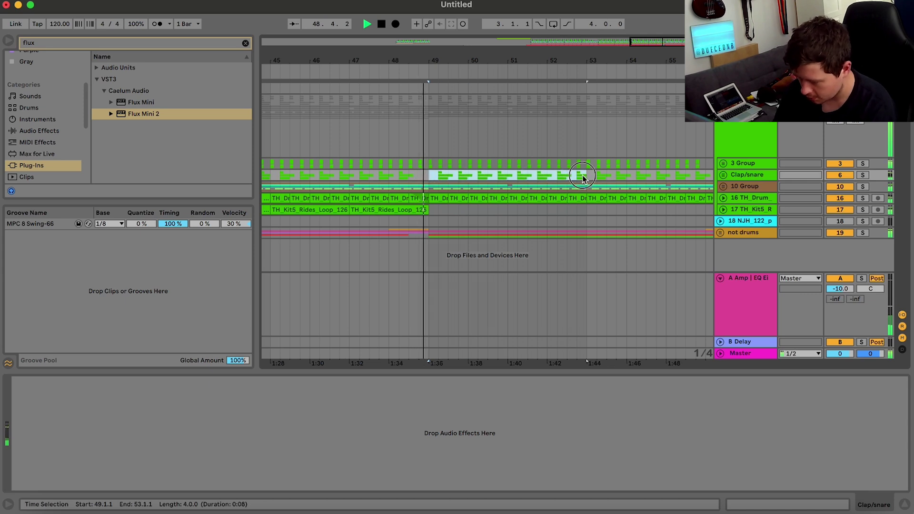
key("minus")
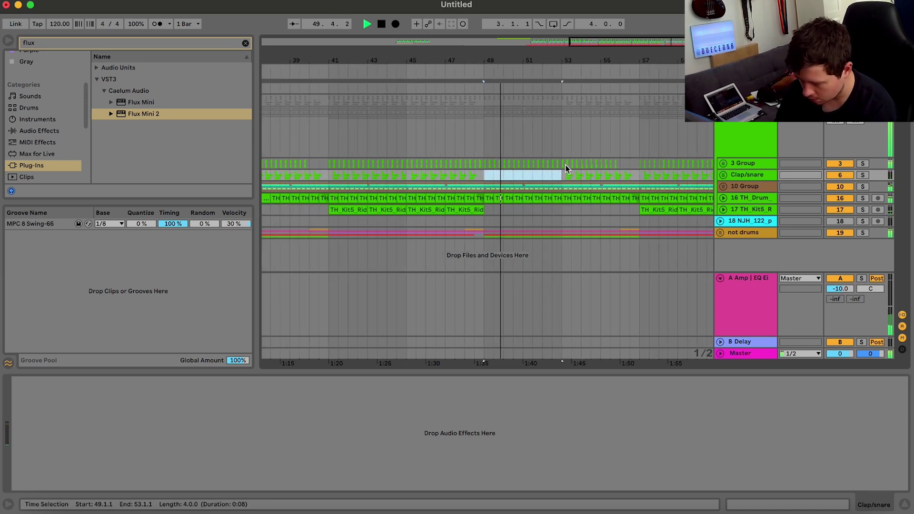
key("super+d")
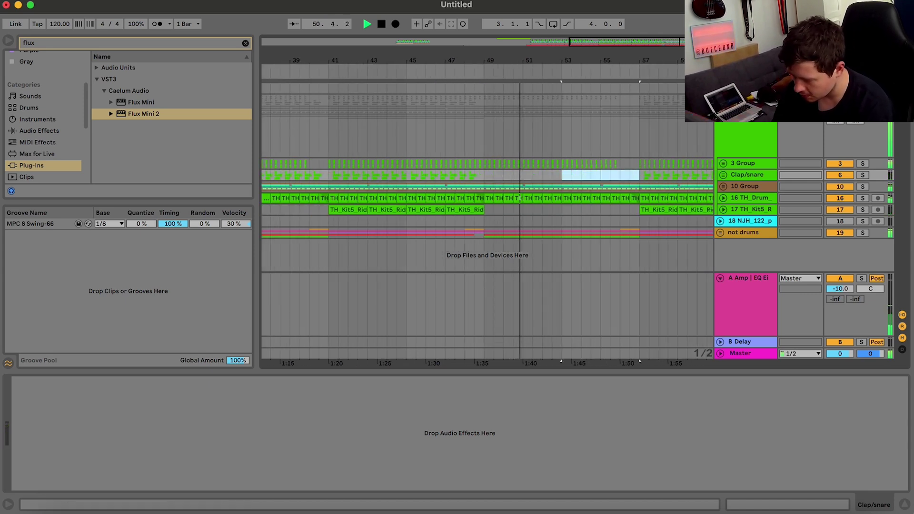
Fold the drums group and add an EQ Three to it with GainLow at -inf dB.
key("u")
key("space")
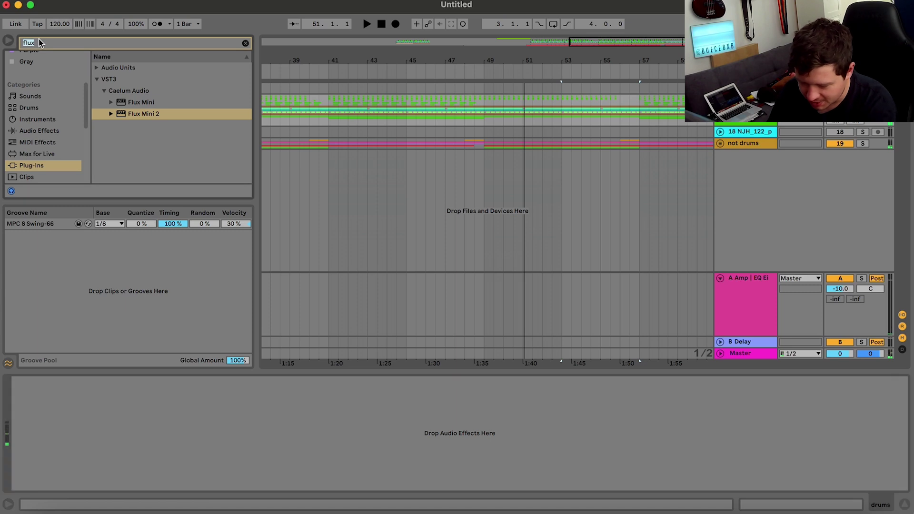
left_click(28, 42)
type("eq")
left_click(46, 141)
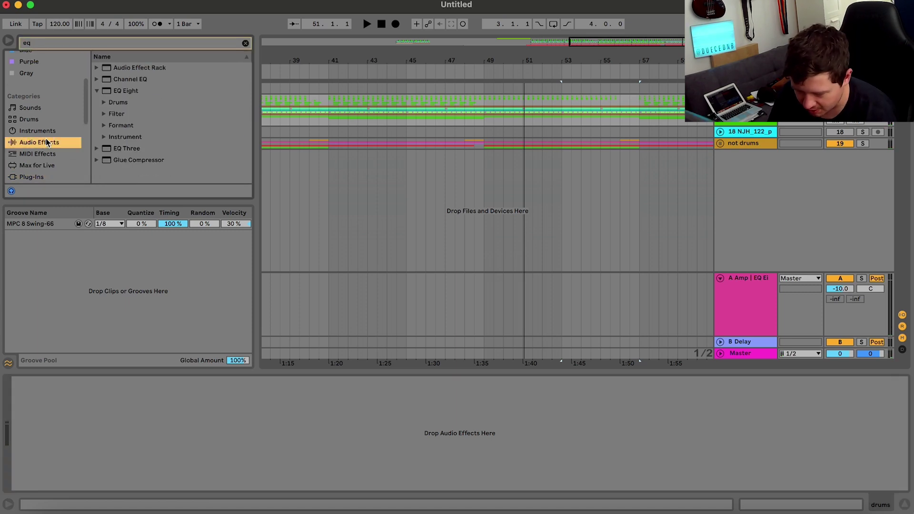
double_click(114, 150)
left_click_drag(34, 413, 33, 480)
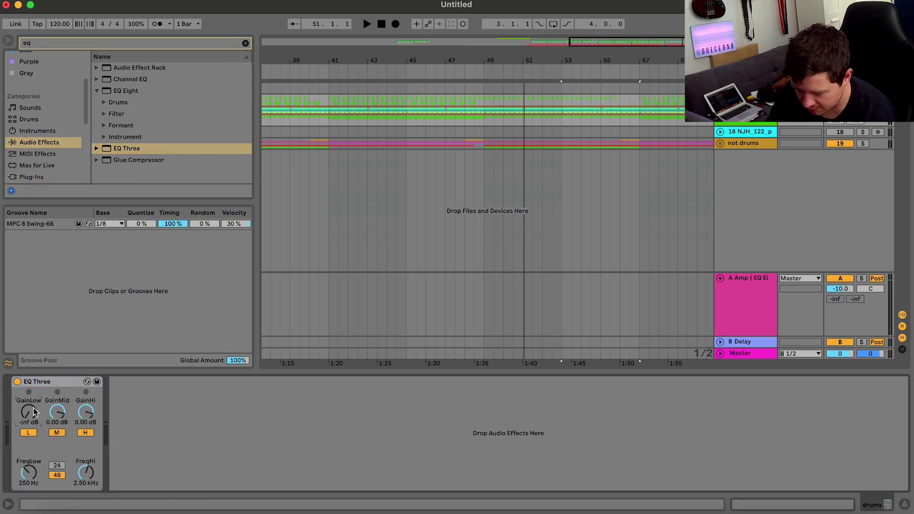
Audition the drums group's EQ Three, switch it off, and automate its Device On to On from bar 49 to about bar 56.5.
key("space")
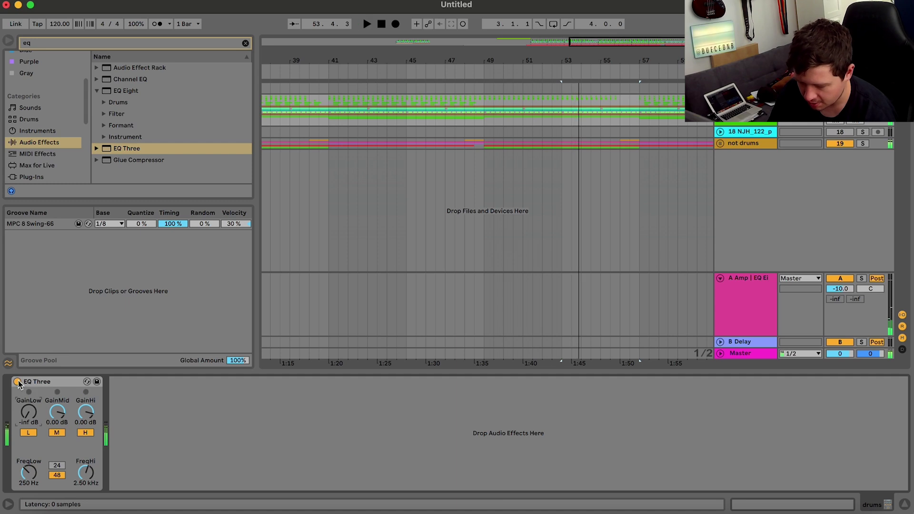
key("a")
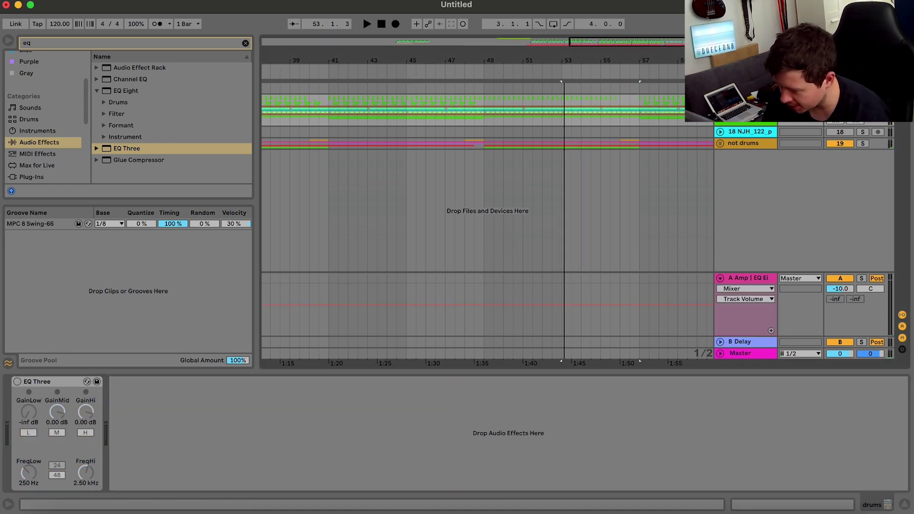
key("u")
mouse_move(497, 143)
left_mouse_down()
mouse_move(556, 105)
mouse_move(628, 94)
left_mouse_up()
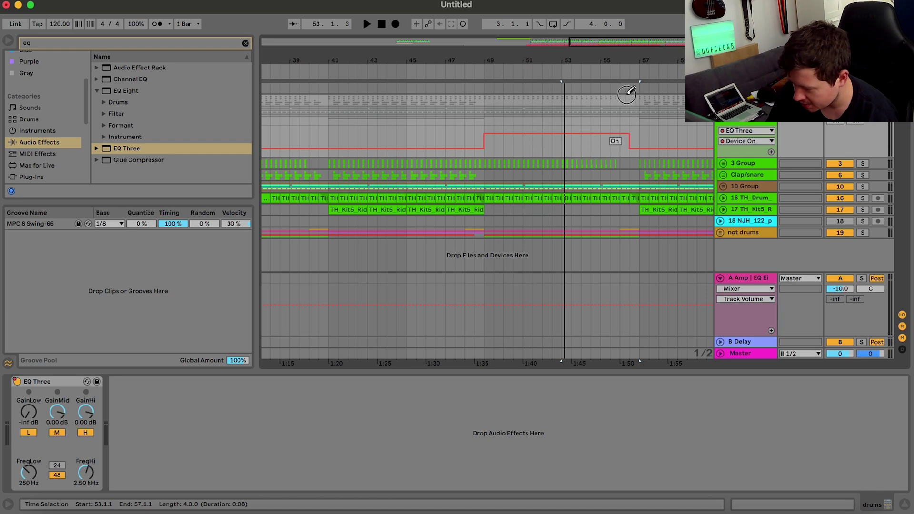
key("a")
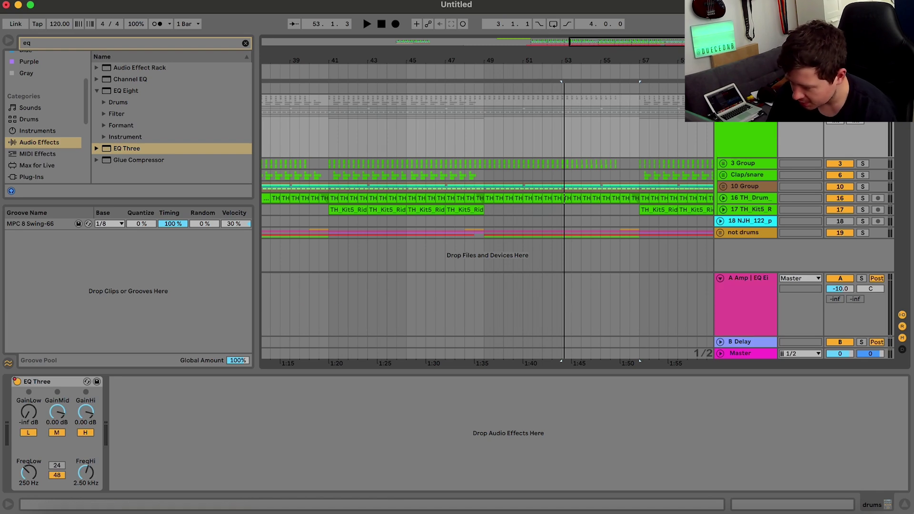
Play the arrangement from bar 49 and copy the EQ Three device from the drums group.
left_click(487, 133)
key("space")
key("minus")
left_click(751, 232)
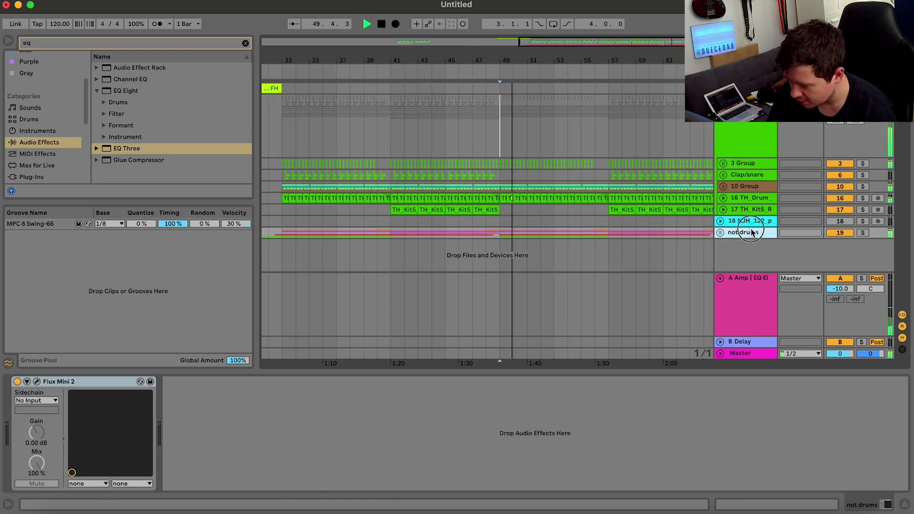
left_click(745, 160)
left_click(58, 381)
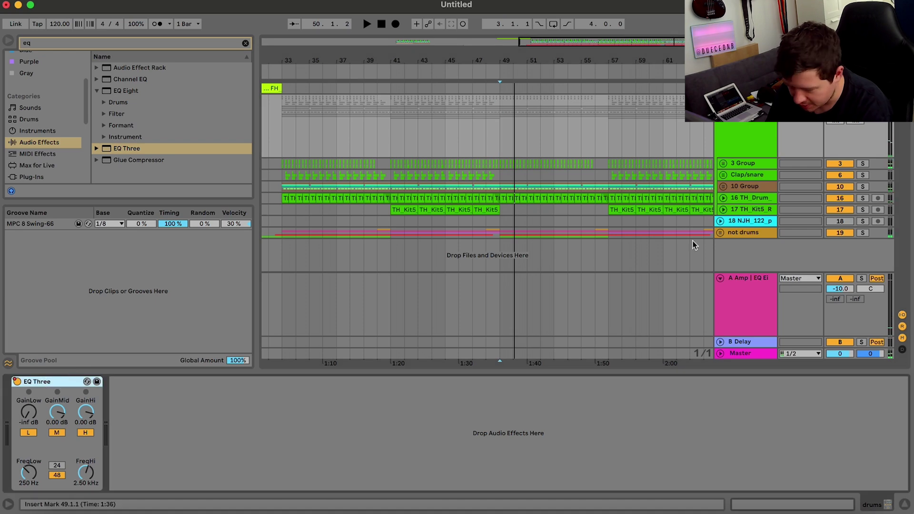
Unfold the not drums group, put the Serum 2 track in its own group, and name that group BASS.
left_click(720, 232)
scroll(721, 232, "down", 5)
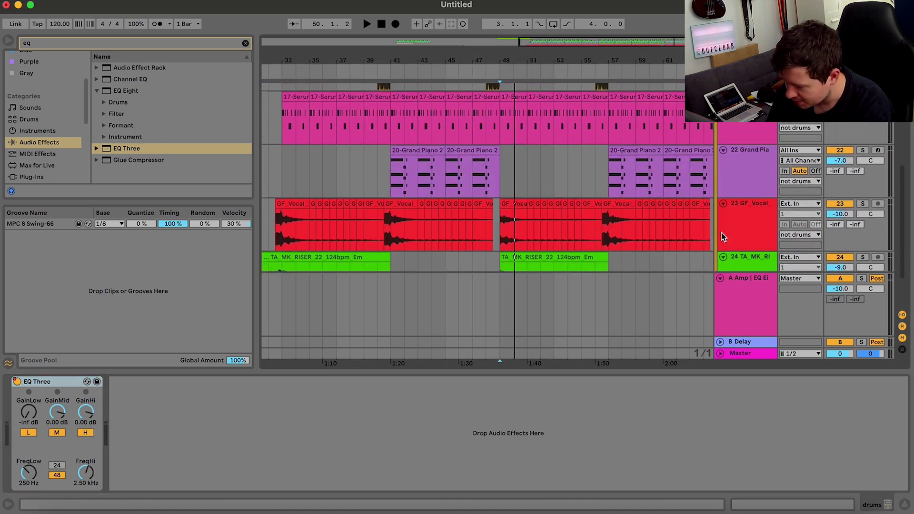
scroll(733, 219, "up", 2)
scroll(740, 233, "down", 2)
left_click(746, 223)
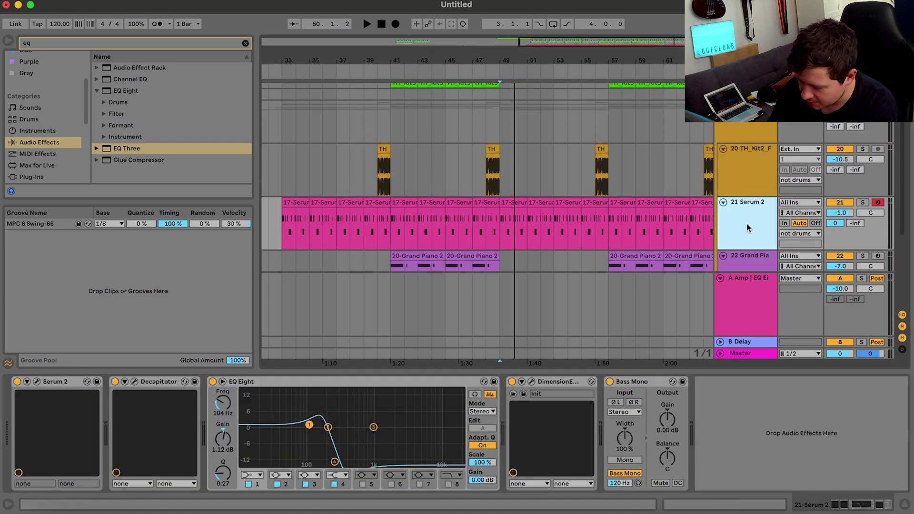
key("super+g")
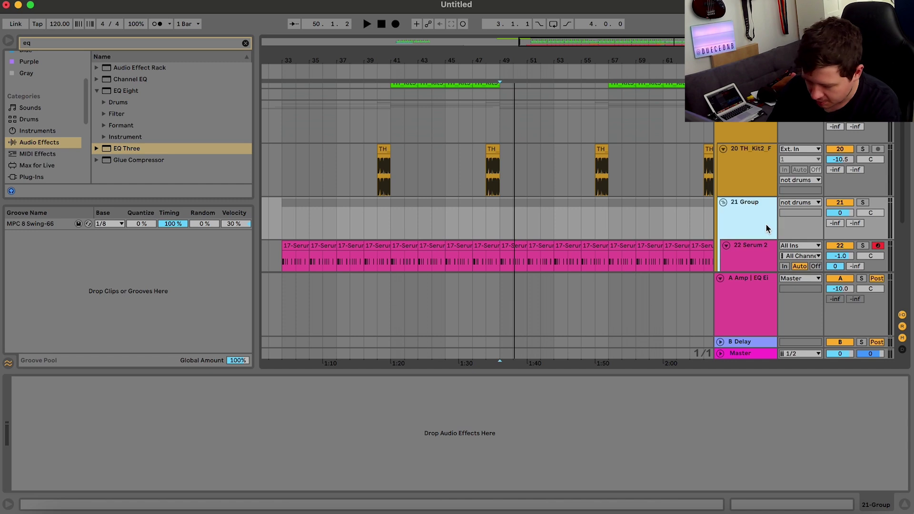
scroll(766, 228, "down", 2)
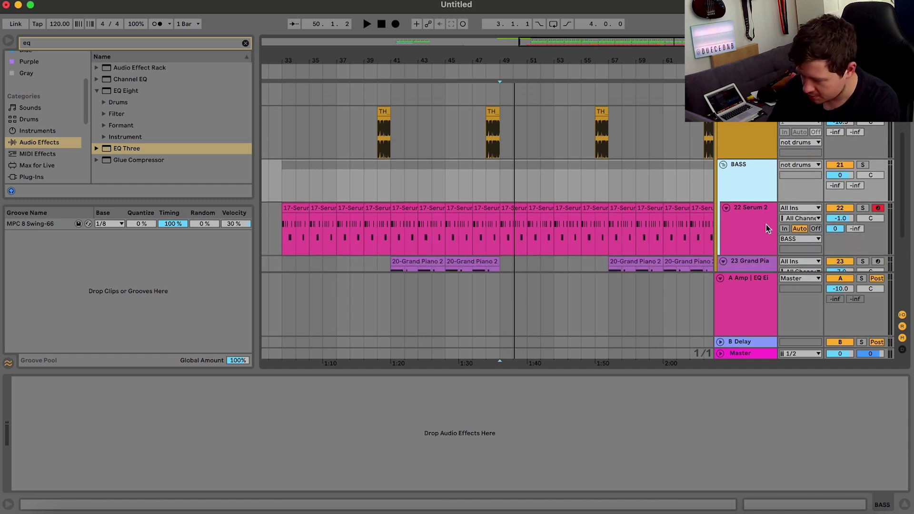
Paste the EQ Three onto the BASS group, play from bar 49, fold the group, and hide the device view.
left_click(751, 227)
left_click(753, 182)
left_click_drag(545, 462, 544, 461)
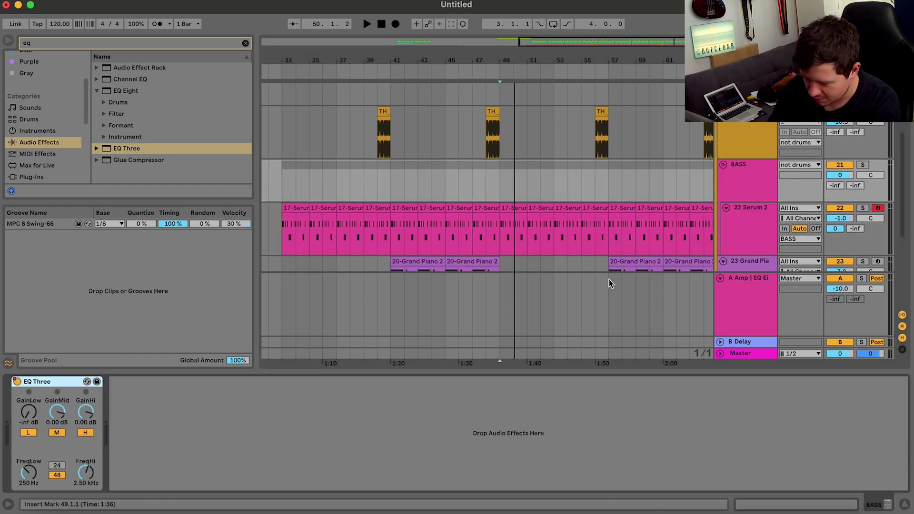
key("space")
left_click(723, 166)
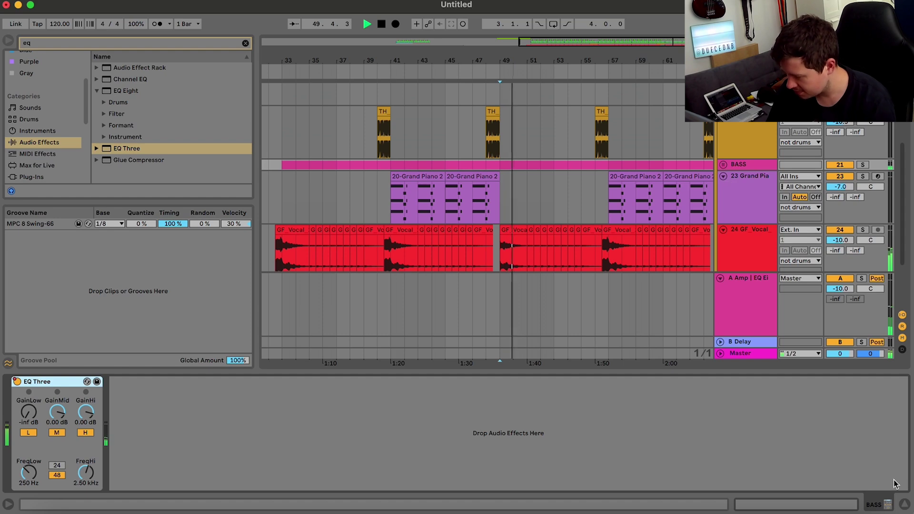
left_click(903, 504)
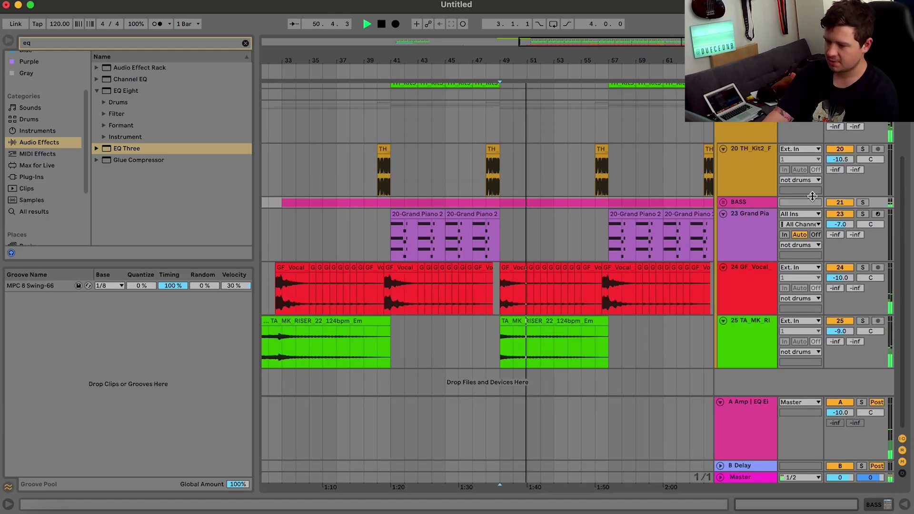
Extend the start of the second TA_MK_RISER clip back to bar 41 and play from bar 48.
left_click(502, 305)
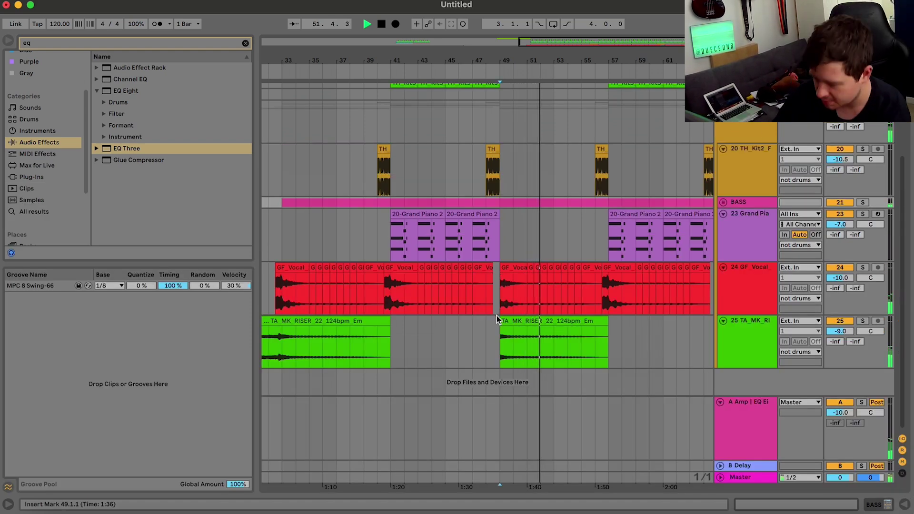
left_click_drag(501, 321, 386, 330)
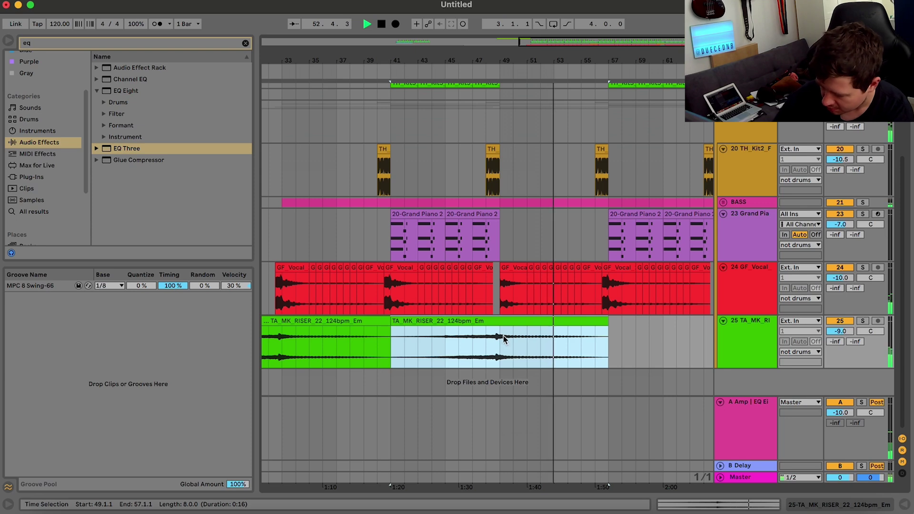
left_click(487, 343)
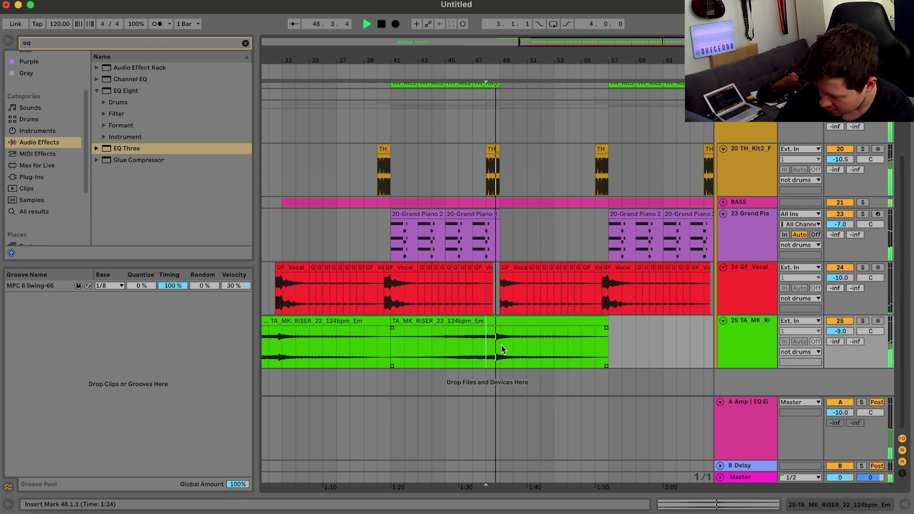
left_click_drag(501, 349, 508, 346)
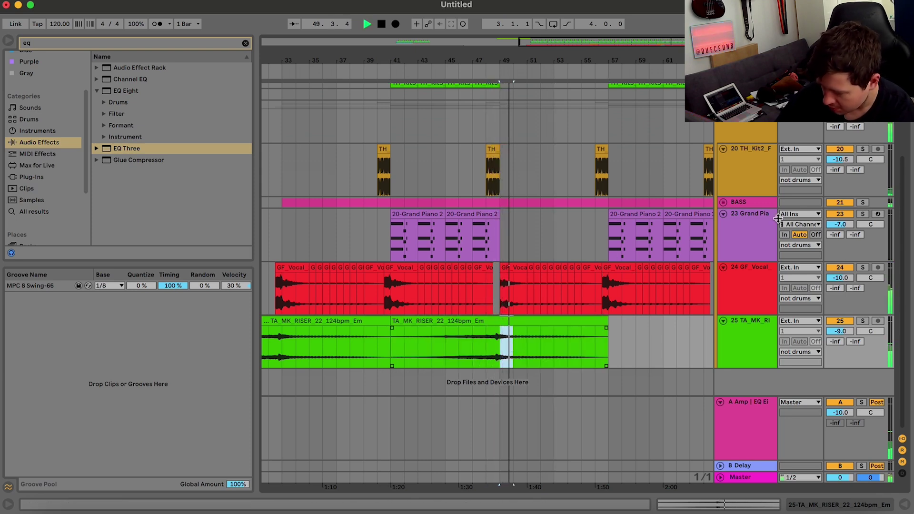
Audition the riser around bar 49 and delete its audio from bar 49 onward.
double_click(449, 44)
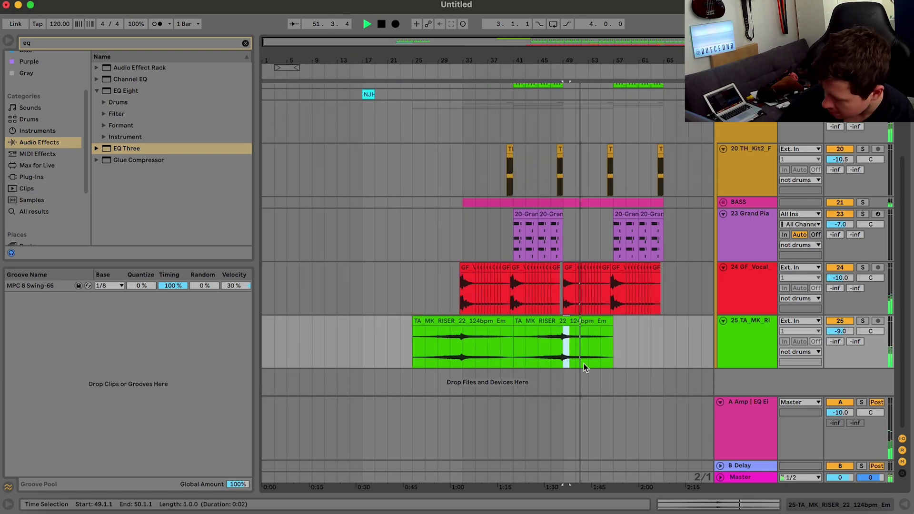
key("space")
key("space")
left_click(552, 350)
key("space")
key("space")
left_click_drag(563, 349, 655, 347)
key("Delete")
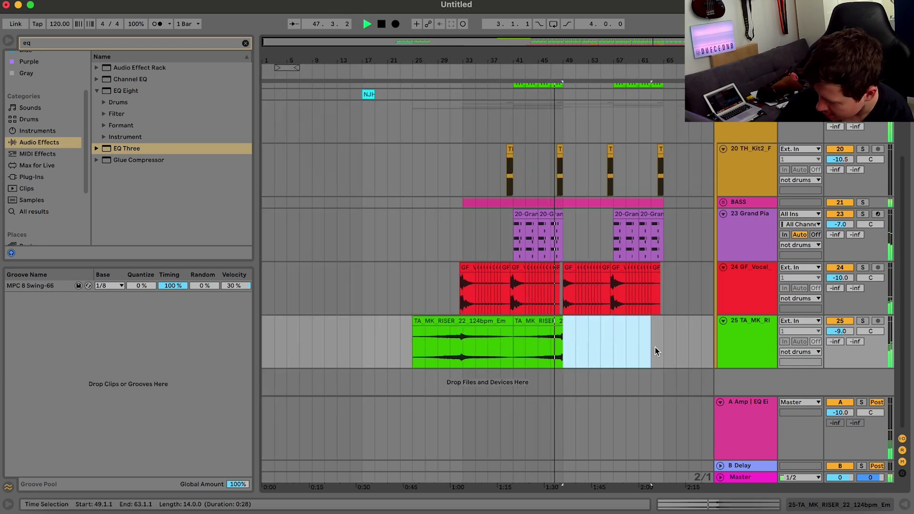
Add a fade-out to the second TA_MK_RISER clip from about bar 44.5 to bar 49 and audition it from bar 45.
scroll(479, 347, "up", 5)
scroll(553, 347, "right", 6)
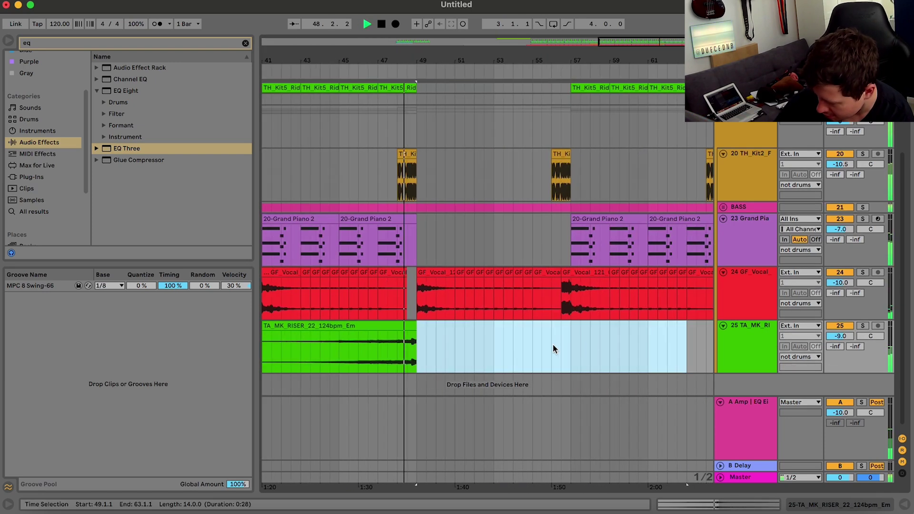
left_click(417, 341)
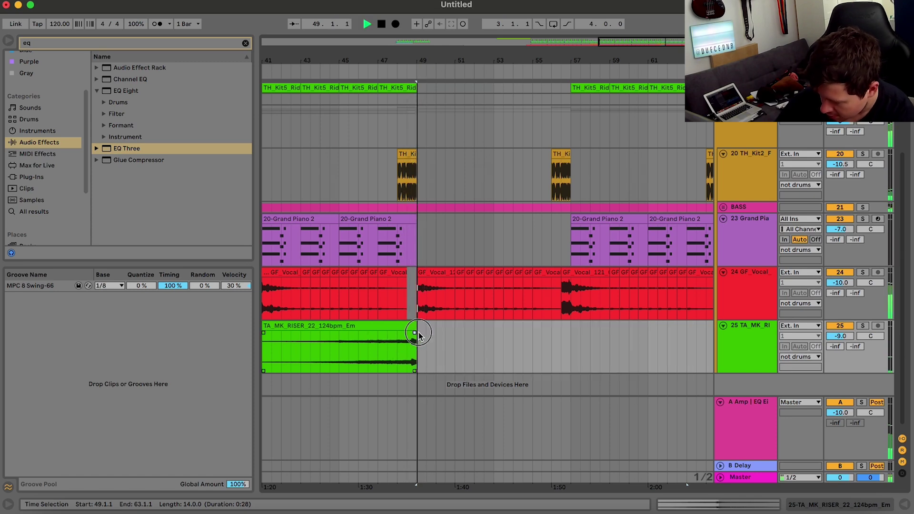
left_click_drag(414, 332, 336, 349)
left_click(335, 348)
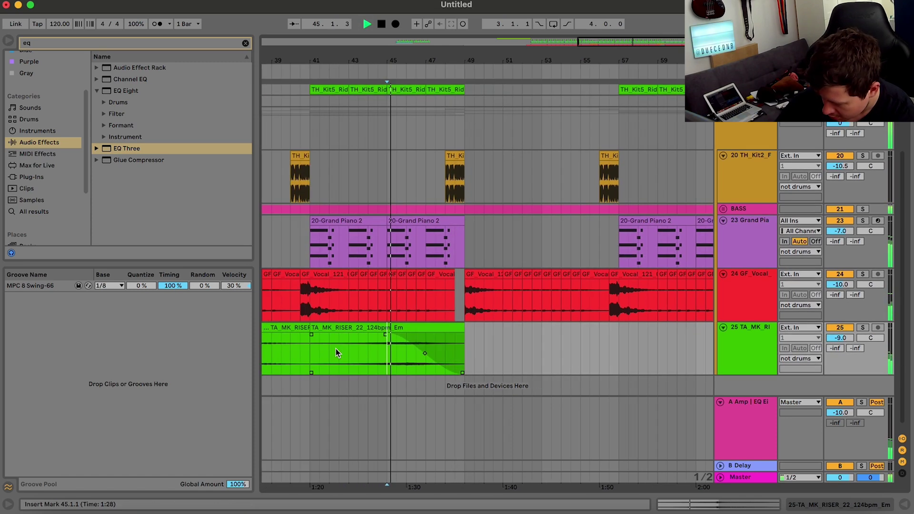
scroll(335, 348, "left", 3)
left_click_drag(508, 337, 501, 339)
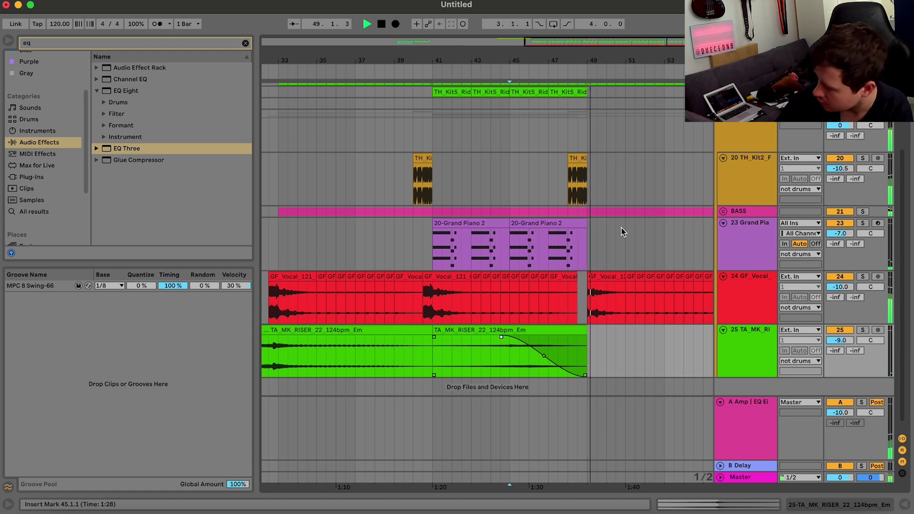
Insert an audio track below the TH_Kit5 rides track in the drums group and search the browser for "open".
scroll(669, 158, "up", 5)
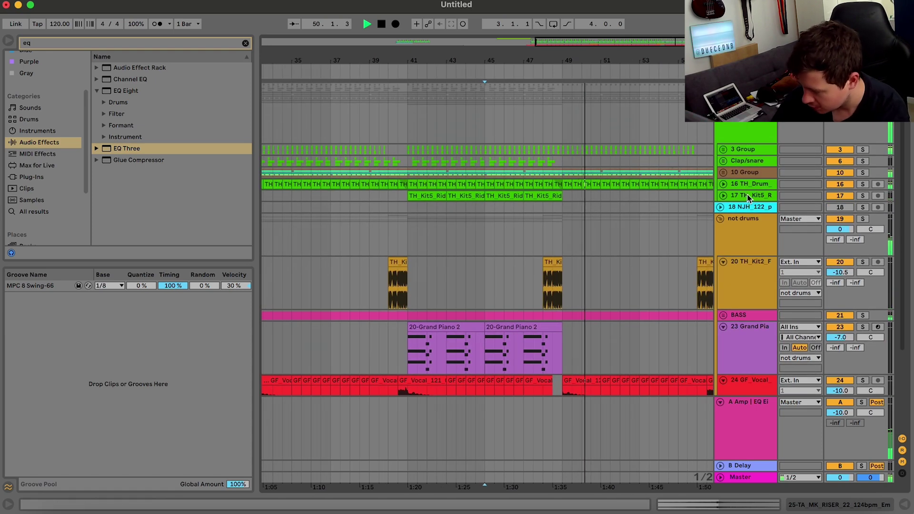
key("super+t")
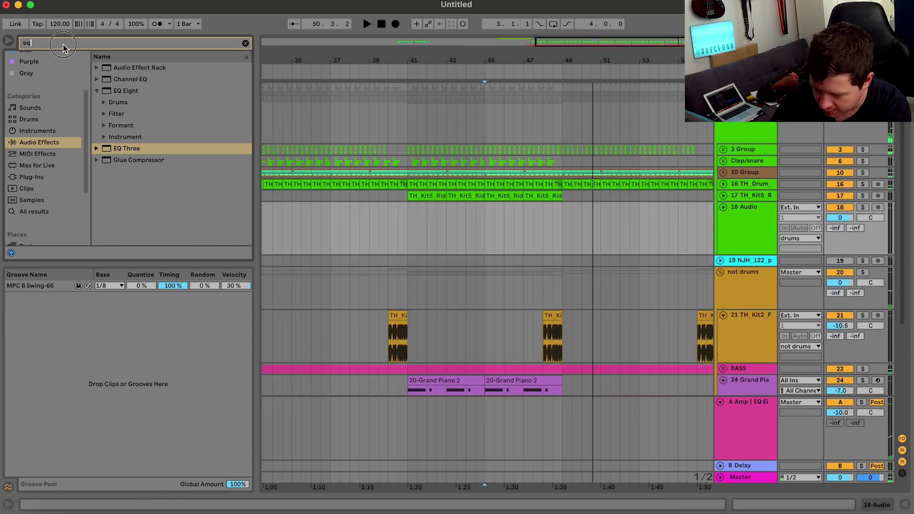
type("open")
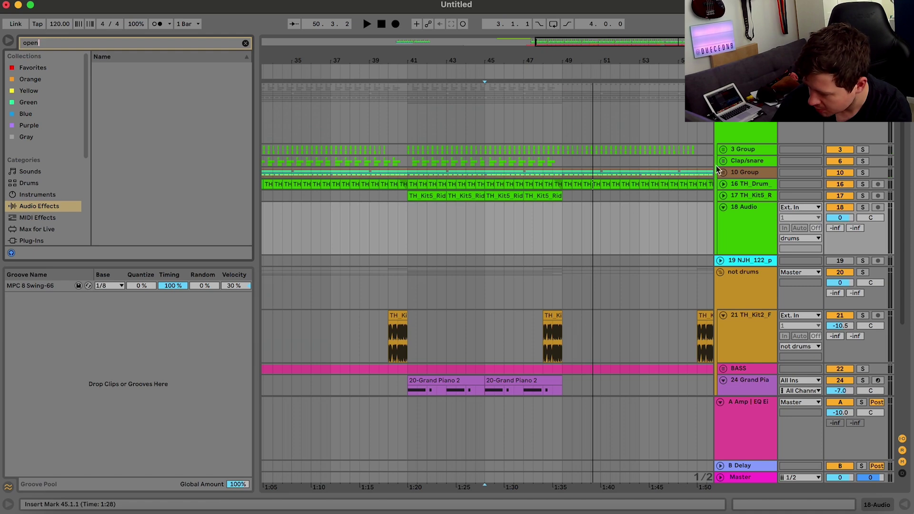
Unfold the 10 Group, insert an audio track below the NJH_OpenHat track, and select the open hat position at bar 49.
left_click(723, 172)
scroll(730, 217, "down", 3)
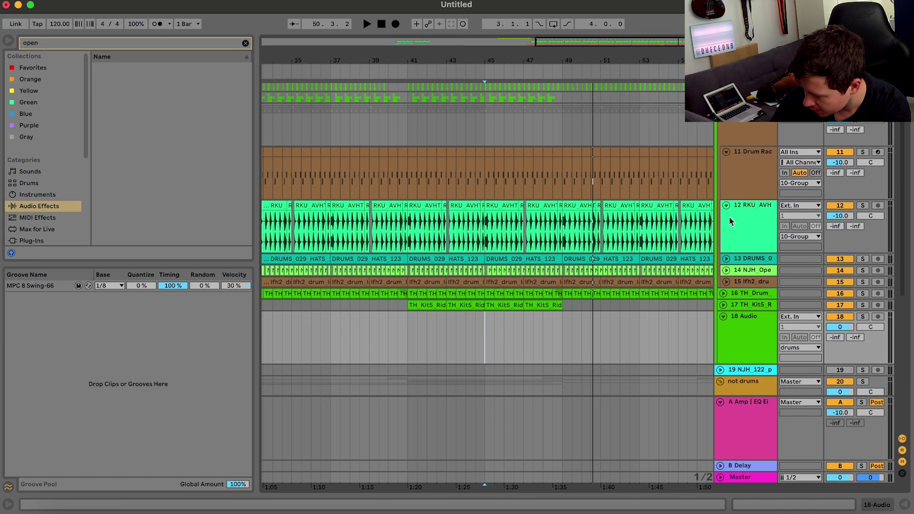
left_click(741, 273)
key("super+t")
left_click(566, 281)
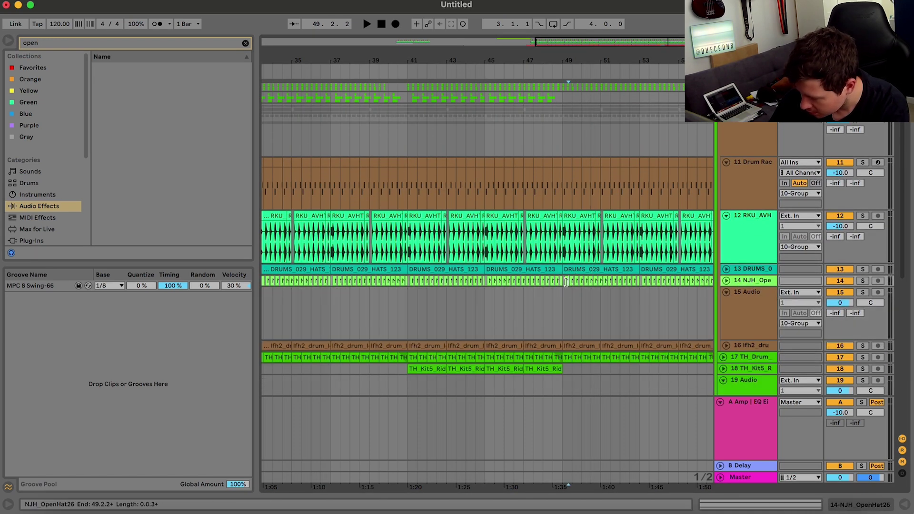
Paste a copy of the open hat at bar 48.4 on the empty audio track below and unfold the NJH_OpenHat track.
left_click_drag(644, 45, 642, 93)
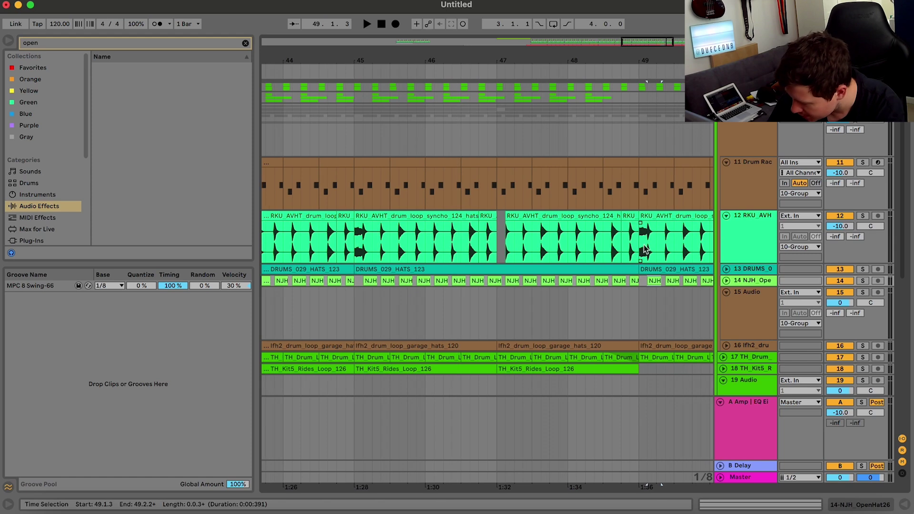
left_click(621, 298)
key("super+v")
left_click(726, 281)
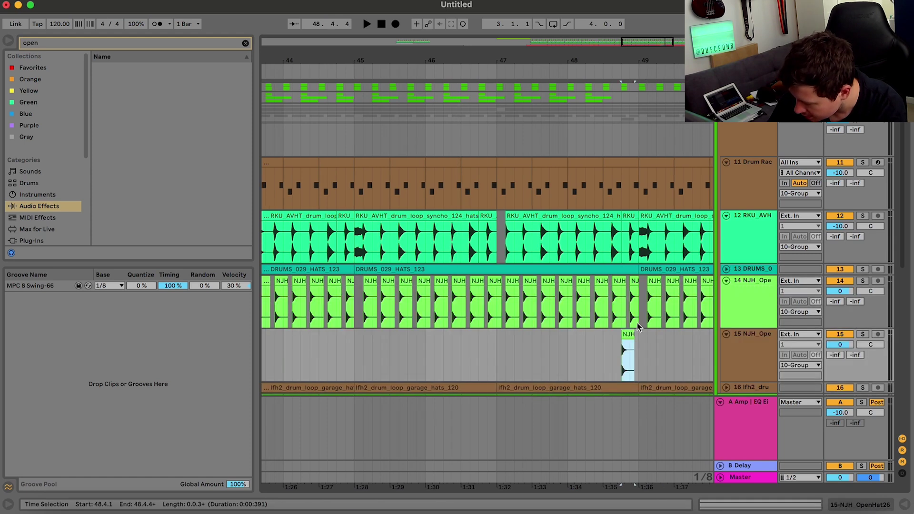
Reverse the pasted open hat clip and turn off its warping.
left_click(629, 332)
double_click(629, 332)
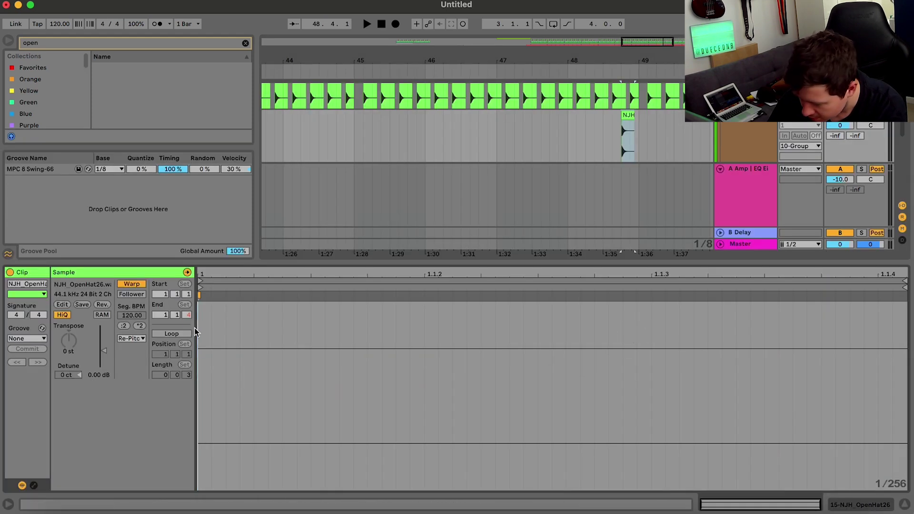
left_click(132, 284)
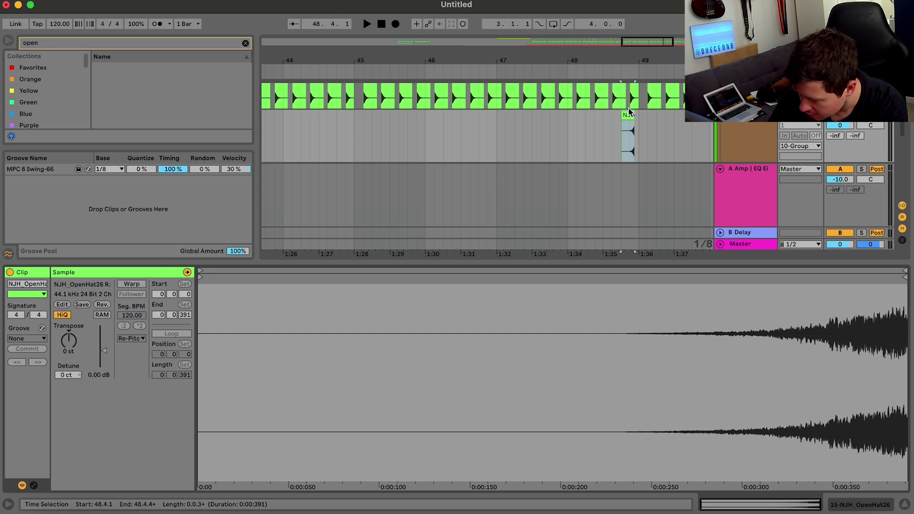
Move the reversed open hat so it ends at bar 49 and audition it from just before bar 48.3.
left_click_drag(628, 117, 632, 119)
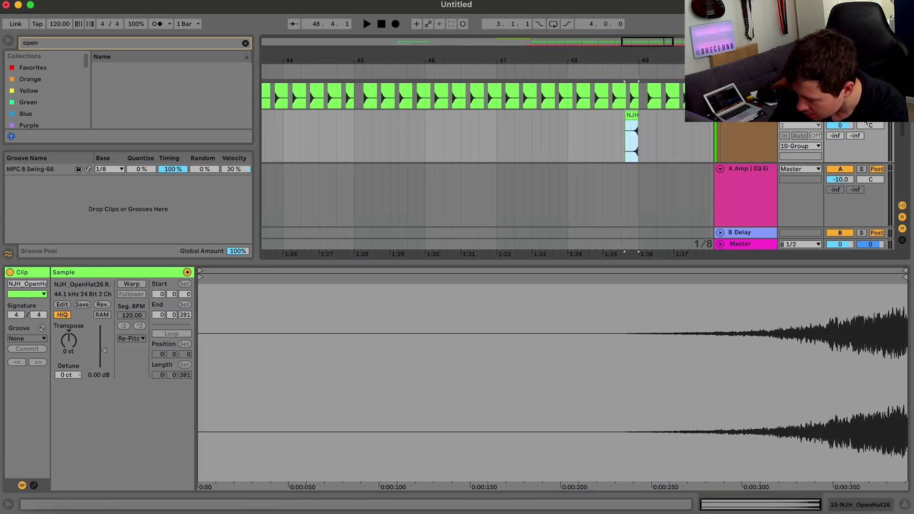
left_click_drag(664, 42, 659, 47)
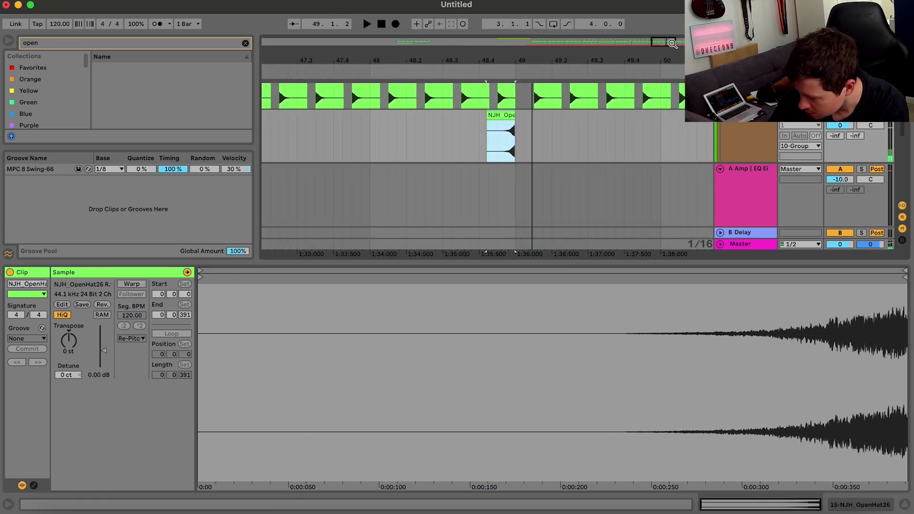
left_click_drag(507, 117, 543, 137)
left_click(433, 136)
key("space")
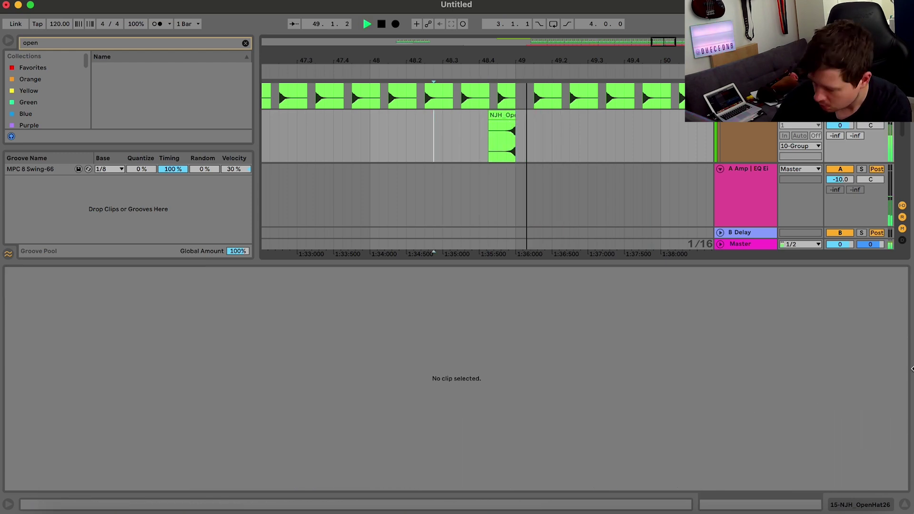
Hide the clip view and set the TH_Kit2_F track's volume to -12.5 dB while listening on through the section.
left_click(904, 504)
scroll(771, 166, "up", 5)
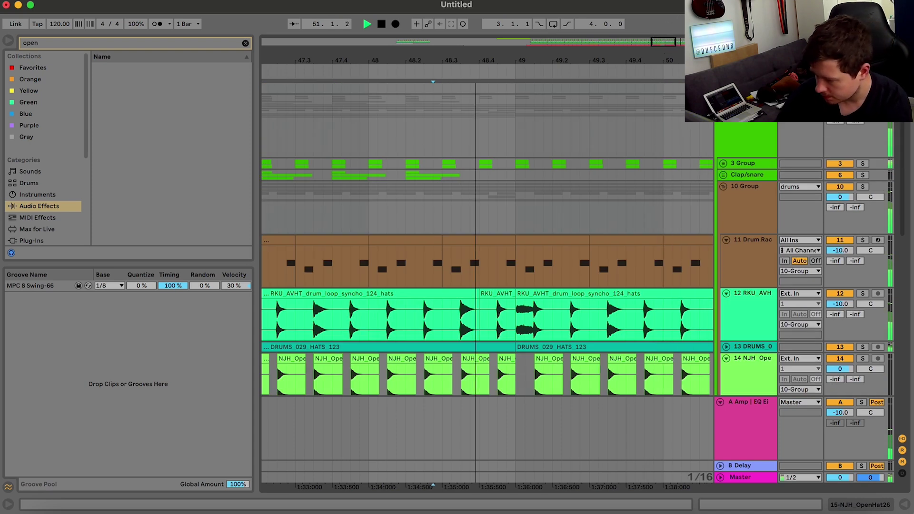
left_click_drag(670, 39, 670, 20)
scroll(485, 281, "down", 10)
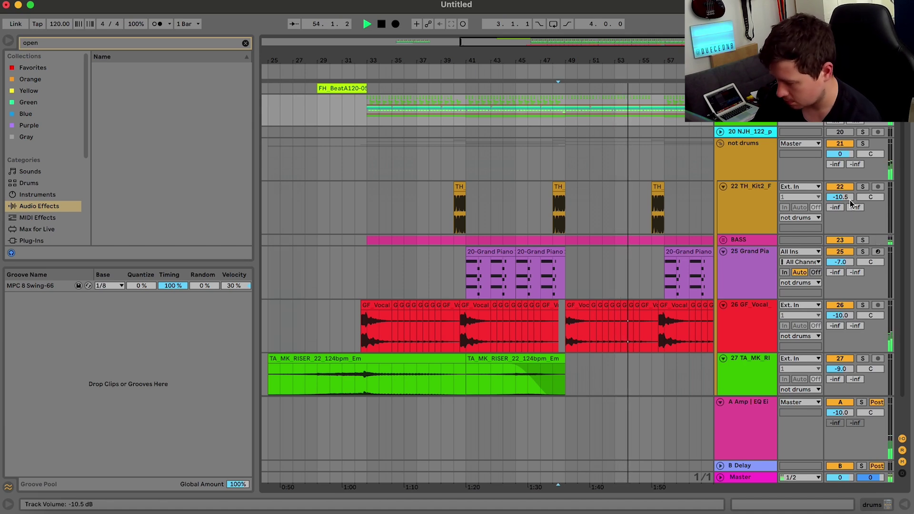
left_click_drag(849, 203, 850, 210)
scroll(489, 303, "right", 3)
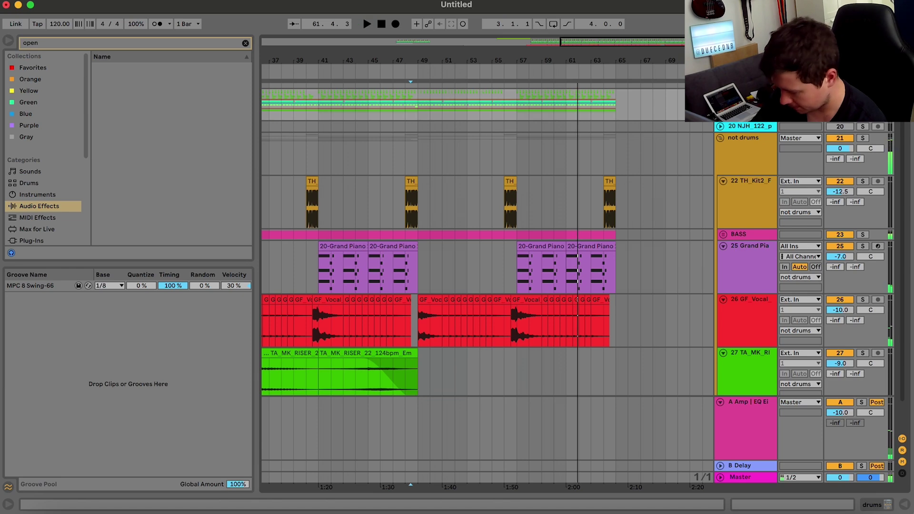
Switch to Splice and audition the TA_MK atmos, stab and riser samples in the search results, including TA_MK_RISER_9_126bpm_B.wav.
left_click(625, 511)
scroll(516, 271, "down", 5)
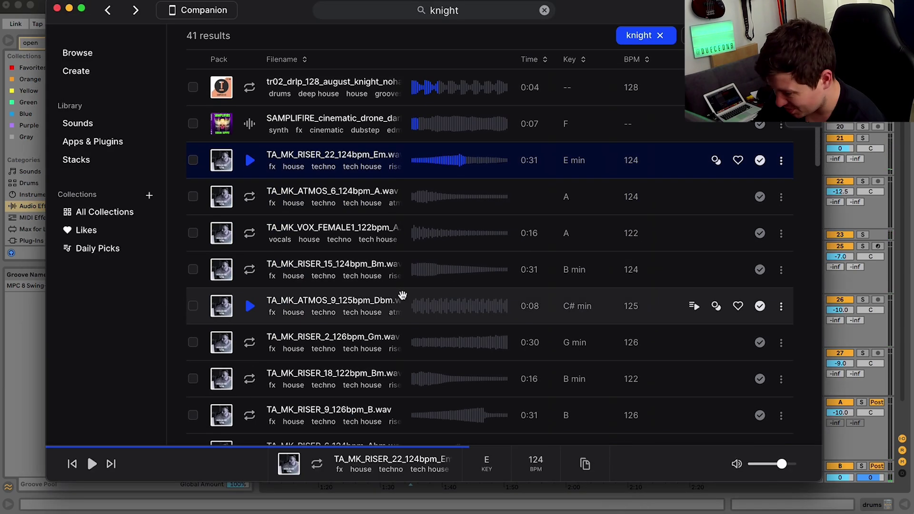
key("Down")
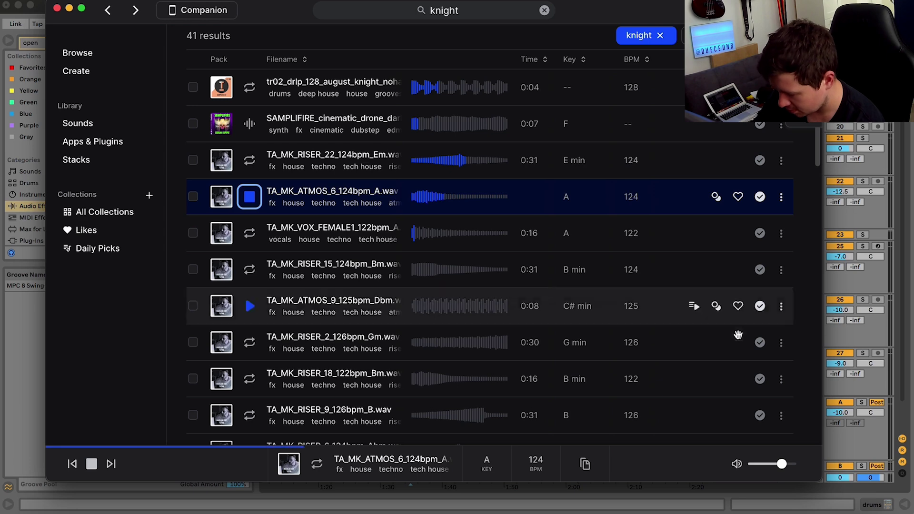
key("Down")
key("Down")
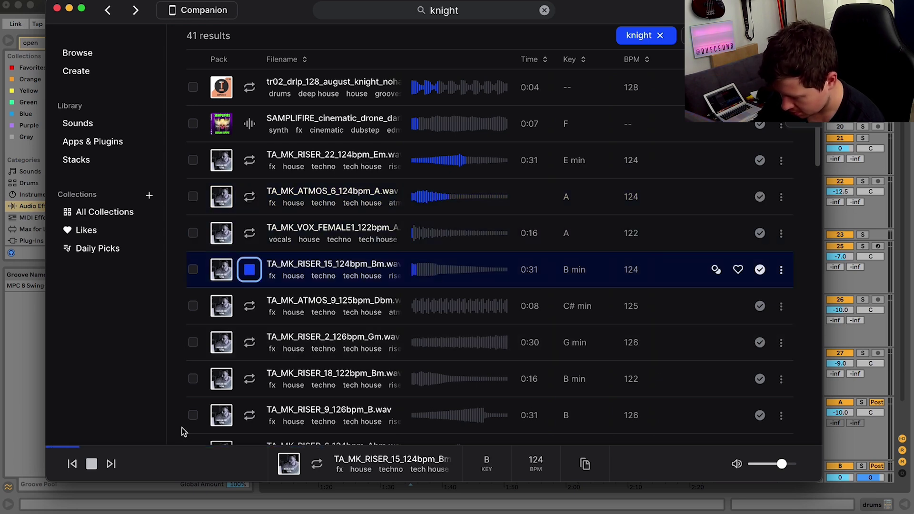
left_click(250, 415)
scroll(249, 415, "down", 5)
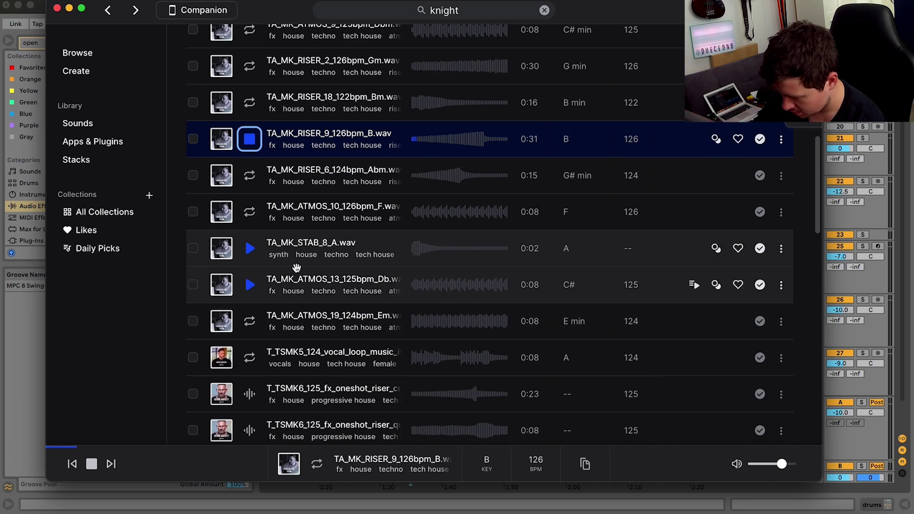
left_click(249, 248)
left_click(256, 178)
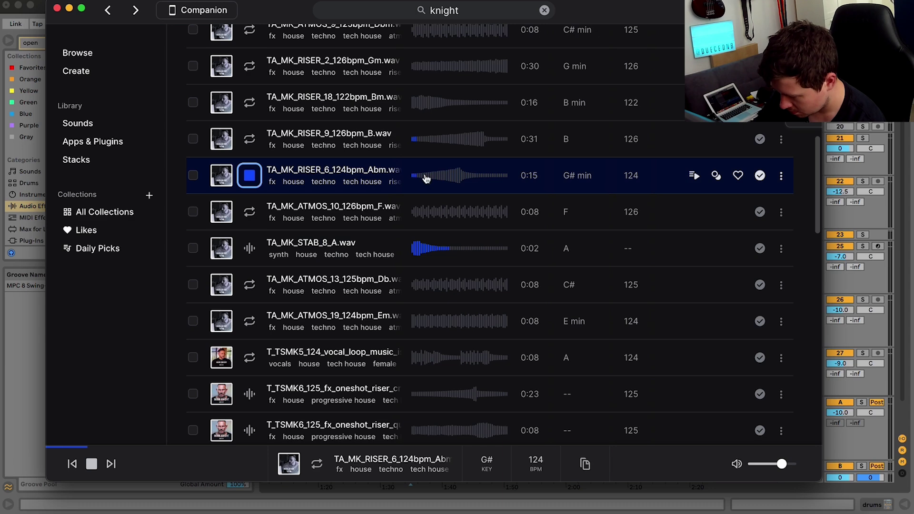
left_click(298, 136)
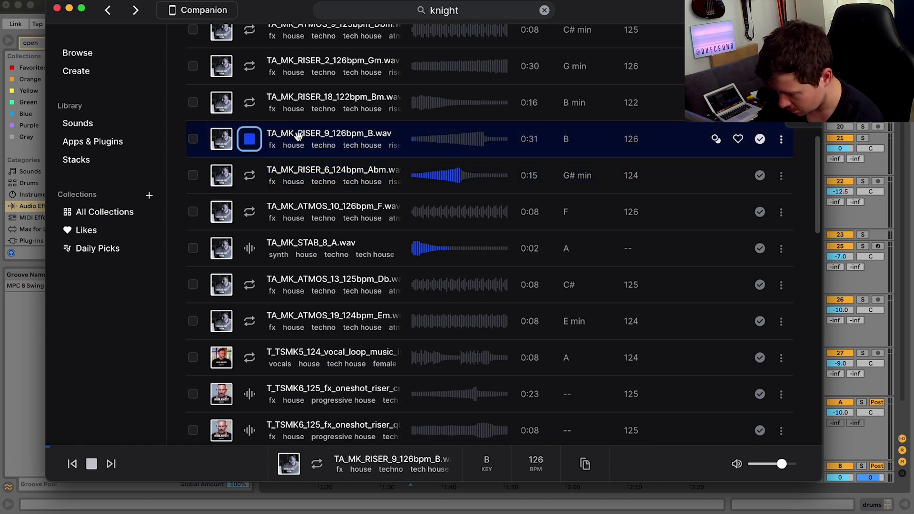
left_click(481, 144)
Copy TA_MK_RISER_9_126bpm_B.wav to the clipboard and switch back to Ableton Live.
left_click(781, 139)
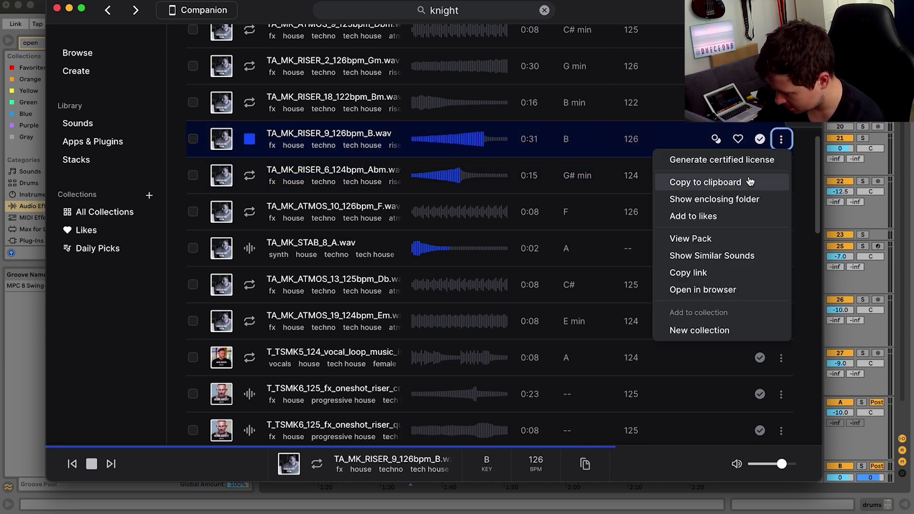
left_click(714, 180)
key("super+Tab")
scroll(493, 390, "down", 1)
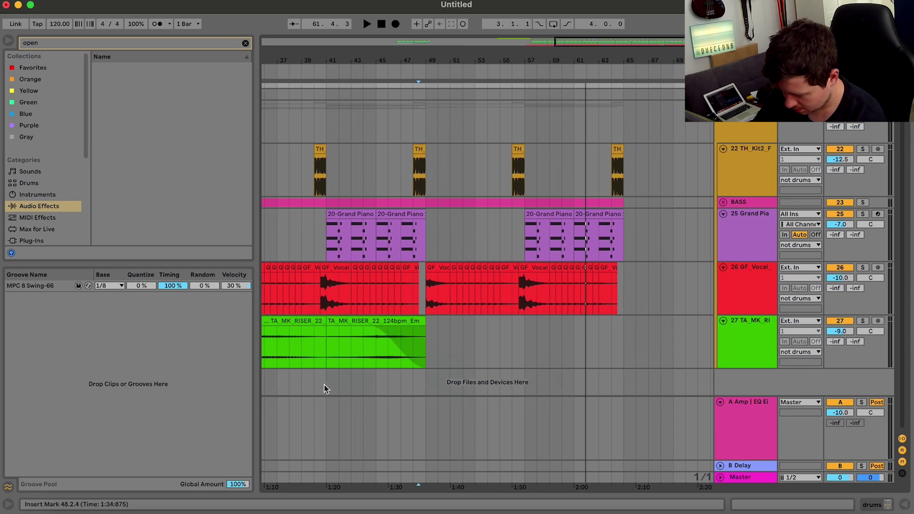
Insert an audio track below the TA_MK_RISER_22 track, paste the copied riser there at bar 41 and play it.
left_click(324, 384)
key("super+v")
key("super+z")
left_click(771, 357)
key("super+t")
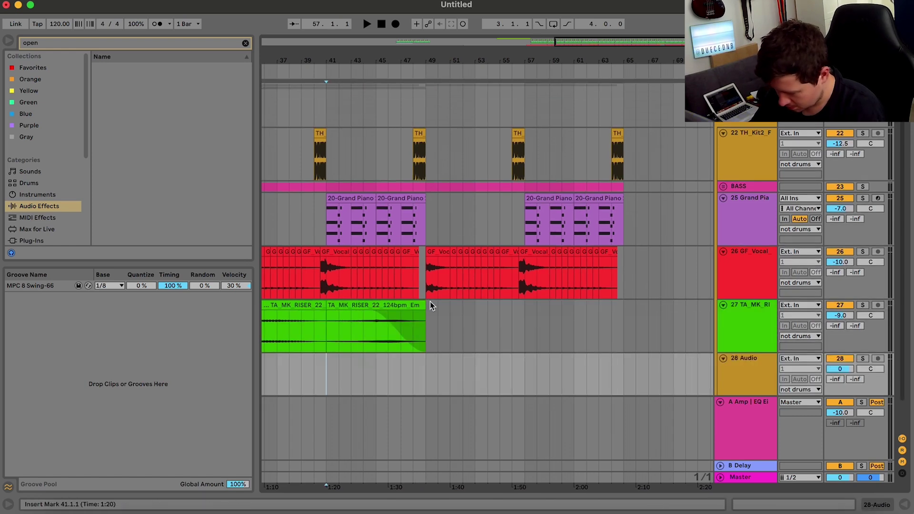
scroll(430, 301, "down", 2)
key("super+v")
key("space")
Re-enable warping on the TA_MK_RISER_9 clip and set its segment BPM to 126.
double_click(431, 322)
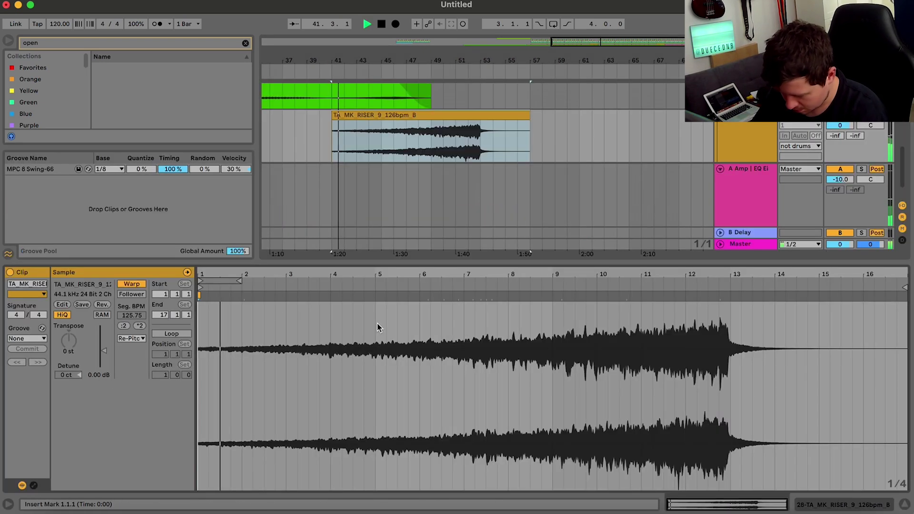
double_click(131, 284)
left_click(135, 316)
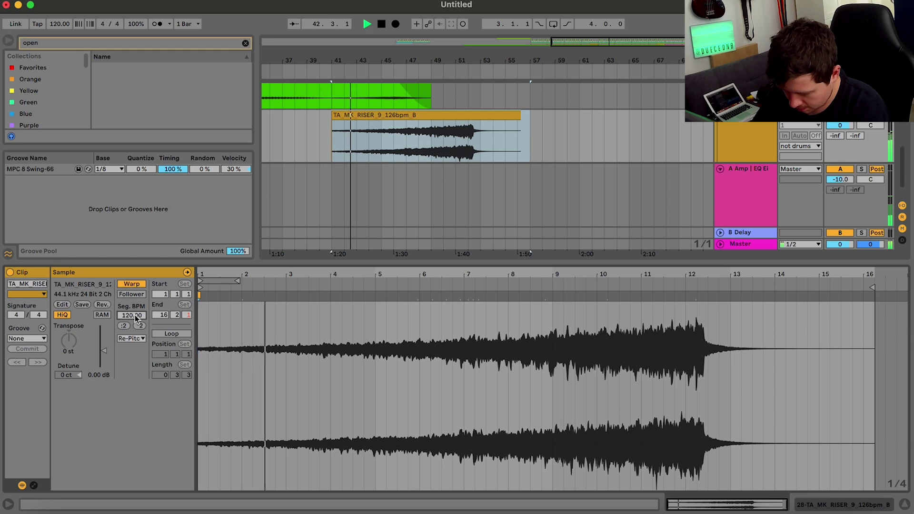
type("126")
key("Return")
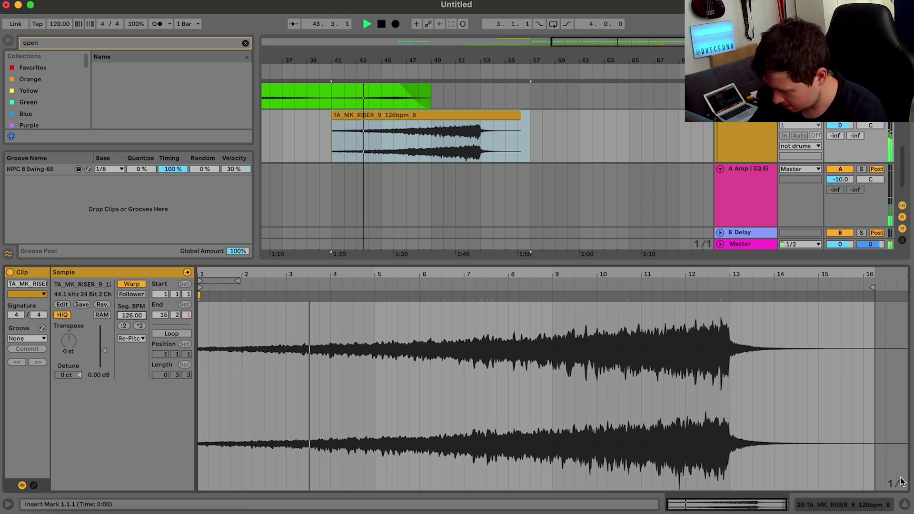
Move the TA_MK_RISER_9 clip to start at bar 37 and set its track volume to -21.4 dB.
key("super+alt+l")
scroll(663, 344, "left", 5)
mouse_move(620, 326)
left_mouse_down()
mouse_move(533, 327)
mouse_move(618, 352)
mouse_move(615, 332)
mouse_move(640, 333)
mouse_move(628, 333)
left_mouse_up()
scroll(533, 328, "right", 1)
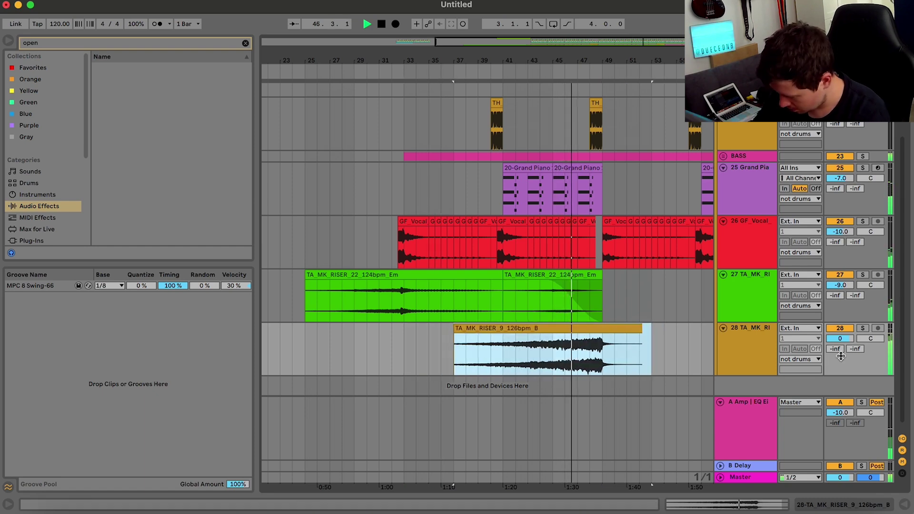
left_click_drag(840, 338, 840, 374)
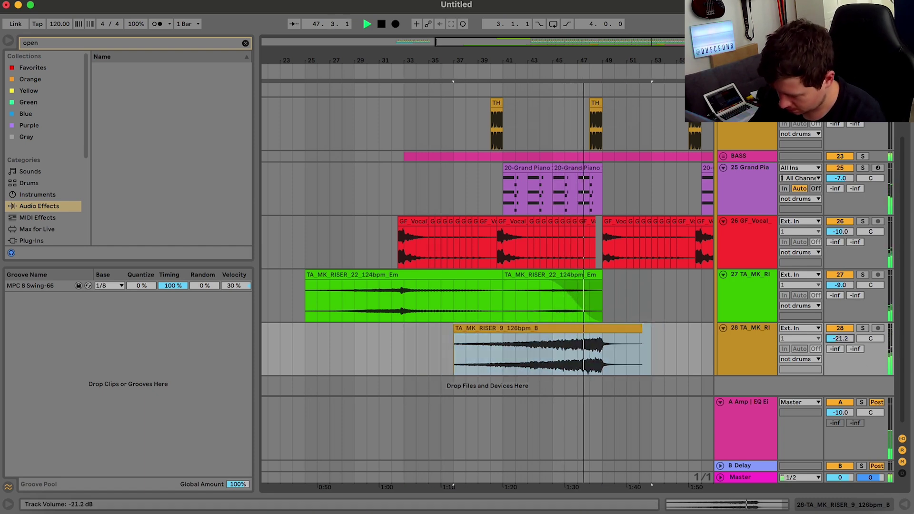
left_click_drag(839, 338, 840, 336)
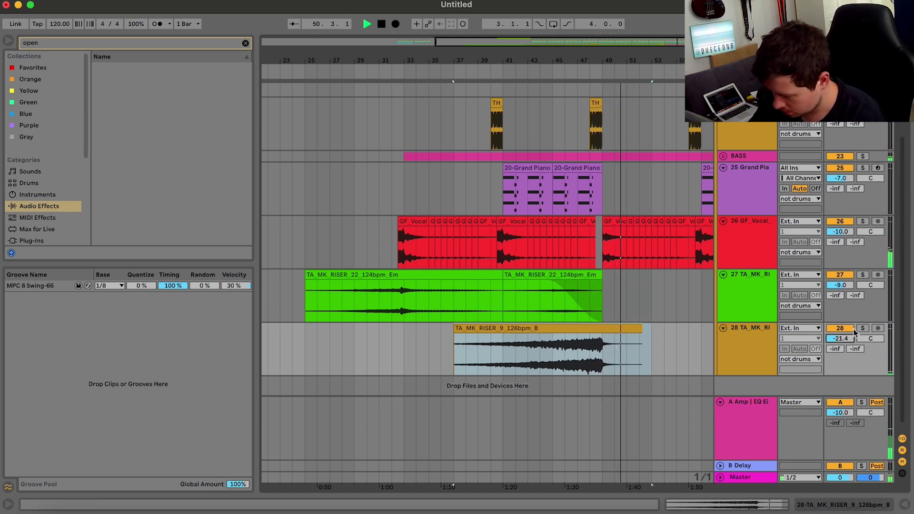
Stop playback and insert an audio track directly below the TA_MK_RISER_22 track.
left_click(763, 301)
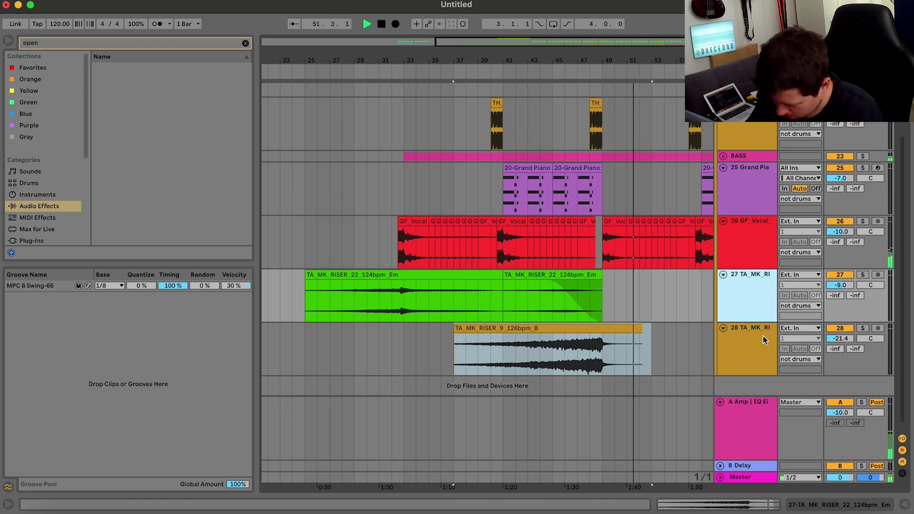
key("space")
key("super+t")
Switch to Splice, audition the neighbouring samples and copy TA_MK_ATMOS_10_126bpm_F.wav to the clipboard.
left_click(626, 512)
key("Down")
key("Down")
key("Down")
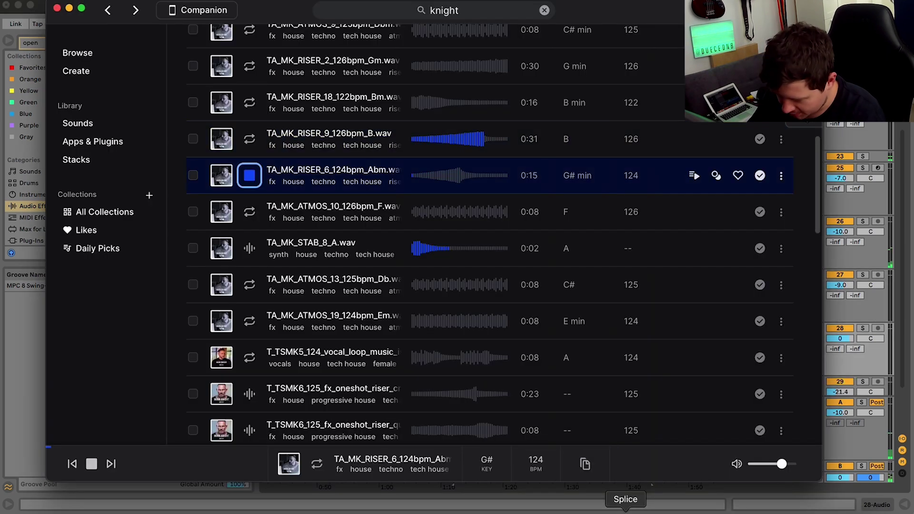
key("Up")
left_click(781, 211)
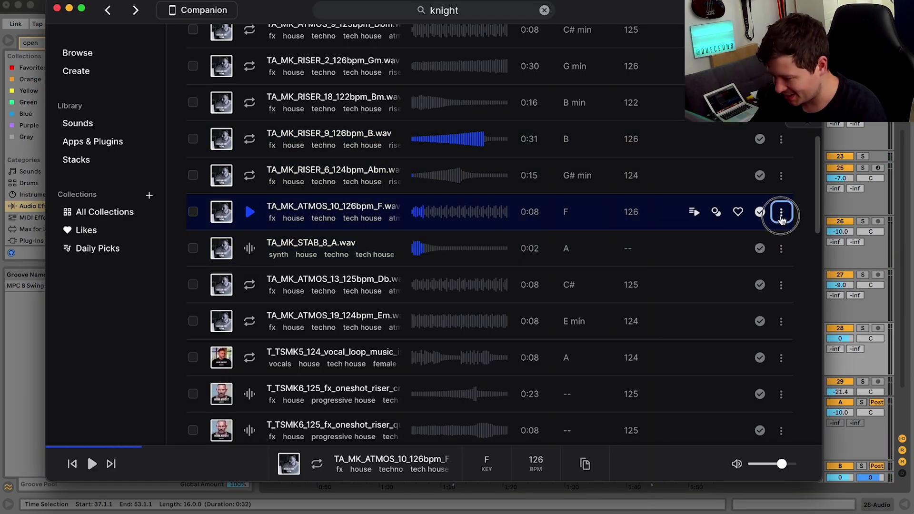
left_click(707, 255)
Back in Ableton Live, paste the atmos sample at bar 49 on the new track, then audition it and open its clip settings.
left_click(832, 314)
left_click(603, 354)
key("super+v")
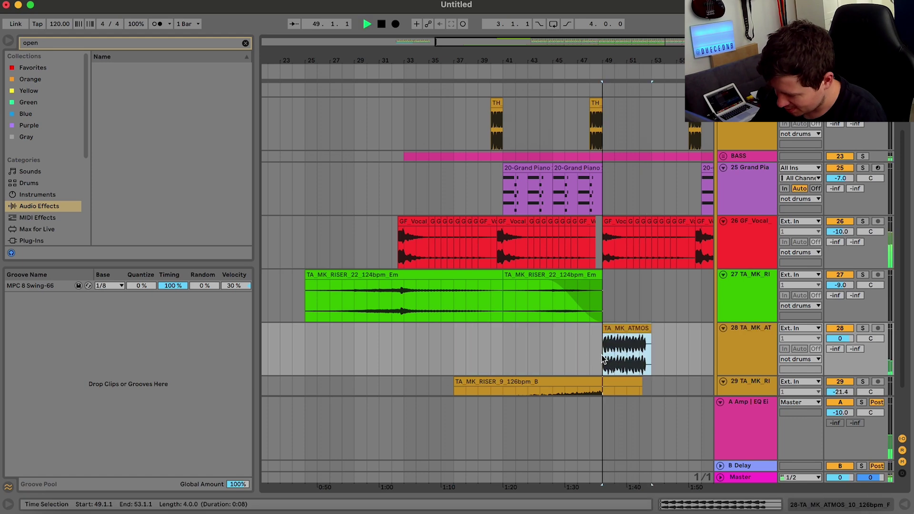
key("space")
double_click(738, 351)
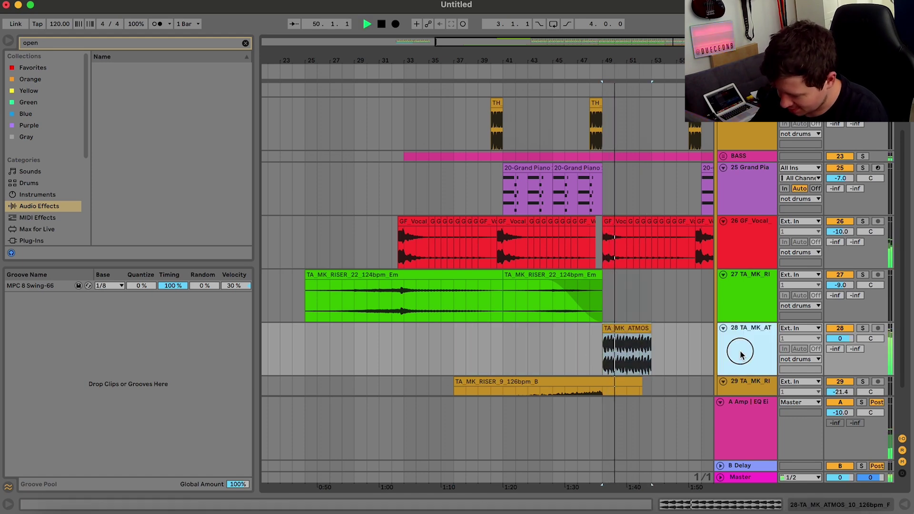
key("space")
double_click(637, 224)
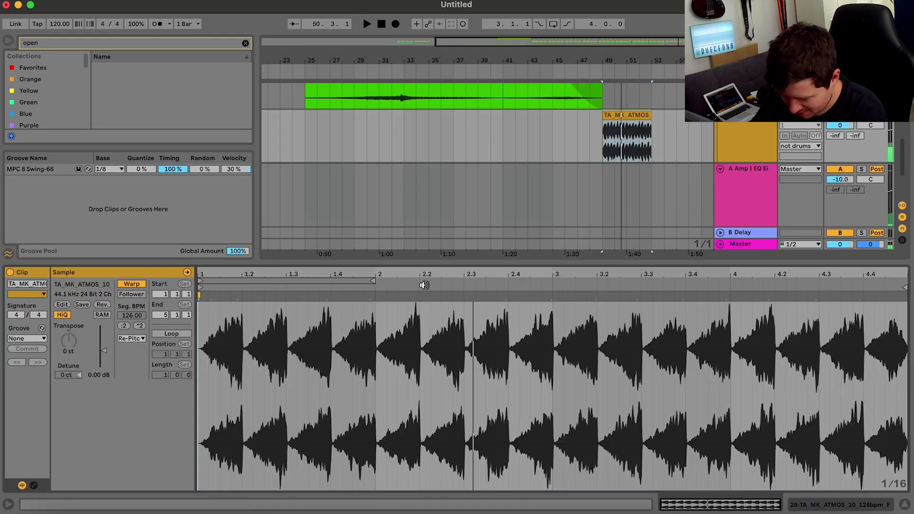
key("space")
key("space")
Try the Complex warp mode on the TA_MK_ATMOS_10 clip and audition it.
left_click(134, 338)
left_click(133, 384)
key("space")
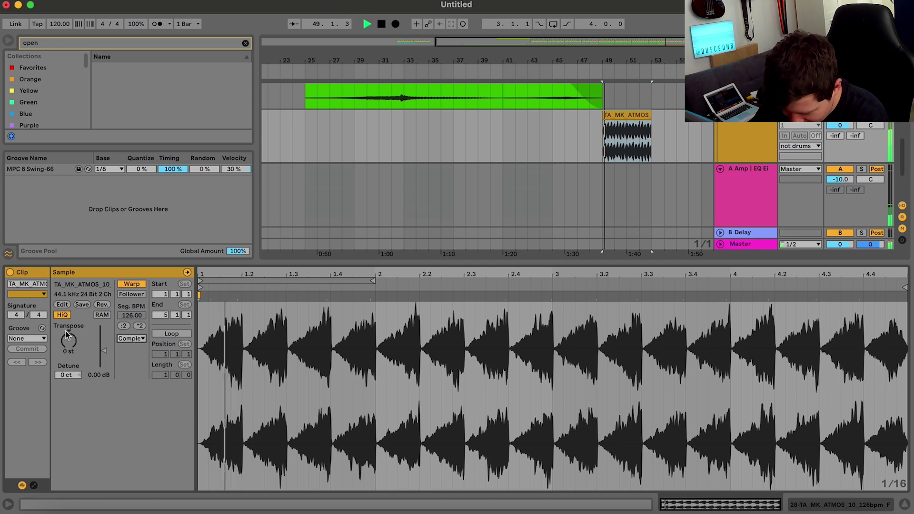
Transpose the TA_MK_ATMOS_10 clip to -1 st and audition it.
key("space")
left_click_drag(68, 336, 68, 342)
key("space")
key("space")
key("space")
Set the TA_MK_ATMOS_10 clip's warp mode to Re-Pitch, stop playback and show the track's device chain.
left_click(130, 339)
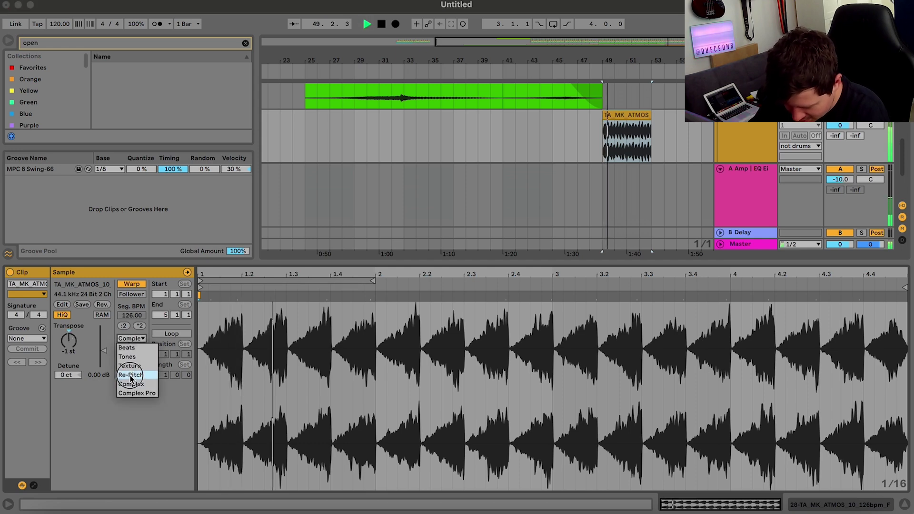
left_click(131, 374)
key("space")
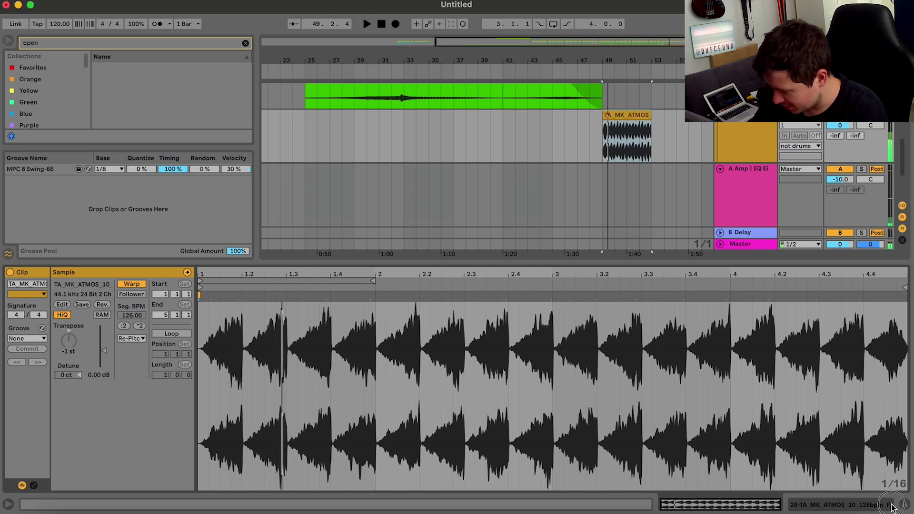
left_click(891, 505)
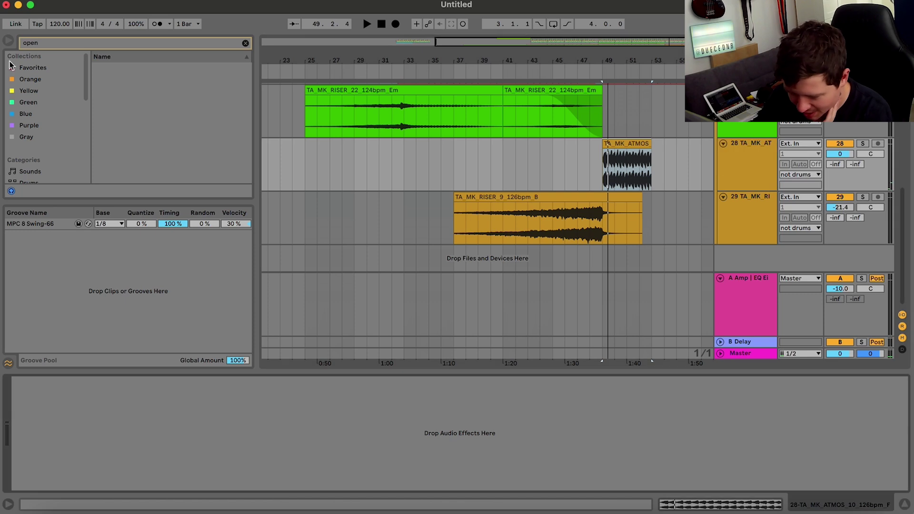
Find EQ Eight among the audio effects and load it on the TA_MK_ATMOS track.
scroll(57, 162, "down", 3)
left_click(57, 169)
left_click(246, 43)
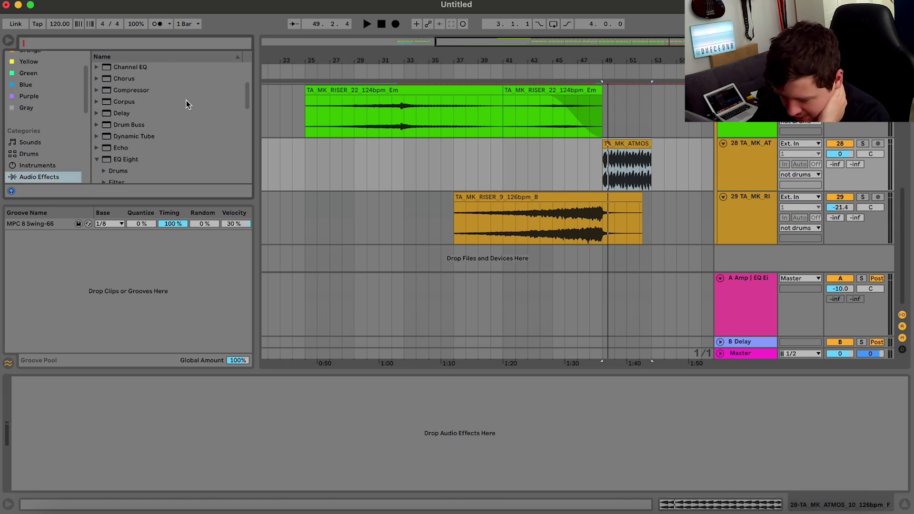
double_click(135, 164)
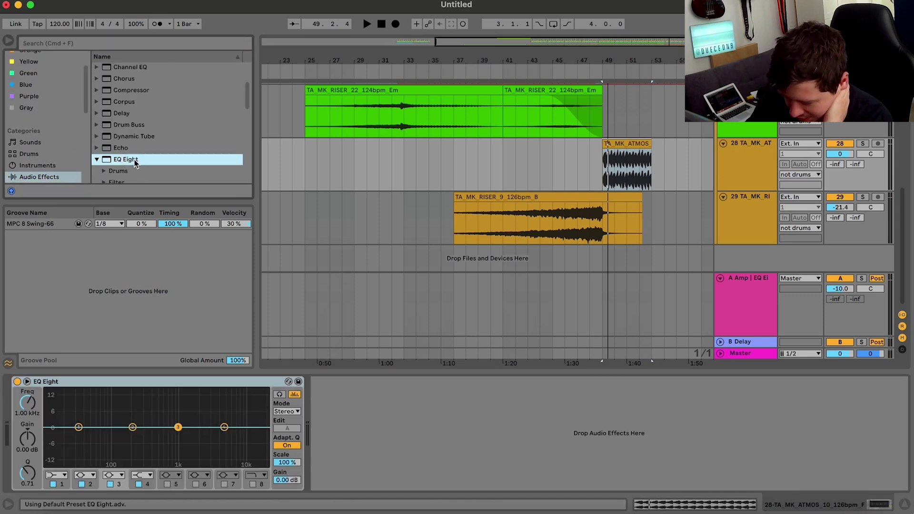
While playing, enable a high cut on EQ Eight band 8 at about 12 kHz and a low cut on band 1 at about 391 Hz.
left_click(255, 476)
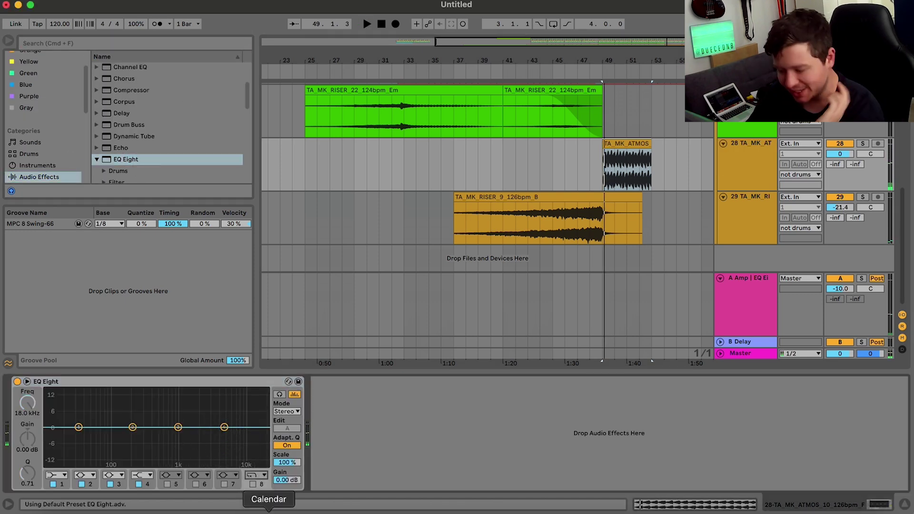
left_click(253, 484)
key("space")
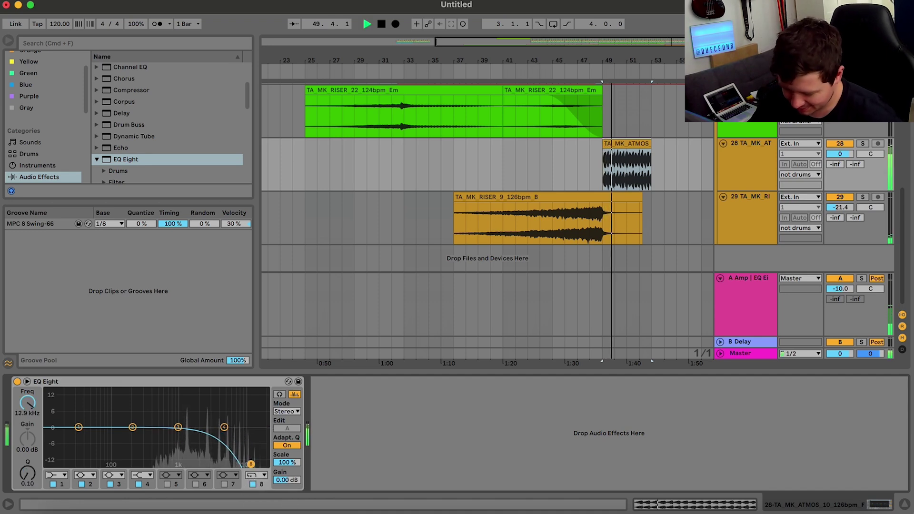
left_click(73, 476)
left_click(63, 475)
left_click(56, 486)
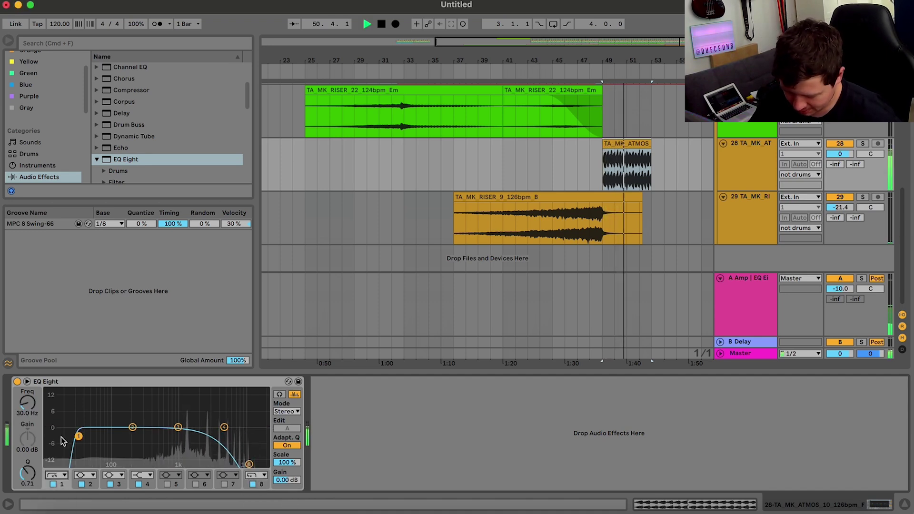
left_click_drag(79, 436, 150, 464)
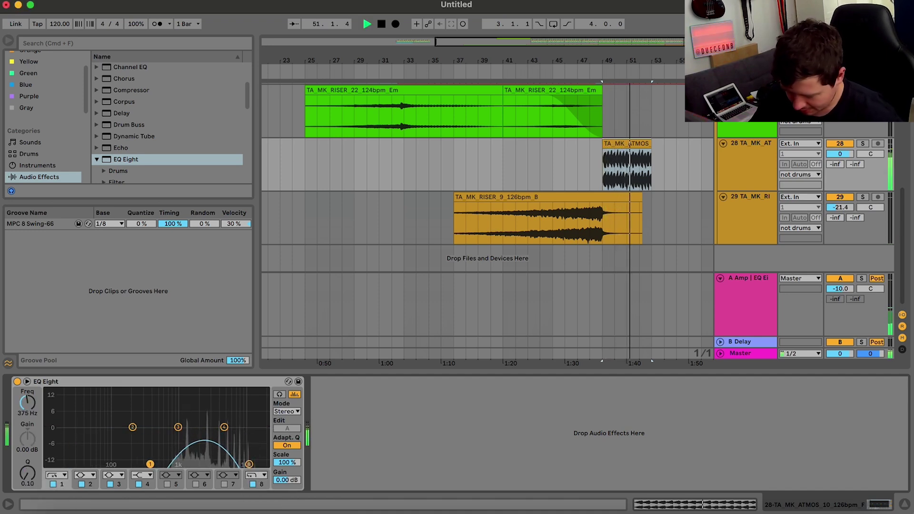
Set the atmos track's volume to -10 dB and duplicate its clip to bars 53–57.
left_click(843, 155)
left_click(843, 154)
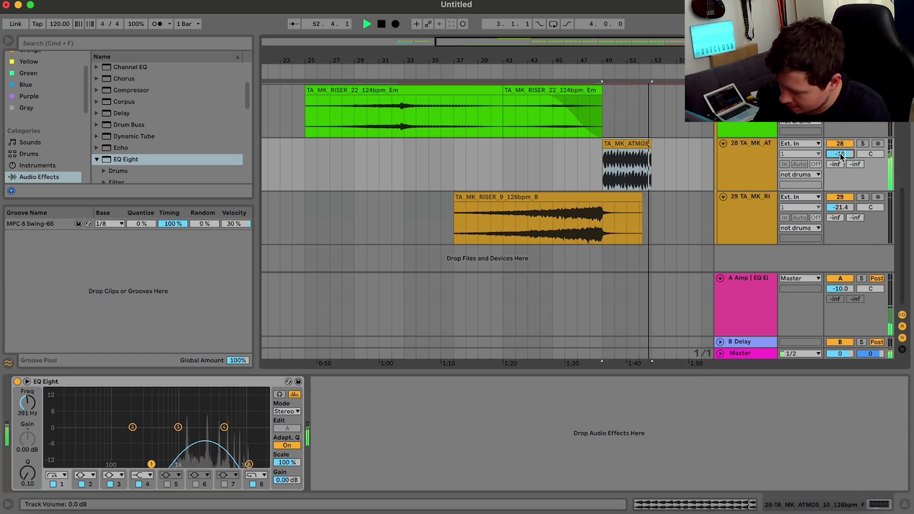
type("-10")
key("Return")
left_click(608, 156)
key("ctrl+d")
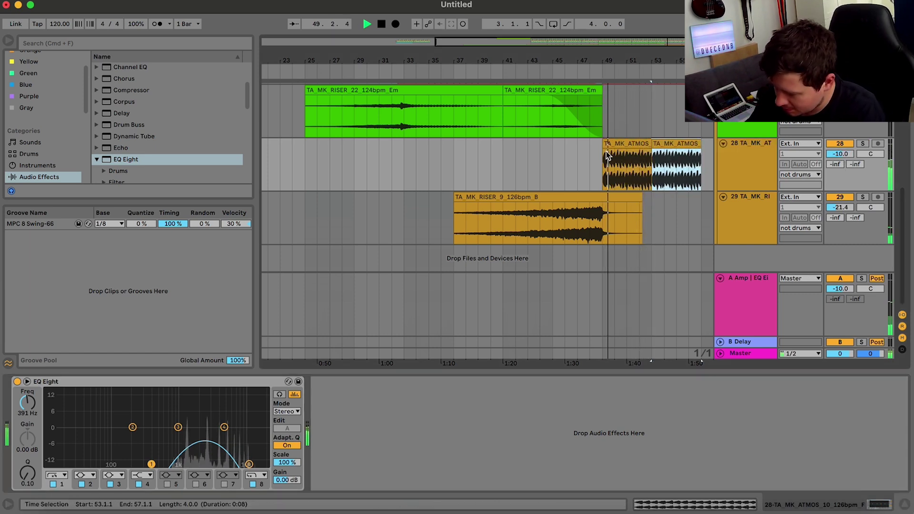
left_click(608, 156)
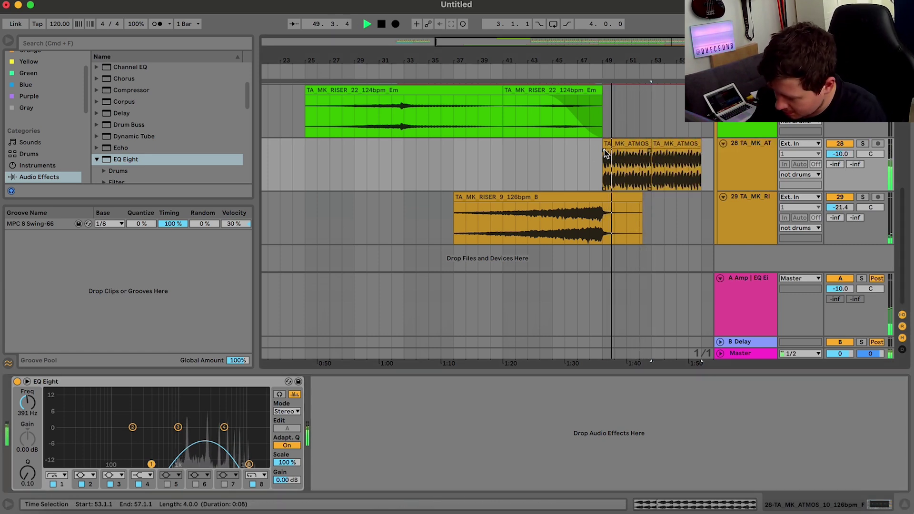
Automate EQ Eight's band 8 frequency on the atmos track, rising from 3.50 kHz at bar 49 to 12.1 kHz at bar 57.
left_click(267, 487)
right_click(27, 402)
left_click(48, 410)
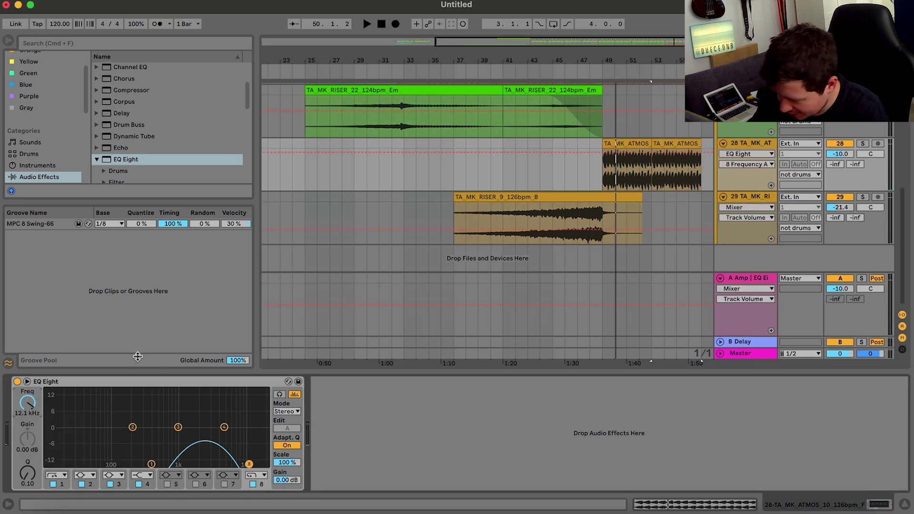
left_click(612, 153)
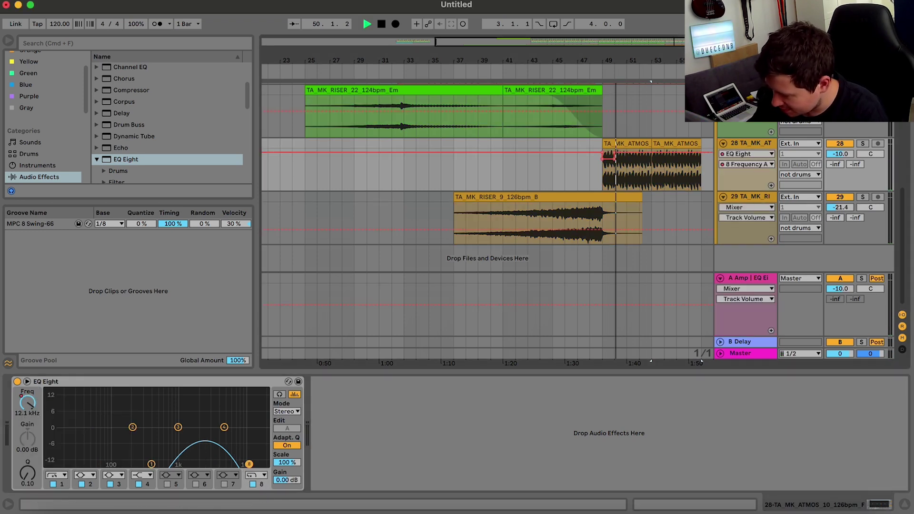
left_click(618, 174)
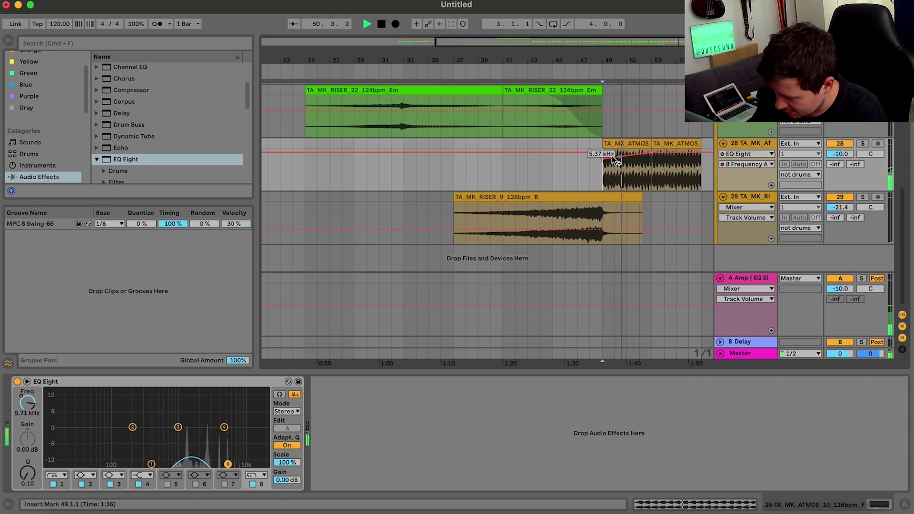
left_click_drag(655, 155, 703, 155)
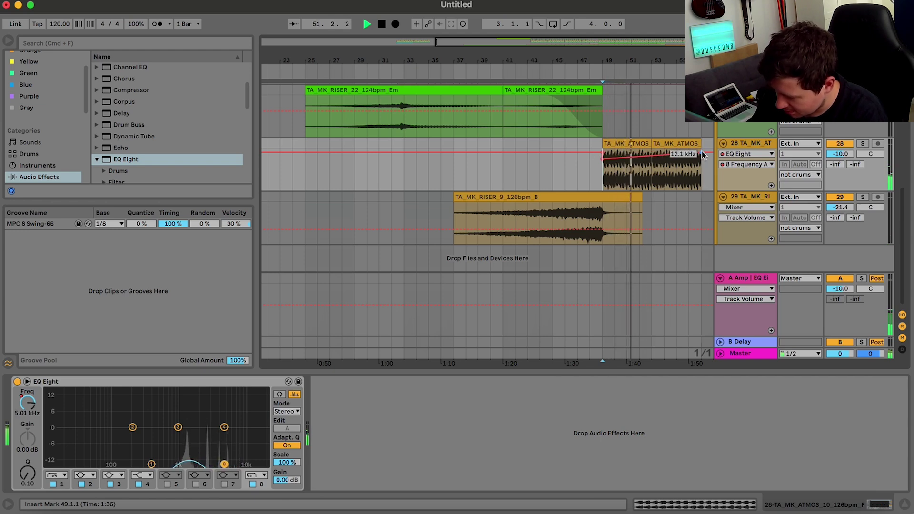
Audition the atmos filter sweep from bar 48 and switch off the automation view.
left_click(591, 180)
key("space")
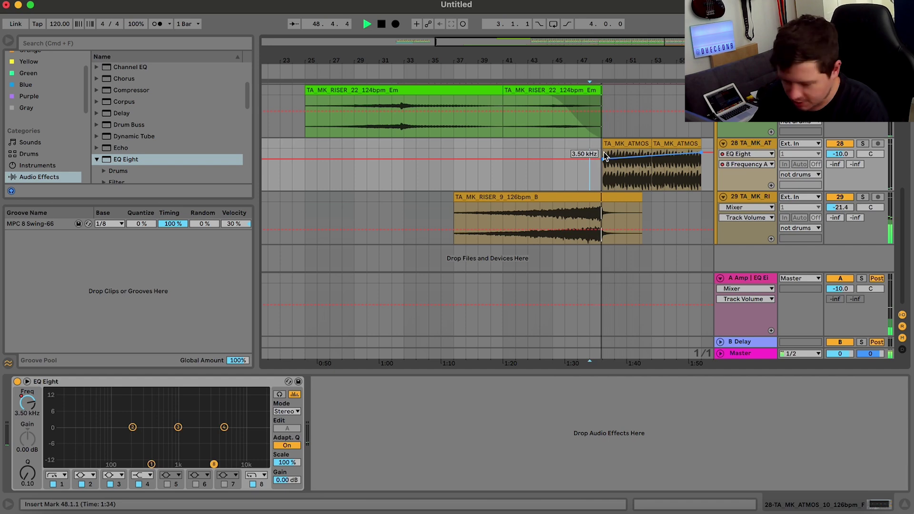
scroll(667, 219, "up", 3)
scroll(667, 219, "right", 1)
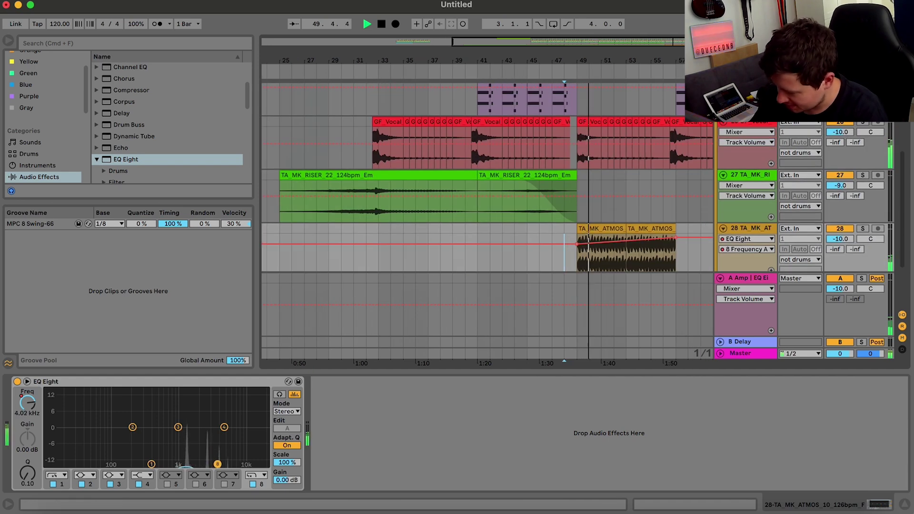
key("a")
left_click(723, 175)
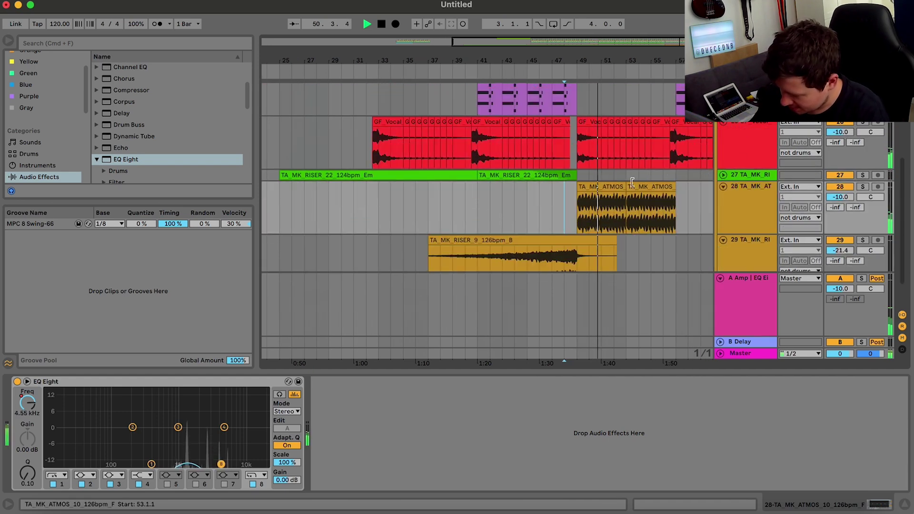
left_click(723, 175)
Extend the second TA_MK_RISER_22 clip to bar 57 with a fade-out starting around bar 49, and hide the device view.
left_click(568, 175)
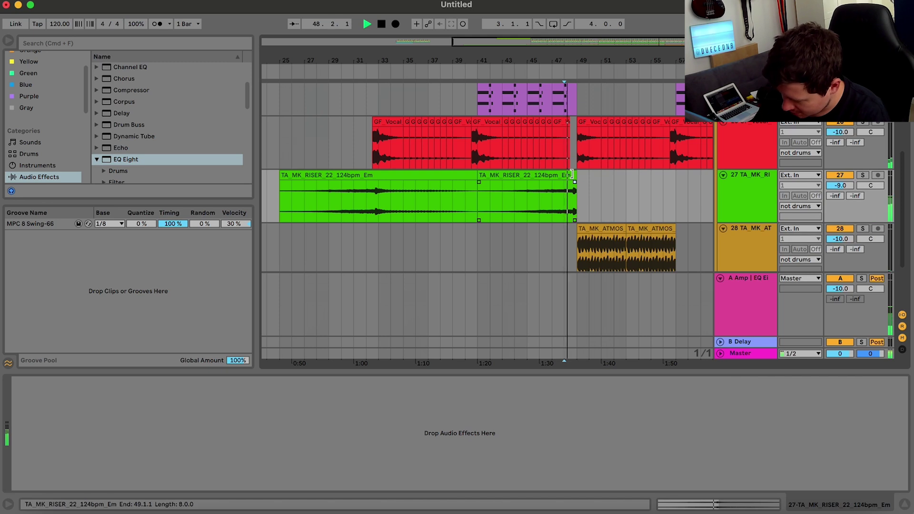
mouse_move(571, 175)
left_mouse_down()
mouse_move(661, 175)
mouse_move(615, 177)
mouse_move(671, 185)
mouse_move(584, 181)
left_mouse_up()
scroll(584, 181, "right", 3)
scroll(584, 181, "down", 2)
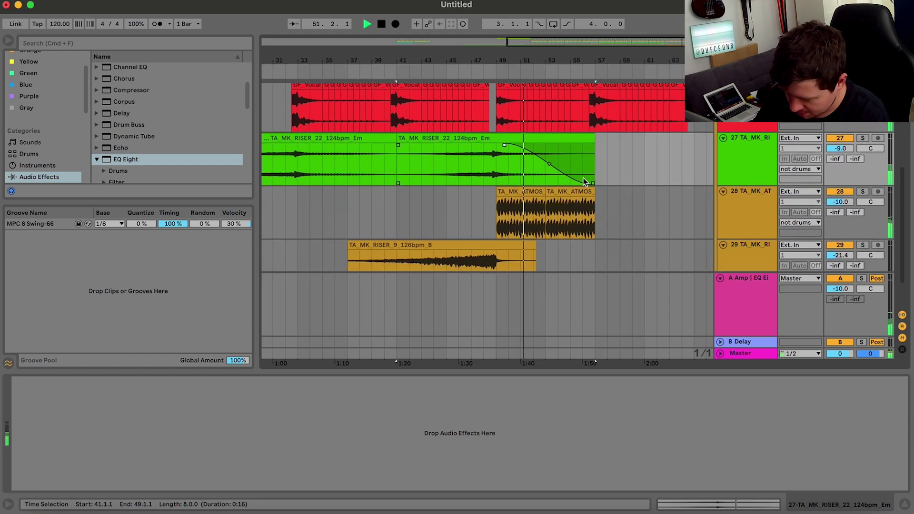
left_click(905, 505)
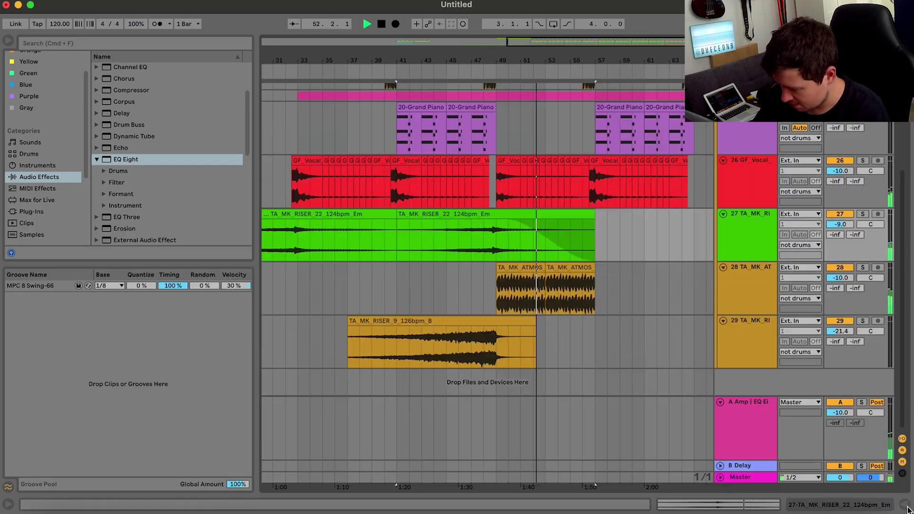
Delete the TH_Kit2 fill clip at bar 56.
scroll(695, 246, "up", 2)
scroll(695, 247, "right", 2)
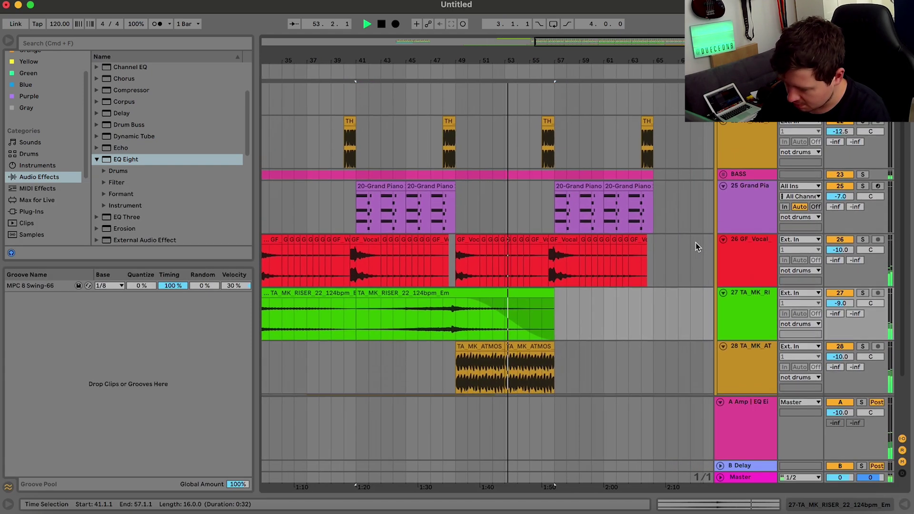
scroll(695, 246, "down", 1)
scroll(695, 247, "right", 1)
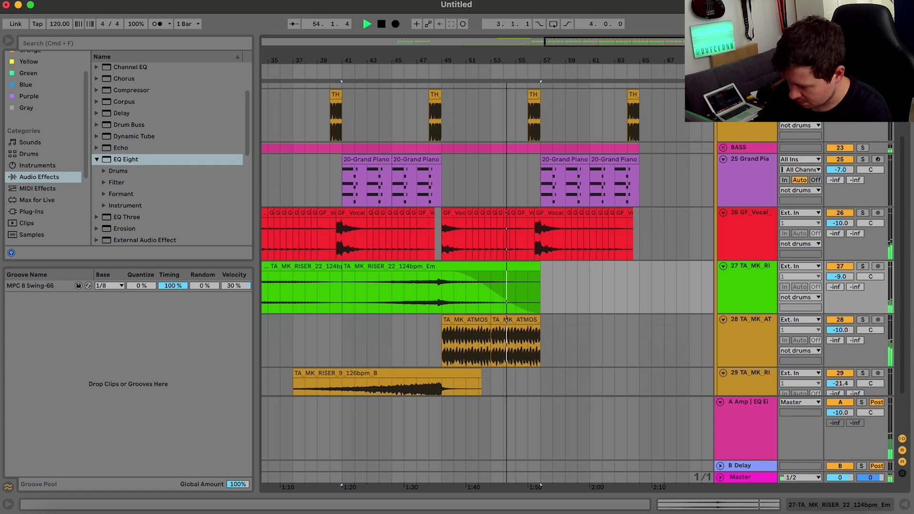
left_click(531, 95)
key("Delete")
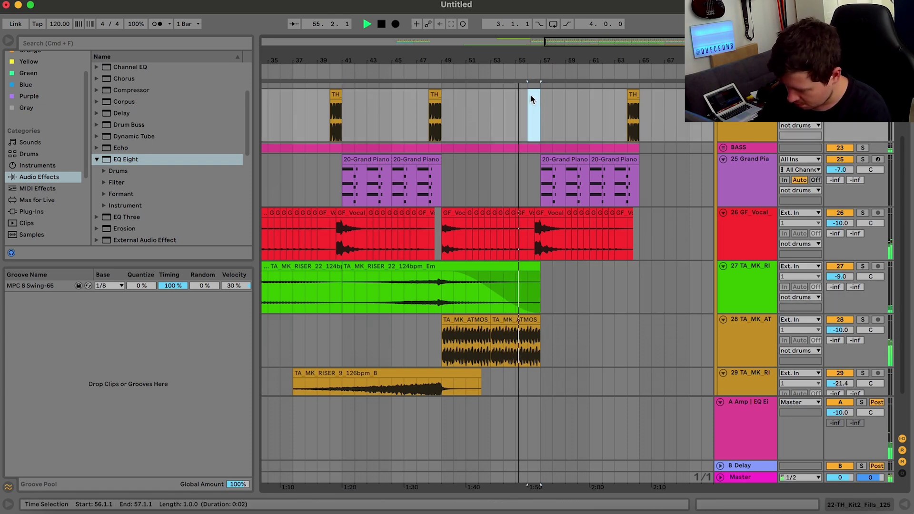
Move all clips of the drums and not drums groups from bar 57 onward to bar 65.
scroll(724, 149, "up", 3)
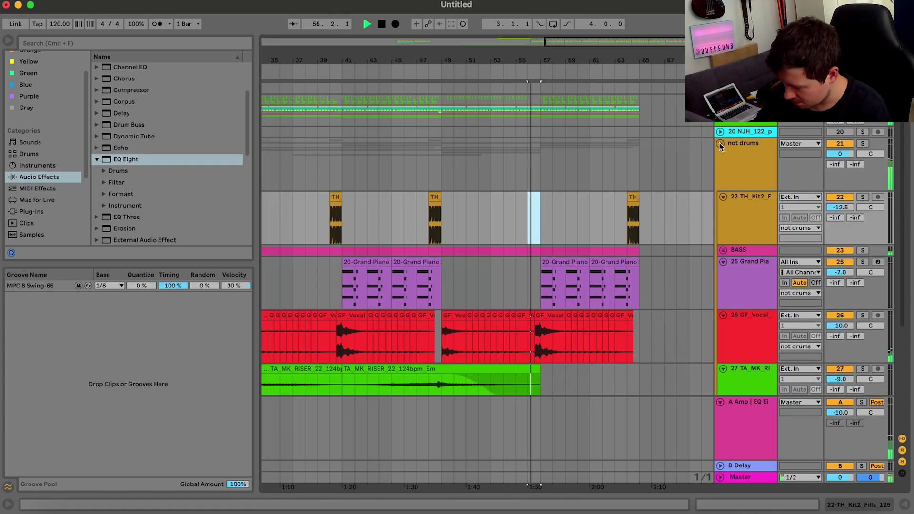
left_click(720, 144)
left_click_drag(640, 114, 544, 147)
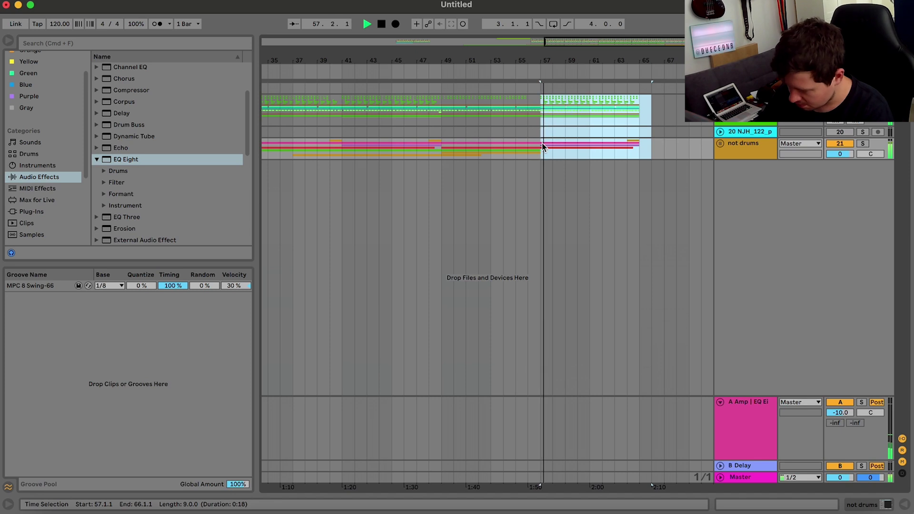
left_click(719, 99)
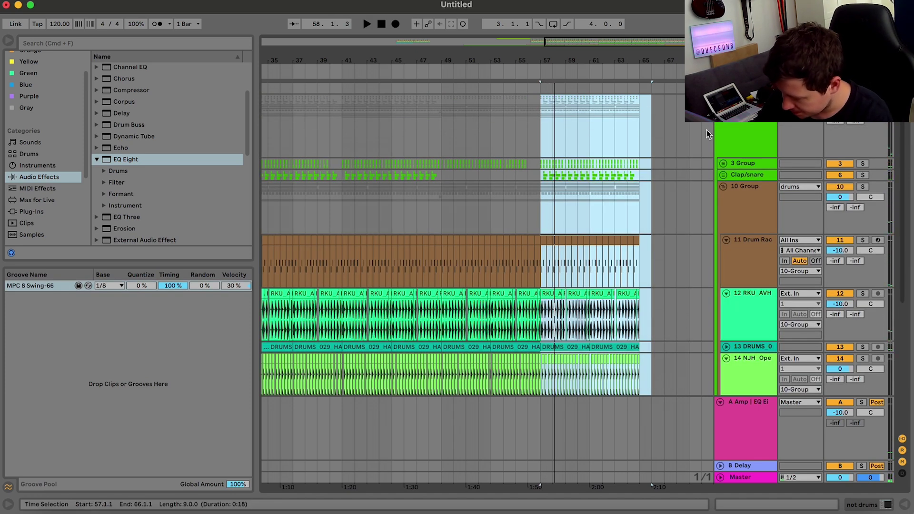
key("super+x")
left_click(639, 116)
key("super+v")
key("space")
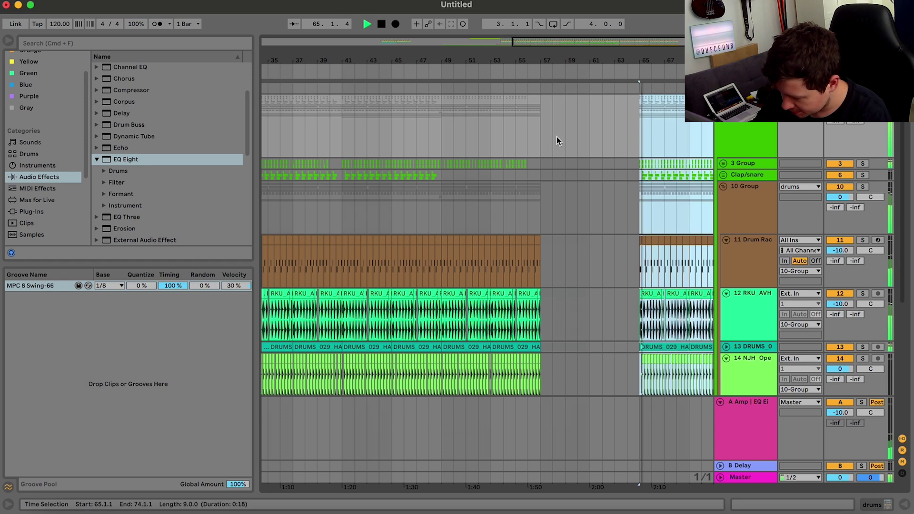
Play from bar 49 and duplicate bars 49–57 of the drums and not drums groups into the gap at bar 57.
key("space")
left_click(443, 169)
key("space")
left_click(720, 99)
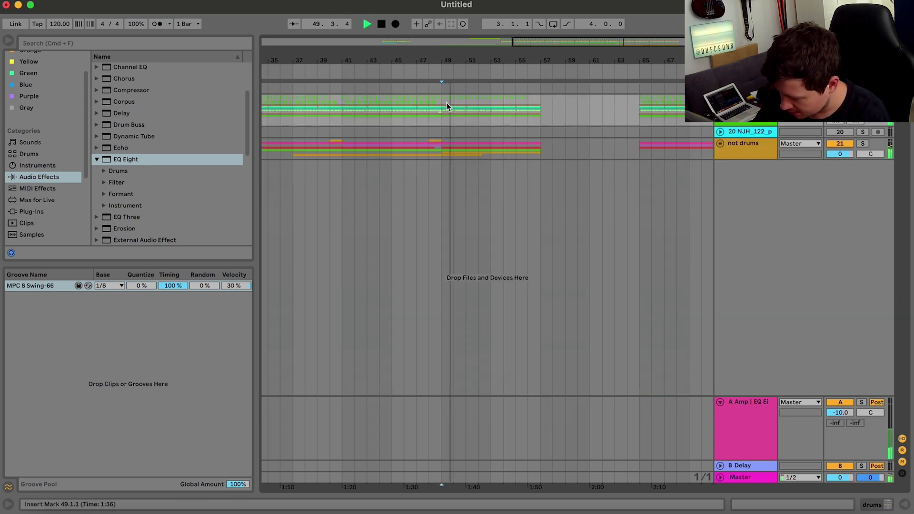
left_click_drag(447, 106, 532, 148)
key("super+d")
key("alt+super+u")
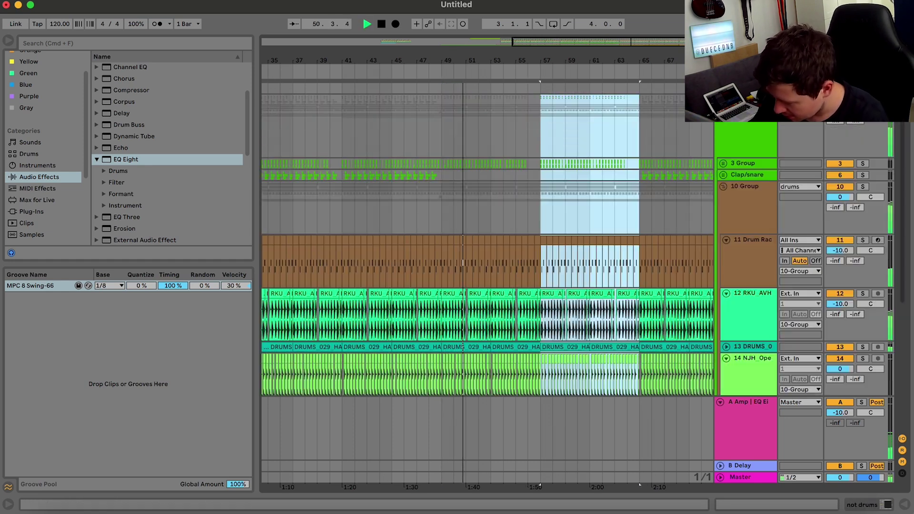
key("alt+super+u")
key("alt+super+u")
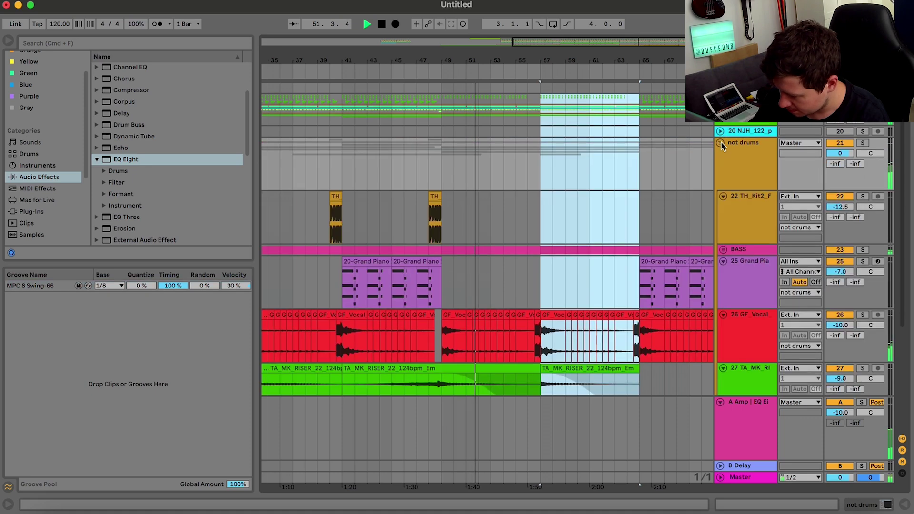
Copy the full TA_MK_RISER_9 clip to bar 53 and duplicate the TA_MK_RISER_22 clip over bars 57–73.
left_click(456, 335)
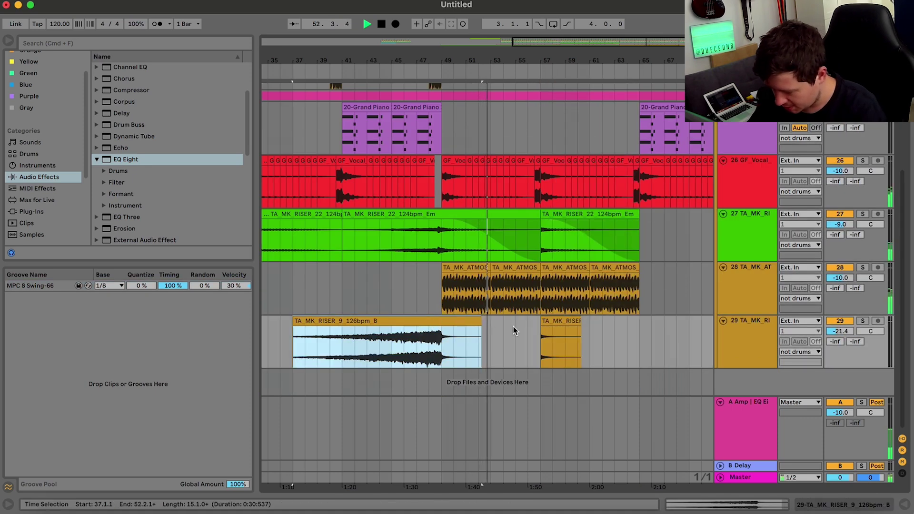
key("super+z")
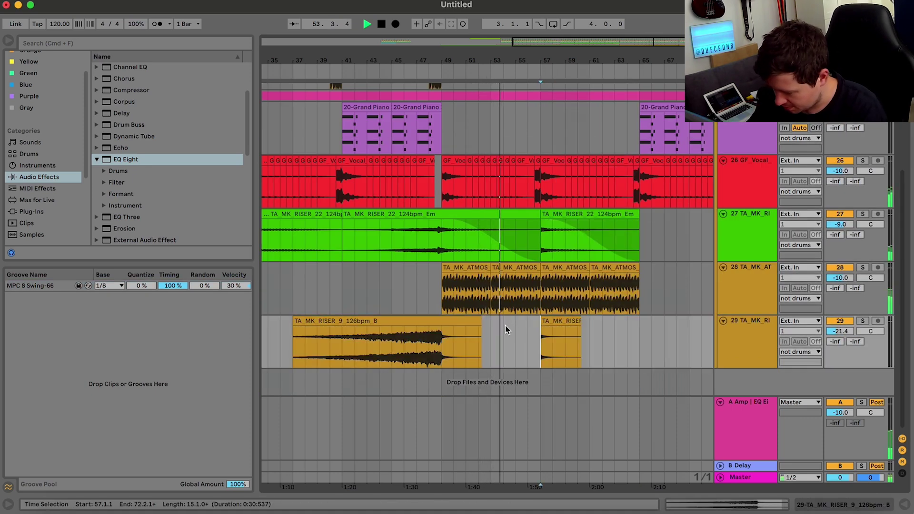
left_click(484, 336)
key("super+v")
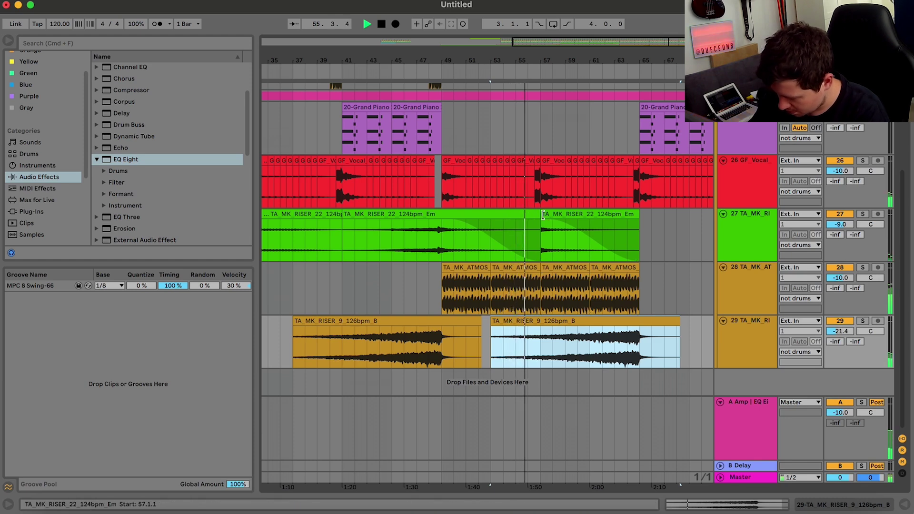
left_click(501, 214)
key("super+d")
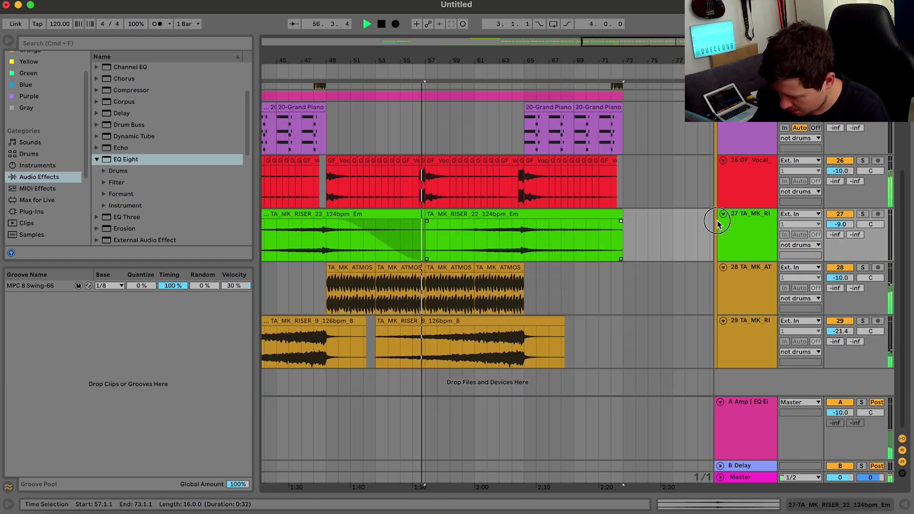
Repeat the two-bar vocal chops from bar 51 over the following bars, up to the long vocal clip starting at 64.3.1.
left_click_drag(400, 162, 379, 161)
key("super+d")
key("super+d")
key("super+d")
key("super+d")
key("super+d")
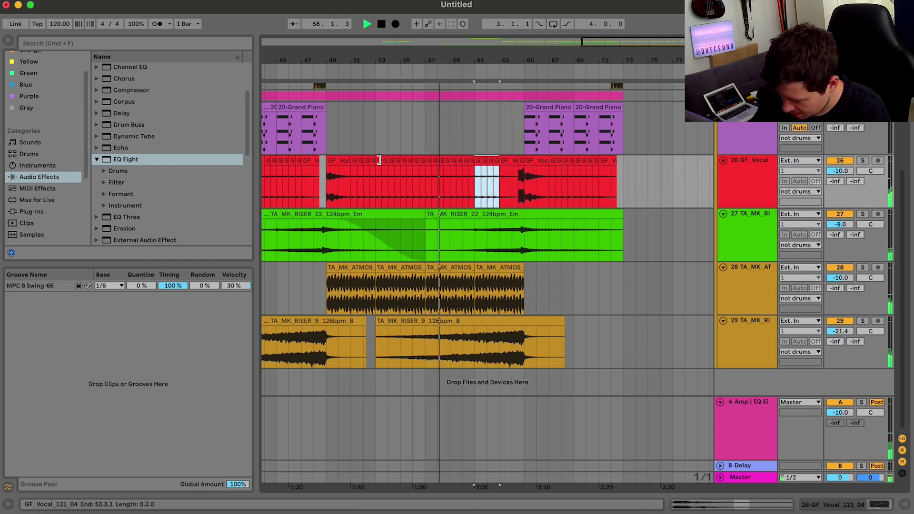
left_click_drag(525, 160, 518, 159)
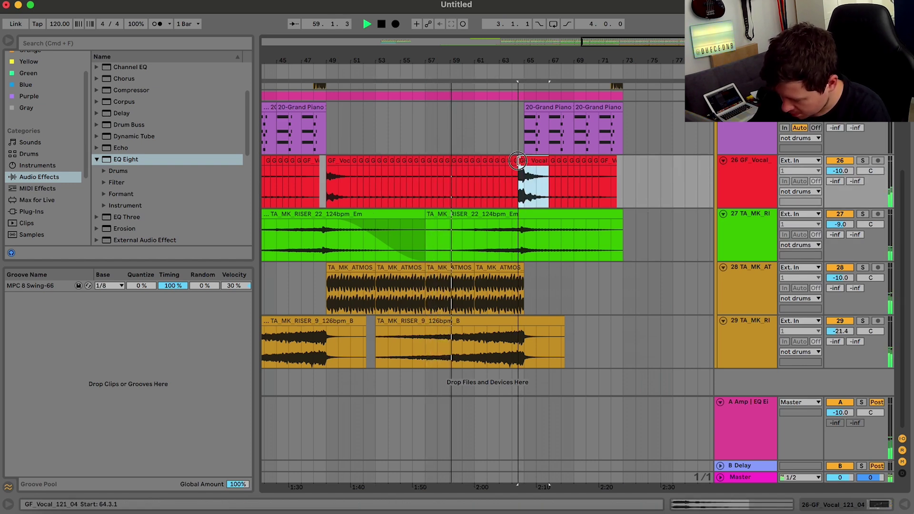
Extend the vocal chop at 62.3.1 up to the long vocal clip starting at 64.3.1.
left_click(501, 160)
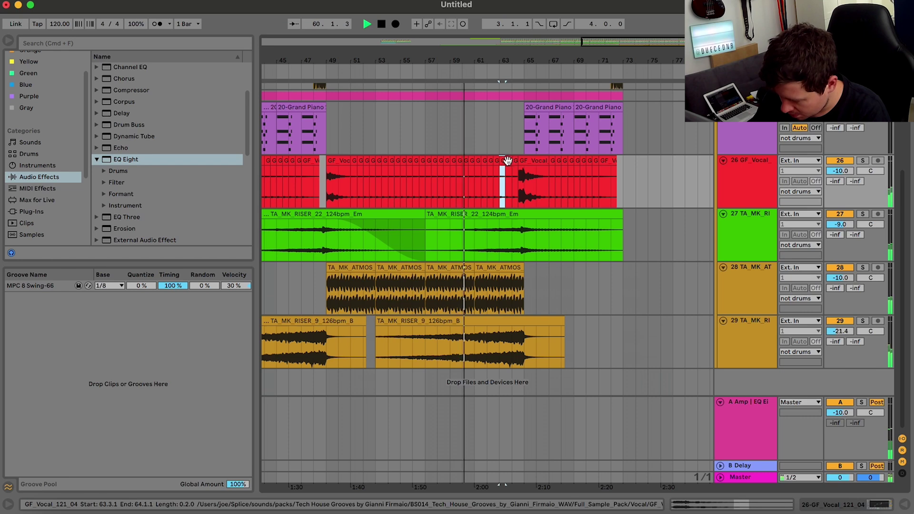
left_click(495, 161)
left_click_drag(498, 160, 518, 161)
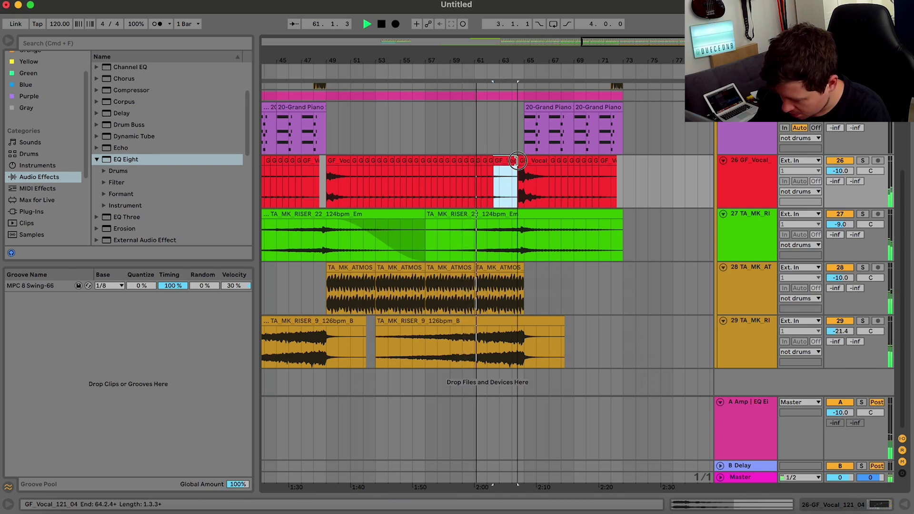
Copy the FH_BeatA120-05 clip to bars 61–65 on its own track.
scroll(521, 161, "up", 5)
scroll(521, 161, "left", 10)
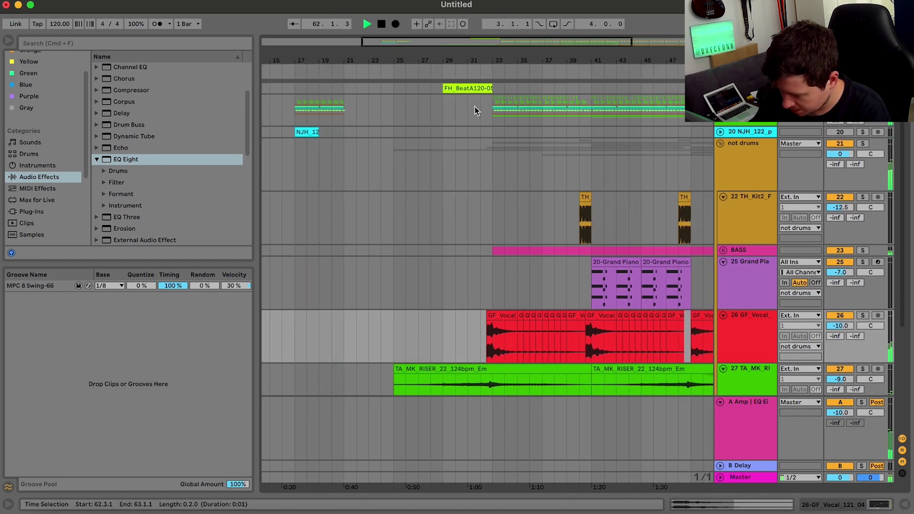
left_click(459, 88)
scroll(460, 87, "right", 10)
left_click(450, 89)
key("super+v")
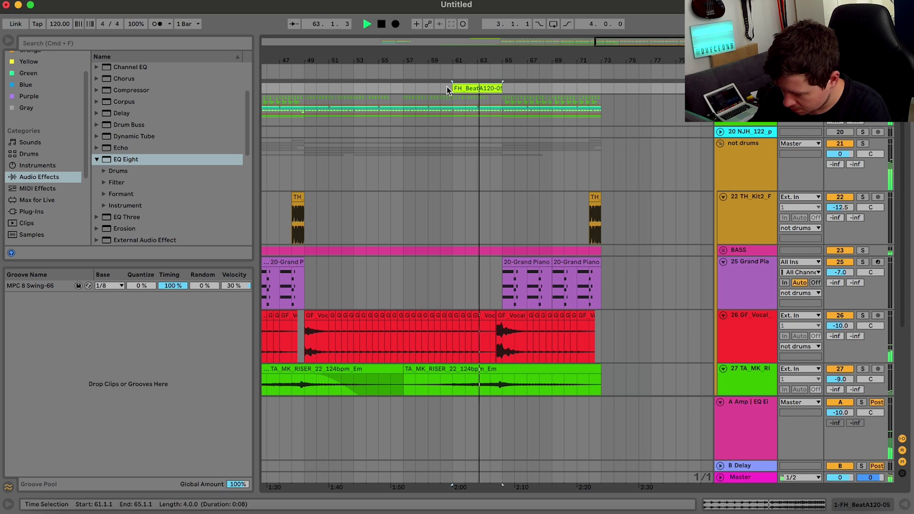
Unfold the FH_BeatA120-05 track and play the copied clip from bar 61 through the transition at bar 65.
key("space")
key("space")
key("u")
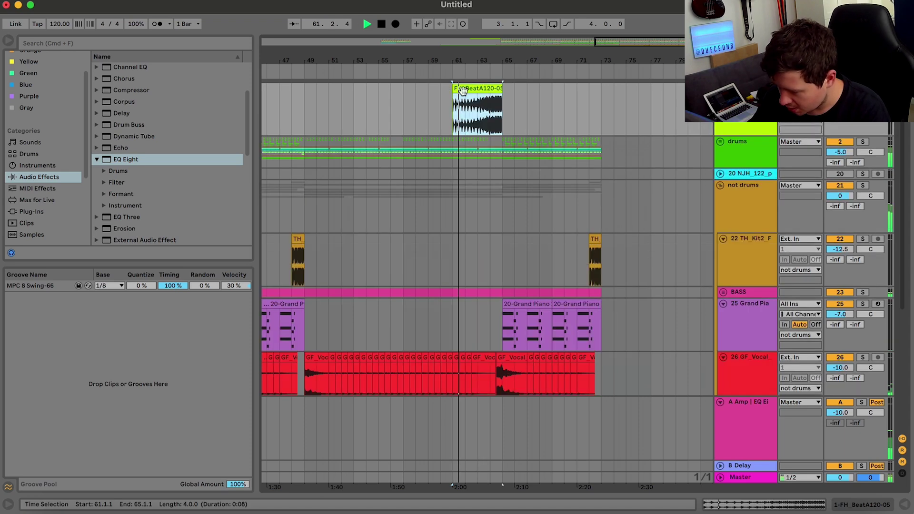
key("s")
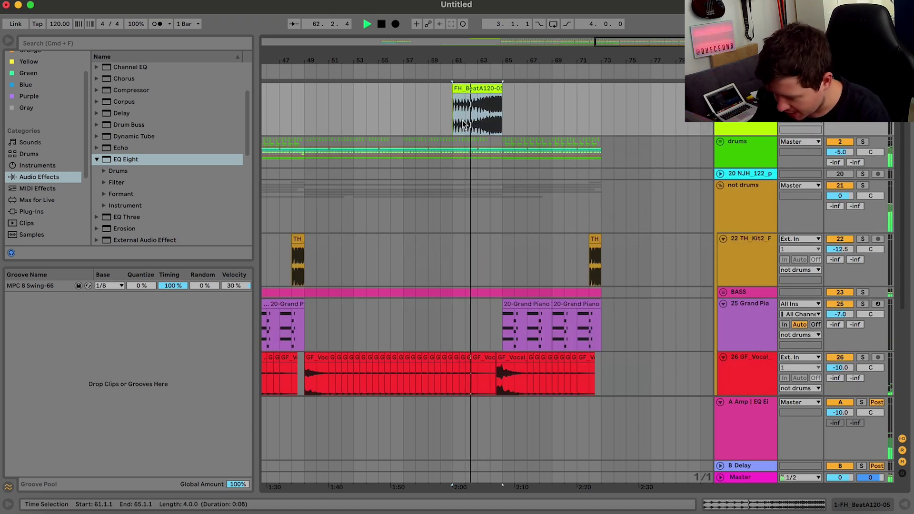
key("s")
scroll(462, 121, "left", 8)
scroll(461, 121, "right", 5)
scroll(462, 121, "down", 1)
scroll(462, 121, "right", 3)
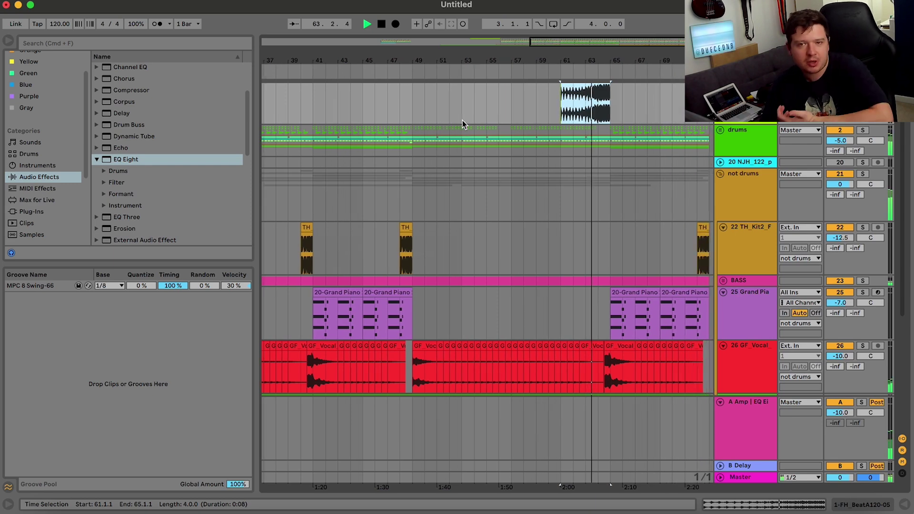
scroll(462, 121, "right", 3)
scroll(461, 121, "up", 1)
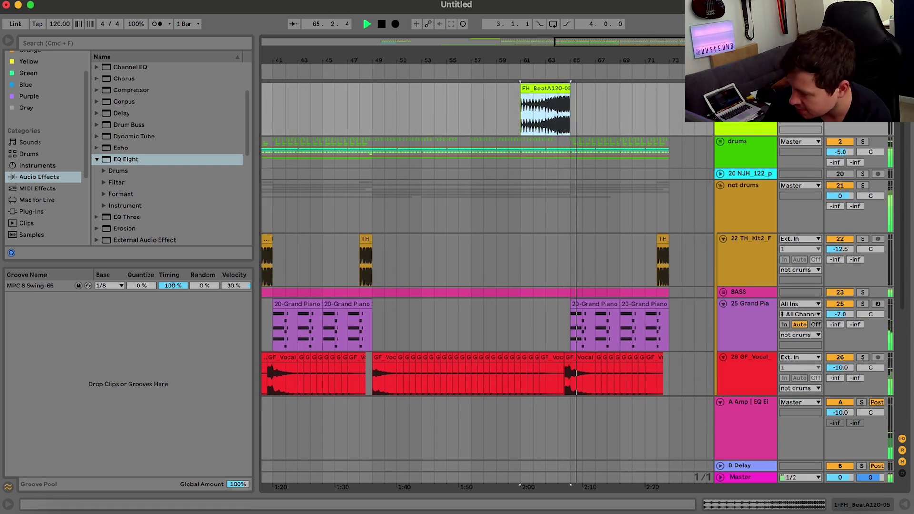
Delete the FH_BeatA120-05 track, stop playback and leave the not drums group expanded.
scroll(721, 134, "down", 3)
left_click(721, 133)
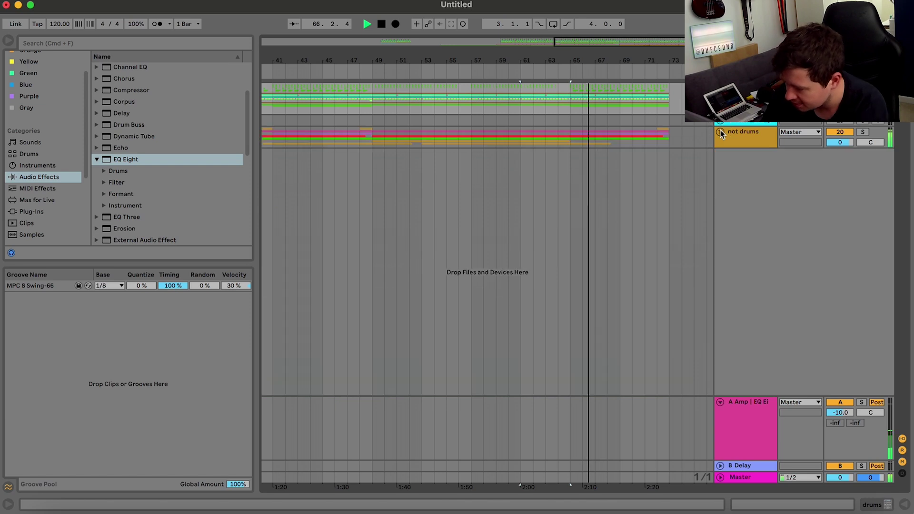
left_click(721, 132)
left_click(720, 132)
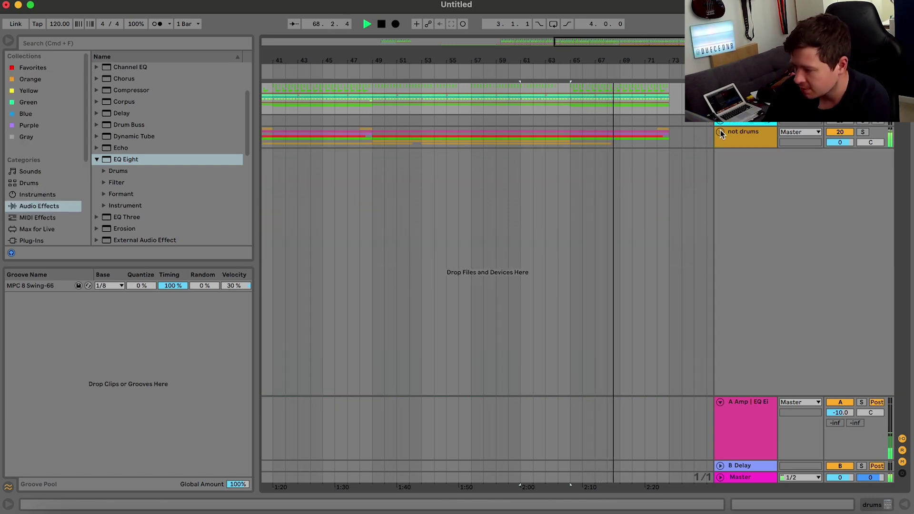
key("space")
left_click(721, 131)
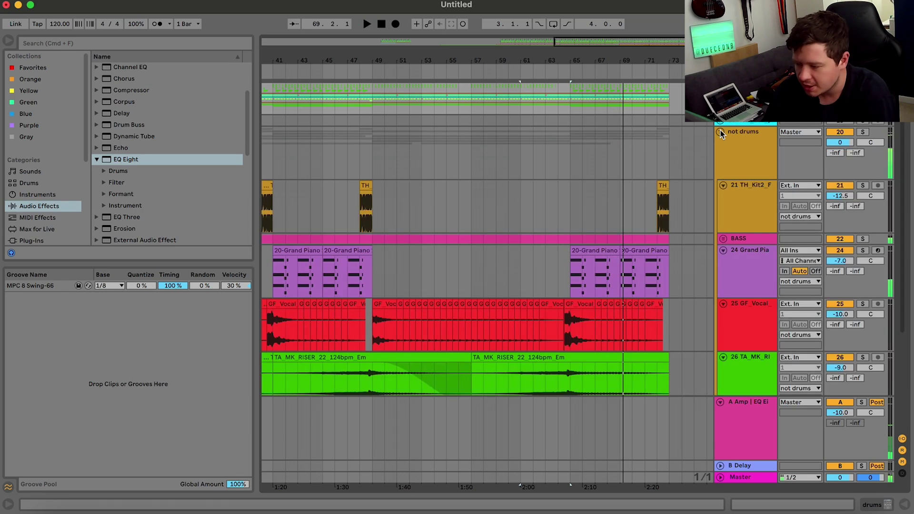
Switch to Splice, copy the TA_MK_STAB_8_A.wav sample to the clipboard and return to the arrangement in Ableton Live.
left_click(625, 511)
key("Down")
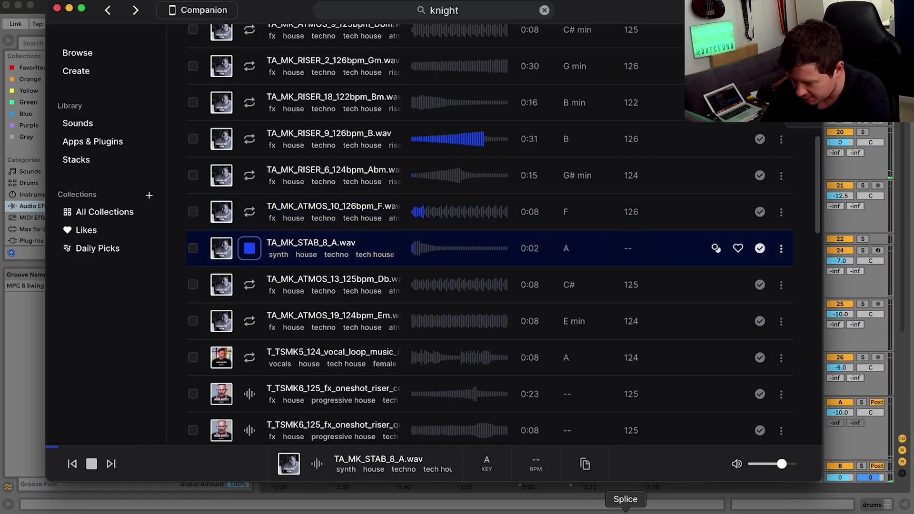
left_click(781, 248)
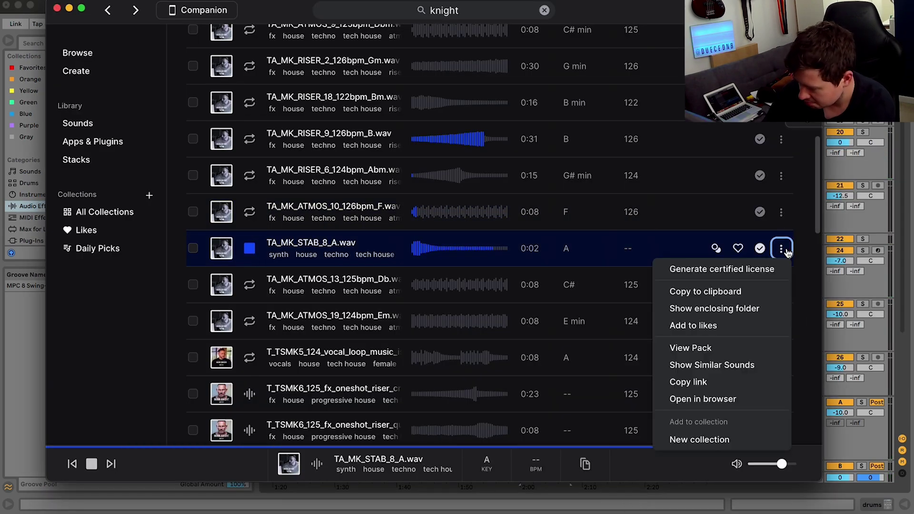
left_click(712, 292)
left_click(852, 279)
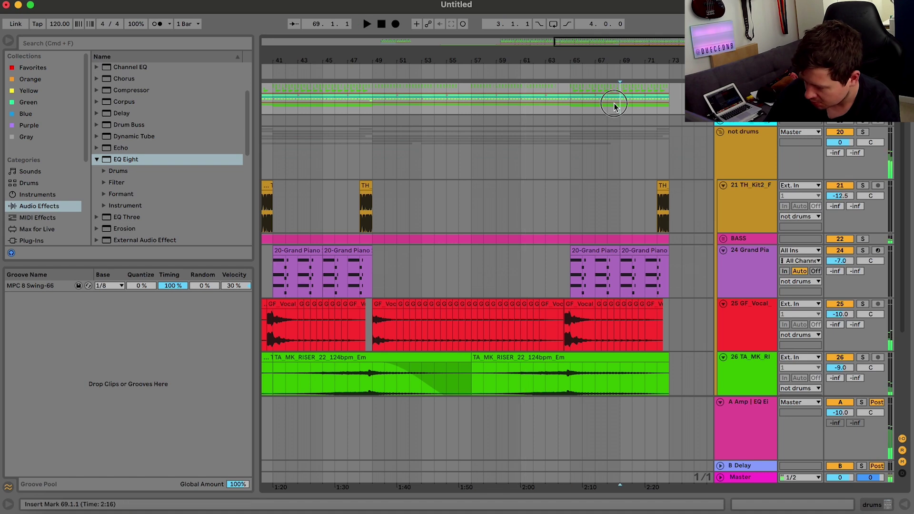
Play from bar 33 and insert an empty audio track below the BASS group, stopping playback around 36.4.3.
scroll(537, 172, "left", 10)
left_click(496, 195)
key("space")
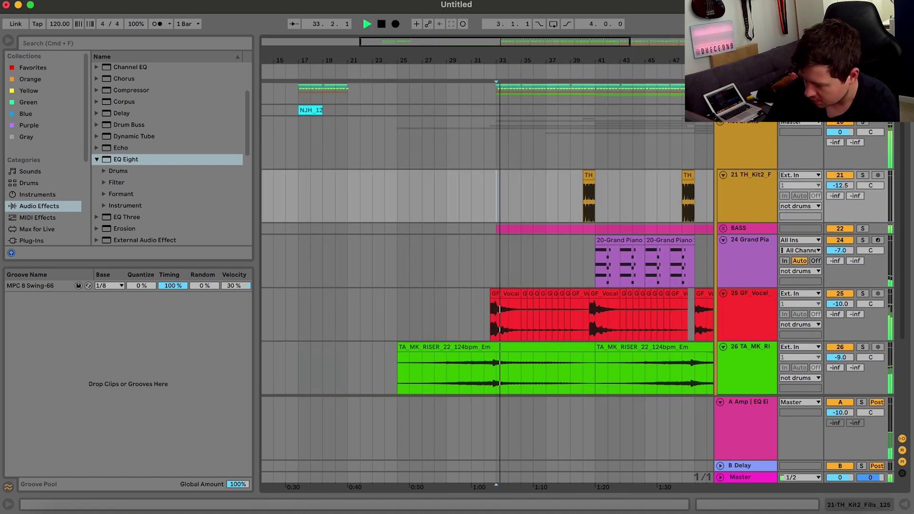
left_click(720, 123)
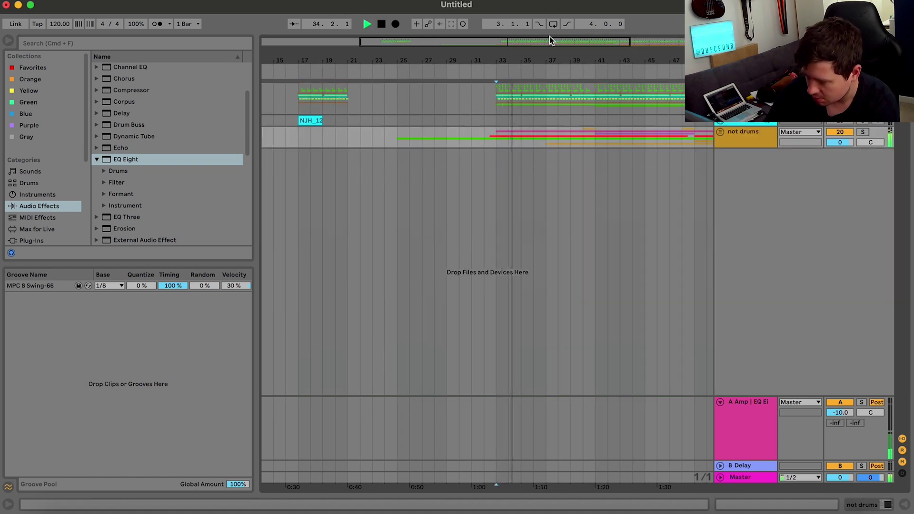
left_click_drag(554, 61, 572, 90)
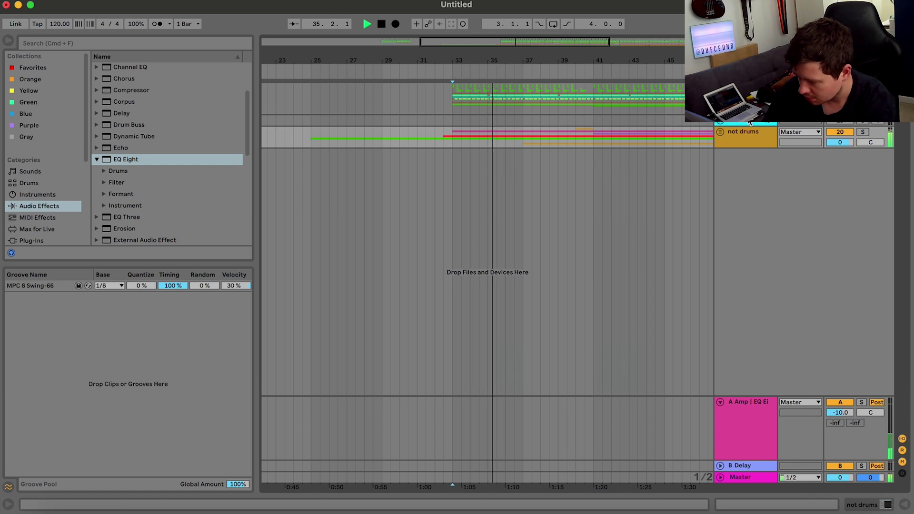
left_click(720, 132)
left_click(756, 200)
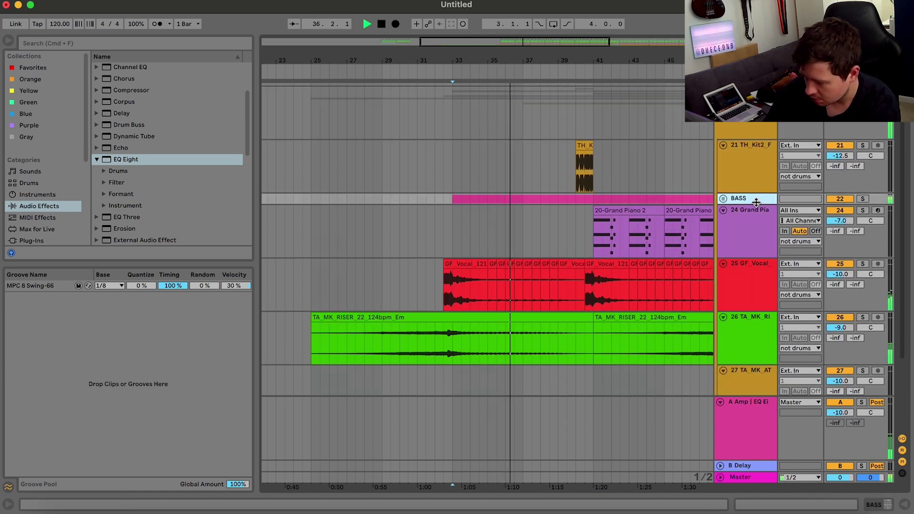
key("super+t")
key("space")
mouse_move(526, 42)
left_mouse_down()
mouse_move(527, 77)
mouse_move(530, 46)
left_mouse_up()
key("space")
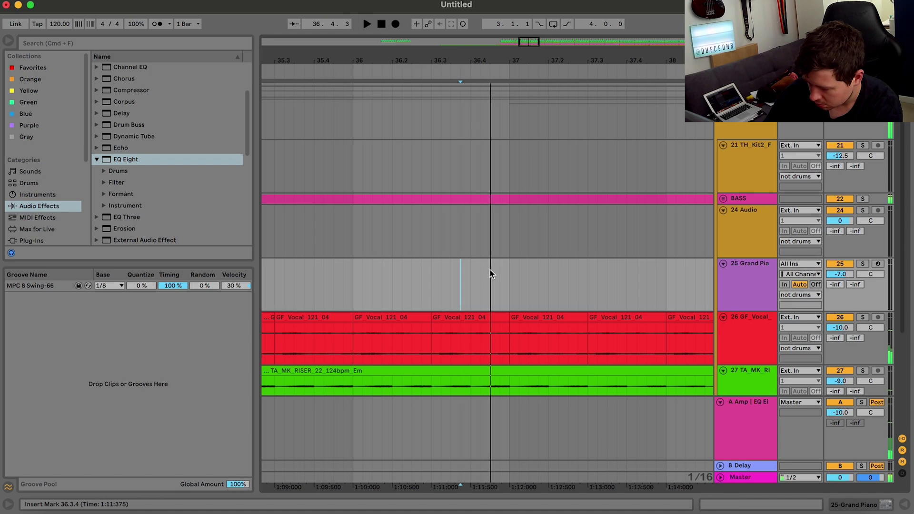
key("space")
left_click(491, 272)
key("super+v")
key("Escape")
left_click(762, 247)
key("super+t")
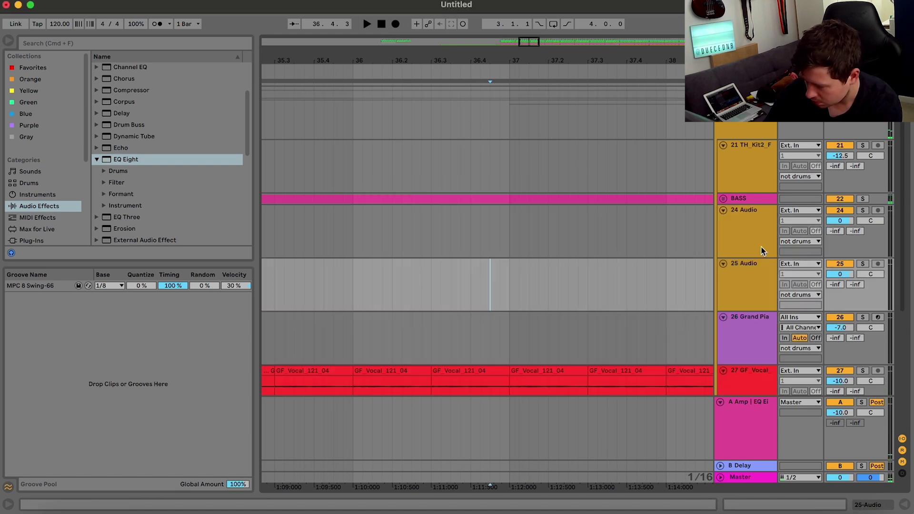
key("super+z")
Paste the TA_MK_STAB_8_A sample at 36.4.3 on the new audio track and audition it.
left_click(489, 236)
key("super+v")
key("space")
key("space")
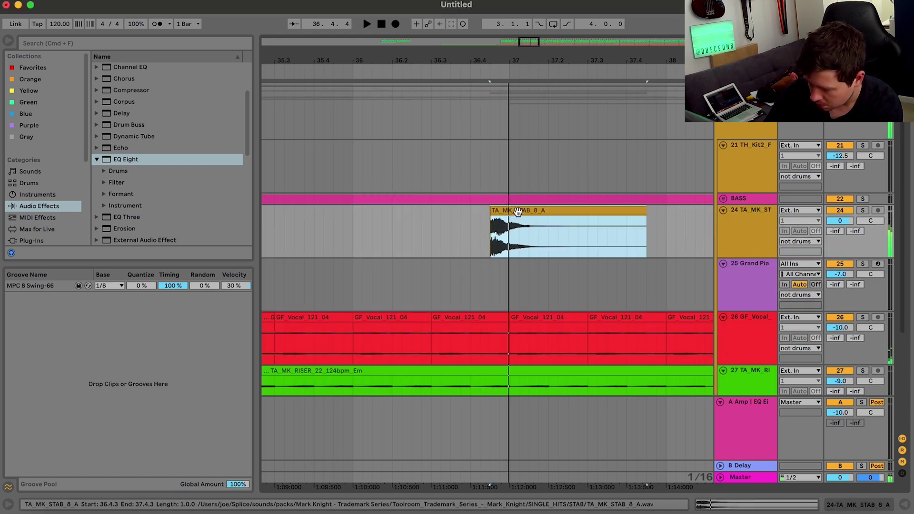
Transpose the stab clip to 2 st, set its track volume to -8.5 dB and play it from bar 36.
double_click(498, 229)
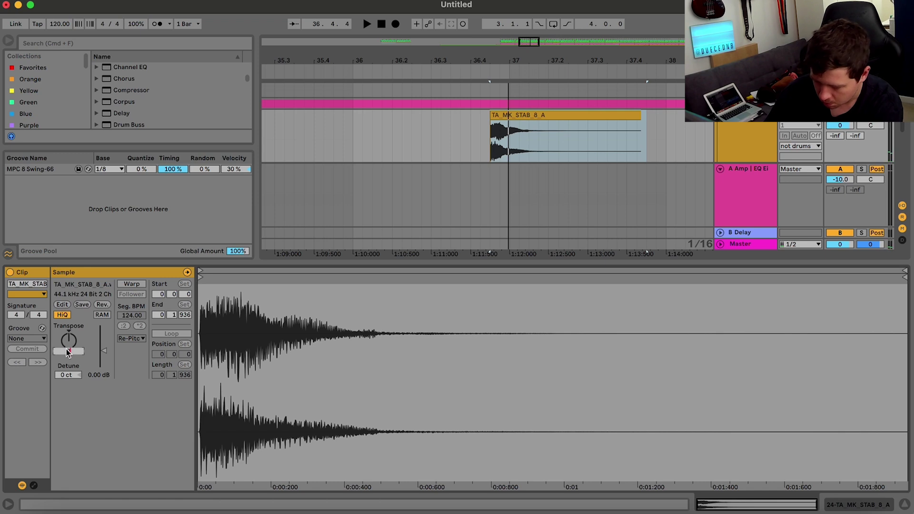
left_click(361, 80)
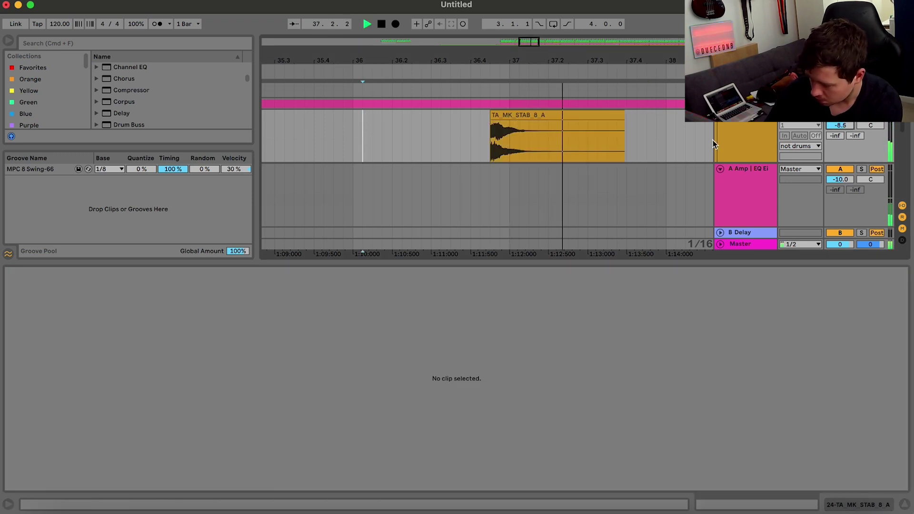
left_click_drag(535, 47, 529, 26)
key("space")
Play from bar 33 and paste a copy of the stab so that it starts at 34.4.4.
left_click_drag(560, 127, 481, 122)
key("Delete")
key("super+z")
key("space")
left_click(330, 125)
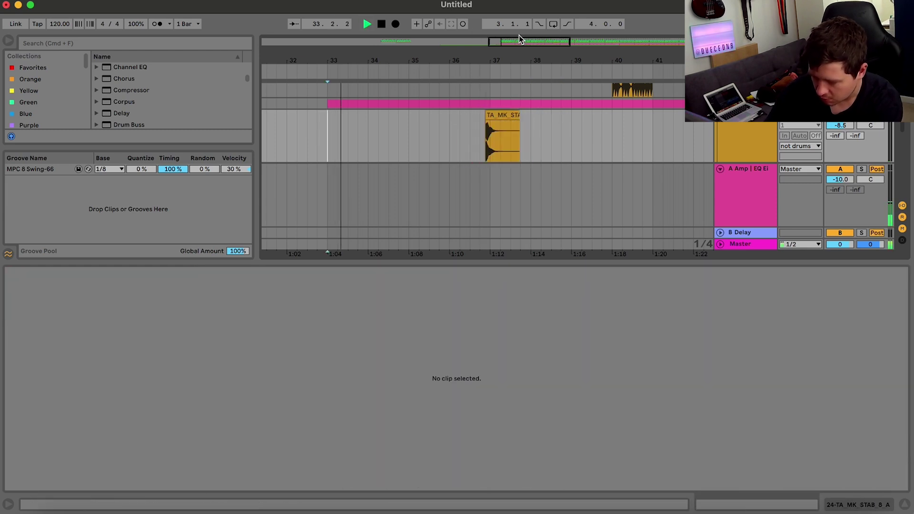
left_click_drag(515, 59, 543, 137)
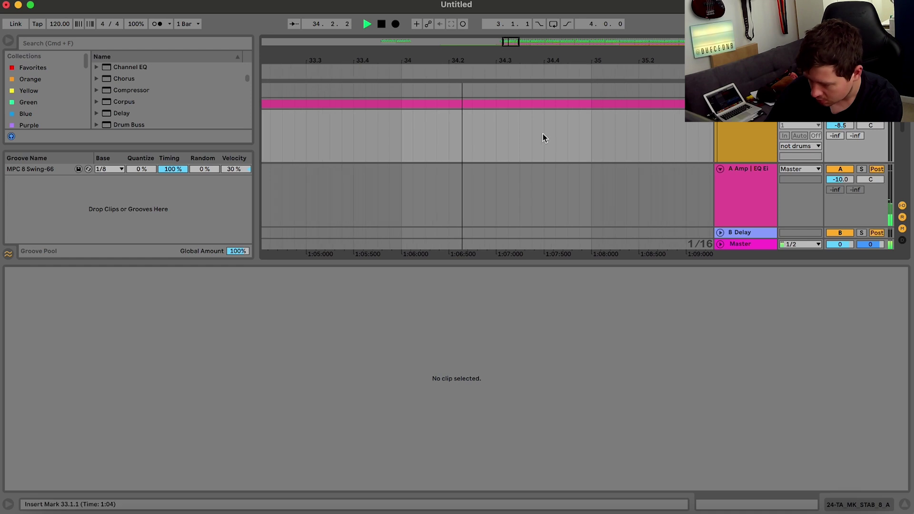
key("super+v")
key("Right")
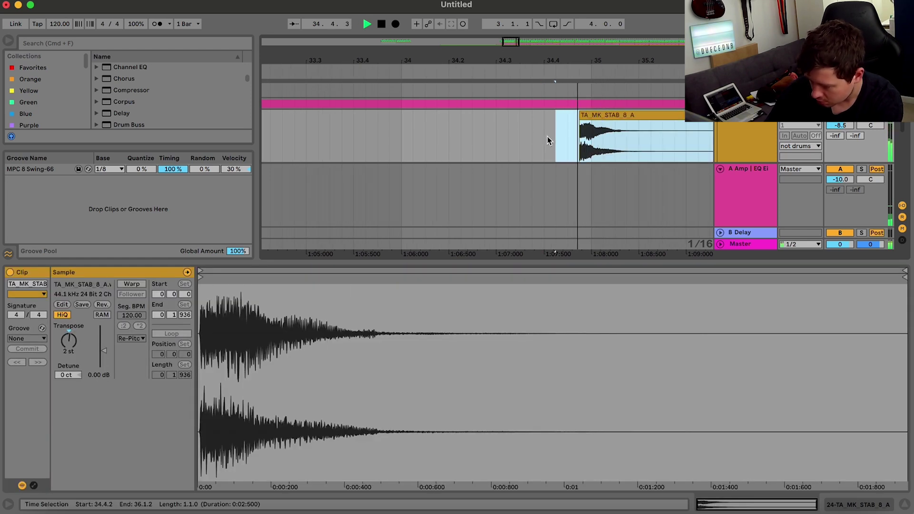
Transpose the stab copy at 34.4.4 to 14 st and audition it.
left_click_drag(71, 340, 73, 341)
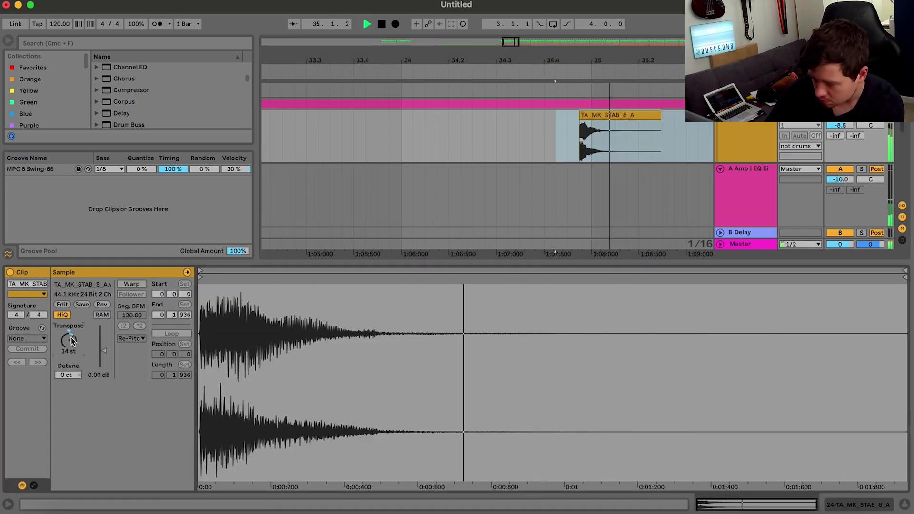
key("space")
key("space")
left_click_drag(511, 42, 495, 14)
key("space")
Delete the stab clip at 36.4.3 and lower the stab track's volume to -15.1 dB.
left_click(368, 136)
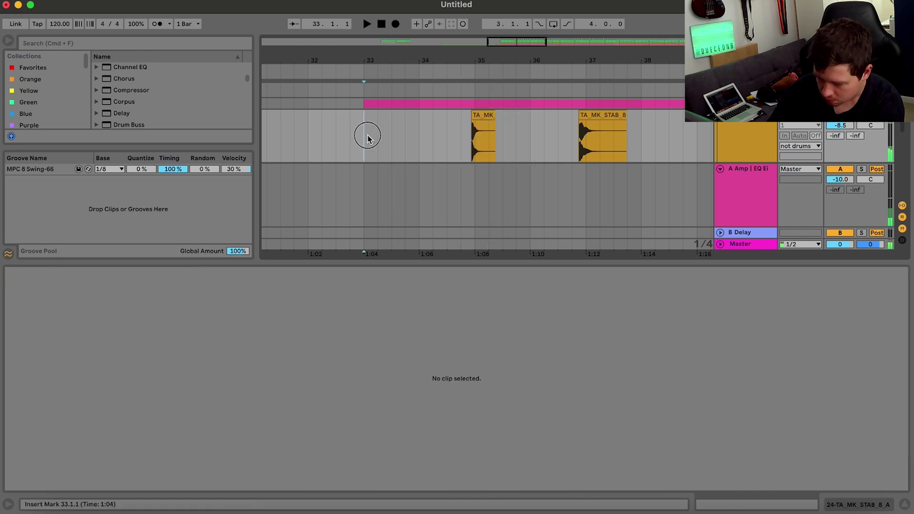
left_click(610, 138)
key("Delete")
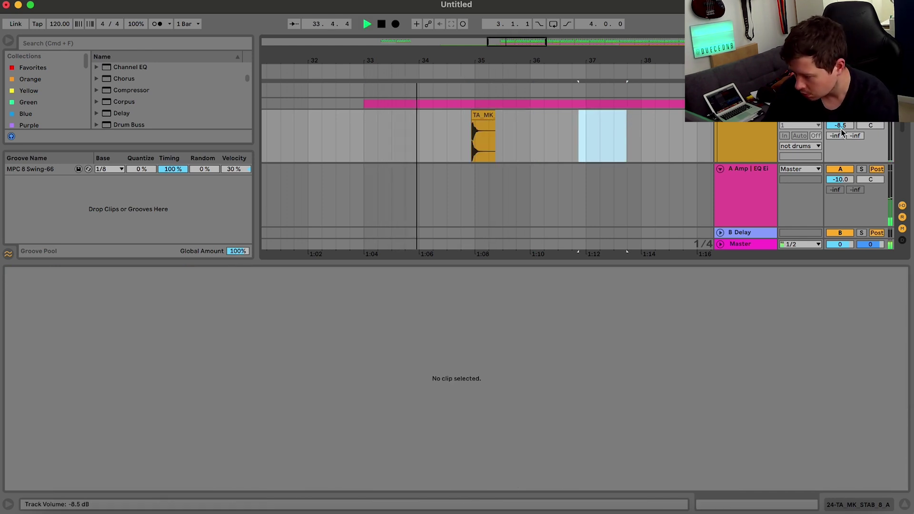
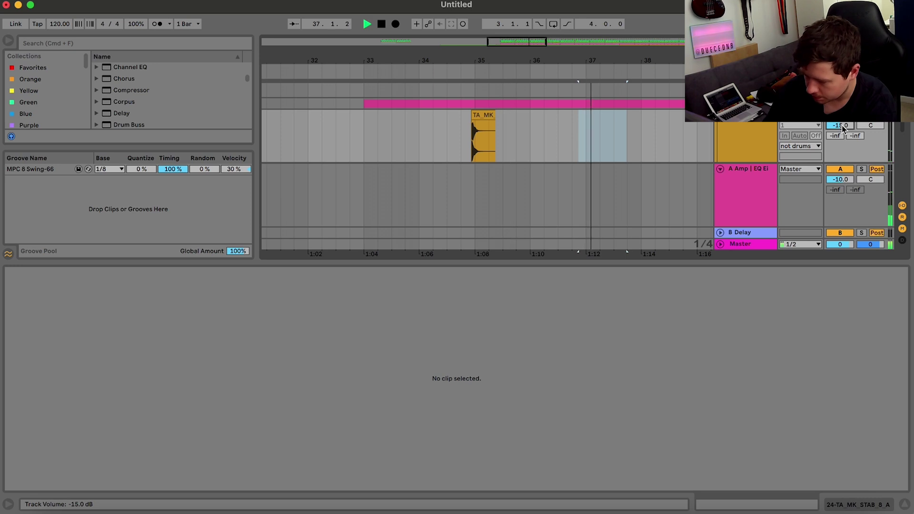
Transpose the remaining stab at 34.4.4 to 2 st and play it.
left_click(482, 116)
key("space")
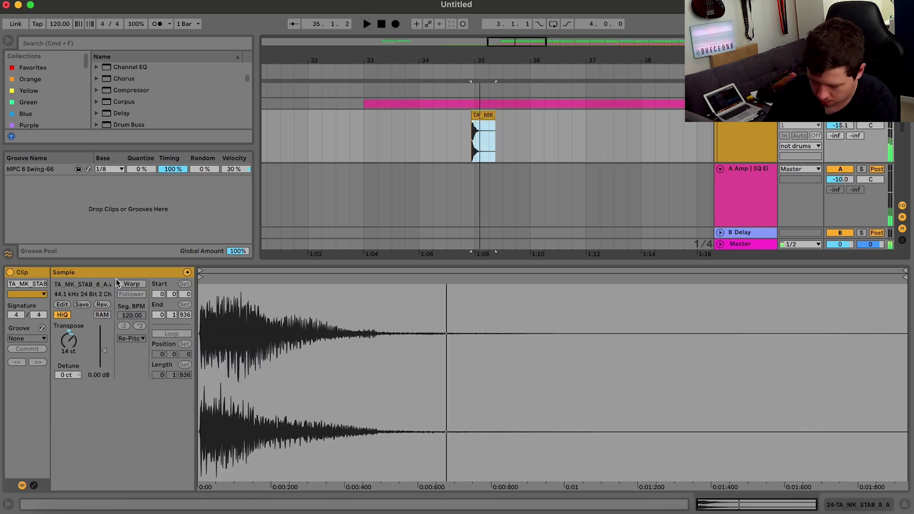
left_click_drag(69, 341, 69, 362)
key("space")
key("space")
key("space")
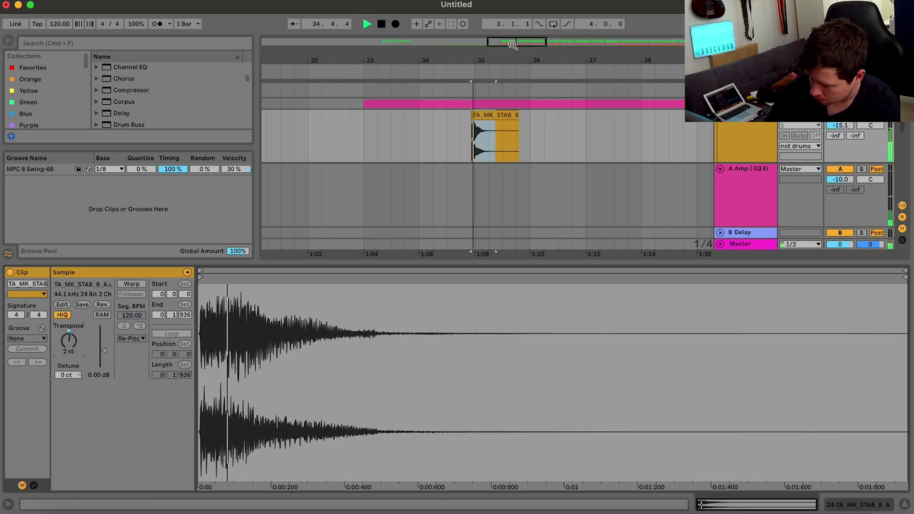
Cut off the stab's tail so that the clip ends at 35.1.2.
left_click_drag(515, 60, 515, 99)
key("space")
key("space")
key("space")
left_click_drag(612, 146, 430, 145)
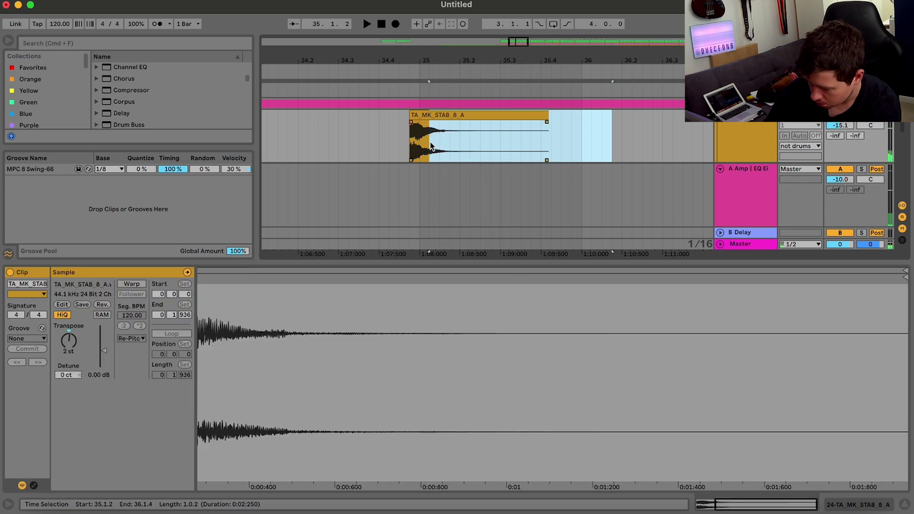
key("Delete")
Fade out the second half of the shortened stab and play it from just before its start.
left_click(430, 128)
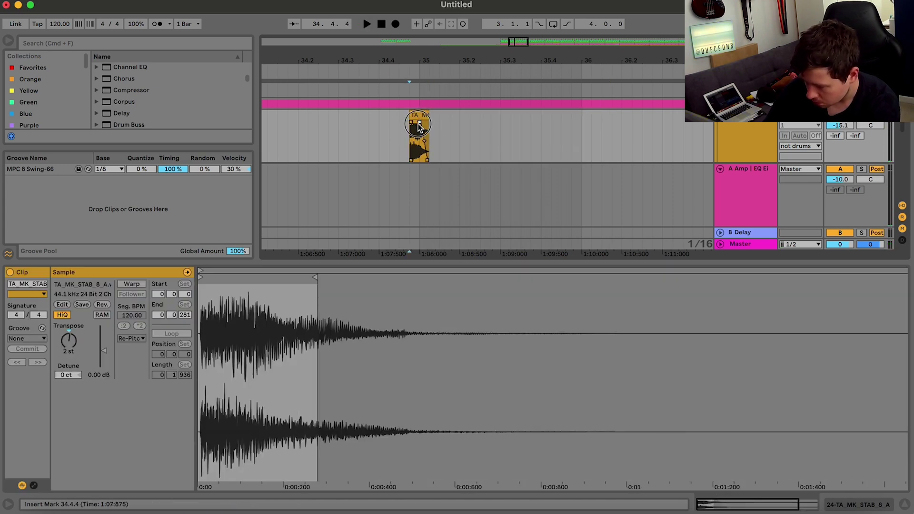
left_click(367, 148)
key("space")
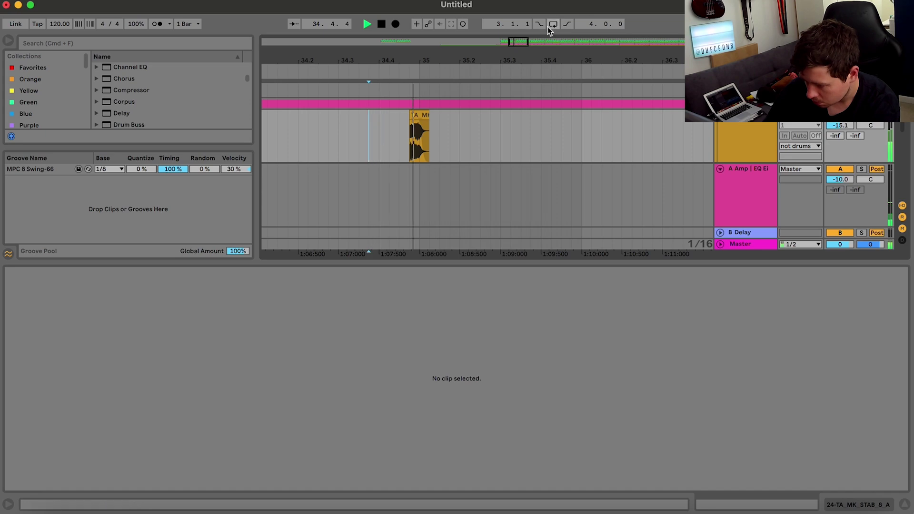
Play the faded stab in context and select the range from 33.1.1 to 36.3.1 around it.
key("minus")
key("space")
key("space")
left_click_drag(456, 123, 566, 126)
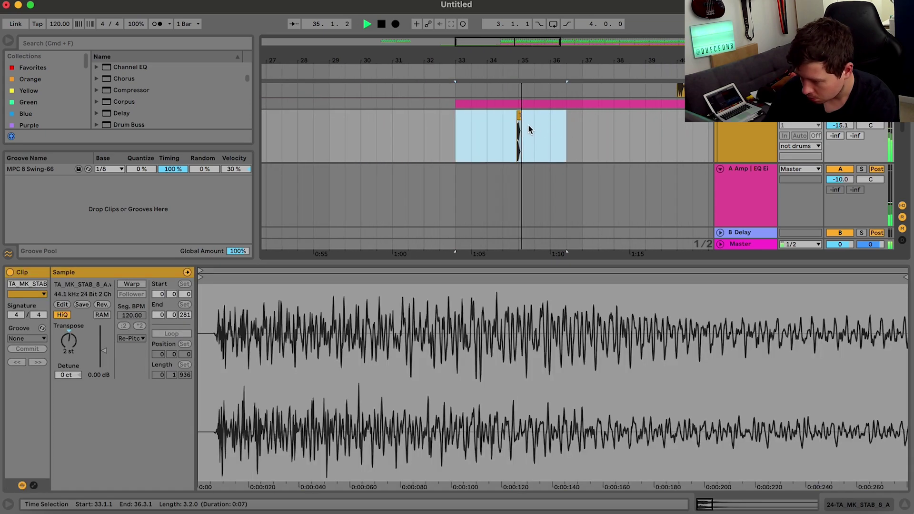
key("space")
Add the Echo effect to the stab track.
left_click(518, 114)
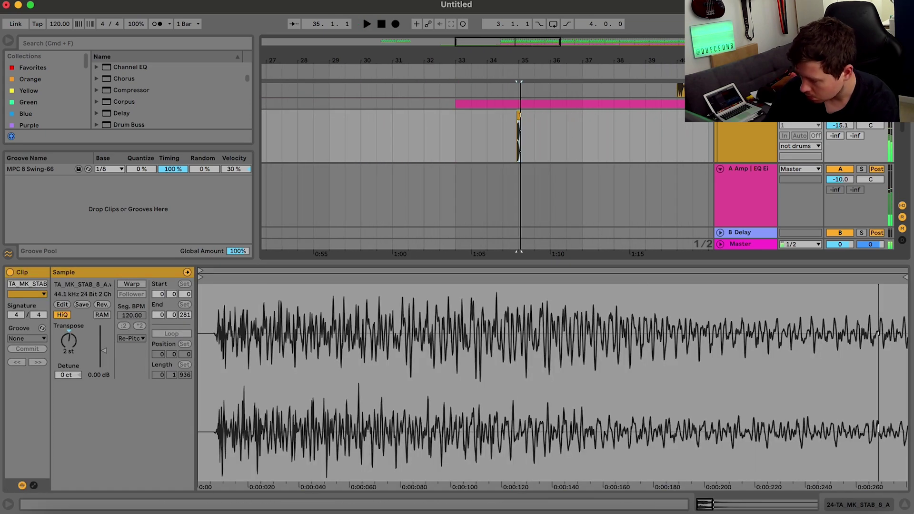
left_click(747, 146)
left_click(53, 43)
type("ec")
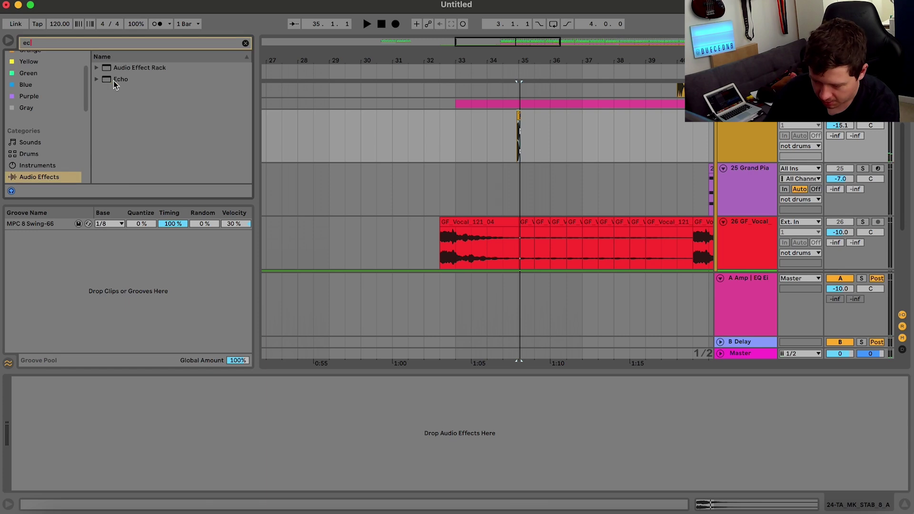
key("Return")
Set Echo's left and right delay times to 1/64 and Dry/Wet to 47%, and play the stab.
key("space")
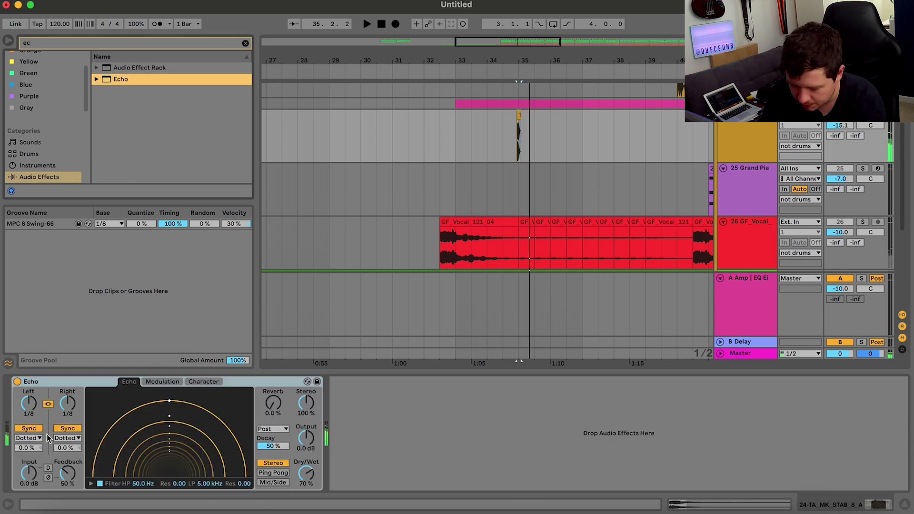
left_click_drag(29, 414, 28, 413)
key("space")
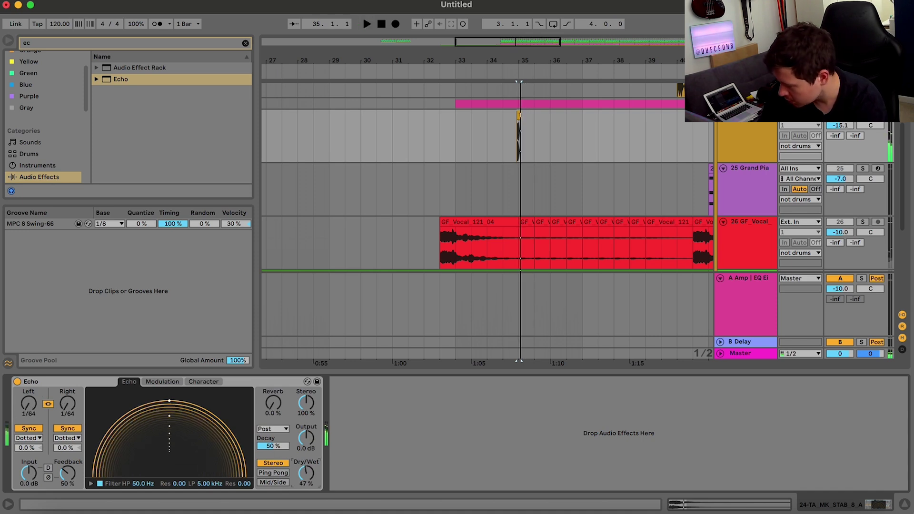
key("space")
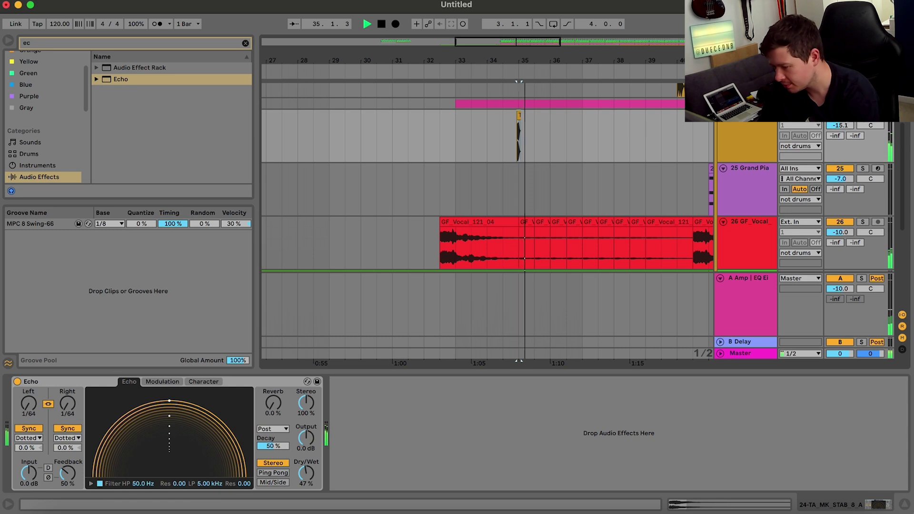
left_click_drag(457, 136, 584, 131)
key("super+d")
key("super+z")
Duplicate the stab's two-bar section from 34.1.1 to 36.1.1 five times along its track.
left_click_drag(404, 130, 462, 127)
key("super+d")
key("super+d")
key("super+d")
key("super+d")
key("super+d")
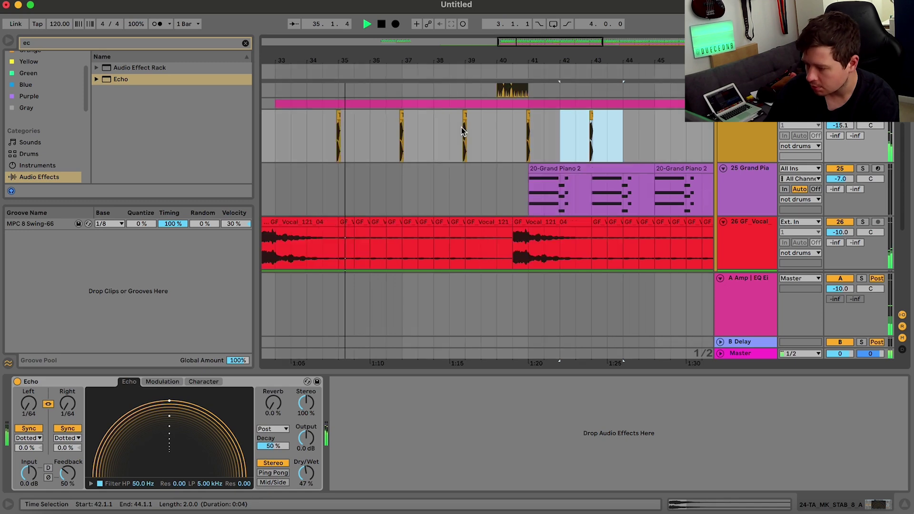
Delete the stab just before bar 41, within the range from 40.3.1 to 41.3.1.
left_click_drag(484, 129, 511, 129)
left_click_drag(514, 128, 550, 125)
key("Delete")
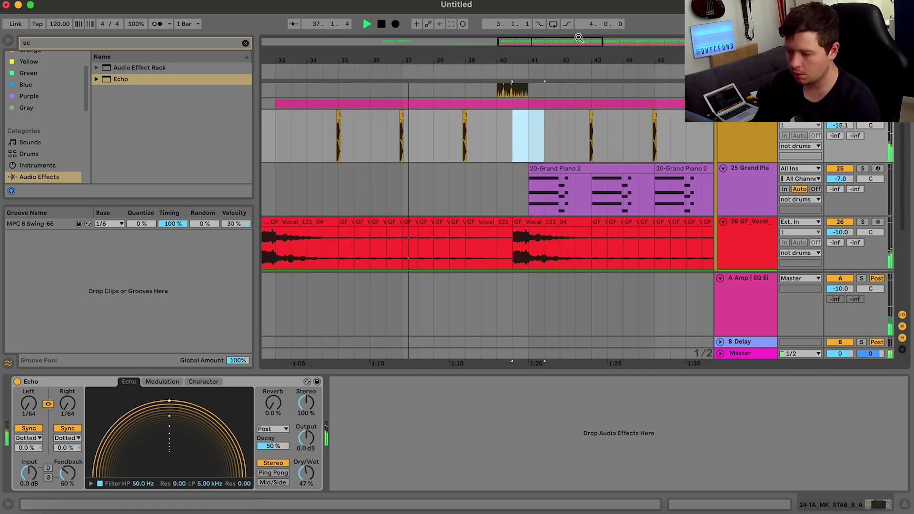
Duplicate the eight-bar stab pattern starting at 33.1.1 twice, filling the stab track up to 57.1.1.
left_click_drag(560, 41, 560, 15)
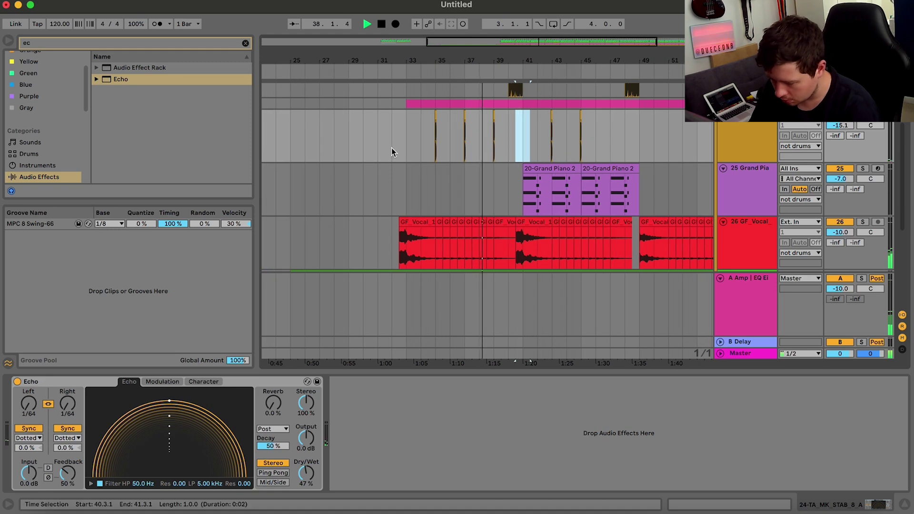
left_click_drag(407, 148, 528, 130)
key("super+d")
key("super+d")
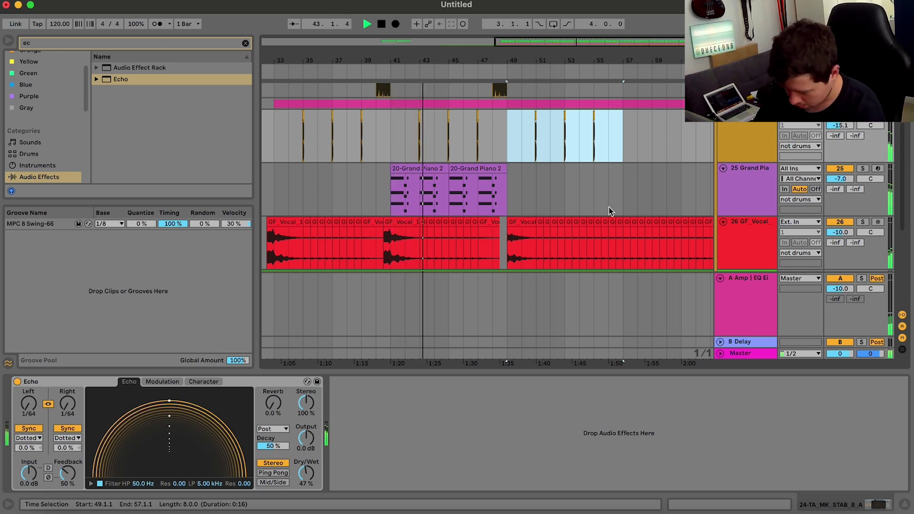
Raise the TA_MK_RISER_9 track's volume to -18.4 dB and hide the device area.
scroll(609, 207, "down", 5)
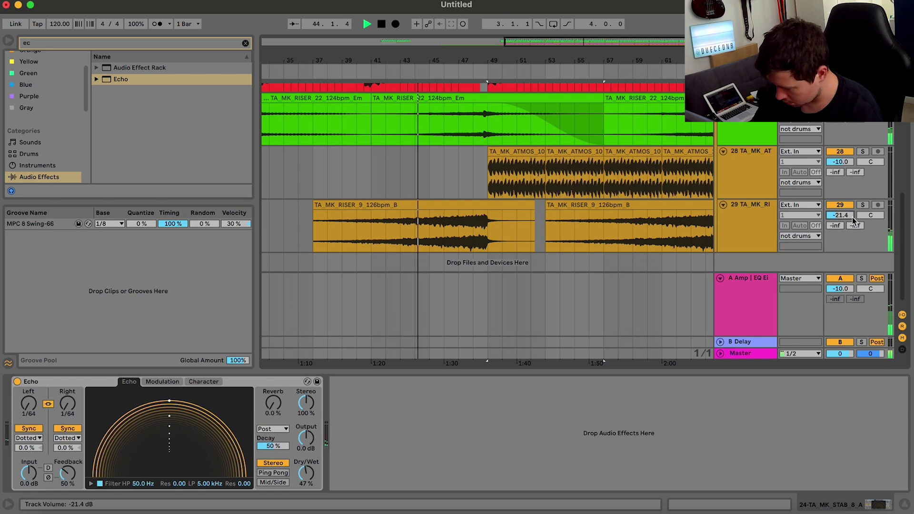
scroll(856, 220, "down", 5)
scroll(855, 220, "up", 4)
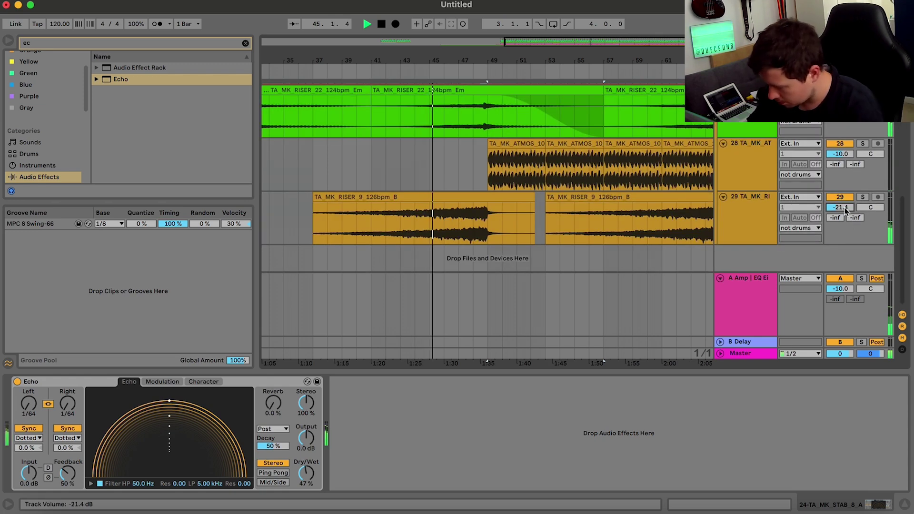
left_click(904, 503)
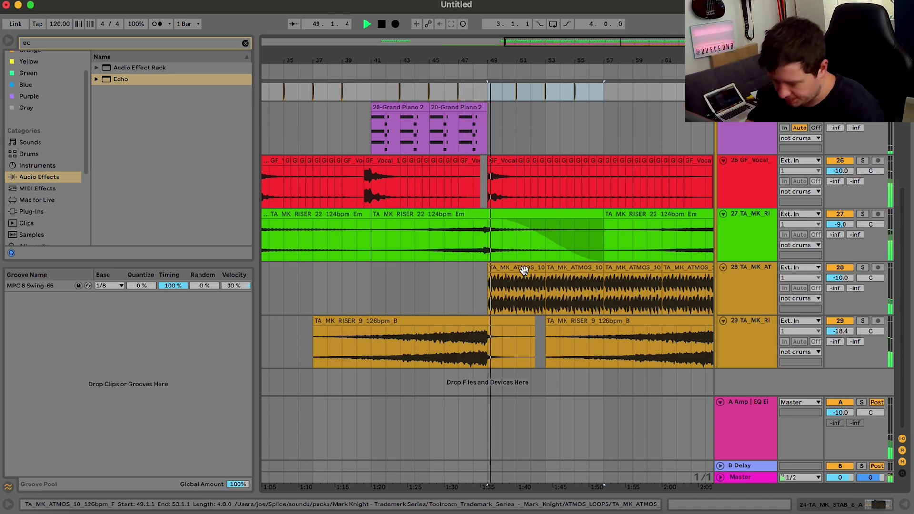
Play from around bar 46 and check the drum groups, selecting bar 48 of the 2 Group track.
scroll(485, 209, "up", 5)
left_click(446, 146)
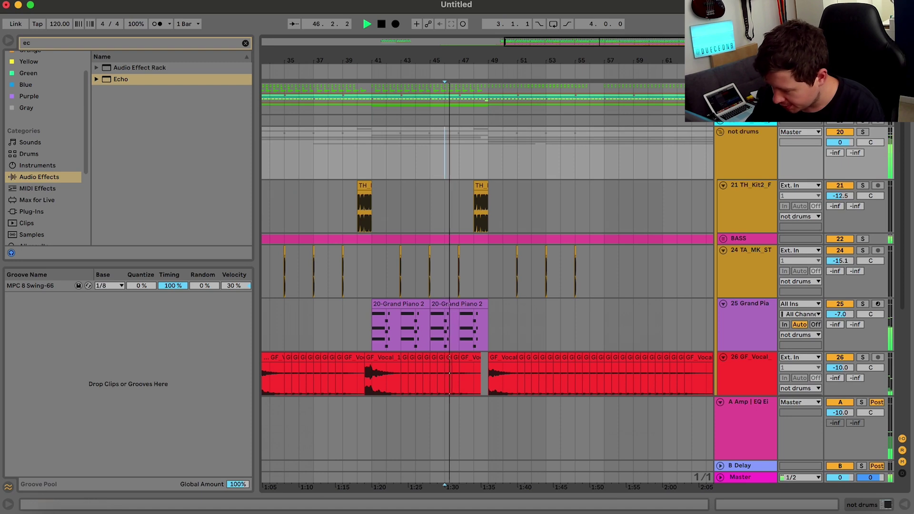
scroll(487, 238, "up", 10)
left_click_drag(584, 57, 582, 151)
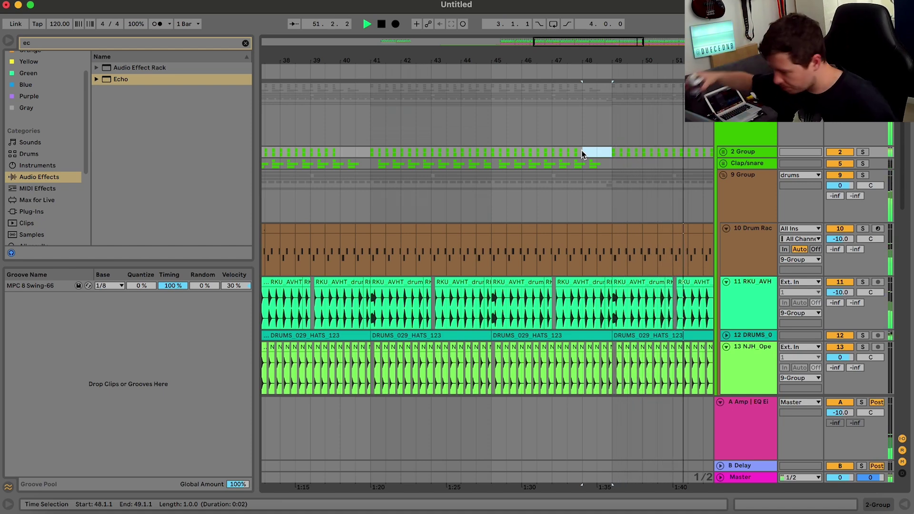
scroll(582, 154, "down", 15)
scroll(581, 150, "down", 1)
left_click(501, 134)
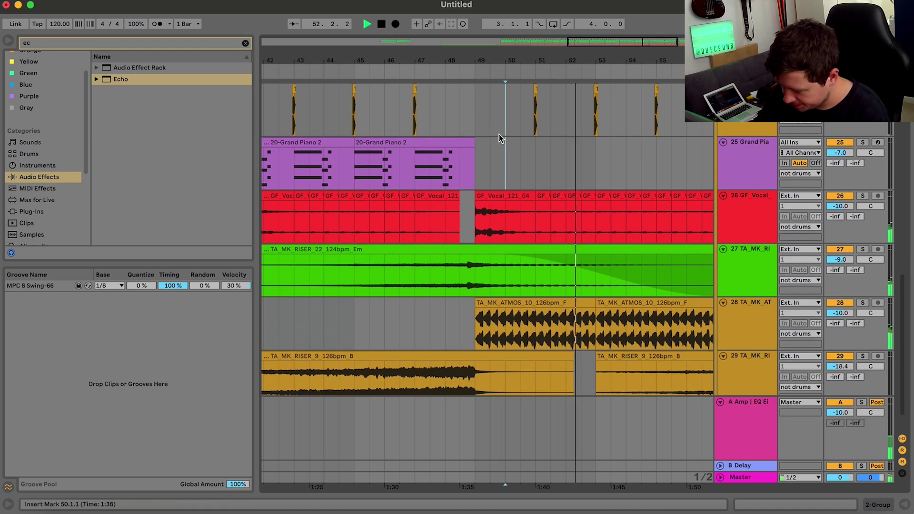
Delete the stabs in the breakdown between 49.3.1 and 57.3.1.
left_click(491, 119)
scroll(491, 119, "right", 5)
left_click(552, 123, "shift")
key("Delete")
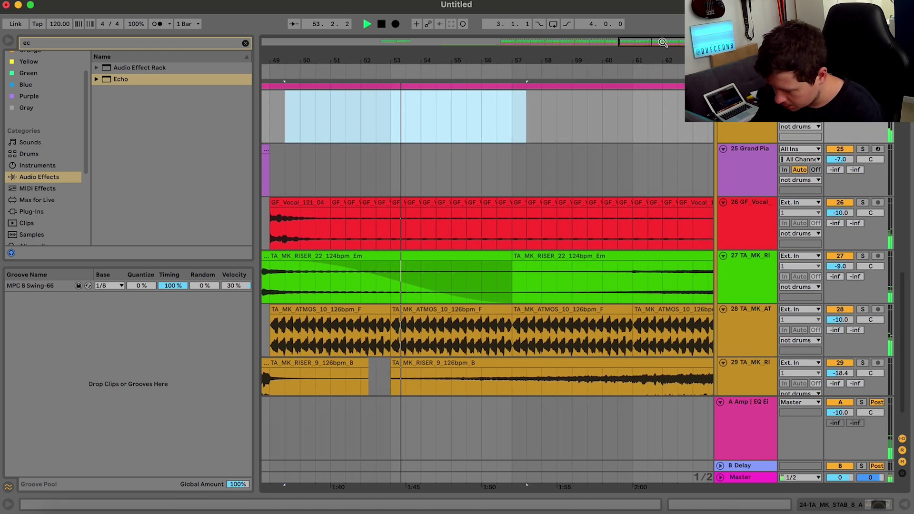
Copy the stab section from 33.1.1 to 49.1.1 to the second drop at 65.1.1.
left_click_drag(664, 42, 555, 42)
left_click_drag(369, 113, 519, 103)
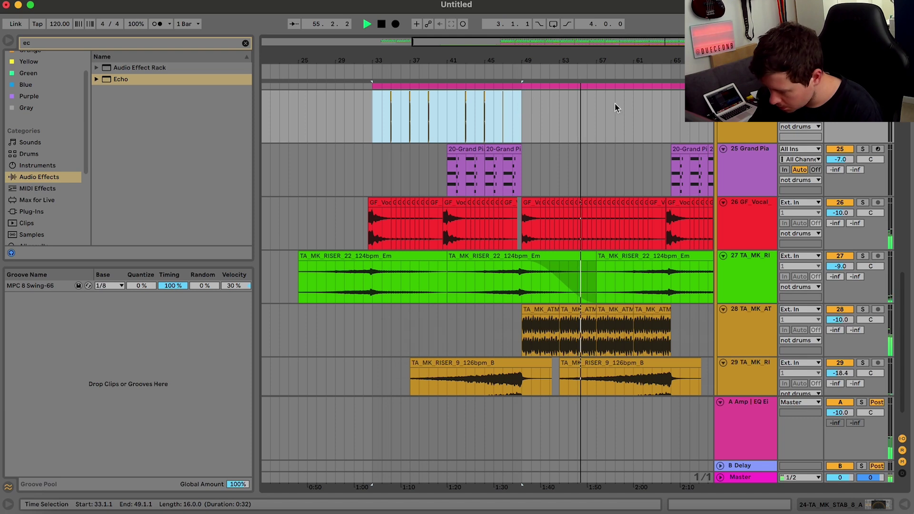
left_click(671, 113)
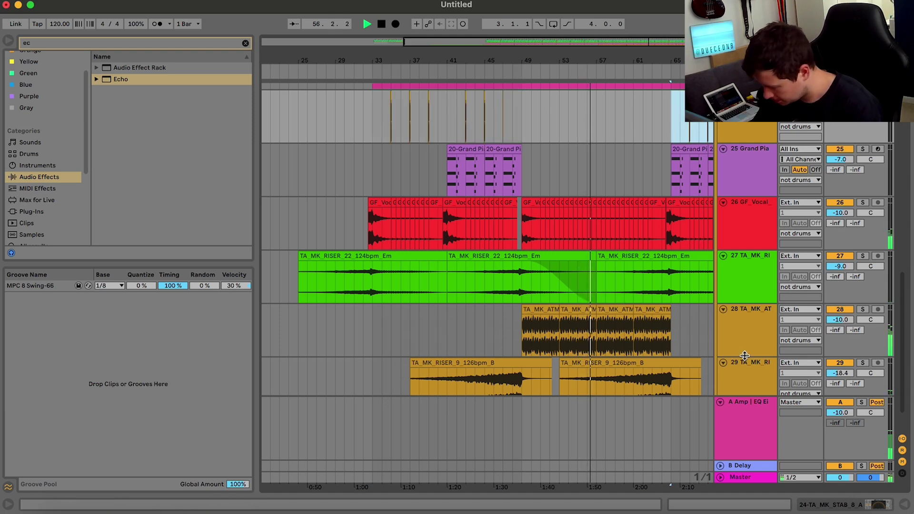
Insert a new audio track between the atmos track and the TA_MK_RISER_9 track.
left_click(760, 346)
key("super+t")
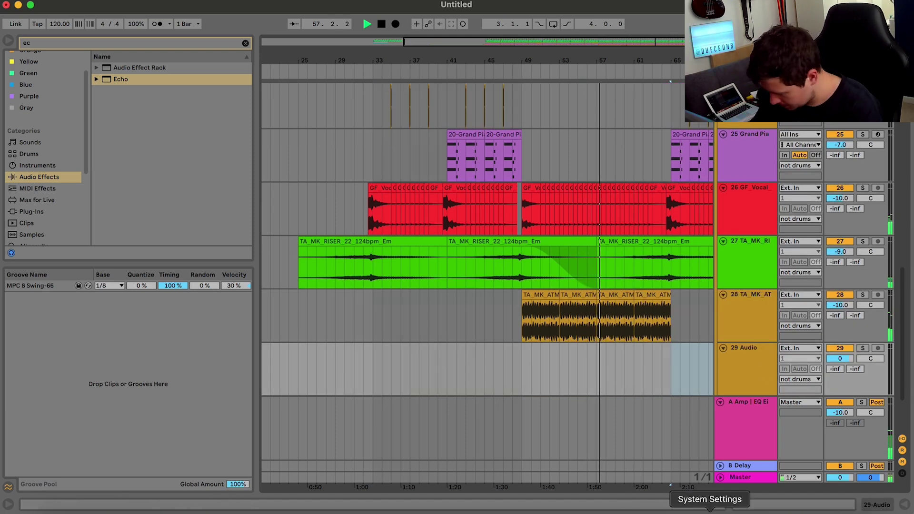
scroll(670, 375, "down", 3)
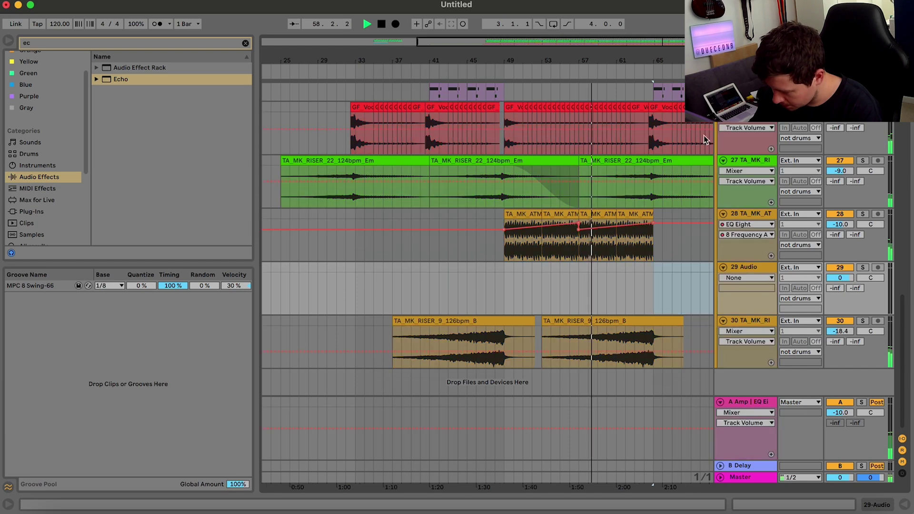
Show the automation and remove the second EQ Eight frequency sweep between bars 57 and 65 on the atmos track.
key("a")
left_click(580, 230)
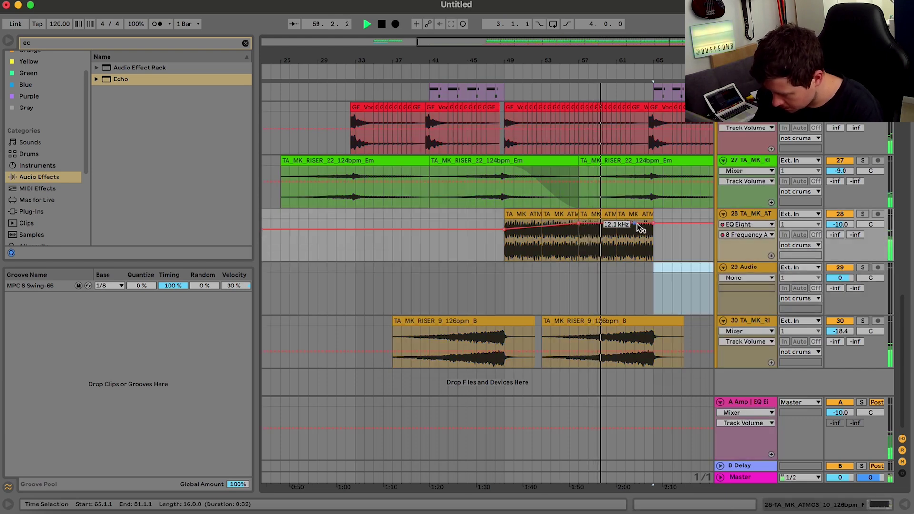
left_click_drag(653, 222, 653, 225)
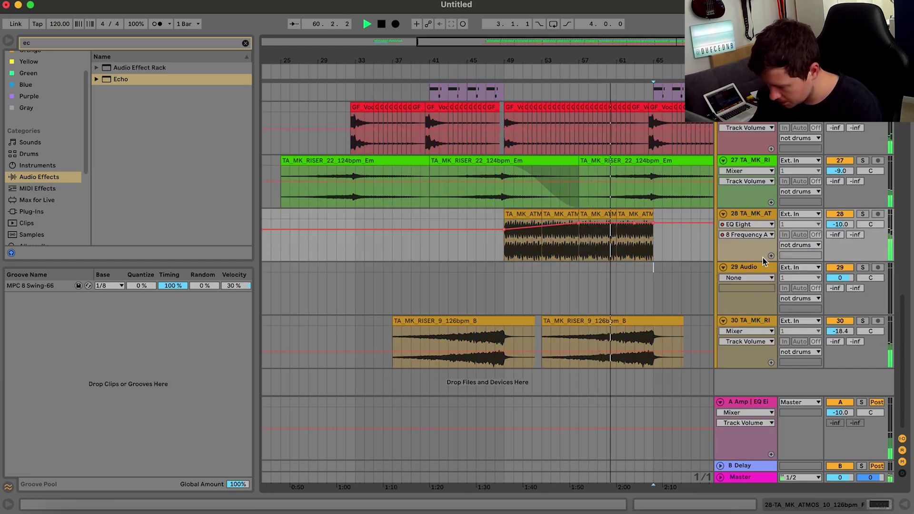
Stop playback, switch to Splice and audition the "knight" samples from TA_MK_STAB_8_A down to TA_MK3_MUSIC_LOOP_TIGHT_125.
key("space")
left_click(625, 511)
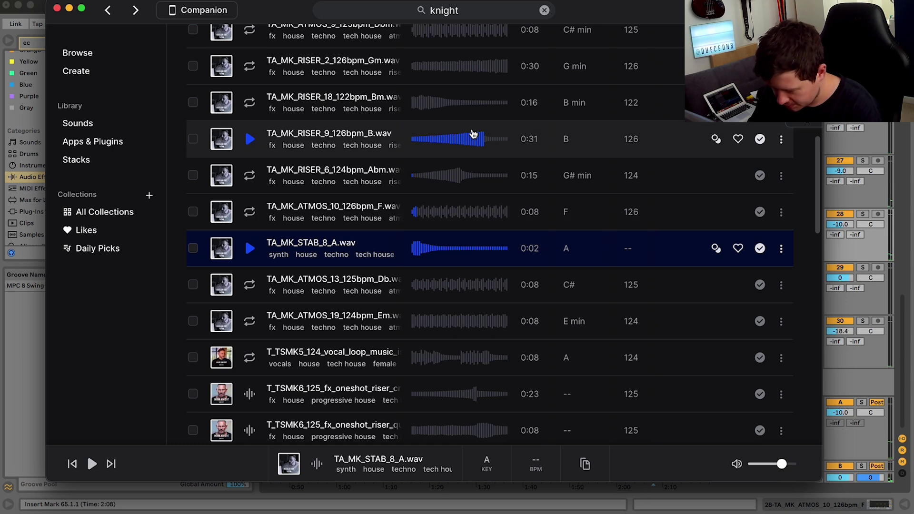
key("Down")
key("Down")
key("Down")
key("Down")
key("Down")
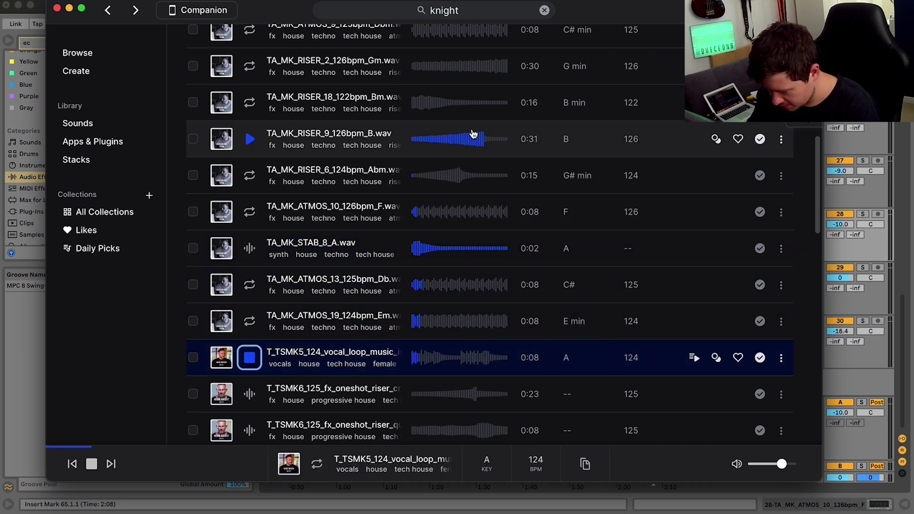
key("Up")
key("Up")
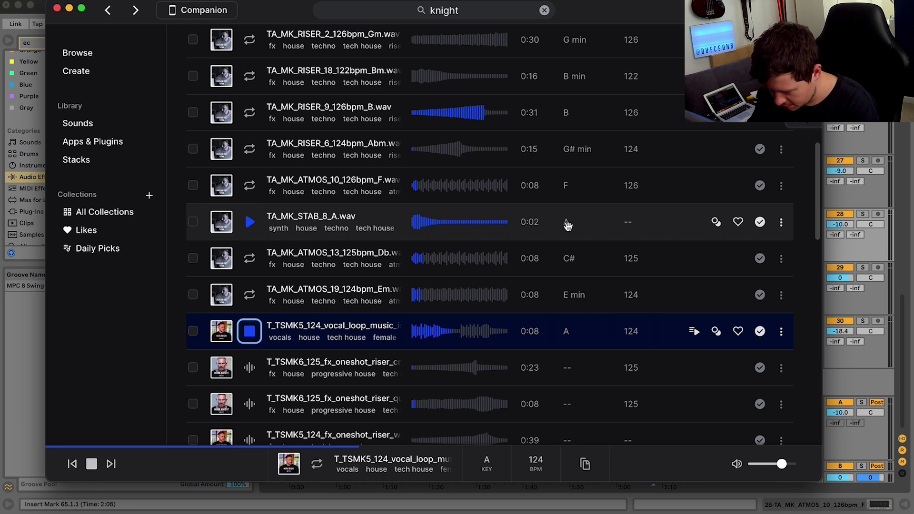
key("Down")
key("Down")
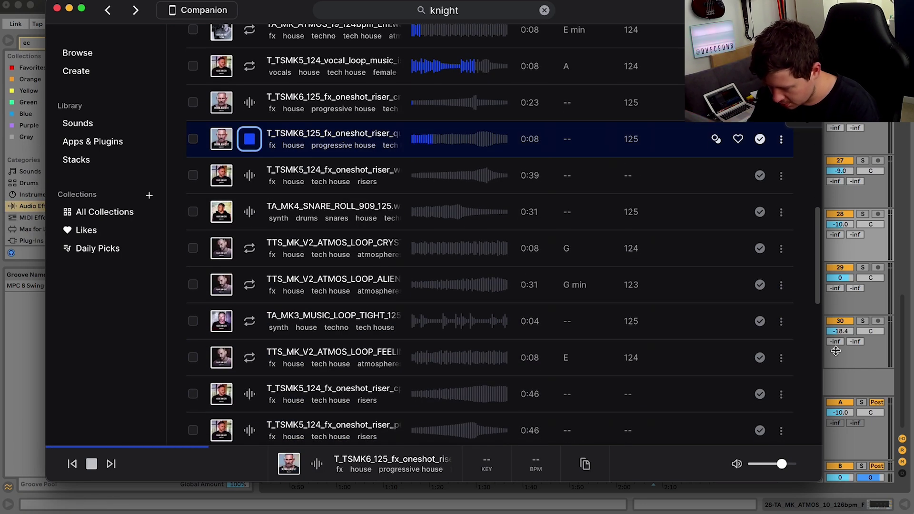
key("Down")
key("Down")
key("Down")
key("Down")
key("Down")
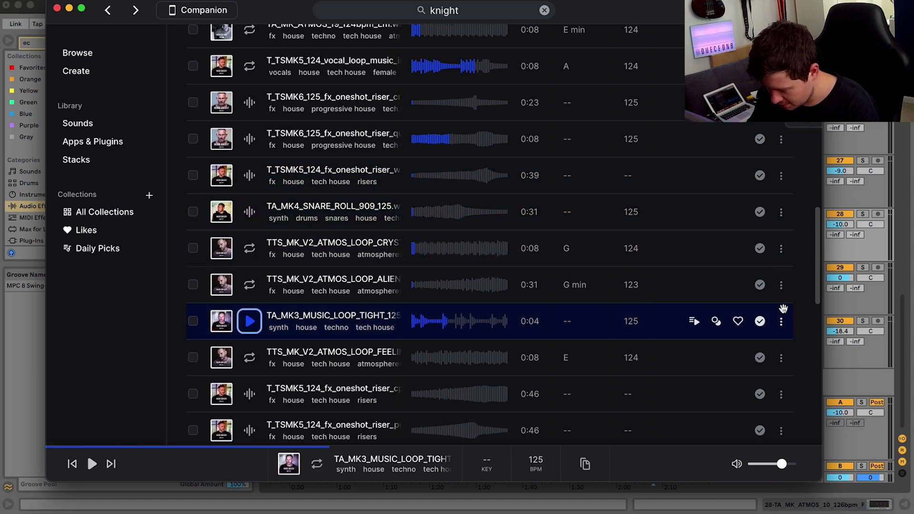
Switch back to Ableton Live, place TA_MK3_MUSIC_LOOP_TIGHT_125 at 65.1.1 on the new audio track and play it.
left_click(781, 322)
left_click(761, 133)
left_click(838, 322)
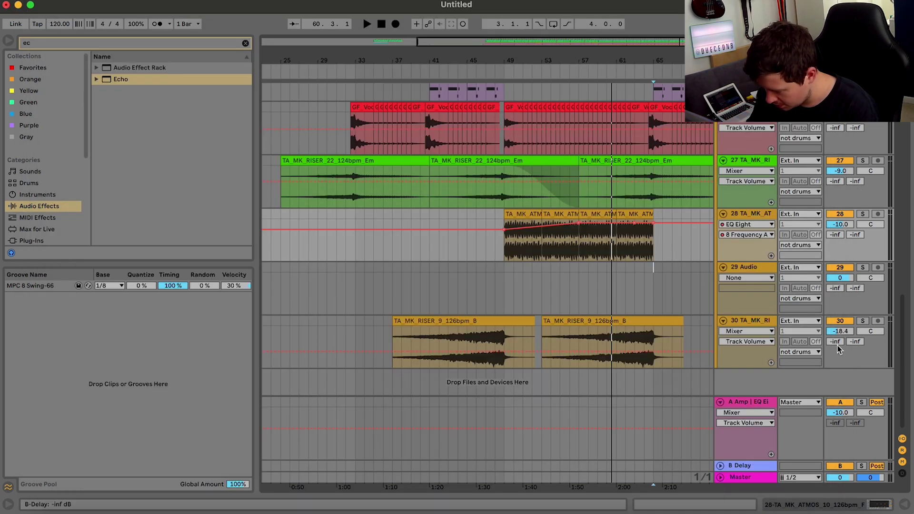
left_click(650, 293)
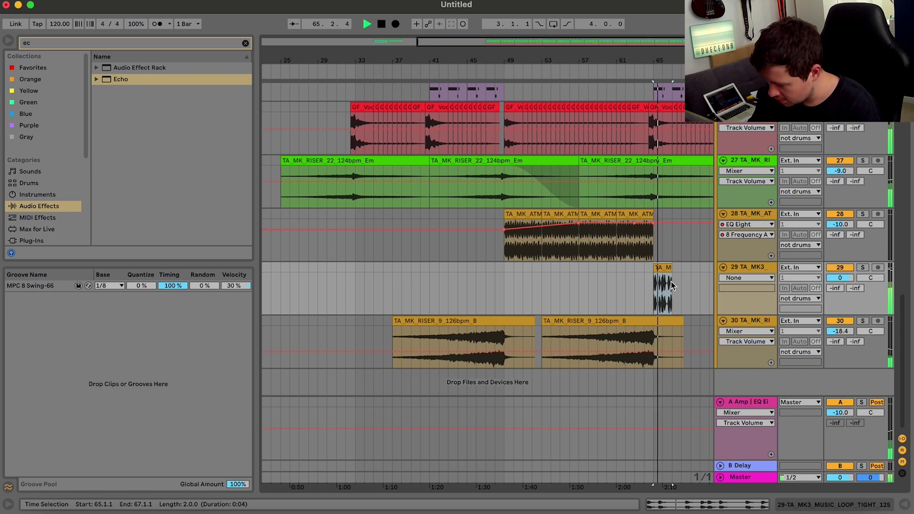
Set the music loop's warp mode to Complex Pro, trying Complex first, and play it.
double_click(672, 286)
left_click(132, 339)
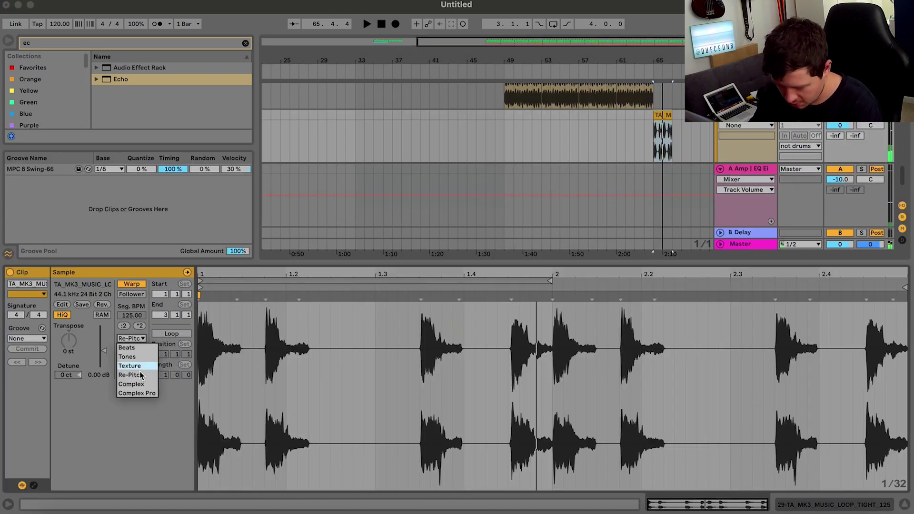
left_click(140, 387)
key("space")
left_click(141, 339)
left_click(141, 394)
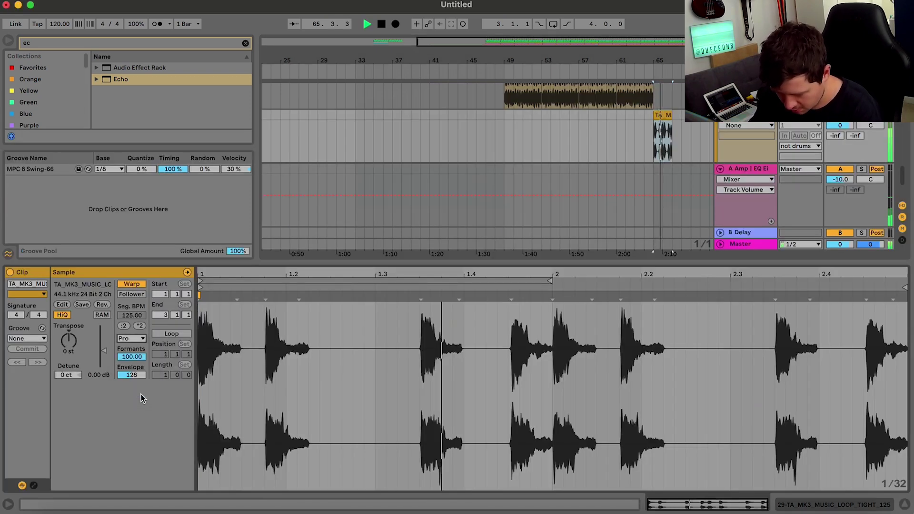
key("space")
key("space")
key("space")
Shift the music loop an eighth note later to start at 65.1.3 and play from 65.1.1.
left_click_drag(658, 60, 385, 169)
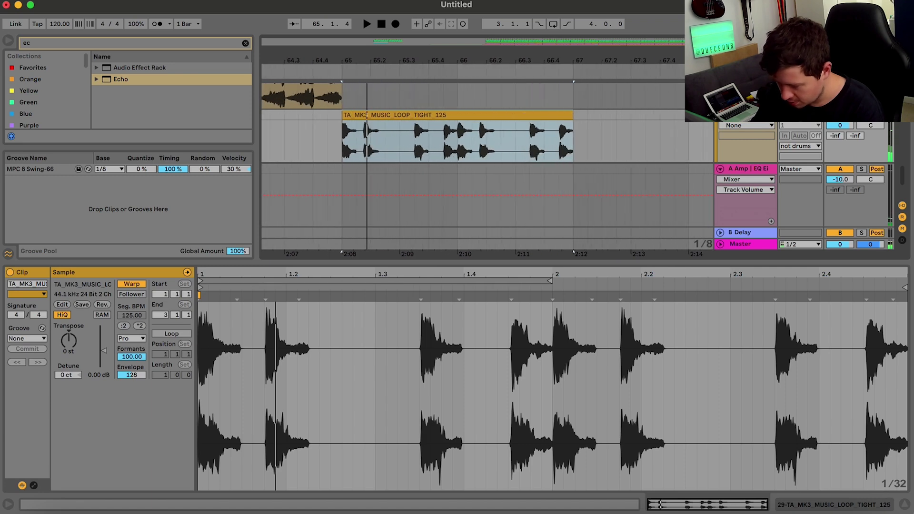
key("Right")
left_click(348, 136)
key("space")
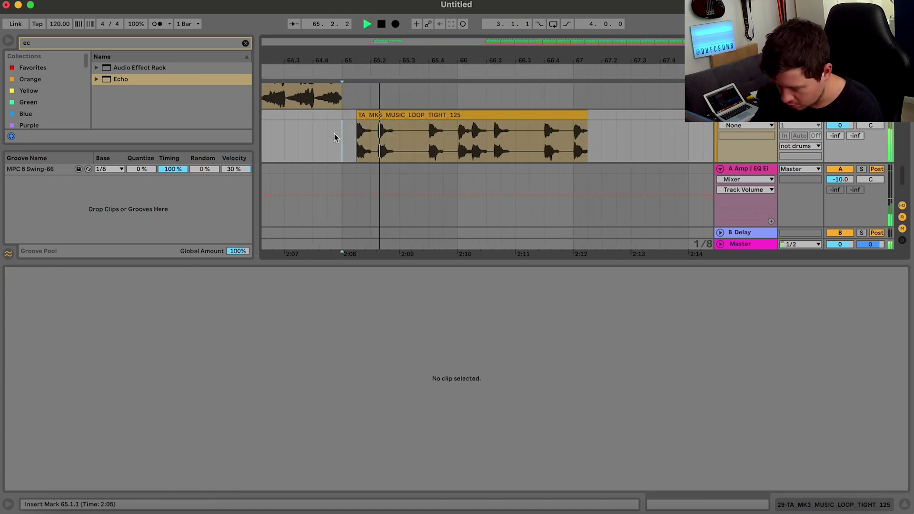
Duplicate the loop's first two hits, from 65.1.3 to 65.3.1, directly after themselves.
key("space")
left_click_drag(353, 135, 398, 114)
key("super+d")
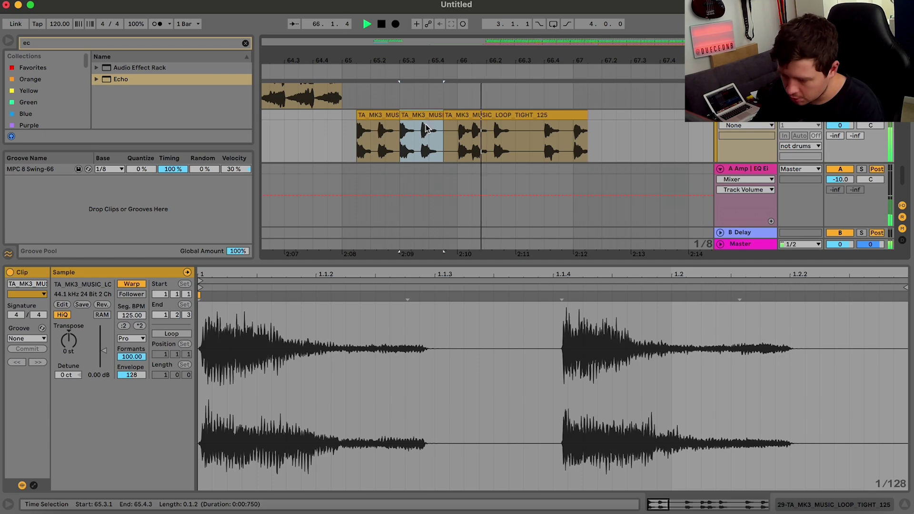
Repeat the music loop's bar from 65.1.3 to 66.1.3 directly after itself and delete the leftover slice from 67.1.1.
key("space")
left_click(357, 144)
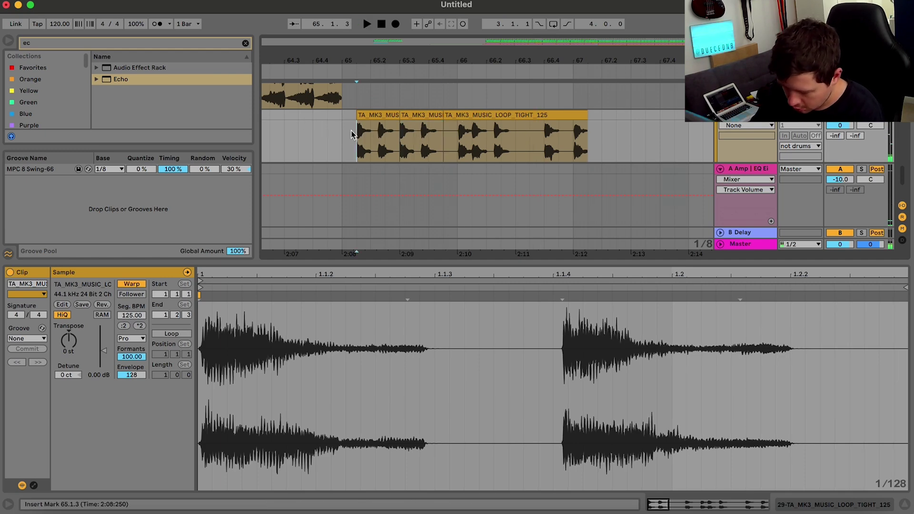
left_click(343, 133)
left_click(357, 143)
key("space")
mouse_move(357, 143)
left_mouse_down()
mouse_move(455, 114)
mouse_move(539, 130)
left_mouse_up()
left_click(581, 114)
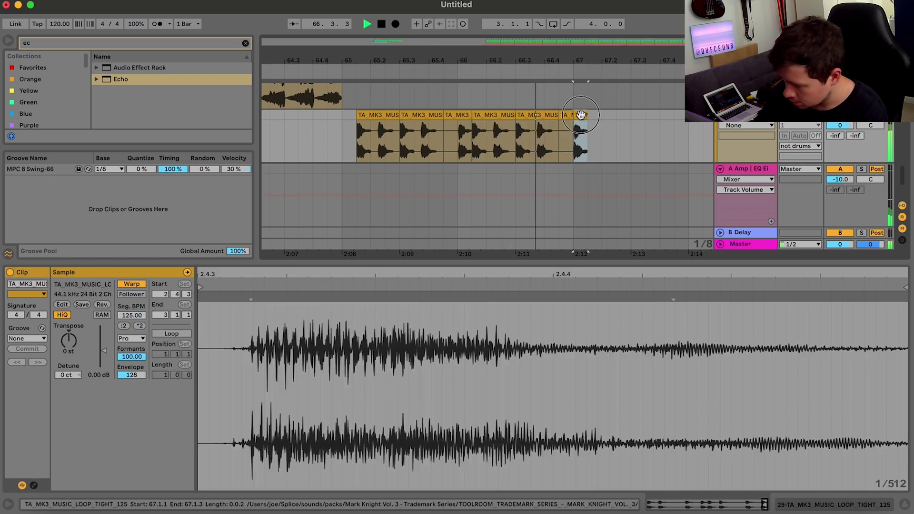
key("Delete")
Duplicate the music loop's two bars from 65.1.1 to 67.1.1 once while playing and lower the track's volume to -11.0 dB.
key("space")
left_click_drag(345, 127, 561, 118)
key("space")
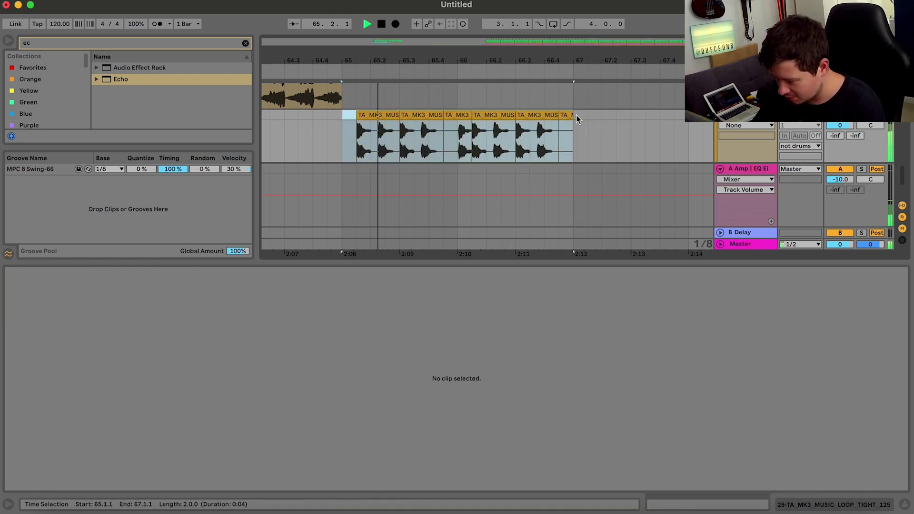
key("super+d")
left_click_drag(843, 127, 843, 138)
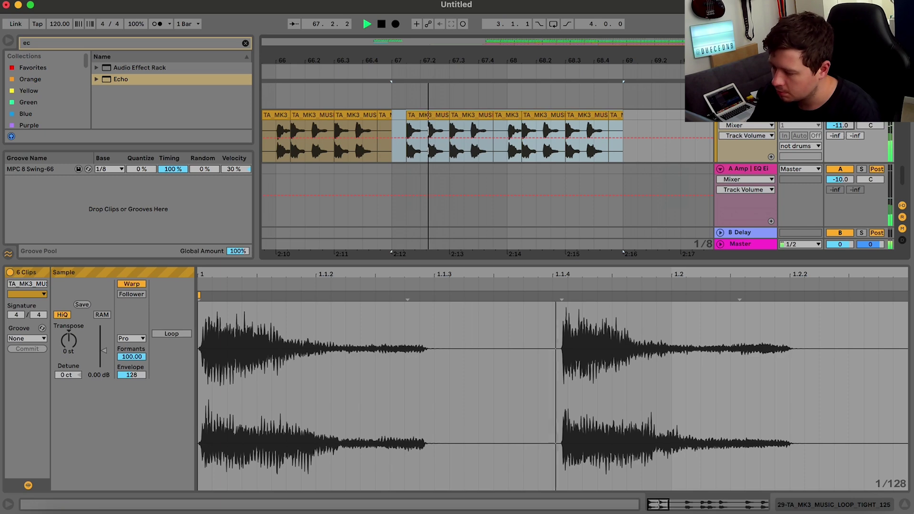
Duplicate the four-bar music loop section from 65.1.1 to 69.1.1 so that it fills the track up to 73.1.1.
double_click(371, 41)
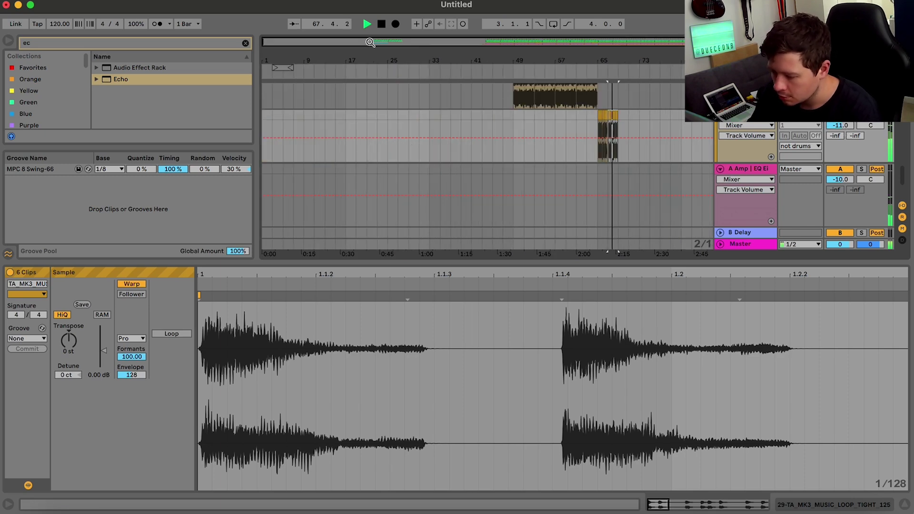
left_click(904, 507)
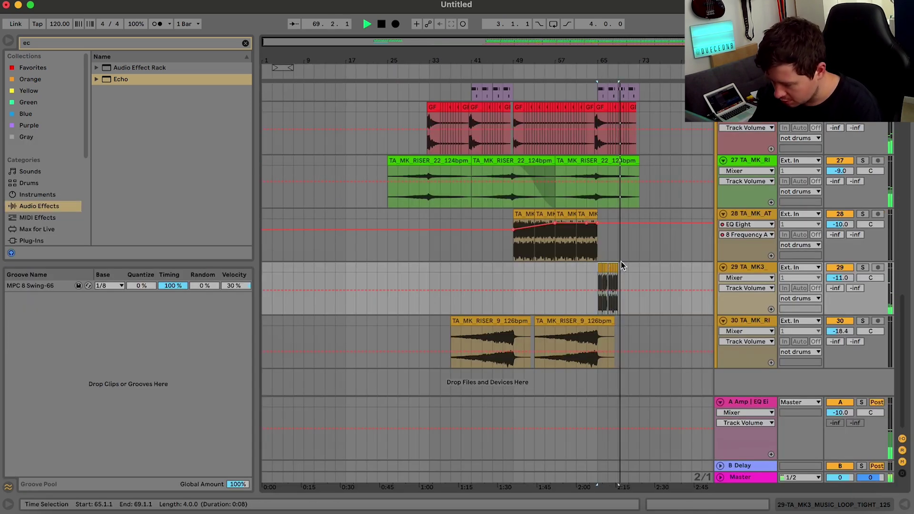
key("ctrl+d")
scroll(647, 275, "up", 1)
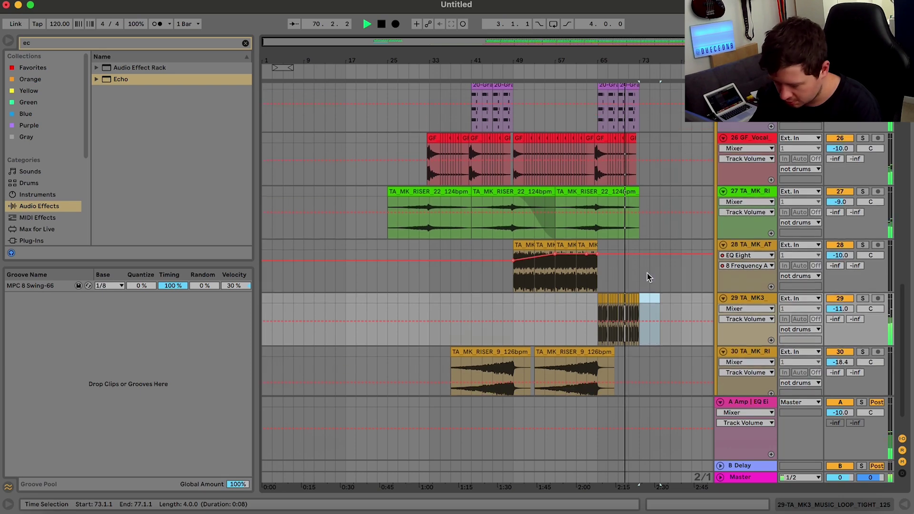
Examine the drum group's Device On automation and the drum parts around bars 72 and 73.
scroll(646, 273, "up", 5)
scroll(646, 273, "up", 5)
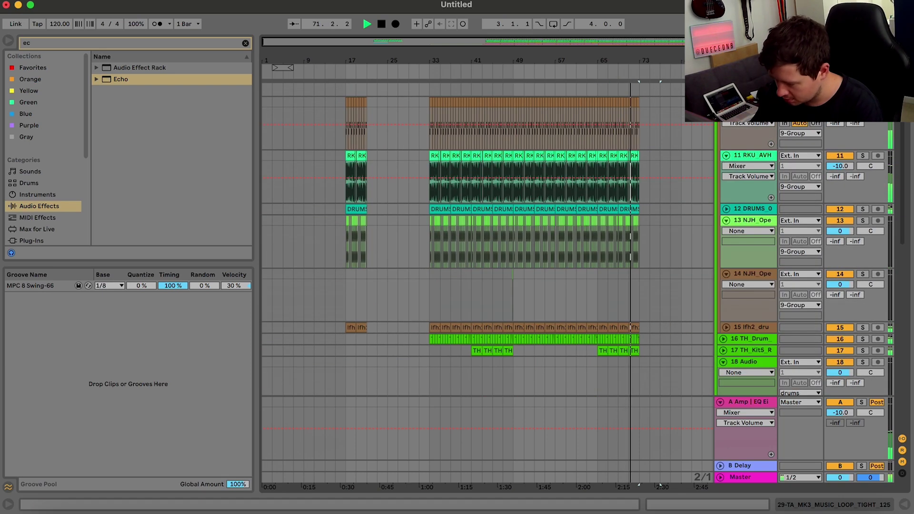
key("plus")
key("plus")
key("plus")
scroll(595, 220, "up", 4)
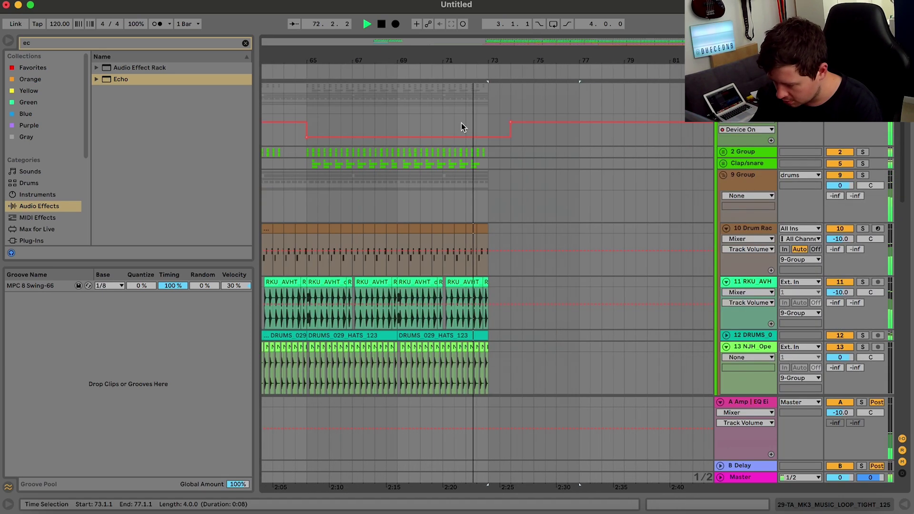
left_click_drag(461, 151, 499, 151)
key("space")
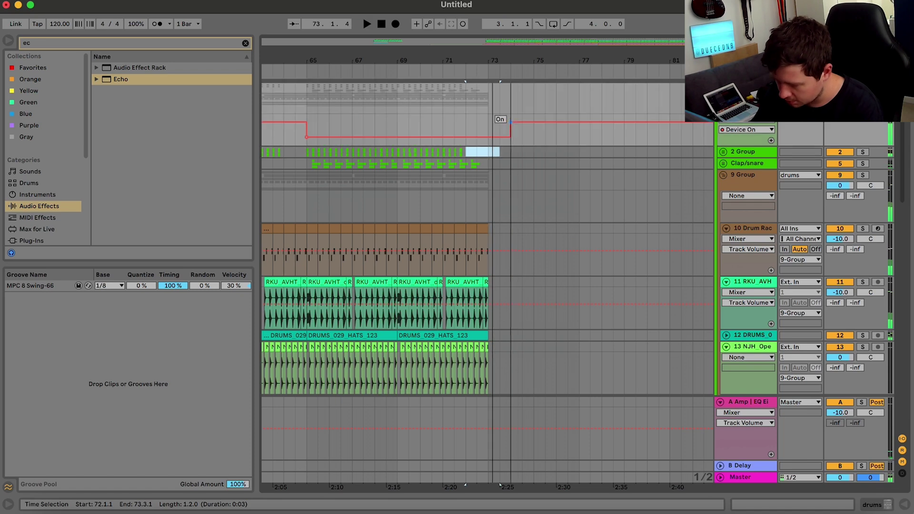
scroll(626, 89, "down", 3)
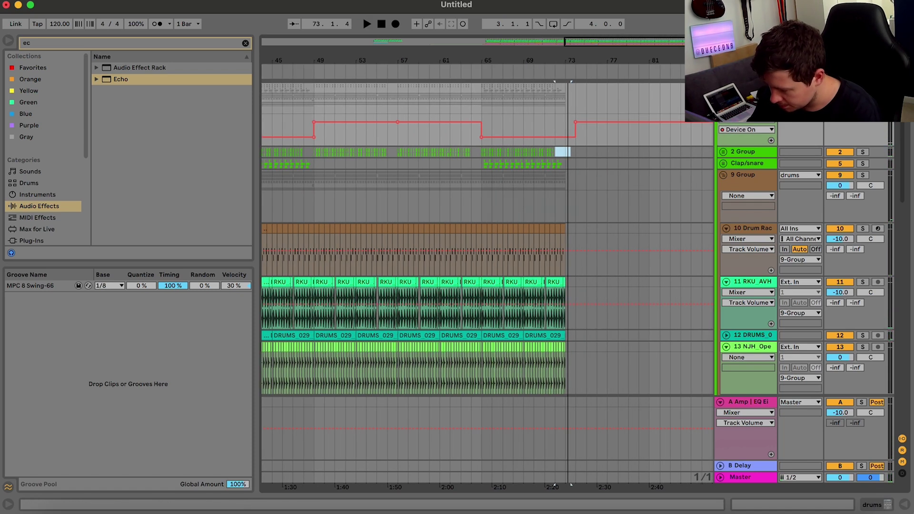
scroll(489, 306, "down", 15)
Play from 64.1.1 and duplicate the last atmos clip on track 28 twice, extending the part to 73.1.1.
left_click(474, 311)
key("space")
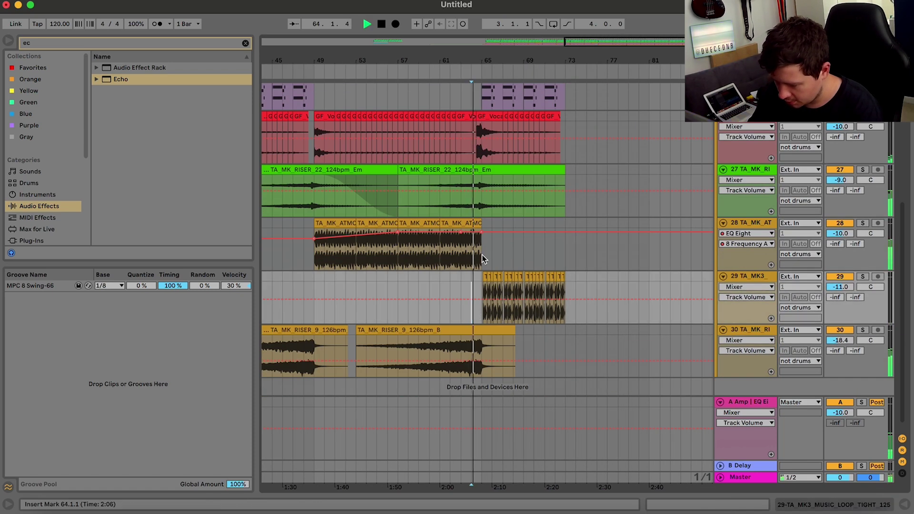
left_click(468, 223)
key("super+d")
key("super+d")
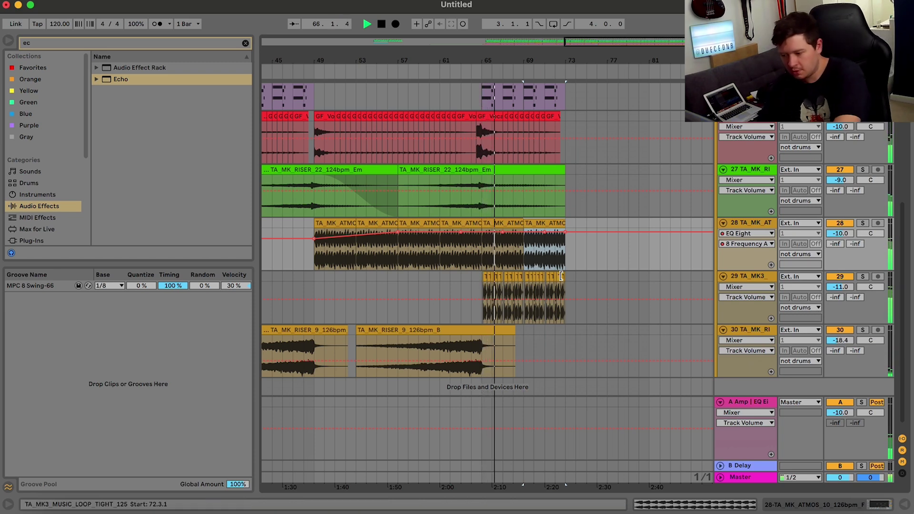
Cut the music loop section from 65.1.1 to 73.1.1, paste it at 57.1.1 on the same track and play it.
left_click_drag(481, 276, 569, 281)
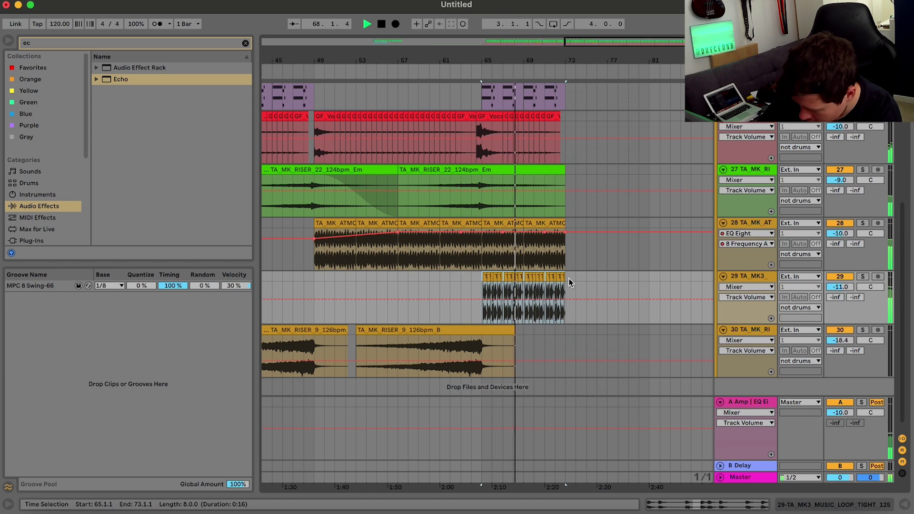
key("Delete")
key("space")
left_click(361, 276)
left_click(314, 278)
key("space")
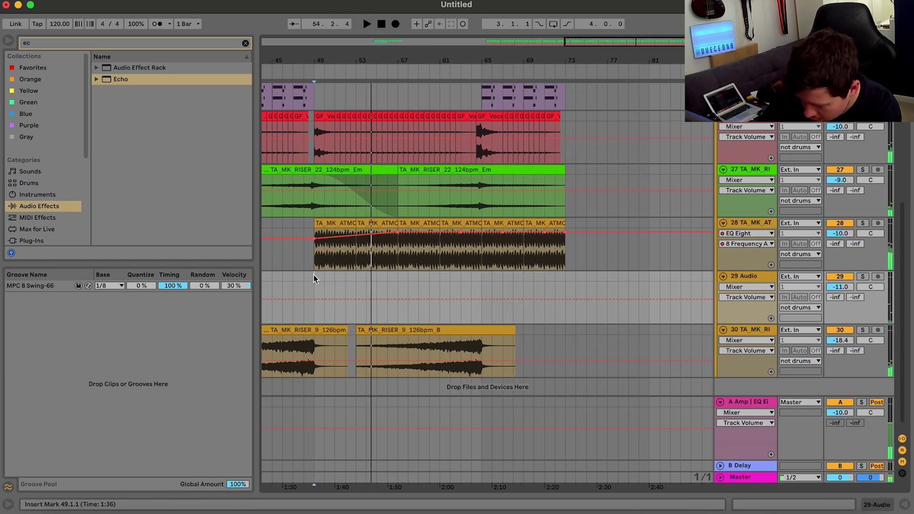
key("space")
left_click(397, 277)
key("super+v")
key("space")
key("space")
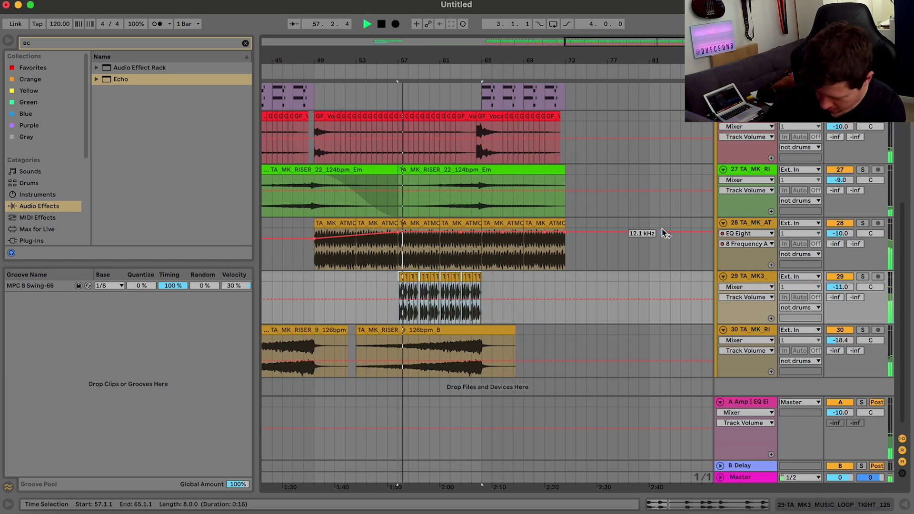
Copy the EQ Eight from the atmos track 28 onto the music loop track 29.
double_click(738, 280)
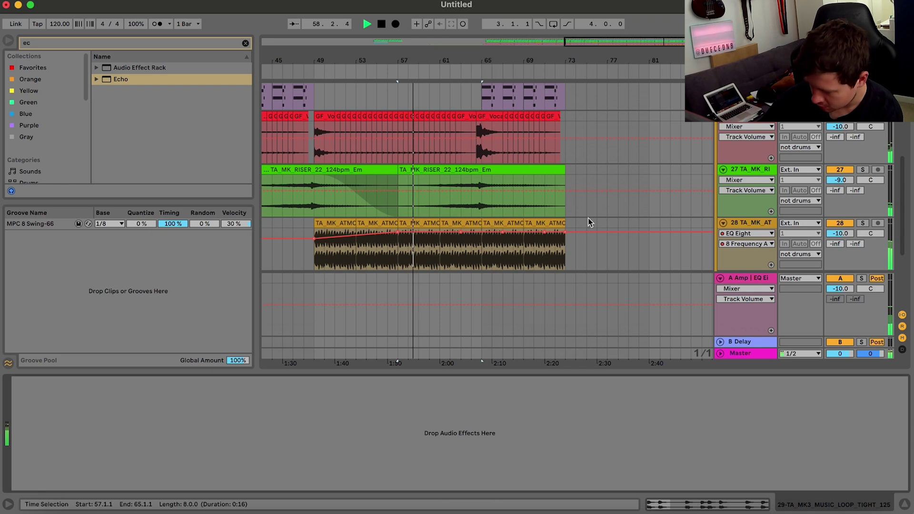
left_click(738, 256)
left_click(236, 385)
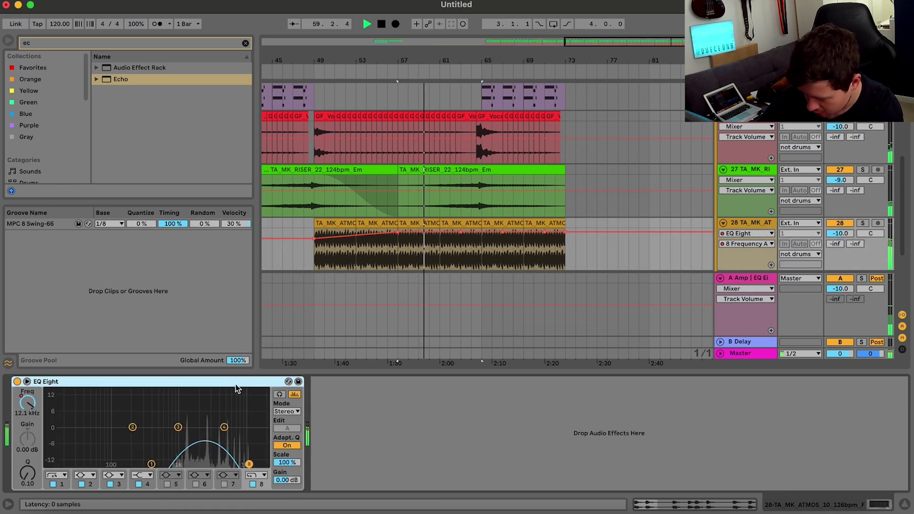
scroll(678, 239, "down", 3)
key("space")
left_click(761, 206)
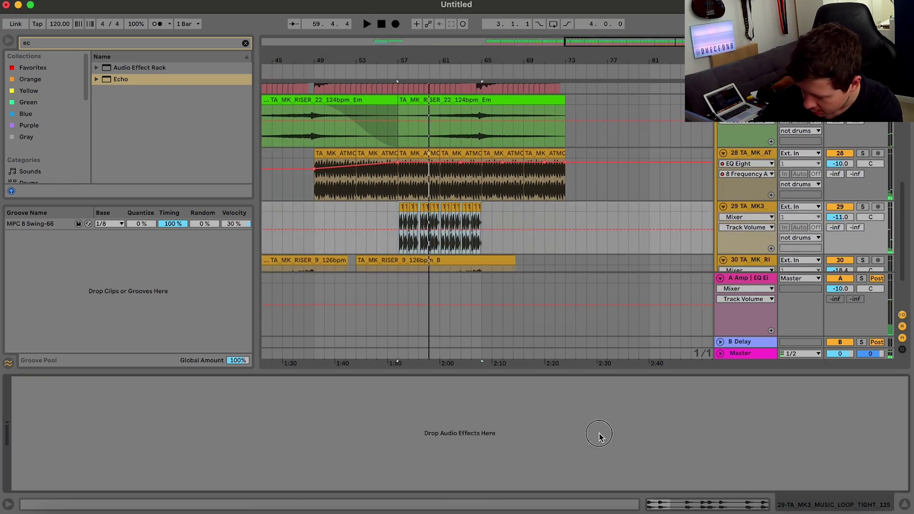
key("super+v")
Show the pasted EQ Eight's 8 Frequency automation, shift its rising ramp to start at 57.1.1 and play from there.
right_click(31, 404)
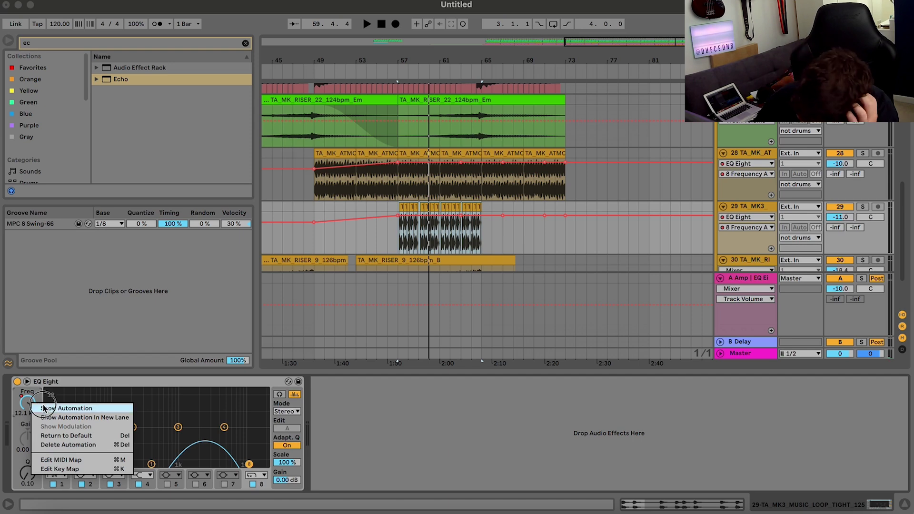
left_click(43, 409)
left_click(433, 242)
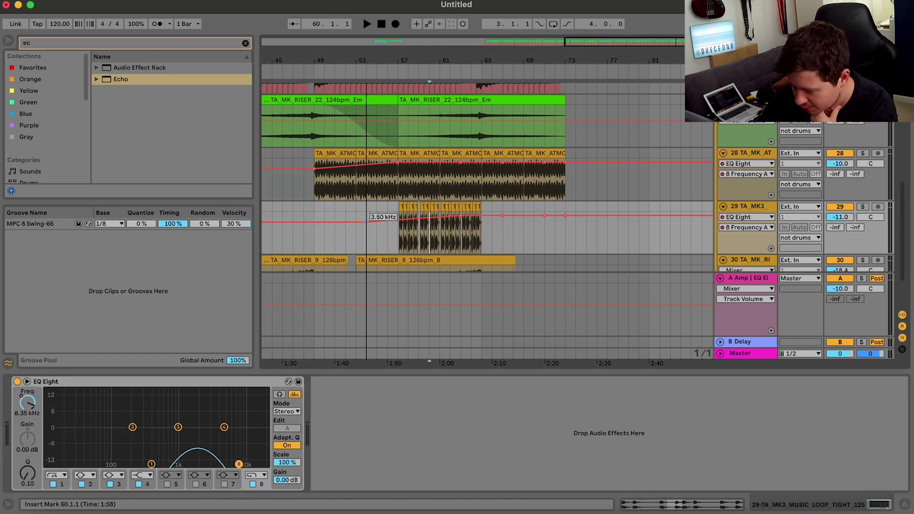
left_click_drag(367, 222, 399, 222)
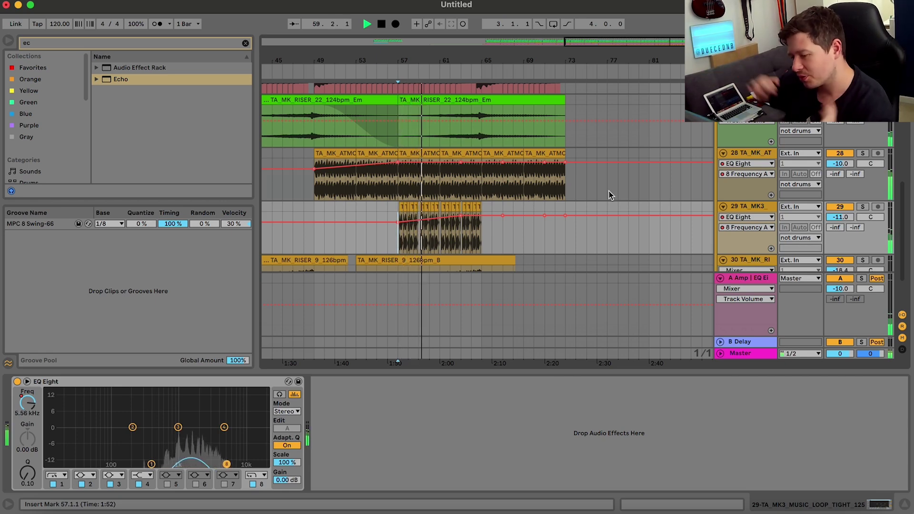
Move the eight-bar music loop section with its filter automation back to start at 49.1.1.
left_click(902, 504)
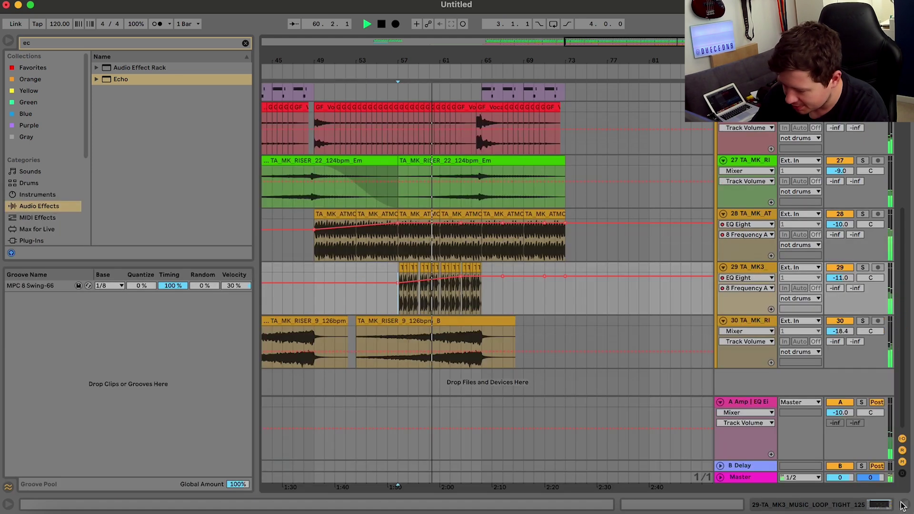
scroll(418, 281, "up", 1)
scroll(418, 281, "left", 1)
left_click_drag(523, 289, 346, 291)
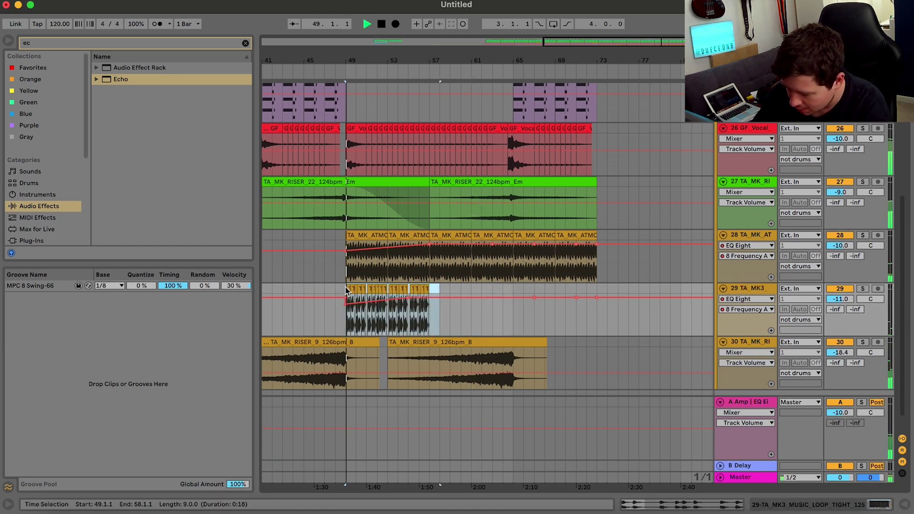
Duplicate the music loop section from 49.1.1 to 57.1.1 directly after itself, filling the track up to 65.1.1.
double_click(748, 293)
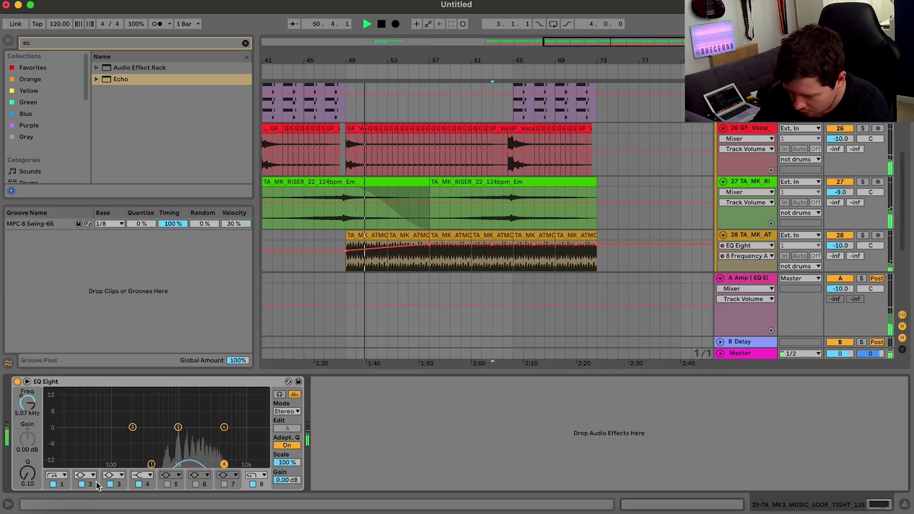
scroll(363, 268, "down", 3)
scroll(363, 269, "right", 1)
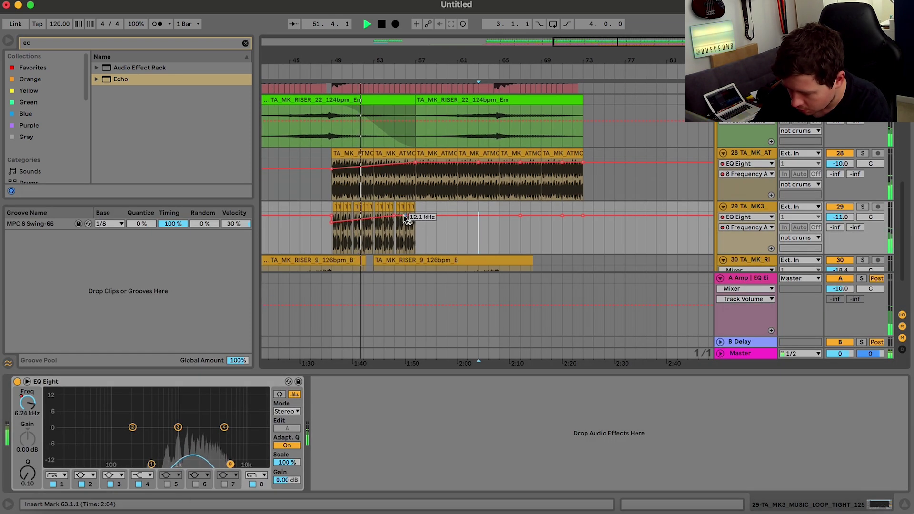
left_click_drag(414, 230, 335, 224)
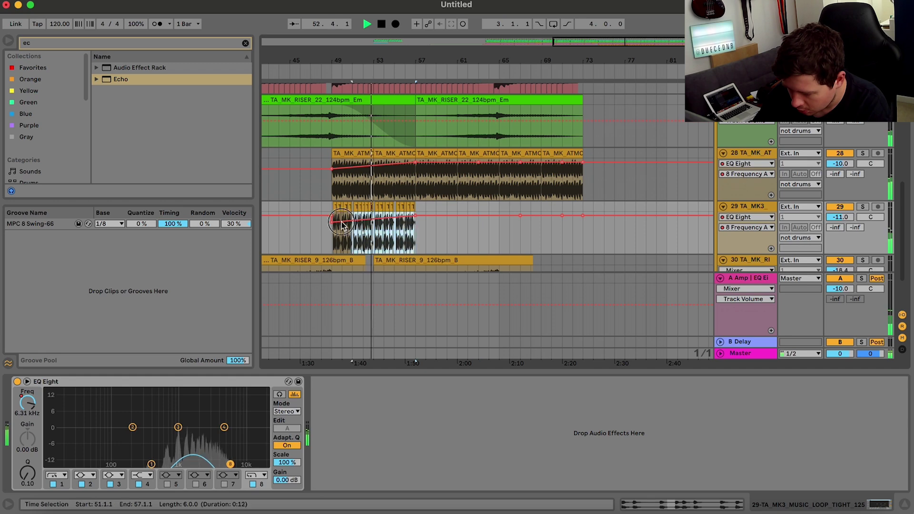
key("super+d")
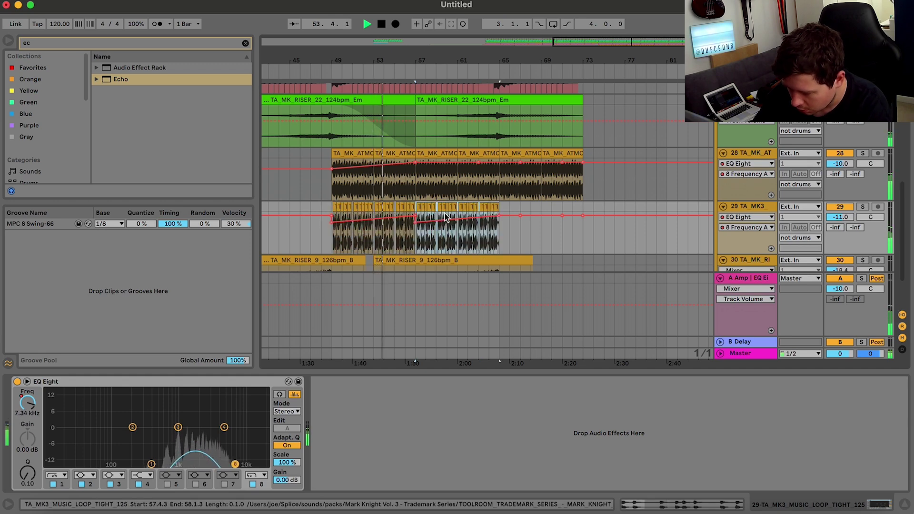
Automate the music loop EQ Eight's 1 Frequency to fall from 391 Hz at 57.1.1 to 44.1 Hz at 63.1.1.
left_click(430, 243)
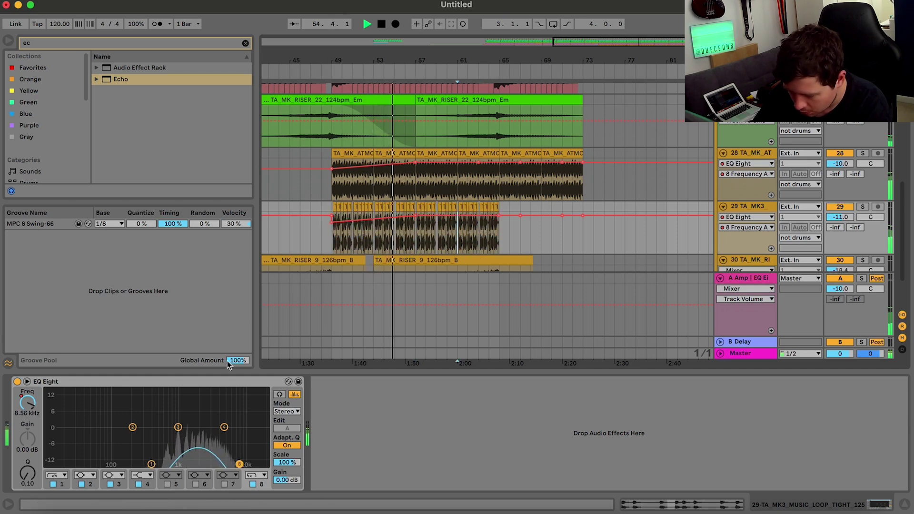
left_click(151, 465)
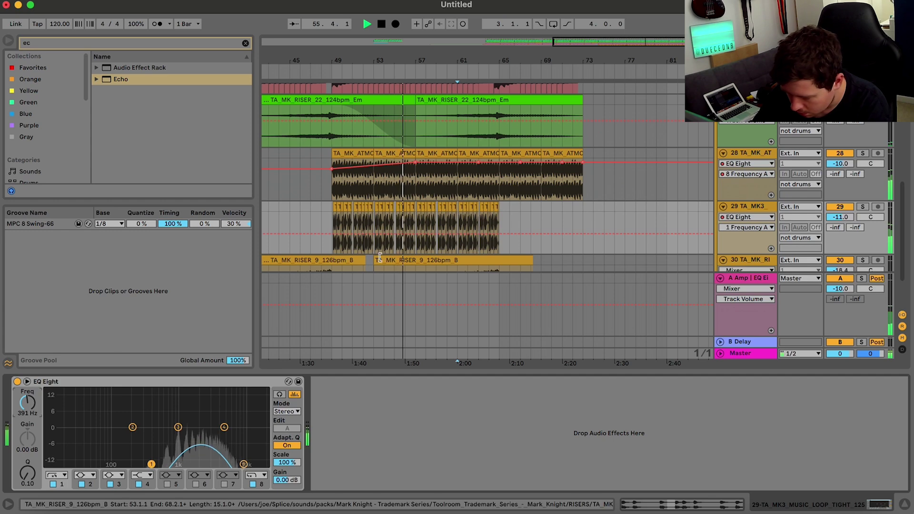
left_click_drag(500, 233, 478, 245)
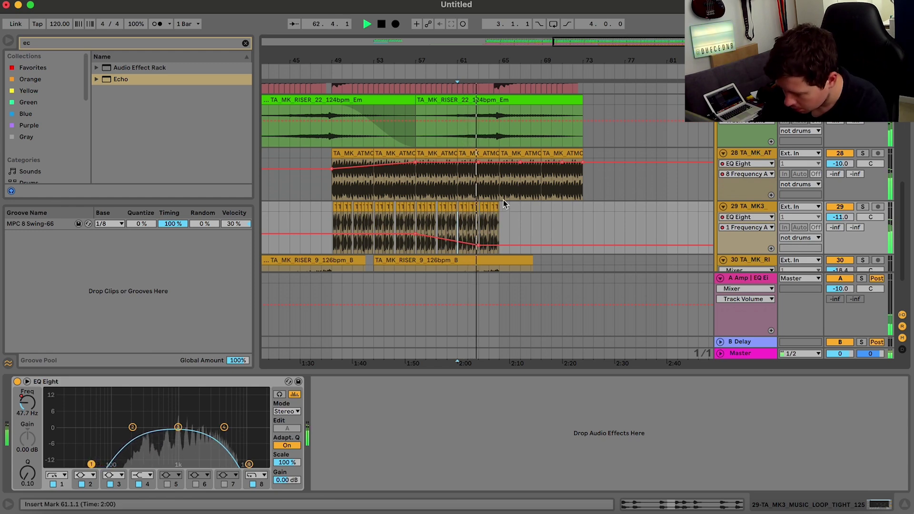
left_click_drag(503, 200, 483, 204)
key("super+d")
key("super+d")
key("super+d")
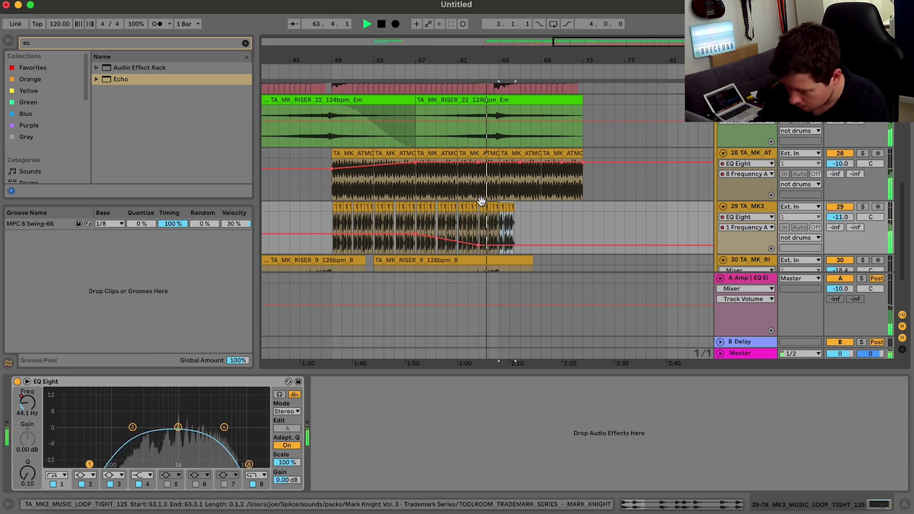
key("super+d")
key("super+d")
key("super+d")
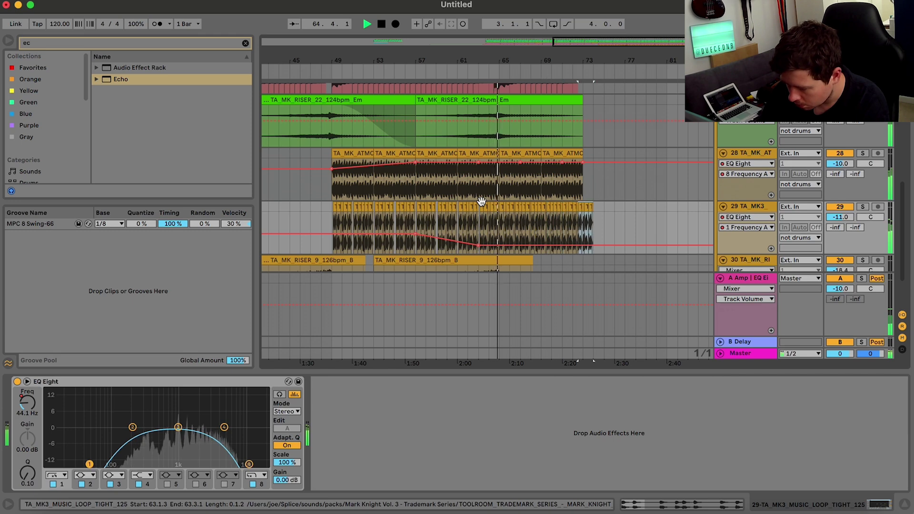
key("super+z")
key("super+z")
key("super+z")
key("super+z")
key("super+z")
key("super+z")
Duplicate the music loop's two bars from 63.1.1 to 65.1.1 repeatedly until they fill the track up to 73.1.1.
left_click_drag(505, 210, 478, 207)
key("super+d")
key("super+d")
key("super+d")
key("super+d")
key("super+d")
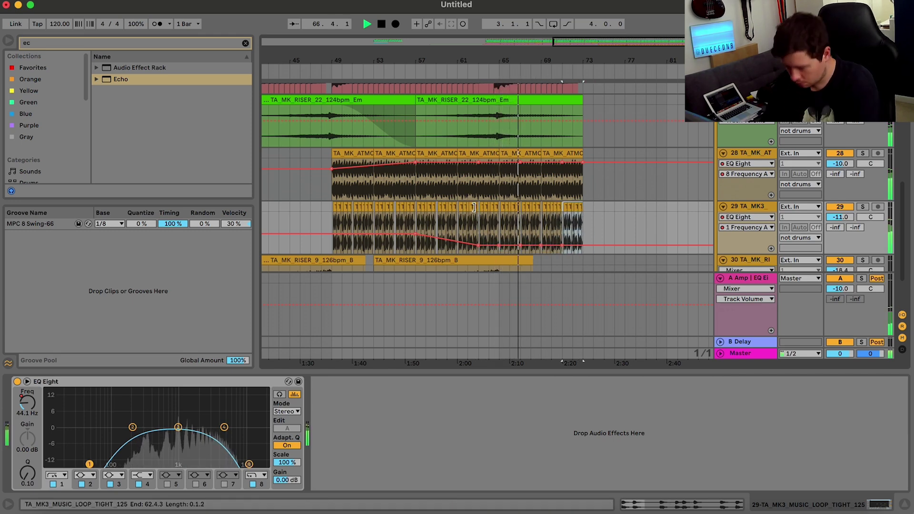
key("super+z")
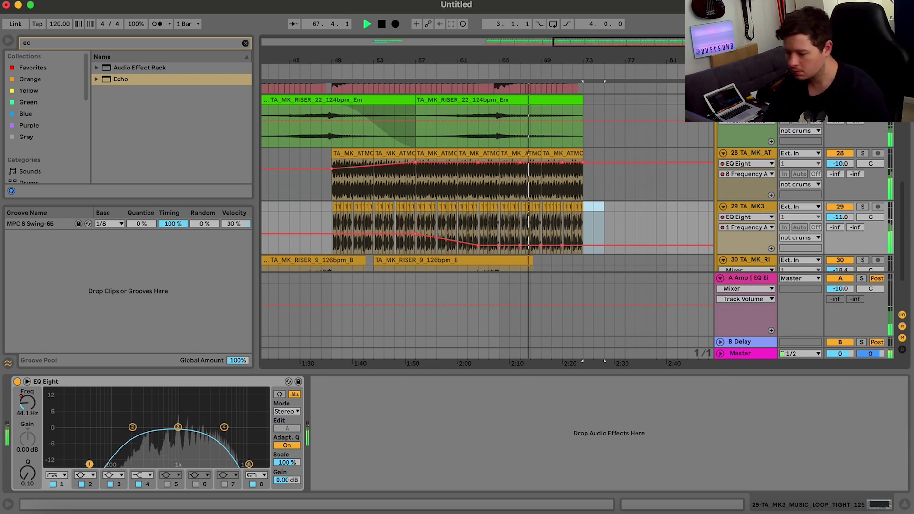
Duplicate the eight bars from 65.1.1 to 73.1.1 across the tracks directly after themselves, extending the second drop to 81.1.1.
left_click(904, 505)
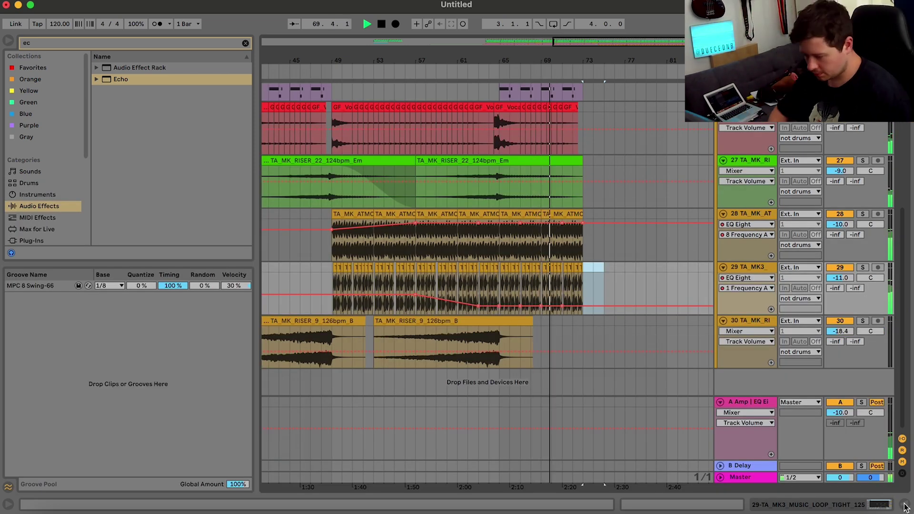
scroll(591, 210, "up", 5)
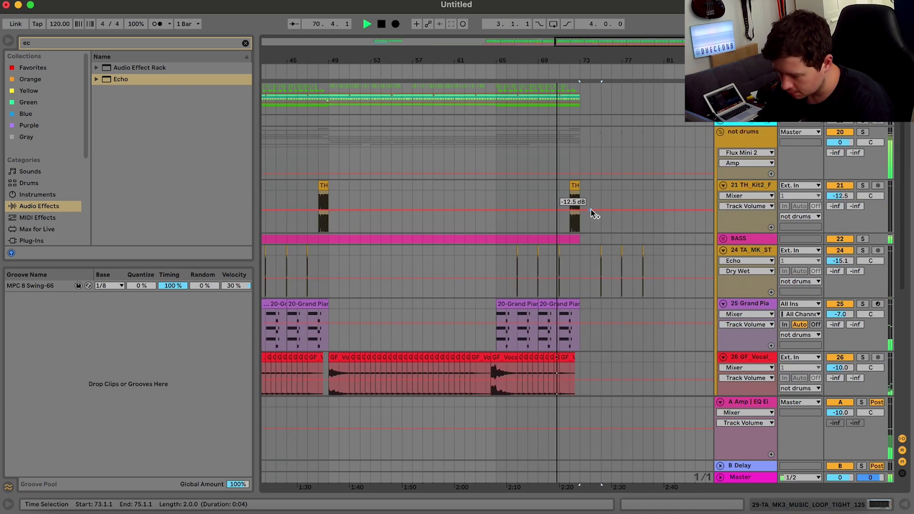
left_click(508, 96, "shift")
left_click(493, 93)
scroll(496, 93, "down", 5)
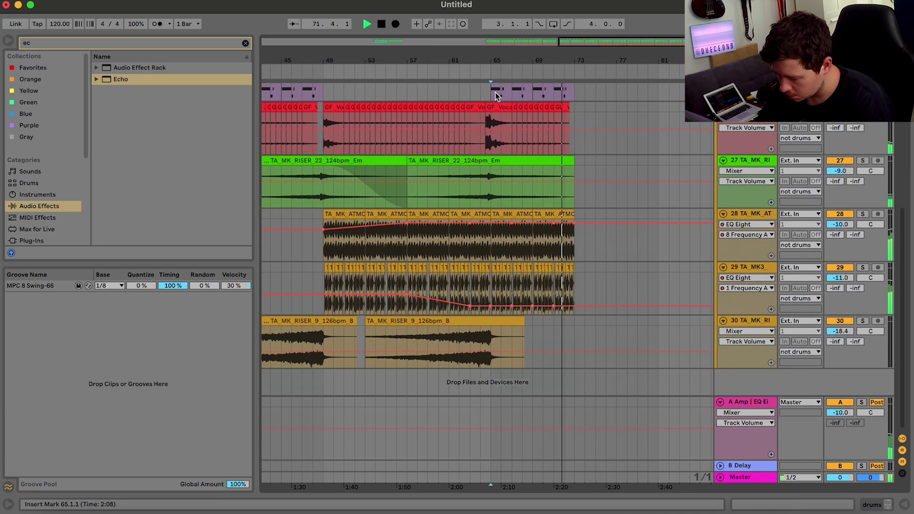
left_click(586, 271, "shift")
key("super+d")
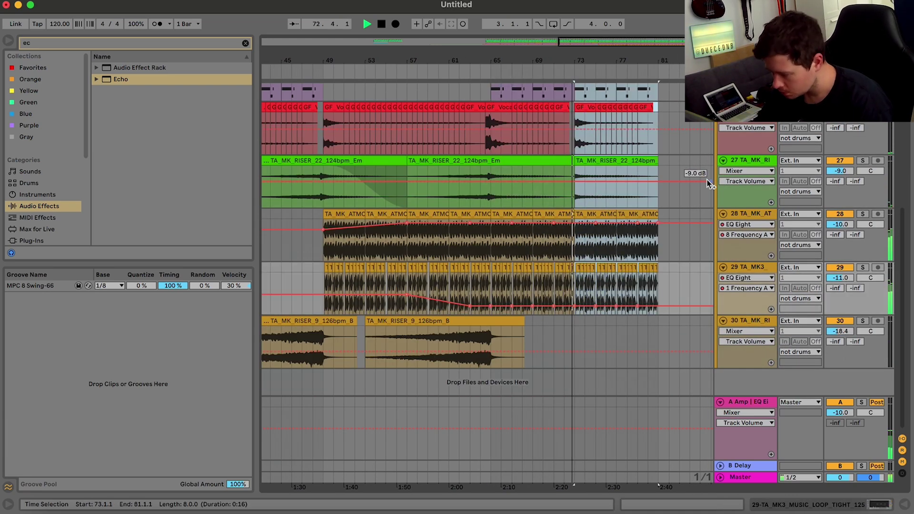
Extend the start of the duplicated GF_Vocal clip at 73.1.1 back to about 72.2.4, and collapse the not drums group.
scroll(707, 179, "up", 5)
left_click(720, 132)
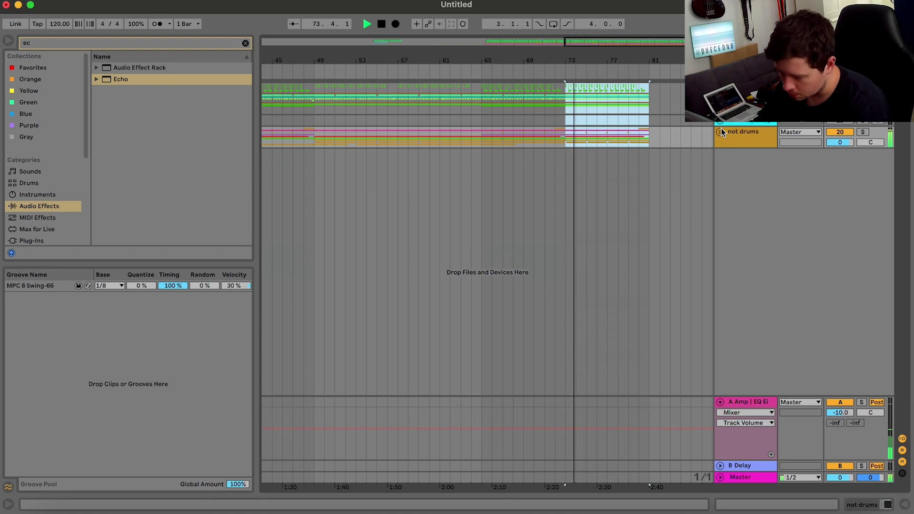
left_click(720, 132)
scroll(624, 218, "down", 5)
left_click_drag(573, 228, 564, 229)
left_click(644, 249)
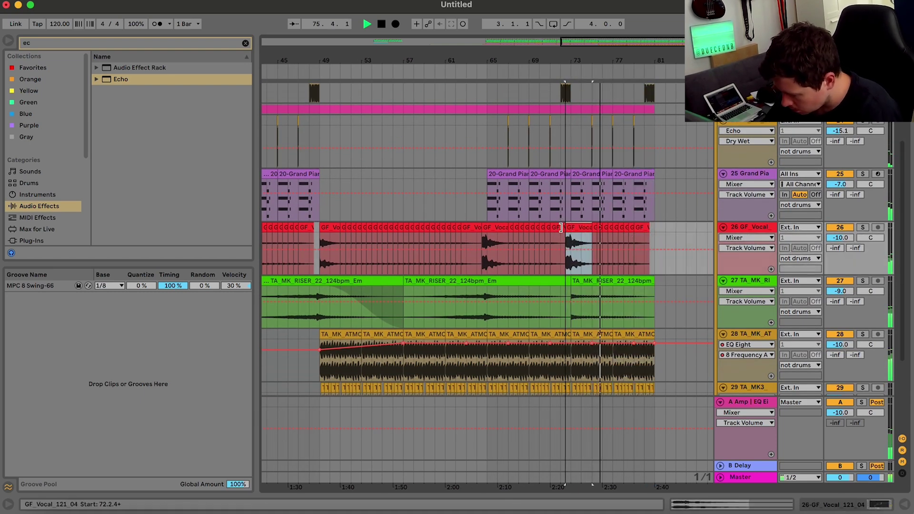
scroll(613, 200, "up", 5)
left_click(720, 132)
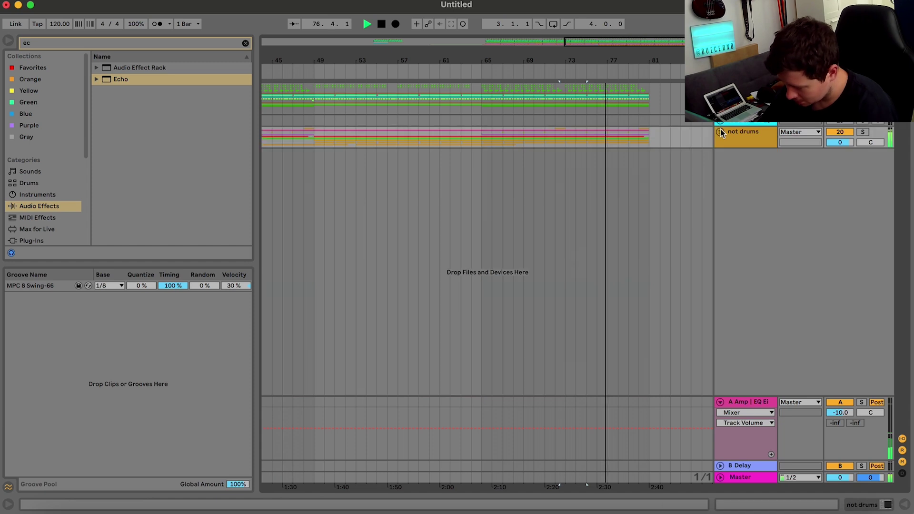
Copy bars 33–41 of the not drums group and paste them at bar 81.
left_click_drag(596, 45, 333, 46)
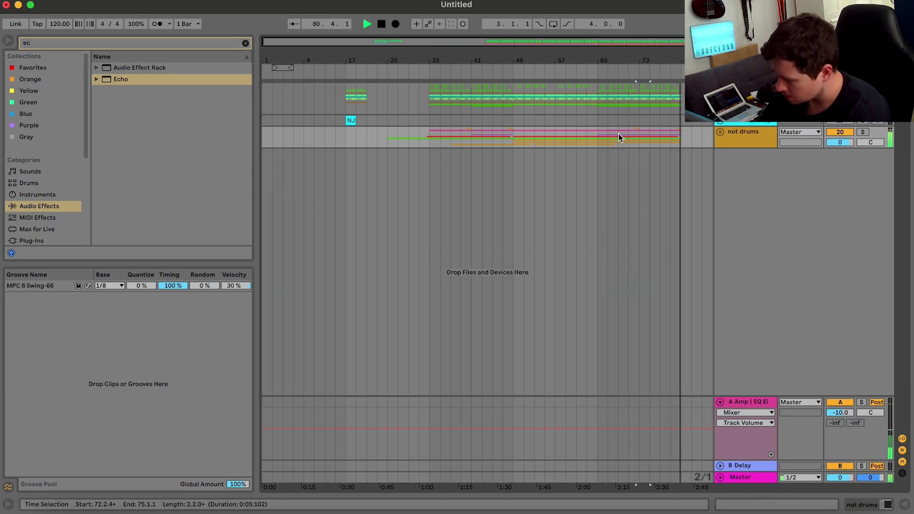
key("space")
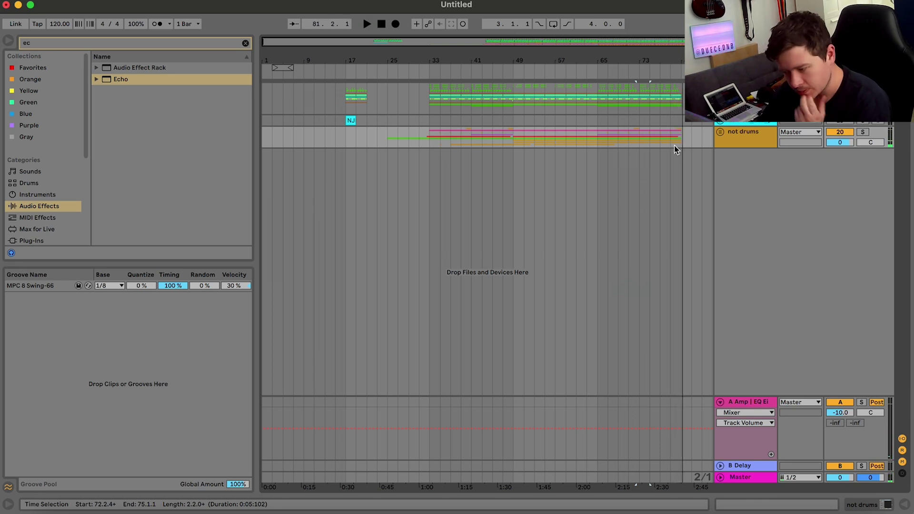
key("space")
left_click_drag(429, 138, 634, 106)
left_click_drag(427, 148, 472, 140)
left_click_drag(680, 143, 714, 138)
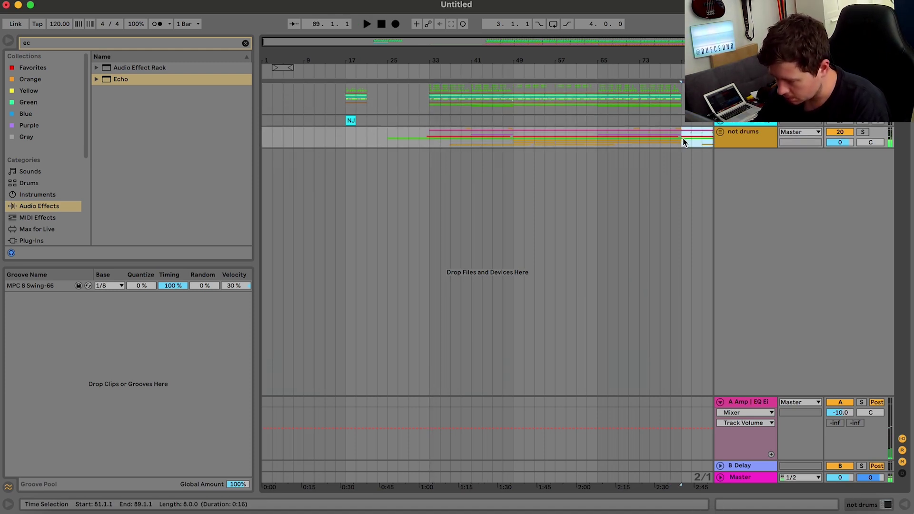
Play the drums group from bars 65 and 73 to compare those sections.
key("space")
left_click_drag(680, 104, 635, 103)
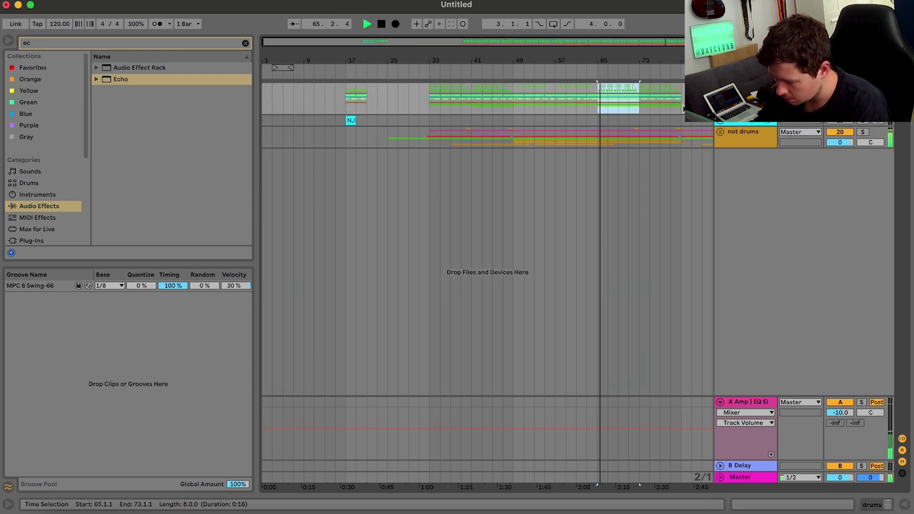
left_click(639, 98)
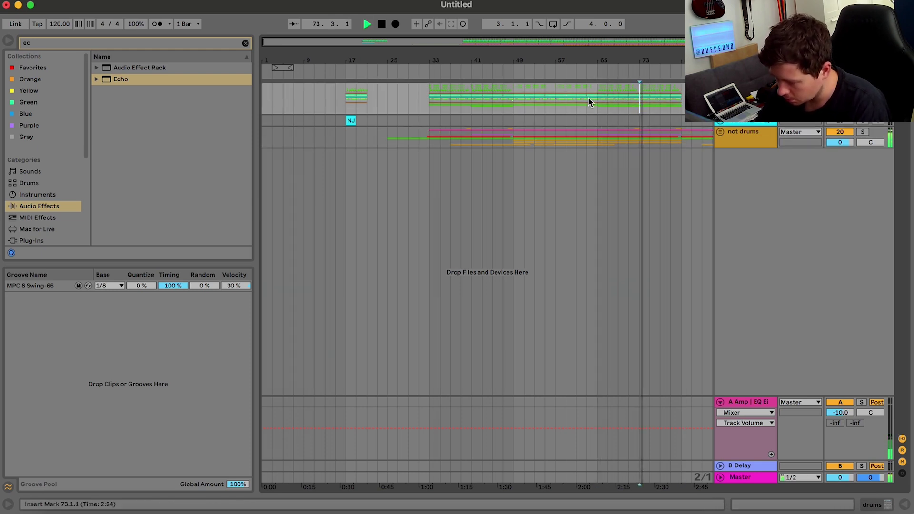
key("space")
left_click(552, 99)
Try extending the arrangement with the drums from bars 33–41 pasted at bar 81.
left_click_drag(430, 94, 469, 94)
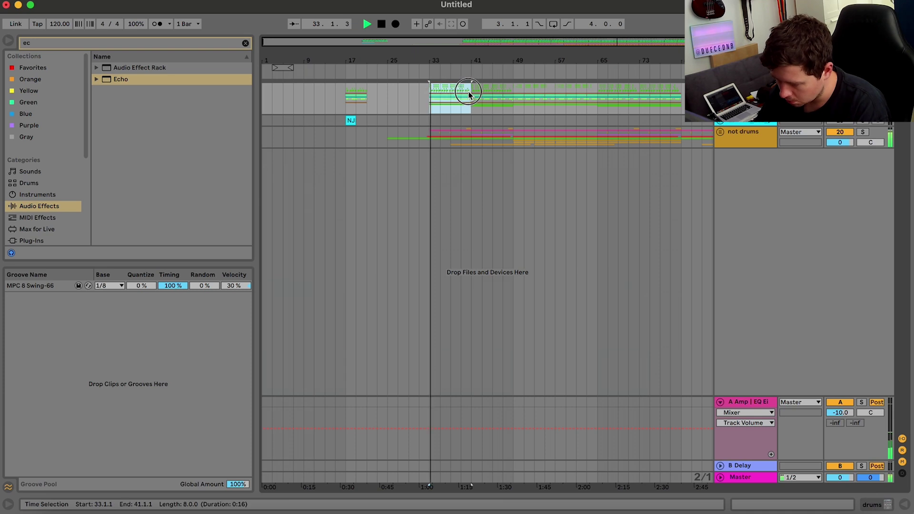
key("space")
left_click(681, 102)
scroll(682, 104, "right", 3)
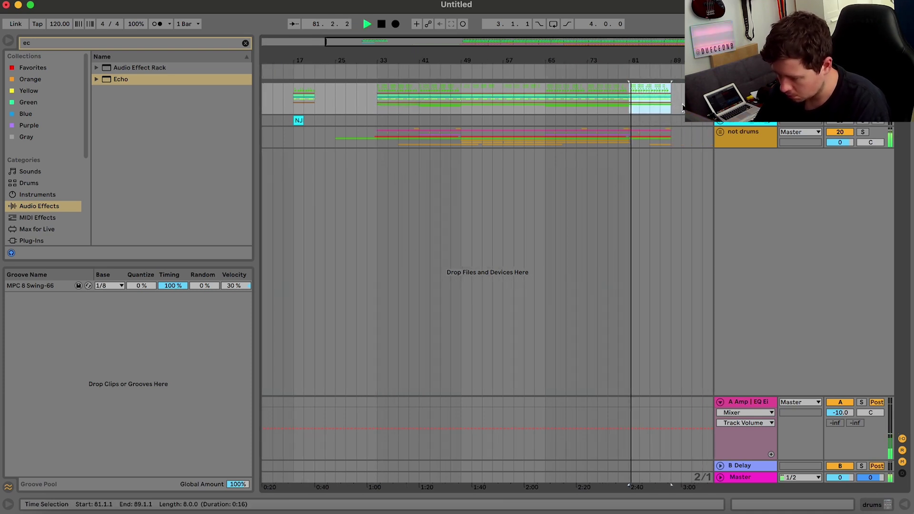
key("super+z")
Duplicate the drums group's bars 73–81 to bar 81, and copy its bars 33–37 to bar 89.
left_click(586, 99)
key("super+v")
key("space")
key("space")
key("super+d")
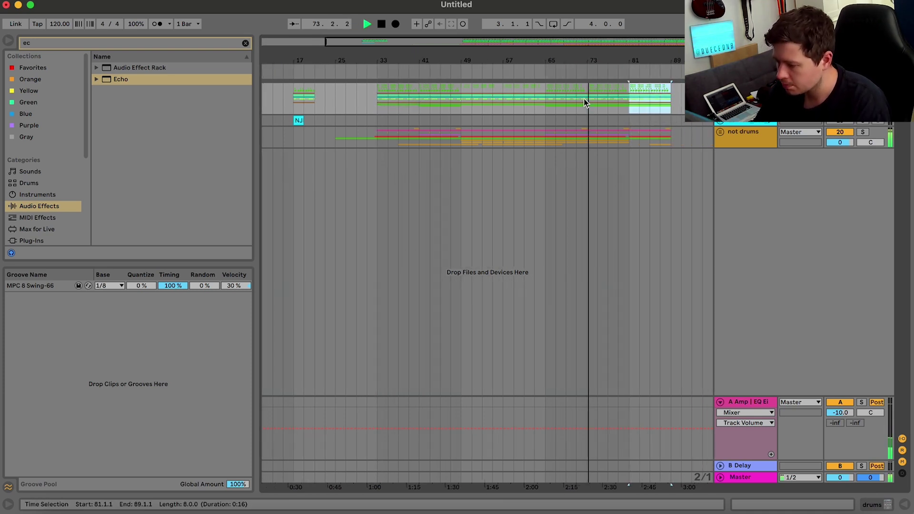
key("space")
key("space")
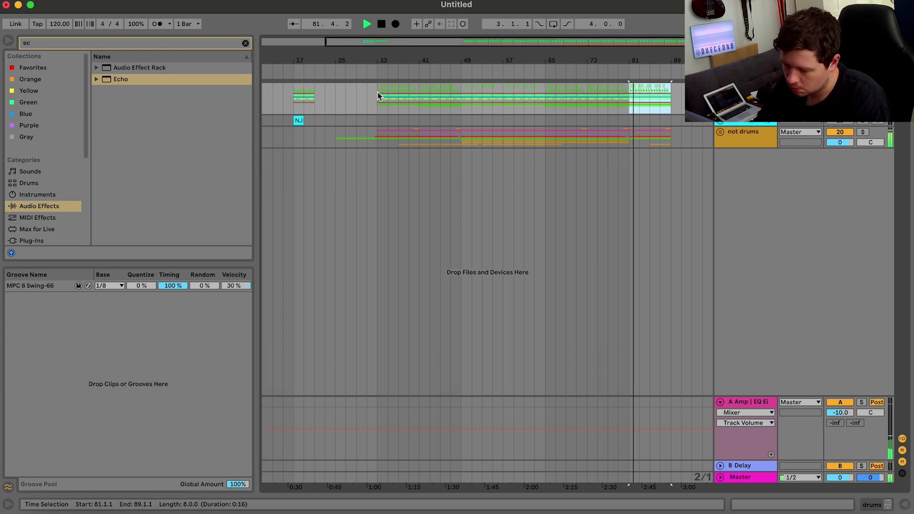
left_click_drag(378, 94, 397, 95)
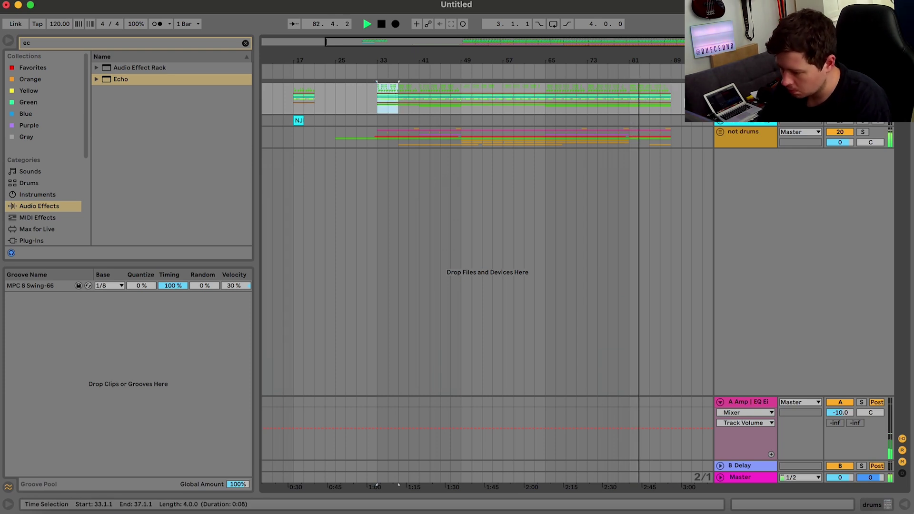
left_click(672, 99)
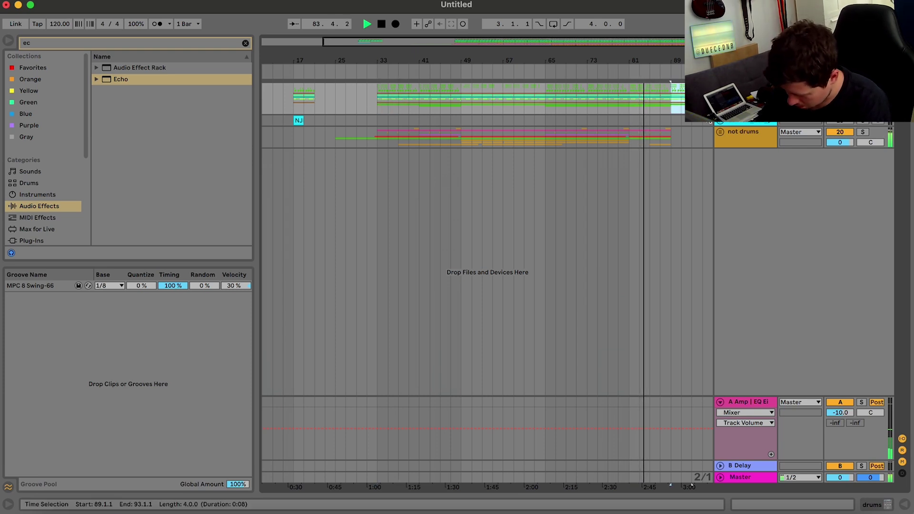
Duplicate bars 81–89 of the not drums group to bars 89–97.
left_click(720, 132)
scroll(687, 153, "down", 5)
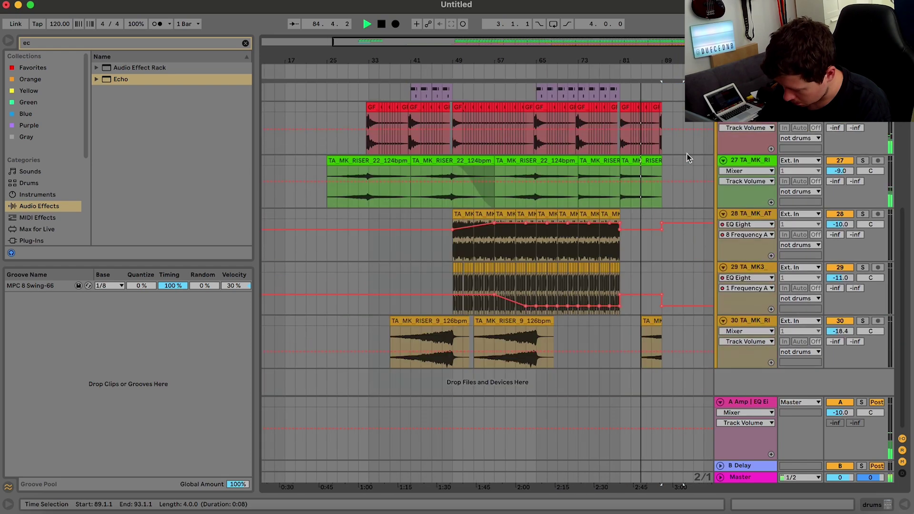
scroll(687, 153, "up", 5)
left_click(719, 132)
left_click_drag(614, 141, 656, 138)
key("super+d")
Delete the TA_MK_RISER_22 clip in bars 89–97 on track 27.
left_click(719, 132)
scroll(663, 177, "down", 5)
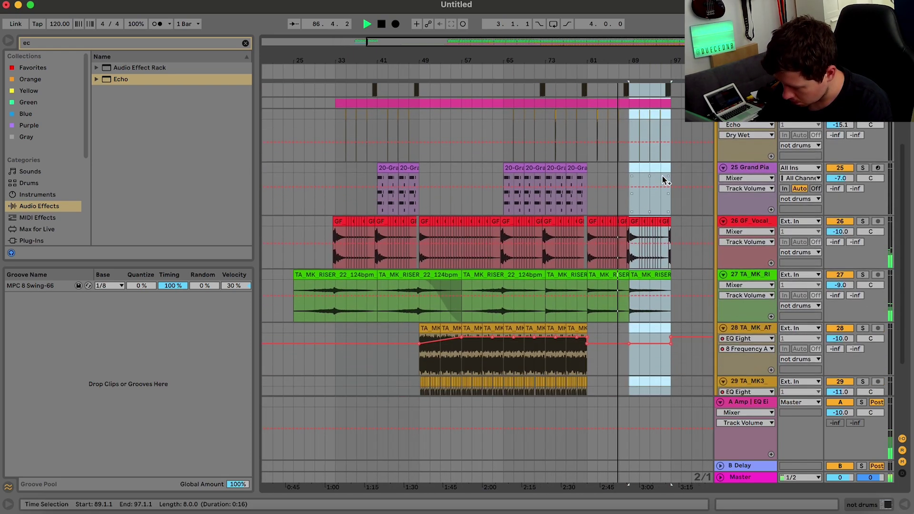
left_click(651, 163)
key("Delete")
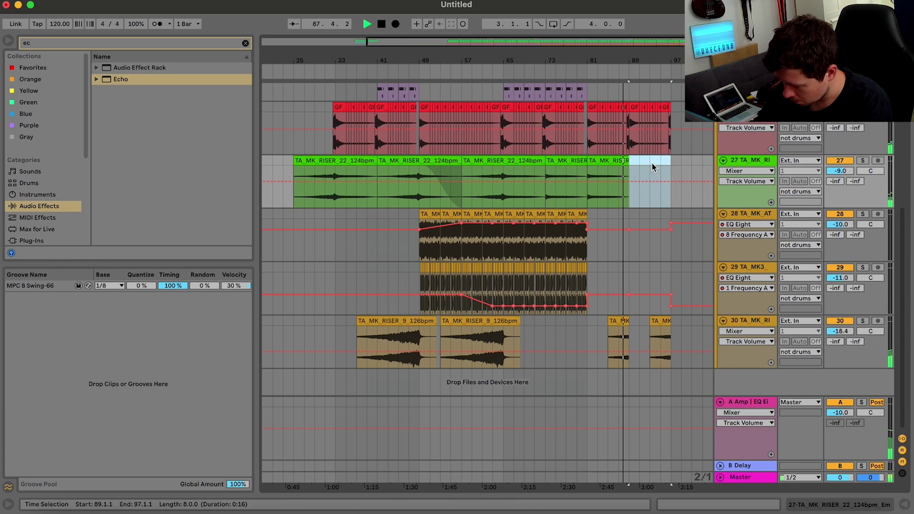
Clear the GF_Vocal clips from 88.3.1 onward and fill up to bar 97 by duplicating the vocal chops in bars 83–85 six times.
left_click_drag(673, 109, 630, 113)
left_click_drag(657, 61, 668, 103)
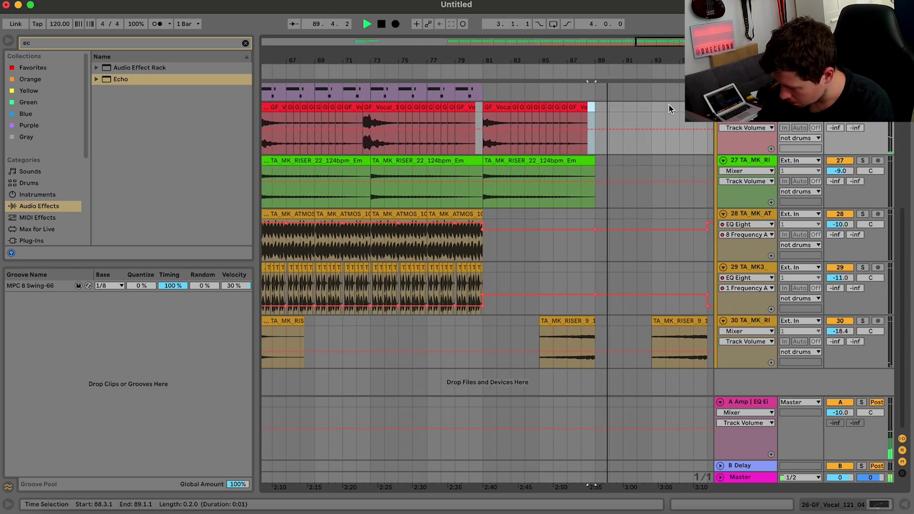
left_click(514, 106)
left_click(535, 106, "shift")
key("super+d")
key("super+d")
key("super+d")
key("super+d")
key("super+d")
key("super+d")
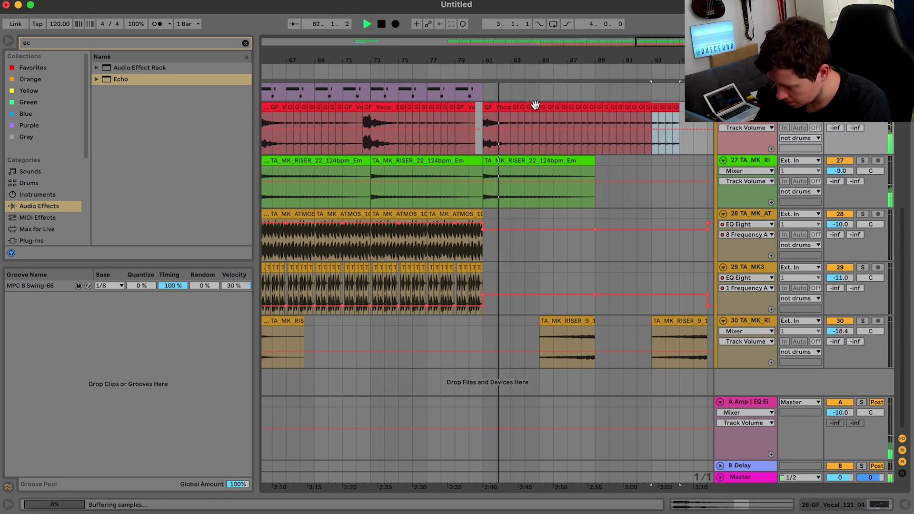
Delete the last GF_Vocal chop at 96.3.1 and extend the chop starting at 94.3.1 up to that gap.
scroll(535, 107, "right", 4)
scroll(536, 105, "up", 3)
left_click(600, 157)
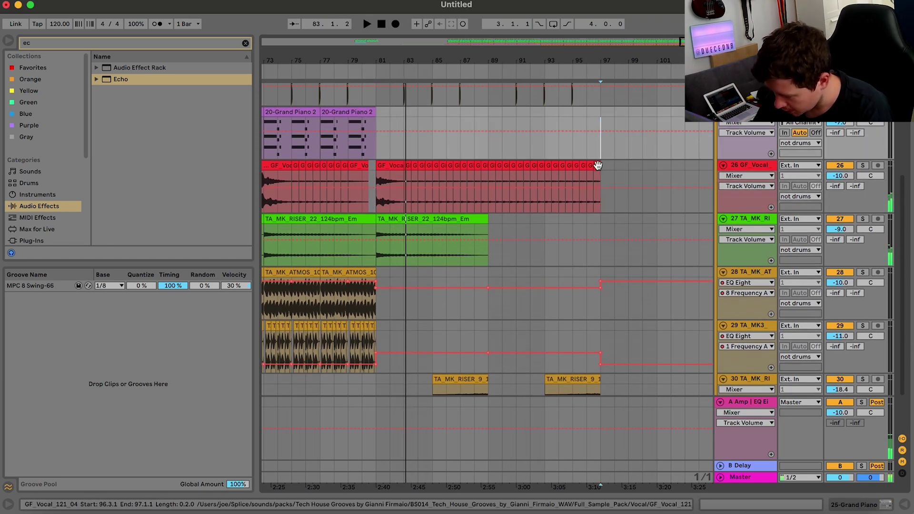
key("space")
left_click(598, 165)
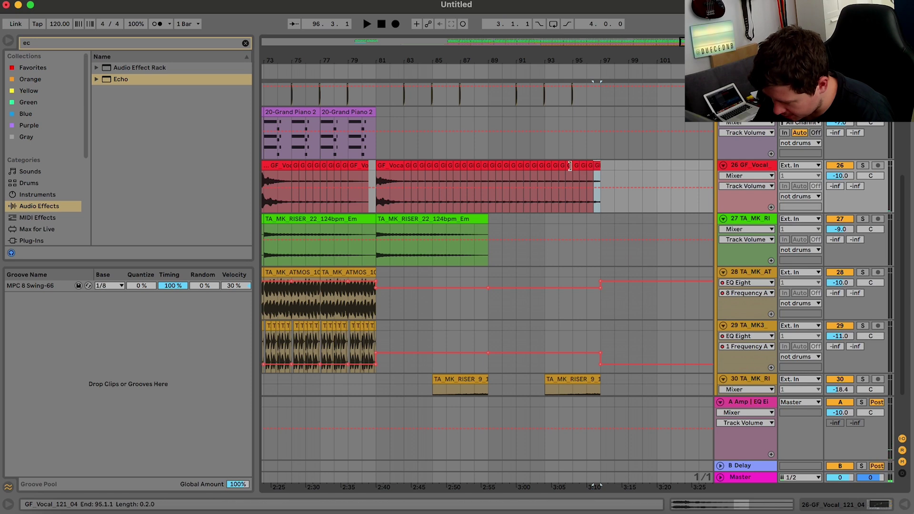
left_click_drag(571, 166, 624, 166)
left_click(596, 166)
key("Delete")
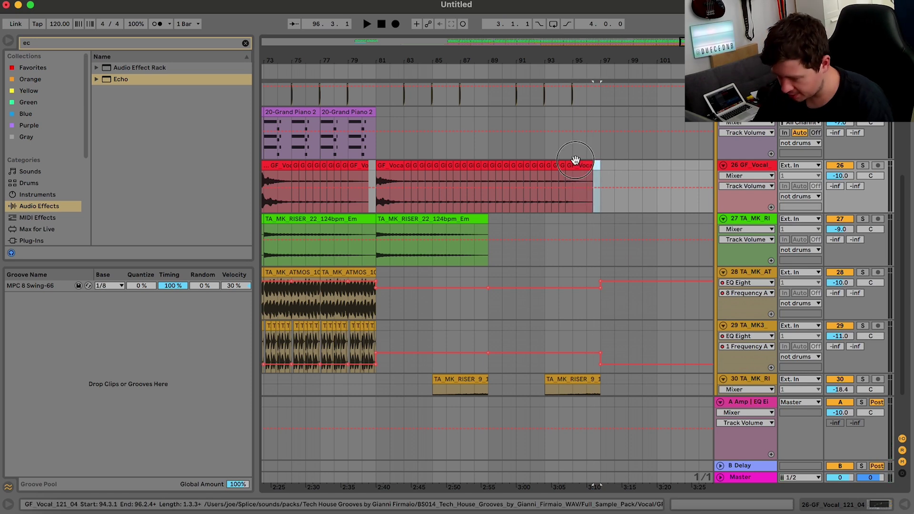
left_click(575, 164)
key("space")
Delete the two TA_MK_RISER_9 clips in bars 85–89 and 93–97 on track 30.
scroll(578, 169, "down", 3)
left_click(577, 321)
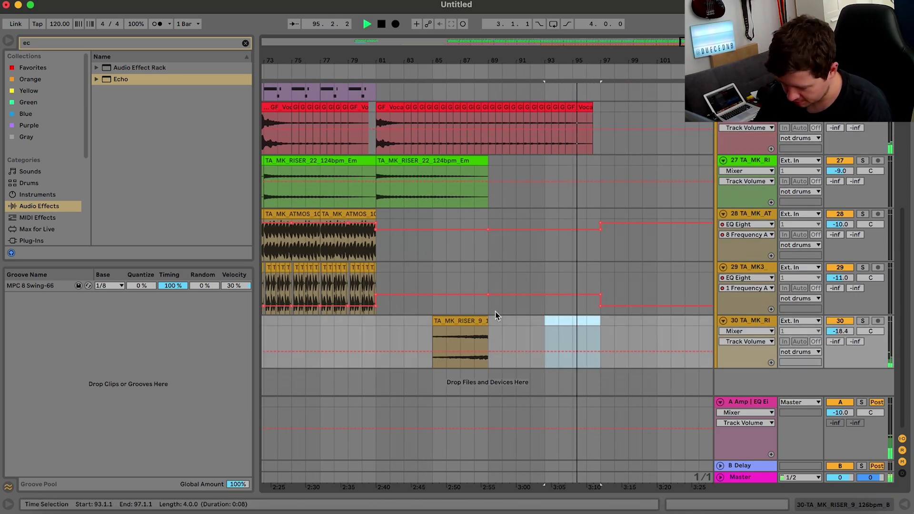
left_click(461, 321)
key("Delete")
Play the arrangement from bar 81 and duplicate the drums group's bars 89–93 to bars 93–97.
scroll(482, 331, "up", 5)
left_click(376, 100)
key("space")
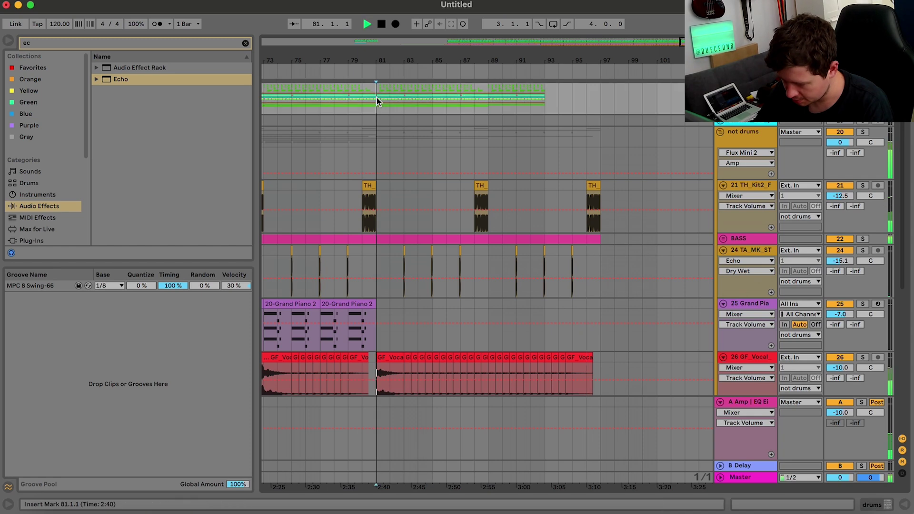
left_click_drag(489, 90, 547, 96)
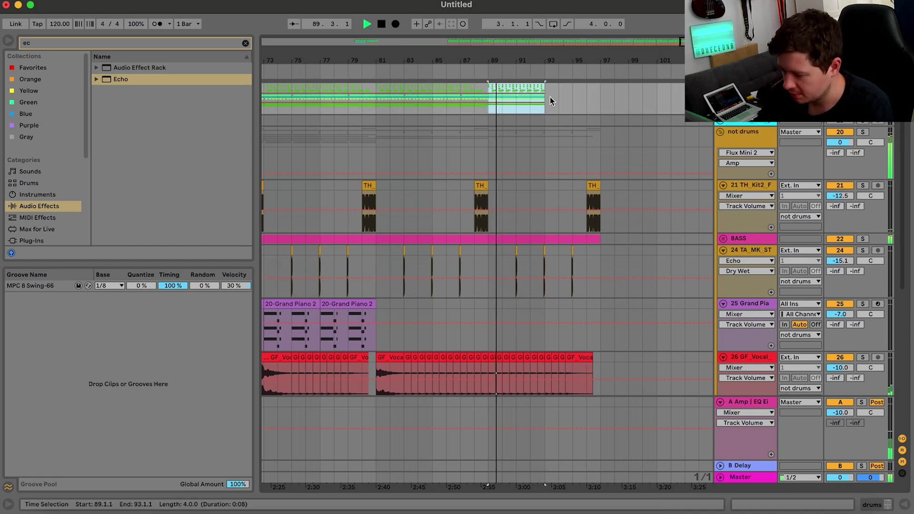
key("super+d")
Delete the Drum Rack clips in bars 93–97 on track 10.
scroll(679, 233, "up", 5)
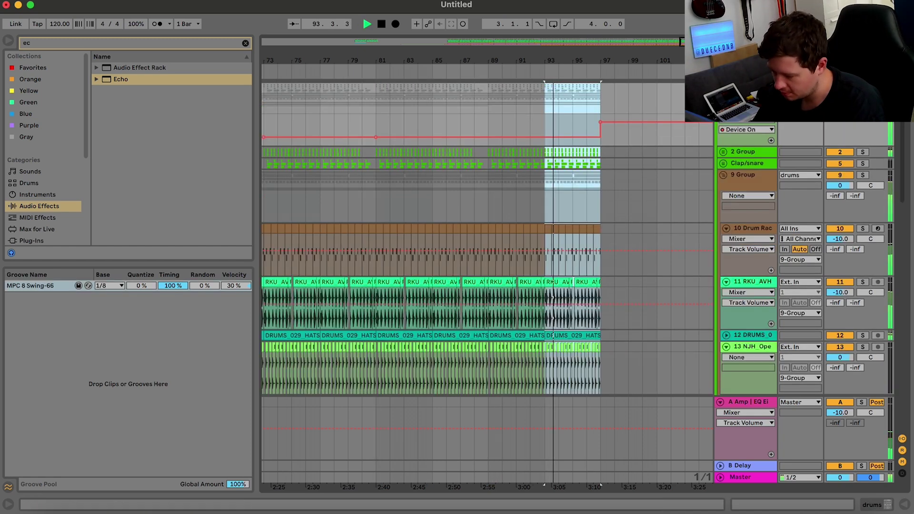
scroll(656, 213, "down", 3)
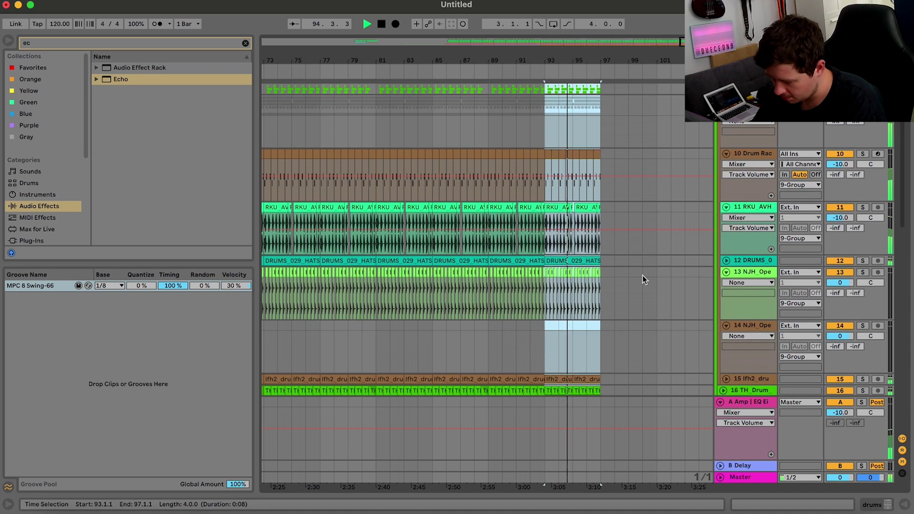
left_click(602, 299)
key("space")
left_click_drag(602, 299, 539, 264)
left_click_drag(607, 161, 545, 149)
key("space")
Play from bar 89 and delete the TH_Drum_Loop clips in bars 93–97 on track 16.
left_click(487, 153)
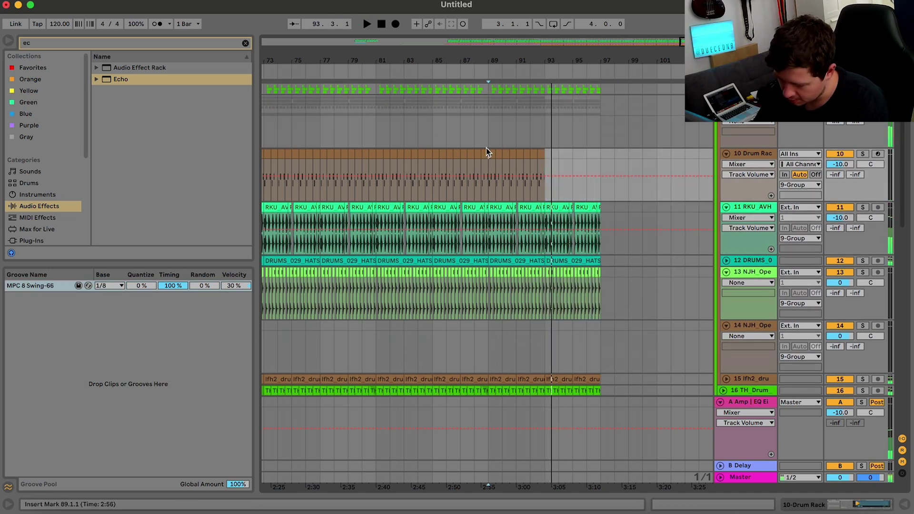
scroll(481, 153, "up", 3)
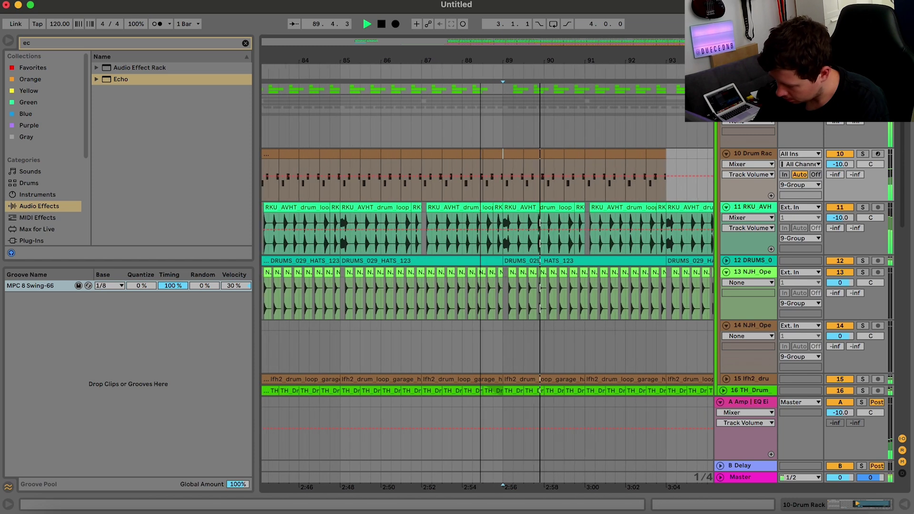
scroll(706, 261, "right", 3)
left_click(727, 261)
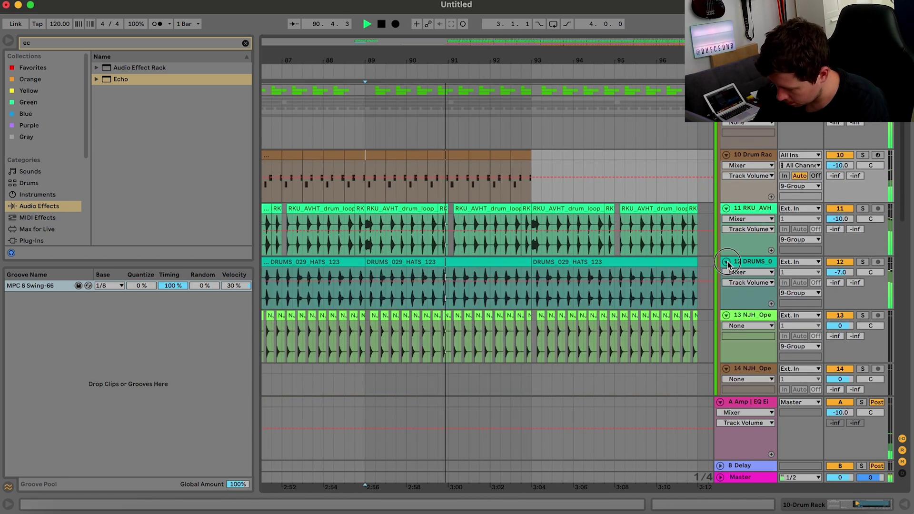
left_click(726, 261)
scroll(667, 267, "down", 5)
left_click(684, 258)
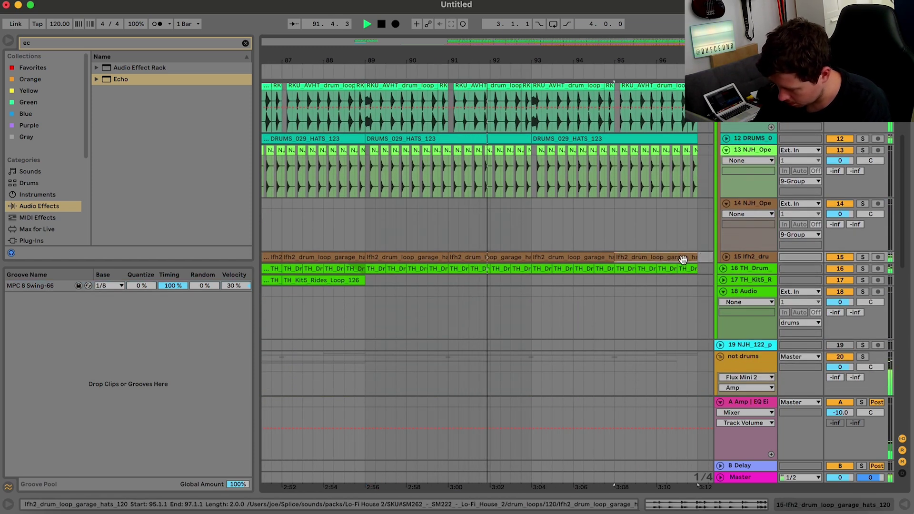
left_click(684, 268)
left_click(536, 269, "shift")
key("Delete")
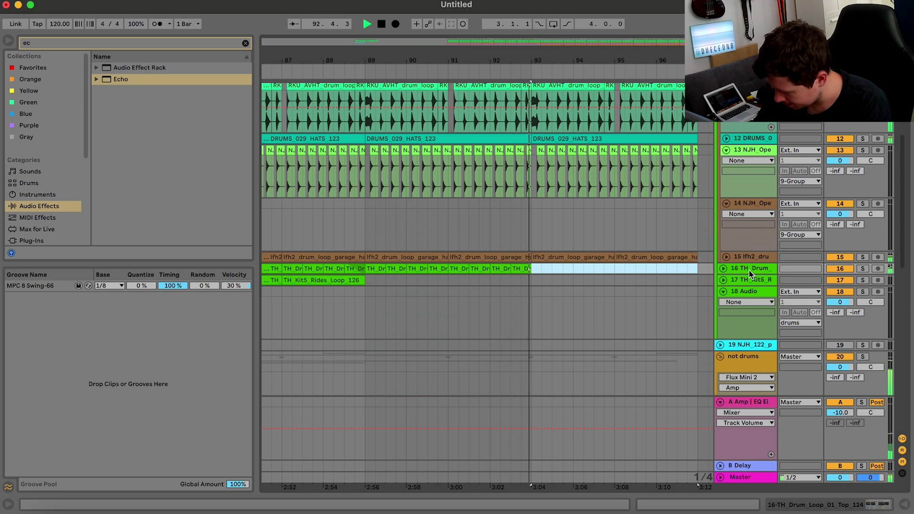
Move the TH_Drum track into the 9 Group above the lfh2 drum loop track, and fold track 14.
left_click_drag(750, 268, 748, 254)
scroll(727, 212, "down", 10)
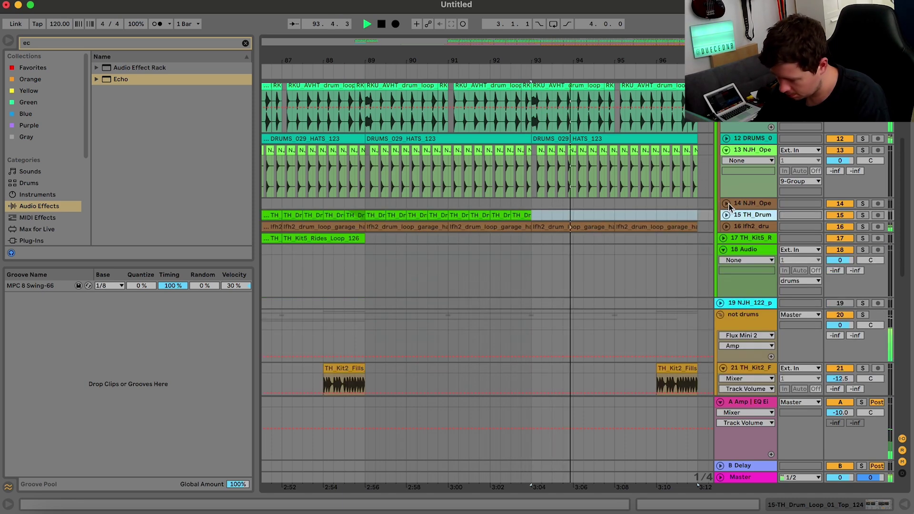
key("space")
Copy the drums group's bars 93–97, paste them at bar 1 and play them.
left_click_drag(400, 60, 399, 46)
left_click_drag(475, 101, 570, 99)
scroll(571, 99, "left", 15)
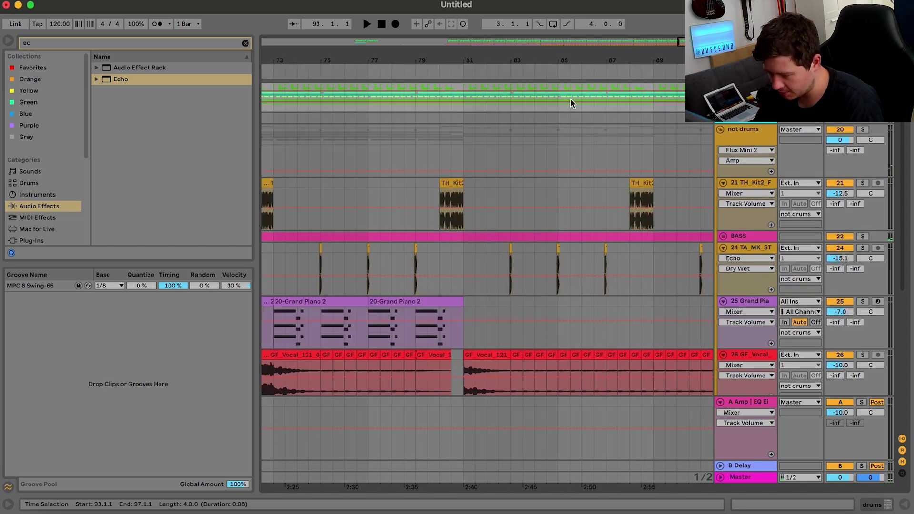
key("ctrl+v")
key("space")
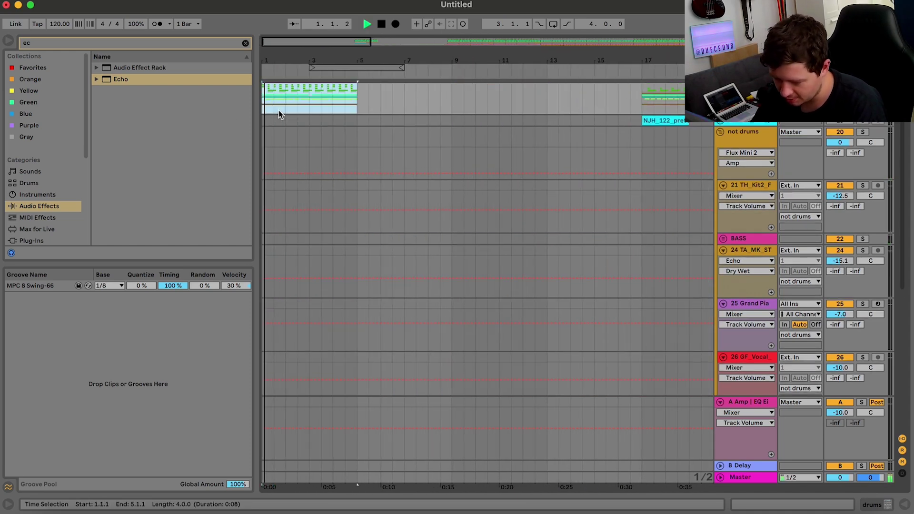
Duplicate the opening four bars of drums into bars 5–9 and remove the extra copy in bars 9–13.
key("ctrl+d")
key("ctrl+d")
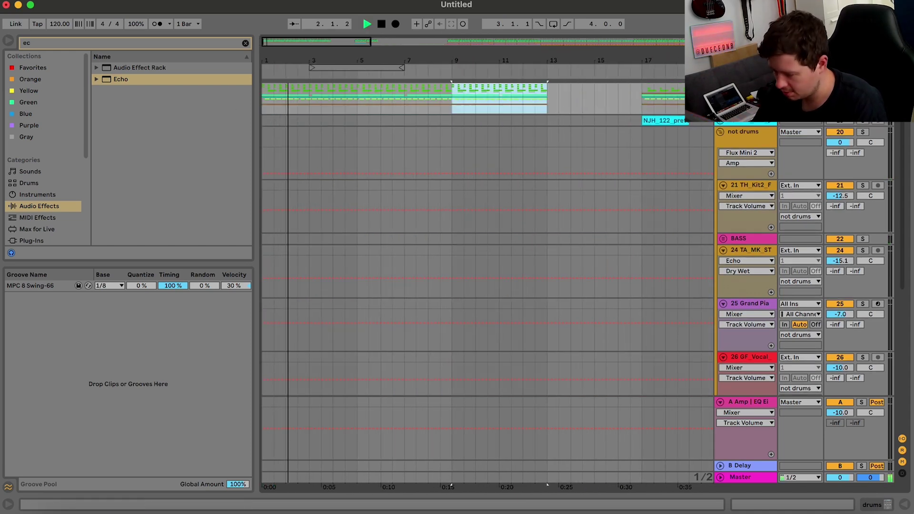
key("Delete")
Set the drums group's EQ Three Device On automation to On from bar 1 through bar 17.
key("ctrl+alt+l")
key("space")
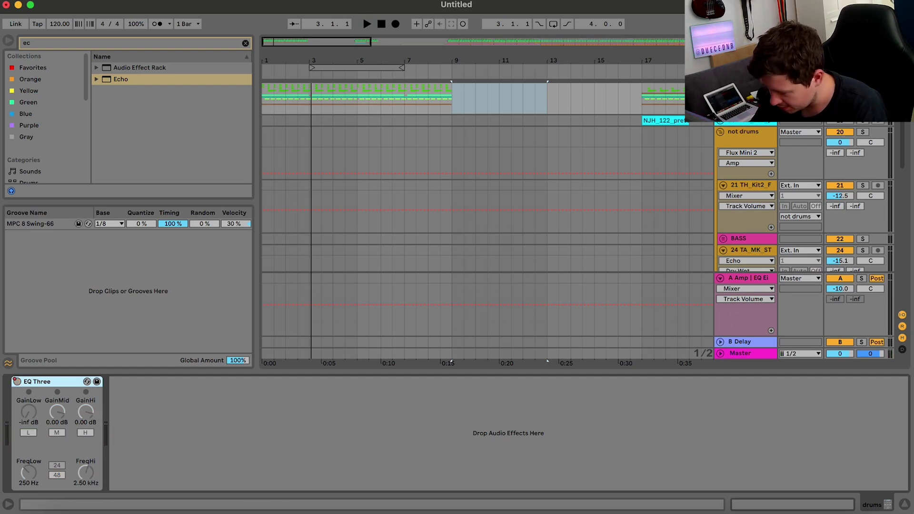
scroll(410, 138, "up", 3)
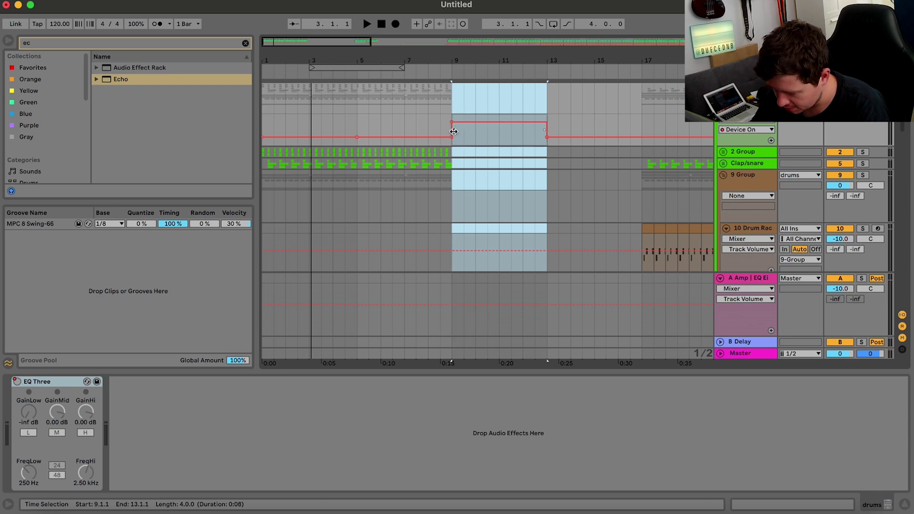
left_click(274, 122)
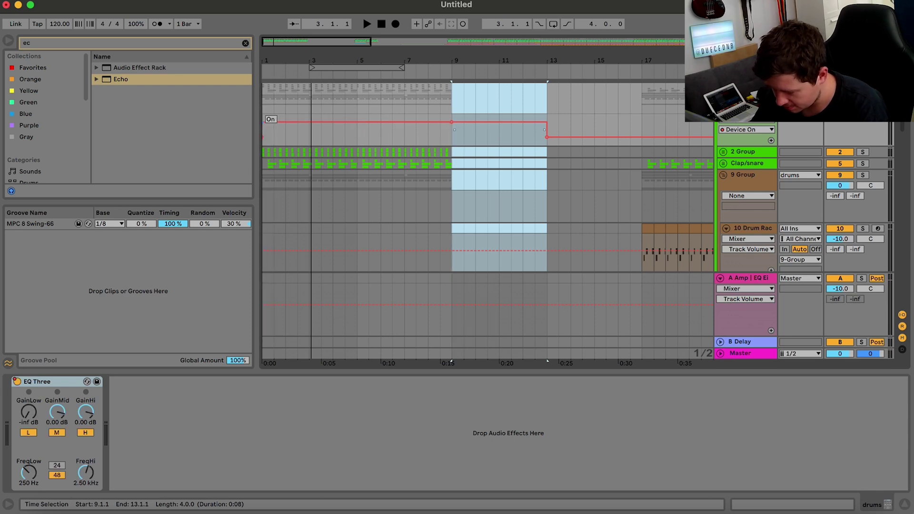
key("space")
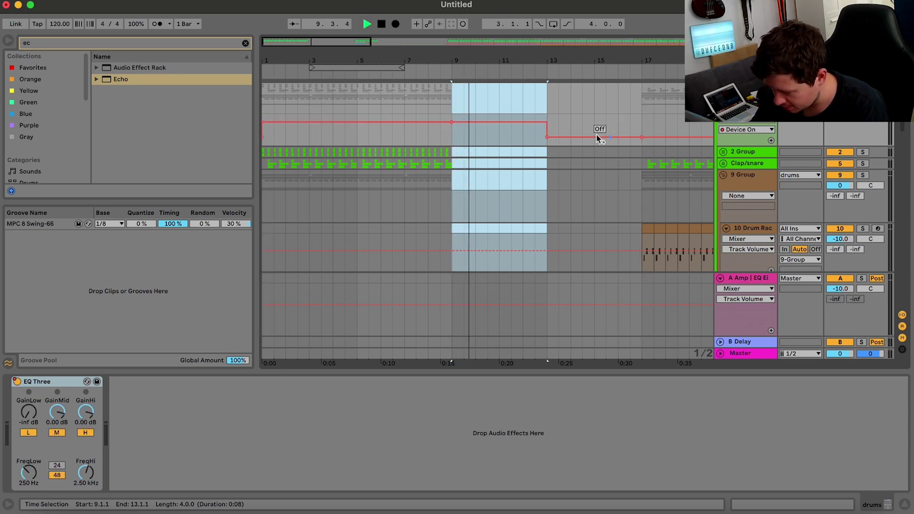
left_click(547, 137)
key("space")
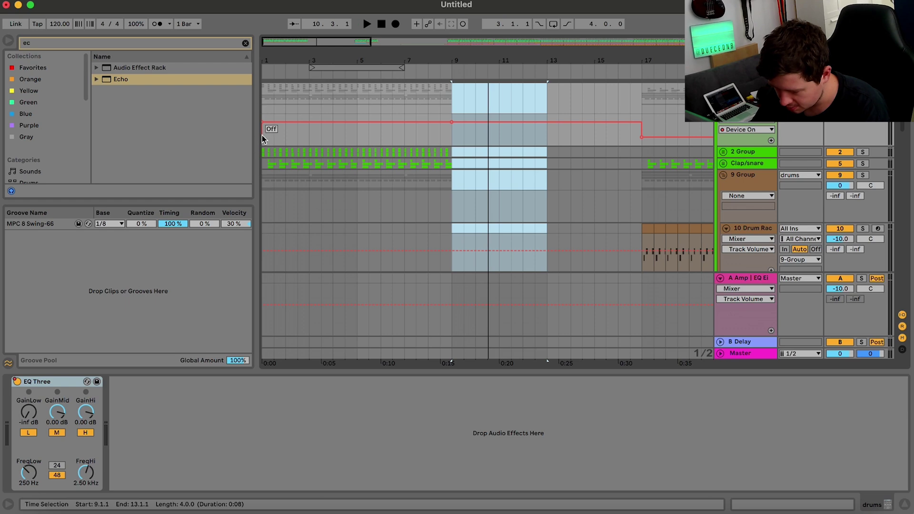
Play from bar 1 and try removing the Clap/snare clips in bars 1–9.
left_click(381, 24)
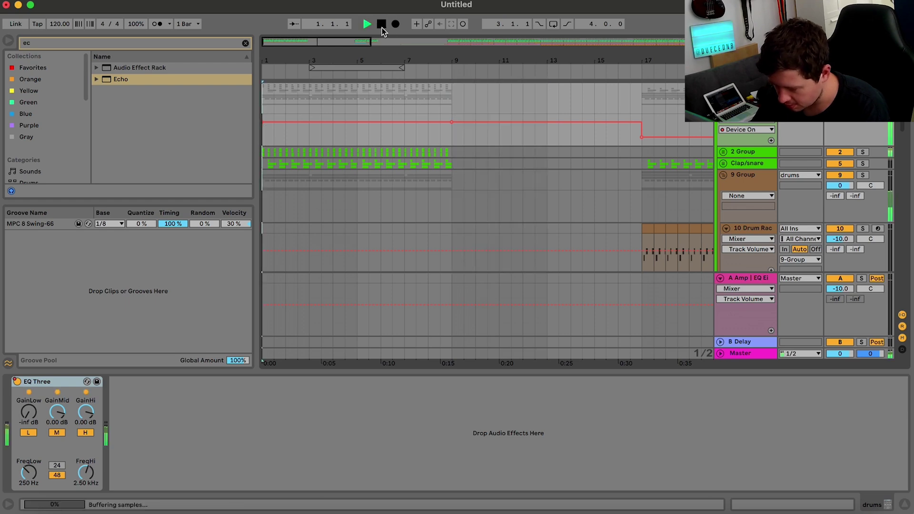
key("space")
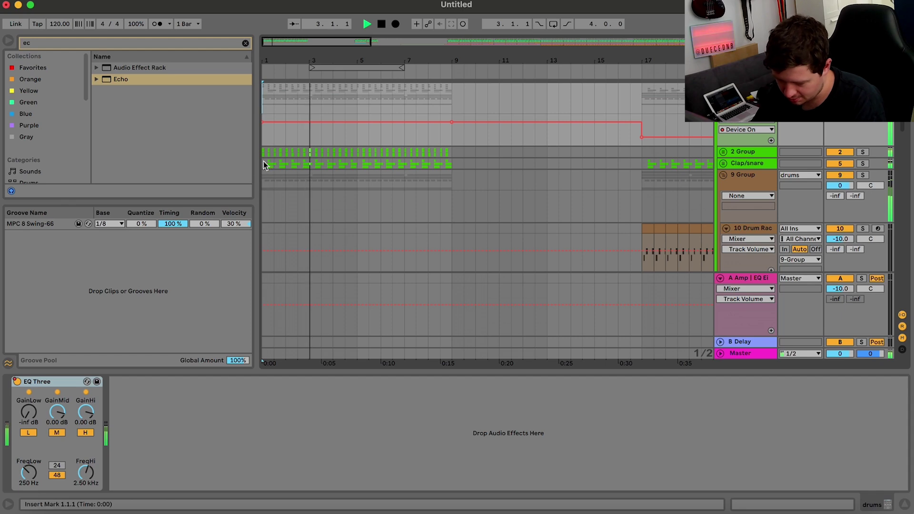
left_click_drag(265, 164, 455, 163)
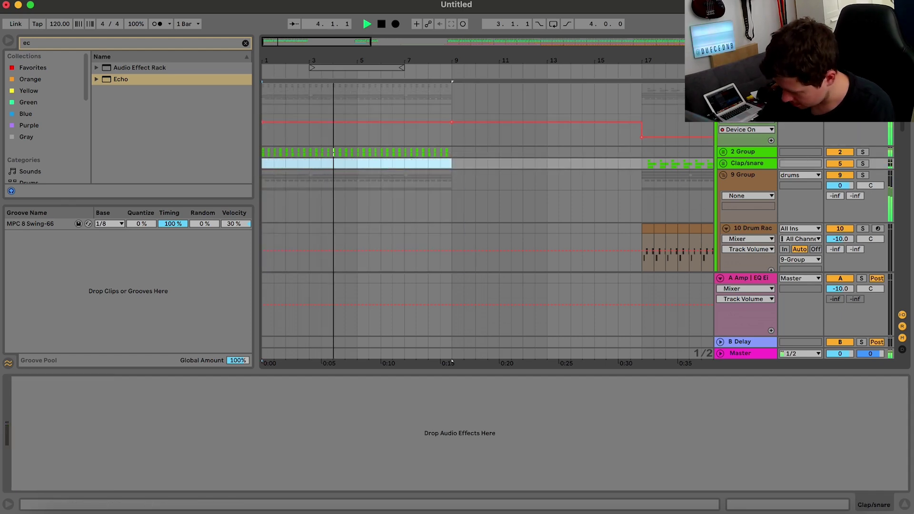
Fold the drums group and duplicate its bars 1–9 into bars 9–17.
left_click(720, 88)
left_click_drag(451, 101, 324, 93)
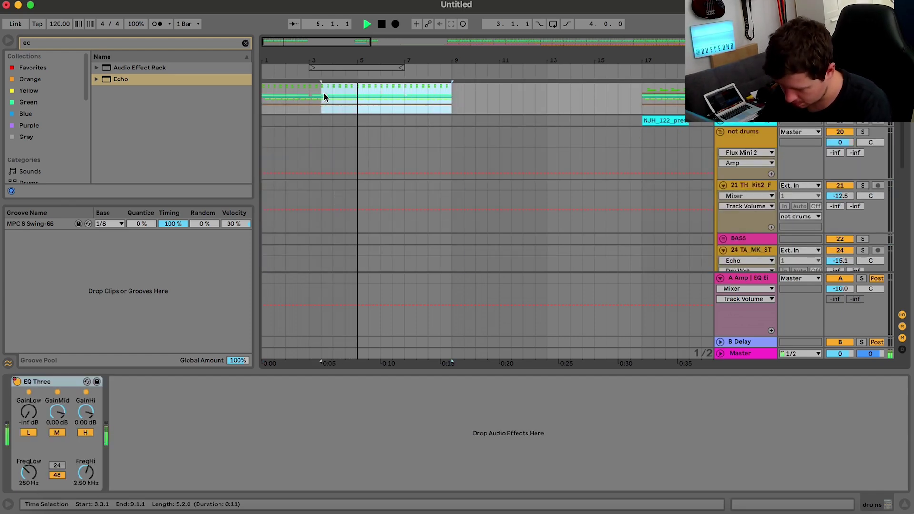
left_click(415, 111)
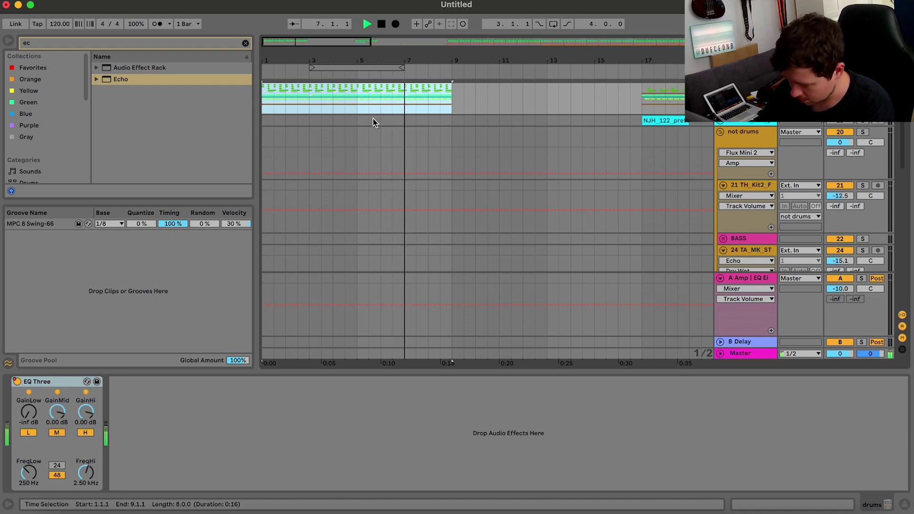
scroll(435, 127, "right", 5)
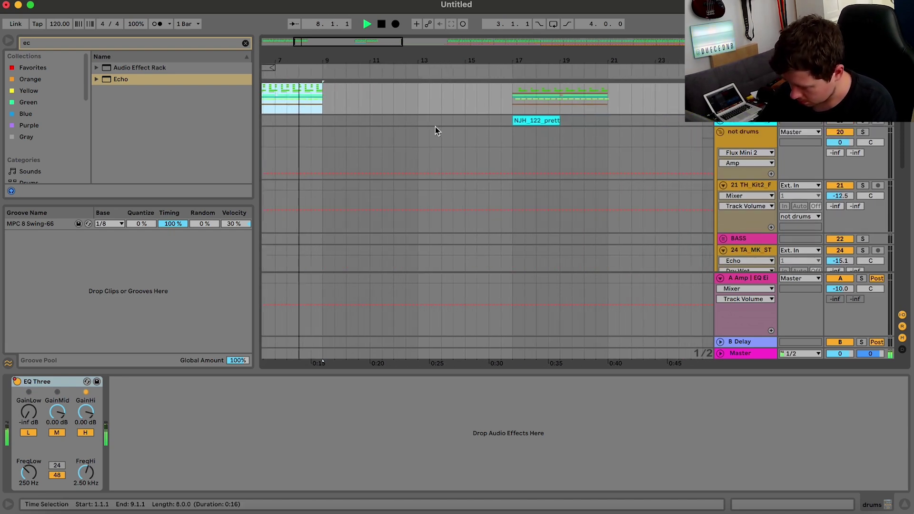
scroll(435, 127, "left", 5)
scroll(435, 127, "up", 1)
scroll(435, 126, "up", 3)
key("super+d")
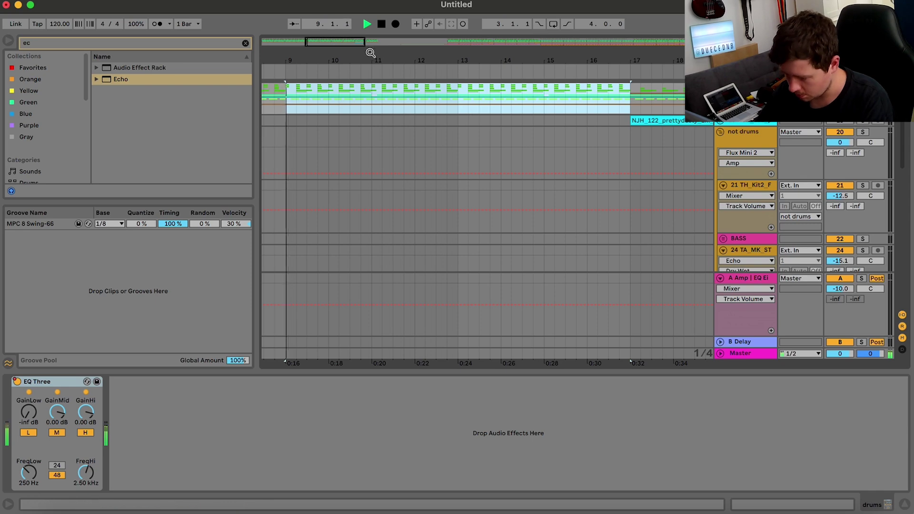
Set the drums' EQ Three Device On automation to On in bars 1–9 and Off in bars 9–17, playing from the start.
left_click_drag(369, 54, 368, 27)
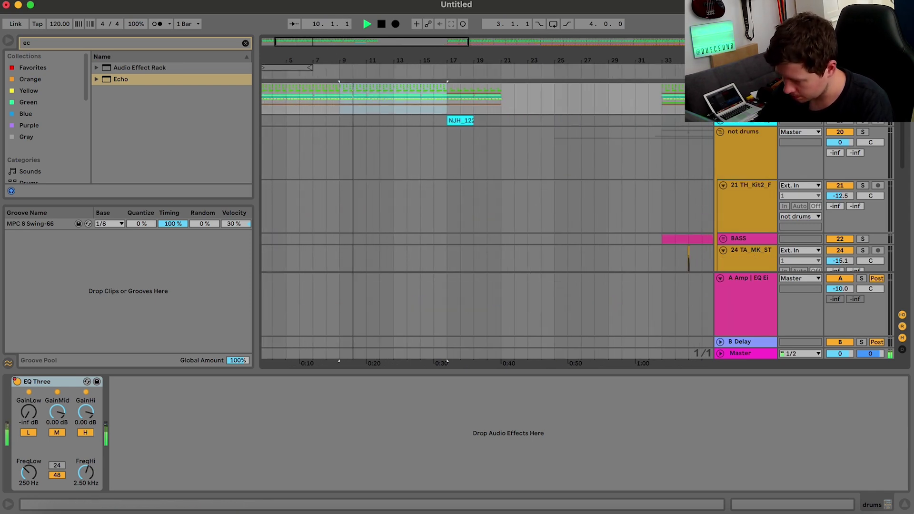
scroll(760, 124, "up", 5)
key("a")
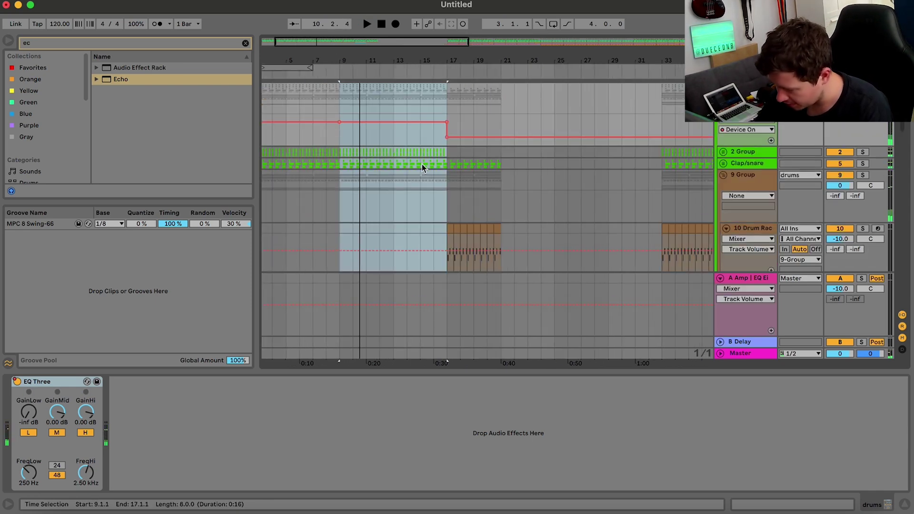
left_click(338, 123)
left_click_drag(334, 125, 262, 135)
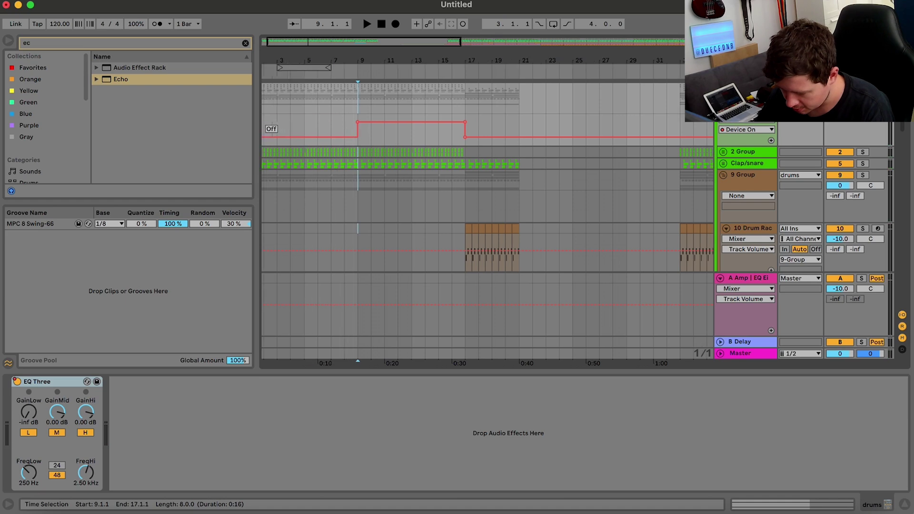
key("space")
left_click(381, 24)
key("space")
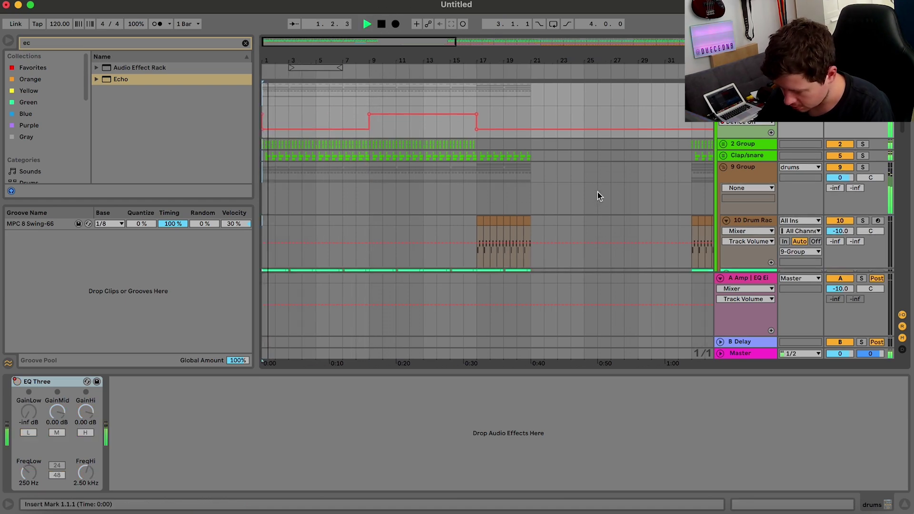
left_click_drag(382, 115, 382, 129)
key("space")
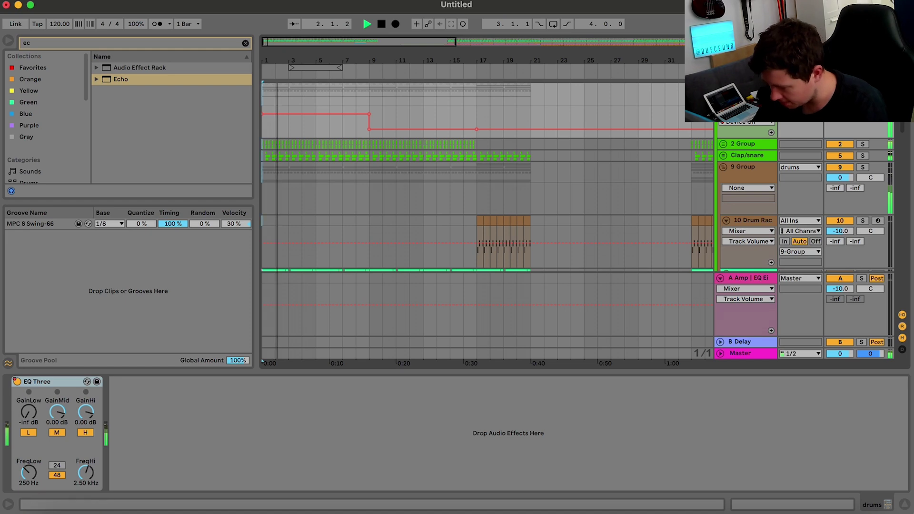
Delete the Clap/snare clips in bars 1–5, and fold the drums and not drums groups.
scroll(514, 143, "up", 1)
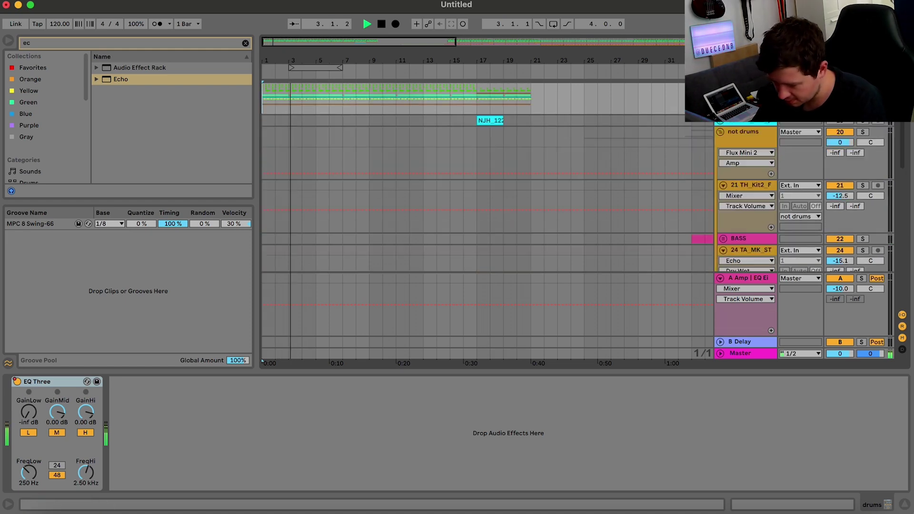
left_click_drag(319, 175, 226, 173)
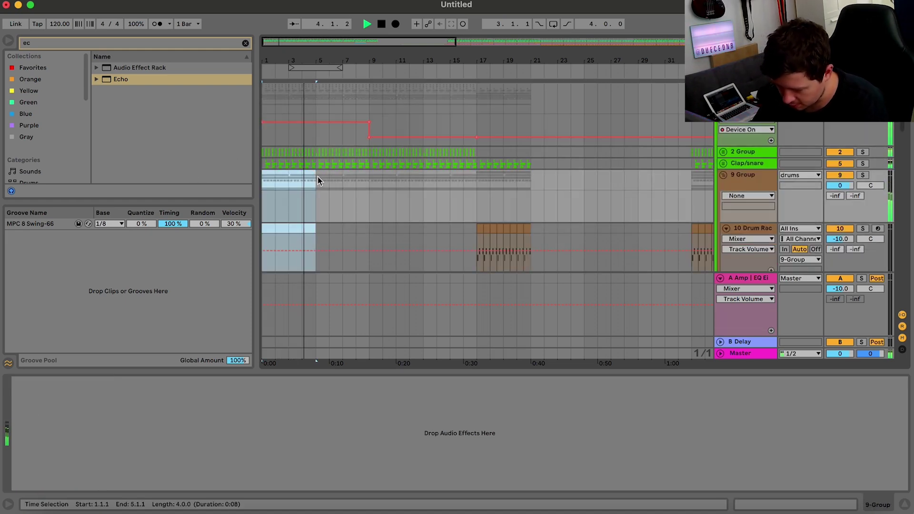
left_click_drag(318, 167, 215, 161)
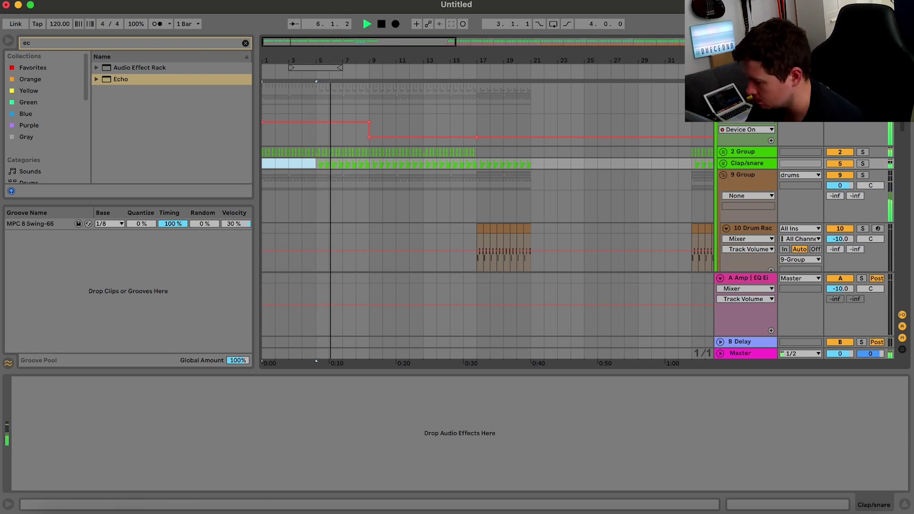
left_click(720, 88)
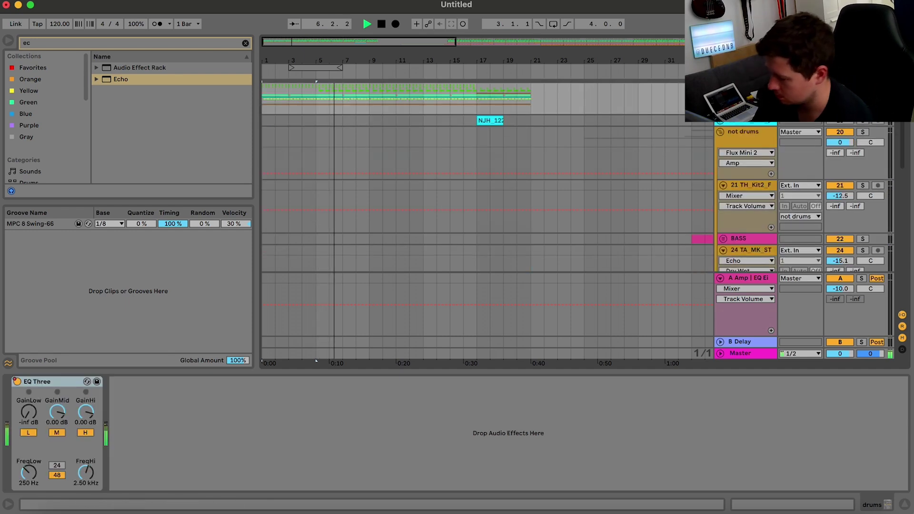
left_click(719, 131)
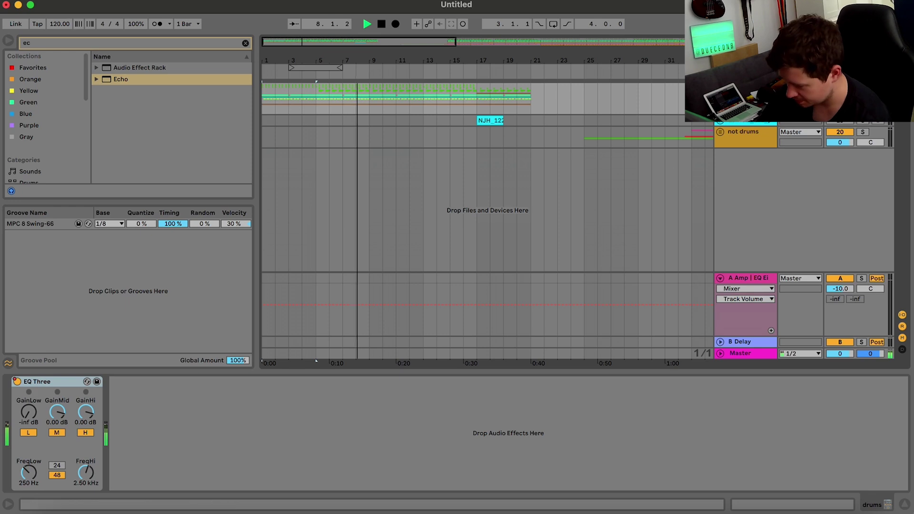
Duplicate the 2 Group hit at 8.4.1 to add an extra hit just before bar 9, and play from 8.4.1.
key("Right")
left_click_drag(365, 44, 353, 86)
left_click_drag(309, 38, 406, 178)
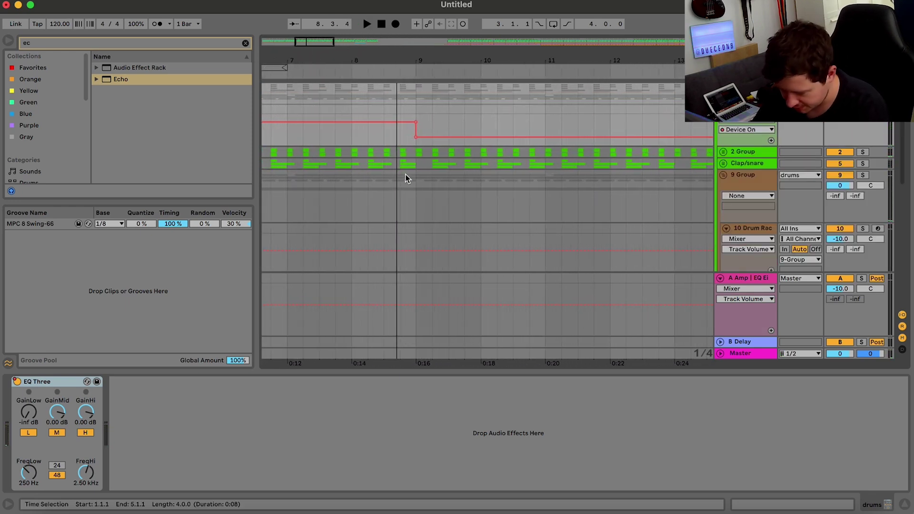
left_click_drag(310, 45, 310, 96)
left_click_drag(370, 152, 389, 153)
key("super+d")
left_click(375, 154)
key("space")
key("space")
left_click(370, 155)
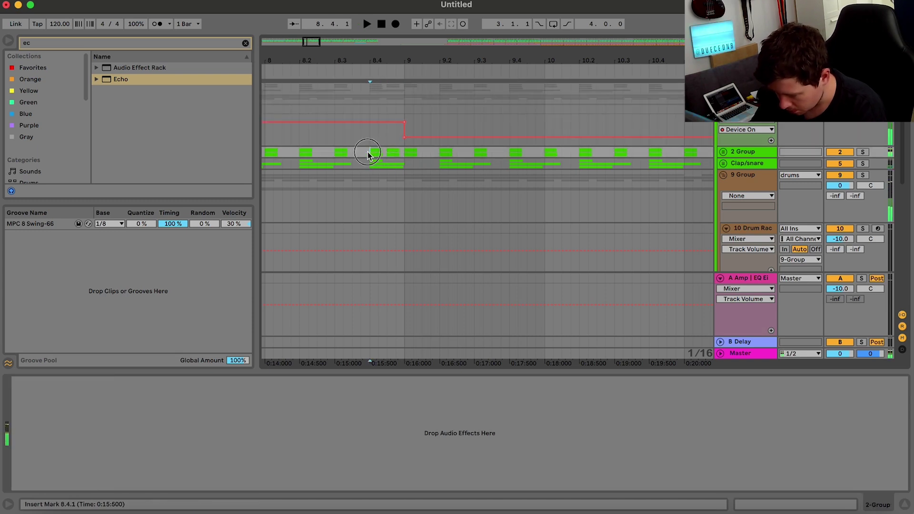
key("space")
Move the drums' EQ Three switch-off point from bar 9 to 8.4.3, and set its Device On automation to On in bars 17–33.
left_click(402, 122)
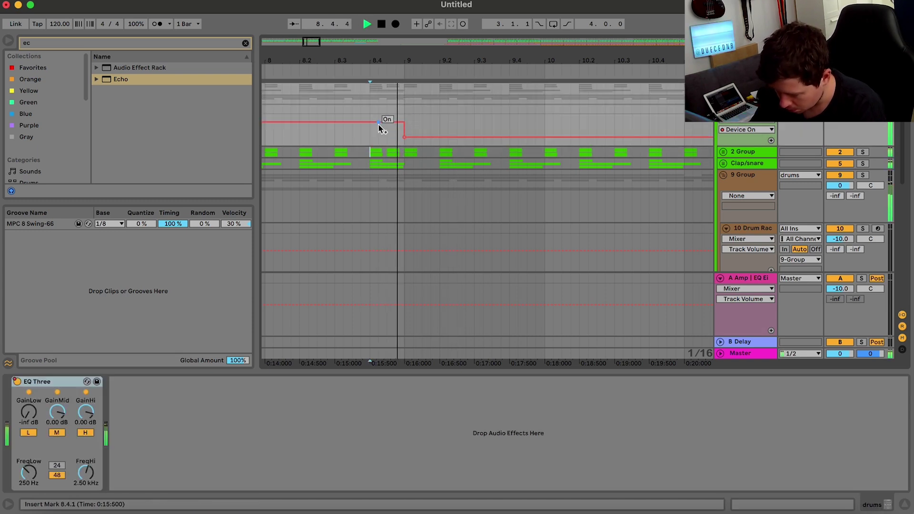
left_click_drag(405, 138, 387, 135)
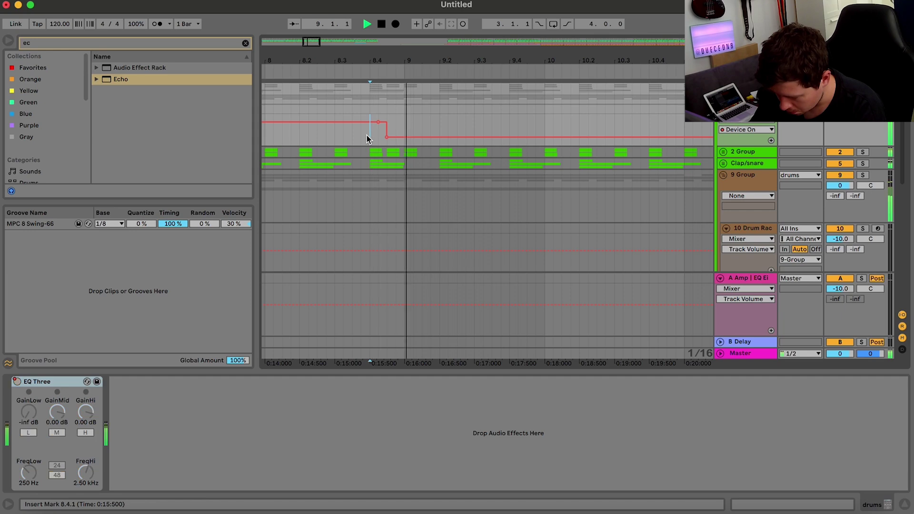
left_click_drag(316, 42, 316, 14)
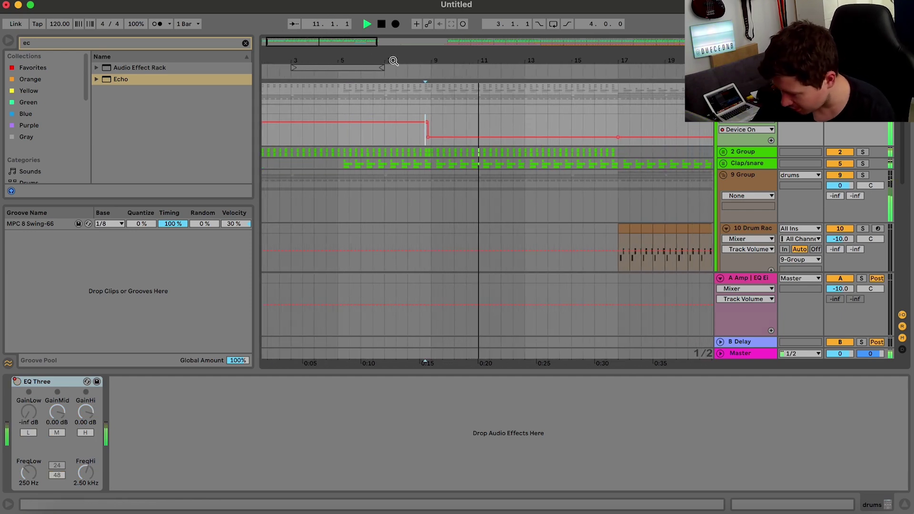
left_click_drag(621, 43, 598, 45)
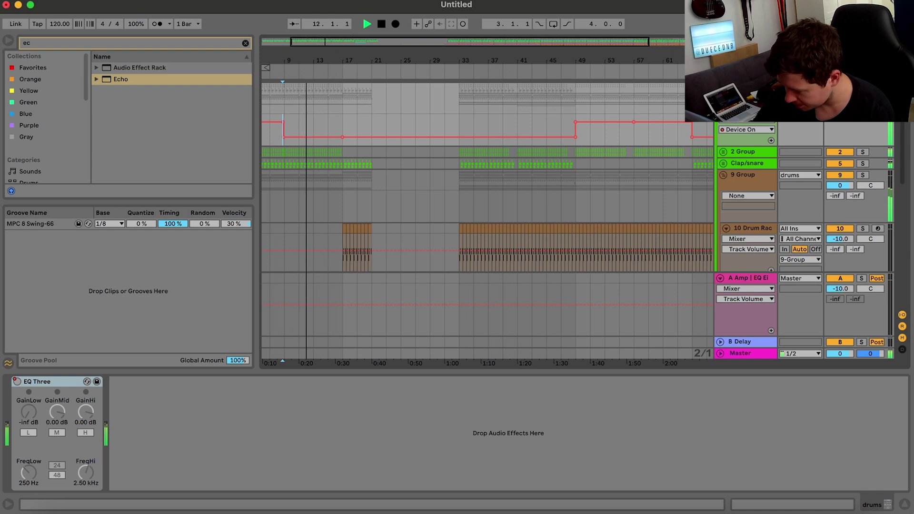
mouse_move(367, 124)
left_mouse_down()
mouse_move(370, 98)
mouse_move(421, 89)
left_mouse_up()
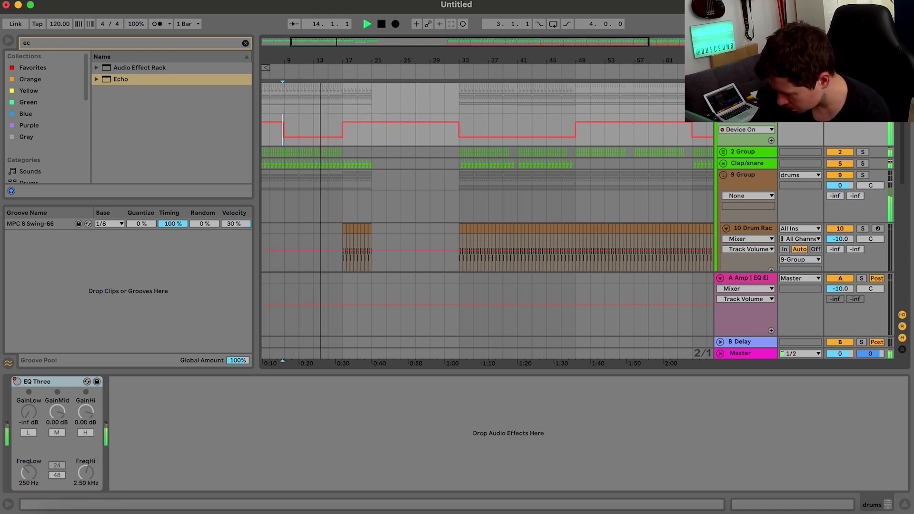
Fold the 9 Group, hide the device view and play the arrangement from bar 33.
left_click(723, 175)
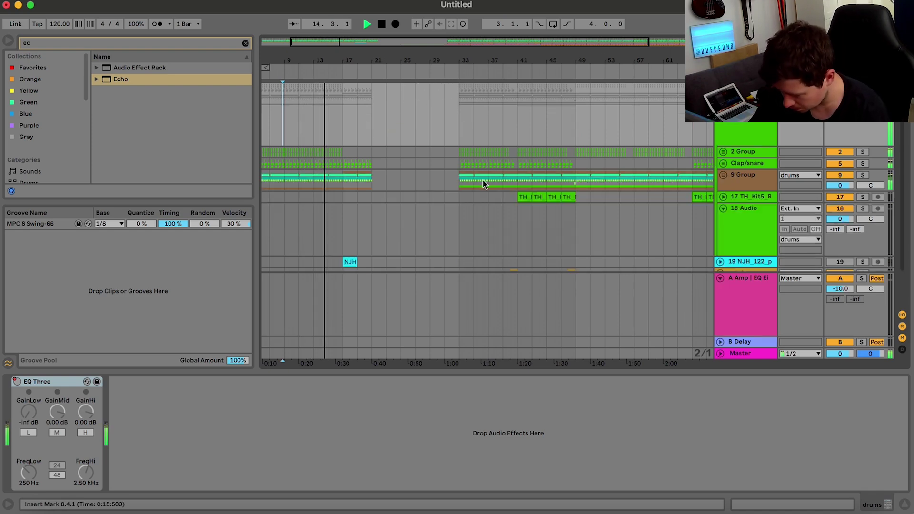
left_click(342, 179)
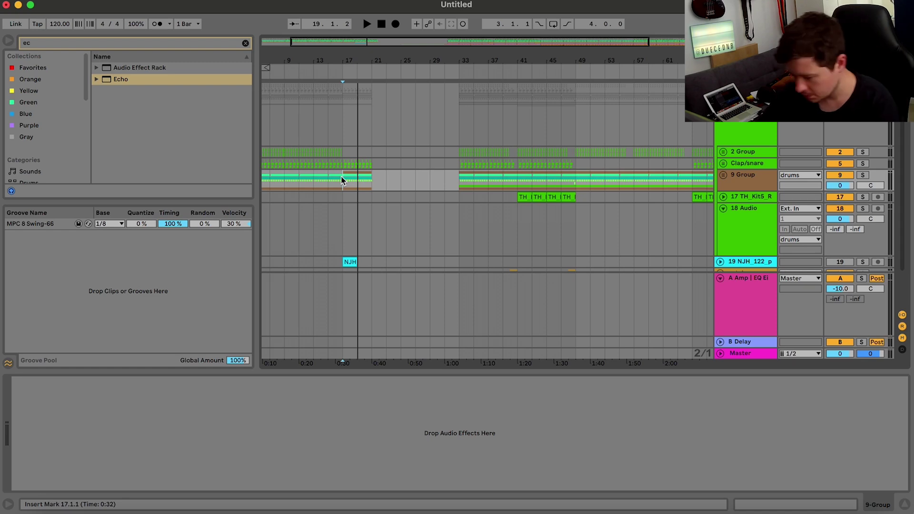
left_click(908, 507)
left_click(453, 276)
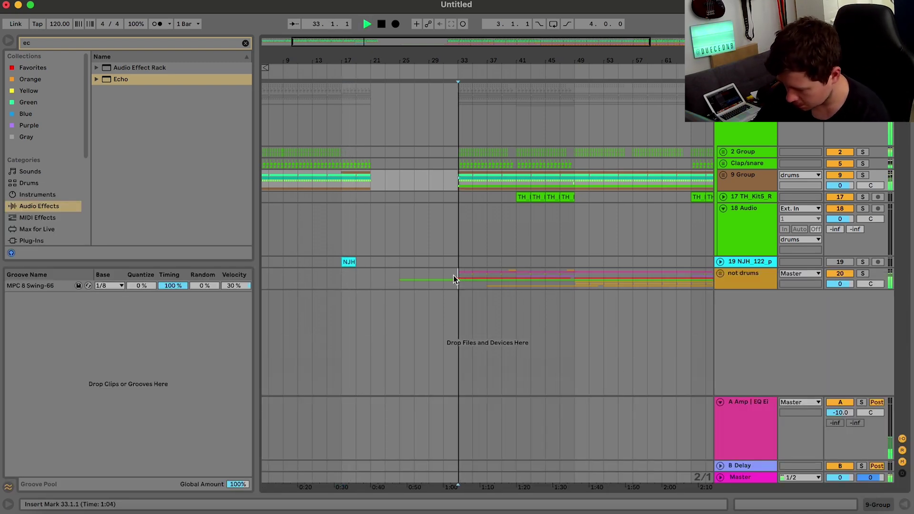
key("space")
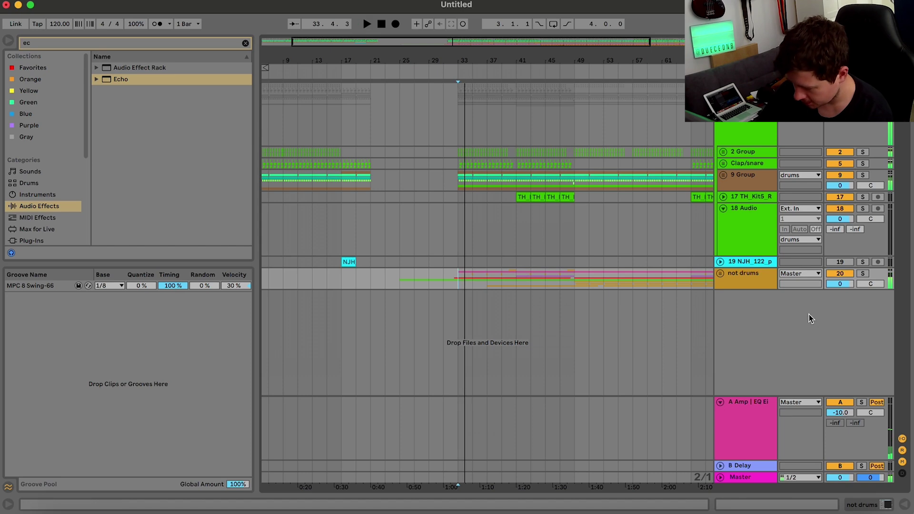
Unfold the not drums group, copy the Grand Piano clips from bars 41–49 to bar 17, and duplicate them to fill bars 17–33.
left_click(720, 275)
scroll(571, 276, "down", 8)
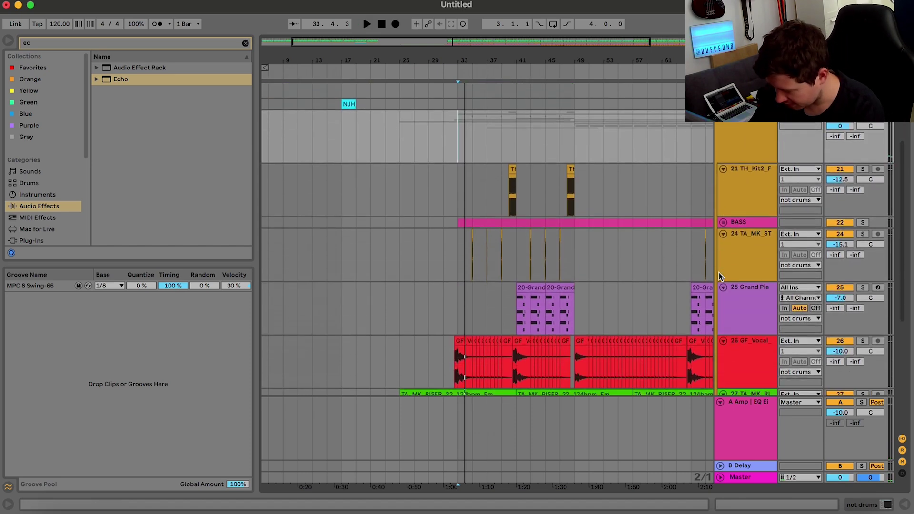
left_click(507, 279)
key("space")
left_click(340, 274)
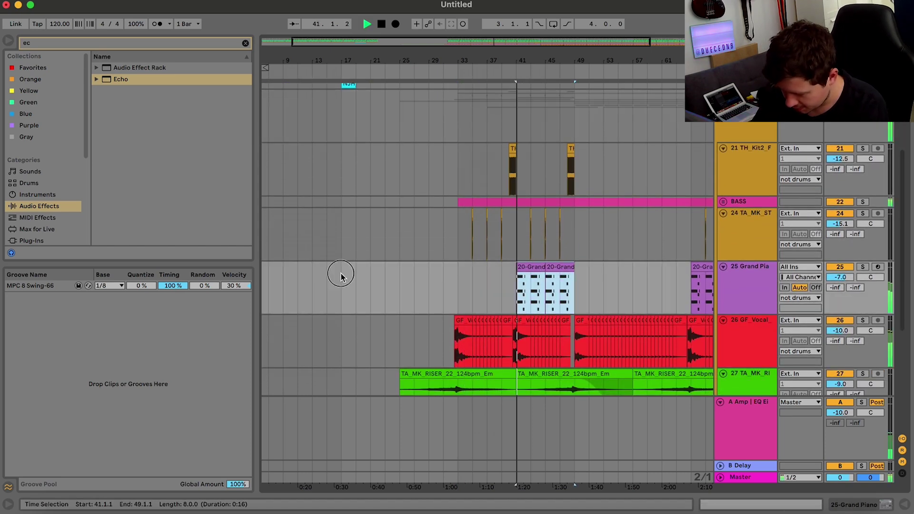
key("super+v")
key("space")
key("space")
scroll(346, 277, "right", 1)
key("ctrl+d")
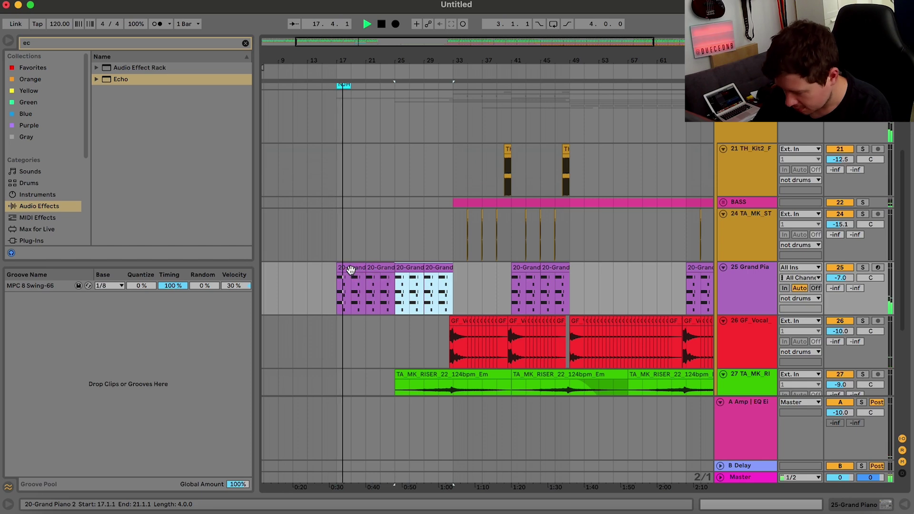
Copy the track 28 atmos and track 29 music loop clips from bars 49–65 to bar 17, and play from there.
scroll(350, 270, "down", 5)
scroll(350, 270, "right", 4)
scroll(350, 270, "down", 5)
scroll(350, 270, "right", 4)
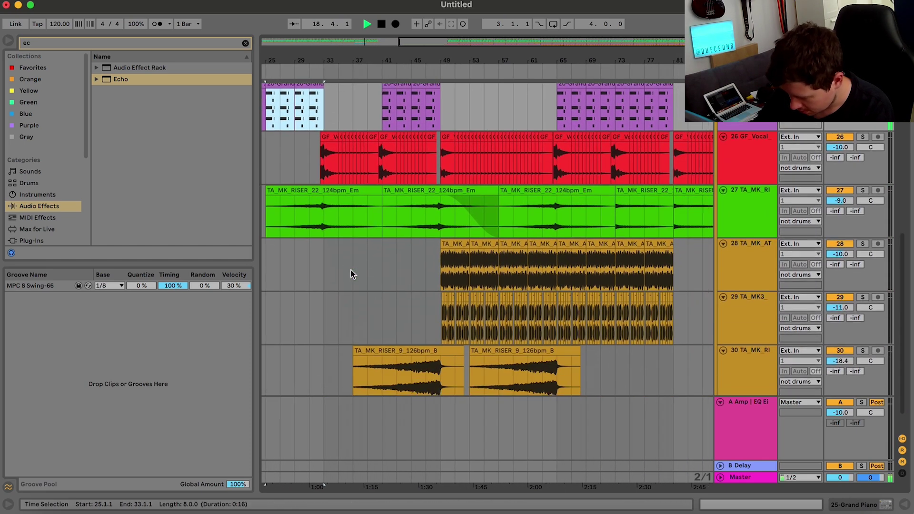
left_click_drag(377, 240, 476, 301)
key("space")
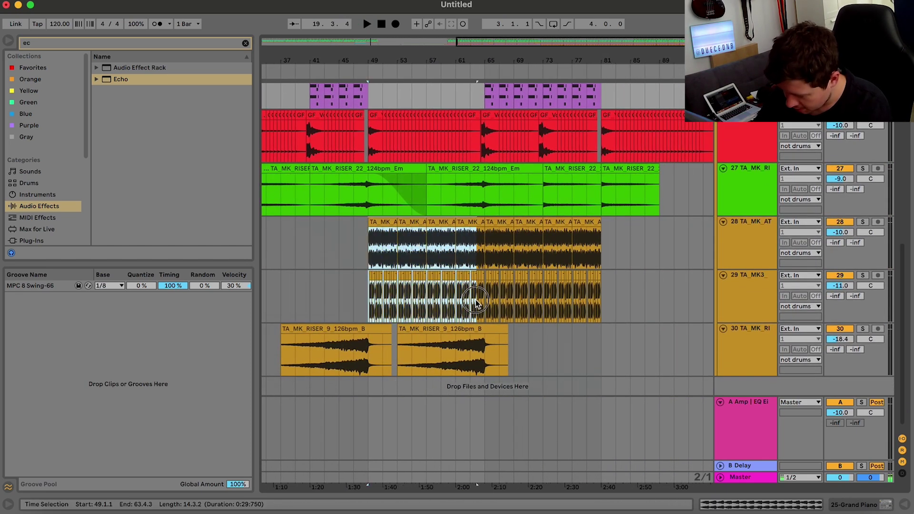
key("super+c")
scroll(486, 296, "left", 7)
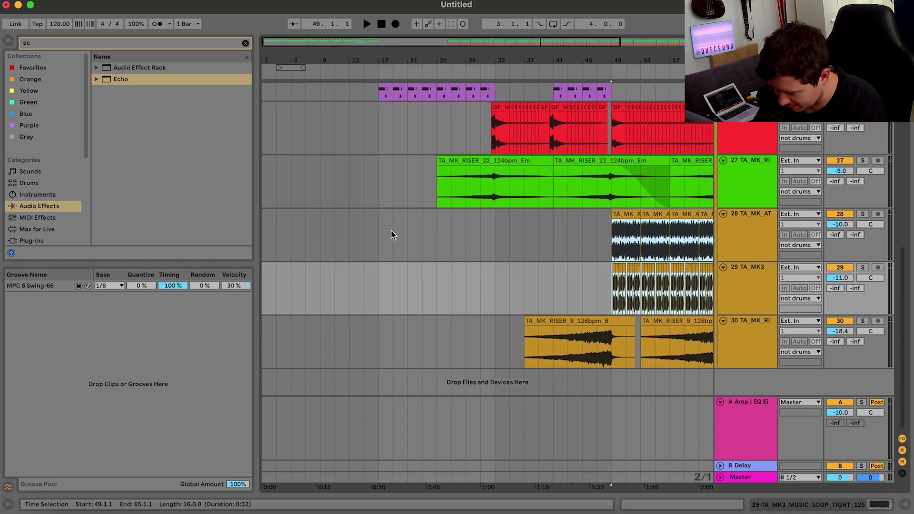
left_click(382, 228)
key("super+v")
key("space")
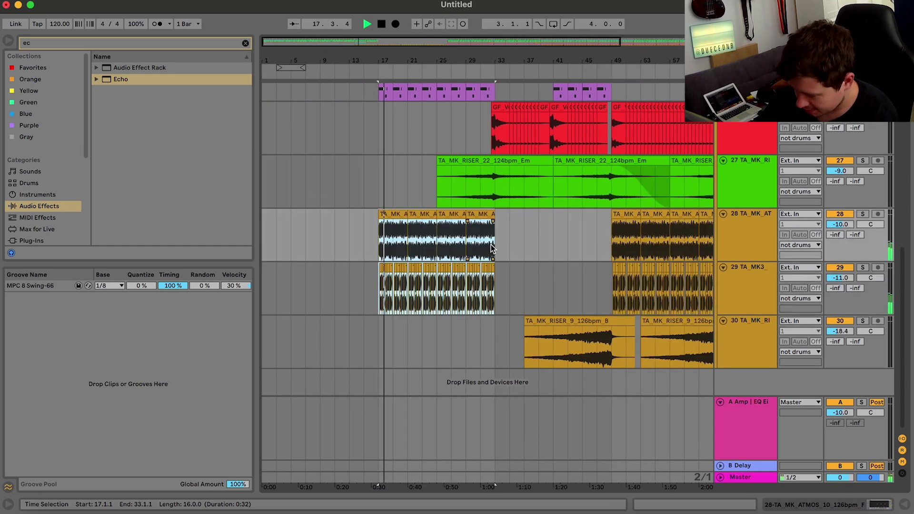
Listen to the section from bar 17, then restart playback from the beginning of the arrangement.
left_click(518, 272)
scroll(519, 272, "up", 10)
scroll(519, 272, "down", 10)
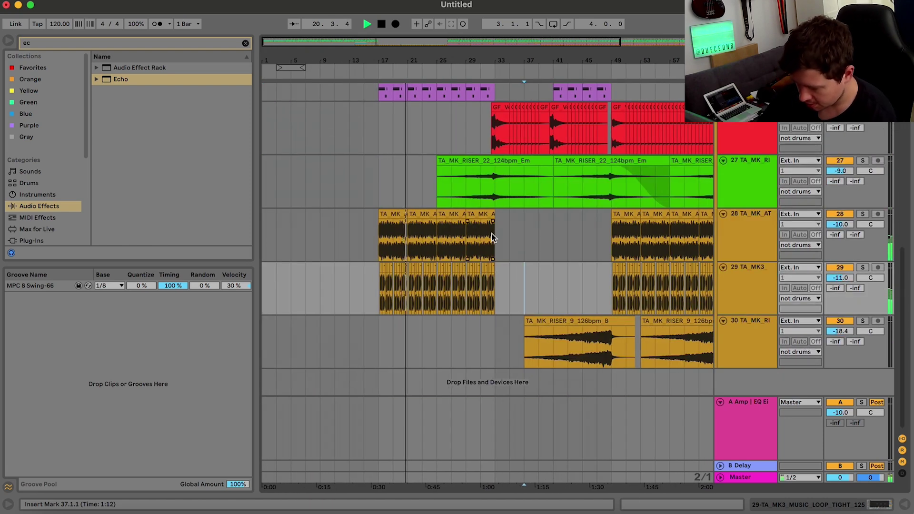
left_click(381, 23)
scroll(430, 157, "up", 5)
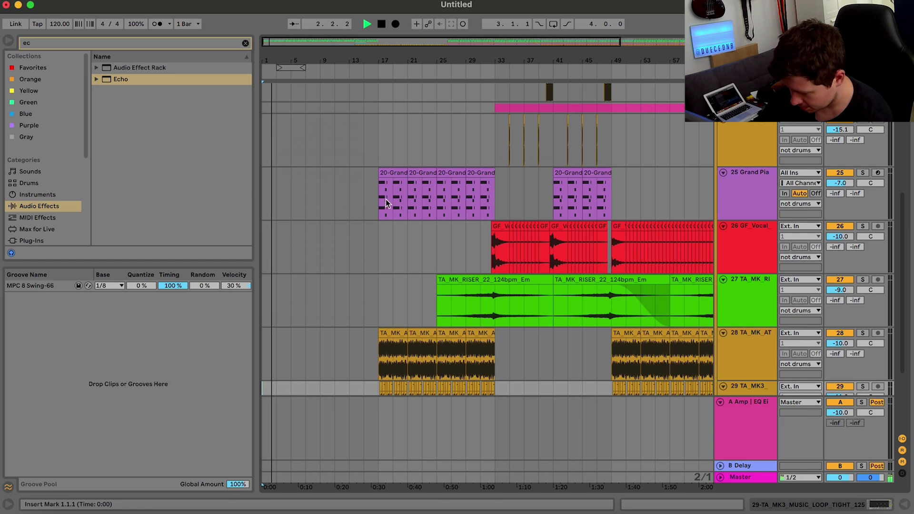
scroll(429, 230, "down", 5)
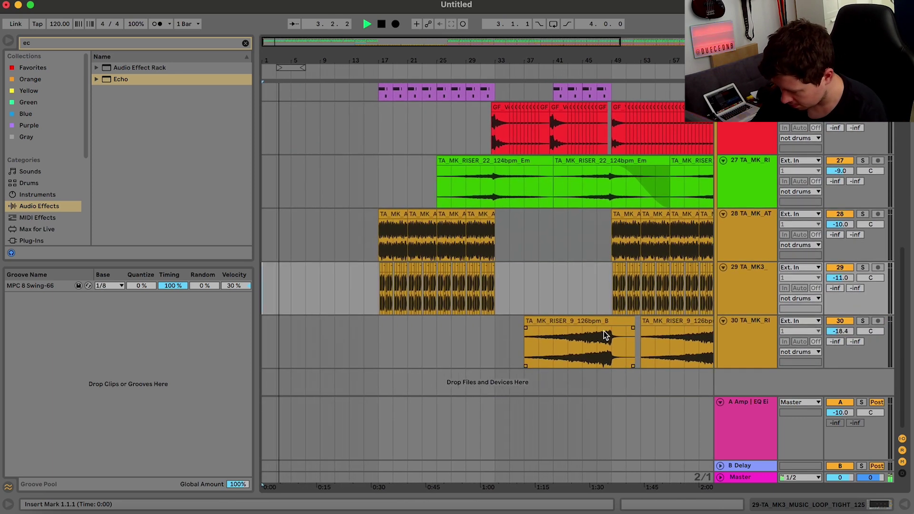
Copy the first TA_MK_RISER_9 clip on track 30 to bar 5, and audition its build-up from bars 15 and 17.
left_click(613, 324)
left_click(638, 335)
left_click_drag(639, 336, 531, 336)
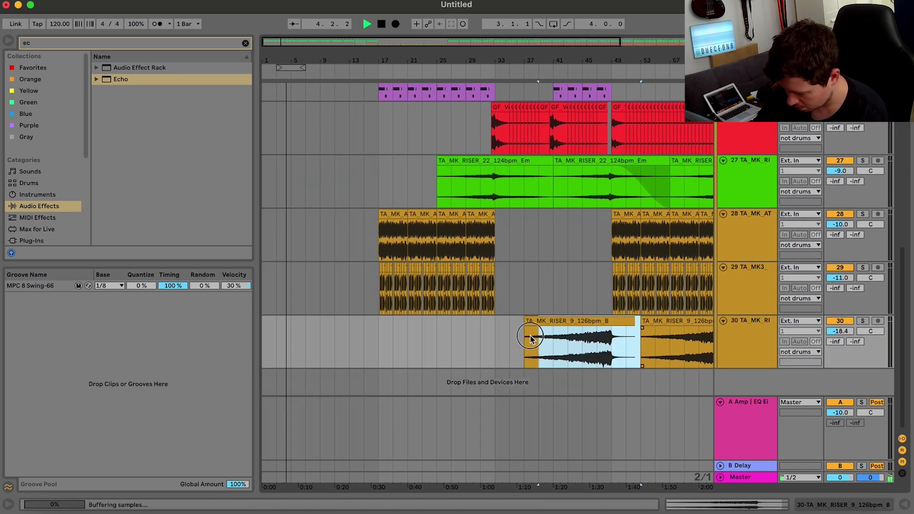
left_click(294, 333)
key("super+v")
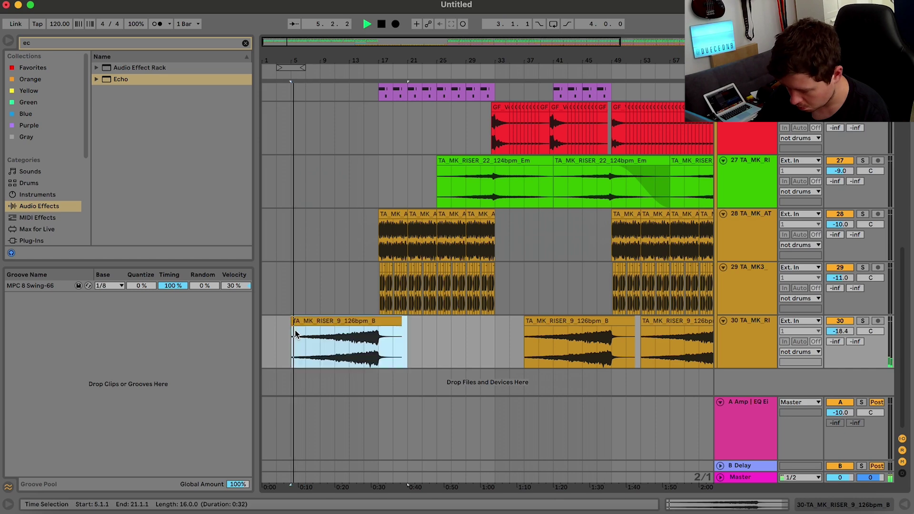
left_click(365, 351)
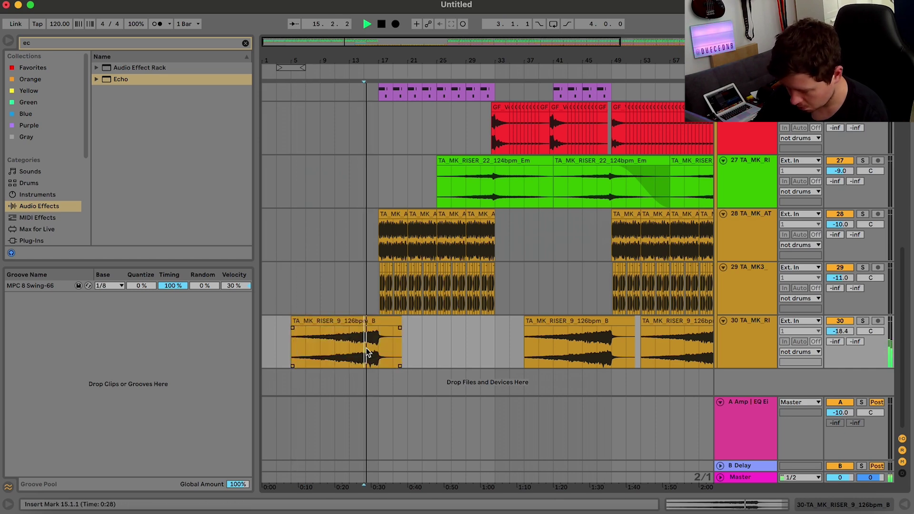
left_click(379, 339)
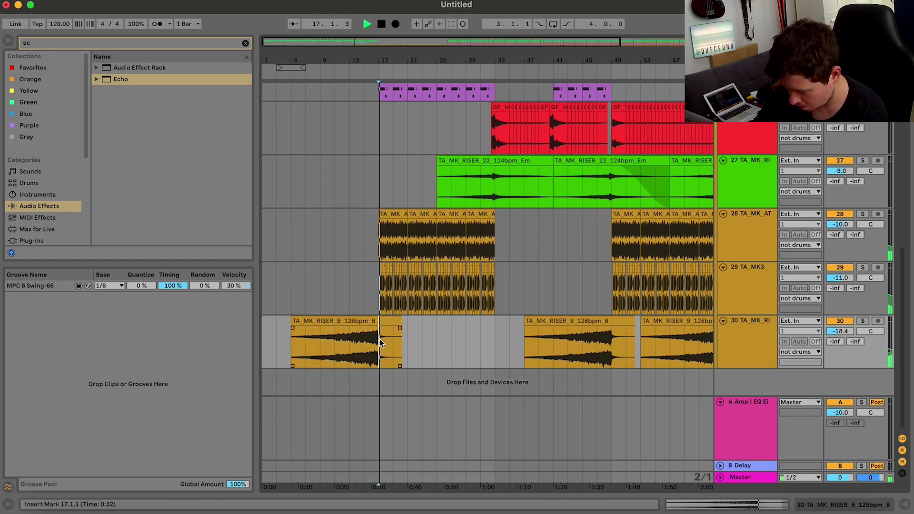
Delete the music loop clips on track 29 in bars 17–33.
left_click(717, 311)
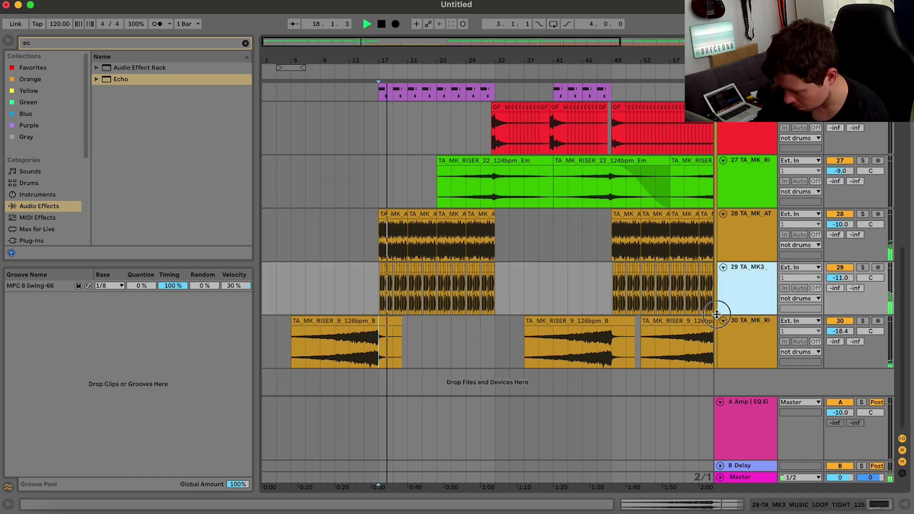
left_click_drag(524, 296, 327, 293)
key("space")
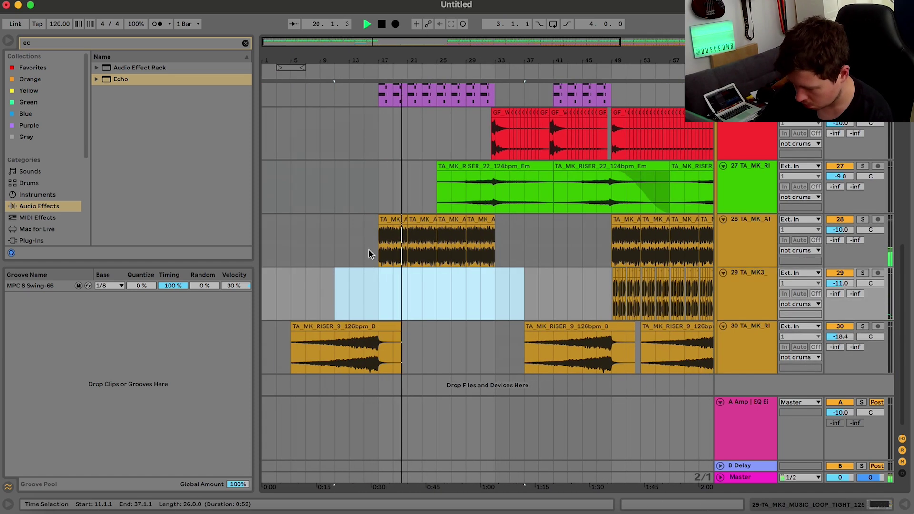
Copy the track 28 atmos clips from bars 17–25 to bar 1 and duplicate them to fill bars 1–17.
left_click(394, 220)
left_click(423, 223, "shift")
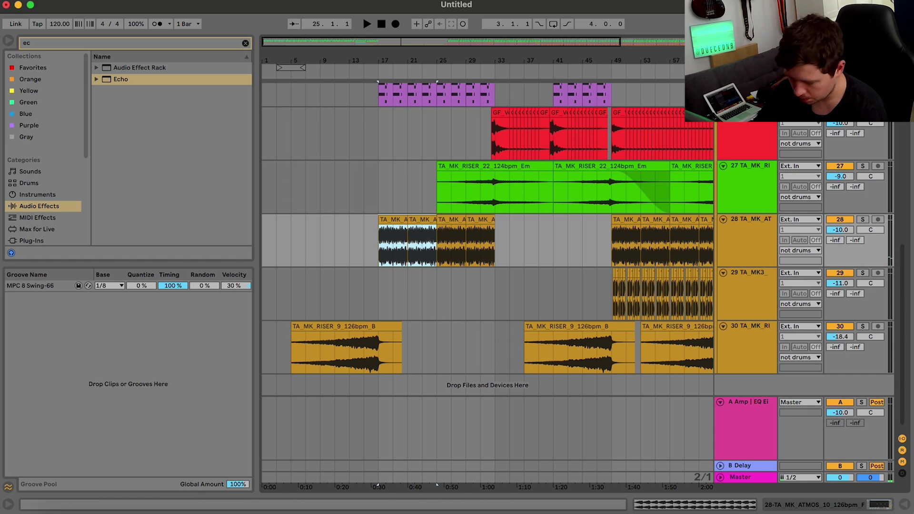
left_click(380, 24)
key("super+v")
key("space")
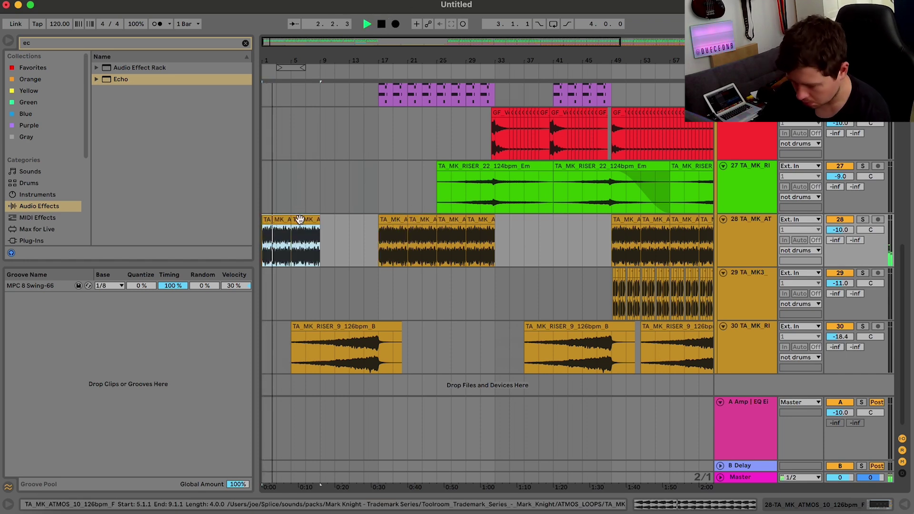
key("super+d")
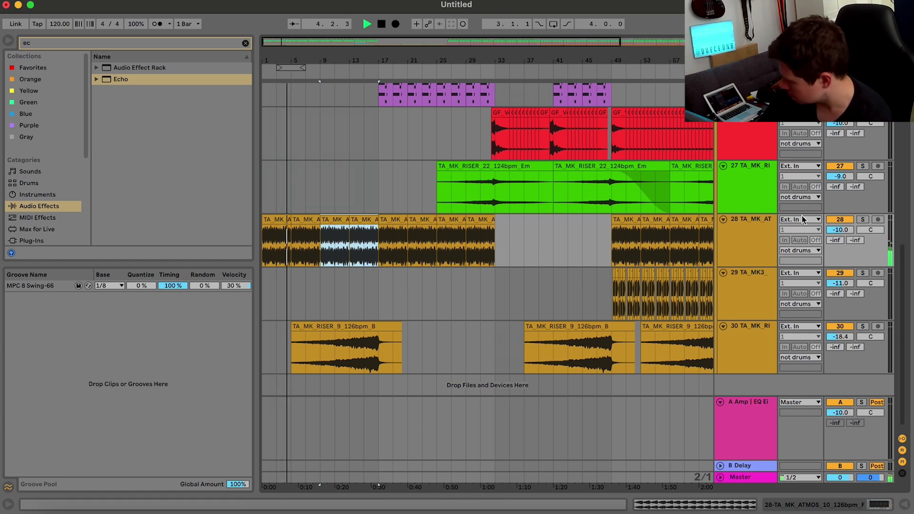
Fold all the tracks in the not drums group, stop playback and insert a new audio track below riser track 30.
left_click(755, 230)
key("super+a")
left_click(723, 220)
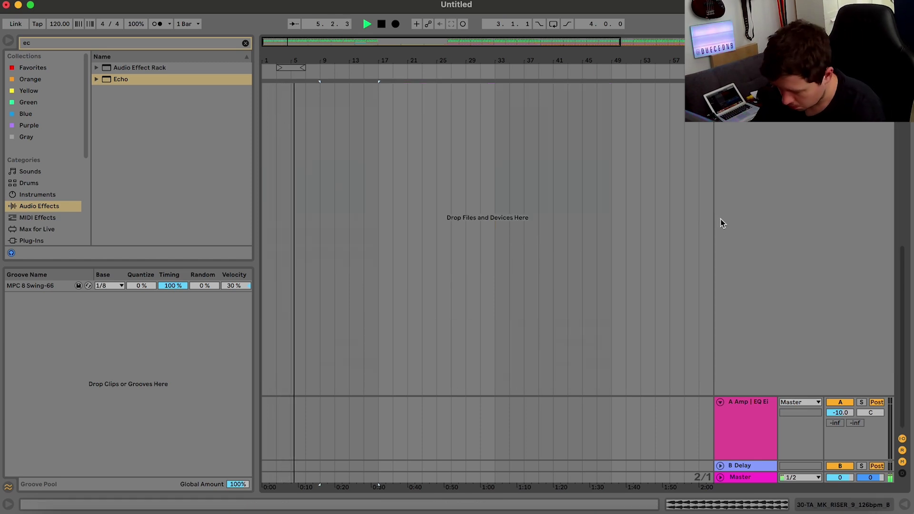
scroll(721, 221, "up", 5)
scroll(564, 218, "down", 1)
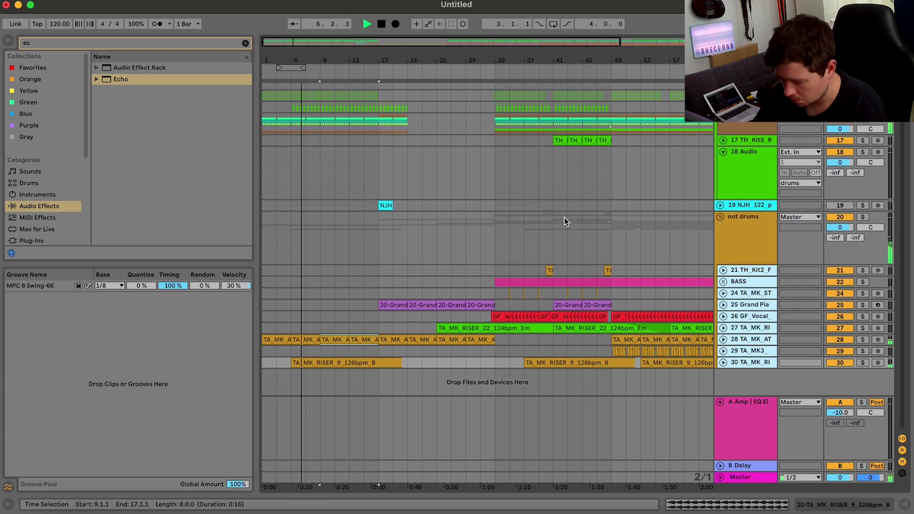
left_click(748, 364)
key("space")
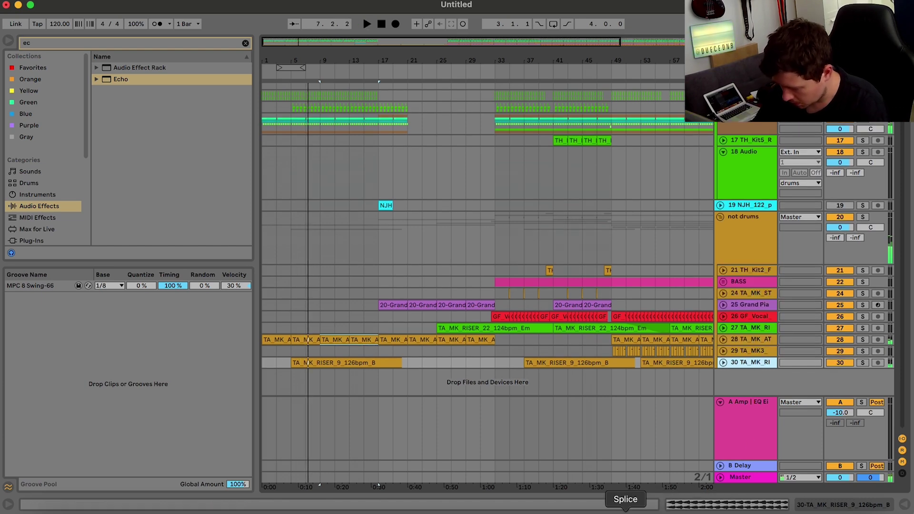
key("super+t")
Switch to Splice, audition the riser one-shots and copy T_TSMK5_124_fx_oneshot_riser_liftoff.wav.
left_click(625, 512)
key("Down")
key("Down")
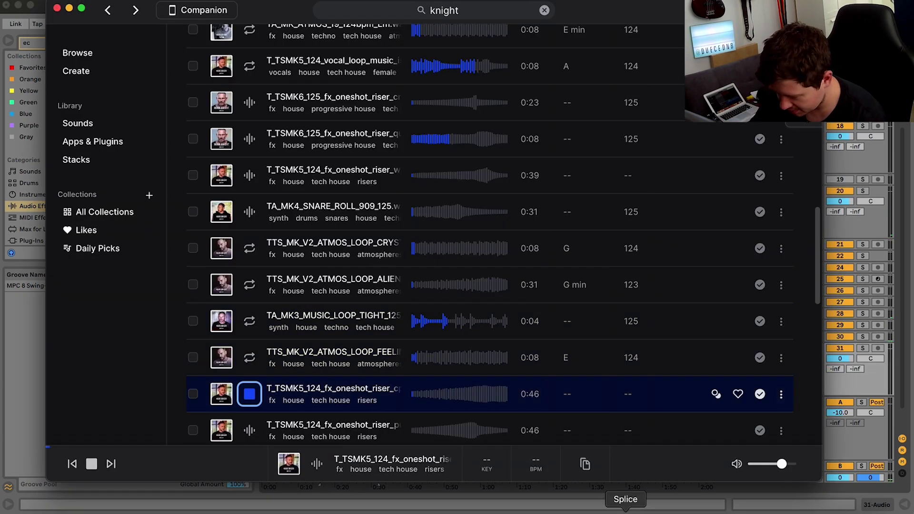
key("Down")
key("Down")
key("Down")
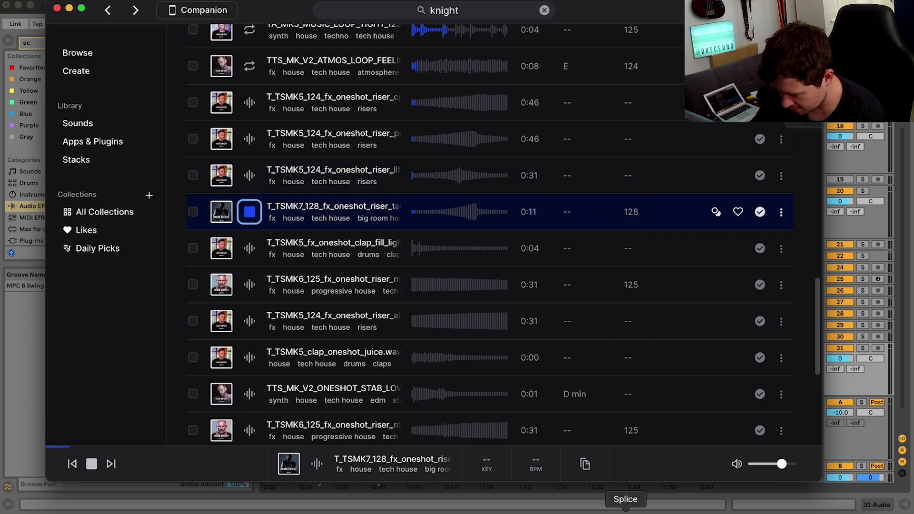
key("Up")
left_click(781, 175)
left_click(714, 216)
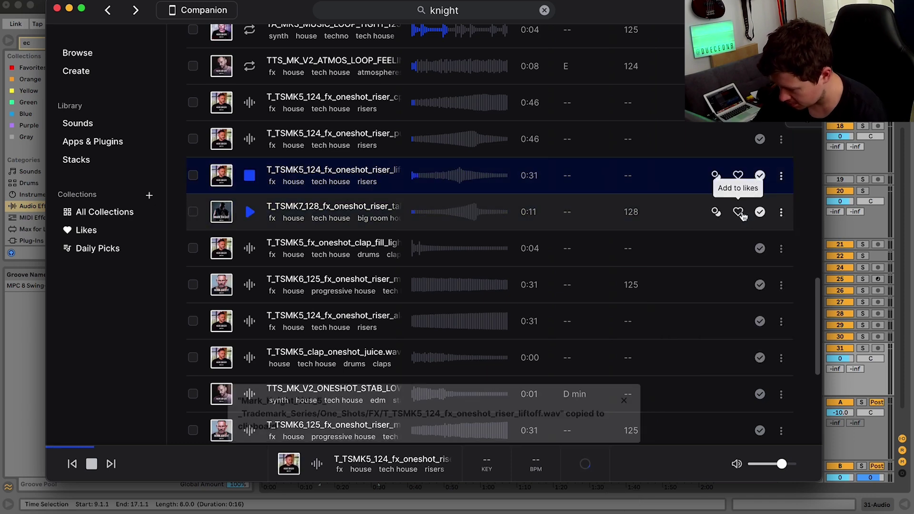
Return to the Live set, paste the liftoff riser at bar 1 on the new audio track and play it.
left_click(861, 282)
left_click(283, 353)
key("Left")
key("super+v")
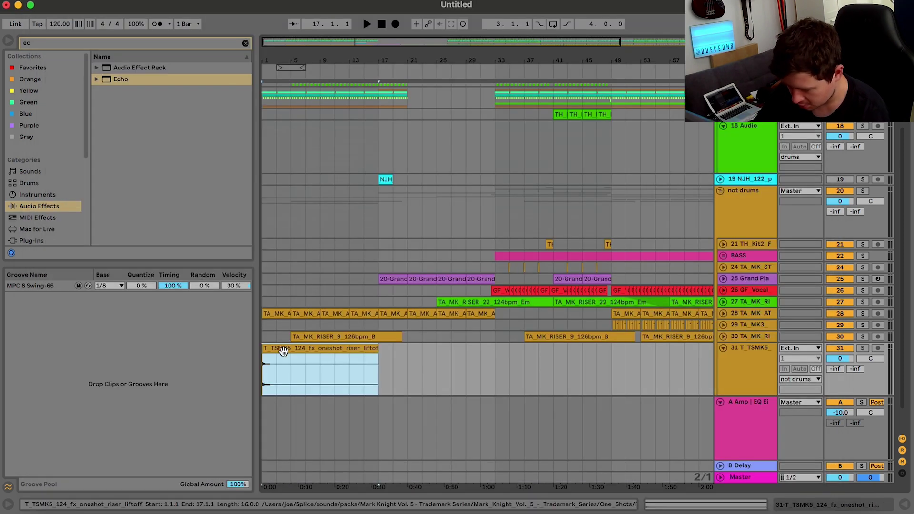
key("space")
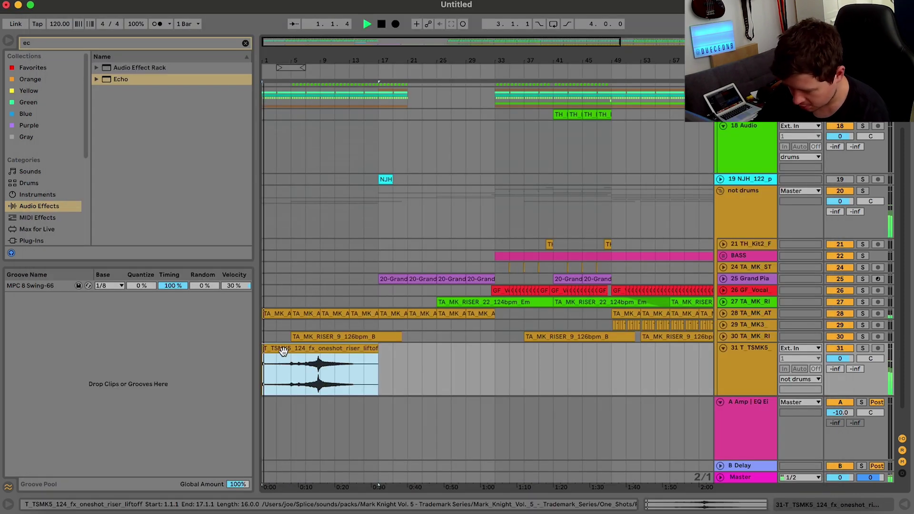
Set the liftoff riser clip's gain to -10 dB and hide the clip view.
double_click(342, 359)
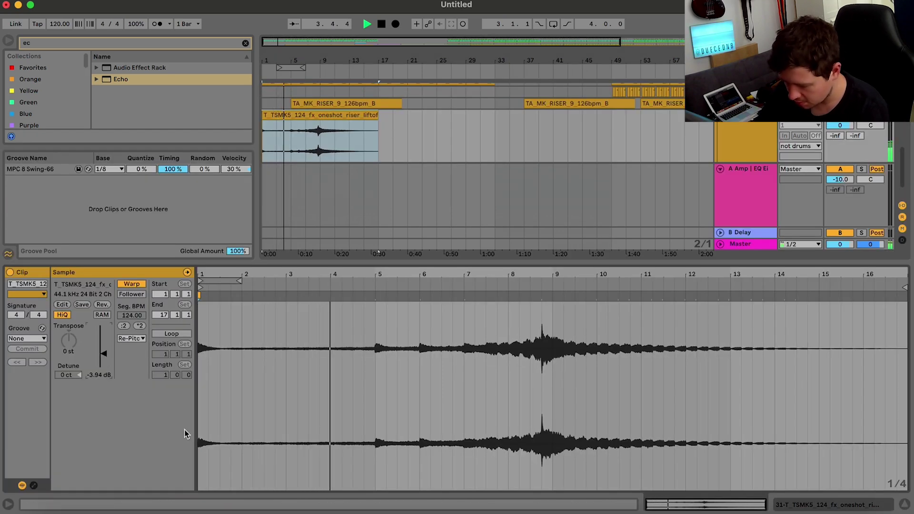
type("-10")
key("Return")
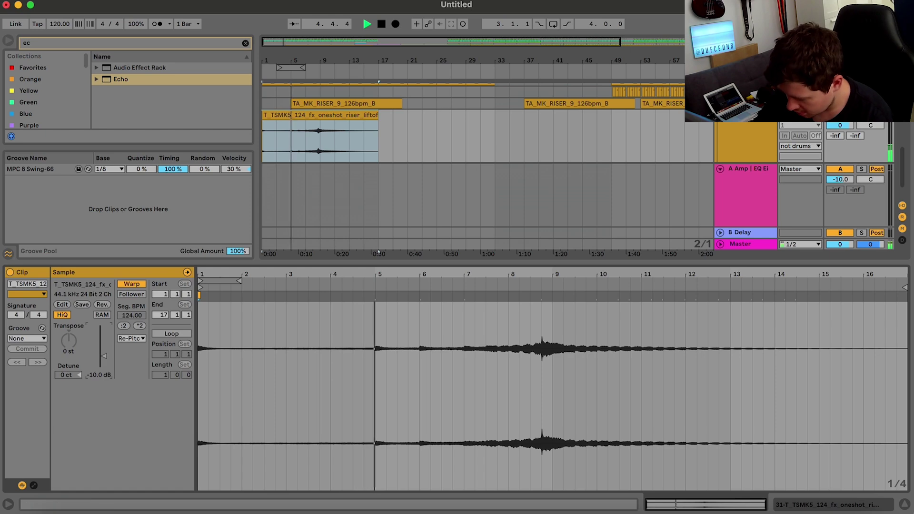
key("alt+super+l")
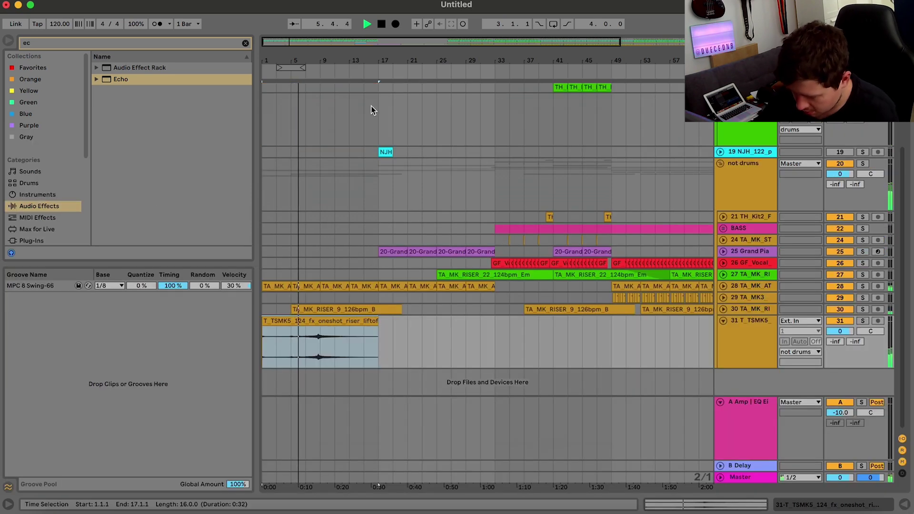
Listen through the intro from bar 5 and unfold the track 28 atmos track.
left_click_drag(311, 44, 311, 65)
key("plus")
key("plus")
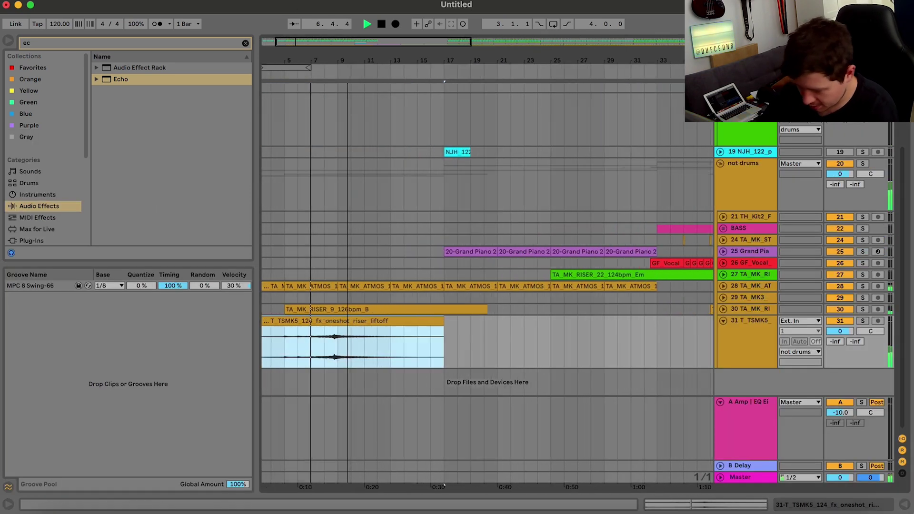
scroll(566, 289, "up", 3)
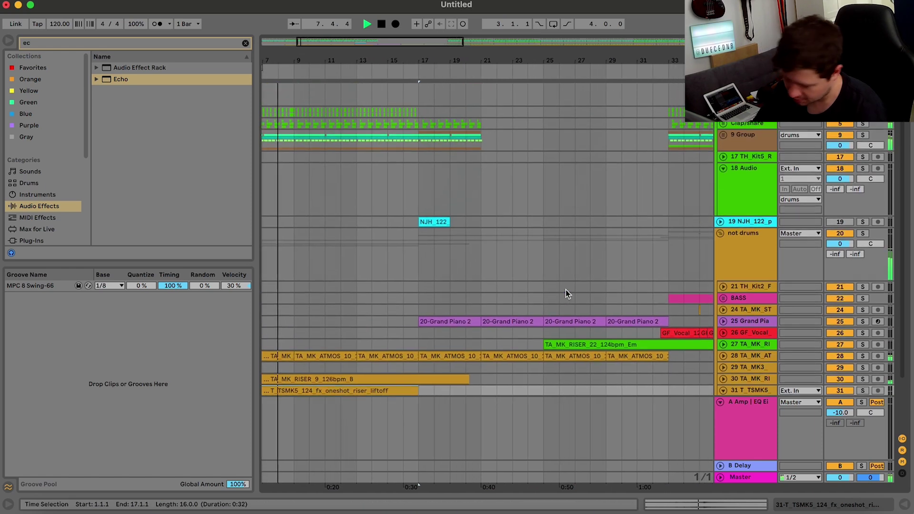
scroll(566, 290, "left", 3)
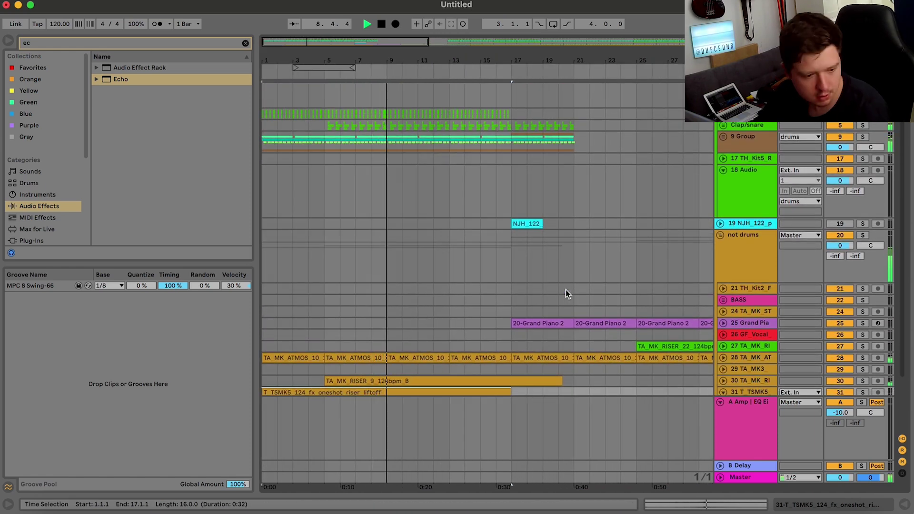
scroll(565, 292, "down", 2)
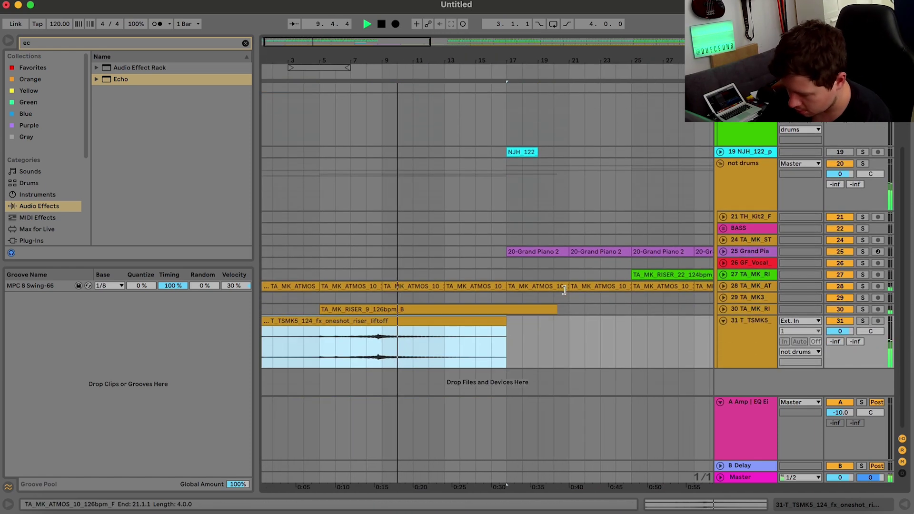
left_click(723, 286)
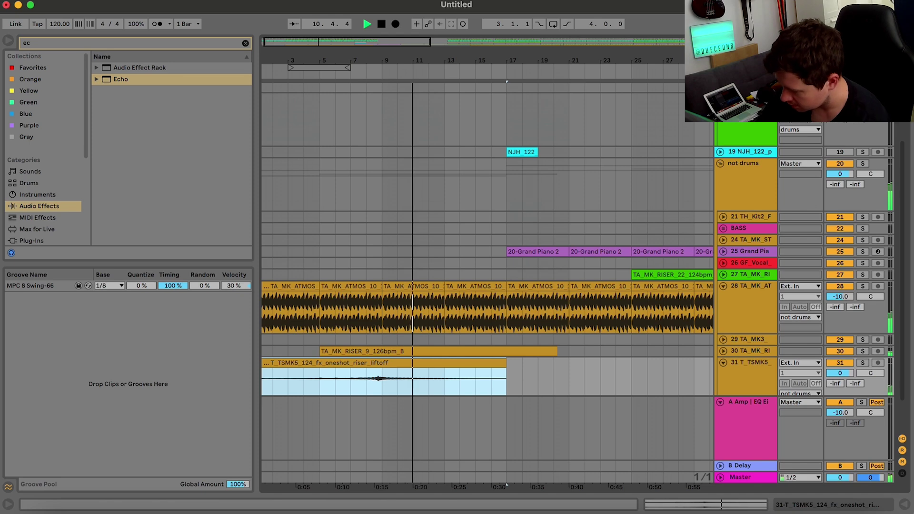
Reshape the track 28 atmos EQ Eight frequency automation to hold around 12.1 kHz past bar 9 and descend towards bar 17.
key("a")
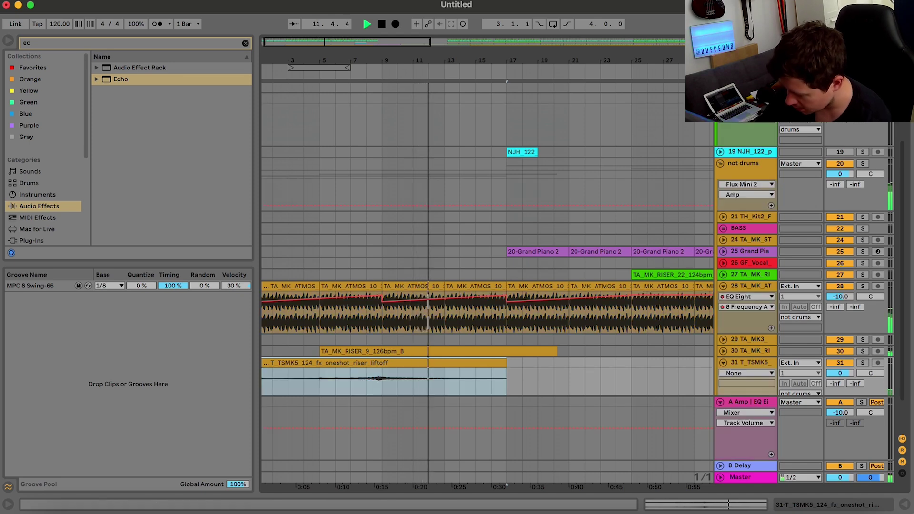
key("a")
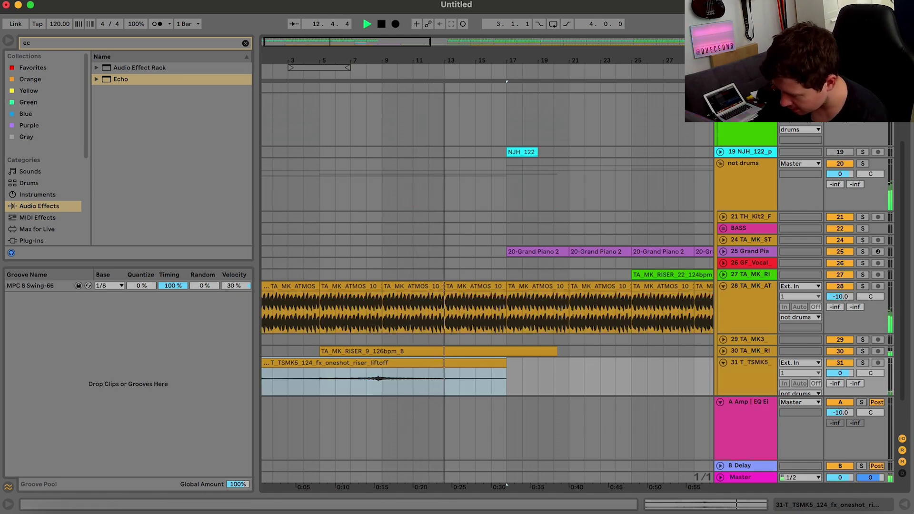
key("a")
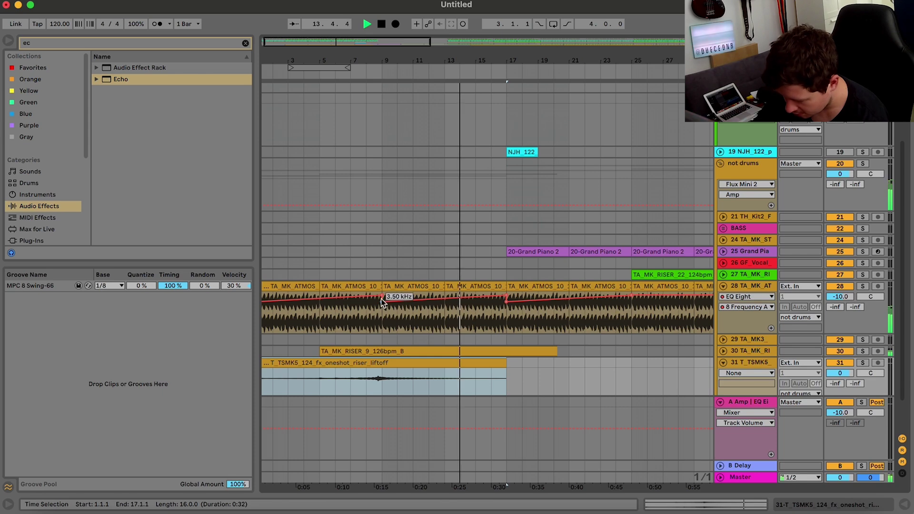
left_click_drag(382, 300, 506, 294)
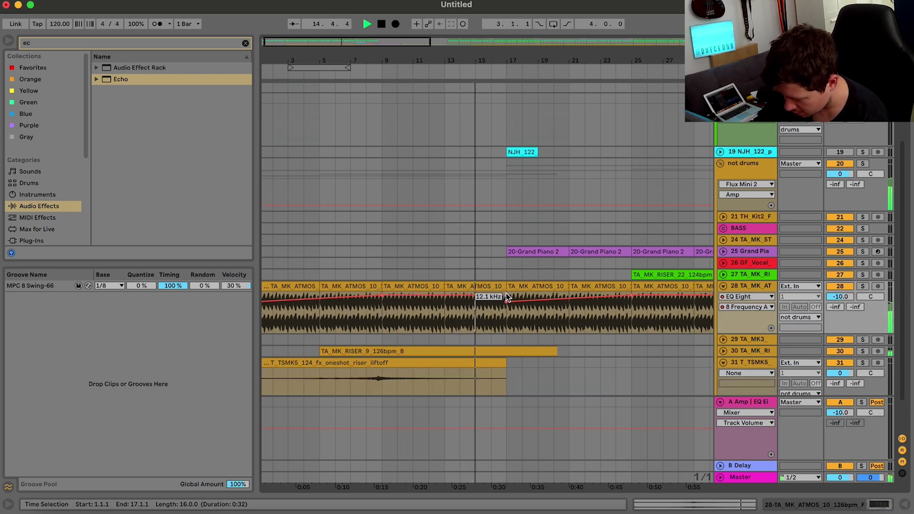
left_click_drag(402, 41, 402, 17)
scroll(654, 333, "down", 3)
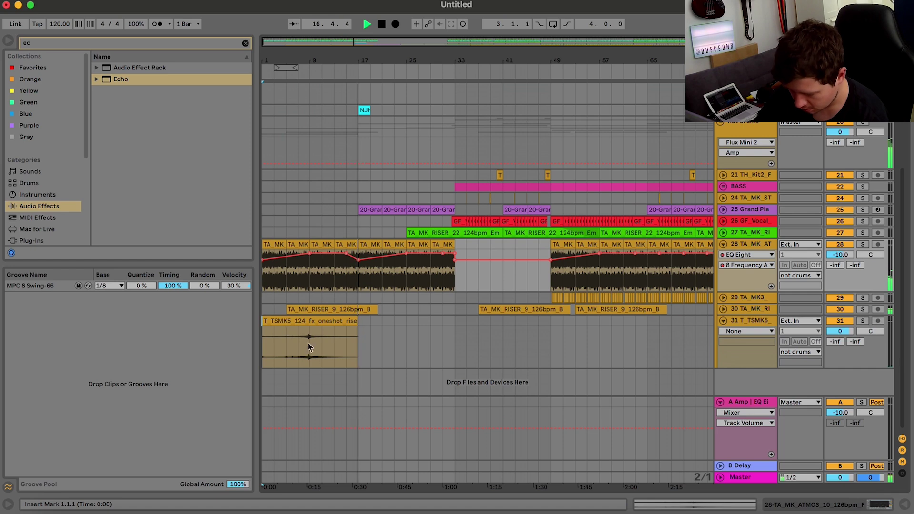
Duplicate bars 5 to 13 of the liftoff riser so the copy starts at bar 13, and play it from bars 13 and 15.
left_click_drag(288, 347, 337, 327)
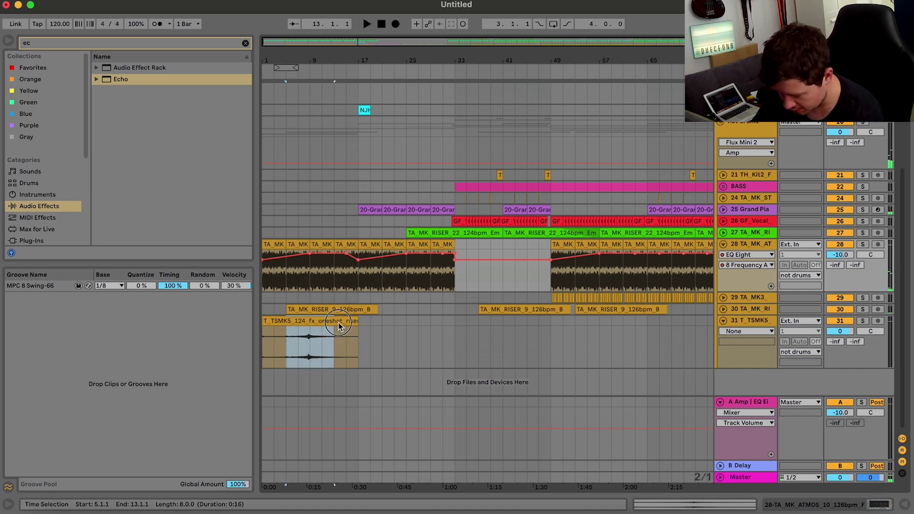
key("space")
key("super+d")
left_click(333, 346)
key("space")
key("space")
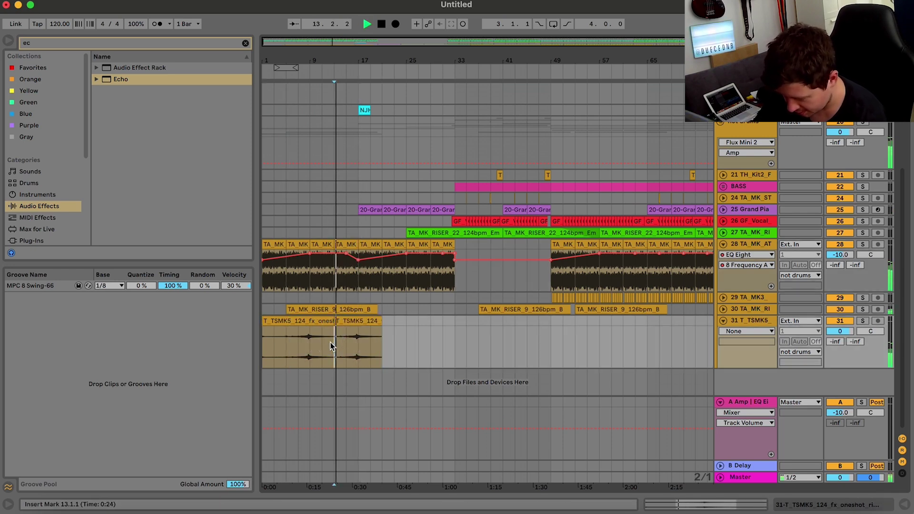
left_click_drag(335, 62, 335, 73)
left_click(349, 347)
key("space")
key("space")
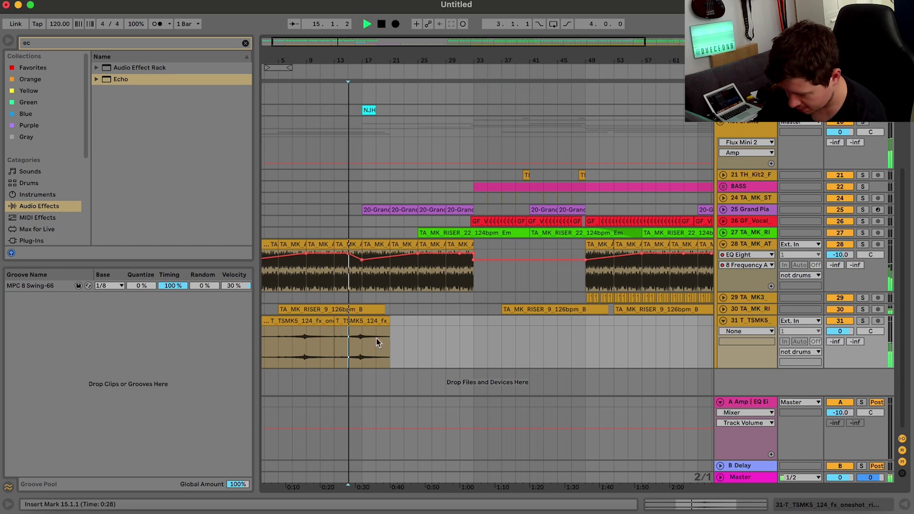
Extend the second liftoff riser clip's end to bar 25 and fold tracks 28 and 31.
left_click_drag(388, 320, 466, 321)
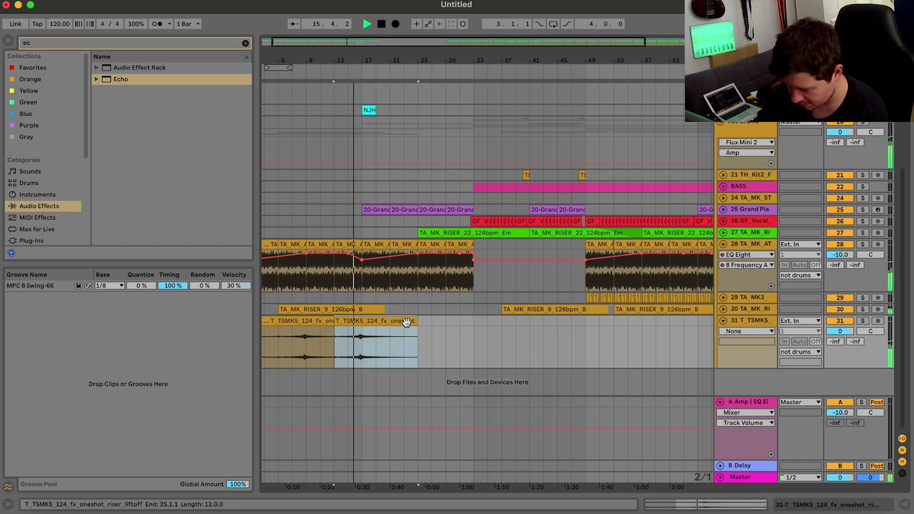
left_click(322, 322)
scroll(364, 335, "left", 2)
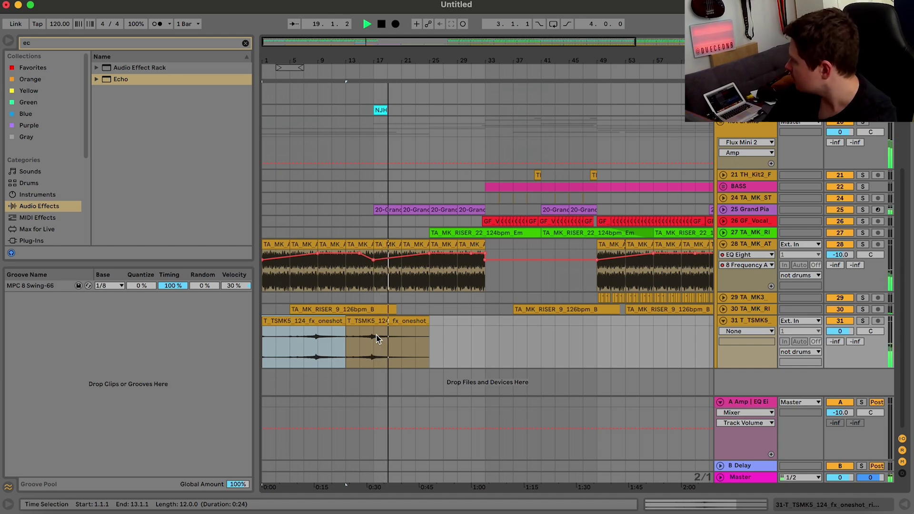
left_click(723, 244)
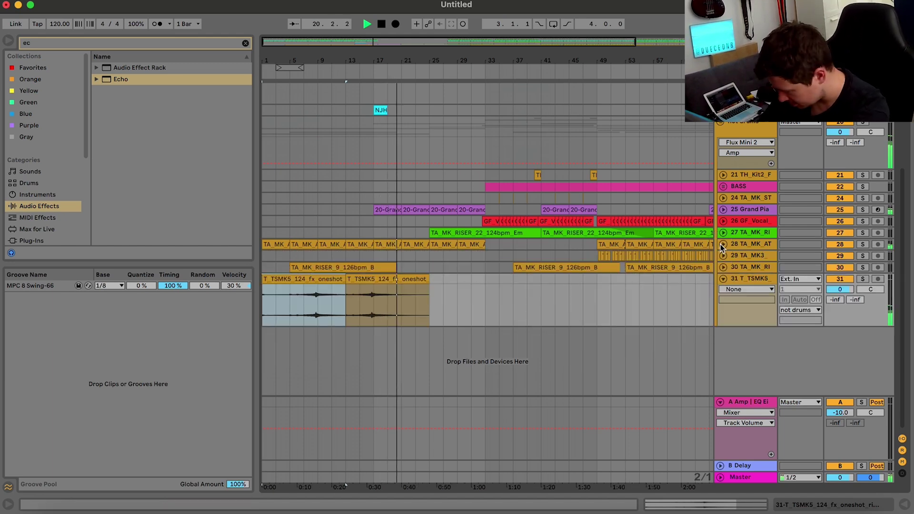
left_click(722, 279)
Repeat bars 17 to 21 of the Clap/snare track and 9 Group three times, filling them up to bar 33.
scroll(701, 287, "up", 5)
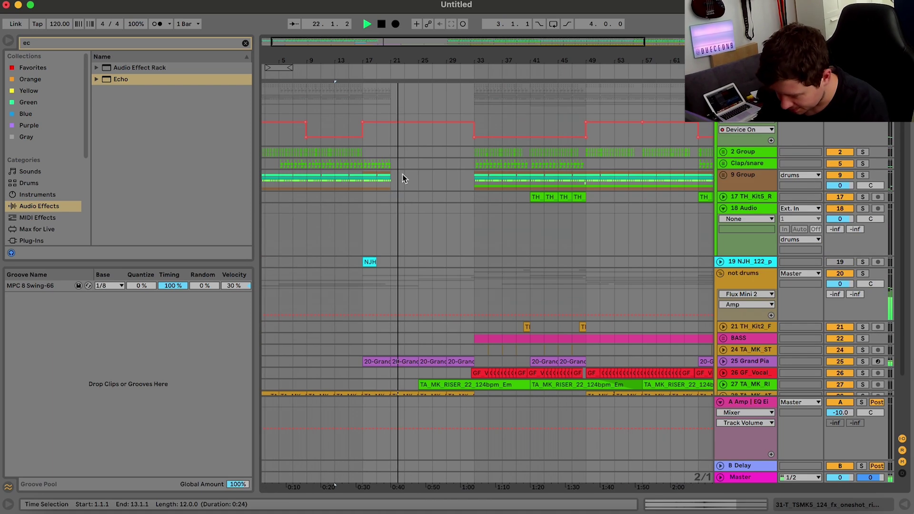
left_click_drag(390, 176, 358, 162)
key("super+d")
key("super+d")
key("super+d")
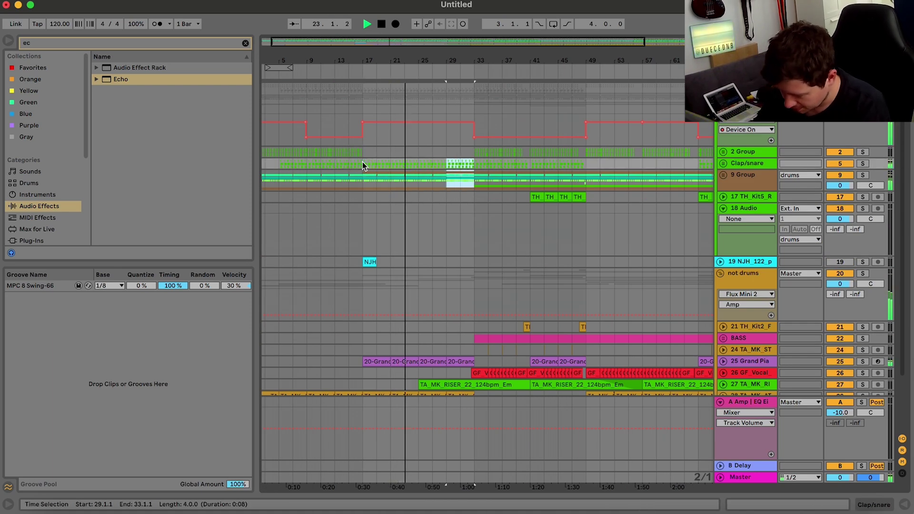
Copy the two bars at bar 33 of 2 Group to bar 25 and repeat them up to bar 33.
left_click_drag(382, 39, 381, 81)
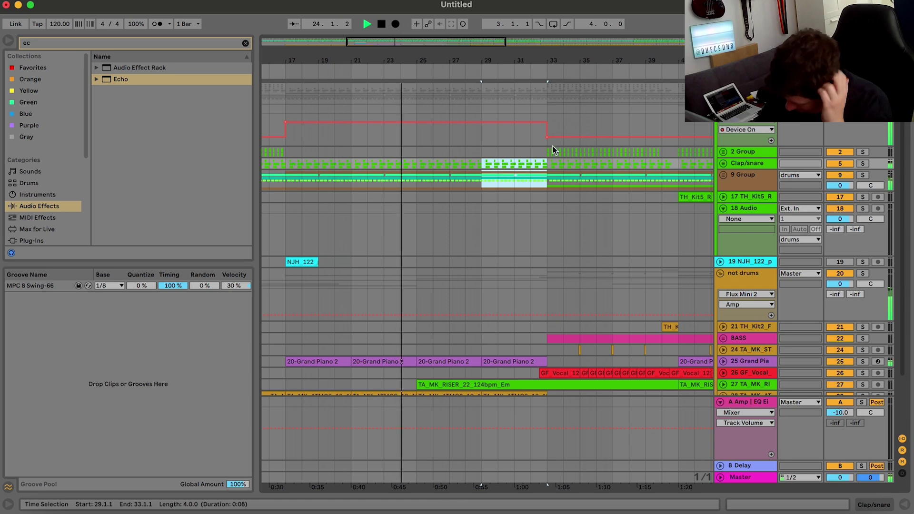
left_click_drag(552, 152, 580, 152)
key("super+c")
left_click(418, 151)
key("super+v")
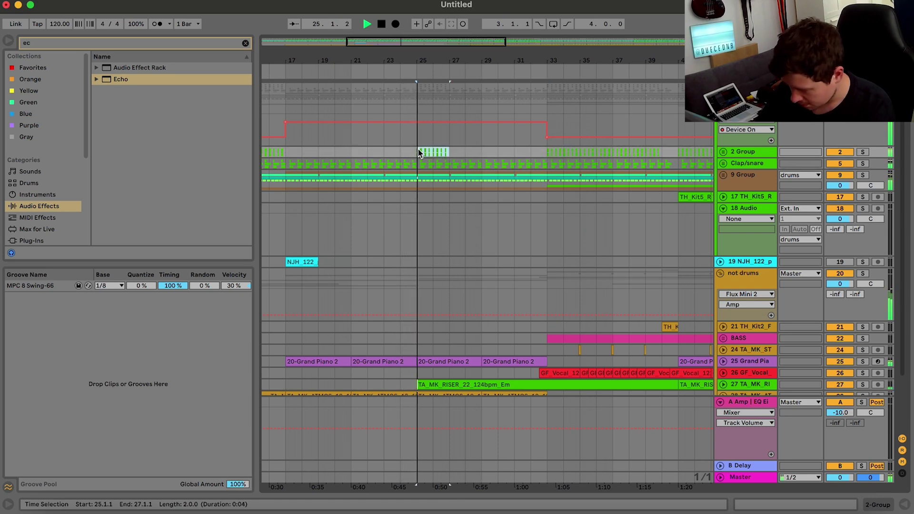
key("super+d")
key("super+d")
key("super+d")
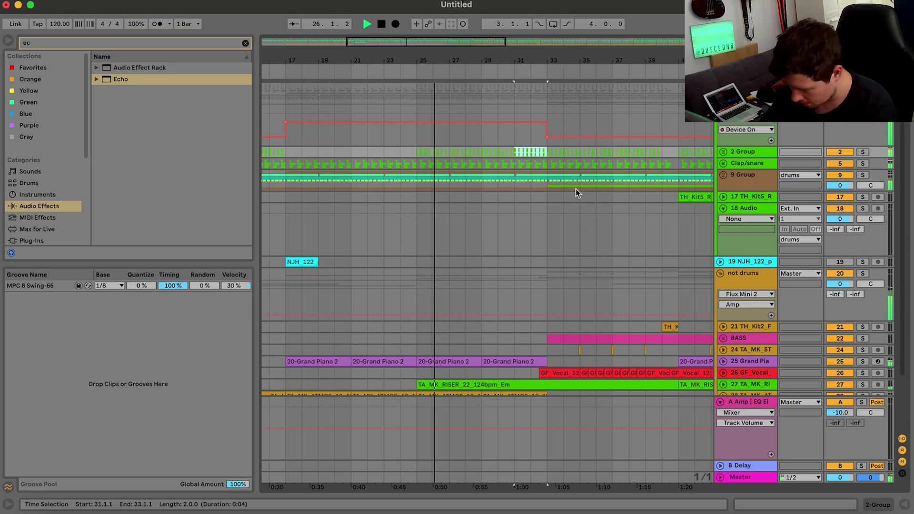
Duplicate the second liftoff riser clip to bar 25 on track 31 and extend the copy's end to bar 41.
scroll(584, 221, "down", 3)
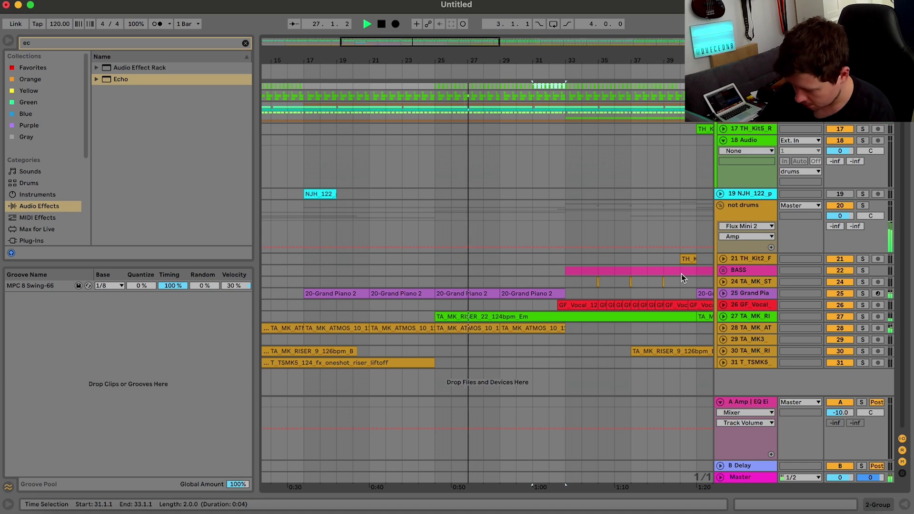
left_click_drag(423, 42, 423, 30)
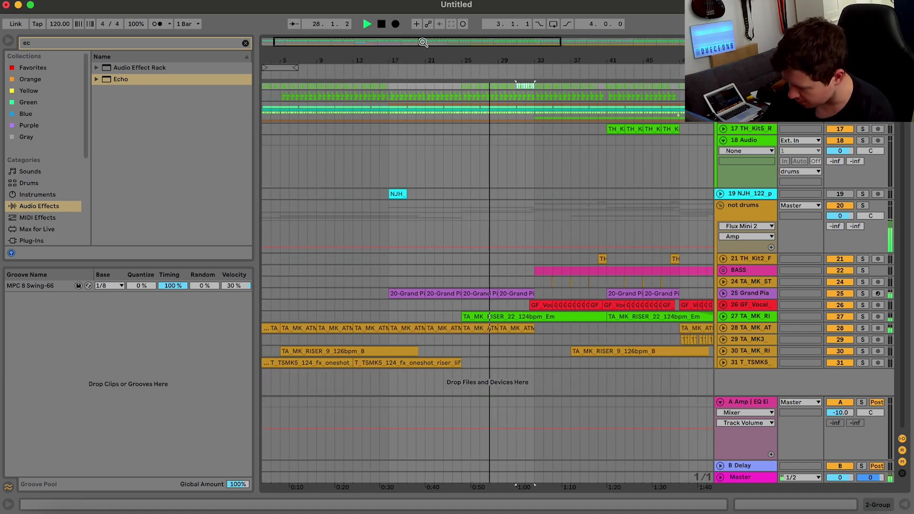
scroll(495, 233, "right", 1)
key("space")
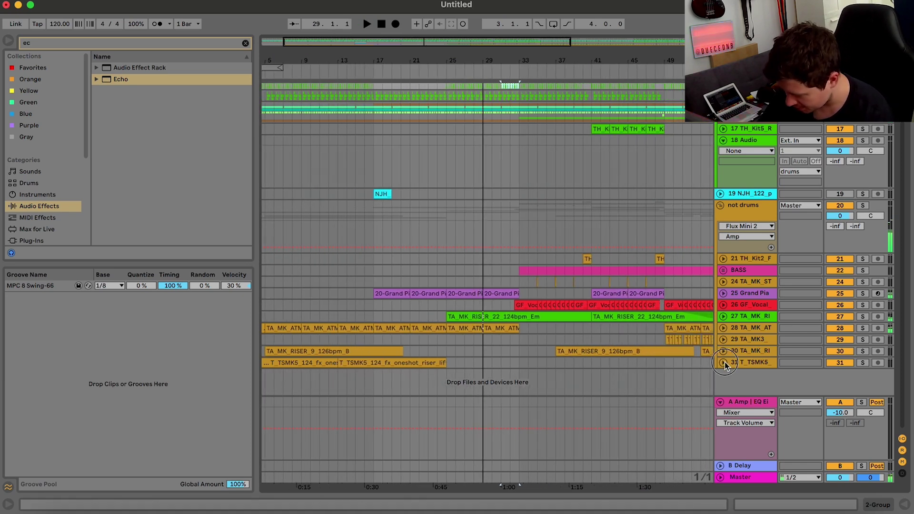
left_click(723, 362)
scroll(426, 345, "down", 2)
left_click(278, 322)
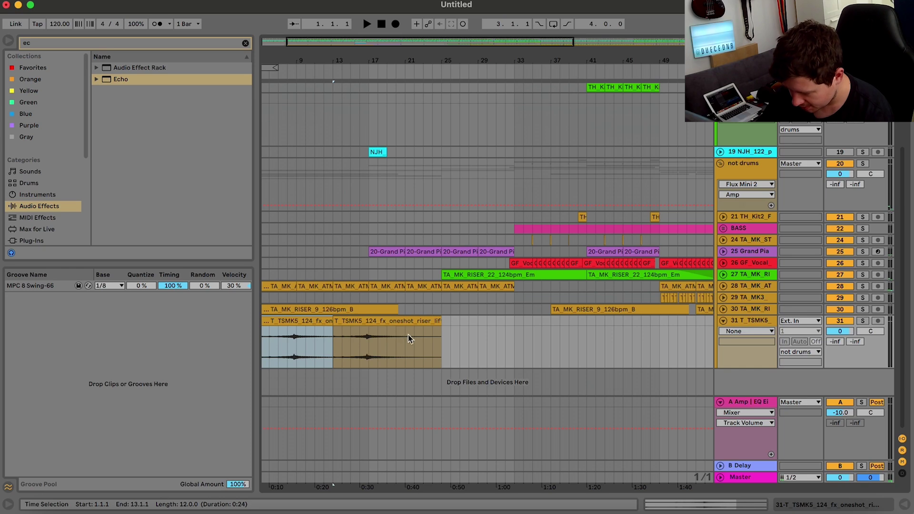
key("super+d")
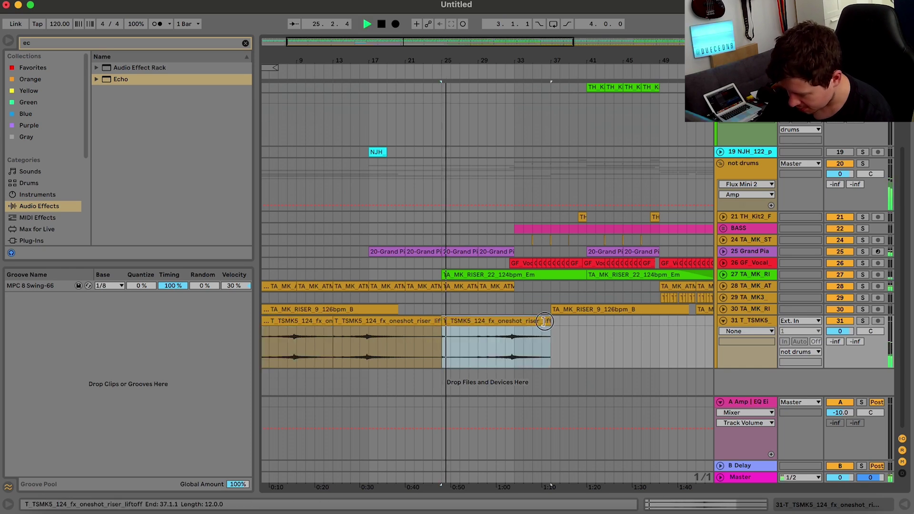
left_click_drag(551, 329, 587, 329)
Duplicate the TA_MK_RISER_9 clip from bar 5 to bar 21 on track 30 and fold the track.
left_click(384, 307)
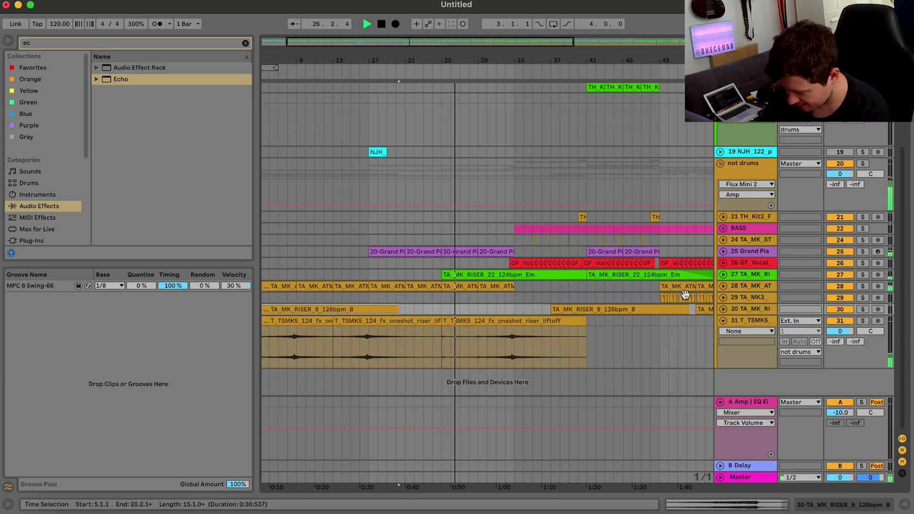
left_click(723, 309)
scroll(391, 321, "left", 2)
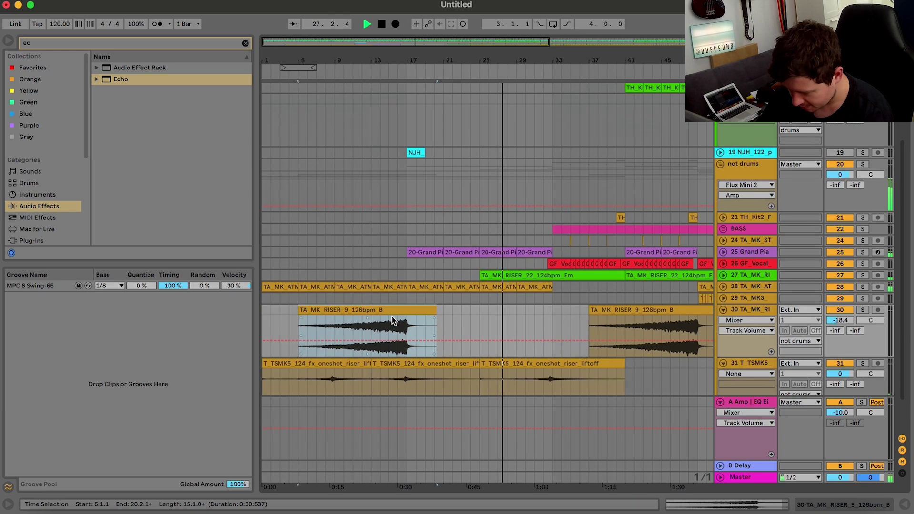
key("super+d")
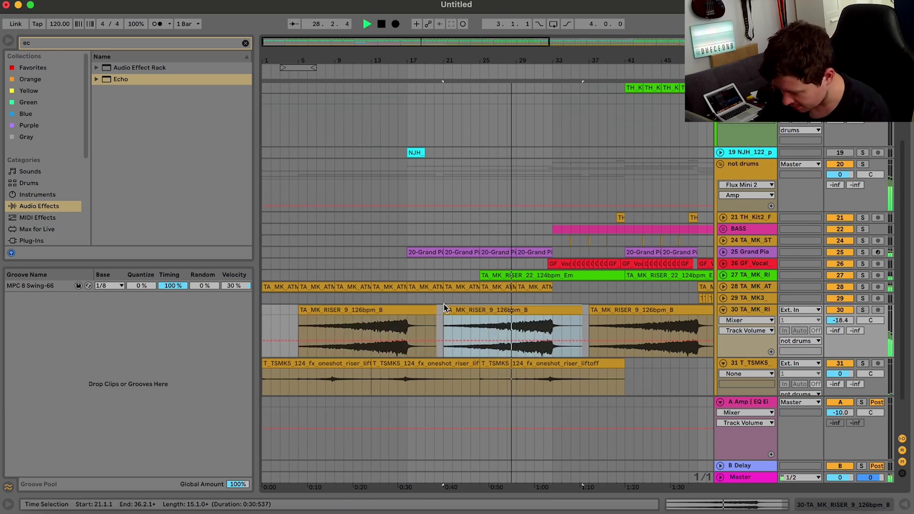
left_click(723, 310)
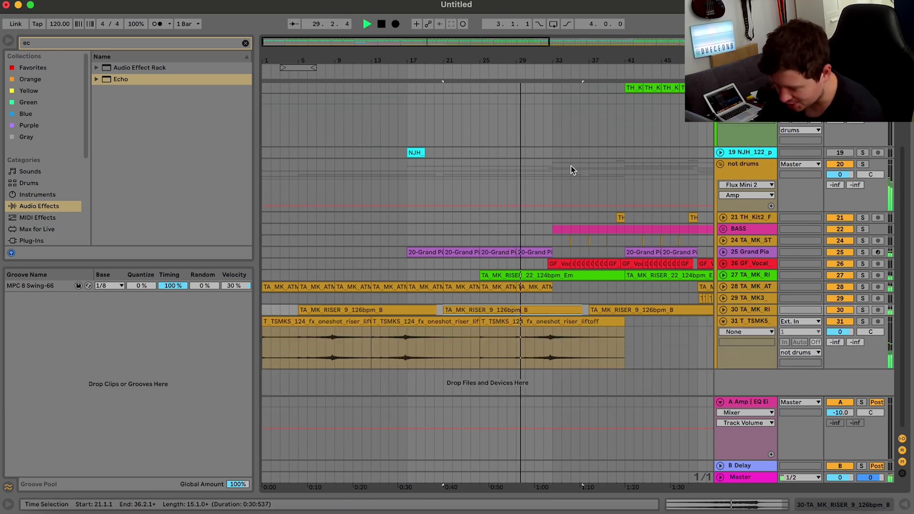
Repeat the 16-bar liftoff riser clip from bar 41 up to bar 89, removing the surplus copy beyond bar 89.
key("minus")
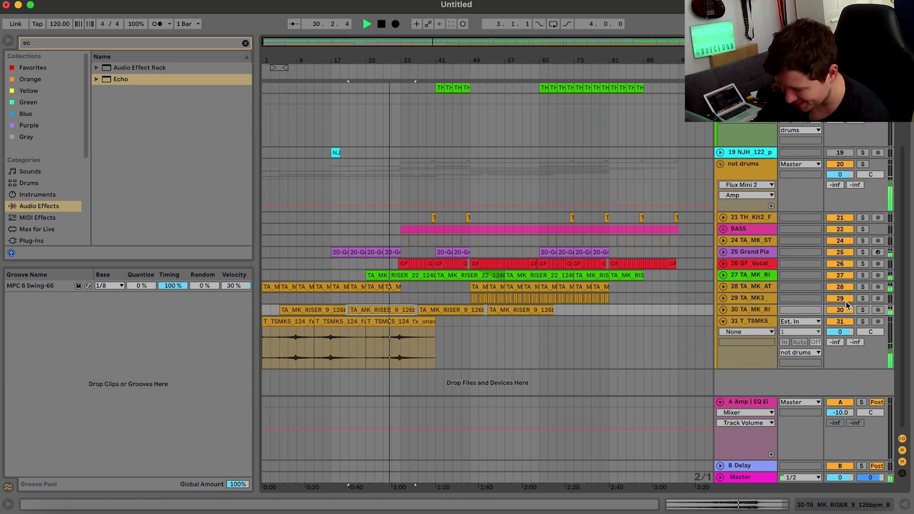
left_click(393, 324)
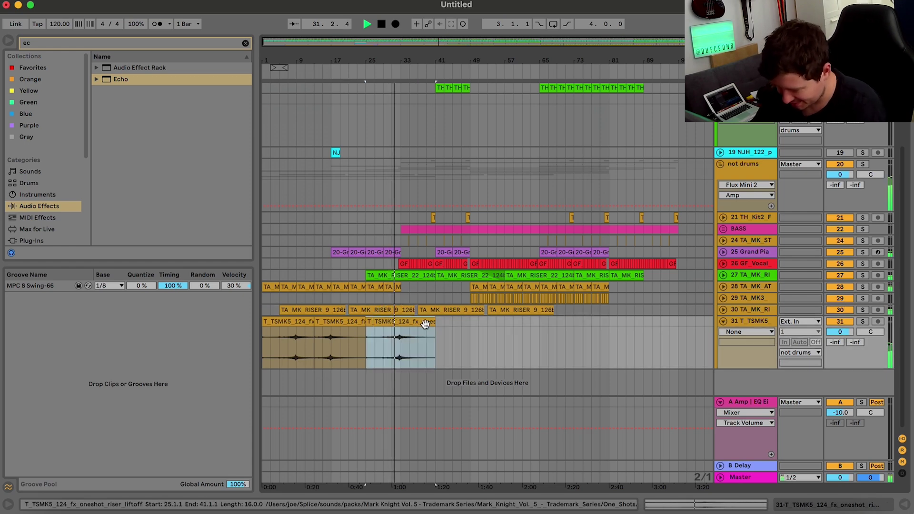
key("ctrl+d")
key("ctrl+d")
key("ctrl+d")
key("ctrl+d")
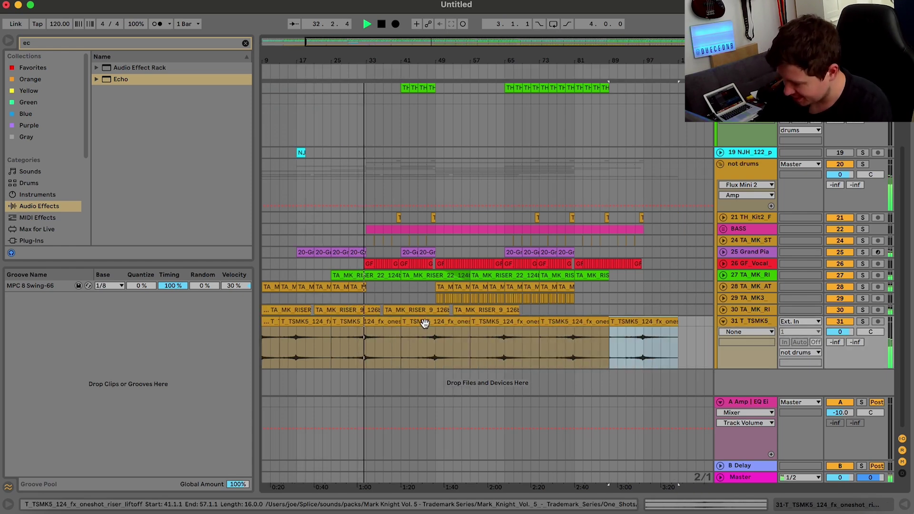
key("Delete")
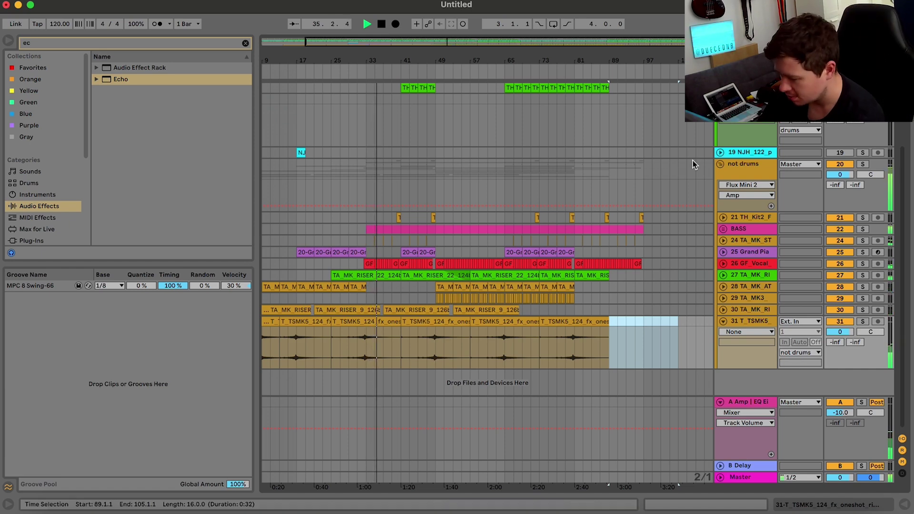
Clear the stab clips on track 24 between bars 33 and 41, listen to the section and stop playback.
left_click_drag(357, 44, 349, 53)
scroll(499, 307, "up", 4)
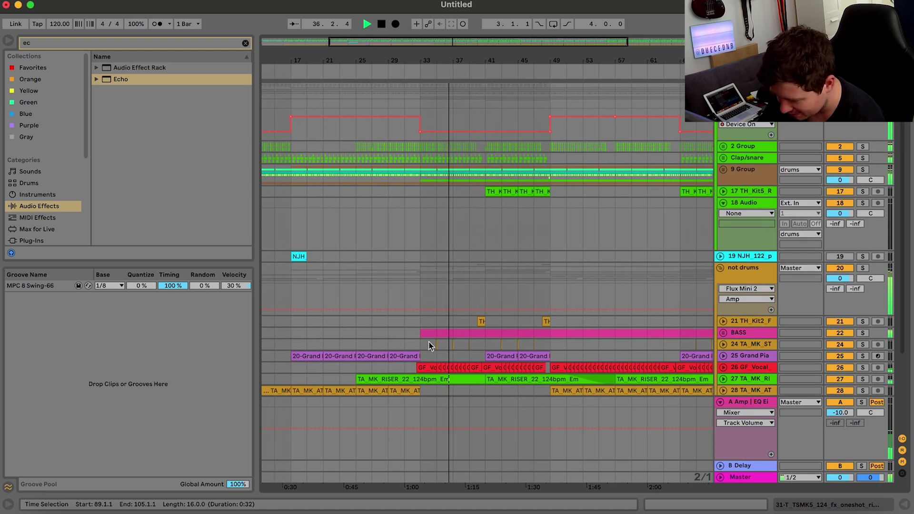
left_click_drag(429, 342, 487, 343)
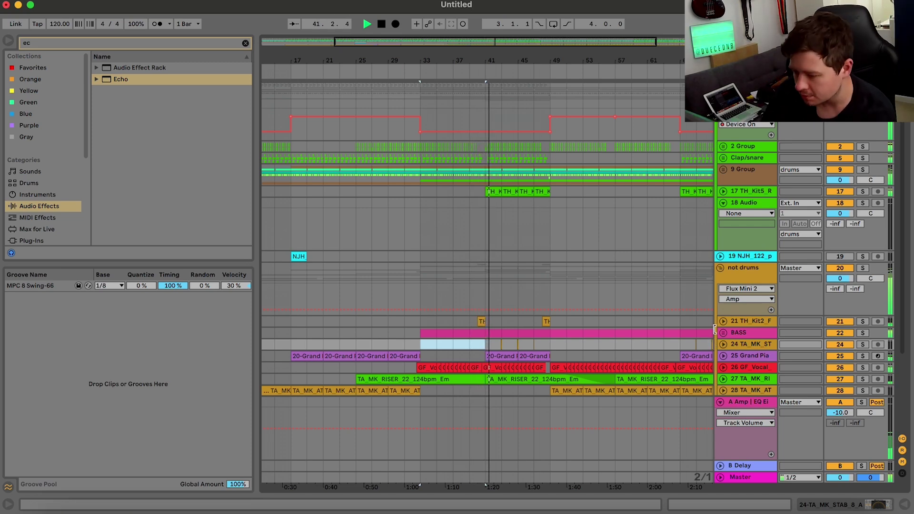
key("space")
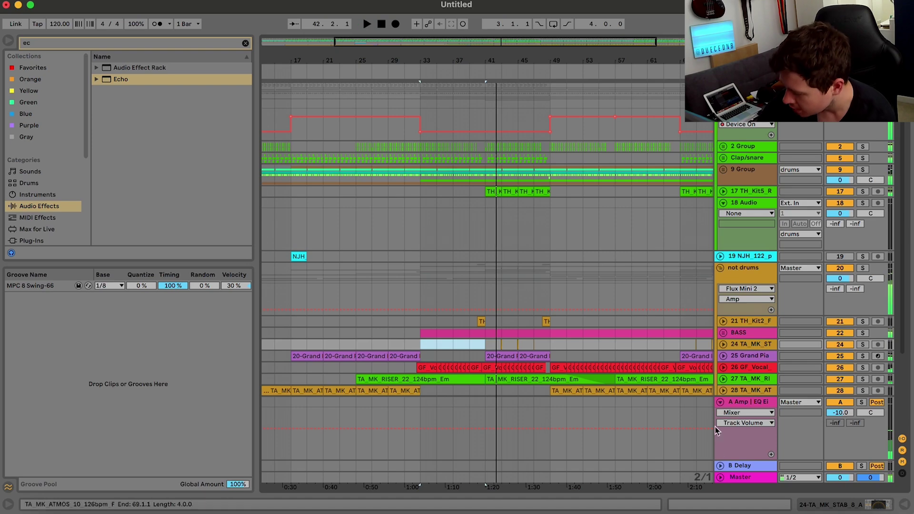
Switch to Splice, audition the last samples of the "knight" results and copy the 35-second T_TSMK5_124 snare roll.
left_click(623, 510)
scroll(545, 329, "down", 5)
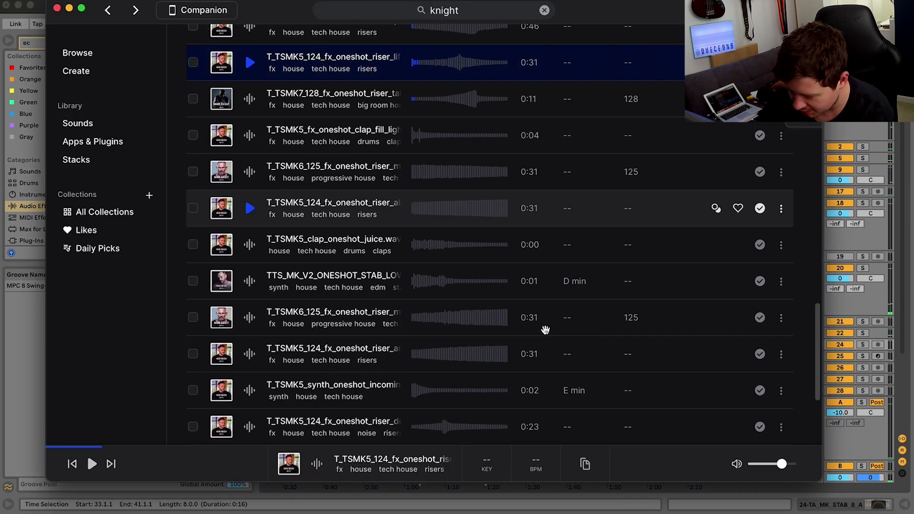
scroll(546, 329, "up", 15)
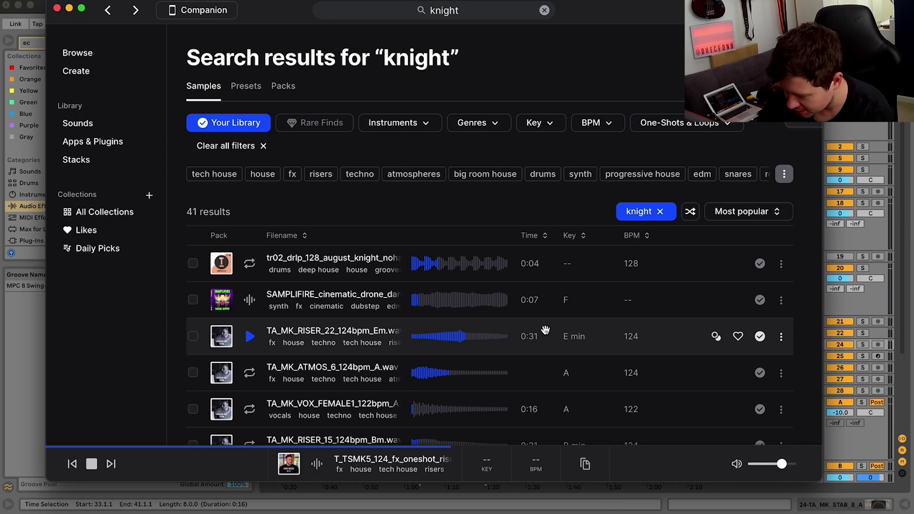
scroll(544, 333, "down", 15)
left_click(248, 408)
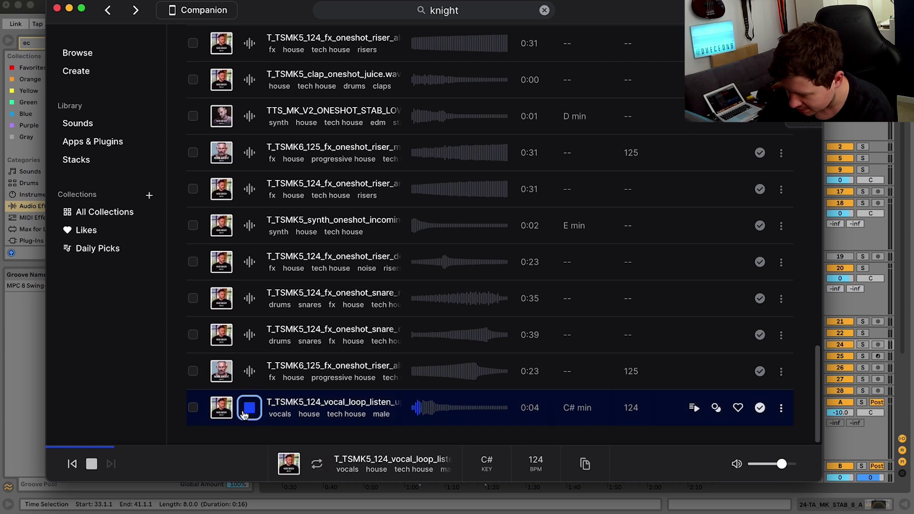
left_click(249, 372)
left_click(249, 335)
left_click(249, 298)
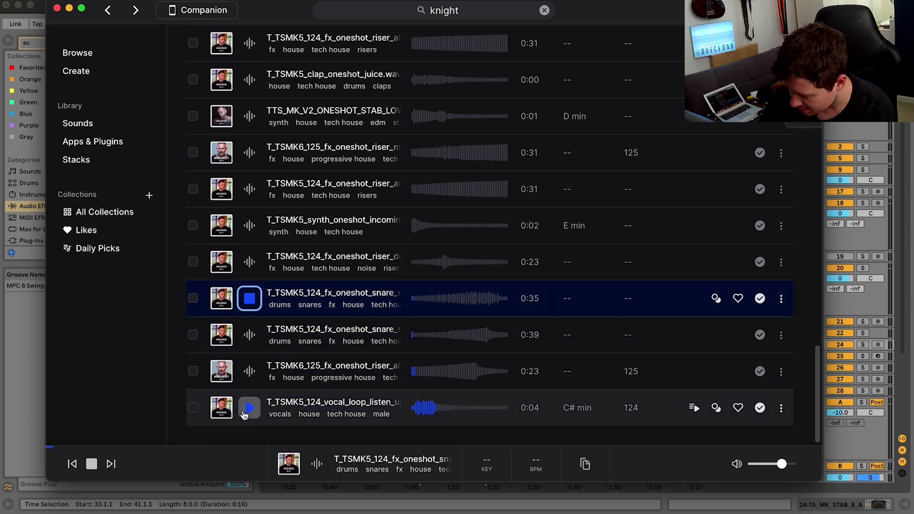
left_click(781, 298)
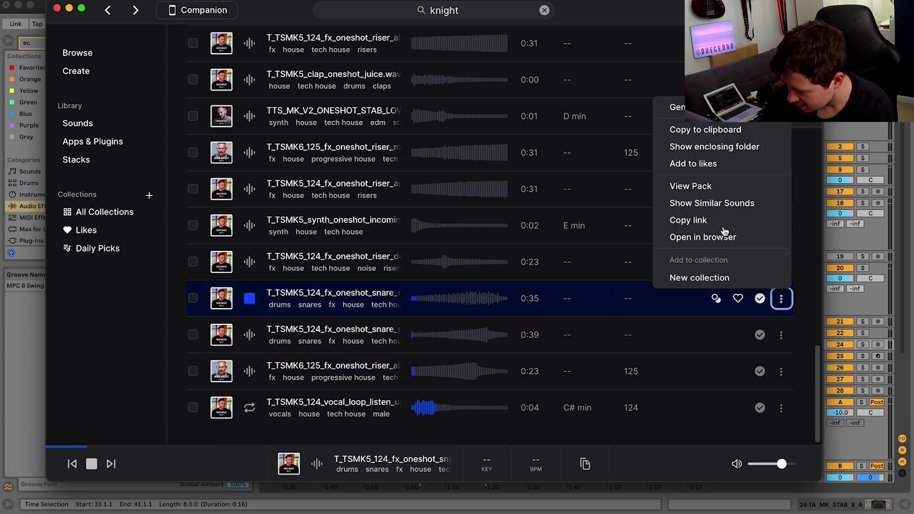
left_click(704, 128)
Switch to Ableton Live, add an audio track below track 31 and place the copied snare roll on it starting at bar 49.
left_click(872, 279)
scroll(706, 344, "down", 4)
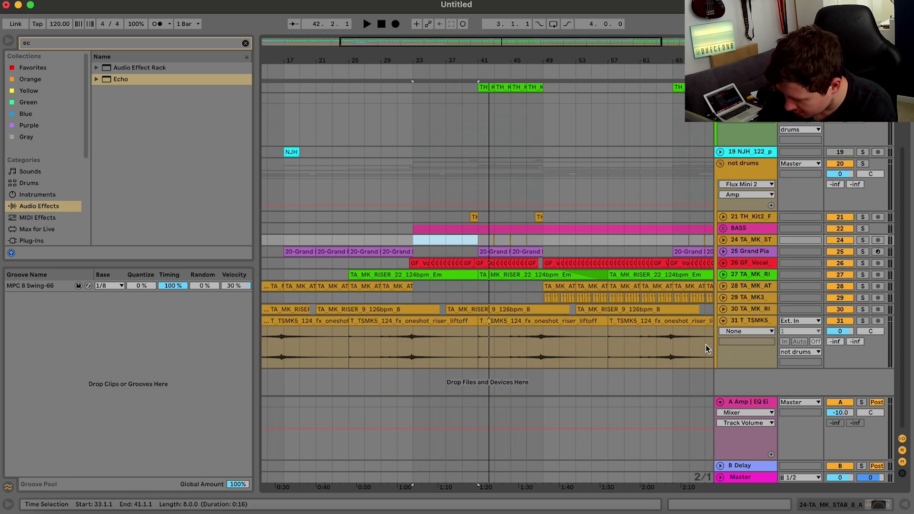
left_click(757, 321)
key("ctrl+t")
left_click(640, 364)
key("space")
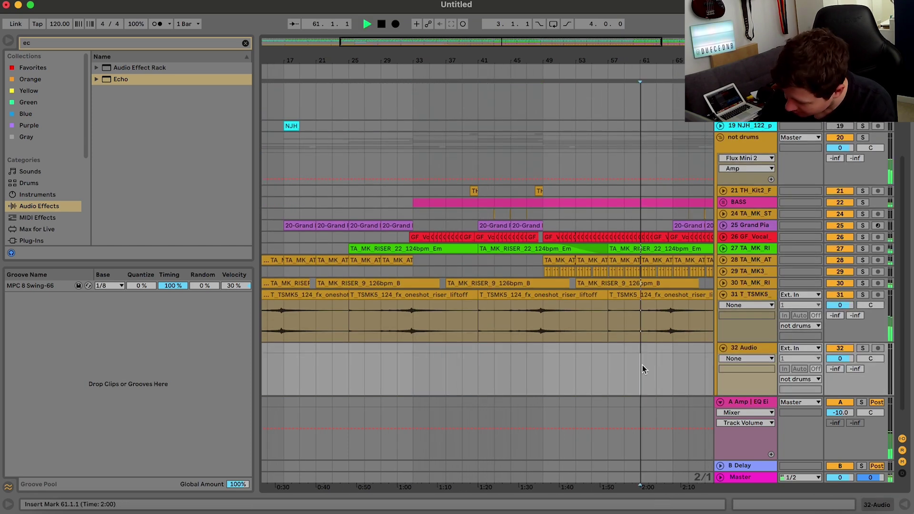
left_click(604, 348)
key("super+v")
scroll(605, 348, "right", 3)
left_click_drag(607, 344, 536, 345)
Set the snare roll clip's segment BPM to 124 and close the clip's details.
double_click(529, 344)
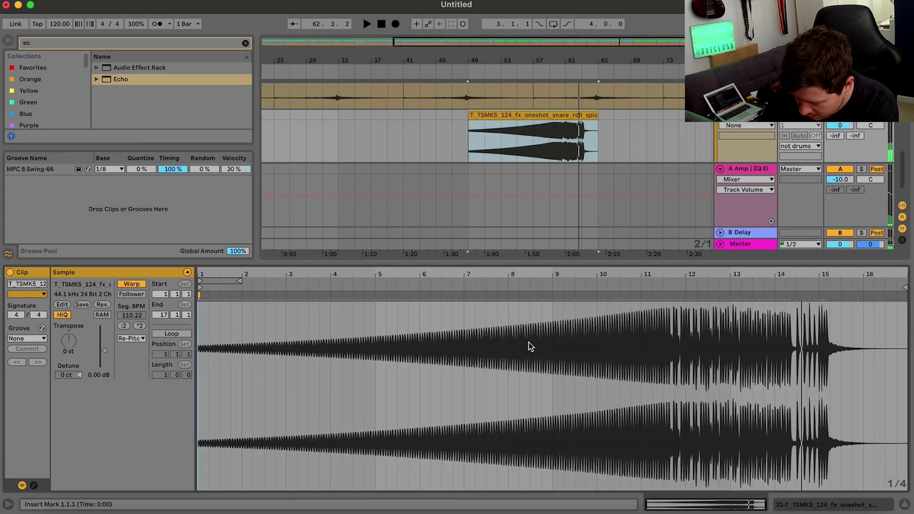
left_click_drag(139, 316, 139, 295)
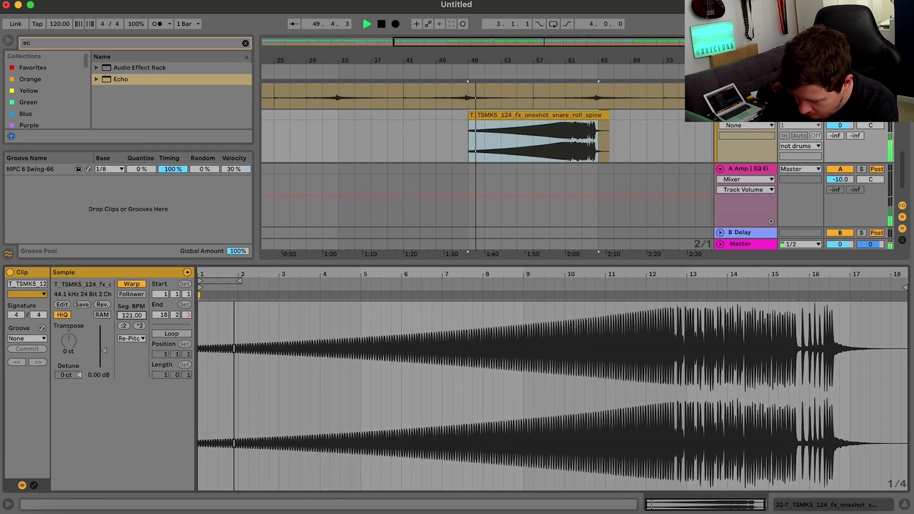
type("124")
key("Return")
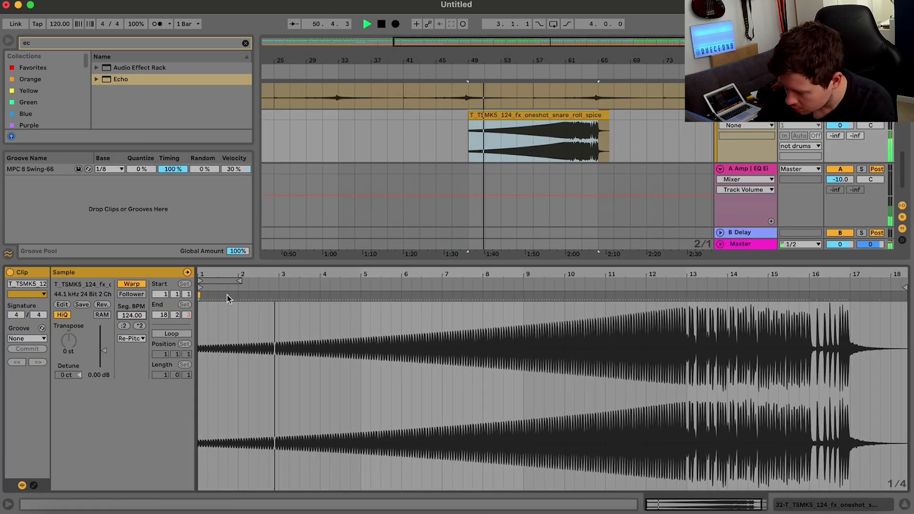
left_click(903, 504)
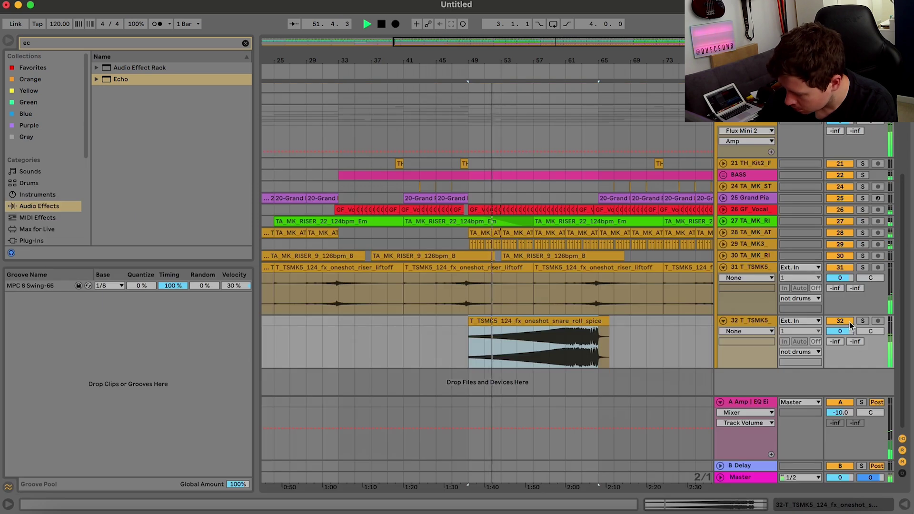
Set track 32's volume to -11 dB and give the snare roll clip a fade-in ending at about bar 64.
left_click(838, 332)
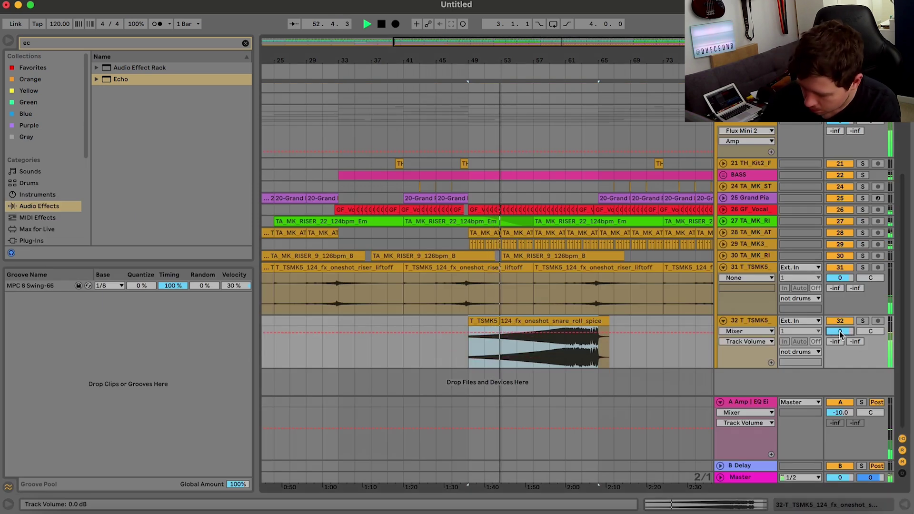
type("-11")
key("Return")
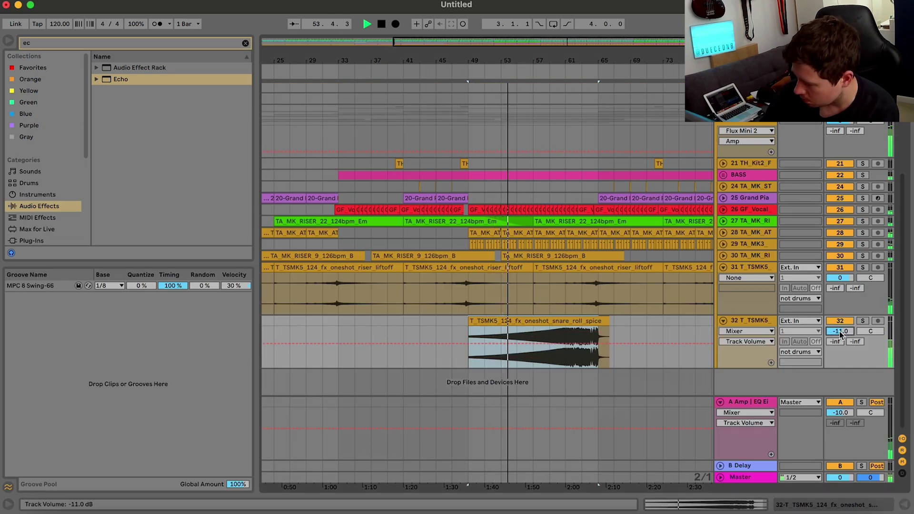
key("a")
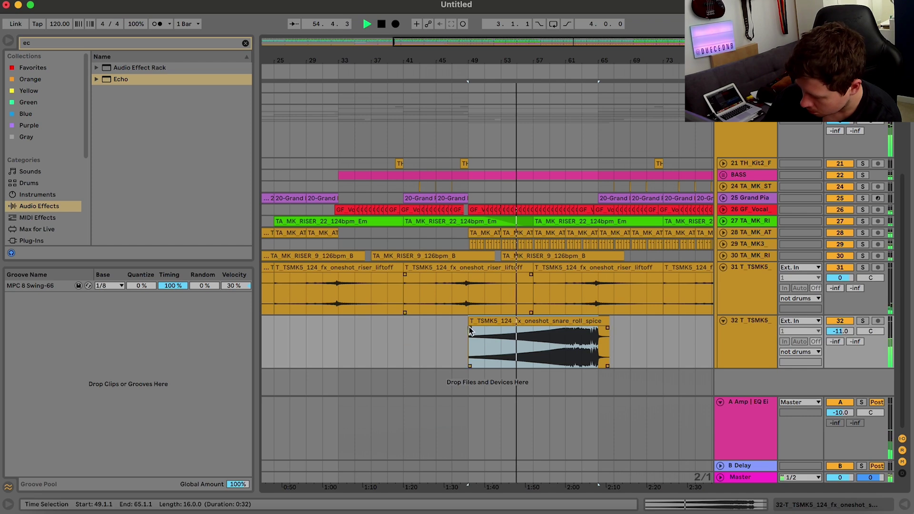
left_click_drag(470, 328, 592, 331)
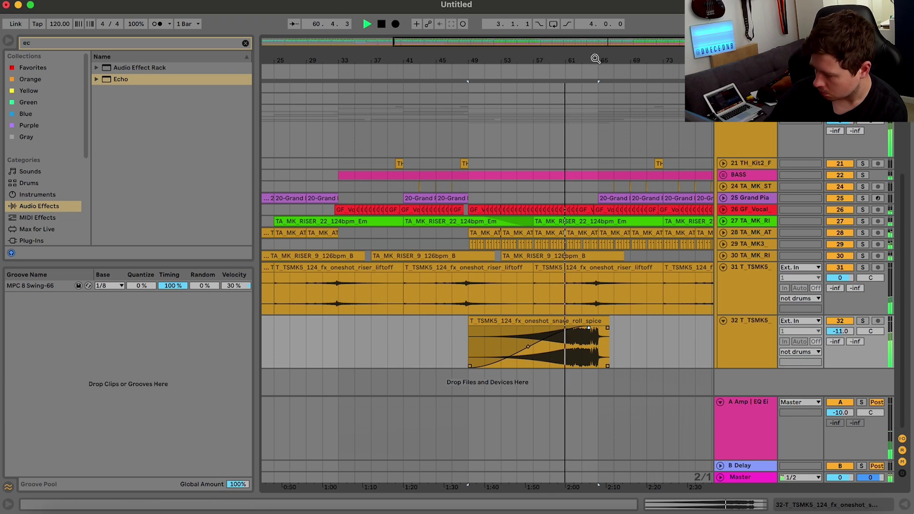
Lower track 32's volume to -17.4 dB while listening to the end of the snare roll.
left_click_drag(595, 57, 613, 205)
scroll(613, 204, "right", 2)
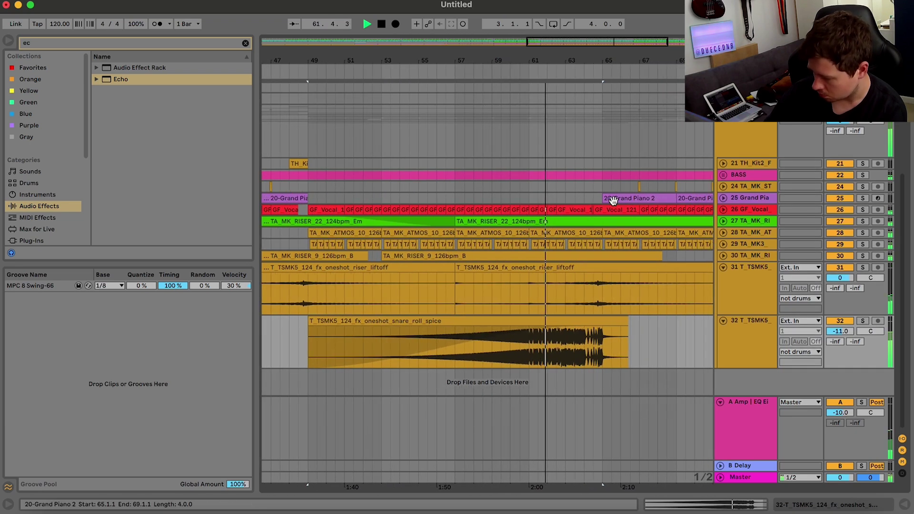
left_click_drag(839, 331, 840, 361)
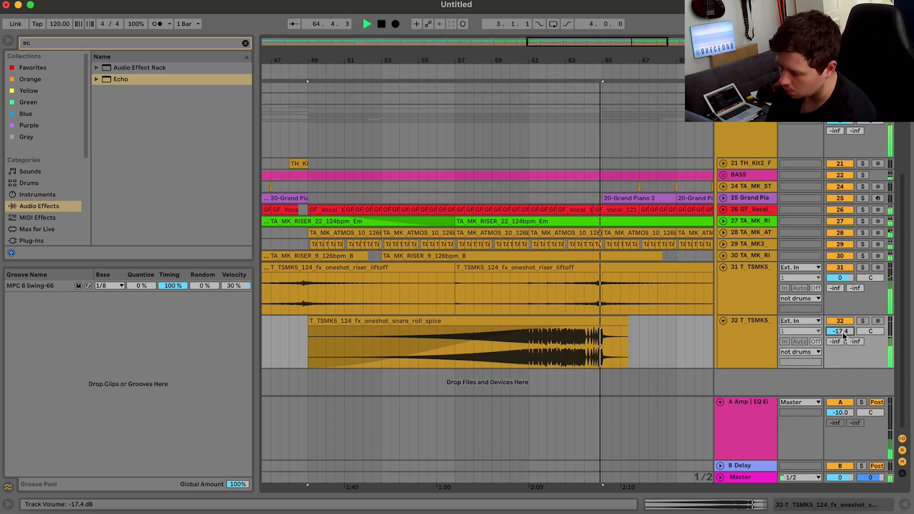
left_click_drag(577, 63, 531, 44)
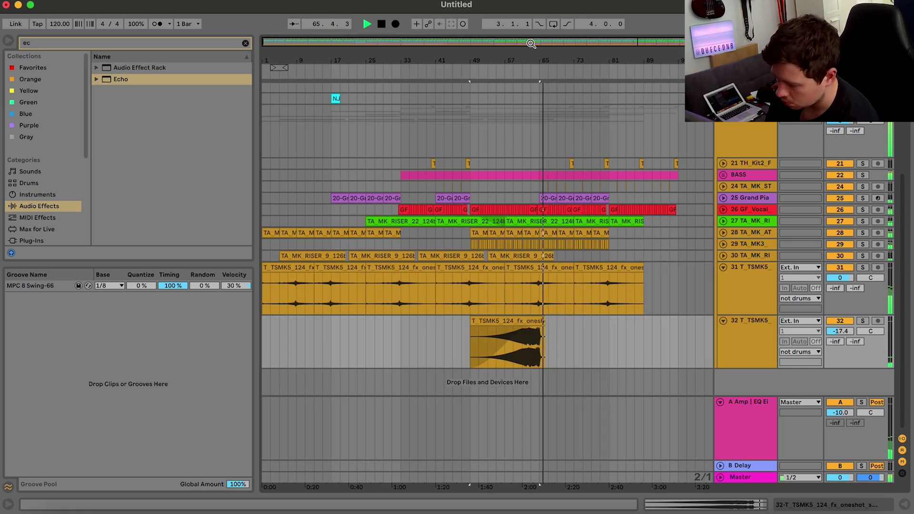
Fold the liftoff riser and snare roll tracks and insert a new audio track between them.
left_click(723, 267)
key("space")
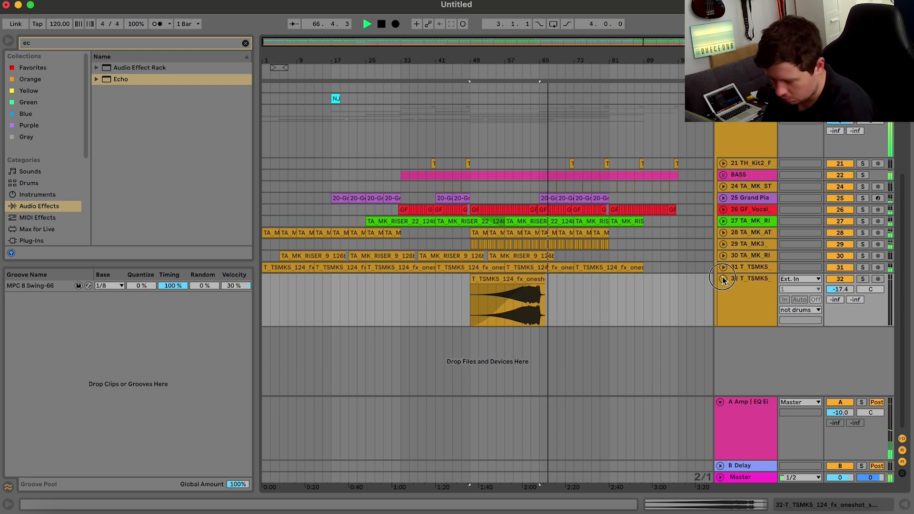
left_click(723, 278)
key("super+t")
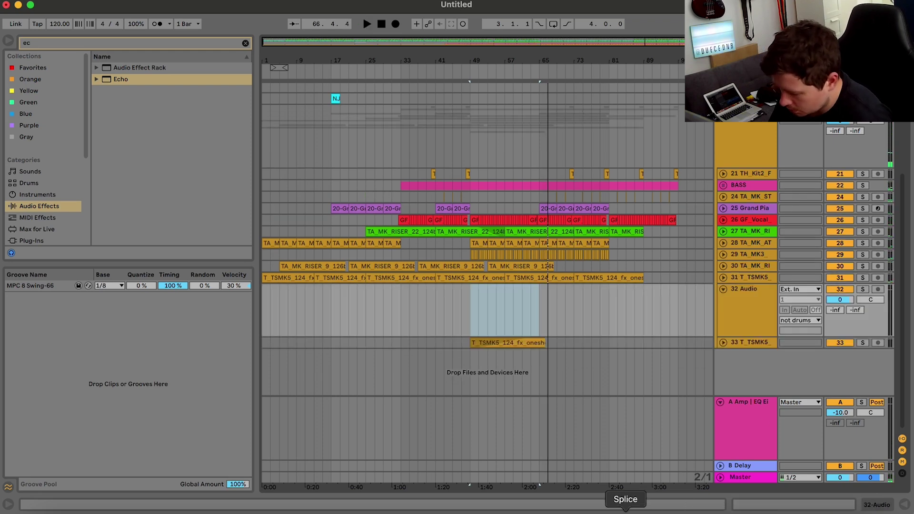
Switch to Splice and audition further riser, clap and drum samples in the "knight" results.
left_click(625, 512)
key("Up")
key("Up")
key("Up")
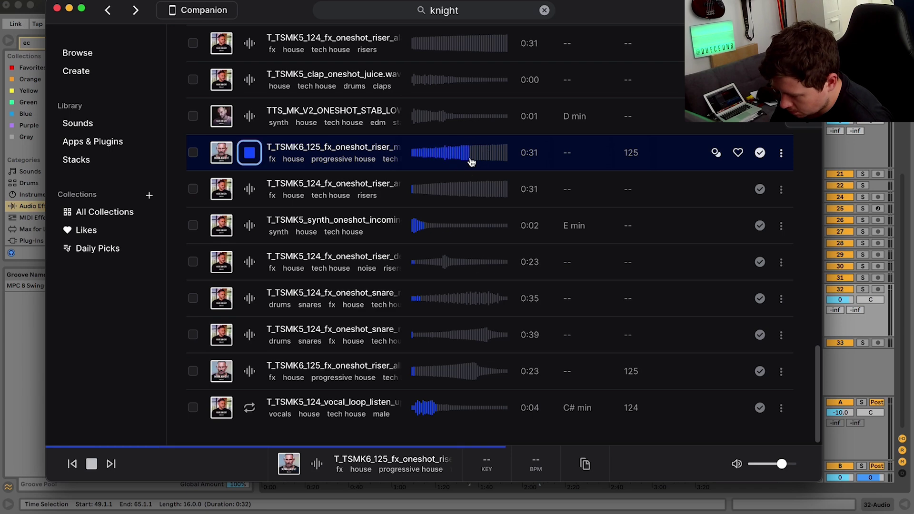
scroll(469, 163, "up", 2)
left_click(436, 136)
scroll(762, 200, "up", 10)
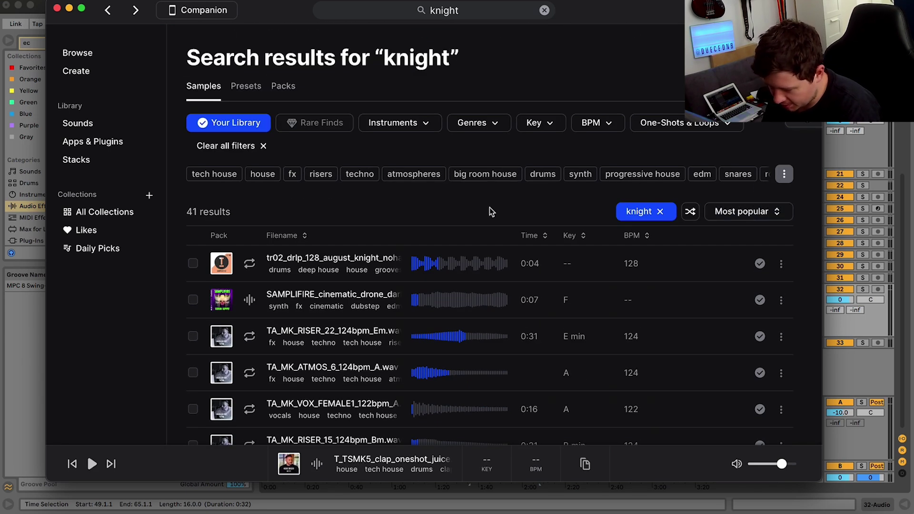
left_click(251, 264)
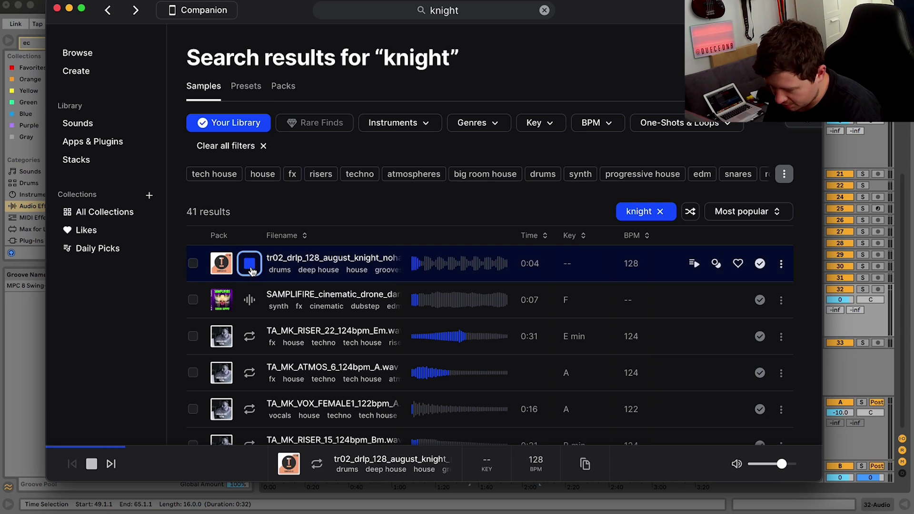
Search the sample library for "knight snare" and return to the "knight" results.
left_click(489, 17)
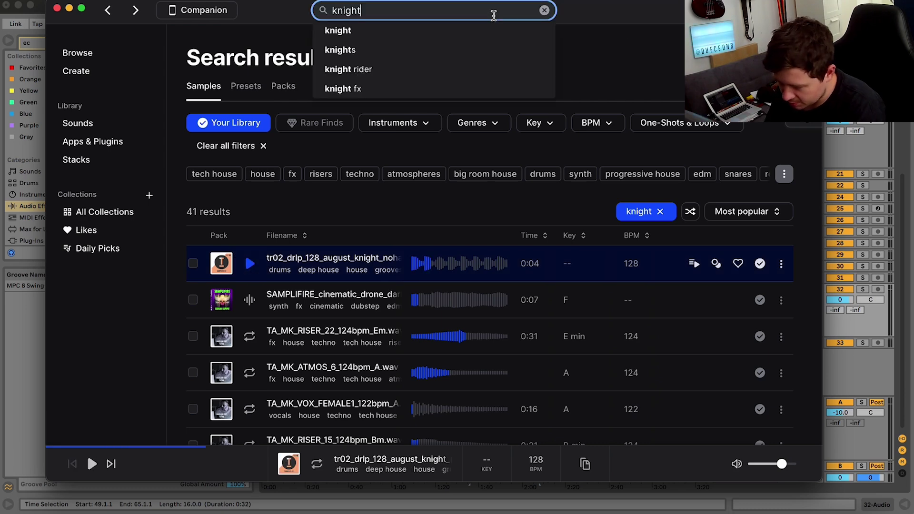
type("snare")
key("Return")
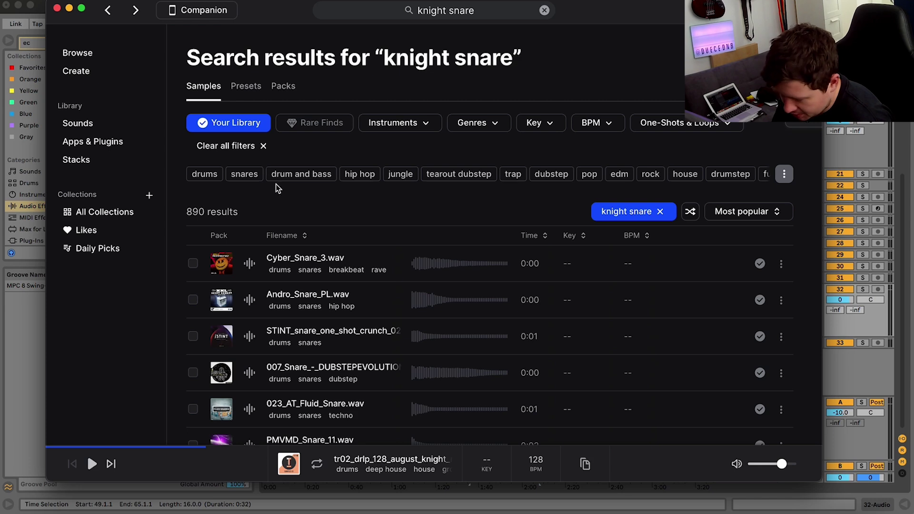
left_click(115, 20)
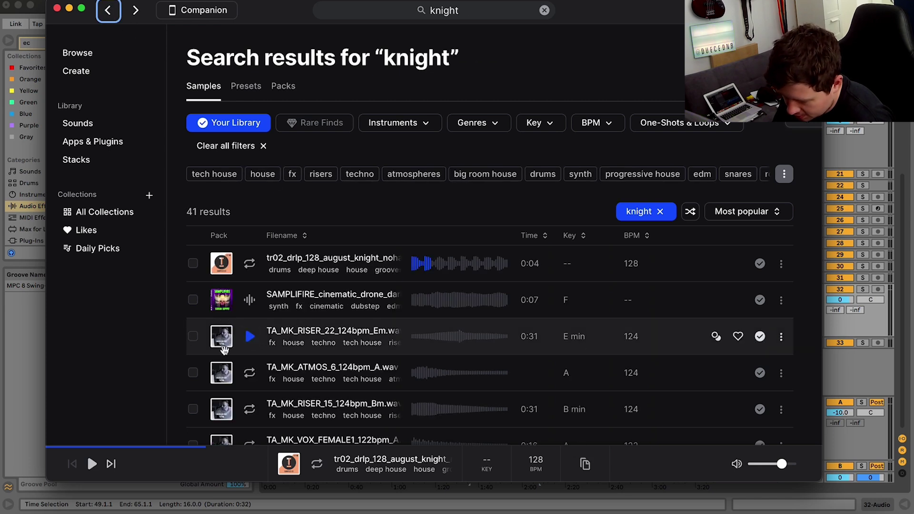
Audition the "knight" samples one after another from TA_MK_RISER_22 down to TA_MK4_SNARE_ROLL_909_125.
left_click(224, 351)
scroll(658, 278, "down", 15)
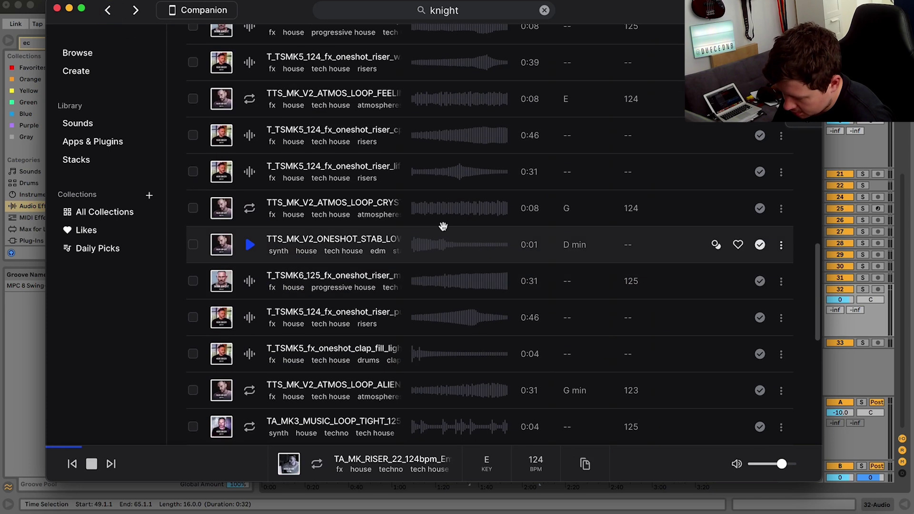
key("Down")
key("Down")
key("Down")
key("Down")
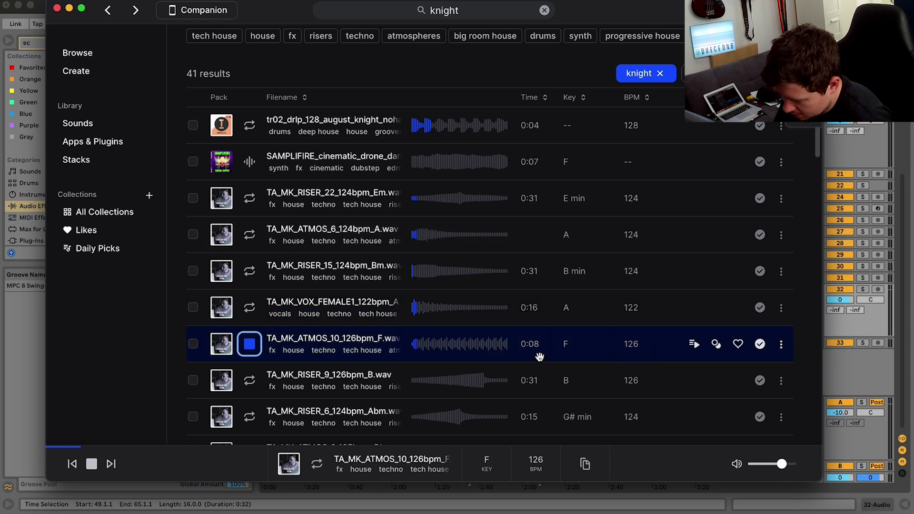
key("Up")
key("Down")
key("Down")
key("Down")
key("Down")
key("Down")
scroll(554, 354, "down", 6)
key("Down")
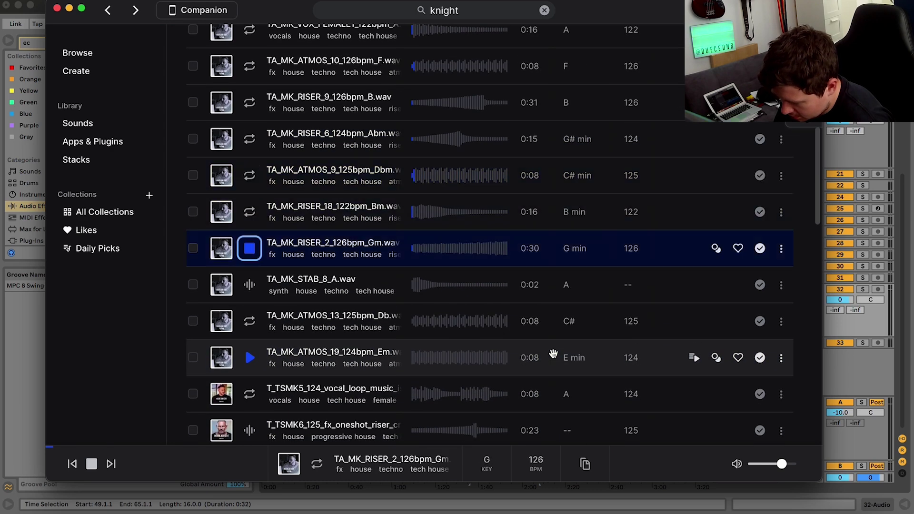
key("Down")
key("Down")
key("Down")
key("Down")
key("Down")
scroll(553, 354, "down", 5)
key("Down")
scroll(553, 354, "down", 3)
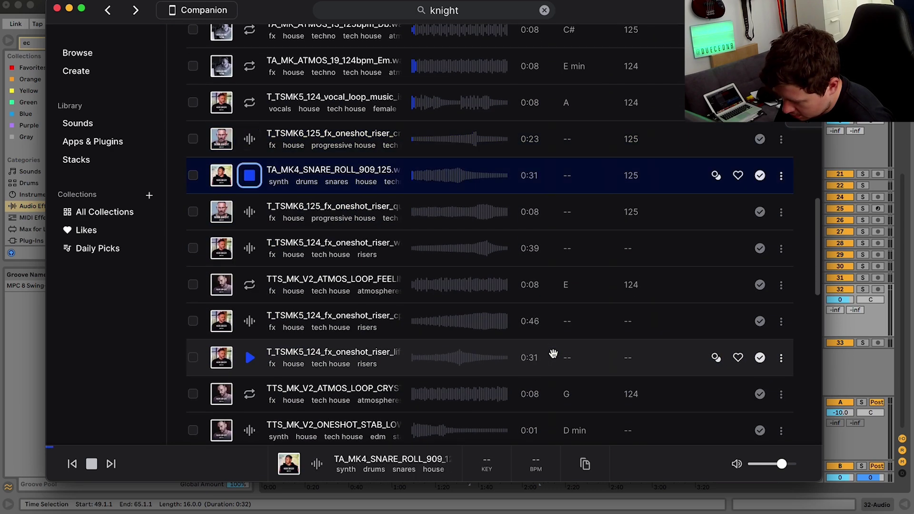
left_click(457, 179)
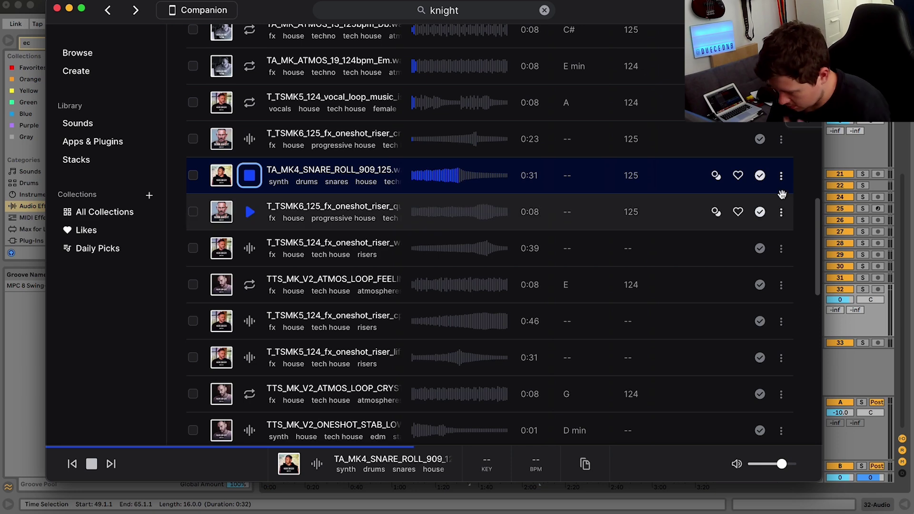
Copy the TA_MK4_SNARE_ROLL_909_125 sample, switch to Ableton Live and place it on track 32 starting at bar 25.
left_click(781, 175)
left_click(710, 274)
left_click(865, 333)
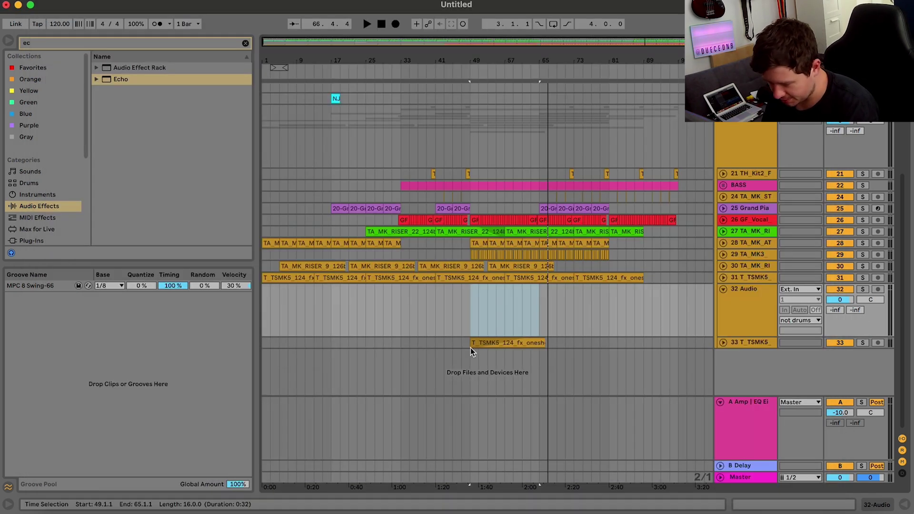
left_click(333, 300)
key("super+v")
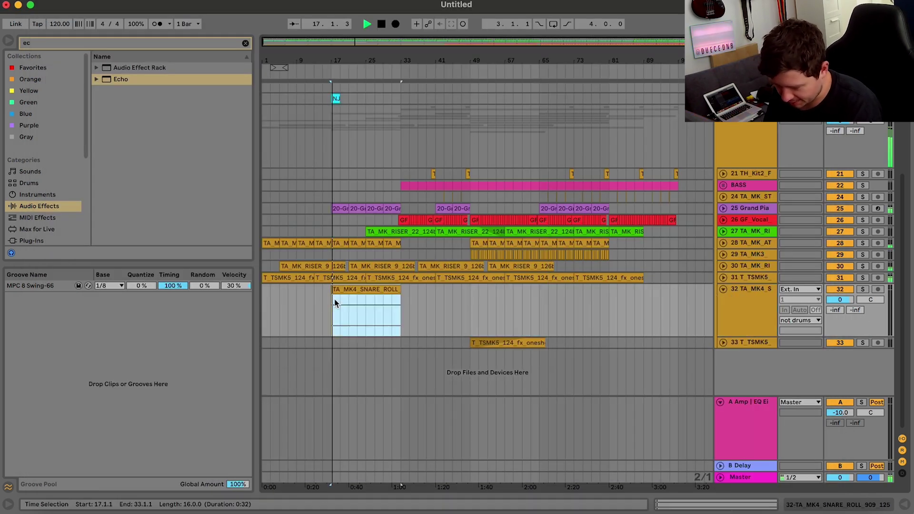
key("space")
left_click_drag(395, 300, 429, 300)
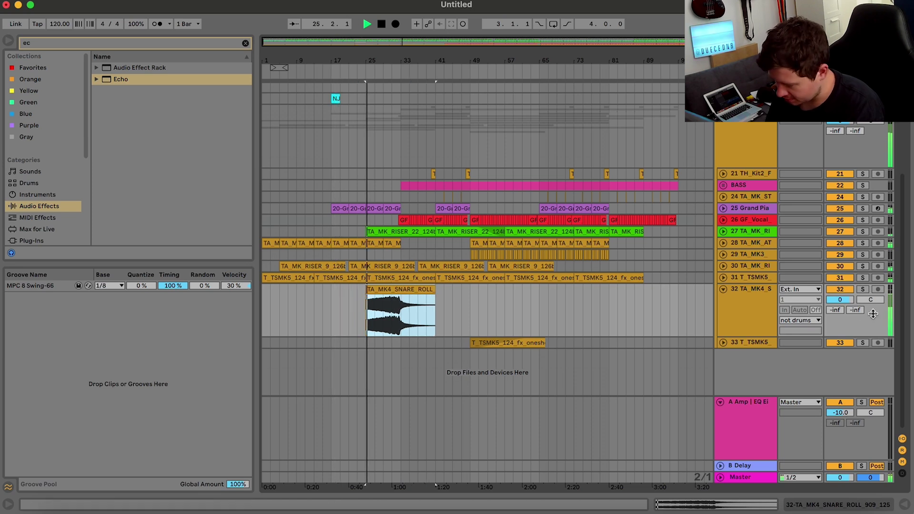
Open the 909 snare roll clip's details and lower its gain to -12.4 dB.
double_click(410, 289)
left_click_drag(99, 348, 99, 347)
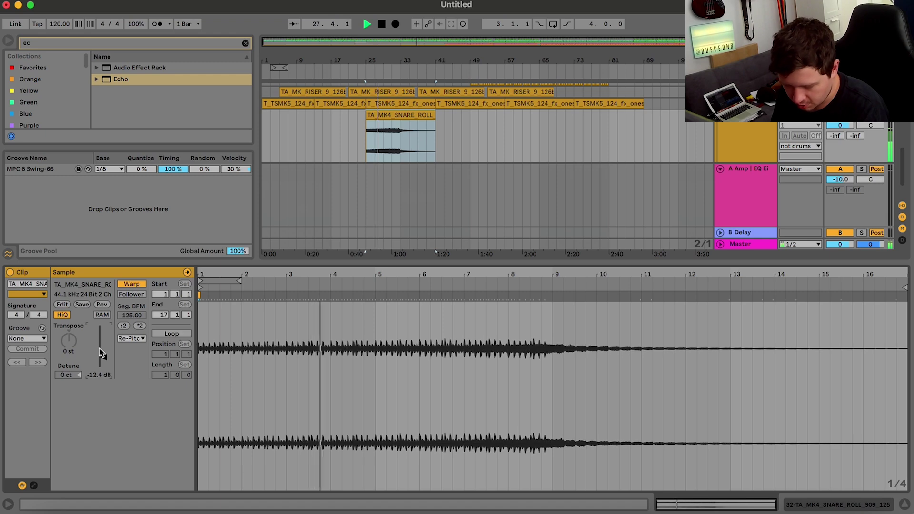
Raise the snare roll clip's gain to -10.8 dB, close its clip details and fold track 32.
key("space")
key("space")
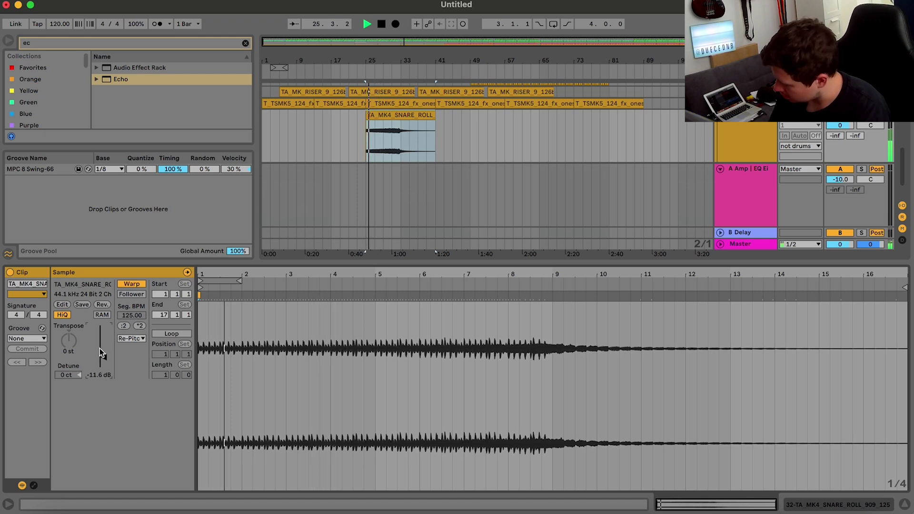
left_click_drag(99, 348, 99, 347)
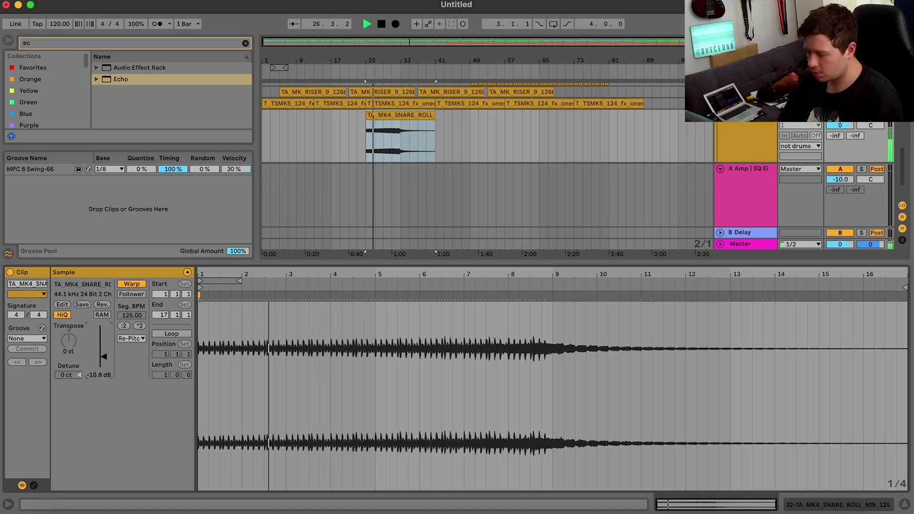
left_click(904, 505)
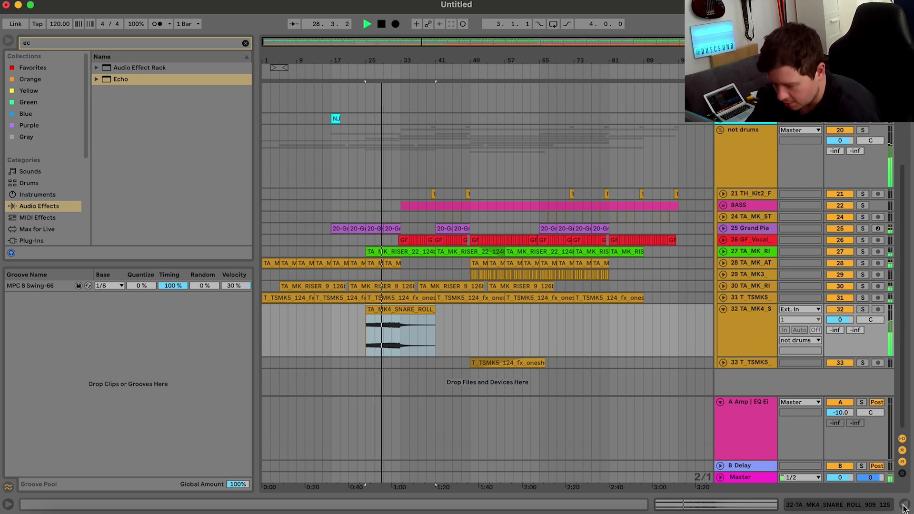
left_click(723, 309)
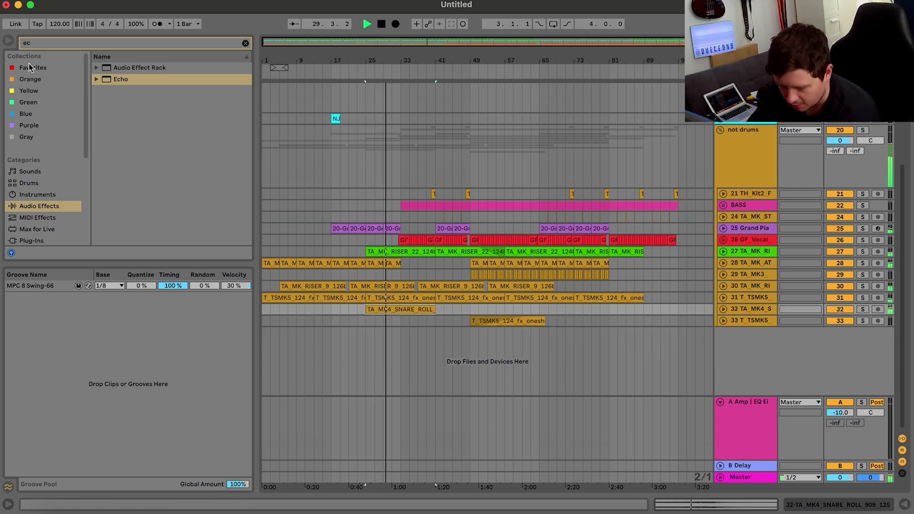
Clear the browser search and delete track 19 with the NJH_122 clip.
left_click(245, 44)
scroll(387, 295, "up", 5)
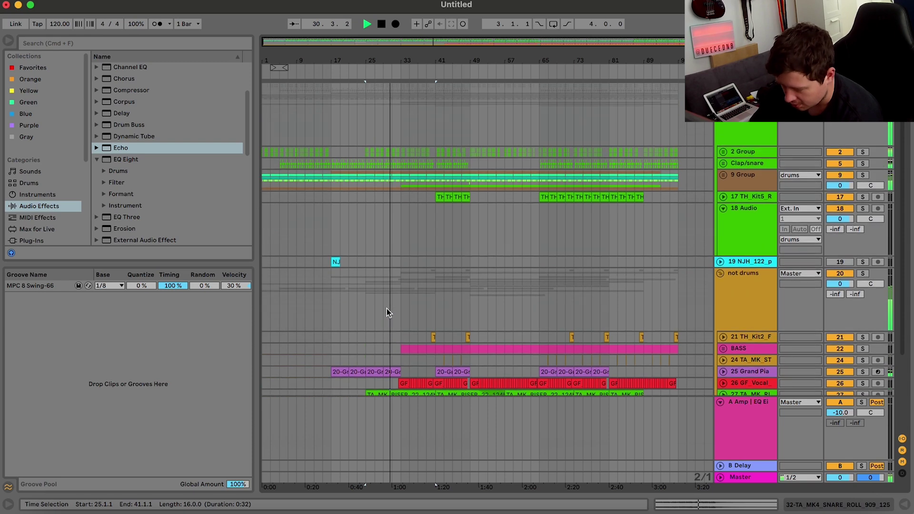
left_click(355, 266)
key("space")
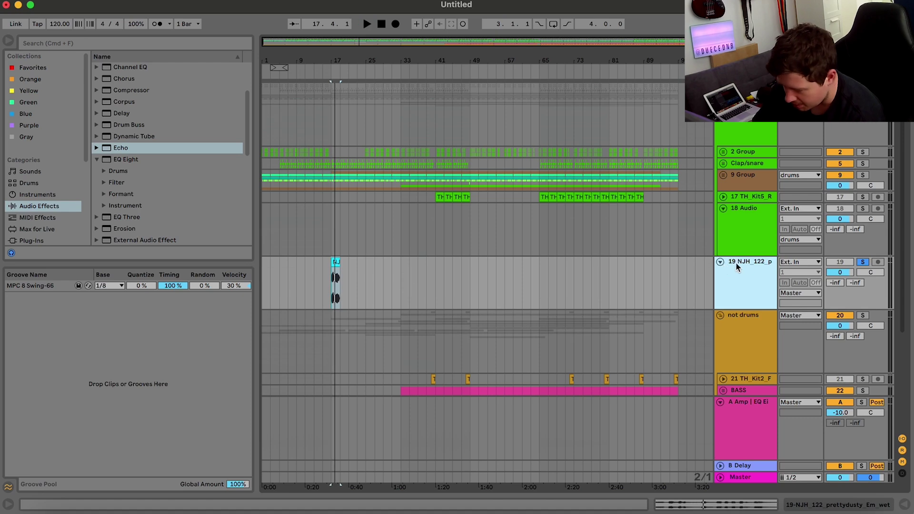
key("Delete")
Play the arrangement from bar 31 and fold the not drums group.
key("space")
left_click(390, 268)
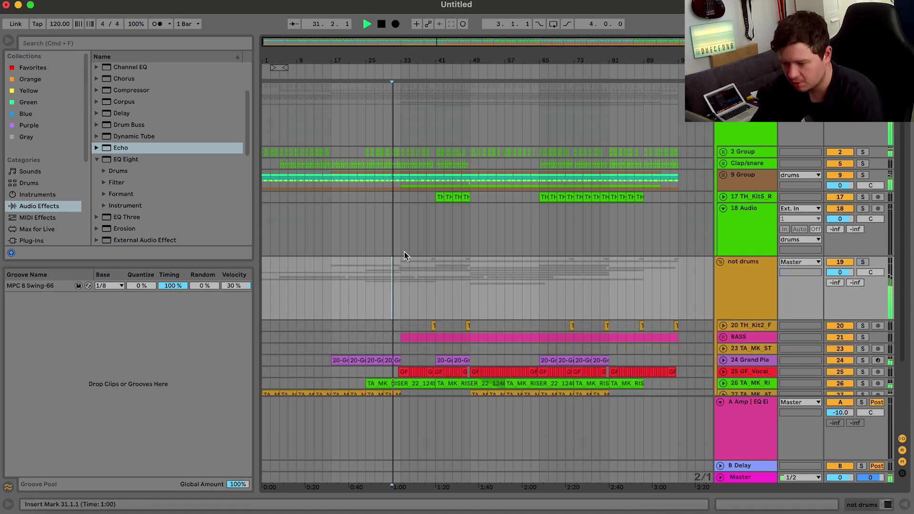
left_click_drag(486, 41, 485, 46)
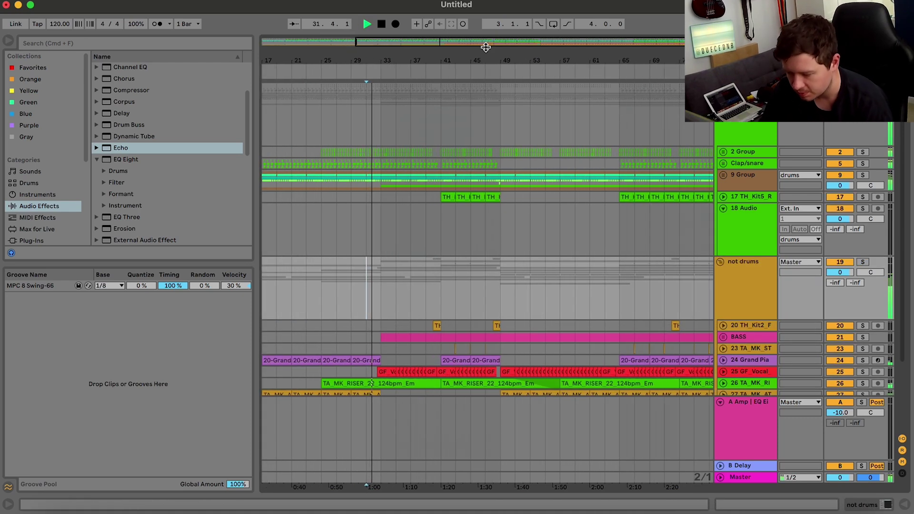
left_click(719, 261)
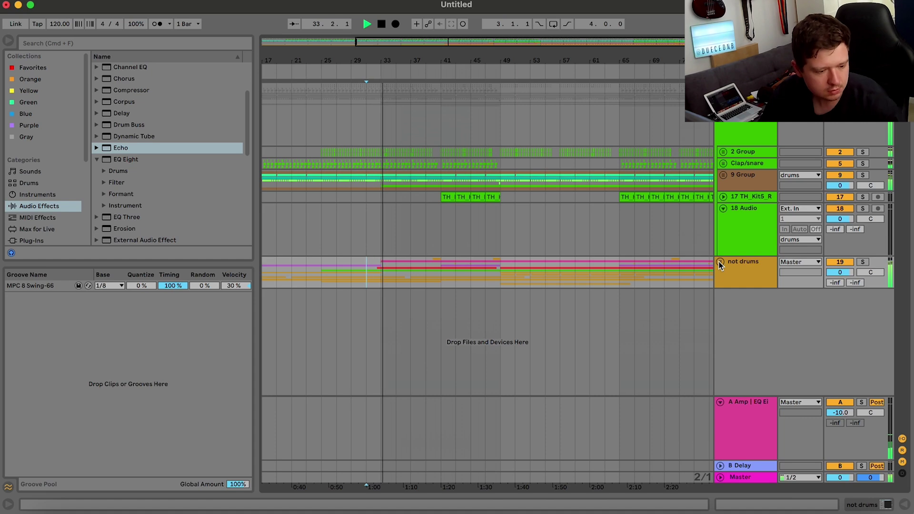
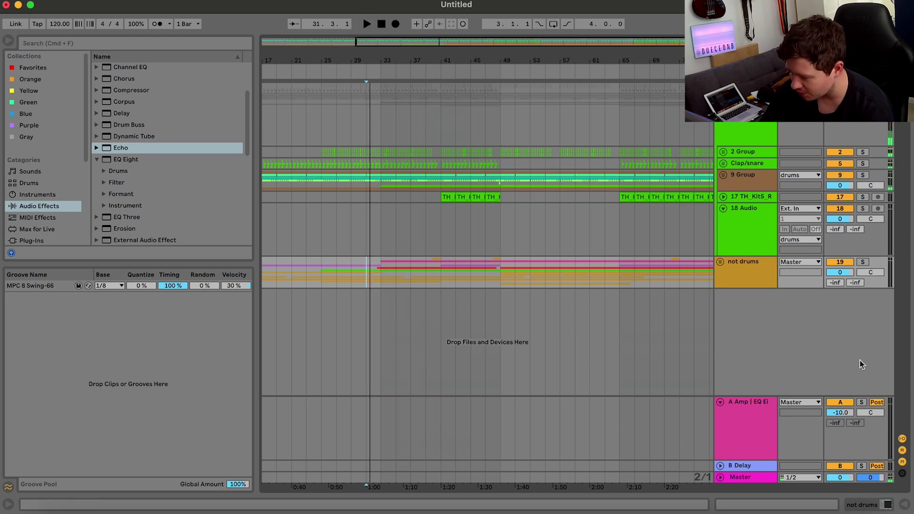
Solo return B during playback and delete its Delay device.
left_click(861, 466)
key("space")
double_click(748, 468)
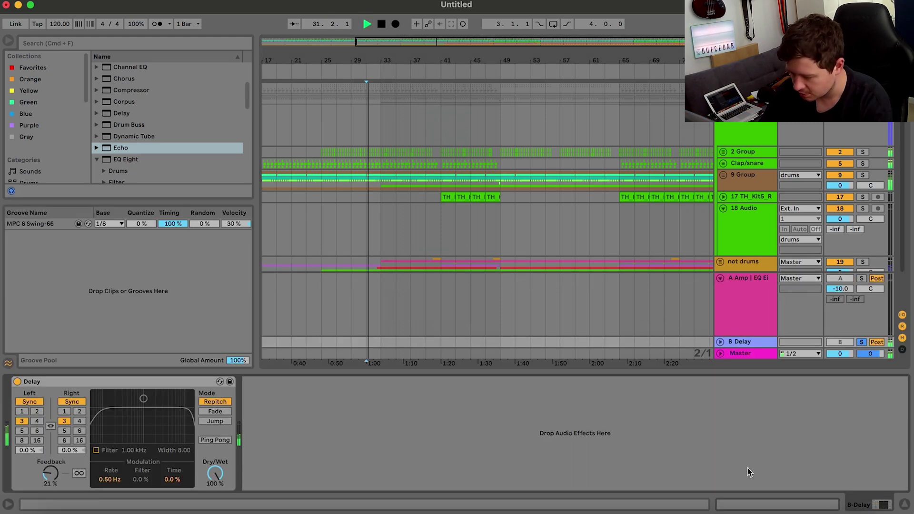
left_click(123, 384)
key("space")
key("Delete")
Find the VST3 plug-in iZotope Trash 2 with the search "tras" and load it on return B.
left_click(39, 40)
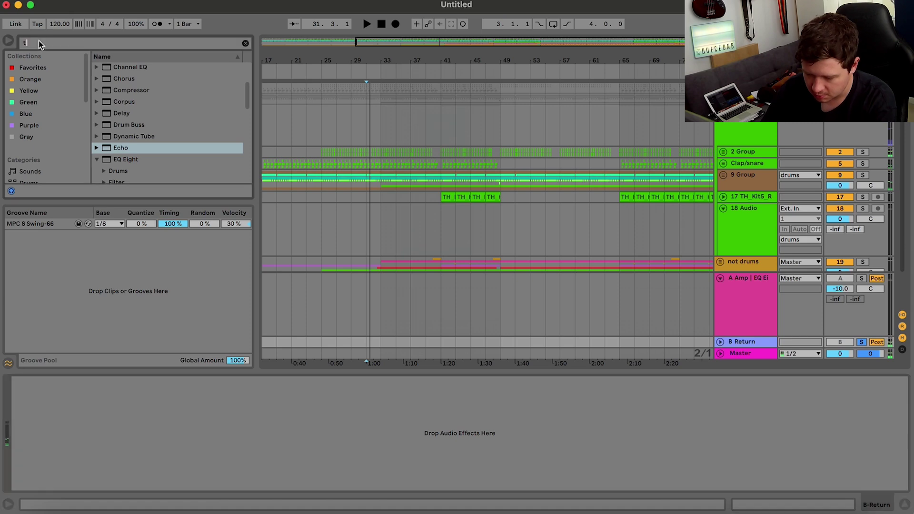
type("tras")
scroll(29, 176, "down", 4)
left_click(38, 110)
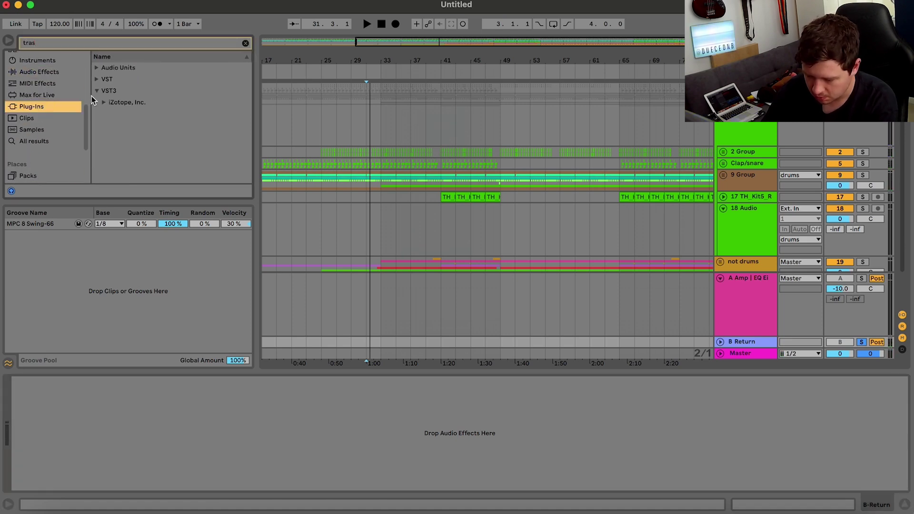
left_click(127, 102)
left_click(122, 113)
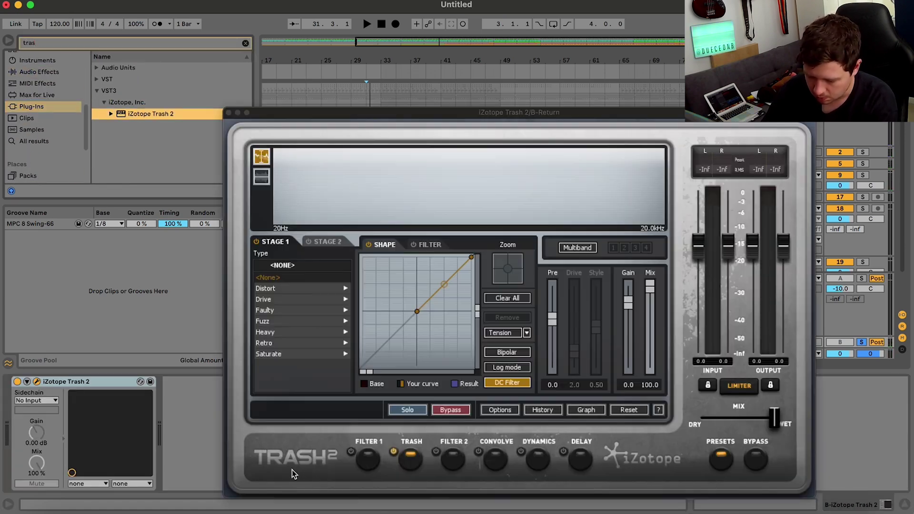
Audition Trash 2's Retro distortion types during playback and set Stage 1 to Hard Chip.
key("space")
left_click(644, 389)
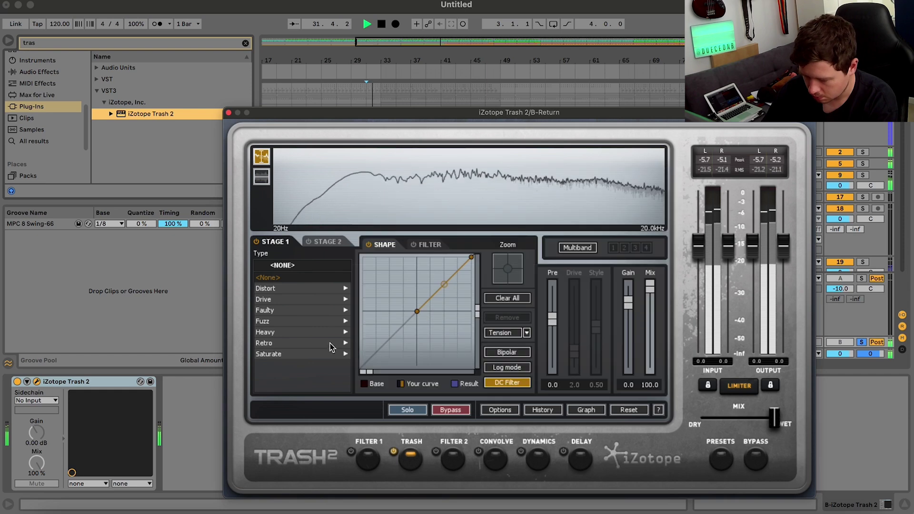
left_click(329, 343)
left_click(313, 280)
left_click(304, 290)
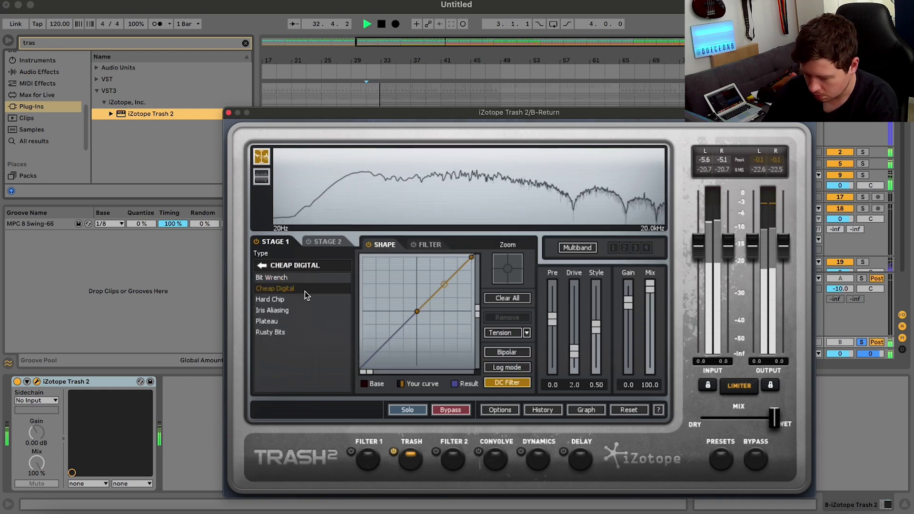
left_click(298, 299)
key("space")
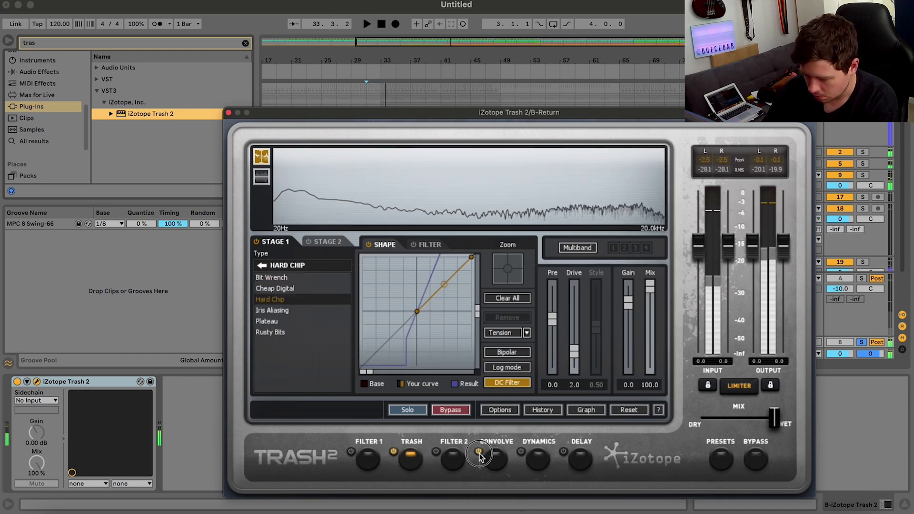
Enable Trash 2's Convolve module and audition the Edge impulse responses Curbside and Blare.
left_click(480, 451)
left_click(289, 362)
left_click(341, 350)
key("space")
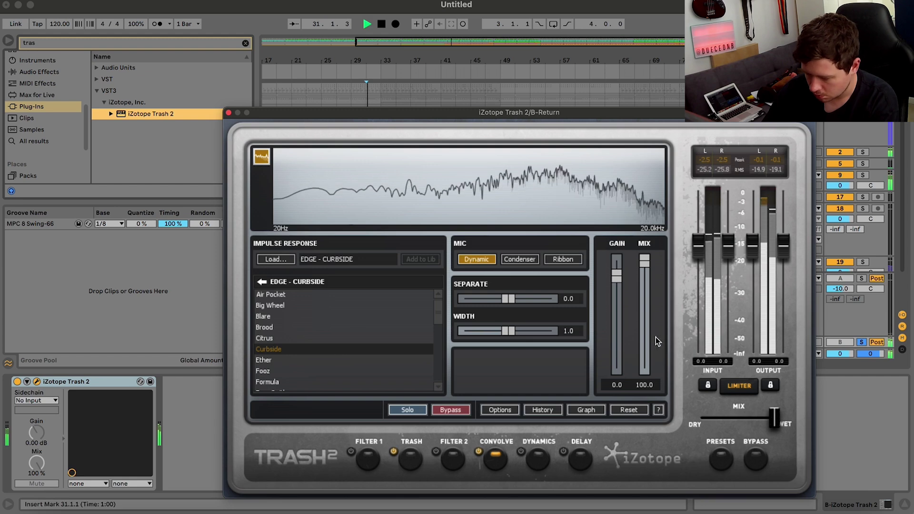
left_click(273, 316)
left_click(262, 282)
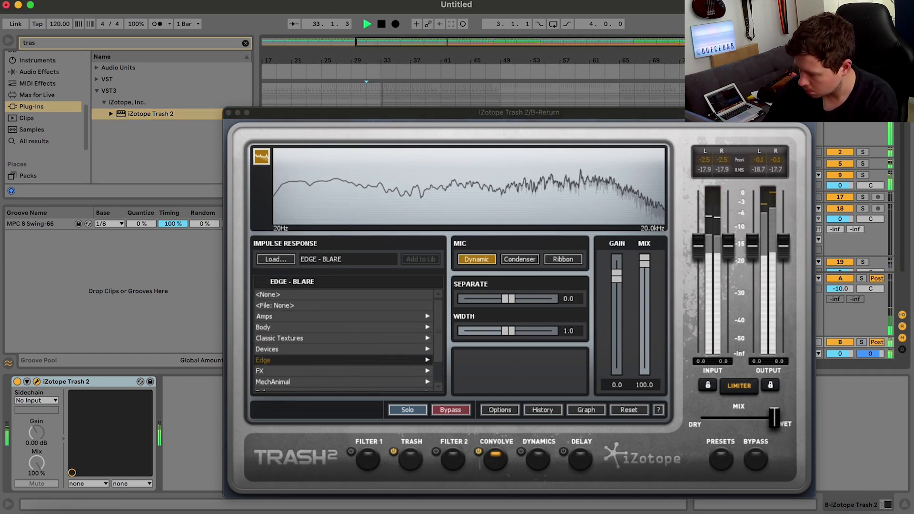
Move the plug-in window clear of the mixer, audition the Devices impulse Loose Snare and choose Classic Textures - Brittle Chip.
left_click_drag(476, 112, 354, 58)
left_click(226, 294)
left_click(247, 281)
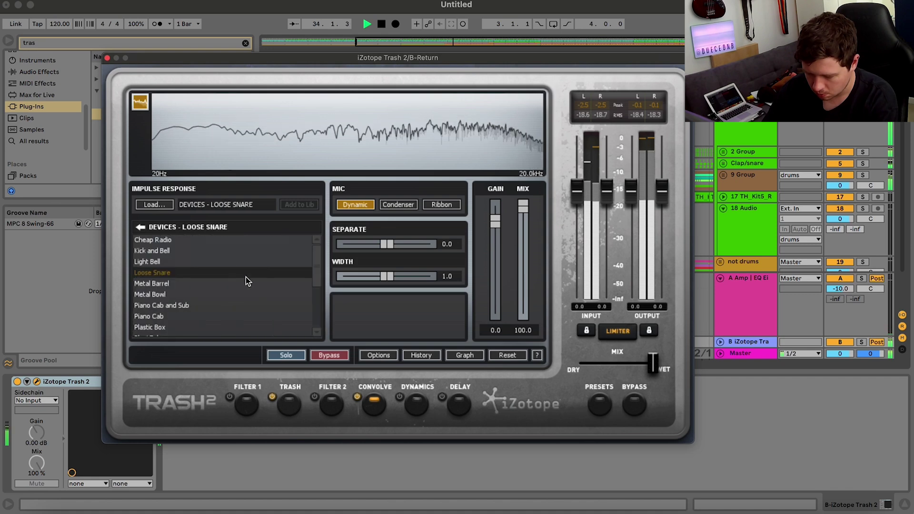
left_click(158, 284)
left_click(157, 305)
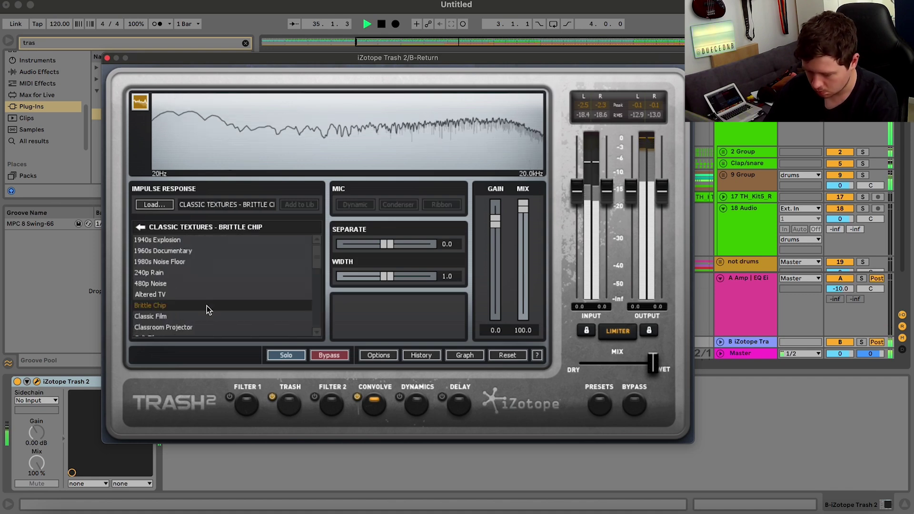
Enable Filter 1 in Trash 2 and set band 1's low shelf to 1342 Hz at -10 dB.
left_click(255, 416)
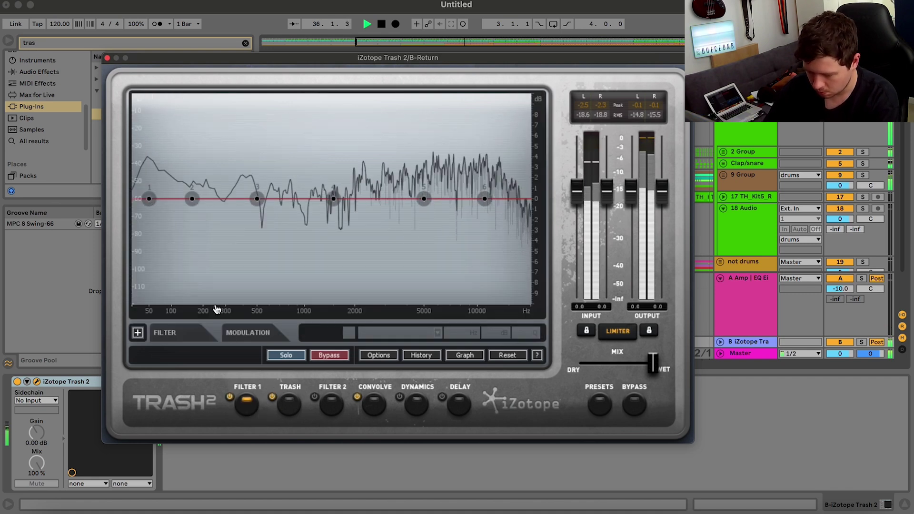
left_click_drag(149, 198, 327, 333)
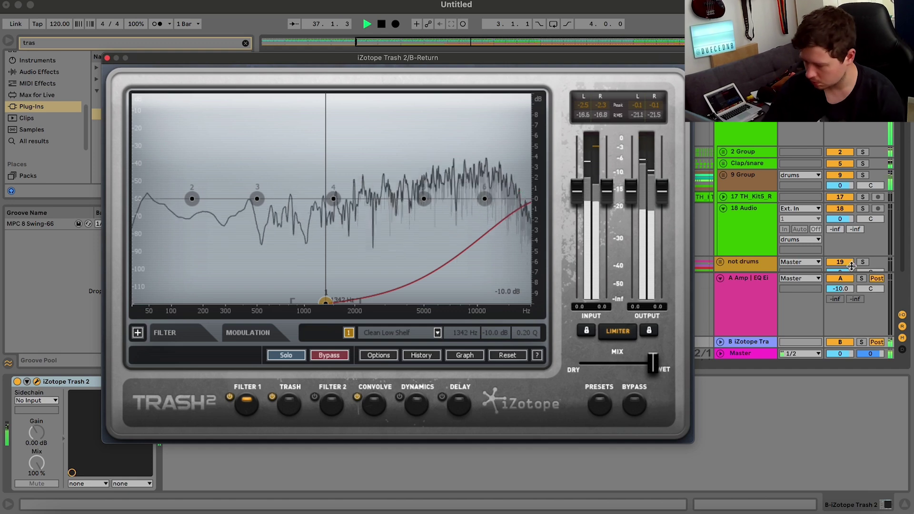
Solo and unfold return B, and set its volume to -10 dB.
left_click(861, 342)
left_click(720, 341)
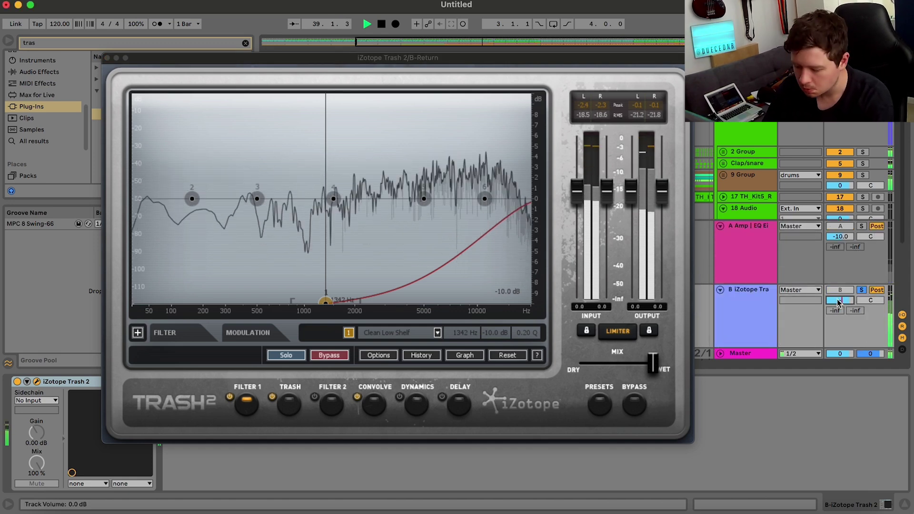
type("-10")
key("Return")
Enable Trash 2's Dynamics with a compressor threshold of about -25.8 dB, a 6.7:1 ratio and 10.8 gain.
left_click(400, 398)
left_click(415, 404)
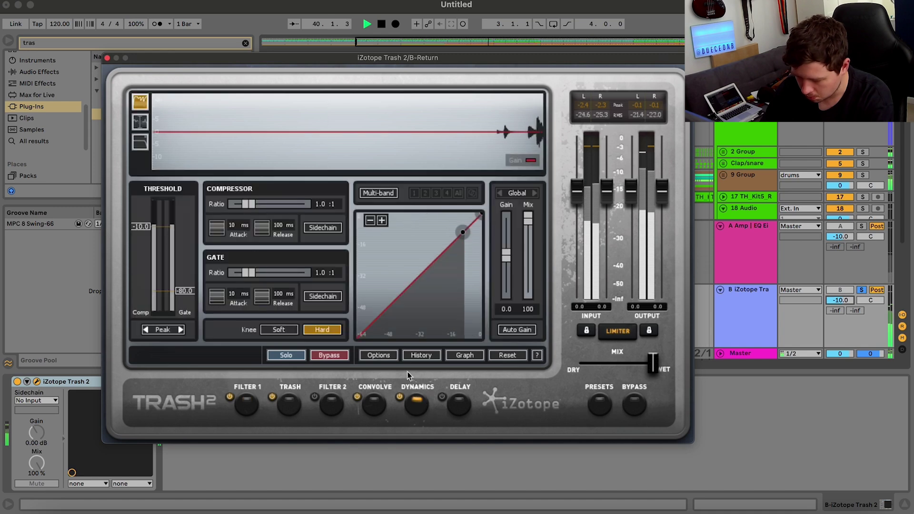
left_click_drag(464, 236, 432, 262)
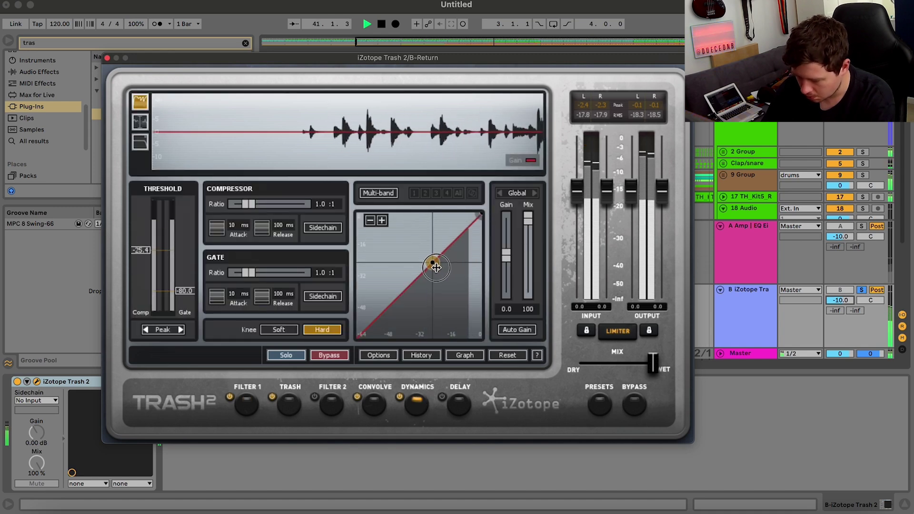
left_click_drag(480, 217, 505, 247)
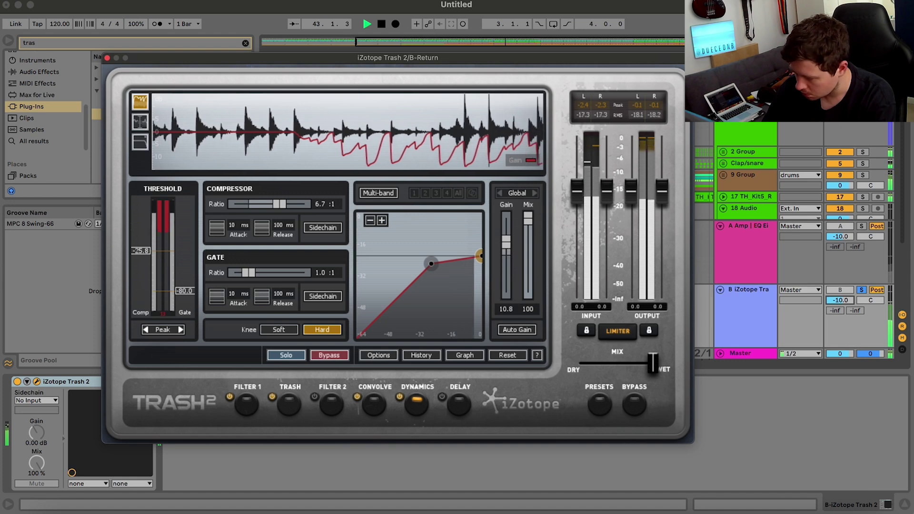
Unsolo return B, close the Trash 2 window and add EQ Eight after it from the audio effects.
left_click(731, 309)
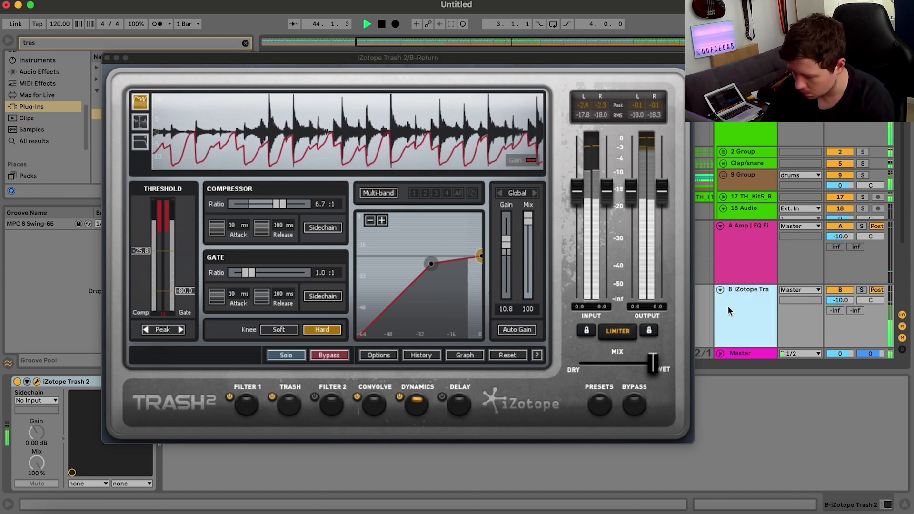
left_click(37, 381)
left_click(59, 71)
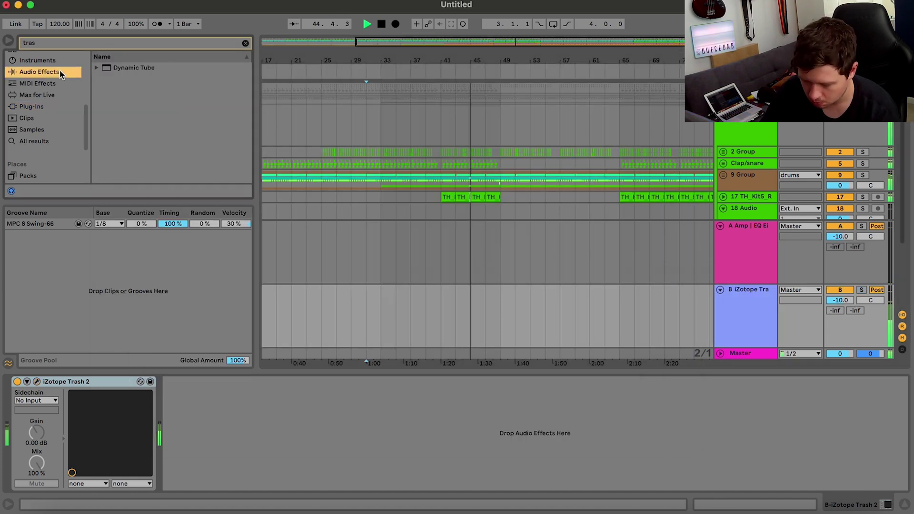
left_click(244, 43)
double_click(124, 157)
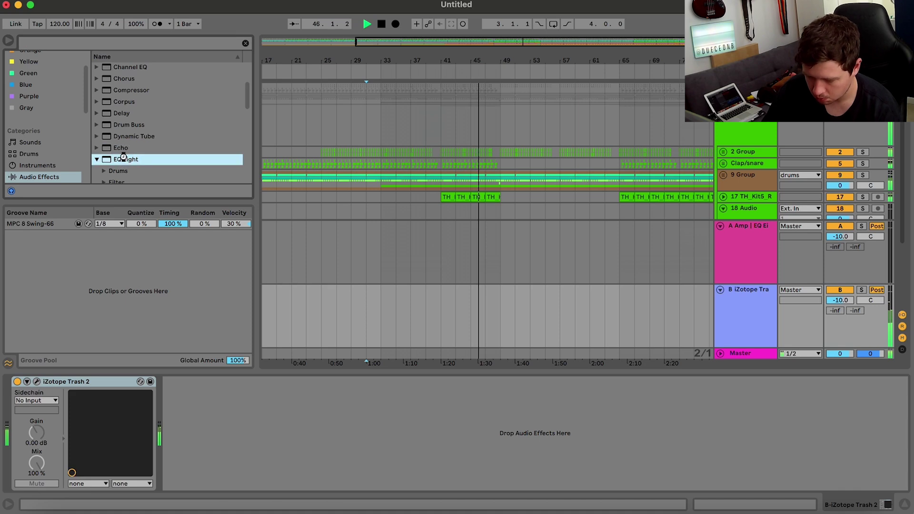
Set EQ Eight's band 1 to a low cut at 391 Hz with a Q of 0.10 and resume playback.
key("space")
left_click(213, 475)
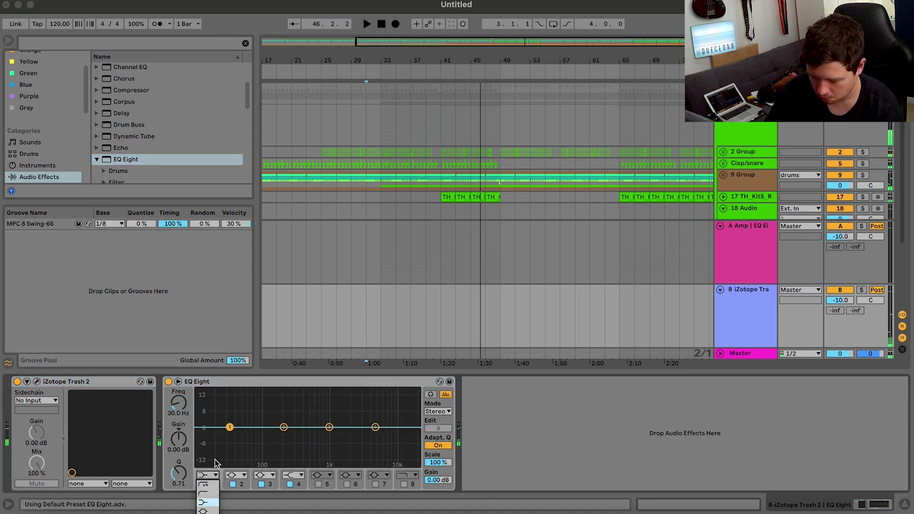
left_click(204, 486)
key("space")
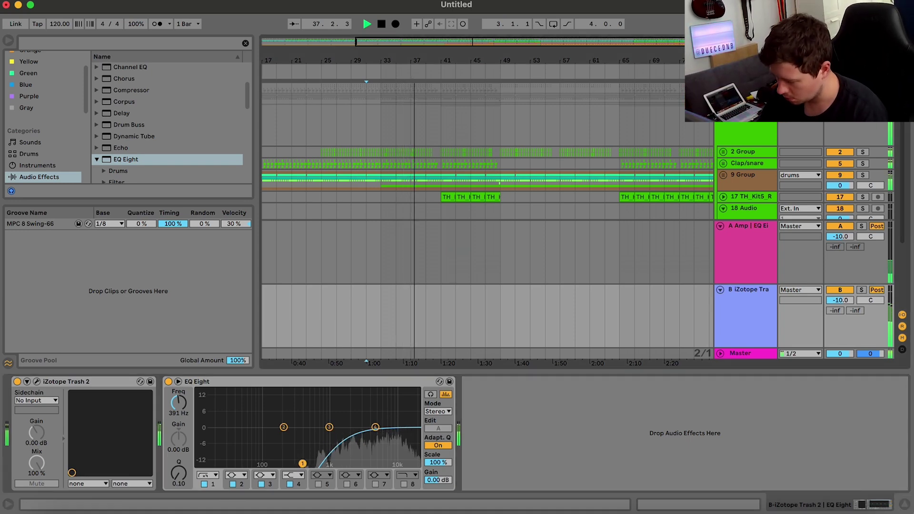
Solo return B to check it, enable EQ Eight's band 8 high cut at 13.8 kHz with Q 0.20, and lower the return to -11 dB.
left_click(861, 291)
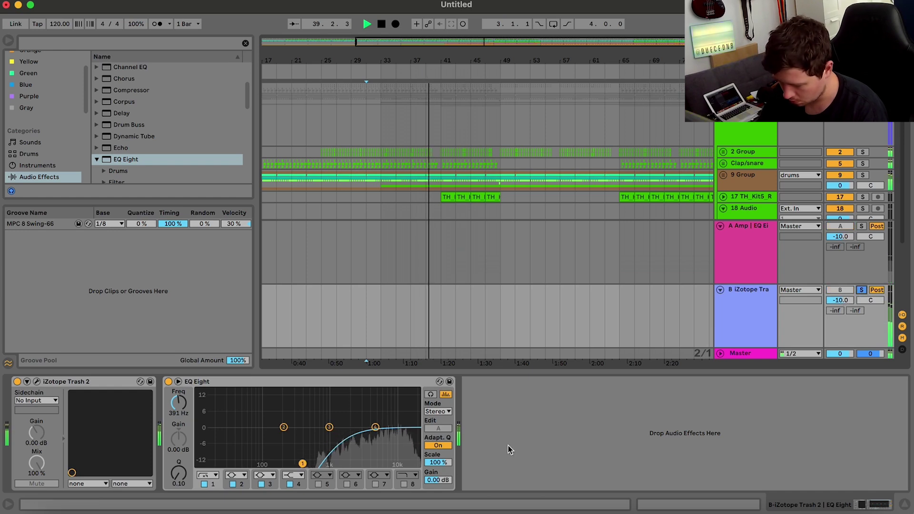
left_click(402, 477)
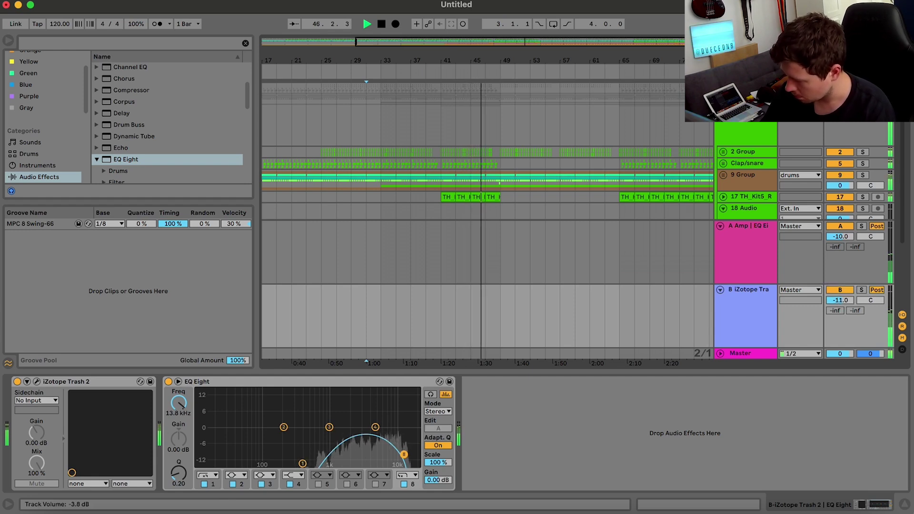
Expand 2 Group, restart playback, reset its volume to 0 dB and collapse the group again.
left_click(723, 151)
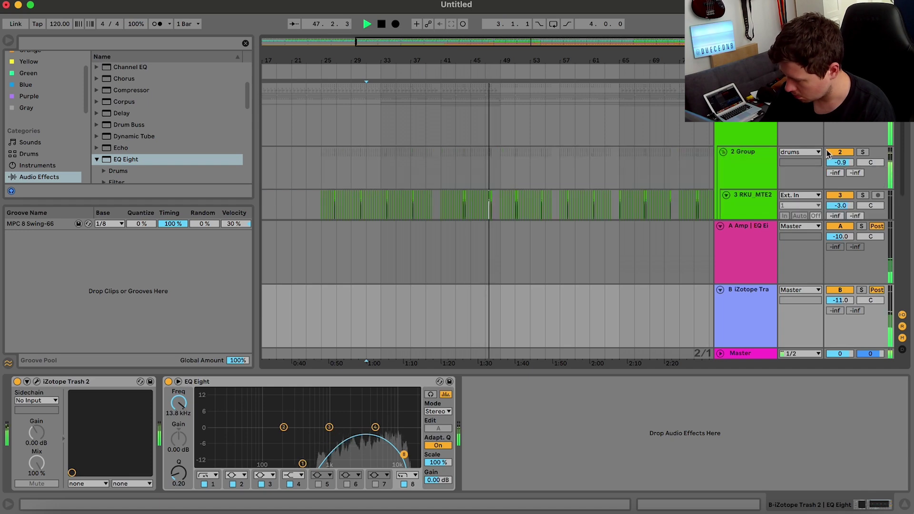
key("space")
double_click(845, 163)
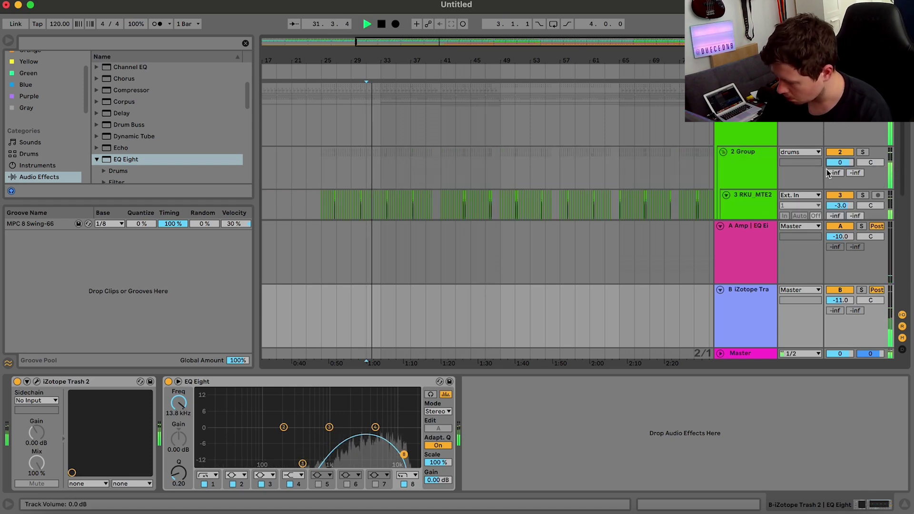
left_click(723, 152)
Unfold the Clap/snare group and hide the device view to give the arrangement more room.
left_click(723, 163)
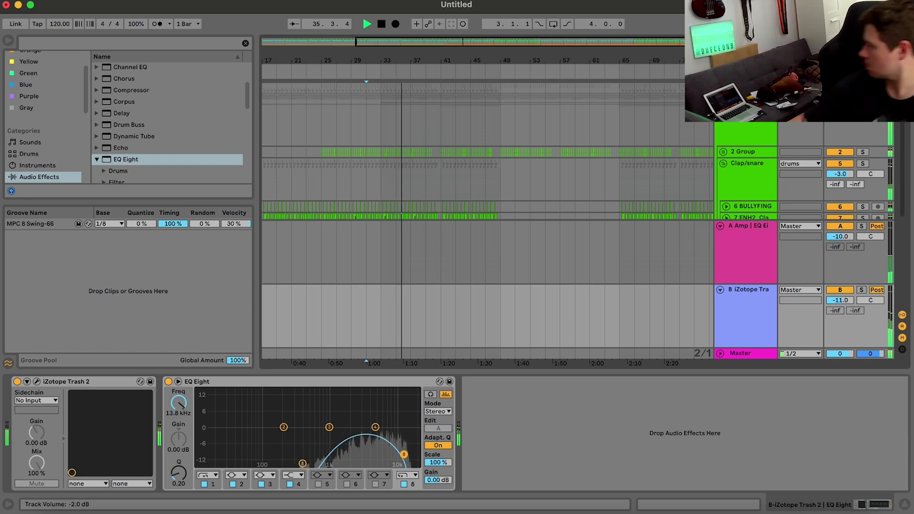
left_click(904, 504)
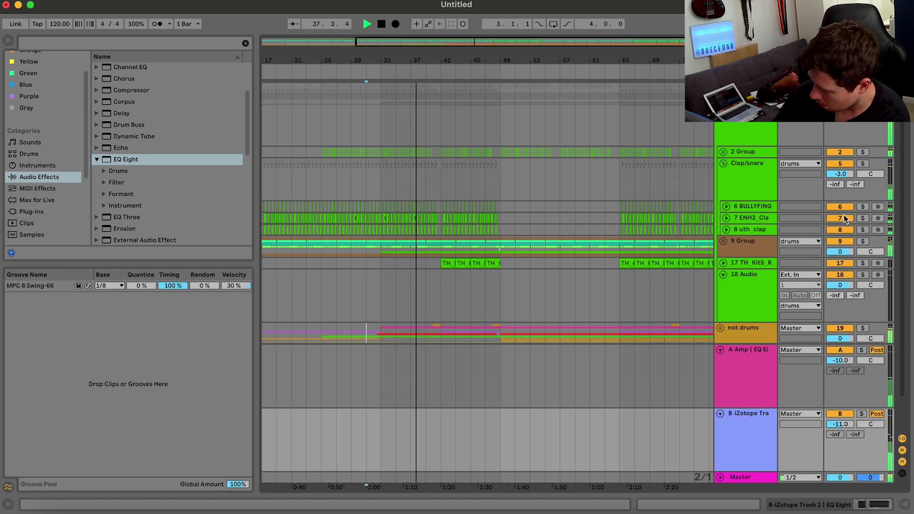
scroll(720, 120, "down", 5)
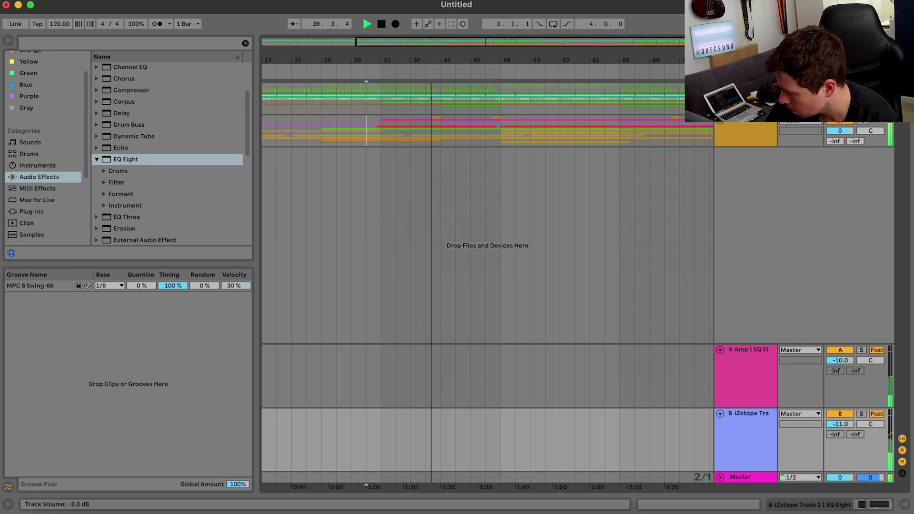
Solo return A and raise it to -8 dB, check the not drums group in solo, and stop playback.
left_click(862, 351)
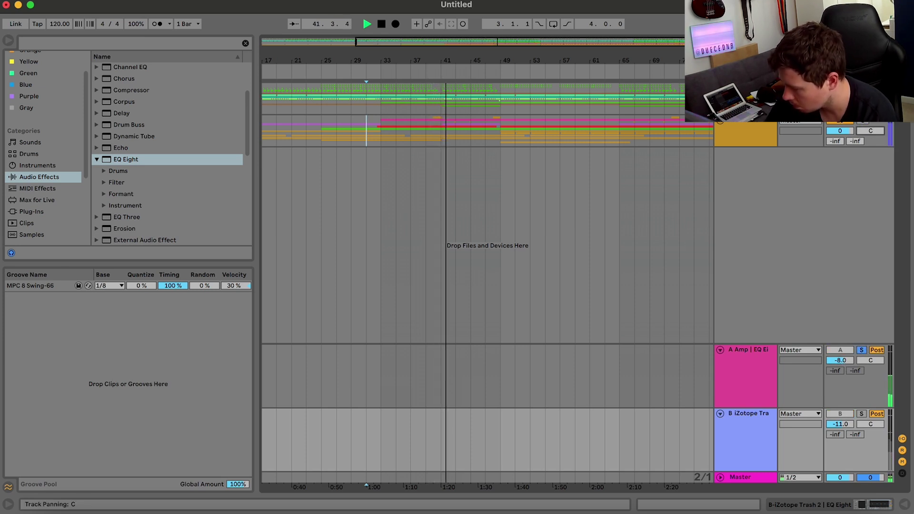
left_click(864, 123)
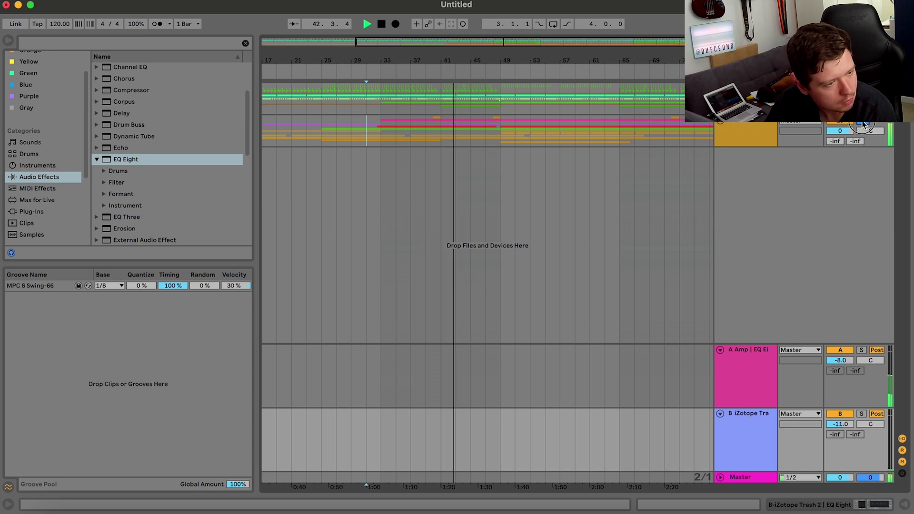
left_click(381, 24)
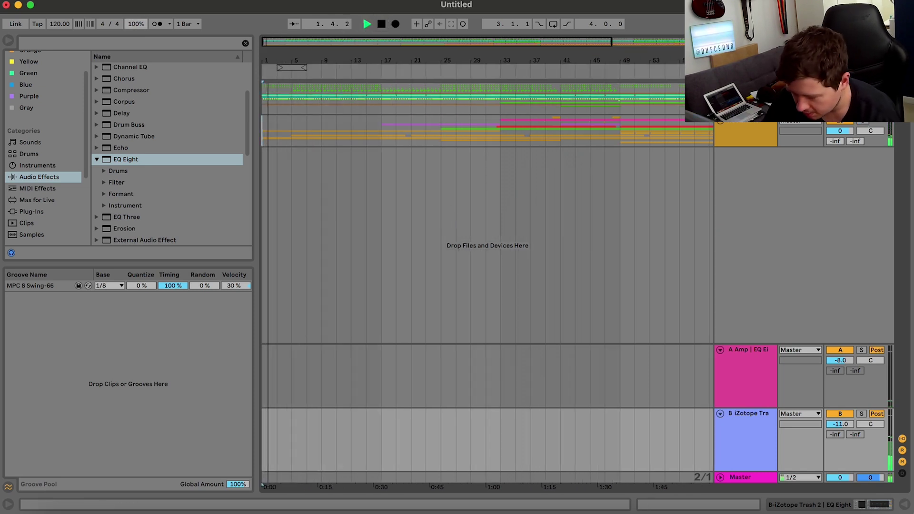
Hide the browser to show more of the arrangement and play it from bar 15 and from bar 17.
left_click(8, 40)
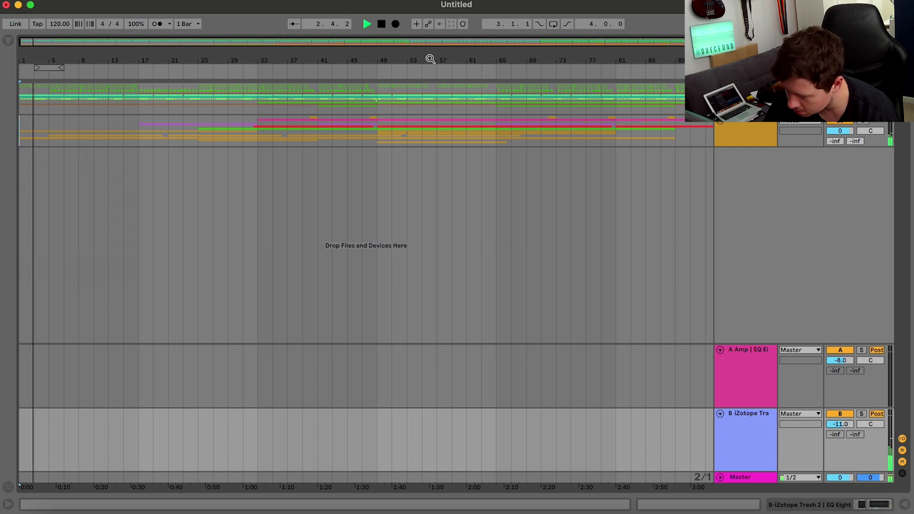
left_click(127, 165)
key("space")
key("space")
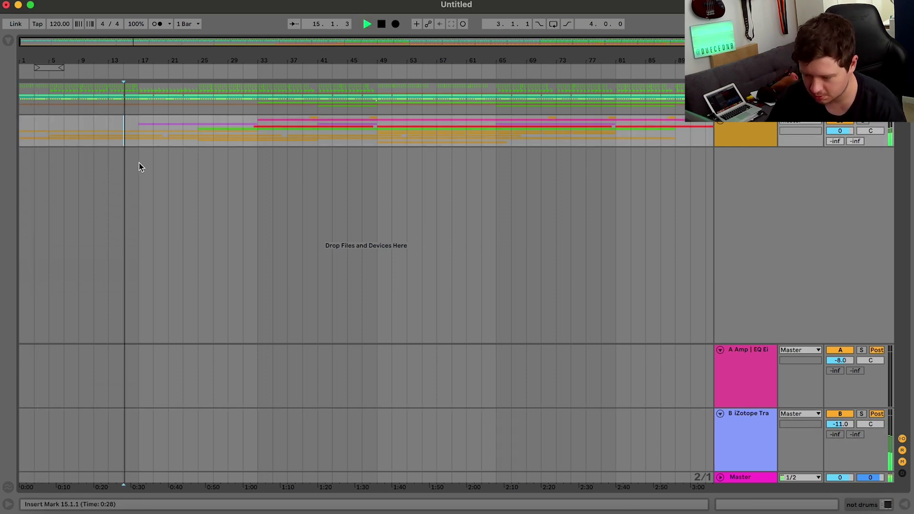
left_click(142, 160)
key("space")
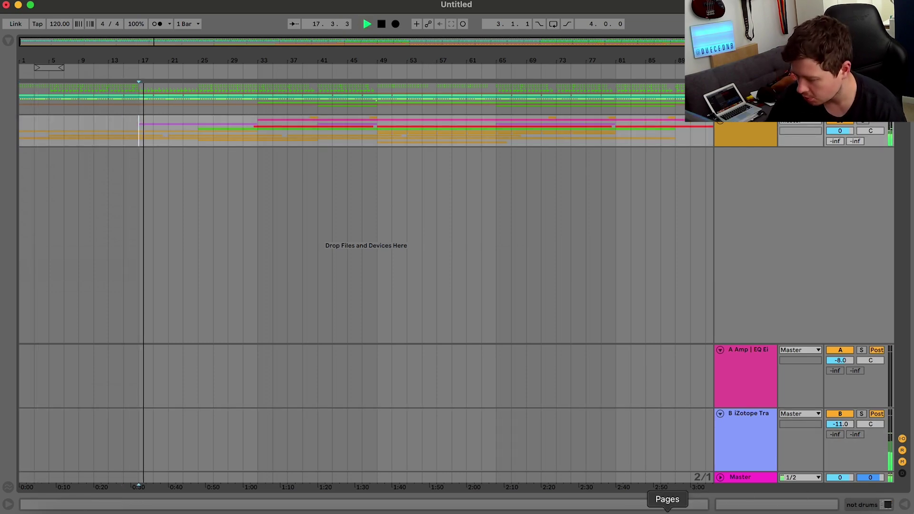
Switch to Splice and search the library samples for "dirty vocal".
left_click(625, 510)
left_click(470, 9)
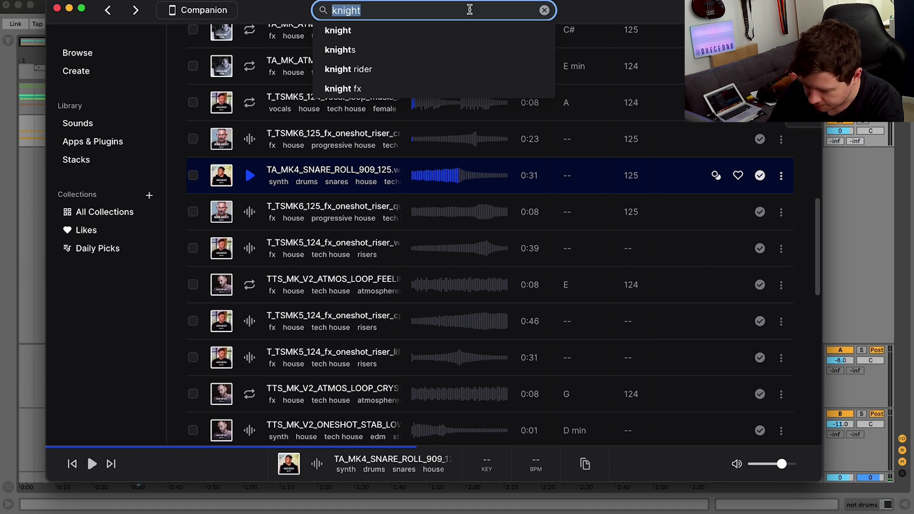
type("dirty vocla")
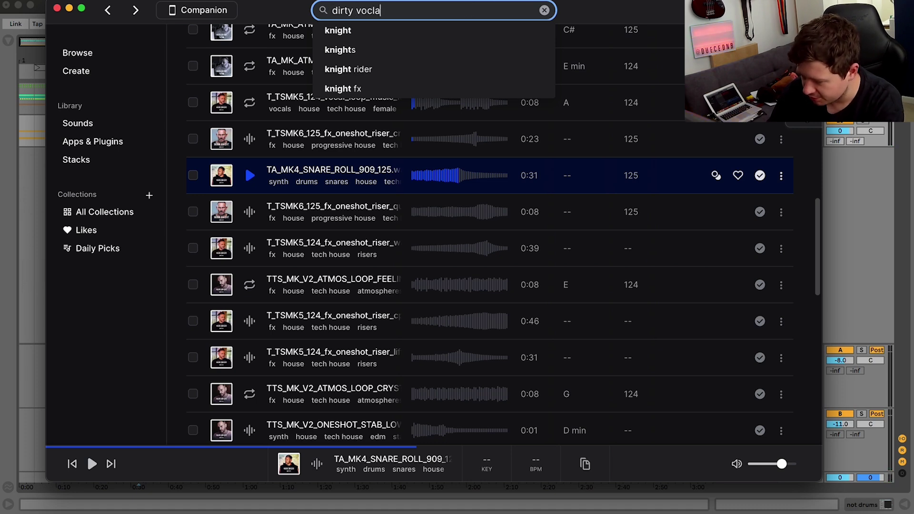
key("BackSpace")
key("BackSpace")
type("al")
key("Return")
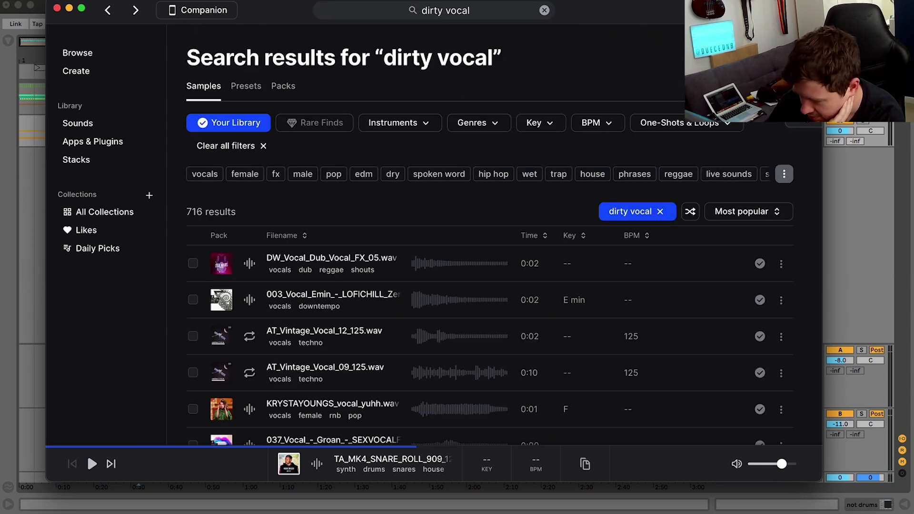
Audition the first dirty vocal results through AT_Vintage_Vocal_24_125.wav and look further down the list.
key("Down")
key("Down")
key("Down")
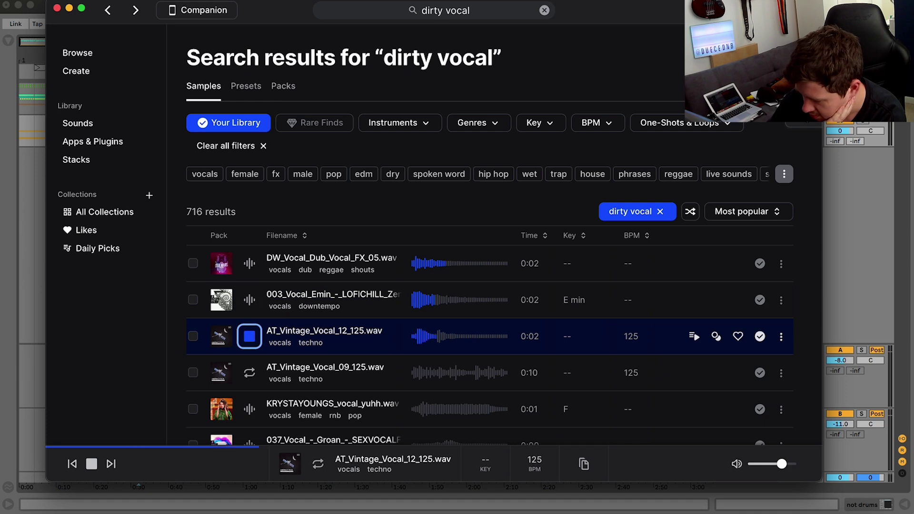
key("Up")
scroll(341, 298, "down", 3)
key("Down")
key("Down")
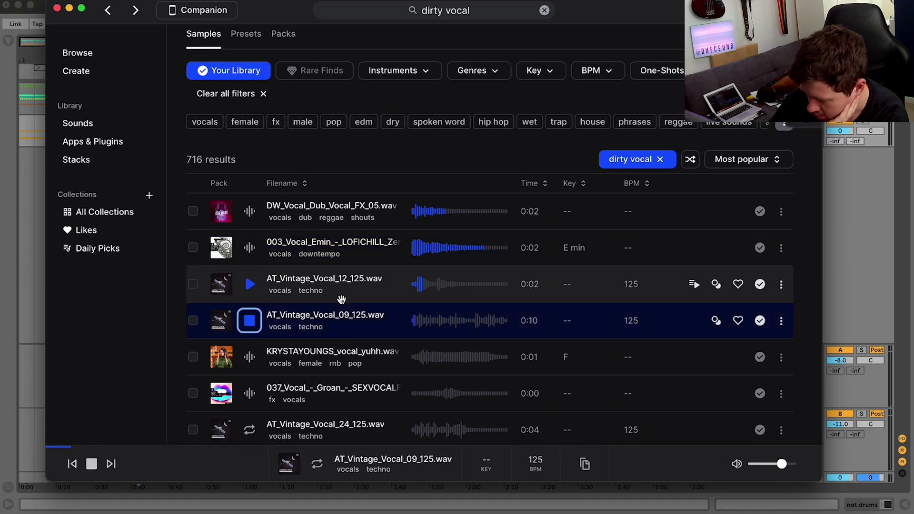
key("Down")
key("Down")
key("Down")
scroll(341, 299, "down", 10)
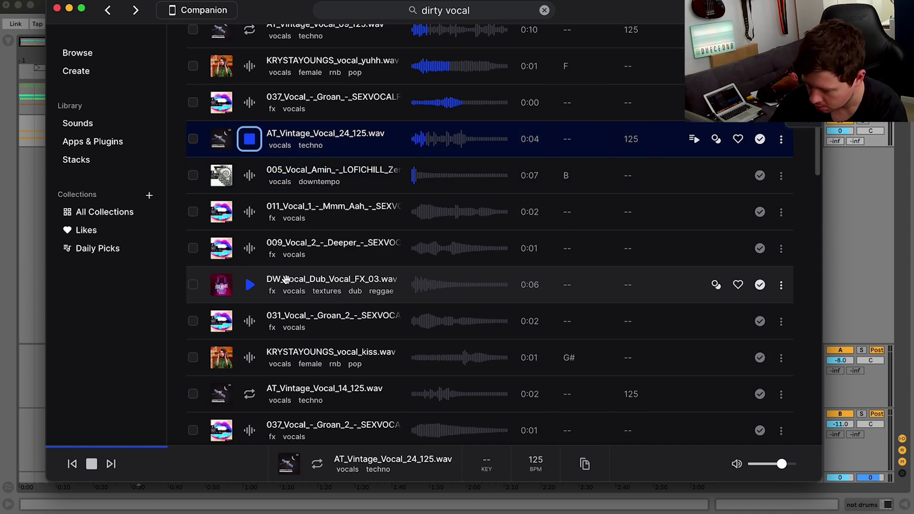
Return from the opened pack to the dirty vocal results and audition page 1 from the 036 Groan sample to the last entry.
left_click(223, 207)
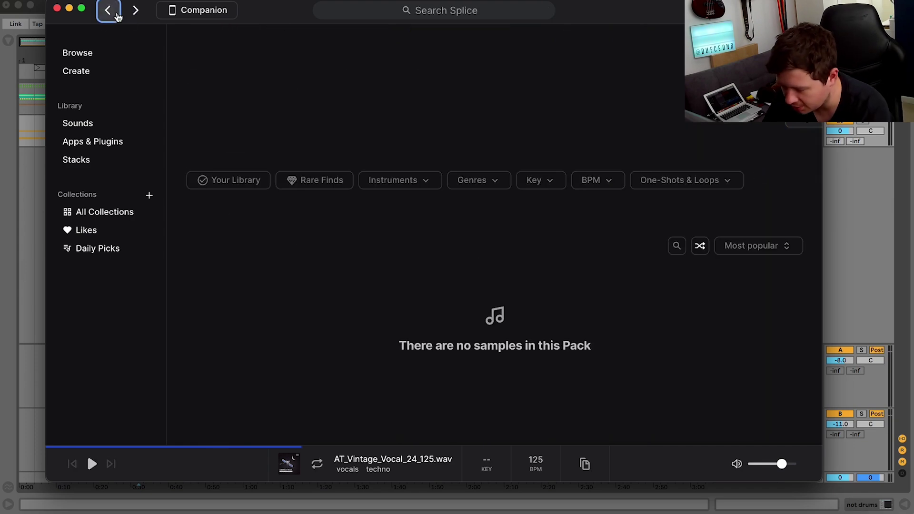
left_click(108, 10)
scroll(257, 333, "down", 1)
left_click(249, 348)
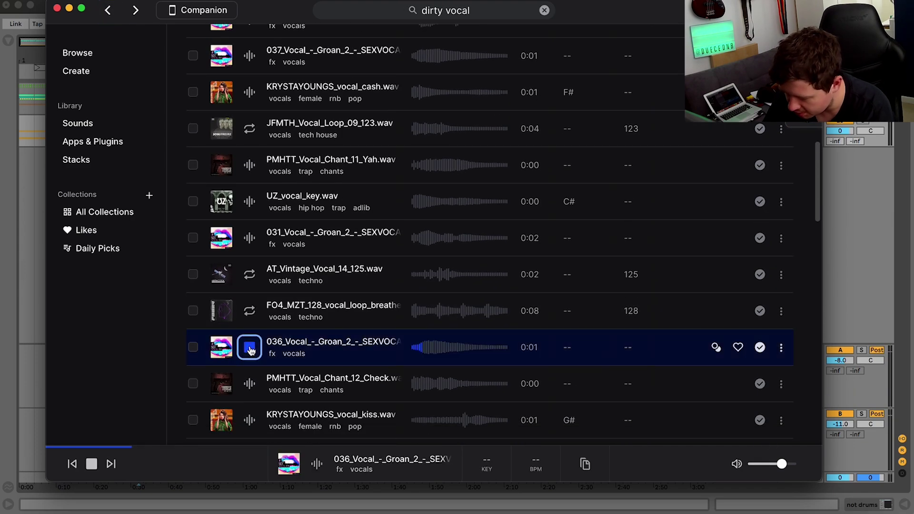
key("Down")
key("Down")
key("Down")
key("Down")
key("Down")
key("Down")
key("Down")
key("Down")
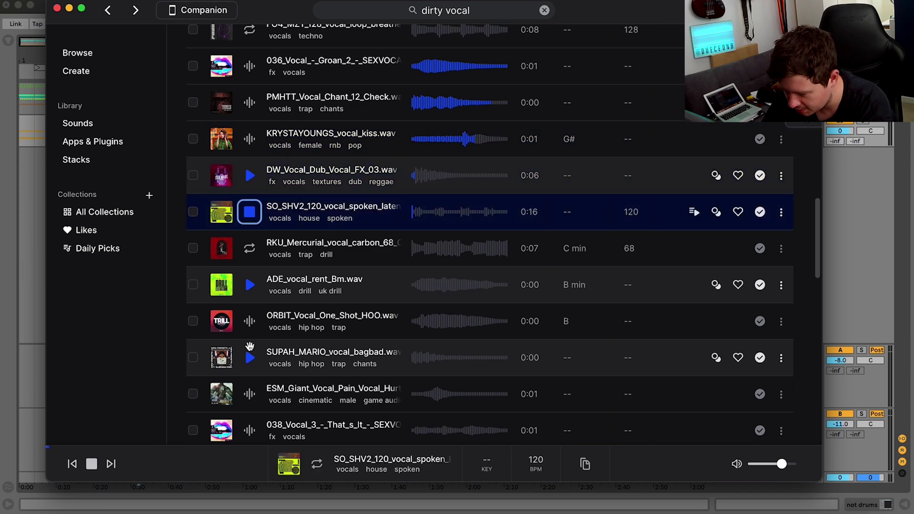
key("Down")
key("Down")
key("Down")
key("Down")
key("Down")
key("Down")
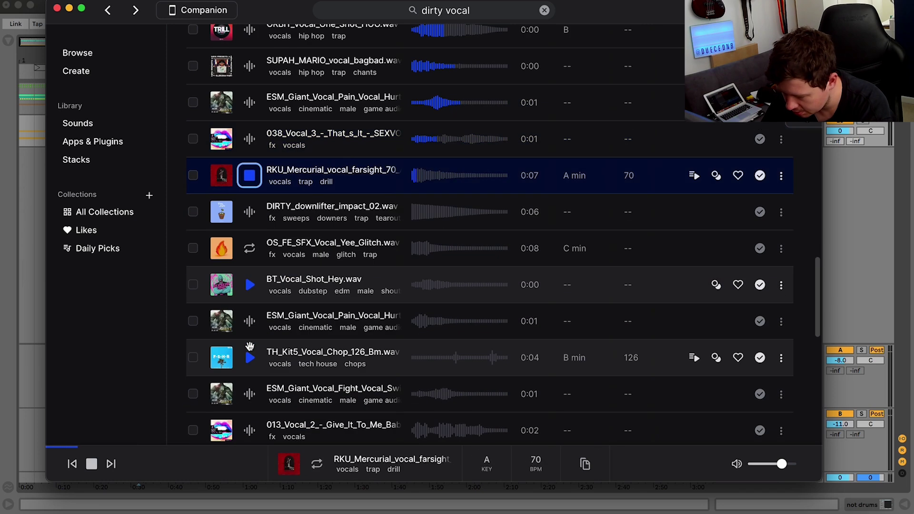
key("Down")
key("Down")
key("Down")
key("Down")
key("Down")
key("Down")
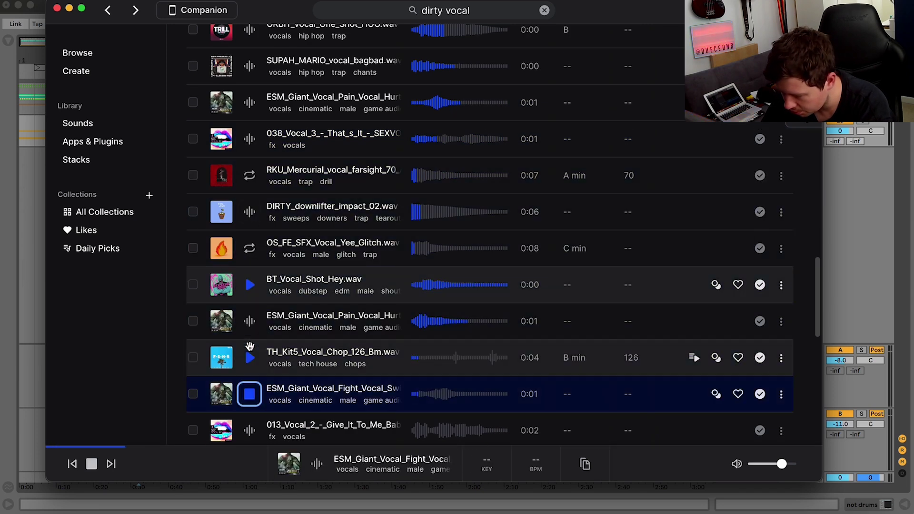
key("Down")
key("Down")
key("Down")
key("Down")
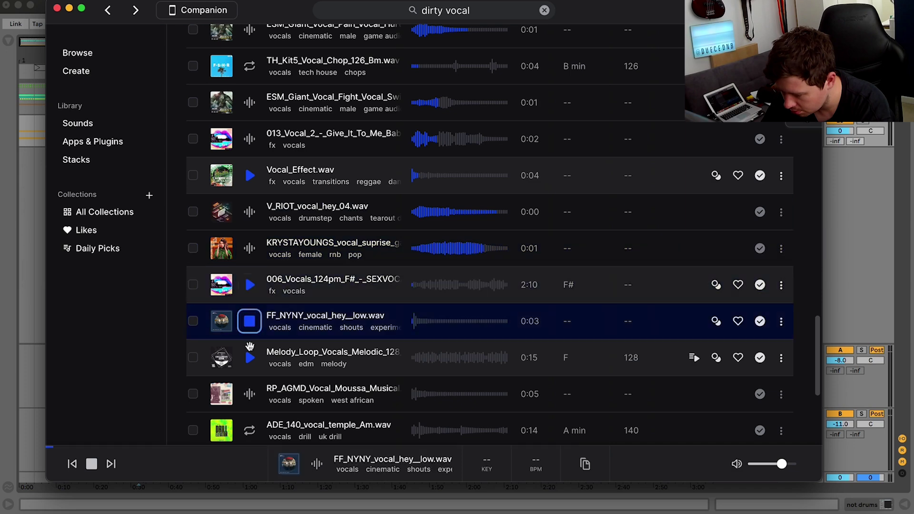
key("Down")
key("Down")
key("Down")
key("Down")
key("Down")
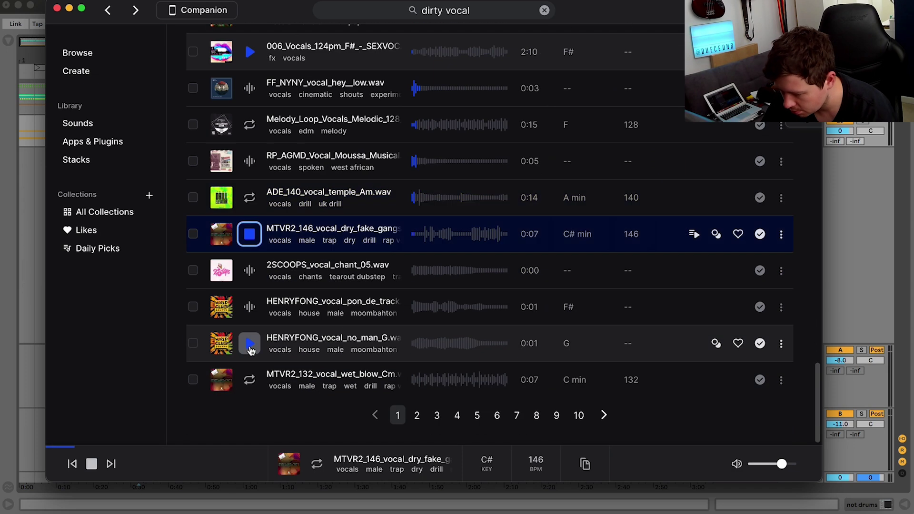
key("Down")
key("Down")
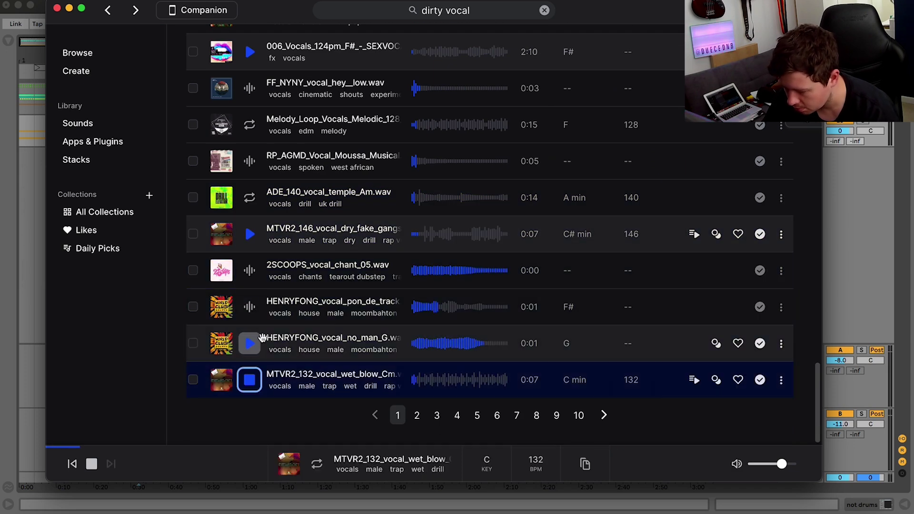
Open page 2 of the dirty vocal results and audition its samples in order through MTVR2_132_vocal_dry_smoke.
left_click(418, 416)
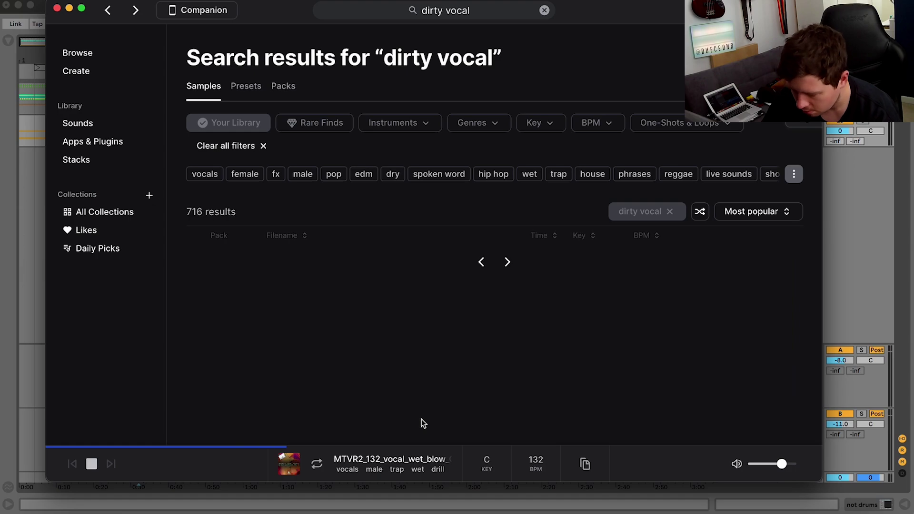
key("Down")
key("Down")
key("Down")
key("Down")
key("Down")
key("Down")
key("Down")
key("Down")
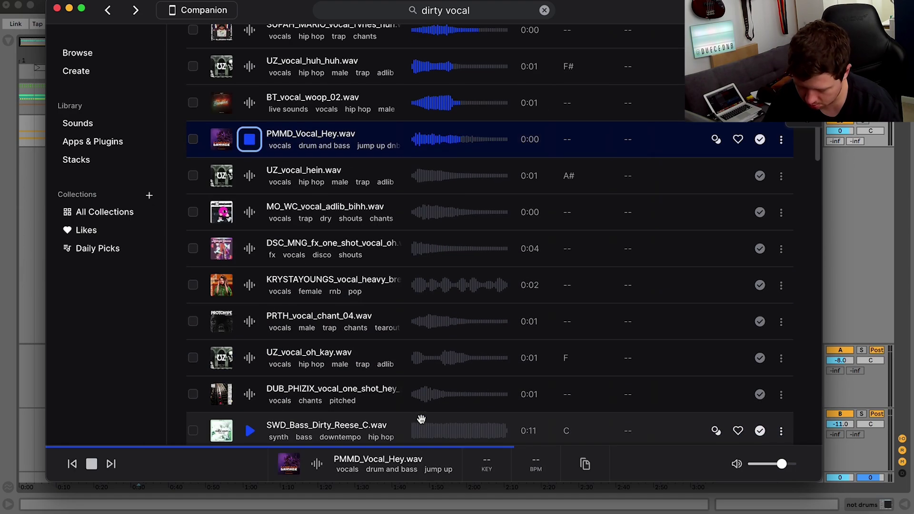
key("Down")
key("Down")
key("Down")
key("Down")
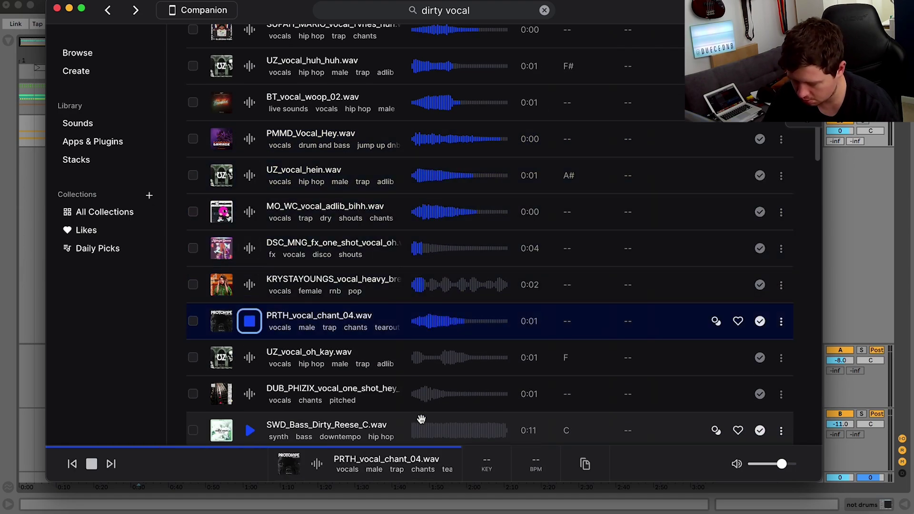
key("Up")
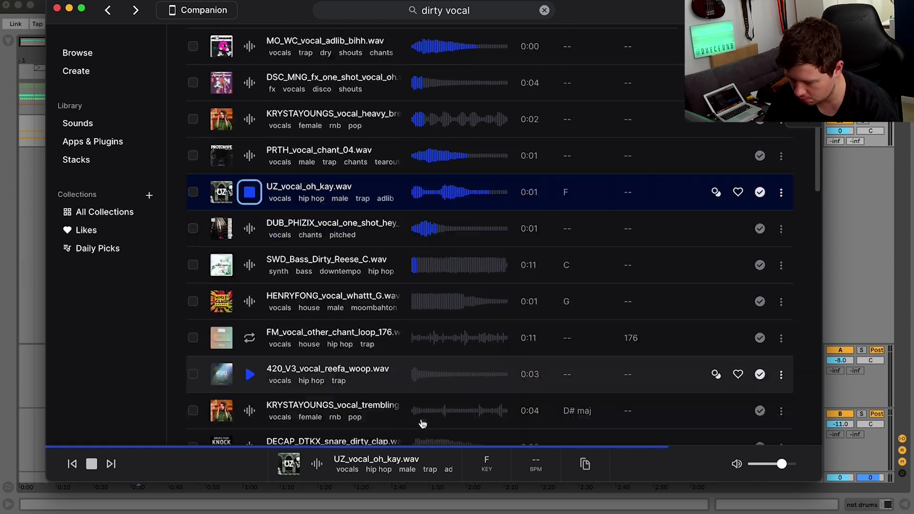
key("Down")
key("Down")
key("Down")
key("Down")
key("Down")
key("Down")
key("Down")
key("Down")
key("Down")
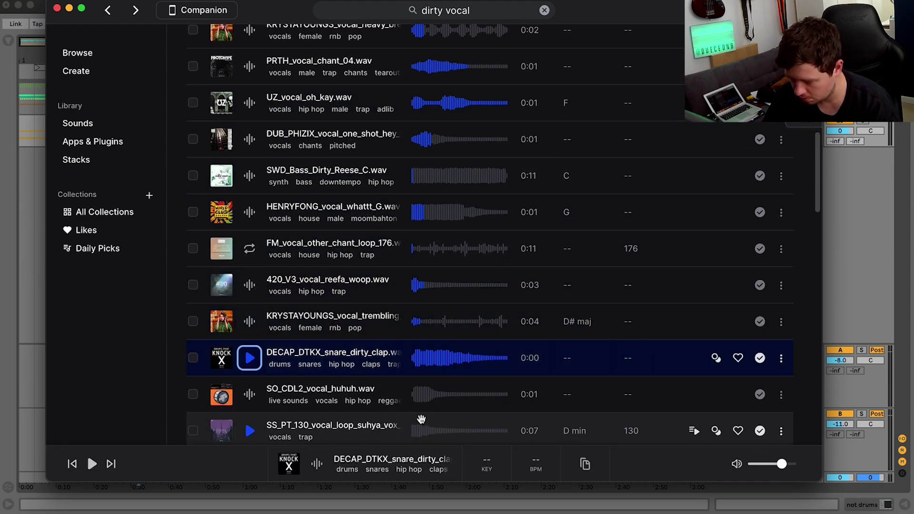
key("Down")
key("Down")
key("Down")
key("Down")
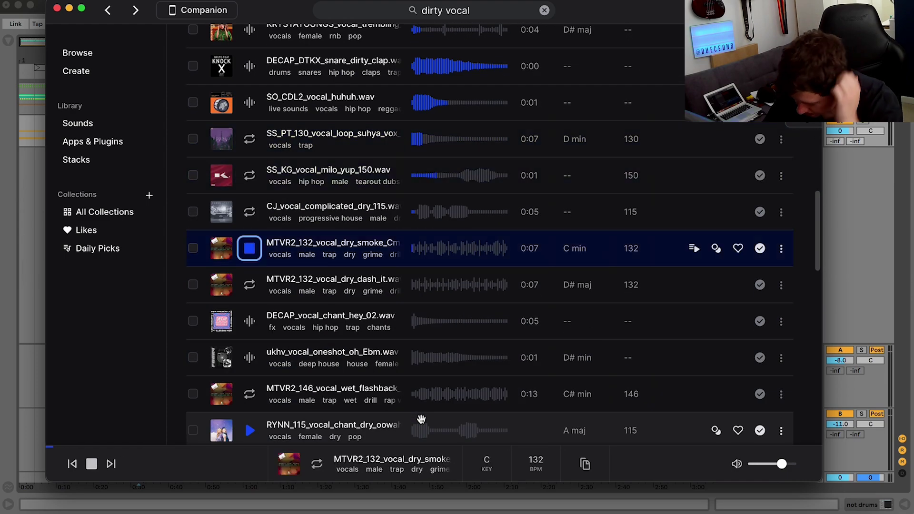
Skip further down page 2 and preview the 020_Vocal_2 one-shot.
scroll(407, 337, "down", 10)
scroll(303, 327, "down", 5)
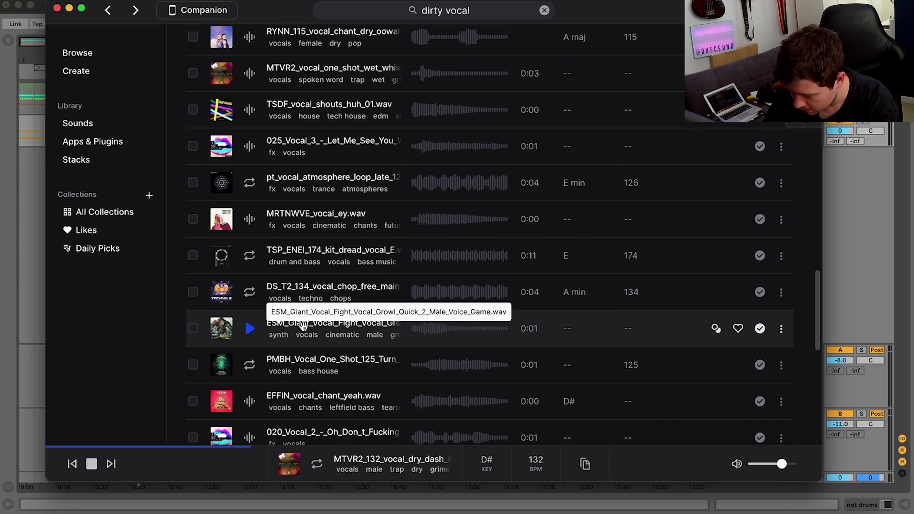
left_click(250, 310)
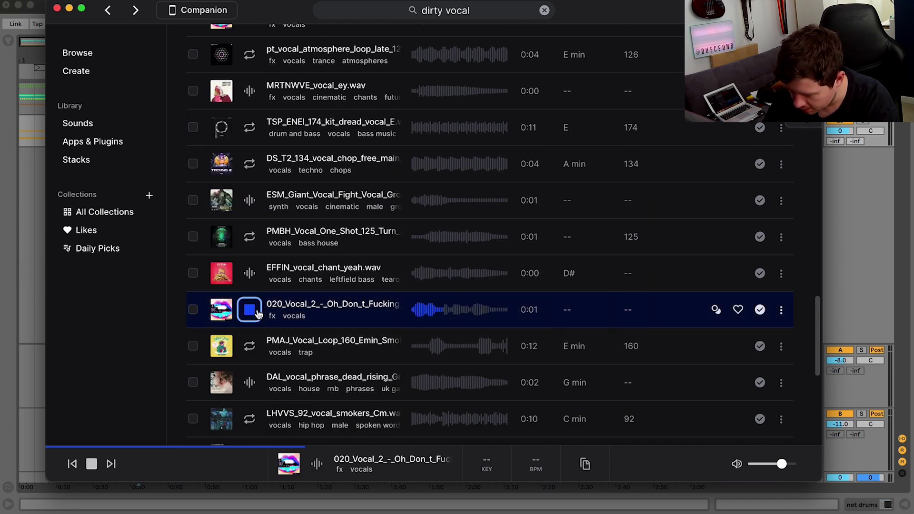
Preview 125bpm_vocal_31.wav near the end of page 2 and open its sample pack to view the pack's samples.
scroll(256, 307, "down", 9)
left_click(248, 345)
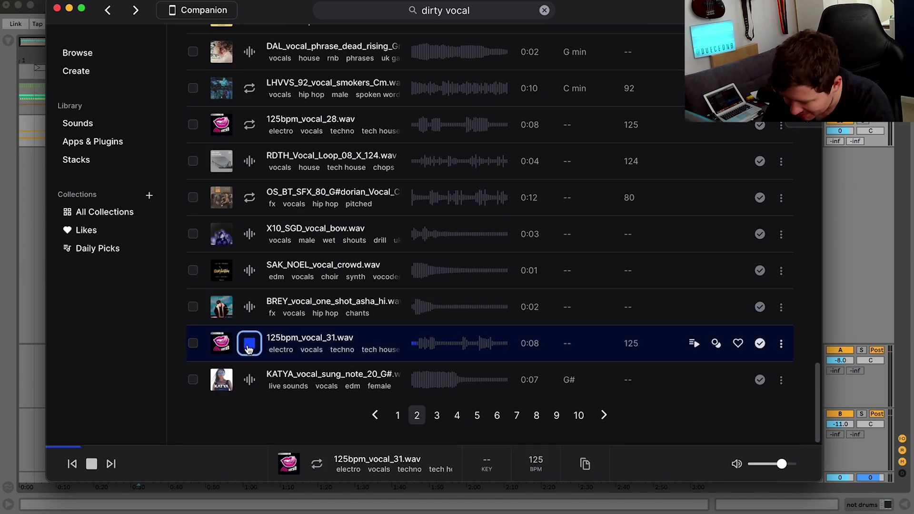
left_click(220, 344)
scroll(270, 344, "down", 2)
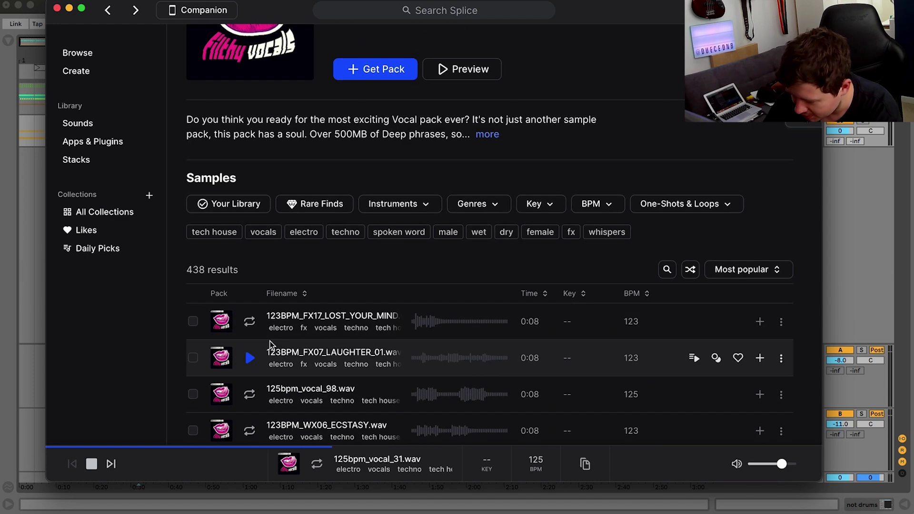
Filter the pack's samples to those in your library and preview 125bpm_vocal_55 and 125bpm_vocal_65.
scroll(270, 344, "down", 2)
left_click(230, 146)
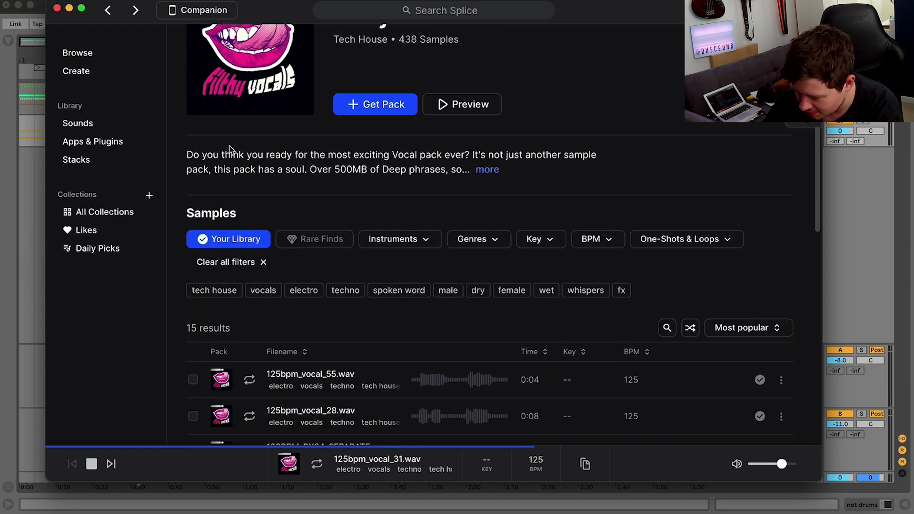
scroll(229, 149, "down", 6)
key("Down")
key("Down")
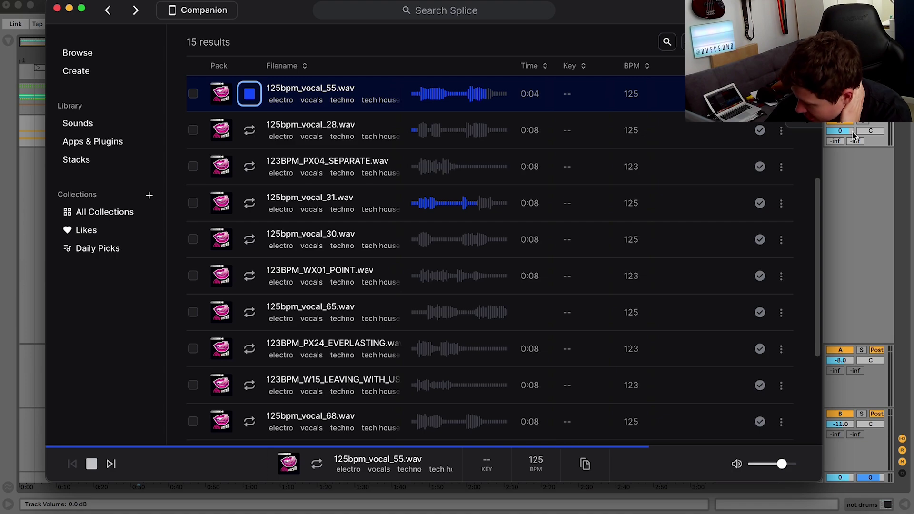
scroll(476, 324, "up", 1)
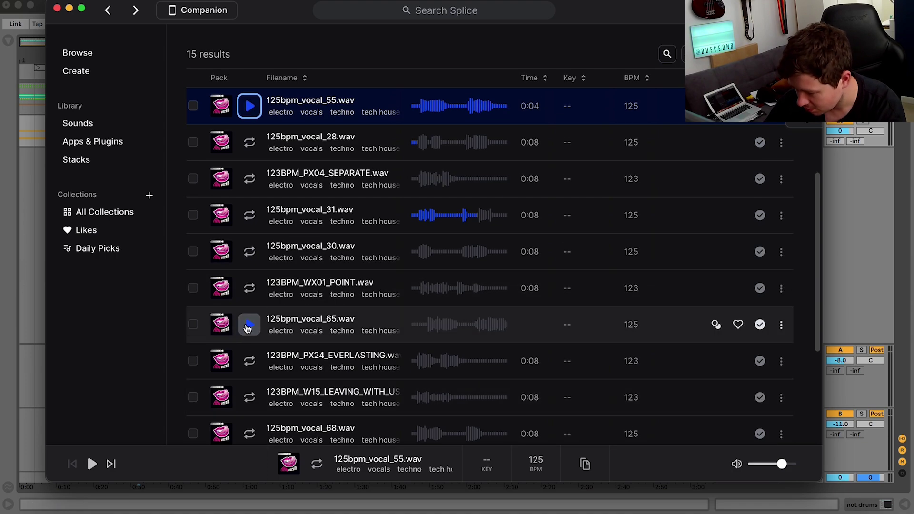
left_click(248, 327)
scroll(248, 327, "up", 3)
Sort the pack's library samples by filename and audition 125bpm_vocal_30, 125bpm_vocal_29 and 125bpm_vocal_28.
left_click(296, 191)
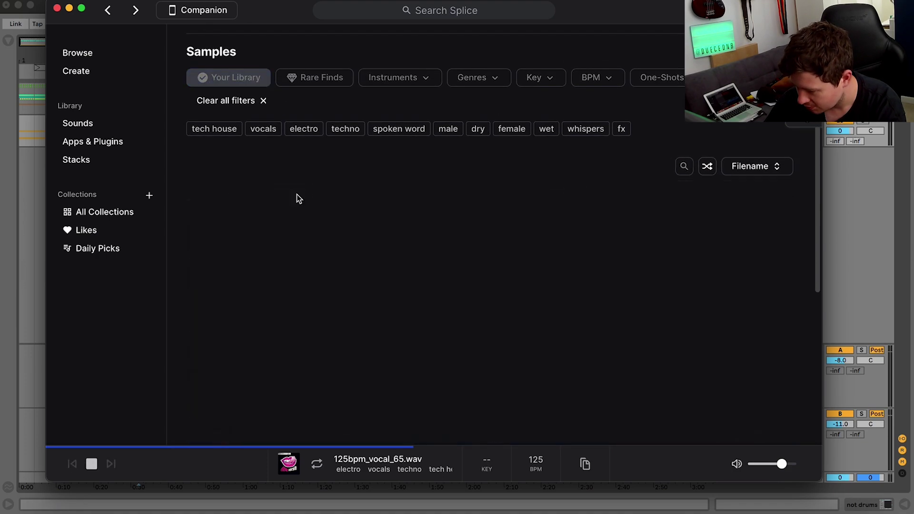
scroll(333, 238, "up", 5)
scroll(356, 277, "down", 10)
scroll(356, 267, "up", 3)
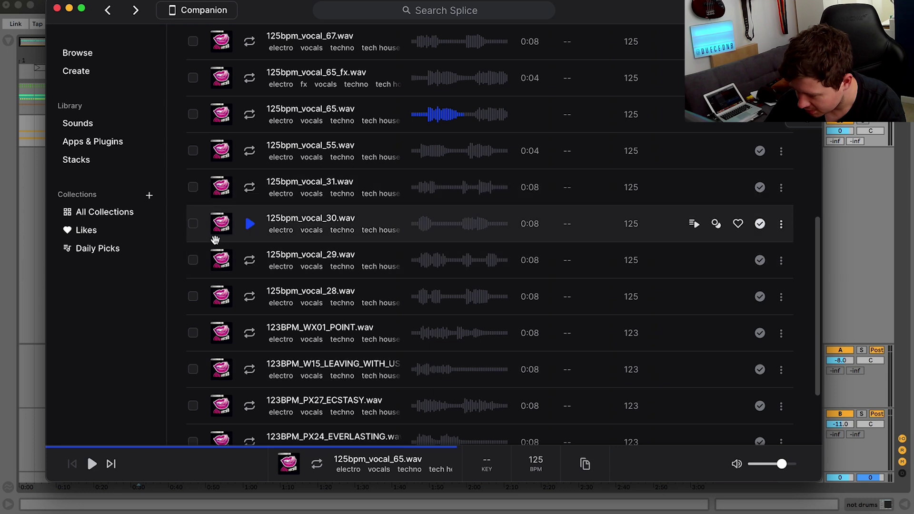
left_click(248, 225)
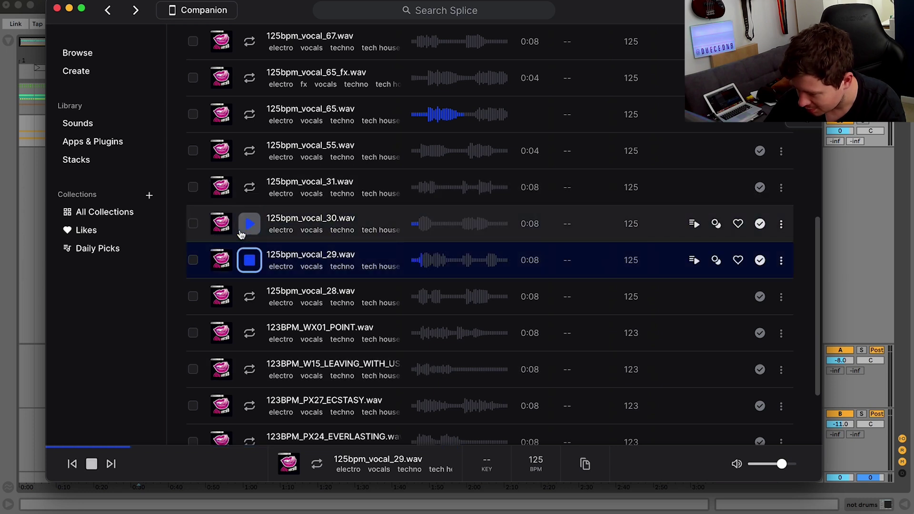
key("Down")
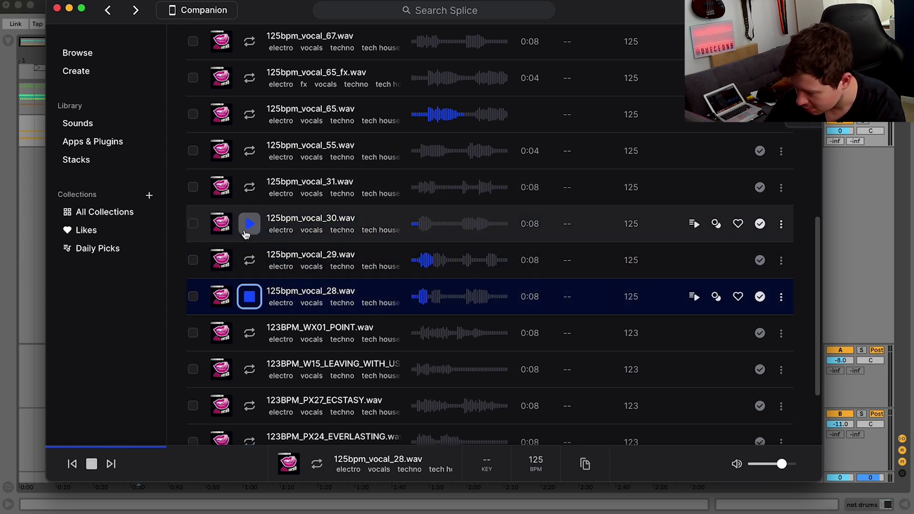
Copy 125bpm_vocal_28 to the clipboard, paste it onto a new audio track at bar 17 in Ableton Live, and play it.
left_click(783, 298)
left_click(669, 111)
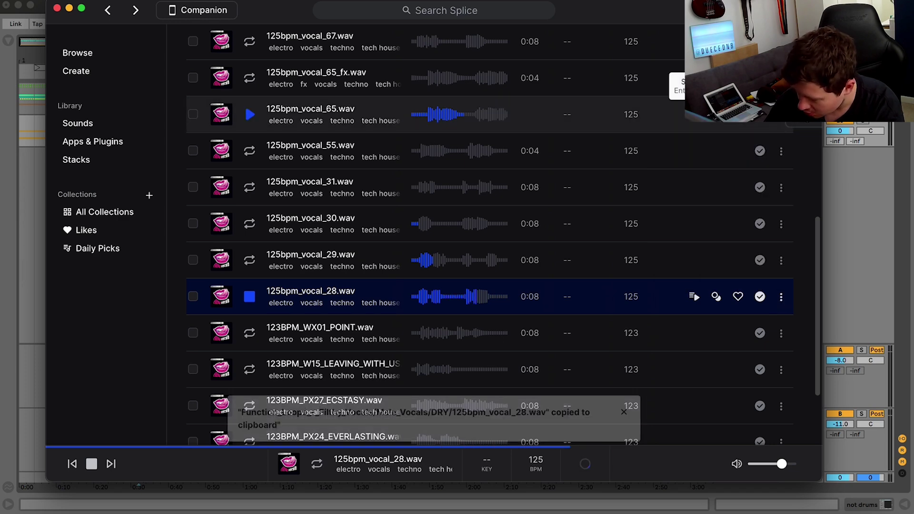
left_click(886, 206)
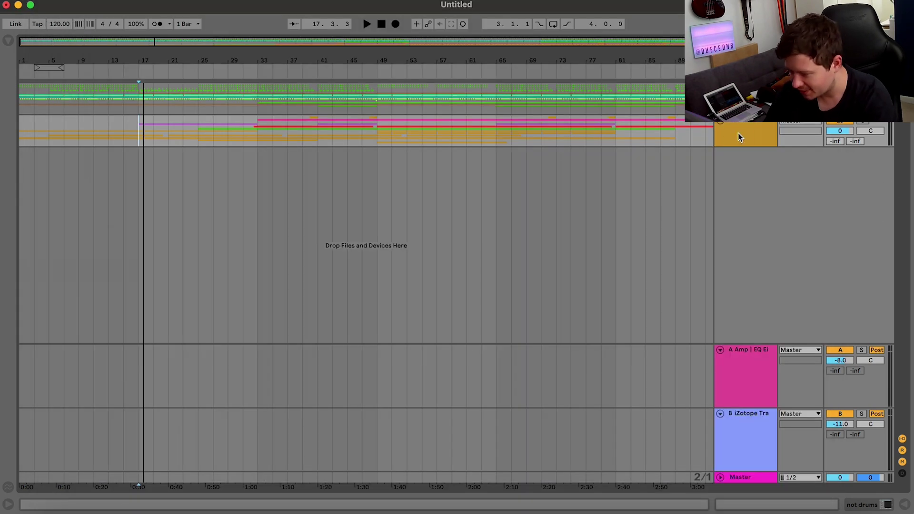
key("super+v")
key("space")
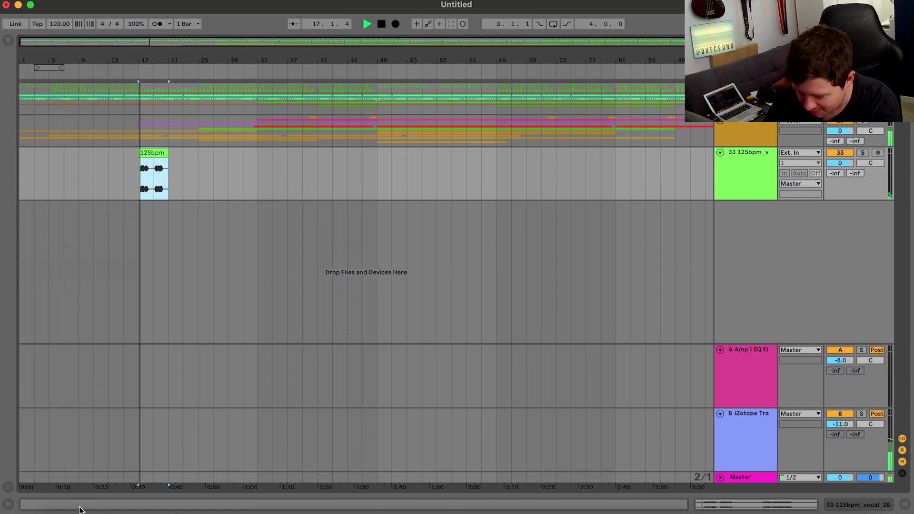
Copy 125bpm_vocal_29 in Splice and paste it directly after the first vocal clip, at bar 21 in Live.
left_click(59, 505)
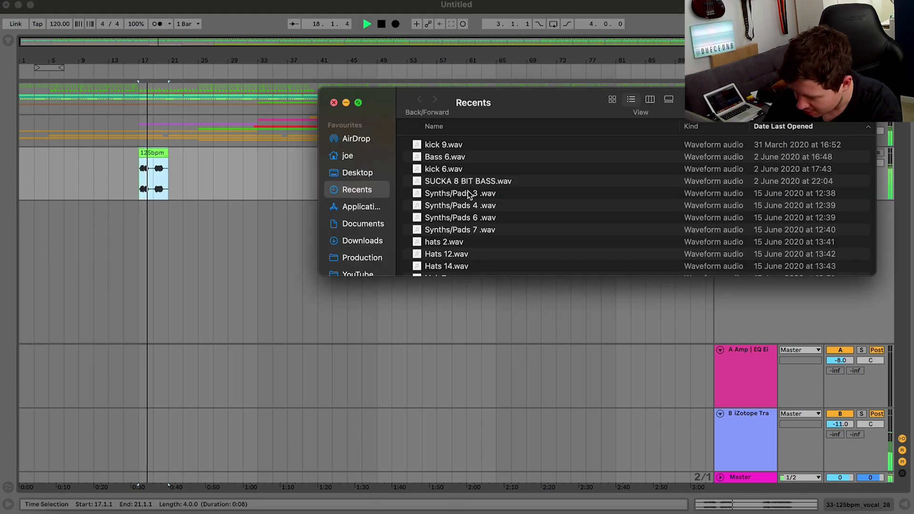
key("super+w")
left_click(625, 507)
key("Up")
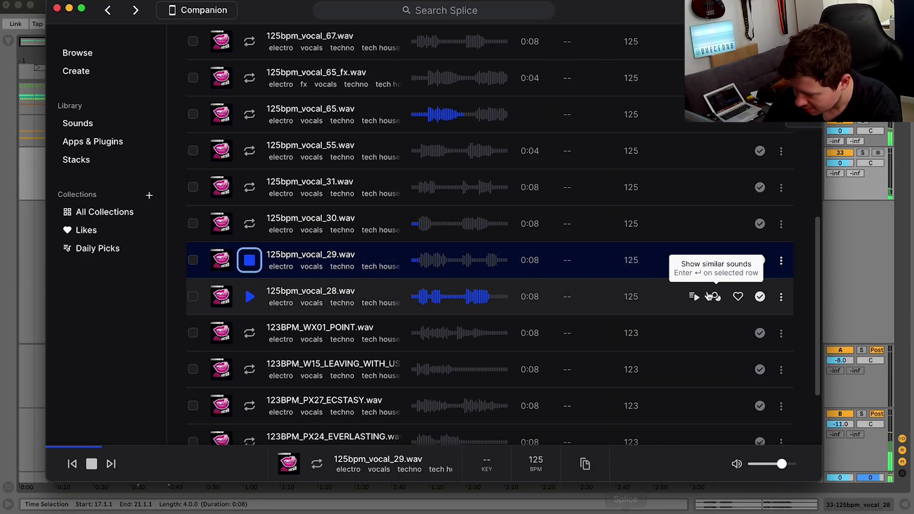
left_click(780, 260)
left_click(704, 300)
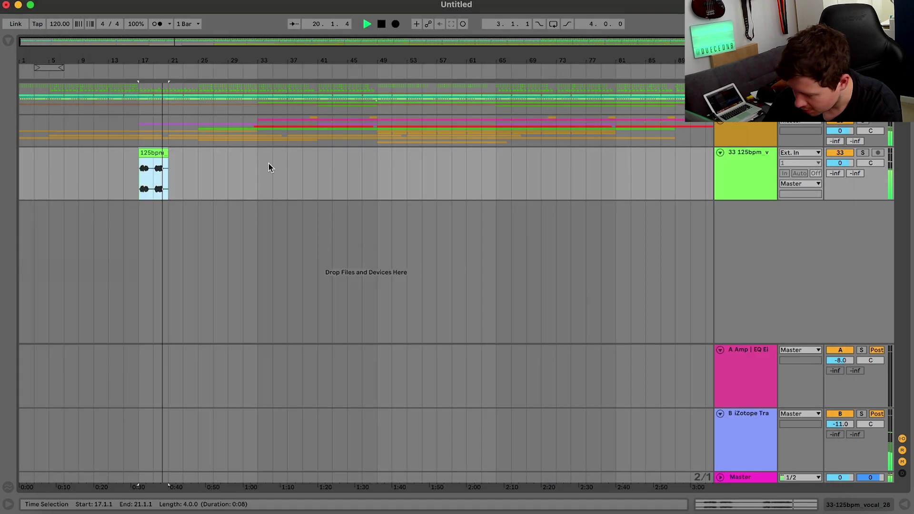
left_click(170, 177)
key("super+v")
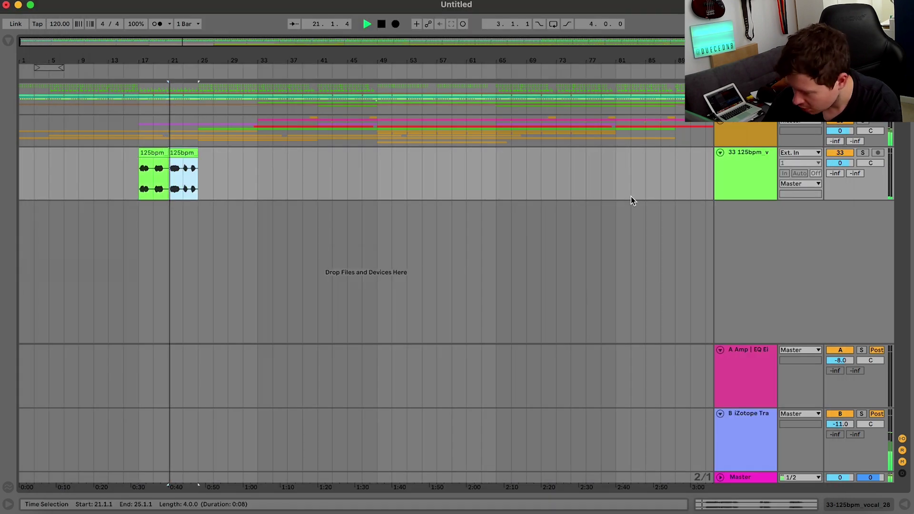
Copy 125bpm_vocal_30 in Splice and paste it at bar 25 on the vocal track in Live.
left_click(764, 164)
left_click(625, 505)
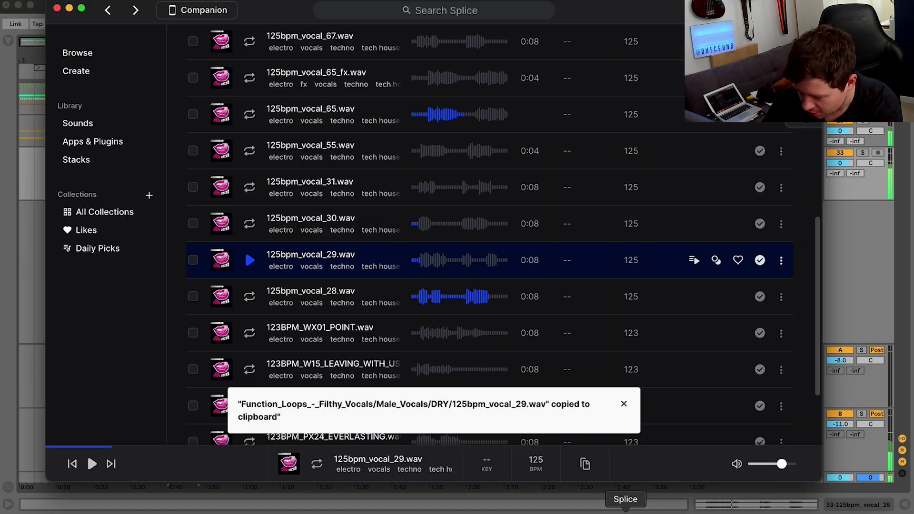
left_click(780, 224)
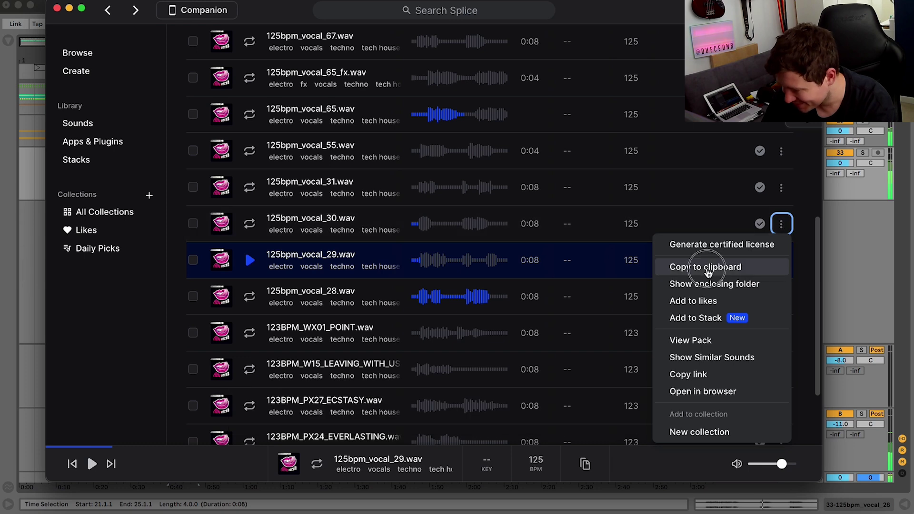
left_click(707, 270)
left_click(859, 254)
left_click(195, 180)
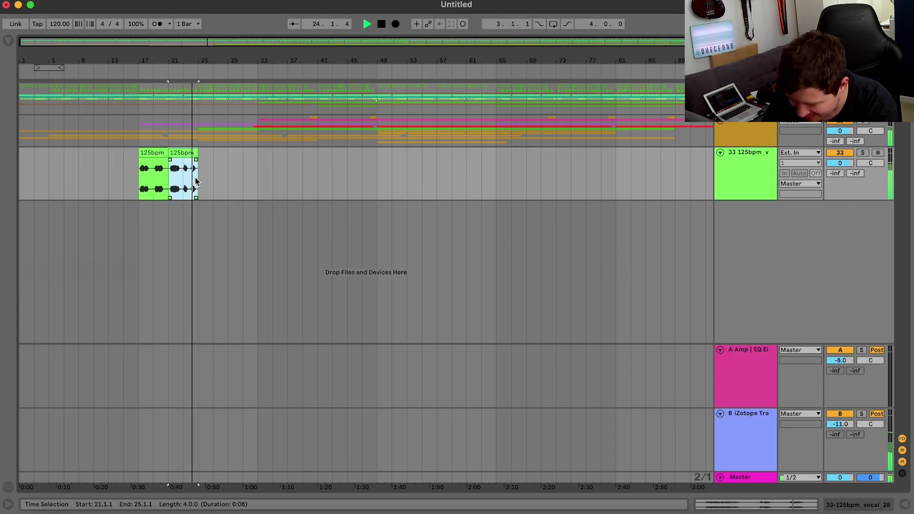
key("super+v")
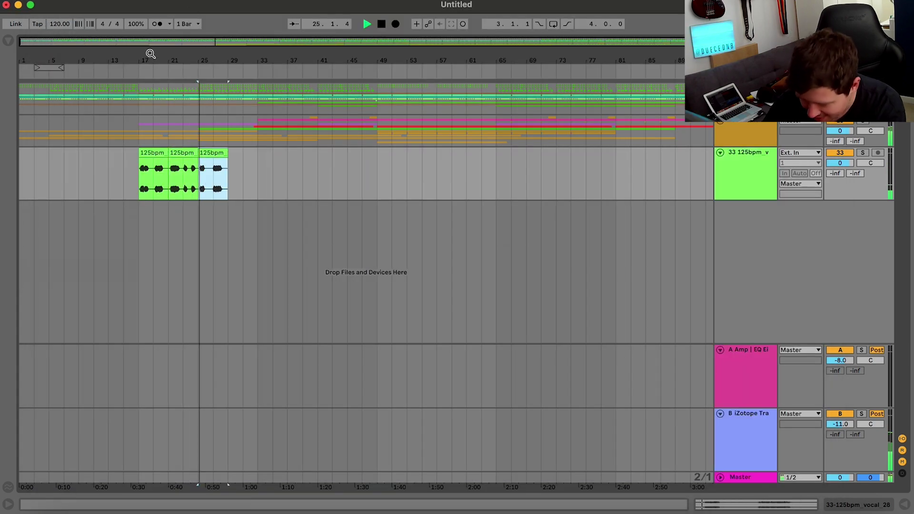
Copy 125bpm_vocal_31 in Splice, paste it at bar 29 on Live's vocal track, and listen to it in the mix.
left_click_drag(151, 54, 212, 123)
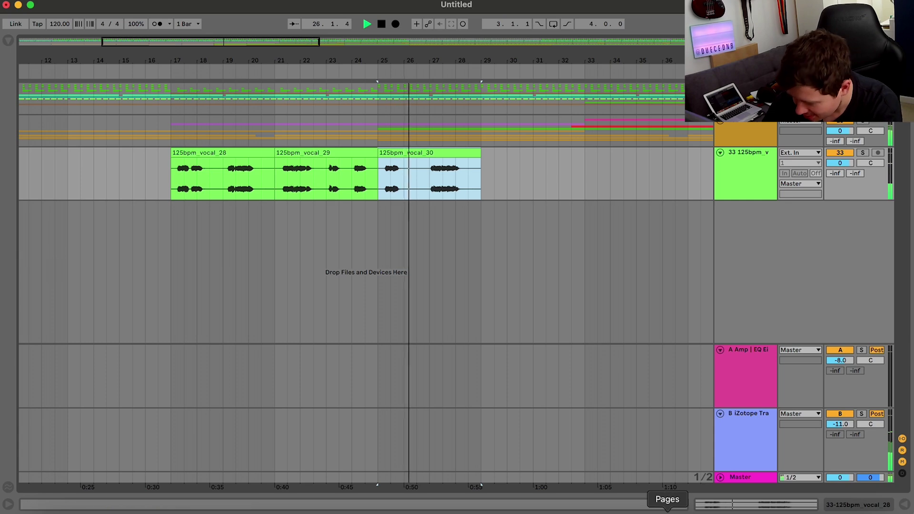
left_click(626, 511)
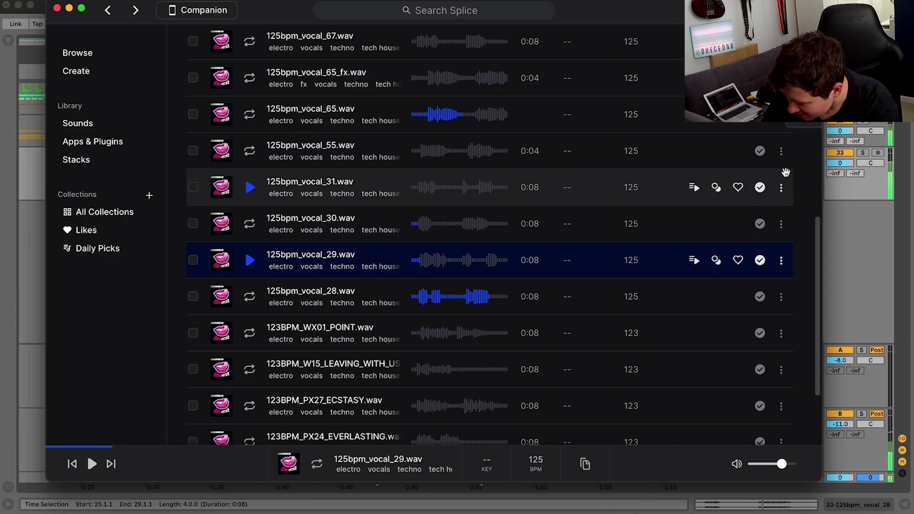
left_click(781, 190)
left_click(723, 231)
key("super+Tab")
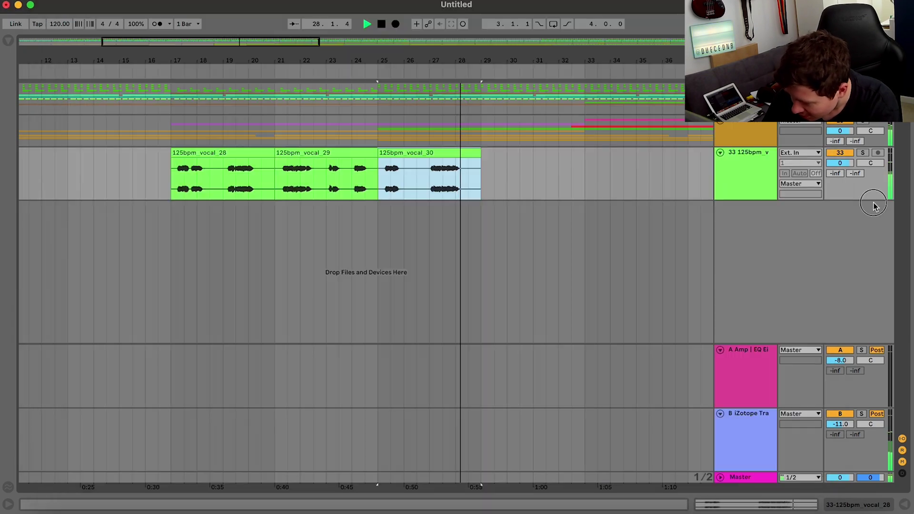
left_click(484, 181)
key("super+v")
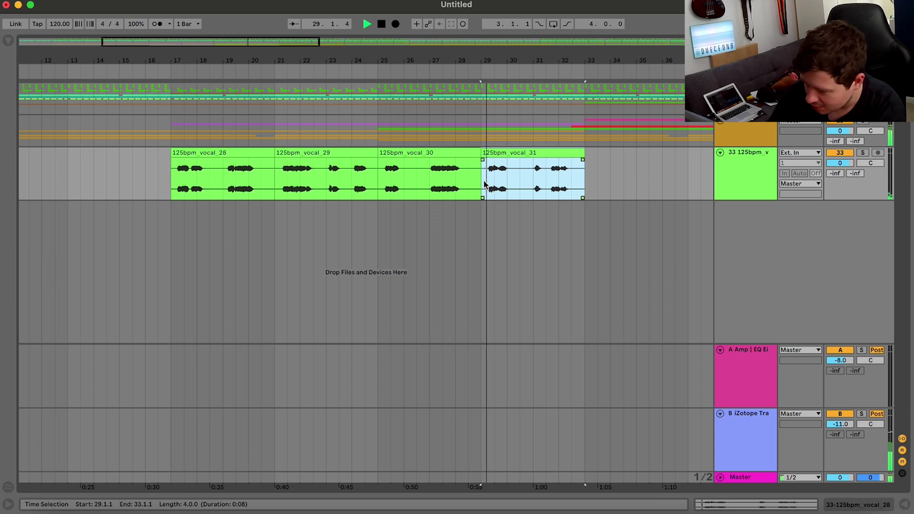
left_click_drag(258, 40, 258, 67)
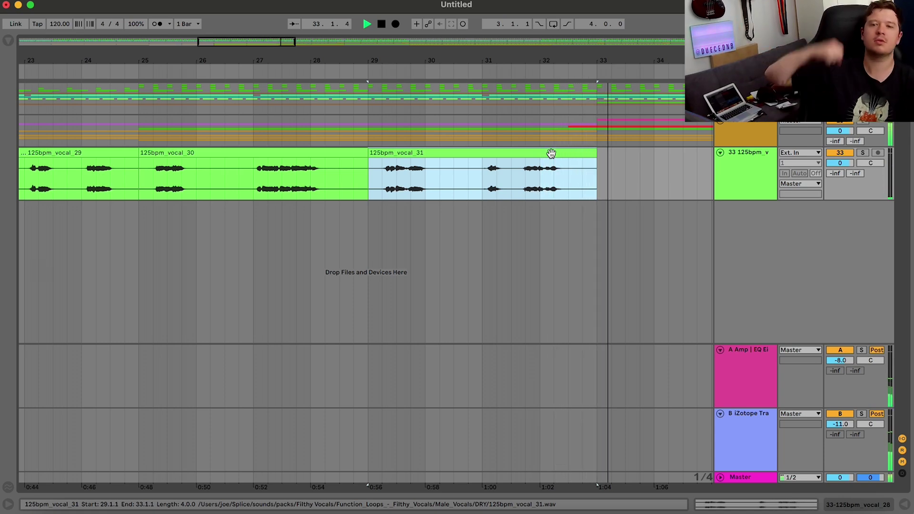
key("space")
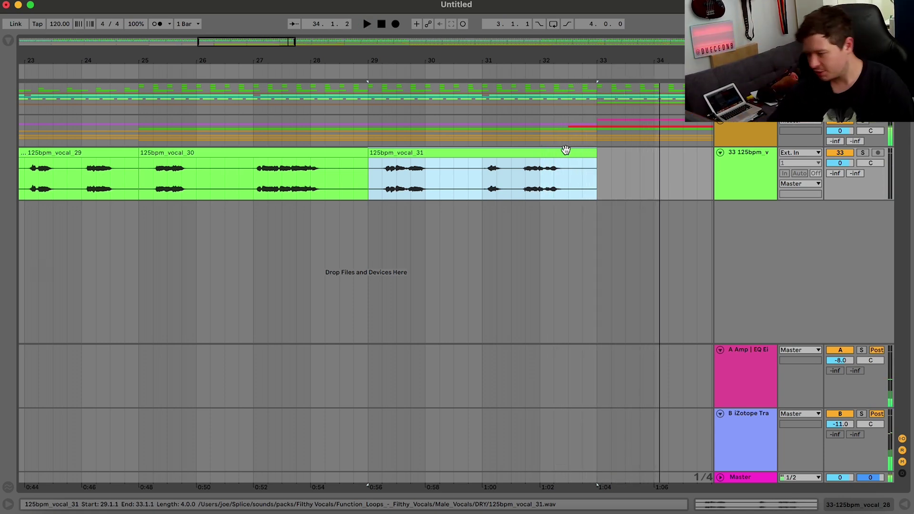
Solo the vocal track and load the Echo audio effect onto it.
left_click(863, 153)
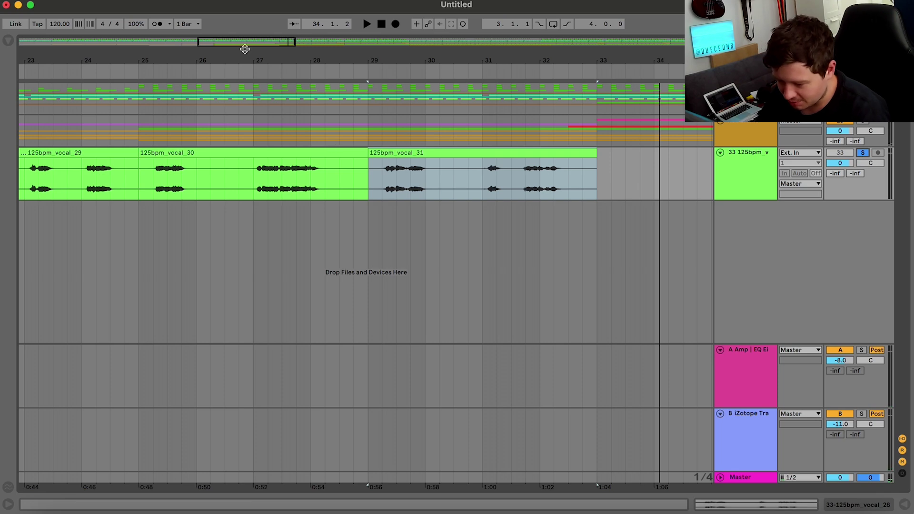
left_click_drag(244, 50, 245, 42)
double_click(766, 175)
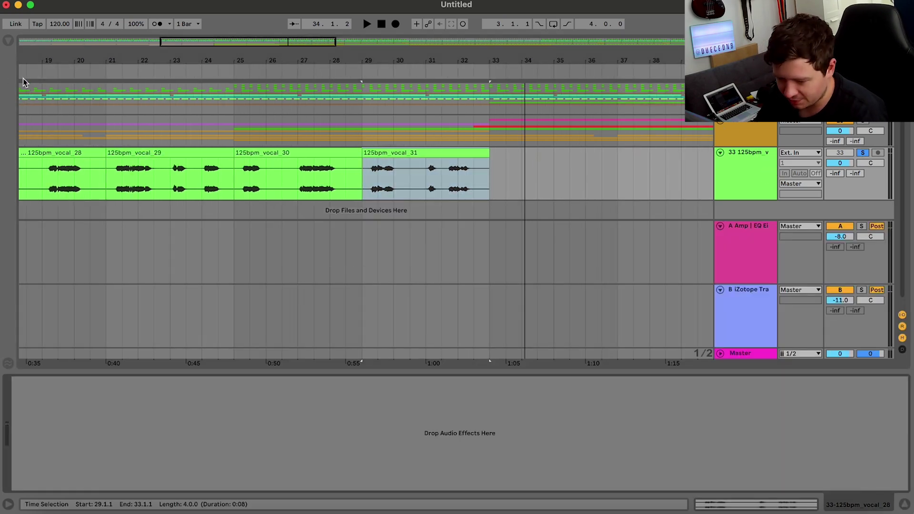
left_click(8, 41)
left_click(50, 45)
type("echo")
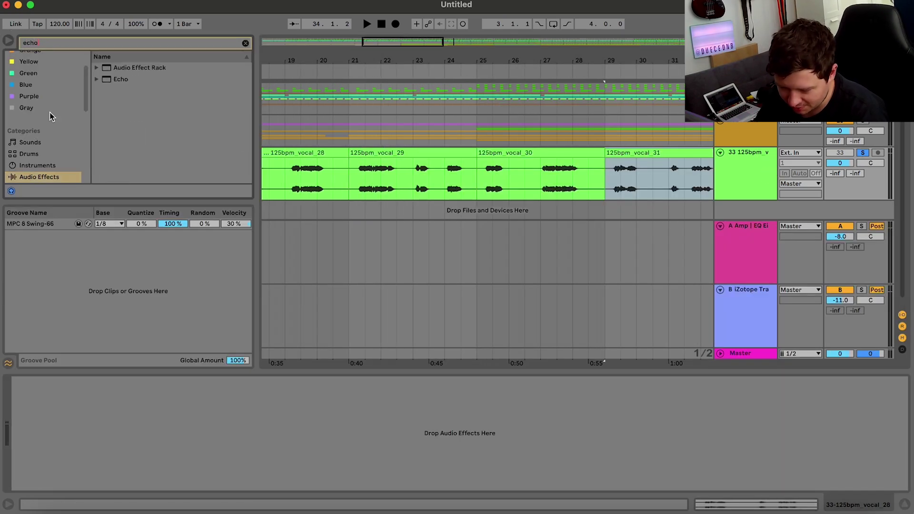
scroll(50, 112, "down", 1)
double_click(111, 80)
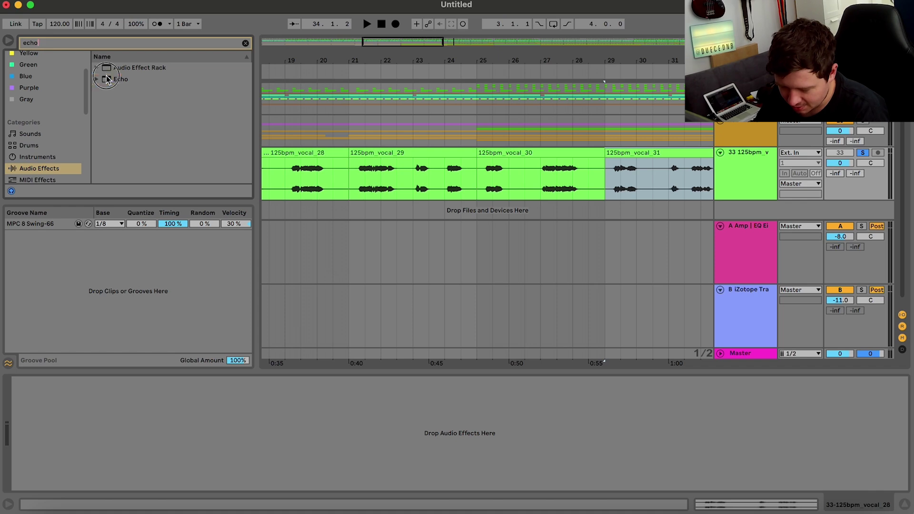
Play the soloed vocals from bar 17 and set Echo's feedback to 64% and its dry/wet to 25%.
scroll(433, 199, "left", 6)
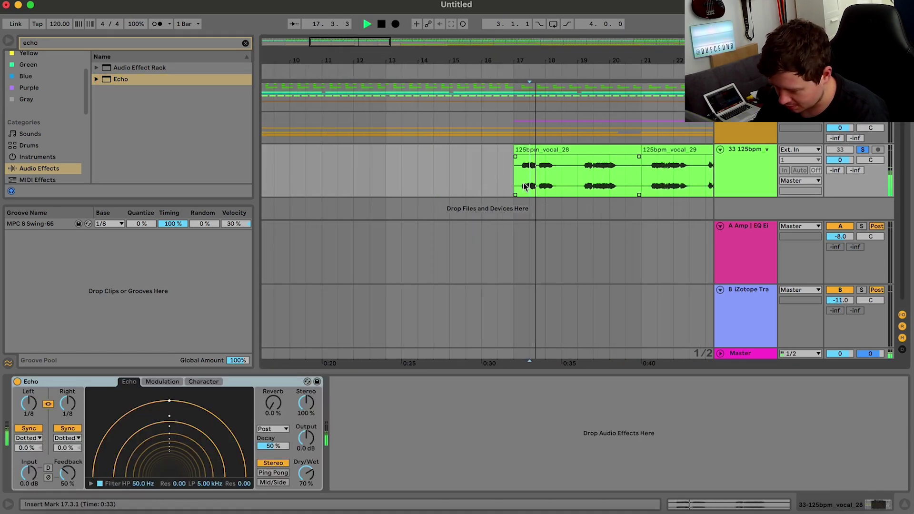
left_click_drag(306, 473, 306, 483)
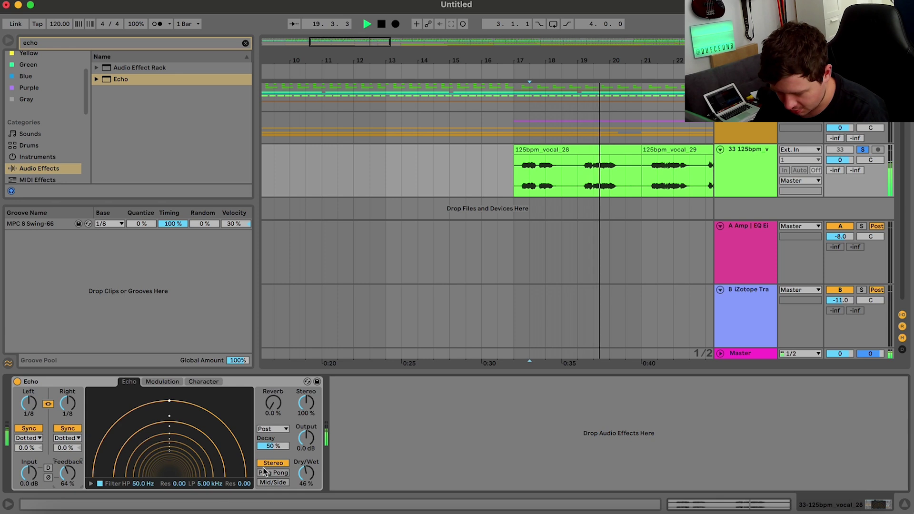
key("space")
key("space")
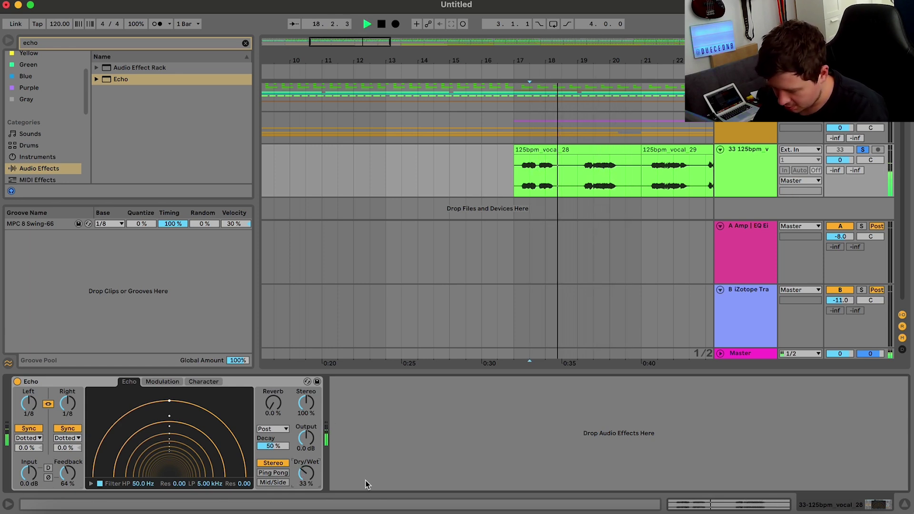
key("space")
key("space")
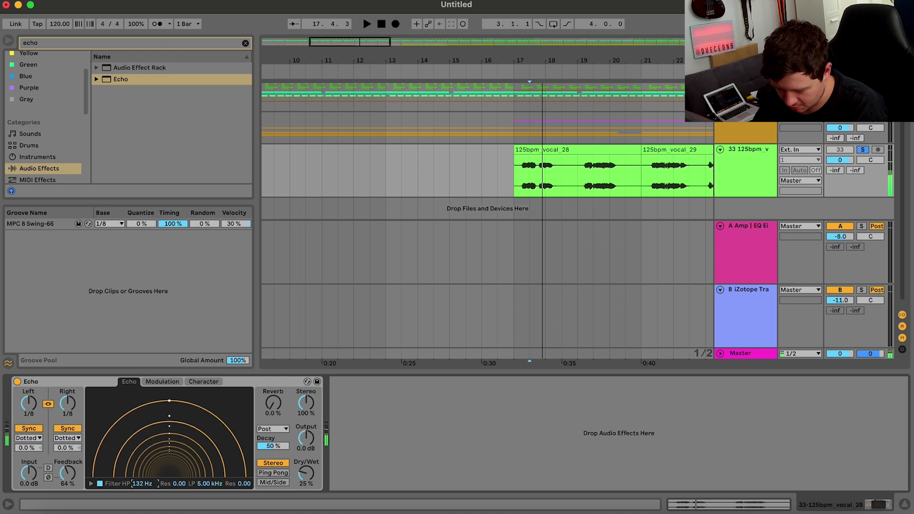
Set Echo's filter to HP 164 Hz and LP 8.43 kHz with 0.07 resonances and its dry/wet to 16%, and unsolo the vocal track.
left_click_drag(211, 483, 242, 478)
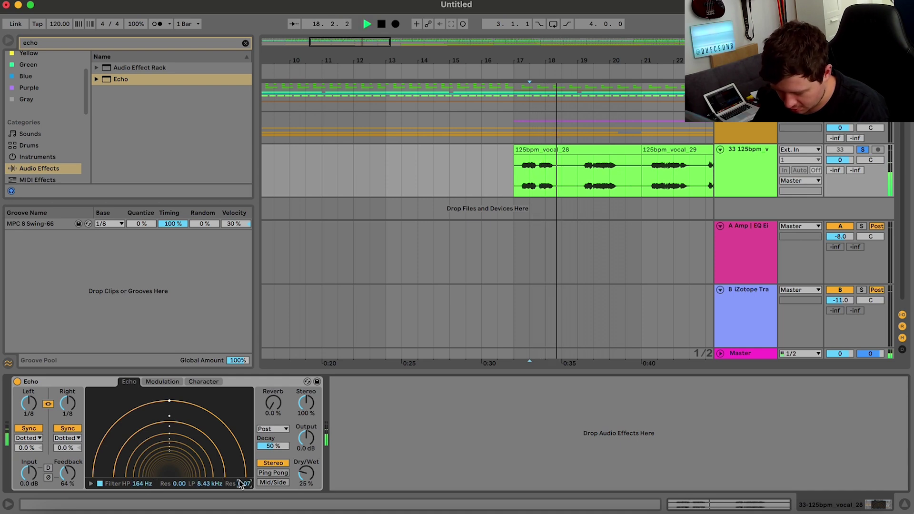
left_click_drag(313, 483, 313, 490)
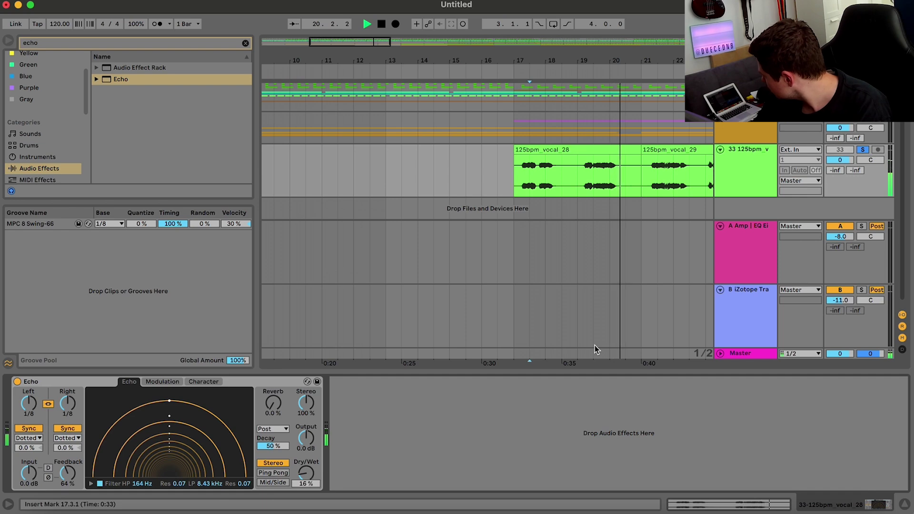
left_click(864, 151)
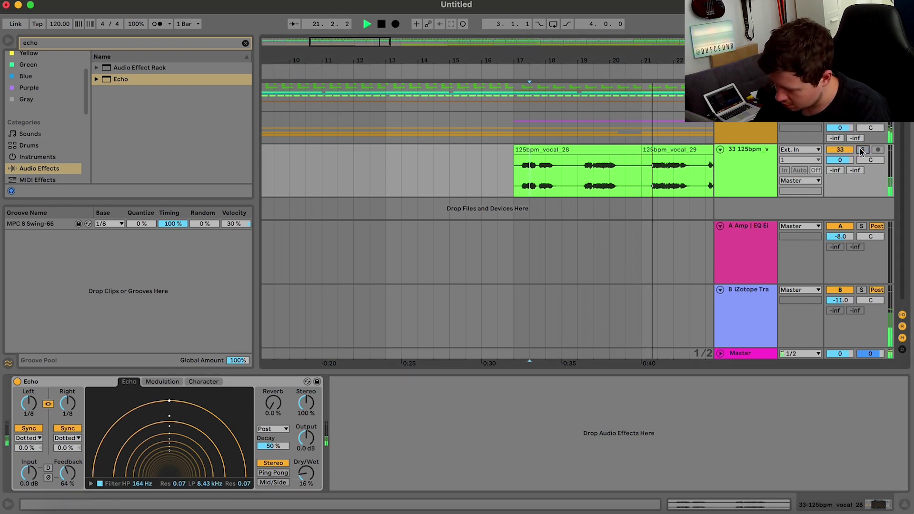
Load Reverb after Echo on the vocal track with Lo Cut on, input filter 1.62 kHz and 5.64, decay 3.02 s and dry/wet 28%.
left_click_drag(312, 47, 312, 42)
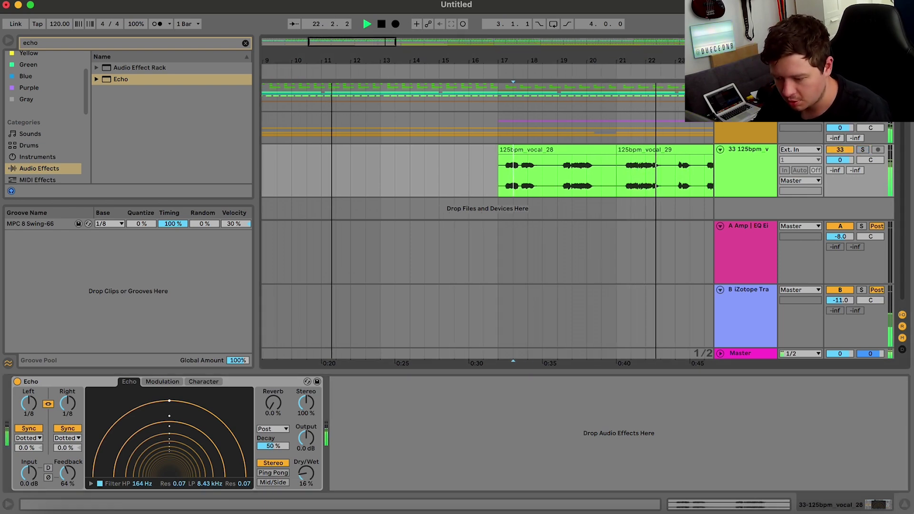
left_click(245, 43)
left_click(184, 48)
type("rever")
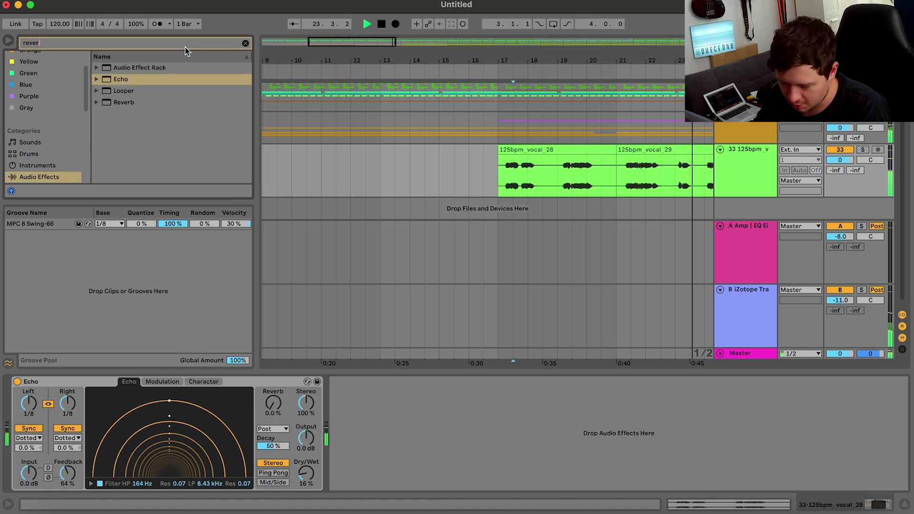
double_click(111, 103)
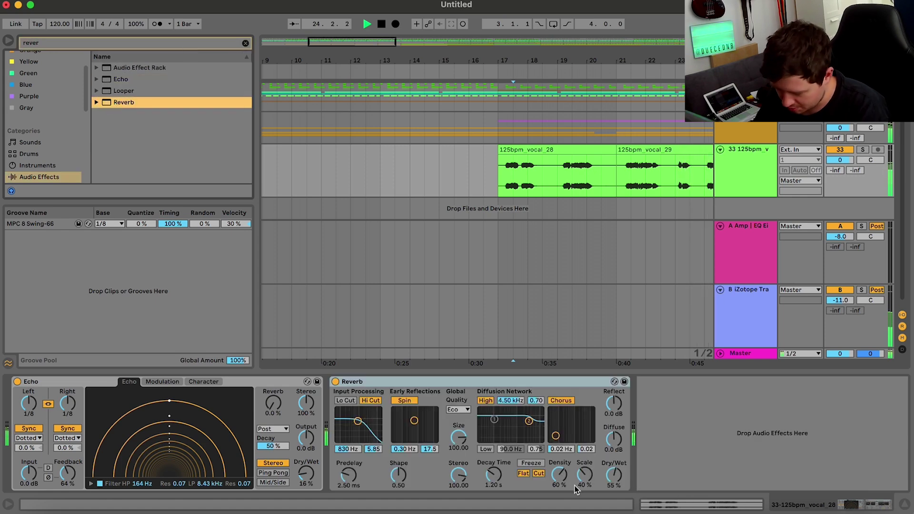
left_click(613, 475)
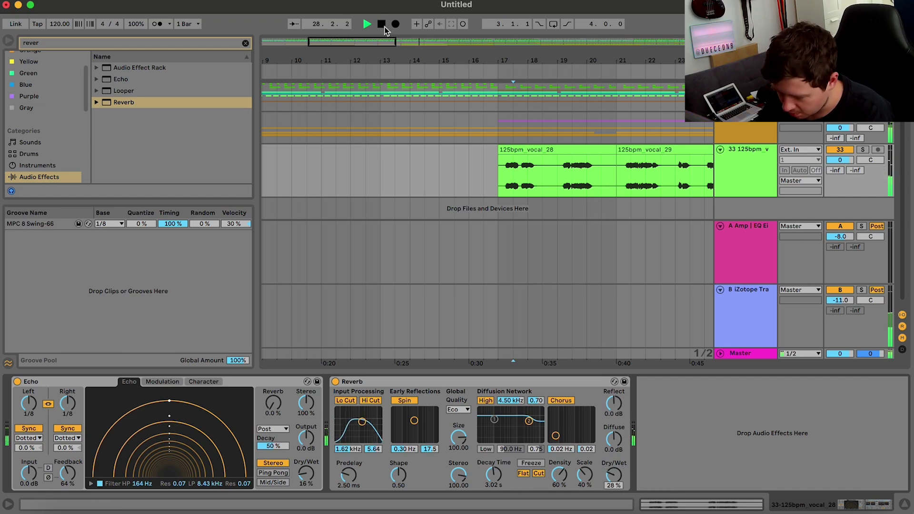
Play the vocals through bar 33 in the mix and copy the 125bpm_vocal_65_fx sample in Splice.
left_click_drag(377, 41, 377, 14)
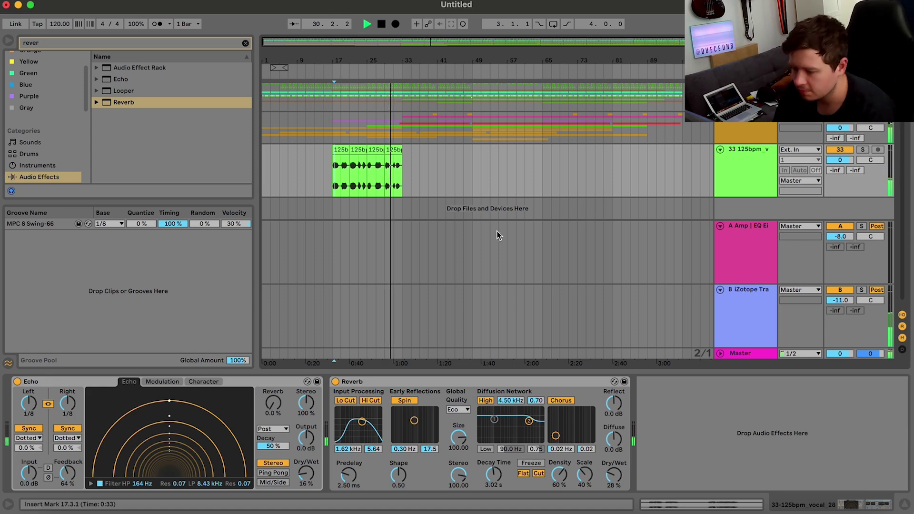
left_click_drag(405, 169, 332, 157)
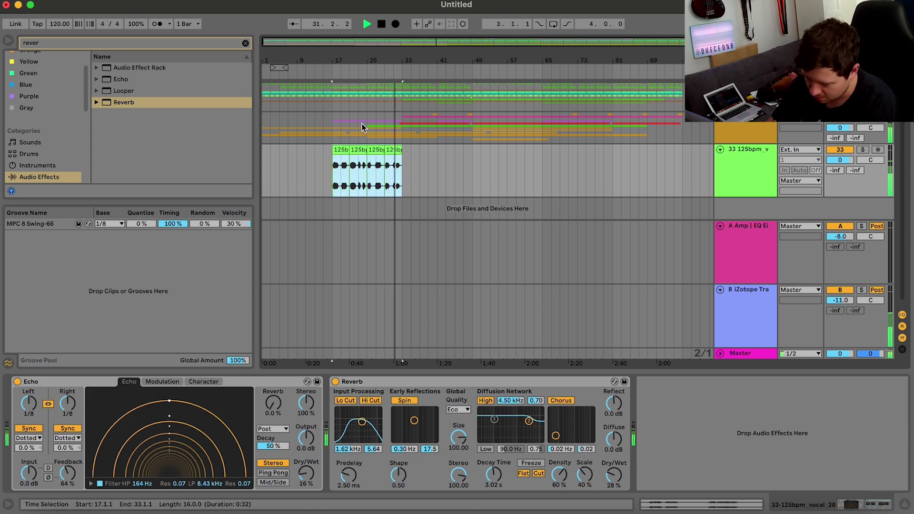
left_click_drag(404, 42, 404, 71)
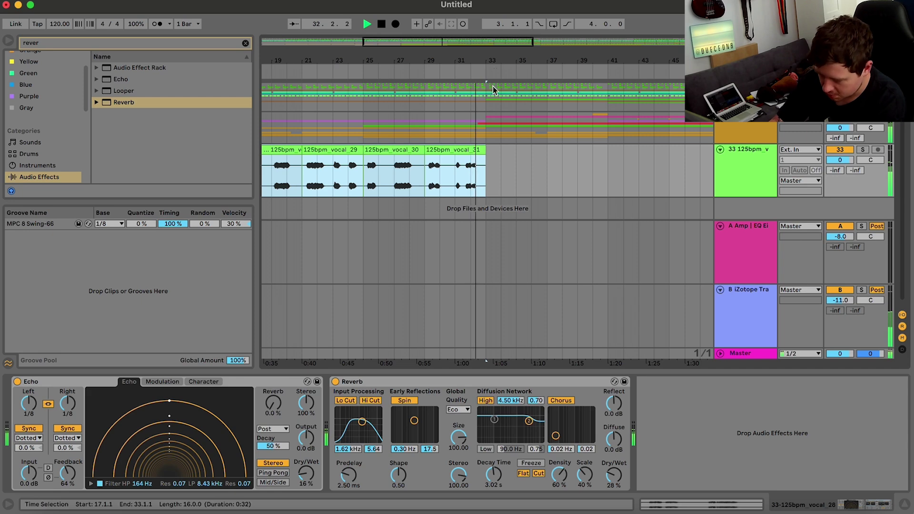
left_click_drag(452, 41, 452, 19)
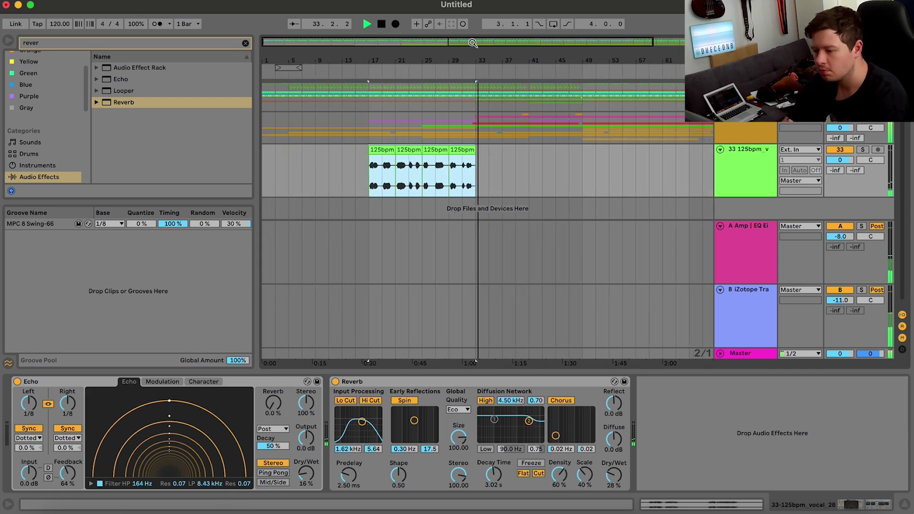
left_click(574, 168)
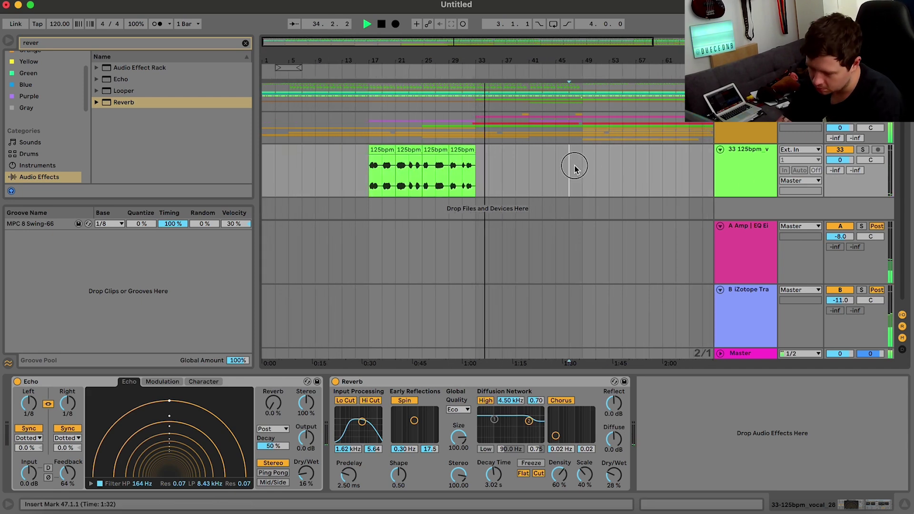
left_click(626, 512)
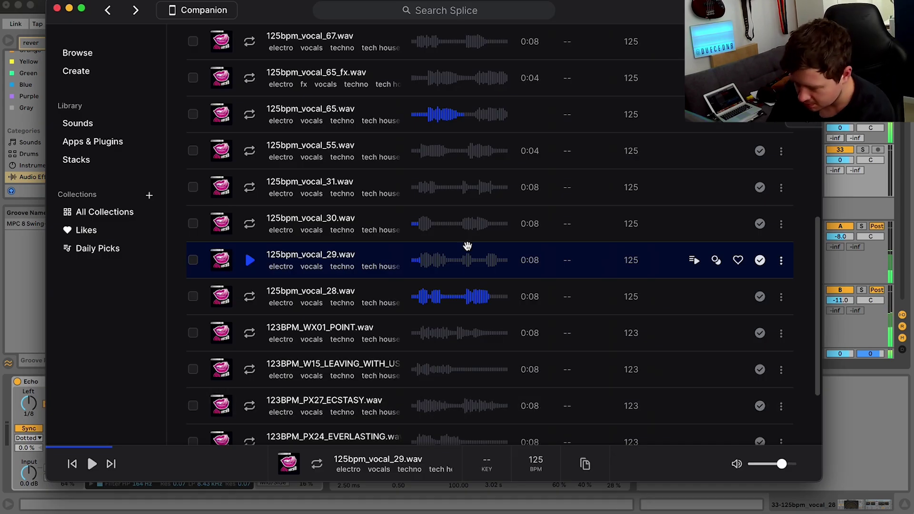
scroll(457, 208, "up", 1)
scroll(457, 208, "up", 1)
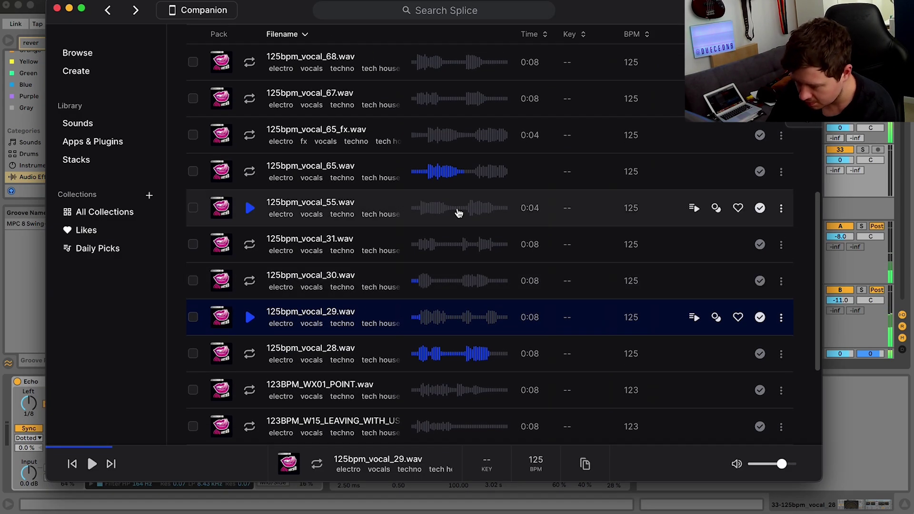
left_click(780, 137)
left_click(738, 178)
left_click(855, 198)
Paste 125bpm_vocal_65_fx at bar 49 on Live's vocal track and check it briefly with the track soloed.
left_click(572, 171)
key("space")
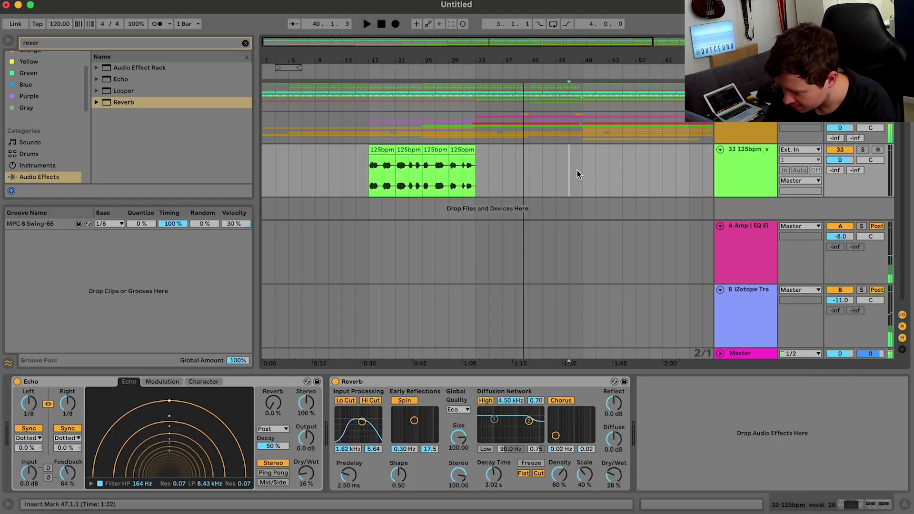
key("super+v")
key("space")
left_click(863, 151)
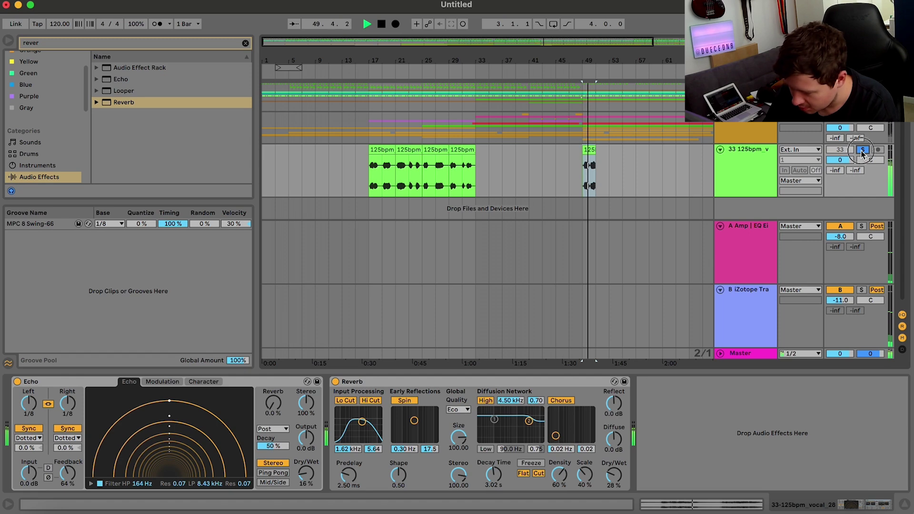
left_click(862, 150)
Look through the vocal list in Splice and preview 123BPM_WX01_POINT against the track.
left_click(625, 512)
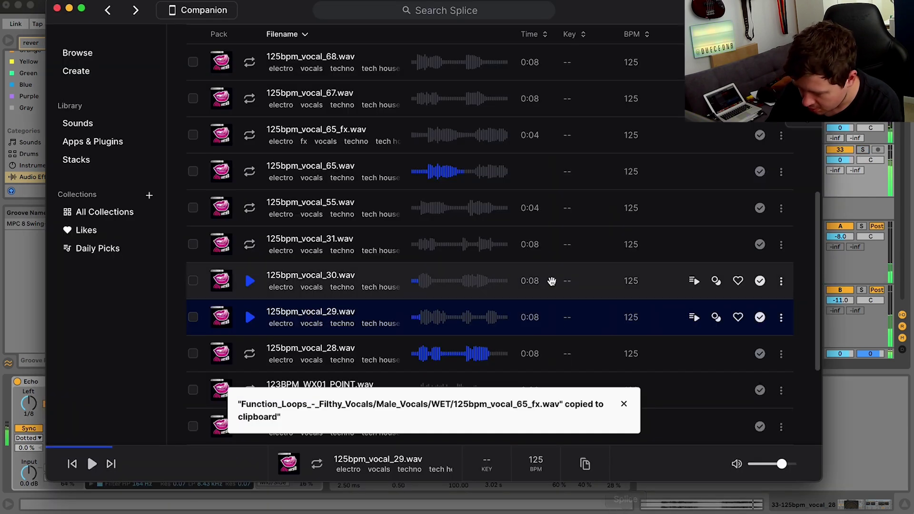
scroll(551, 281, "up", 3)
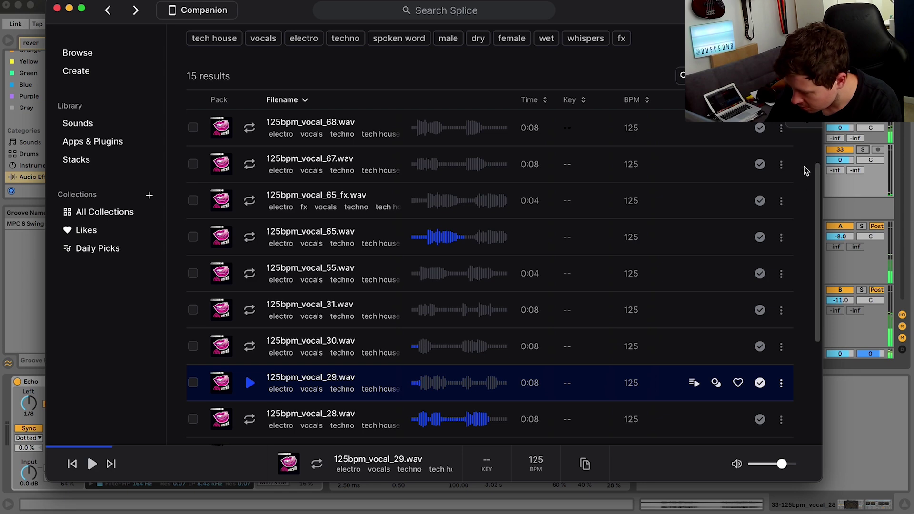
scroll(646, 285, "down", 5)
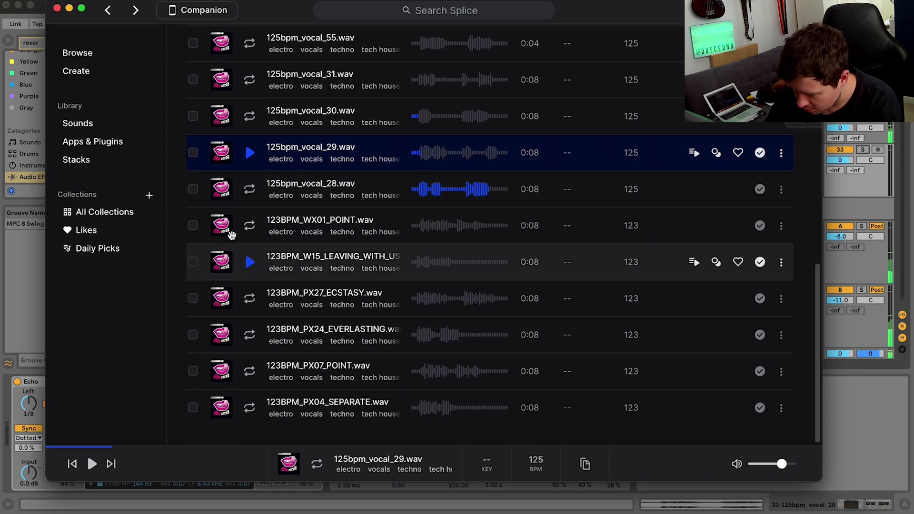
left_click(251, 226)
key("super+Tab")
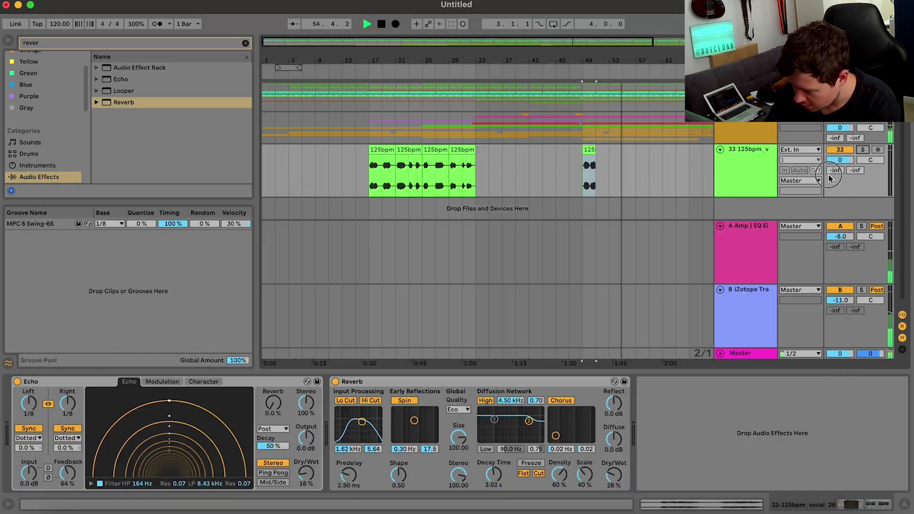
Stop Live's playback and delete the vocal clip at bar 49.
key("space")
left_click(589, 150)
key("Delete")
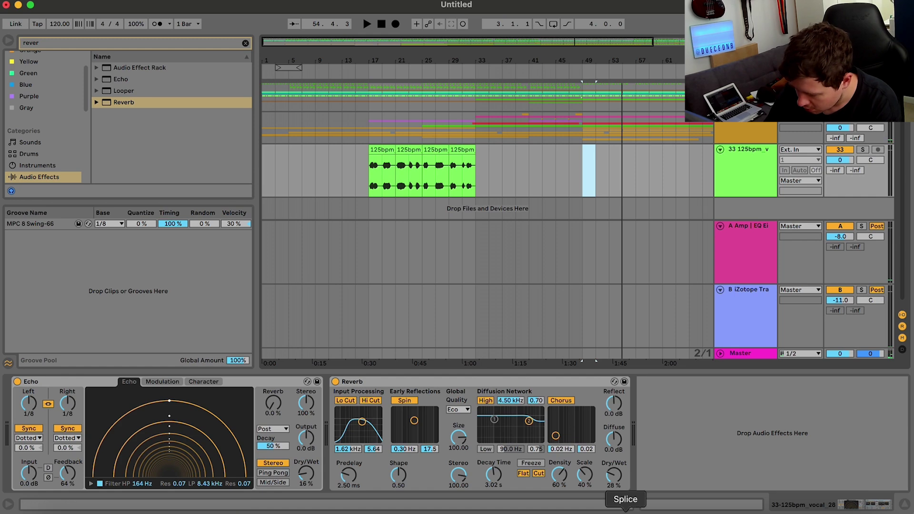
Audition the 123 BPM vocals in Splice from 123BPM_W15_LEAVING_WITH_US through 123BPM_PX07_POINT.
left_click(625, 511)
key("Down")
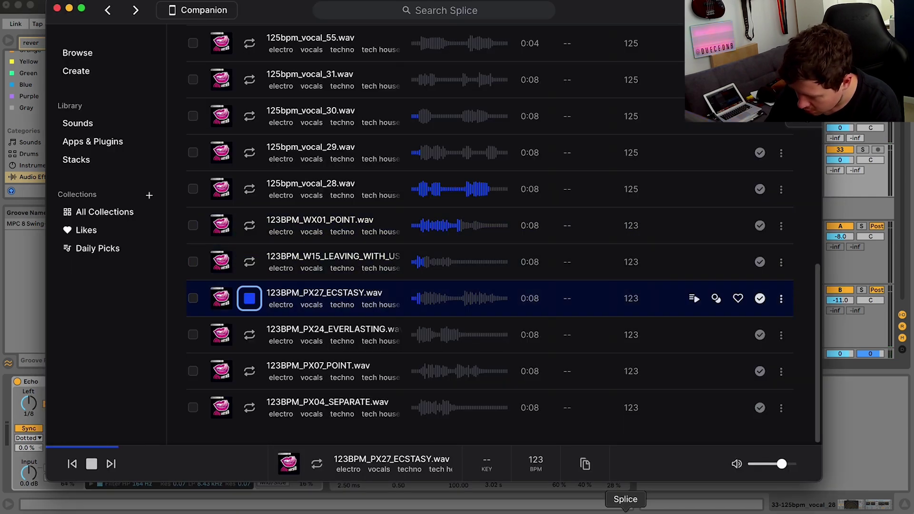
key("Down")
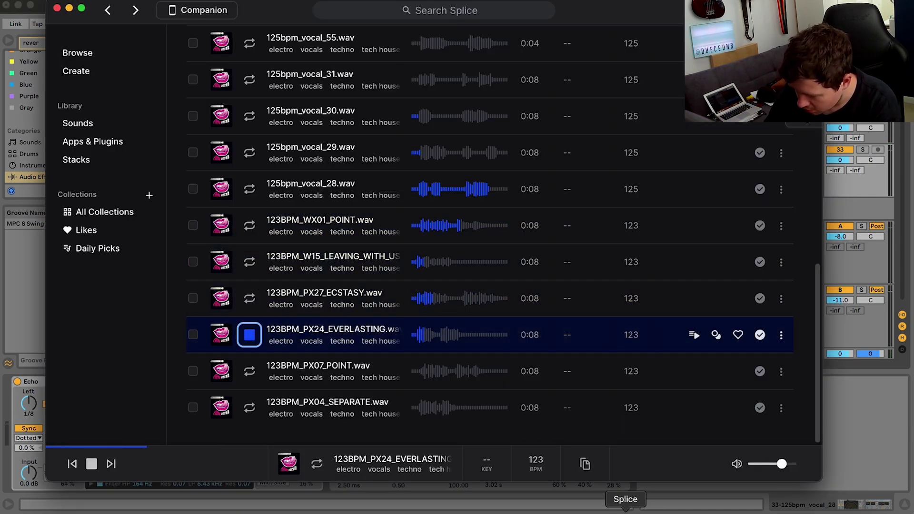
key("Down")
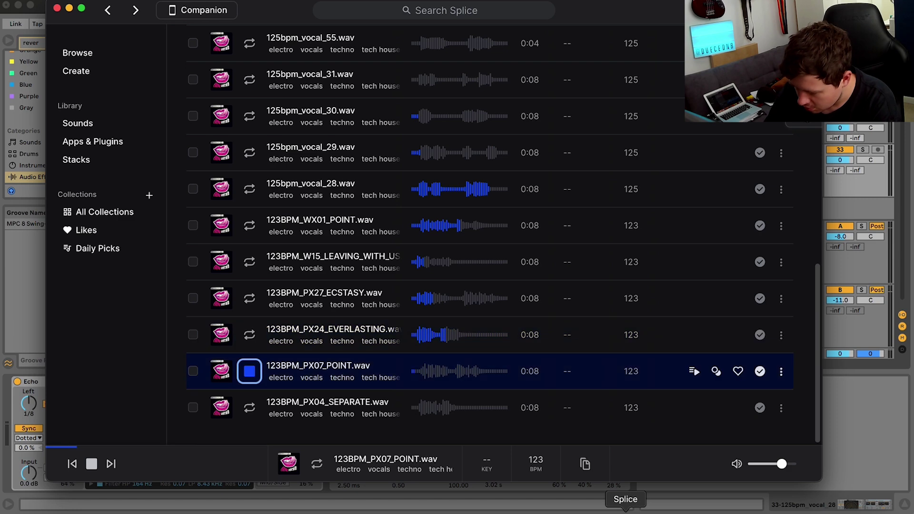
Audition the 125 BPM vocals in Splice from 125bpm_vocal_29 up to 125bpm_vocal_68.
left_click(252, 153)
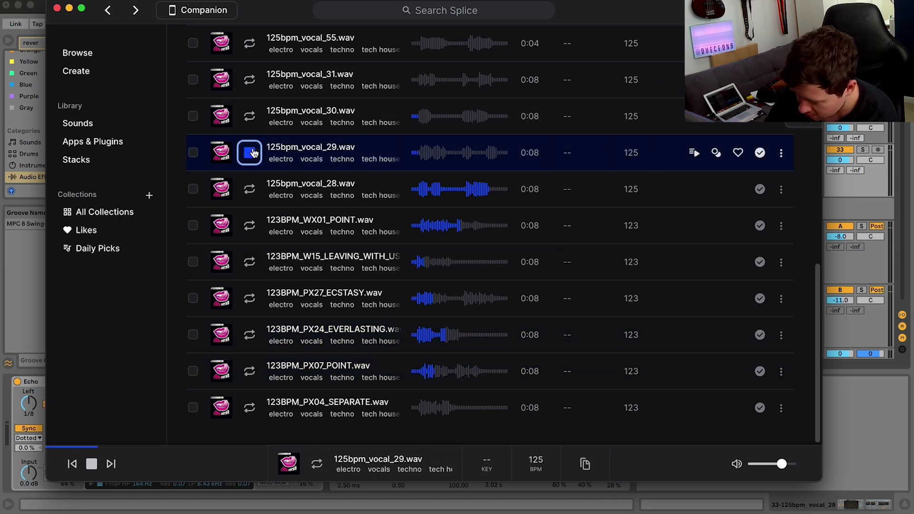
key("Up")
key("Up")
key("Up")
key("Up")
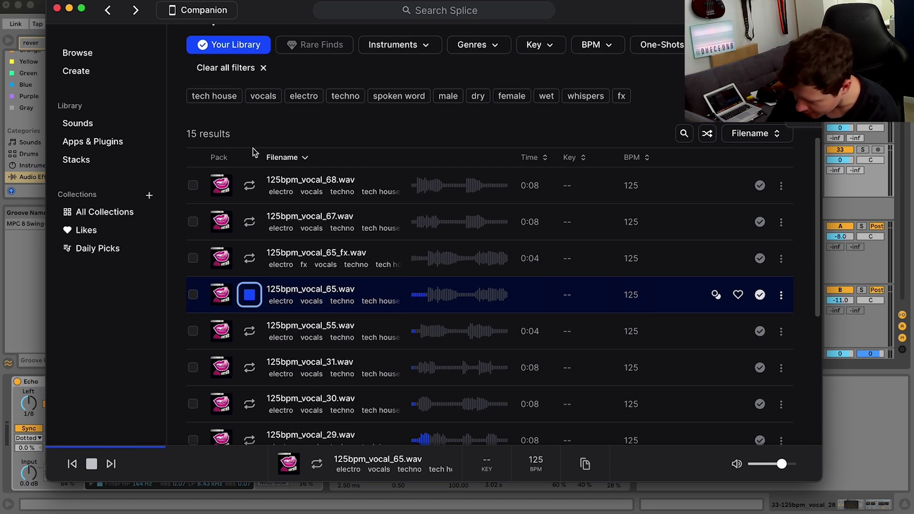
key("Up")
key("Up")
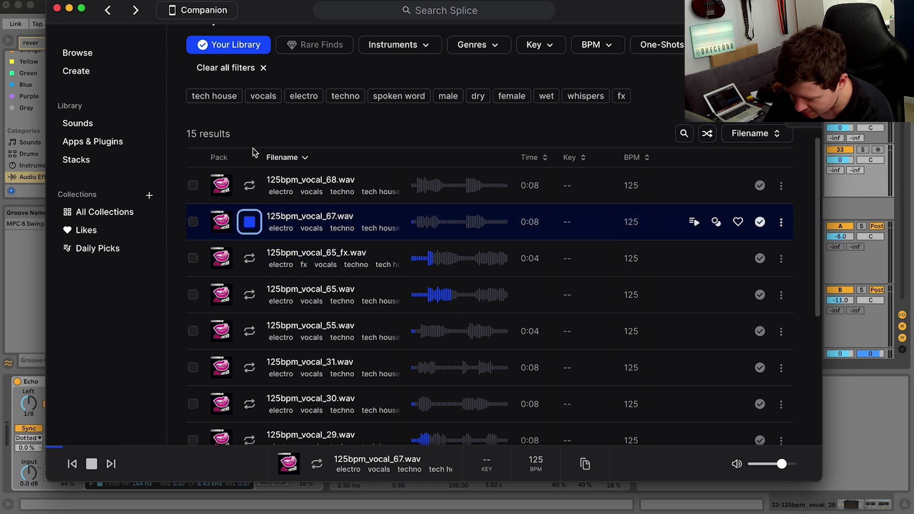
key("Up")
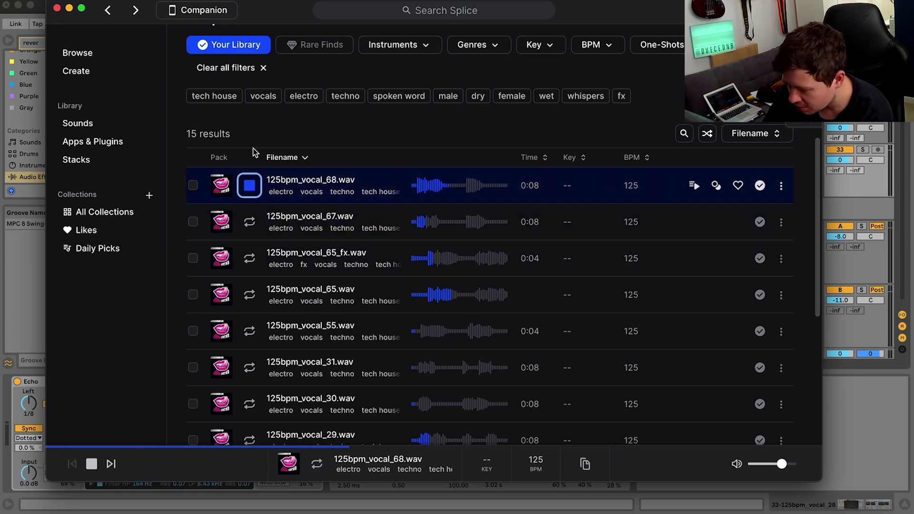
Preview and copy 123BPM_WX01_POINT in Splice, and paste it at bar 49 on Live's vocal track.
scroll(259, 267, "down", 1)
scroll(258, 266, "down", 5)
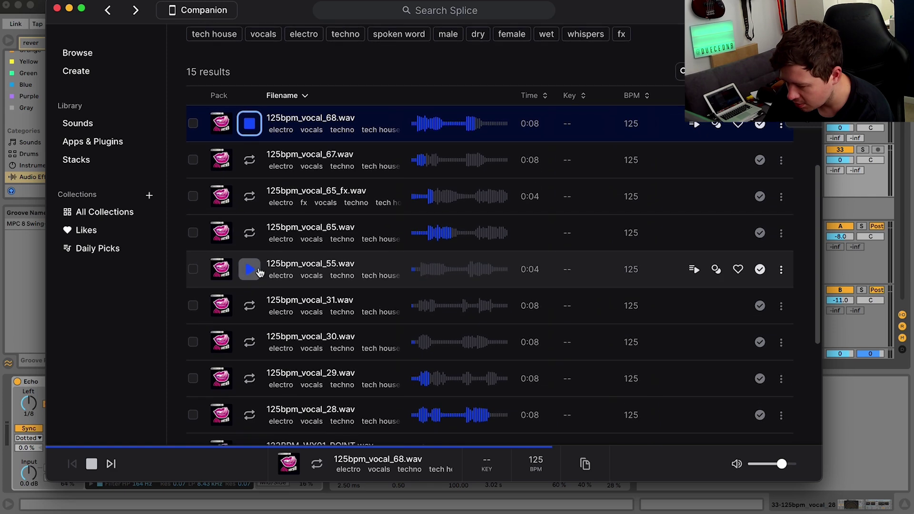
left_click(250, 368)
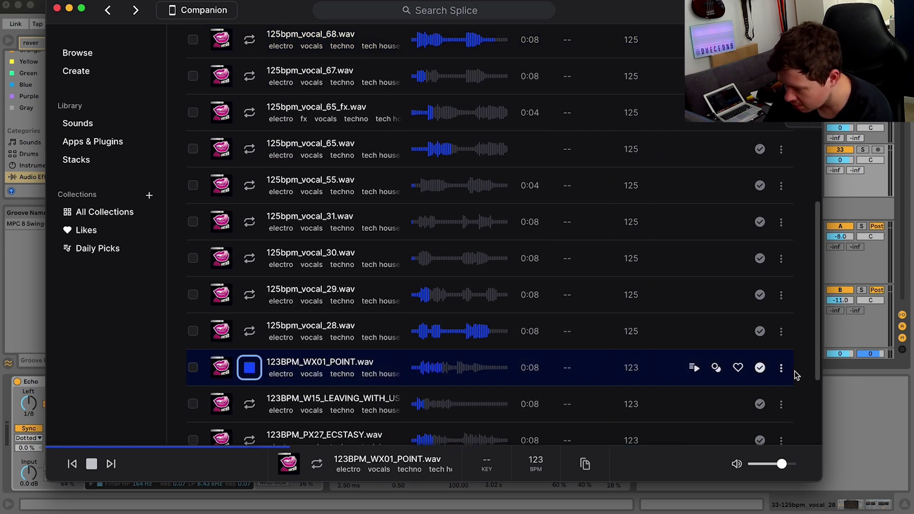
left_click(780, 367)
left_click(759, 181)
left_click(595, 174)
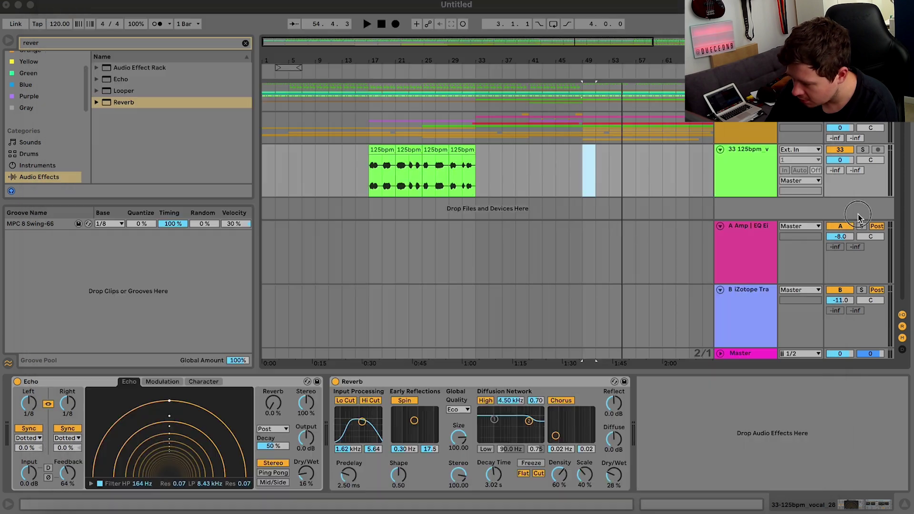
key("super+v")
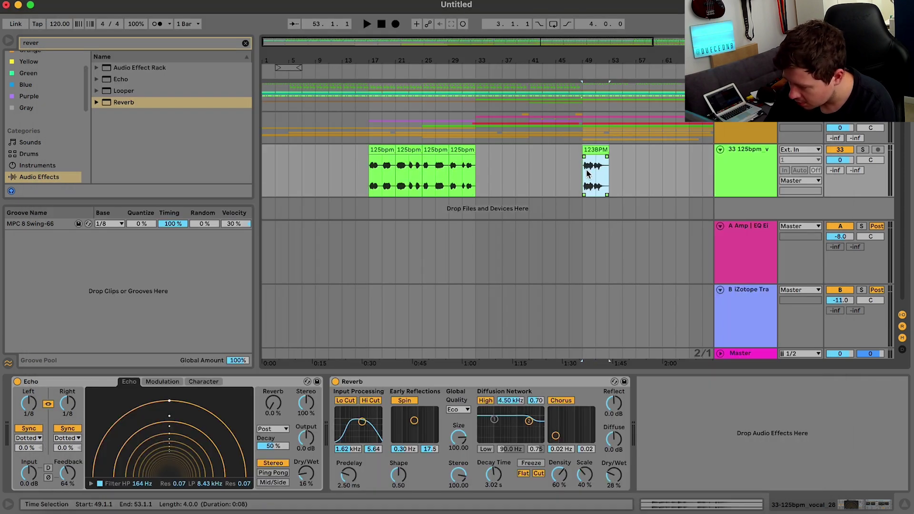
Preview and copy 123BPM_W15_LEAVING_WITH_US in Splice, paste it at bar 53 on Live's vocal track, and play it back.
left_click(625, 508)
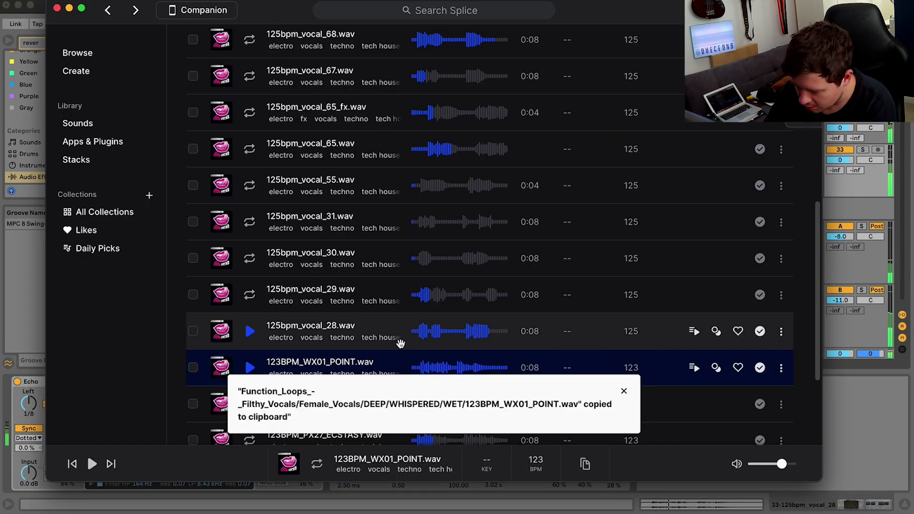
scroll(399, 342, "down", 3)
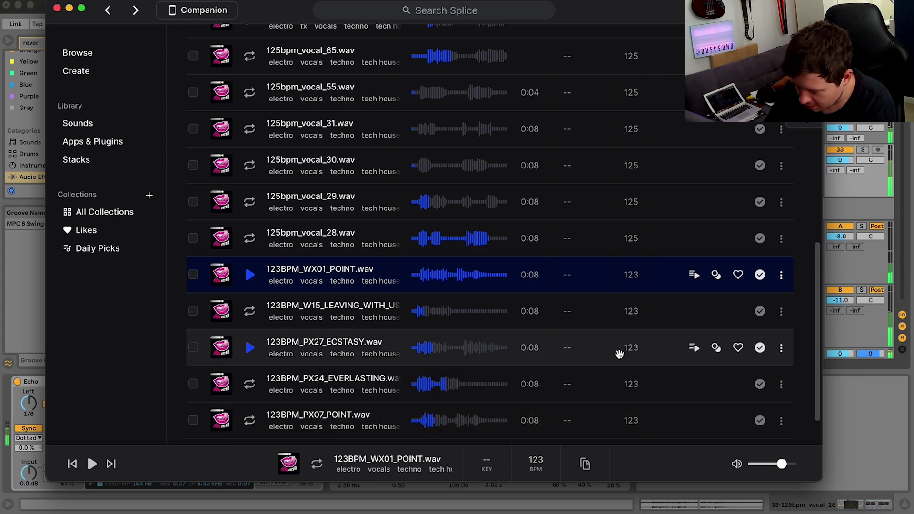
scroll(618, 352, "up", 10)
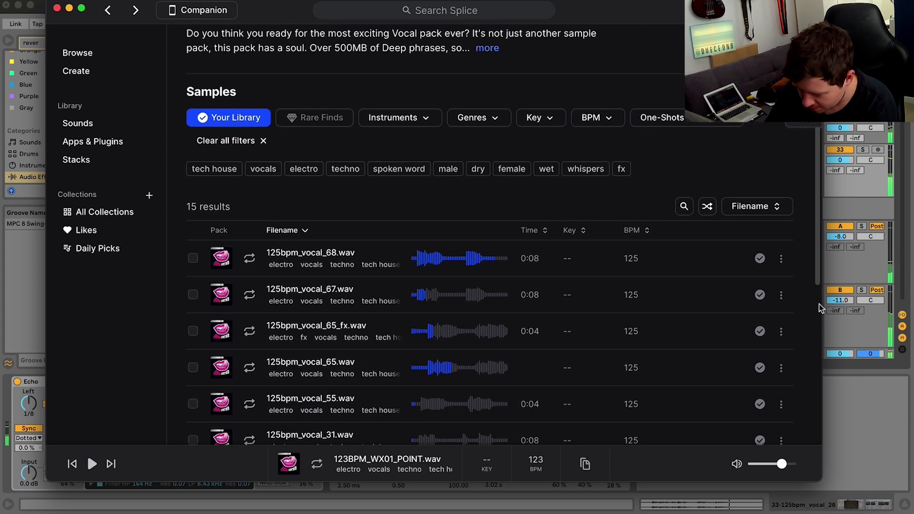
scroll(819, 304, "down", 11)
key("Down")
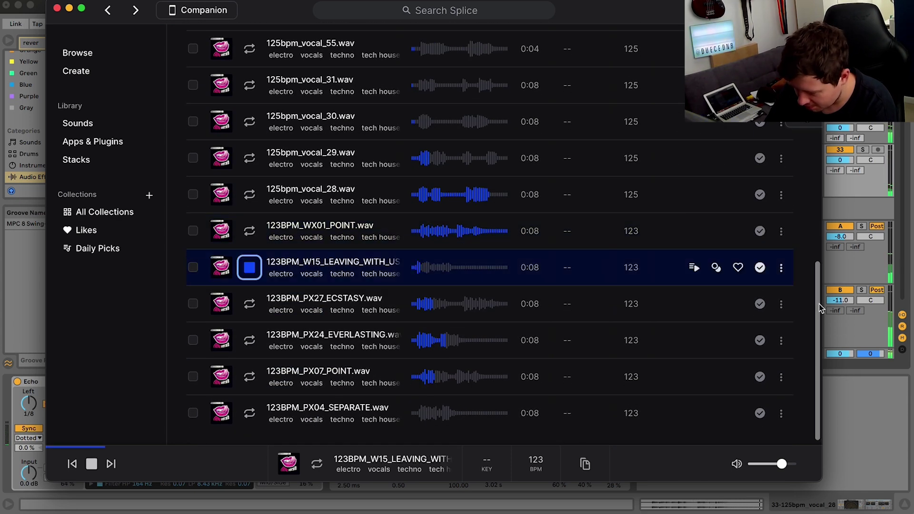
left_click(781, 274)
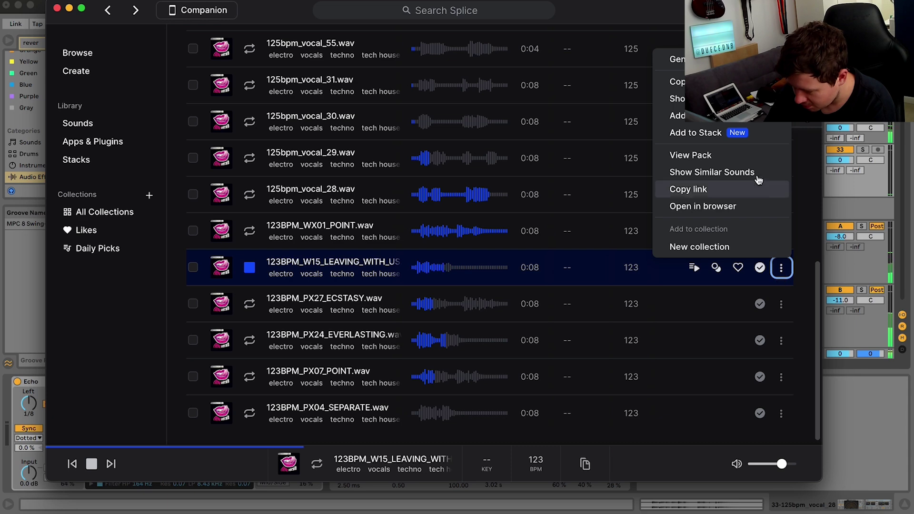
left_click(733, 81)
left_click(837, 205)
key("super+d")
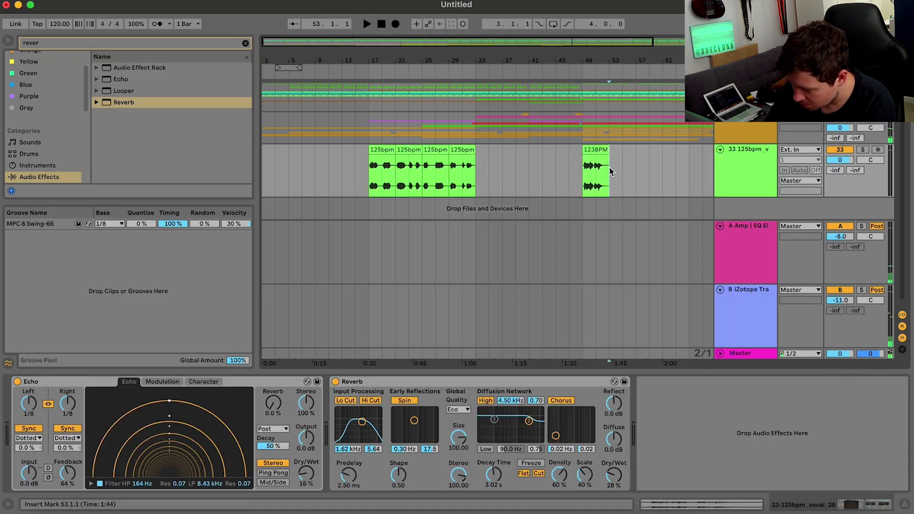
key("space")
left_click(862, 150)
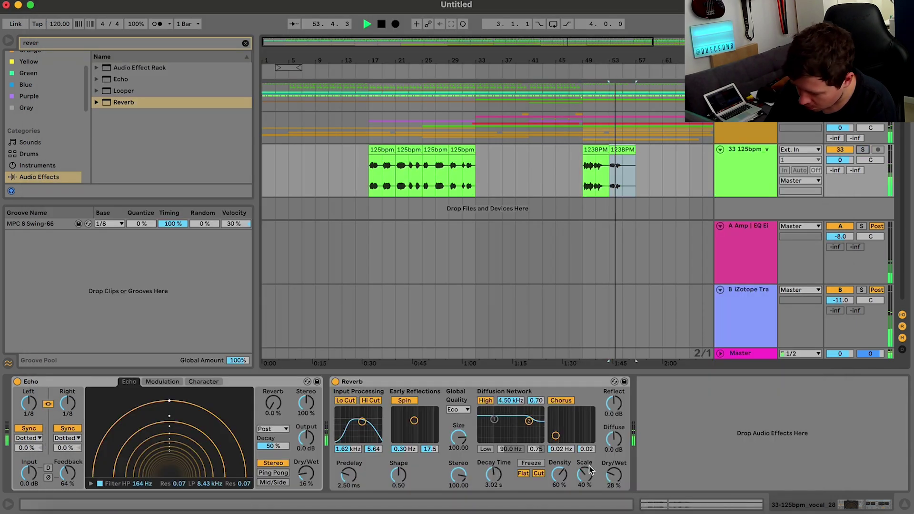
Audition 123BPM_PX27_ECSTASY and 123BPM_PX24_EVERLASTING in Splice, copy the EVERLASTING sample, and paste it at bar 57 on Live's vocal track.
left_click(625, 508)
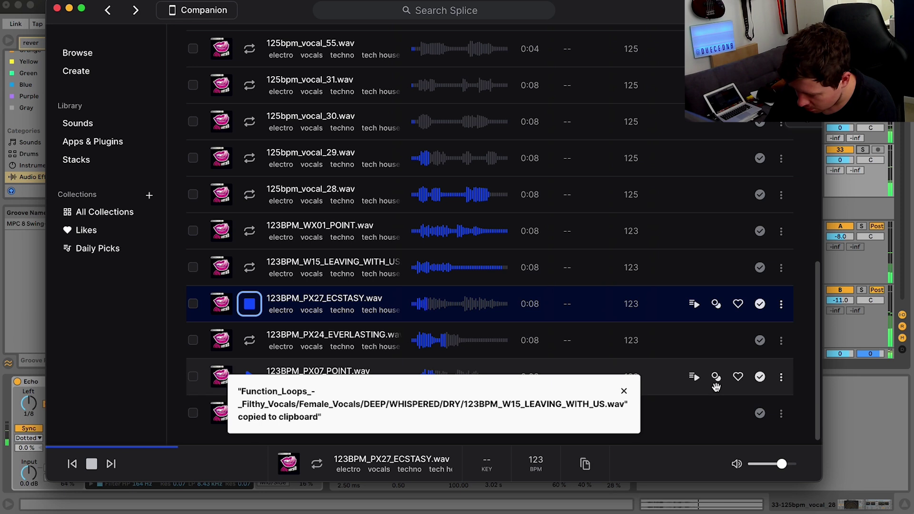
left_click(249, 339)
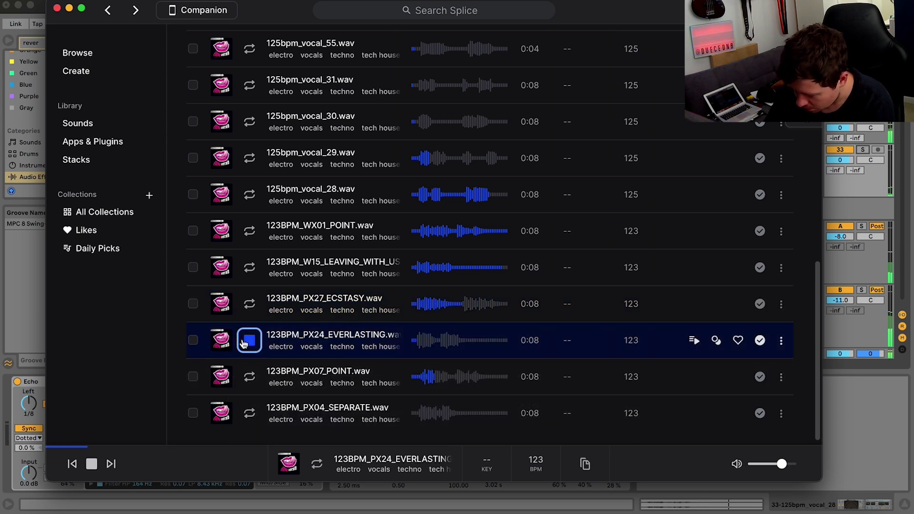
left_click(780, 340)
left_click(714, 156)
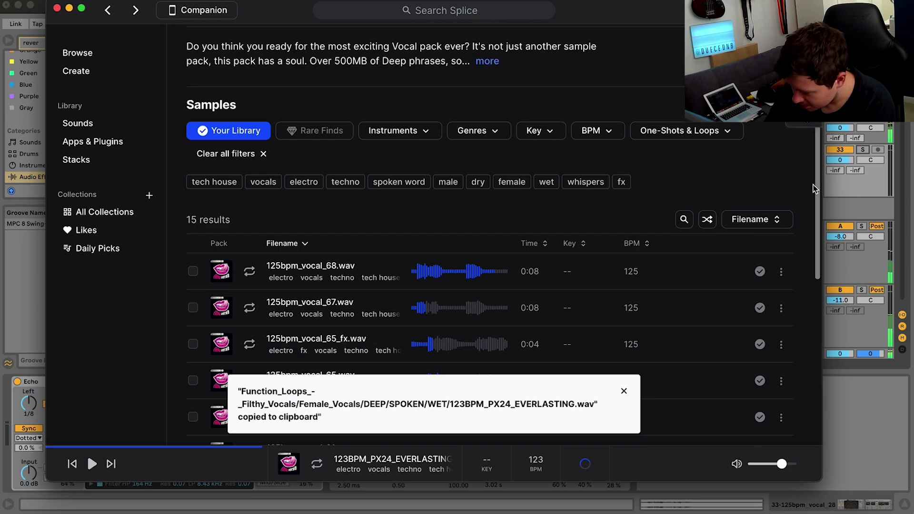
left_click(831, 200)
left_click(641, 172)
key("super+v")
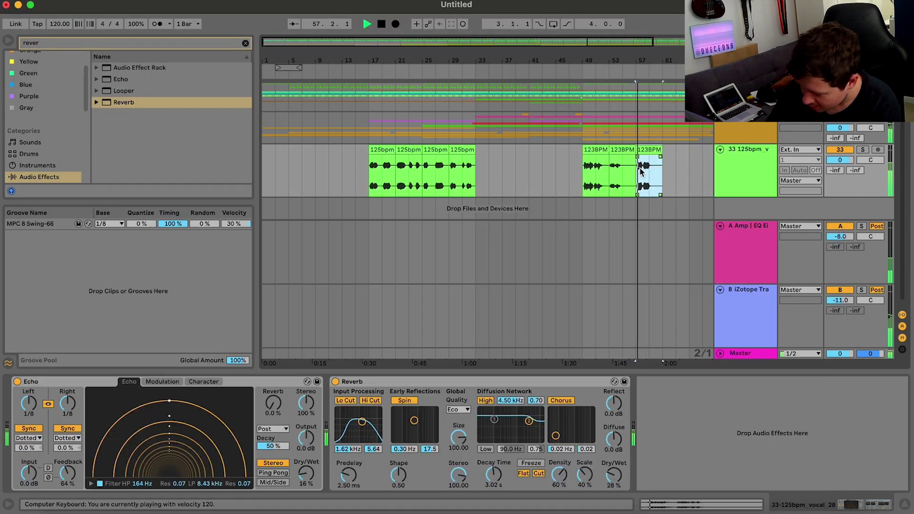
Split off the EVERLASTING vocal clip from bar 58 onward and move that part to start at bar 59.
left_click_drag(633, 43, 632, 91)
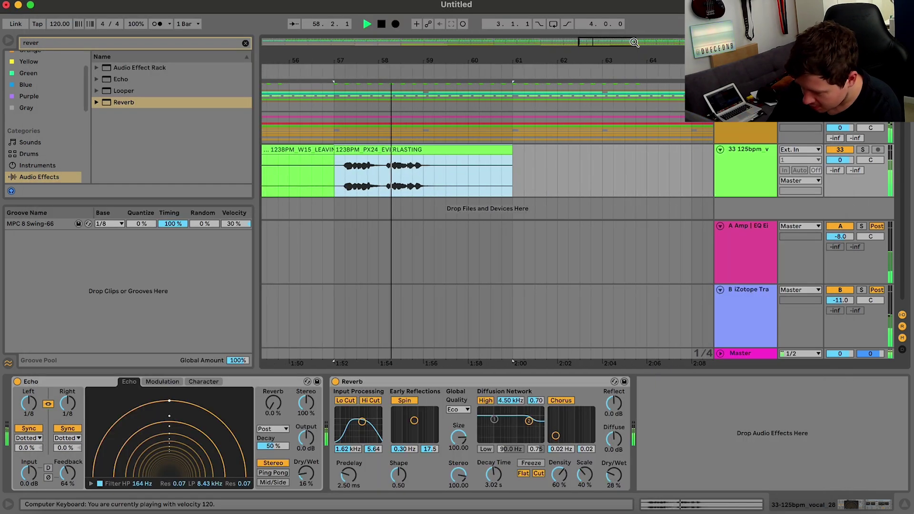
left_click_drag(381, 172, 513, 164)
key("space")
key("space")
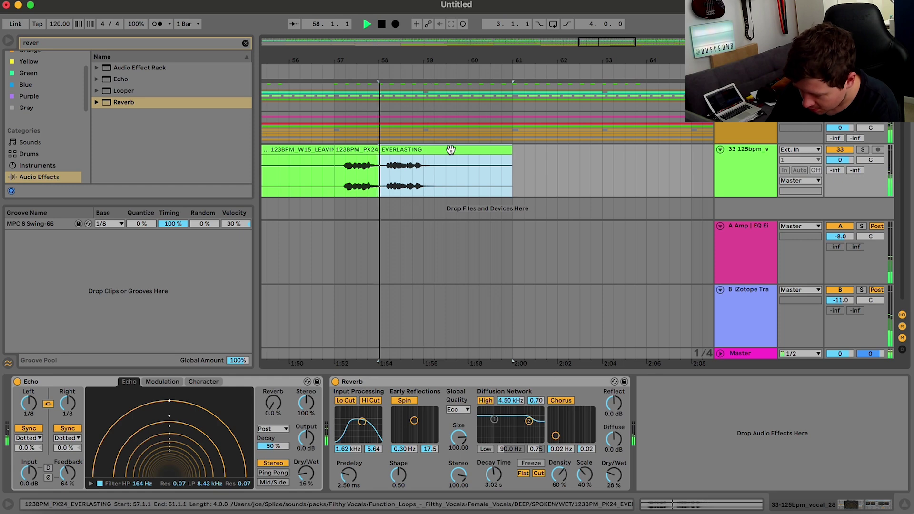
left_click_drag(451, 149, 496, 149)
Play the vocals from bar 57 and extend the first EVERLASTING fragment slightly past bar 58.
key("space")
left_click(331, 165)
key("space")
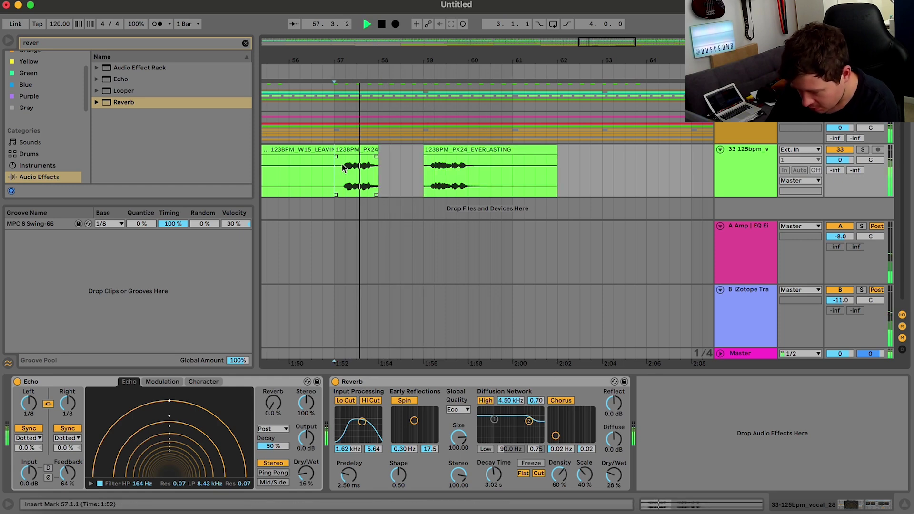
left_click(382, 149)
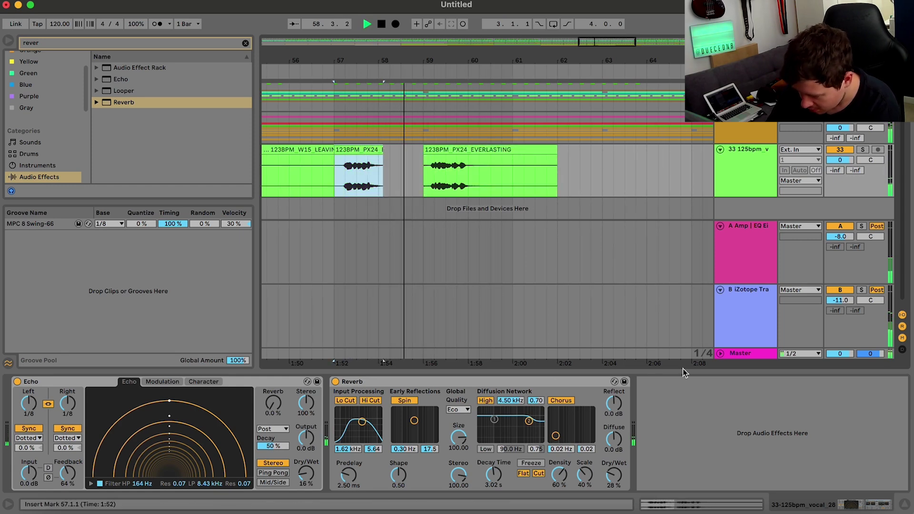
Copy 123BPM_PX27_ECSTASY in Splice, paste it at bar 61 on Live's vocal track, and play it in context.
left_click(625, 510)
scroll(406, 298, "down", 10)
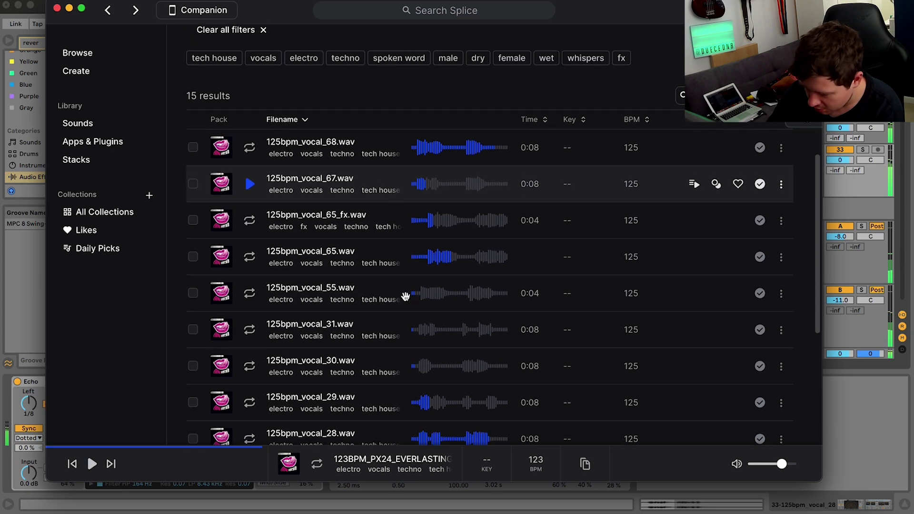
left_click(781, 340)
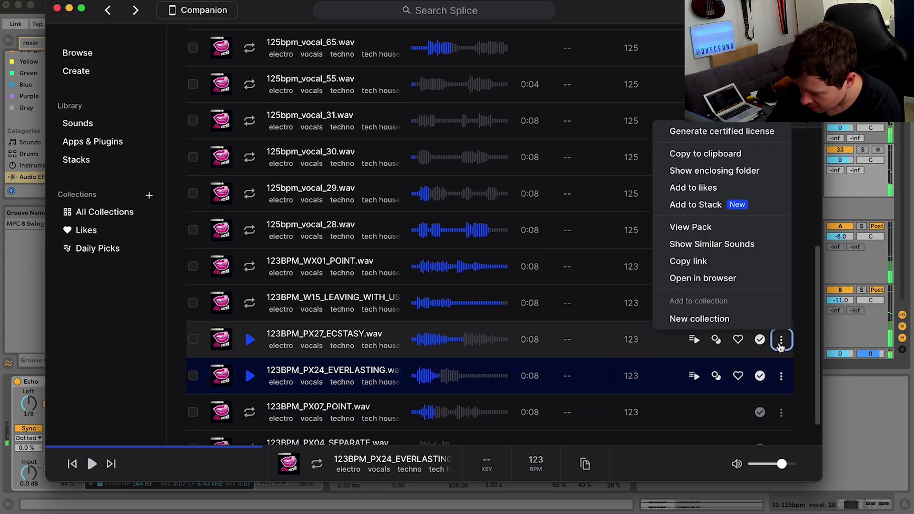
left_click(705, 153)
left_click(824, 198)
left_click(551, 167)
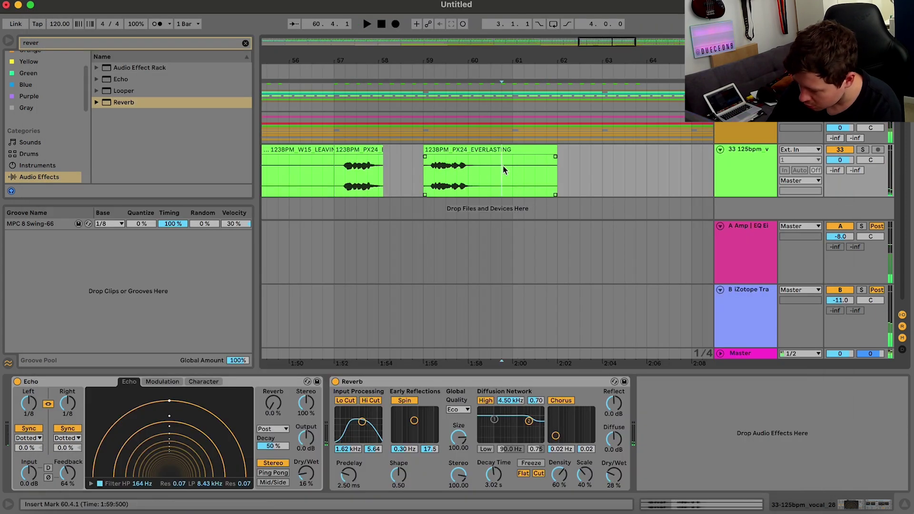
key("ctrl+v")
key("space")
key("minus")
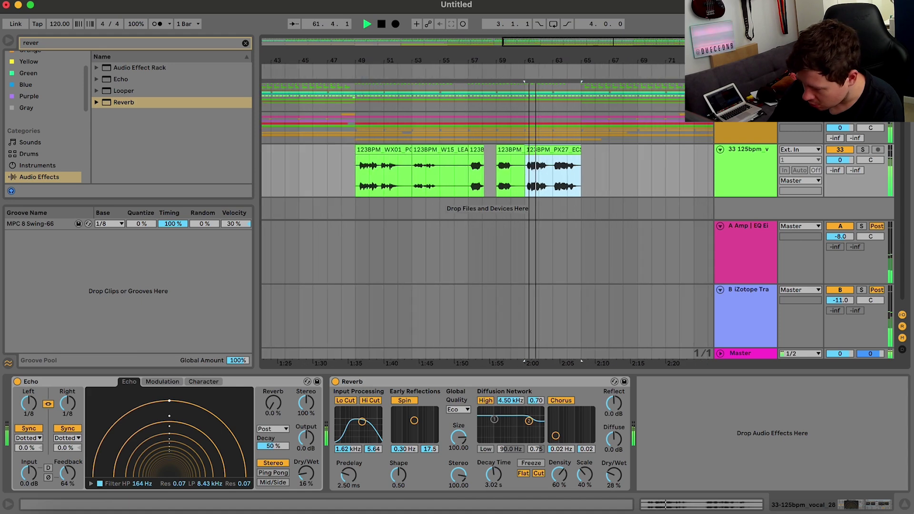
key("minus")
key("minus")
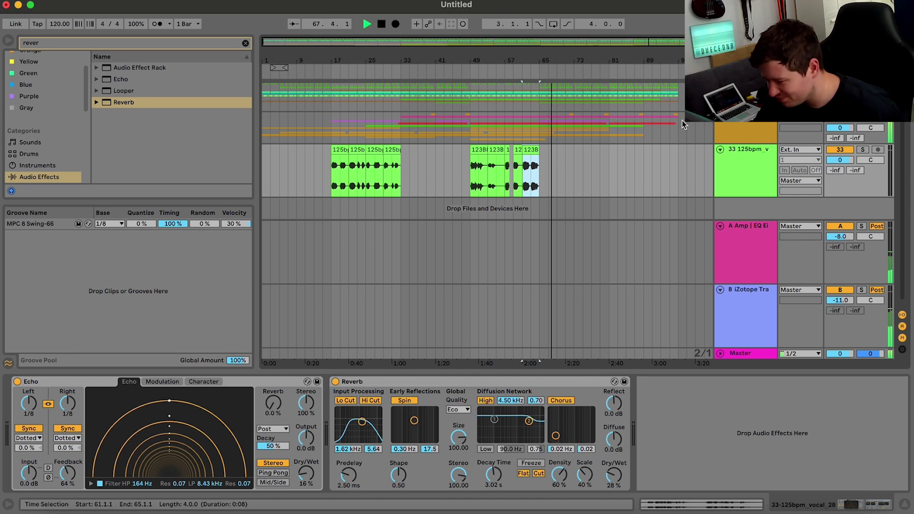
Examine the arrangement from bar 65 to bar 97 around the stab track during playback, and hide the device view.
scroll(572, 176, "up", 5)
left_click_drag(556, 162, 571, 164)
left_click_drag(679, 56, 681, 124)
scroll(645, 188, "down", 1)
scroll(645, 187, "right", 5)
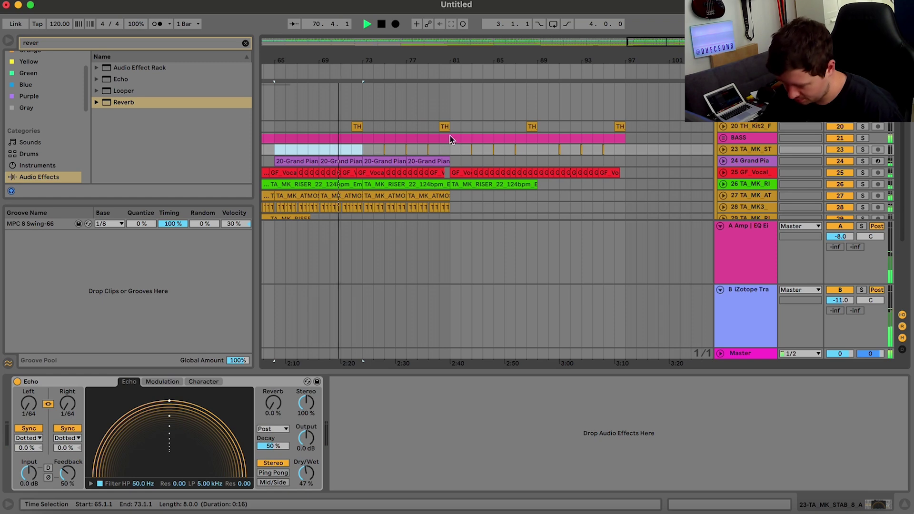
left_click_drag(454, 149, 470, 151)
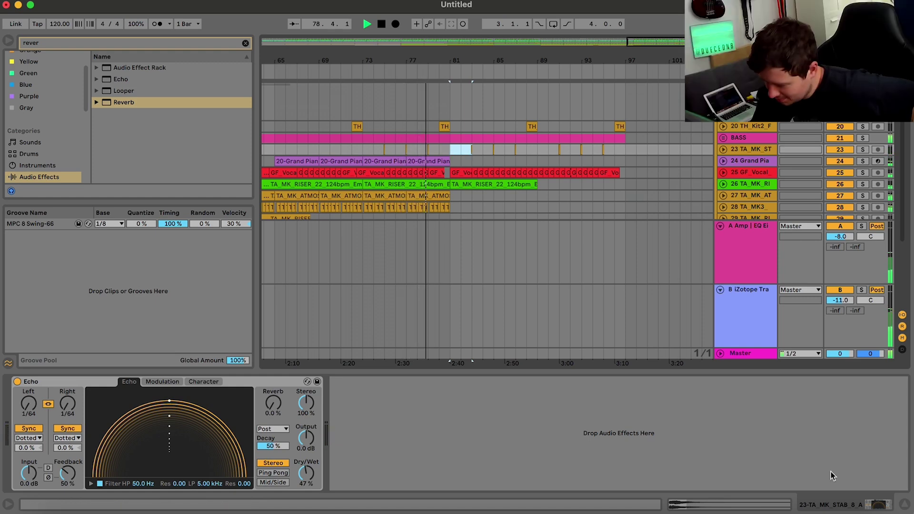
left_click(904, 504)
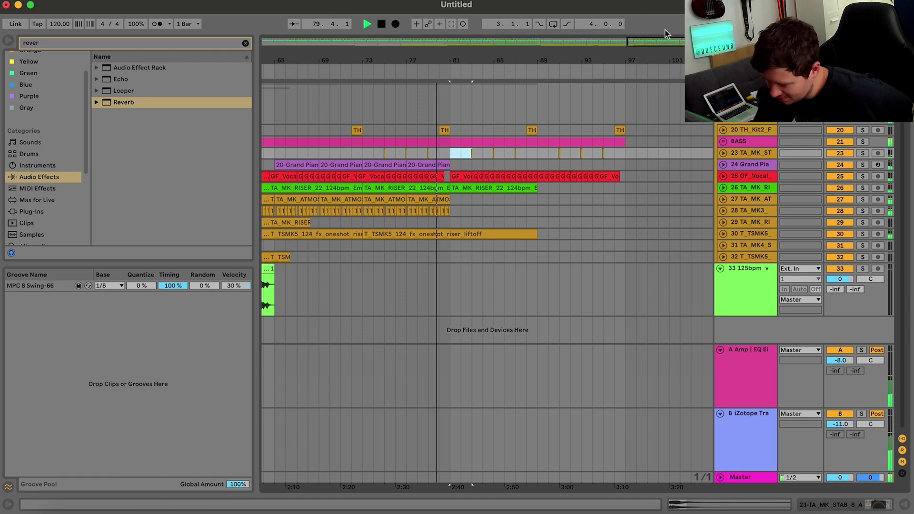
Copy the four 125bpm vocal clips at bars 17 to 33 and paste them at bar 81 on the same track.
left_click_drag(665, 40, 665, 52)
left_click_drag(478, 43, 422, 22)
left_click(341, 269)
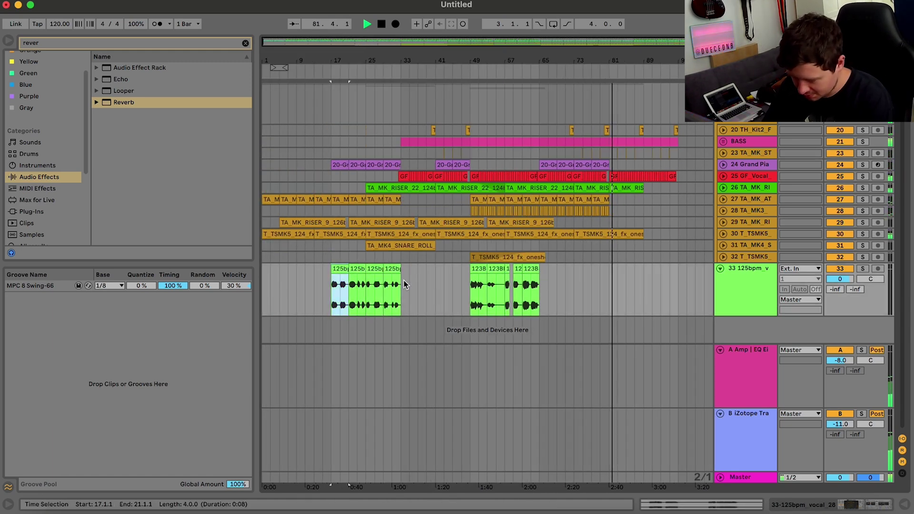
left_click(402, 284, "shift")
left_click(610, 286)
key("ctrl+v")
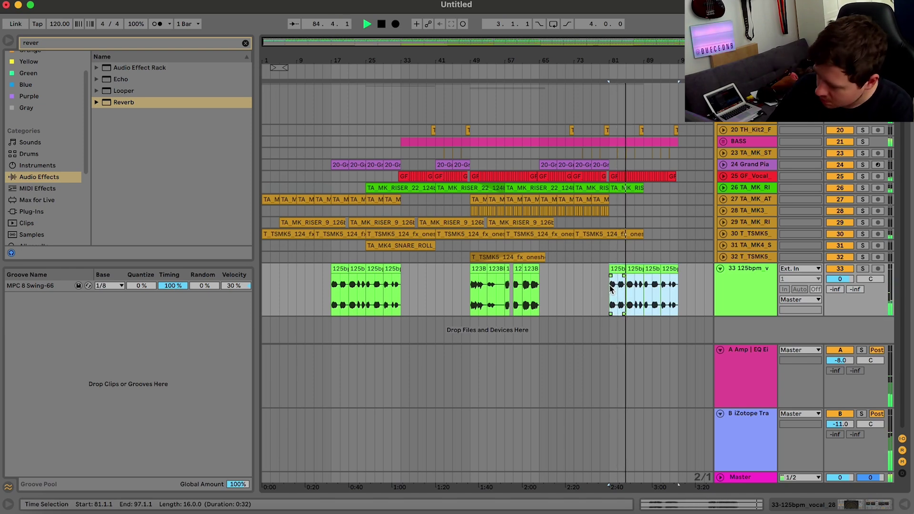
Duplicate bars 89 to 97 of the drums group to bars 97 to 105.
scroll(619, 264, "up", 1)
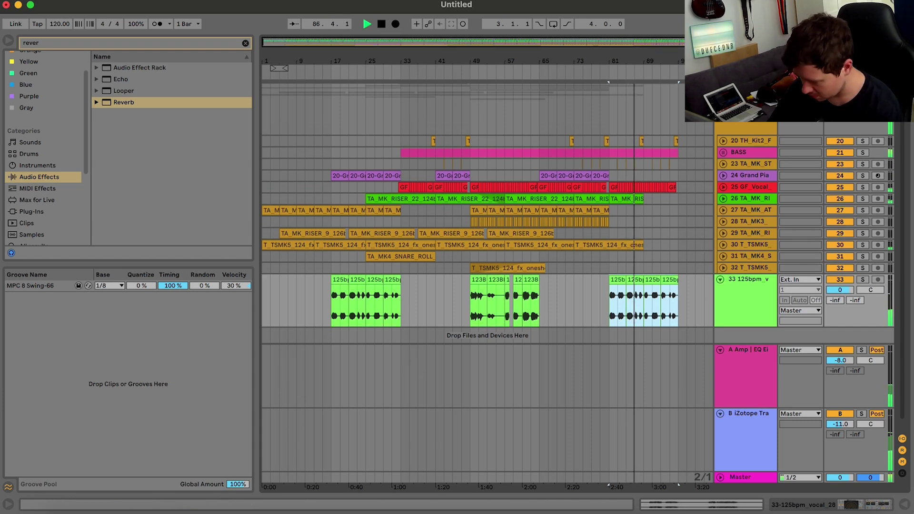
left_click_drag(681, 61, 756, 248)
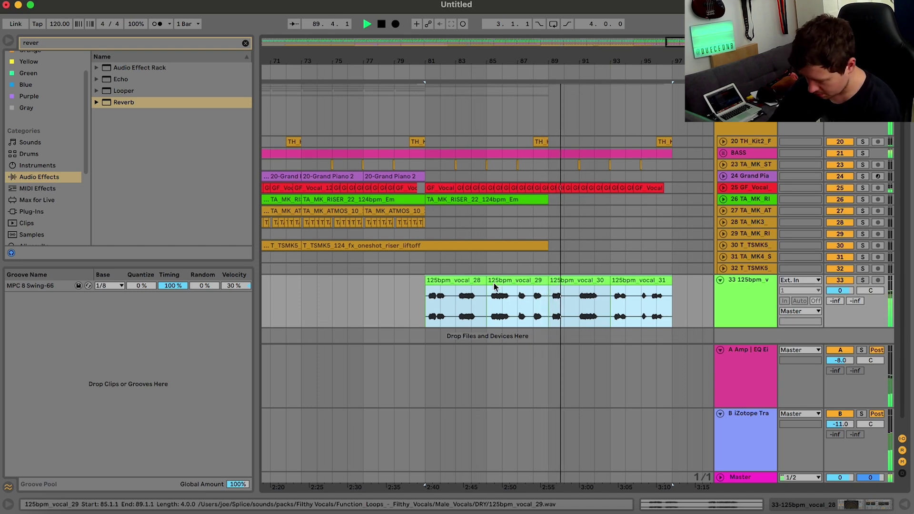
scroll(494, 244, "up", 2)
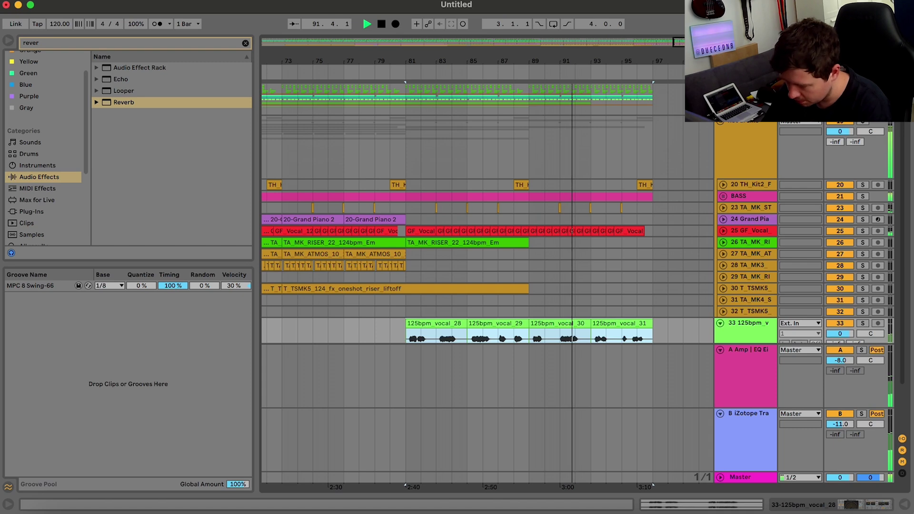
scroll(654, 154, "up", 10)
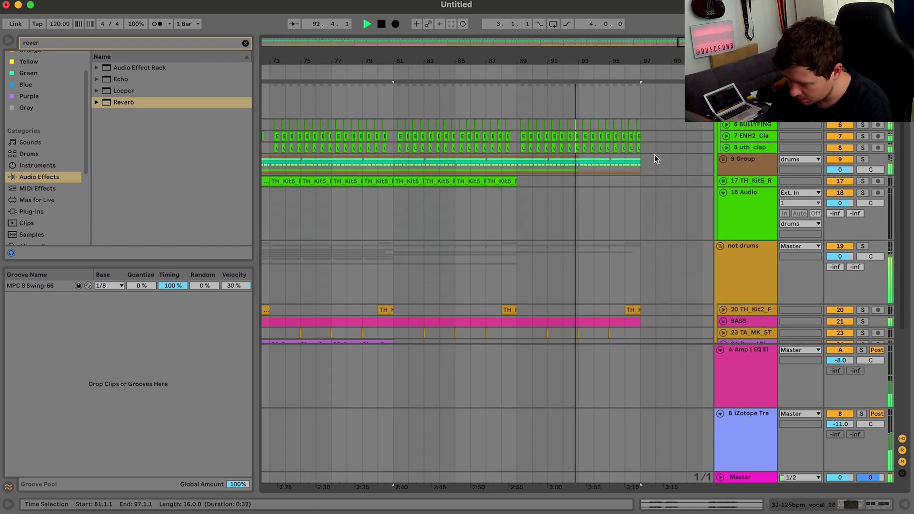
left_click_drag(627, 222, 608, 97)
key("space")
scroll(761, 130, "up", 1)
scroll(528, 91, "down", 8)
key("super+d")
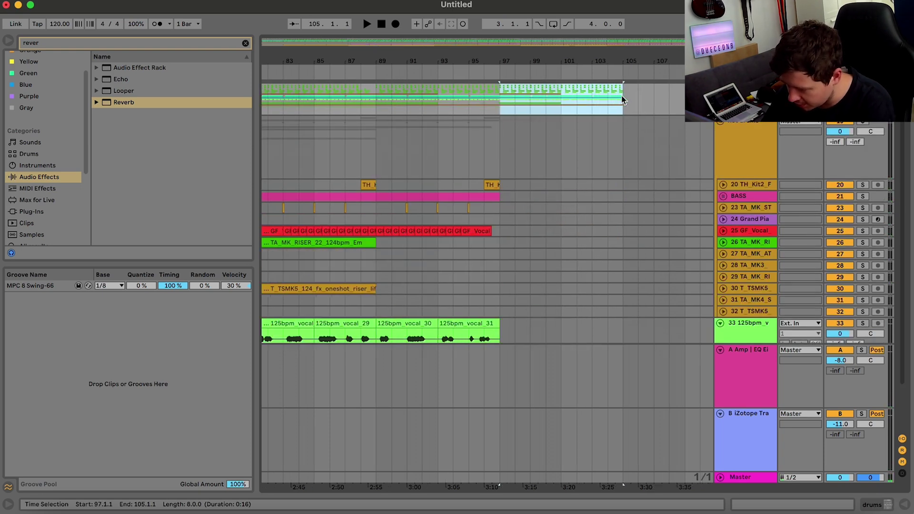
Replace the drums at bars 89 to 97 with a duplicate of bars 81 to 89, and play from bar 97.
left_click_drag(497, 97, 365, 98)
key("Delete")
scroll(382, 97, "left", 1)
scroll(365, 97, "left", 3)
left_click(299, 94, "shift")
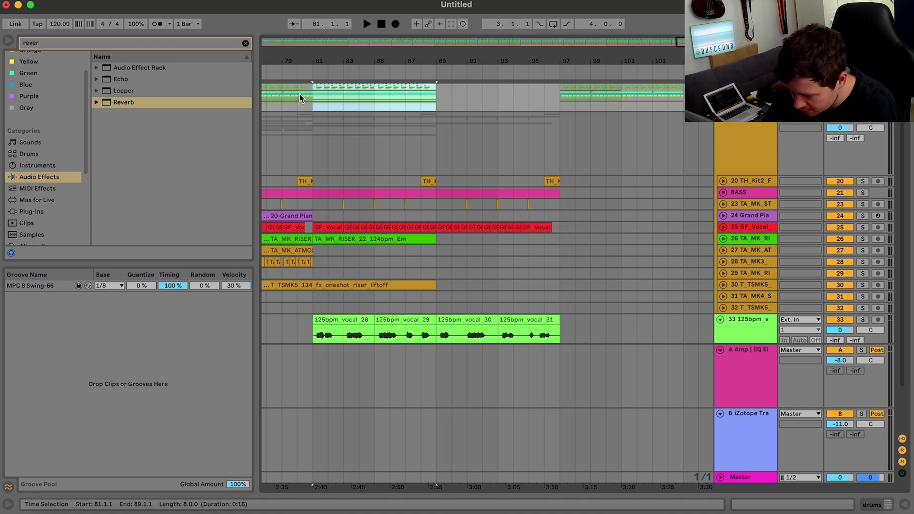
key("super+d")
key("space")
left_click(561, 97)
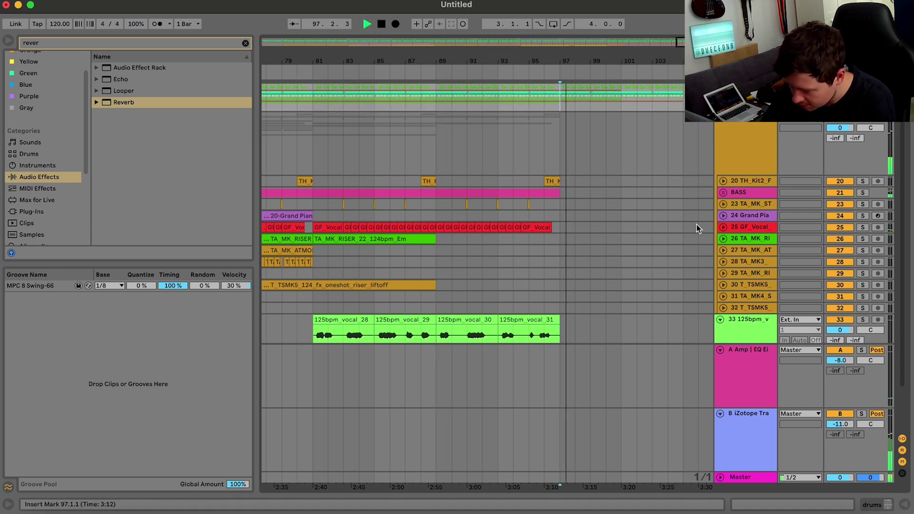
Try duplicating bars 81 to 97 of the BASS group and the stab track to bar 97.
left_click_drag(620, 50, 600, 38)
key("space")
left_click_drag(415, 193, 563, 200)
key("space")
key("super+d")
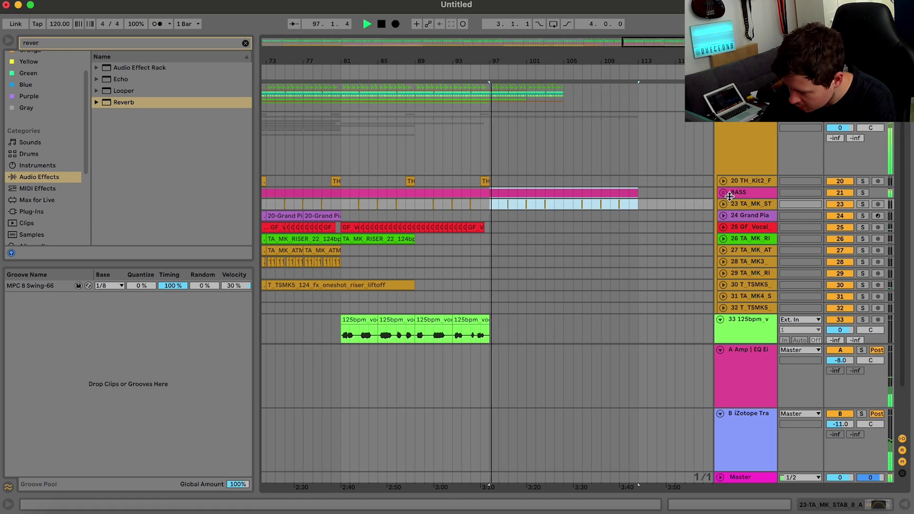
left_click(723, 193)
key("super+z")
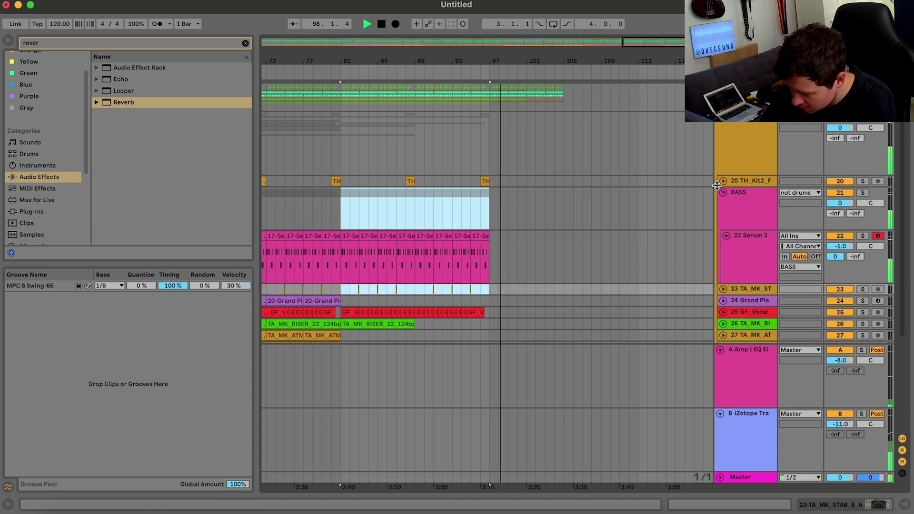
key("super+z")
Duplicate bars 89 to 97 of the BASS group to bar 97 and play the section.
key("space")
left_click_drag(424, 193, 462, 193)
left_click(416, 191)
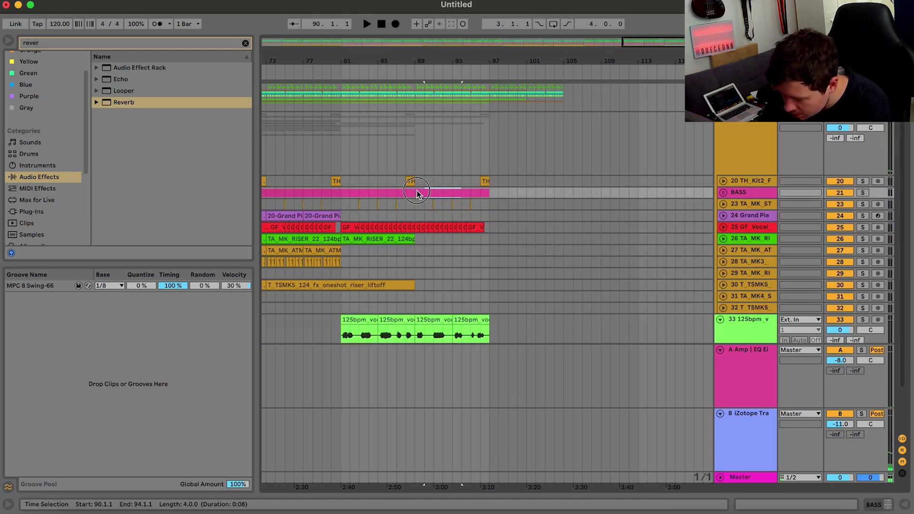
key("space")
key("super+d")
Show the BASS group's EQ Three Device On automation and raise it to On for bars 97 to 105.
left_click(758, 193)
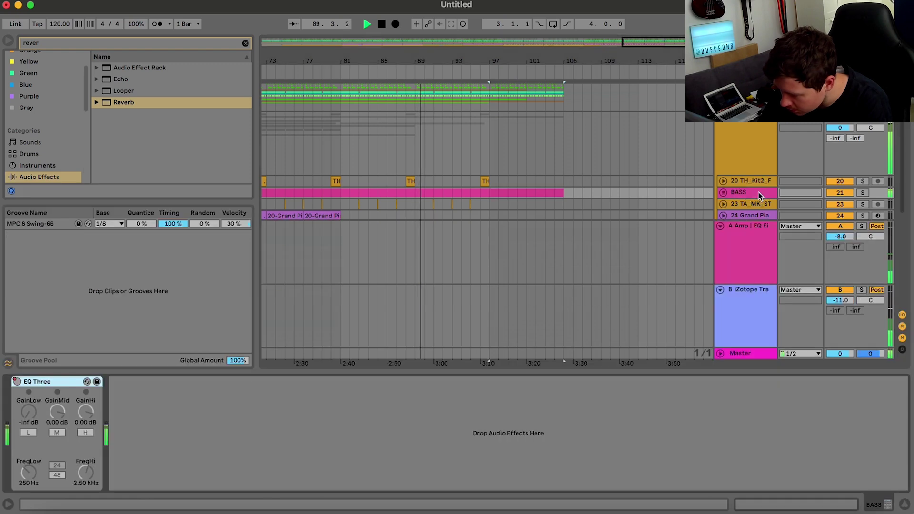
key("a")
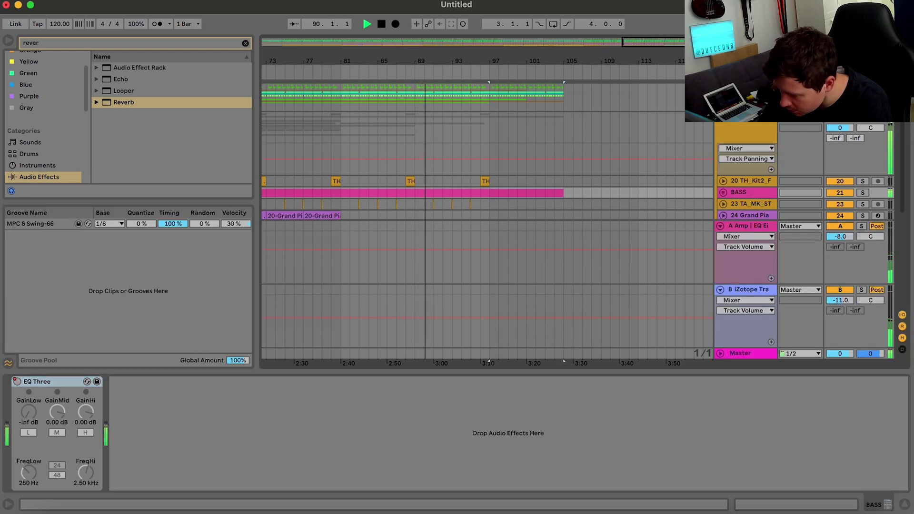
left_click(724, 193)
left_click(13, 381)
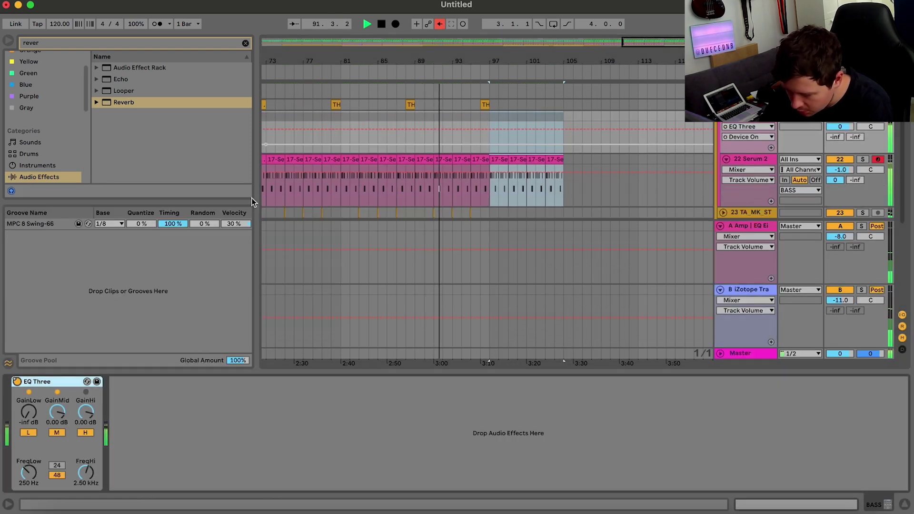
left_click(440, 24)
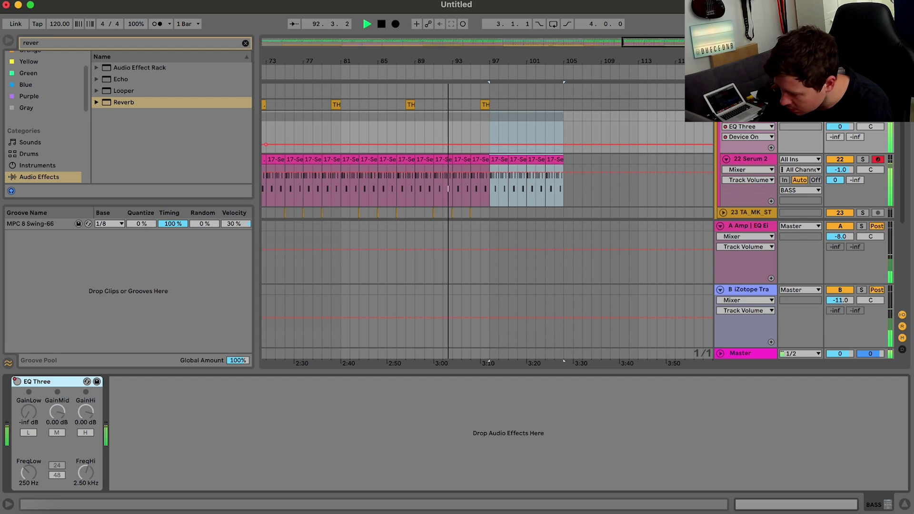
scroll(566, 134, "up", 2)
left_click_drag(504, 169, 569, 172)
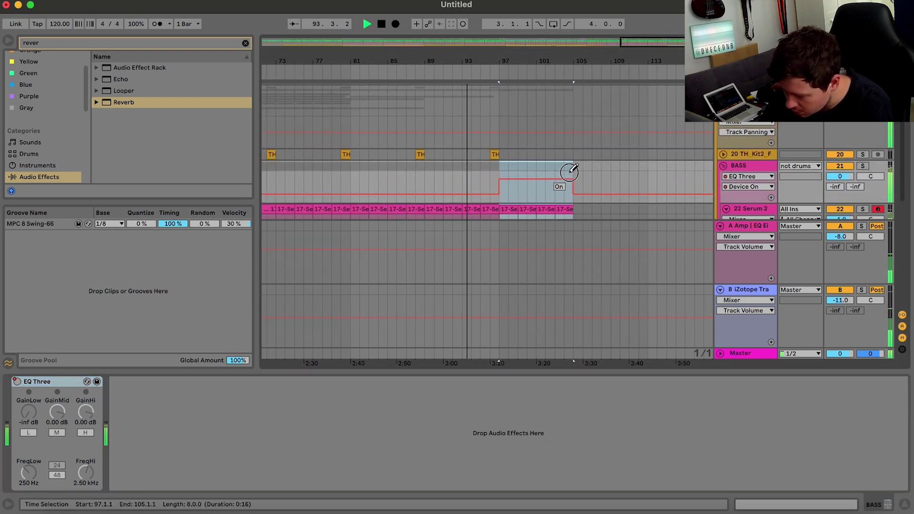
Remove the automation drop at bar 105 so EQ Three stays on from bar 97 onward, and collapse the BASS group.
key("a")
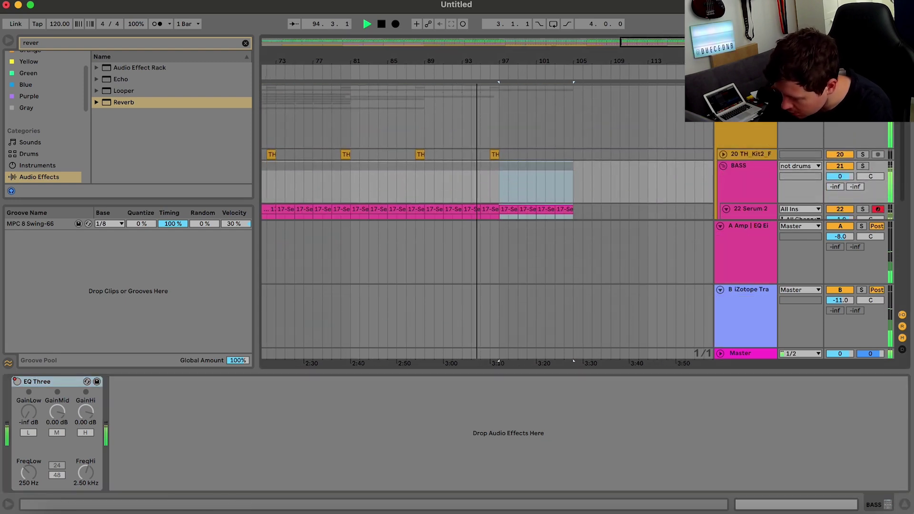
key("a")
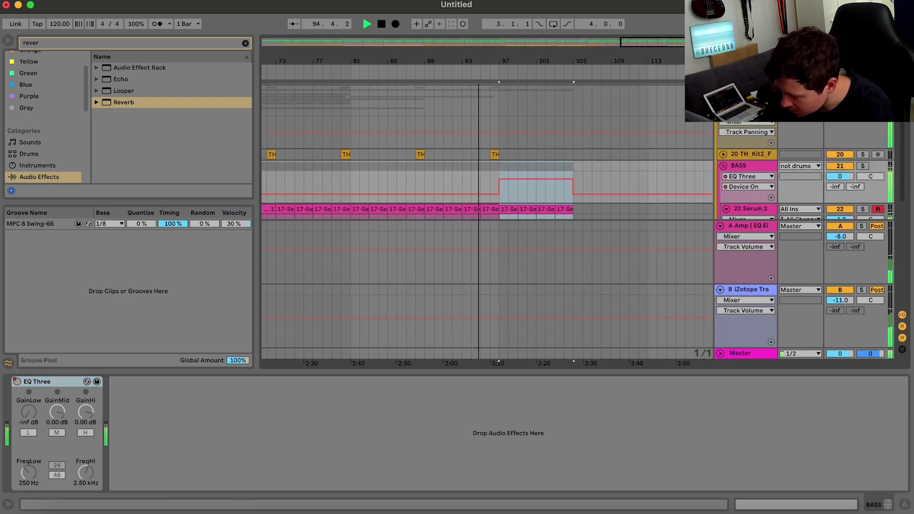
left_click(573, 194)
left_click(501, 200)
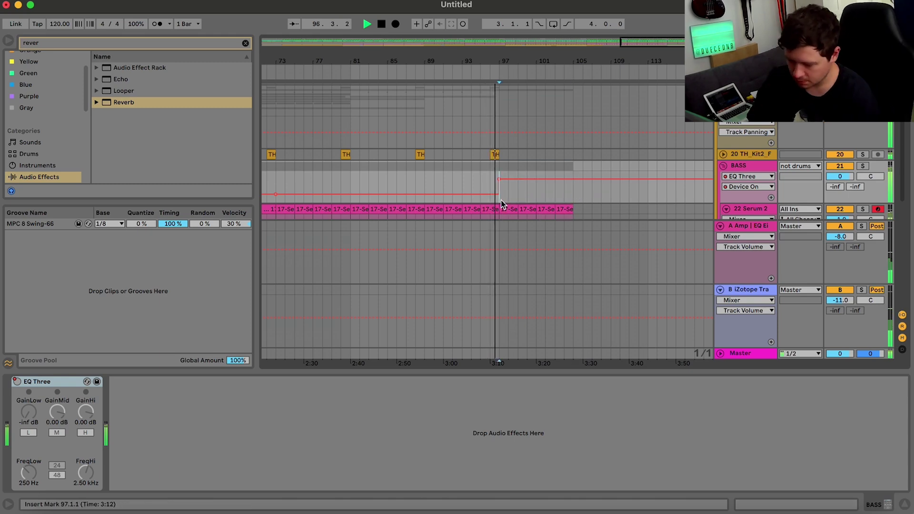
left_click(903, 504)
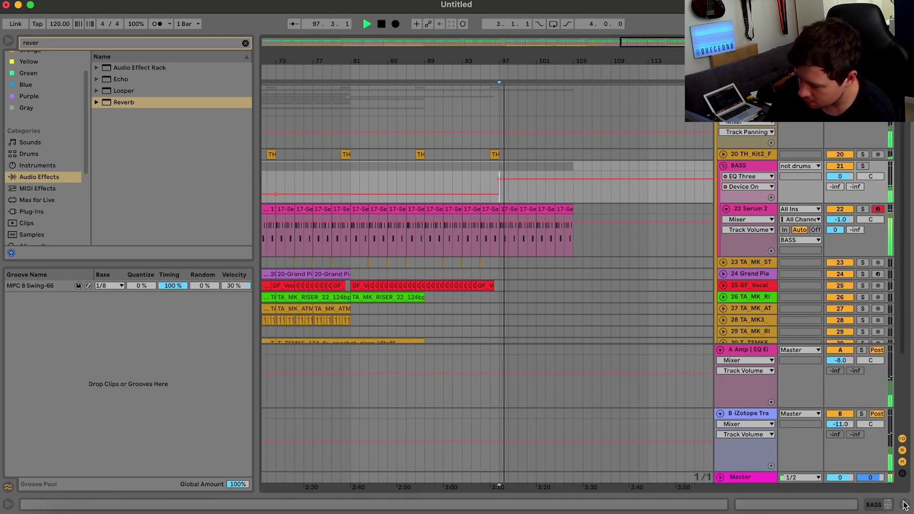
left_click(723, 166)
Try duplicating the oneshot riser liftoff clip on track 30 to bar 89, audition it, and undo the duplicate.
scroll(571, 198, "left", 3)
scroll(572, 198, "down", 1)
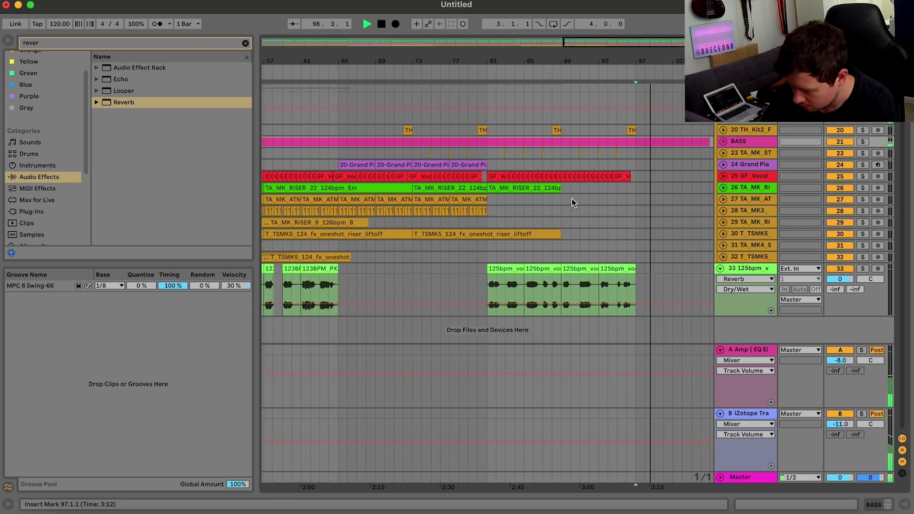
scroll(573, 198, "left", 2)
left_click(601, 233)
key("super+d")
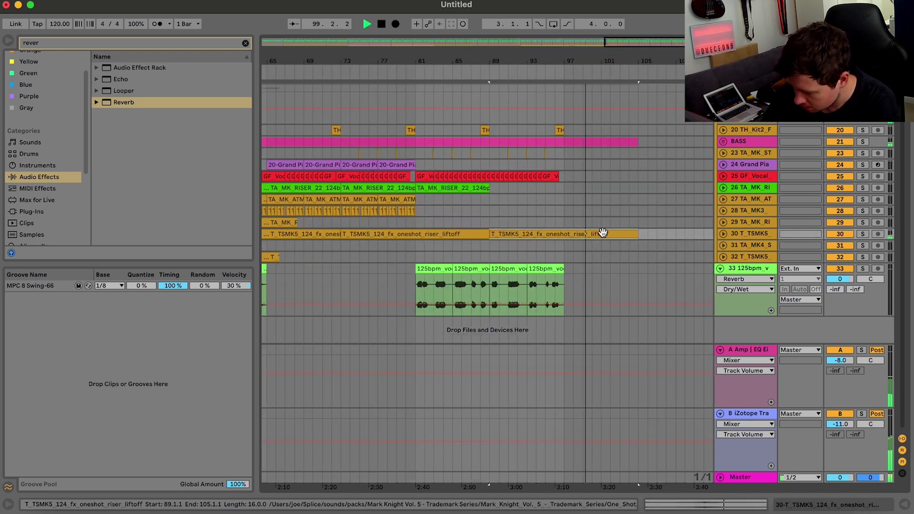
left_click(563, 246)
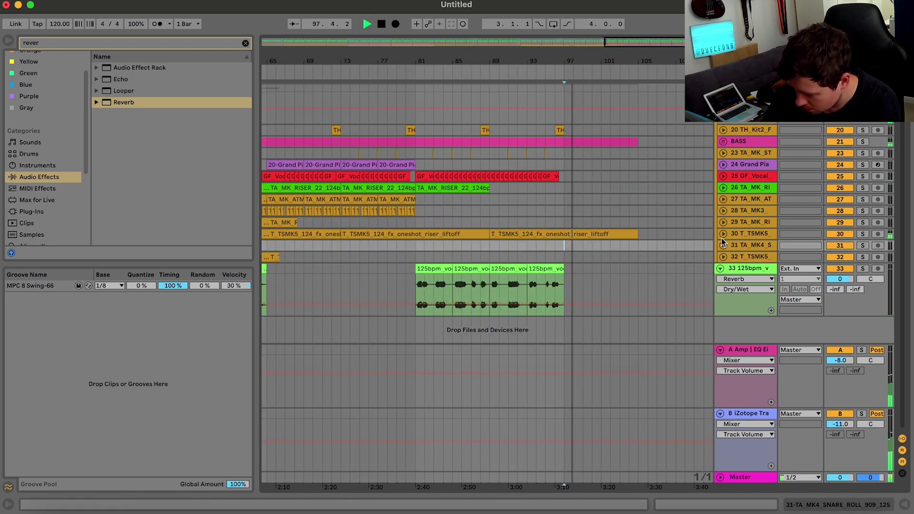
left_click(723, 233)
left_click(556, 261)
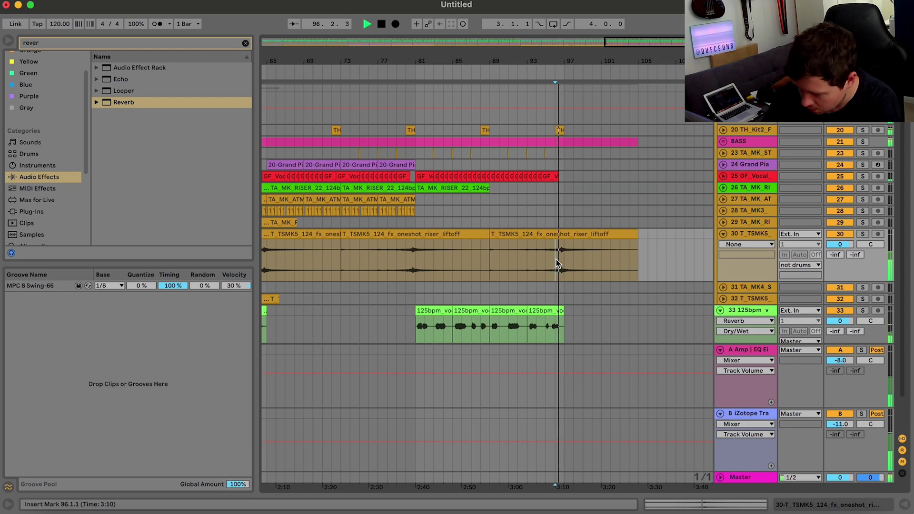
left_click_drag(650, 38, 539, 41)
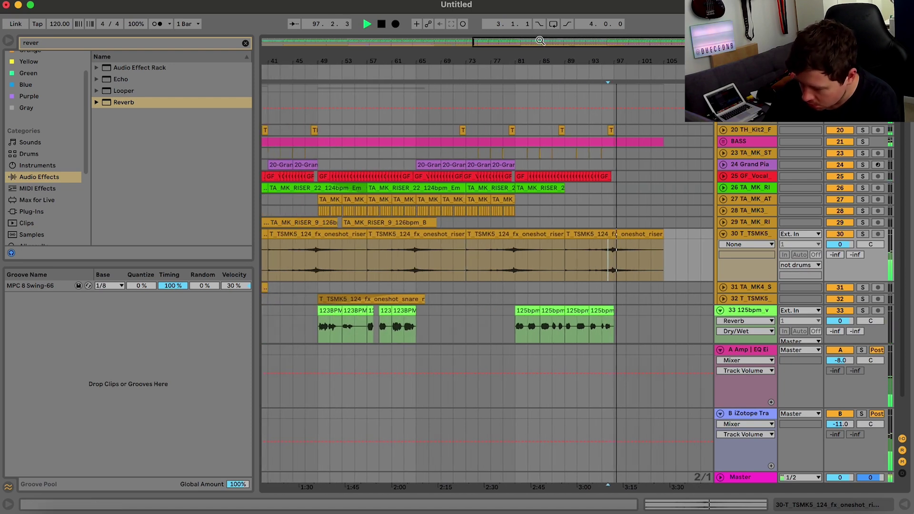
key("super+z")
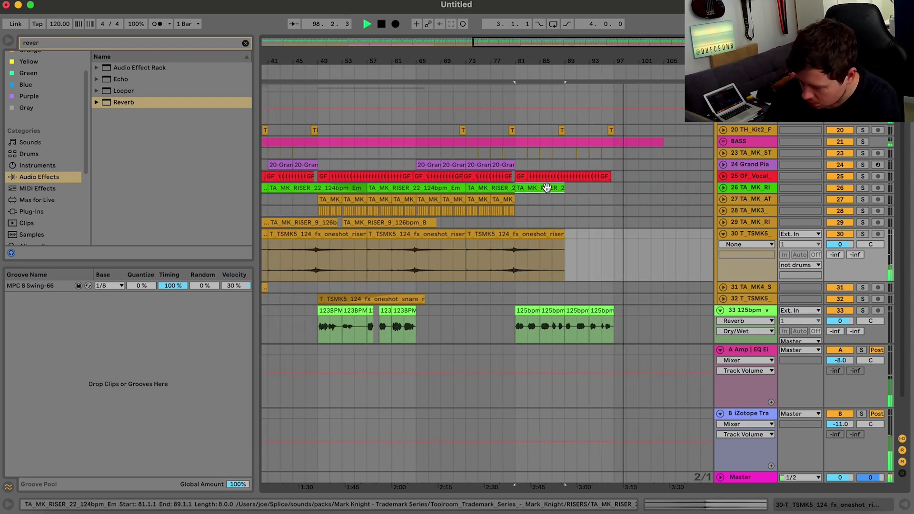
Duplicate the TA_MK_RISER_22 clip at bar 81 on track 26 twice to fill bars 89 to 105, auditioning each copy.
left_click(547, 188)
key("super+d")
key("space")
key("space")
left_click(723, 187)
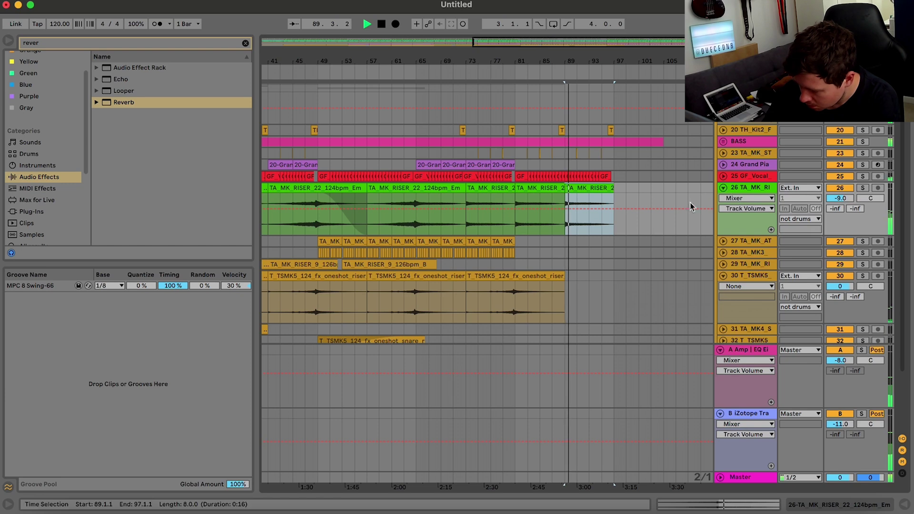
key("super+d")
key("space")
key("space")
scroll(647, 205, "down", 3)
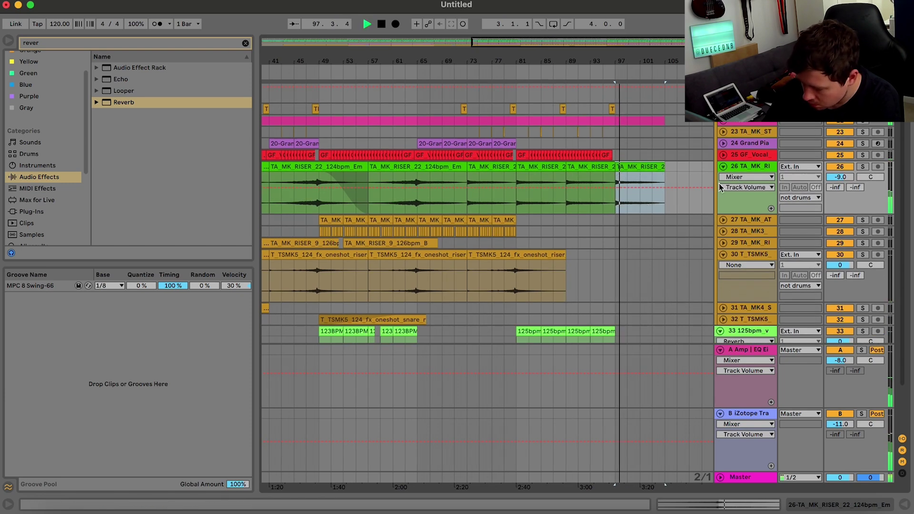
Collapse riser tracks 26 and 30 in the arrangement.
left_click(723, 167)
scroll(697, 202, "down", 1)
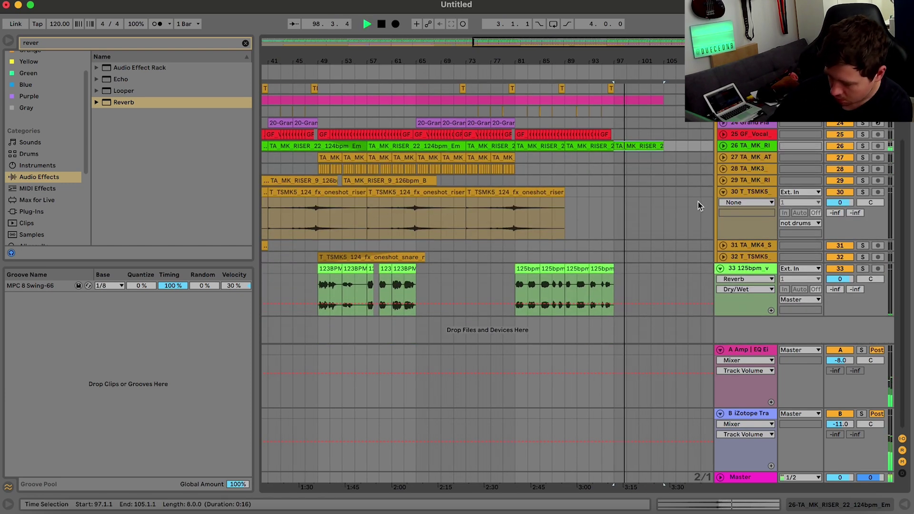
scroll(698, 201, "up", 5)
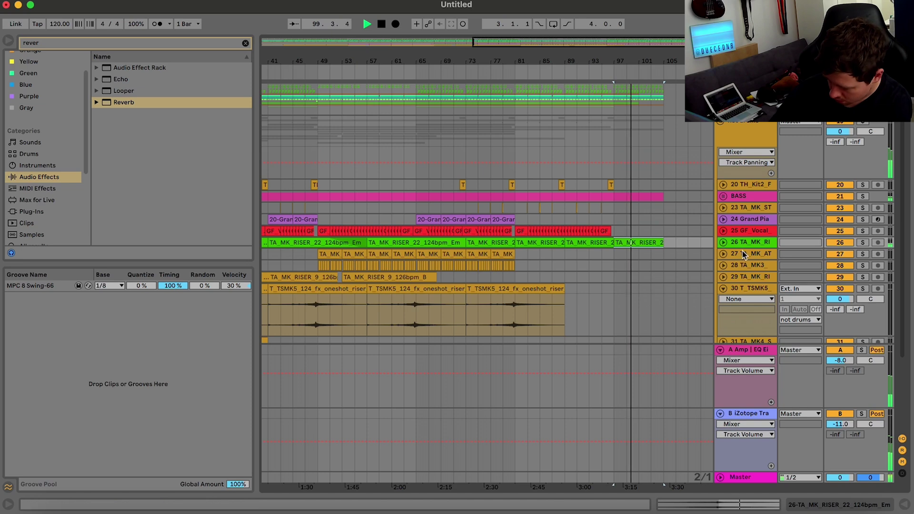
left_click(723, 289)
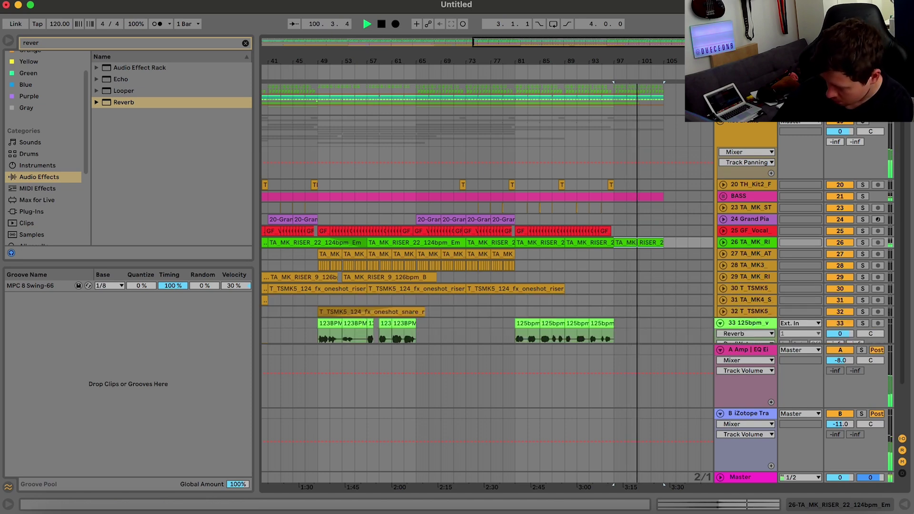
Duplicate bars 97 to 105 of the BASS group to bars 105 to 113.
left_click_drag(689, 61, 709, 108)
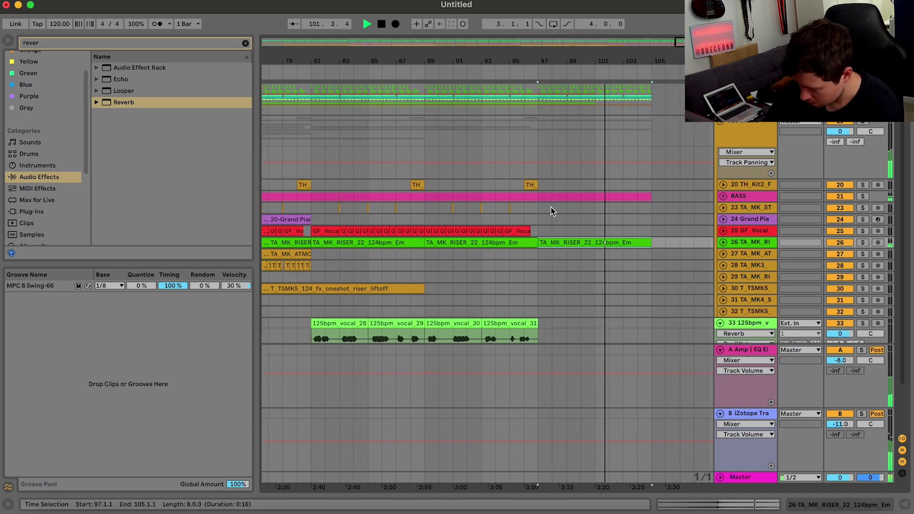
left_click_drag(538, 197, 655, 197)
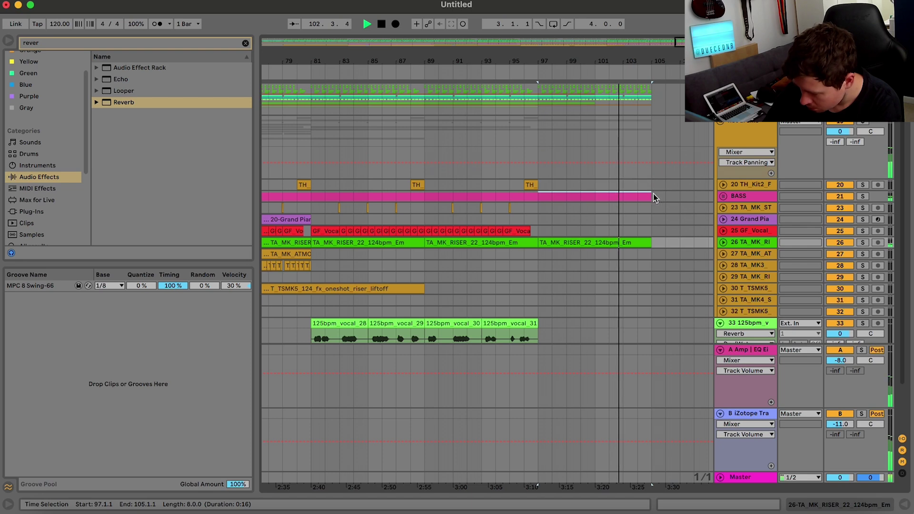
key("super+d")
Duplicate bars 101 to 105 of the drum tracks from 2 Group to 9 Group twice, extending them to bar 113.
scroll(555, 180, "up", 8)
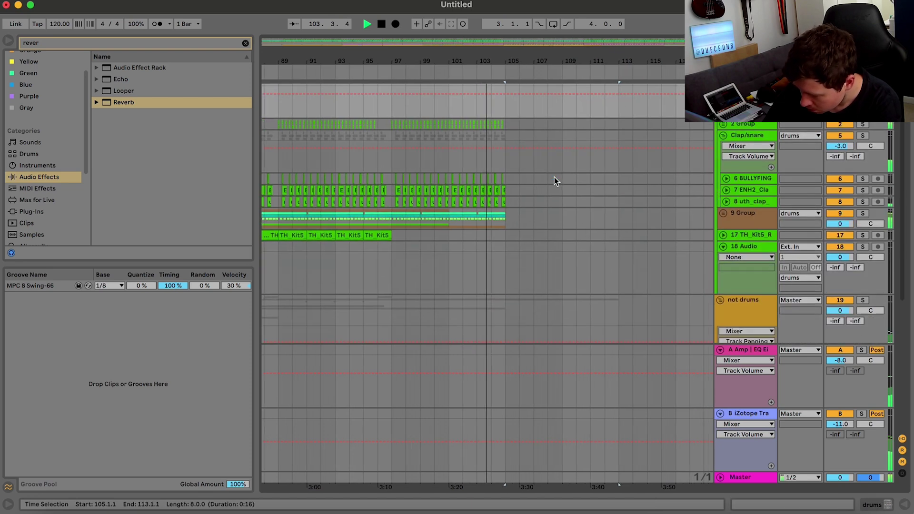
scroll(554, 177, "down", 2)
key("space")
left_click_drag(504, 61, 346, 199)
key("space")
key("space")
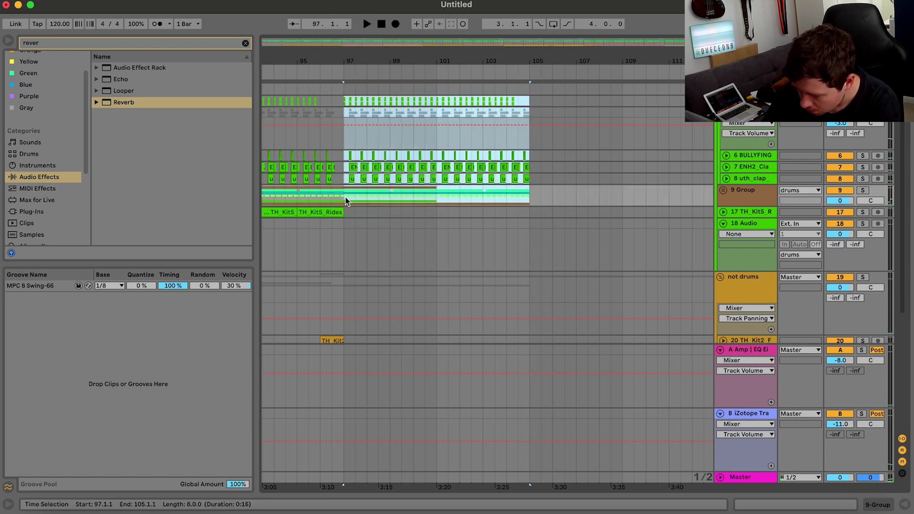
left_click_drag(436, 196, 529, 112)
key("super+d")
key("super+d")
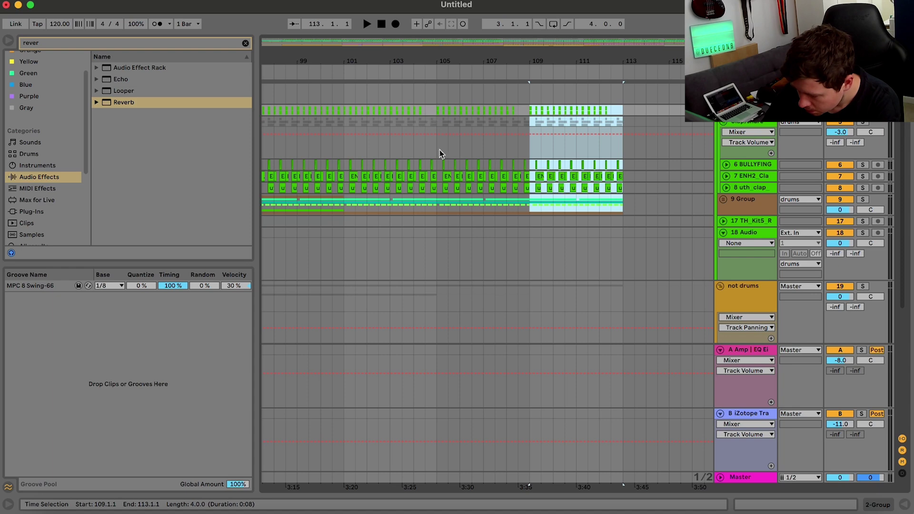
Delete the clap and snare clips on tracks 6 to 8 from bar 105 onward, and collapse the drums group.
left_click_drag(438, 164, 669, 191)
key("space")
key("Delete")
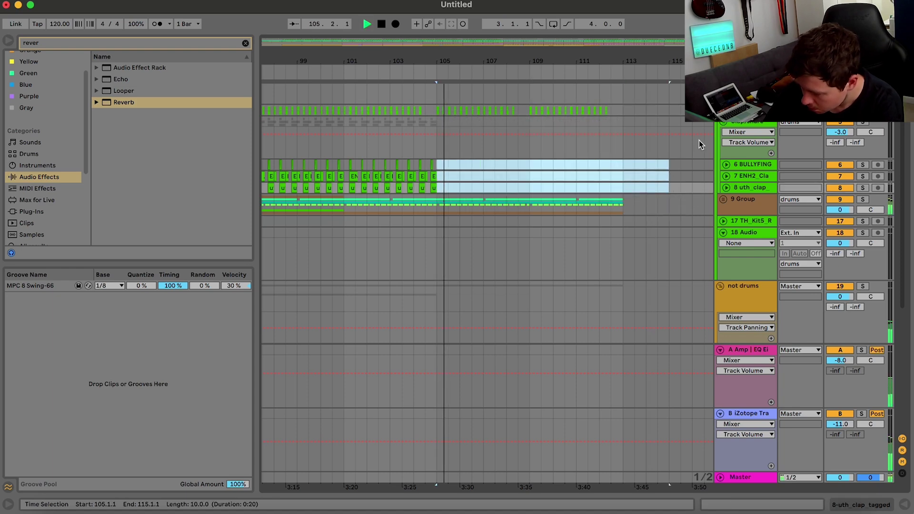
scroll(701, 144, "up", 3)
left_click(720, 89)
scroll(700, 105, "down", 3)
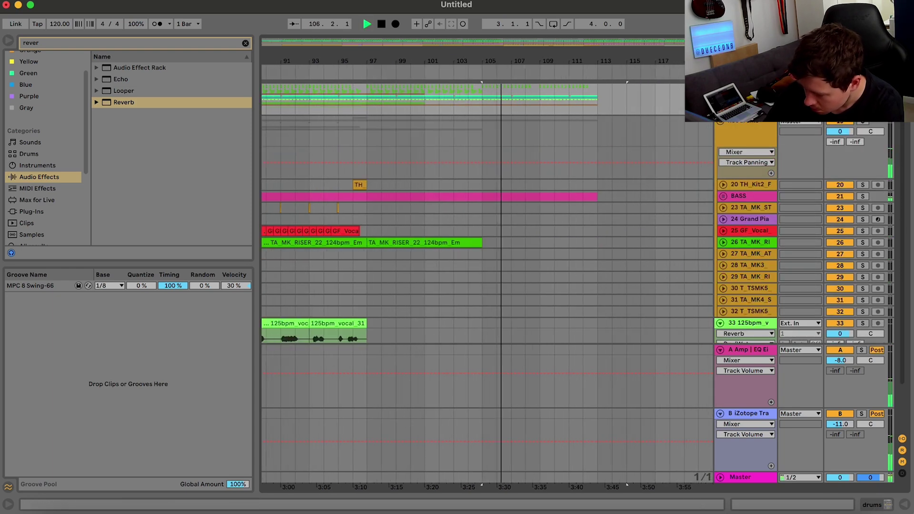
Expand riser track 26, play its last clip from bar 97, and hide the automation lanes.
scroll(465, 261, "down", 3)
scroll(465, 261, "left", 2)
left_click(723, 198)
key("space")
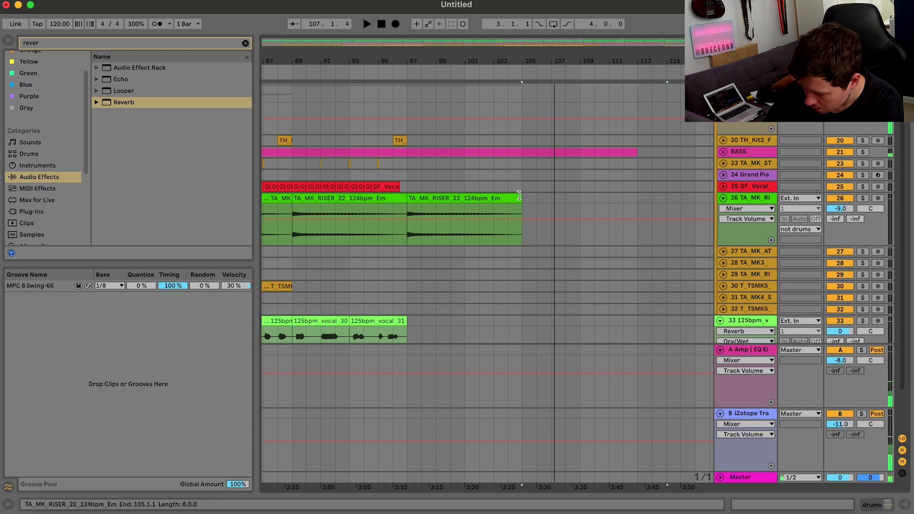
left_click(519, 195)
key("space")
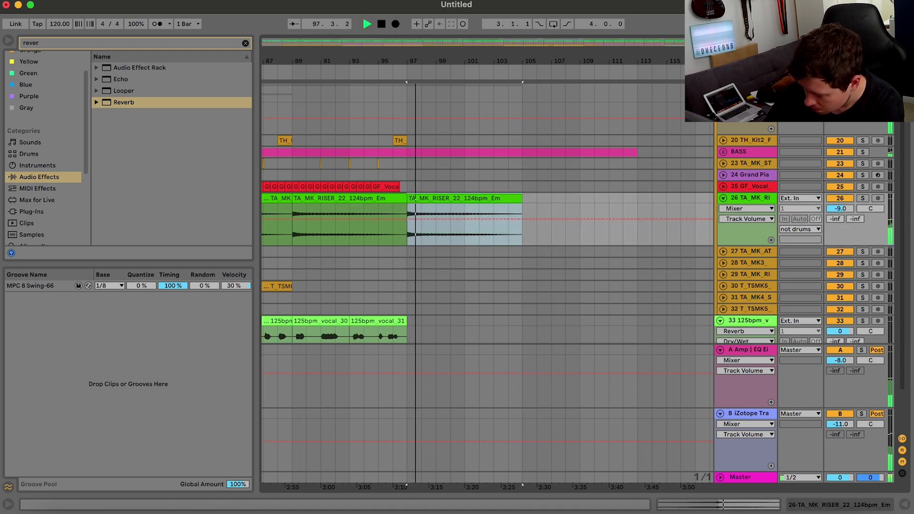
key("a")
Repeat bar 100 of the riser clip on track 26 eight times, filling bars 101 to 109.
left_click_drag(449, 227, 464, 207)
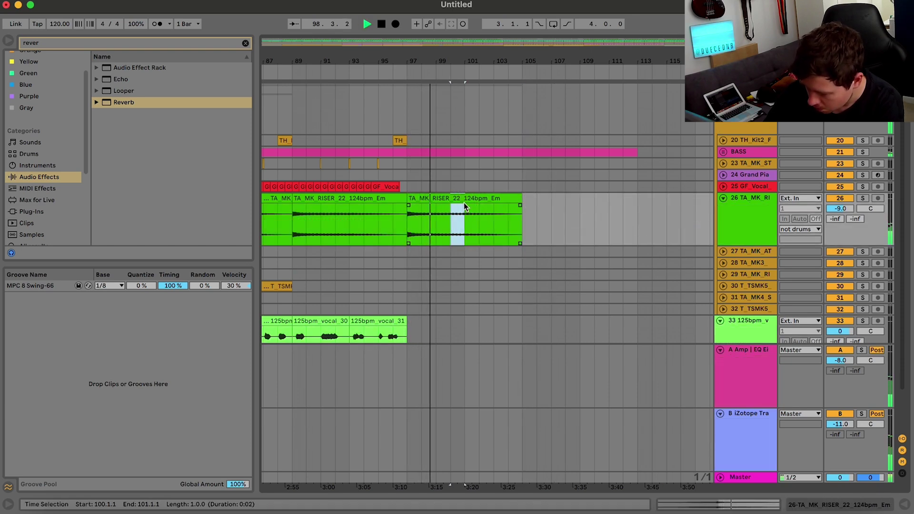
key("super+d")
key("super+d")
key("super+d")
key("super+d")
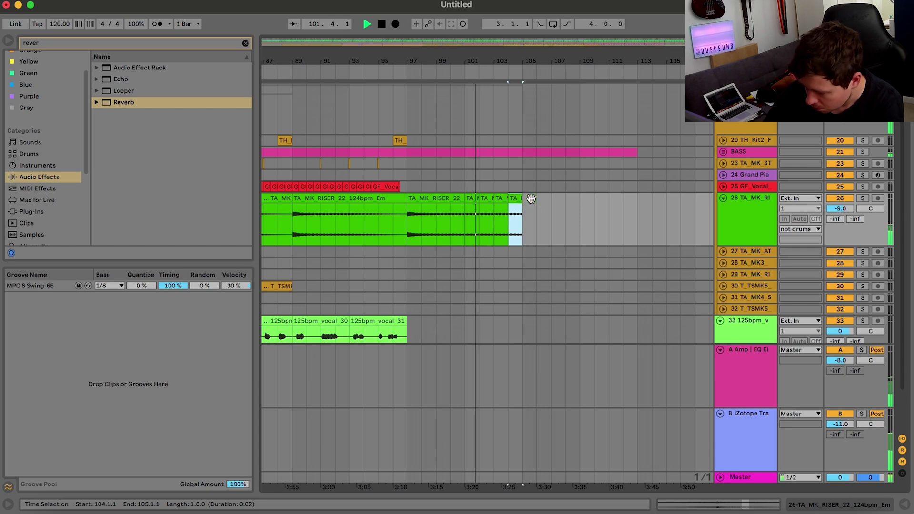
key("super+d")
key("super+d")
key("super+d")
key("super+d")
Extend the last riser slice on track 26 to bar 113, and collapse vocal track 33.
left_click_drag(579, 208, 664, 202)
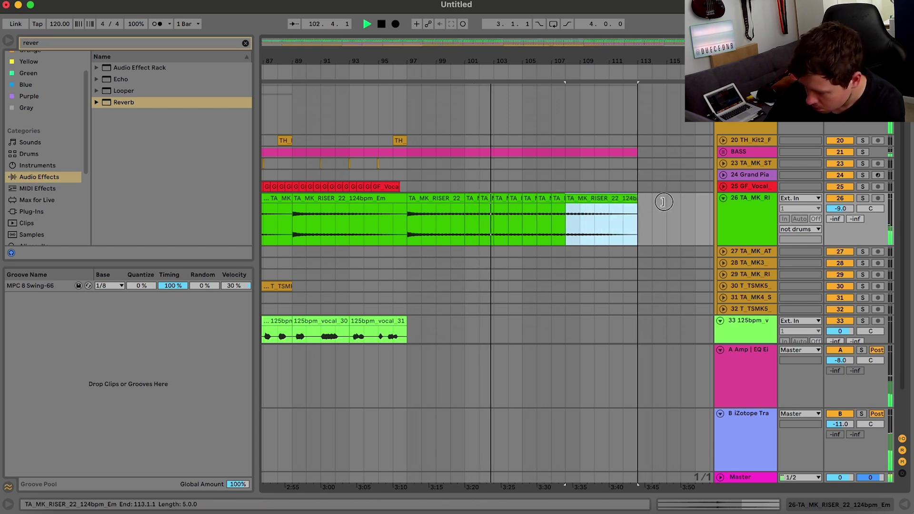
scroll(656, 259, "down", 3)
scroll(656, 259, "right", 2)
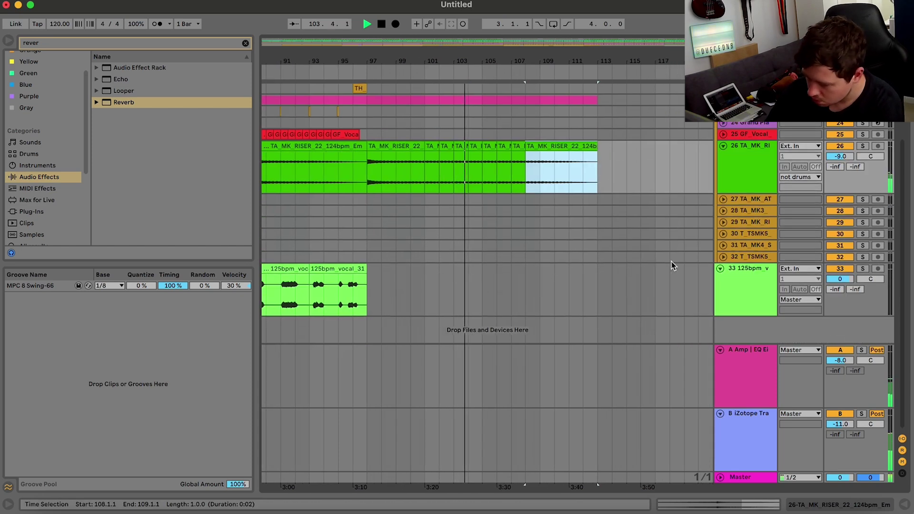
left_click(720, 269)
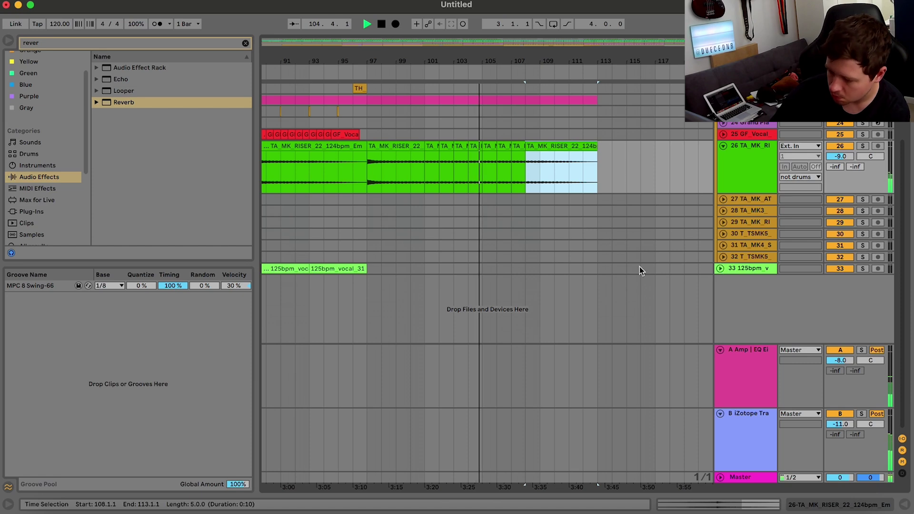
Collapse riser track 26 and the "not drums" group, and show the whole arrangement.
scroll(639, 267, "up", 3)
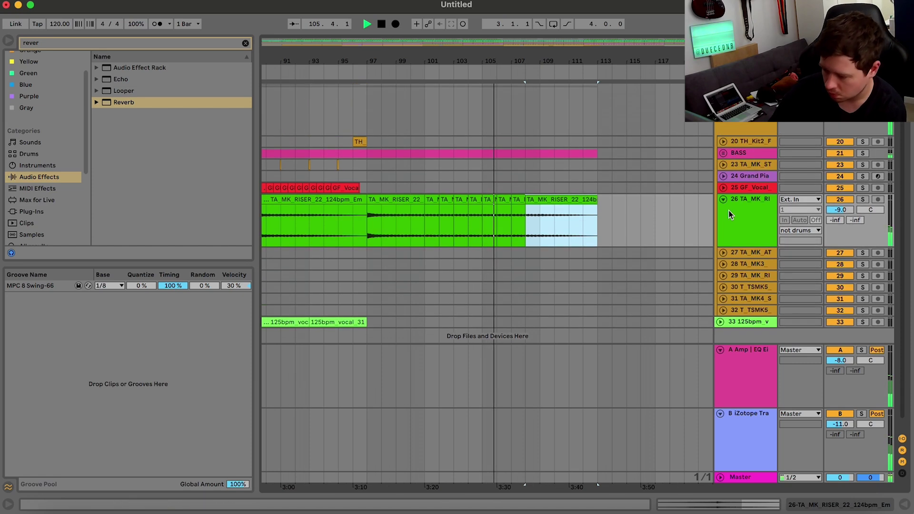
left_click(723, 200)
scroll(744, 126, "up", 2)
left_click(745, 129)
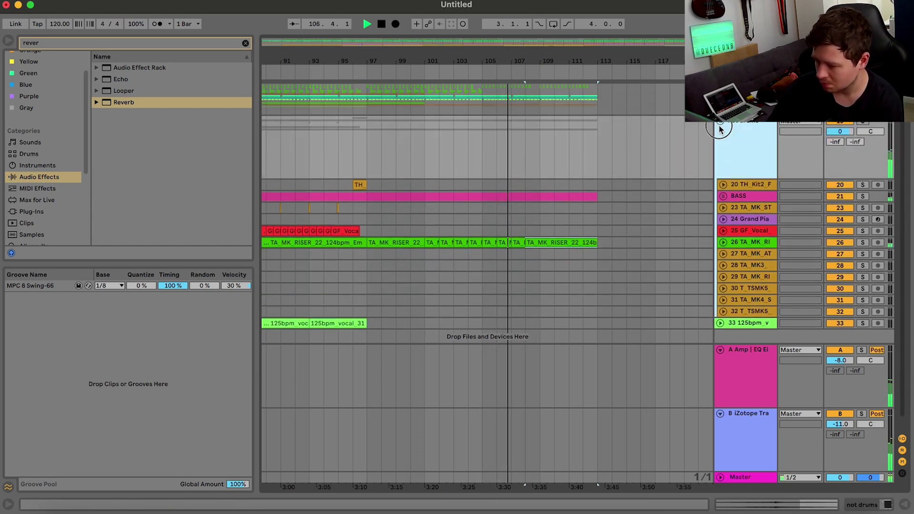
left_click(720, 122)
double_click(552, 44)
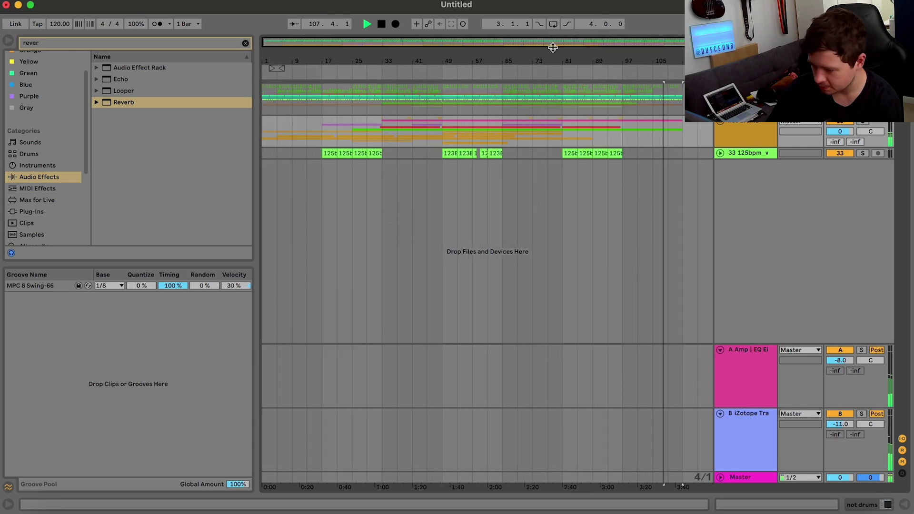
Stop playback and return to bar 1, and hide the browser with its search cleared.
key("space")
left_click(382, 23)
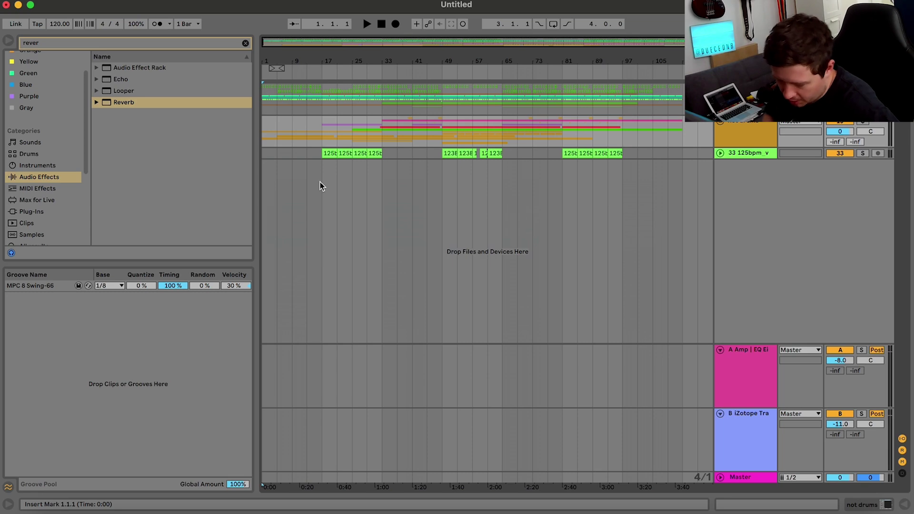
left_click(245, 43)
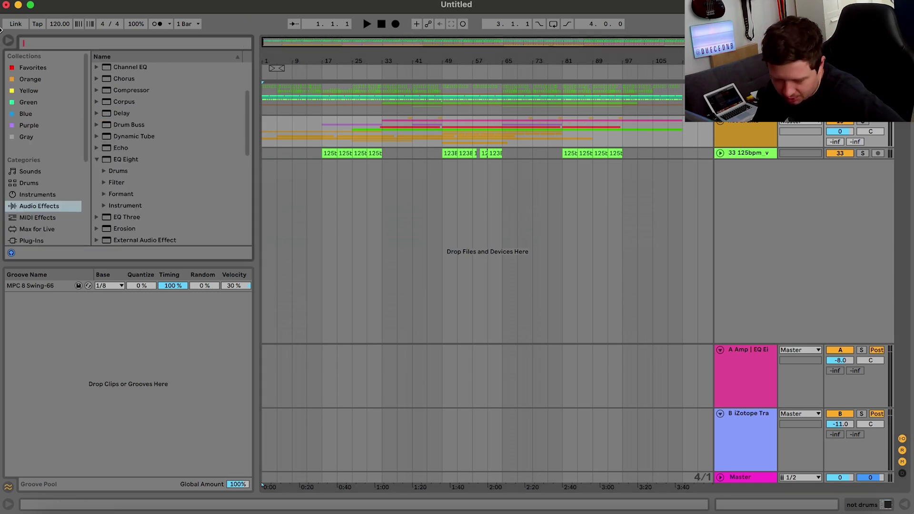
left_click(8, 41)
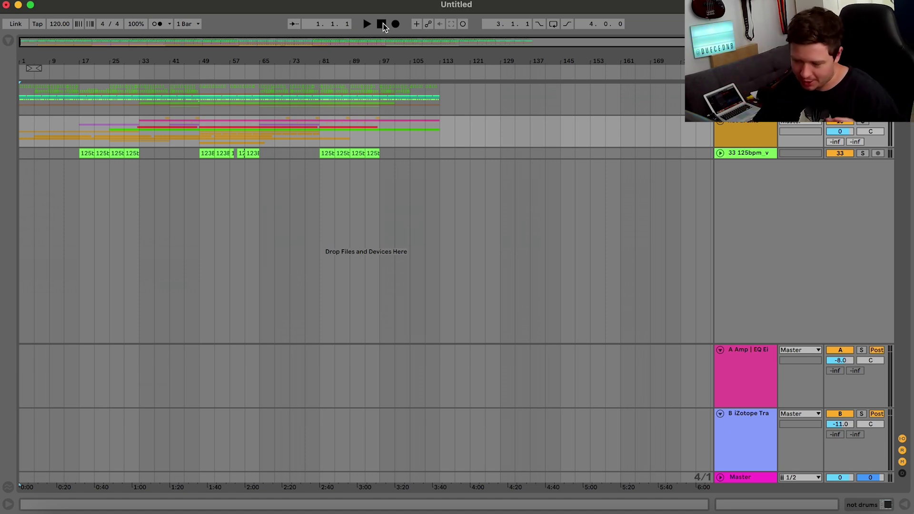
left_click_drag(310, 43, 436, 155)
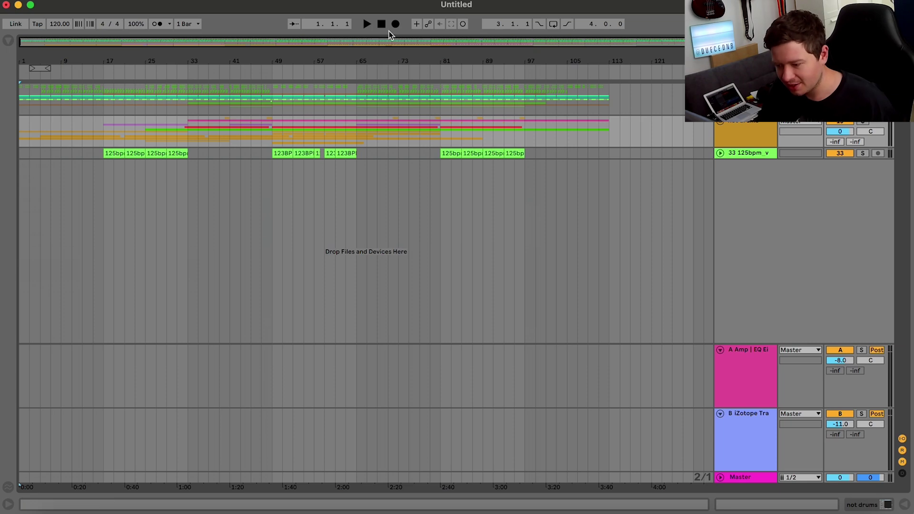
Play the arrangement from bar 1, and unfold the "drums" and "not drums" groups.
key("space")
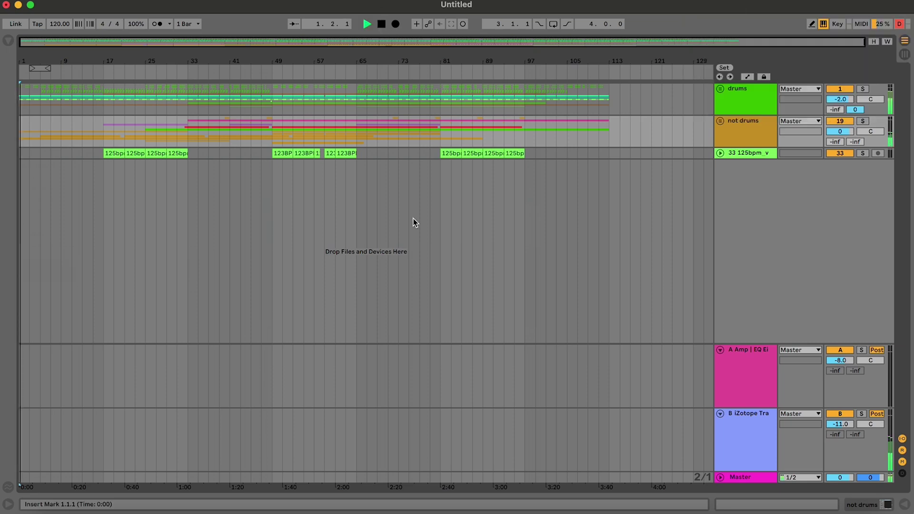
left_click(753, 131)
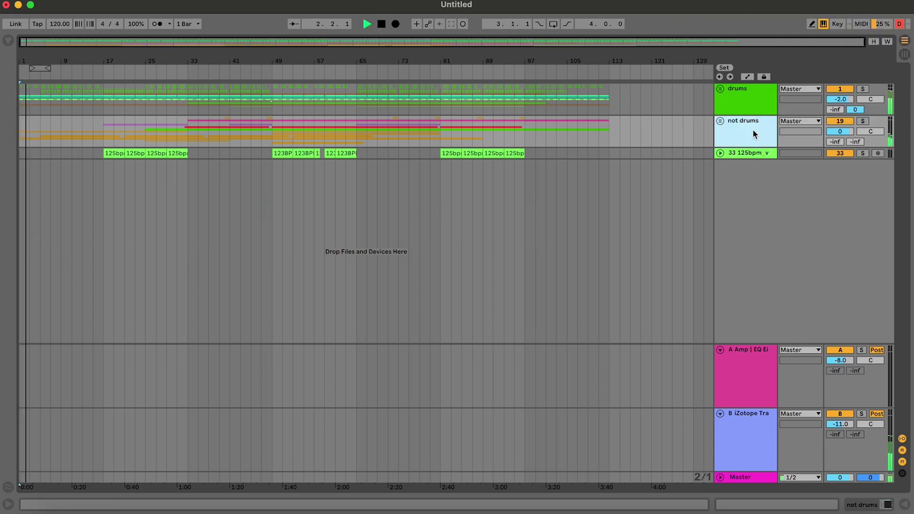
left_click(724, 95)
left_click(720, 89)
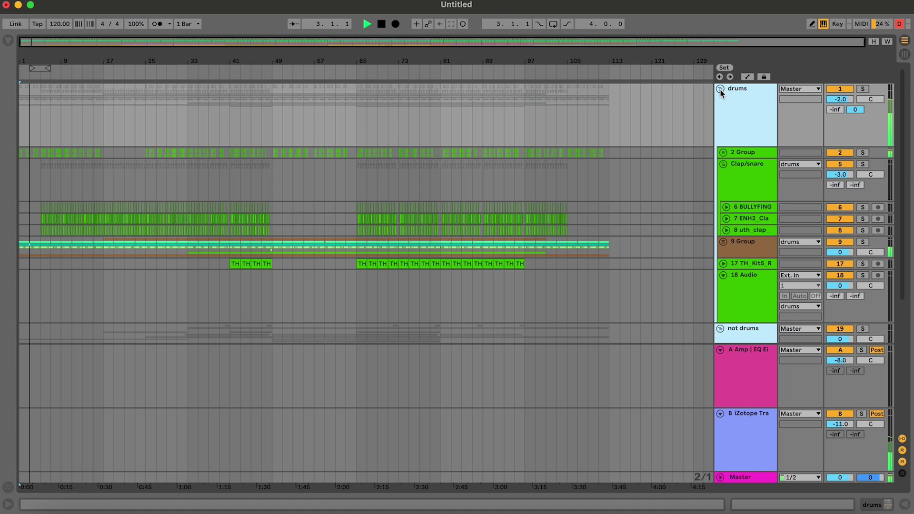
Collapse the Clap/snare group, audio track 18, and return tracks A and B.
left_click(723, 163)
left_click(724, 210)
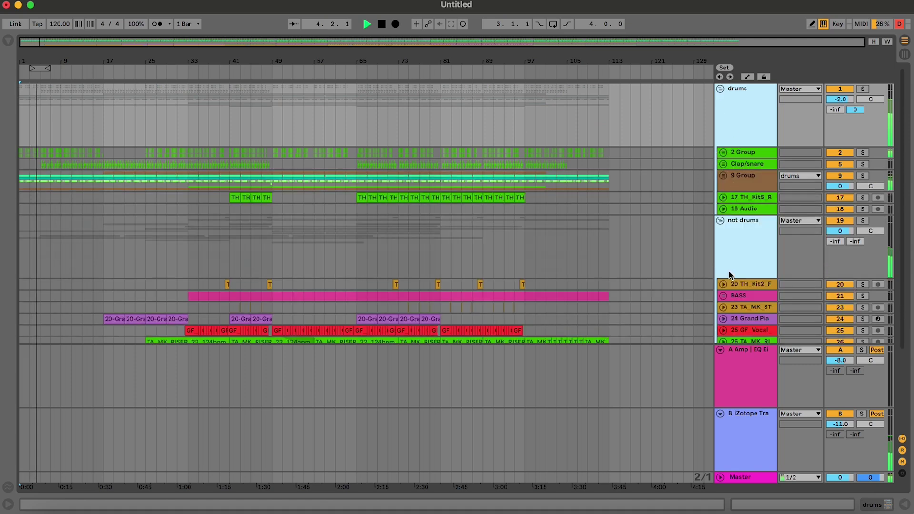
left_click(719, 351)
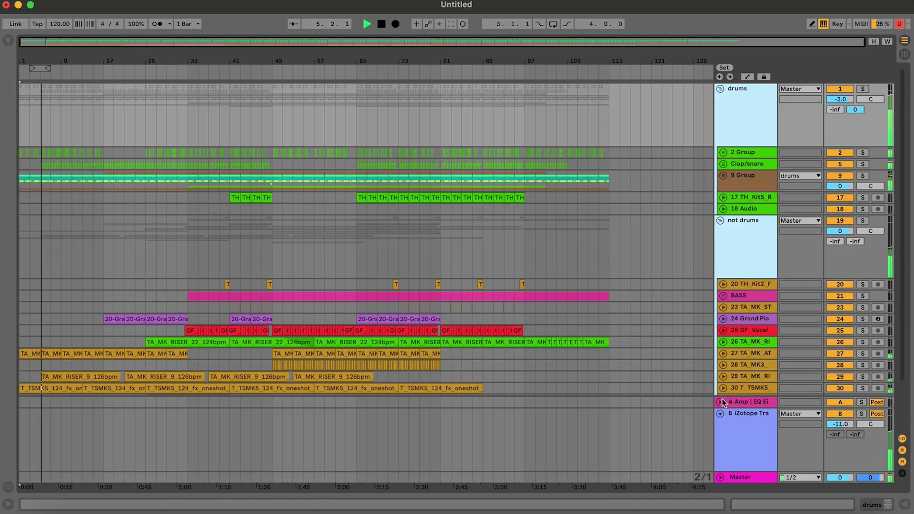
left_click(721, 416)
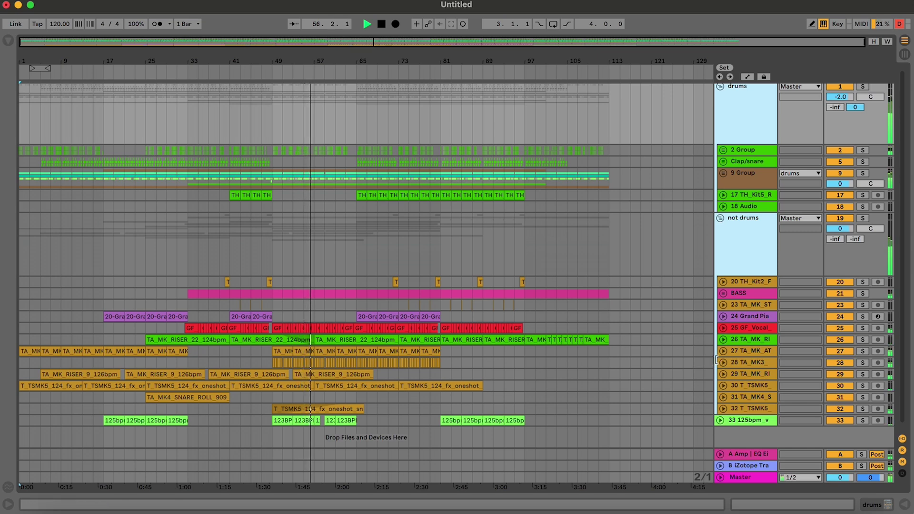
Raise the volume of track 28 to -10 dB during playback, and collapse the track.
left_click(723, 362)
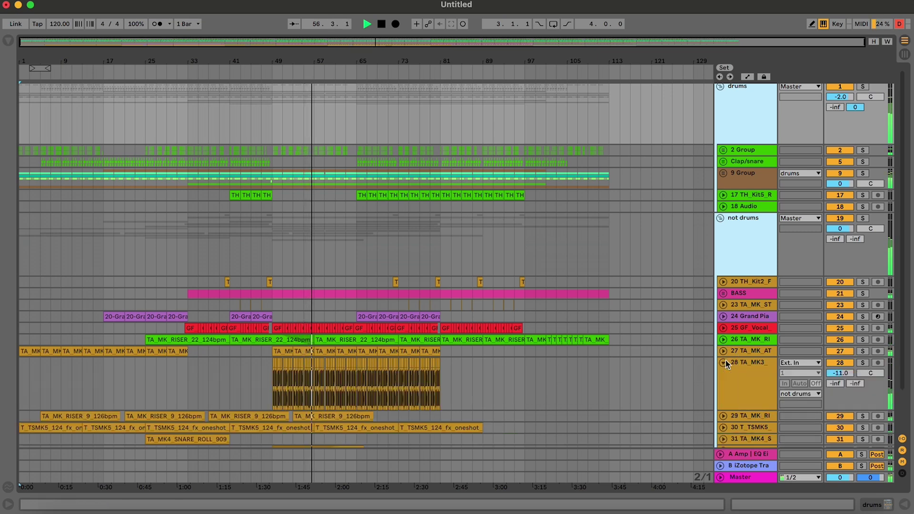
left_click(839, 374)
key("Up")
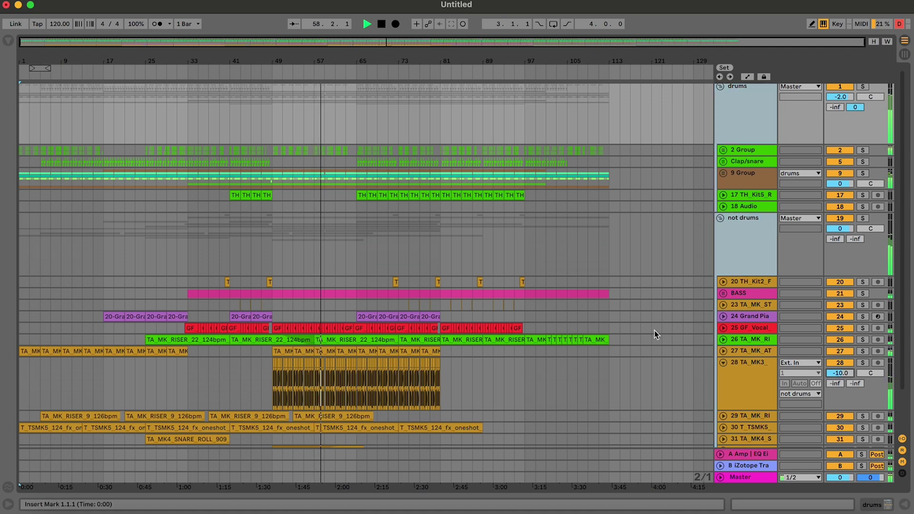
left_click(723, 362)
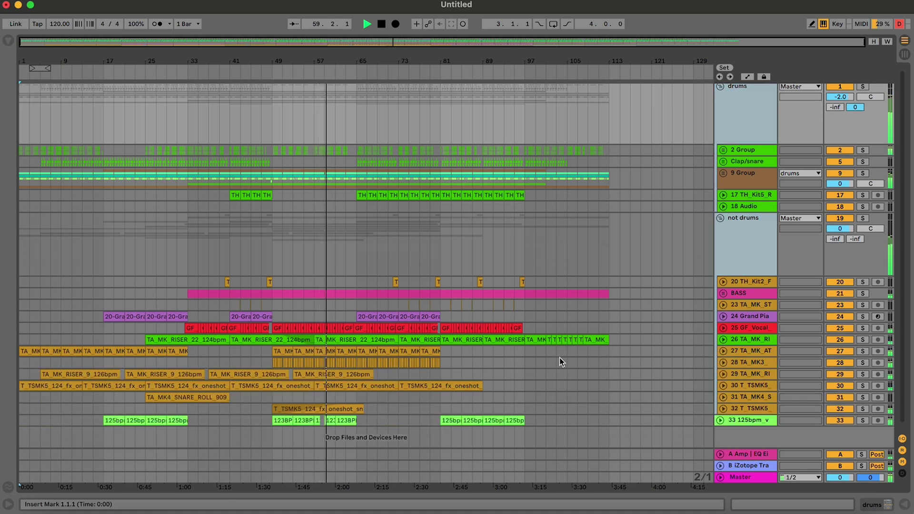